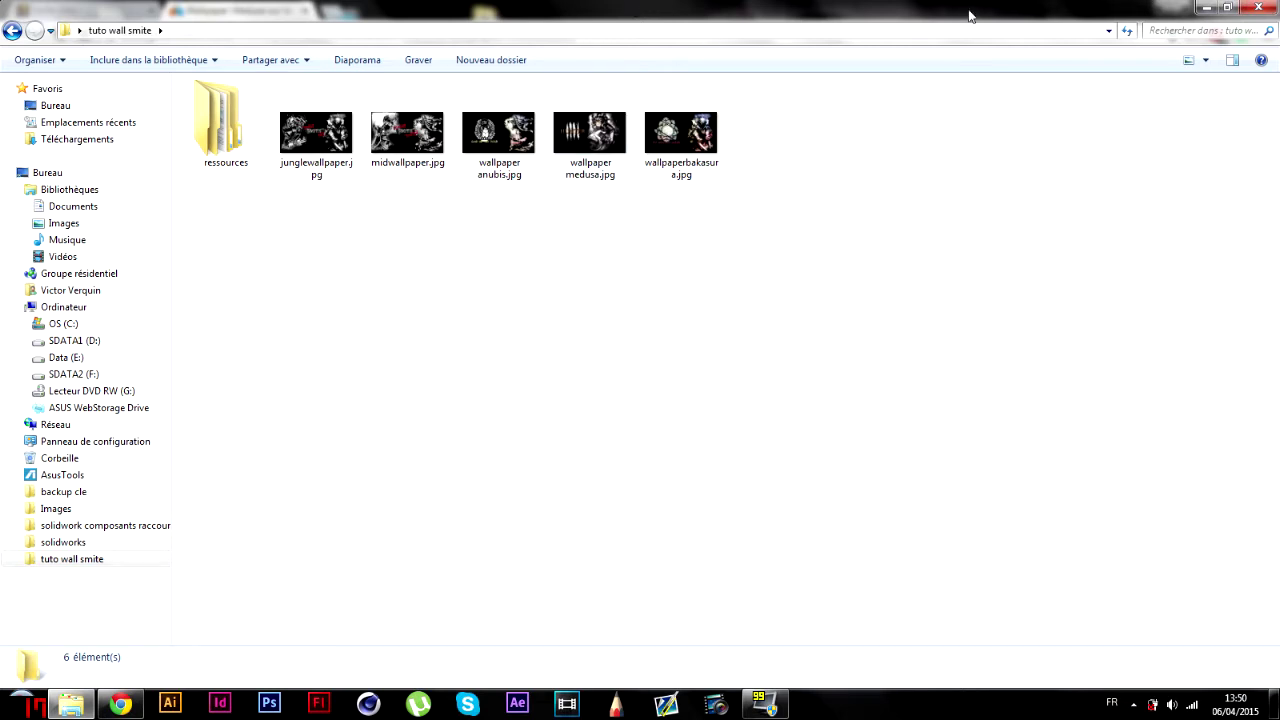
- Arrange the "tuto wall smite" folder window over half the screen beside the Wallpaper Medusa forum topic
left_click_drag(815, 8, 1279, 215)
left_click(202, 266)
scroll(202, 266, "up", 3)
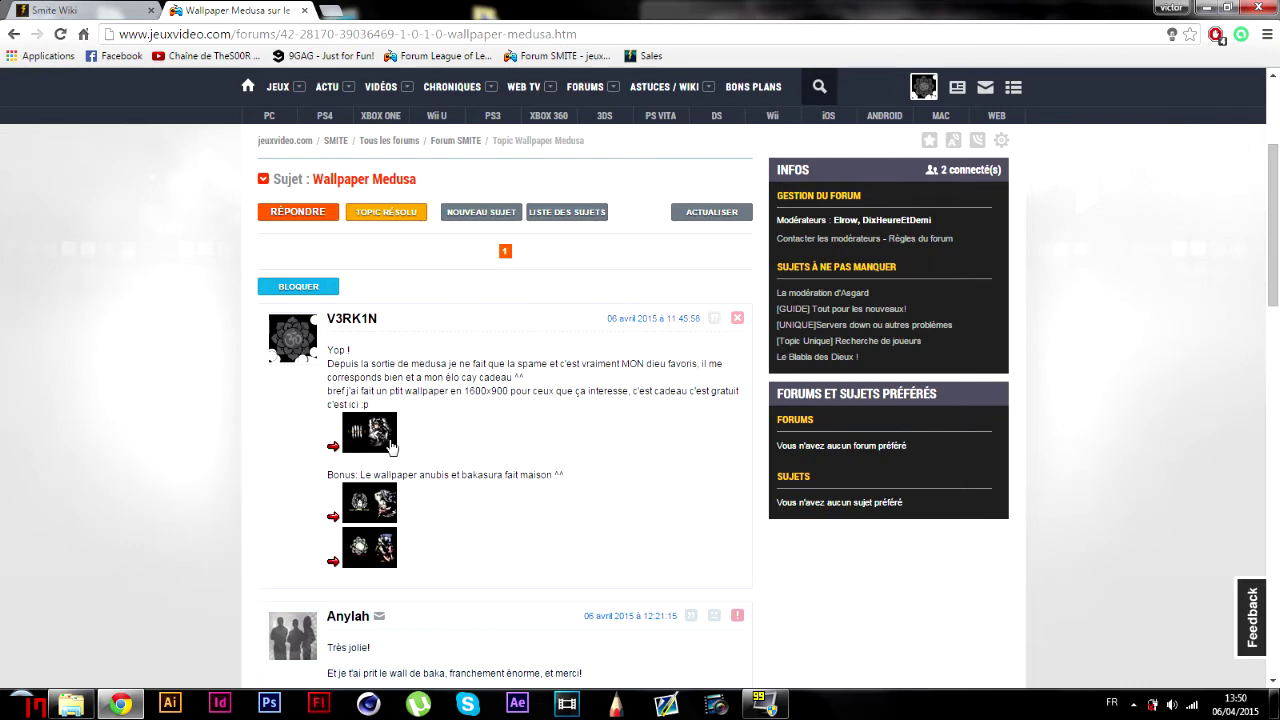
left_click(71, 705)
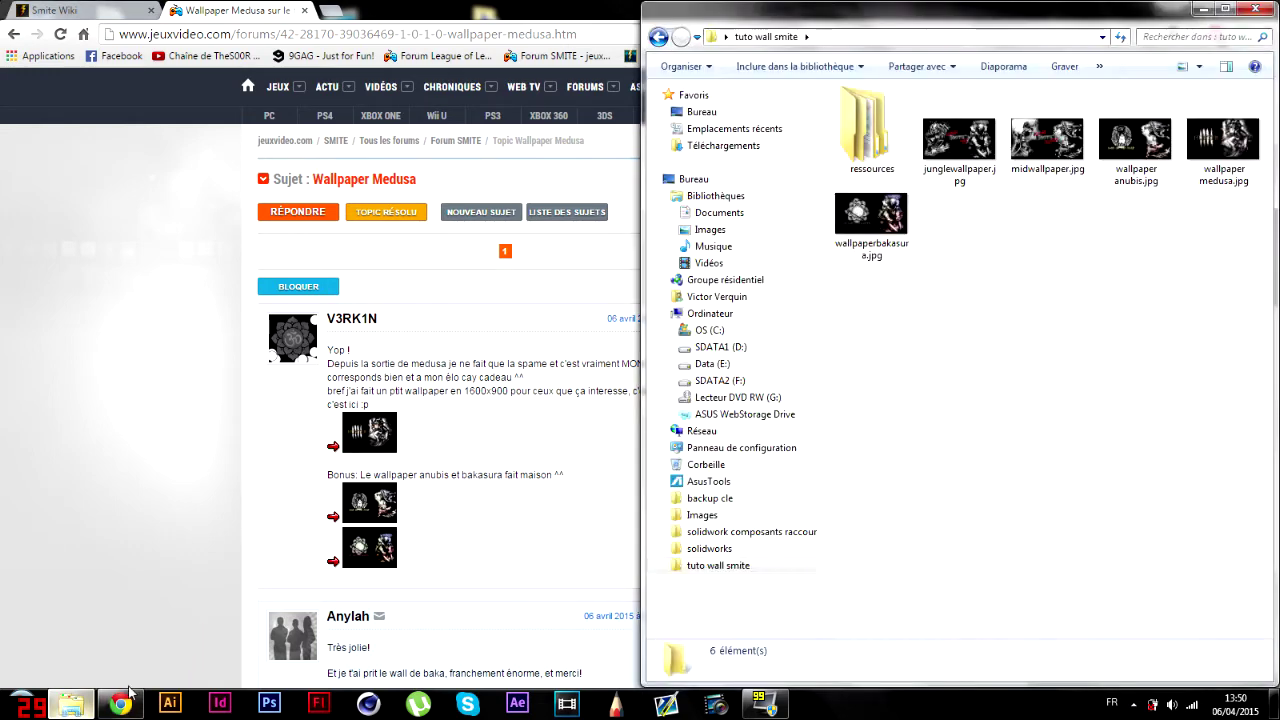
- View the finished wallpapers one after another from junglewallpaper.jpg to wallpaperbakasura.jpg, and close the viewer
double_click(965, 150)
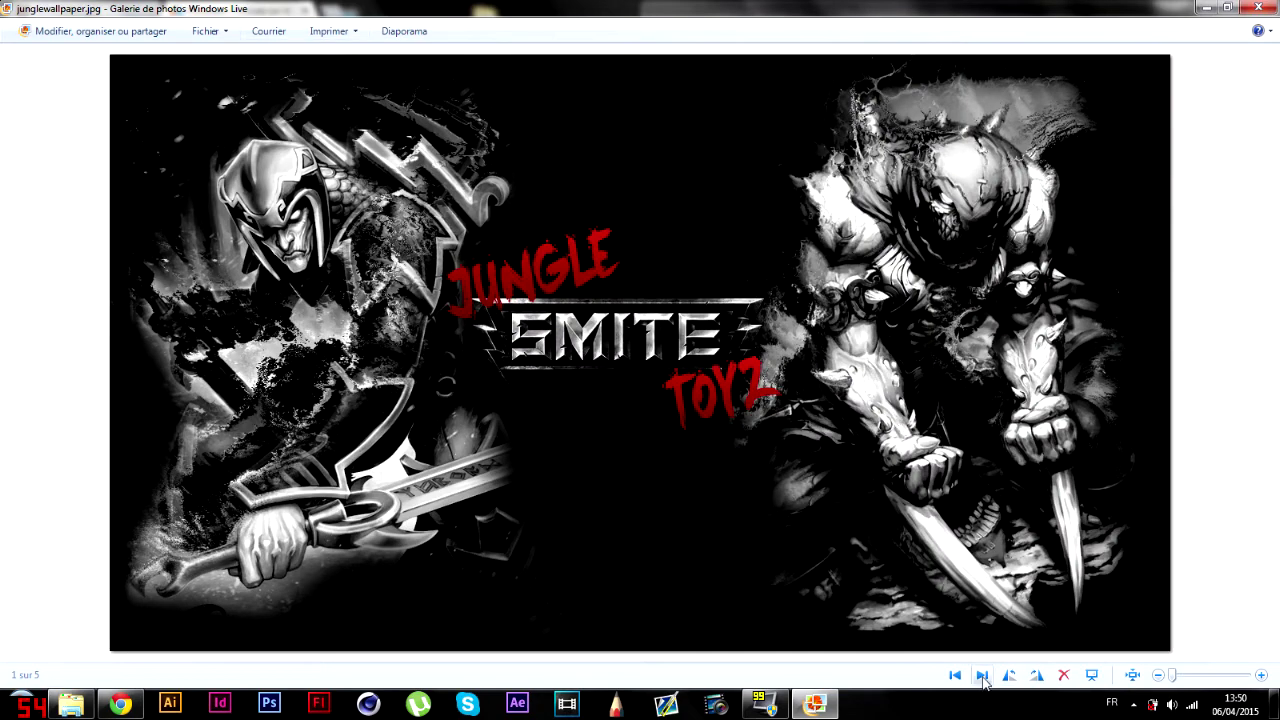
left_click(982, 676)
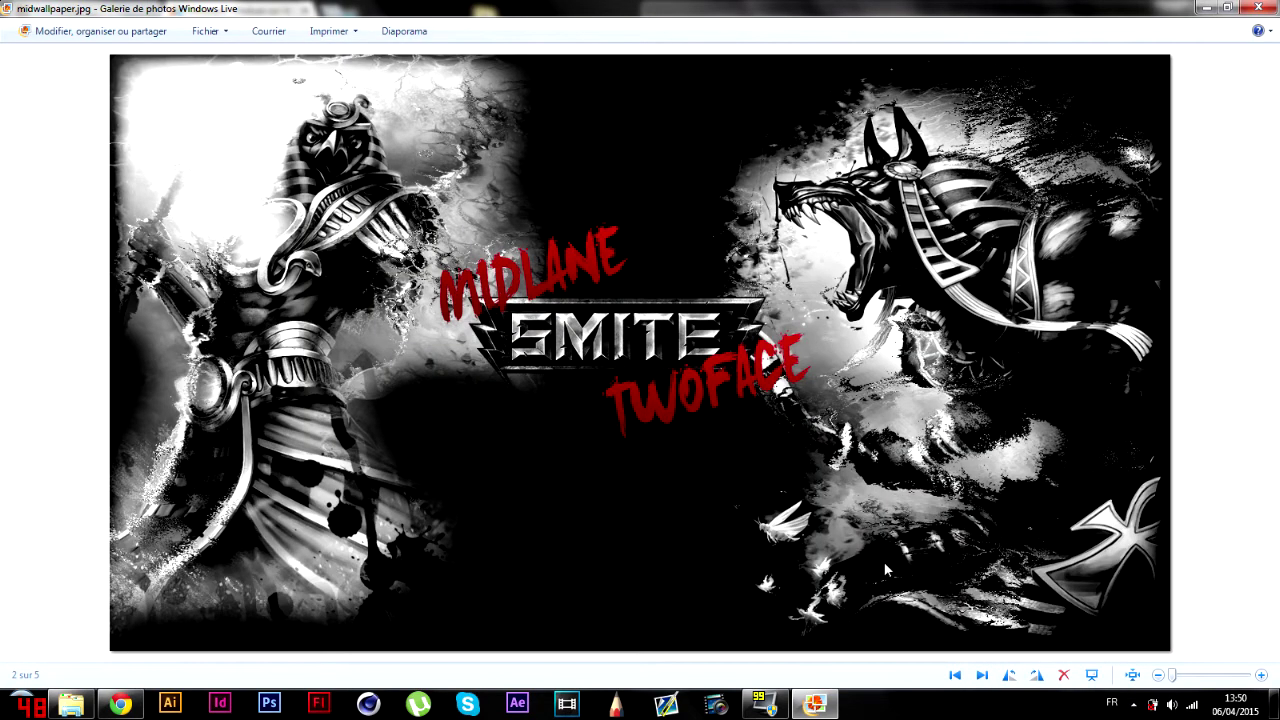
left_click(982, 676)
left_click(982, 676)
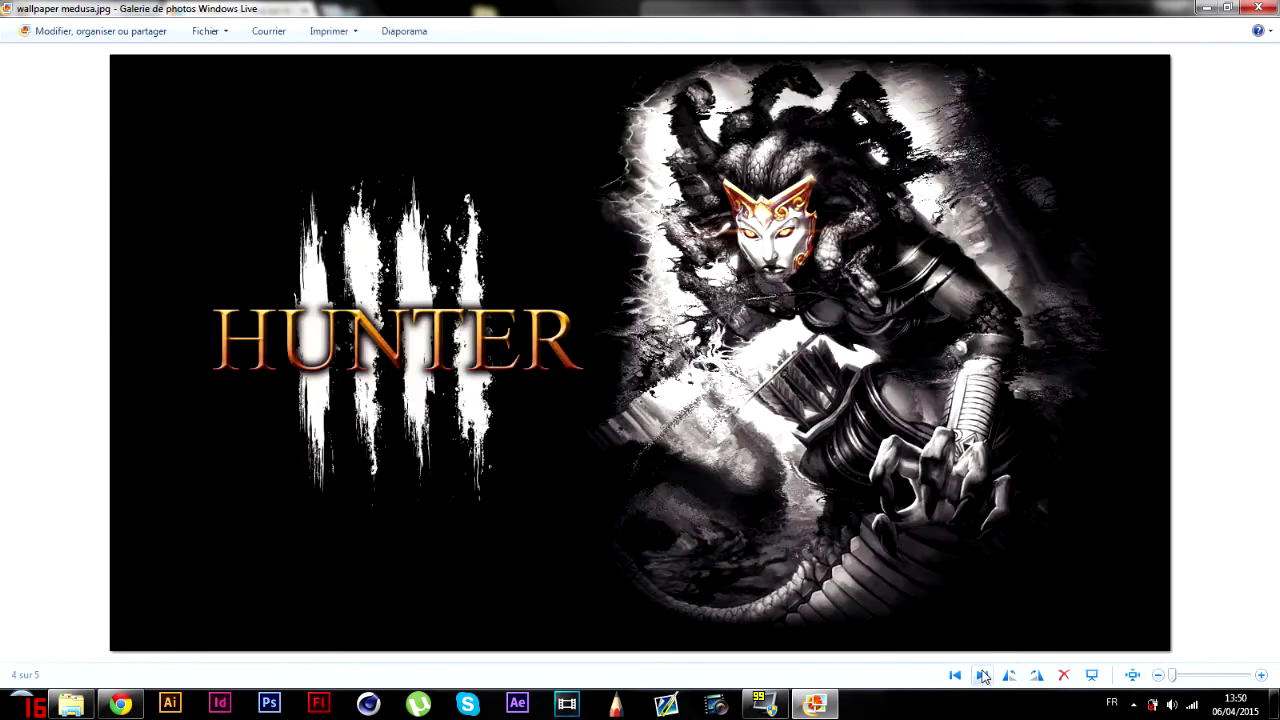
left_click(982, 676)
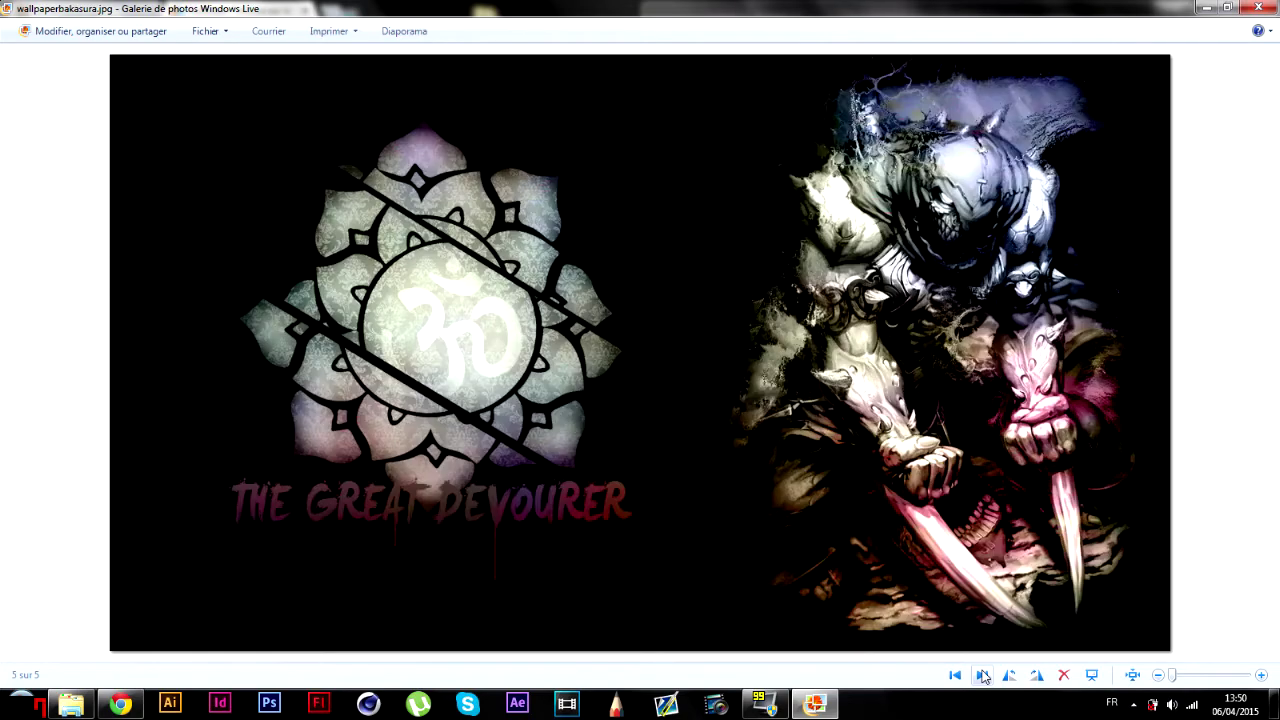
left_click(1246, 7)
left_click(962, 345)
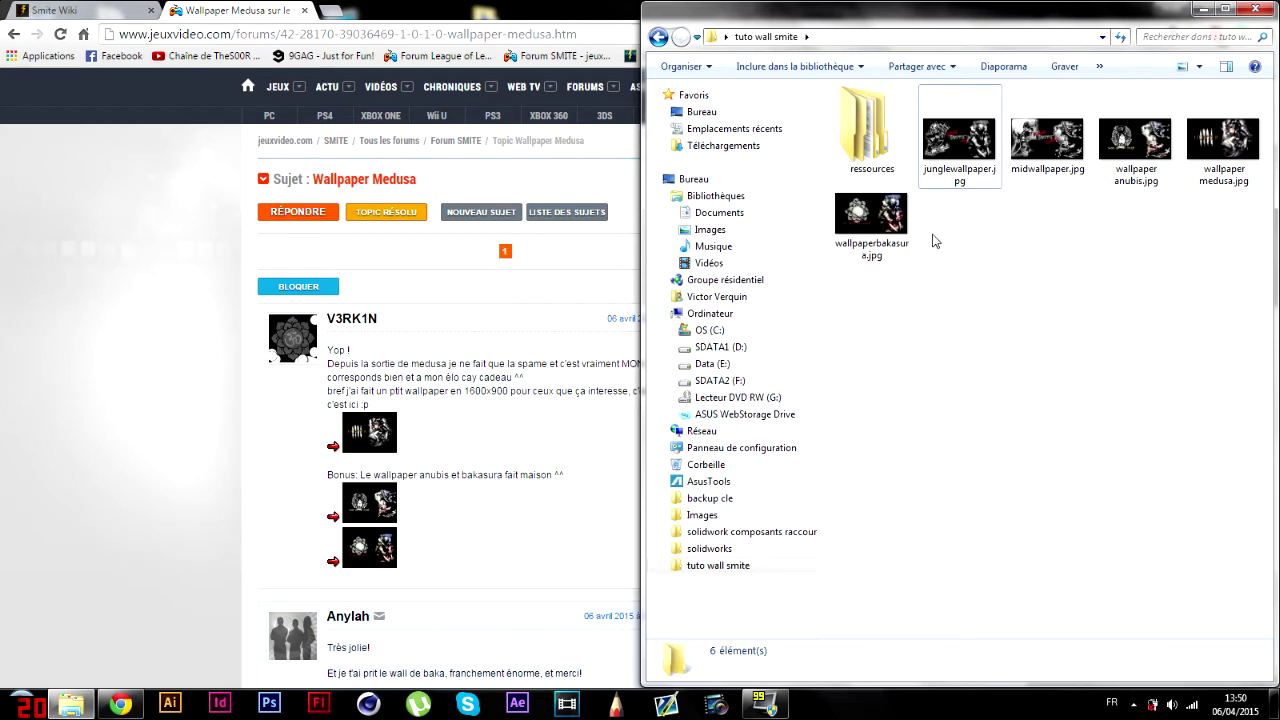
- Look into the "card god" and "effect displace" folders inside the "ressources" folder
double_click(878, 115)
double_click(877, 110)
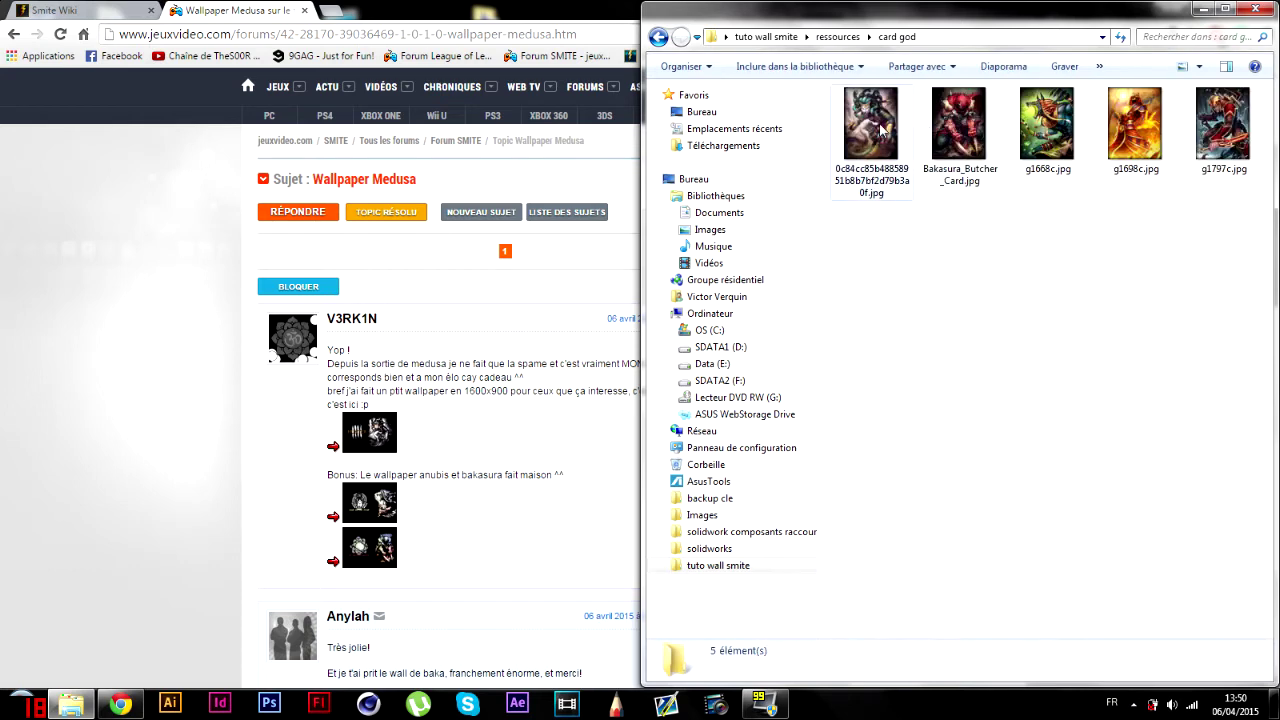
left_click(659, 38)
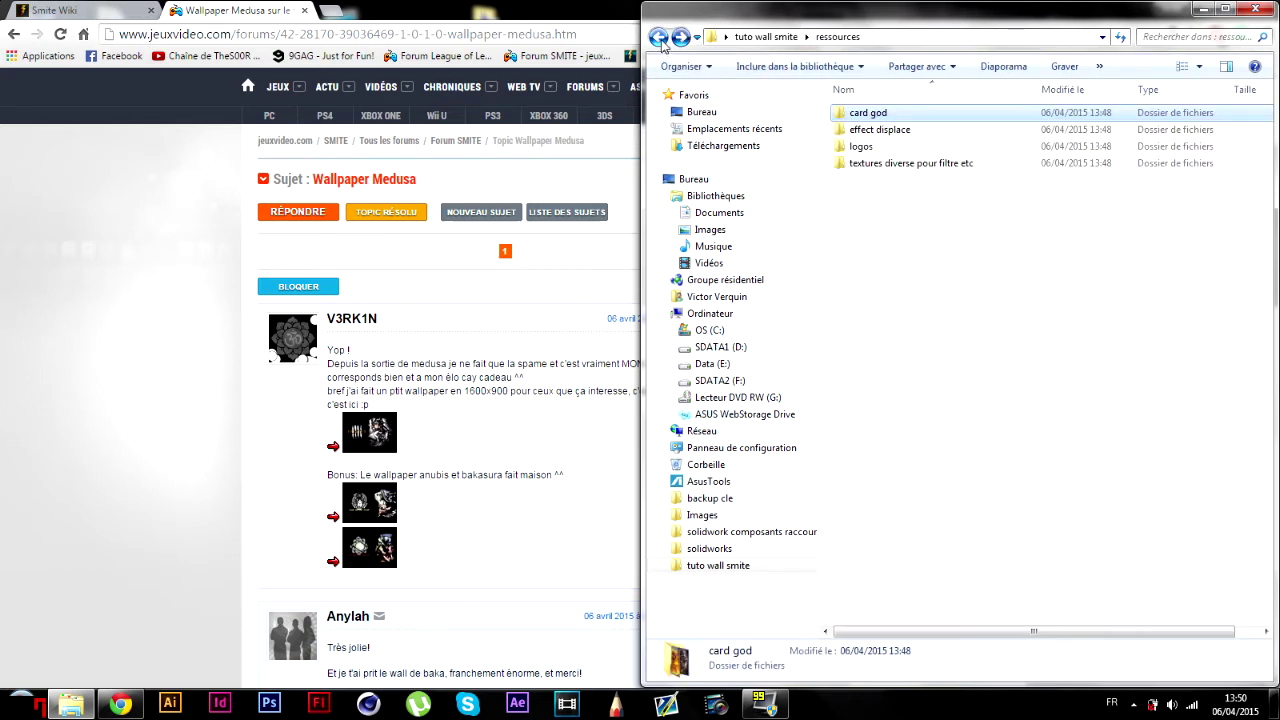
double_click(940, 130)
left_click(659, 37)
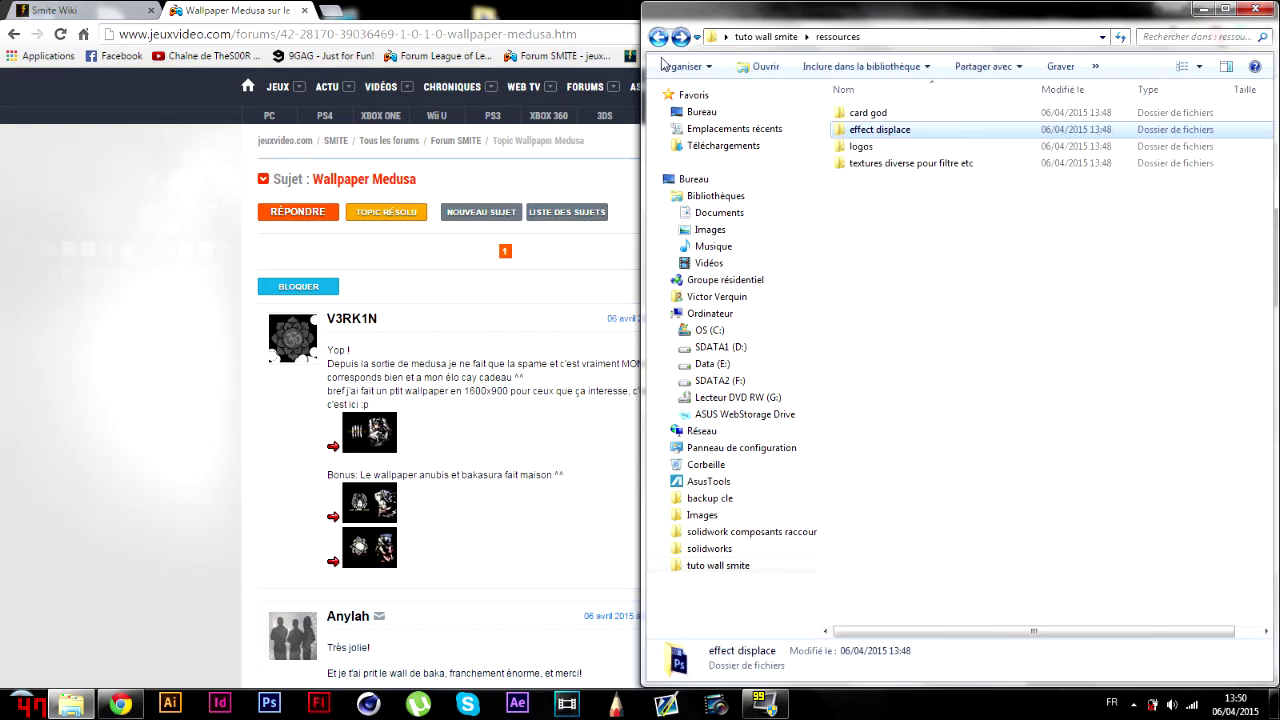
- Examine the "logos" folder, viewing the Smite pantheon banners image at full size and selecting MadCatzLogo.jpg
double_click(870, 147)
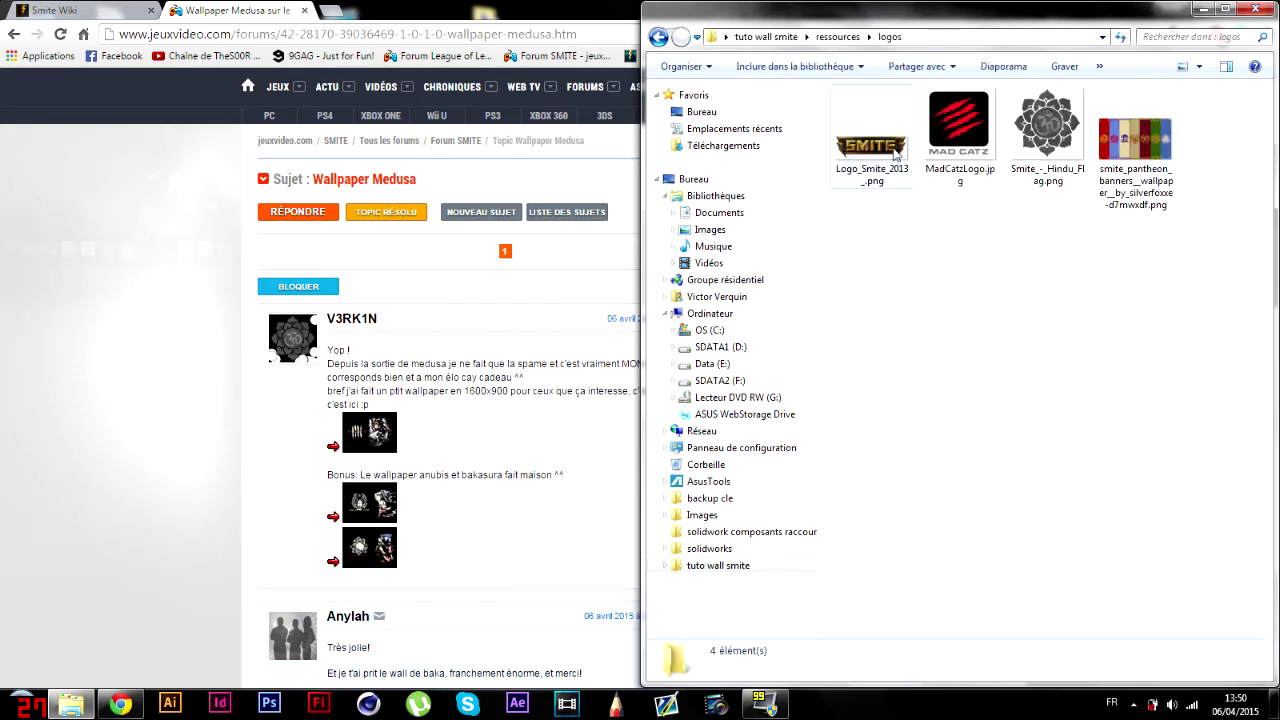
double_click(1118, 146)
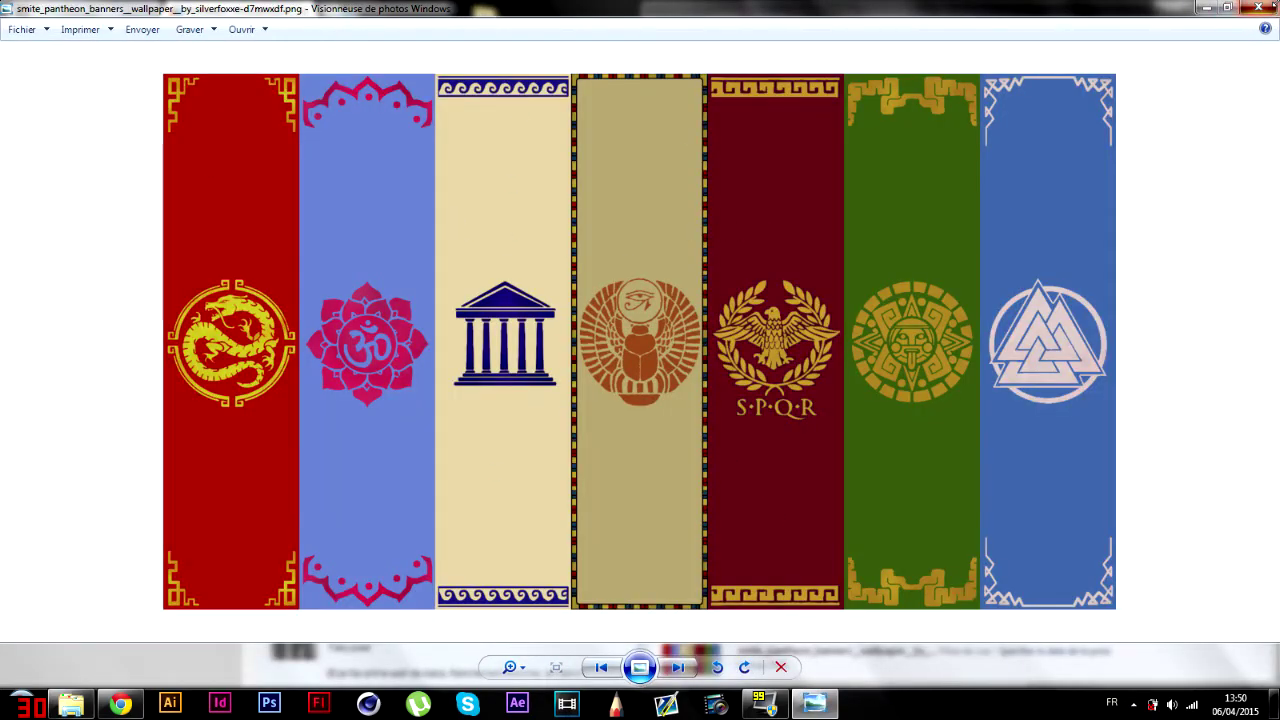
left_click(1258, 7)
left_click(975, 158)
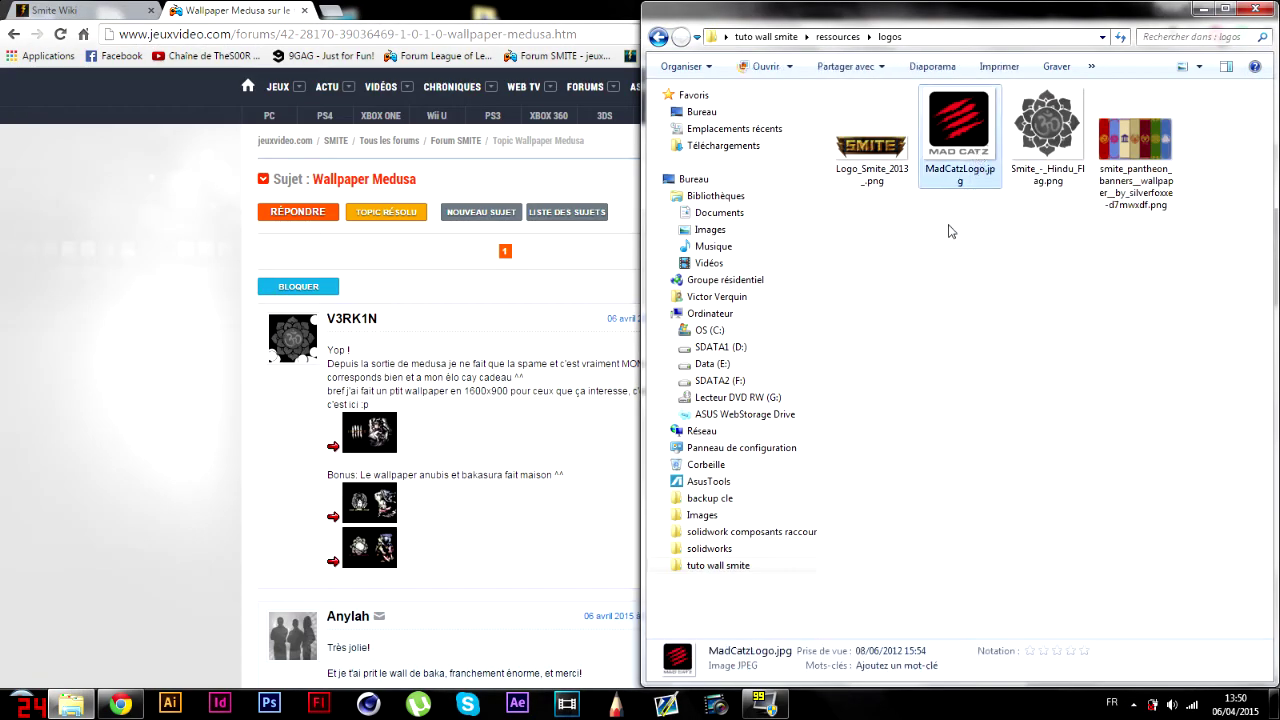
- View the Medusa wallpaper linked in the first forum post, close it and return to the logos folder window
left_click(368, 450)
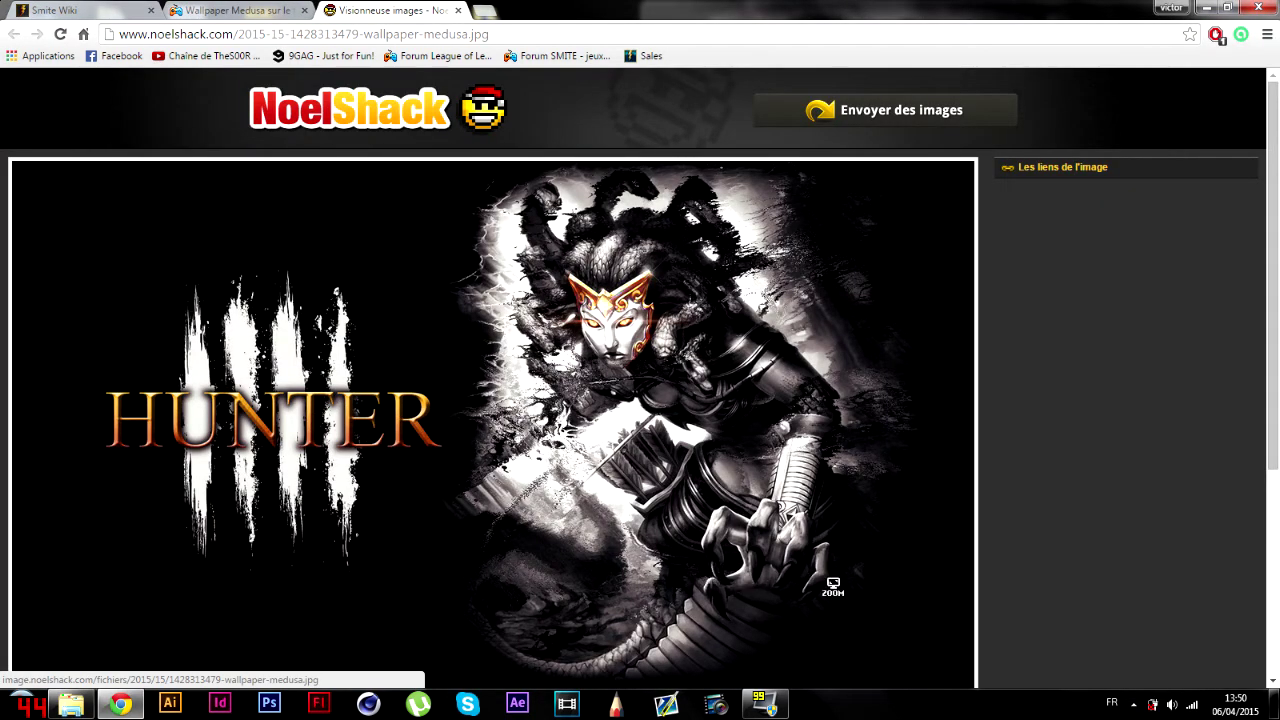
left_click(460, 11)
key("alt+Tab")
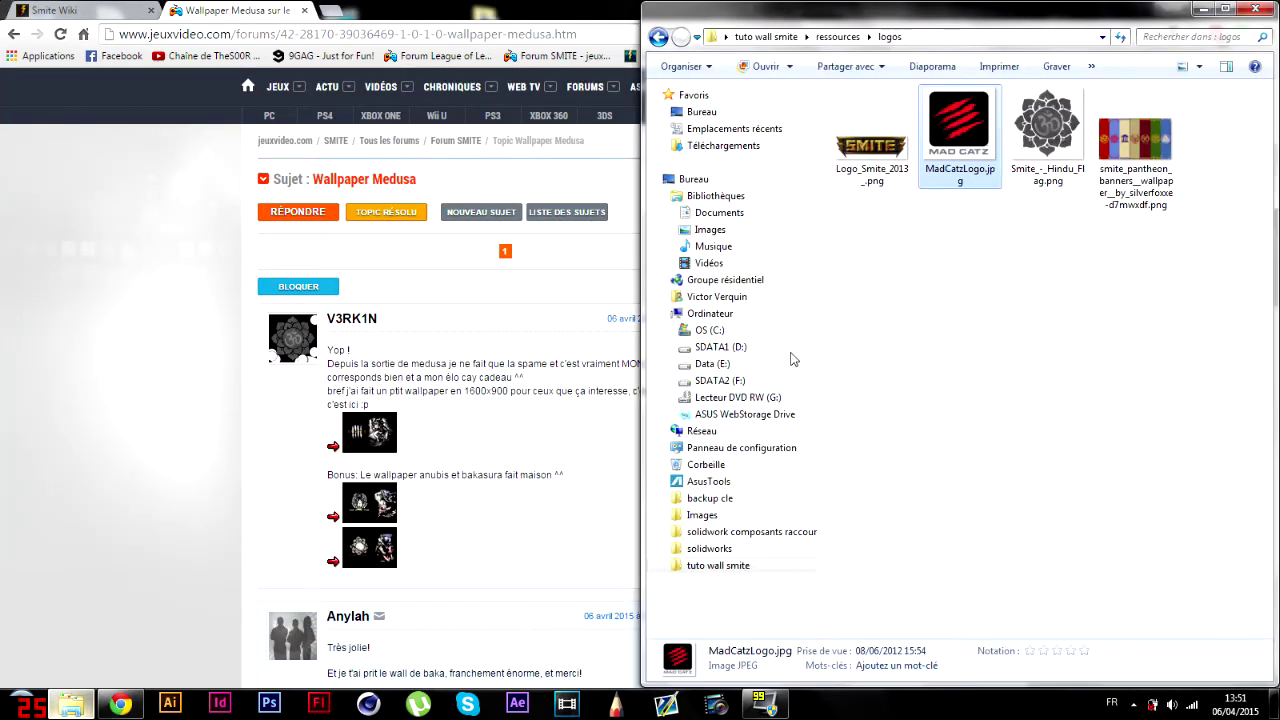
- Look through the images in the "textures diverse pour filtre etc" folder and return to "ressources"
left_click(658, 37)
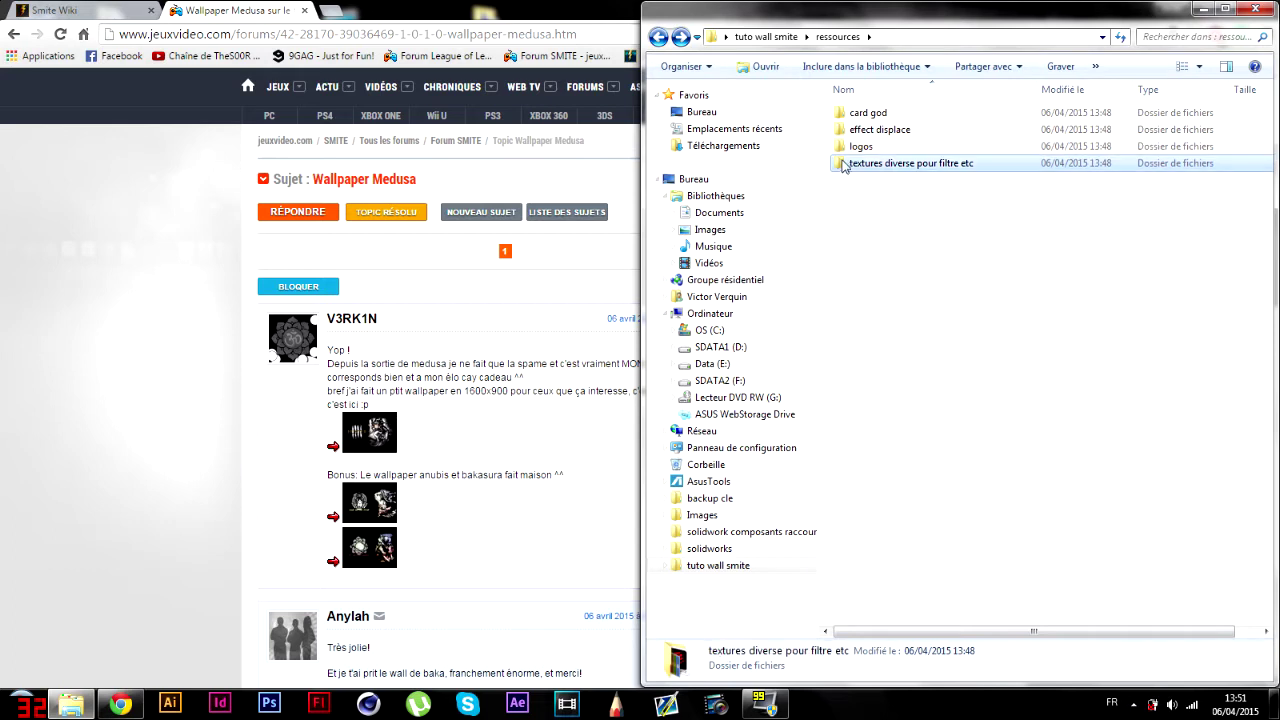
double_click(843, 165)
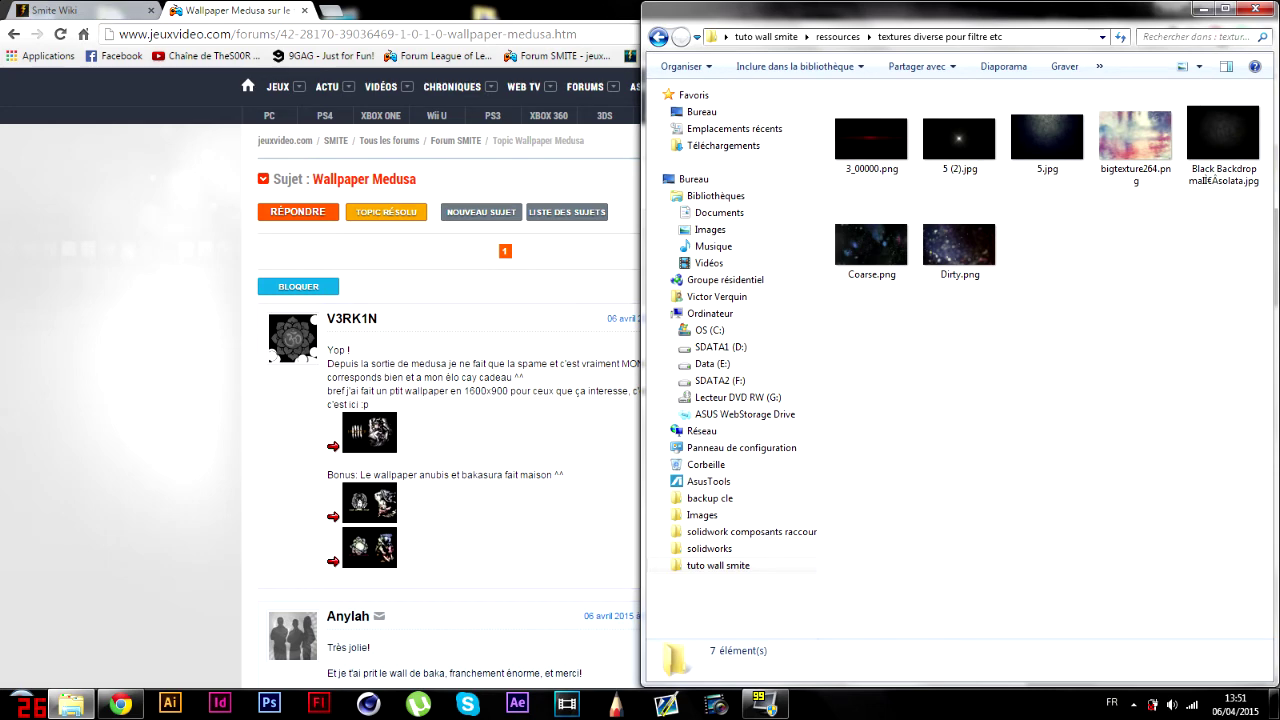
left_click(659, 38)
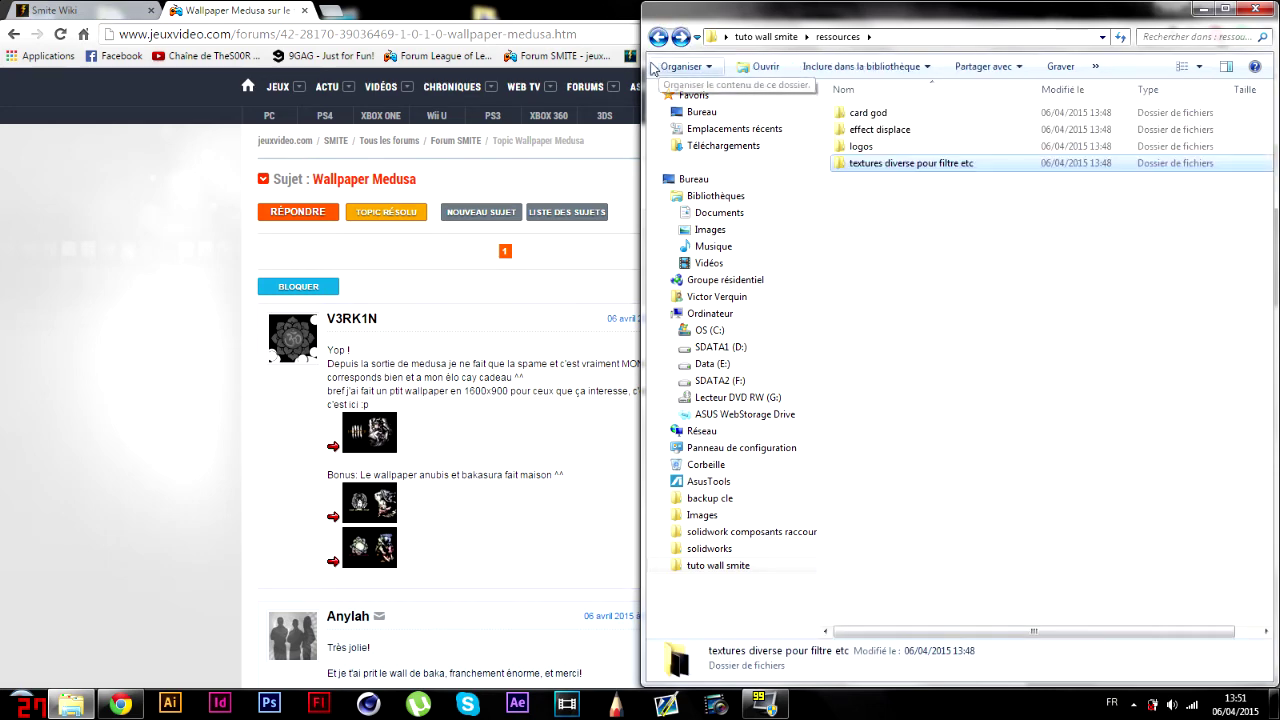
- Read the replies in the Wallpaper Medusa topic, highlighting the requests for Neith and Artémis wallpapers
left_click(60, 266)
scroll(197, 268, "down", 4)
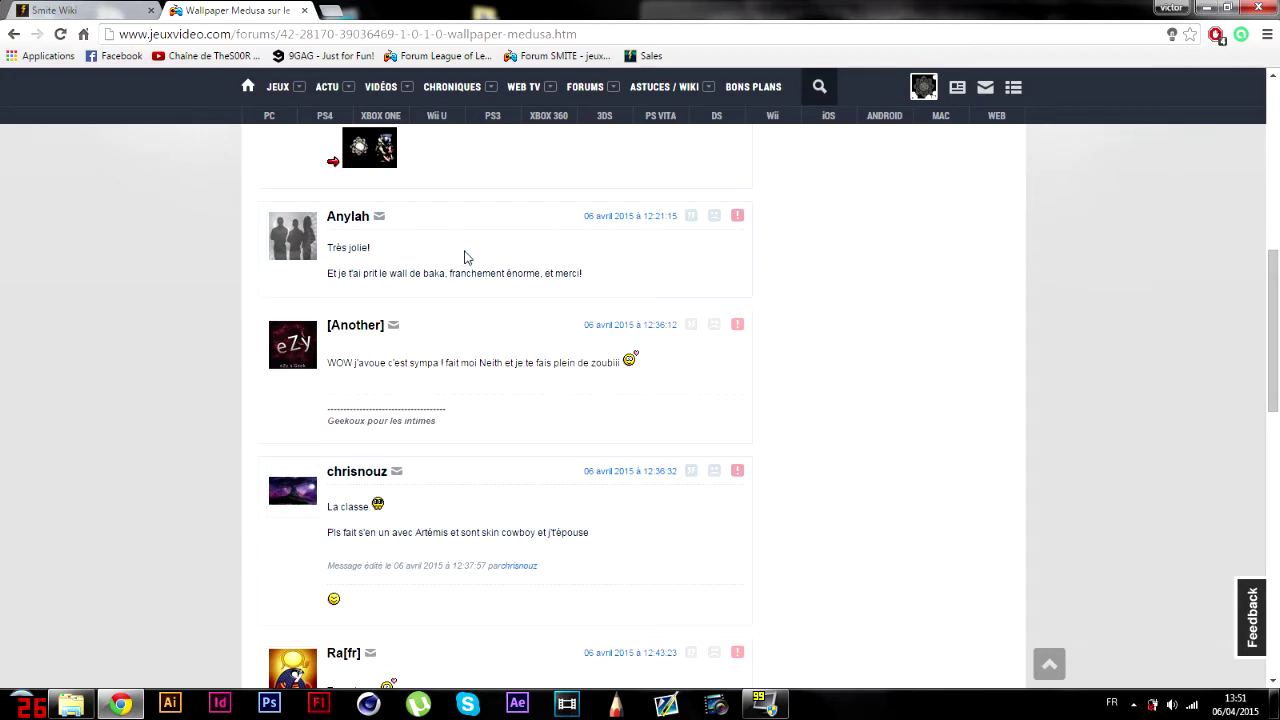
scroll(460, 265, "down", 2)
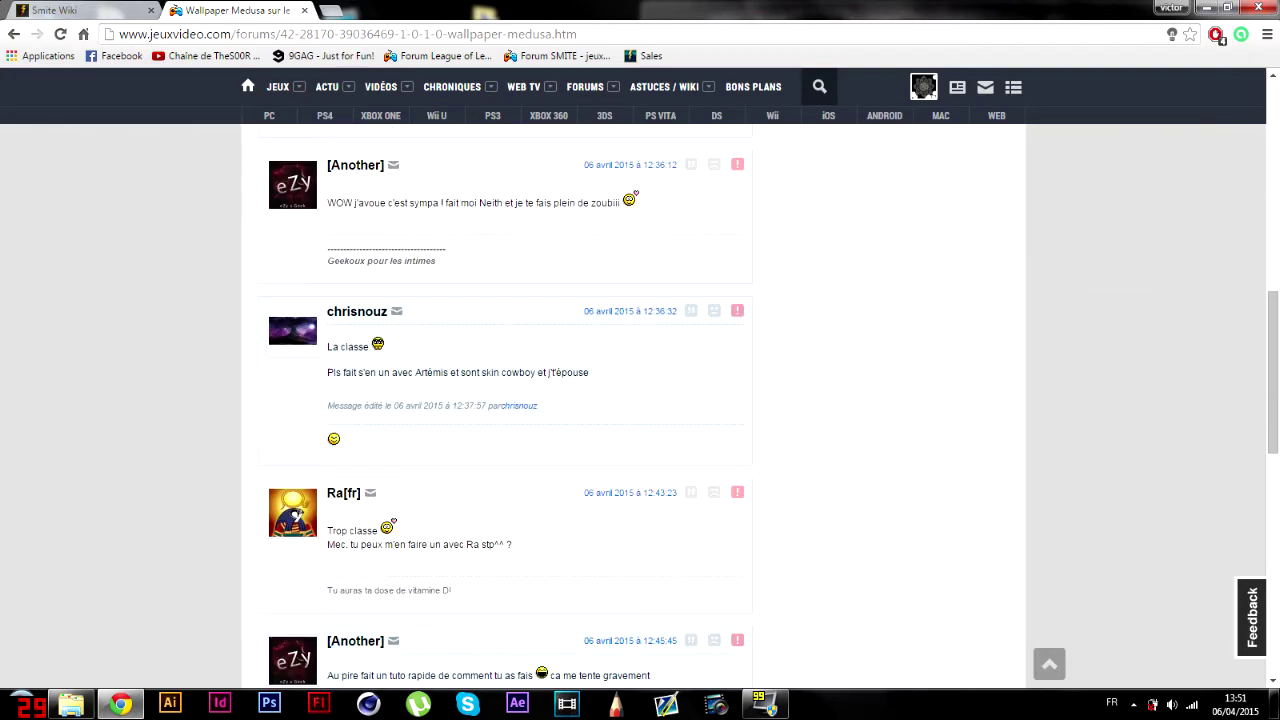
left_click_drag(487, 203, 590, 203)
scroll(560, 250, "down", 1)
left_click(517, 272)
double_click(428, 292)
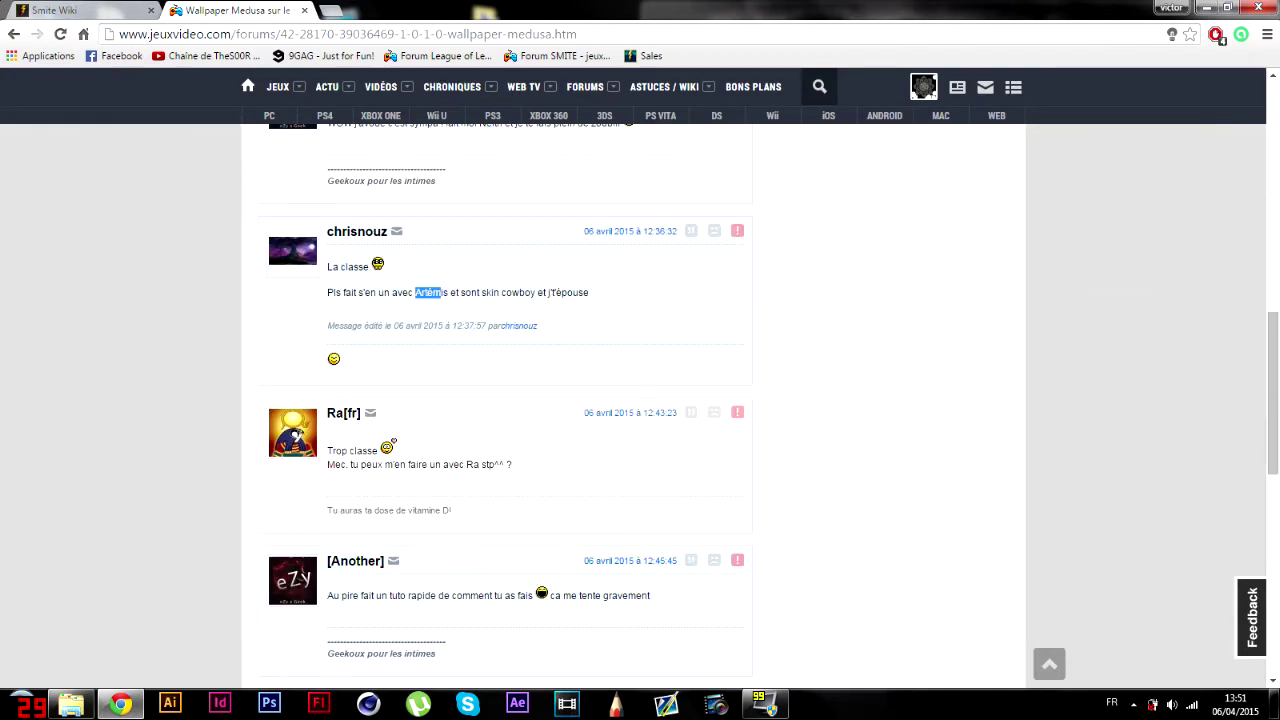
scroll(557, 291, "down", 1)
left_click(546, 300)
scroll(440, 318, "down", 1)
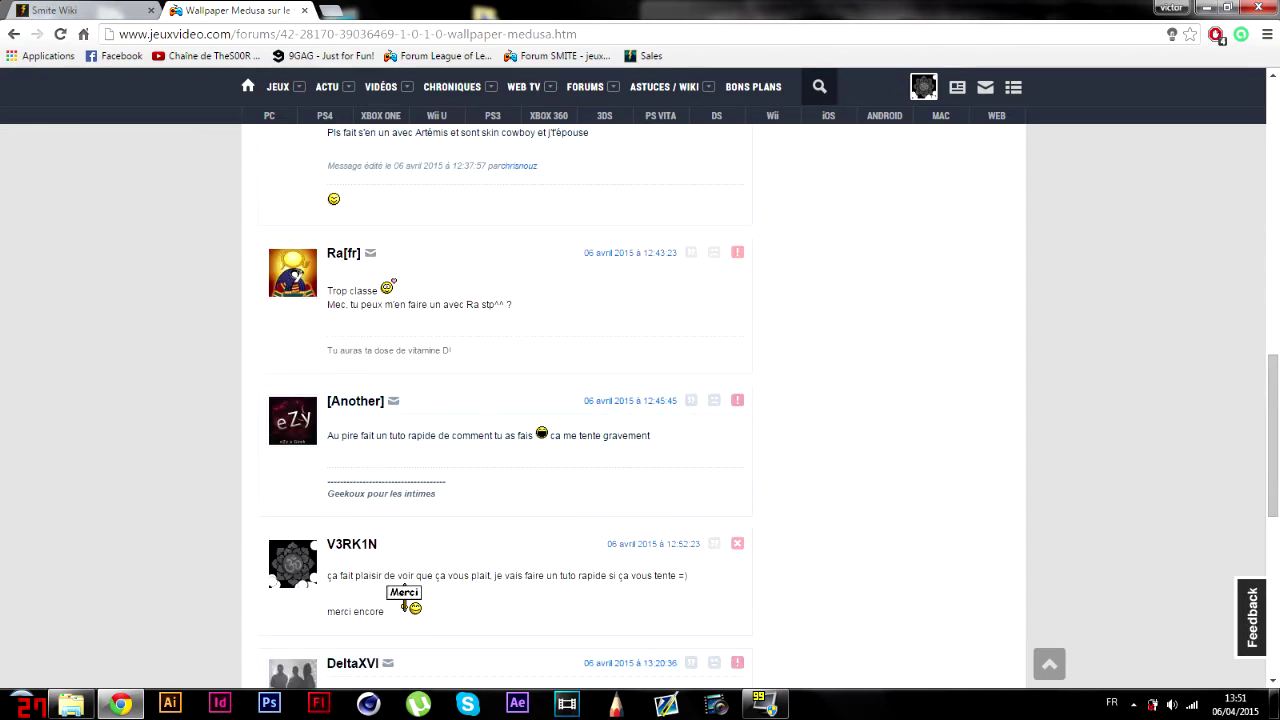
- Read the remaining replies down to the last post, highlighting its request for a Daisy Despair Scylla wallpaper
scroll(537, 306, "down", 1)
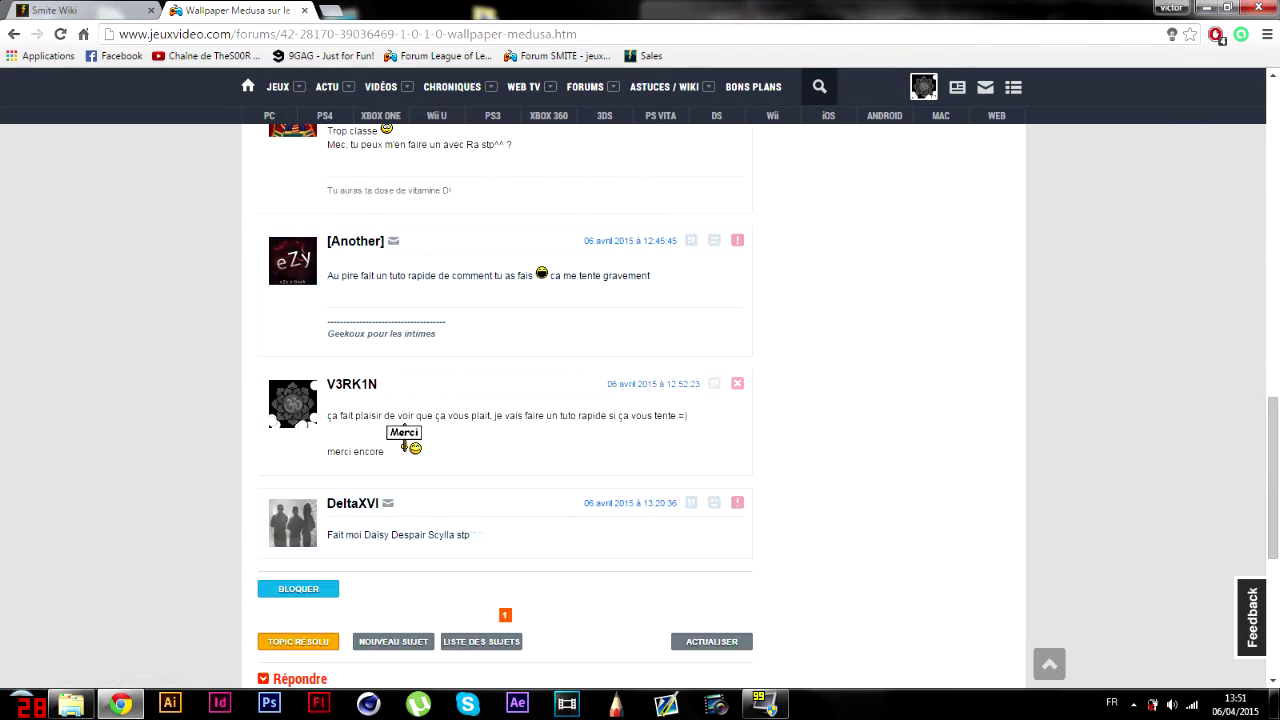
scroll(504, 227, "up", 1)
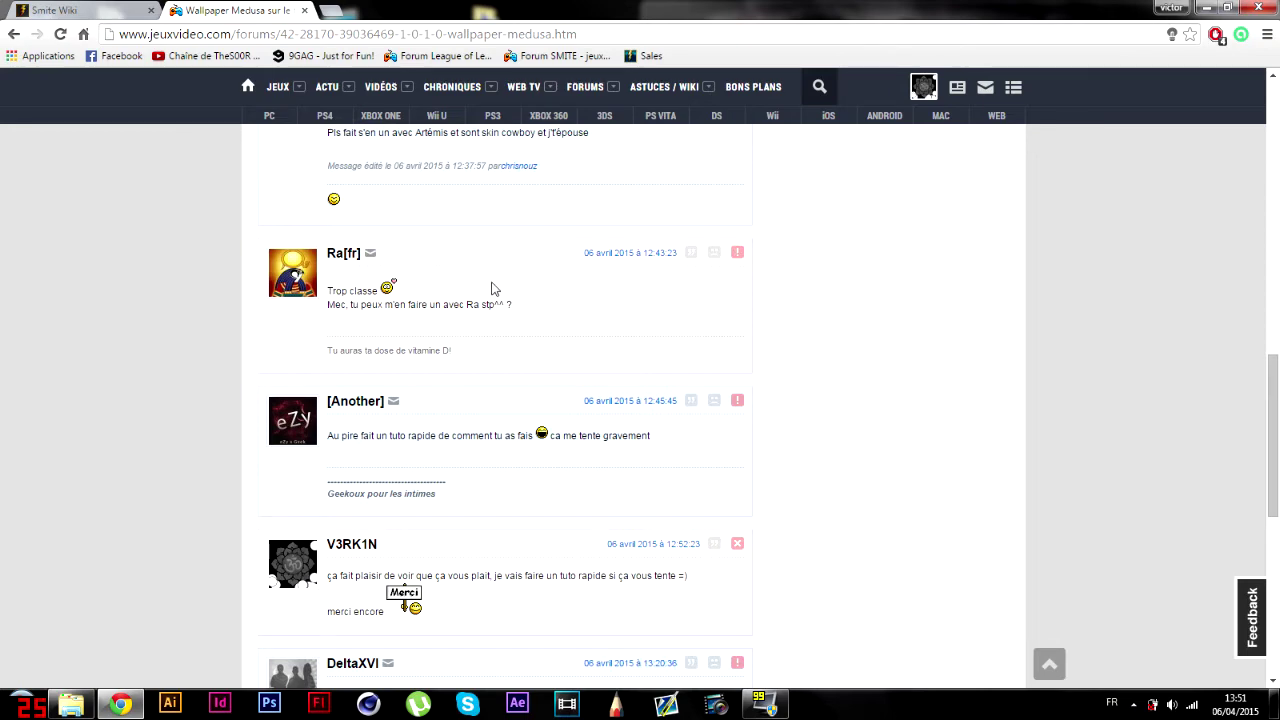
scroll(493, 290, "down", 1)
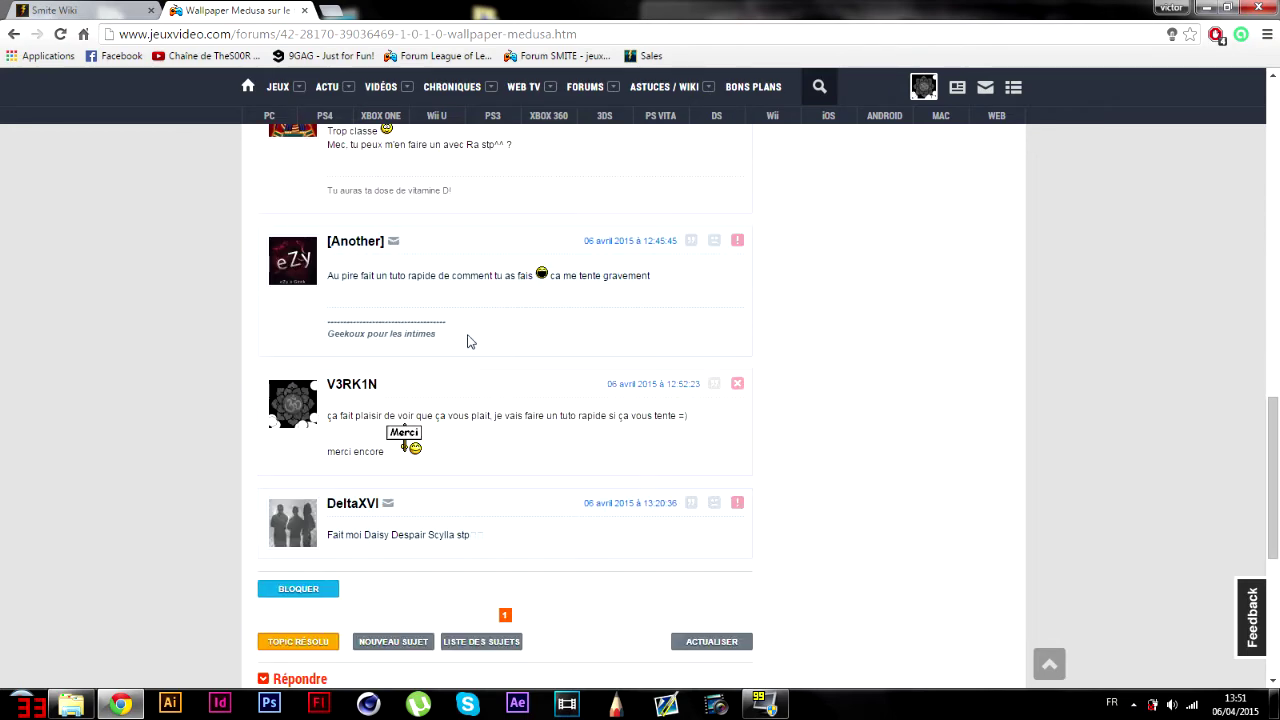
scroll(470, 342, "down", 1)
left_click_drag(370, 455, 448, 455)
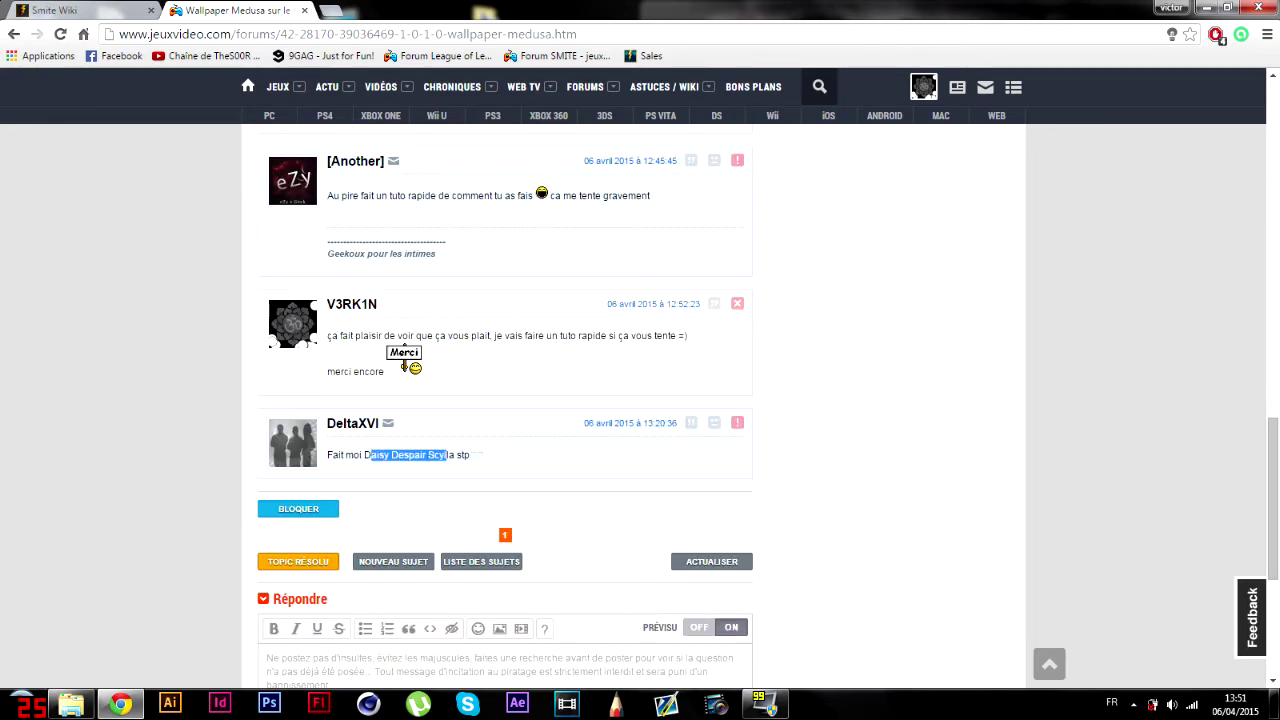
left_click(516, 456)
left_click_drag(526, 452, 371, 455)
left_click(503, 478)
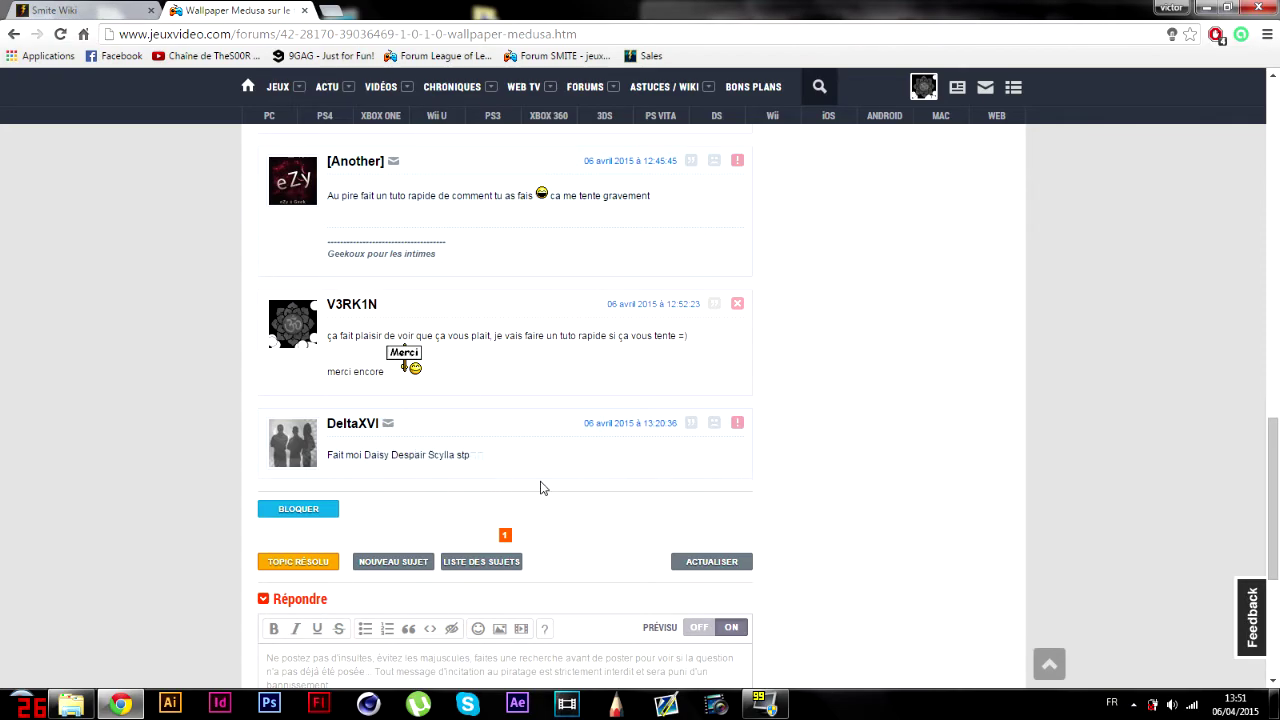
- Switch to the Smite Wiki main page and look through its full list of gods
left_click(112, 10)
scroll(257, 222, "up", 4)
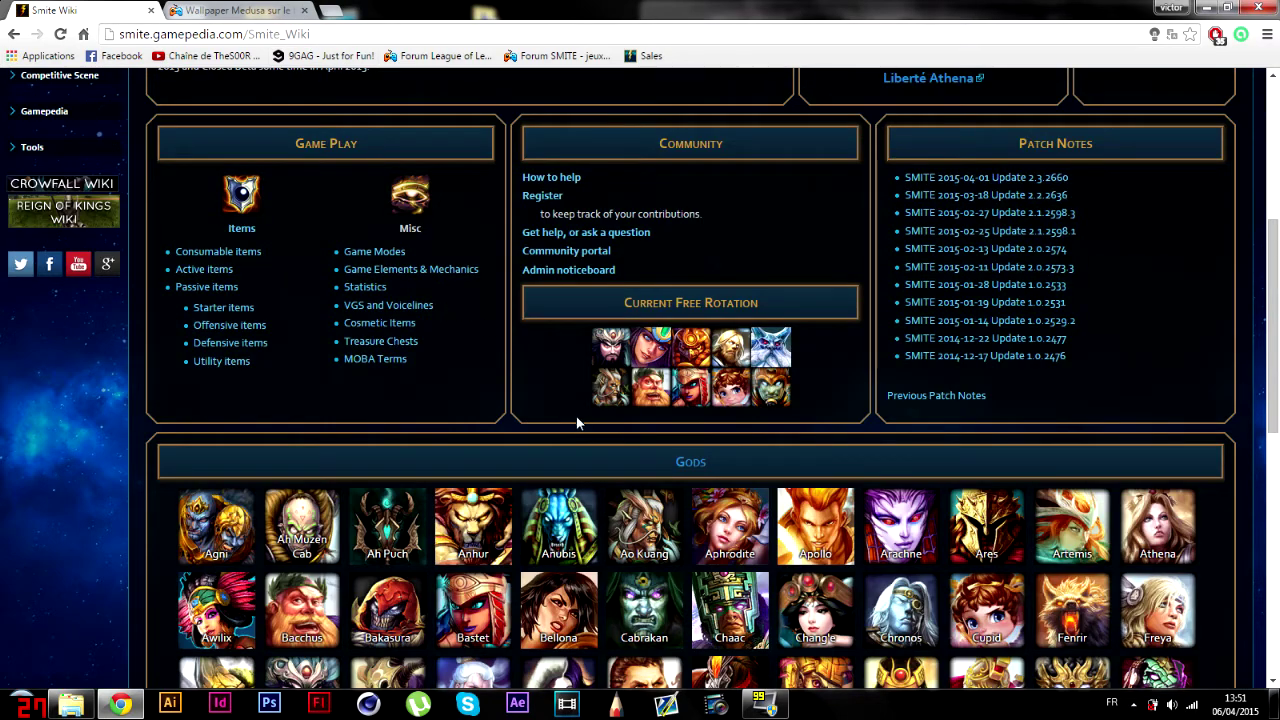
scroll(381, 244, "up", 3)
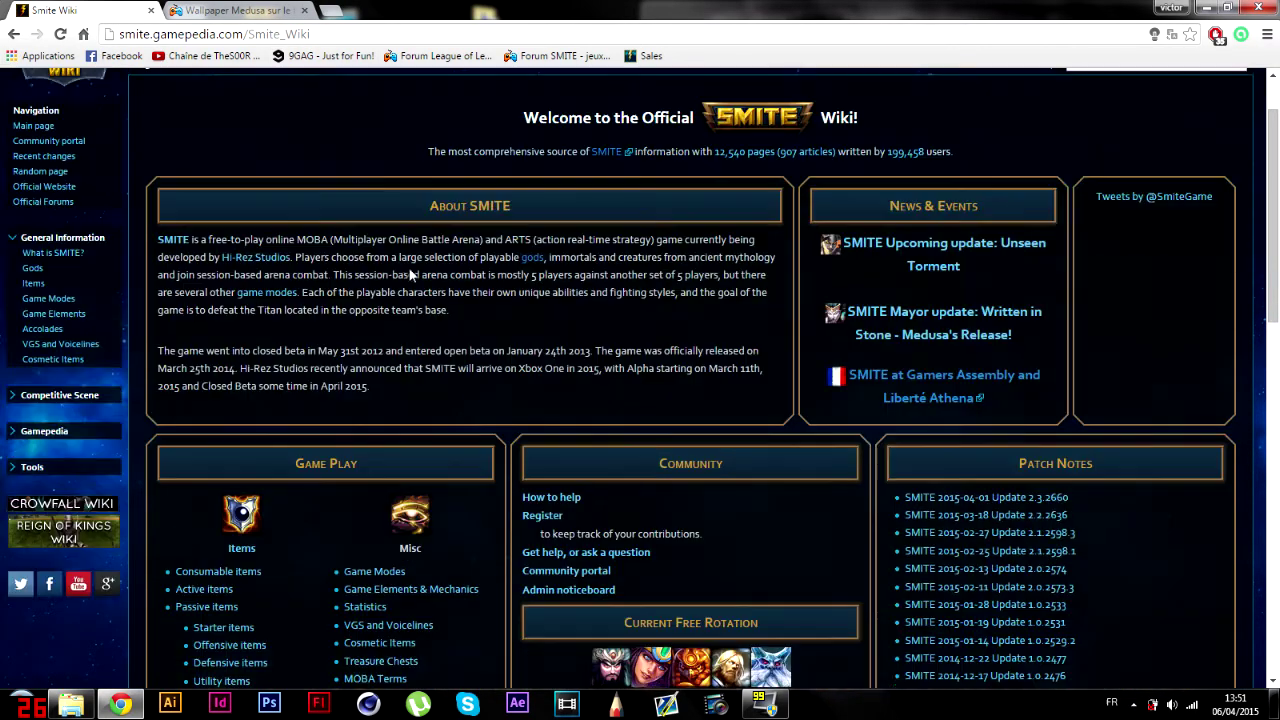
scroll(400, 258, "down", 3)
scroll(404, 262, "down", 3)
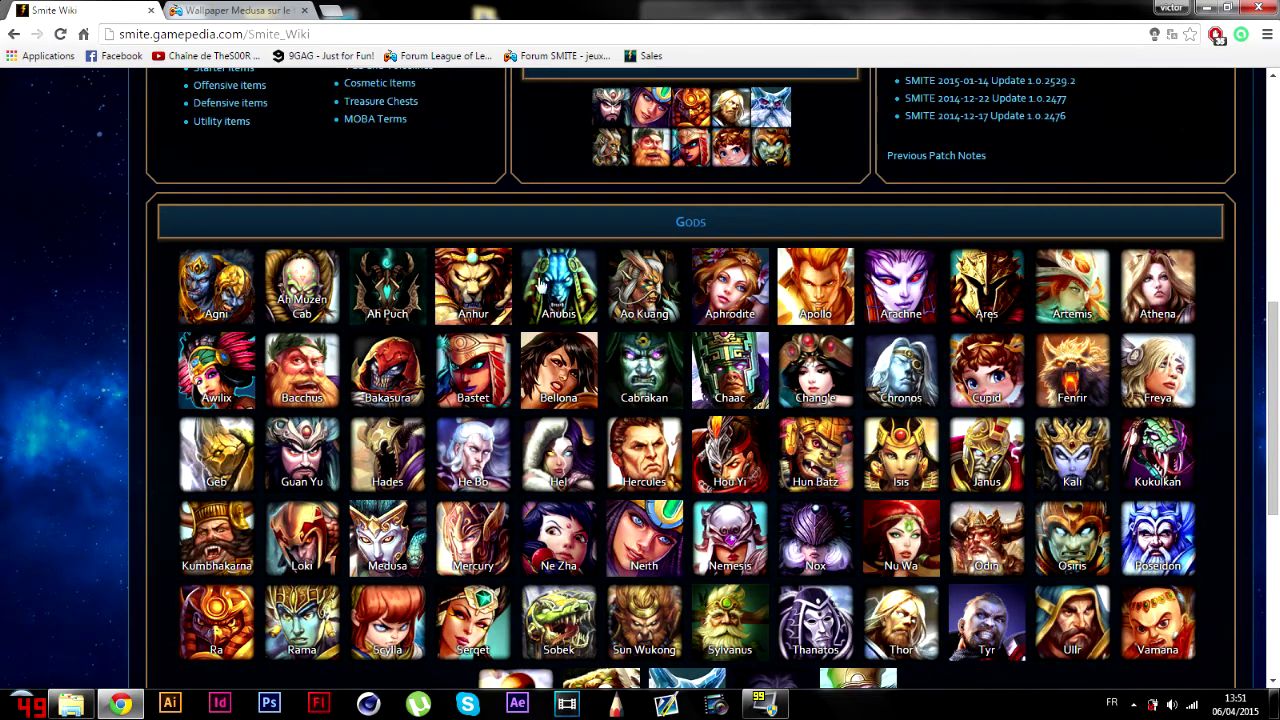
scroll(370, 87, "down", 2)
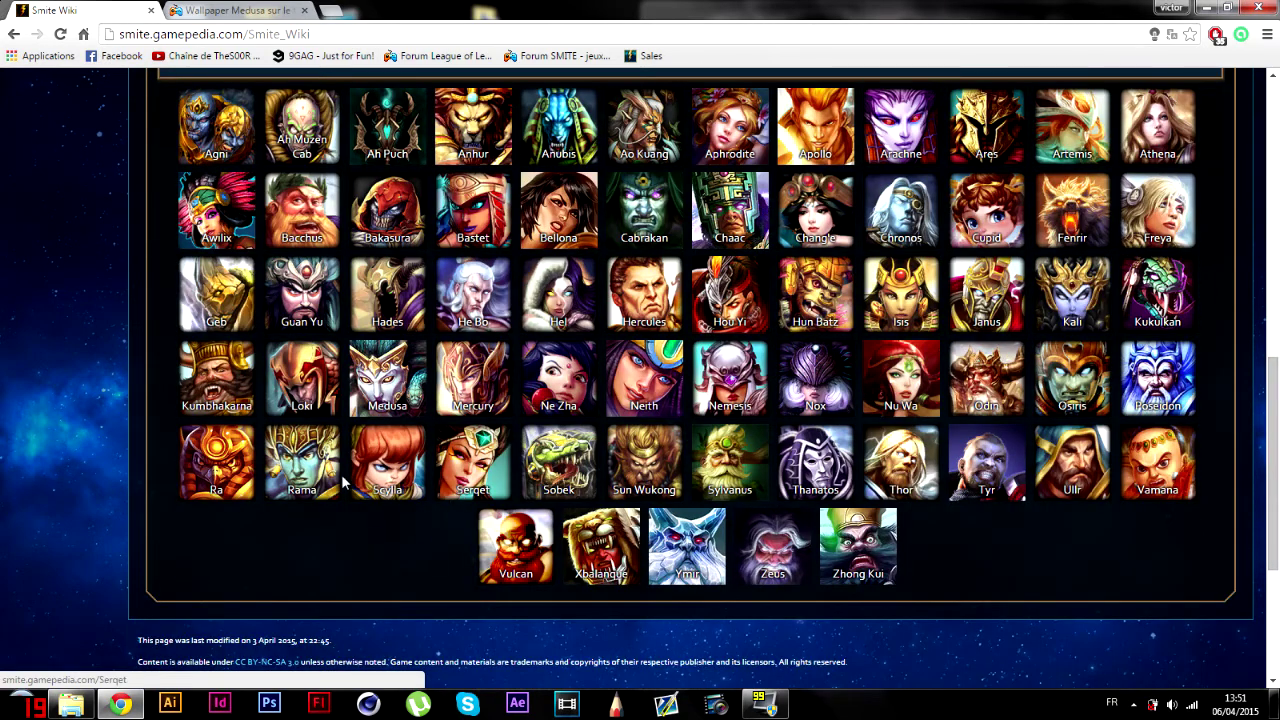
- Return to the Wallpaper Medusa topic and review the requested gods again, highlighting the Neith request
left_click(193, 10)
scroll(505, 487, "up", 6)
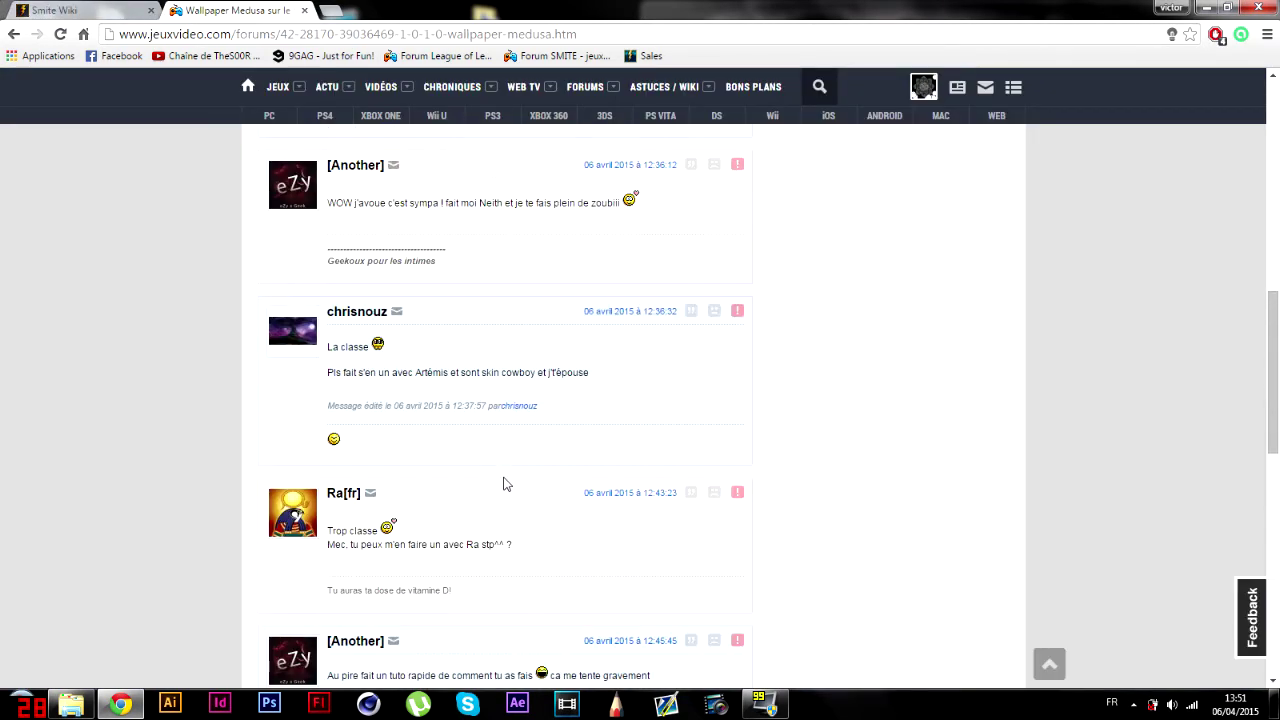
left_click_drag(476, 283, 576, 284)
left_click(692, 325)
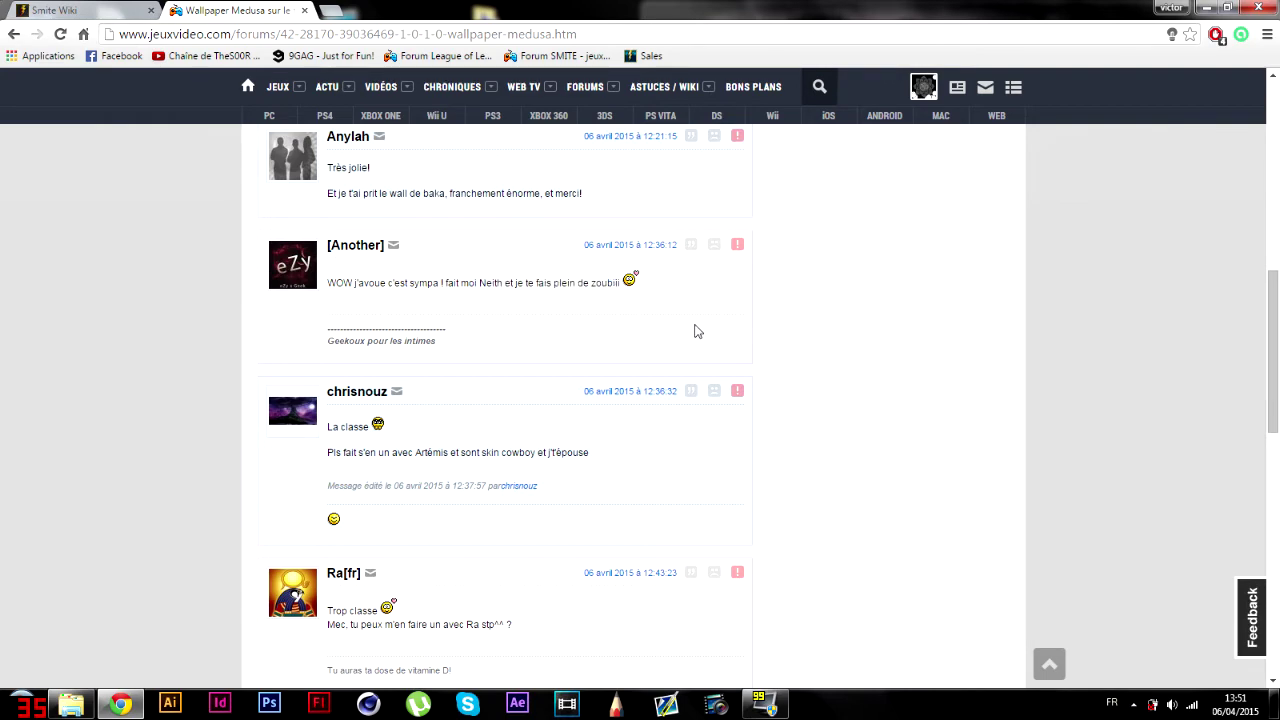
scroll(574, 334, "down", 3)
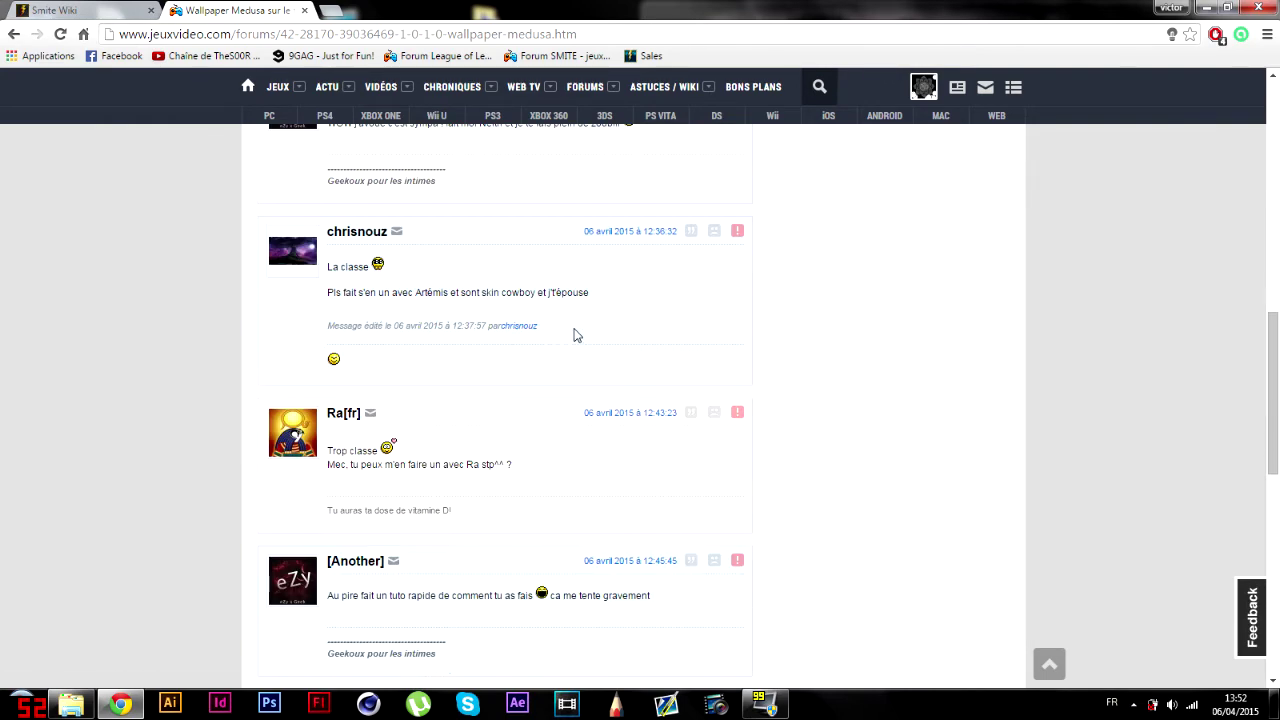
scroll(572, 337, "up", 6)
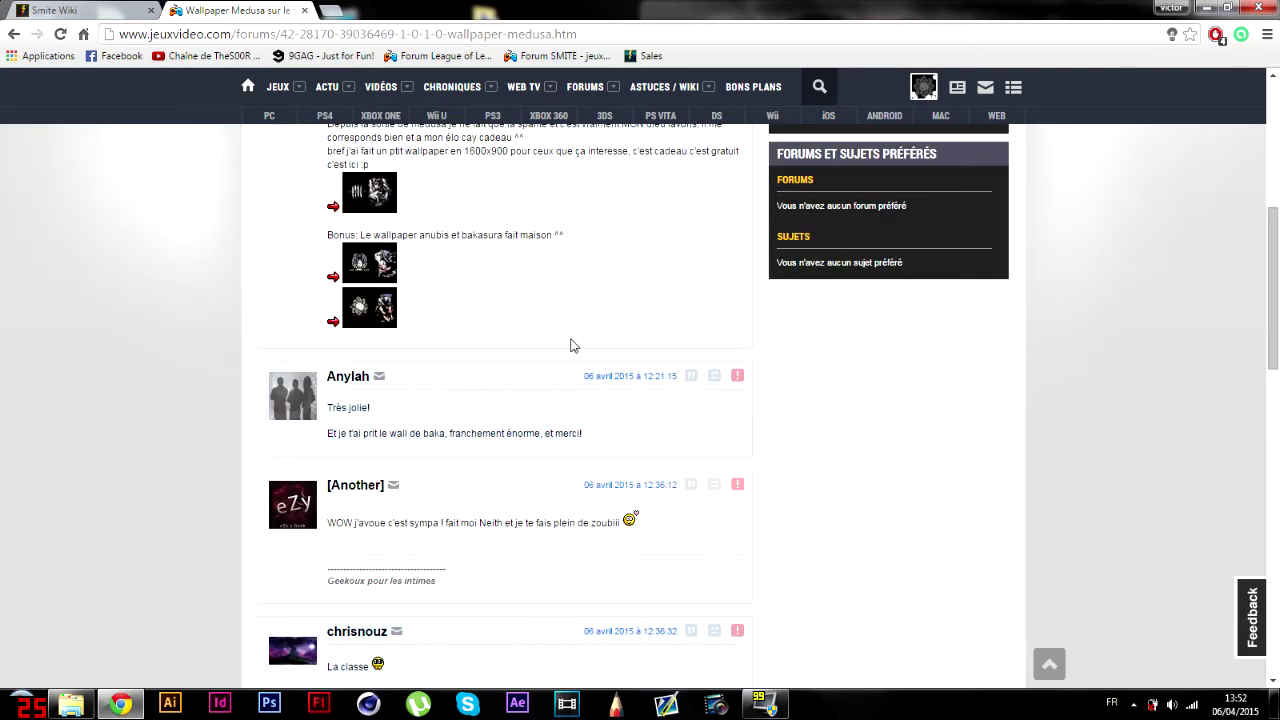
- Read the topic's replies down to the final post, highlighting its Daisy Despair Scylla request and closing the message page opened from it
scroll(570, 348, "down", 1)
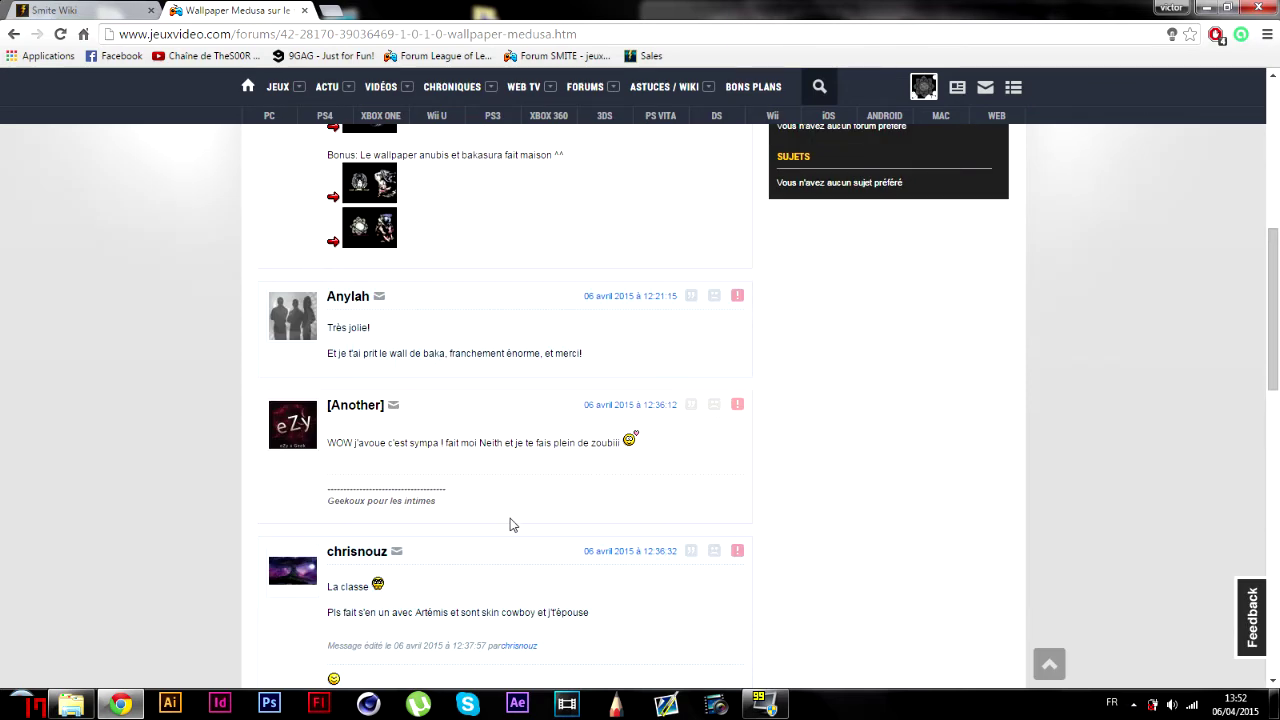
scroll(511, 525, "down", 3)
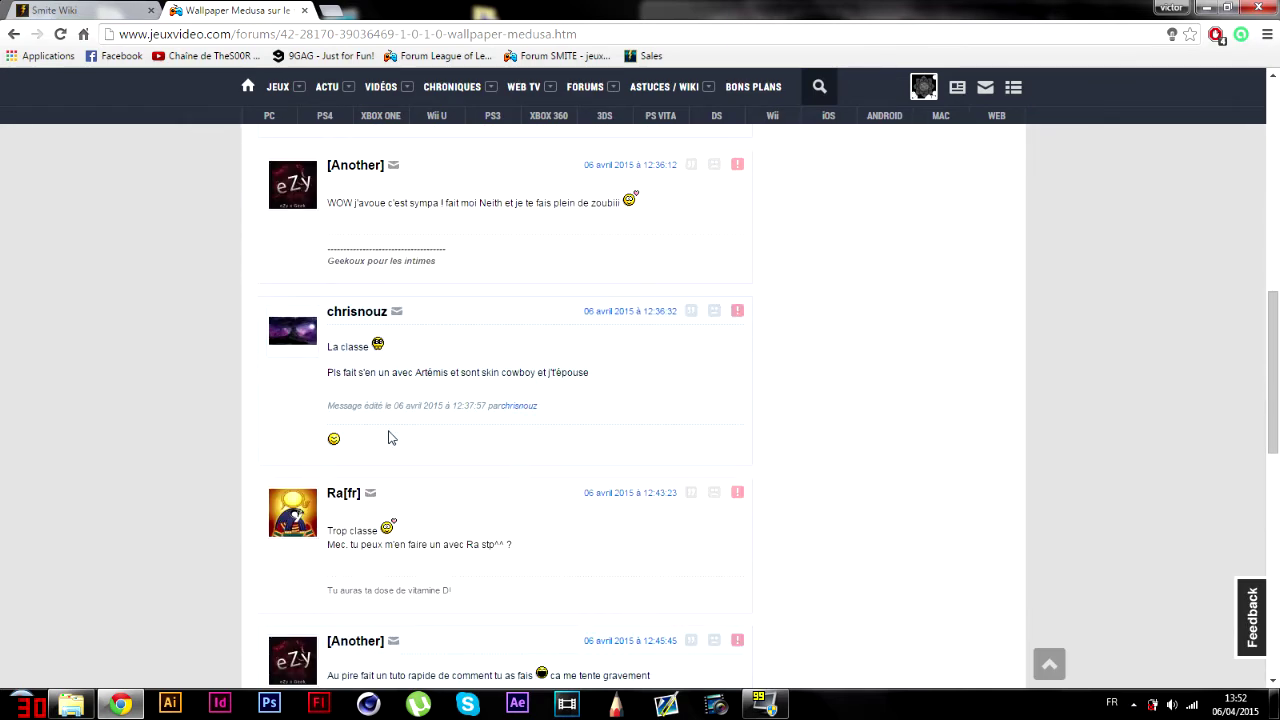
scroll(406, 457, "down", 2)
scroll(460, 412, "down", 3)
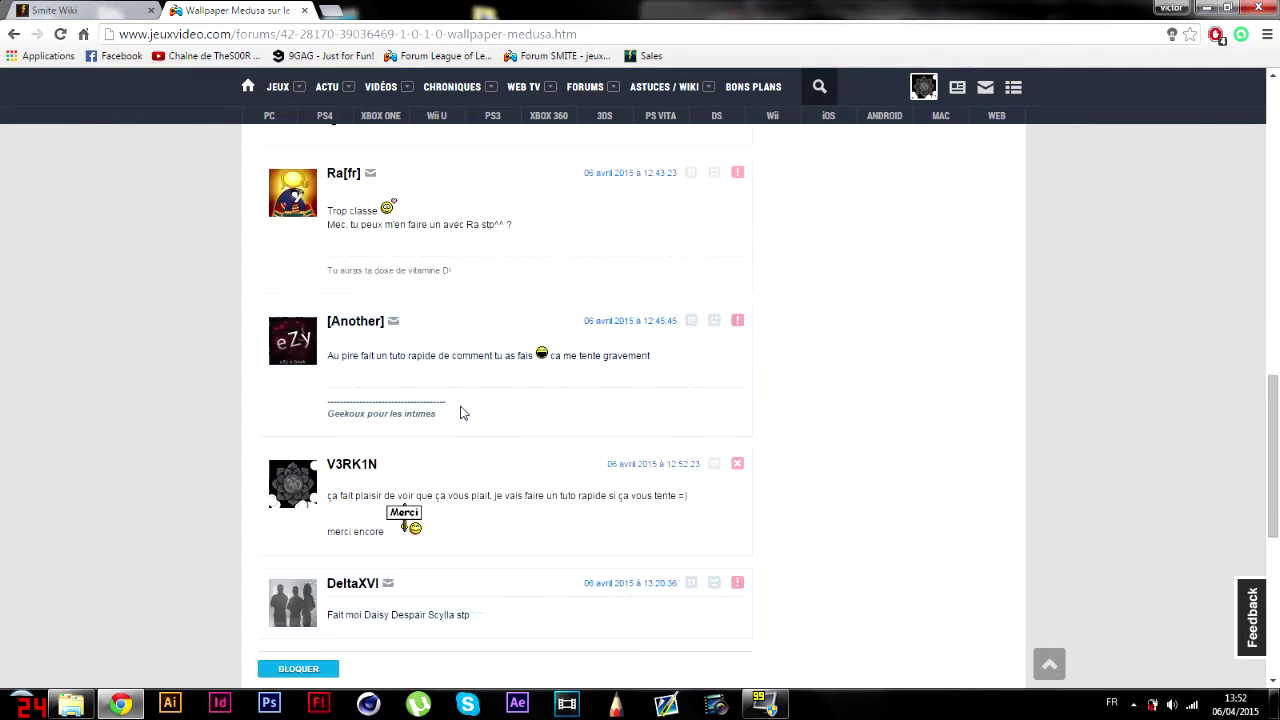
left_click_drag(380, 548, 580, 514)
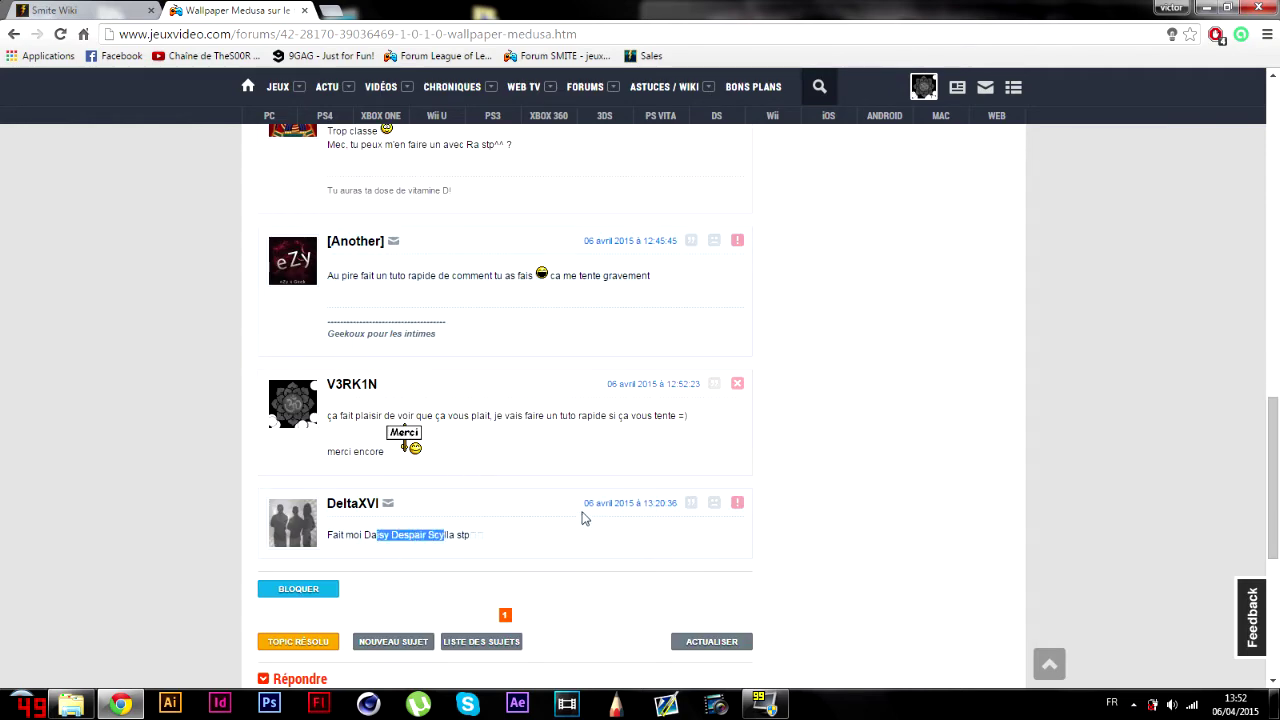
left_click(594, 500)
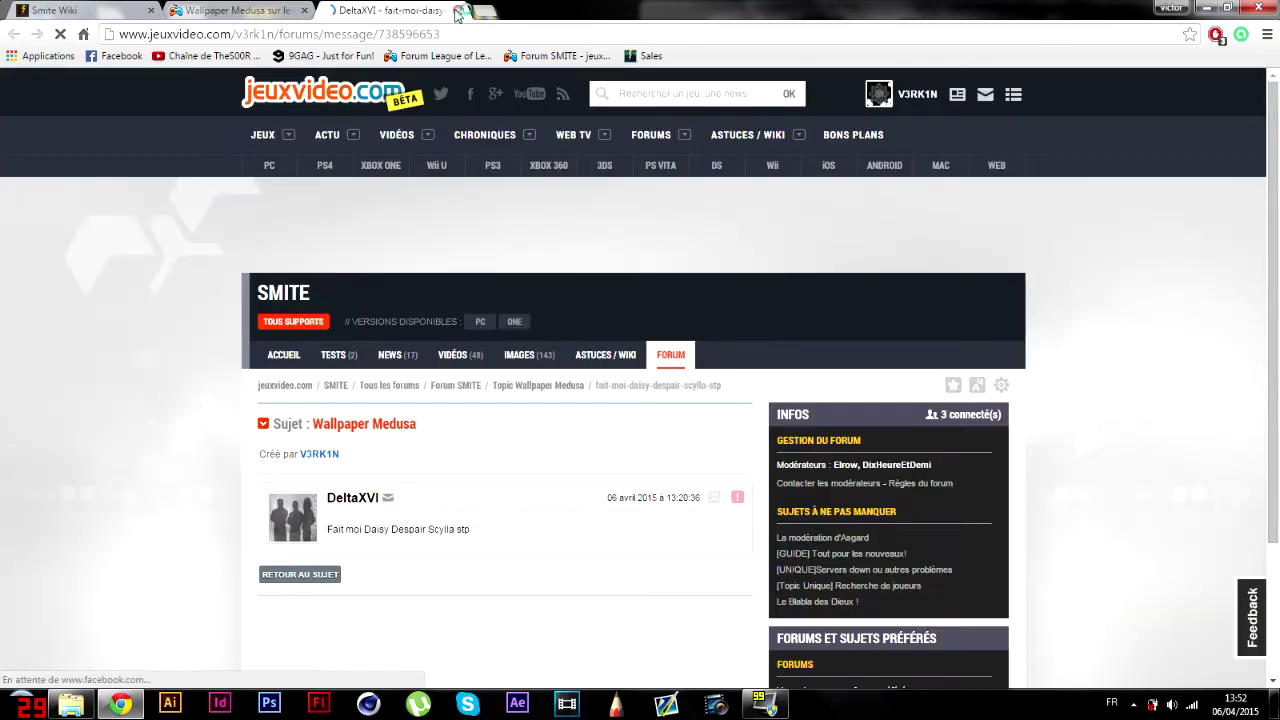
left_click(458, 11)
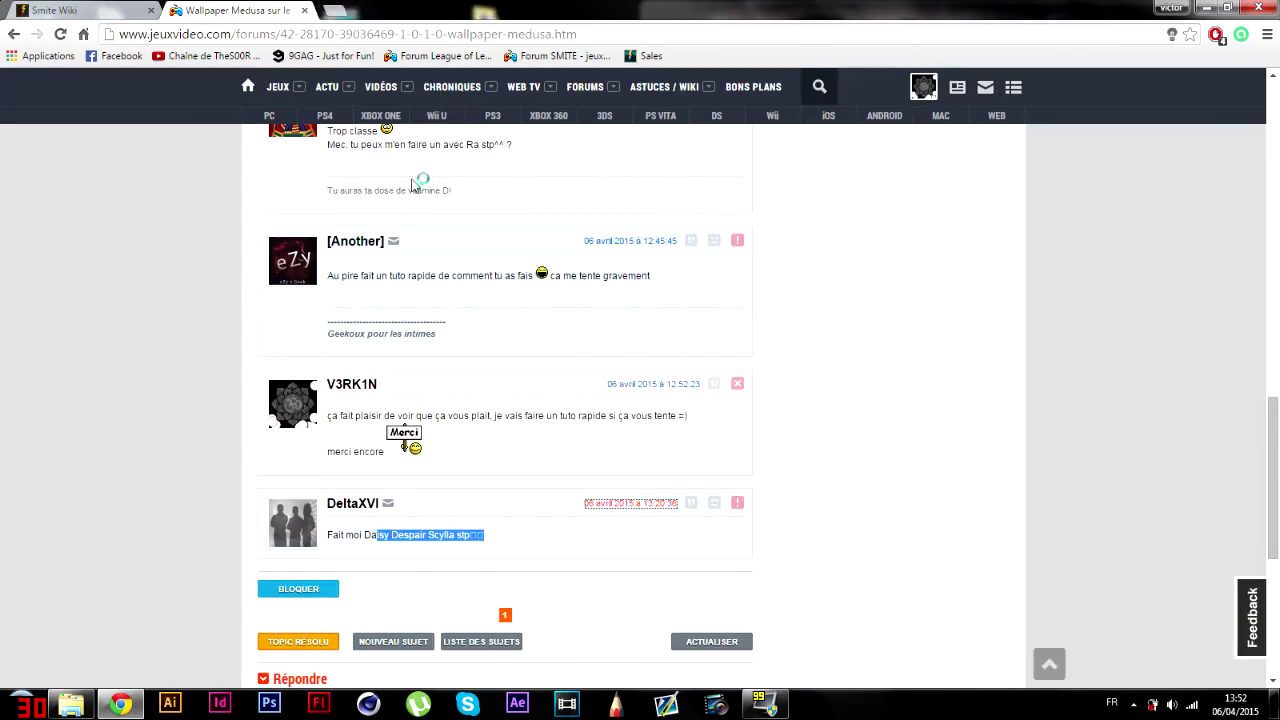
left_click(404, 445)
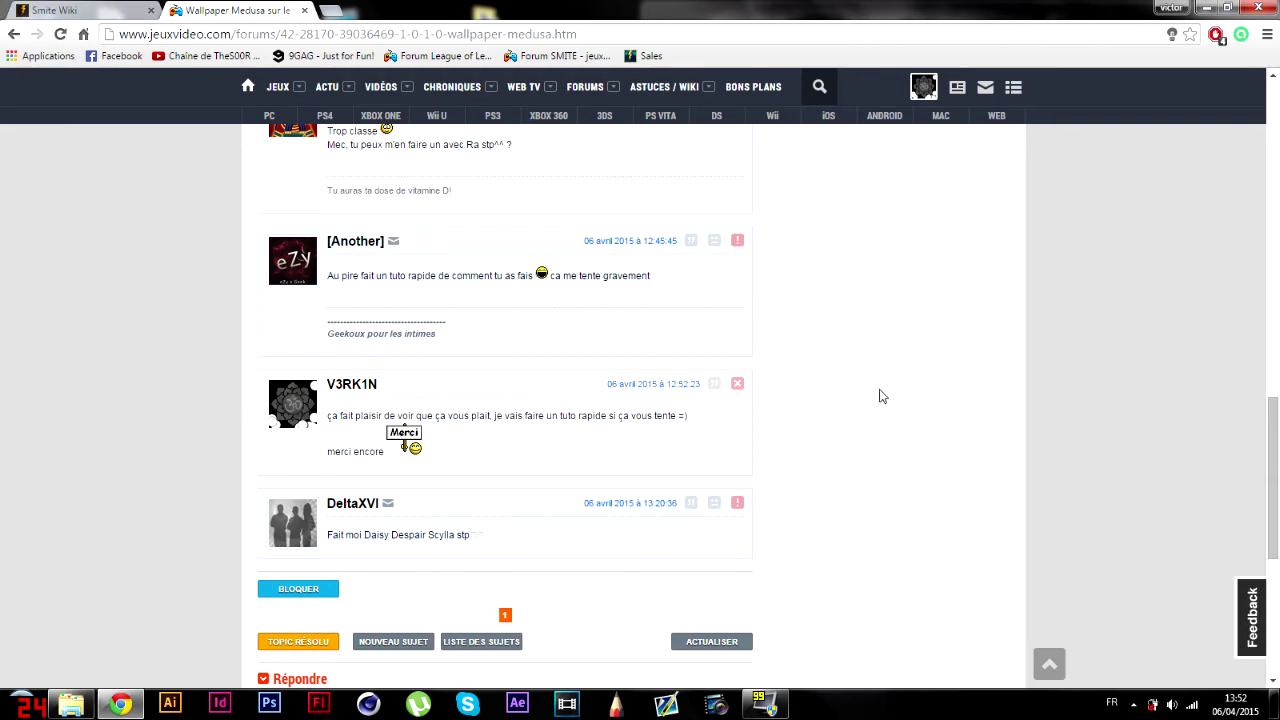
- Go back up through the requested gods in the topic and compare them with the Smite Wiki gods list
scroll(815, 451, "up", 2)
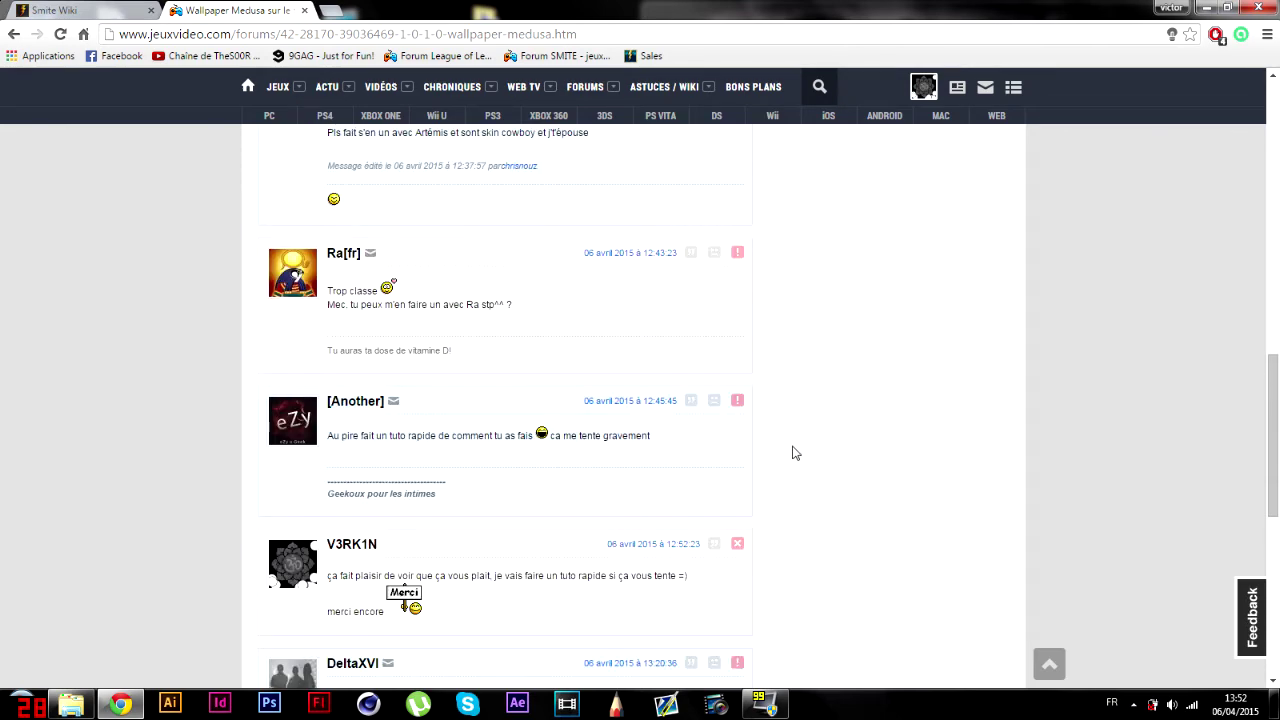
scroll(432, 347, "up", 3)
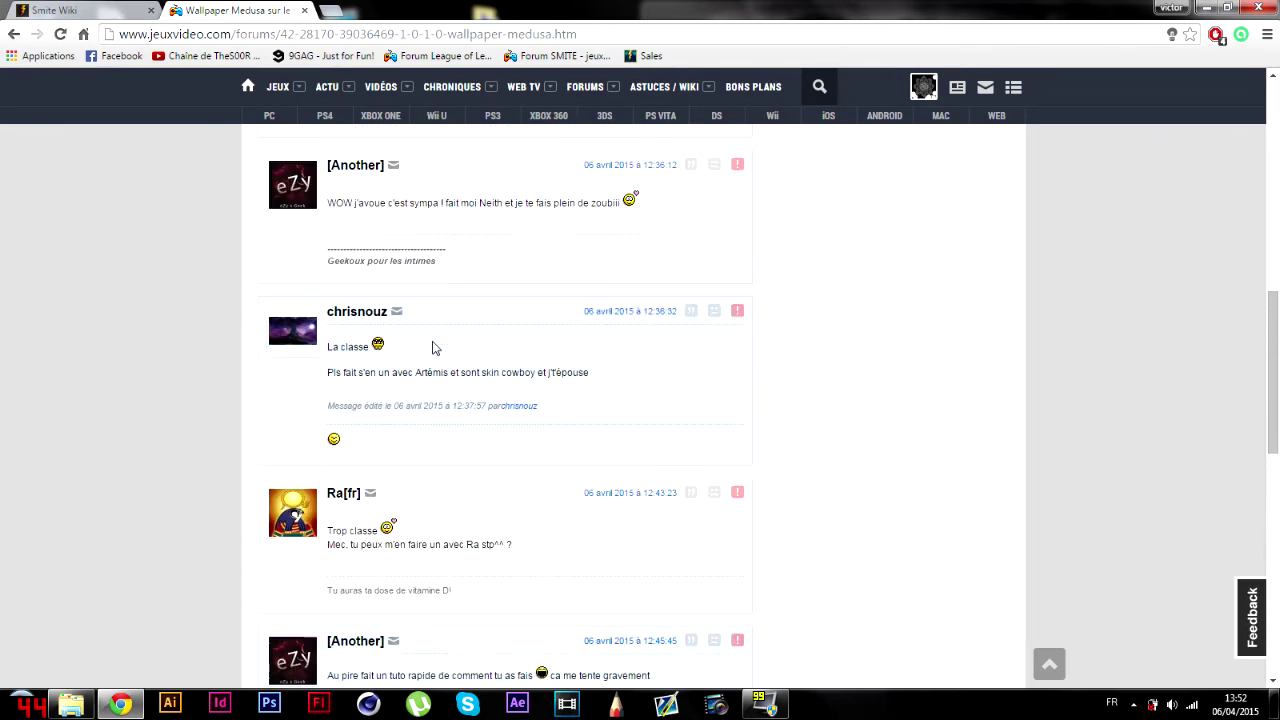
scroll(449, 349, "up", 1)
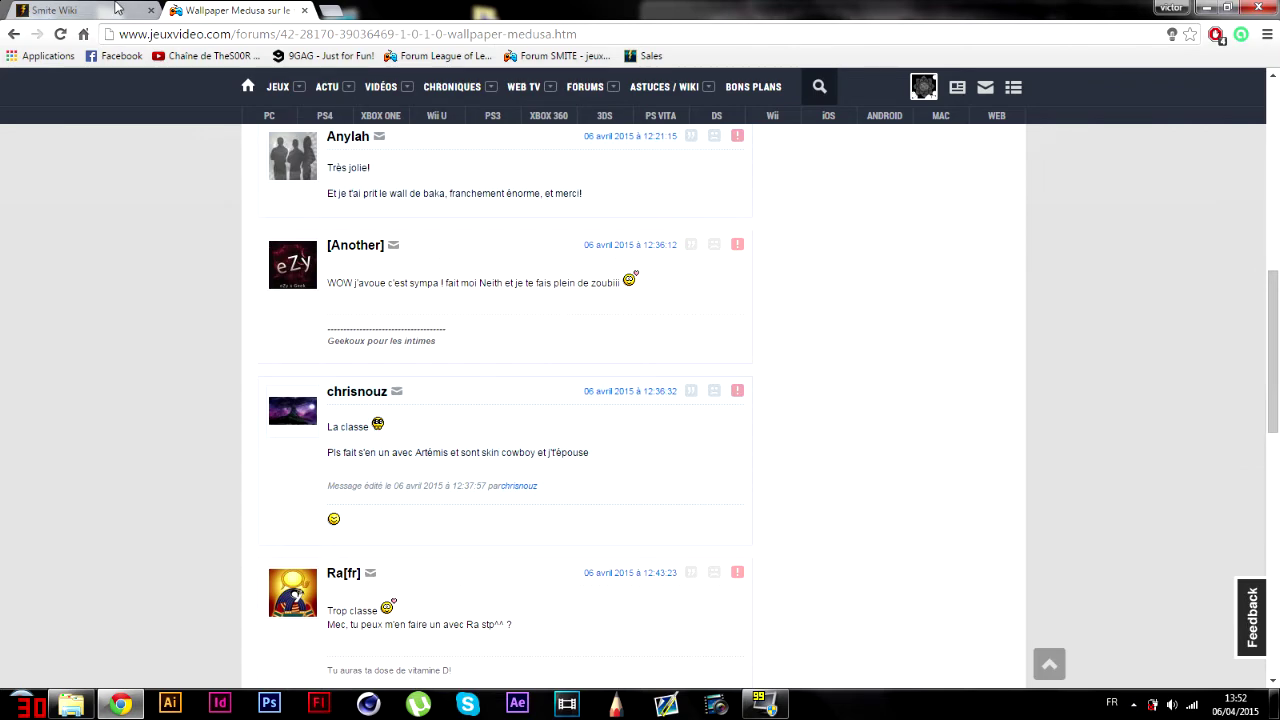
key("ctrl+Tab")
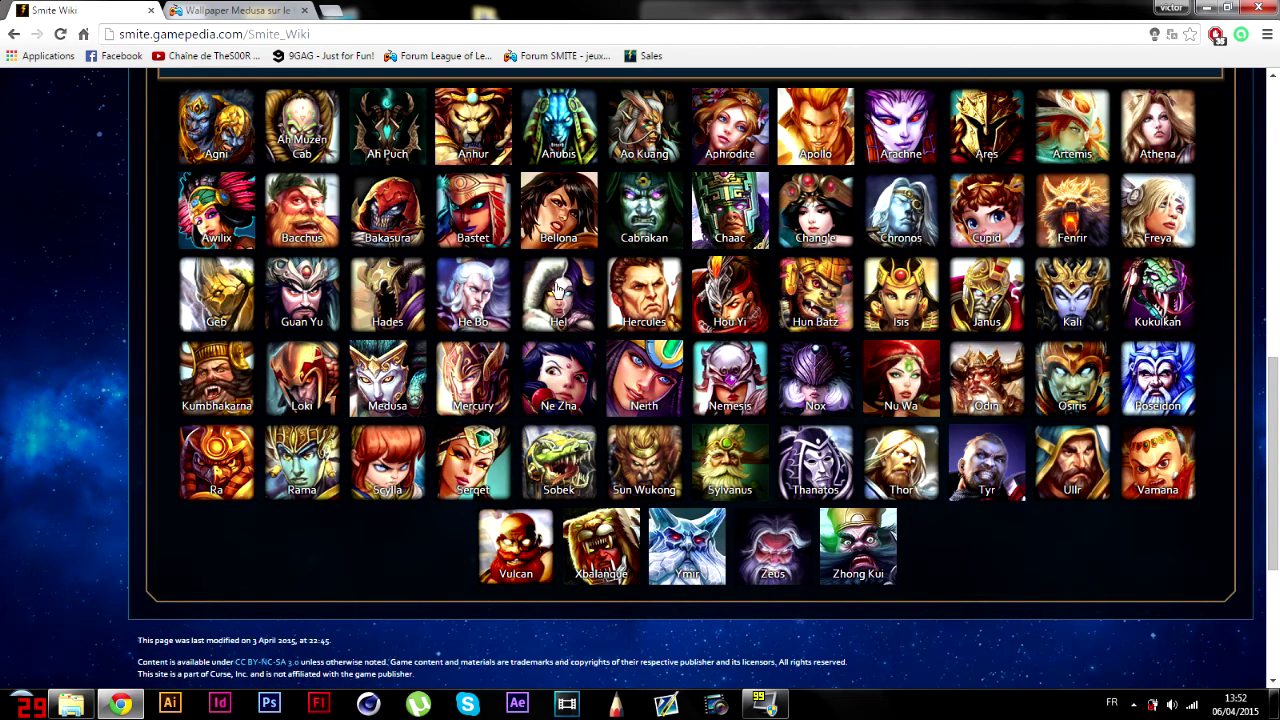
left_click(230, 10)
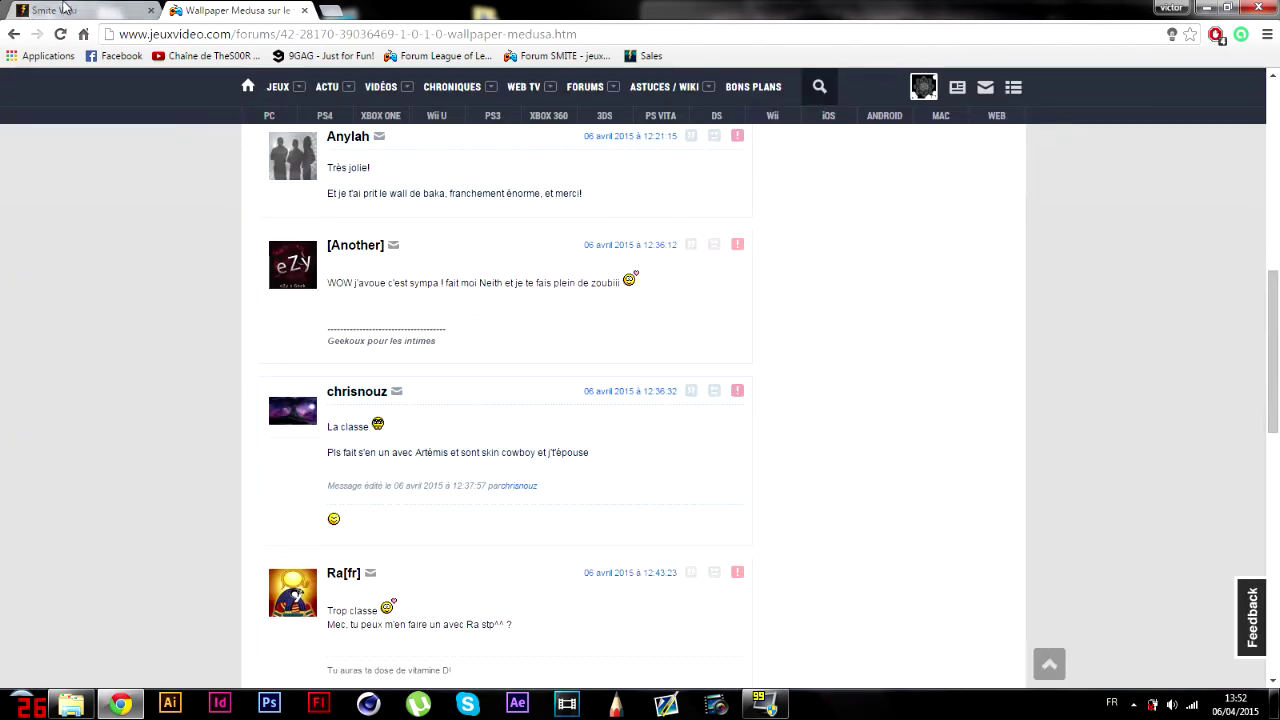
- Open Neith's page on the Smite Wiki, examine her card art and skills, and return to the gods list
key("ctrl+Tab")
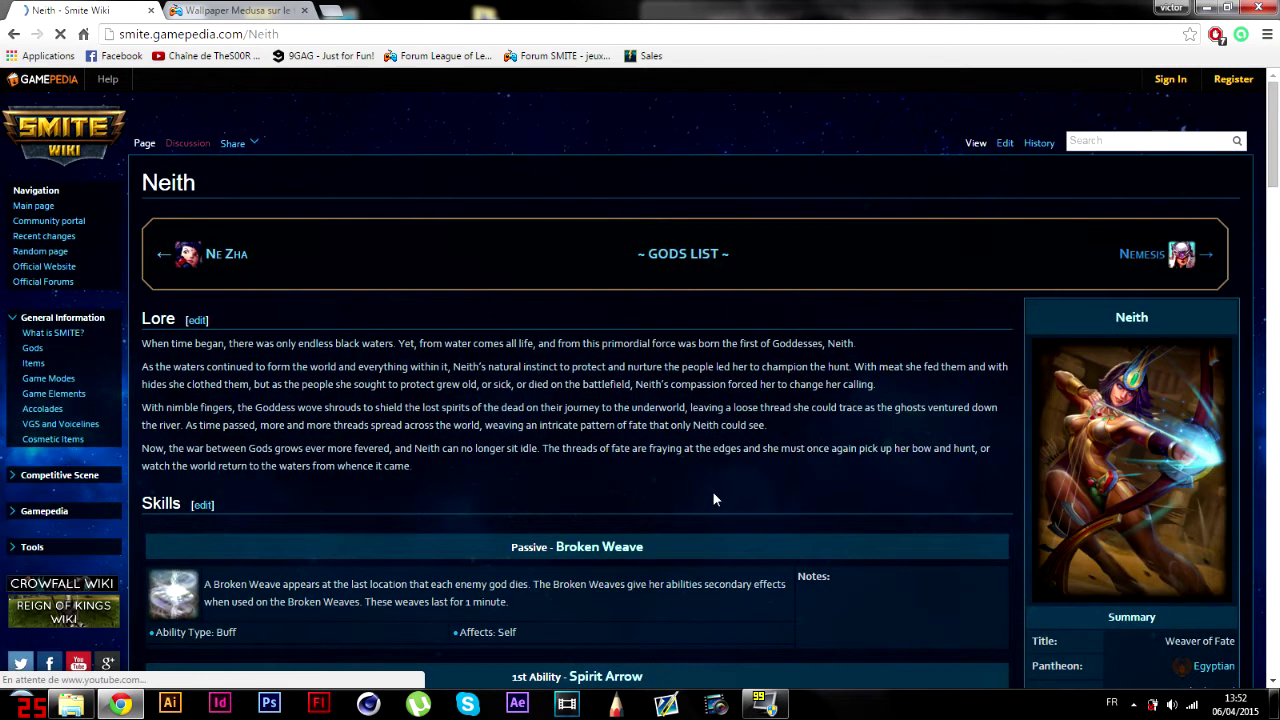
scroll(716, 470, "down", 1)
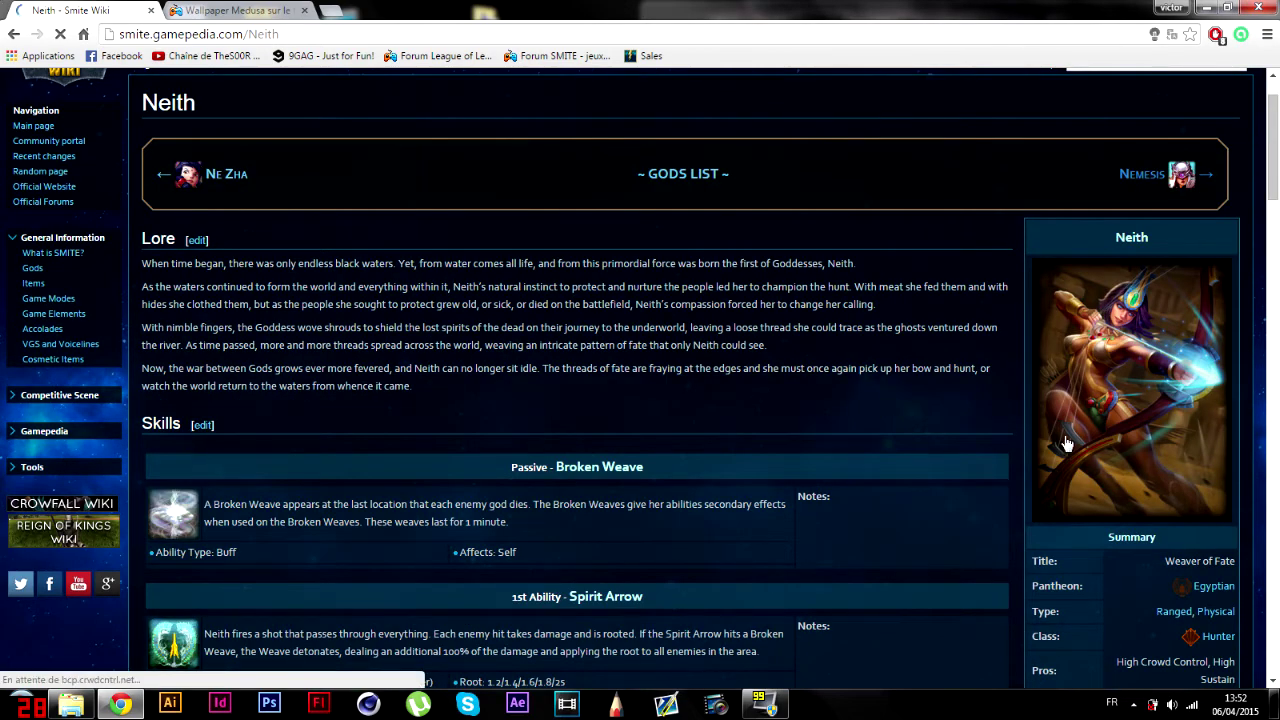
scroll(880, 406, "down", 4)
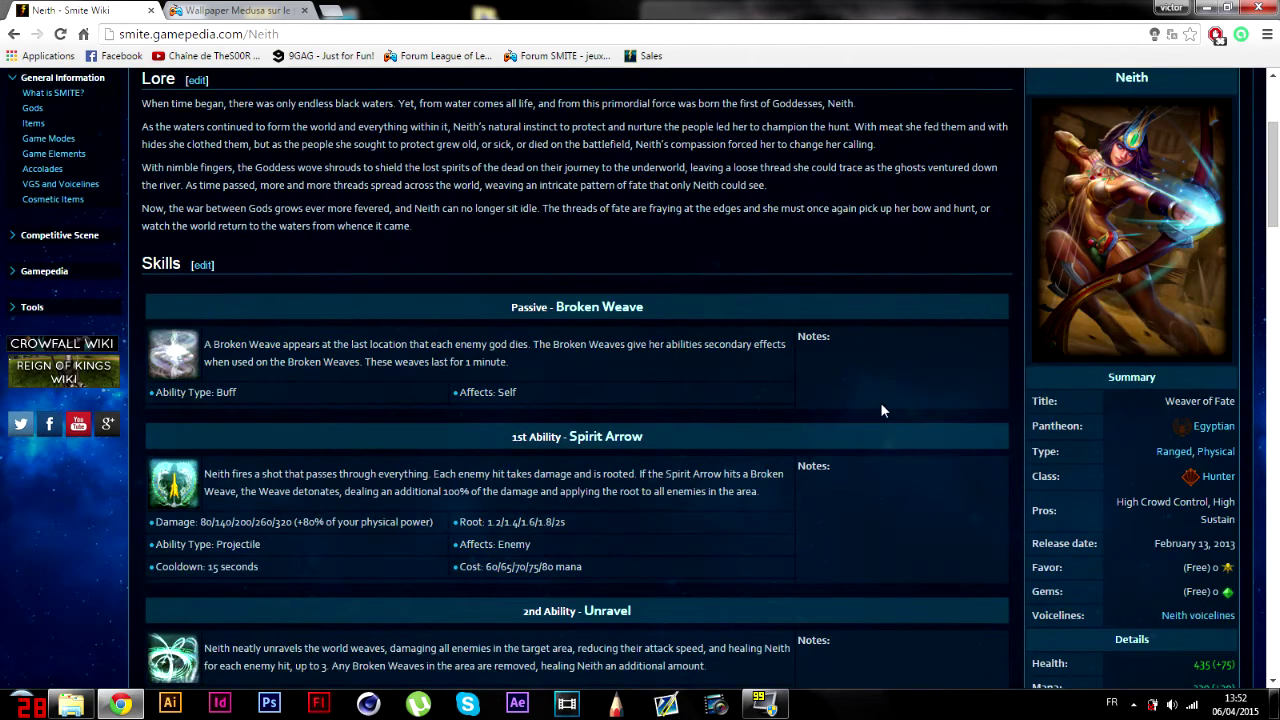
scroll(880, 410, "up", 5)
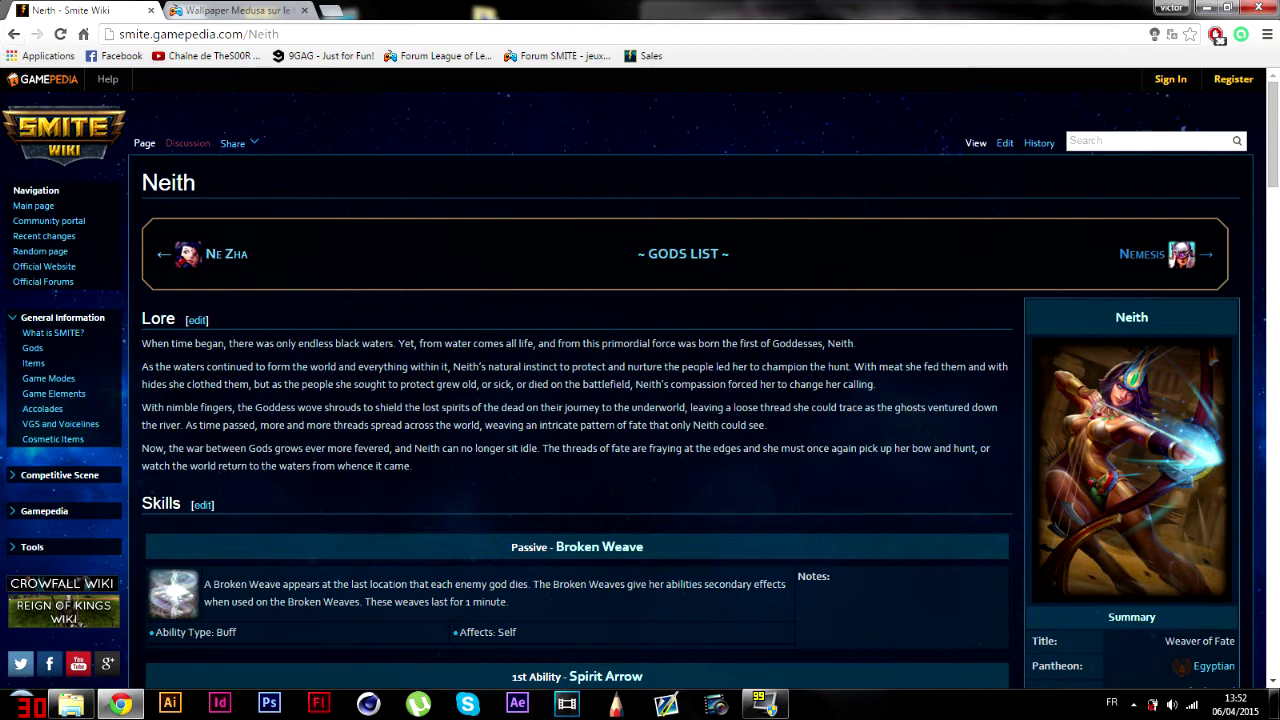
left_click(14, 35)
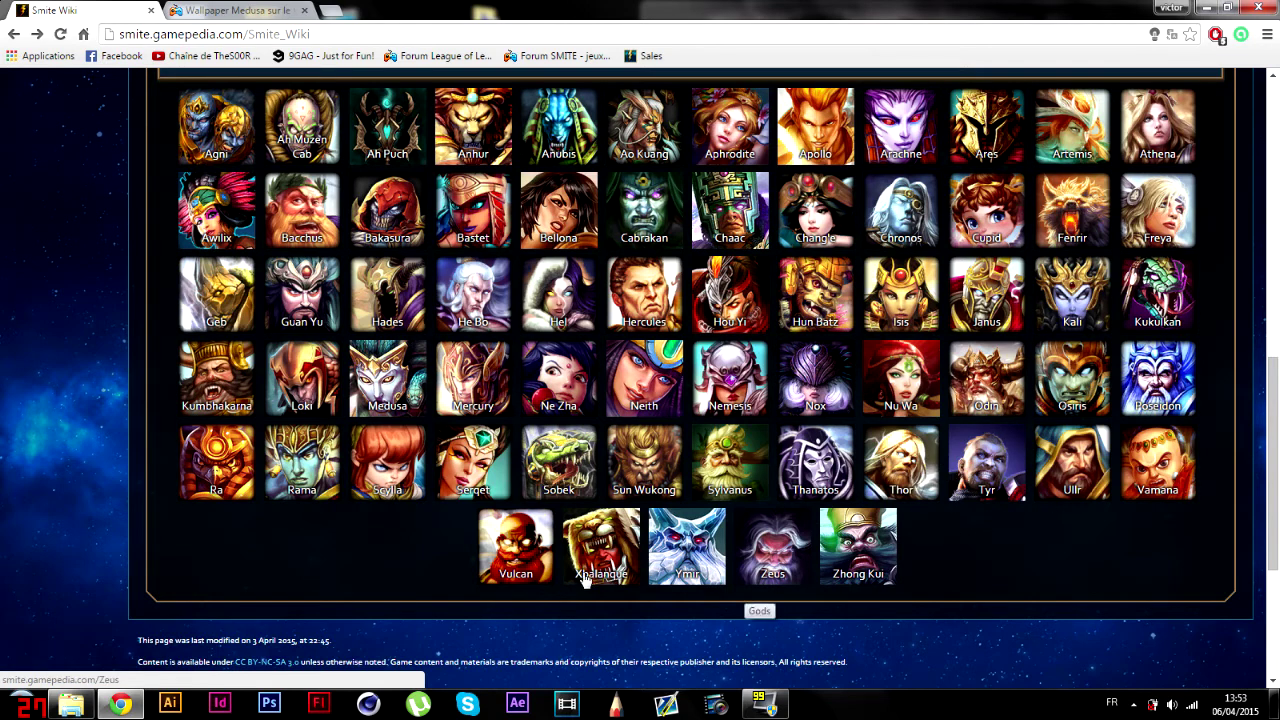
- Open Ra's wiki page to view his card art, and return to the gods list
left_click(213, 461)
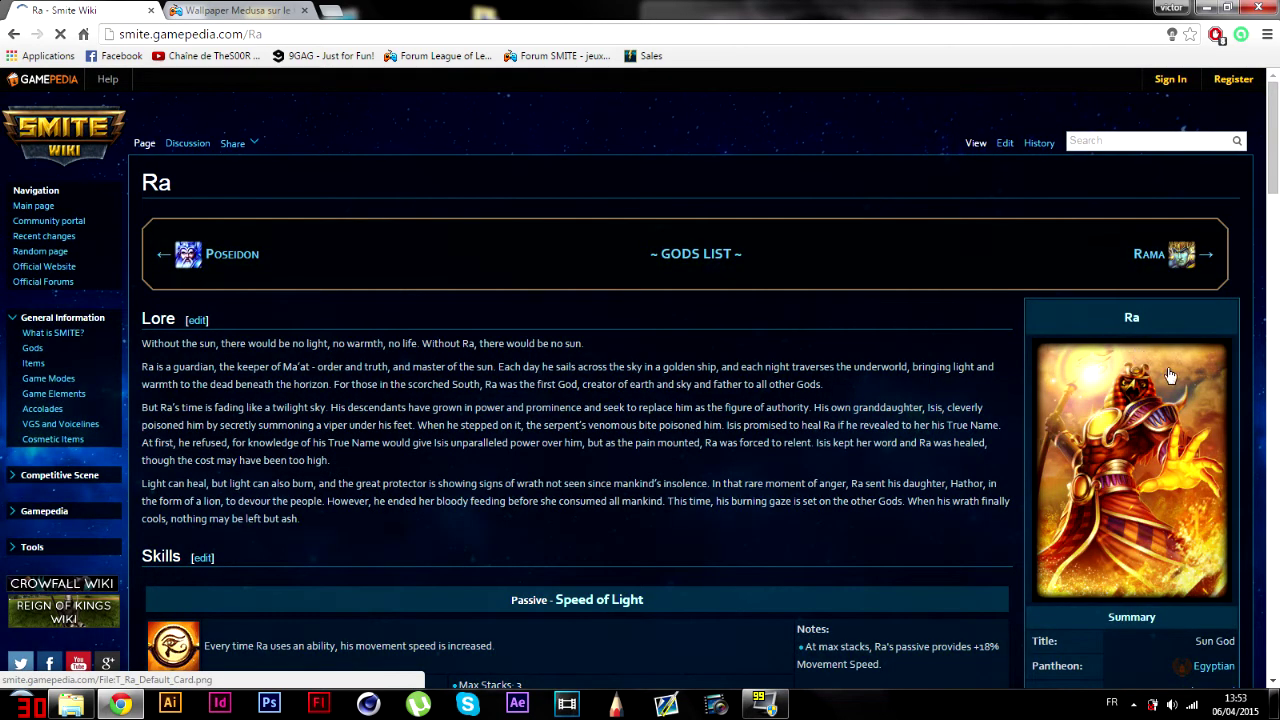
left_click(14, 36)
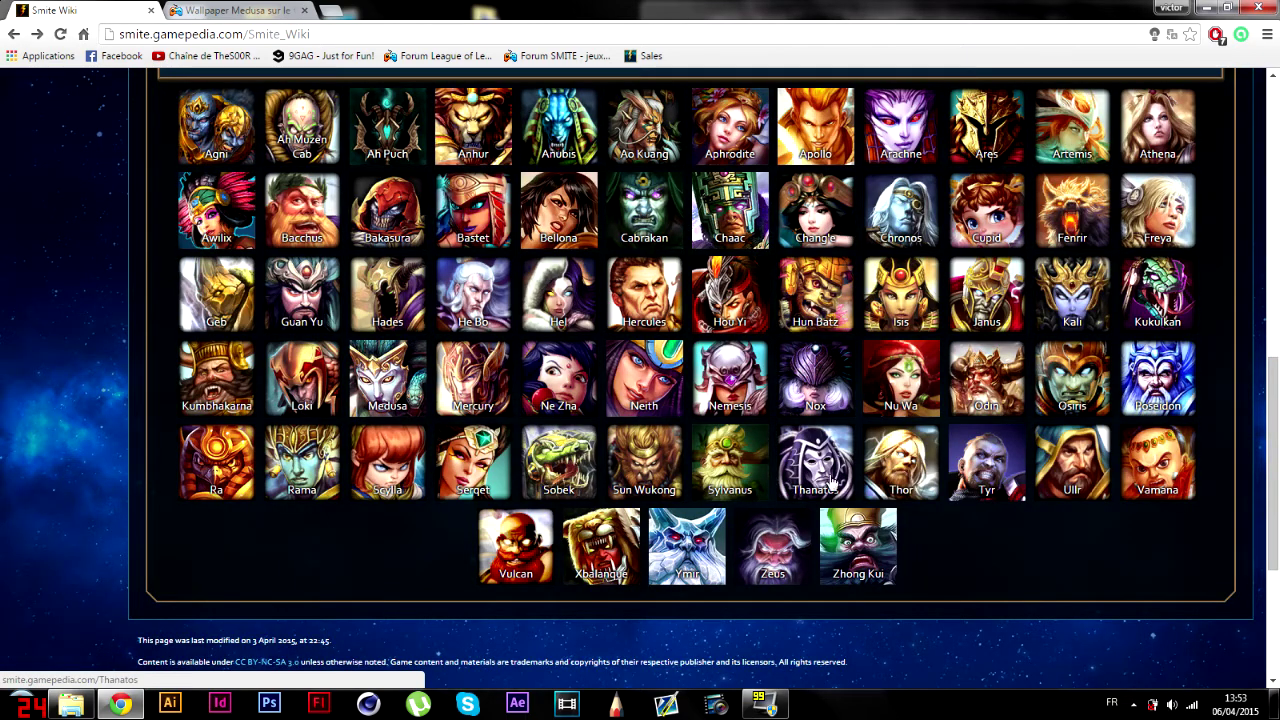
scroll(660, 552, "up", 1)
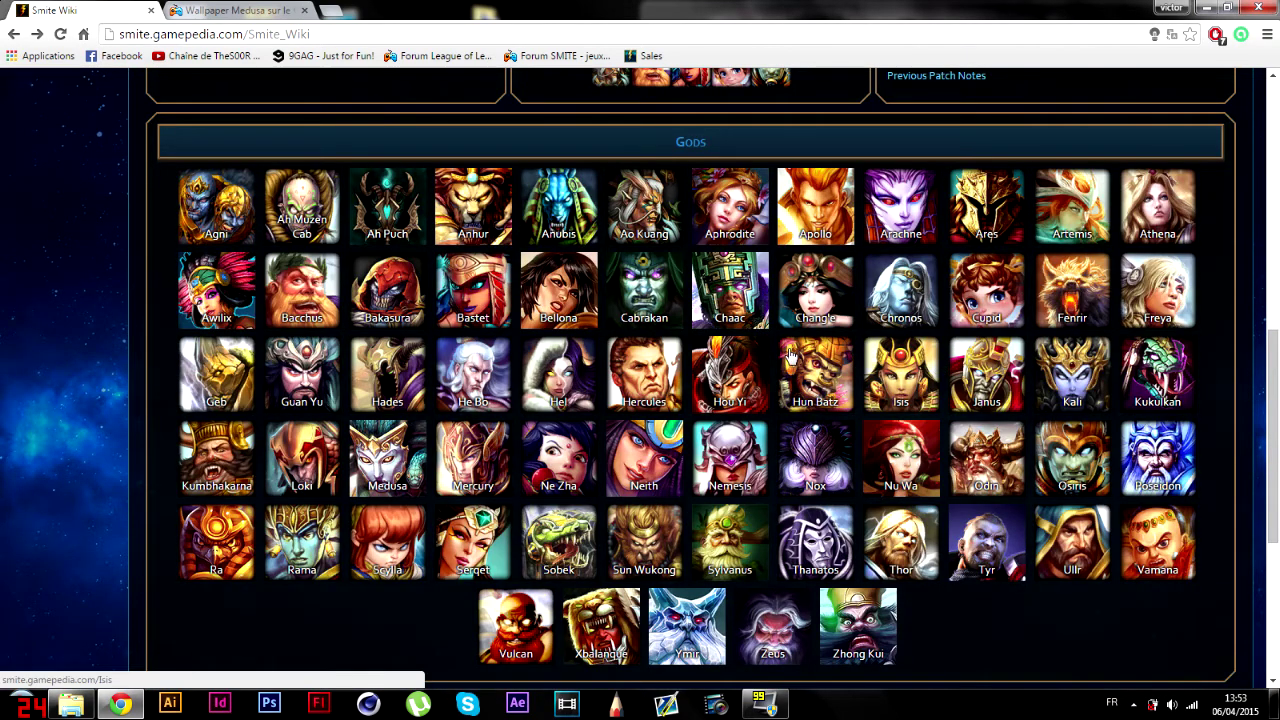
- Open Bakasura's wiki page, examine his card art and description, and return to the gods list
left_click(404, 296)
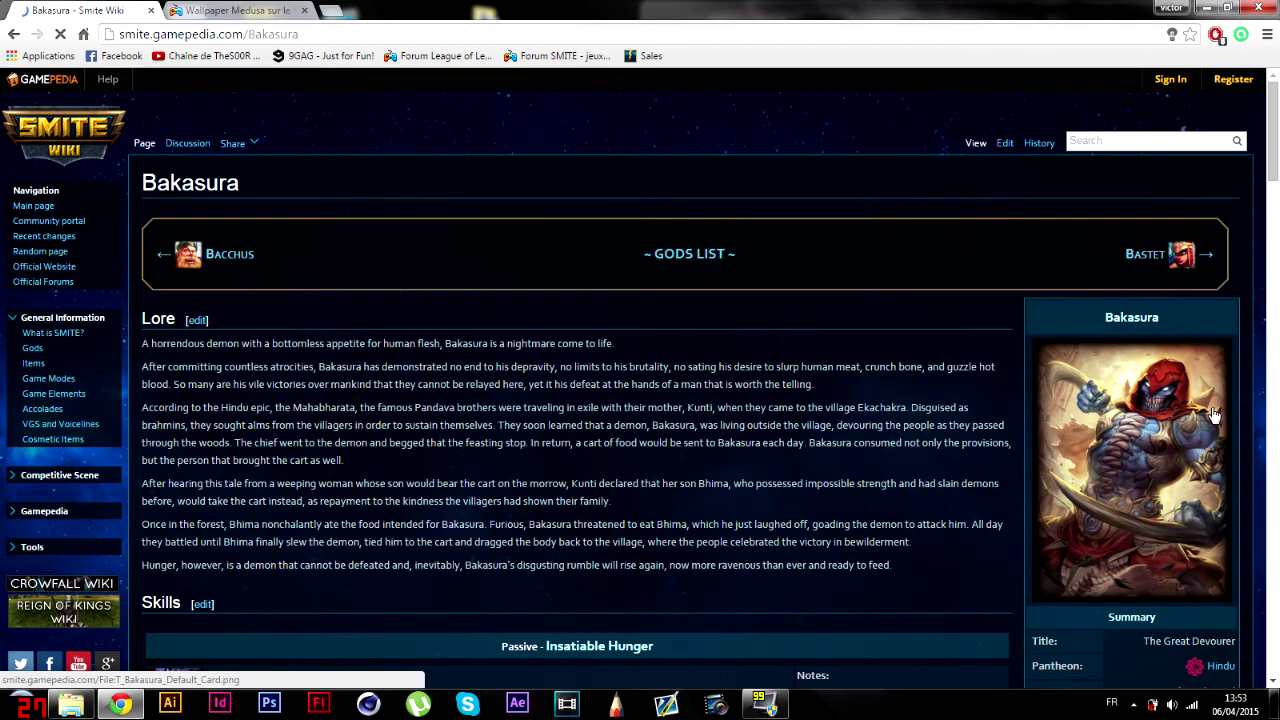
scroll(1213, 415, "down", 5)
scroll(1160, 300, "up", 3)
scroll(952, 300, "down", 1)
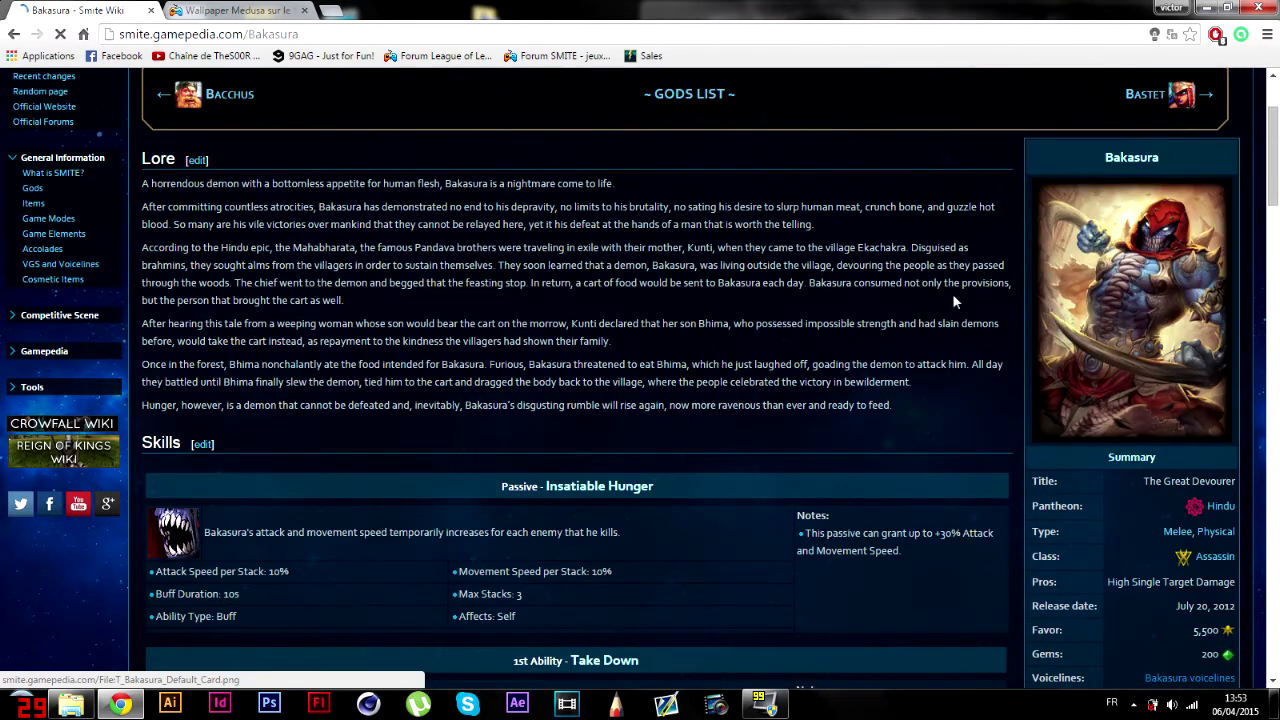
scroll(300, 205, "up", 1)
left_click(11, 36)
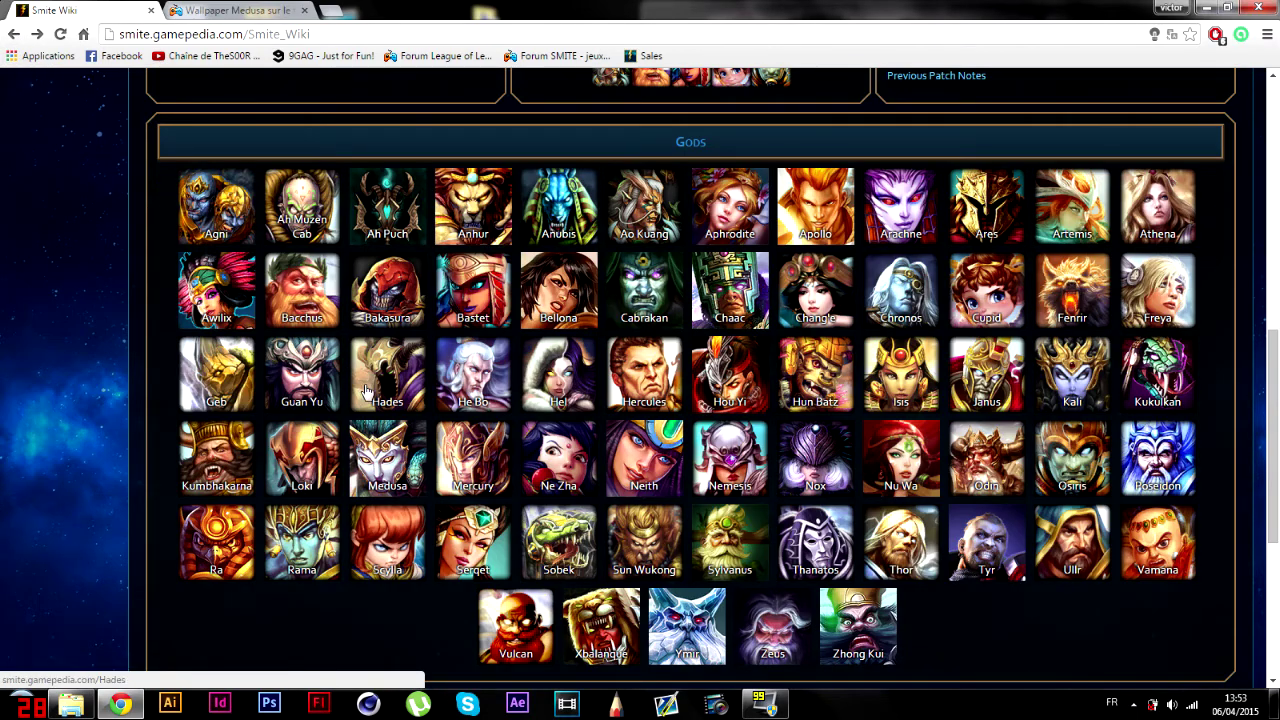
- Open the file page of Neith's default card from her wiki page and check the image's resolution
scroll(365, 400, "down", 1)
left_click(662, 363)
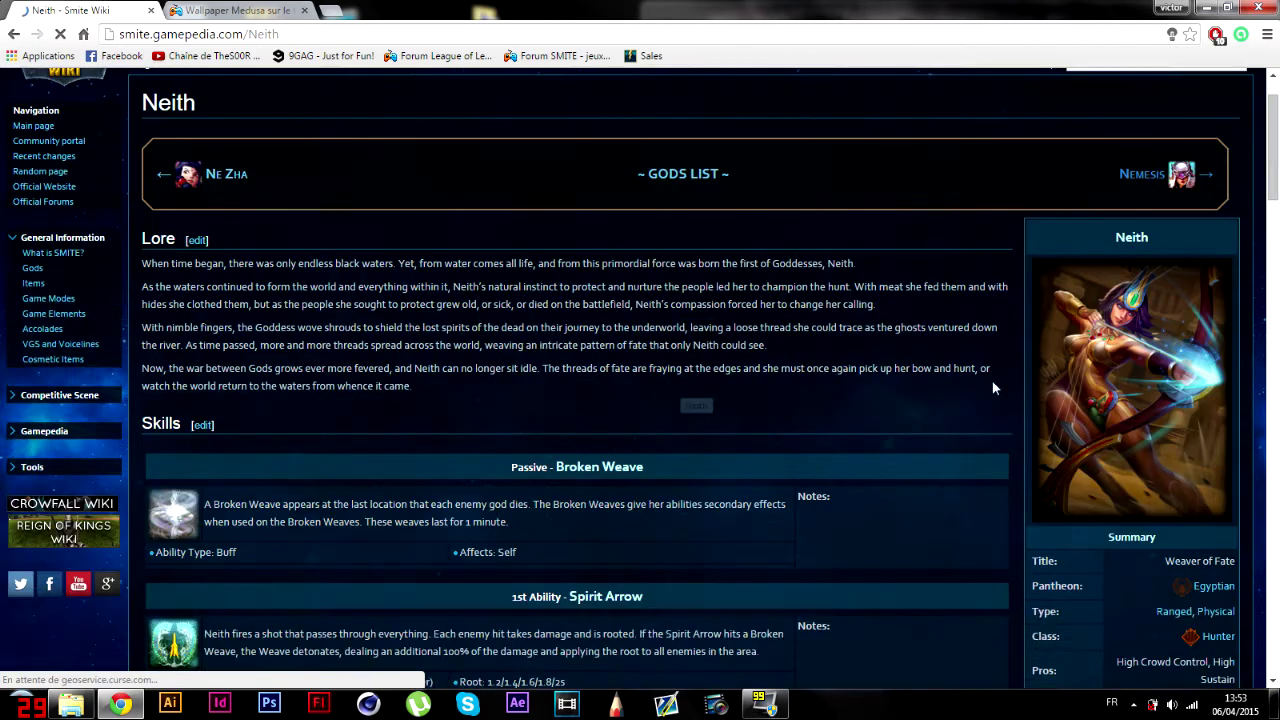
left_click(1108, 340)
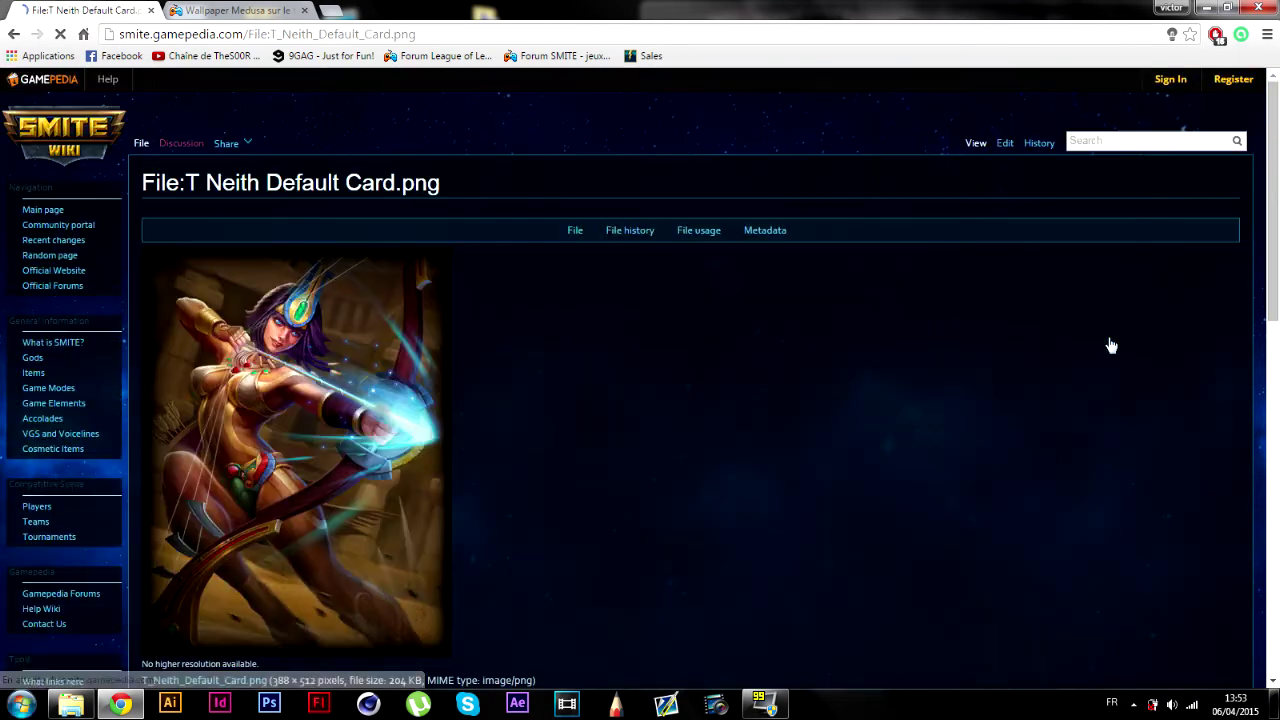
scroll(484, 271, "down", 2)
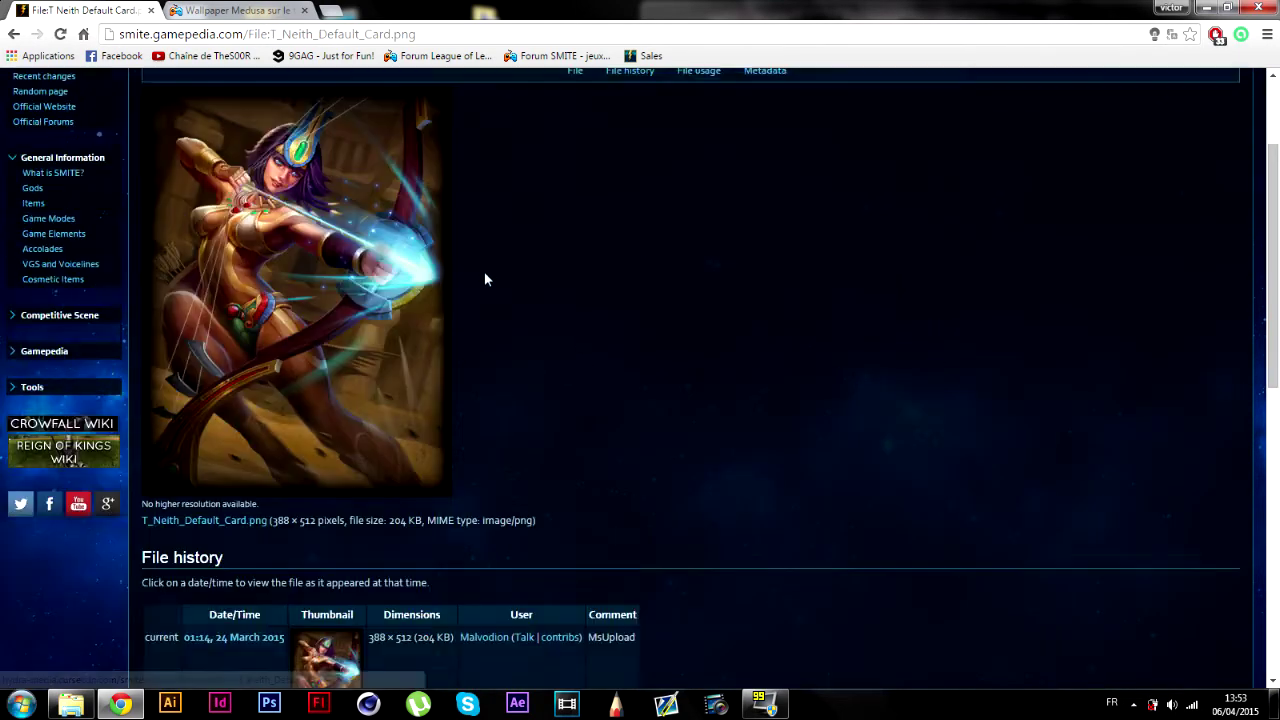
scroll(485, 279, "down", 3)
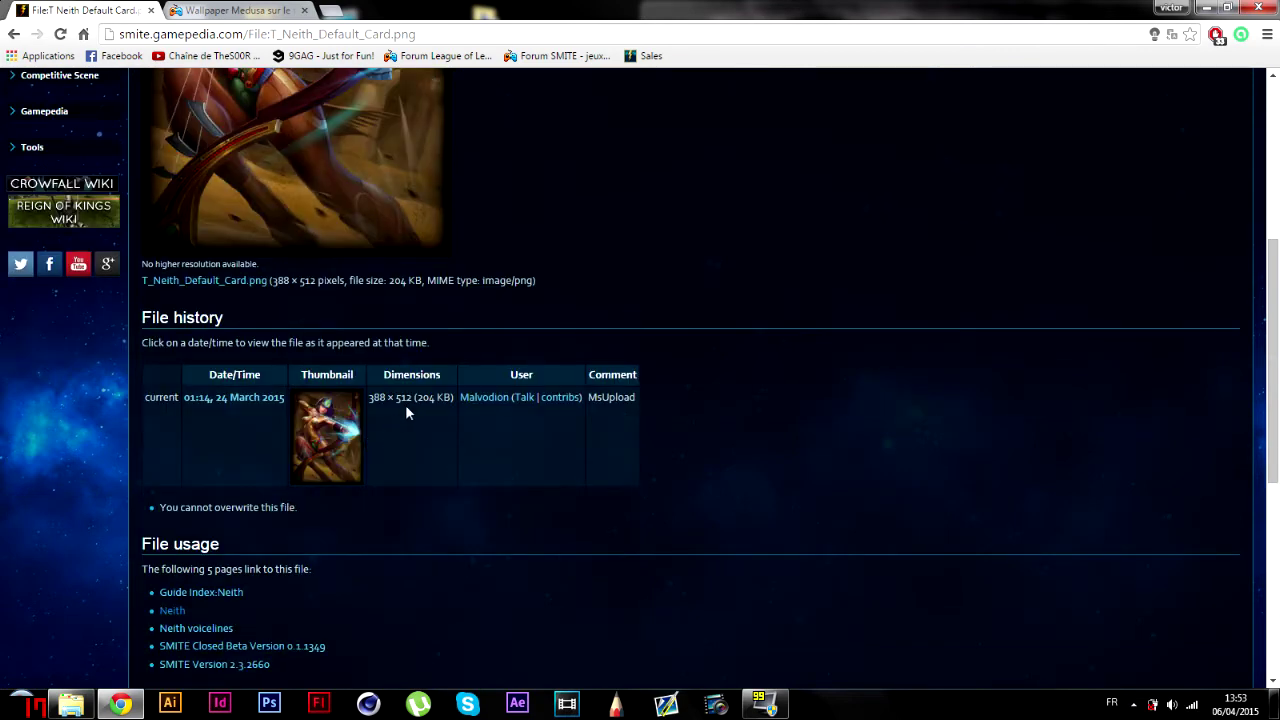
scroll(405, 414, "up", 4)
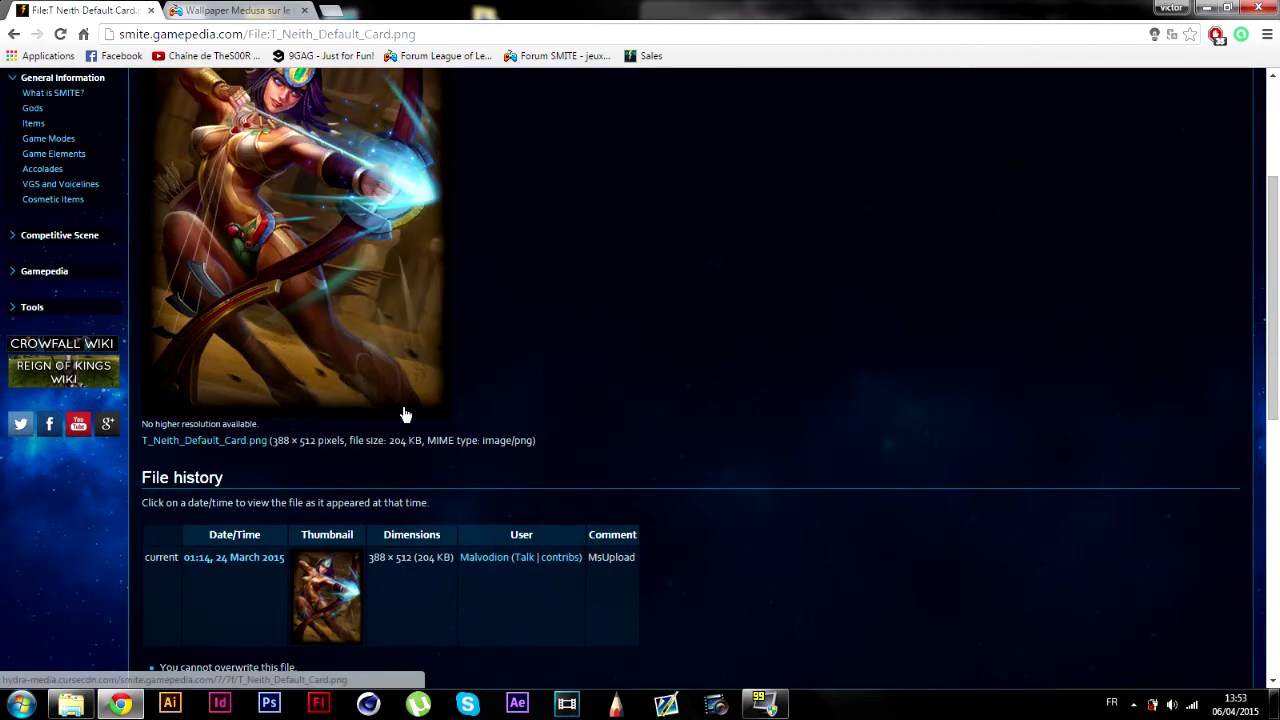
- Open Neith's default card image by itself in a new tab and switch to it
right_click(331, 374)
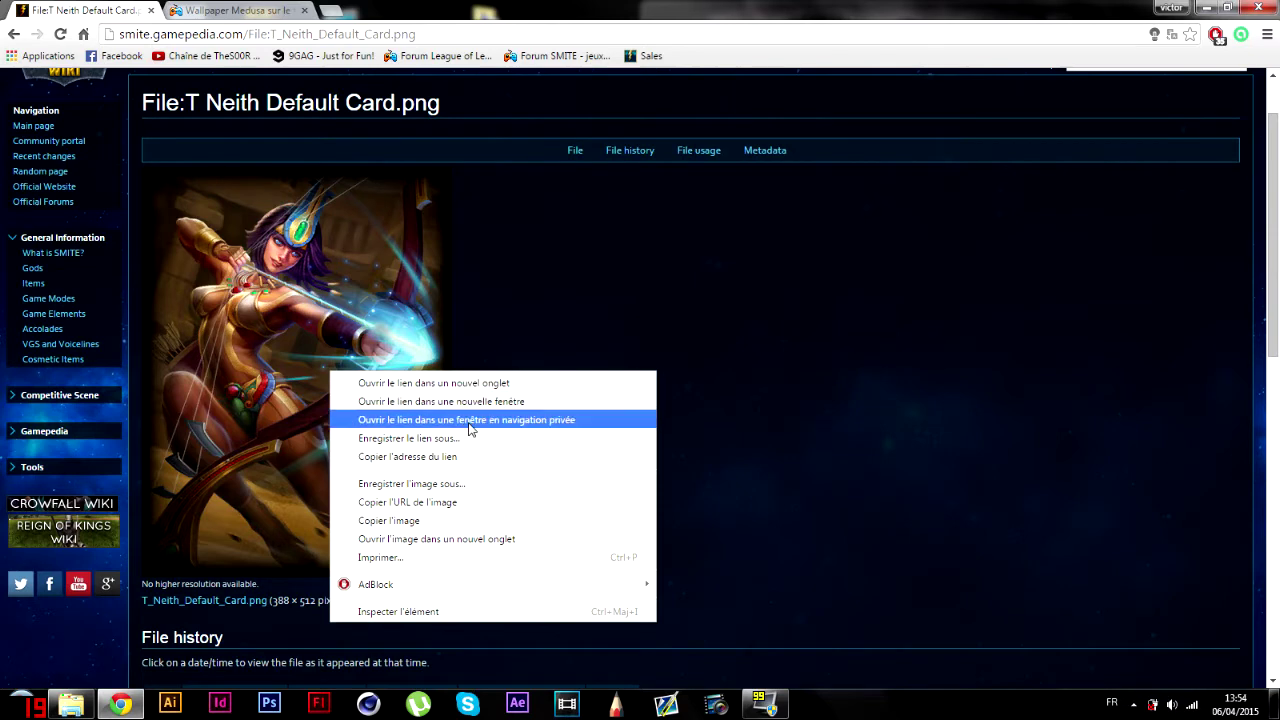
left_click(484, 540)
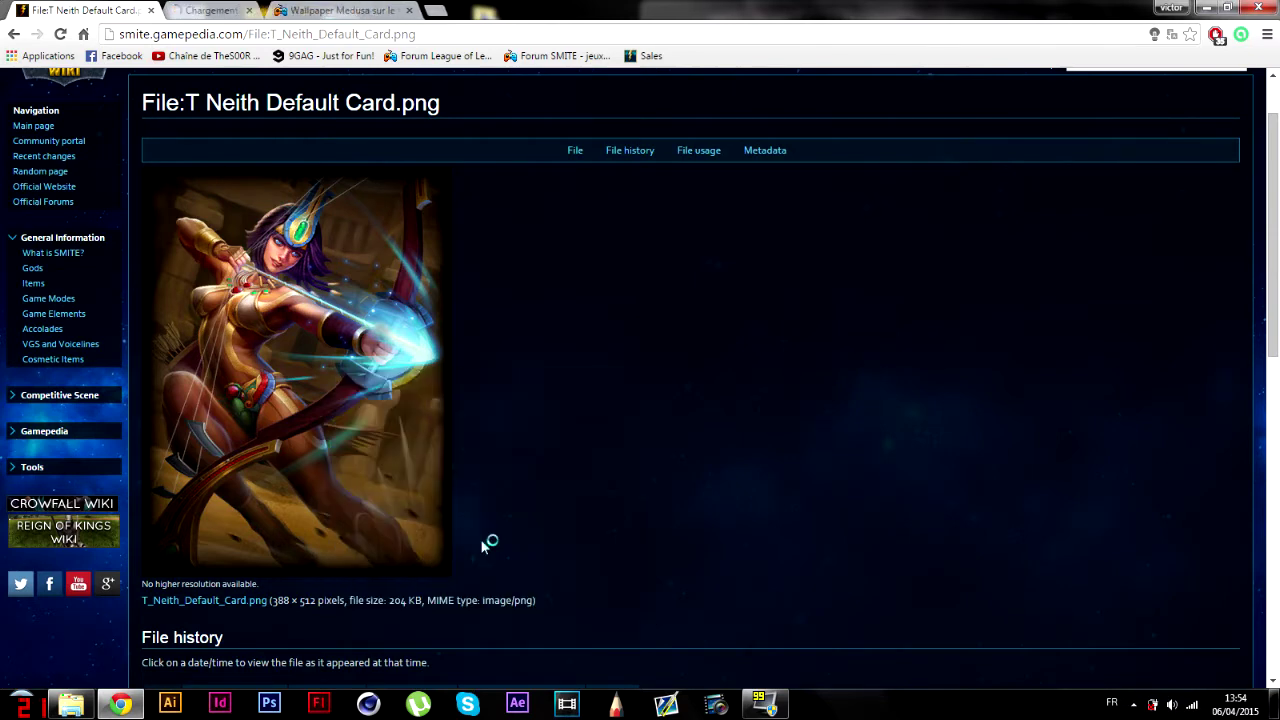
key("ctrl+Tab")
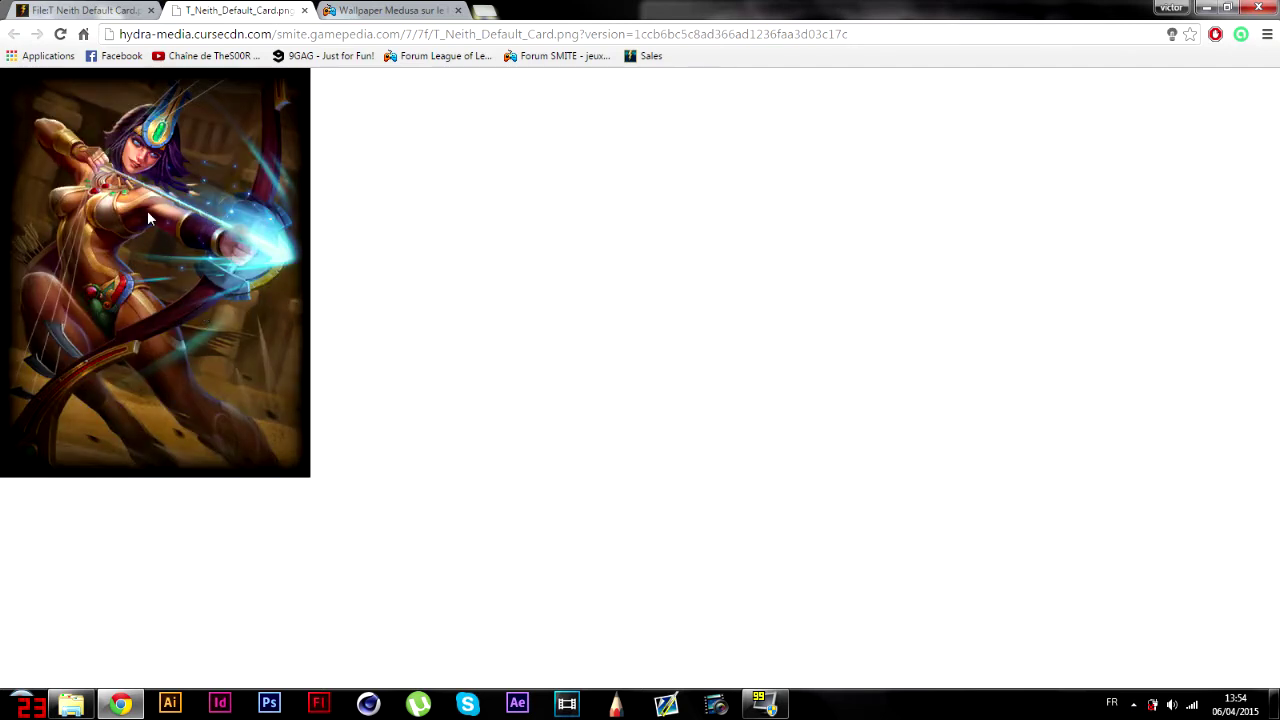
- Enlarge the Neith card image to 200% to inspect its quality, and reduce it again
key("ctrl+plus")
key("ctrl+plus")
key("ctrl+plus")
key("ctrl+plus")
key("ctrl+plus")
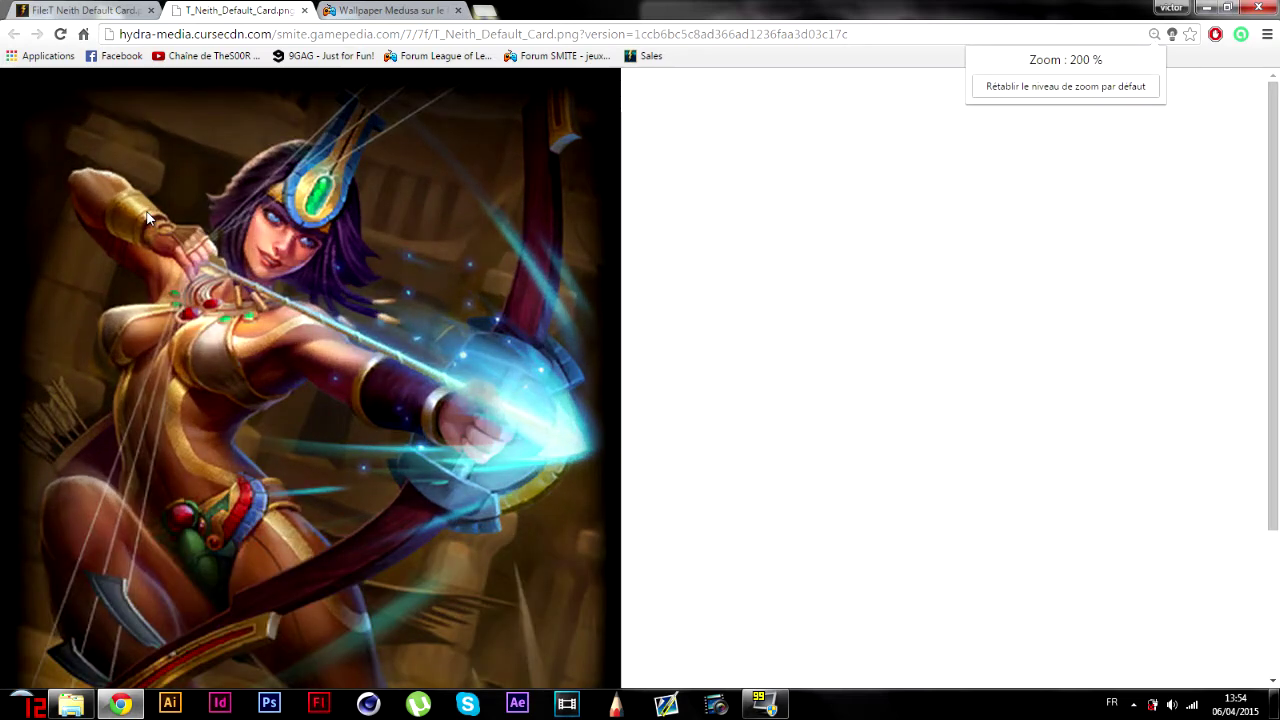
key("ctrl+minus")
key("ctrl+minus")
key("ctrl+minus")
key("ctrl+minus")
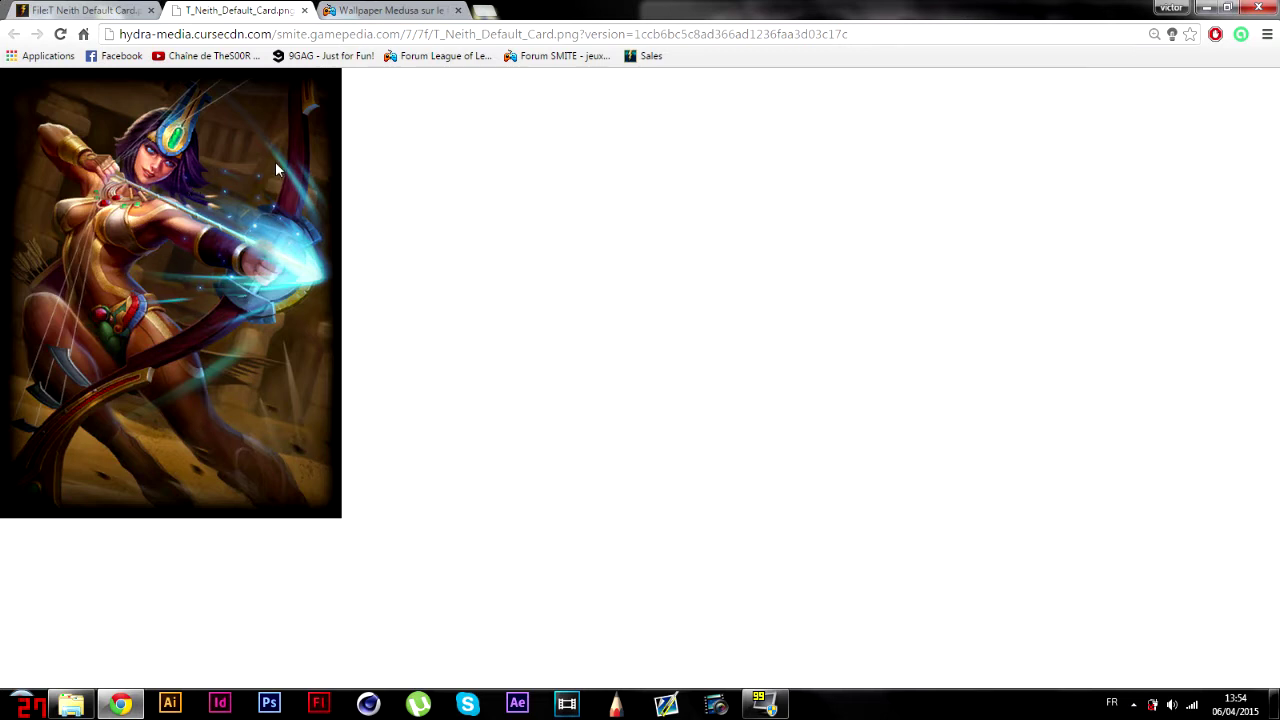
- Search Google for "neith card smite" and show the image results
left_click(217, 37)
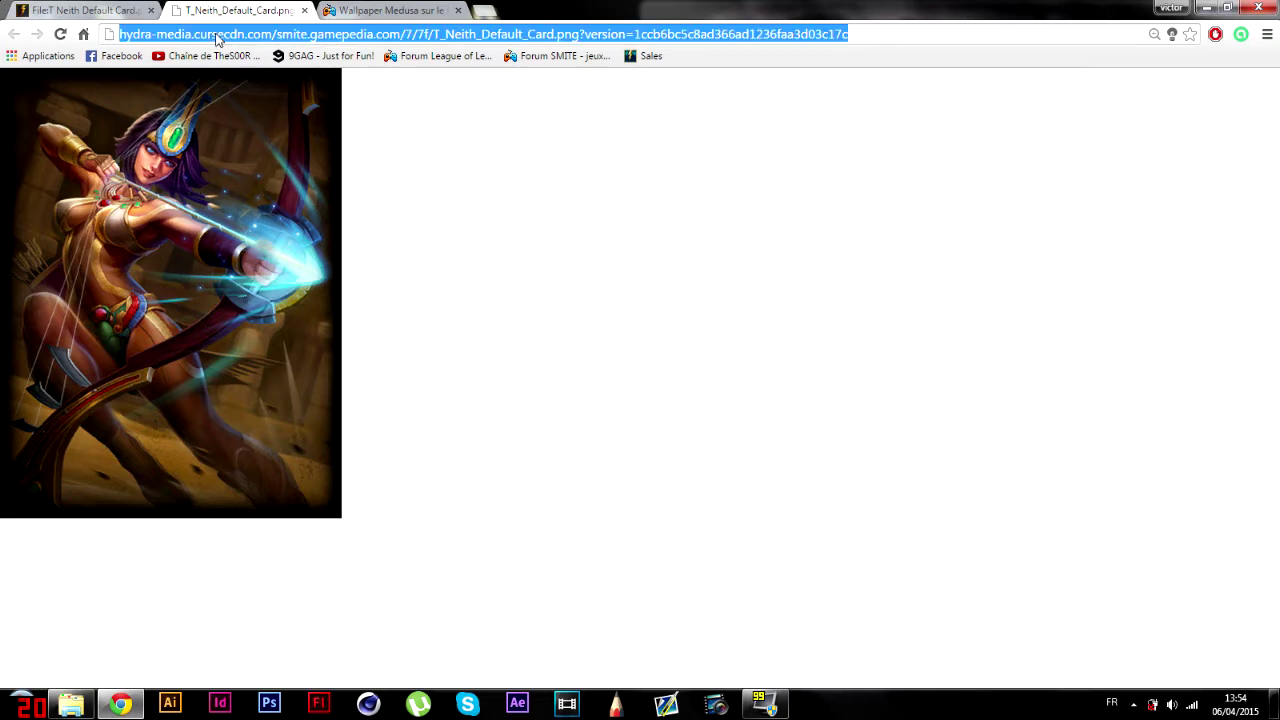
type("neith")
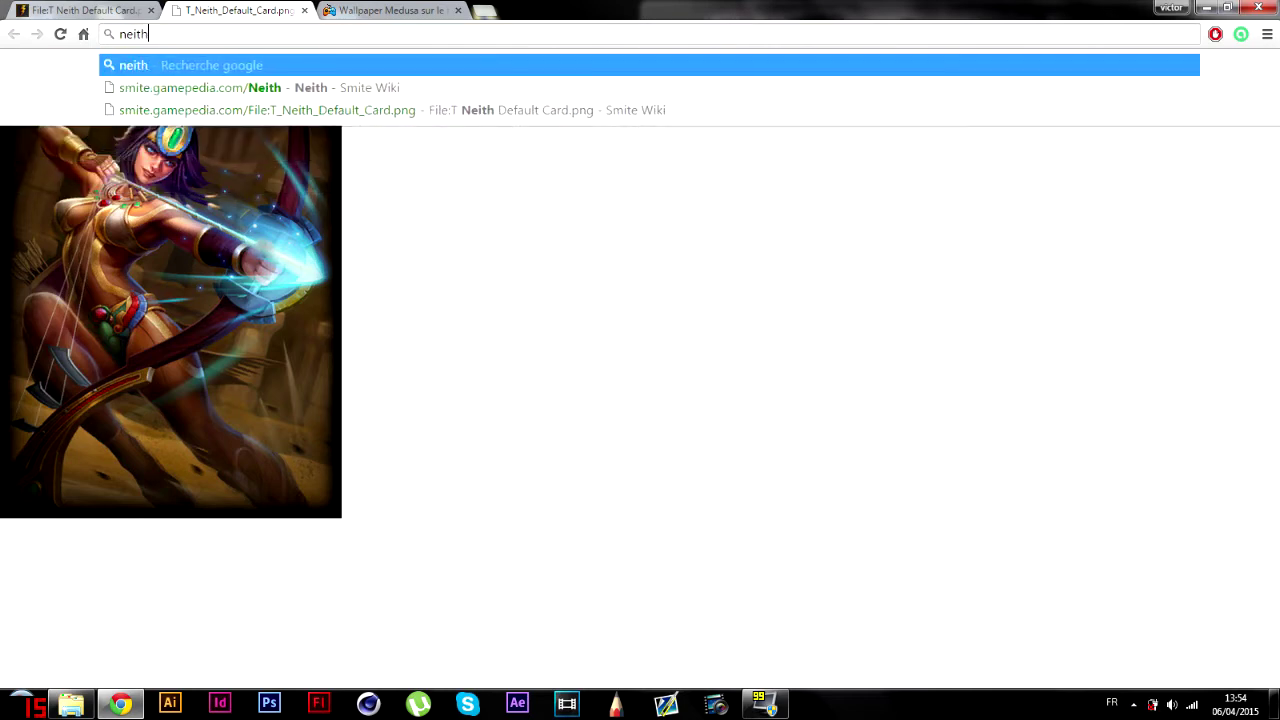
type(" card gos s")
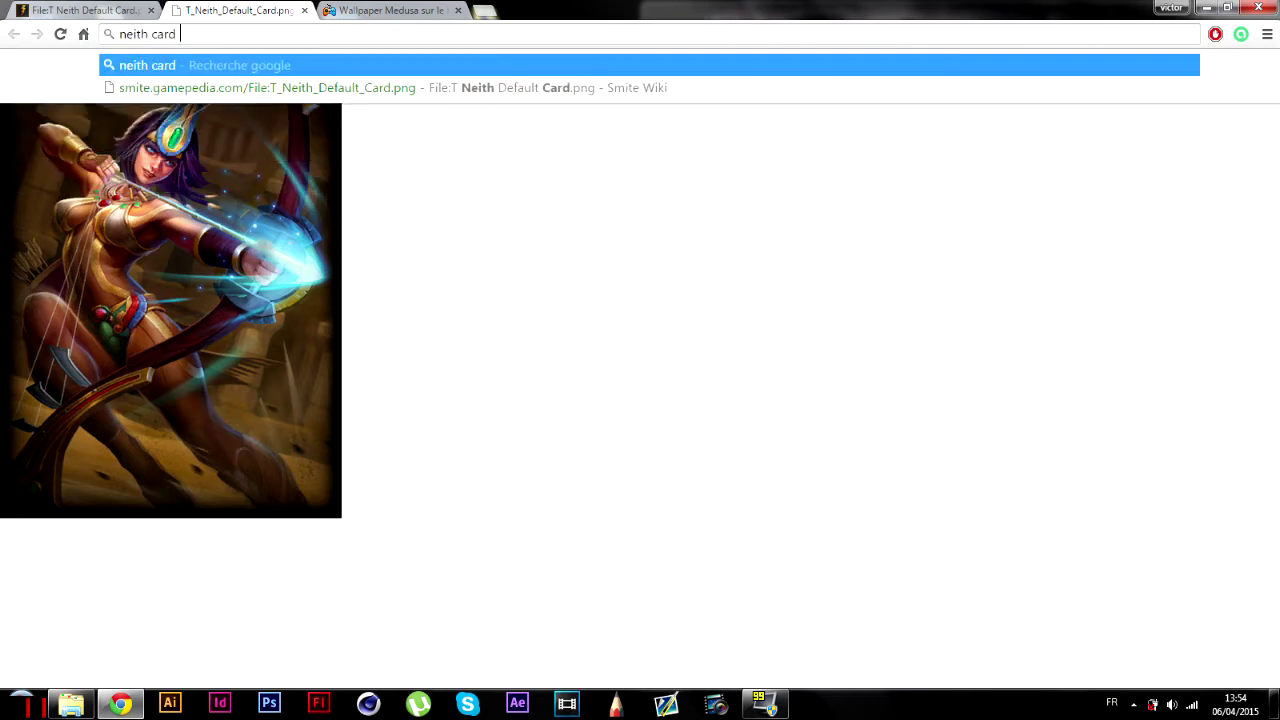
key("BackSpace")
key("BackSpace")
key("BackSpace")
key("BackSpace")
key("BackSpace")
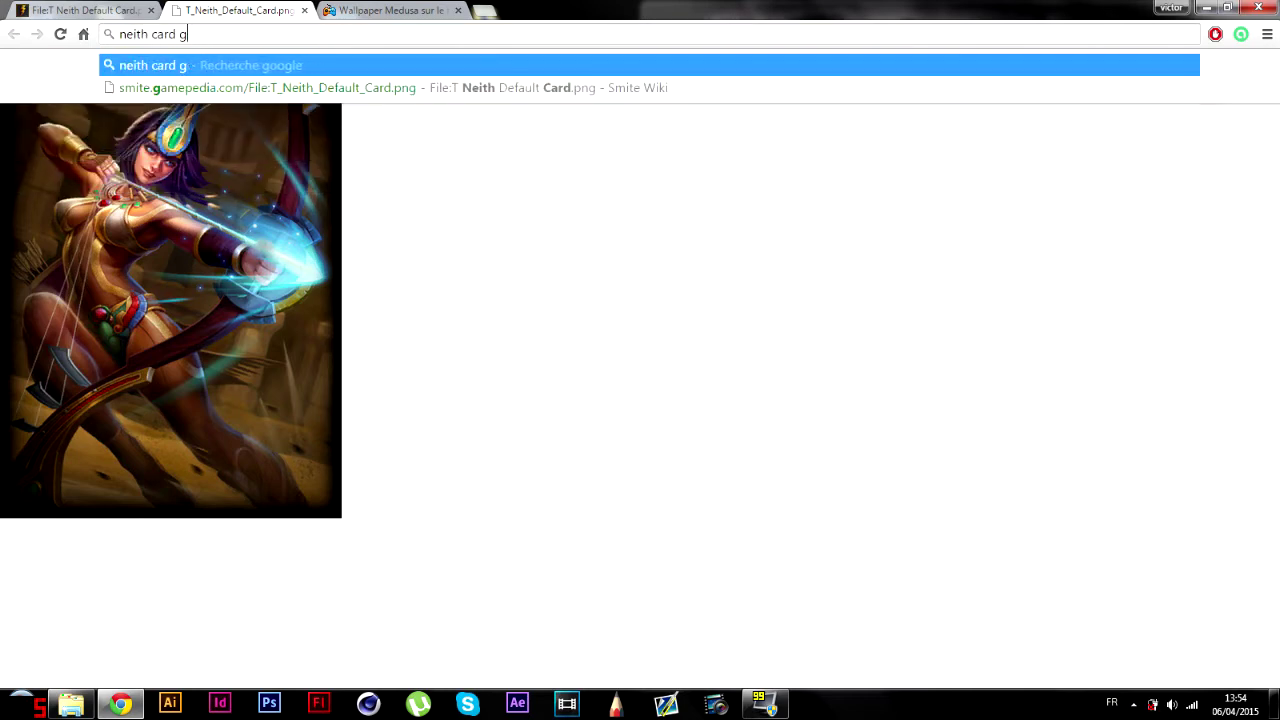
type("smite")
key("Return")
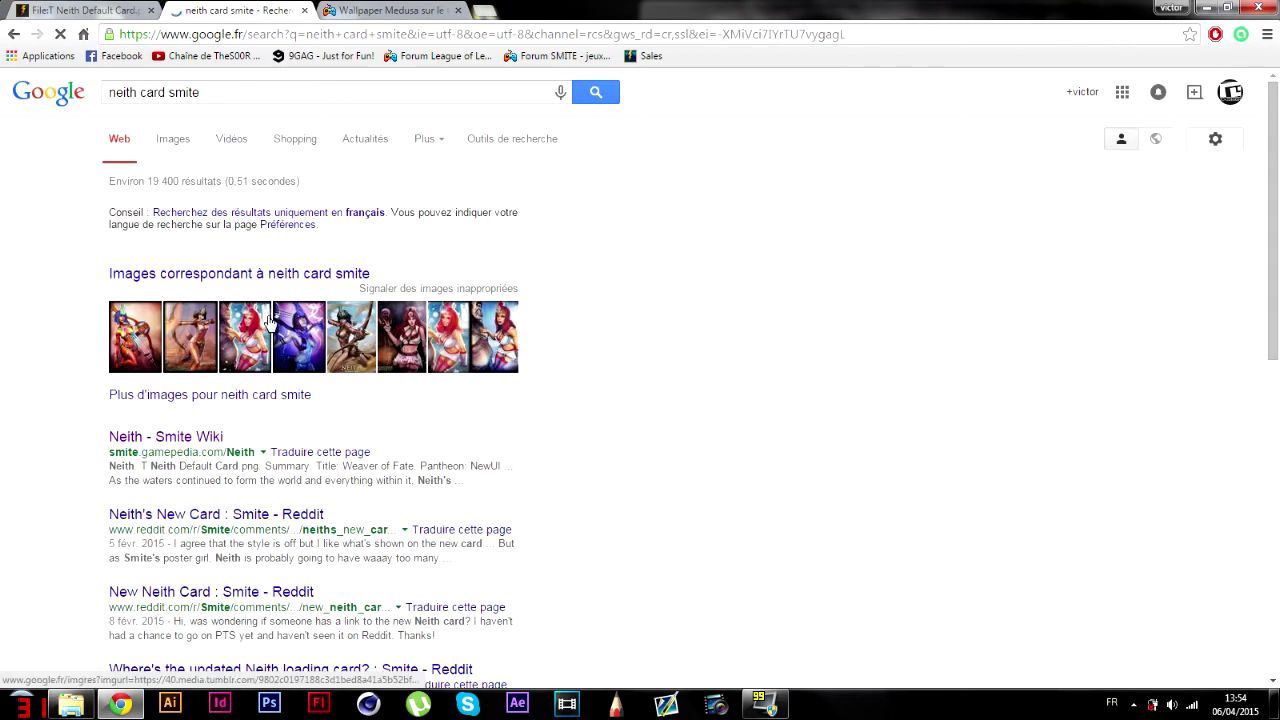
left_click(175, 138)
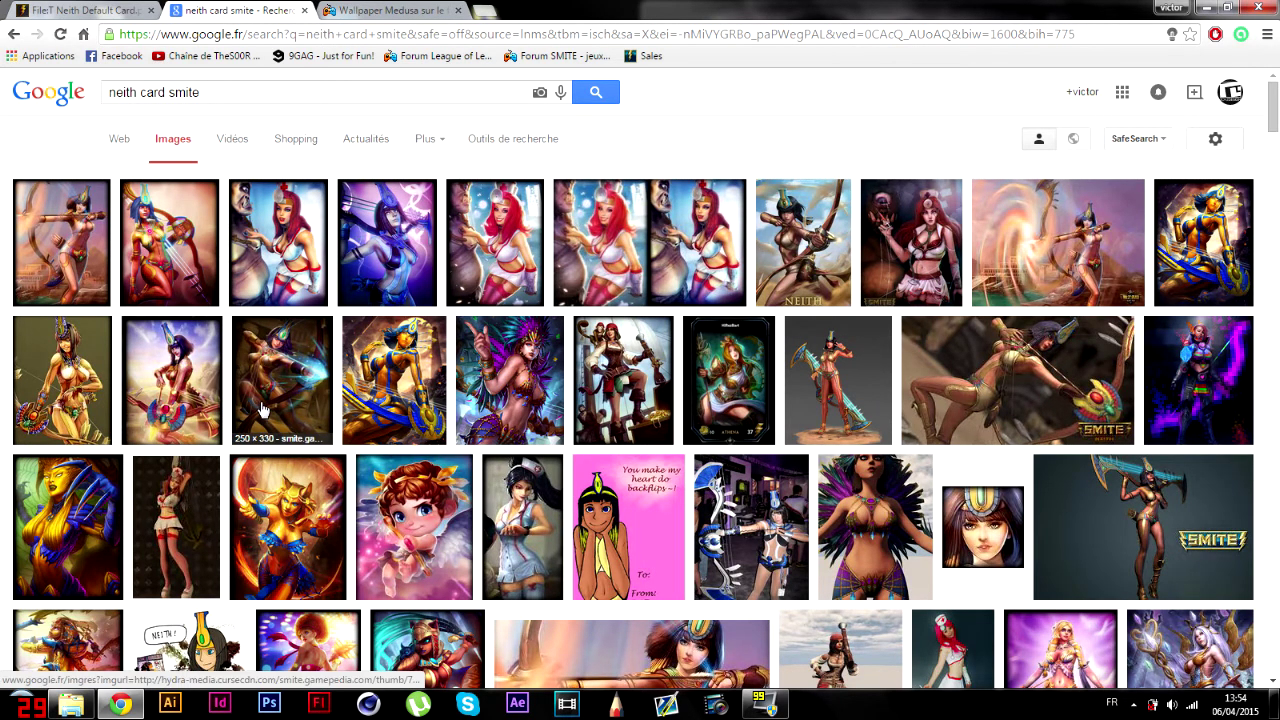
- Run a reverse image search on Neith's default wiki card, list all sizes, and open the 500 × 667 version at full size
left_click(257, 400)
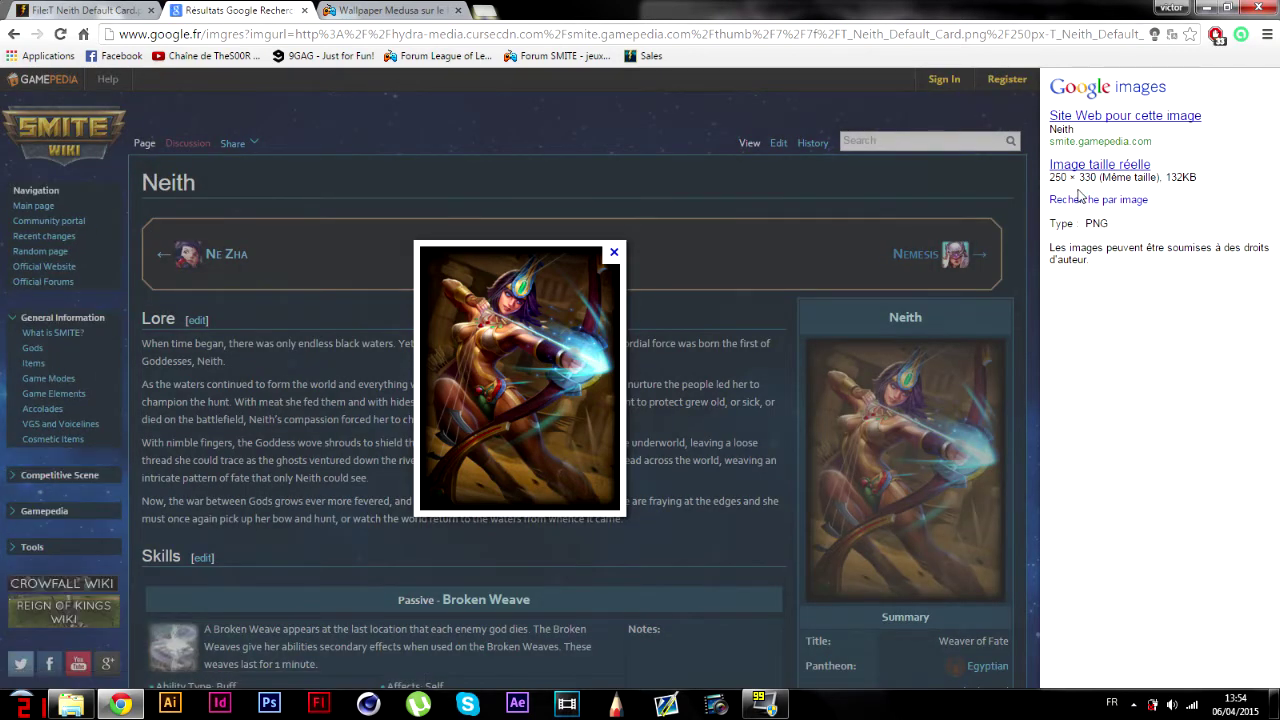
left_click(1095, 199)
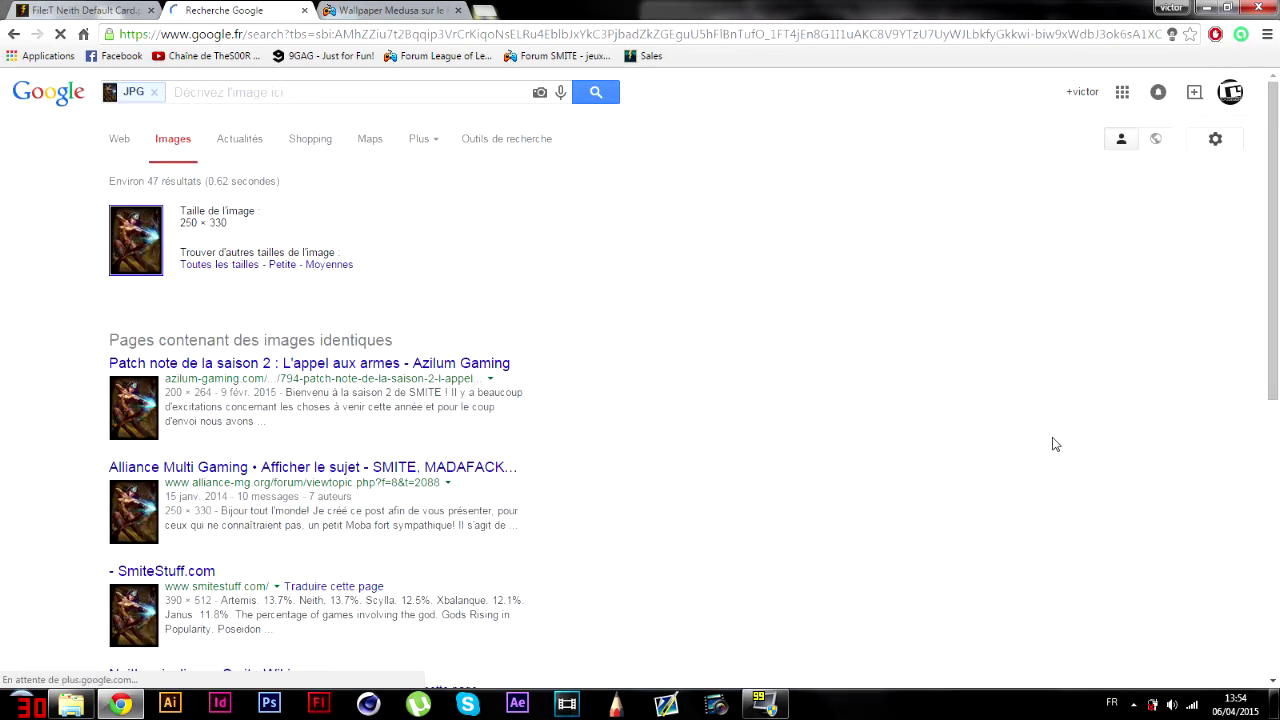
left_click(232, 265)
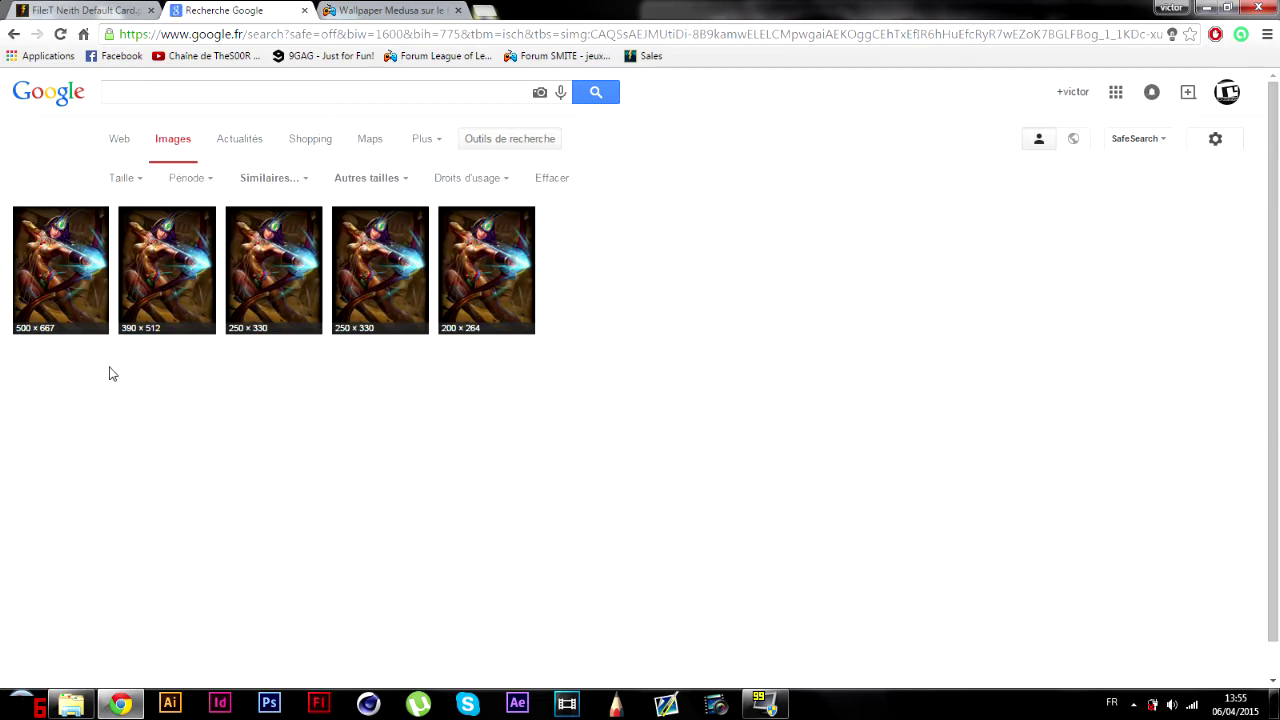
left_click(35, 288)
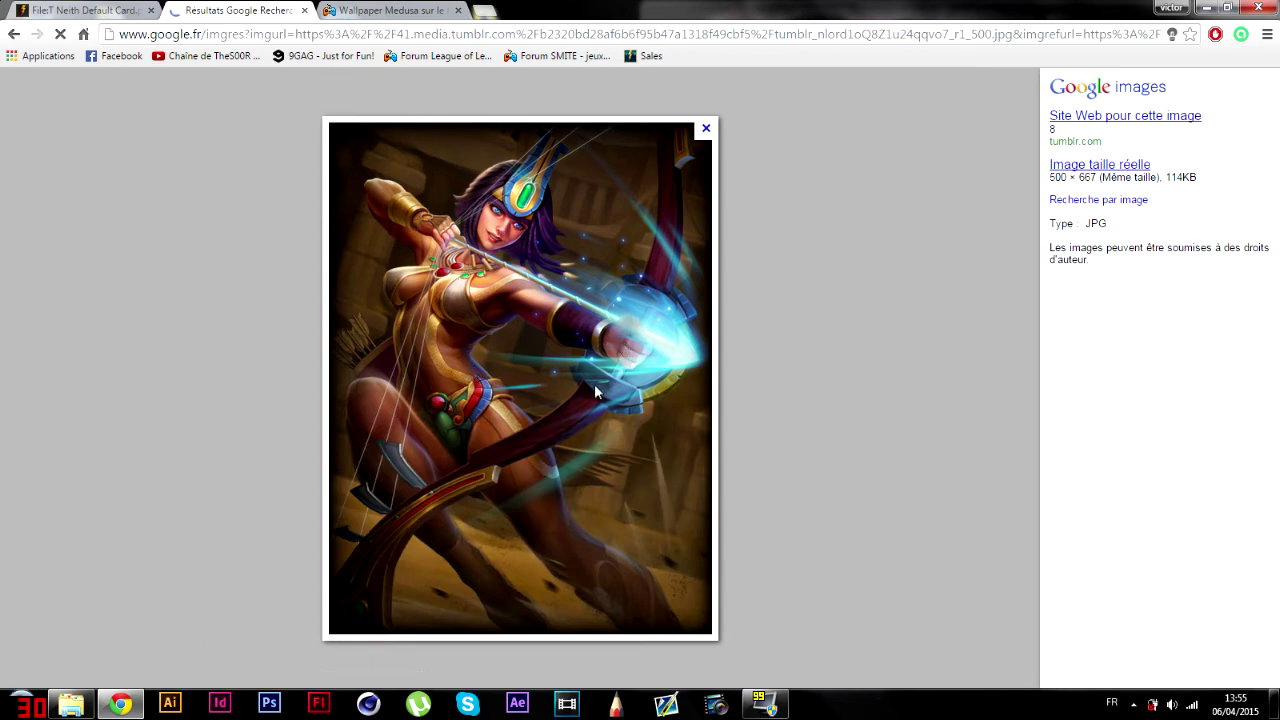
left_click(1128, 167)
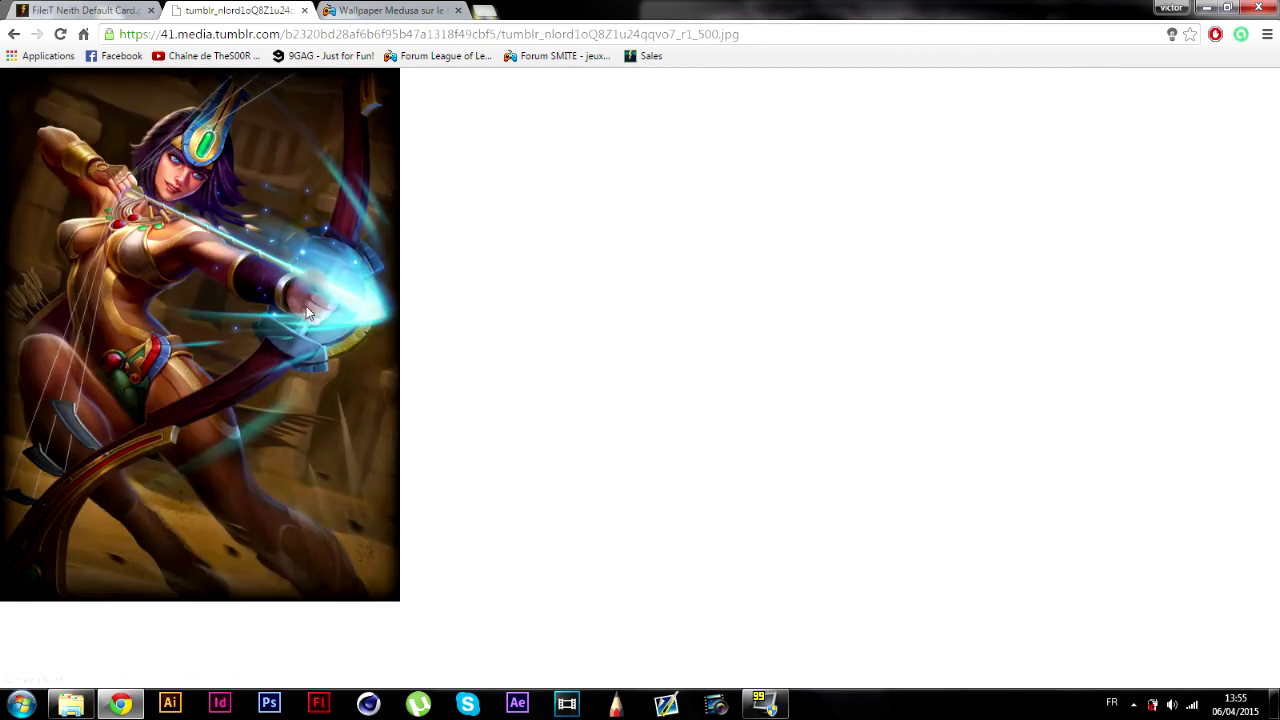
- Save the Neith image in the desktop folder tuto wall smite > ressources > card god, and close the photo viewer
right_click(165, 285)
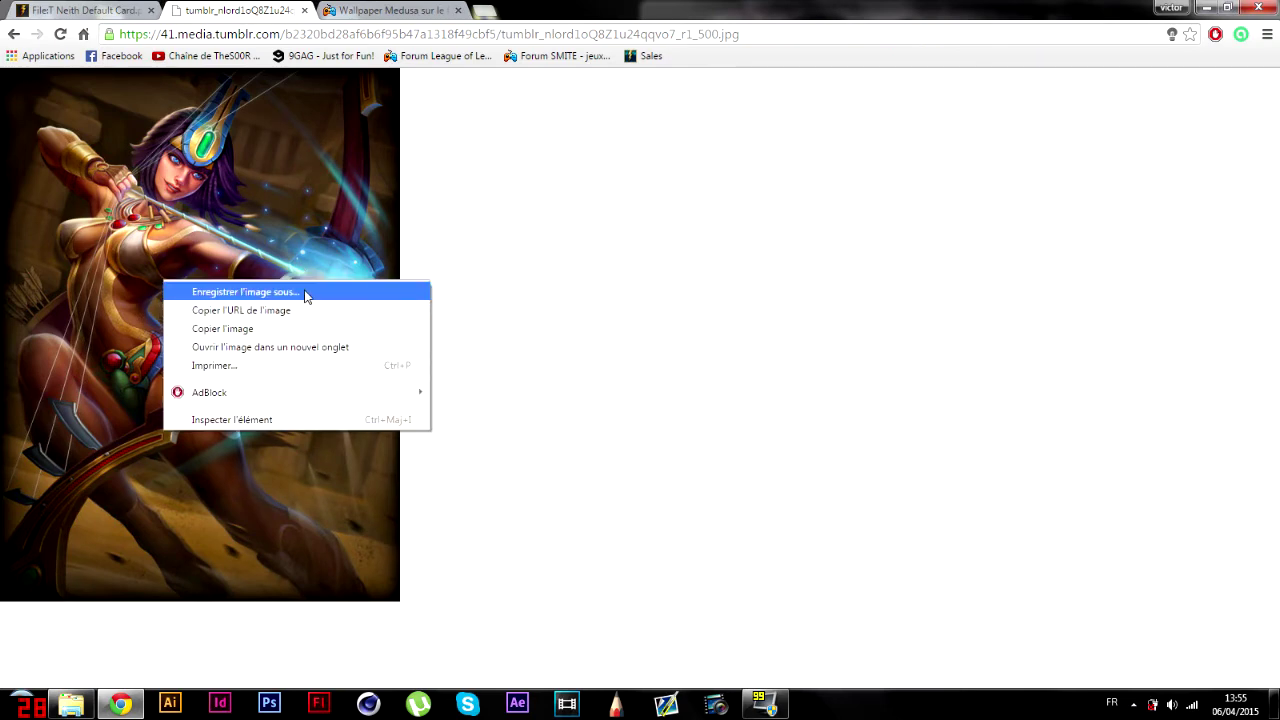
left_click(305, 292)
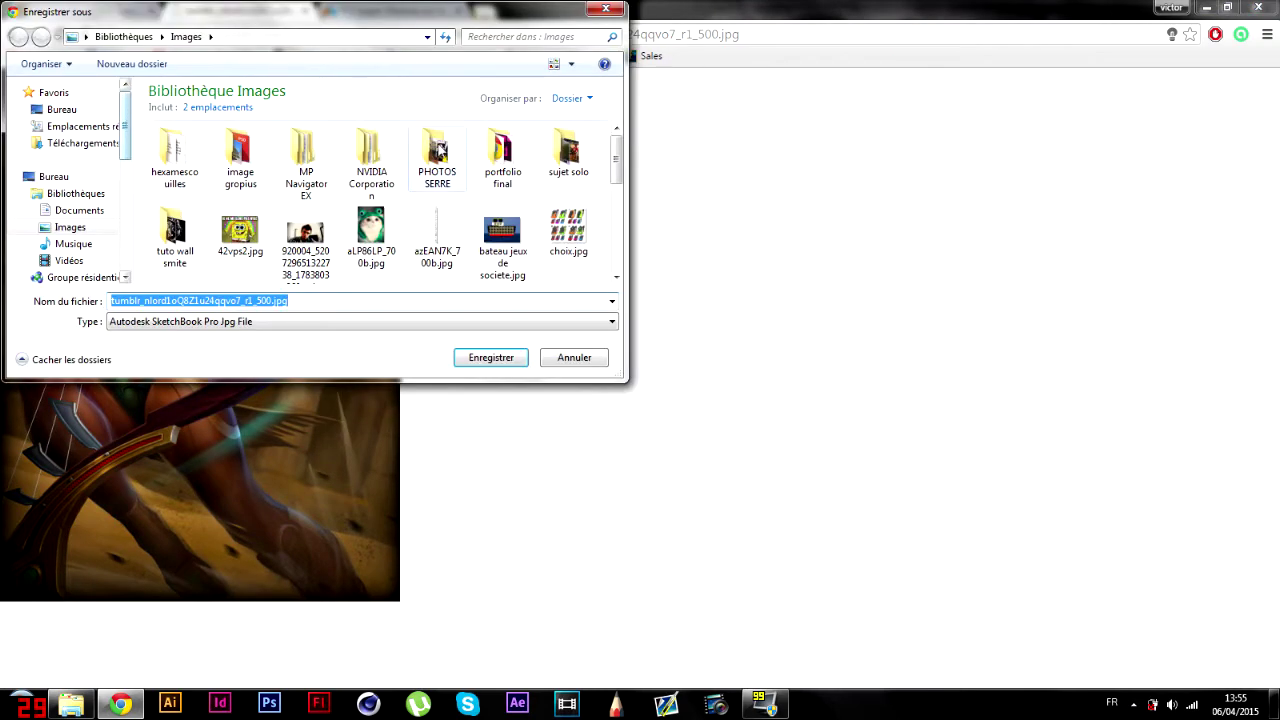
left_click(61, 109)
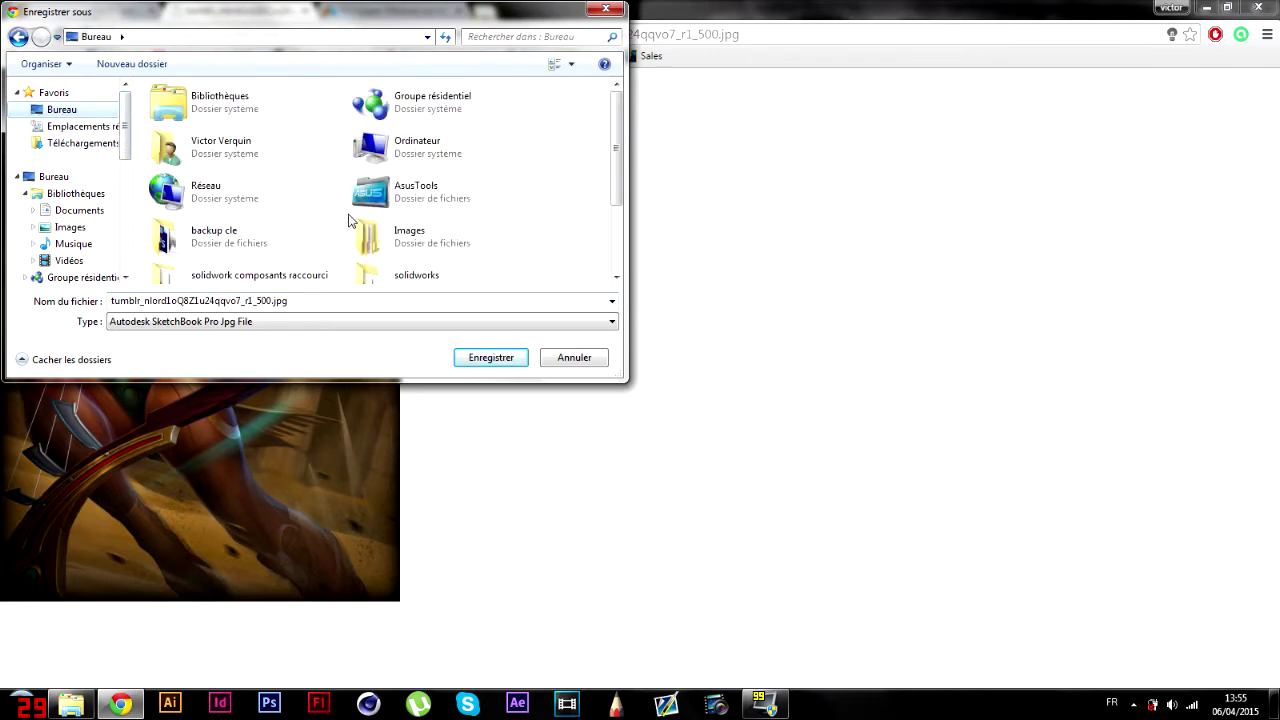
scroll(594, 160, "down", 2)
left_click(288, 220)
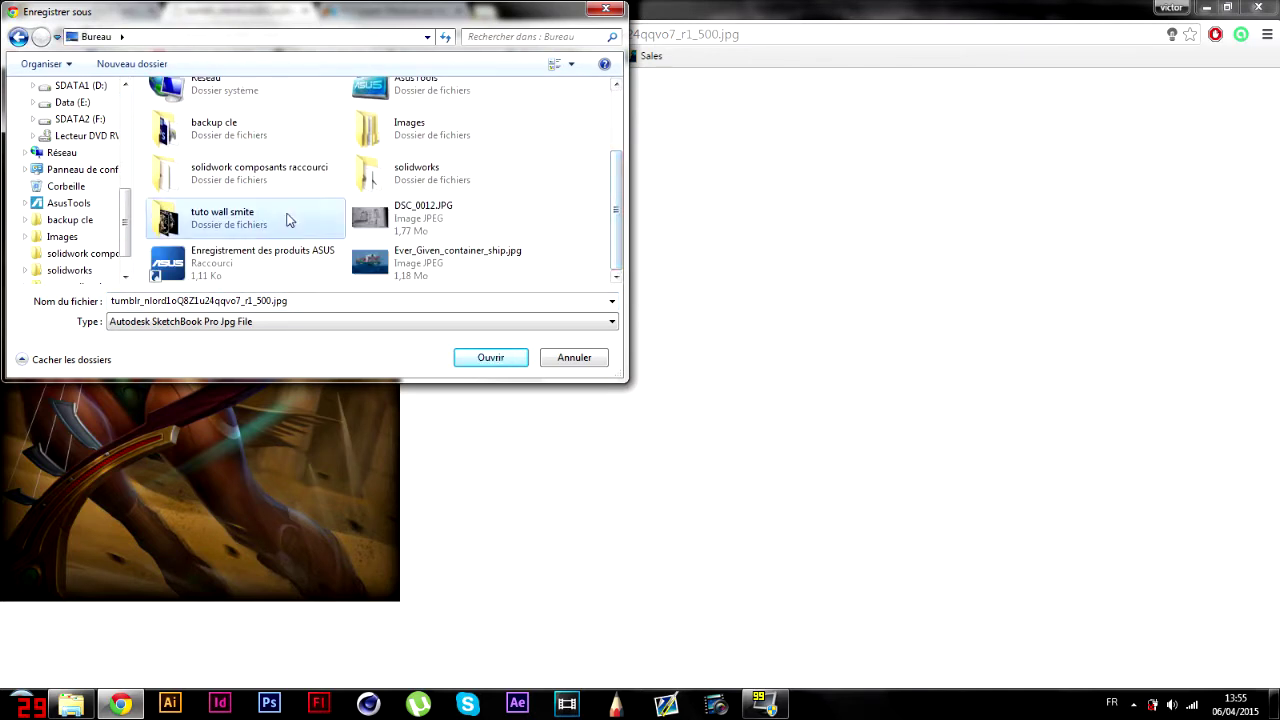
double_click(288, 220)
double_click(178, 125)
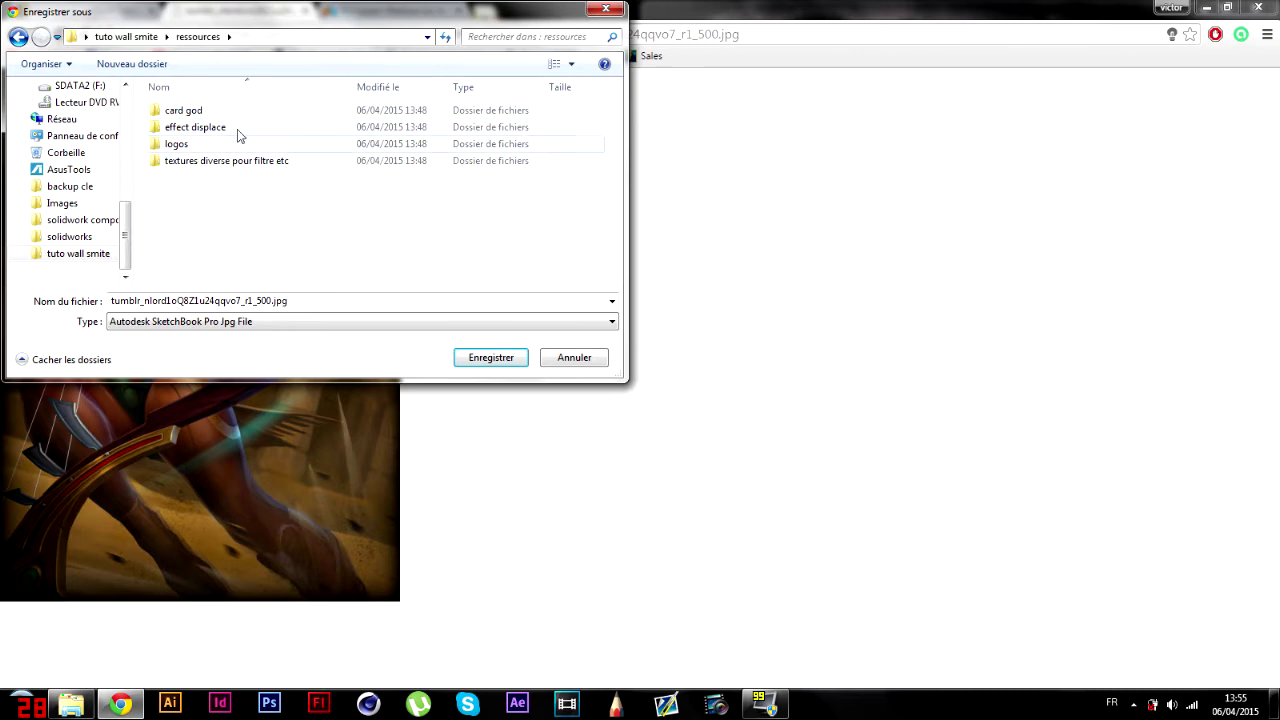
double_click(237, 110)
left_click(488, 357)
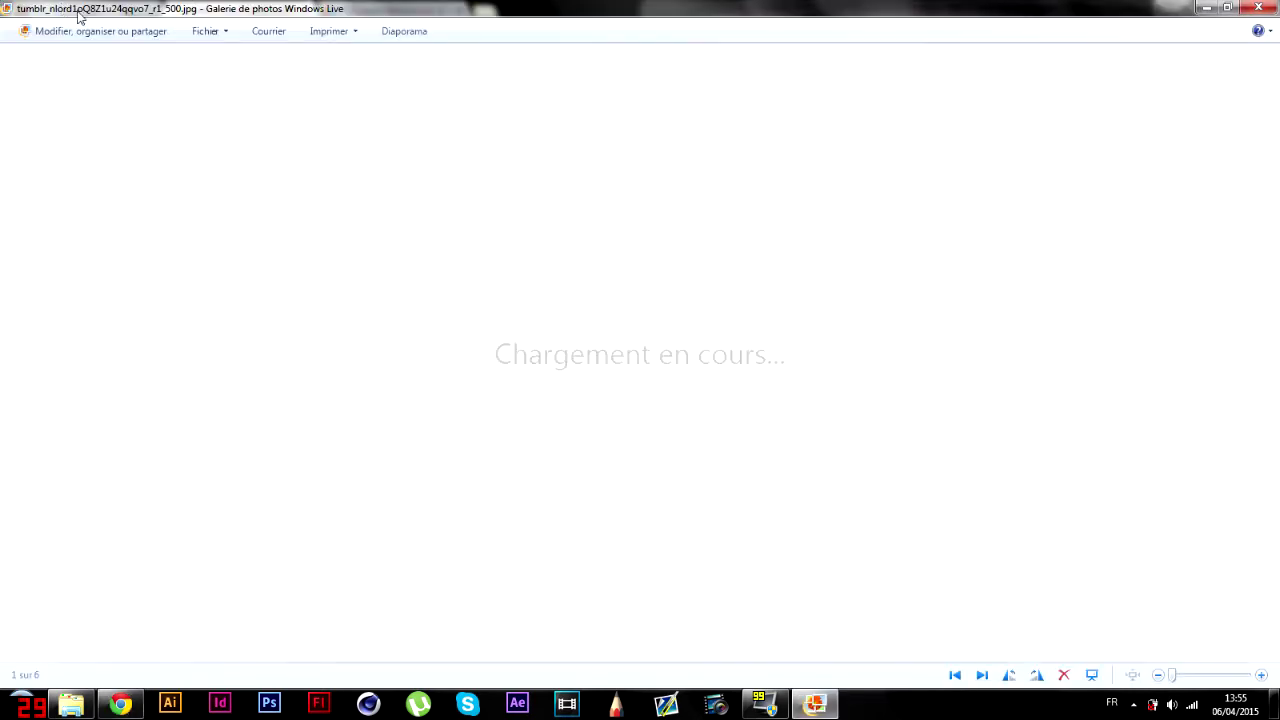
left_click(1259, 8)
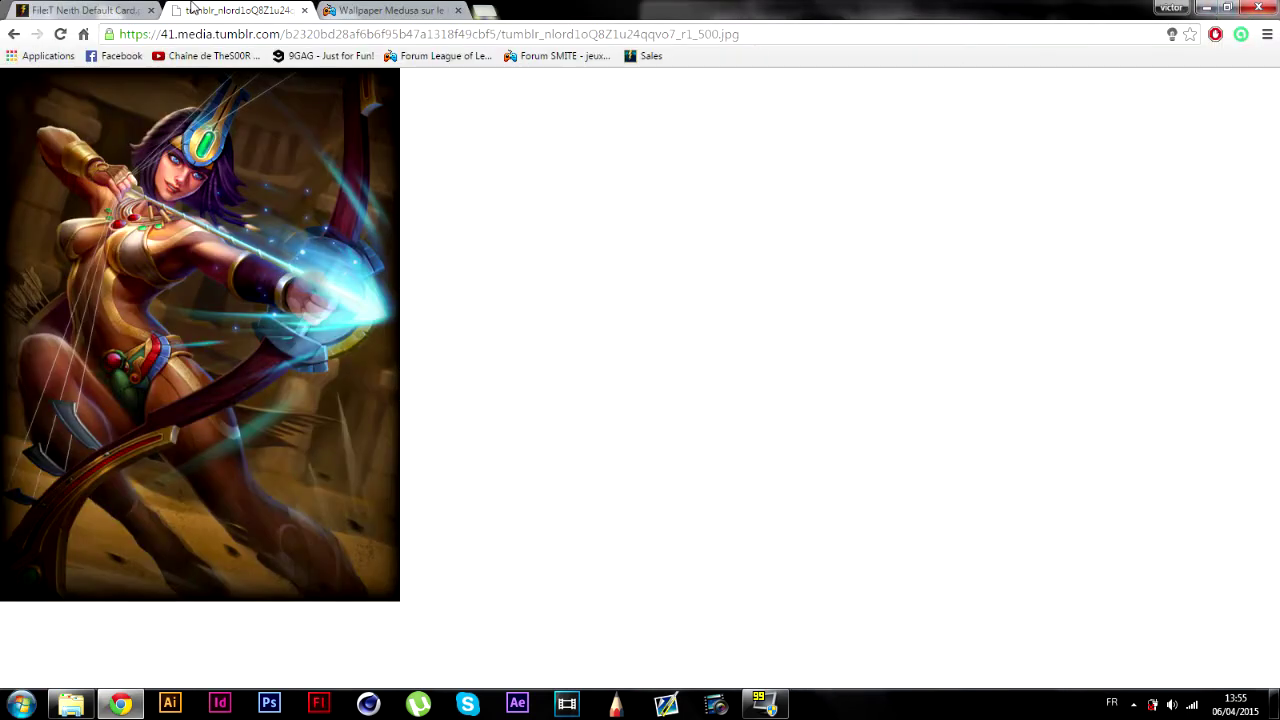
- Return to the wiki's Neith default card file page and check the image's pixel dimensions
left_click(110, 10)
scroll(310, 316, "up", 1)
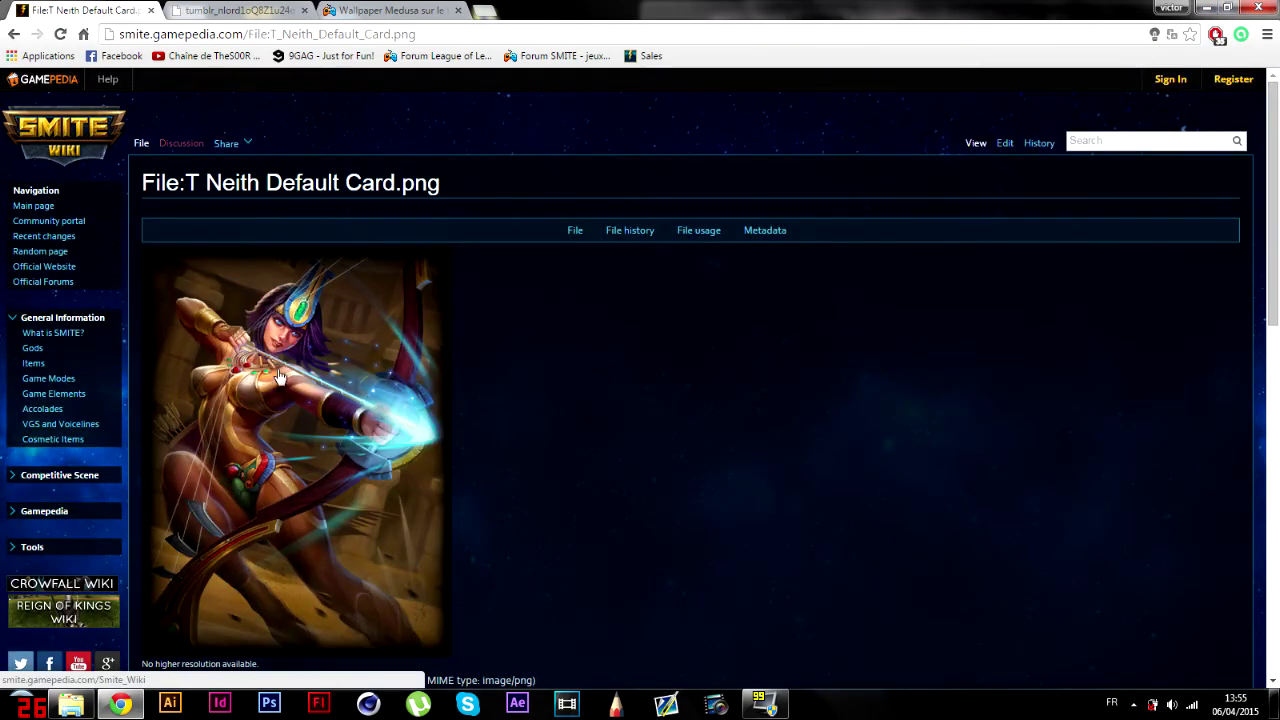
scroll(280, 390, "down", 2)
scroll(320, 378, "up", 1)
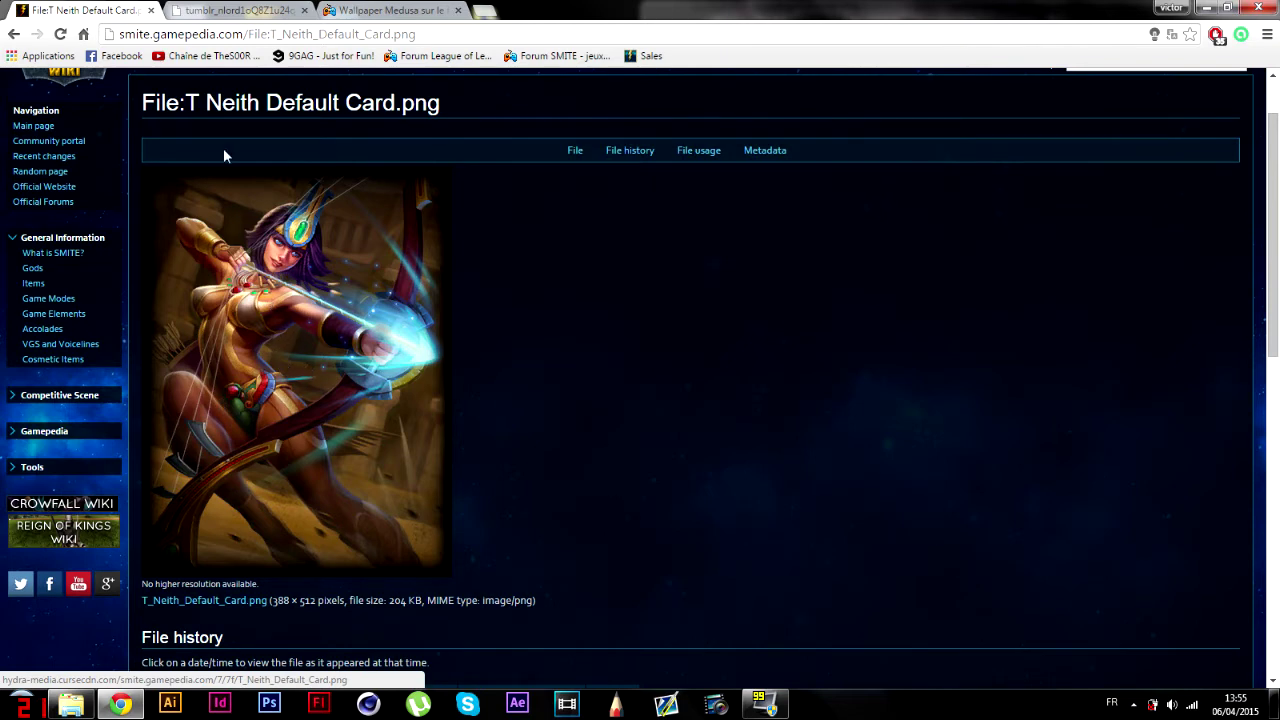
- Search Google Images for "ra smite card" and close the tab with the saved Neith image
left_click(217, 35)
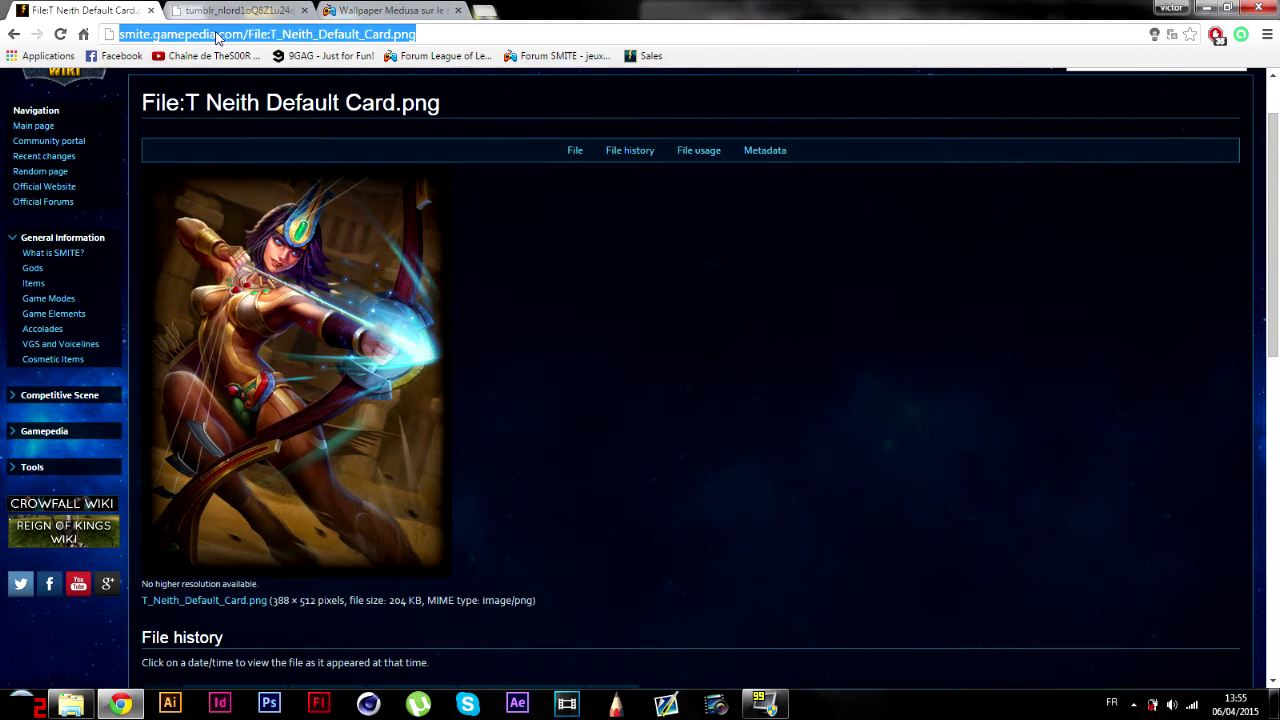
type("ra smite")
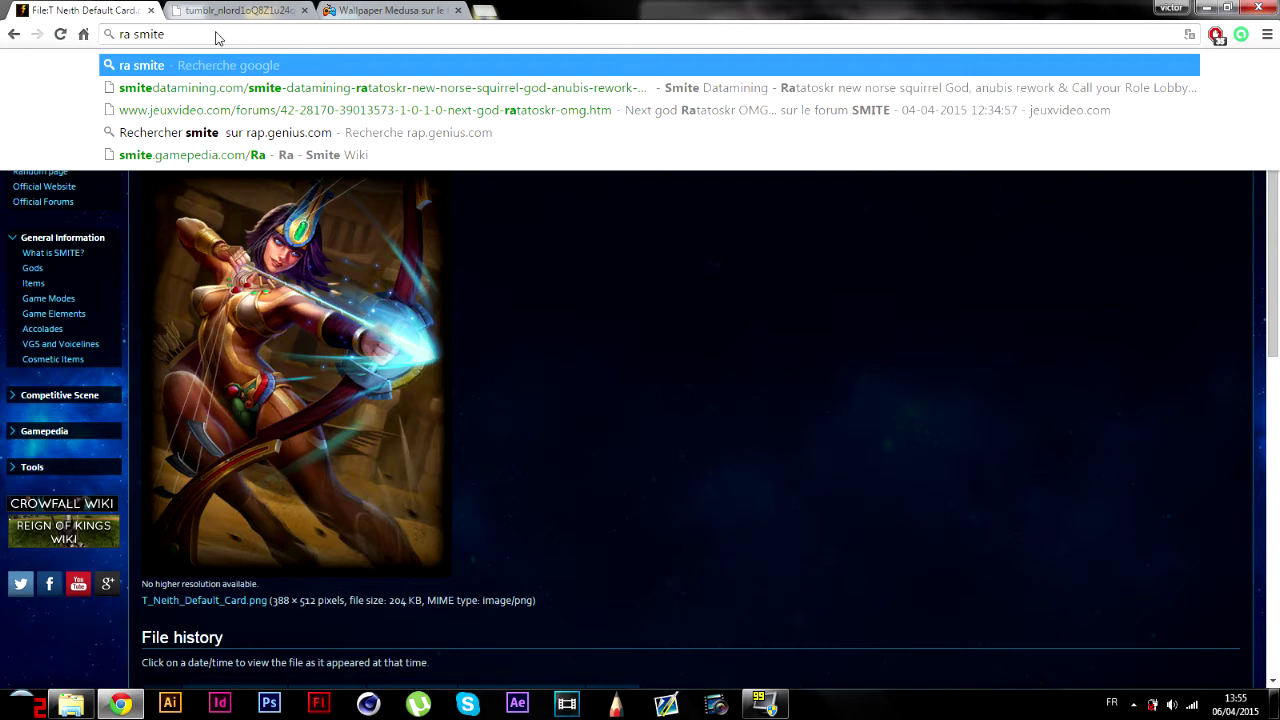
type("card")
key("Return")
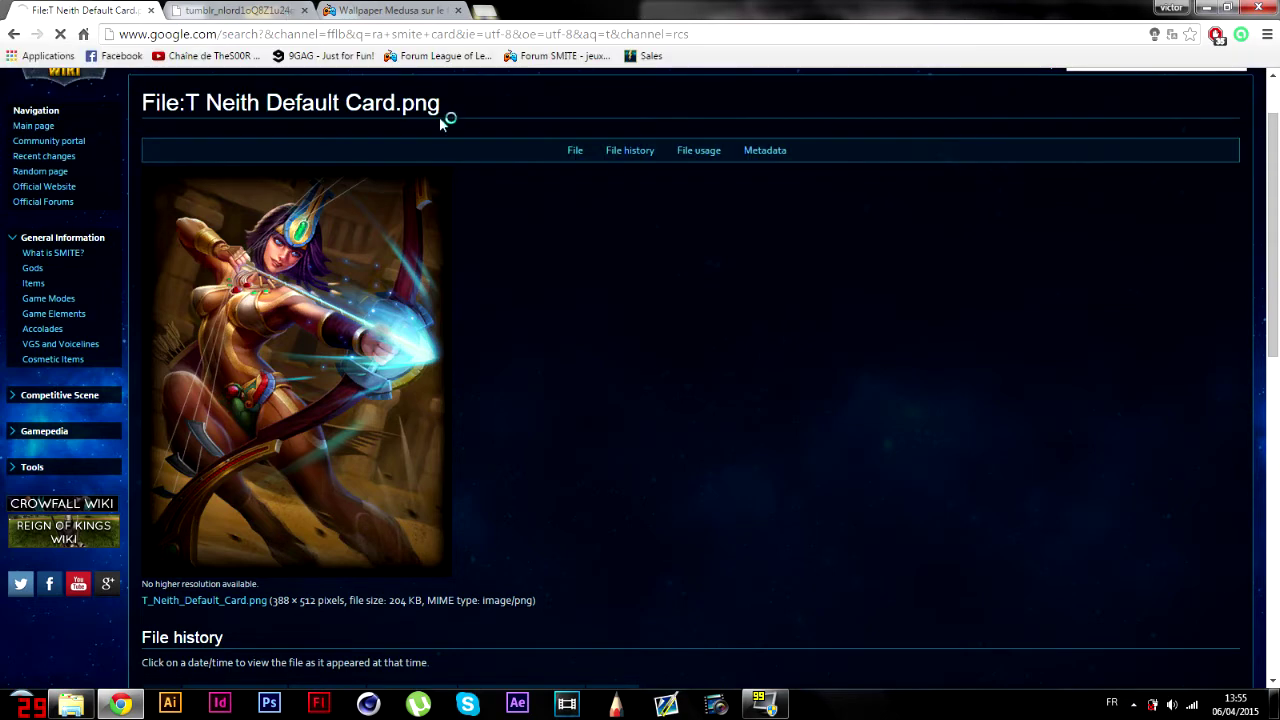
left_click(304, 11)
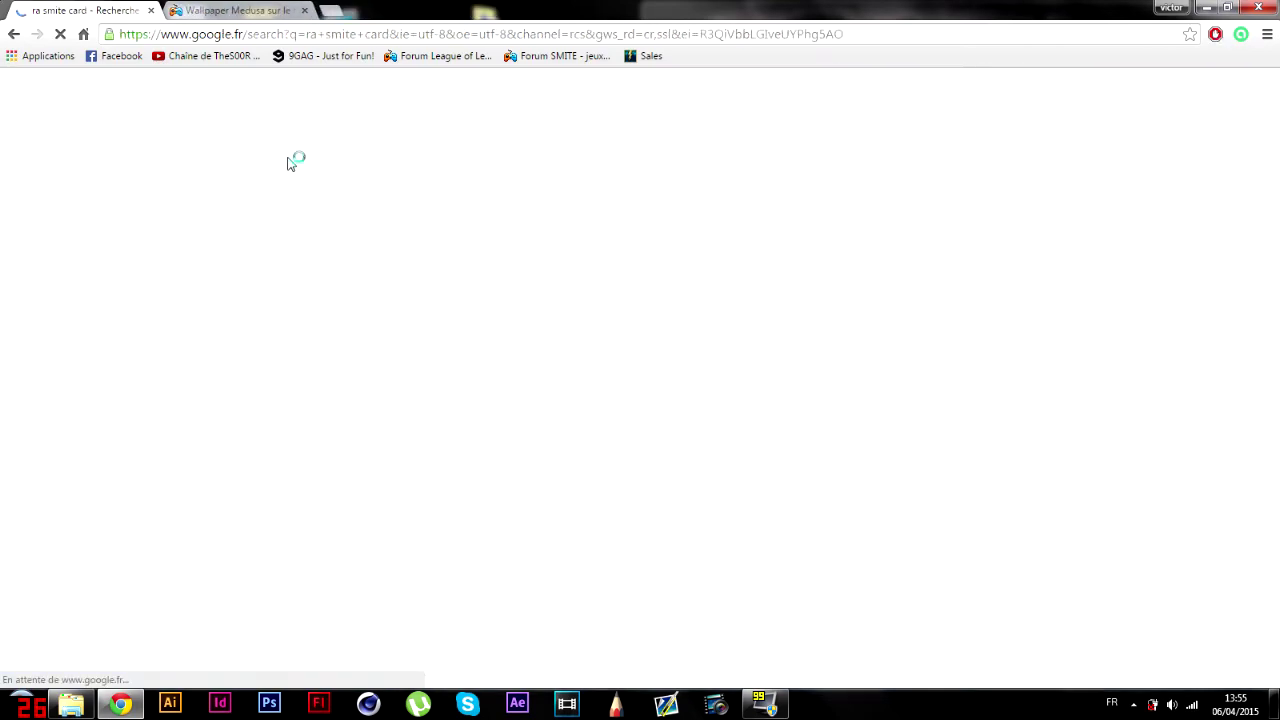
left_click(174, 148)
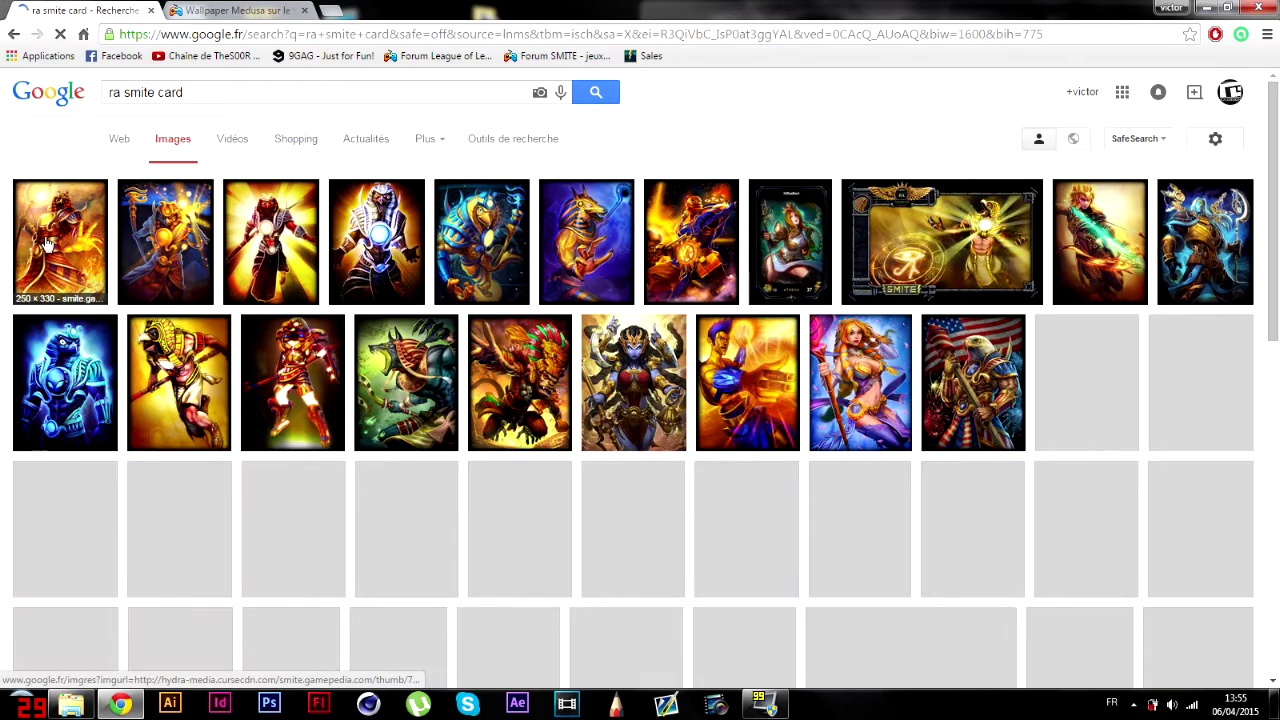
- Run a reverse image search on Ra's default wiki card, list all sizes, and open the 750 × 1000 version at full size
left_click(34, 304)
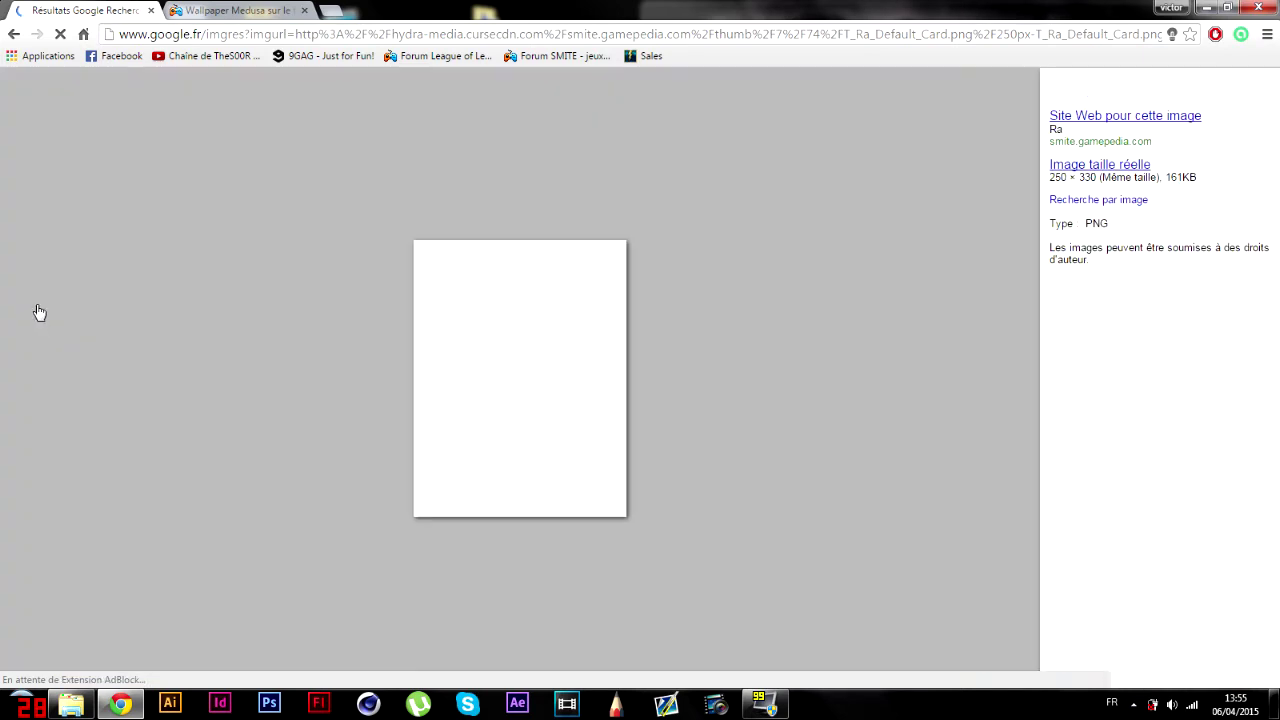
left_click(1104, 202)
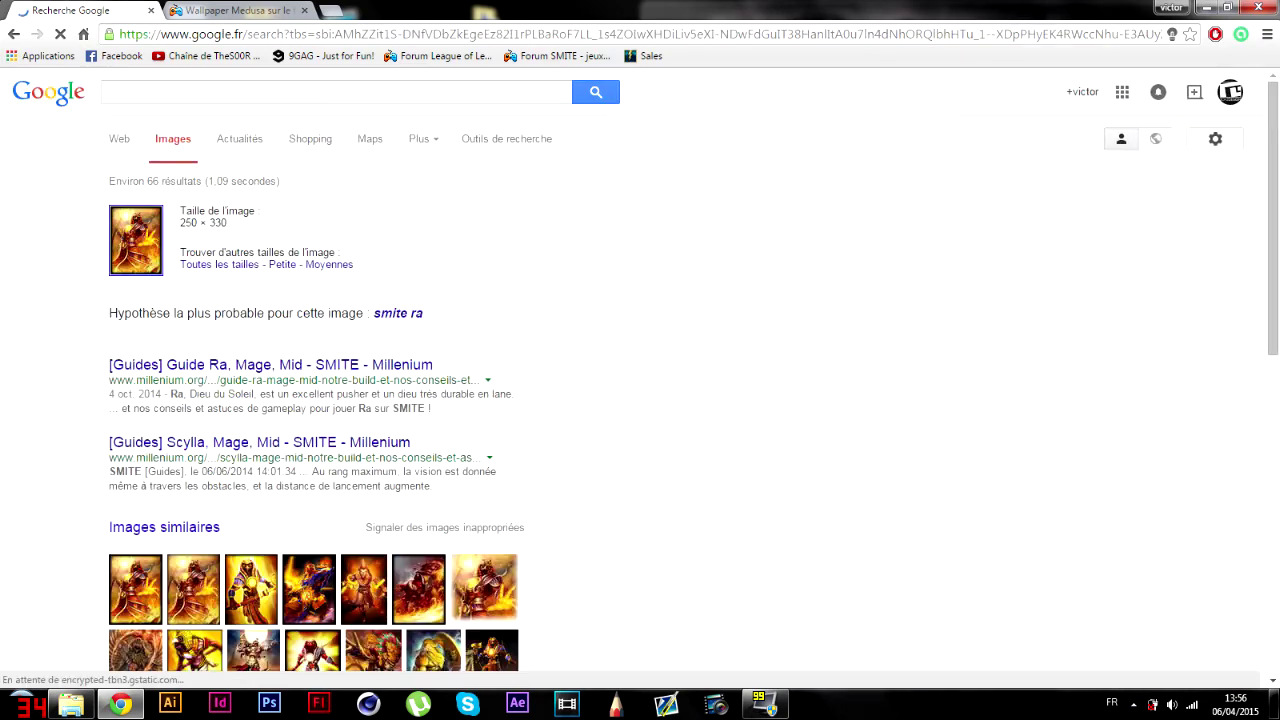
left_click(212, 265)
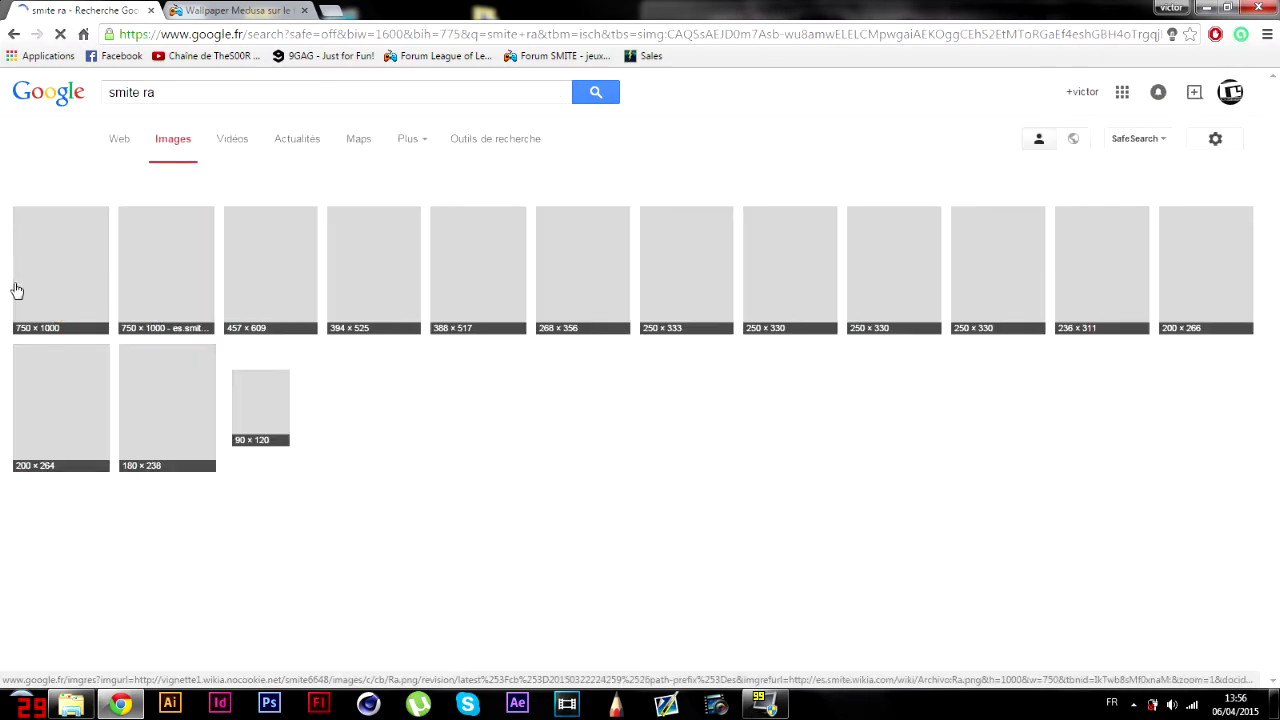
left_click(43, 300)
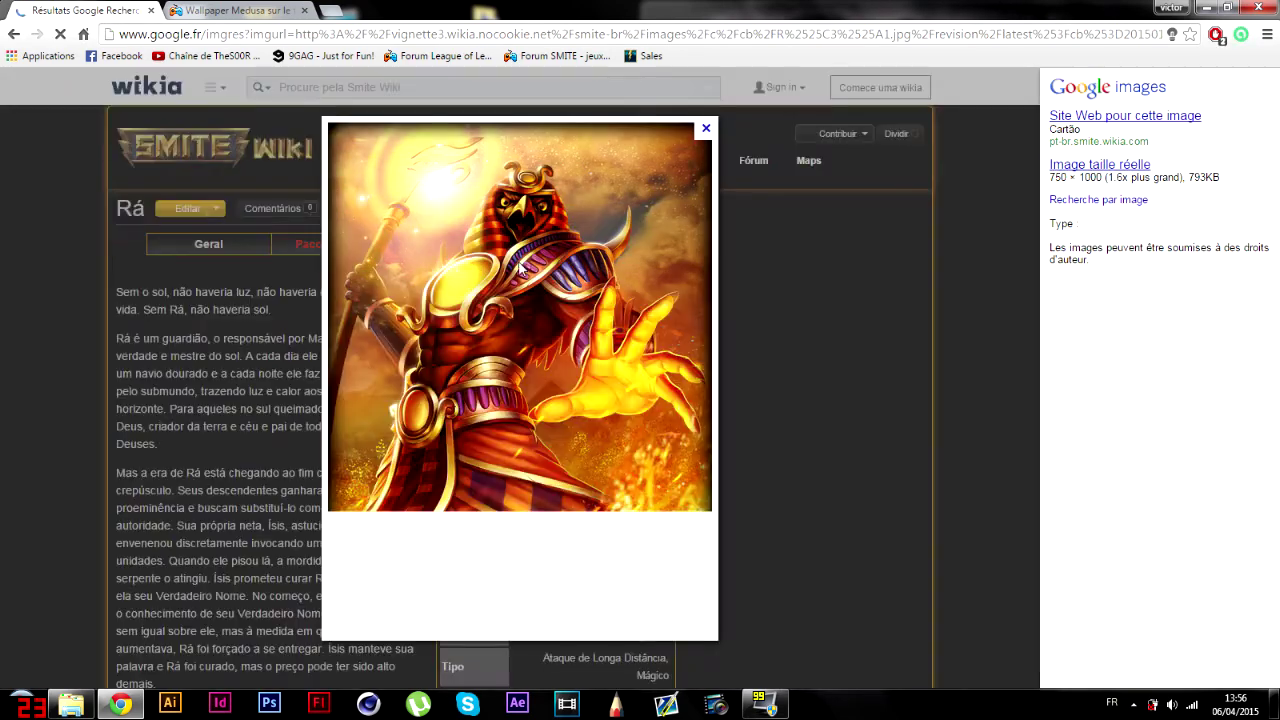
left_click(1085, 166)
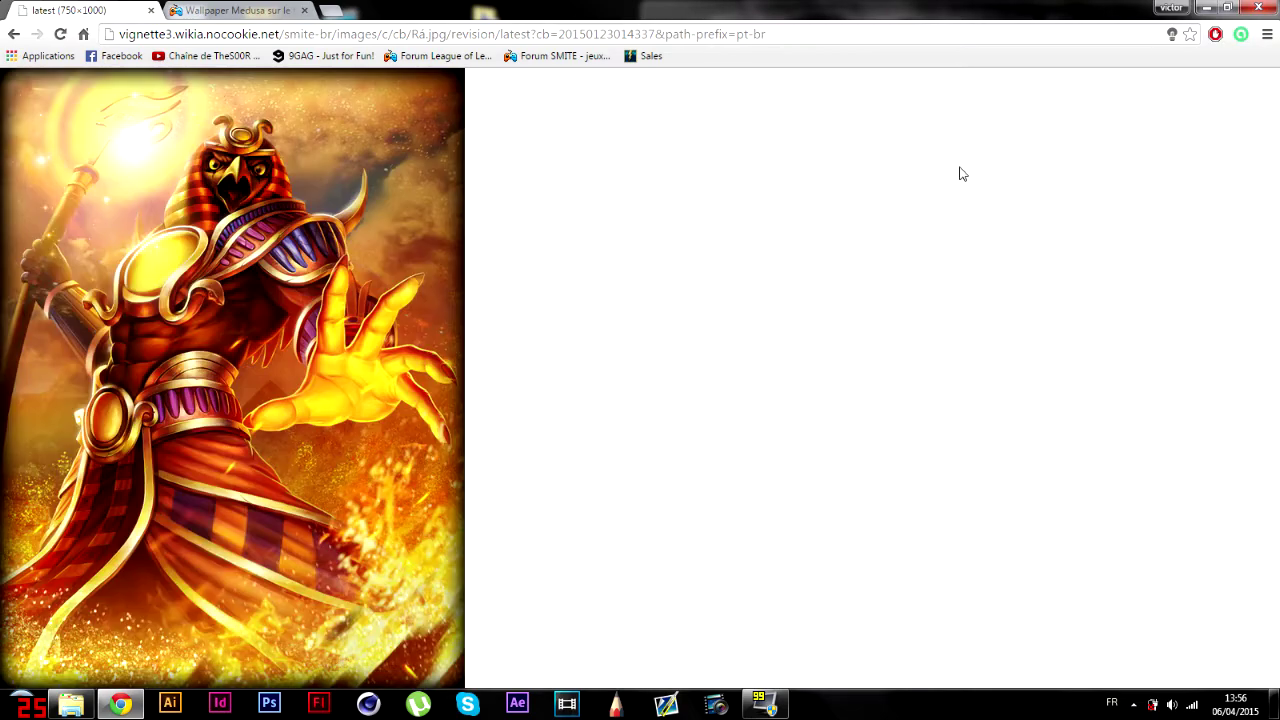
- Save the Ra image as Rá.jpg in the card god folder, and close the photo viewer and the image's tab
left_click(308, 252)
right_click(325, 253)
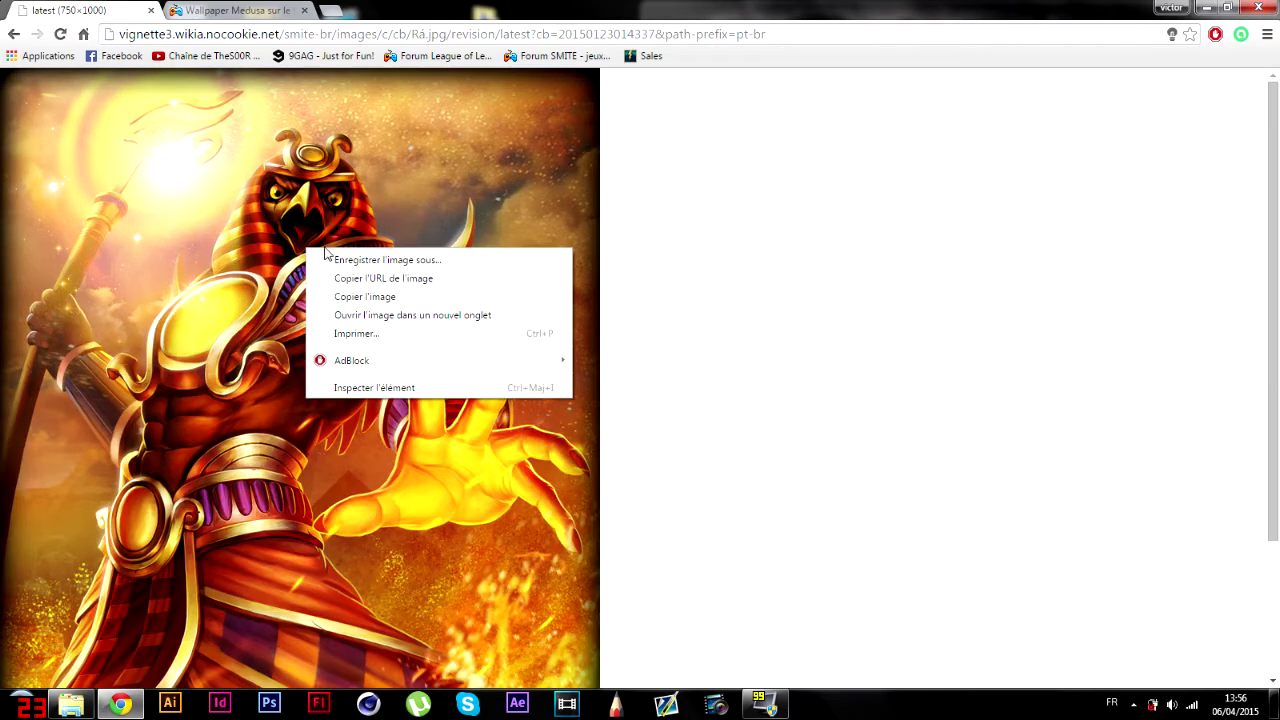
left_click(404, 262)
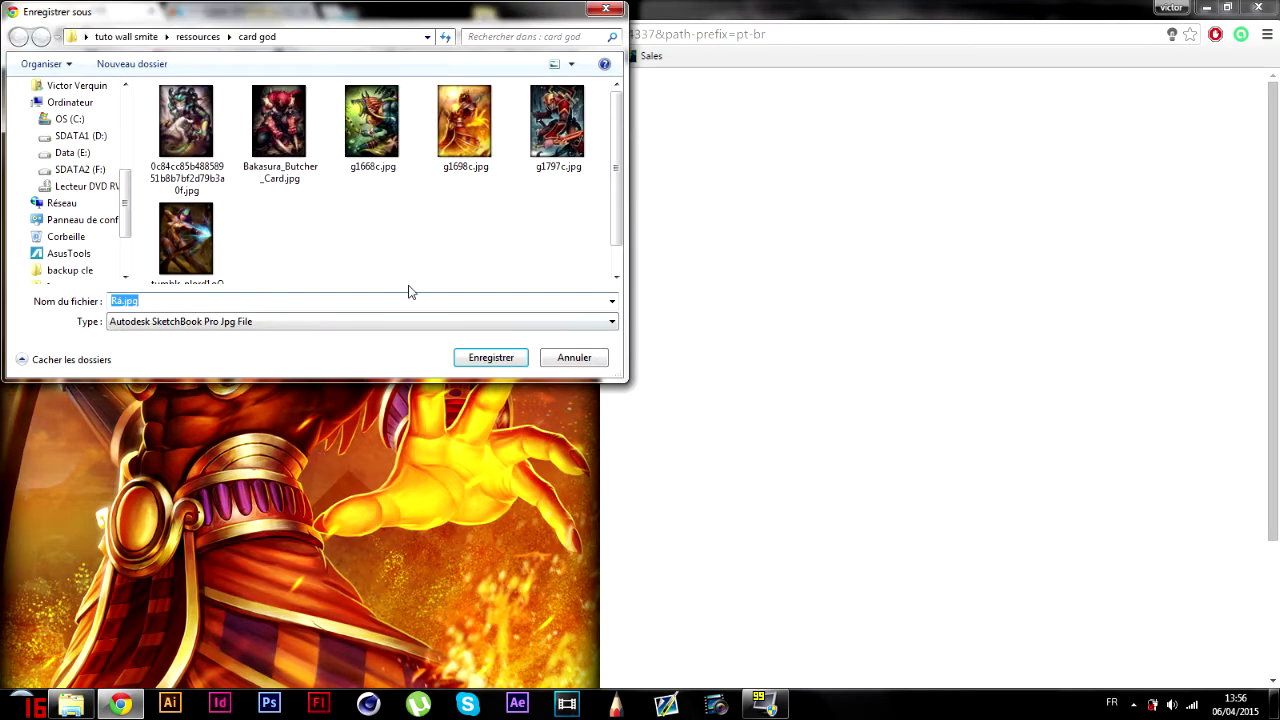
left_click(490, 357)
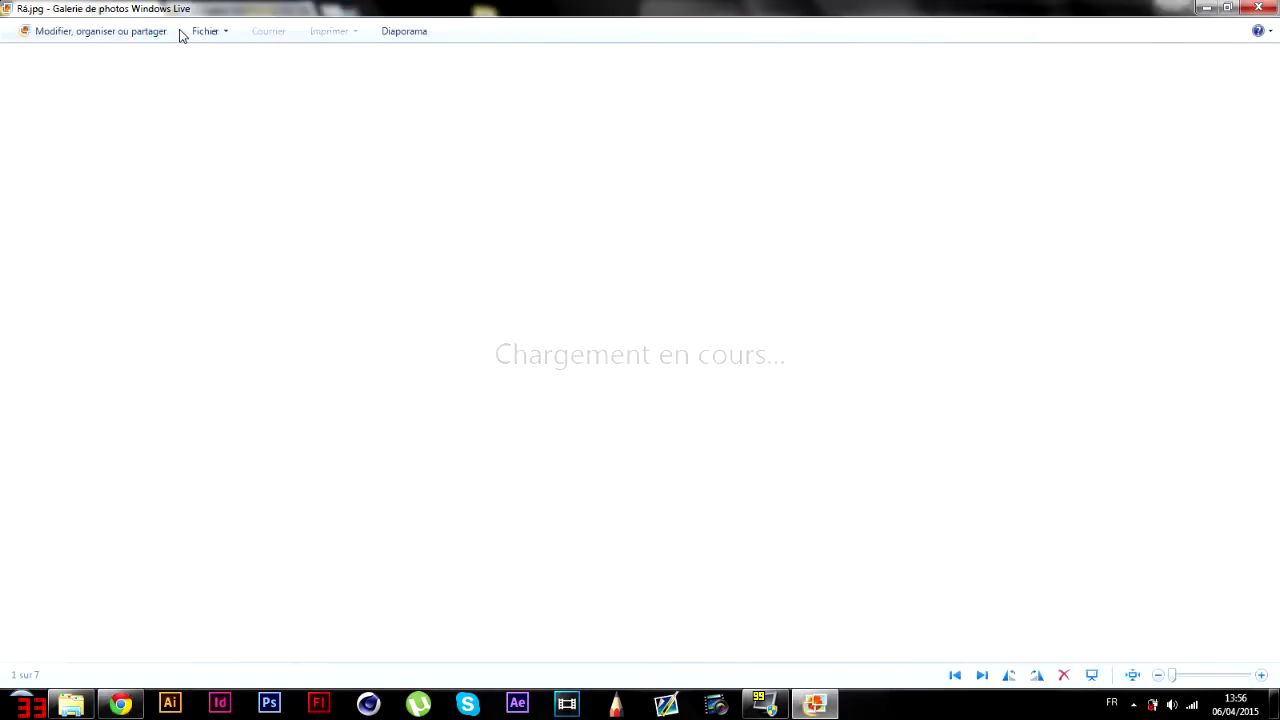
left_click(1258, 7)
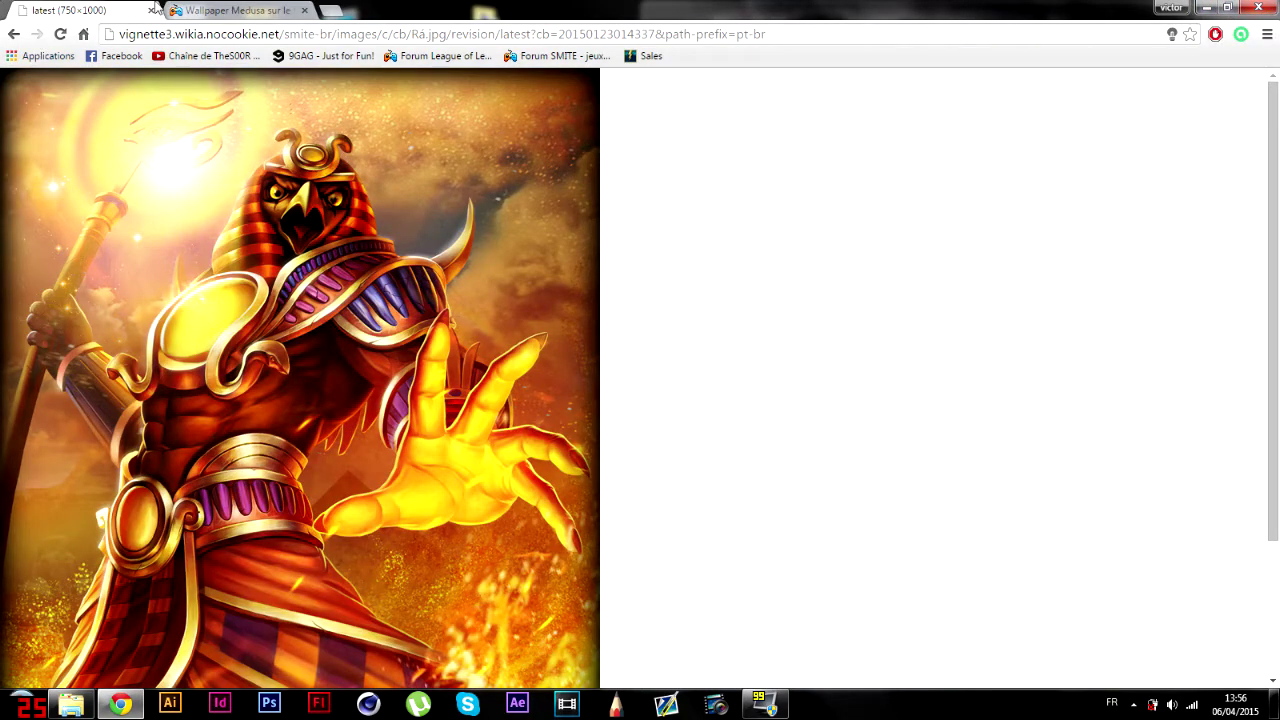
left_click(150, 11)
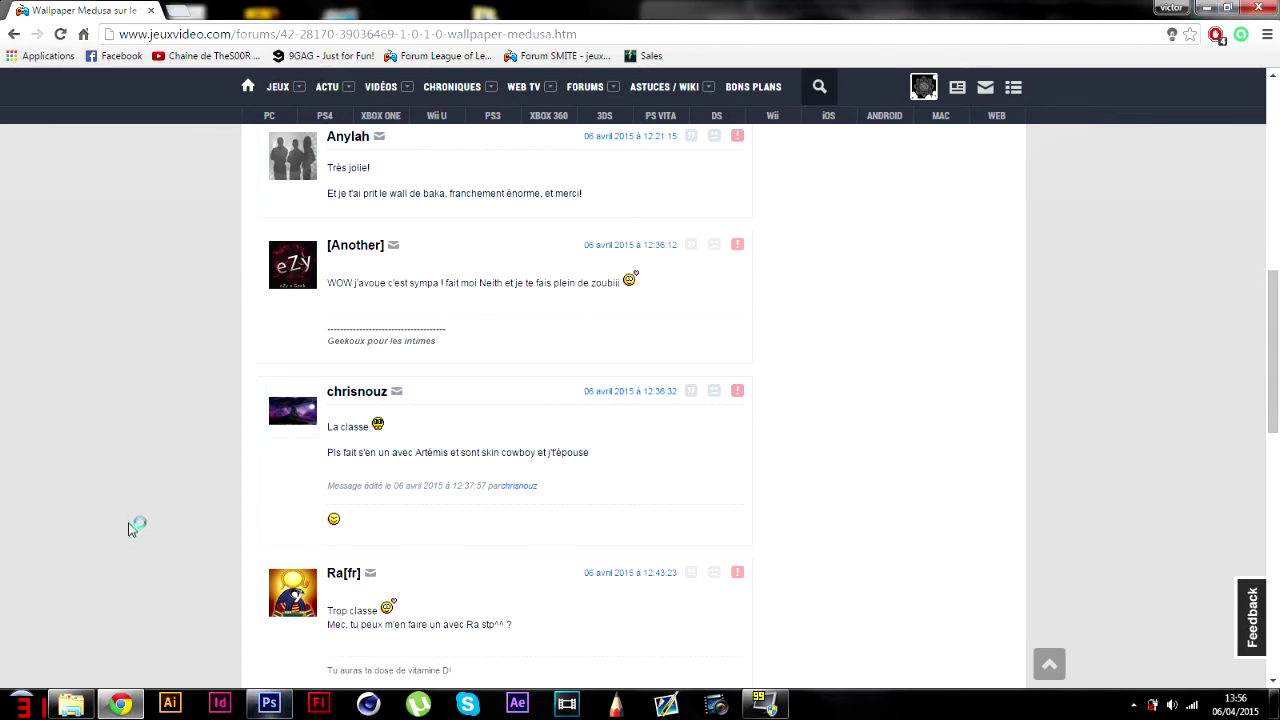
- Refresh the Medusa wallpaper forum topic, read the newest god requests at its end, and close the browser
scroll(128, 528, "down", 12)
scroll(29, 243, "up", 2)
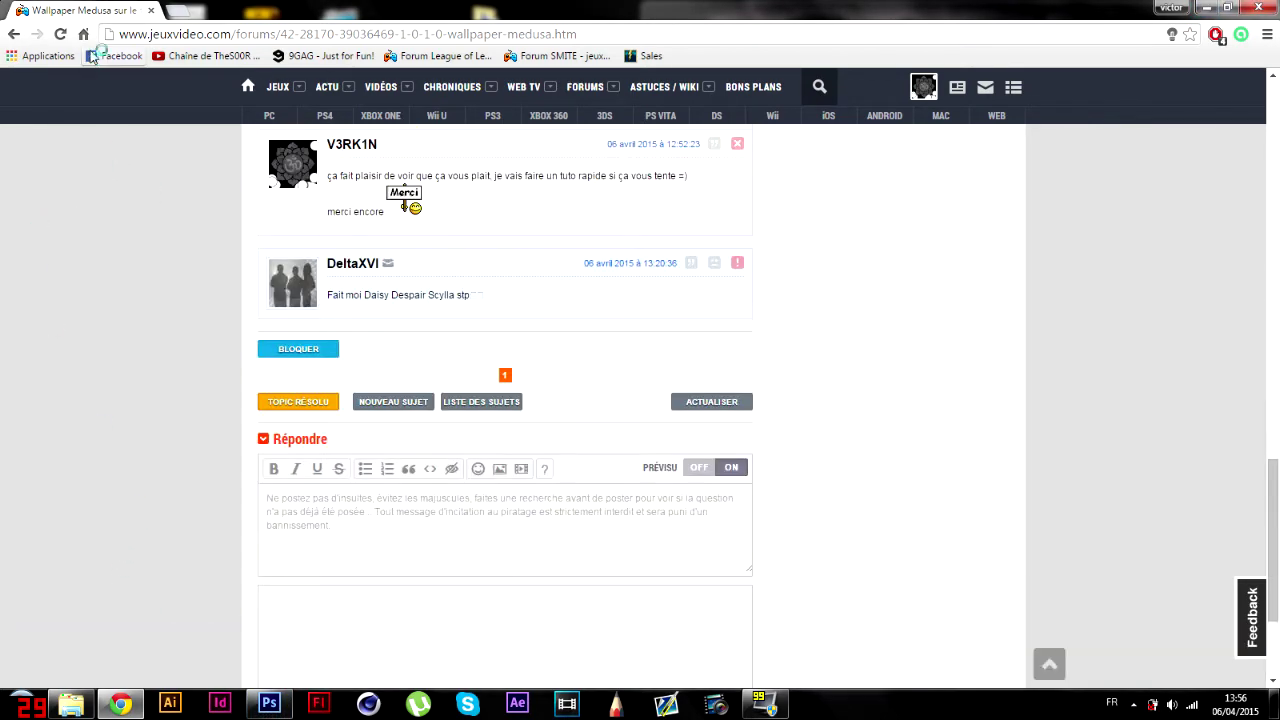
left_click(60, 34)
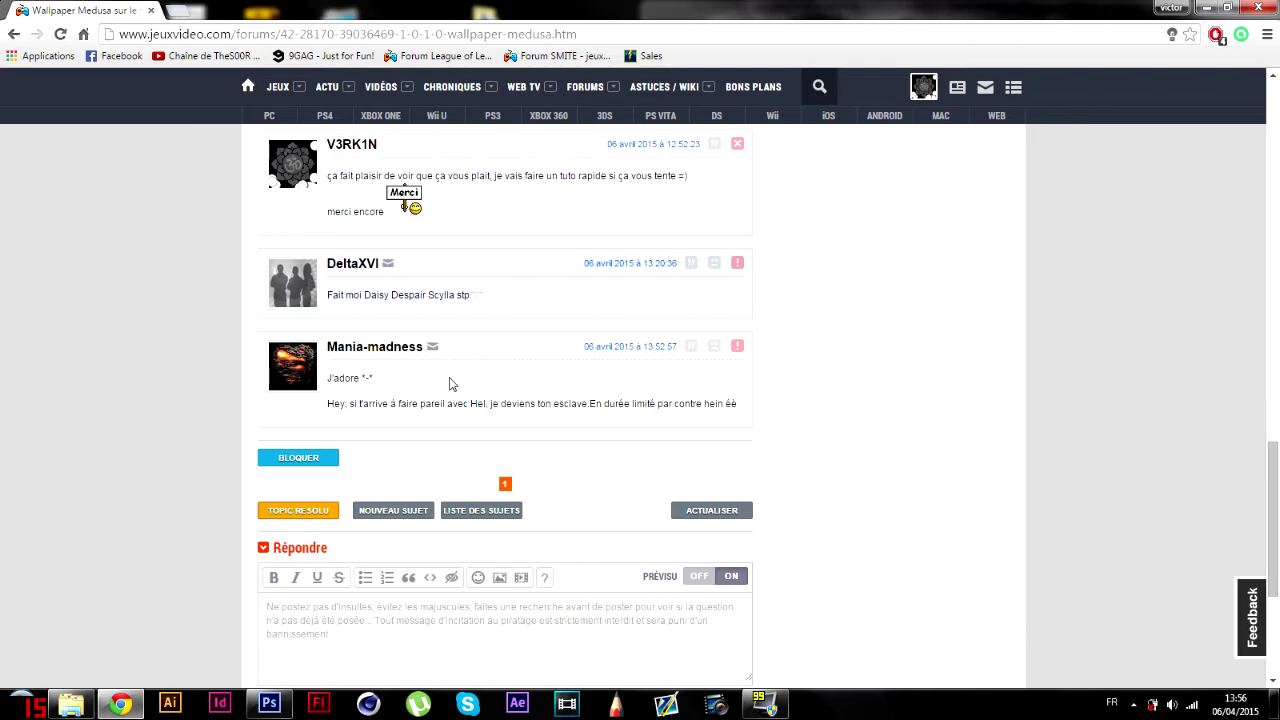
scroll(450, 383, "up", 1)
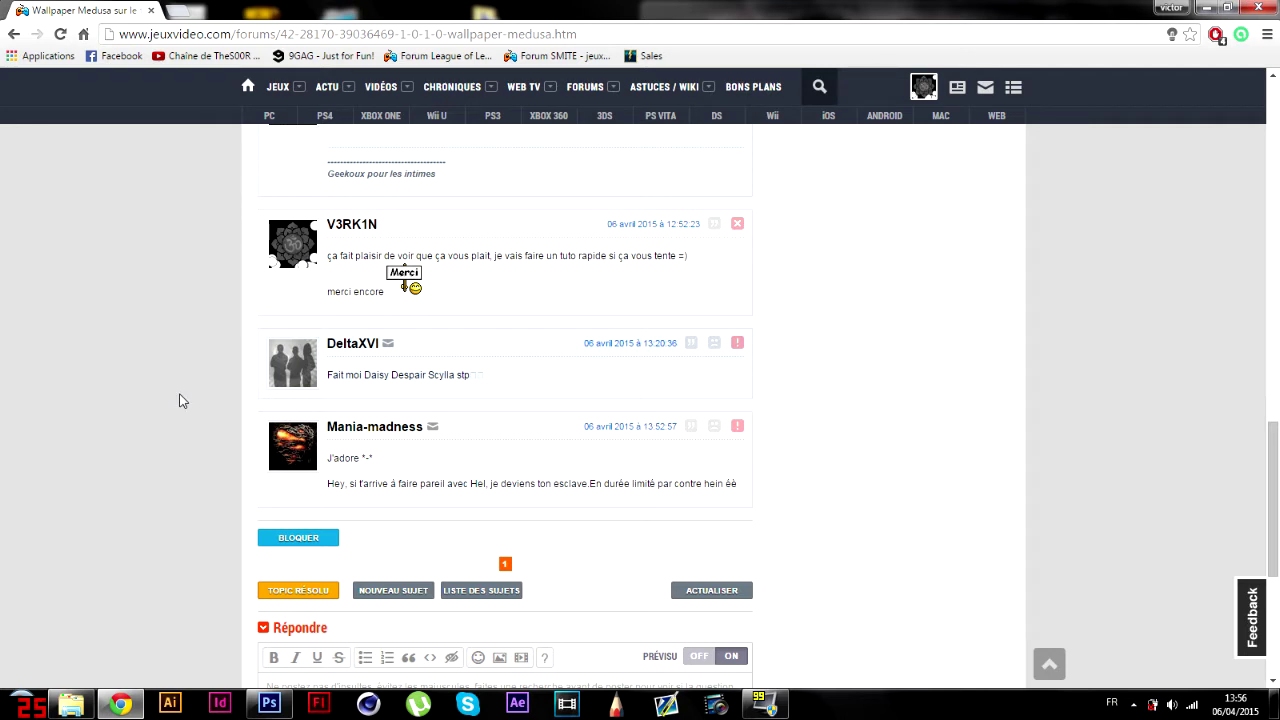
left_click(1256, 8)
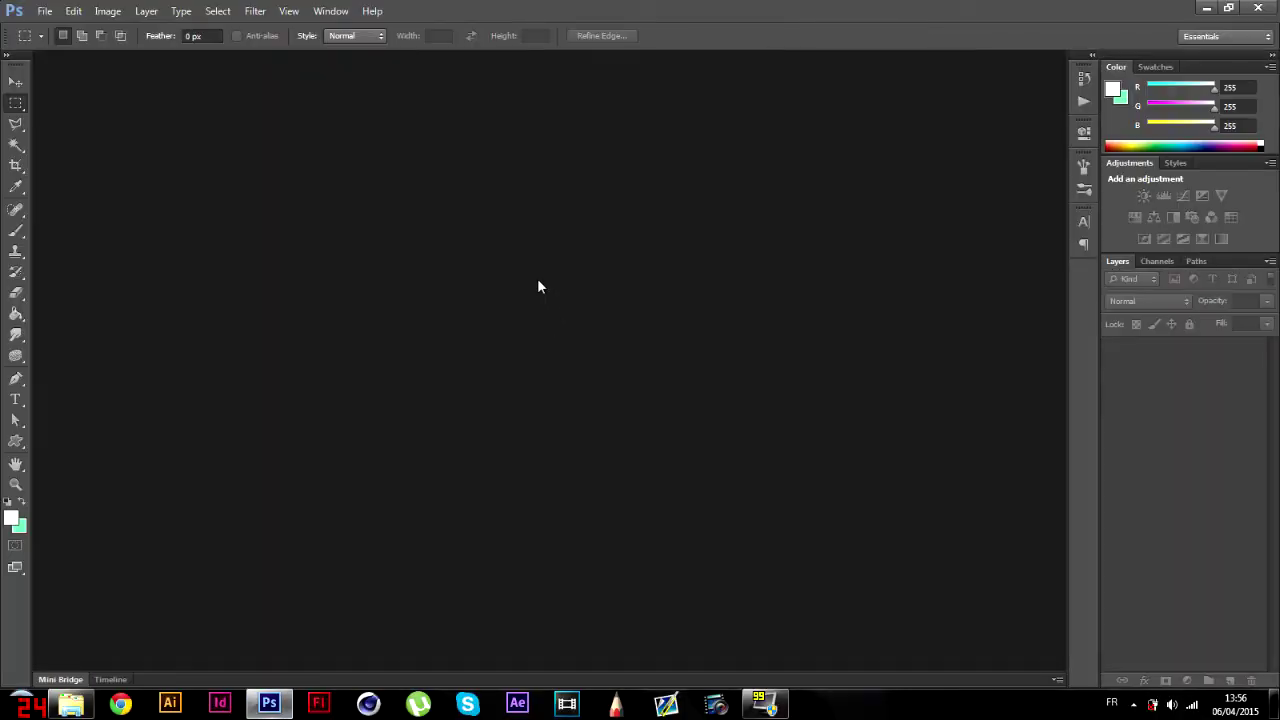
- Create a new 1600 × 900 pixel RGB document with a white background in Photoshop
left_click(44, 12)
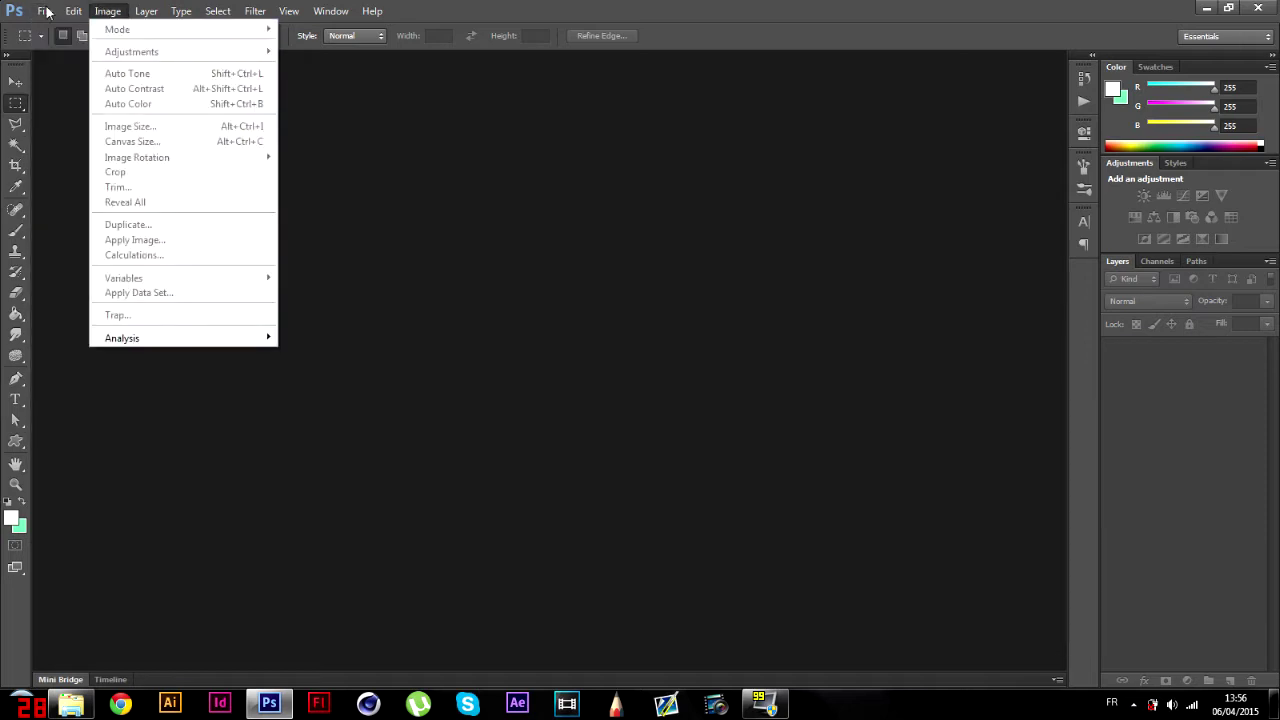
left_click(54, 30)
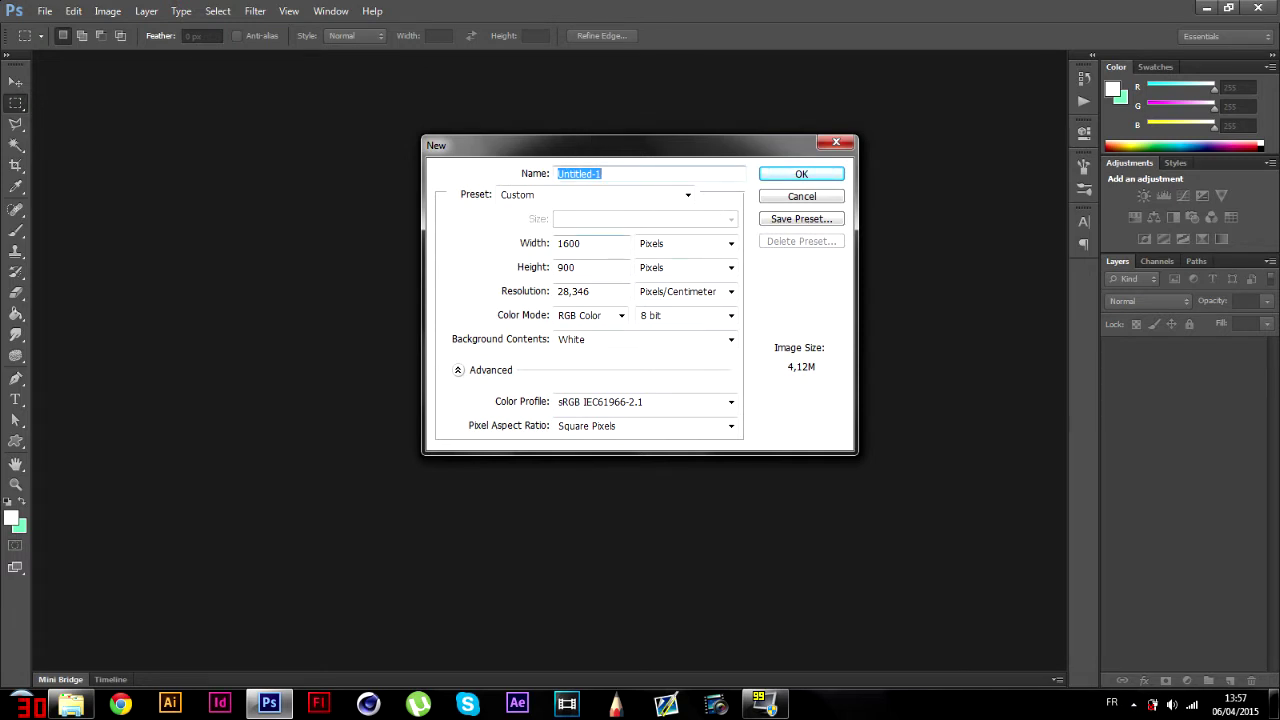
left_click_drag(590, 244, 540, 240)
left_click(588, 268)
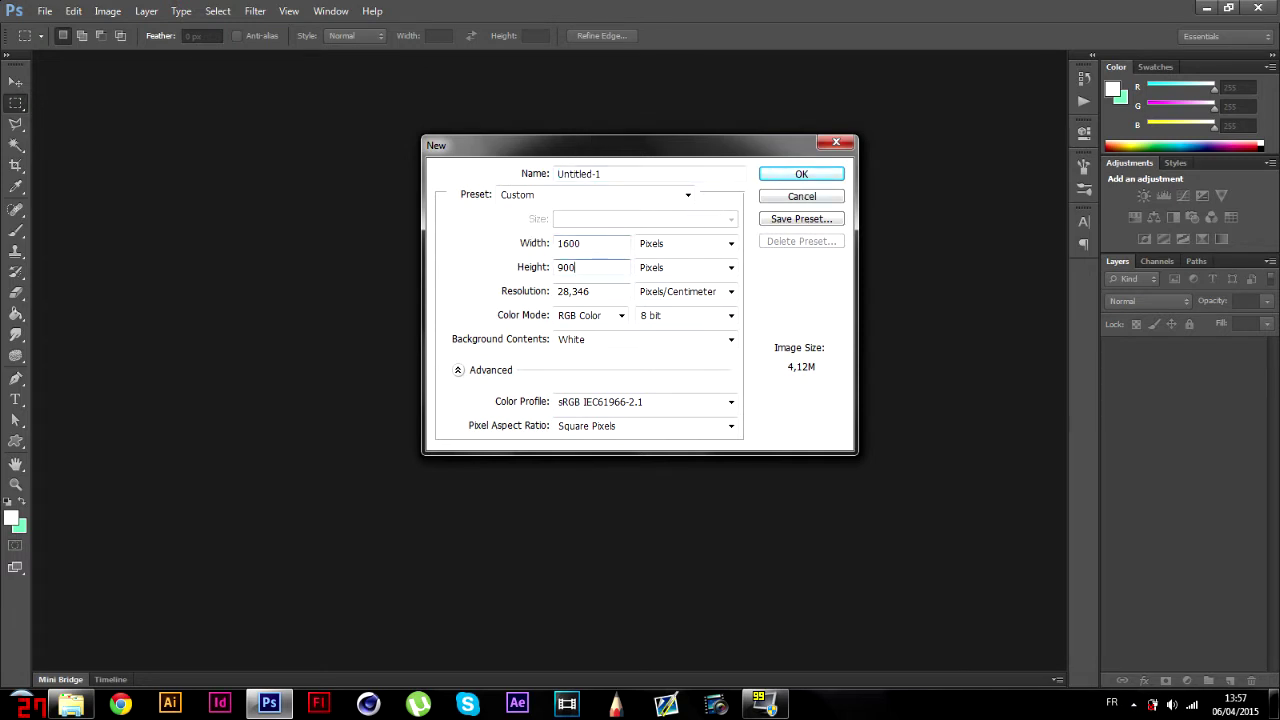
left_click(818, 177)
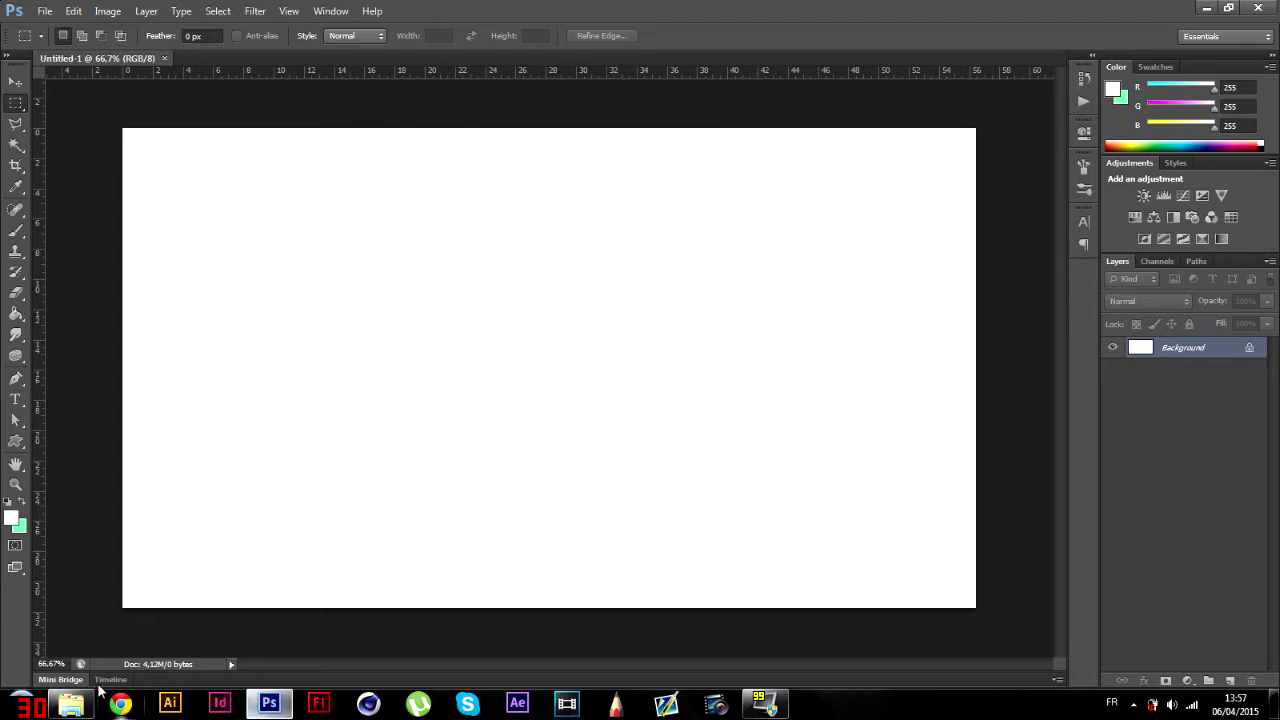
- Look at the example wallpapers in the tuto wall smite folder, and put the folder window away
left_click(71, 705)
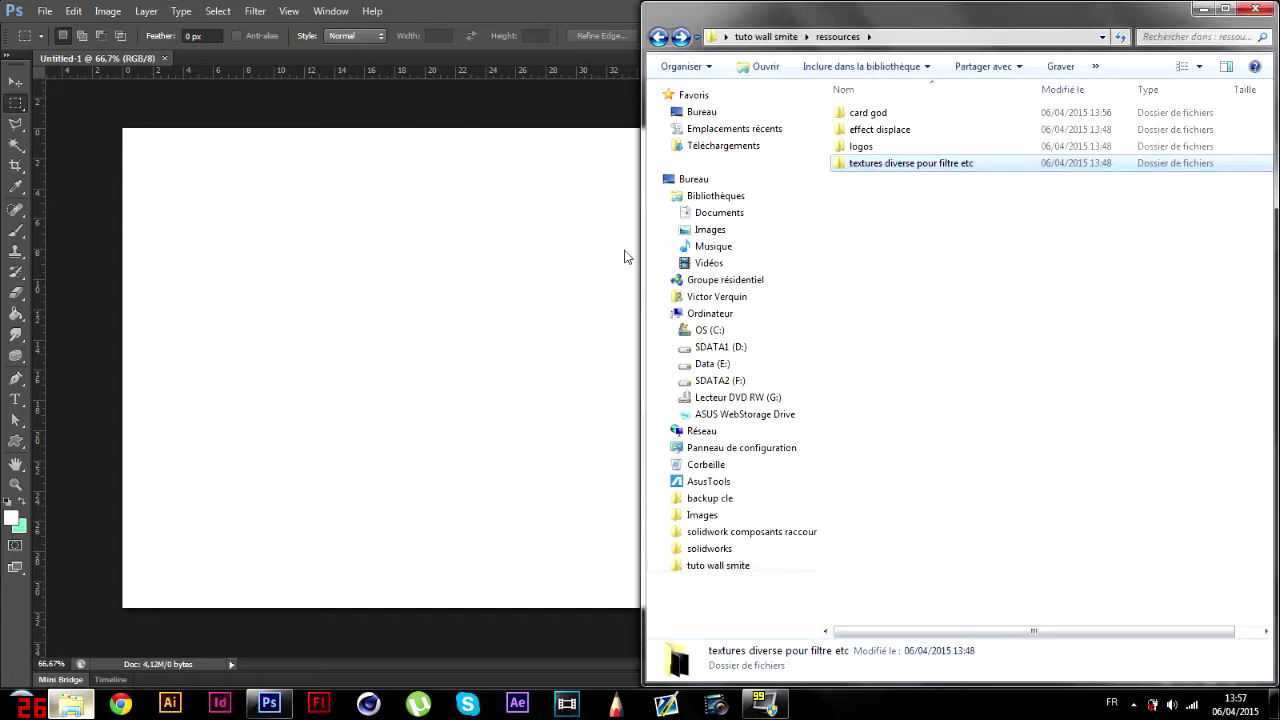
left_click(658, 37)
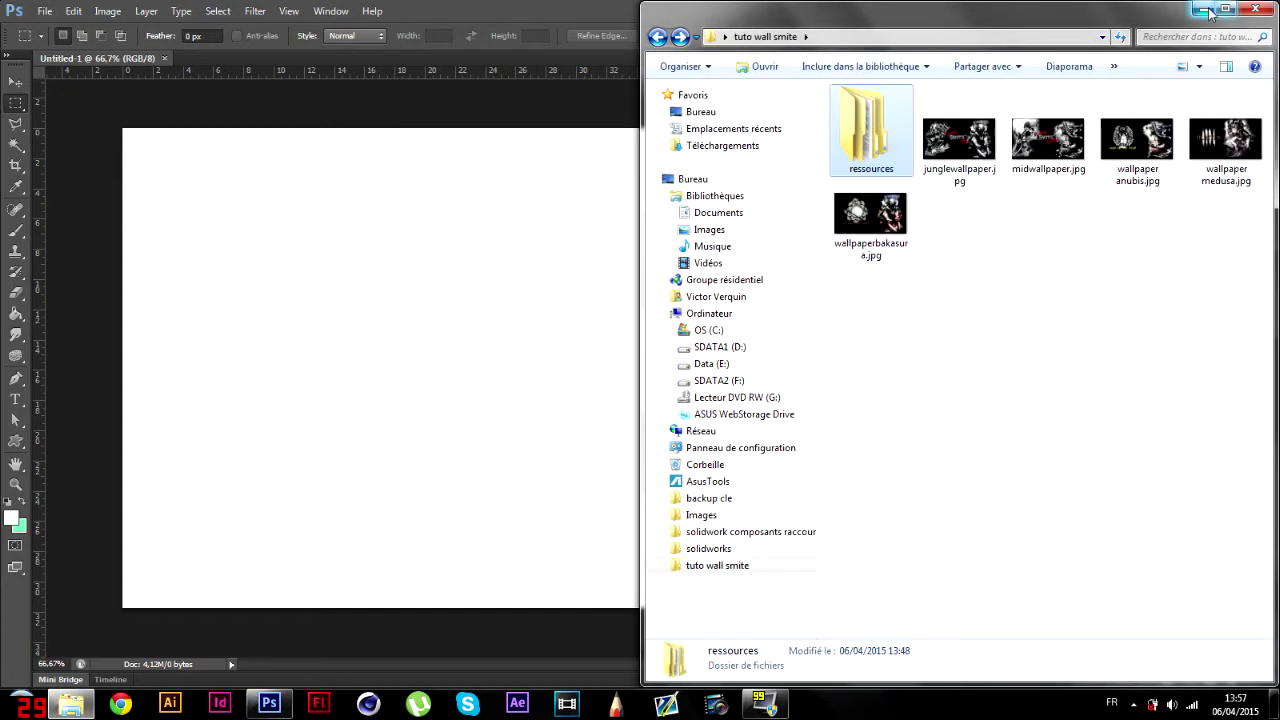
left_click(1255, 9)
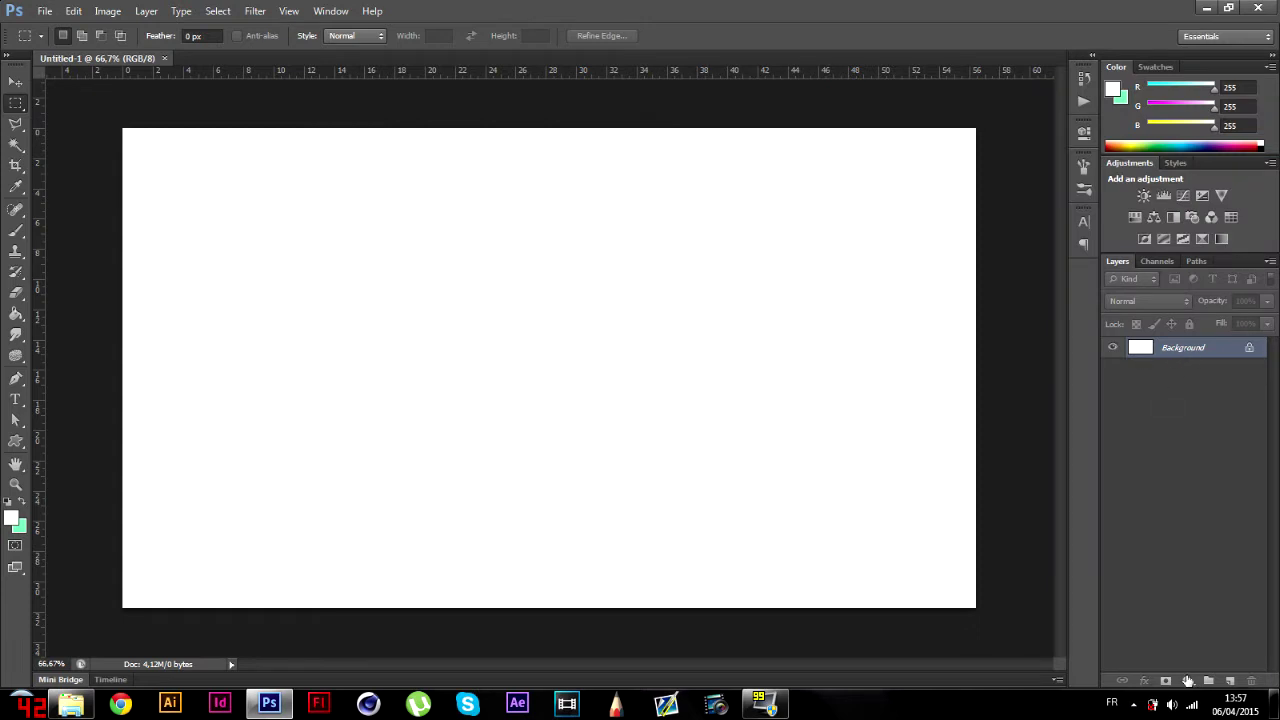
- Add a new layer above the background and fill it with black using the Paint Bucket
left_click(1230, 681)
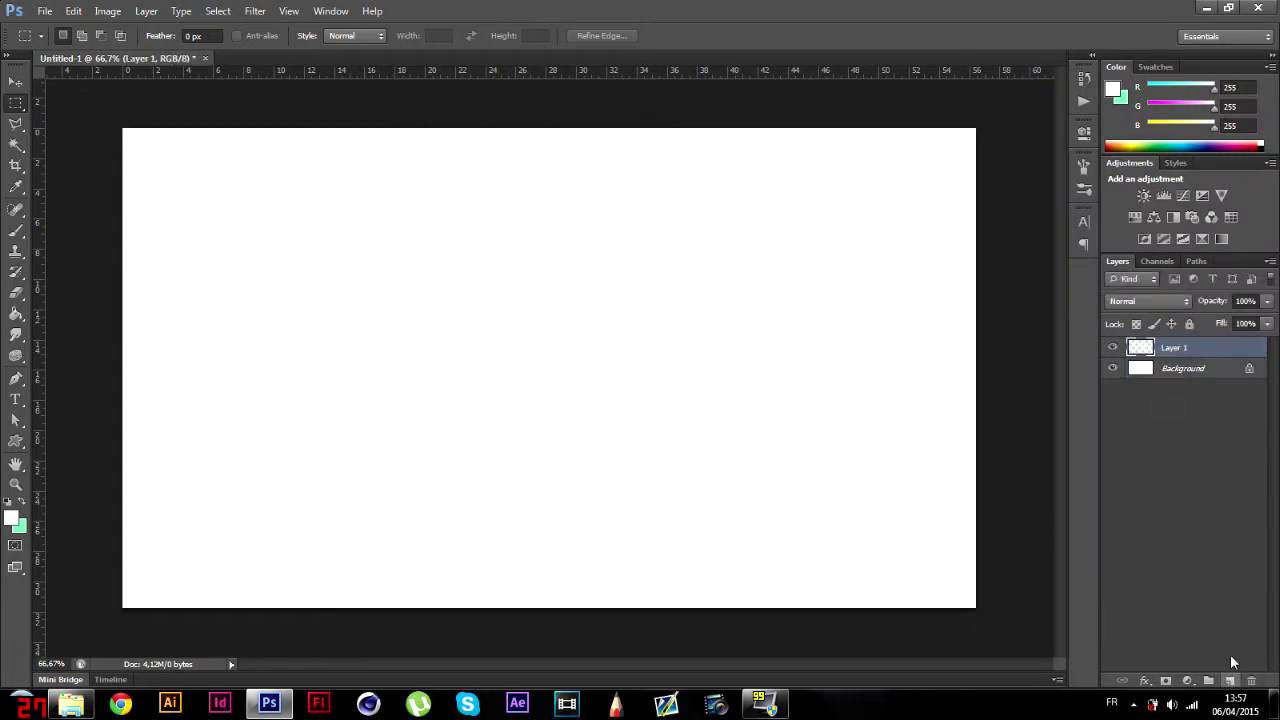
left_click(1114, 86)
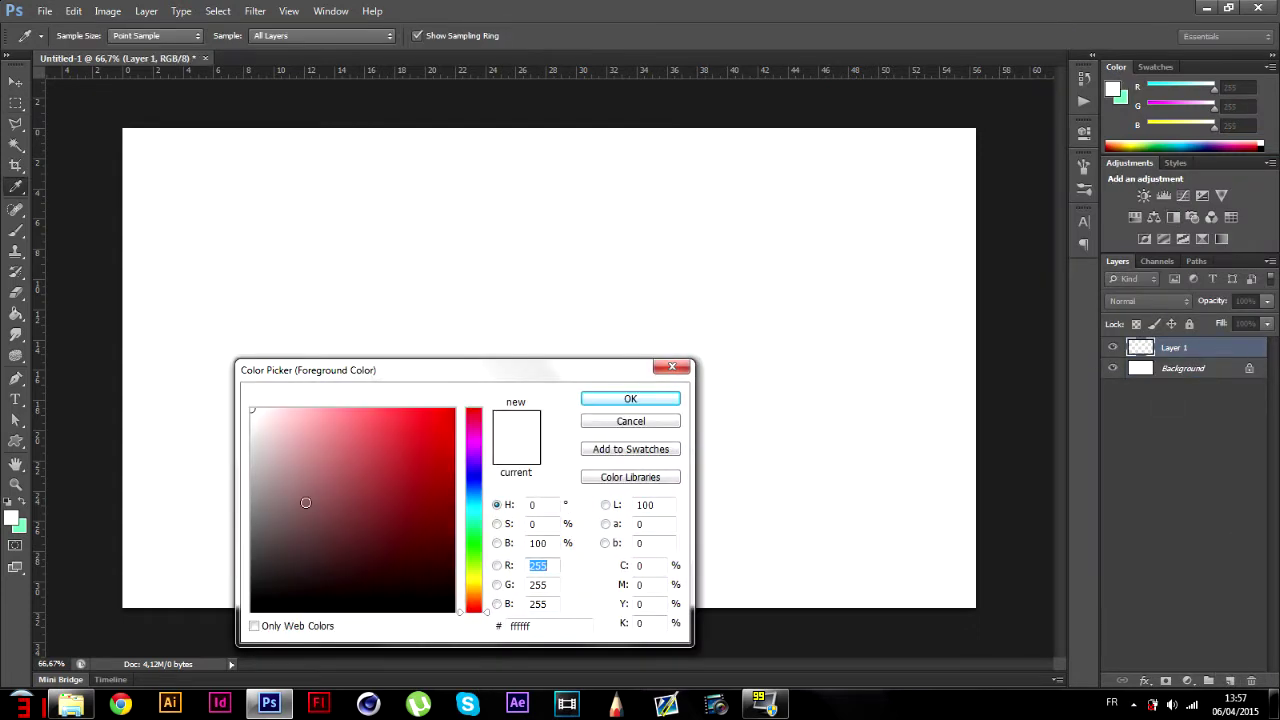
left_click_drag(385, 468, 126, 620)
left_click(610, 402)
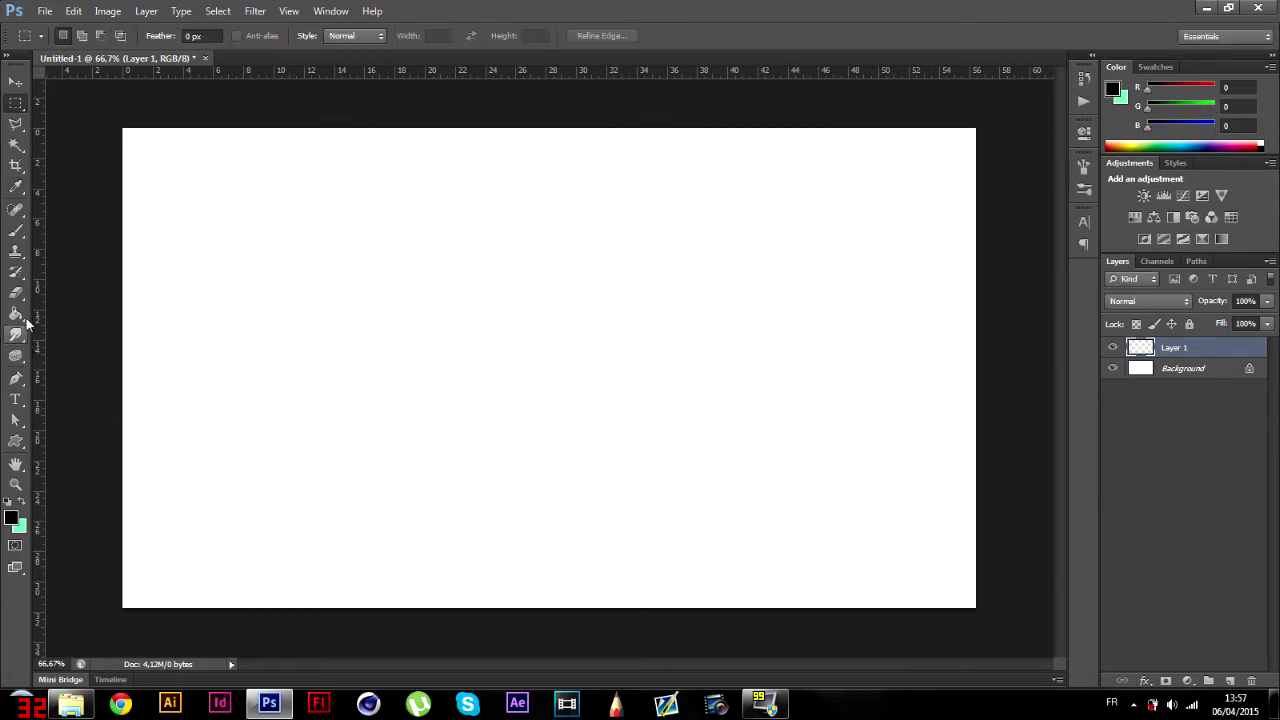
left_click_drag(15, 314, 80, 327)
left_click(360, 283)
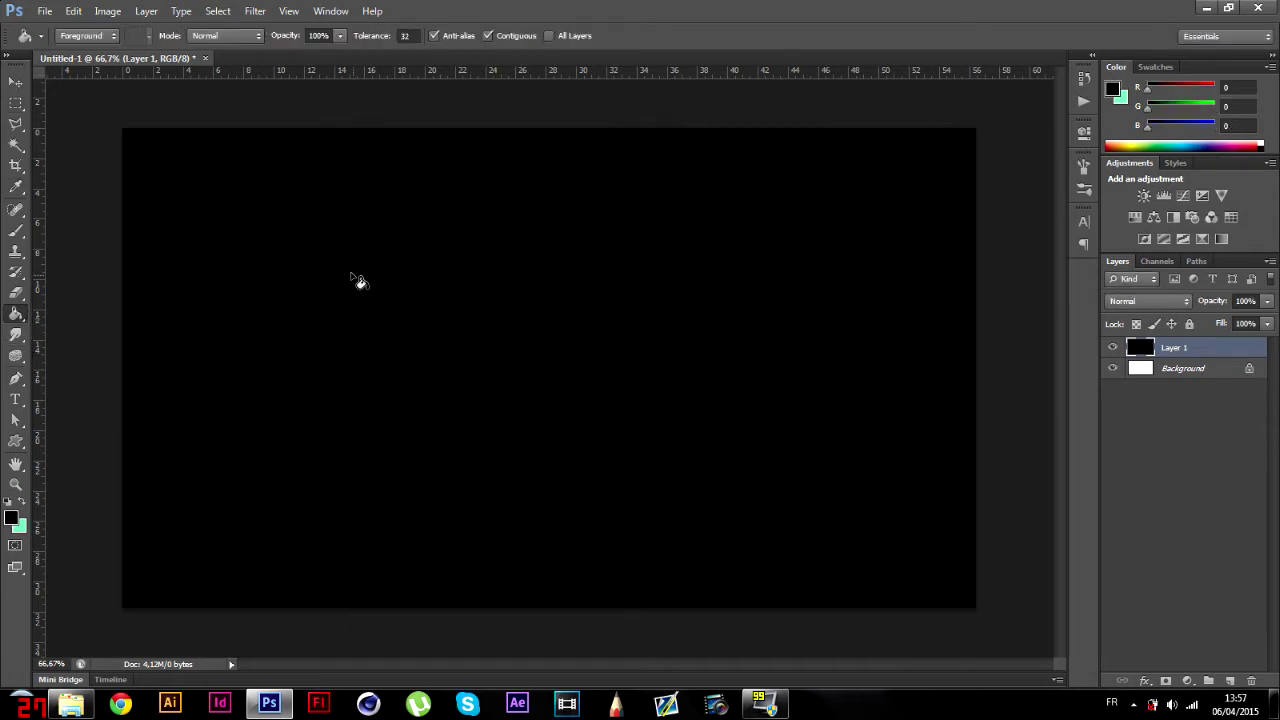
- Place the Neith card image tumblr_nlord1oQ8Z1u24qqvo7_r1_500.jpg from the ressources card god folder into the wallpaper document
left_click(10, 87)
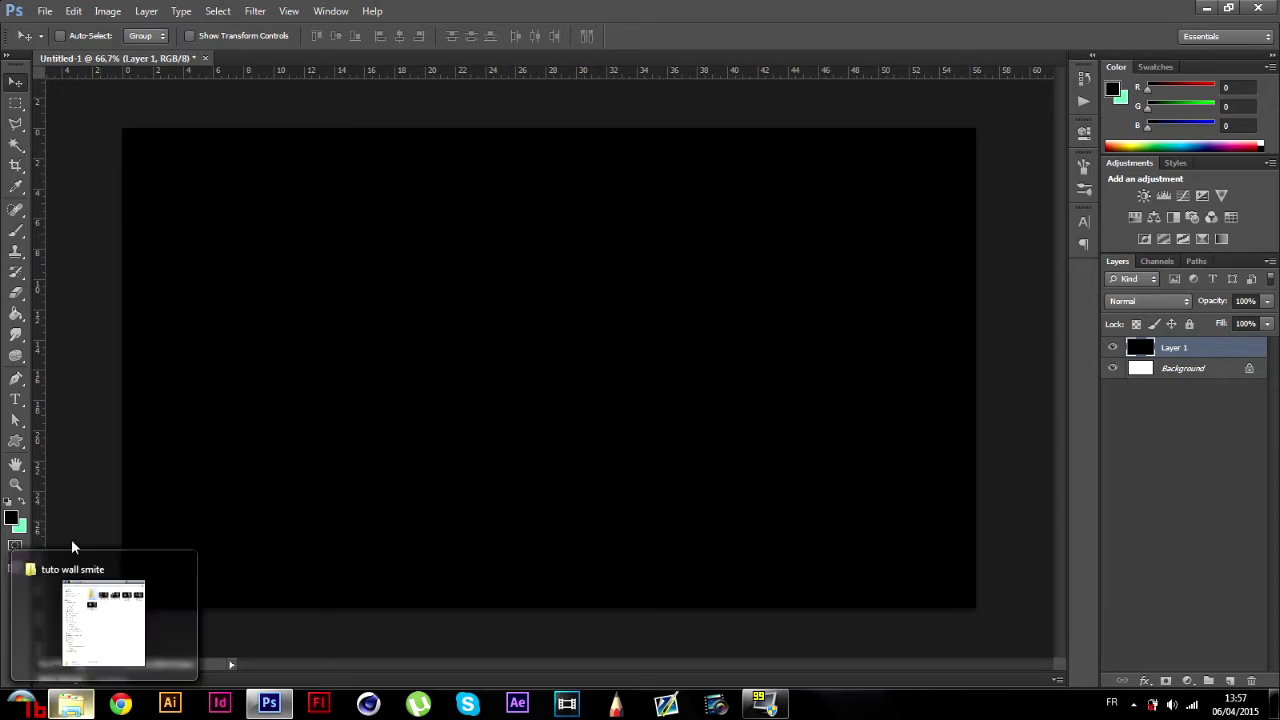
left_click(76, 708)
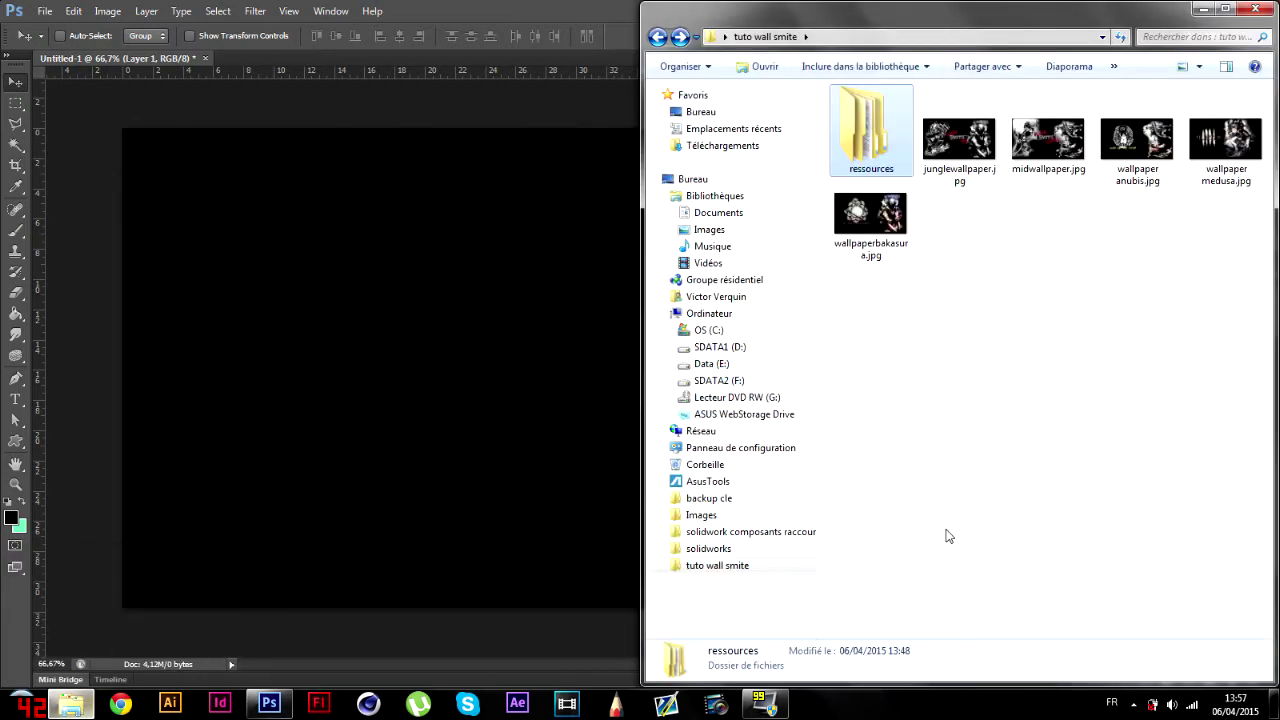
double_click(867, 152)
double_click(870, 114)
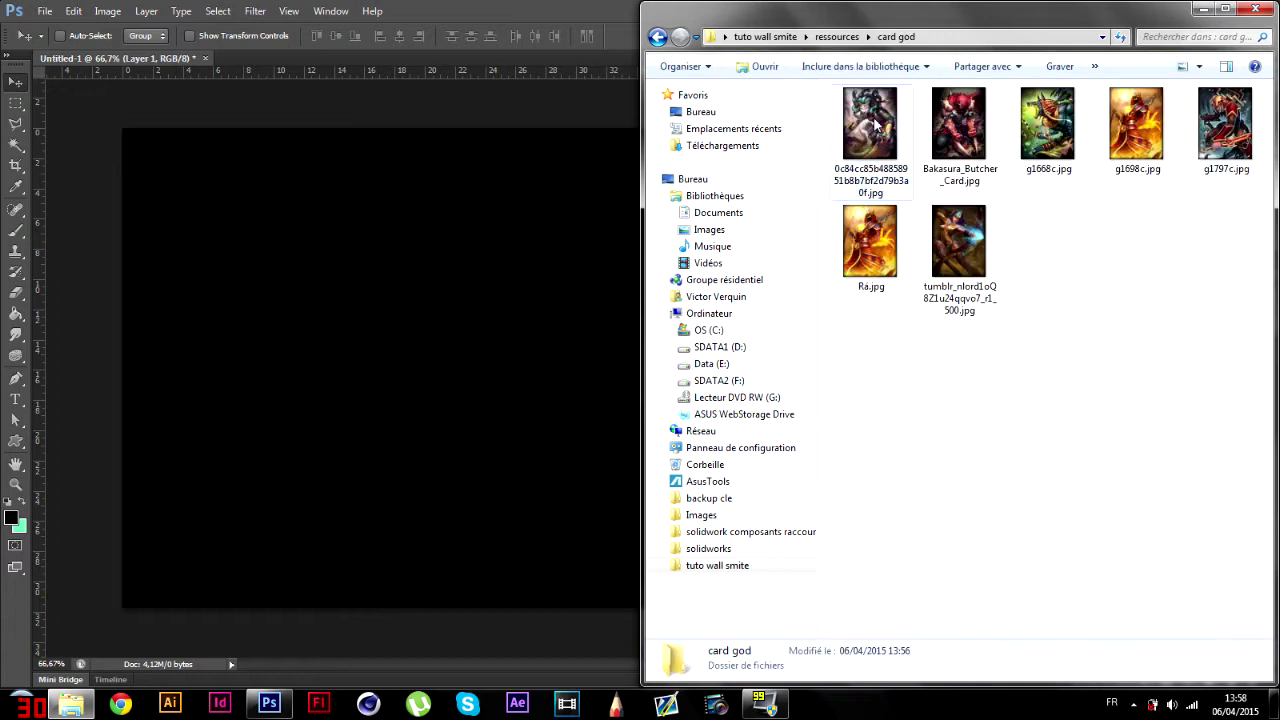
left_click(960, 290)
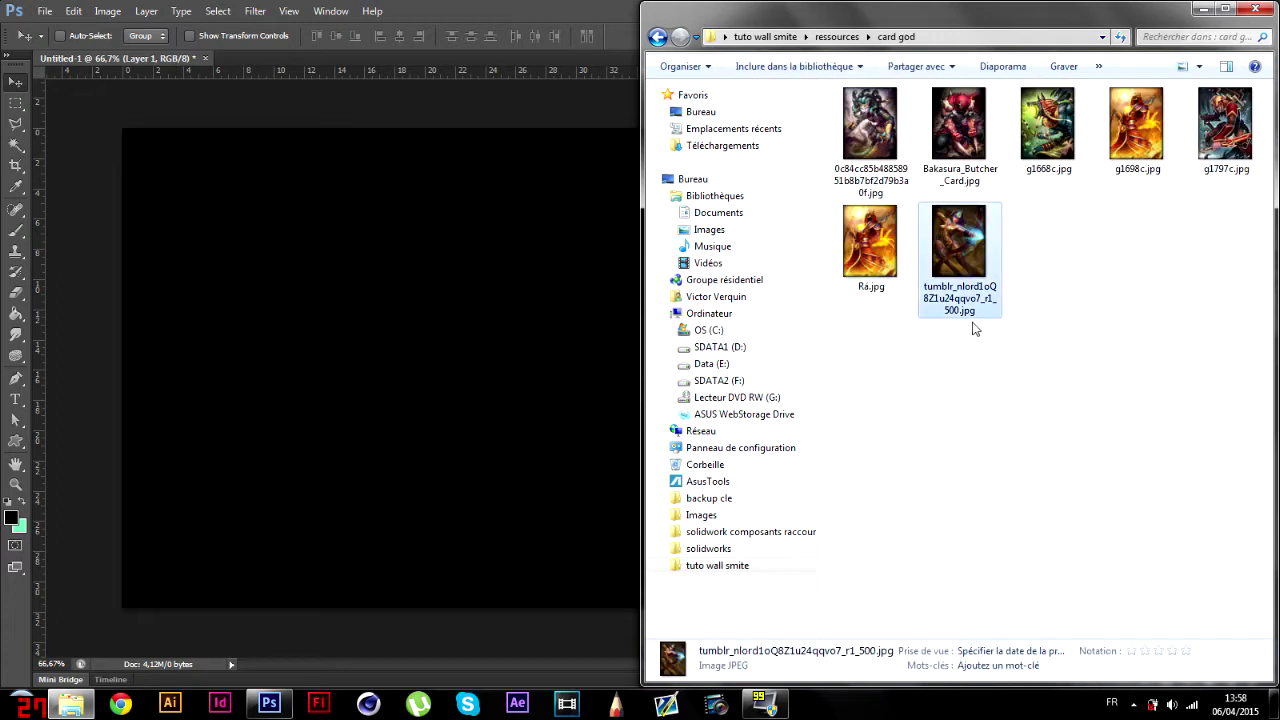
left_click(513, 351)
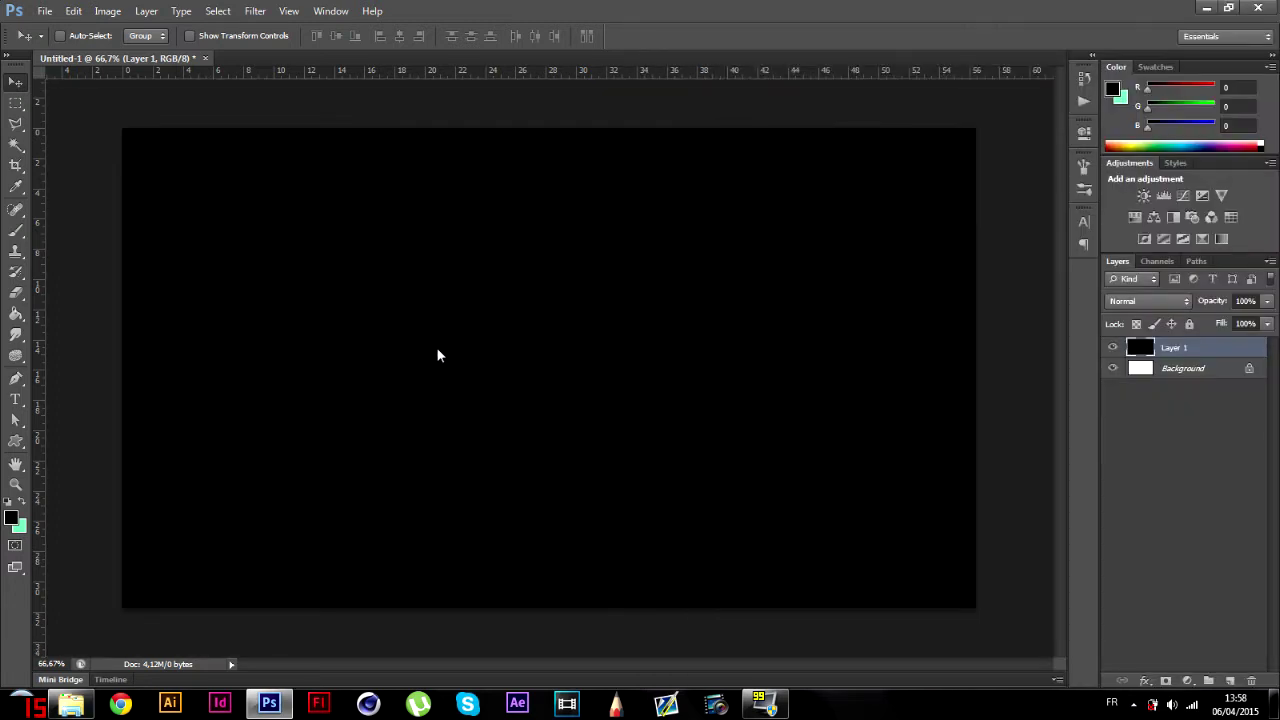
left_click_drag(437, 349, 437, 349)
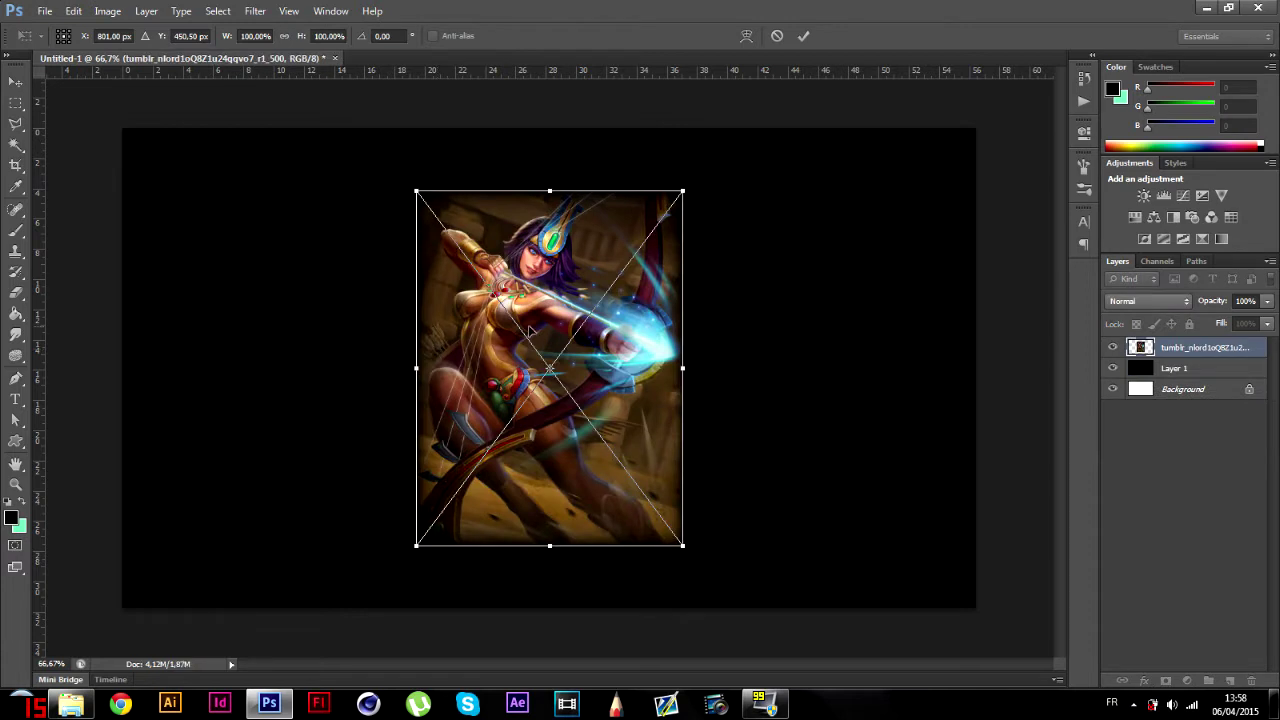
- Align the placed Neith image with the canvas's upper-left corner and scale it proportionally to about 136% to fill the canvas height
left_click_drag(529, 331, 268, 264)
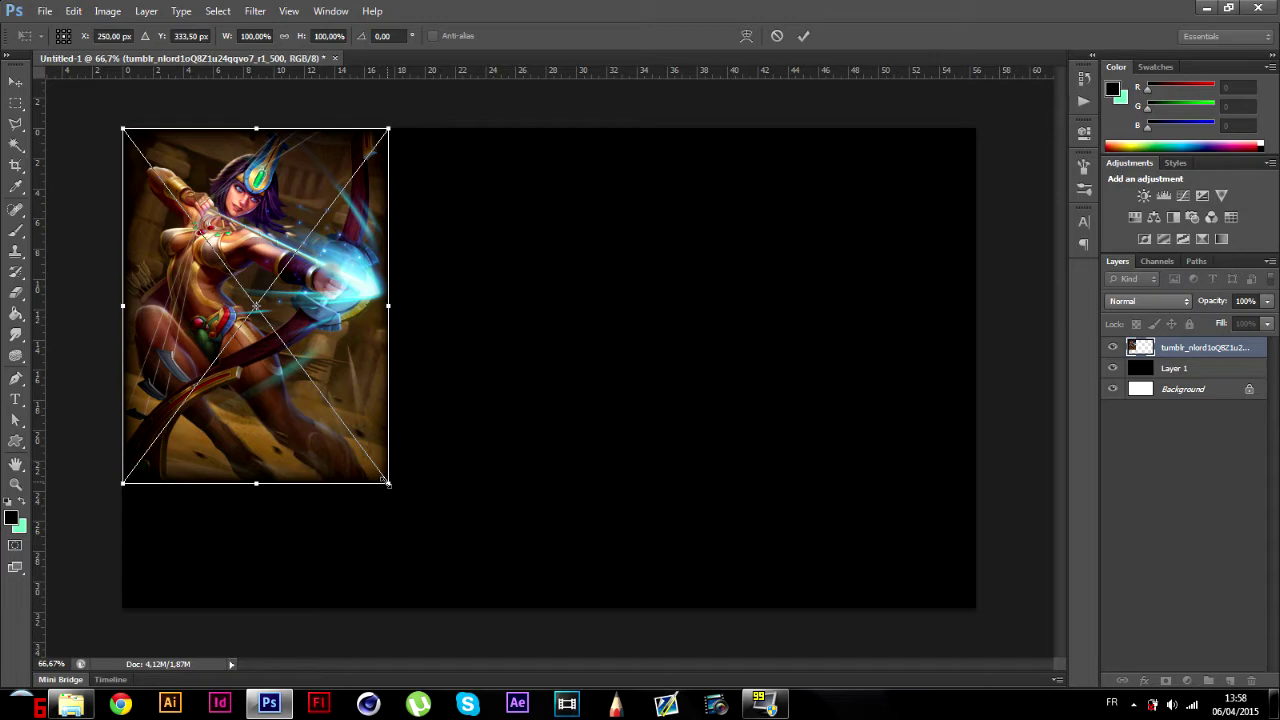
left_click_drag(392, 489, 484, 610)
left_click_drag(375, 522, 399, 533)
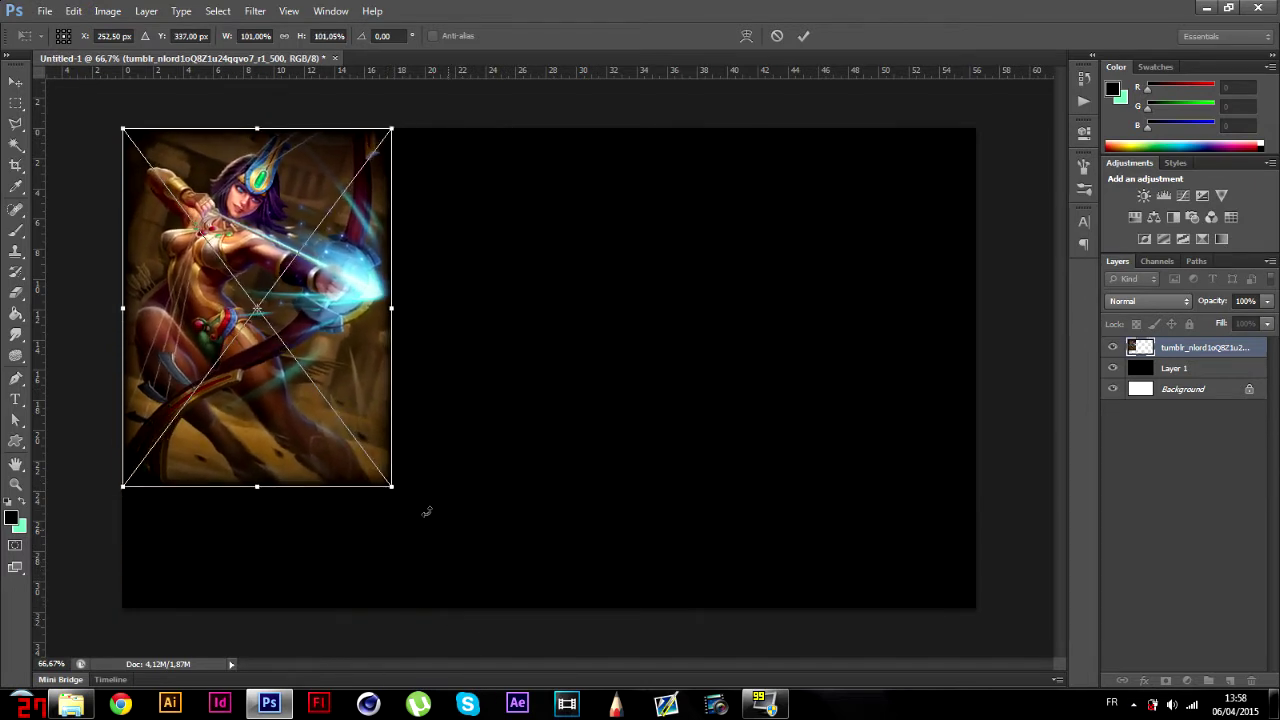
left_click_drag(399, 494, 472, 626)
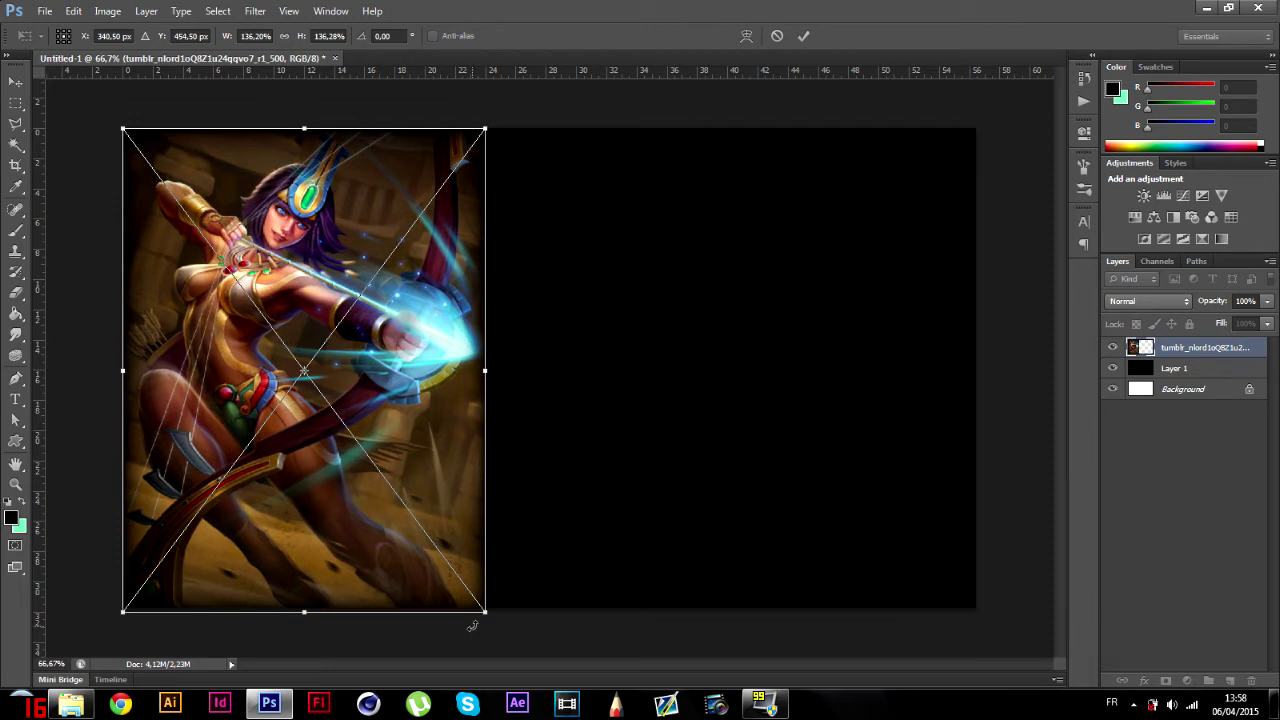
key("Return")
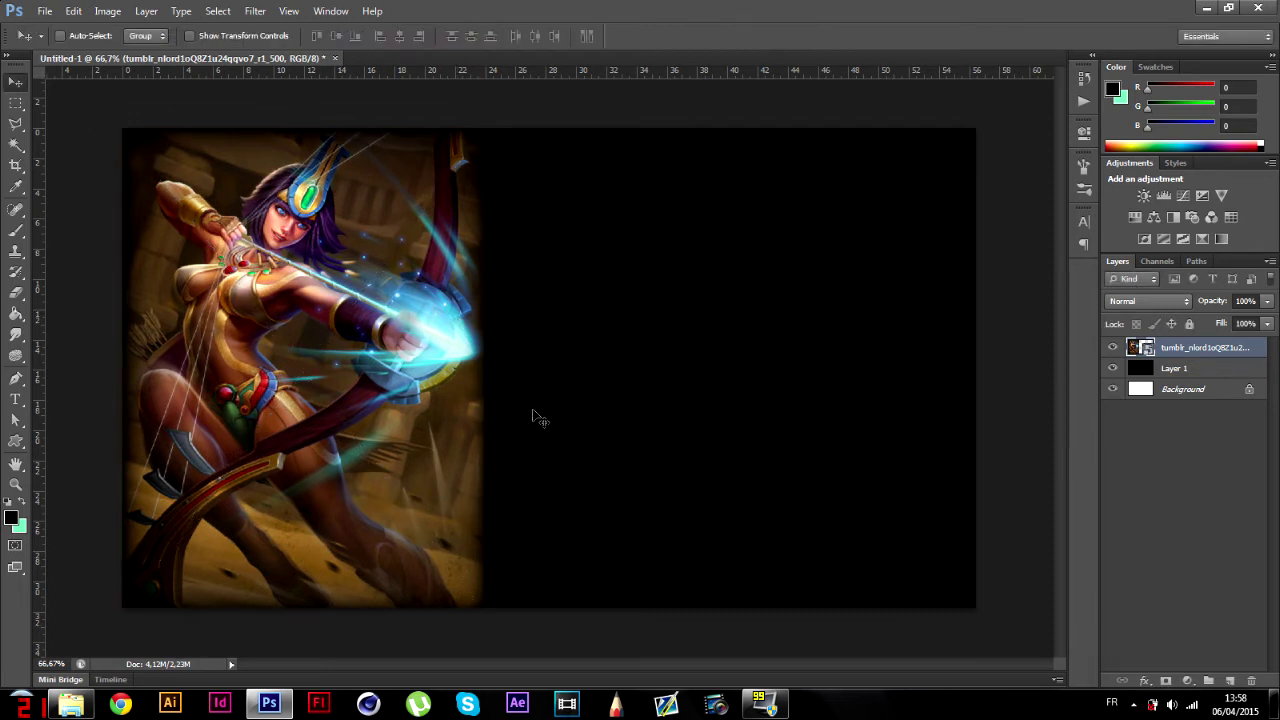
- Move the Neith image horizontally into the right half of the canvas, keeping a black strip beside the right edge
left_click_drag(322, 390, 722, 392)
right_click(741, 343)
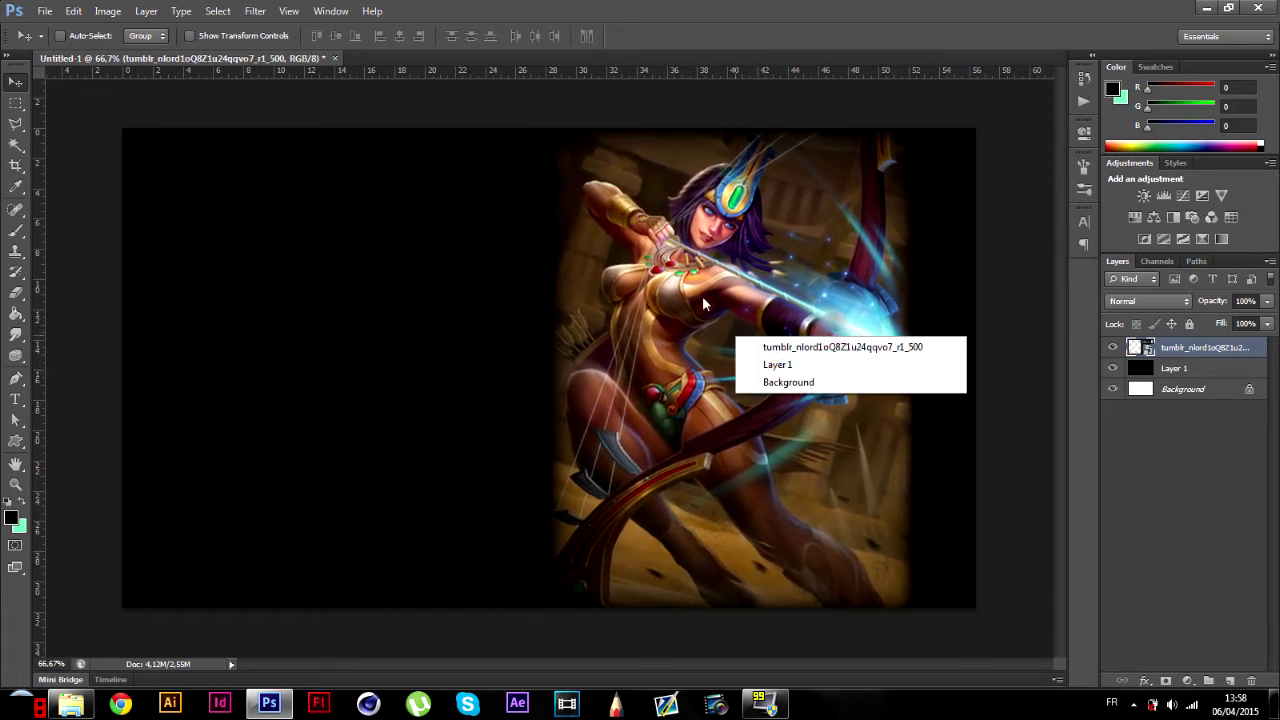
left_click(703, 296)
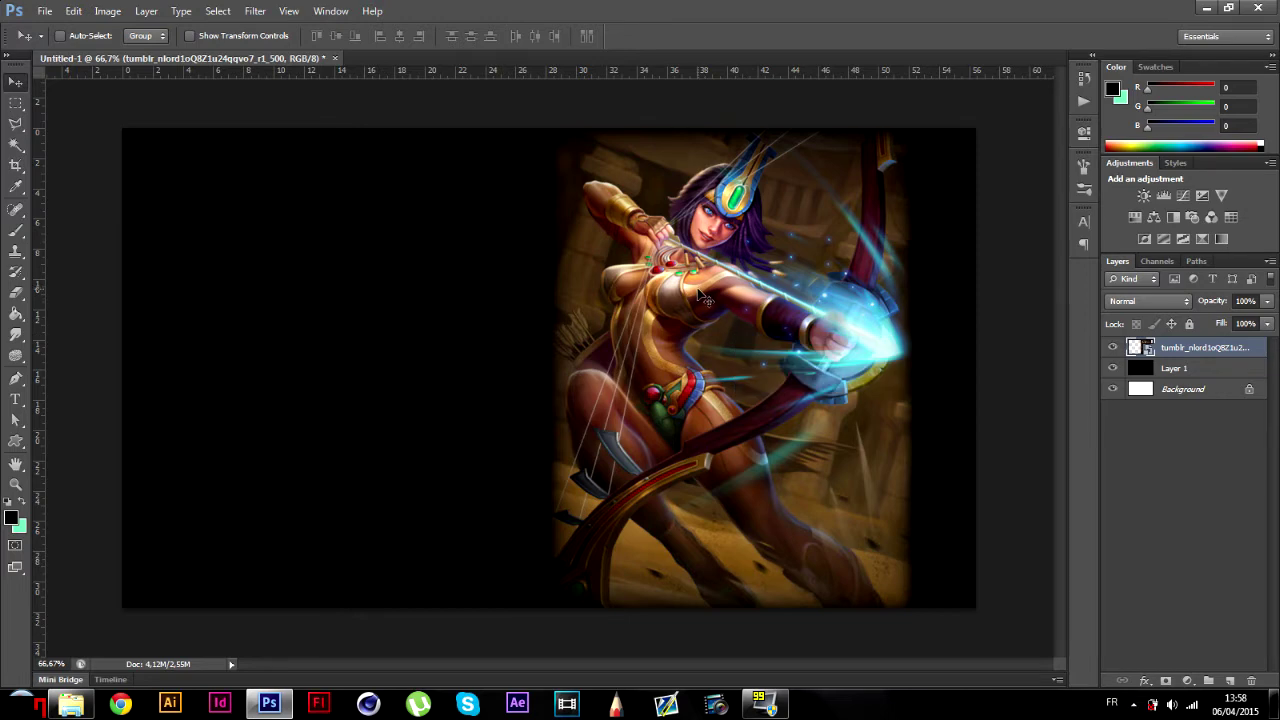
- Flip the Neith image horizontally with Free Transform, and flip it back to its original orientation
key("ctrl+t")
right_click(703, 296)
left_click(783, 513)
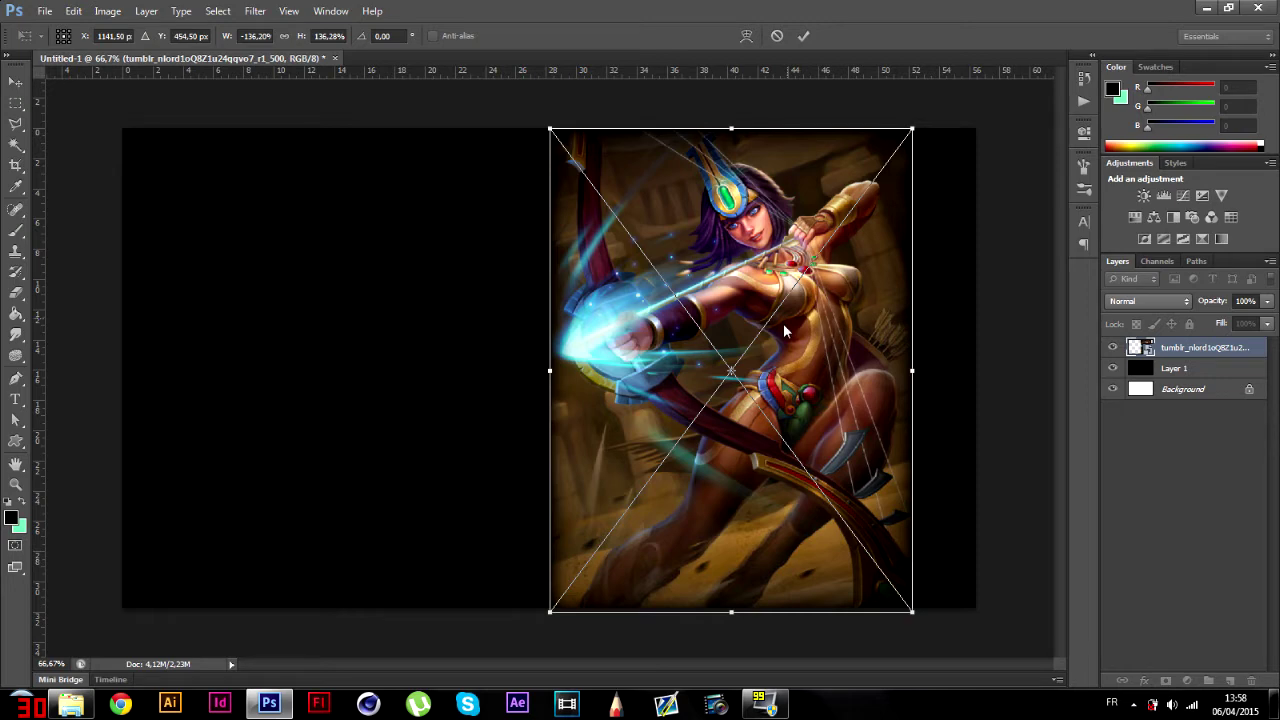
right_click(784, 331)
left_click(878, 549)
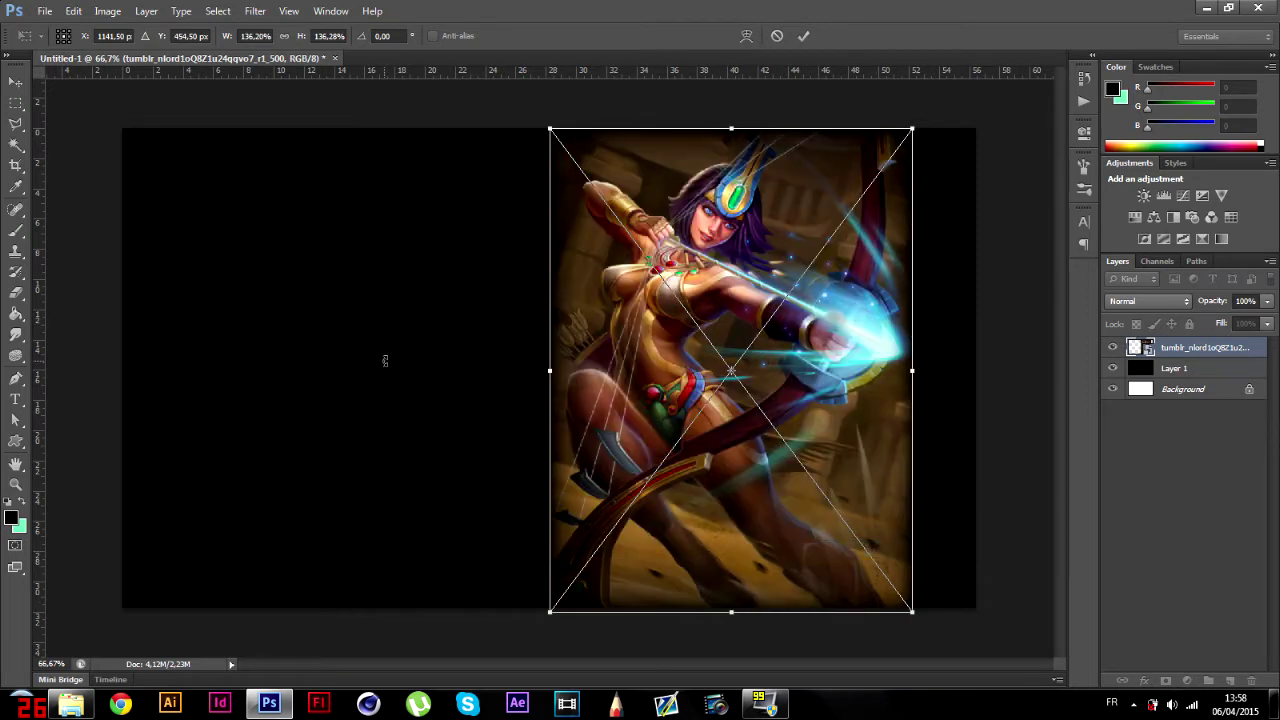
key("Return")
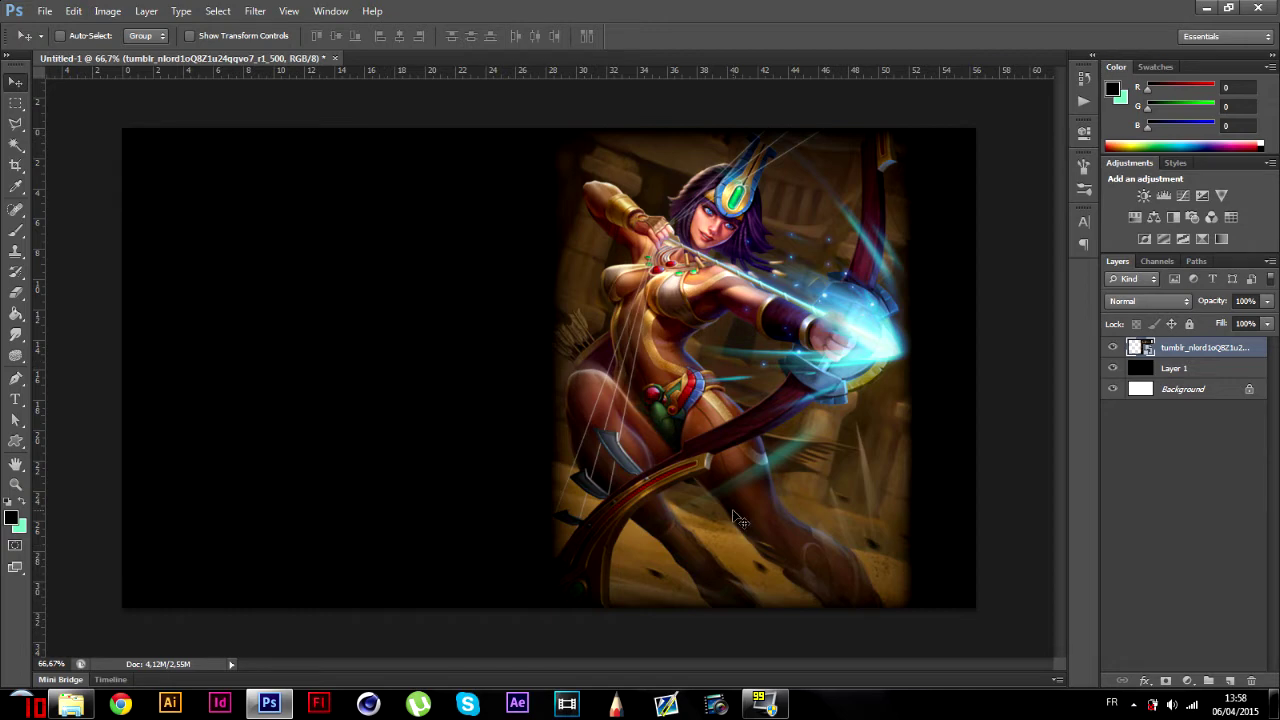
key("ctrl+t")
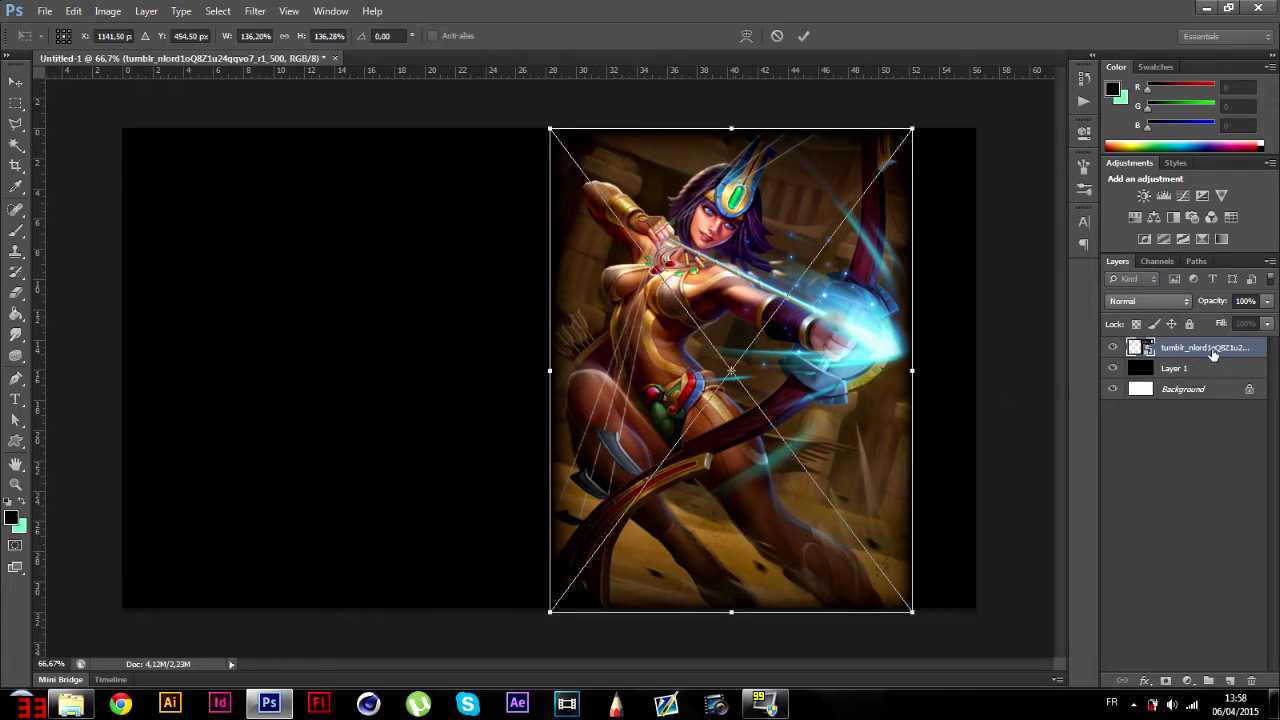
right_click(769, 309)
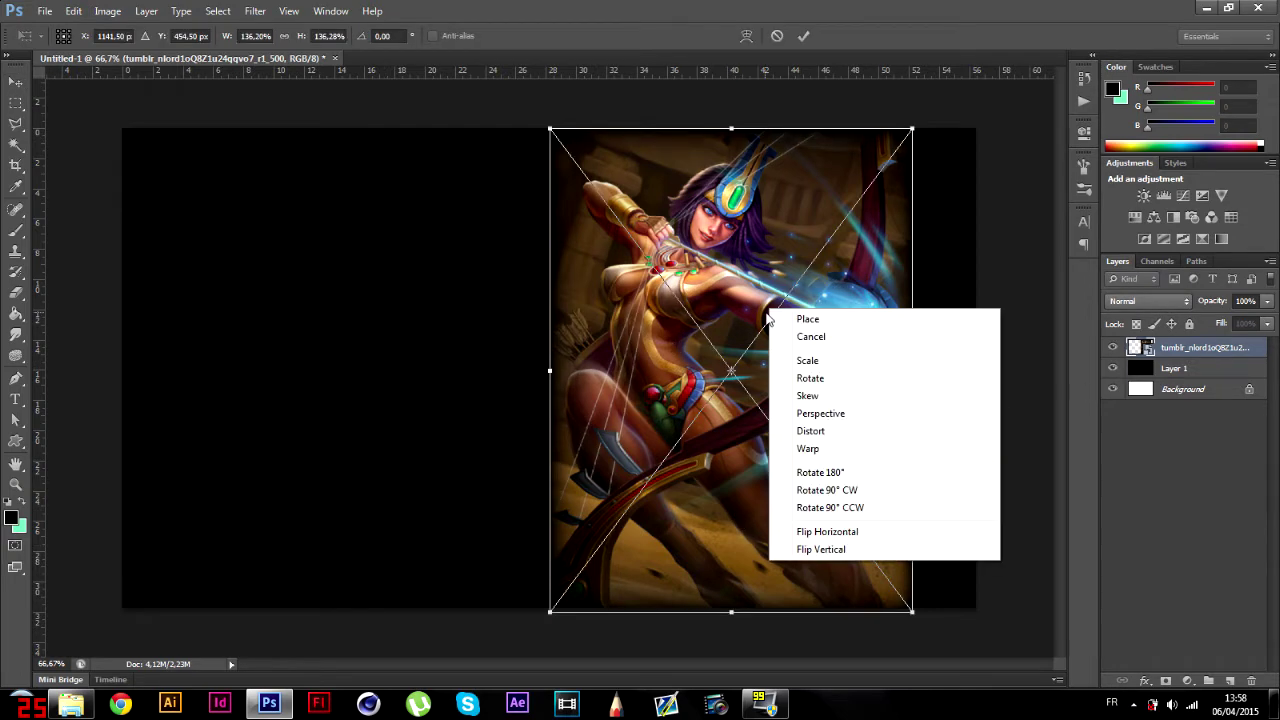
left_click(258, 286)
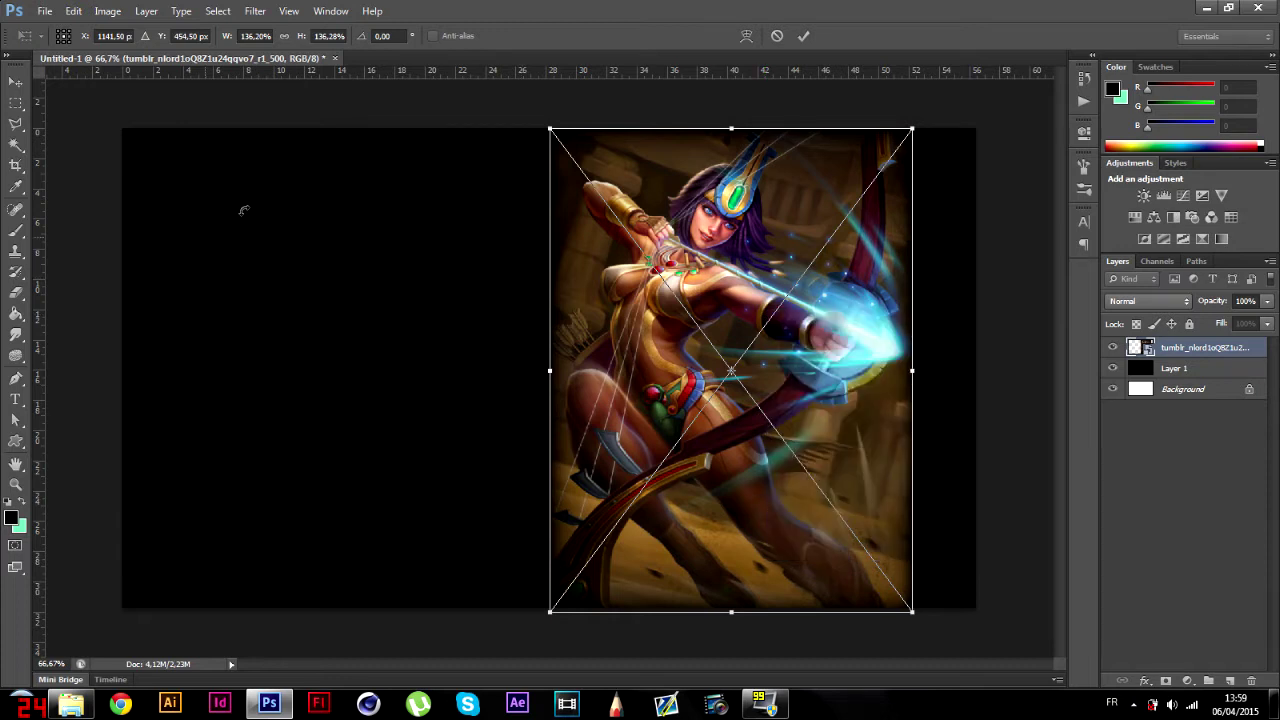
key("Return")
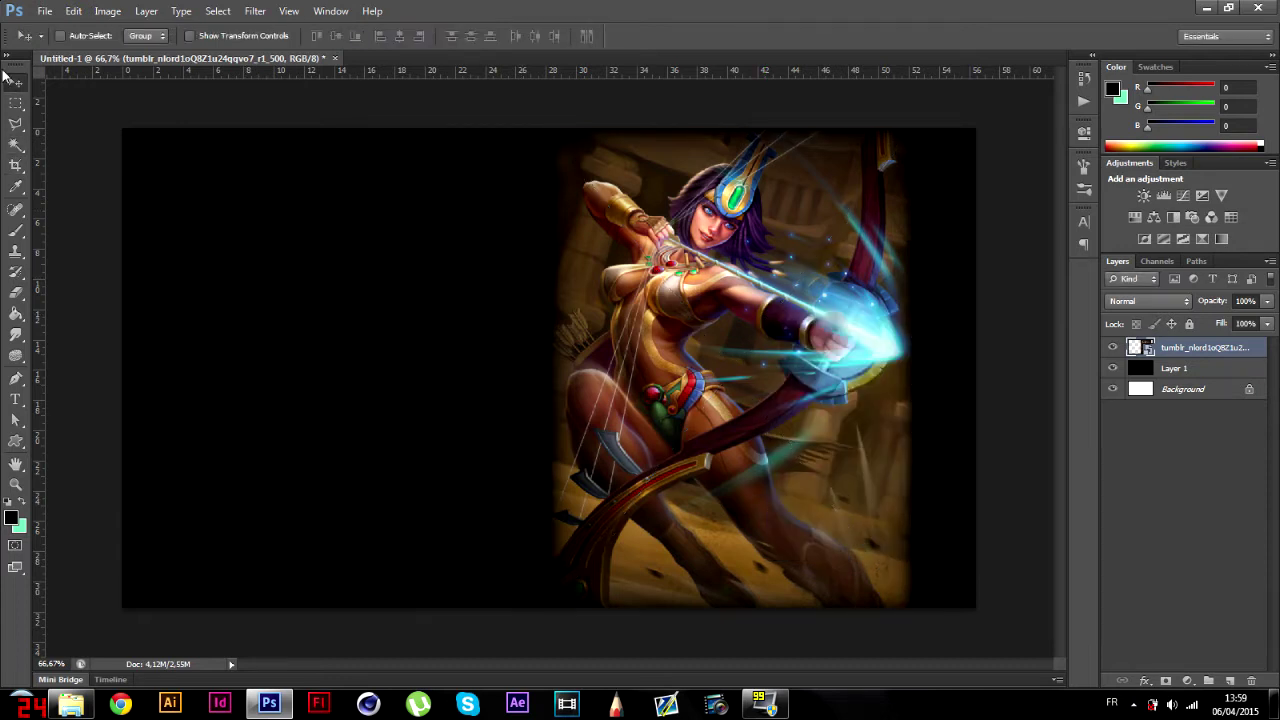
- Nudge the Neith image slightly to the right on the canvas
left_click_drag(796, 424, 799, 425)
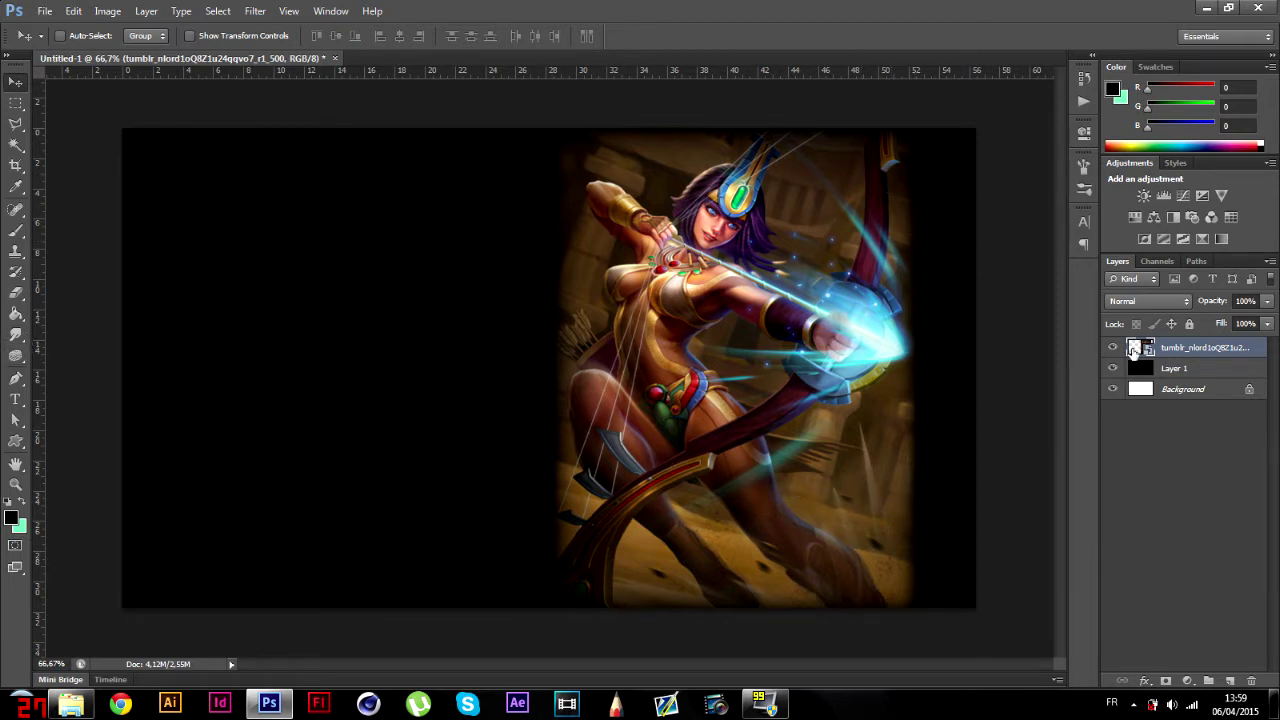
- Rasterize the Neith image layer so its pixels can be edited directly
left_click(15, 296)
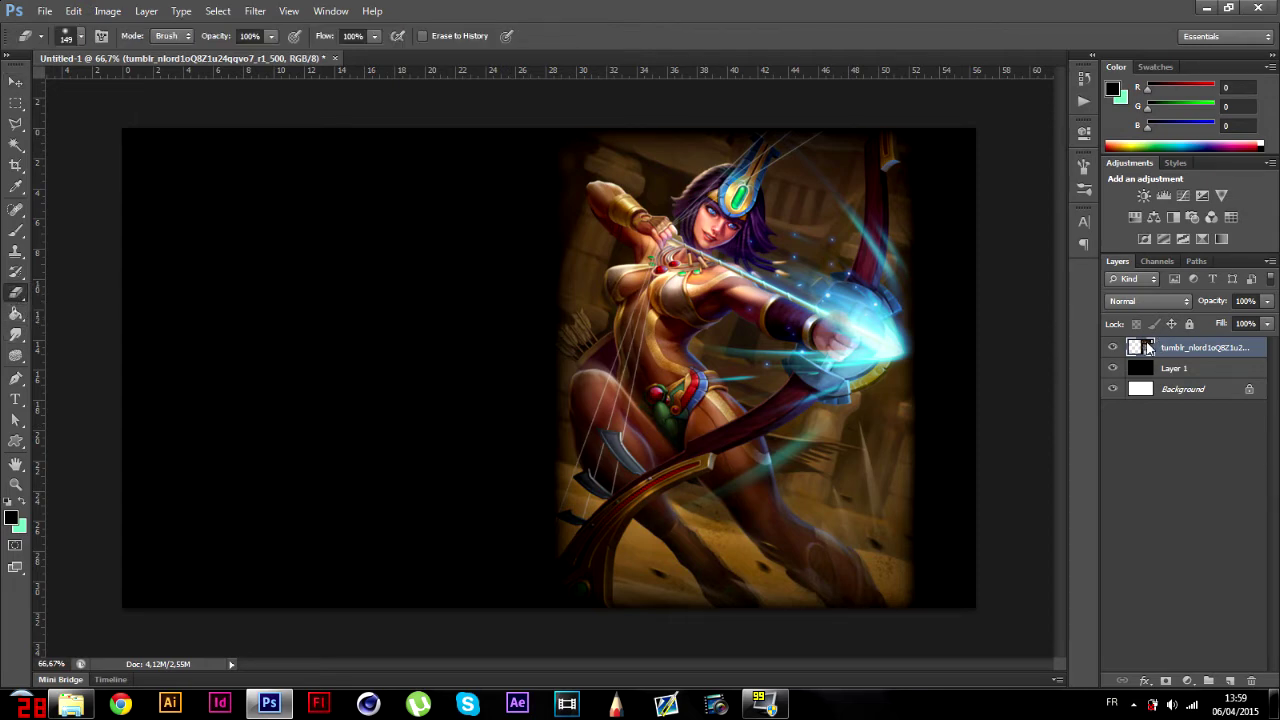
right_click(1147, 348)
left_click(1210, 432)
right_click(1195, 349)
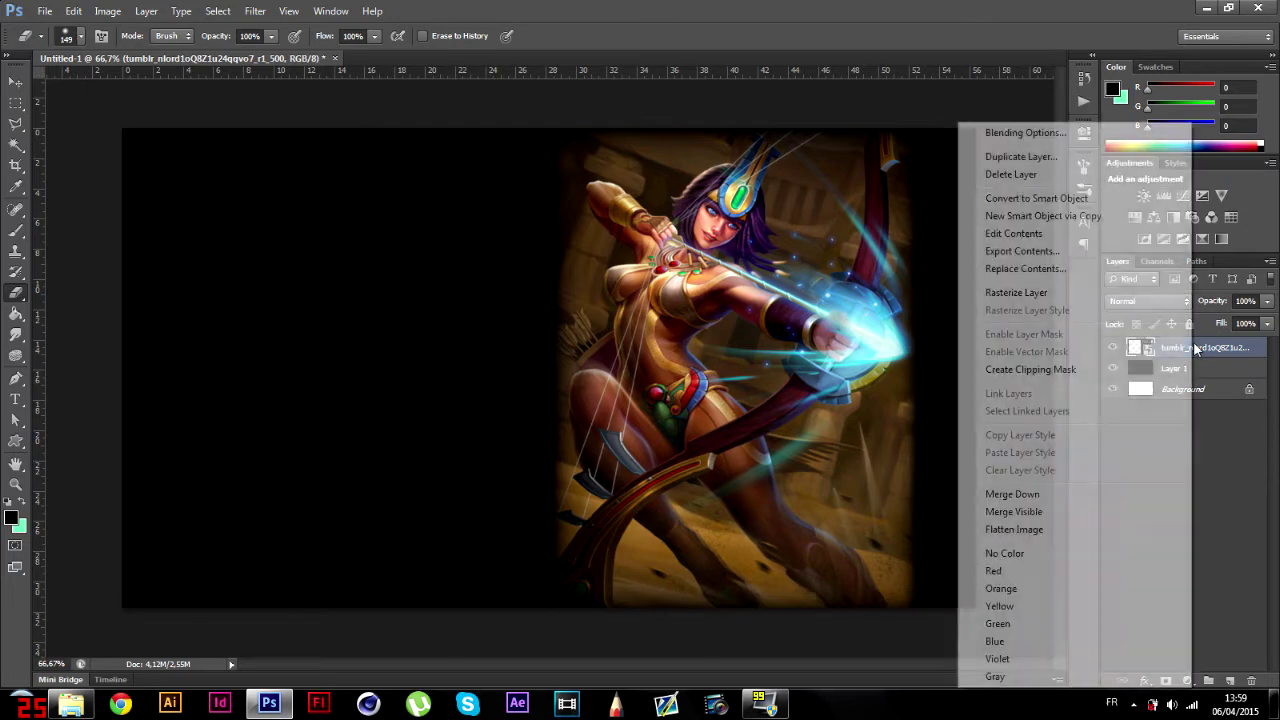
left_click(1063, 294)
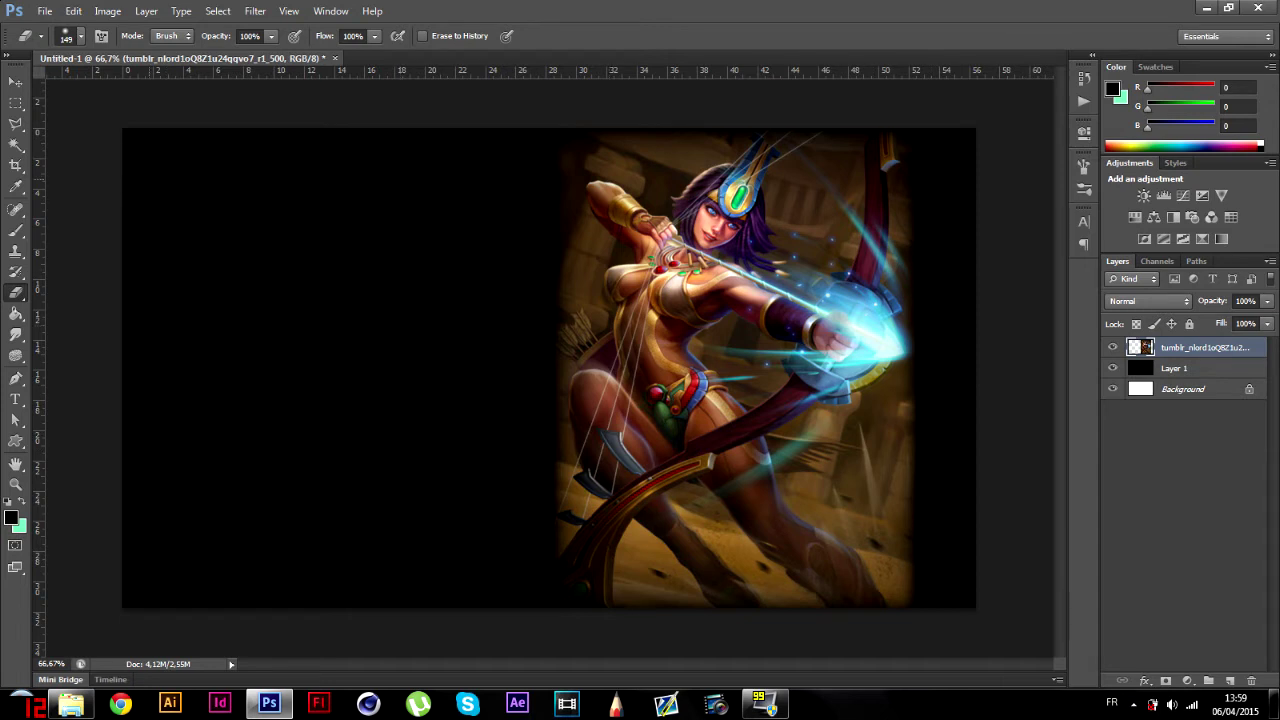
- Select the black strip between the Neith artwork and the canvas's right edge, fill it with Content-Aware, and deselect
left_click(15, 103)
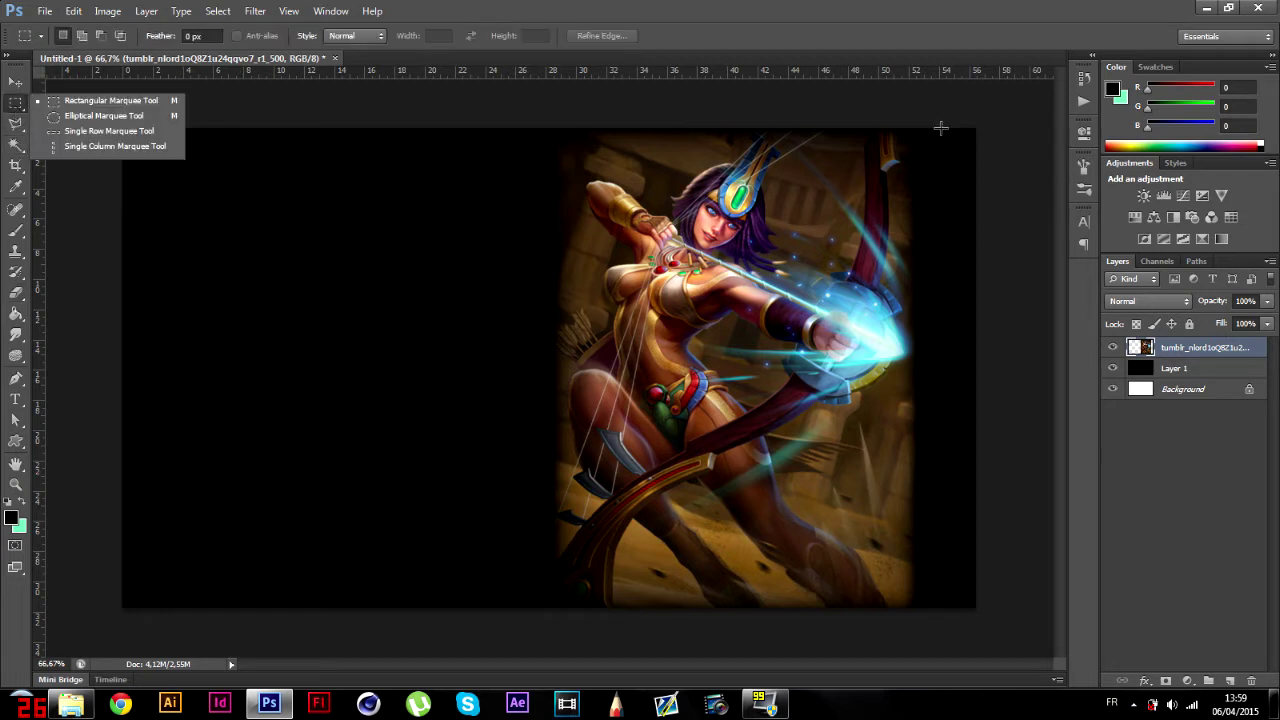
left_click(1148, 351)
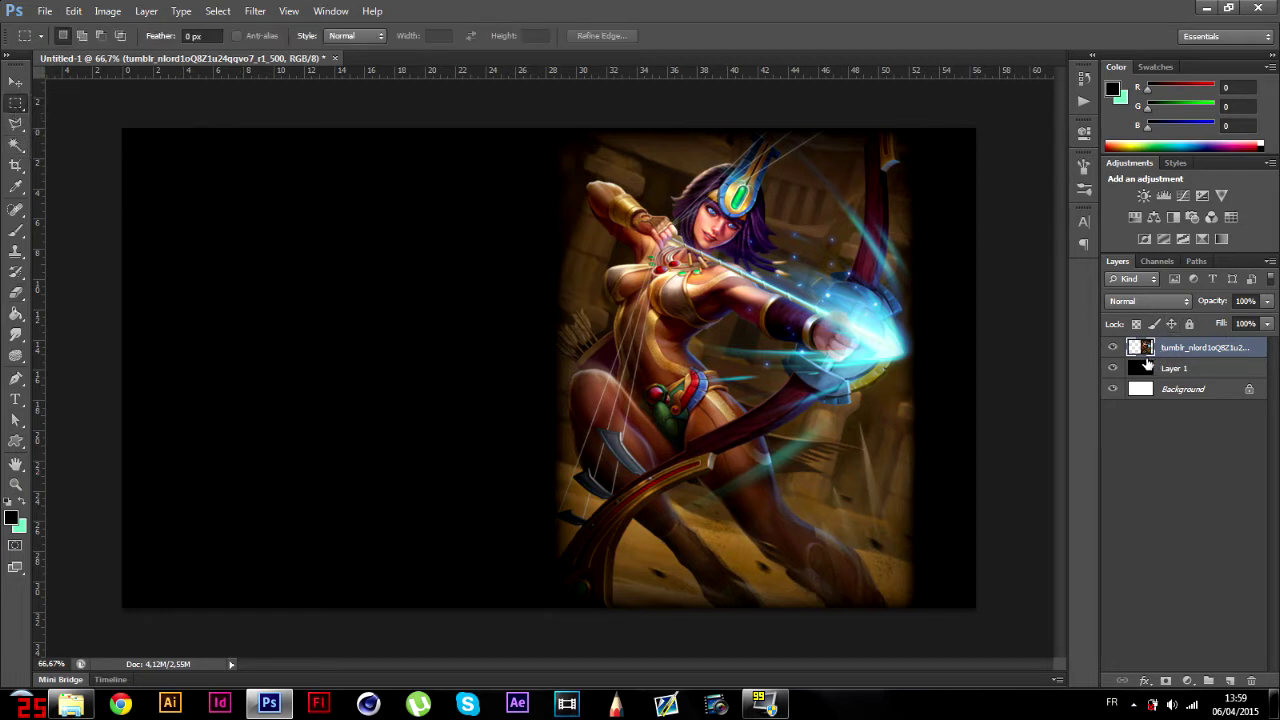
left_click_drag(912, 128, 1070, 630)
right_click(932, 402)
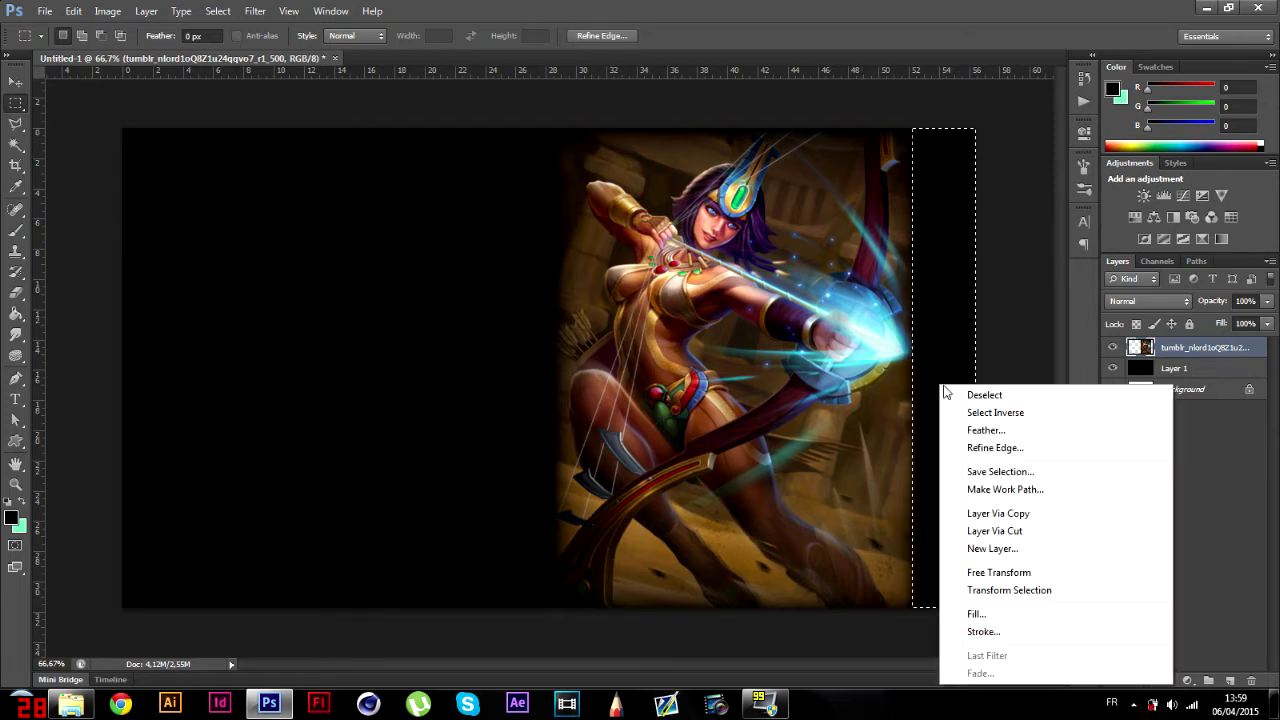
left_click(975, 614)
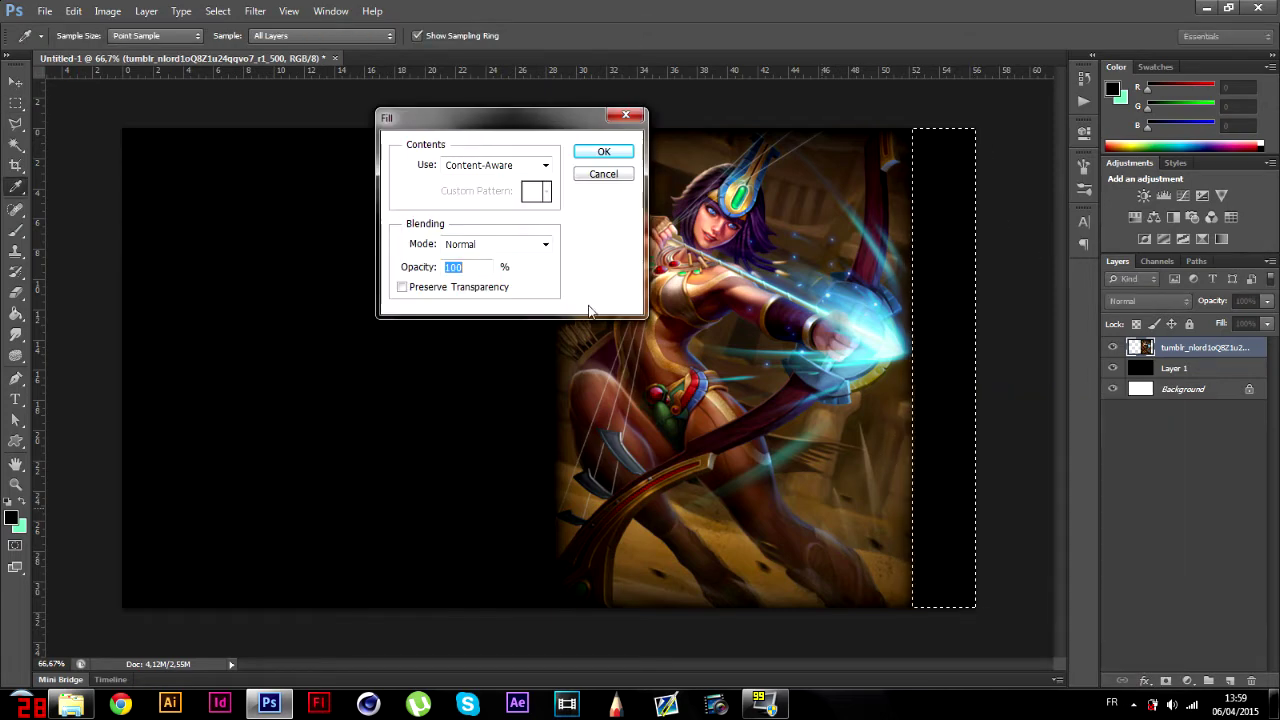
left_click(602, 152)
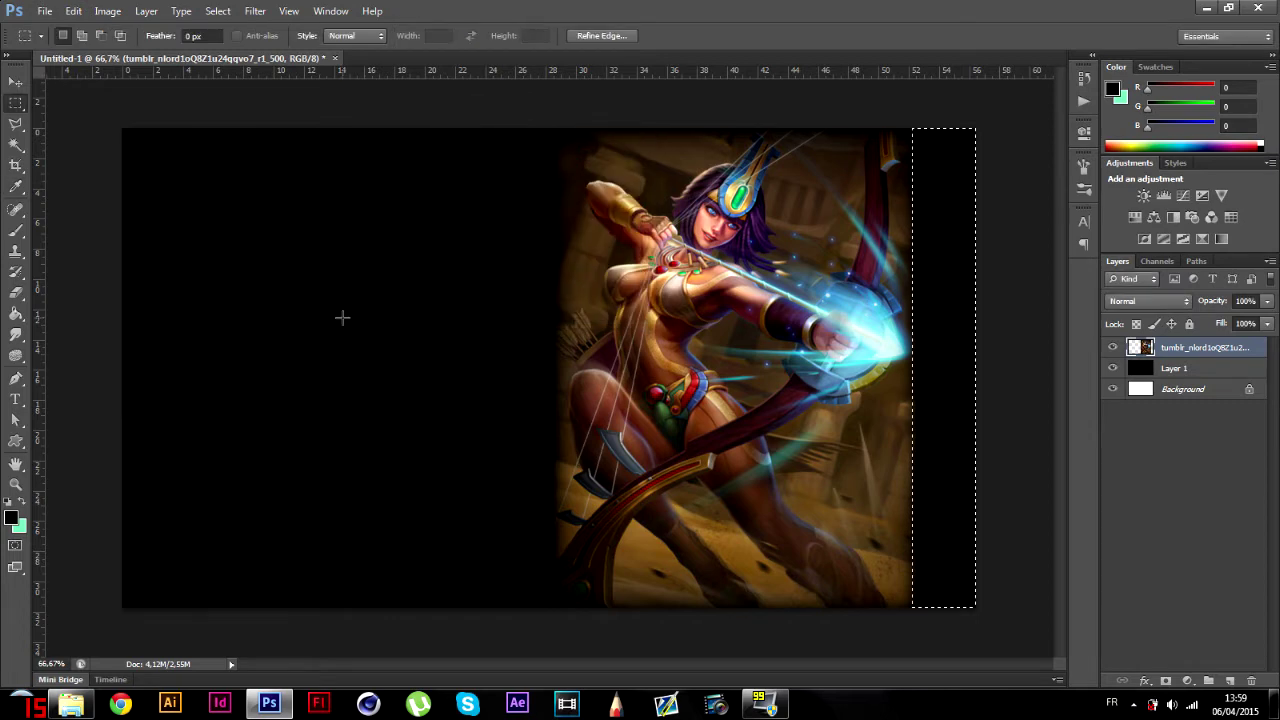
left_click(786, 323)
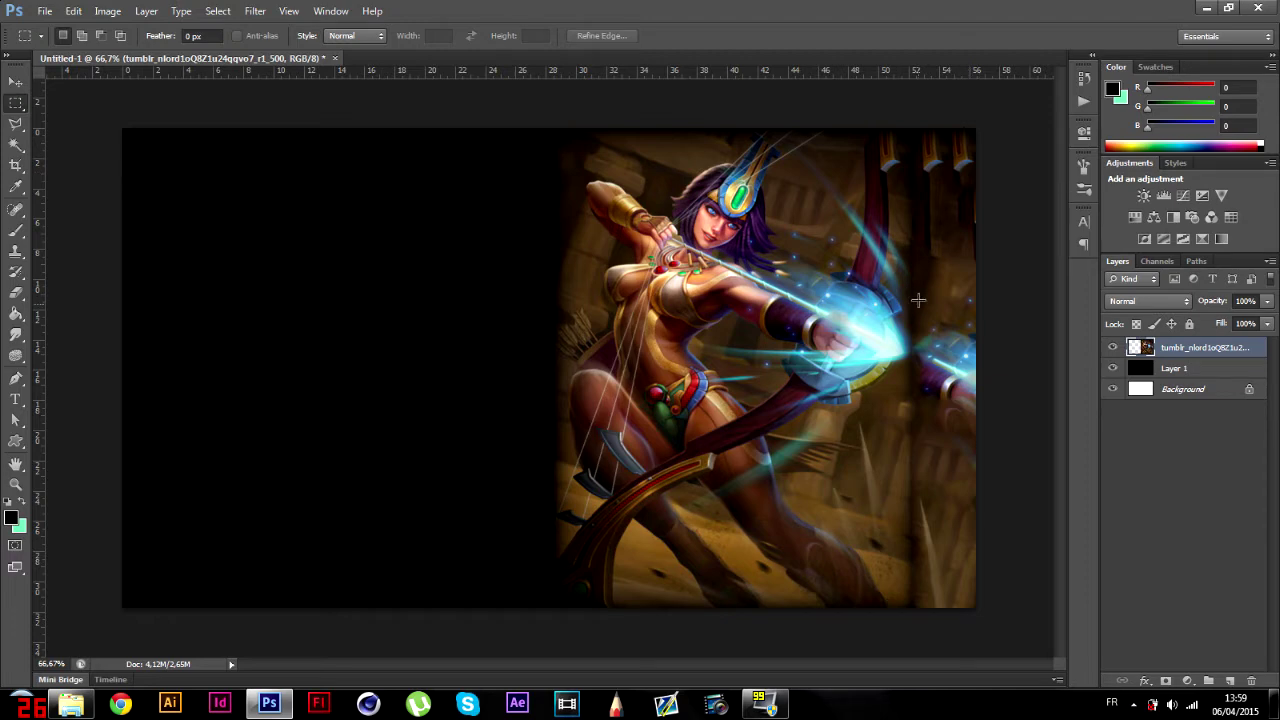
- Remove the duplicated hand and blue glow beside the canvas's right edge with a rectangular Content-Aware fill
left_click_drag(918, 299, 1043, 462)
right_click(954, 372)
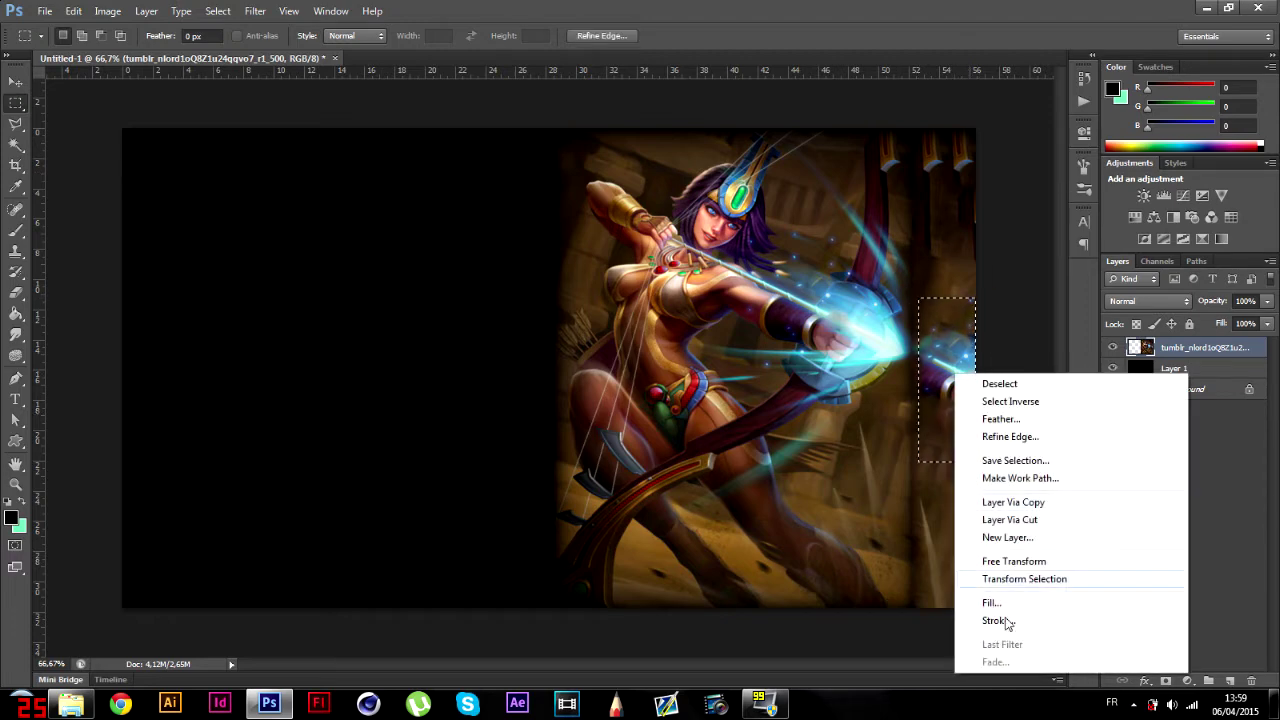
left_click(990, 602)
left_click(598, 152)
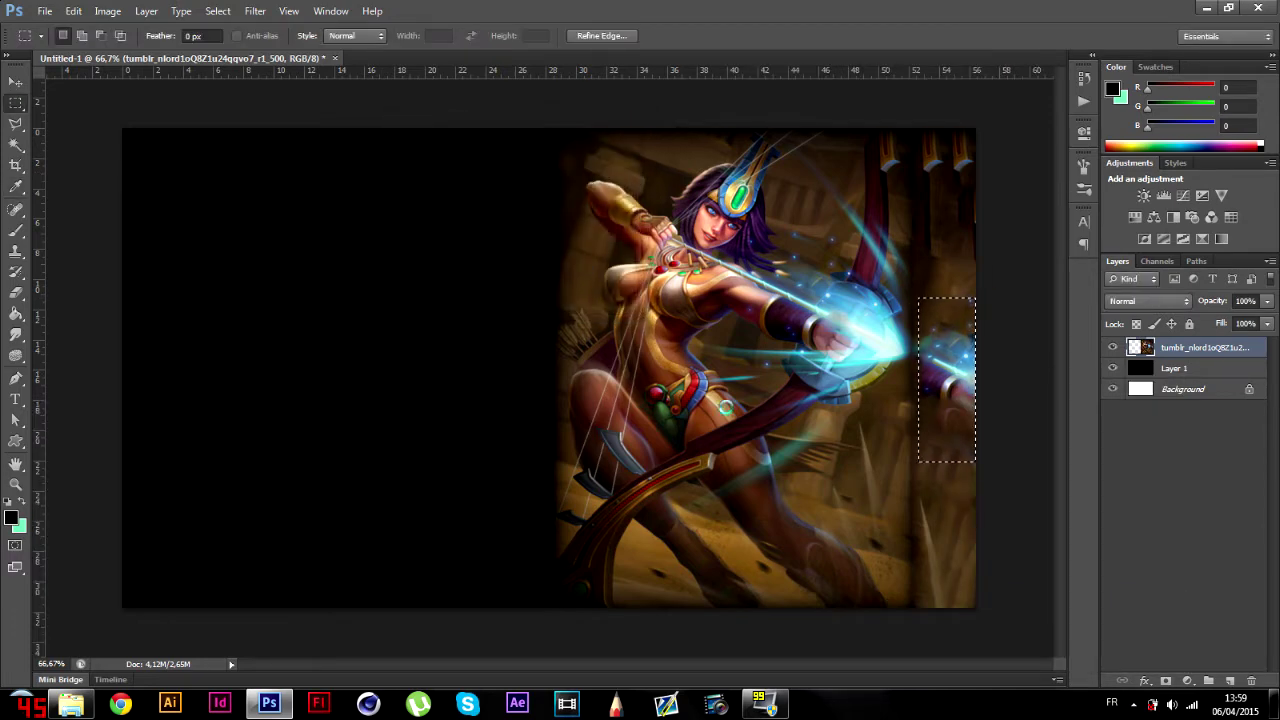
key("ctrl+d")
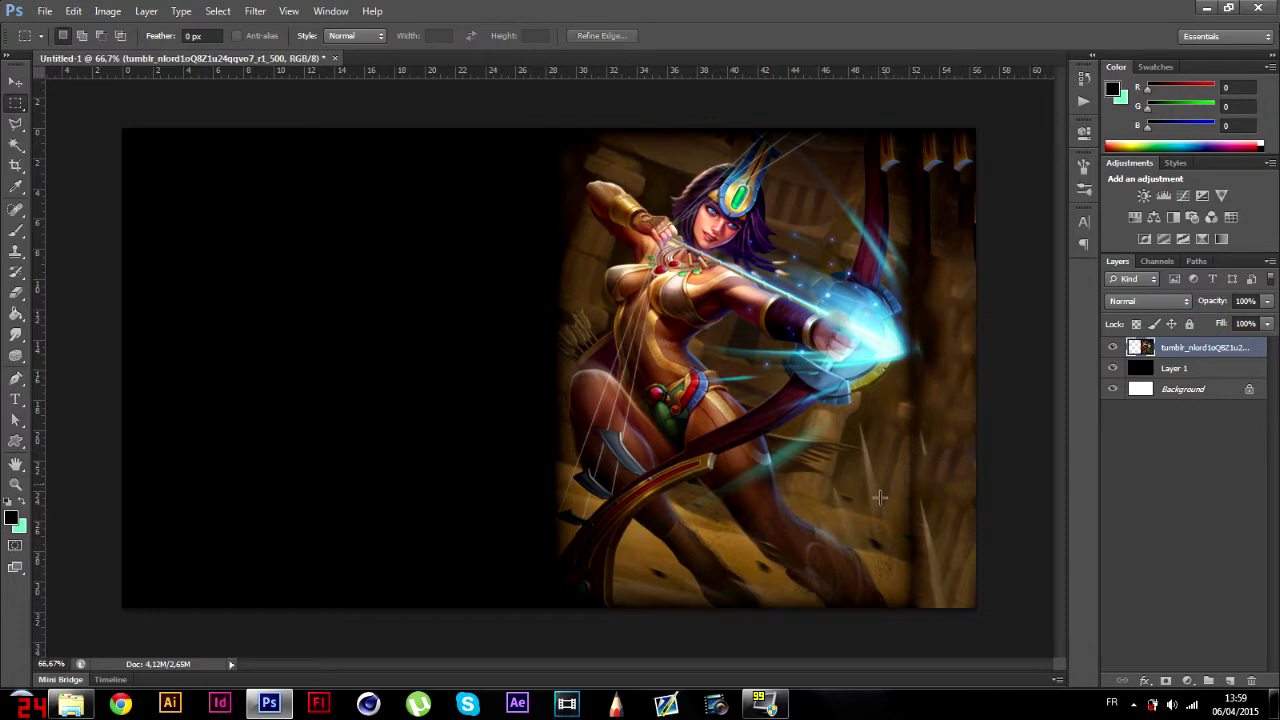
- Blend the lower part of the vertical seam, from below the arrow glow to the canvas's bottom, with a Content-Aware fill
left_click_drag(903, 393, 930, 612)
right_click(921, 560)
left_click(966, 490)
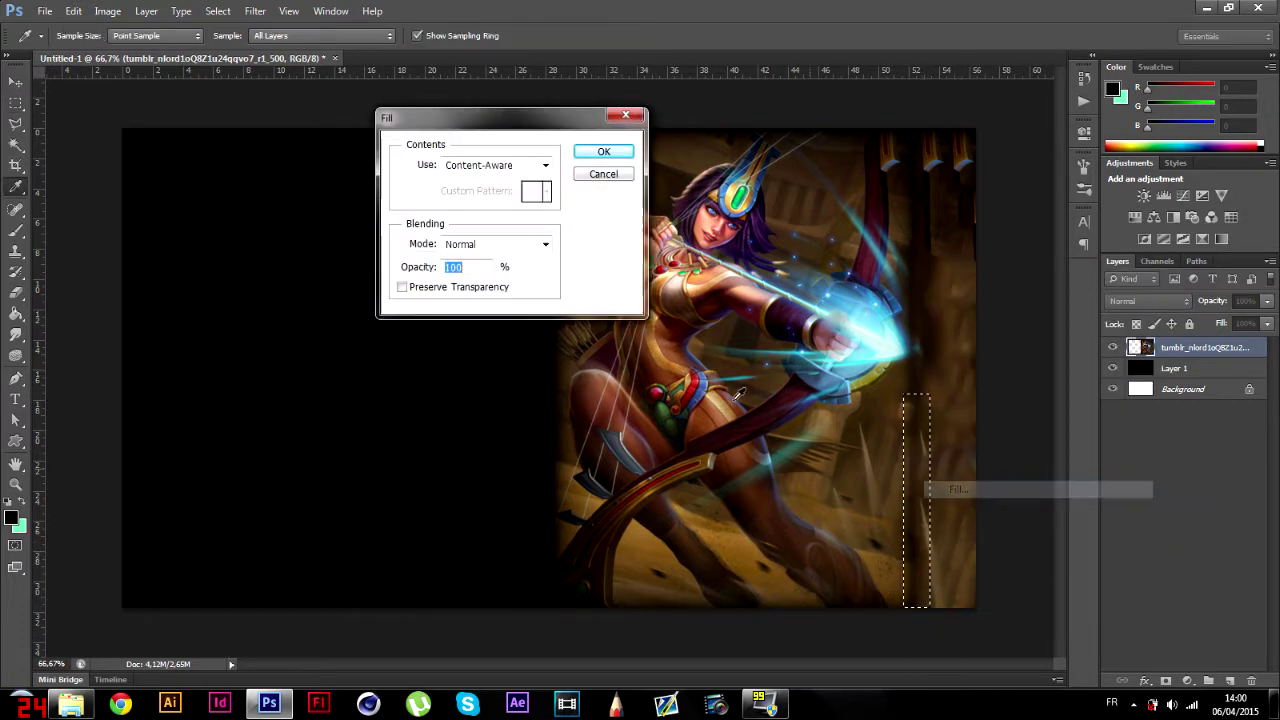
left_click(601, 152)
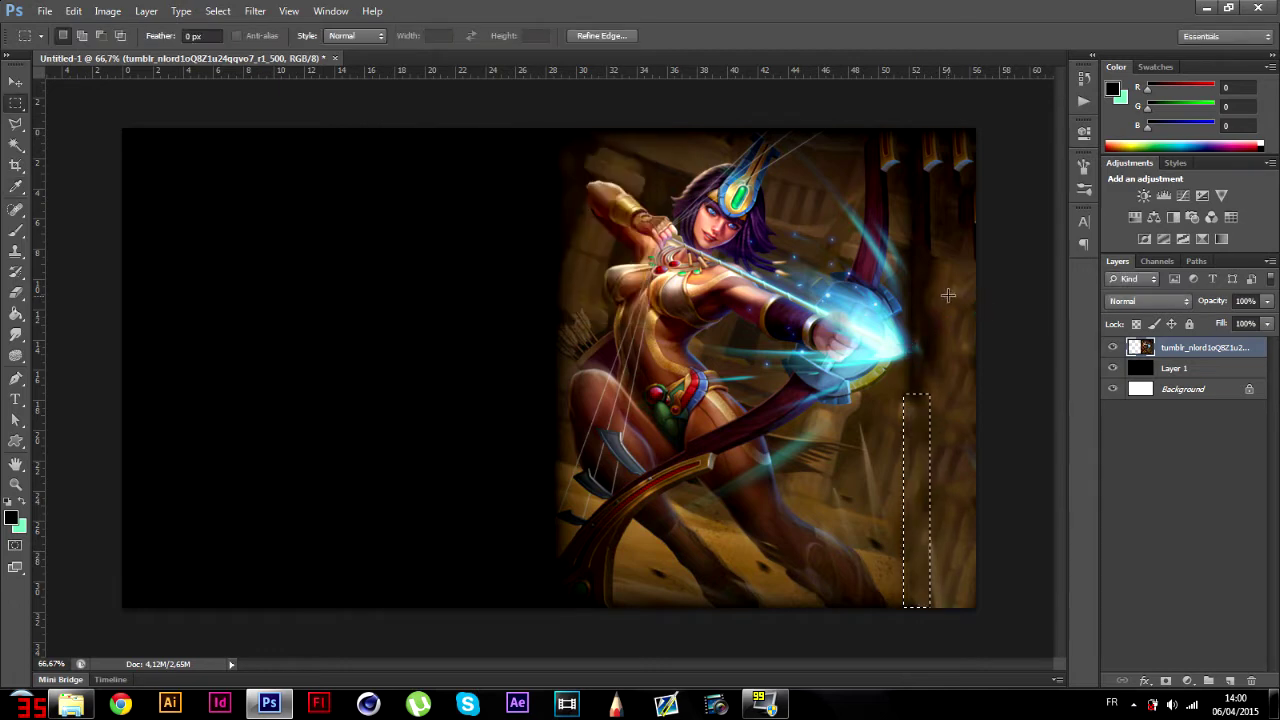
key("ctrl+d")
- Apply a Content-Aware fill to the tall area with duplicated bow tips in the canvas's upper-right corner, and deselect
left_click_drag(913, 110, 1012, 285)
right_click(960, 192)
left_click(994, 419)
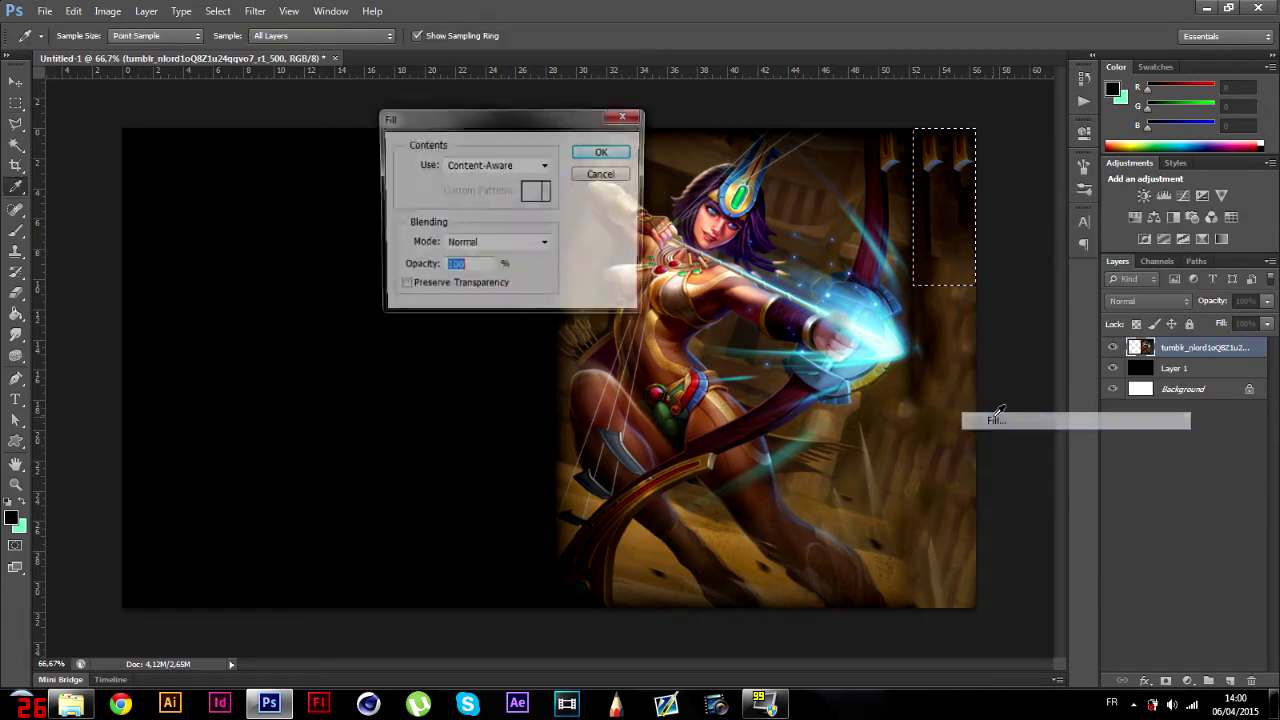
left_click(601, 152)
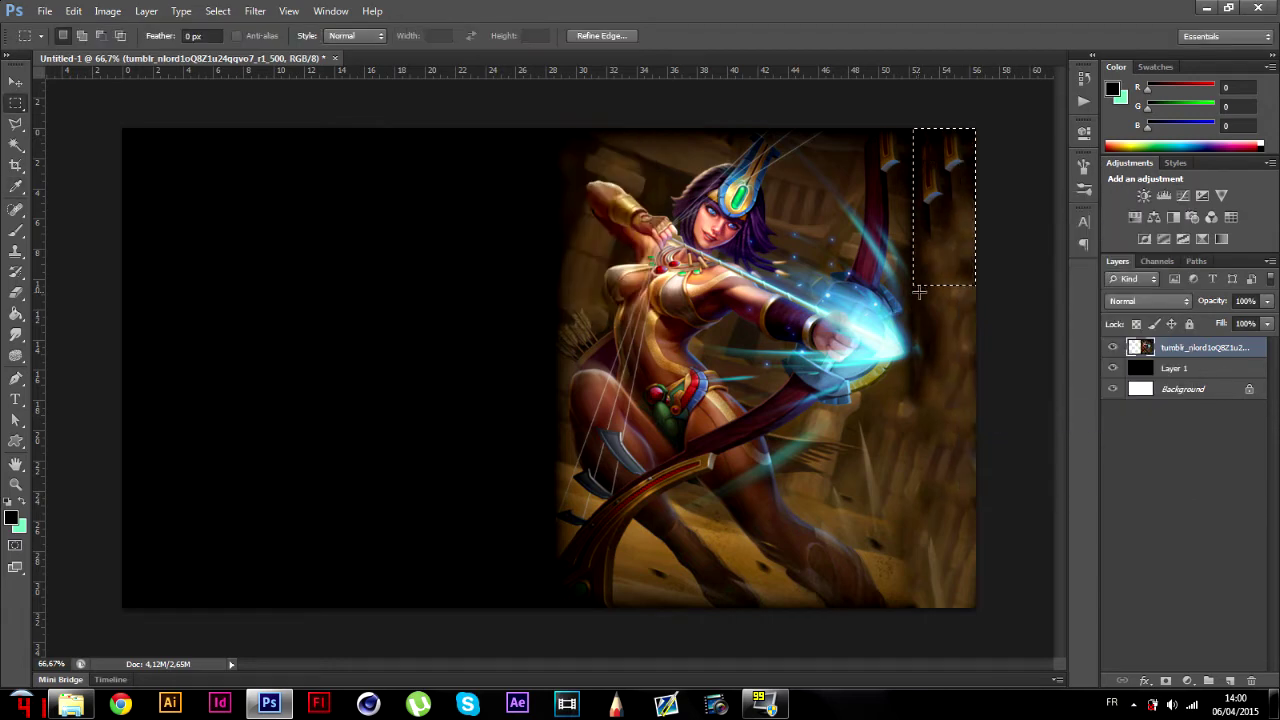
key("ctrl+d")
- Repeat the Content-Aware fill on a shorter selection around the two remaining duplicate bow tips in the upper-right corner
left_click_drag(912, 130, 983, 235)
right_click(954, 199)
left_click(1039, 432)
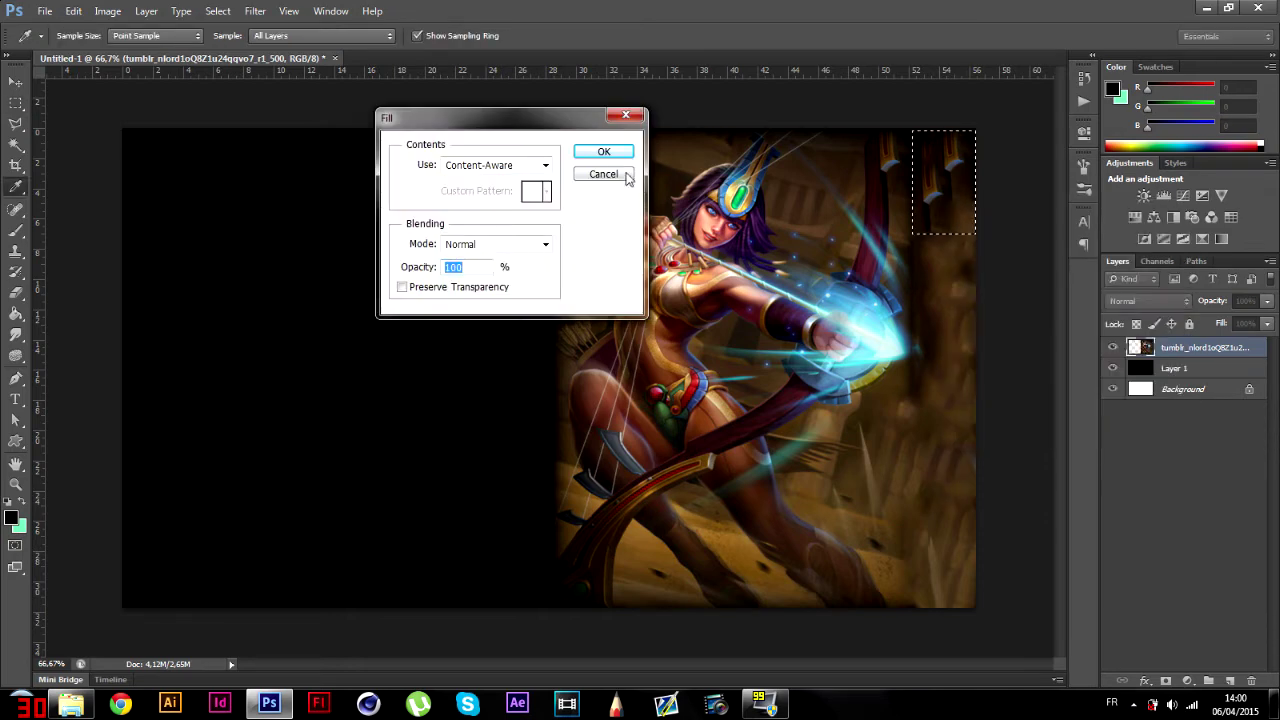
left_click(598, 153)
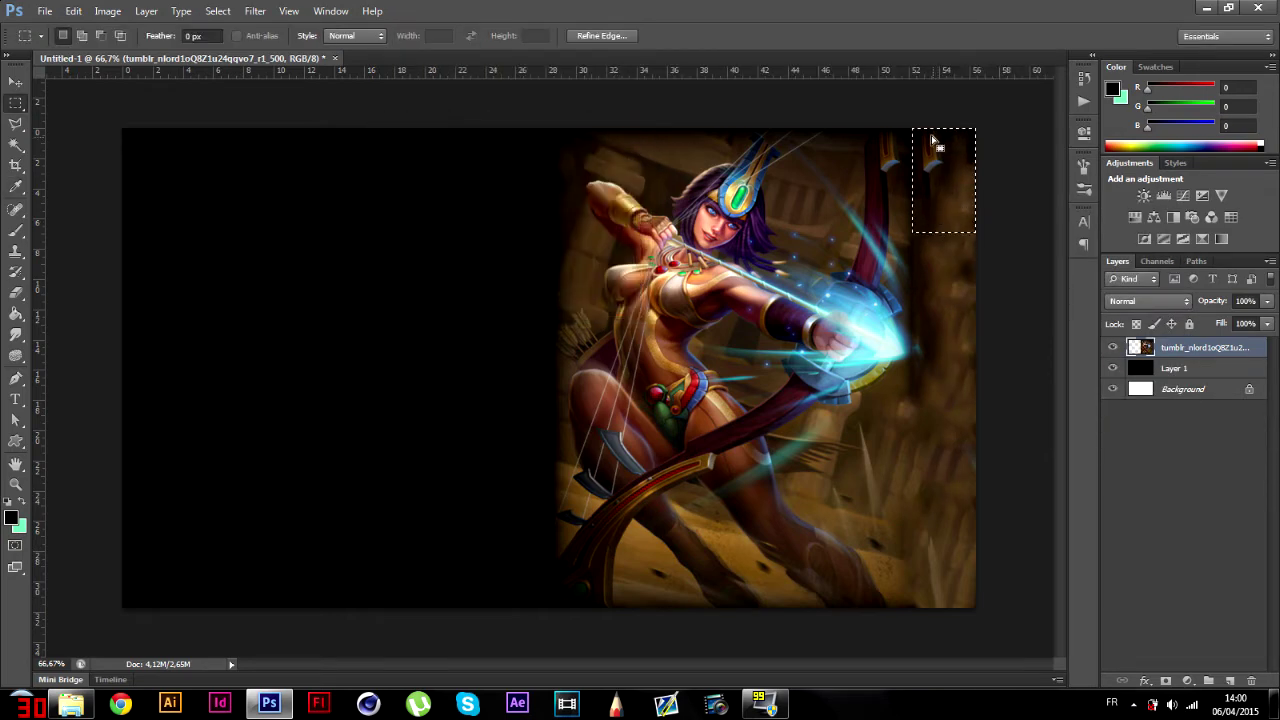
key("ctrl+d")
- Remove the last duplicate bow tip in the upper-right corner by filling a small rectangular selection with Content-Aware
left_click_drag(906, 128, 975, 199)
right_click(956, 157)
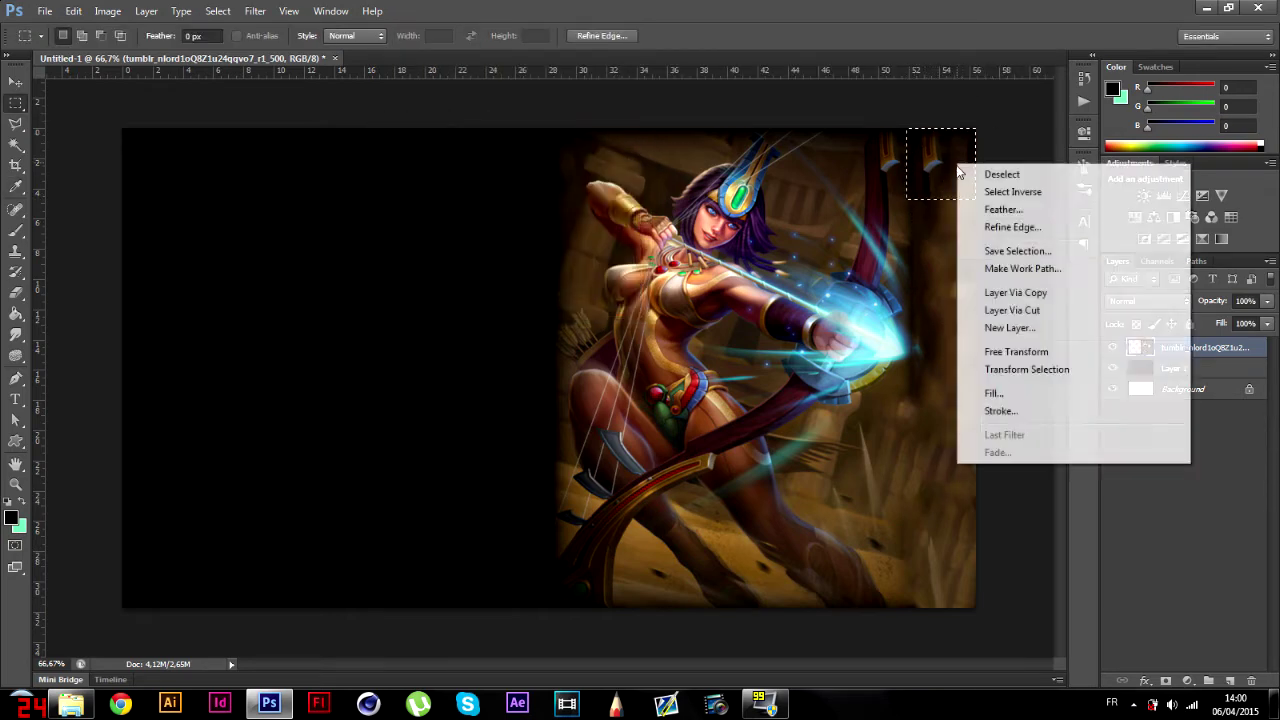
left_click(1020, 392)
left_click(598, 153)
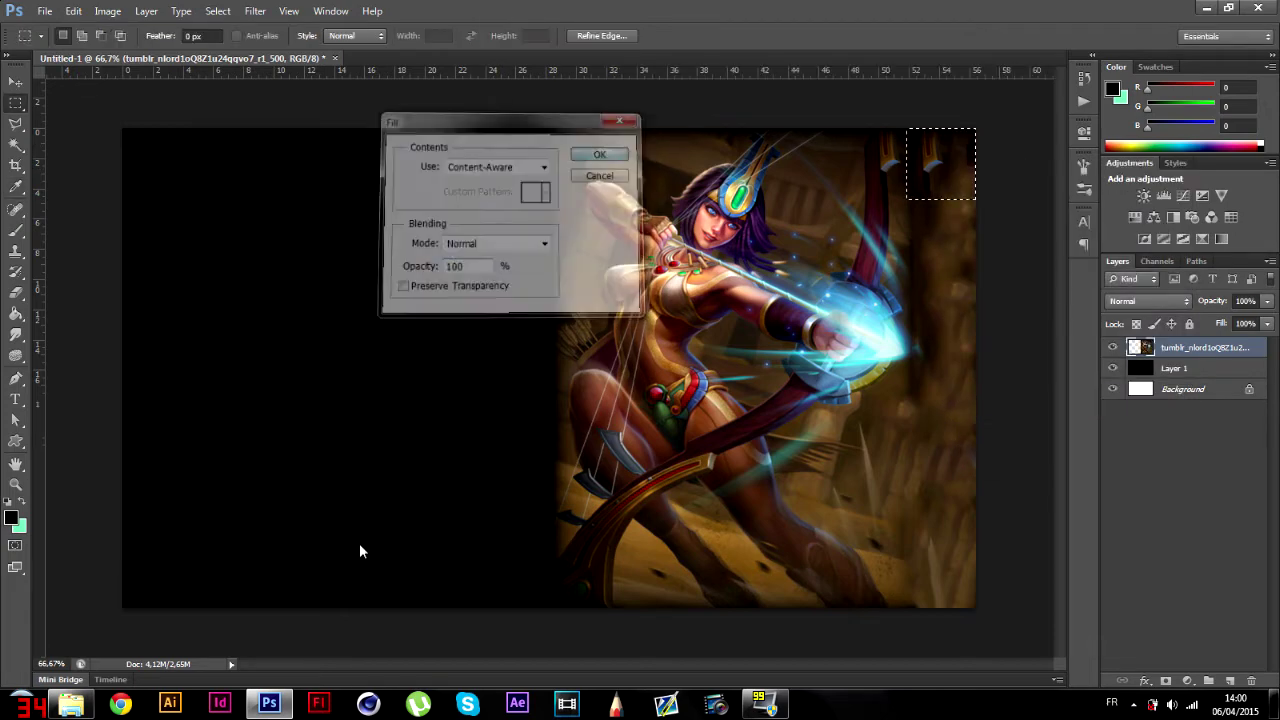
- Switch to Windows Explorer, view wallpaper medusa.jpg from the tuto wall smite folder as a reference, and return to Photoshop
left_click(71, 704)
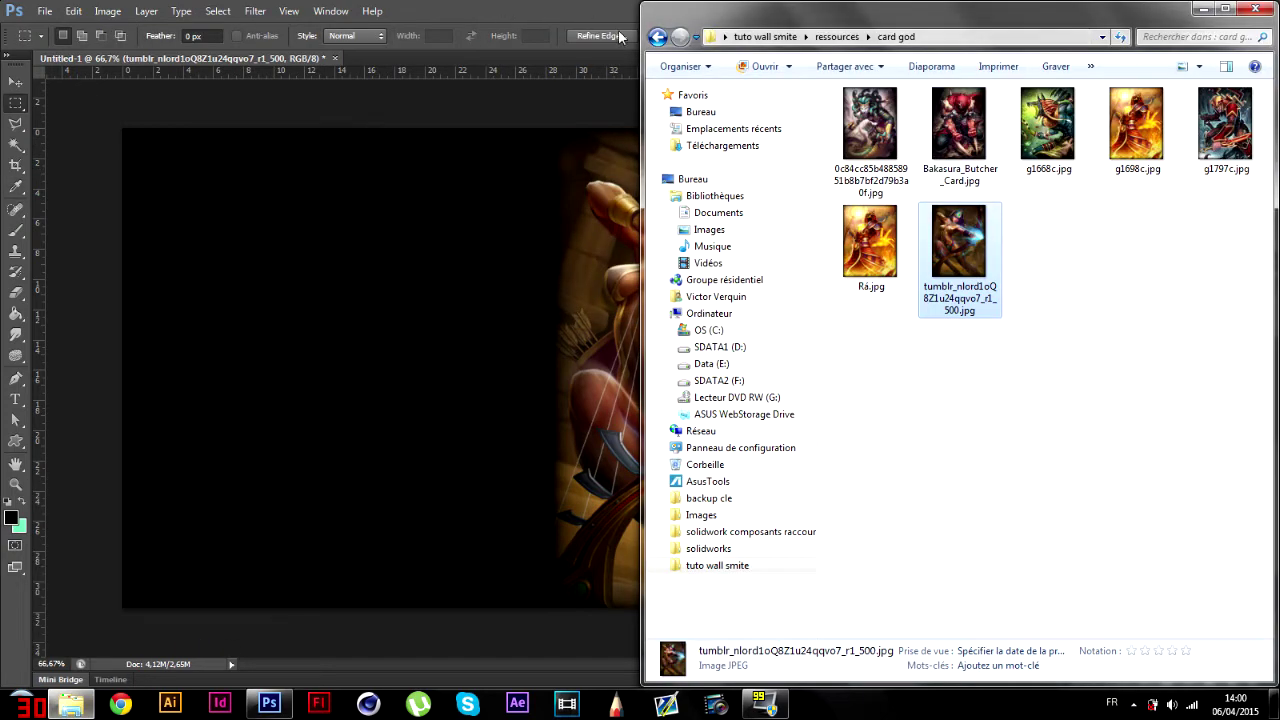
left_click(658, 37)
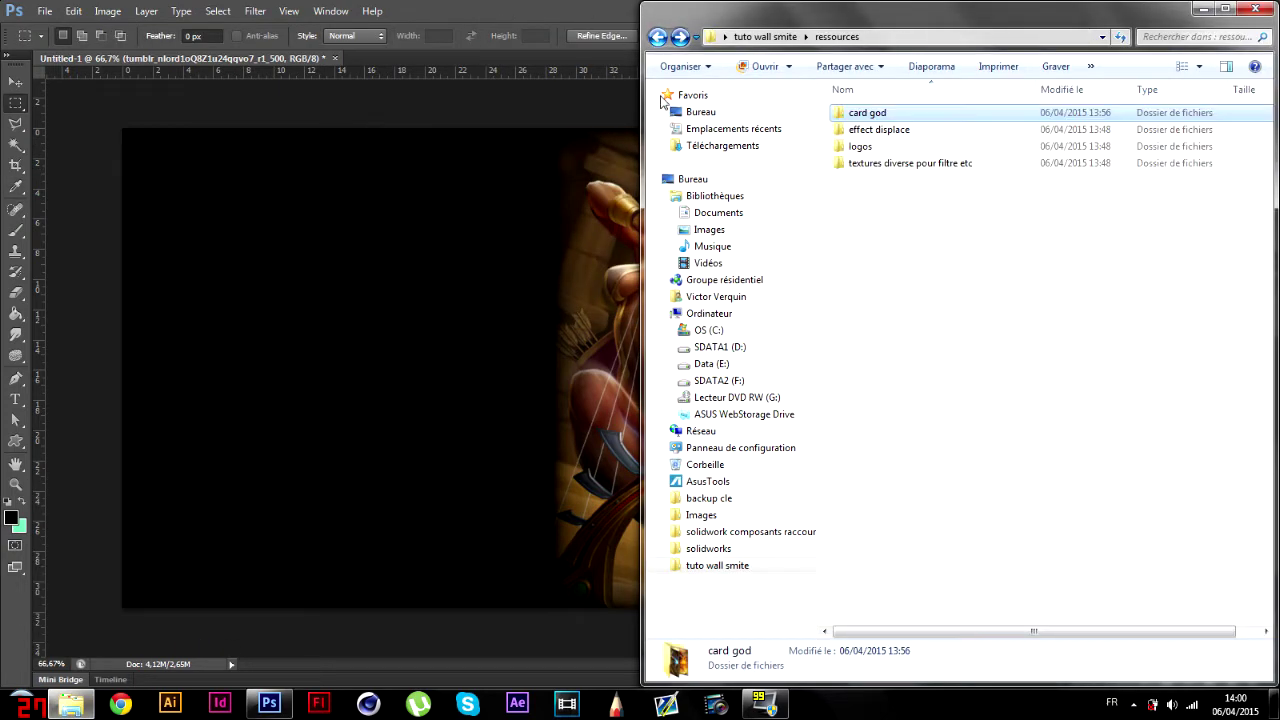
left_click(658, 37)
double_click(1225, 140)
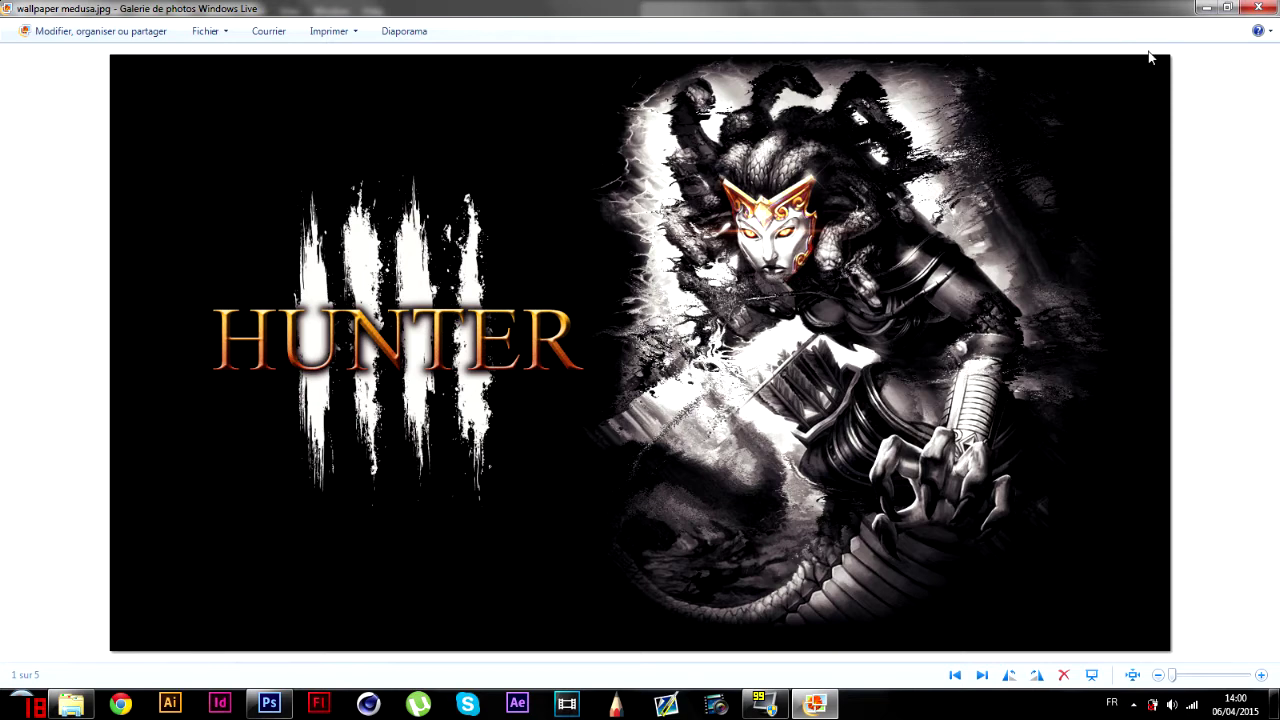
left_click(1258, 7)
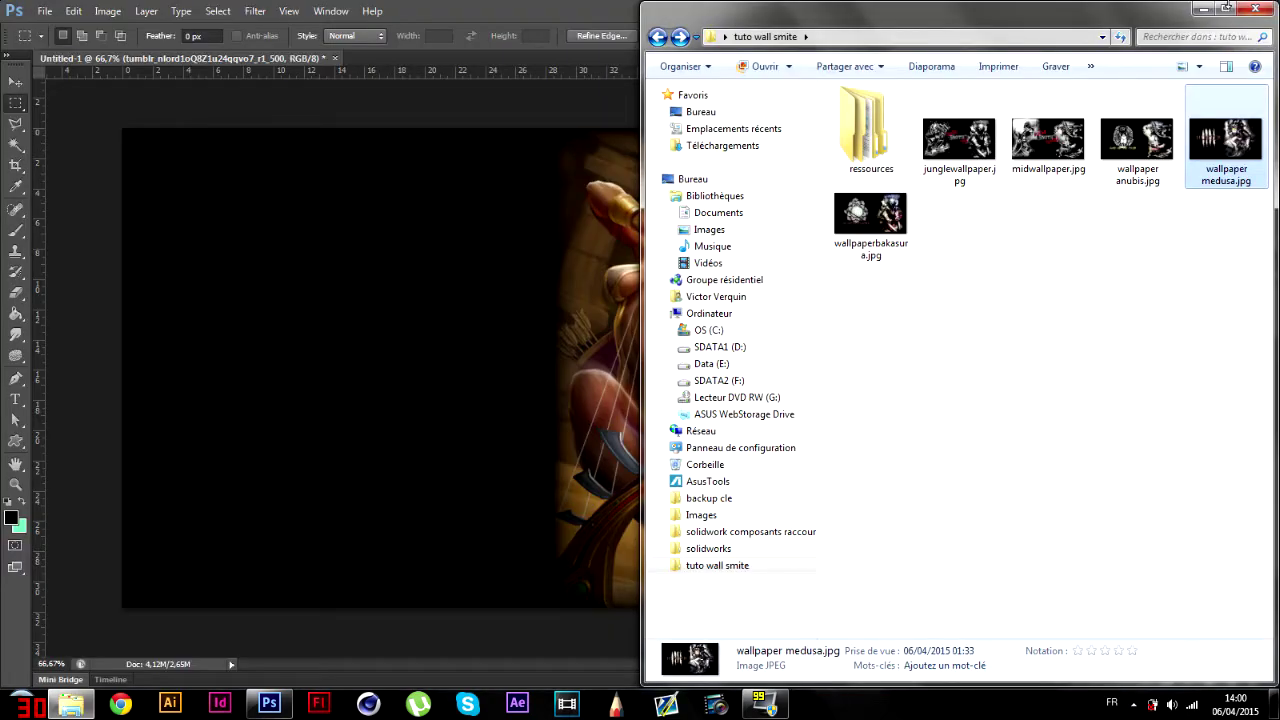
left_click(1207, 8)
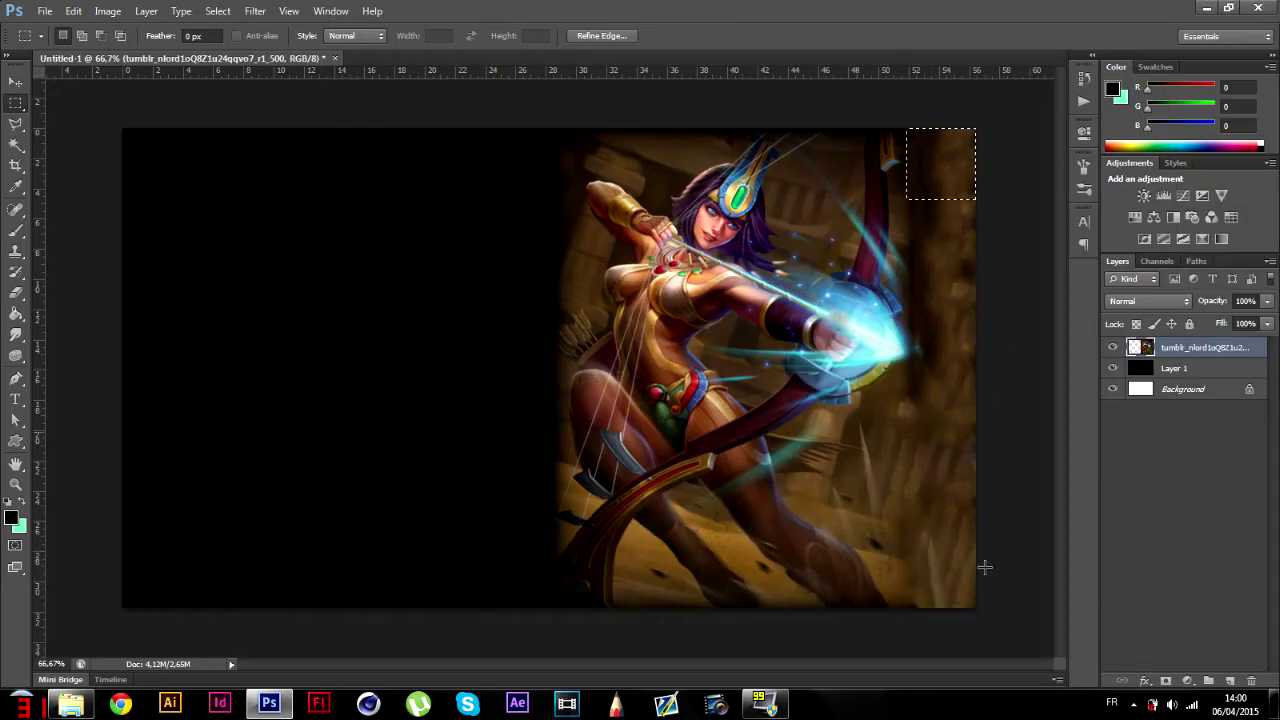
- Blend the upper part of the dark seam right of the bow with a narrow rectangular Content-Aware fill
left_click(929, 218)
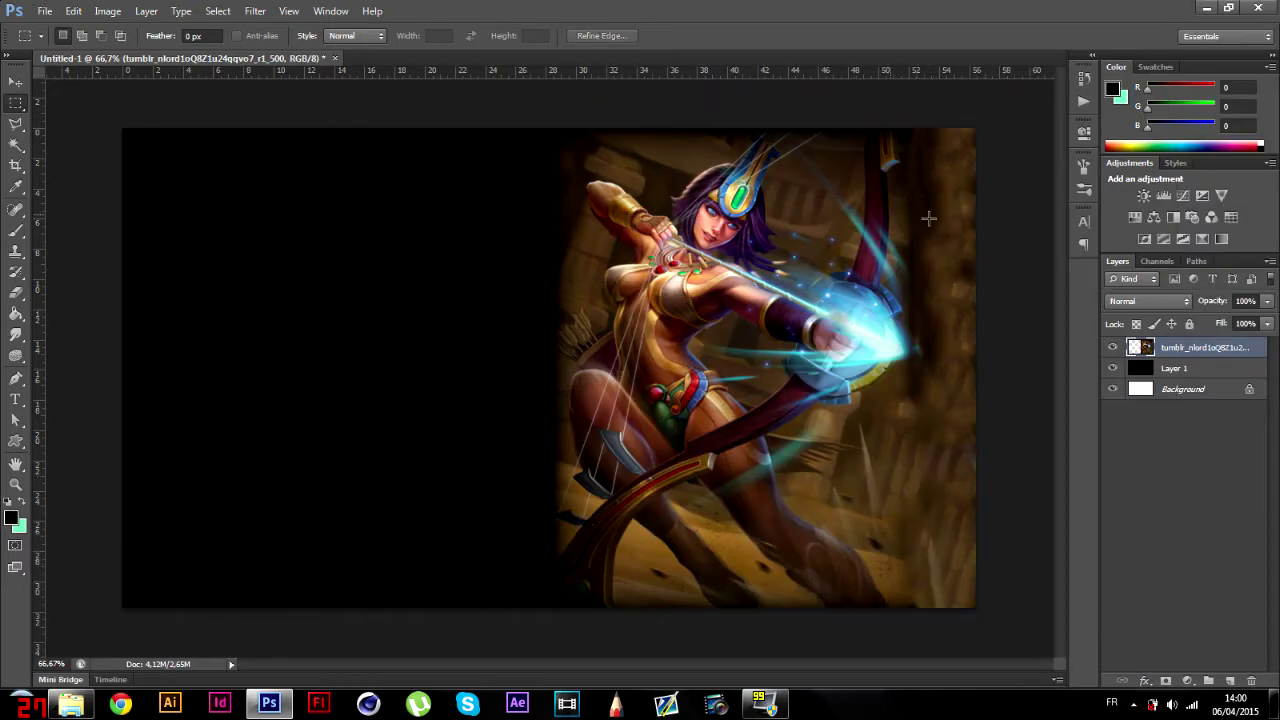
mouse_move(912, 289)
left_mouse_down()
mouse_move(949, 120)
mouse_move(897, 200)
mouse_move(916, 287)
mouse_move(905, 308)
left_mouse_up()
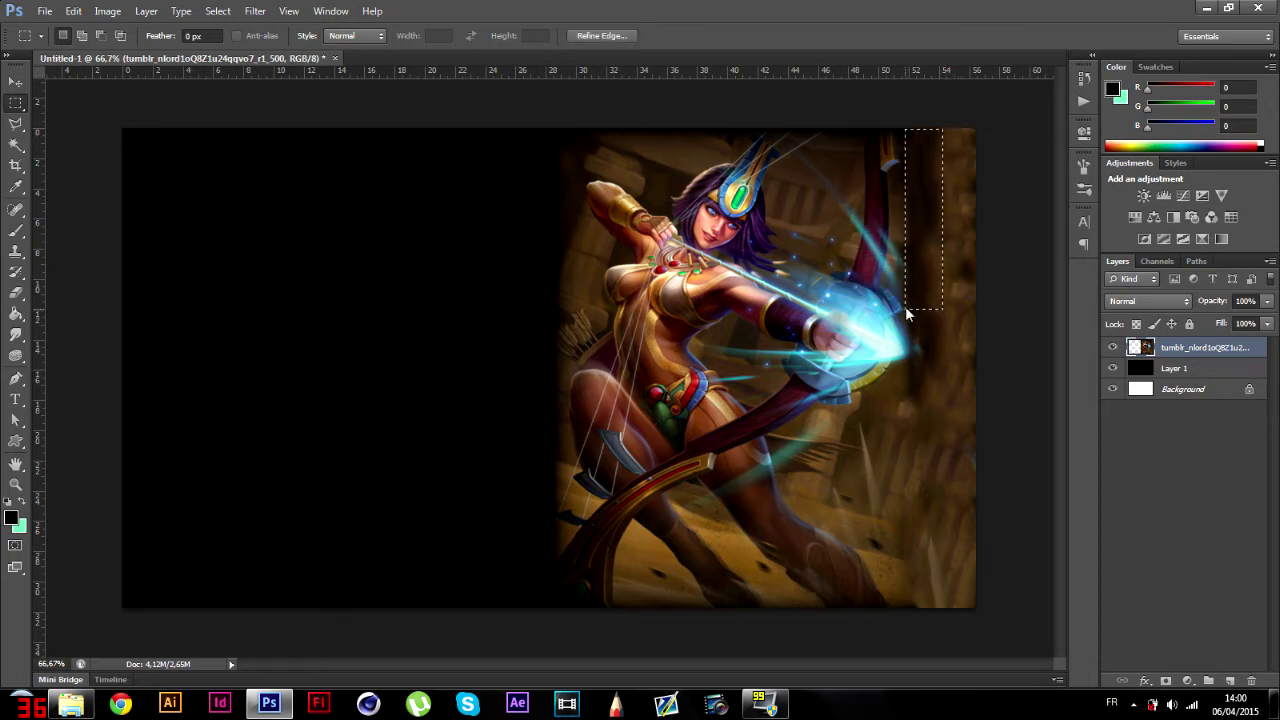
right_click(905, 309)
left_click(973, 544)
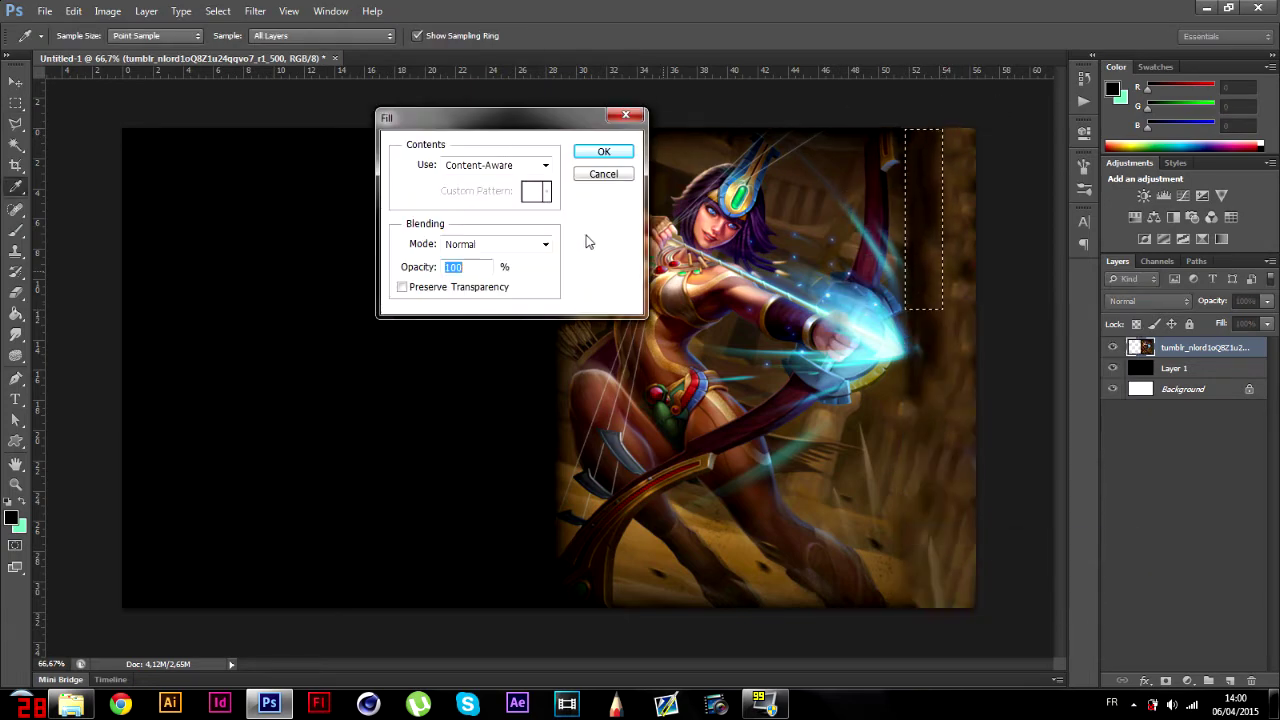
left_click(600, 155)
left_click_drag(630, 130, 632, 148)
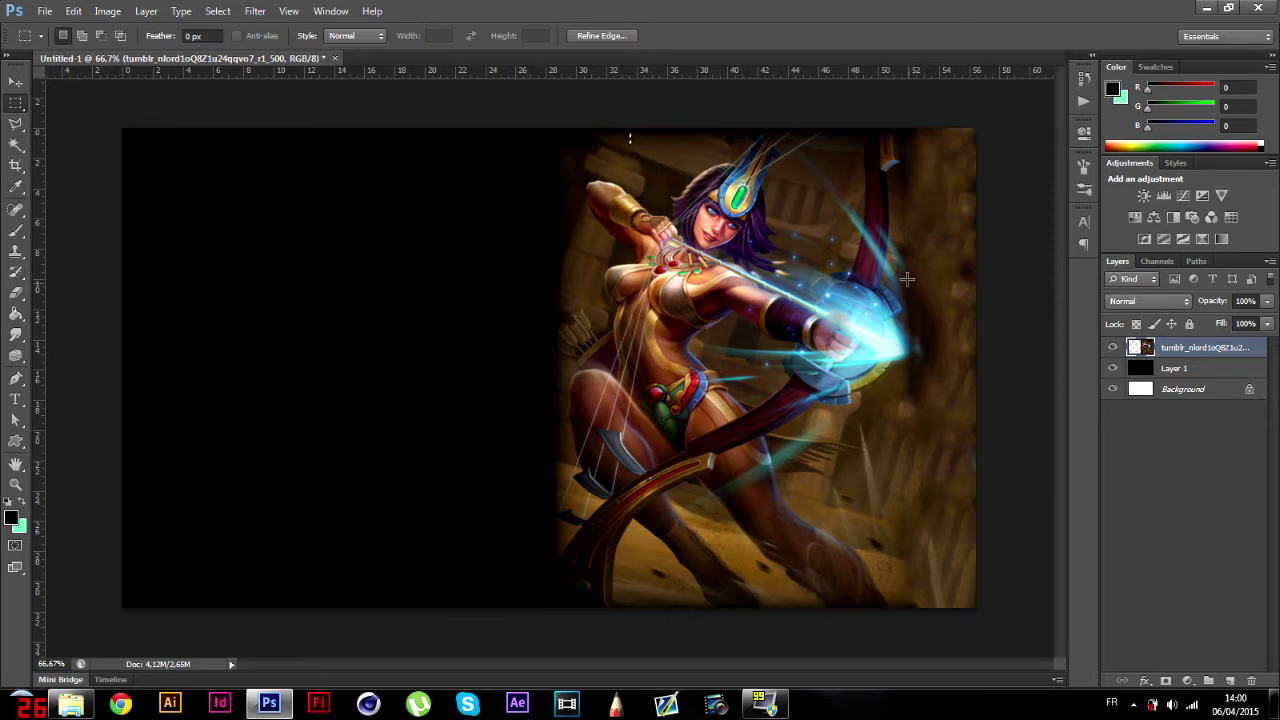
- Outline the dark patch right of the glowing arrow tip with a triangular Polygonal Lasso selection
left_click(15, 123)
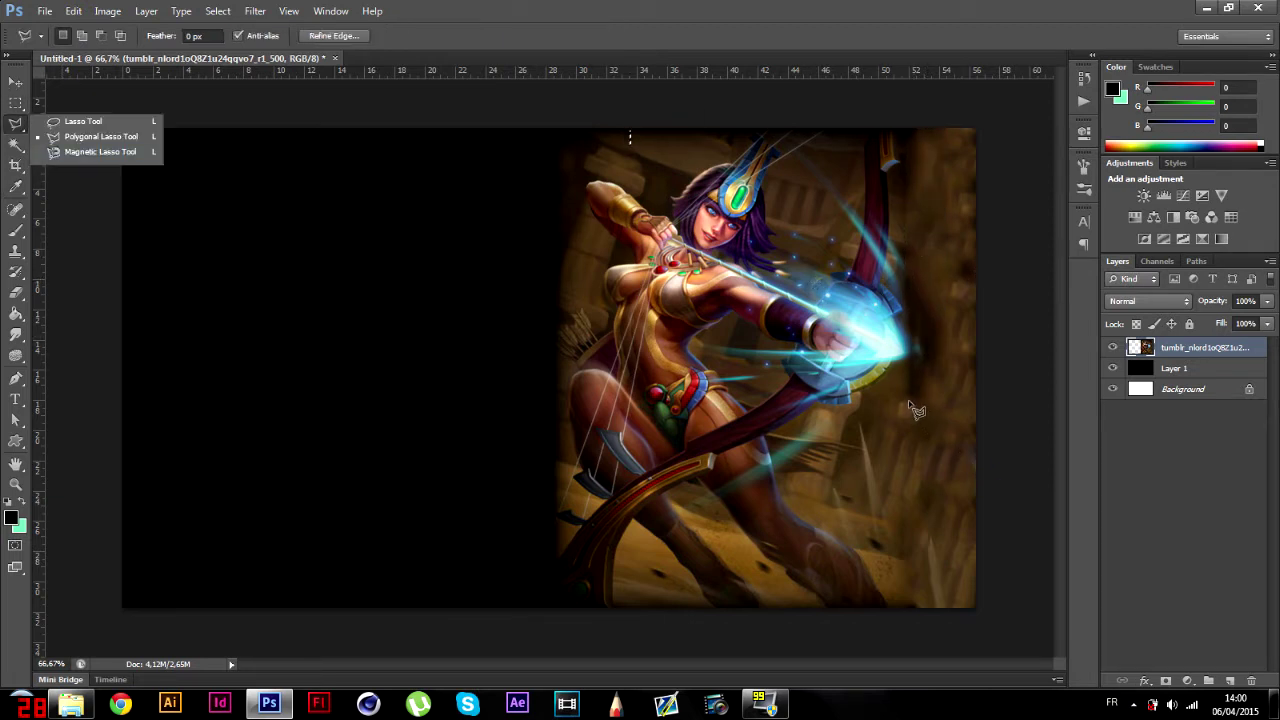
left_click(908, 400)
left_click(905, 270)
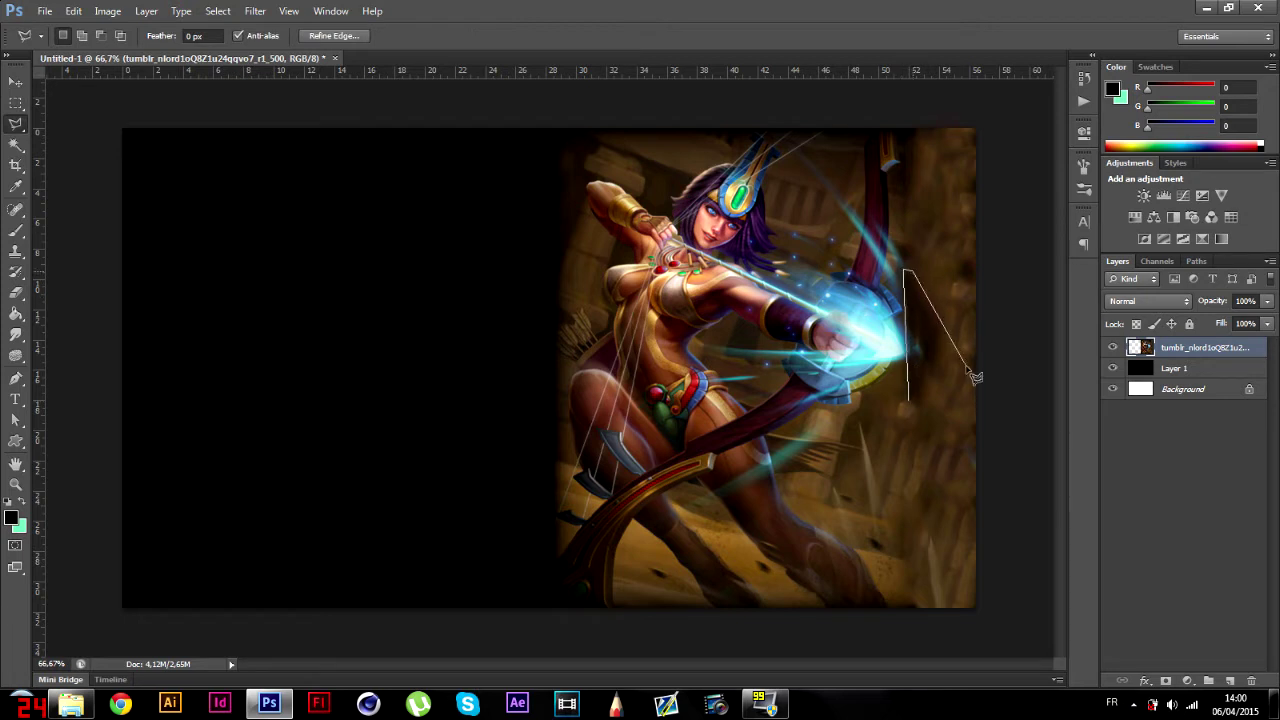
left_click(953, 342)
left_click(910, 398)
right_click(921, 371)
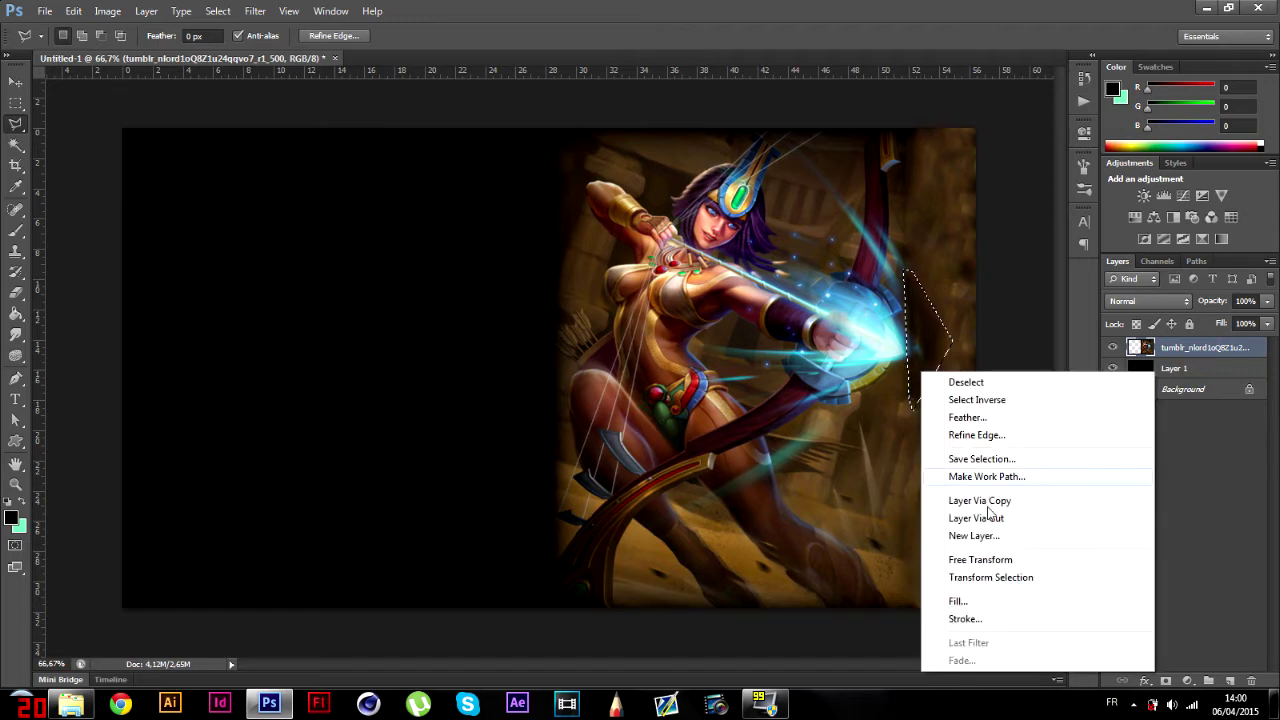
left_click(965, 618)
left_click(730, 211)
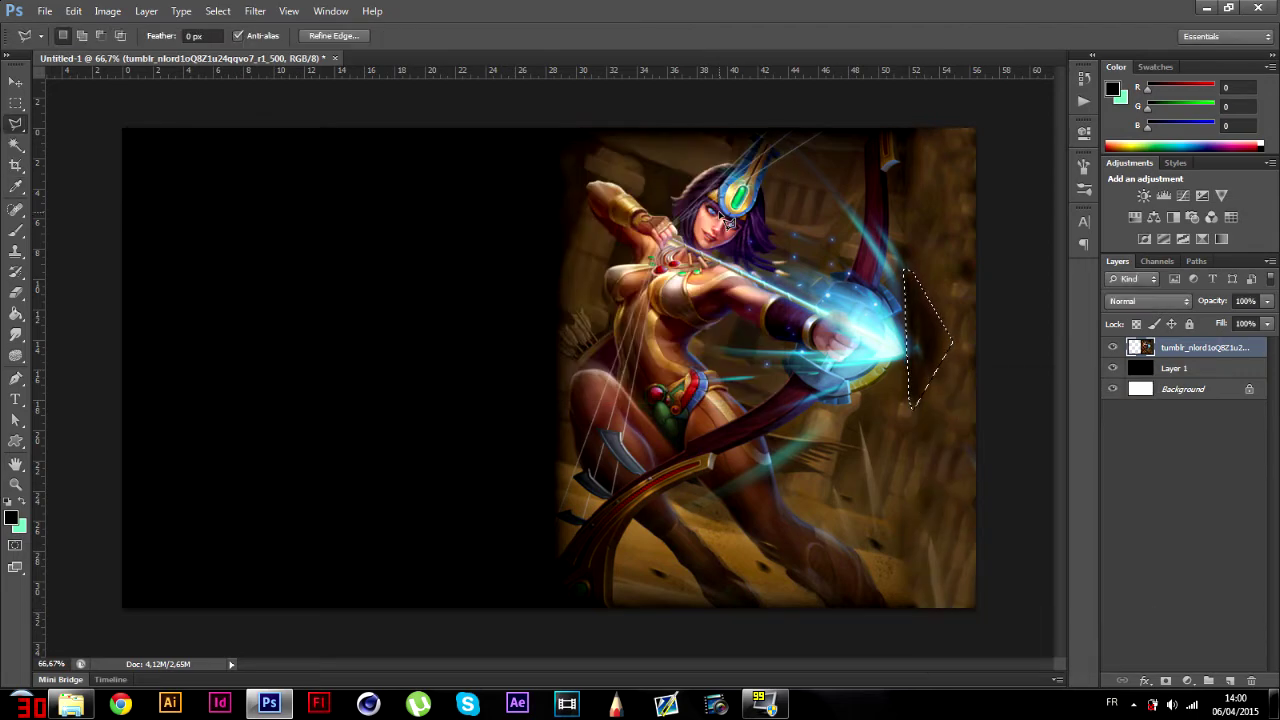
- Fill the triangular selection beside the arrow tip with Content-Aware, and deselect
right_click(914, 314)
left_click(966, 546)
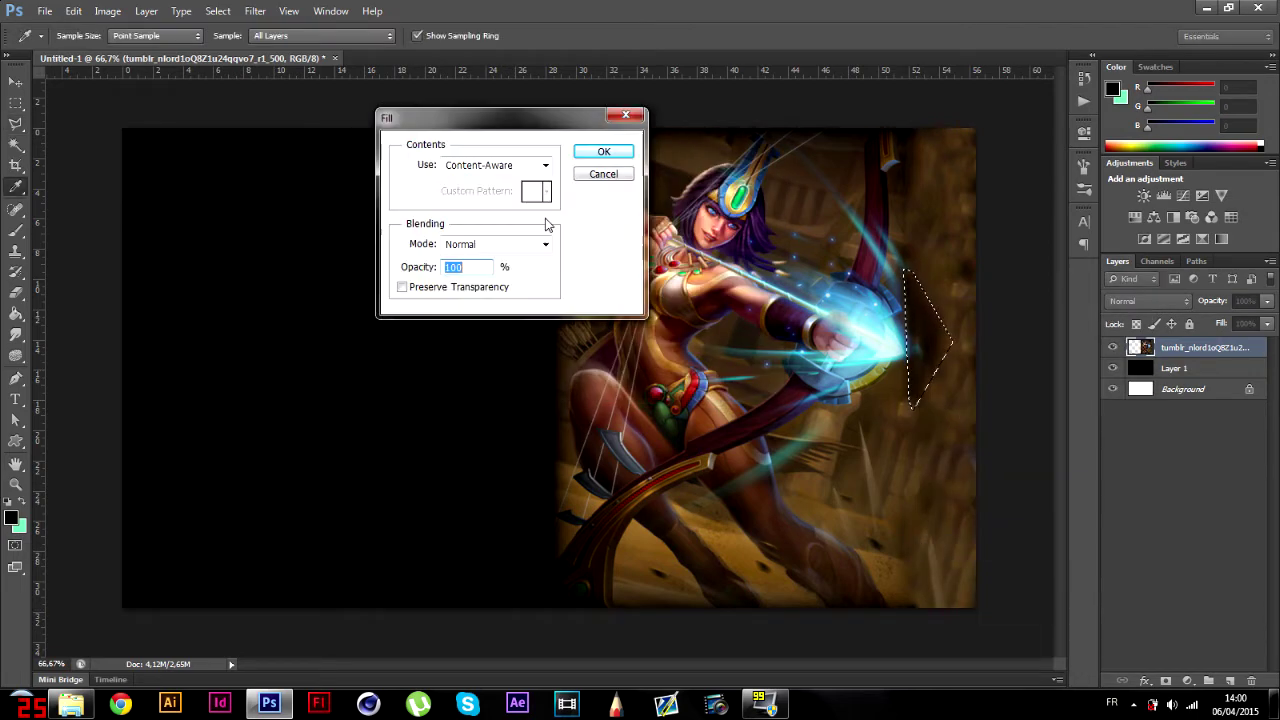
left_click(603, 152)
key("ctrl+d")
key("l")
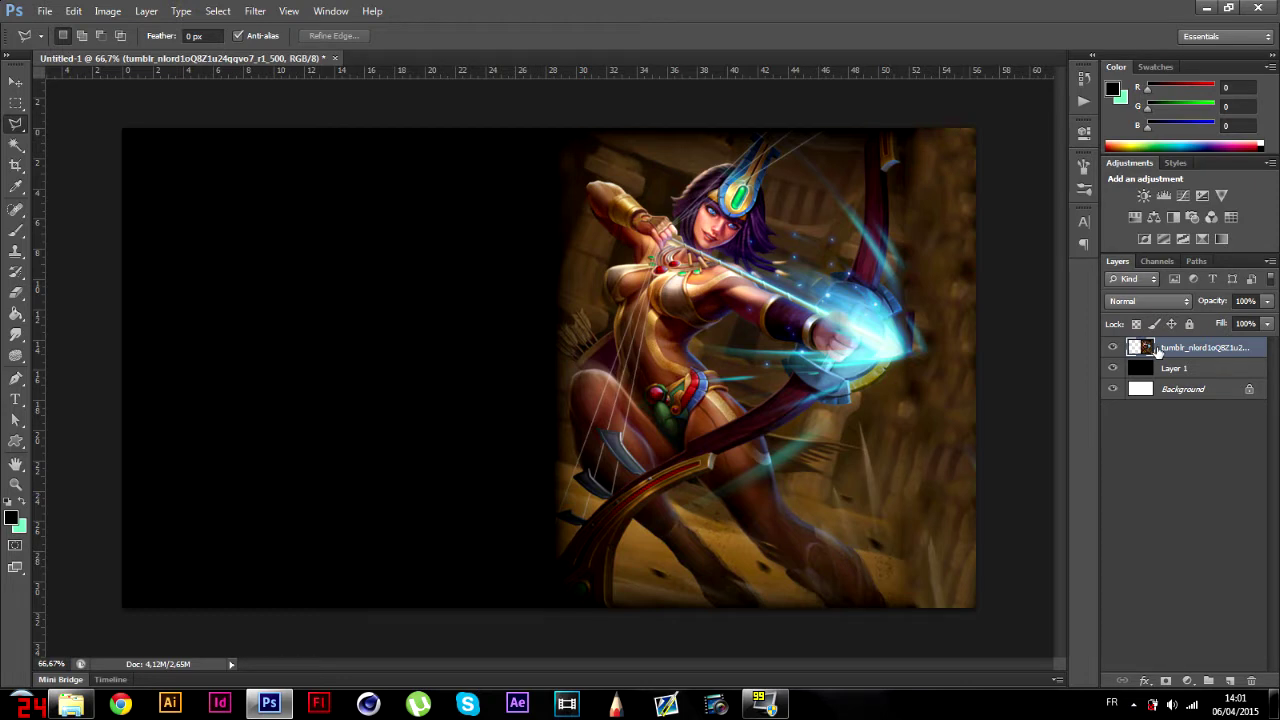
- Duplicate the Neith artwork layer and convert the copy to black and white with the Default preset
key("ctrl+j")
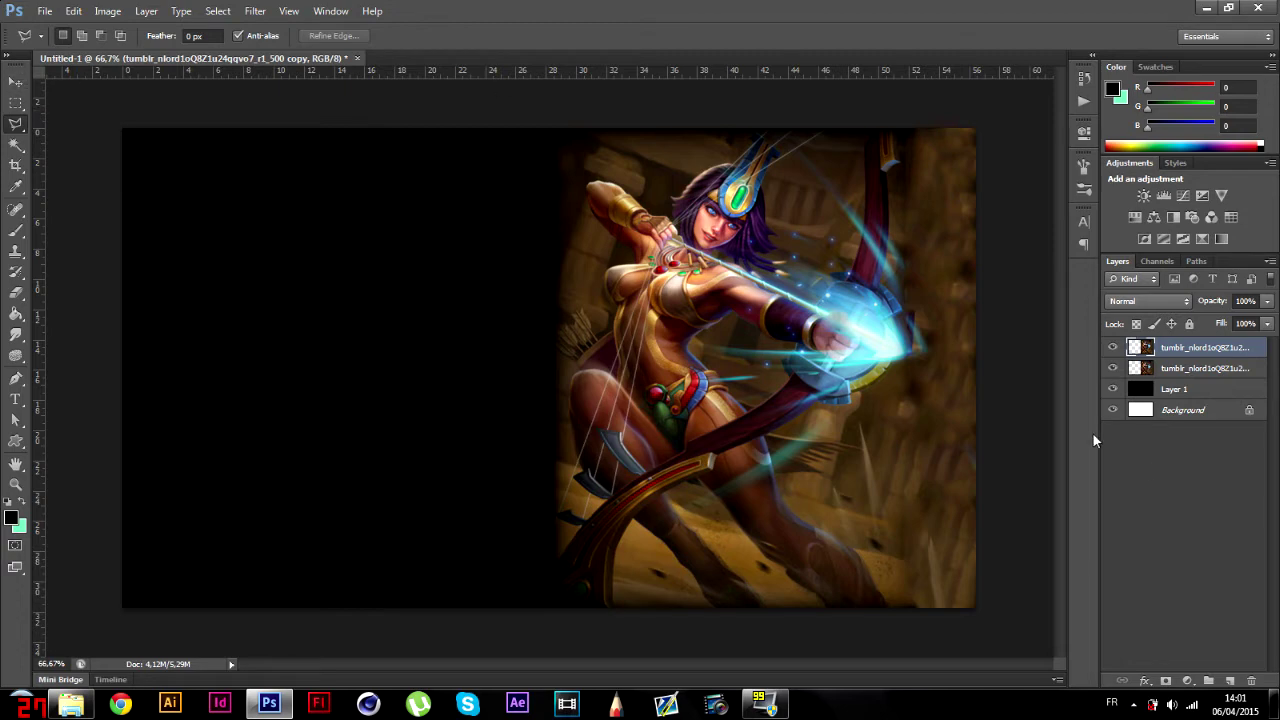
left_click(107, 11)
mouse_move(138, 54)
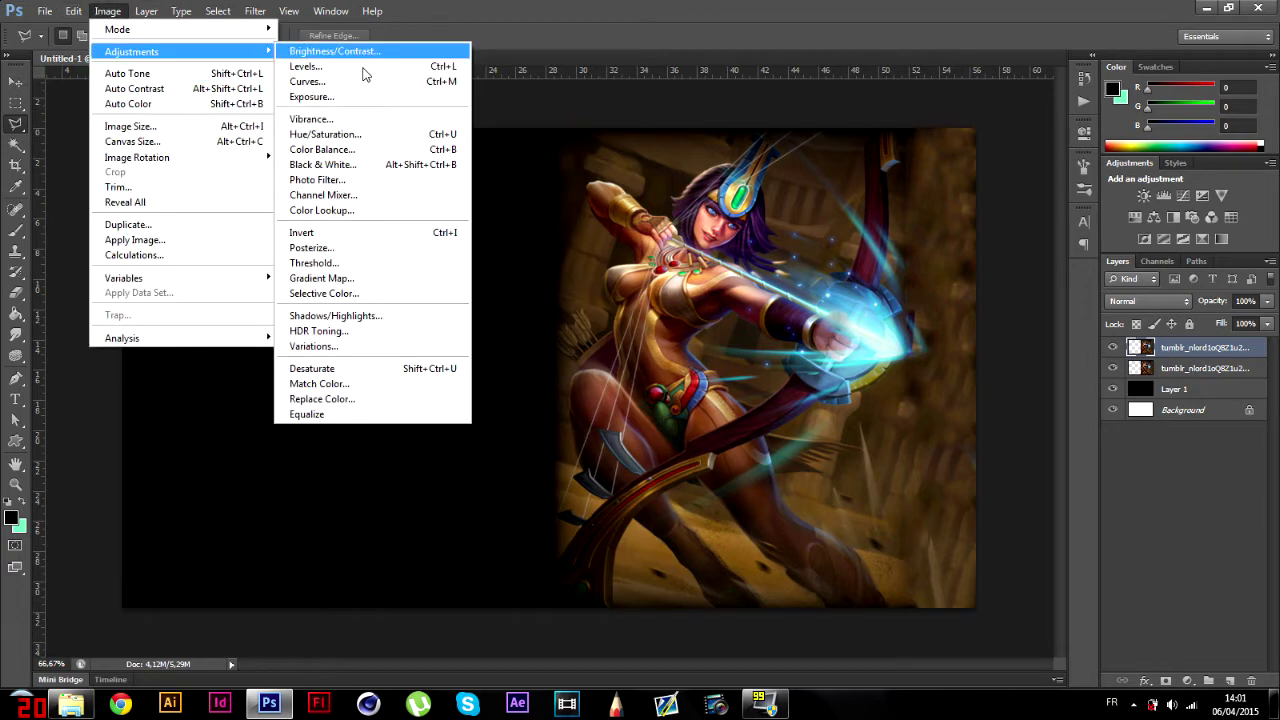
left_click(352, 165)
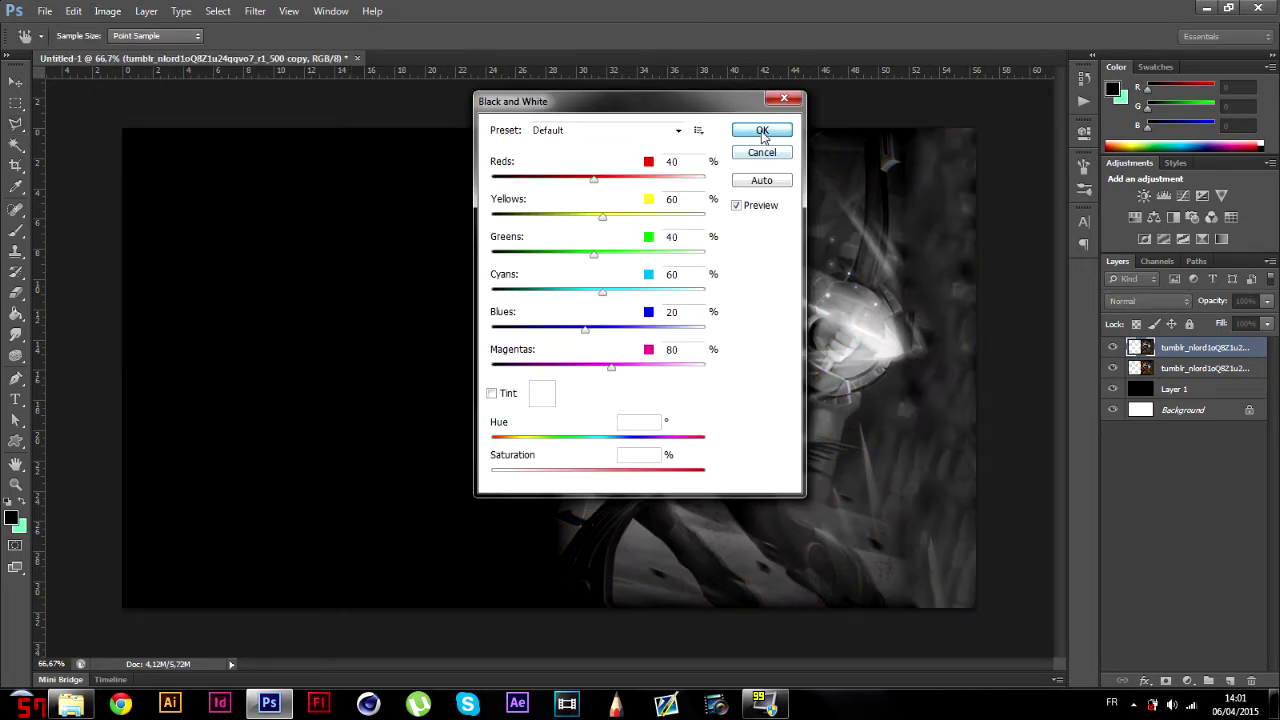
left_click(762, 131)
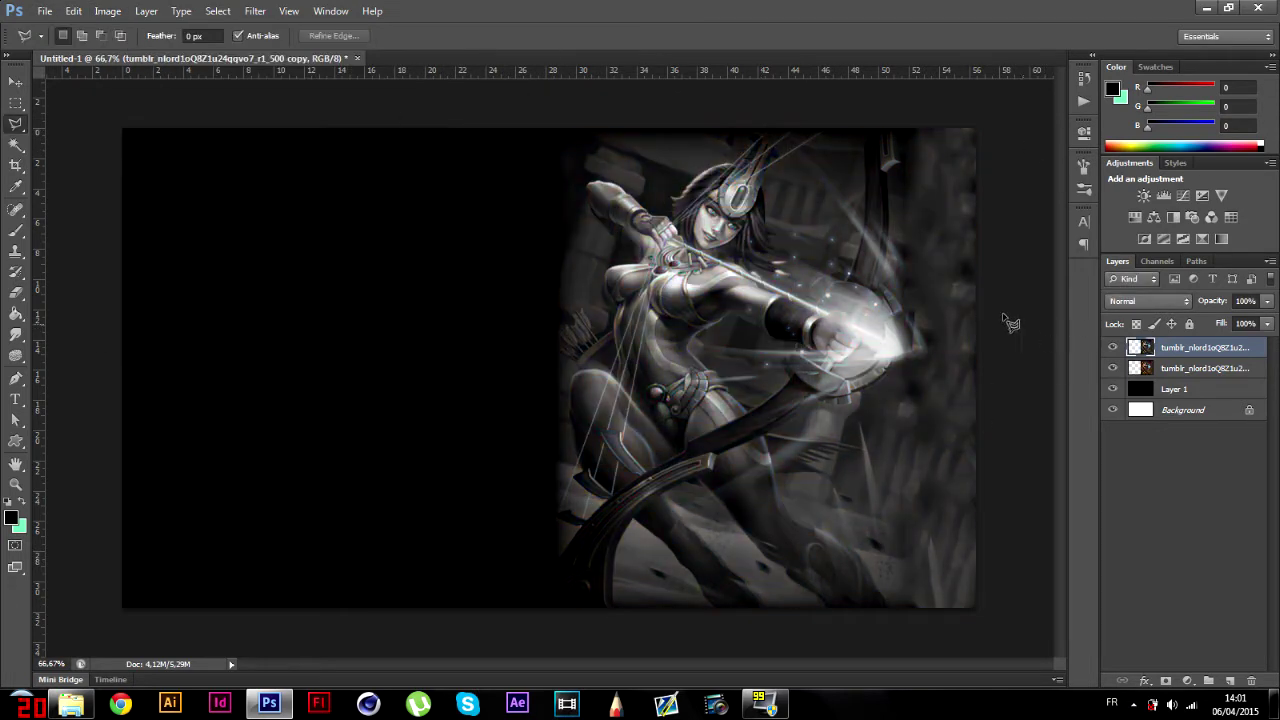
- Switch to Windows Explorer, view junglewallpaper.jpg from the tuto wall smite folder as a reference, and return to Photoshop
left_click(73, 705)
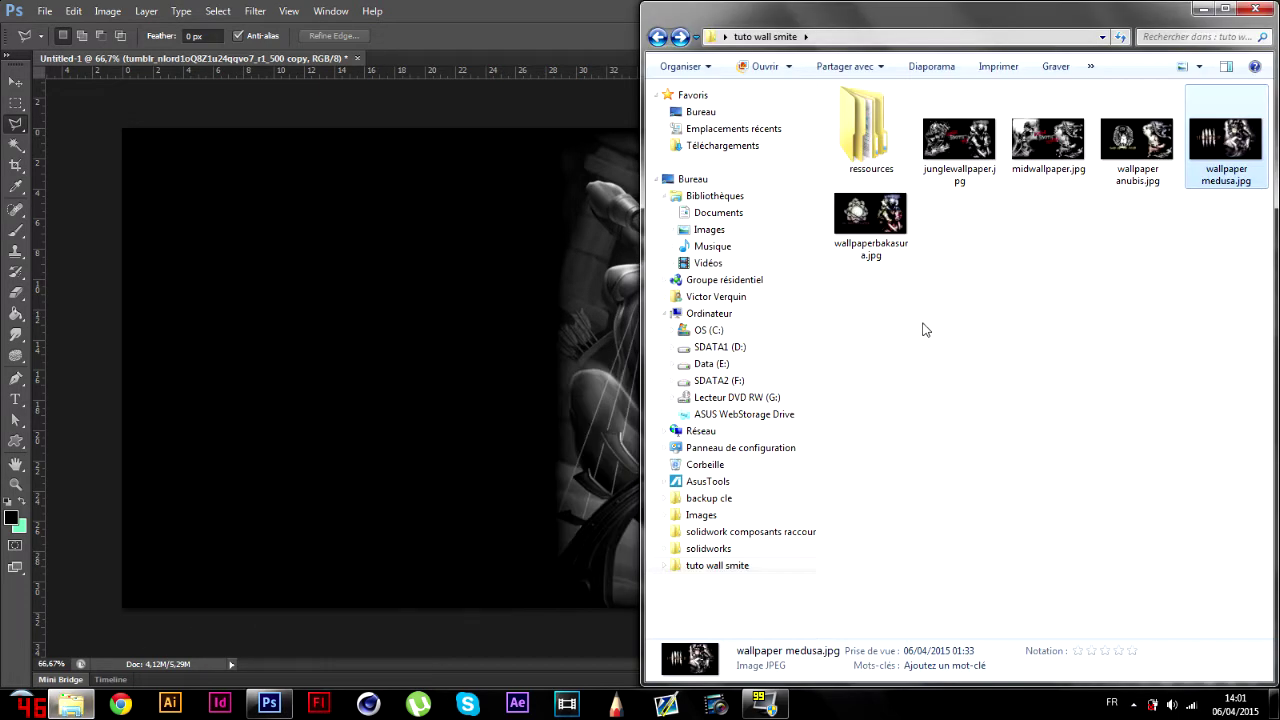
left_click(978, 145)
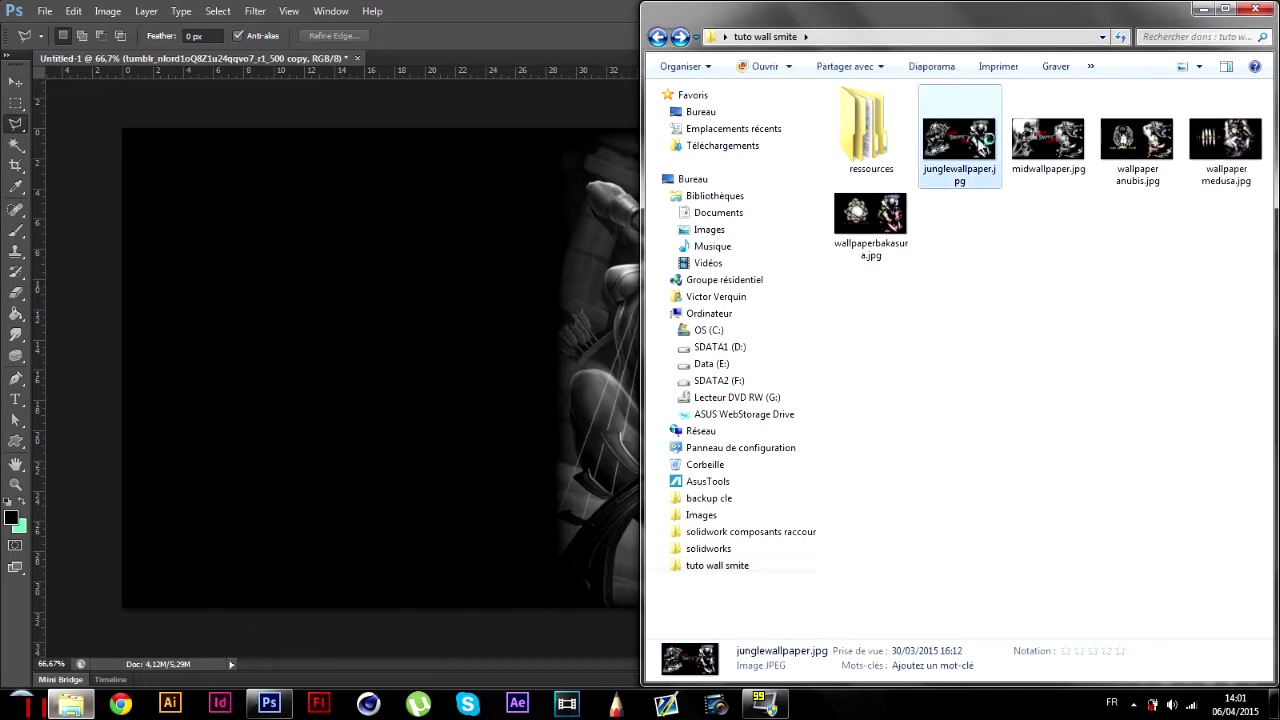
double_click(984, 142)
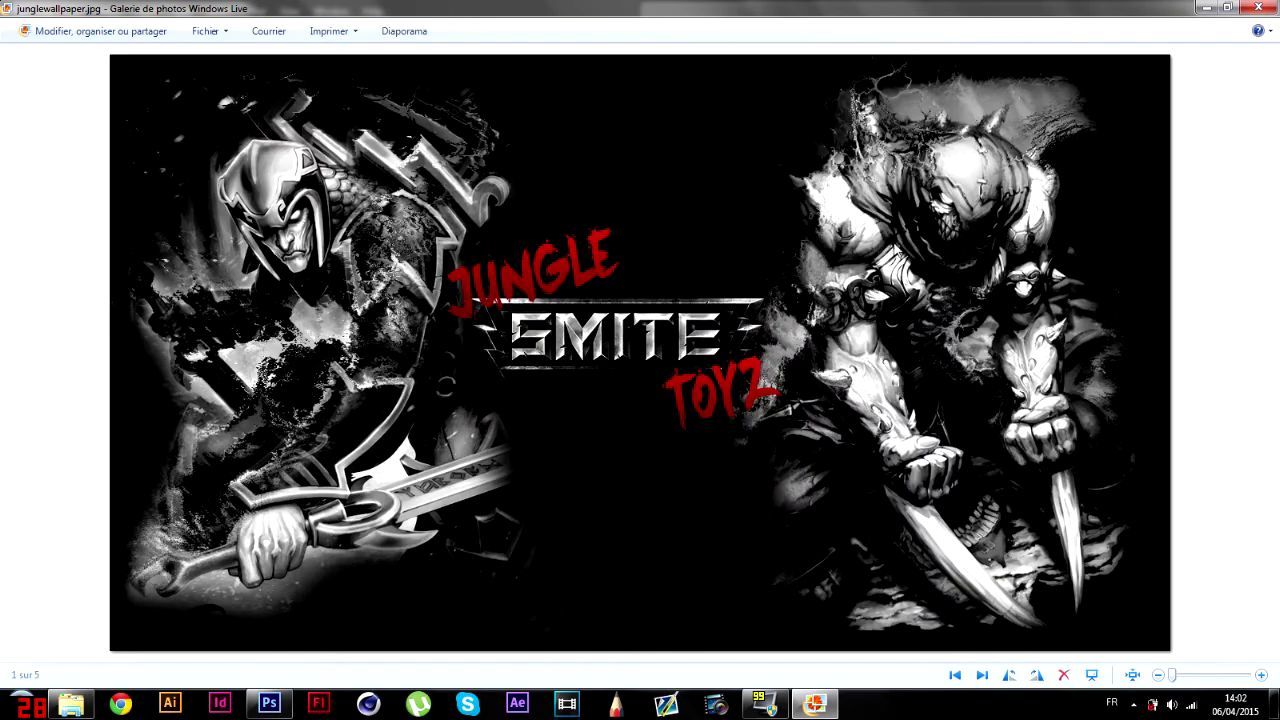
left_click(1257, 7)
left_click(1205, 8)
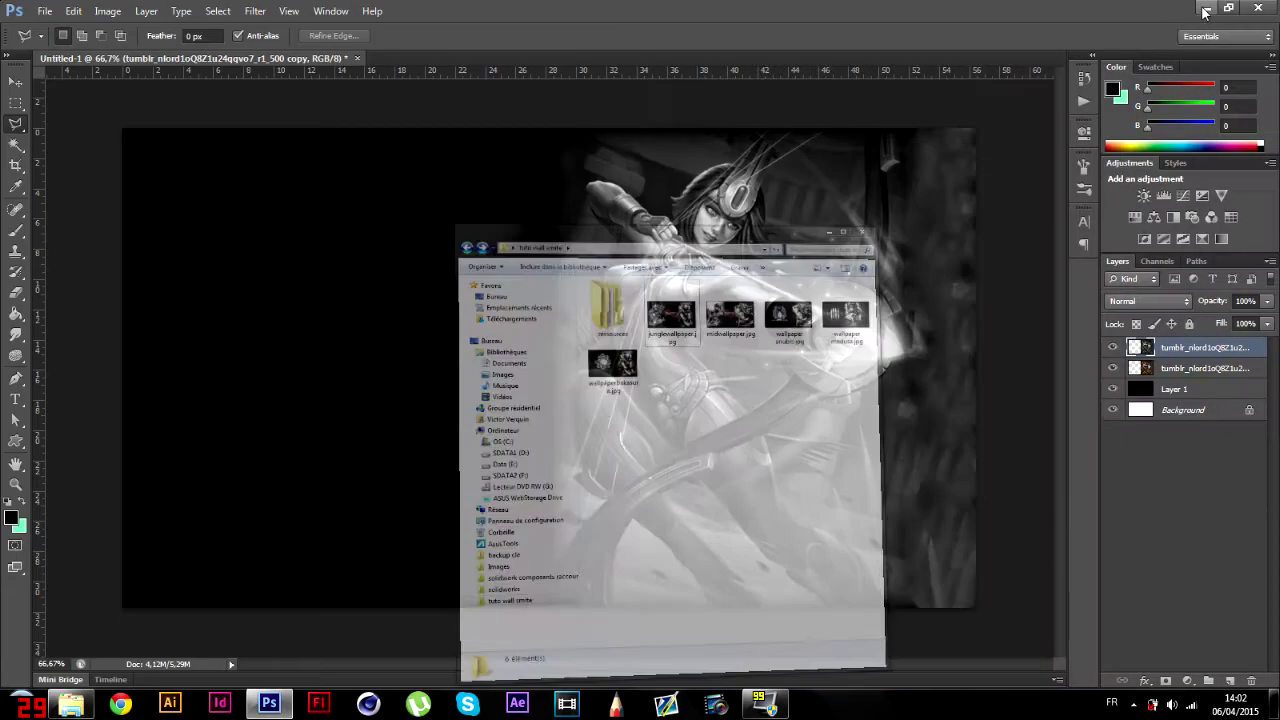
- Raise the contrast of the black-and-white copy with Levels, using input values 30, 1,29 and 164
left_click(108, 11)
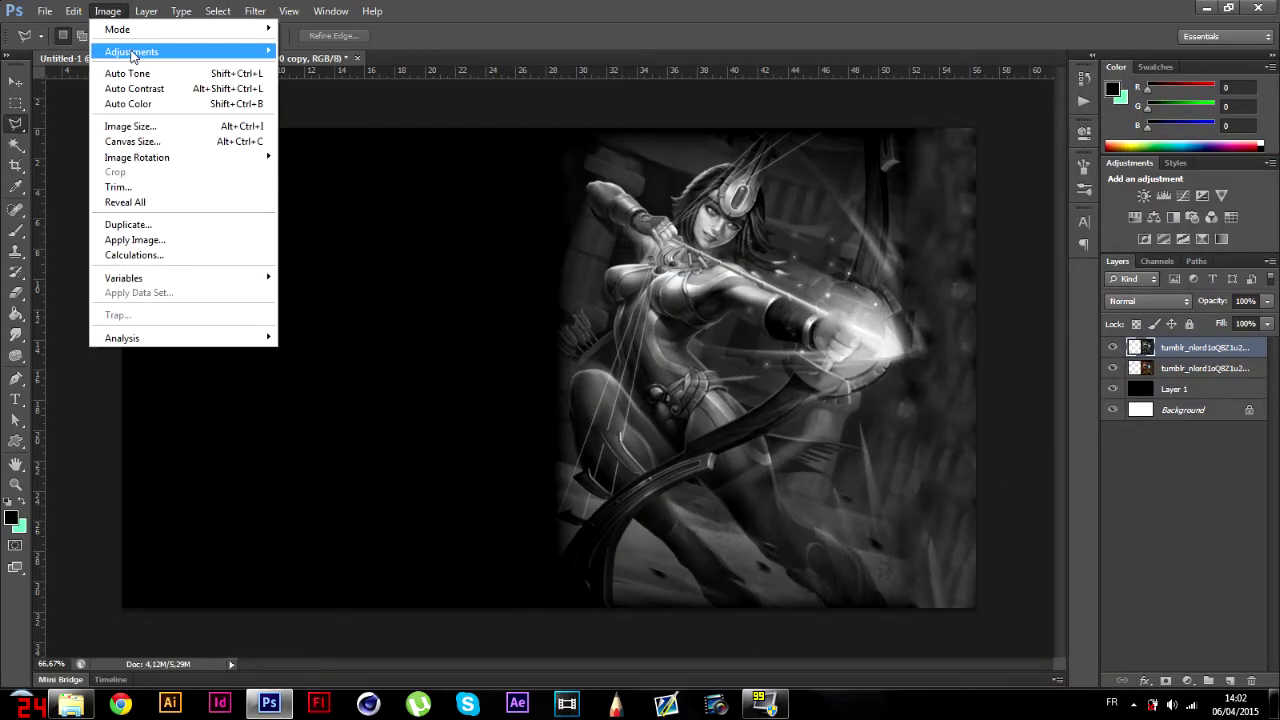
mouse_move(145, 54)
left_click(318, 68)
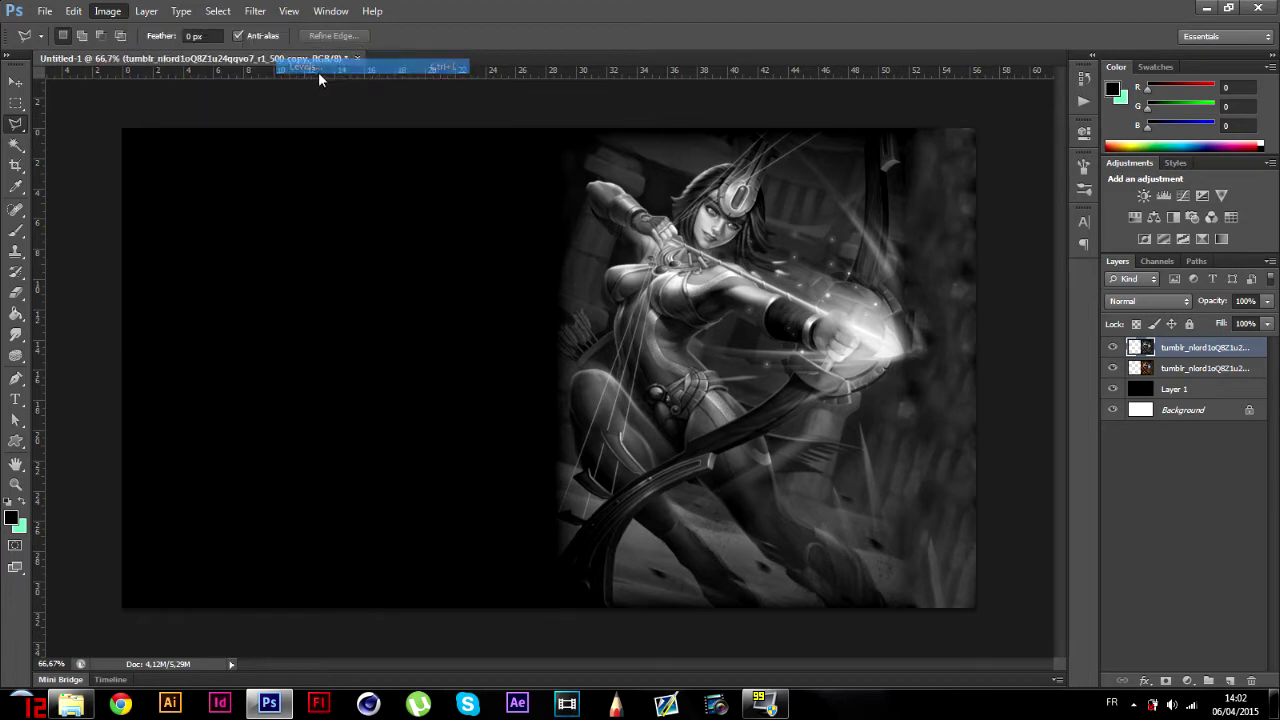
left_click_drag(790, 301, 373, 159)
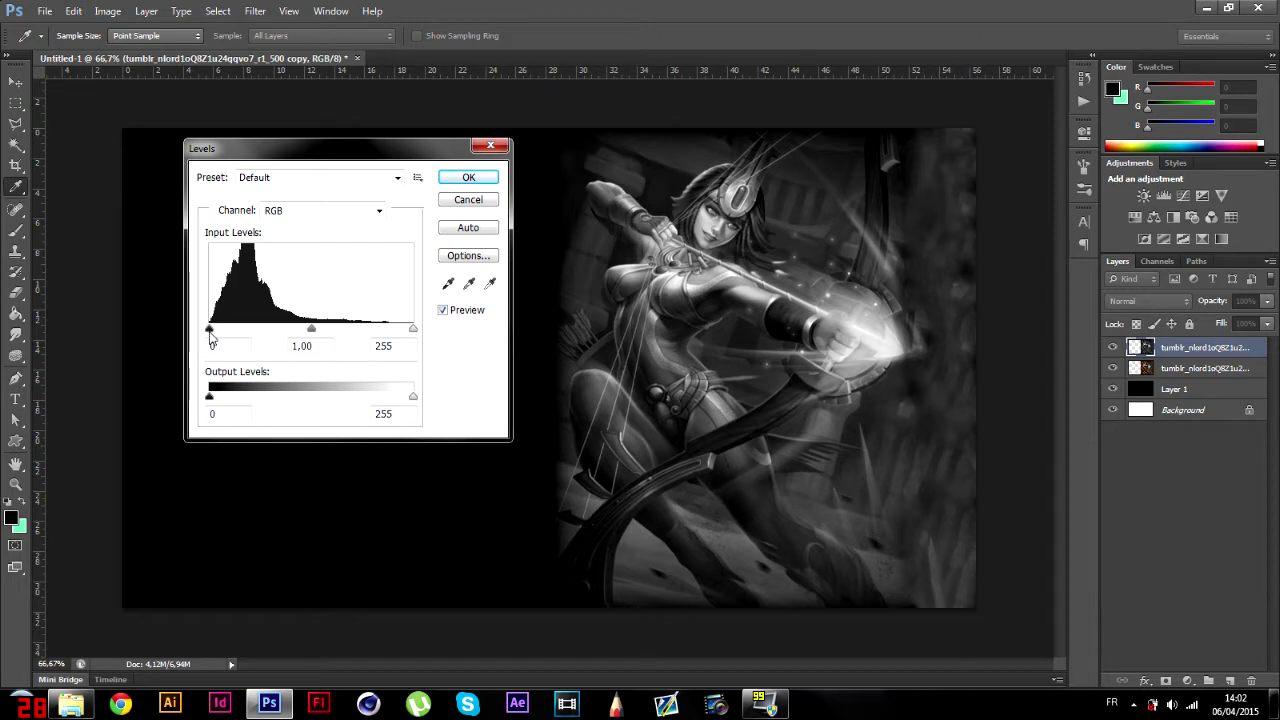
left_click_drag(210, 338, 233, 336)
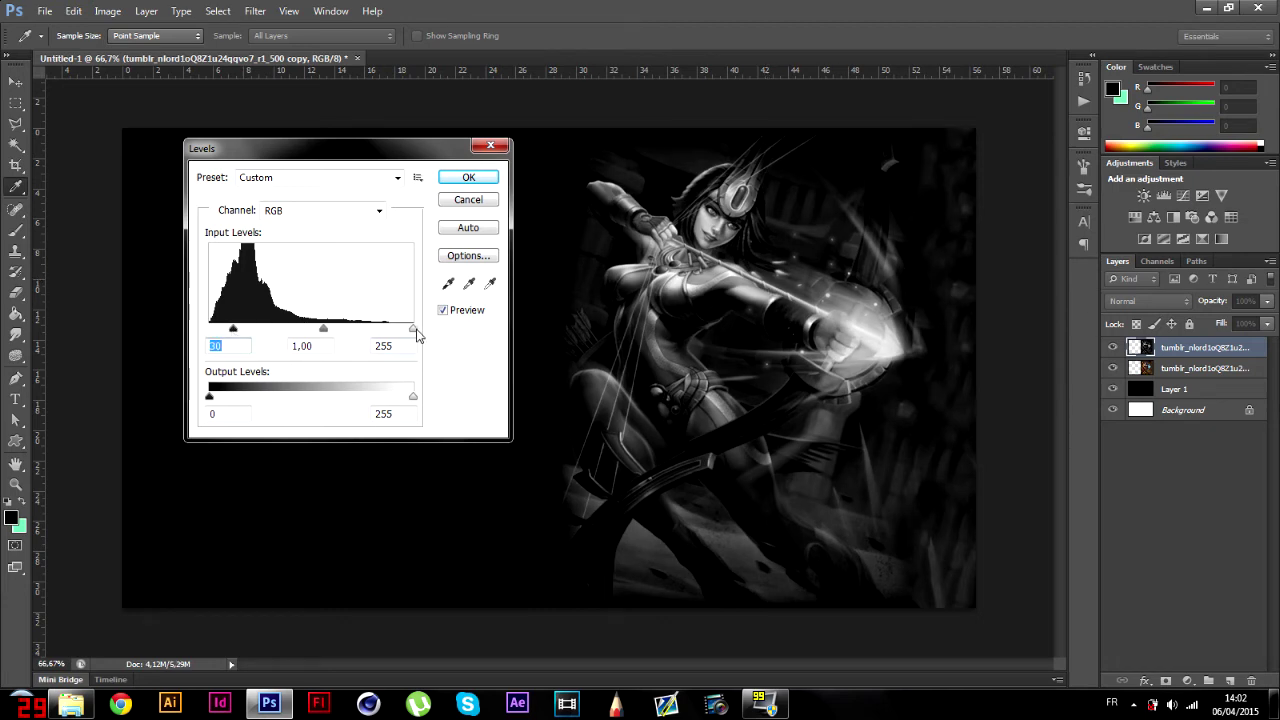
left_click_drag(417, 336, 341, 337)
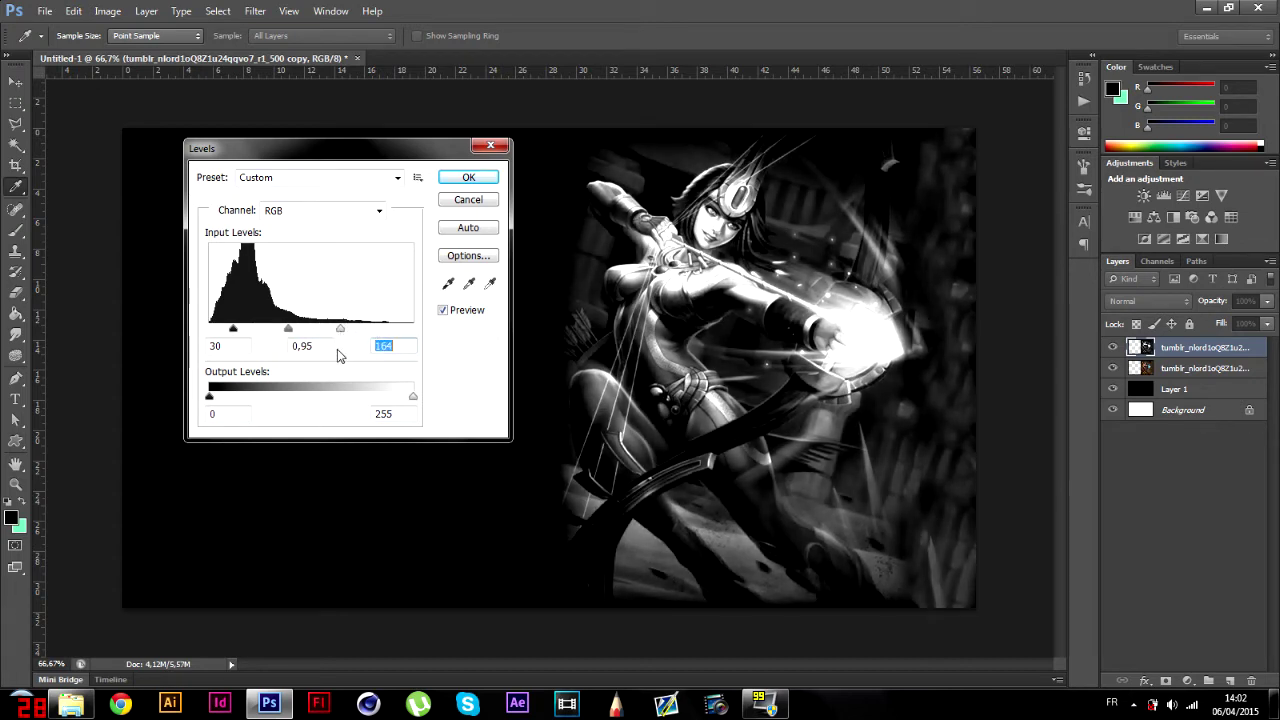
left_click_drag(285, 332, 277, 332)
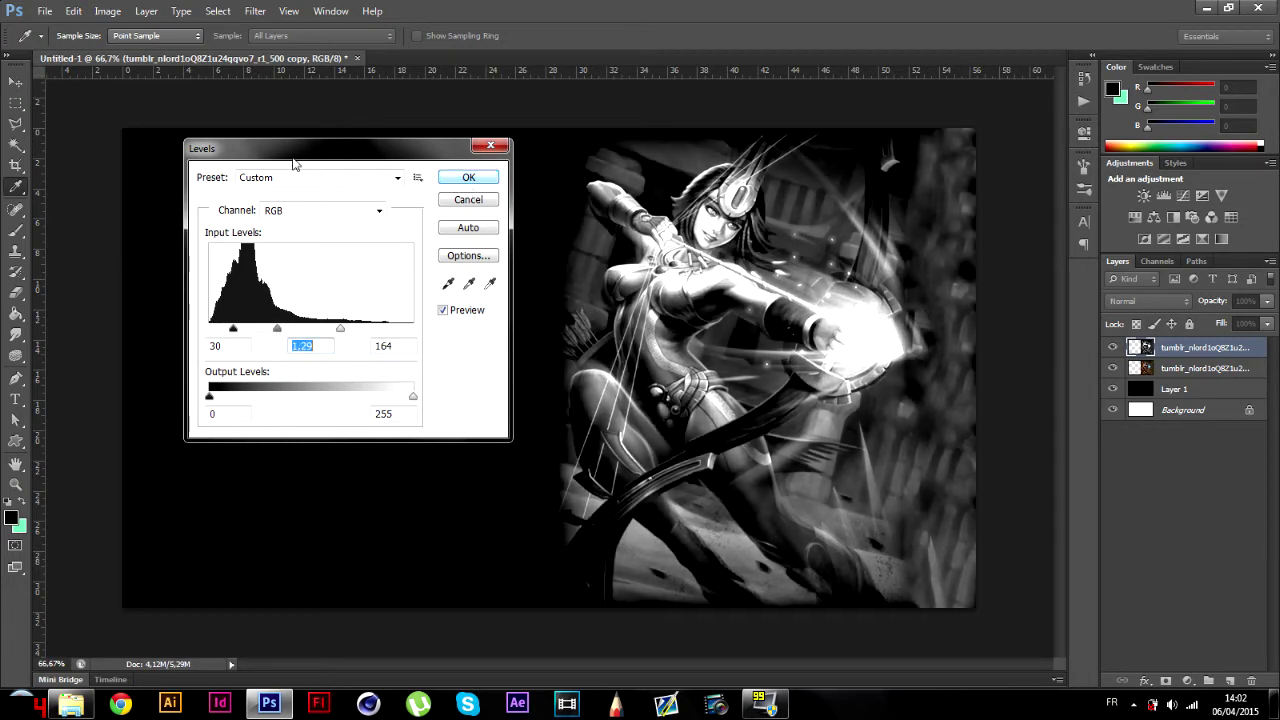
left_click(476, 177)
- Examine the black-and-white figure's face, arms and quiver up close to judge the contrast and details
key("l")
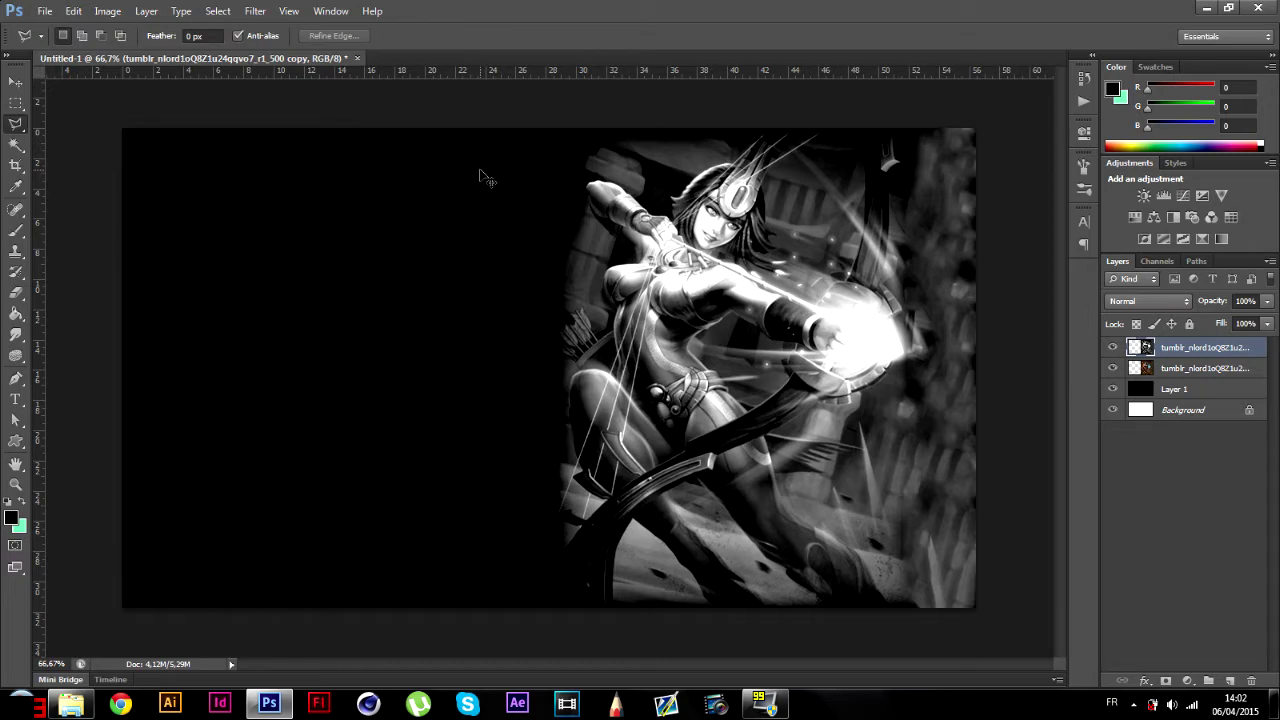
key("ctrl+plus")
key("ctrl+plus")
scroll(560, 266, "up", 5)
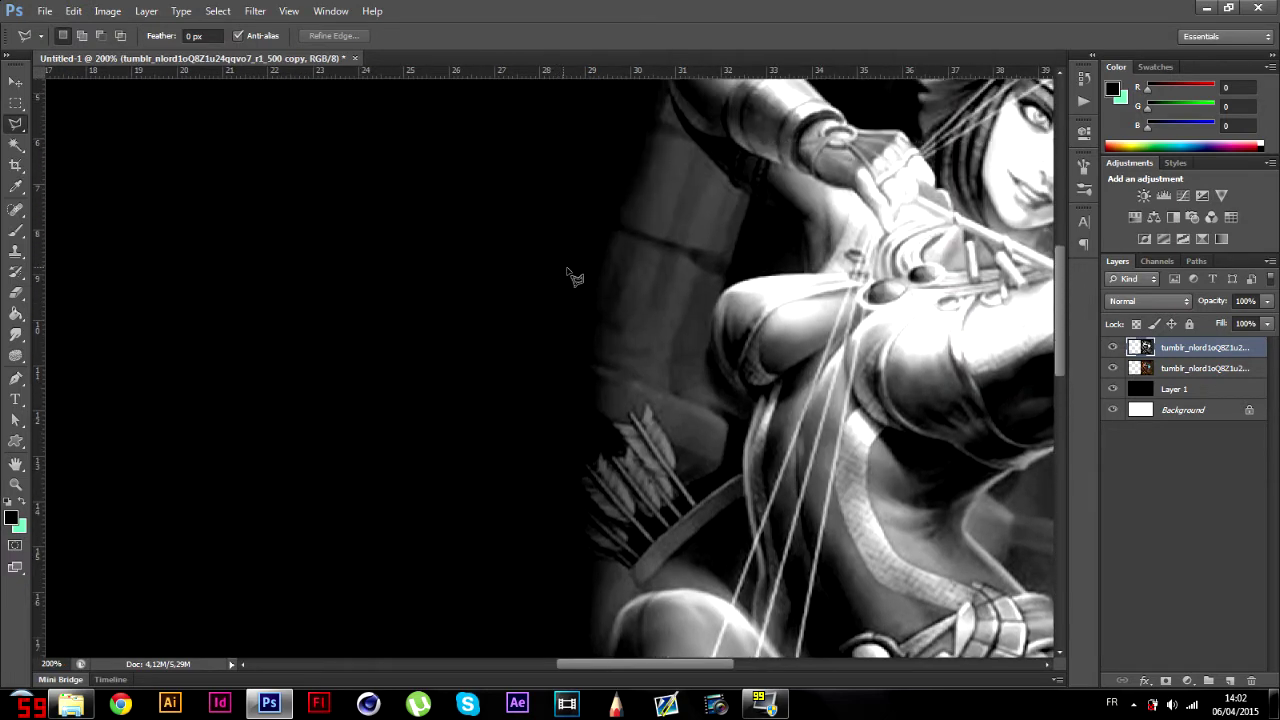
scroll(575, 278, "up", 2)
left_click_drag(648, 667, 723, 671)
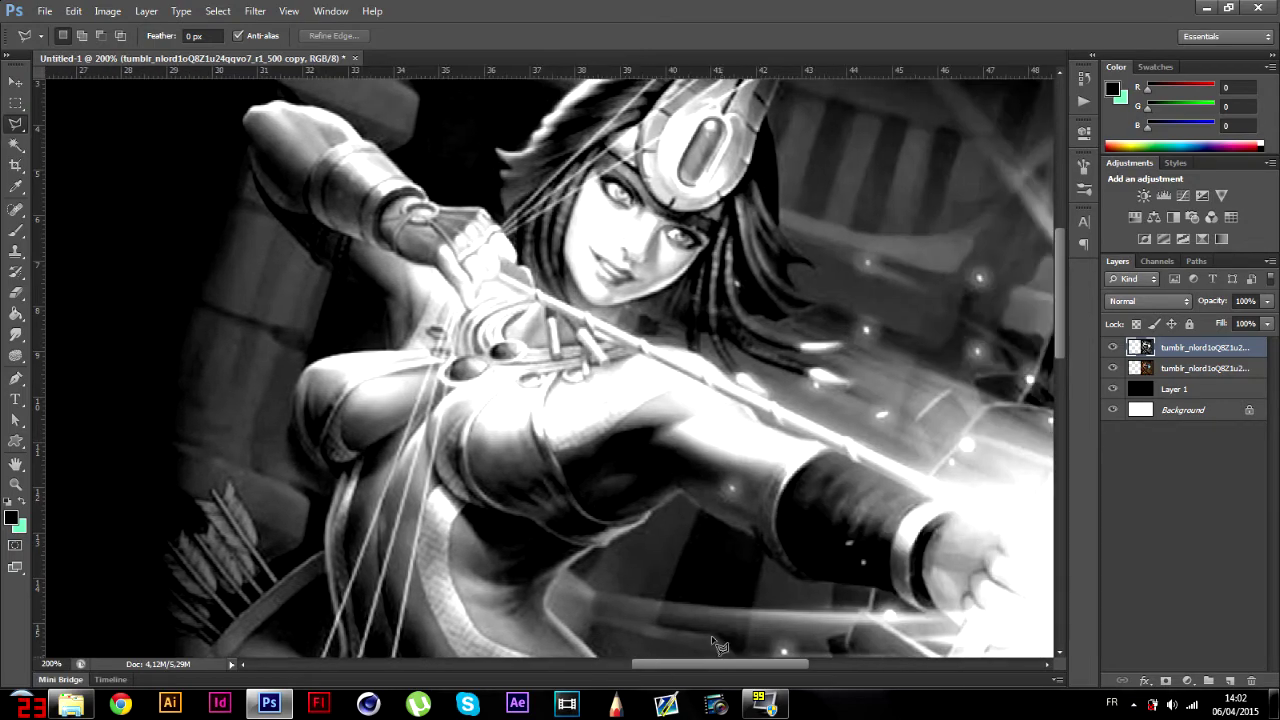
scroll(706, 592, "up", 2)
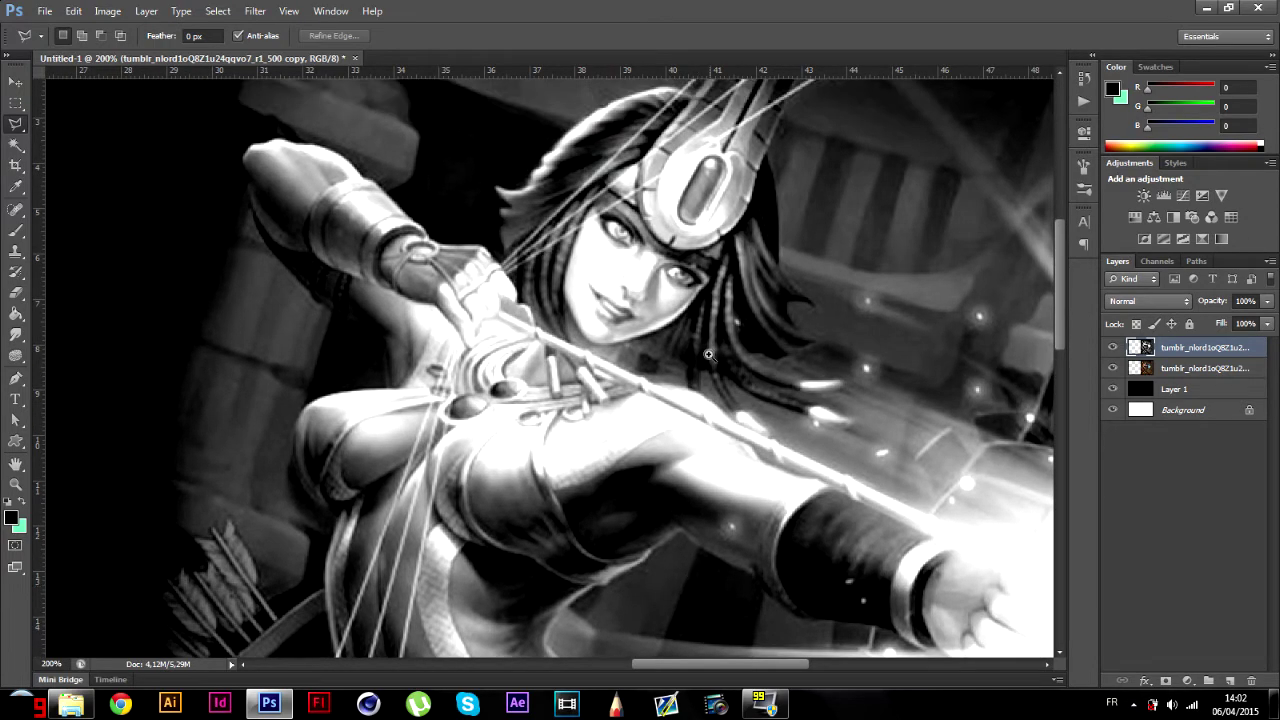
scroll(710, 356, "down", 7)
scroll(673, 378, "up", 6)
scroll(673, 378, "up", 3)
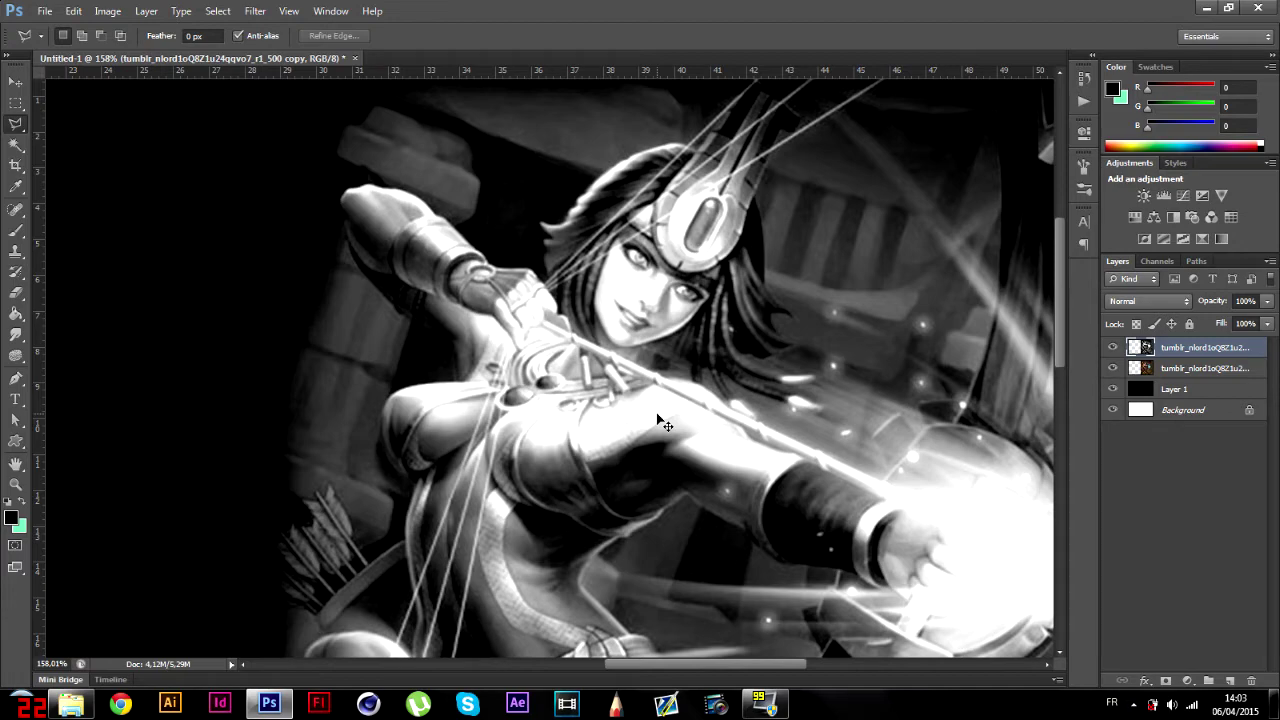
scroll(657, 420, "up", 2)
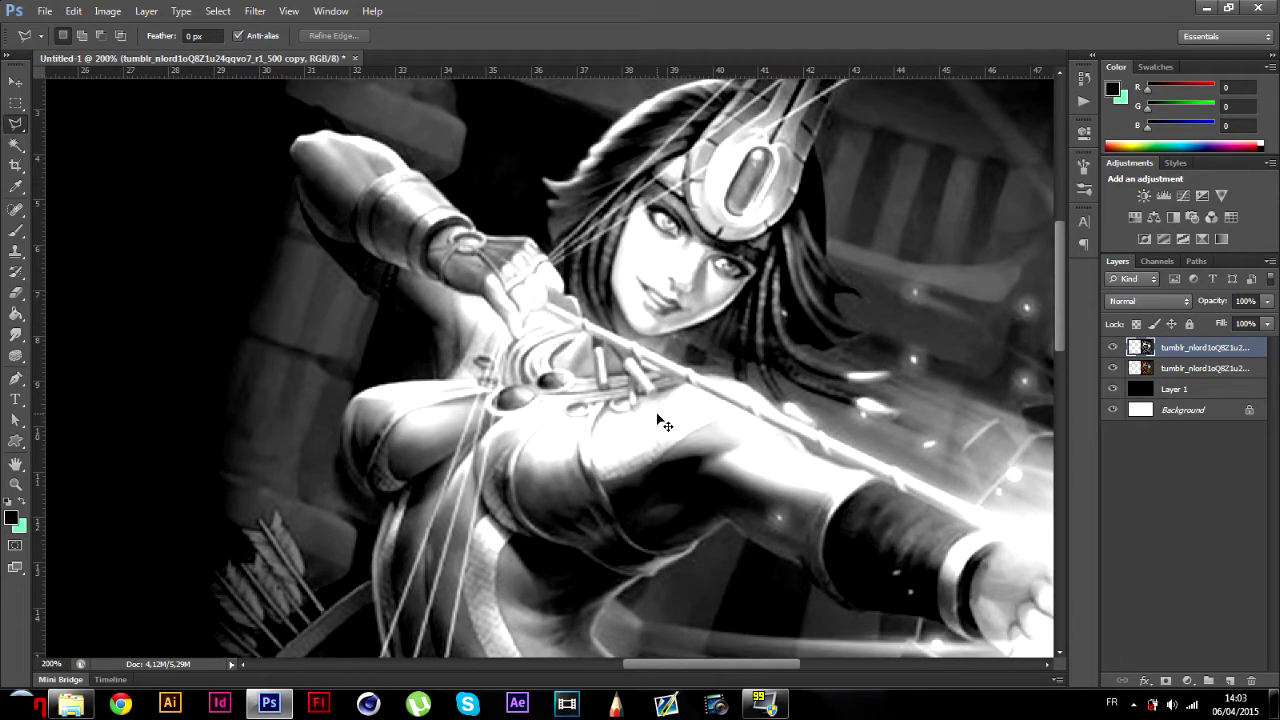
scroll(657, 420, "down", 3)
scroll(651, 398, "up", 3)
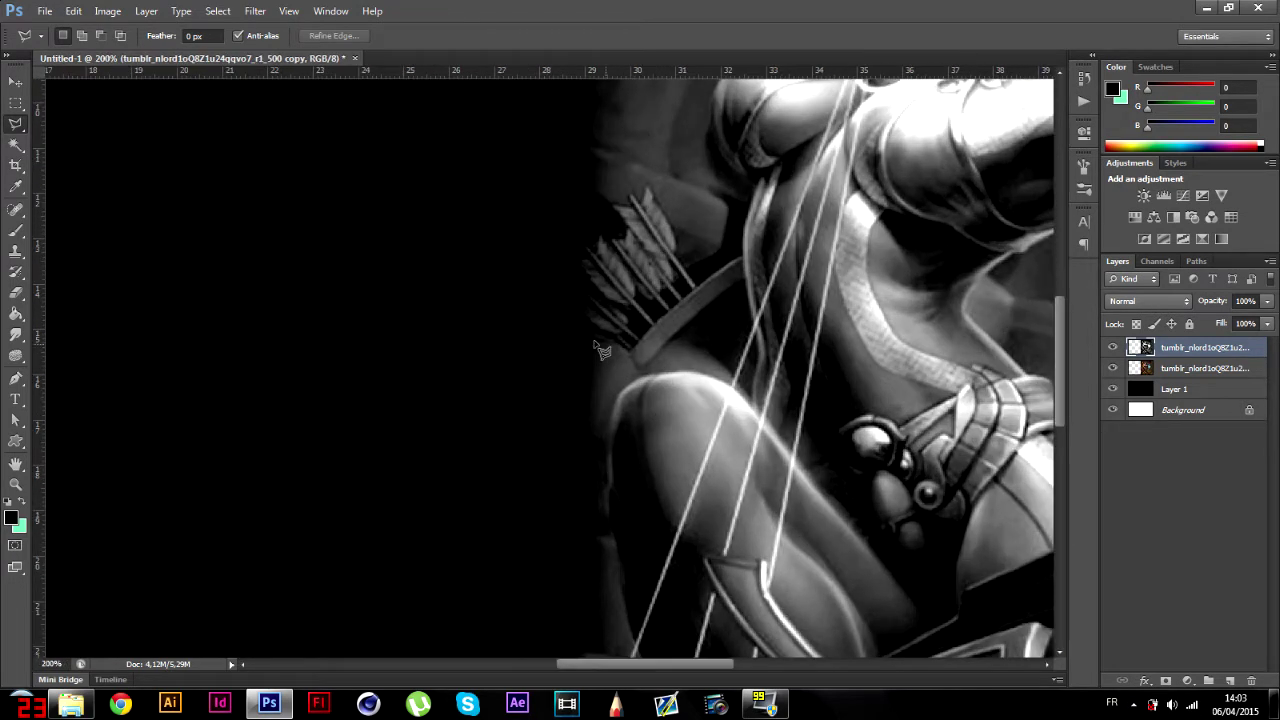
left_click(594, 343)
left_click(595, 227)
key("Escape")
left_click(15, 81)
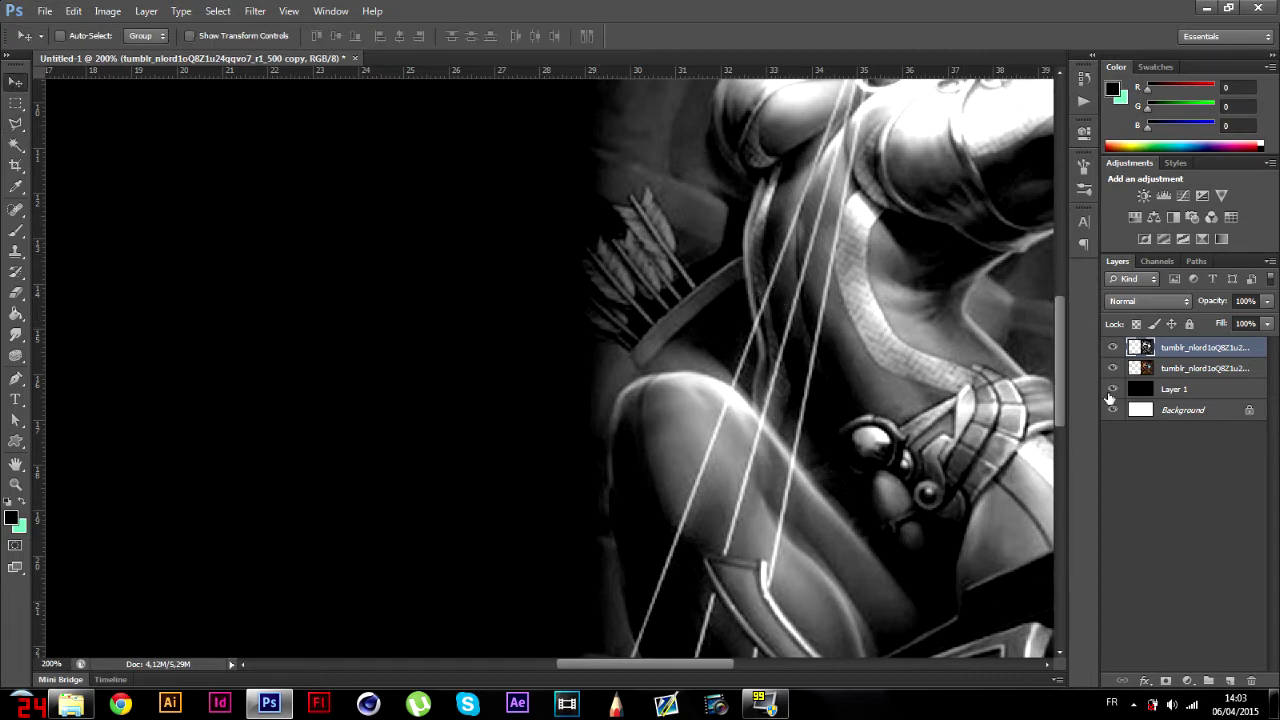
- Compare the black-and-white copy with the coloured artwork beneath it around the face by hiding and reshowing the copy
left_click_drag(1061, 380, 1058, 296)
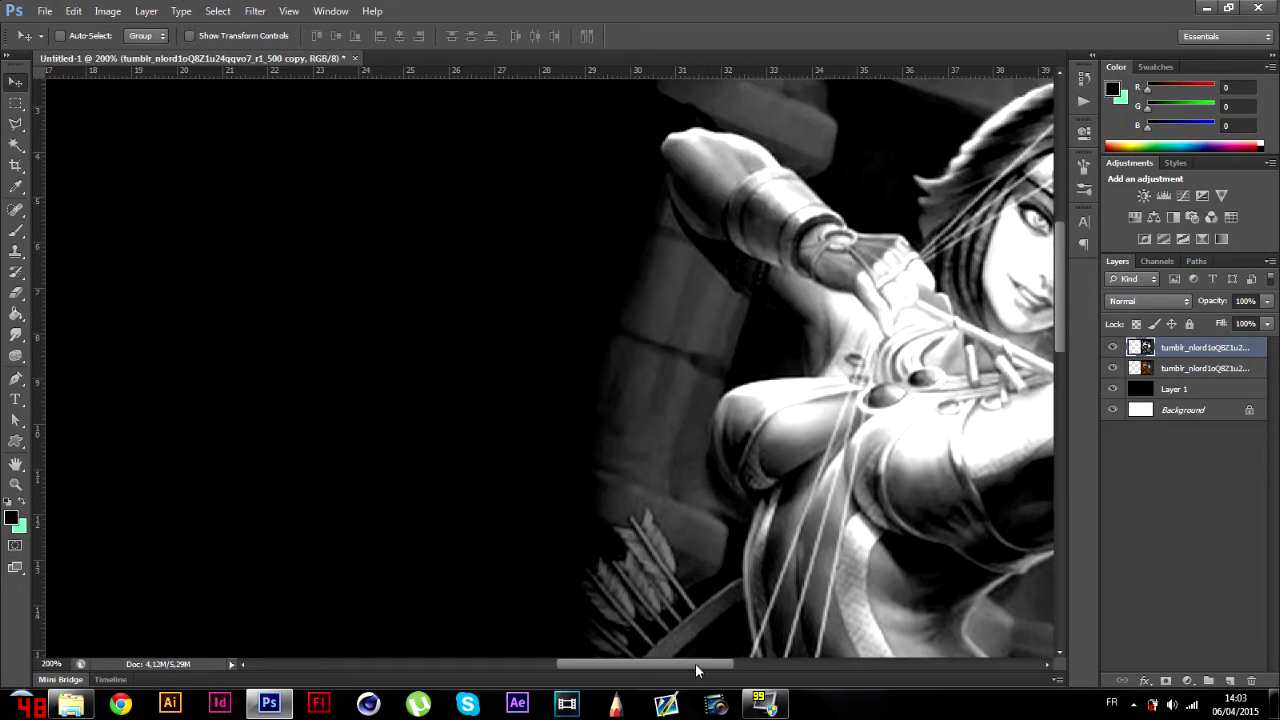
left_click_drag(695, 663, 785, 663)
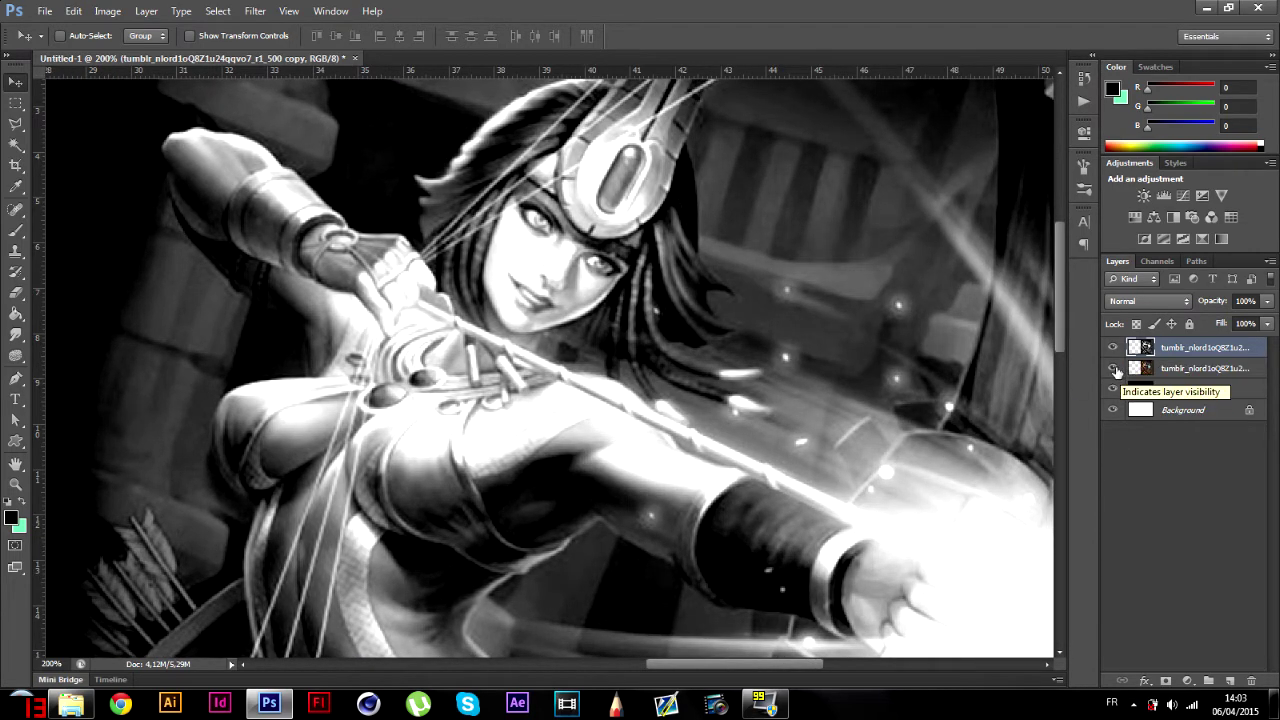
left_click(1112, 348)
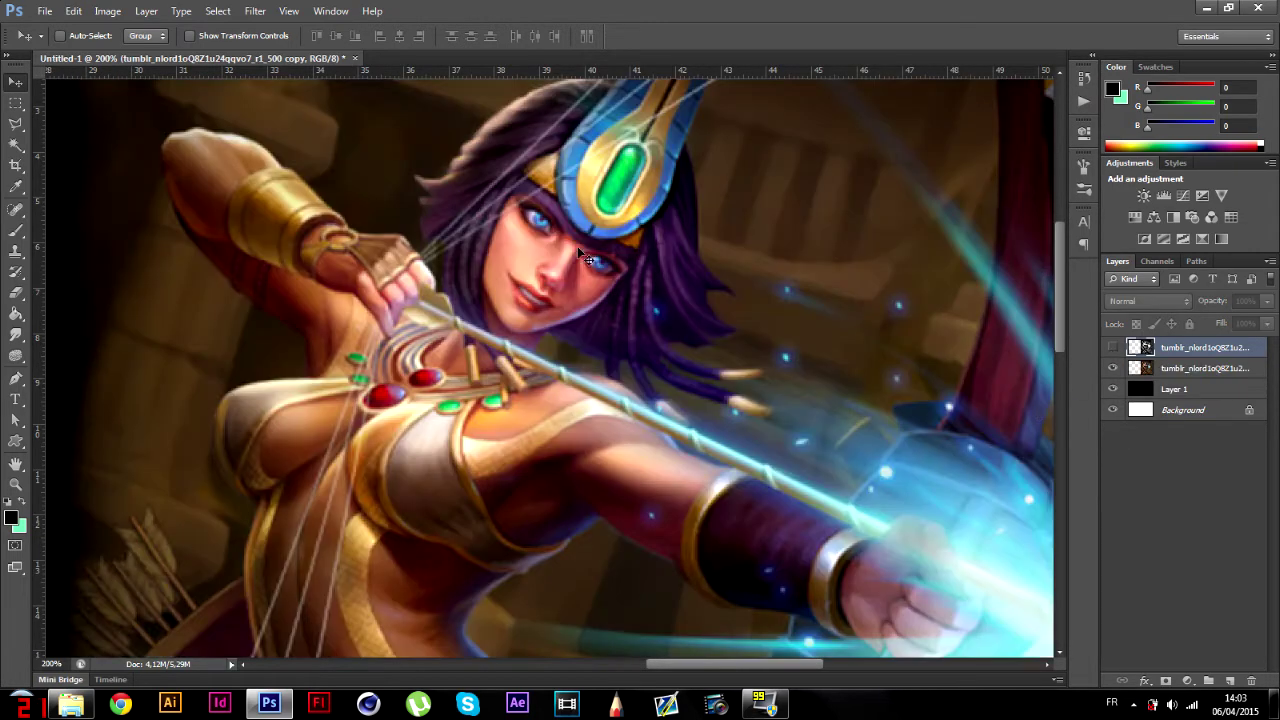
left_click(1110, 347)
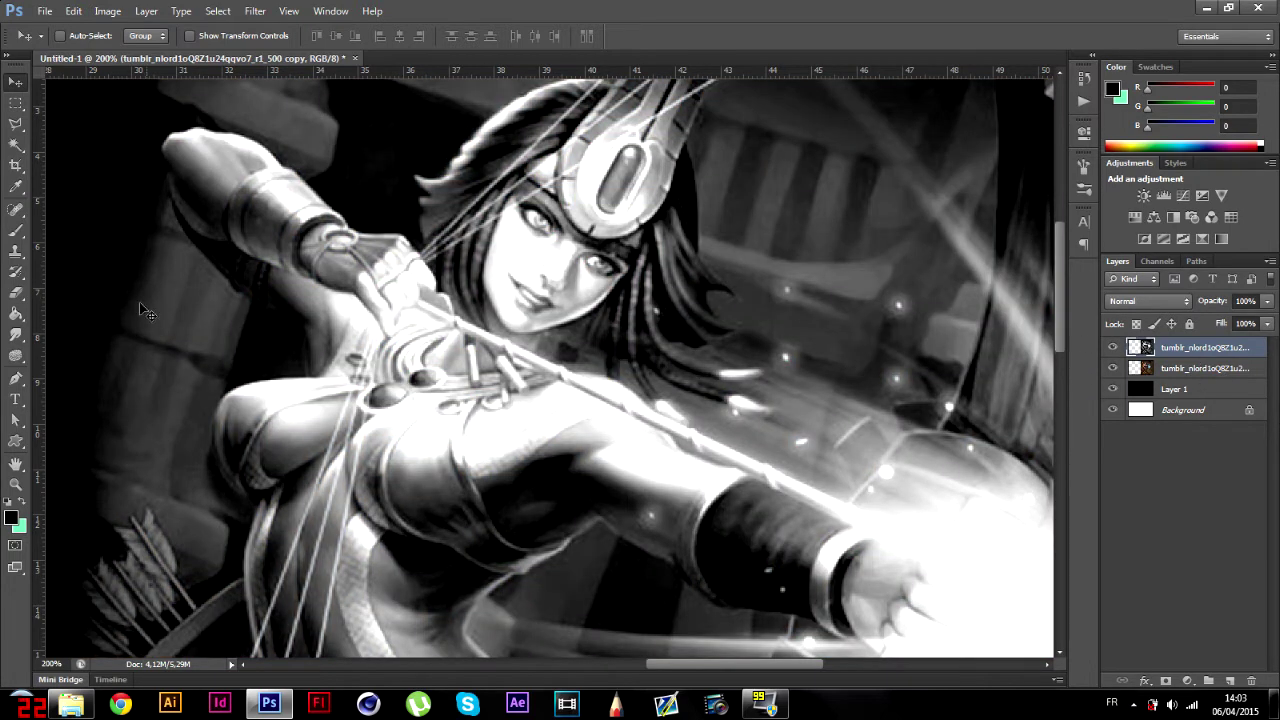
- Set up the Eraser with a hard round brush of 3 px at 100% hardness
left_click(16, 292)
left_click(70, 290)
right_click(607, 350)
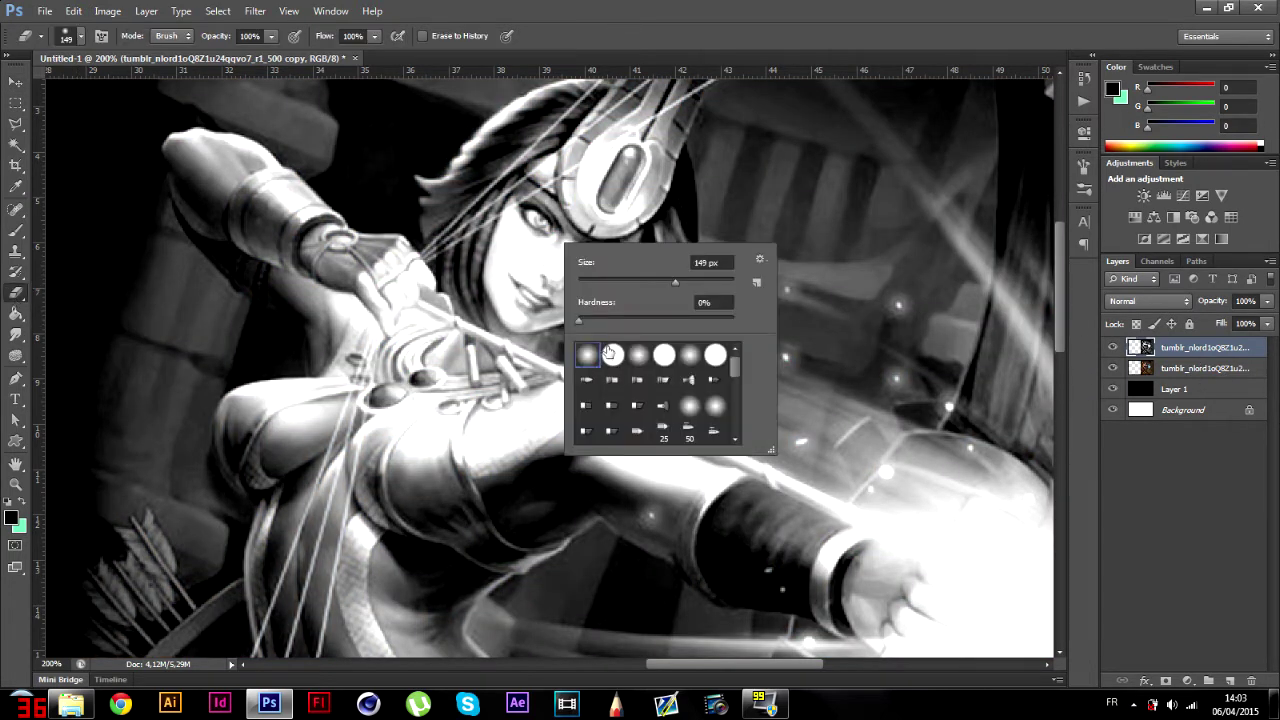
left_click(612, 354)
left_click_drag(606, 282, 583, 282)
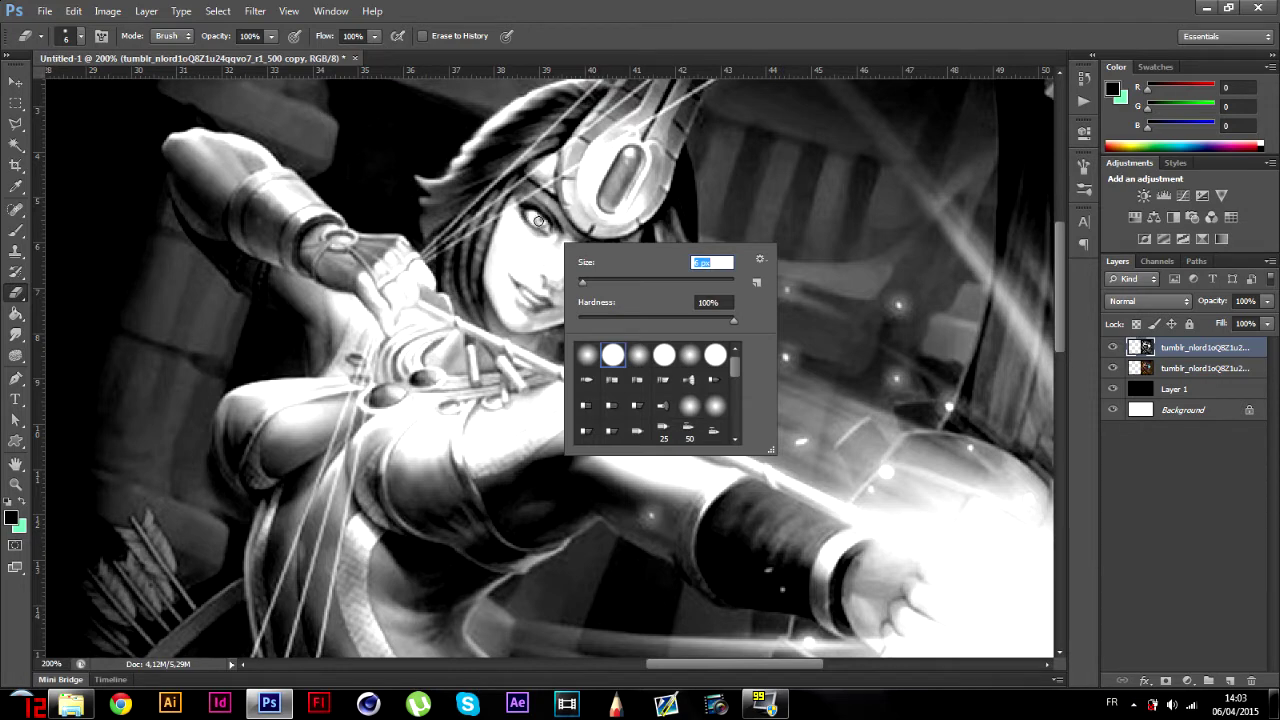
left_click(584, 279)
left_click(861, 25)
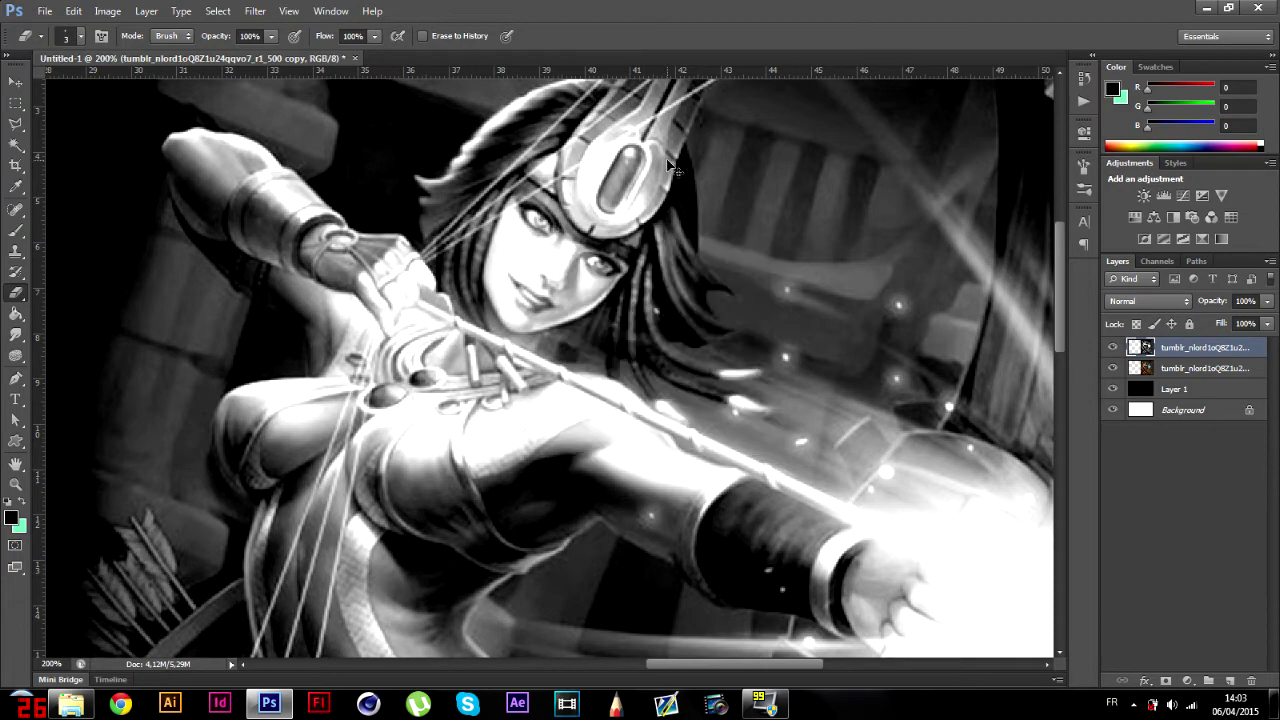
- Erase the black-and-white copy over the eye nearer the drawing hand to reveal the blue iris from the coloured layer
key("ctrl+plus")
key("ctrl+plus")
scroll(669, 159, "up", 3)
right_click(669, 159)
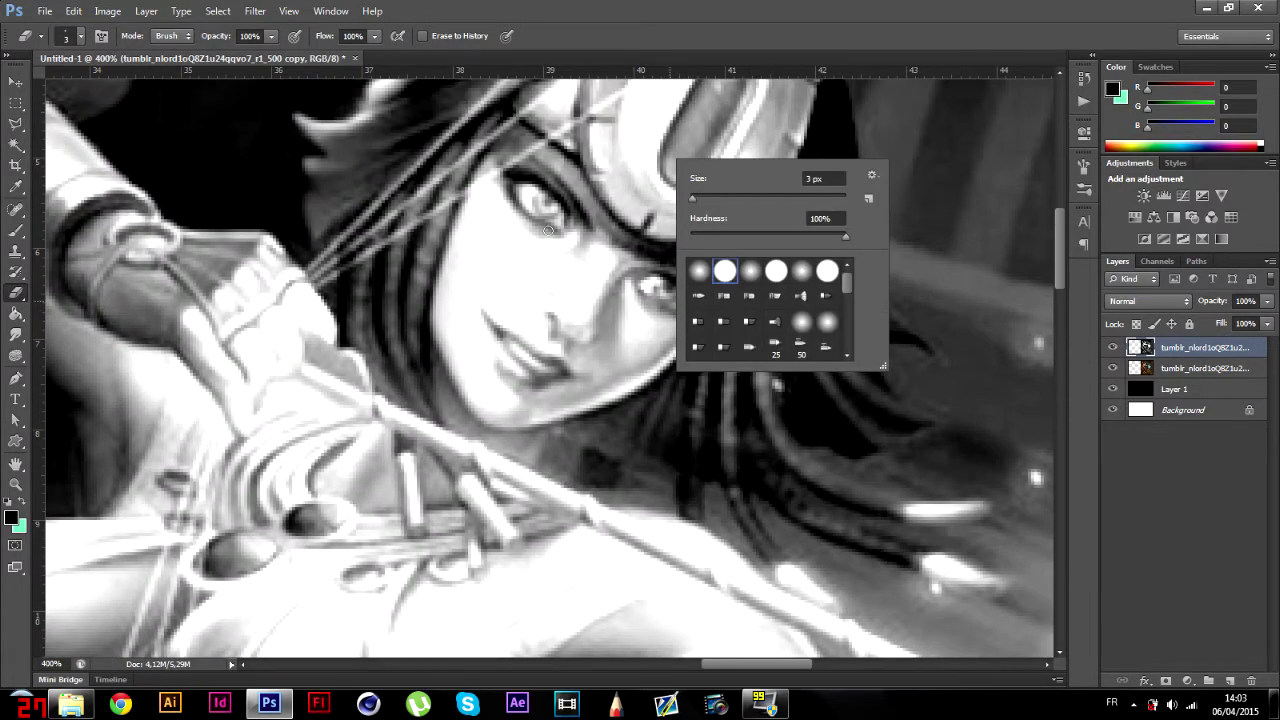
mouse_move(548, 230)
left_mouse_down()
mouse_move(550, 205)
mouse_move(524, 195)
mouse_move(541, 212)
mouse_move(538, 193)
mouse_move(530, 207)
left_mouse_up()
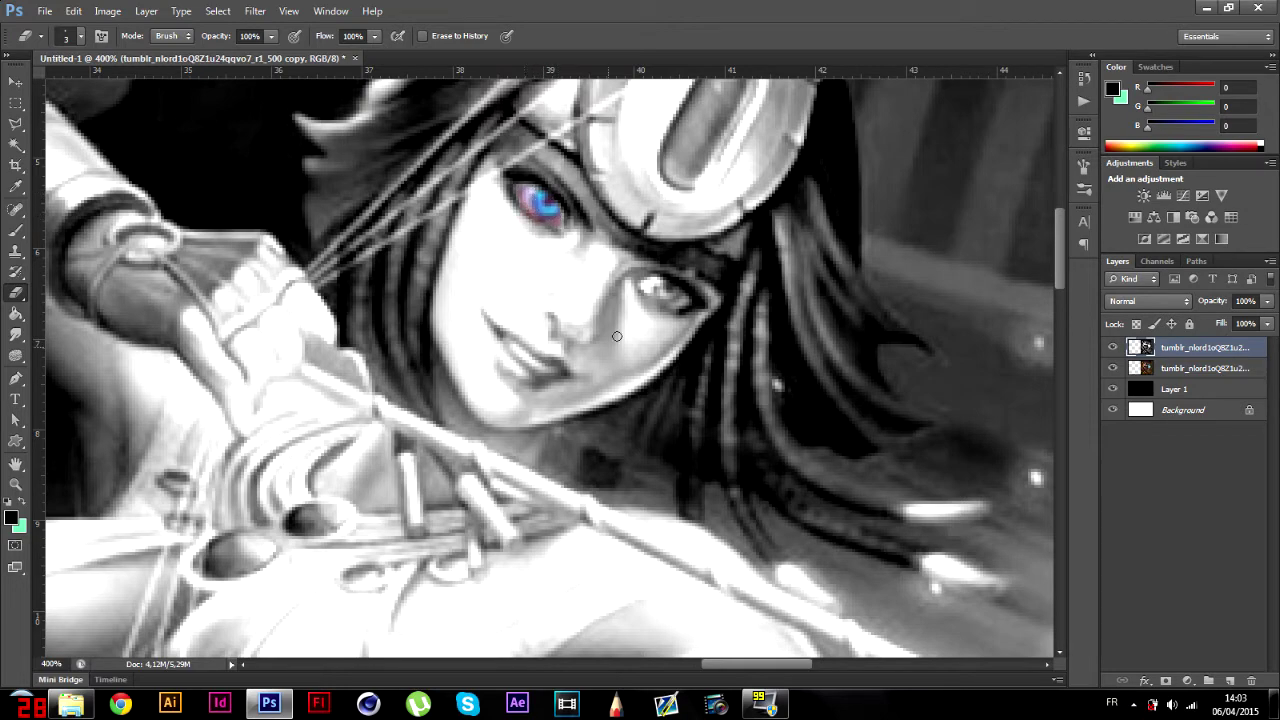
- Check the coloured eye against the whole composition and again at close range around the face
key("ctrl+minus")
key("ctrl+minus")
key("ctrl+minus")
key("ctrl+minus")
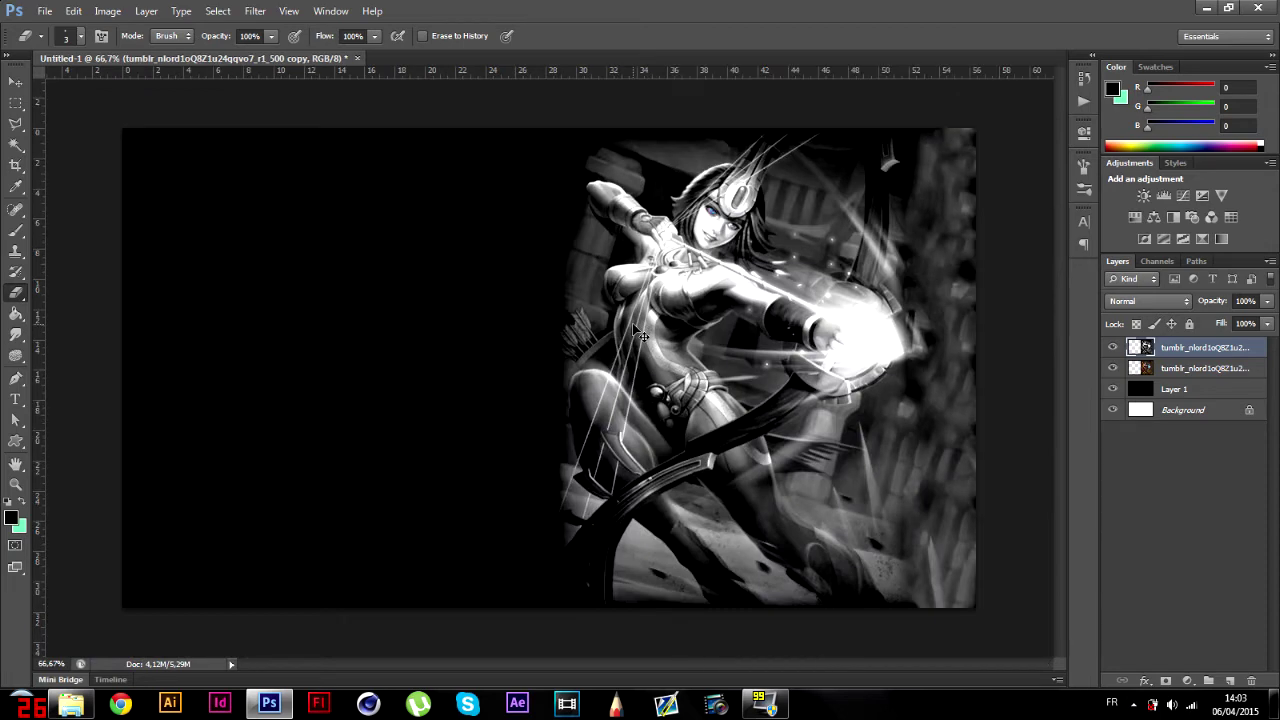
key("ctrl+plus")
key("ctrl+plus")
key("ctrl+plus")
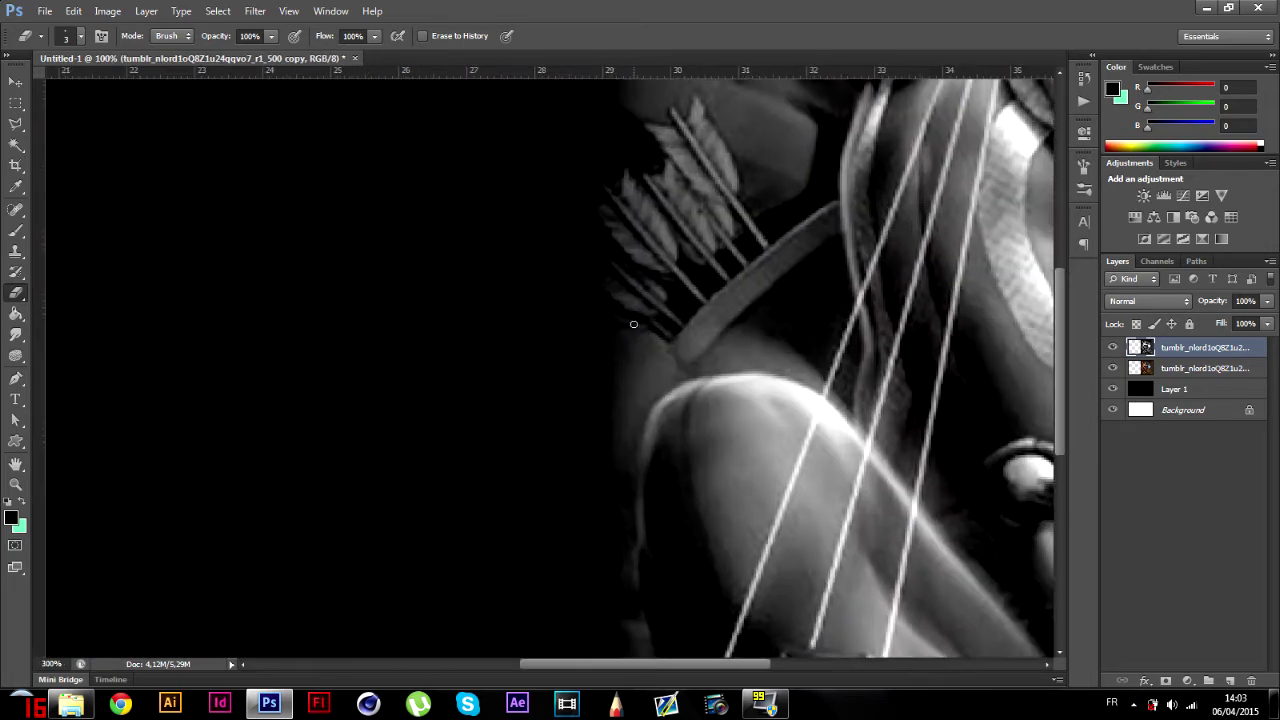
scroll(645, 326, "up", 3)
scroll(654, 326, "up", 5)
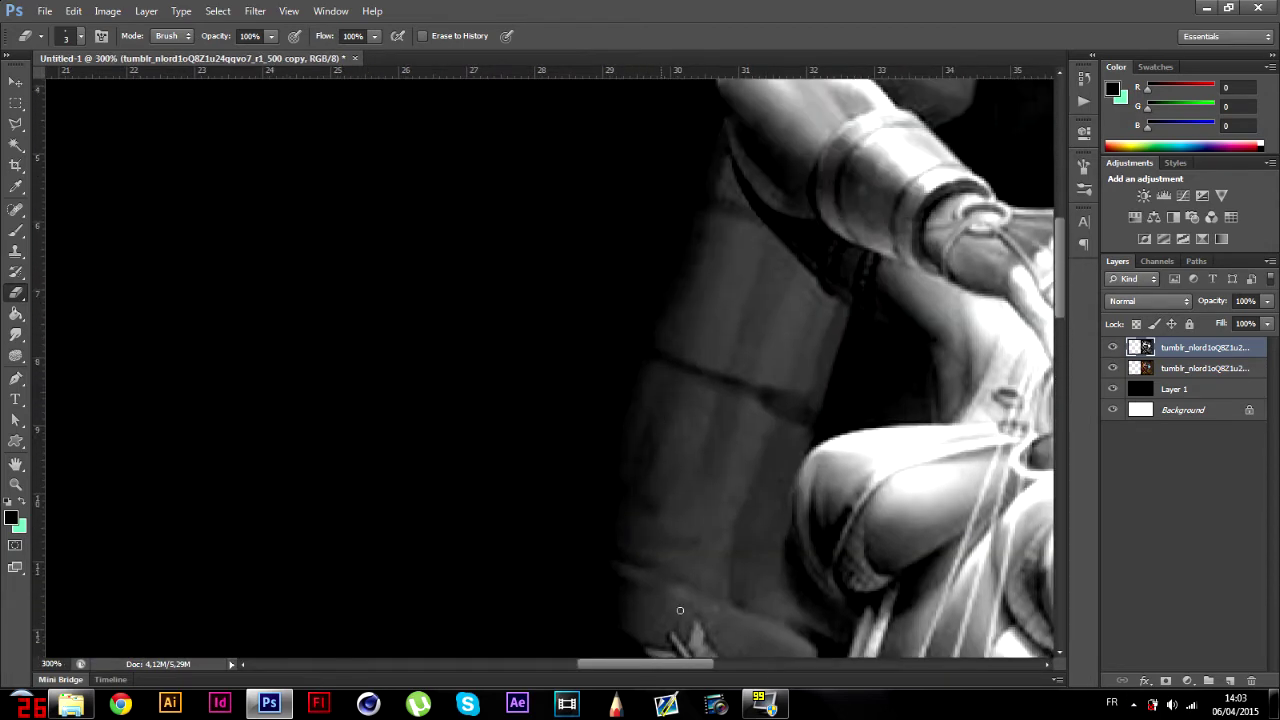
left_click_drag(682, 666, 772, 661)
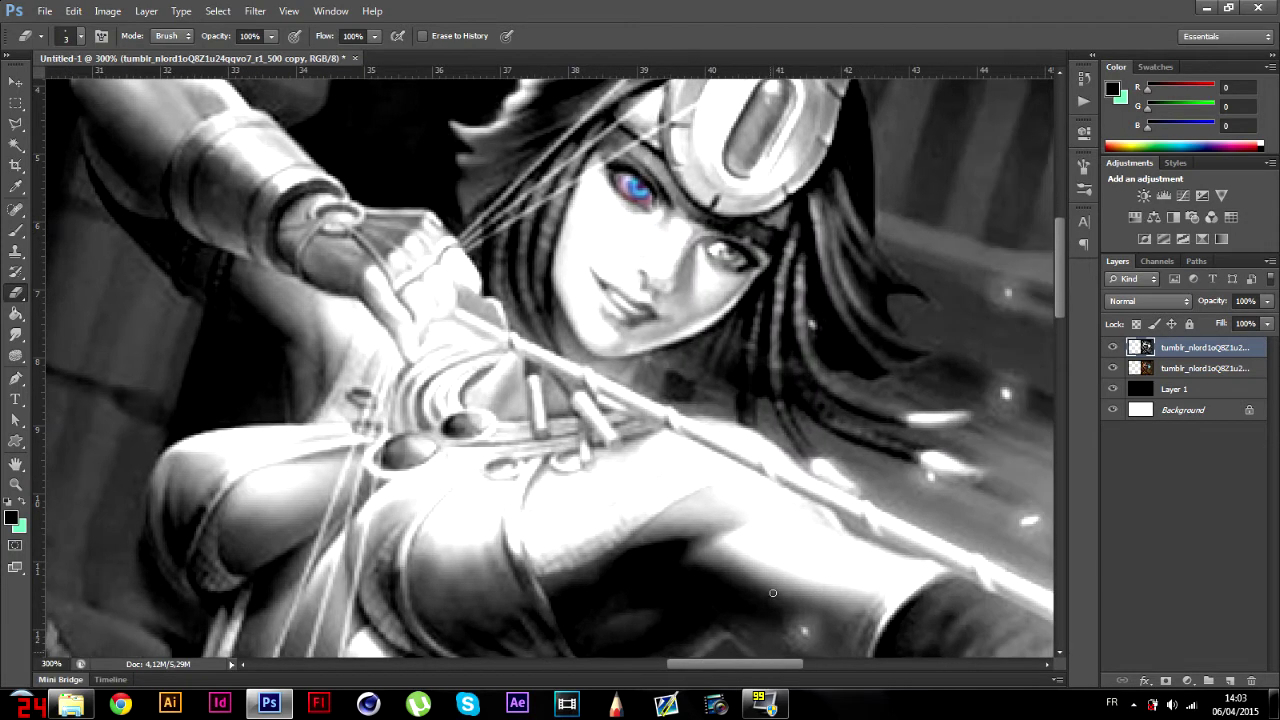
- Erase the black-and-white copy over the irises of both eyes to reveal the blue from the coloured layer
scroll(780, 570, "up", 2)
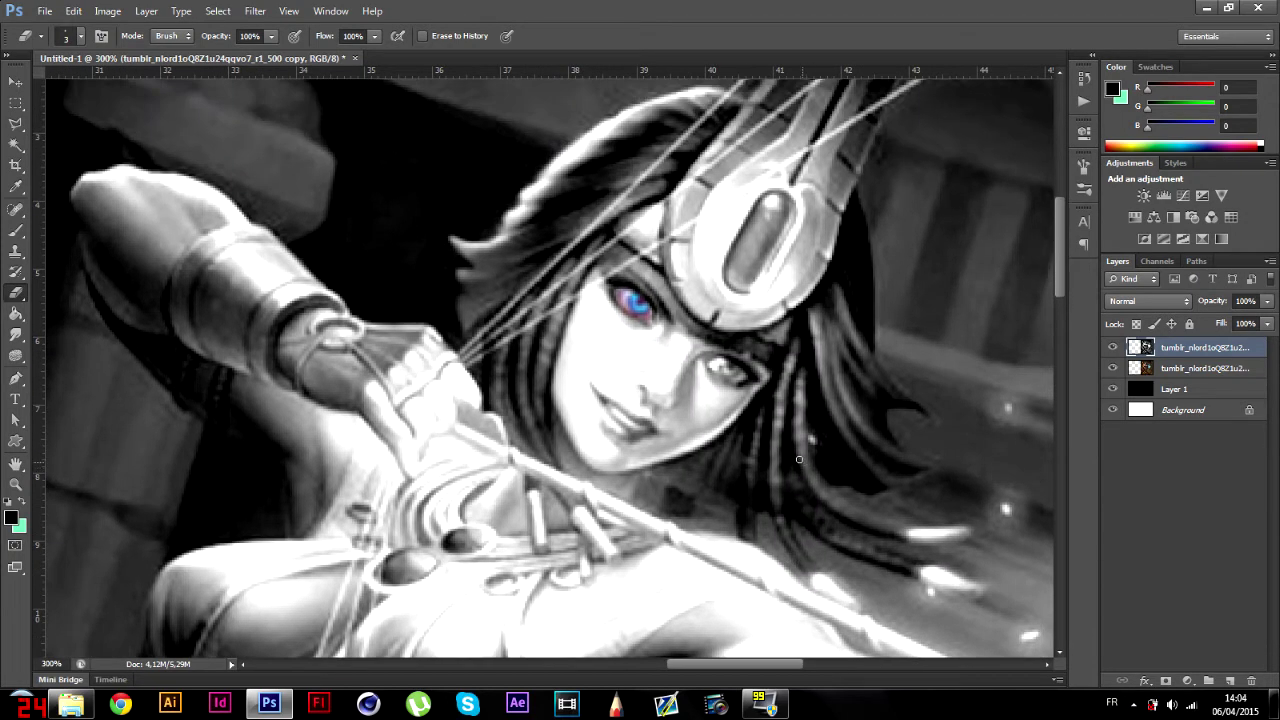
left_click_drag(622, 296, 645, 316)
scroll(651, 306, "up", 2)
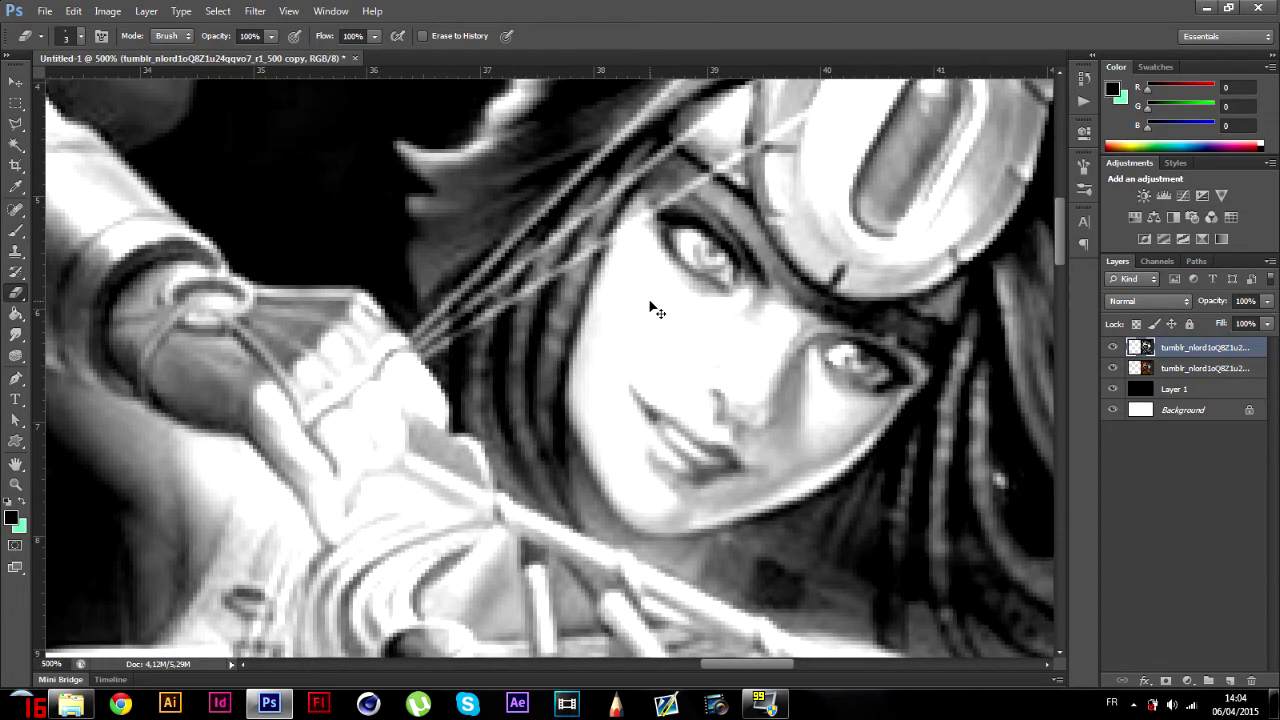
key("ctrl+plus")
mouse_move(740, 237)
left_mouse_down()
mouse_move(735, 214)
mouse_move(752, 244)
mouse_move(743, 233)
left_mouse_up()
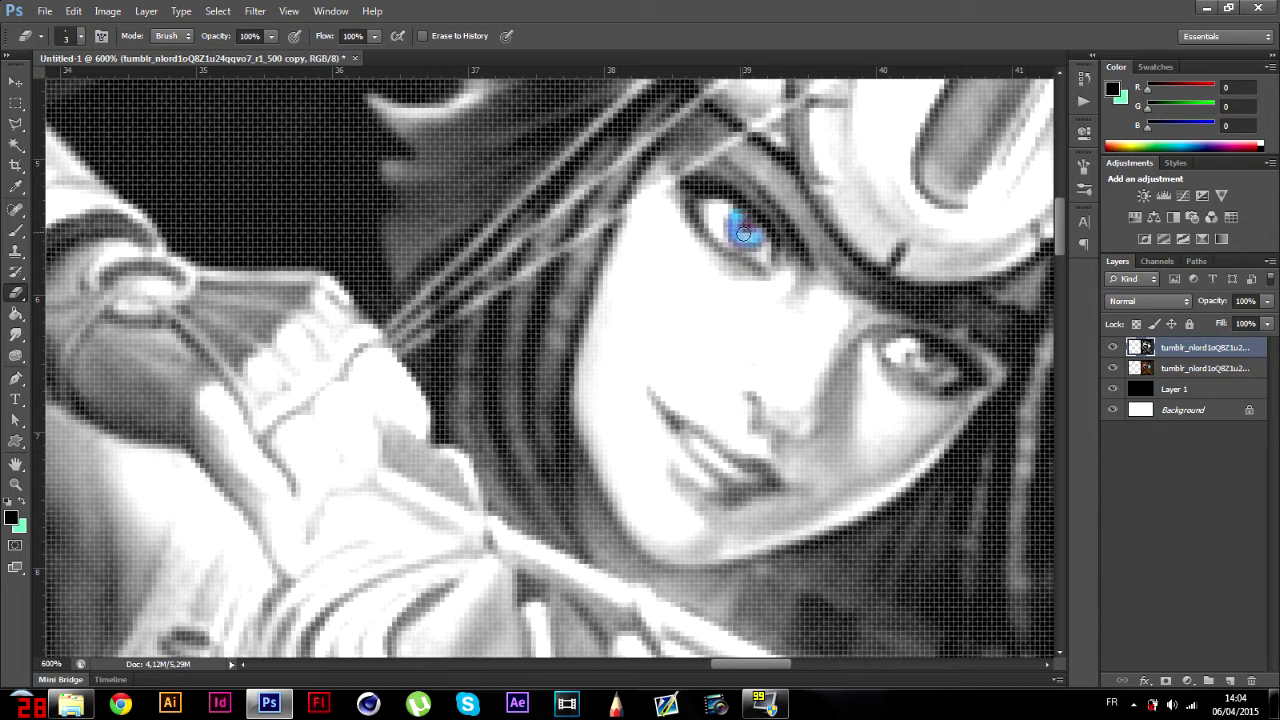
mouse_move(910, 362)
left_mouse_down()
mouse_move(916, 345)
mouse_move(925, 368)
mouse_move(936, 356)
mouse_move(920, 360)
mouse_move(929, 367)
left_mouse_up()
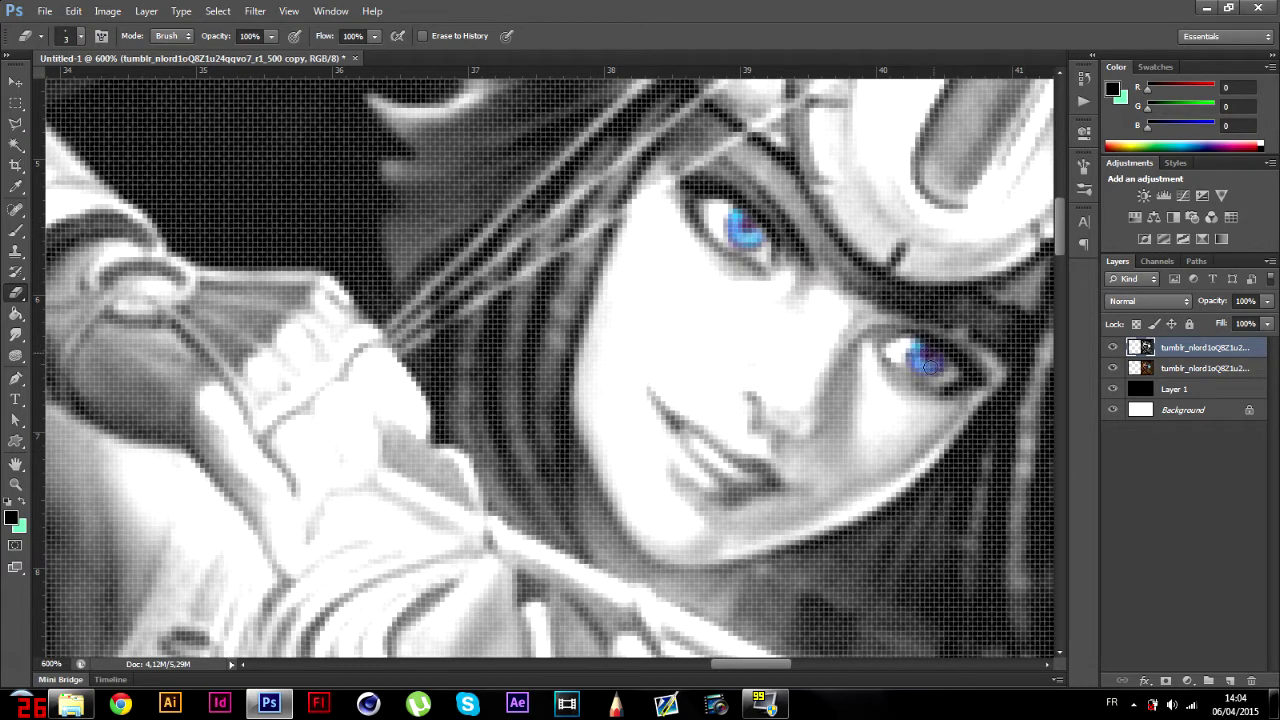
- Check both coloured eyes against the whole figure, including the arrow and the glowing bow
scroll(896, 385, "down", 3)
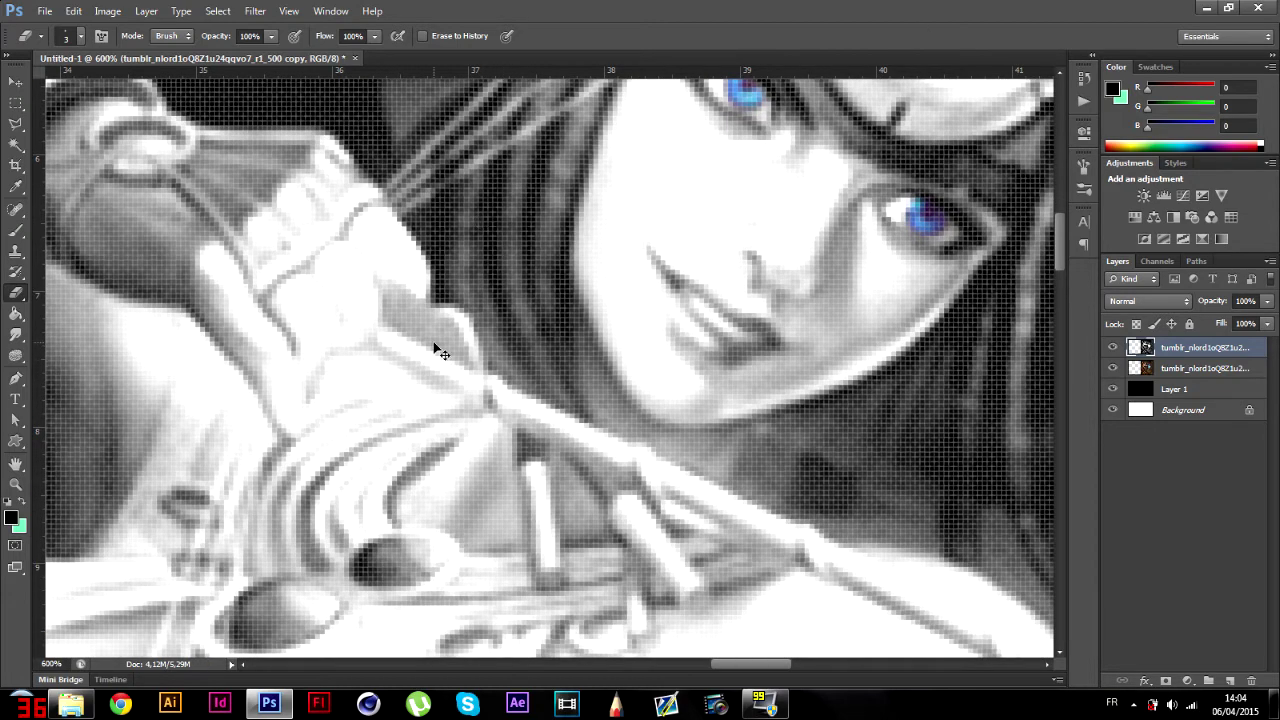
scroll(437, 350, "down", 5)
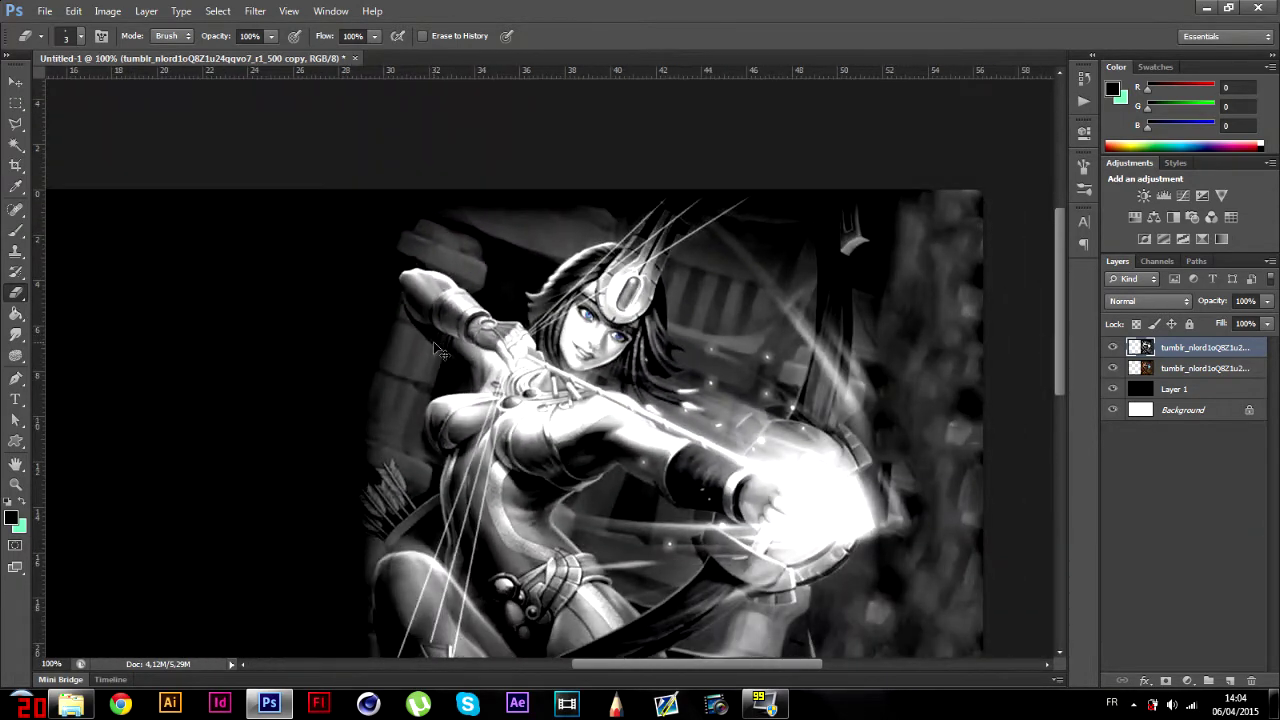
key("ctrl+minus")
key("ctrl+plus")
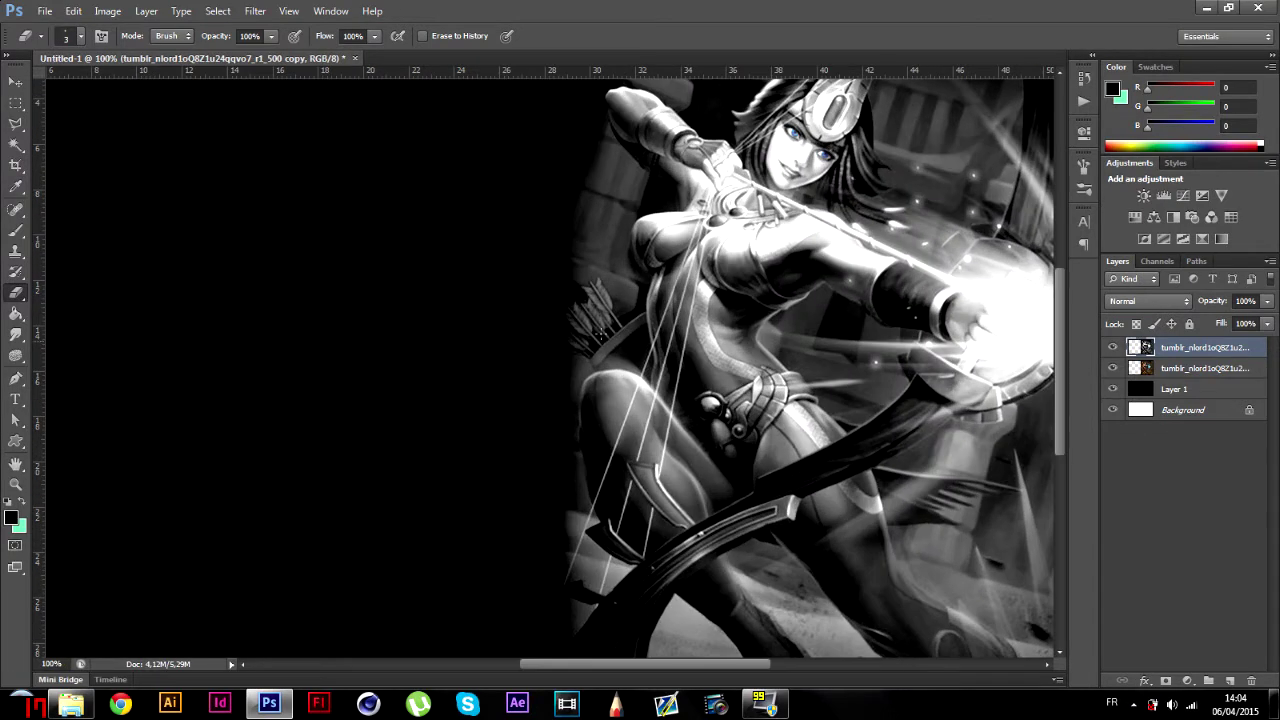
scroll(637, 505, "up", 3)
left_click_drag(653, 663, 728, 663)
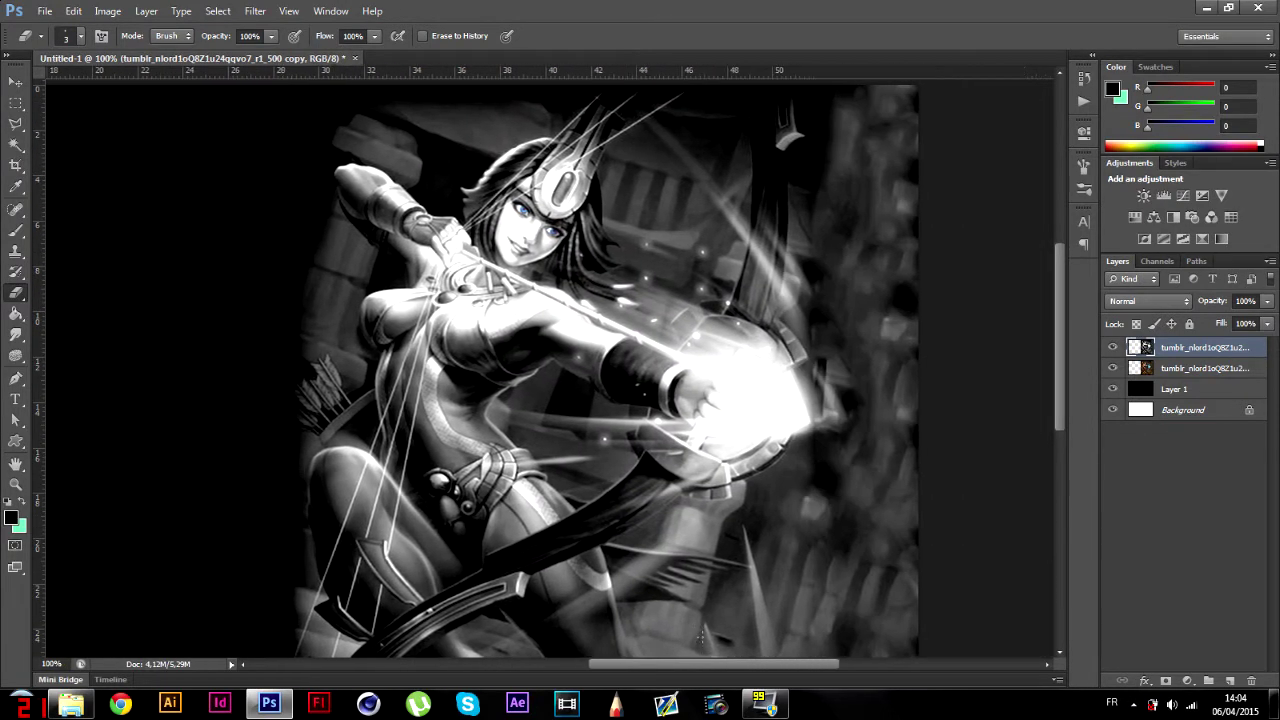
scroll(545, 375, "up", 3)
key("ctrl+plus")
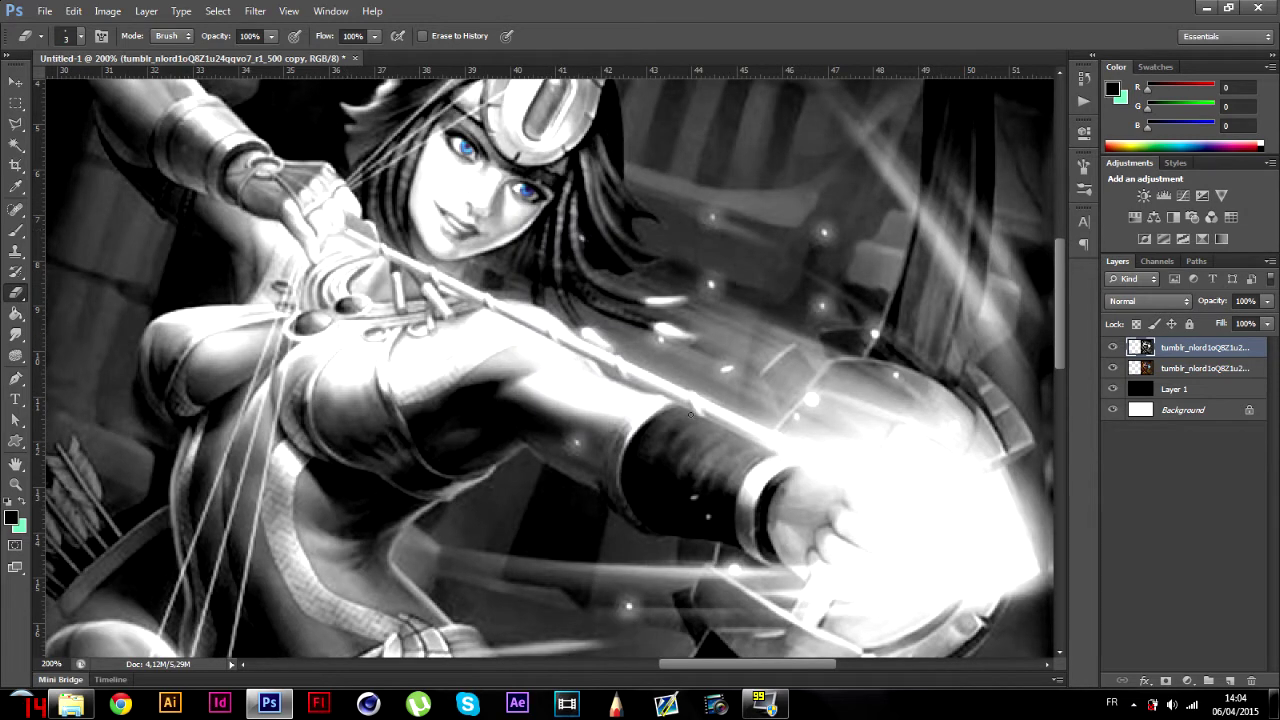
- Erase the black-and-white copy in straight strokes along the arrow and into the glow to reveal their original colours
left_click(373, 302, "shift")
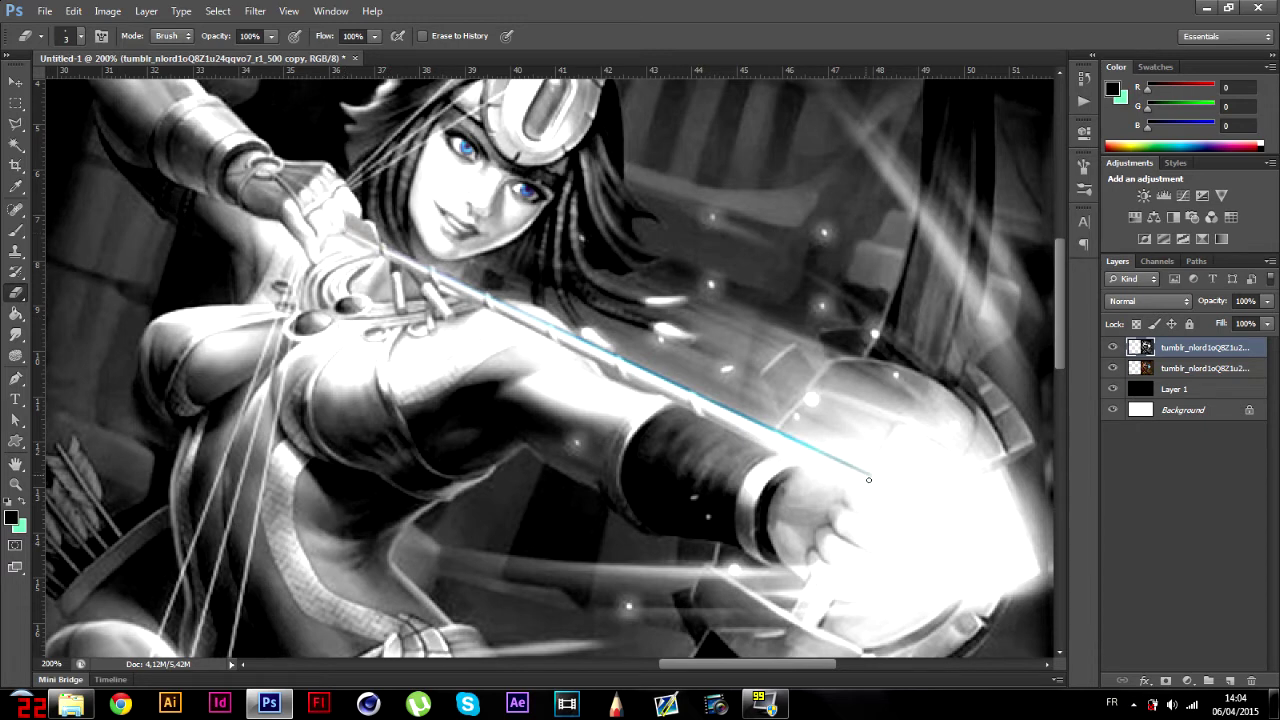
left_click(378, 245, "shift")
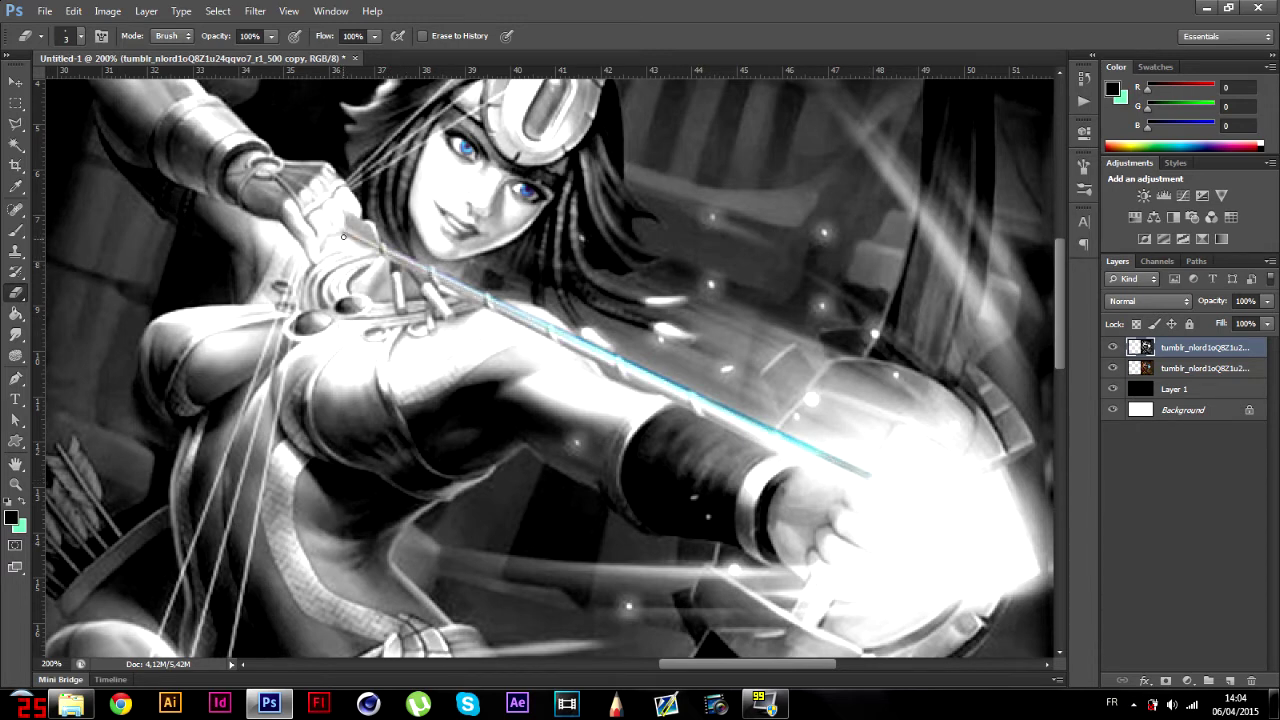
left_click(858, 481, "shift")
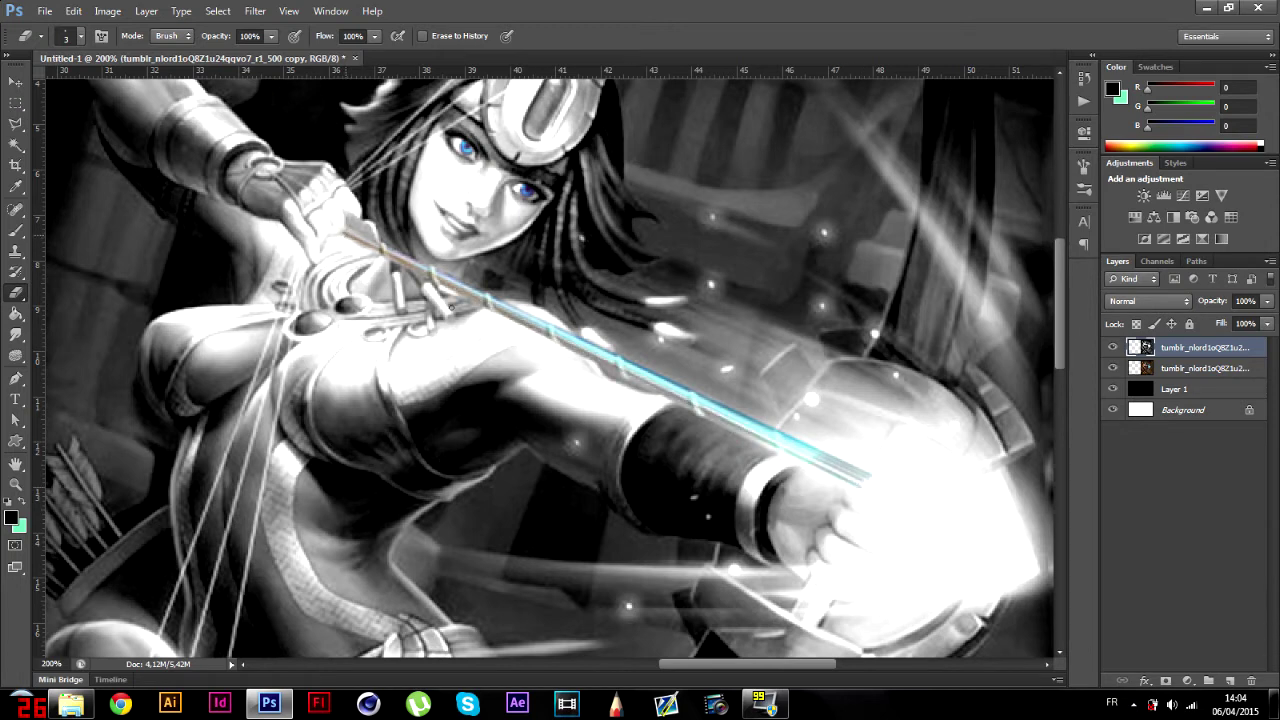
left_click(856, 489, "shift")
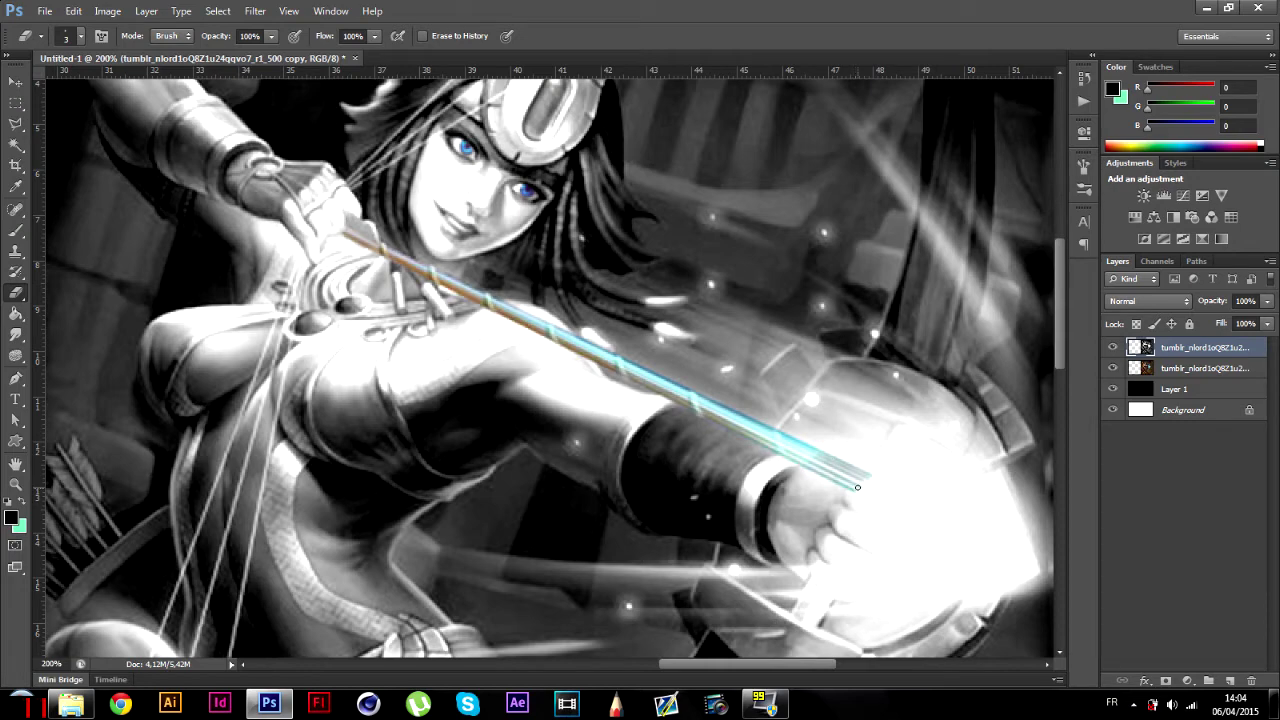
mouse_move(857, 487)
left_mouse_down()
mouse_move(769, 450)
mouse_move(896, 496)
mouse_move(928, 524)
left_mouse_up()
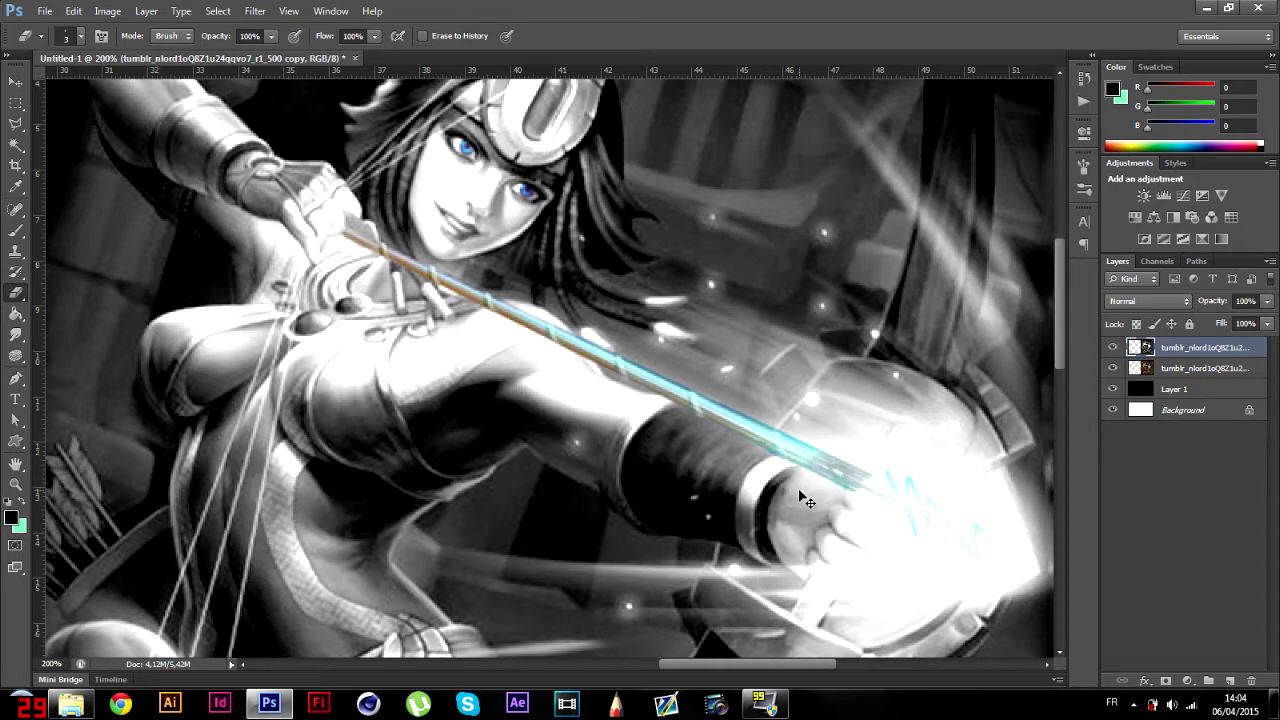
- Undo the eraser strokes and the black-and-white treatment of the upper artwork copy, back to full colour
key("ctrl+minus")
key("ctrl+minus")
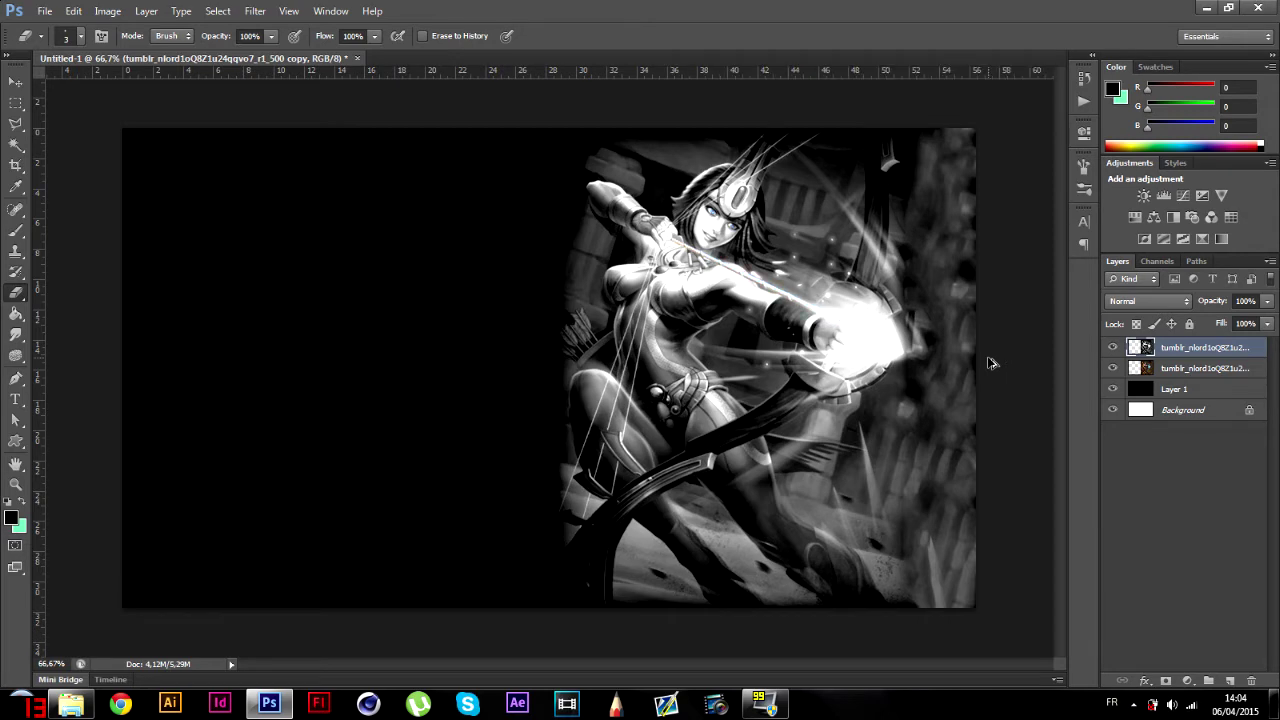
key("ctrl+alt+z")
key("ctrl+alt+z")
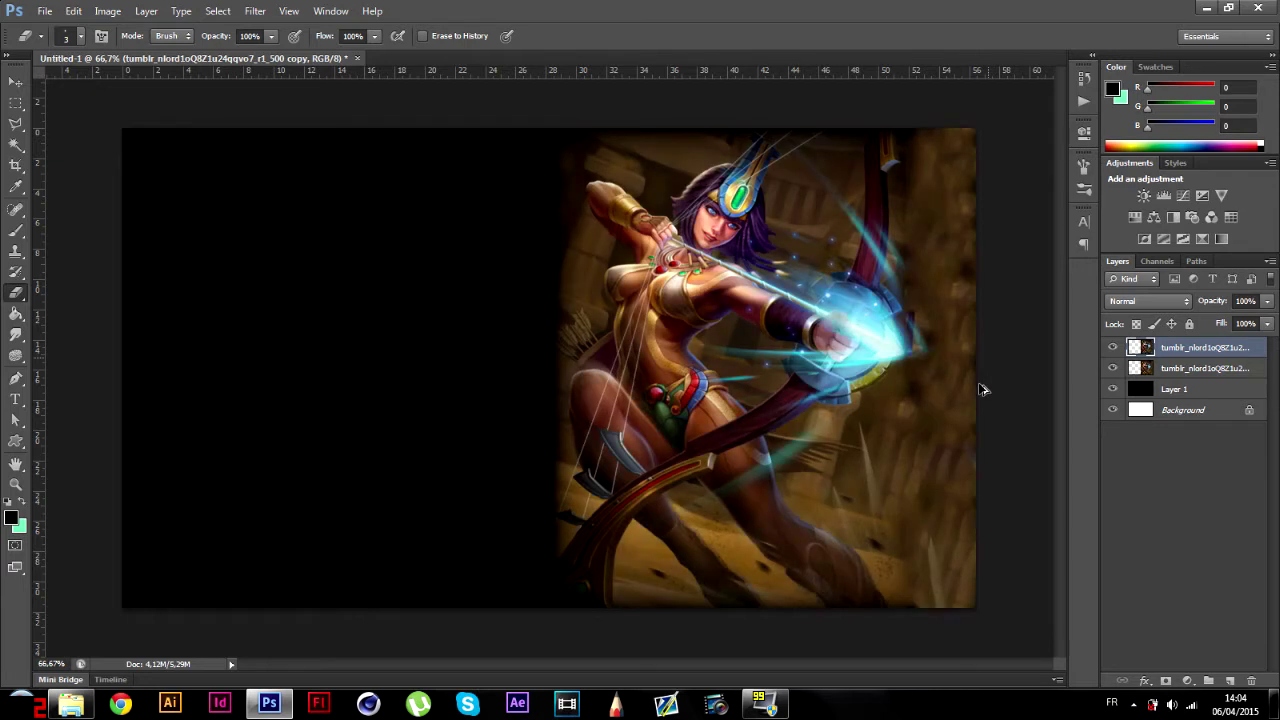
- Hide the upper artwork copy and convert the lower artwork layer with the Black & White adjustment
left_click(1192, 370)
left_click(1112, 347)
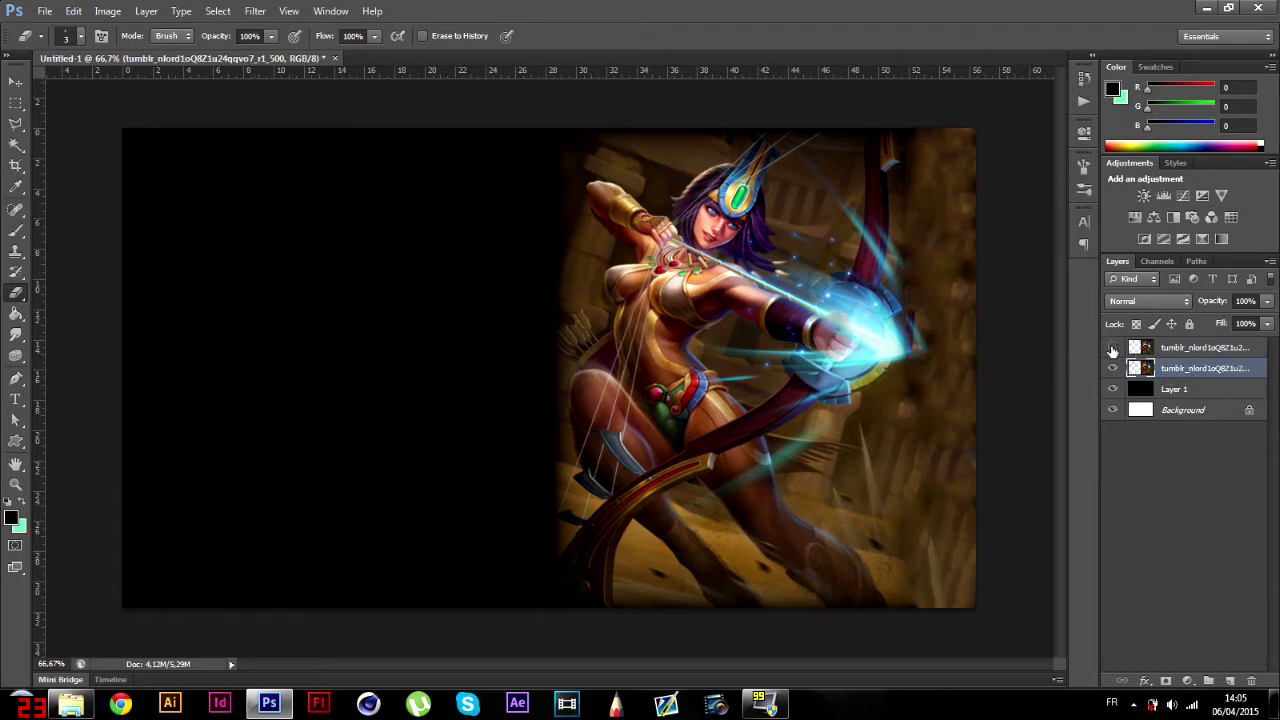
left_click(1113, 350)
left_click(108, 11)
mouse_move(148, 56)
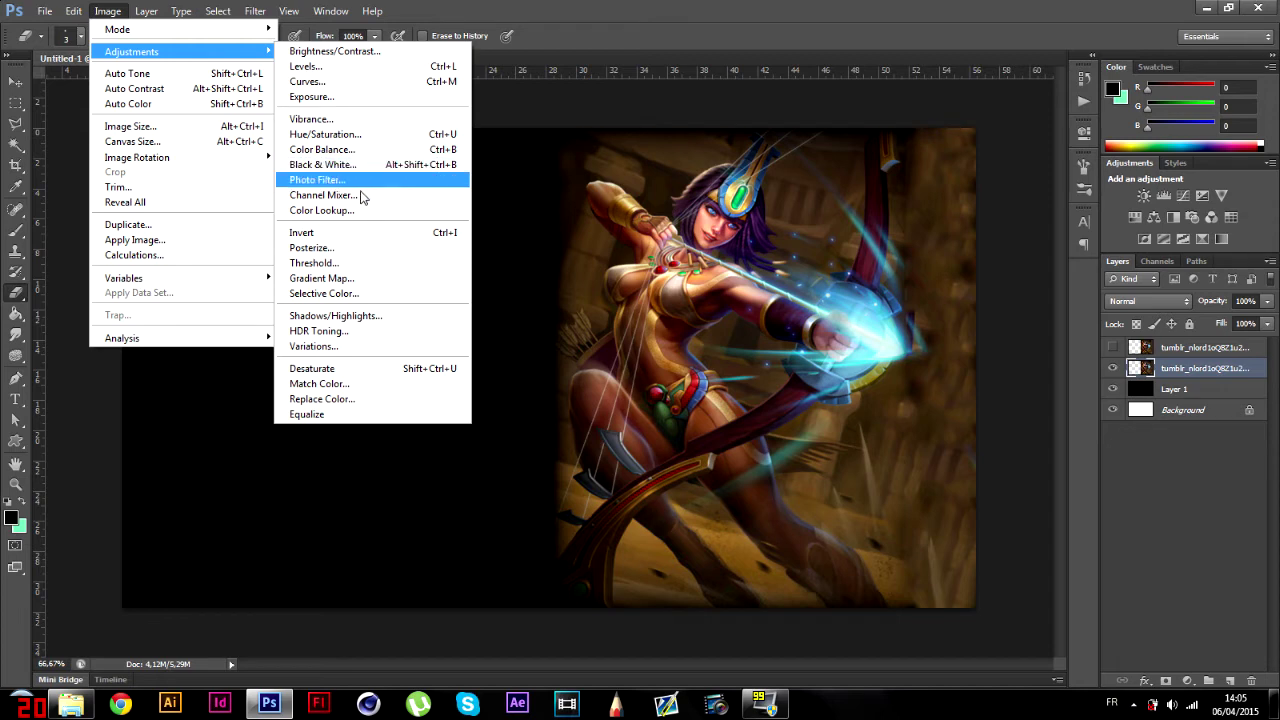
left_click(340, 164)
left_click(750, 140)
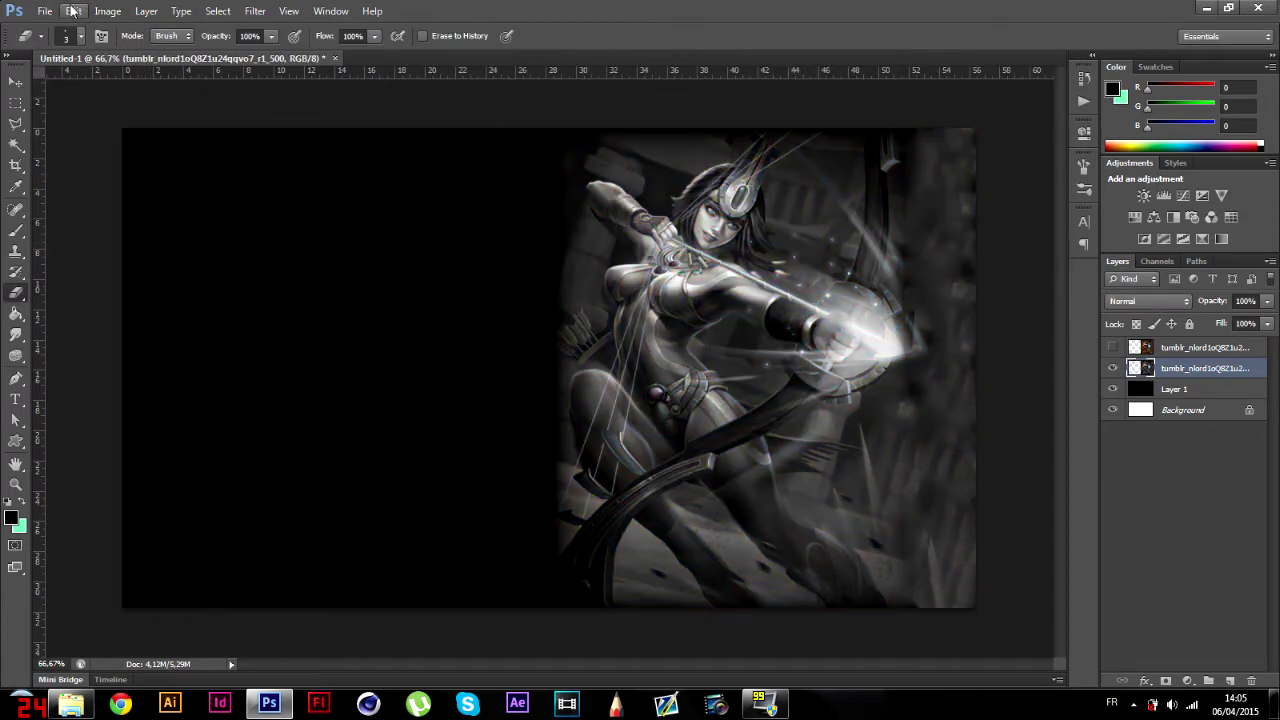
- Raise the contrast of the lower artwork layer with Levels, setting the input levels to 30, 1.45 and 169
left_click(108, 11)
mouse_move(137, 55)
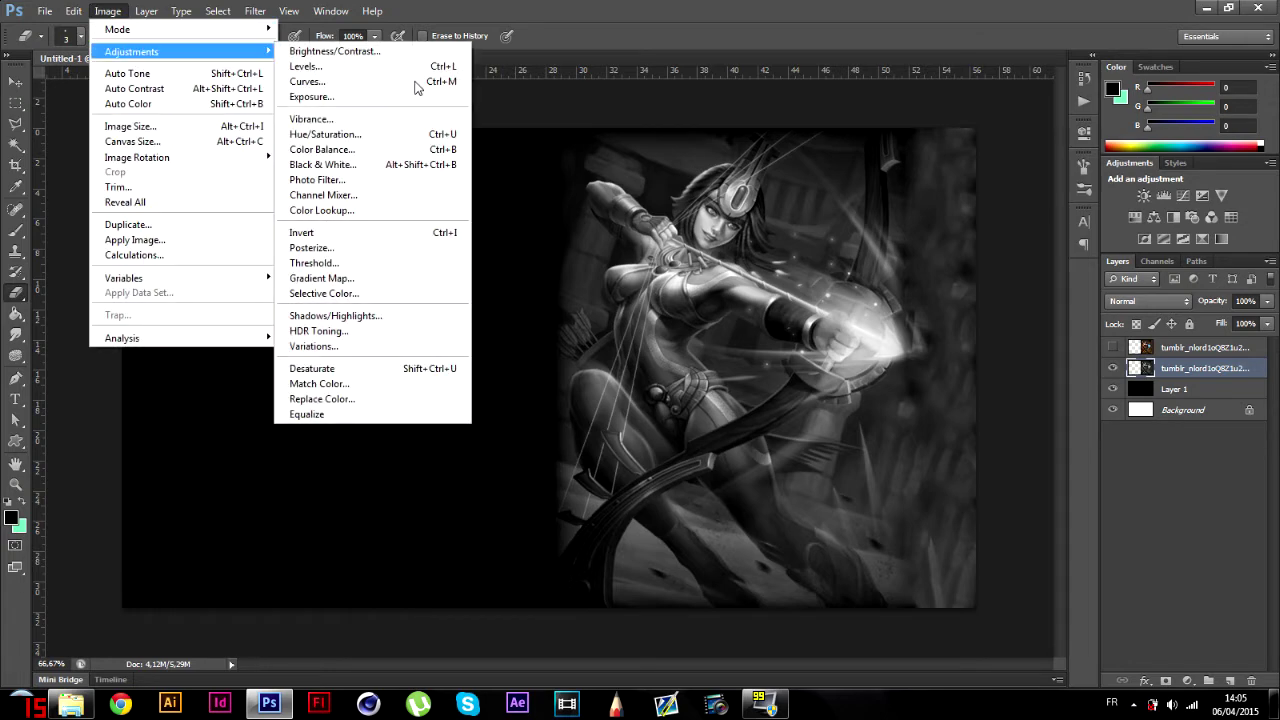
left_click(380, 67)
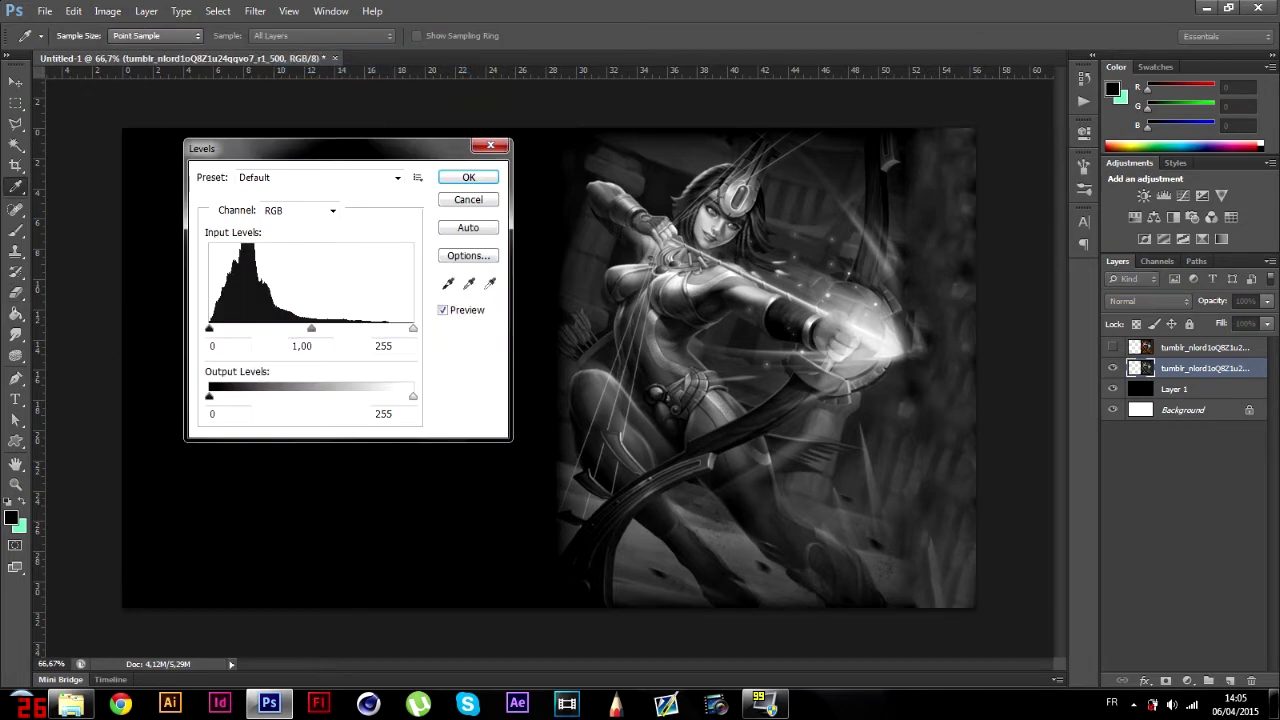
left_click_drag(213, 332, 231, 331)
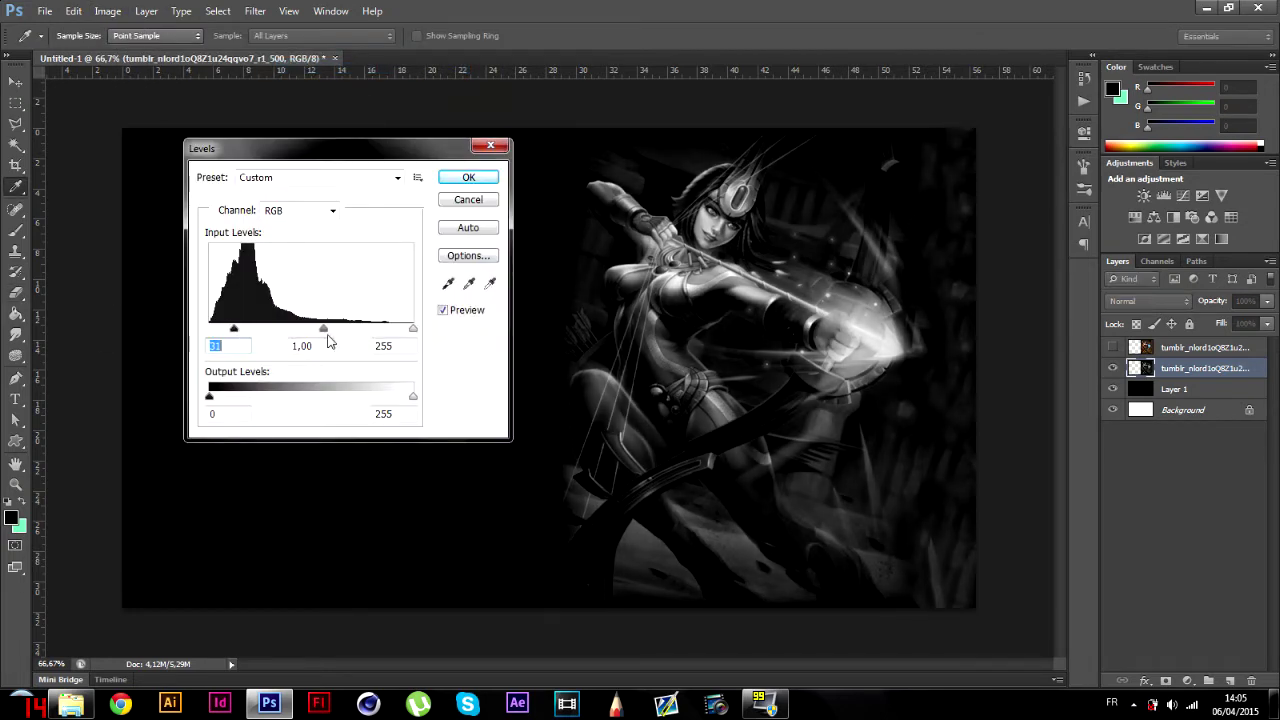
left_click_drag(323, 330, 304, 331)
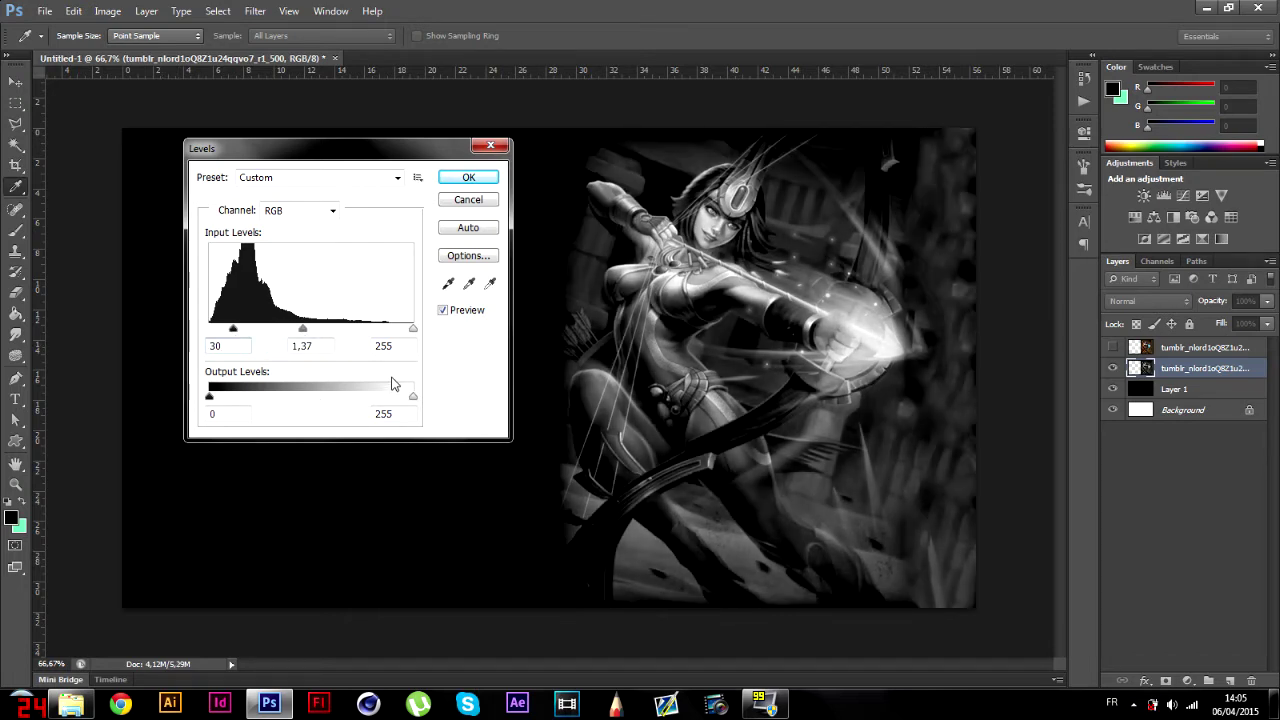
left_click_drag(413, 330, 276, 334)
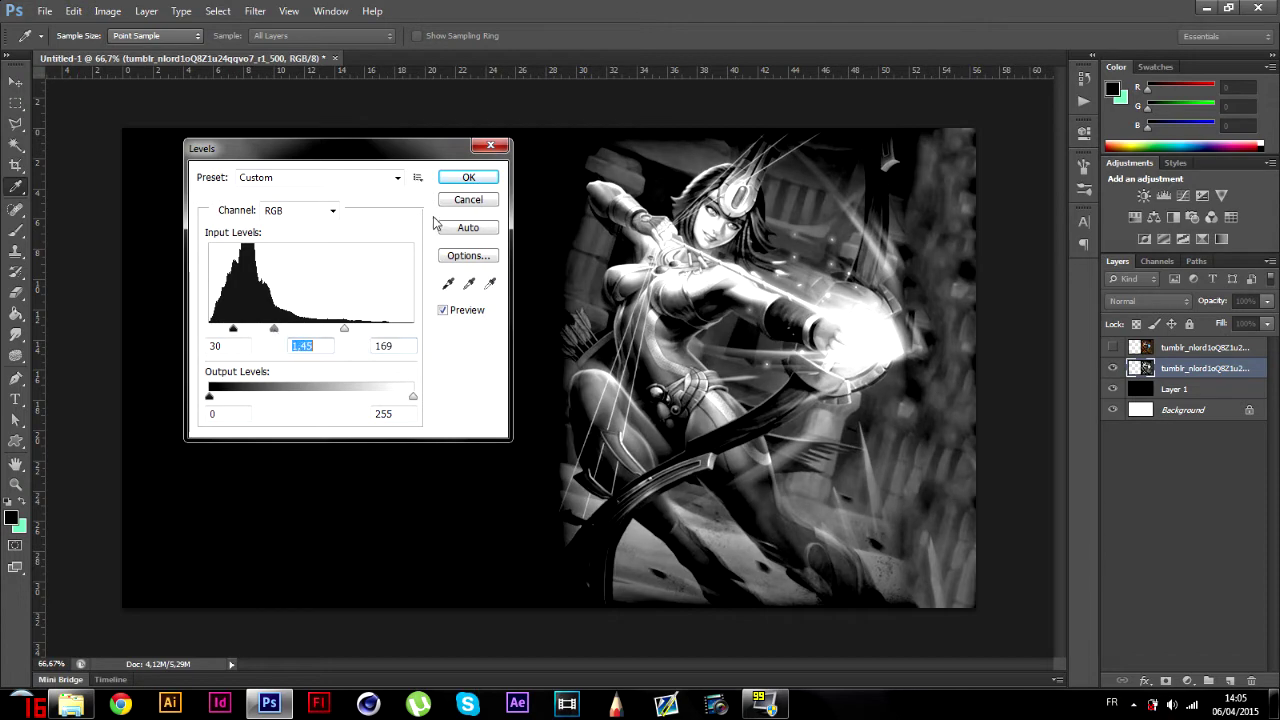
left_click(455, 178)
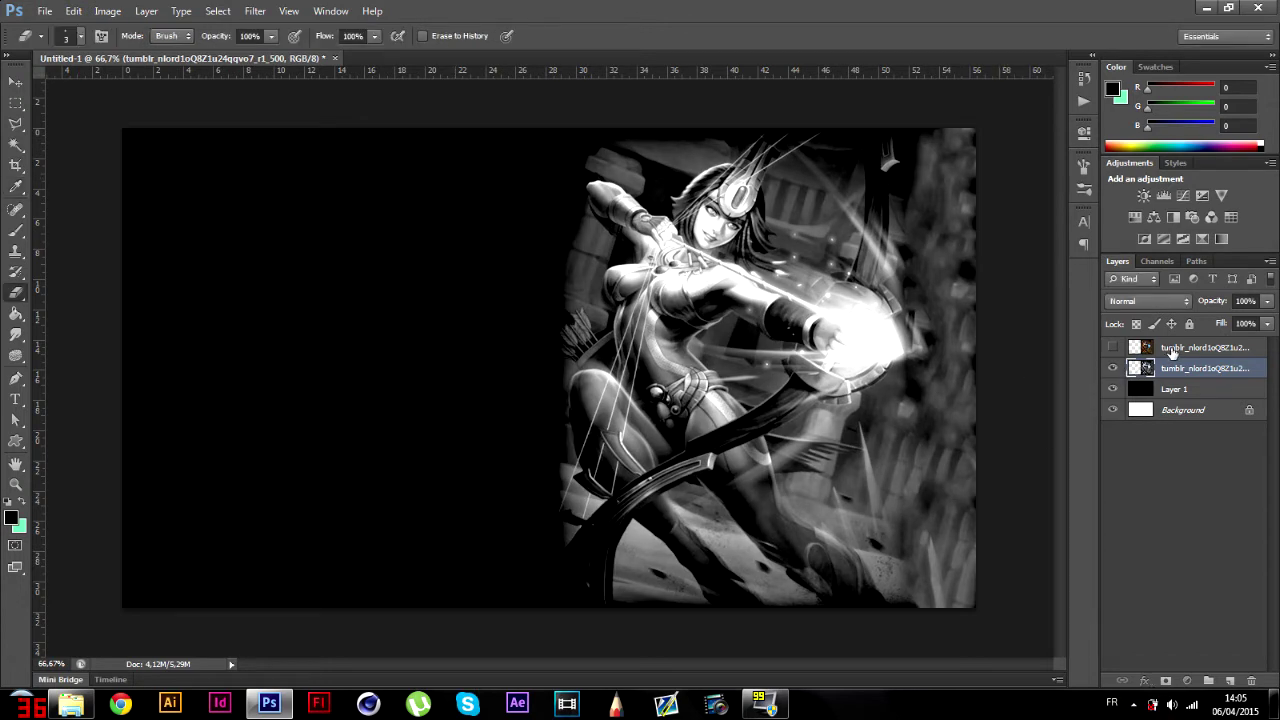
- Reshow the coloured upper copy and set the saturation of its Reds to -100 with Hue/Saturation
left_click(1175, 350)
left_click(1113, 347)
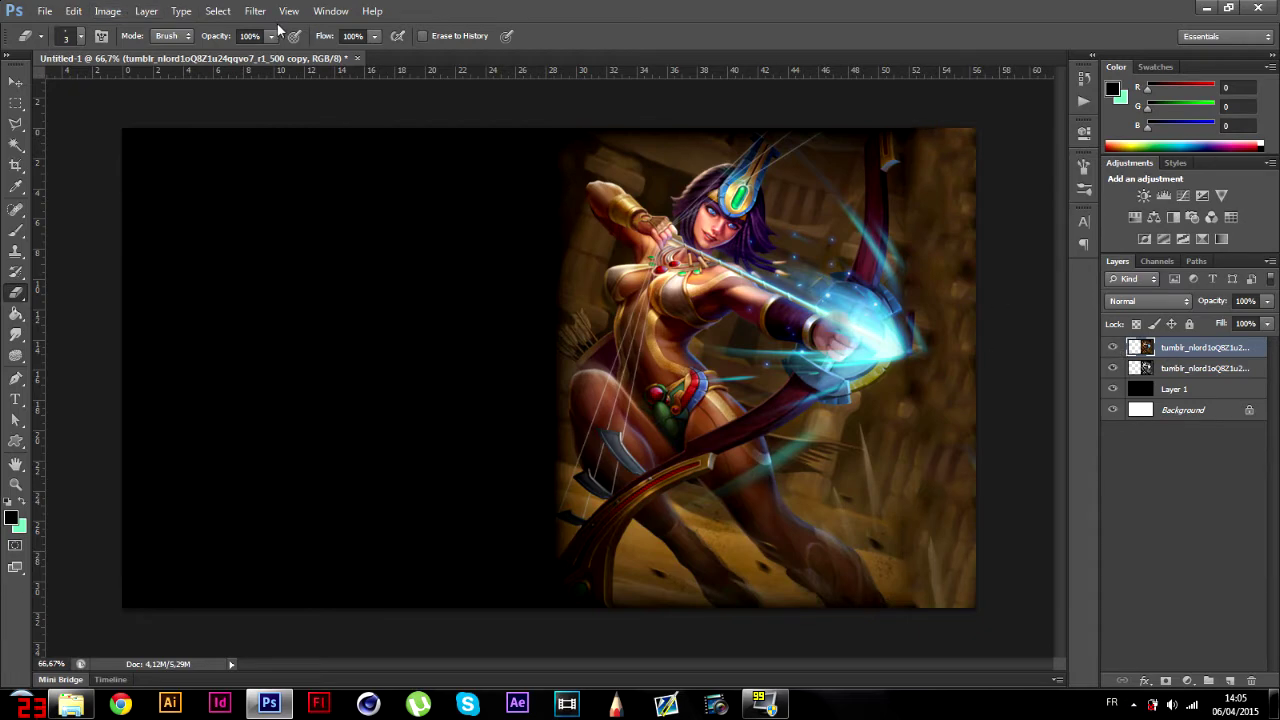
left_click(108, 11)
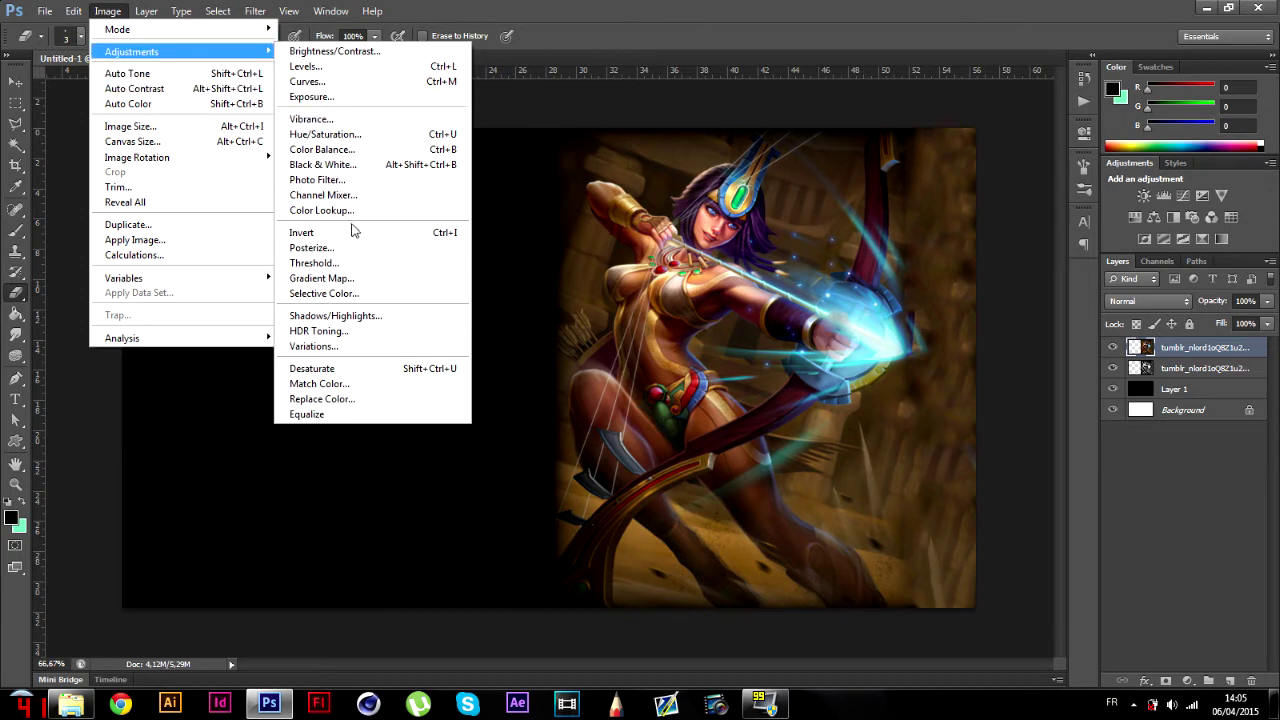
left_click(350, 133)
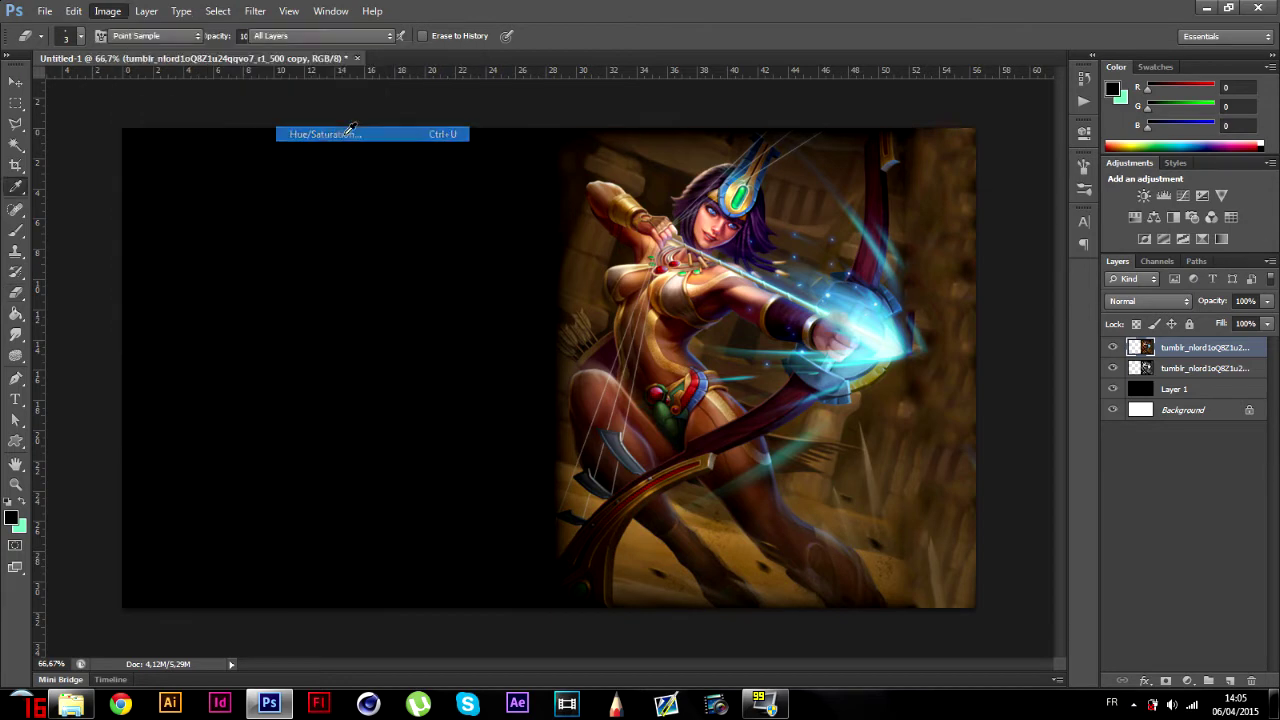
left_click_drag(1008, 212, 258, 177)
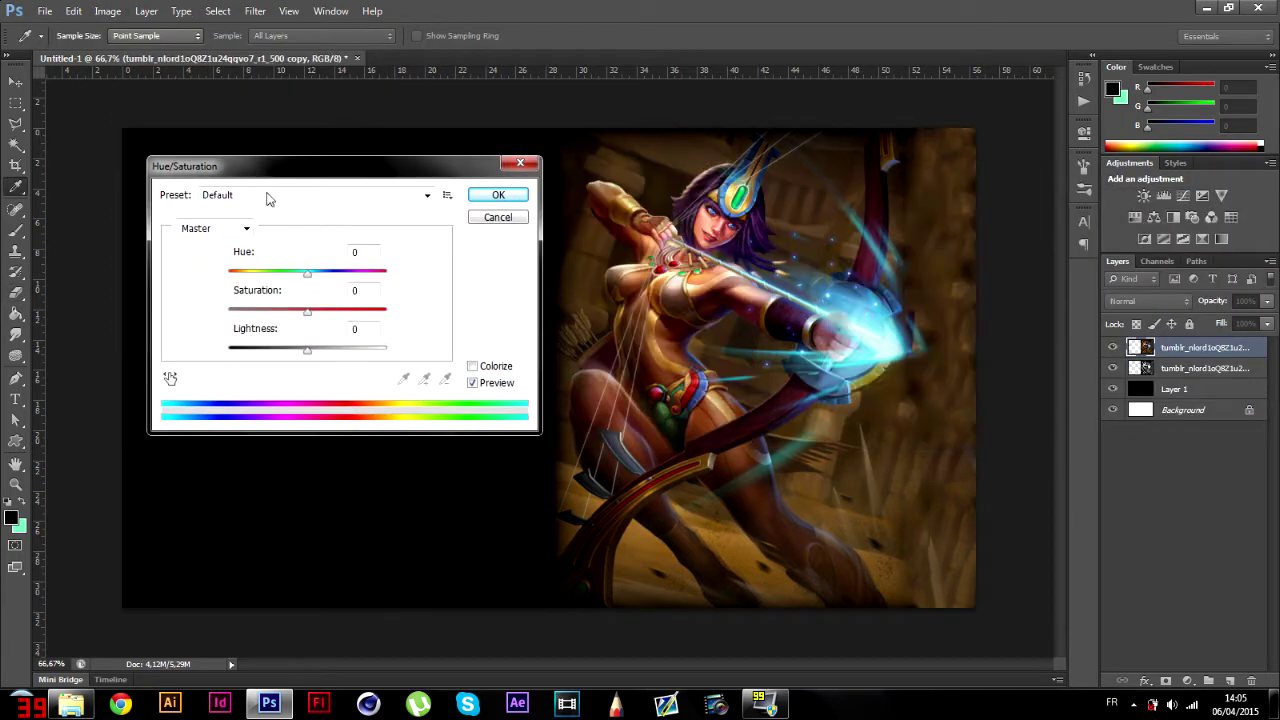
left_click(225, 231)
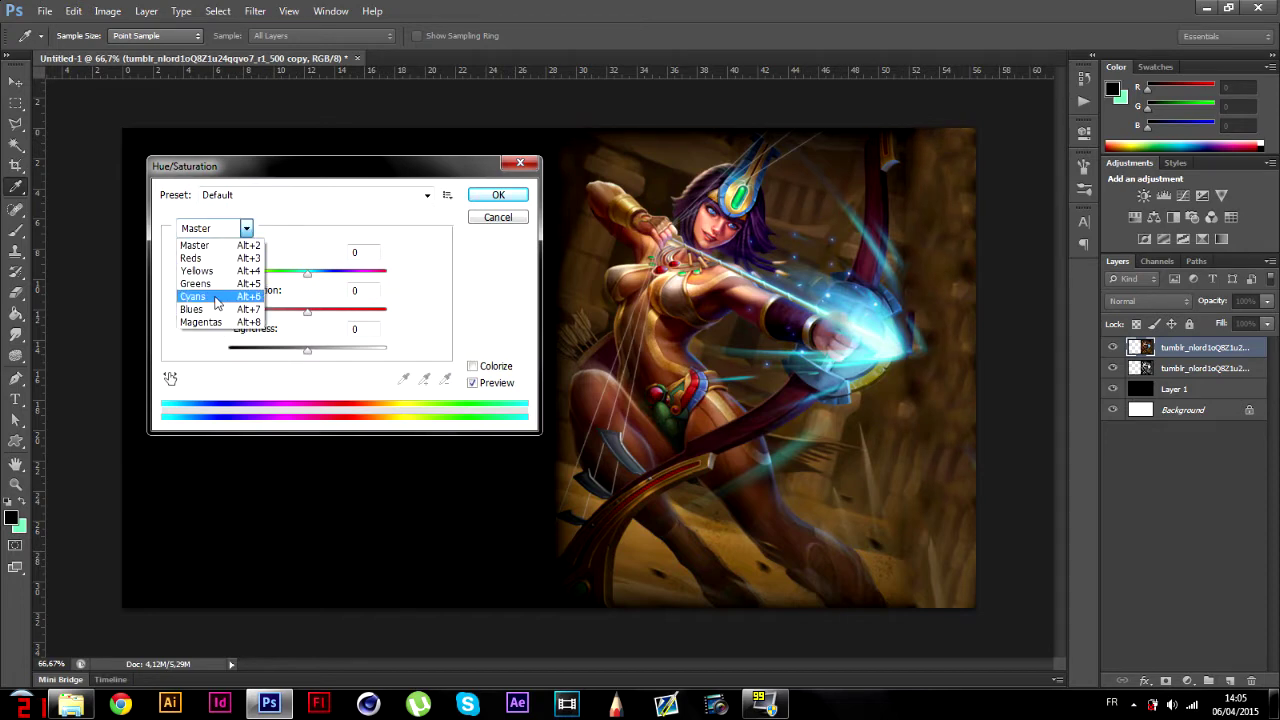
left_click(212, 258)
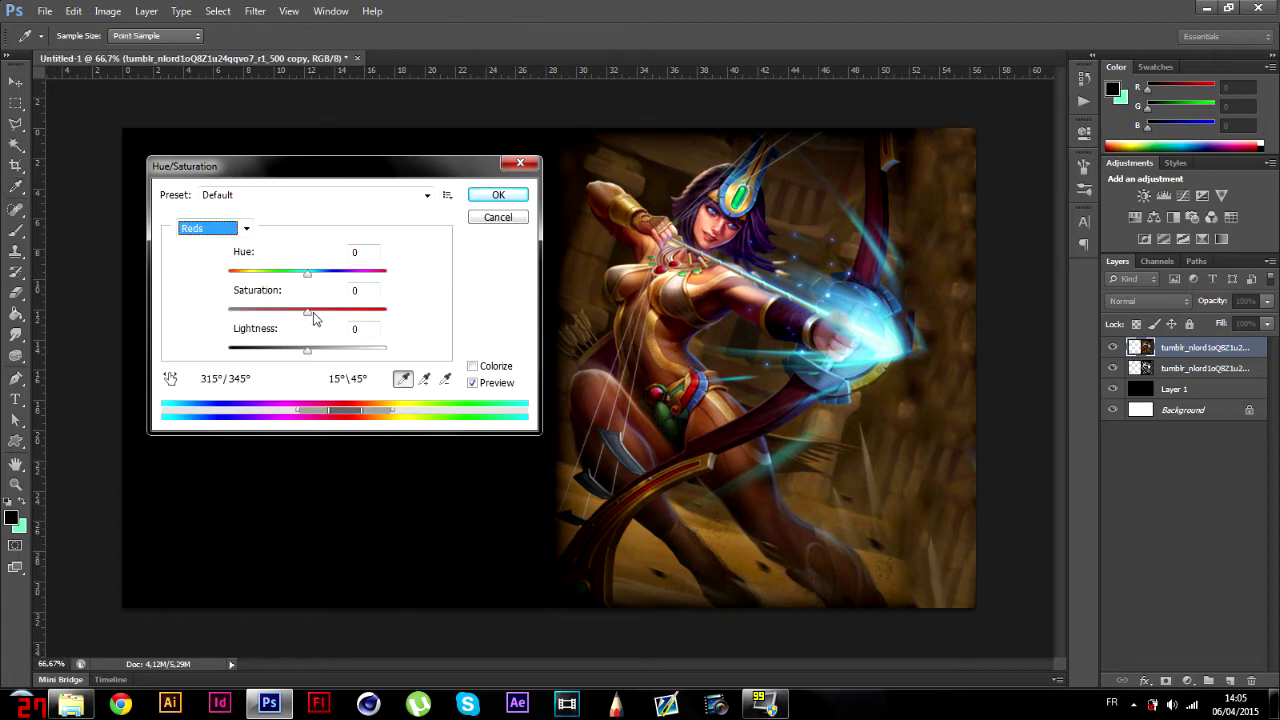
left_click_drag(307, 310, 209, 306)
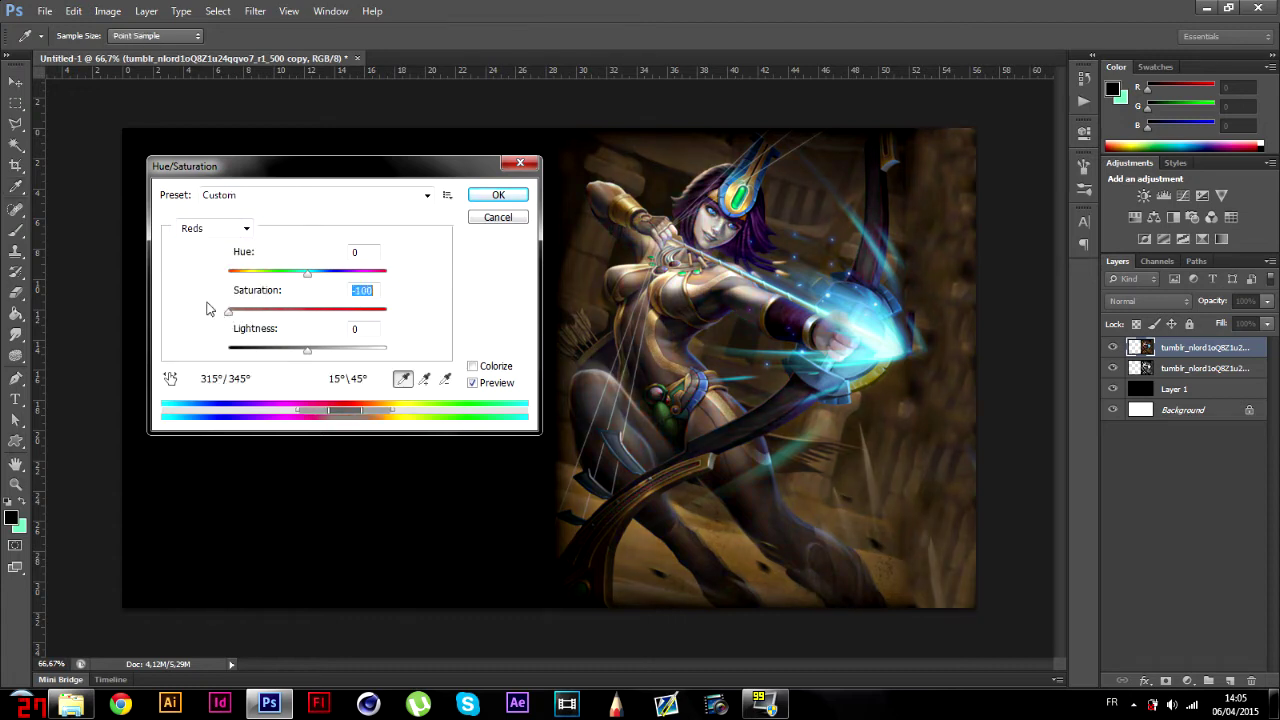
- Set the saturation of the Yellows, Greens and Magentas to -100 on the upper artwork copy and apply the Hue/Saturation changes
left_click(243, 229)
left_click(212, 274)
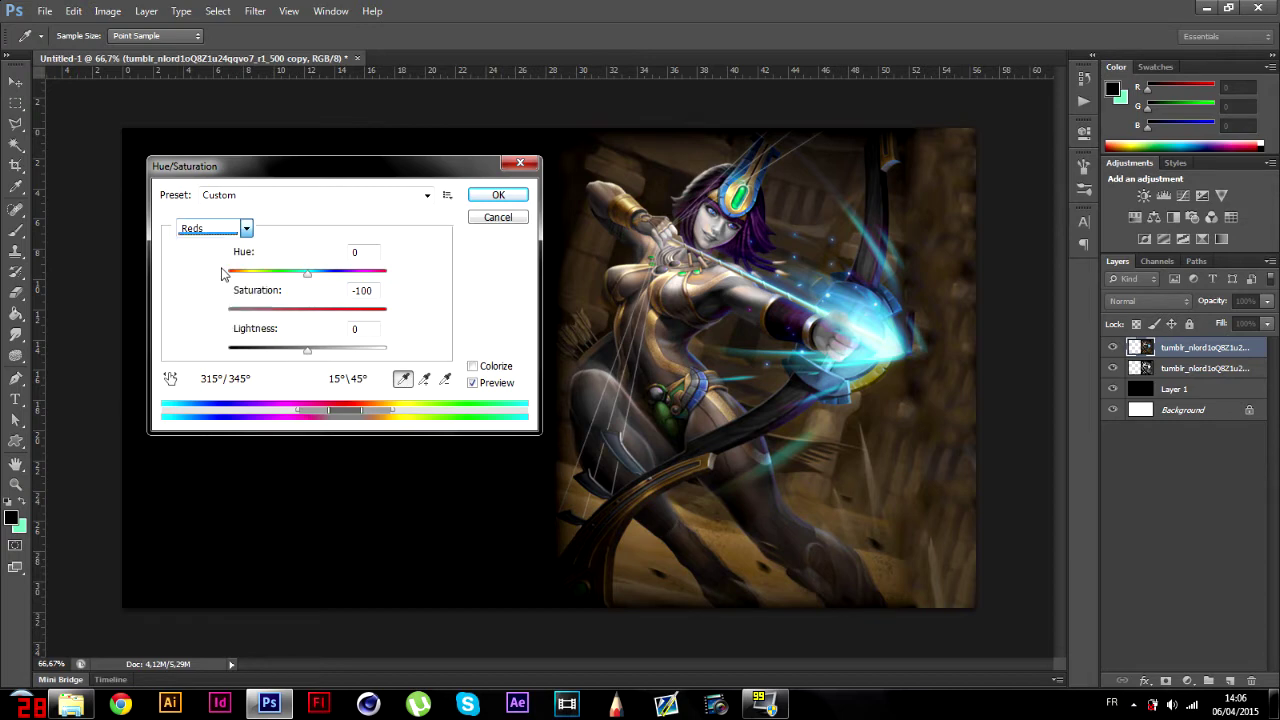
left_click_drag(307, 316, 220, 319)
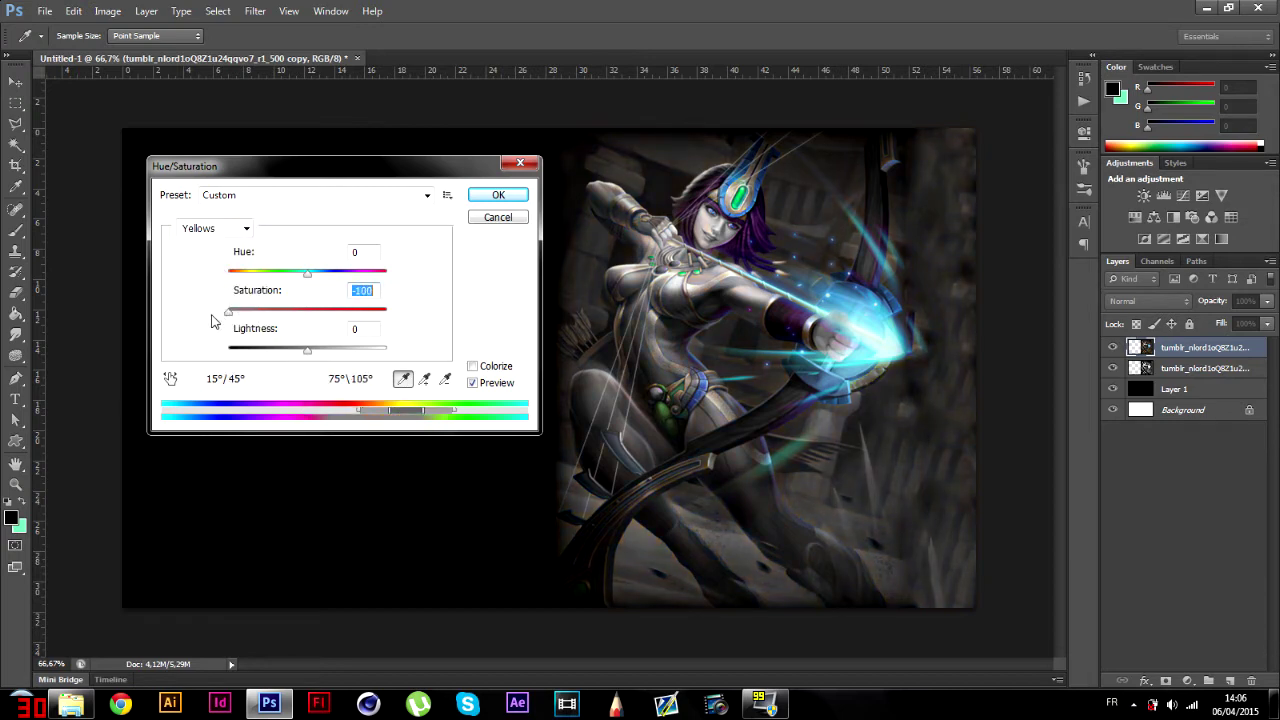
left_click(244, 228)
left_click(220, 284)
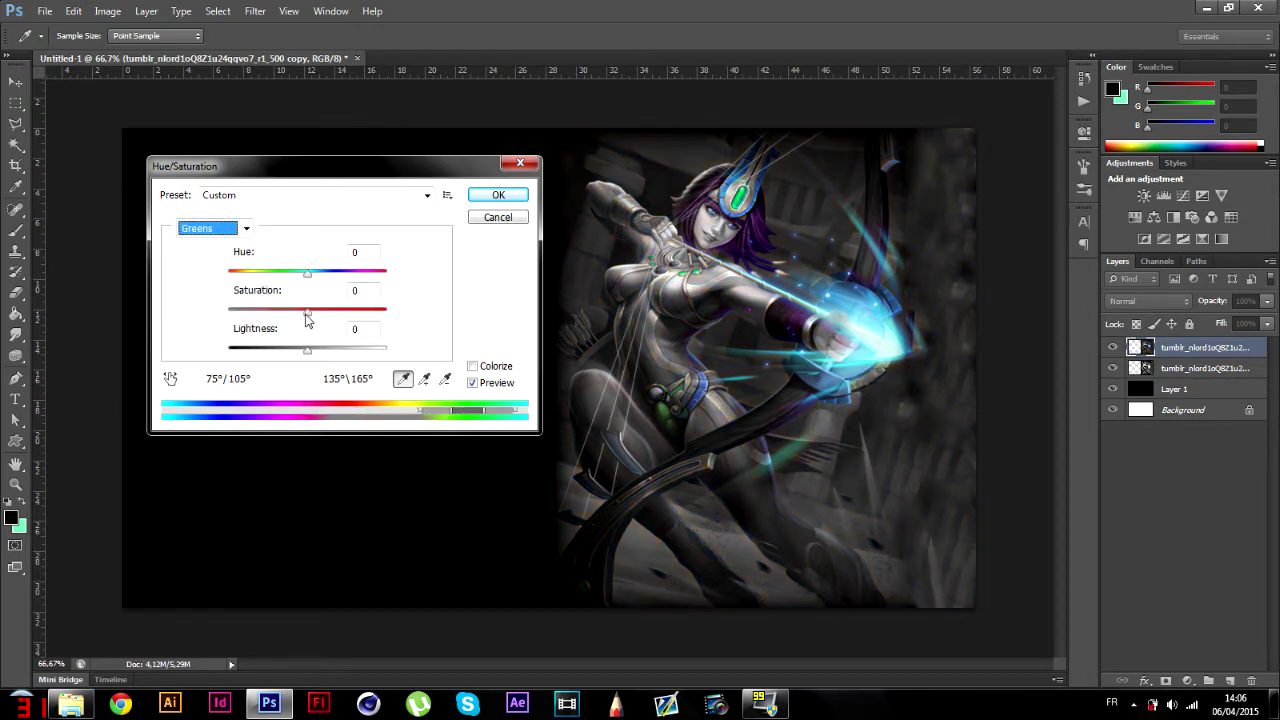
left_click_drag(307, 316, 214, 320)
left_click(246, 229)
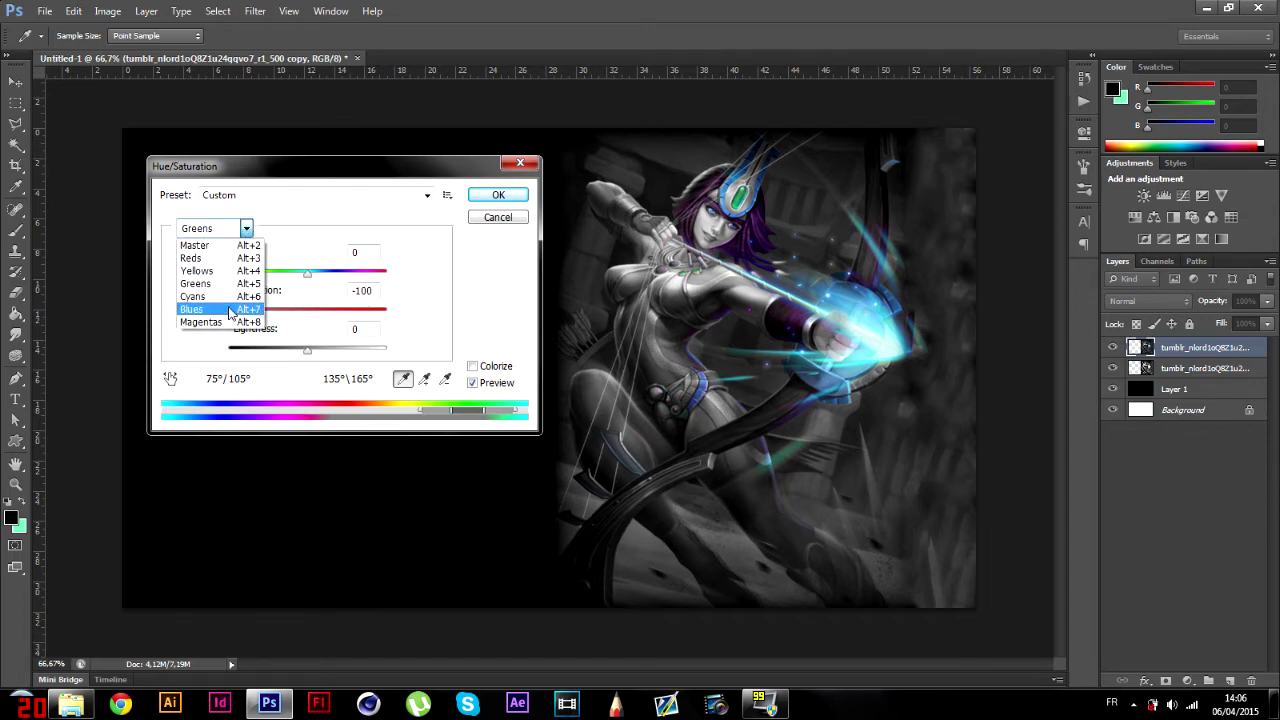
left_click(200, 321)
left_click_drag(307, 311, 180, 316)
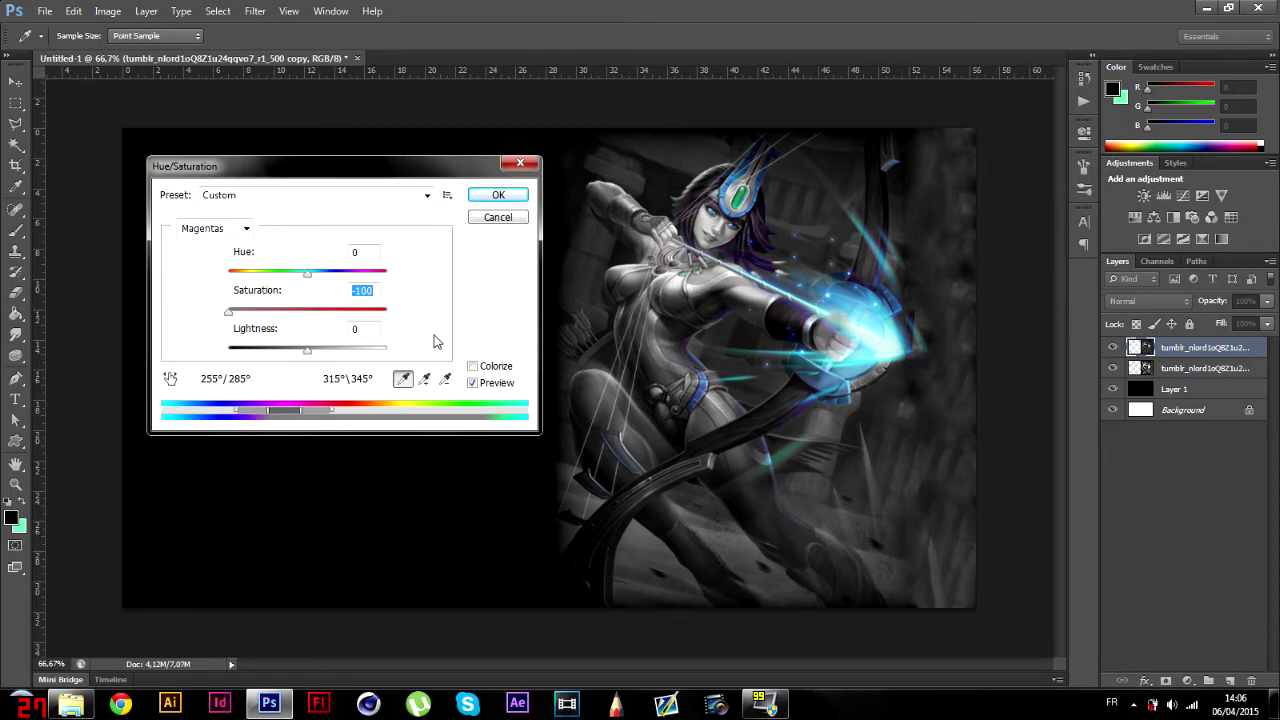
left_click(494, 196)
- Apply Levels to the upper artwork copy with input black at 30, input white at 167 and brighter midtones
key("e")
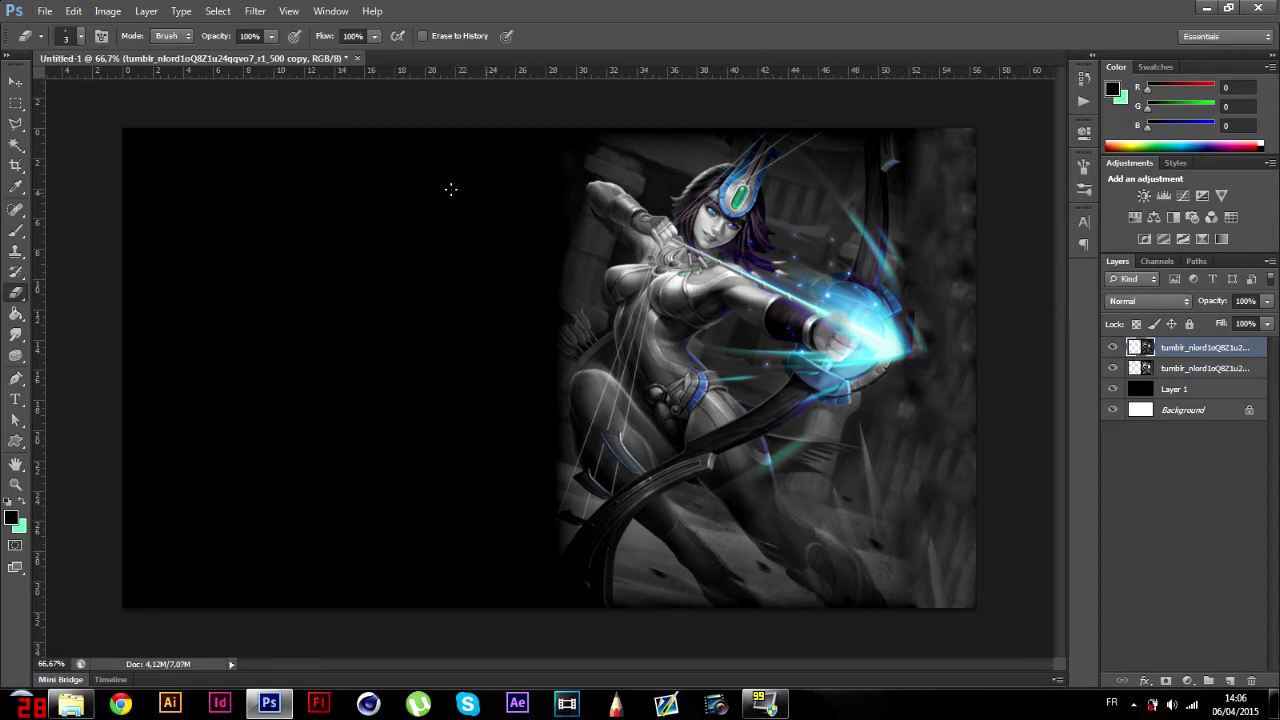
left_click(107, 11)
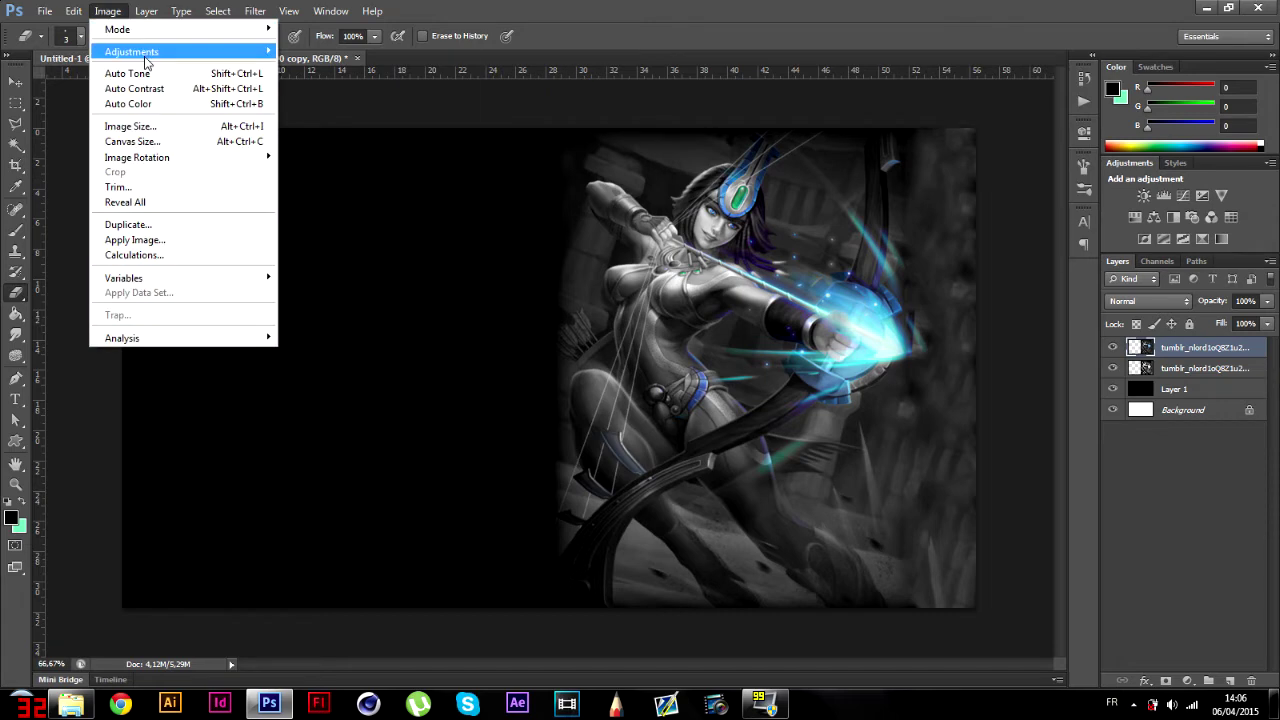
mouse_move(140, 51)
left_click(320, 70)
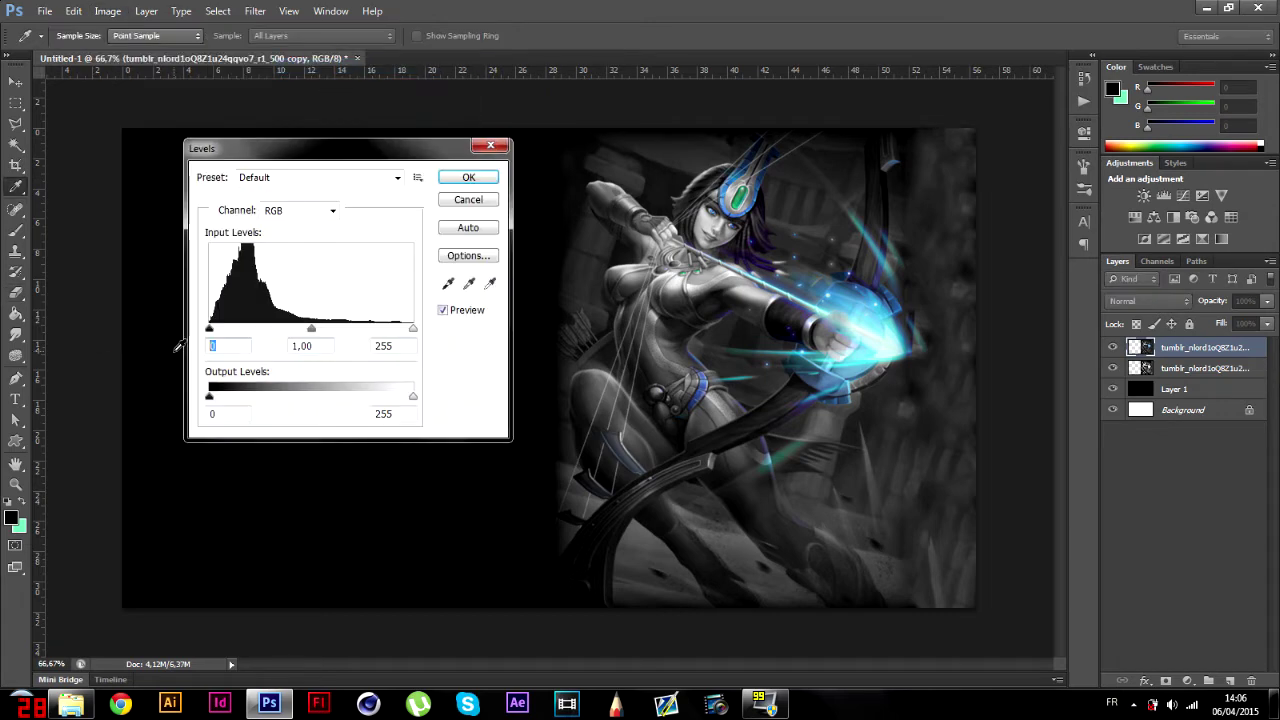
type("30")
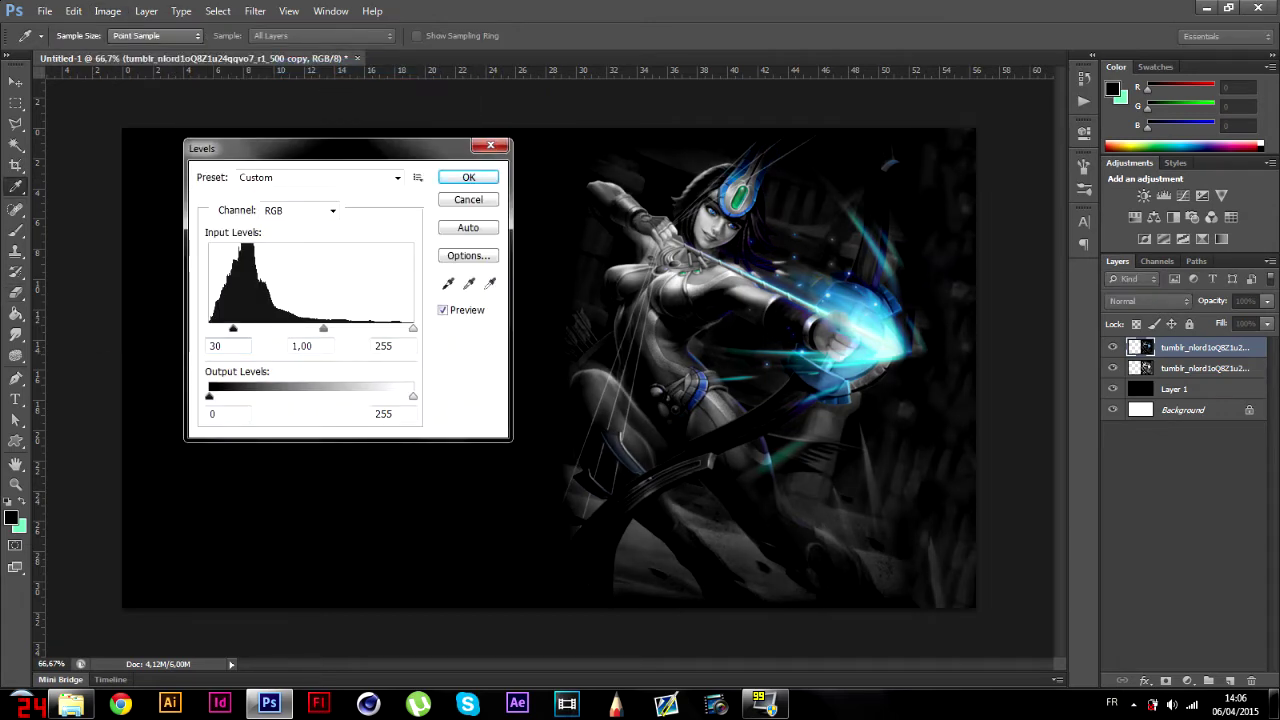
key("Tab")
key("Tab")
type("167")
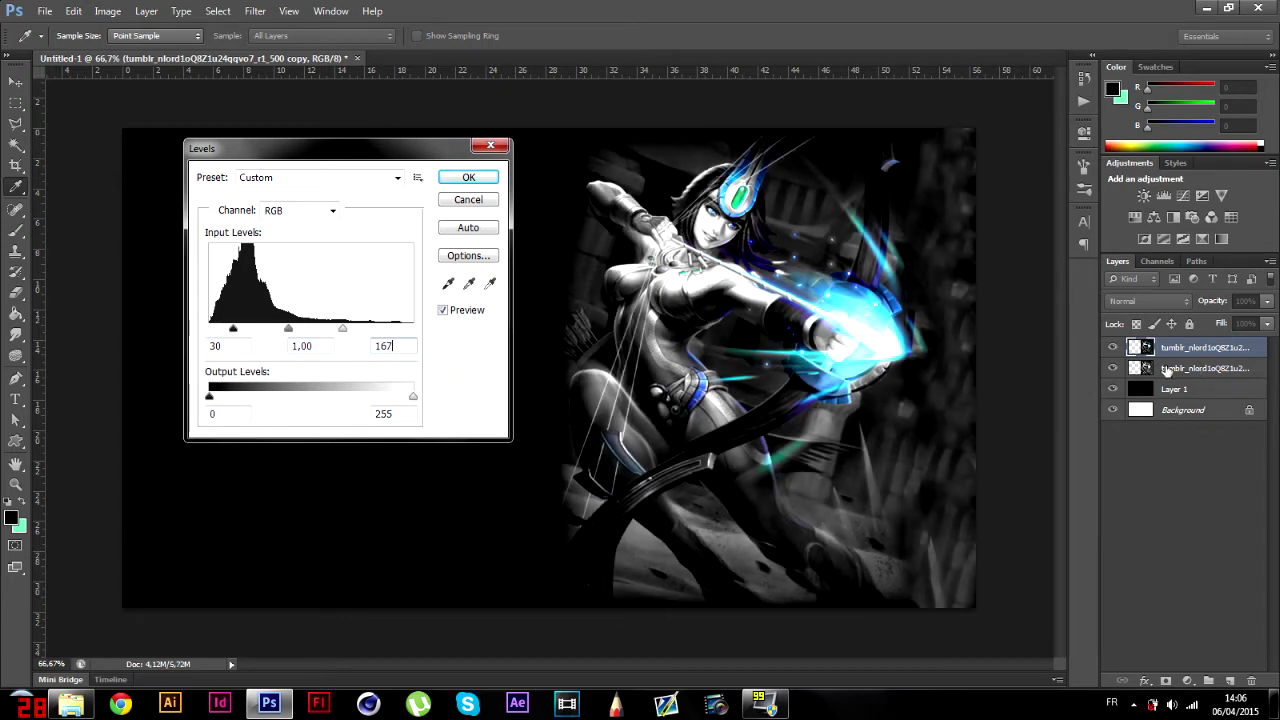
left_click_drag(288, 329, 281, 333)
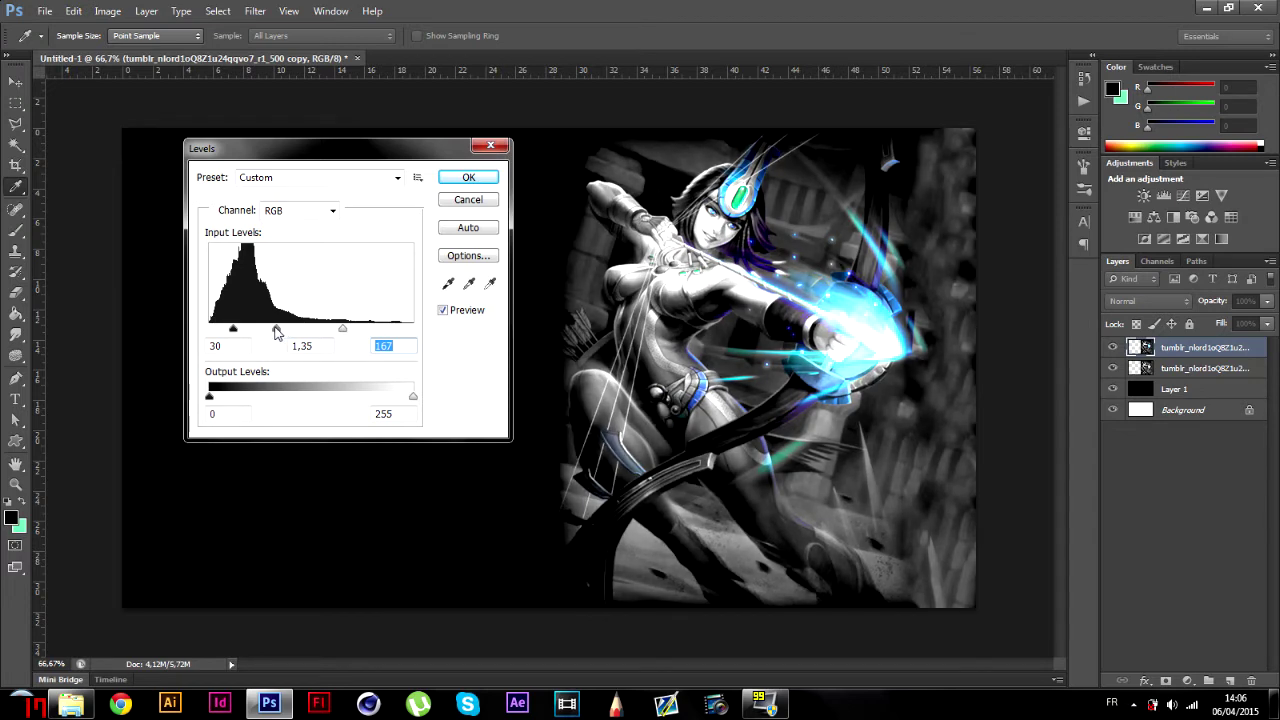
left_click_drag(277, 333, 274, 333)
key("Return")
- Erase the blue colour from the belt on the upper copy with a soft 20 px Eraser
key("e")
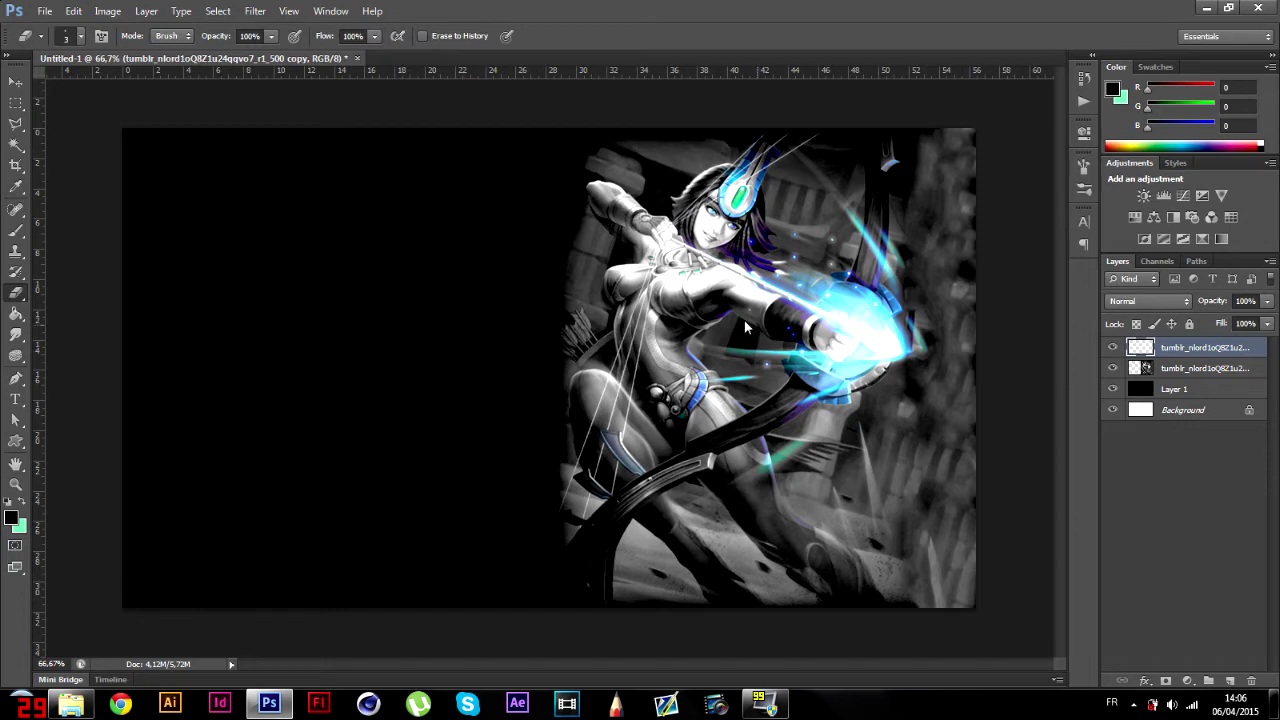
key("ctrl+plus")
key("ctrl+plus")
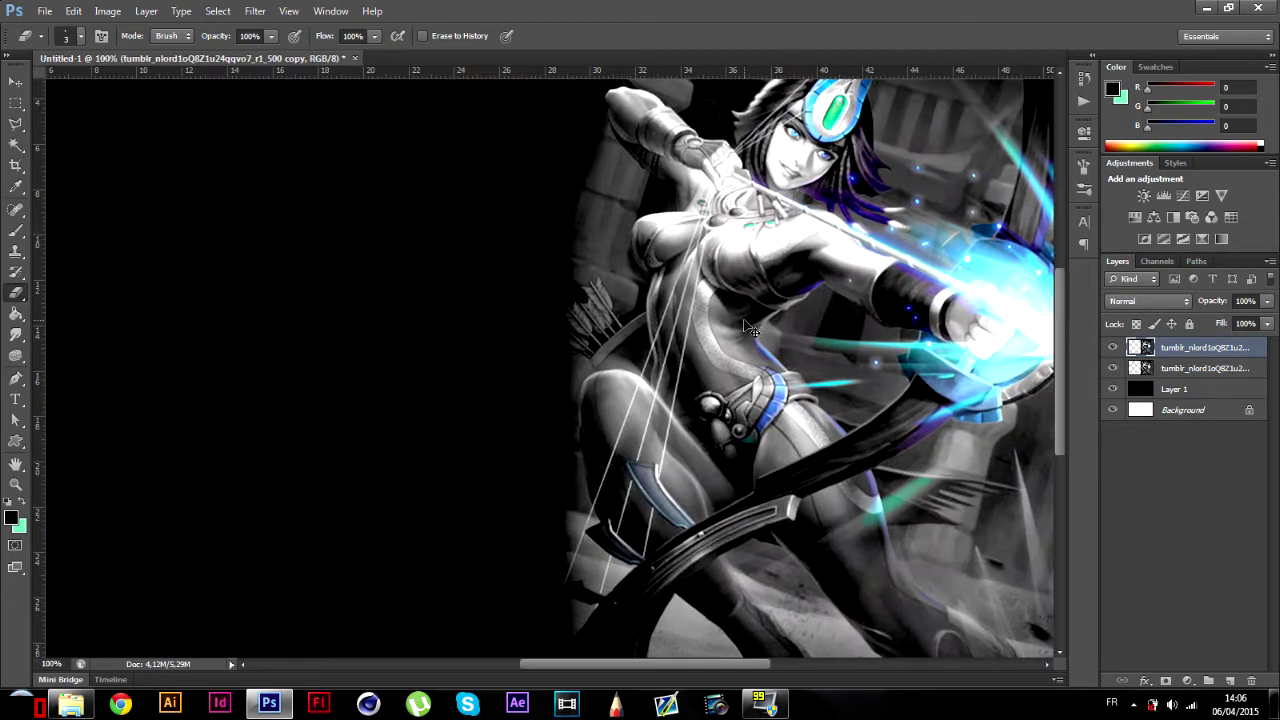
scroll(844, 540, "up", 2)
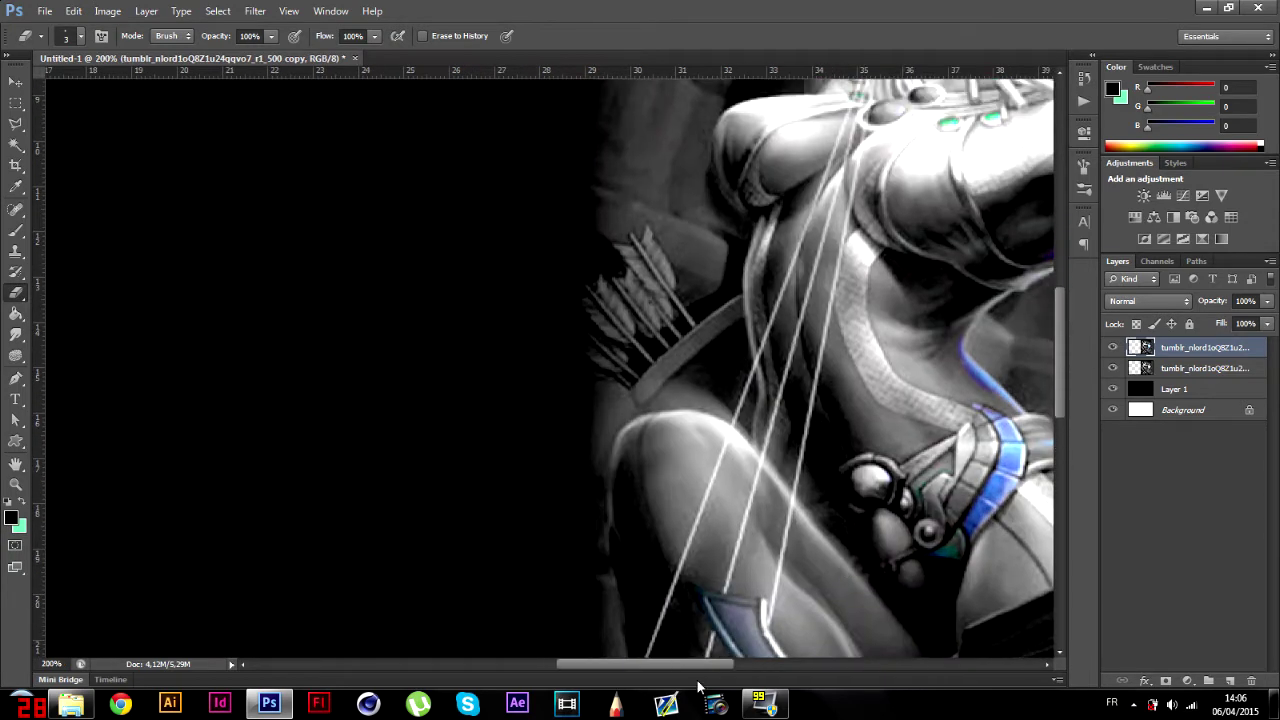
left_click_drag(704, 671, 742, 664)
left_click(1113, 347)
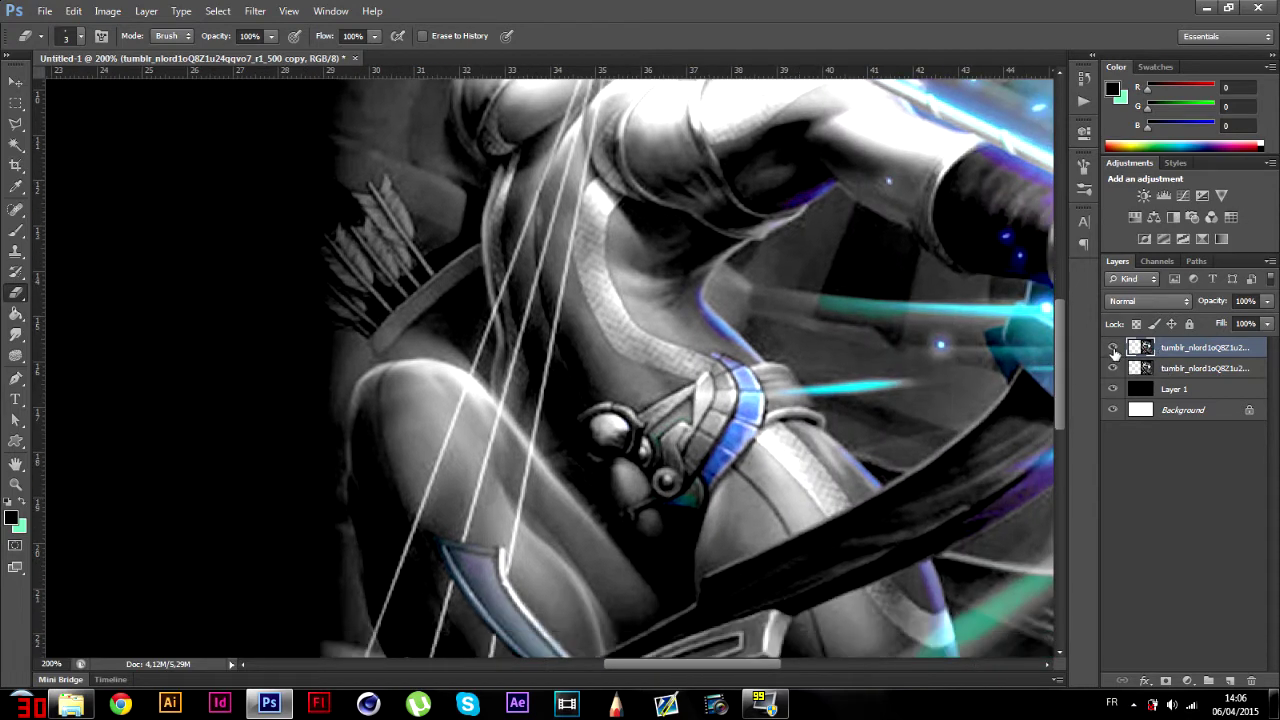
left_click(1113, 348)
right_click(16, 293)
right_click(712, 474)
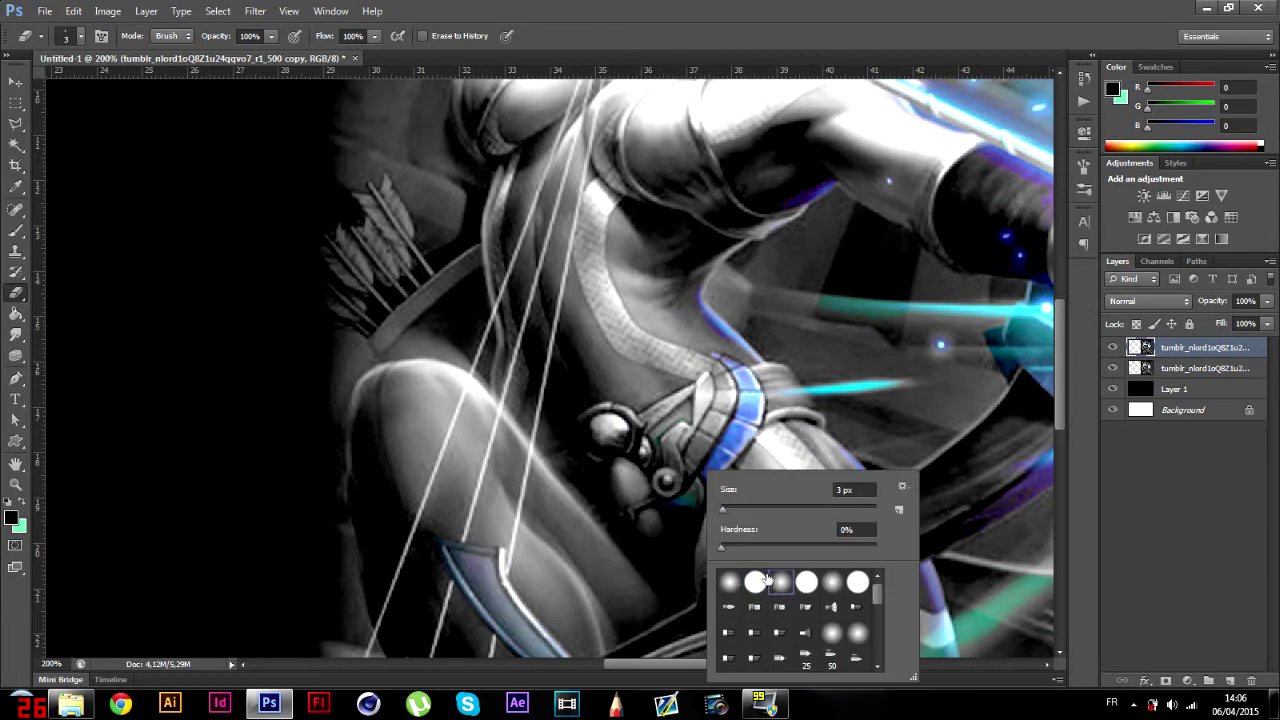
left_click_drag(727, 510, 735, 508)
mouse_move(715, 360)
left_mouse_down()
mouse_move(746, 403)
mouse_move(735, 447)
mouse_move(693, 490)
mouse_move(743, 345)
mouse_move(758, 413)
mouse_move(707, 358)
mouse_move(734, 404)
mouse_move(698, 470)
mouse_move(666, 459)
mouse_move(650, 428)
mouse_move(687, 499)
left_mouse_up()
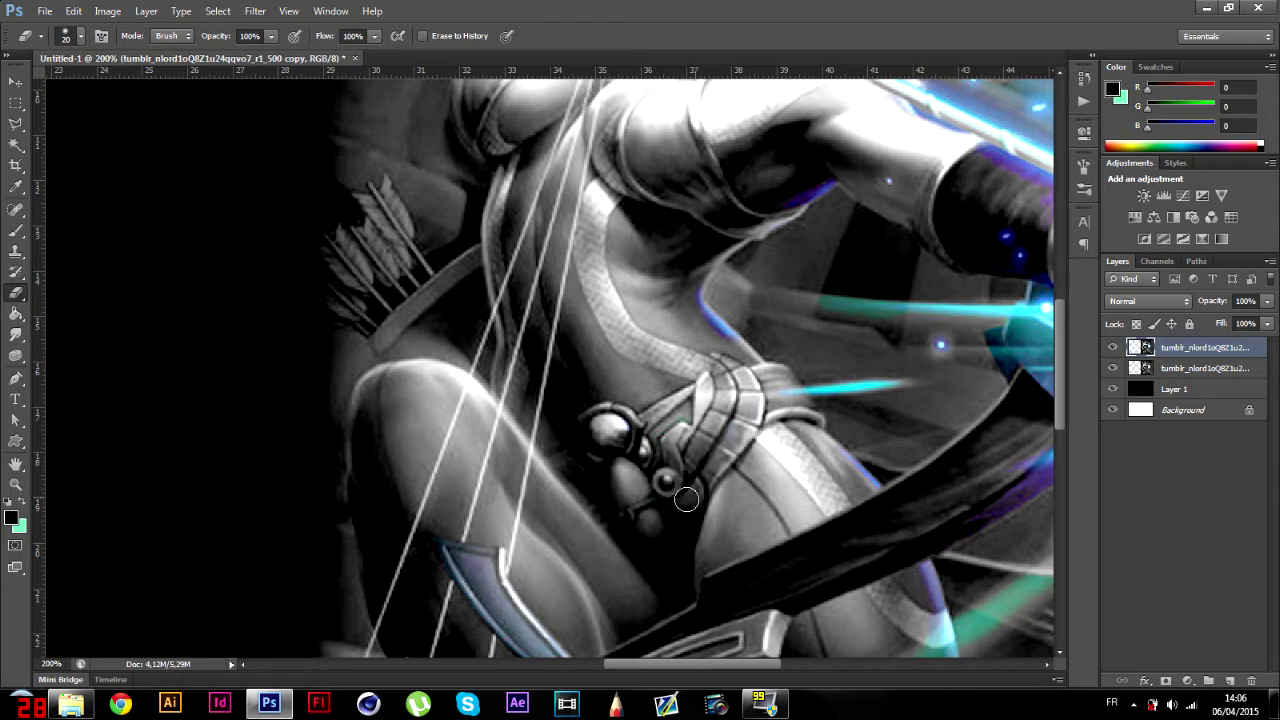
- Erase the bluish tint from the bow's blades beside the bent leg on the upper copy
scroll(504, 599, "down", 2)
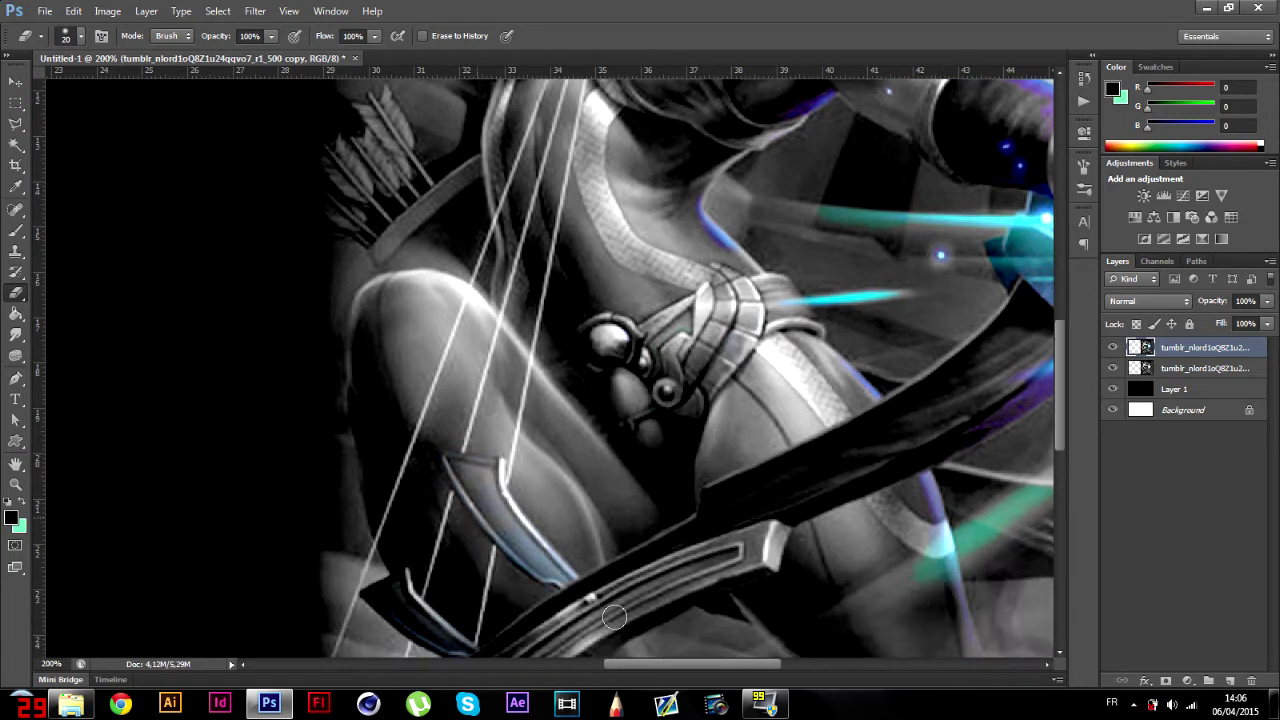
mouse_move(560, 574)
left_mouse_down()
mouse_move(662, 689)
mouse_move(615, 586)
mouse_move(574, 592)
mouse_move(643, 595)
left_mouse_up()
scroll(642, 595, "down", 2)
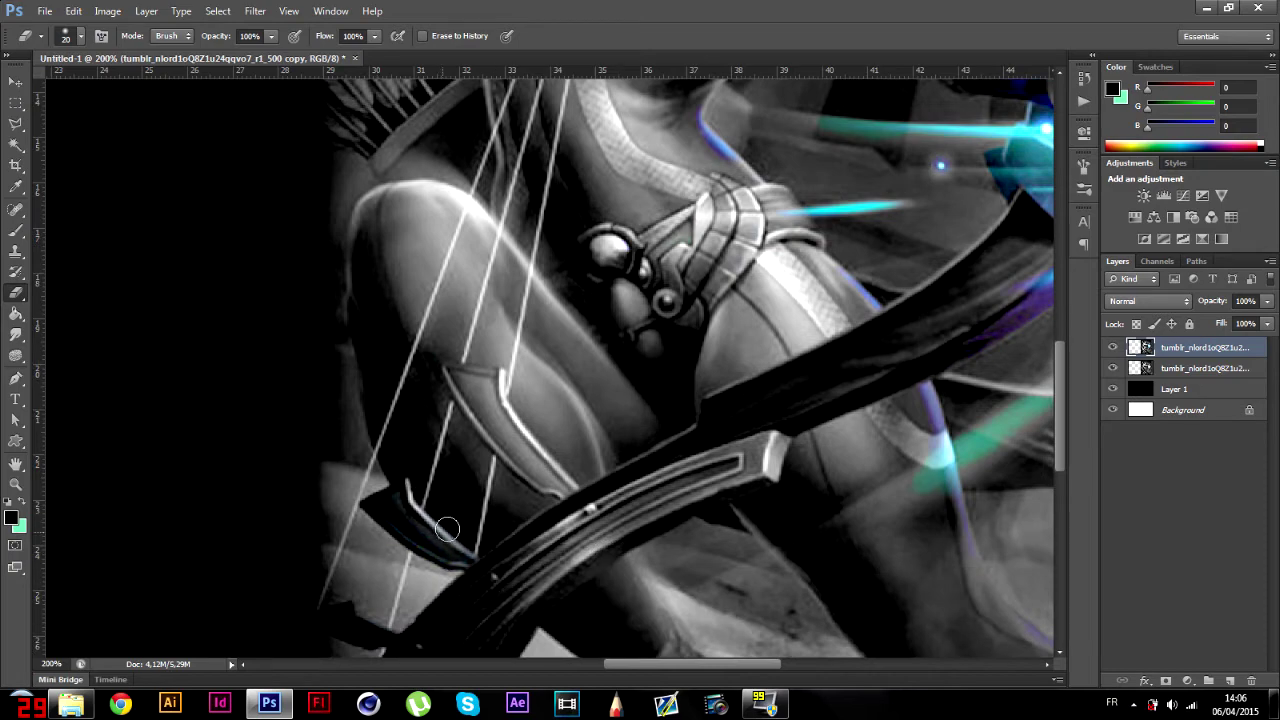
scroll(511, 563, "down", 2)
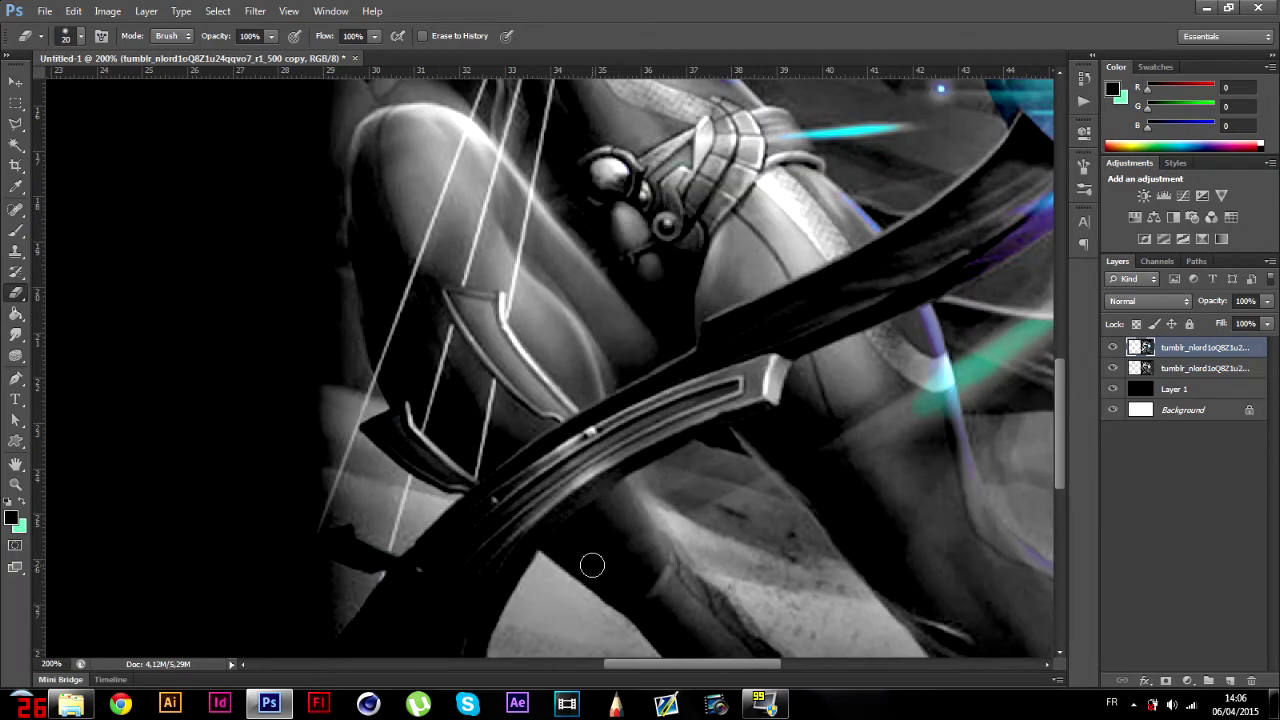
key("ctrl+minus")
key("ctrl+minus")
key("ctrl+minus")
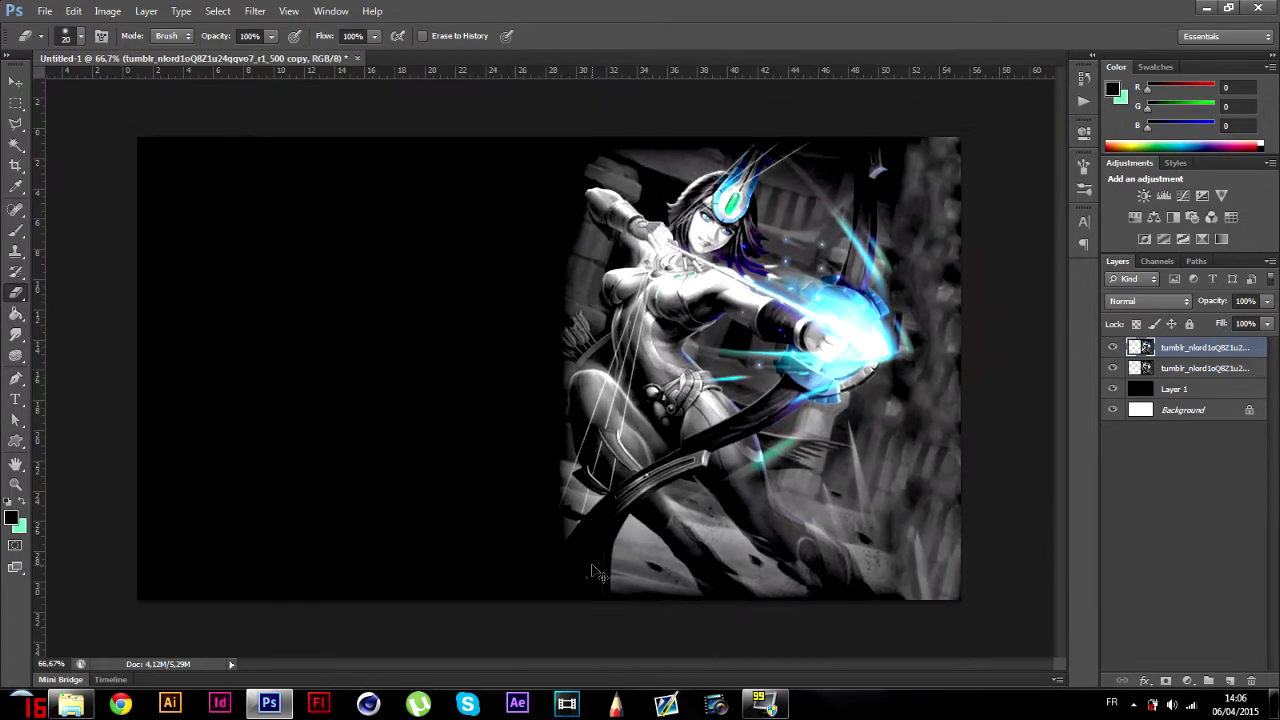
- Erase the green from the small chest and necklace gems on the upper copy
key("ctrl+plus")
key("ctrl+plus")
key("ctrl+plus")
key("ctrl+plus")
scroll(680, 475, "up", 4)
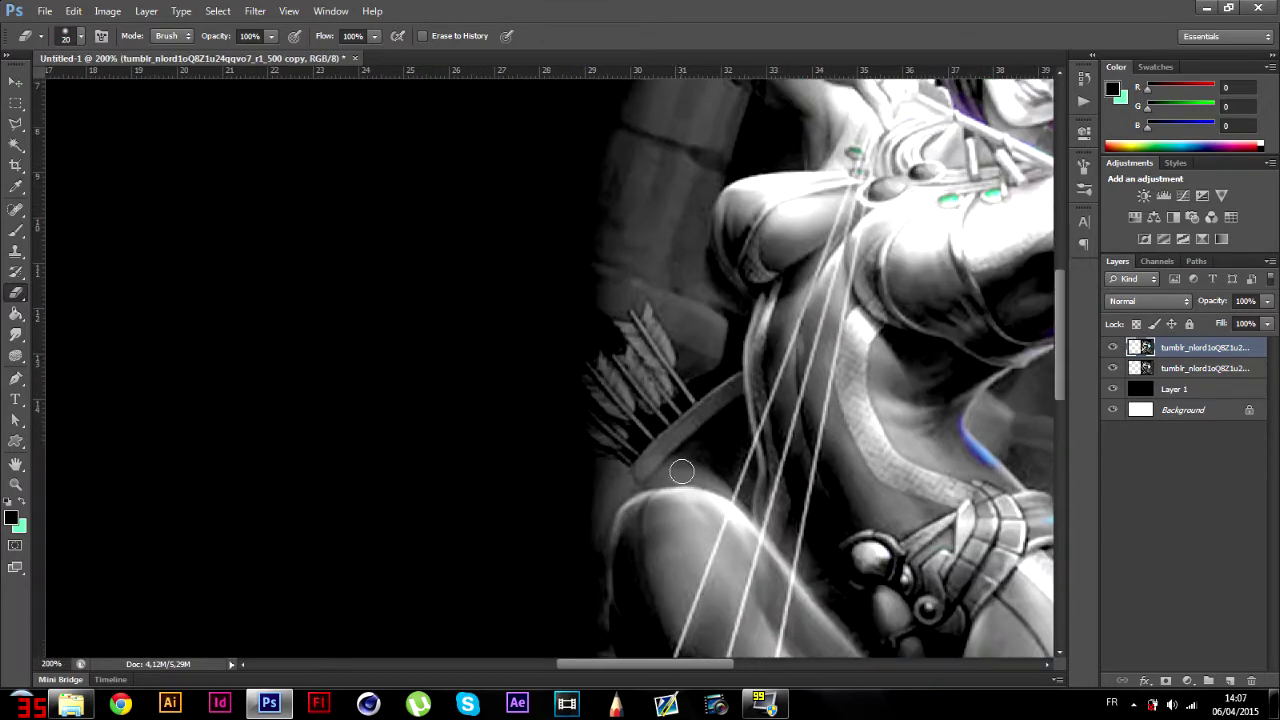
left_click_drag(706, 664, 757, 663)
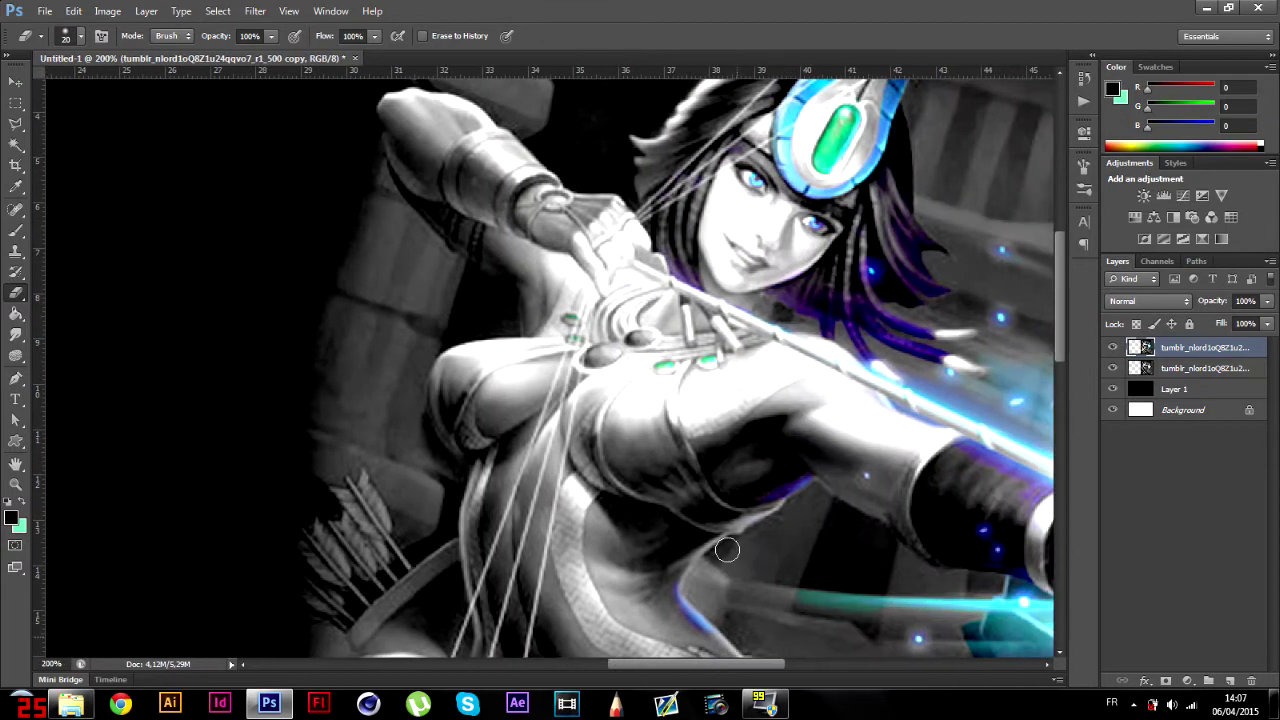
scroll(724, 540, "up", 3)
mouse_move(674, 484)
left_mouse_down()
mouse_move(714, 483)
mouse_move(574, 464)
mouse_move(560, 419)
left_mouse_up()
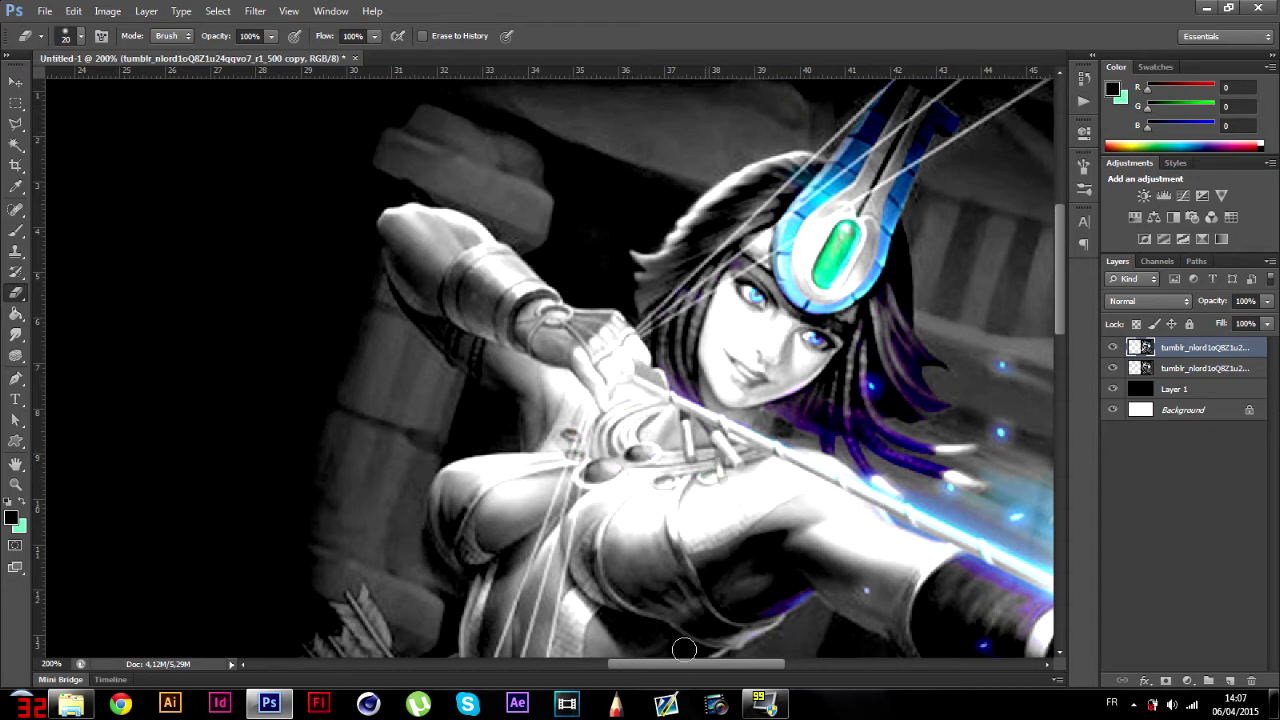
- Erase the purple tint from the hair and the blue from the headdress, keeping the eyes and central gem coloured
left_click_drag(692, 664, 768, 666)
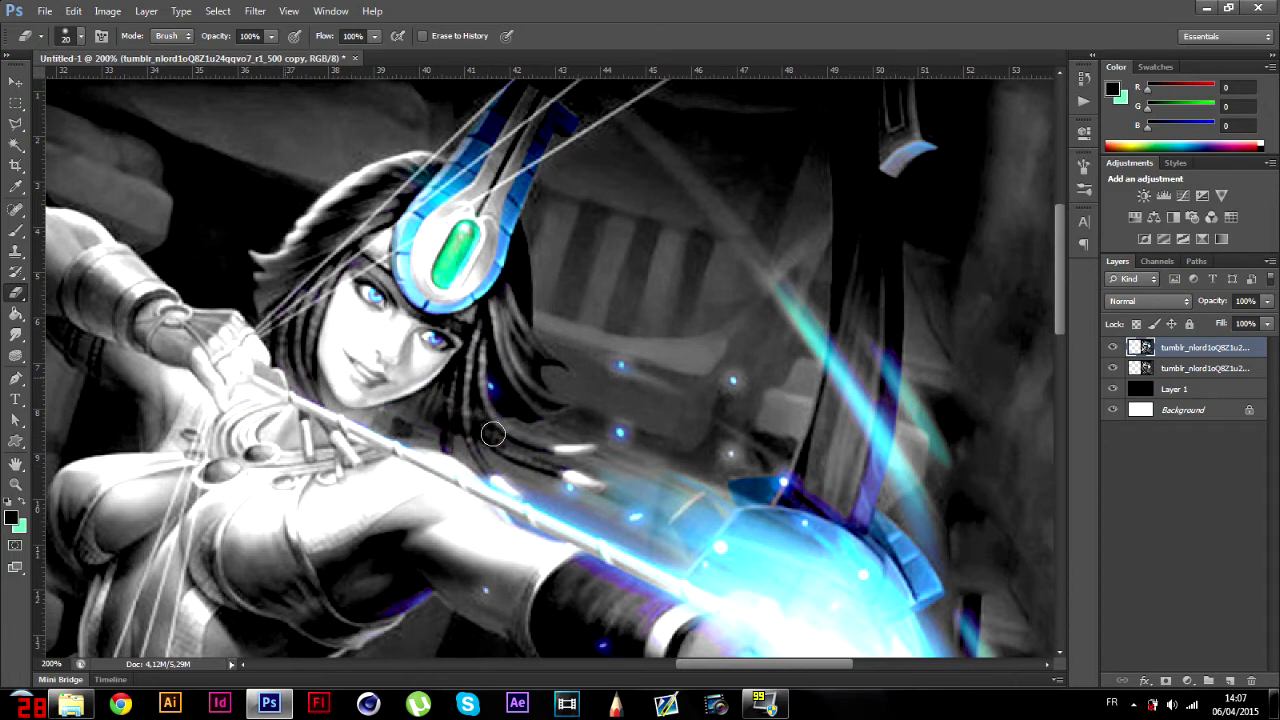
scroll(477, 327, "up", 1)
mouse_move(511, 140)
left_mouse_down()
mouse_move(468, 211)
mouse_move(419, 244)
mouse_move(494, 123)
mouse_move(385, 283)
mouse_move(413, 320)
mouse_move(410, 271)
mouse_move(443, 340)
mouse_move(490, 322)
mouse_move(566, 148)
mouse_move(593, 186)
mouse_move(563, 159)
mouse_move(525, 250)
mouse_move(511, 222)
mouse_move(519, 106)
mouse_move(477, 188)
mouse_move(428, 245)
mouse_move(405, 250)
mouse_move(409, 212)
mouse_move(432, 193)
mouse_move(411, 263)
mouse_move(439, 345)
left_mouse_up()
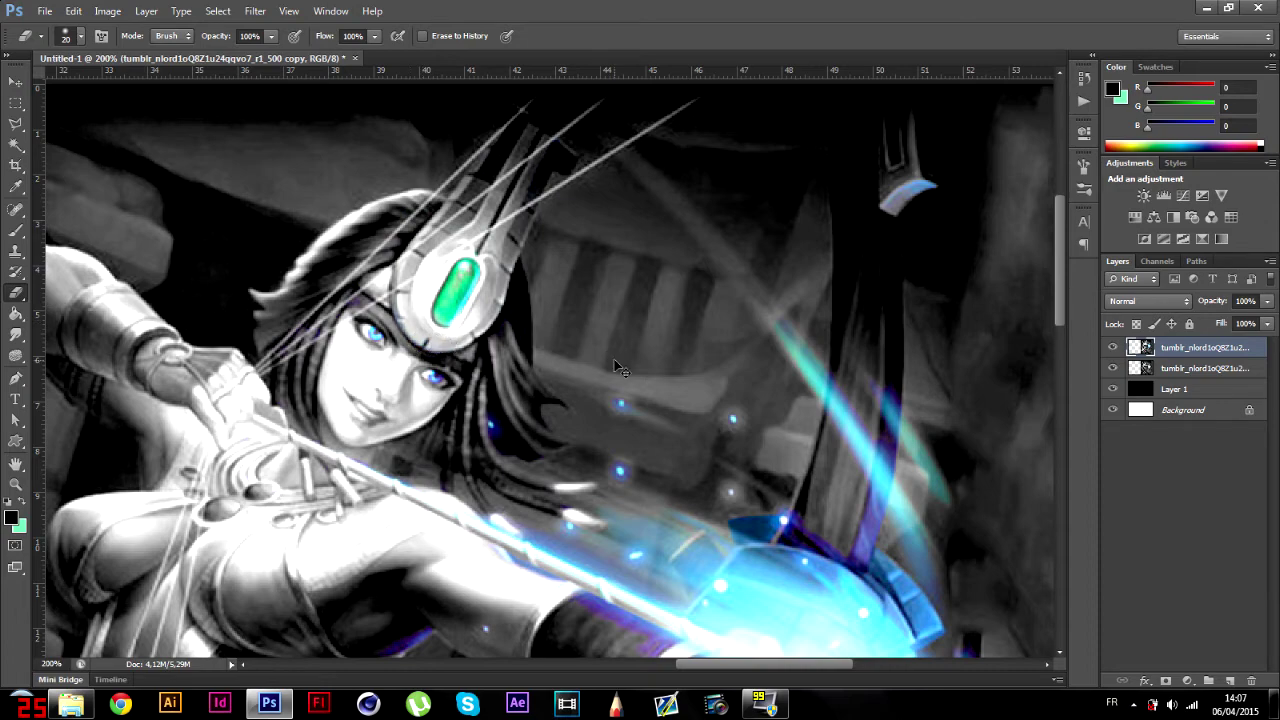
- Erase the green colour from the headdress's central gem
key("ctrl+minus")
key("ctrl+minus")
key("ctrl+minus")
key("ctrl+plus")
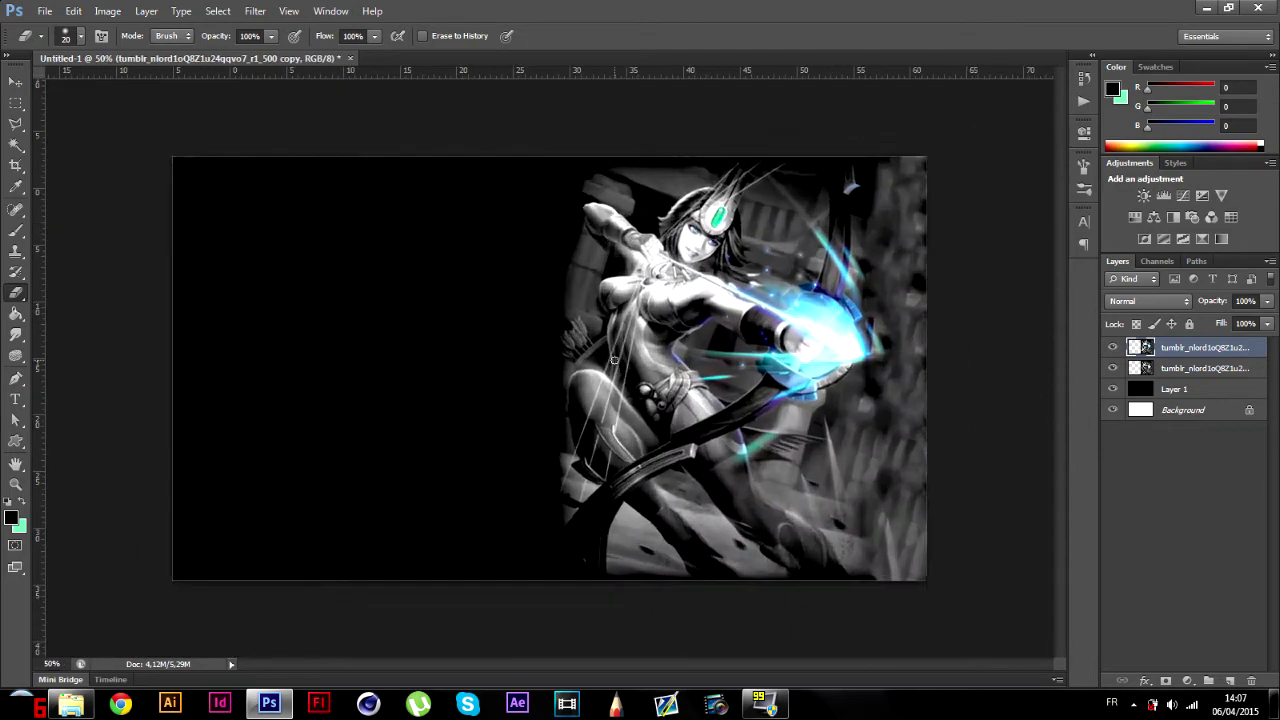
mouse_move(733, 204)
left_mouse_down()
mouse_move(742, 194)
mouse_move(736, 207)
left_mouse_up()
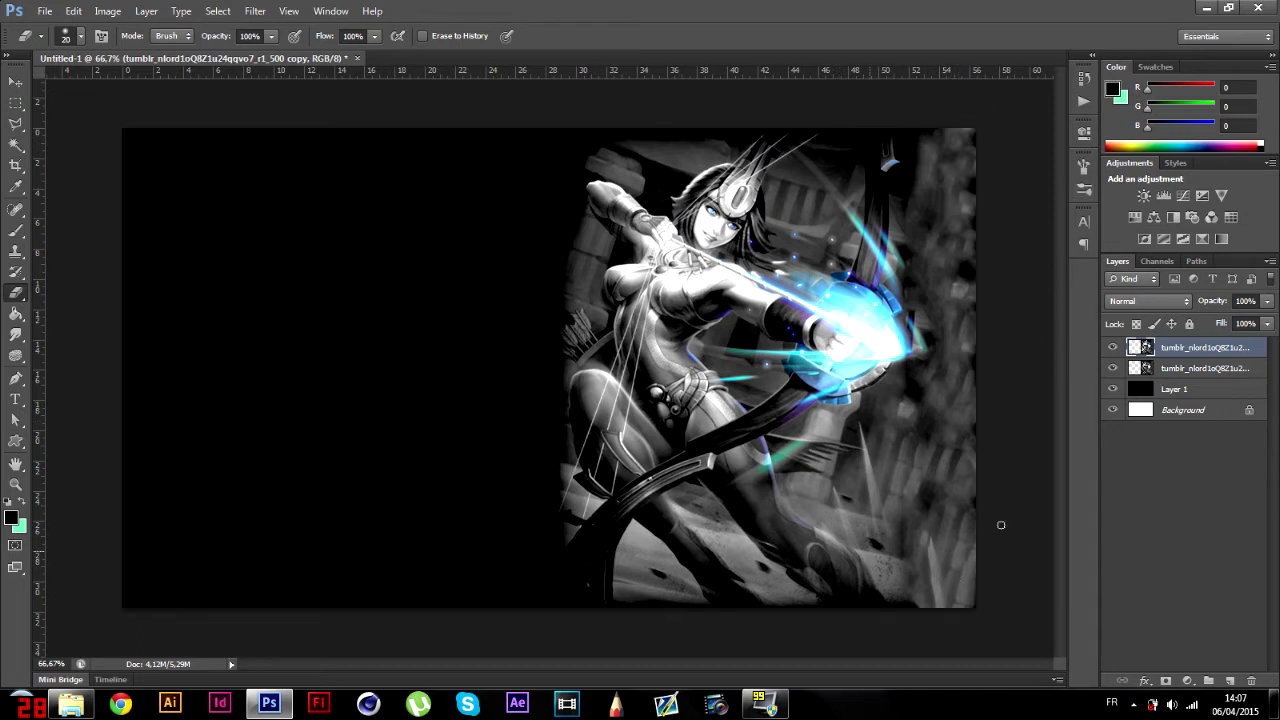
- On a new layer above the artwork, paint black over its right, lower and upper edges with a soft 197 px brush
left_click(1229, 681)
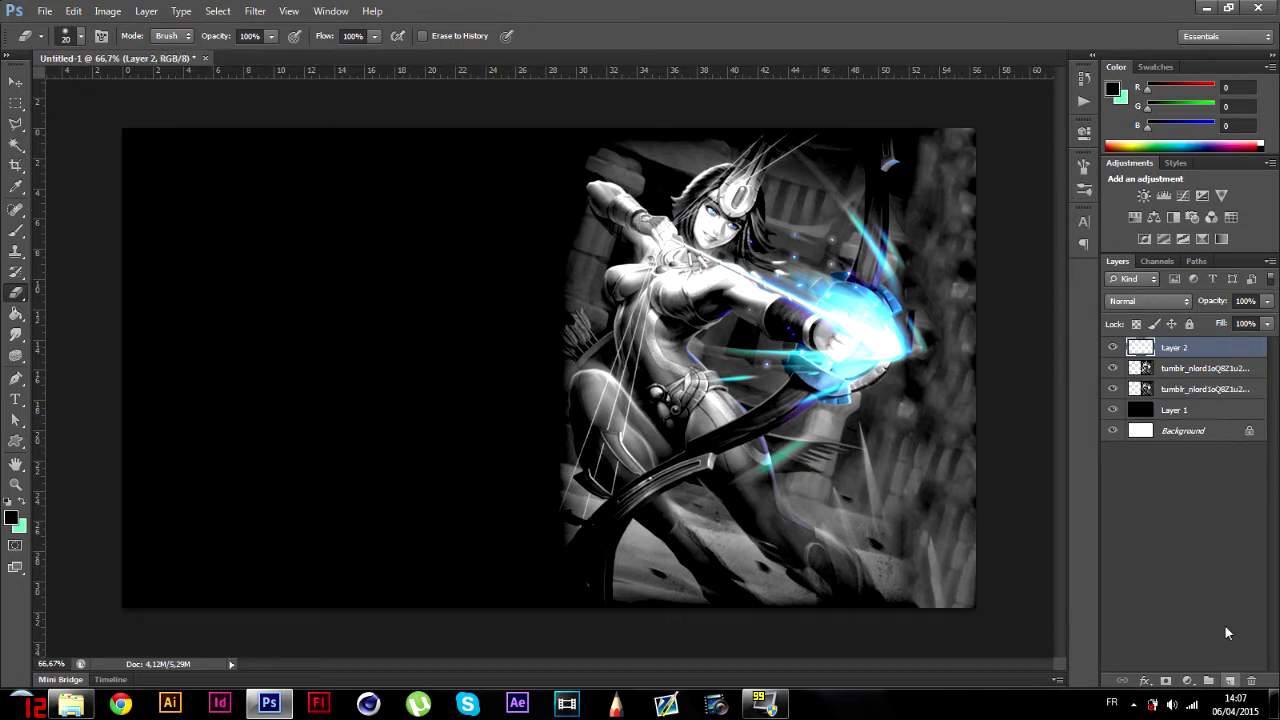
left_click(15, 229)
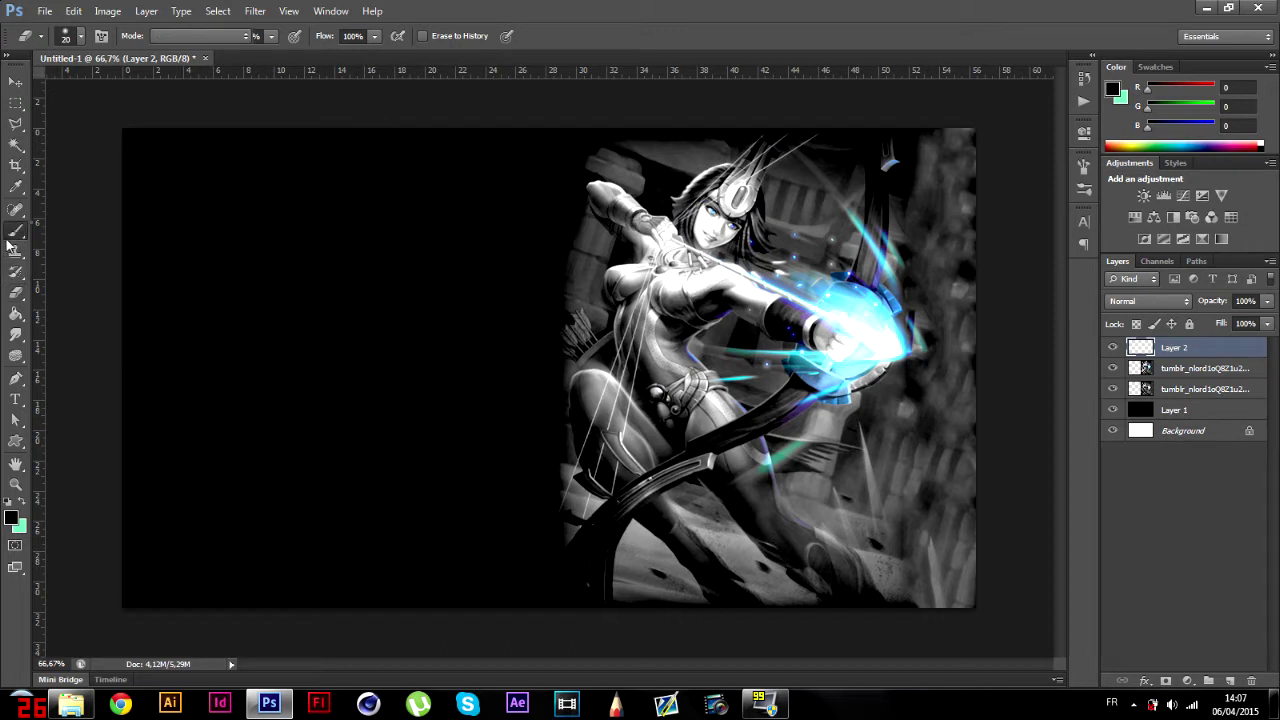
right_click(655, 308)
left_click(779, 418)
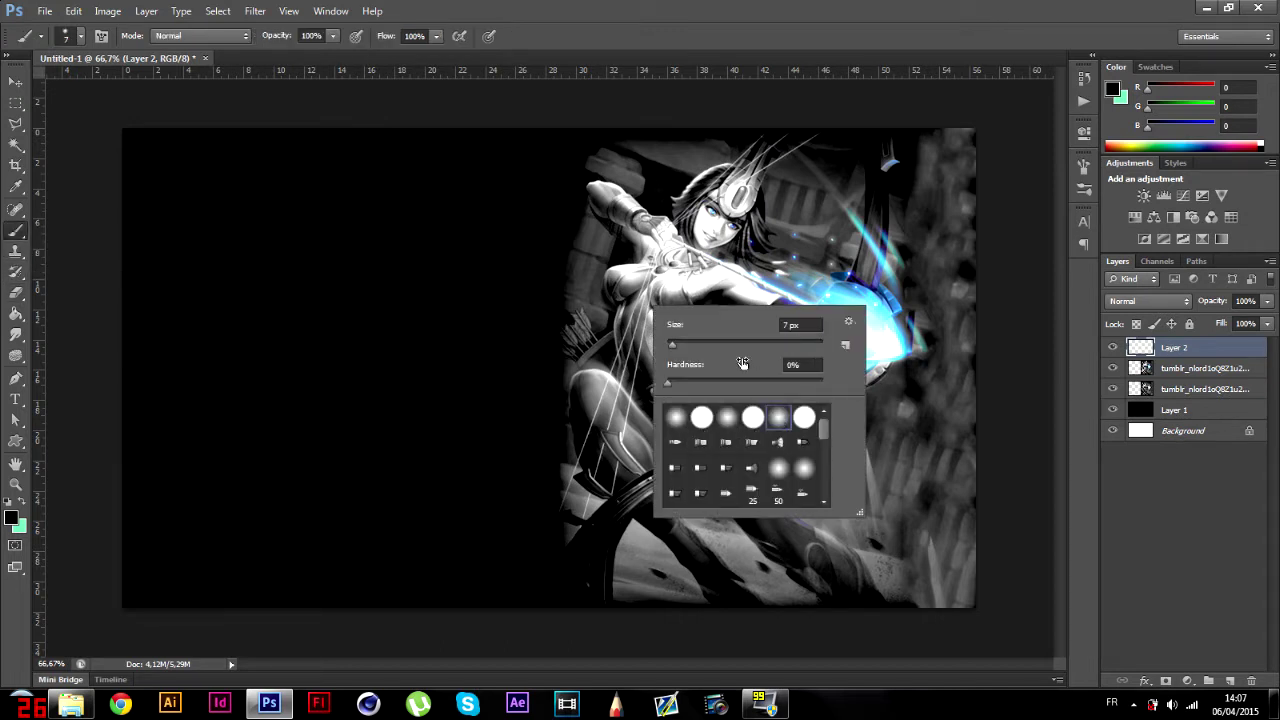
left_click(754, 344)
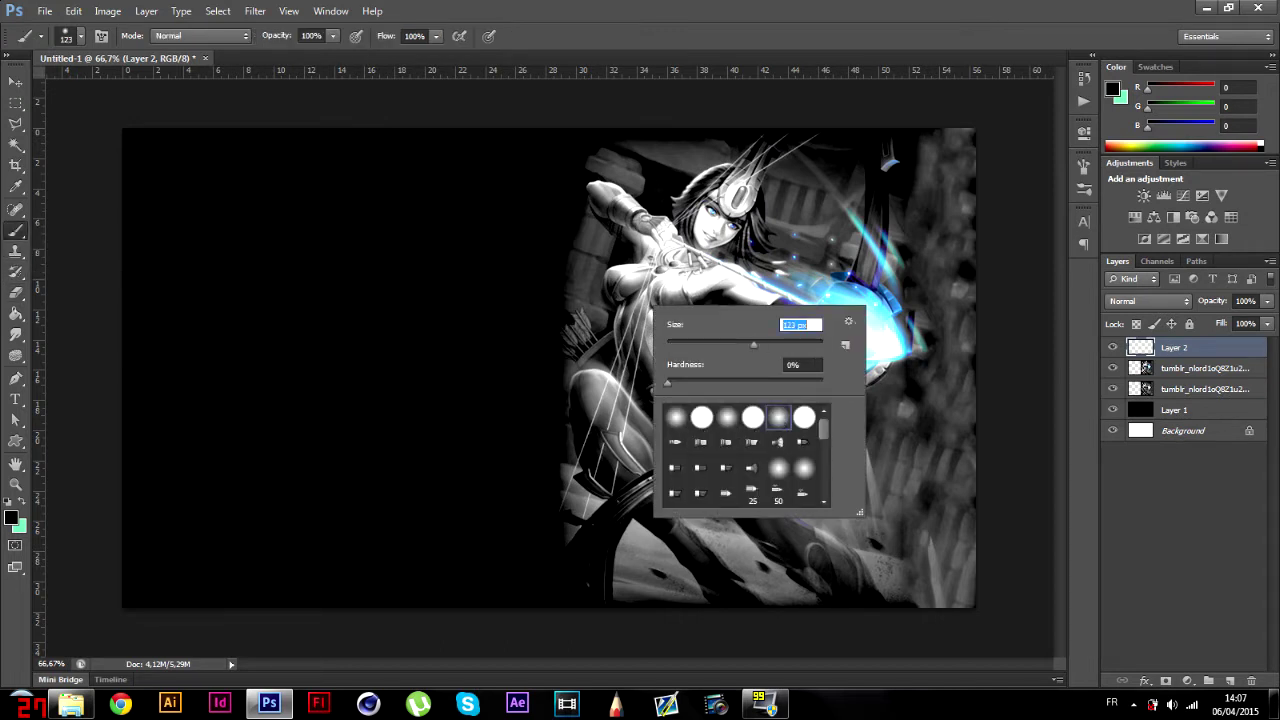
left_click(768, 344)
mouse_move(960, 588)
left_mouse_down()
mouse_move(655, 598)
mouse_move(915, 598)
mouse_move(892, 598)
mouse_move(975, 470)
mouse_move(1002, 250)
mouse_move(950, 122)
mouse_move(936, 340)
left_mouse_up()
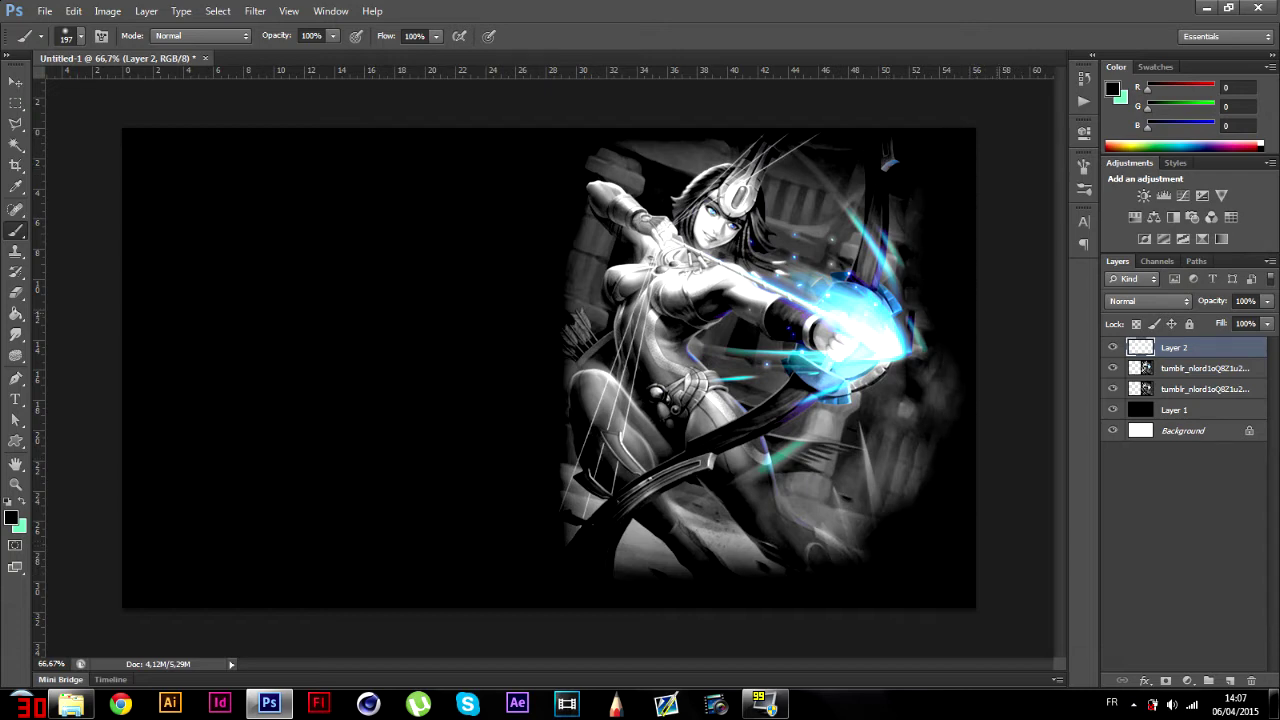
- Paint black along the artwork's left edge, fading the stonework behind the raised arm, quiver and bow
mouse_move(545, 308)
left_mouse_down()
mouse_move(555, 260)
mouse_move(575, 250)
left_mouse_up()
left_click_drag(604, 182, 645, 160)
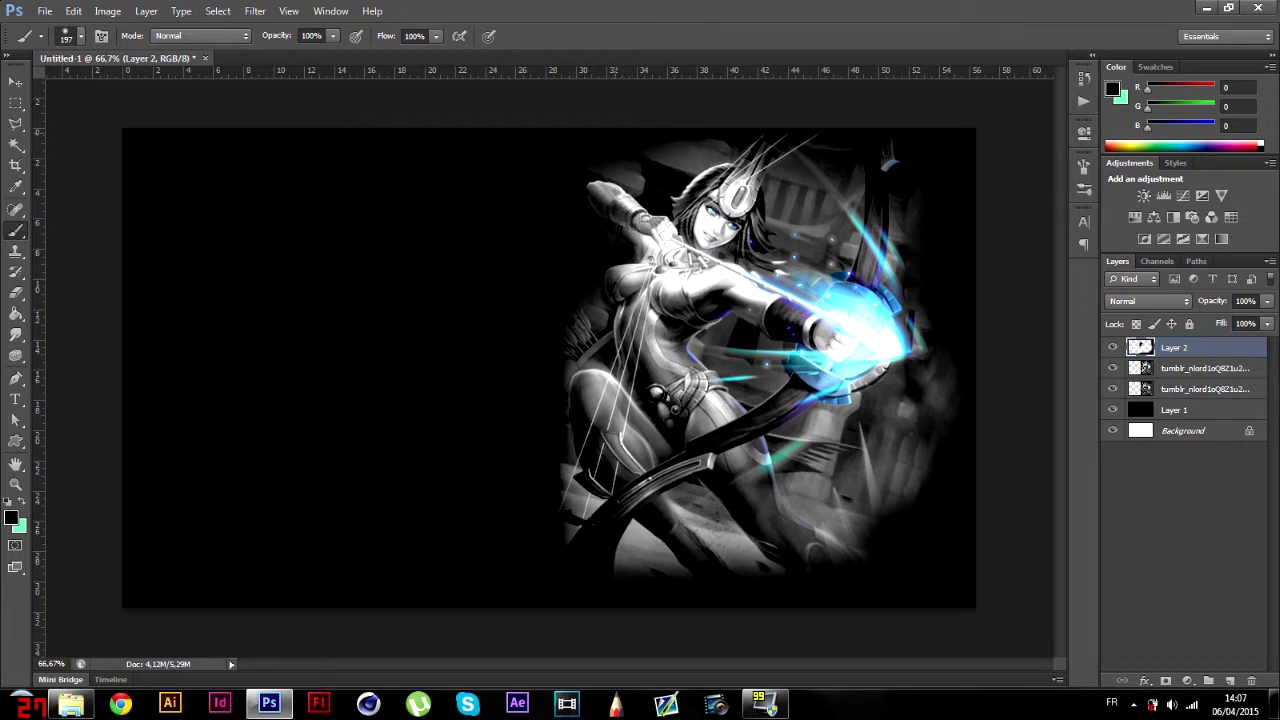
left_click_drag(578, 375, 585, 325)
left_click_drag(570, 465, 582, 505)
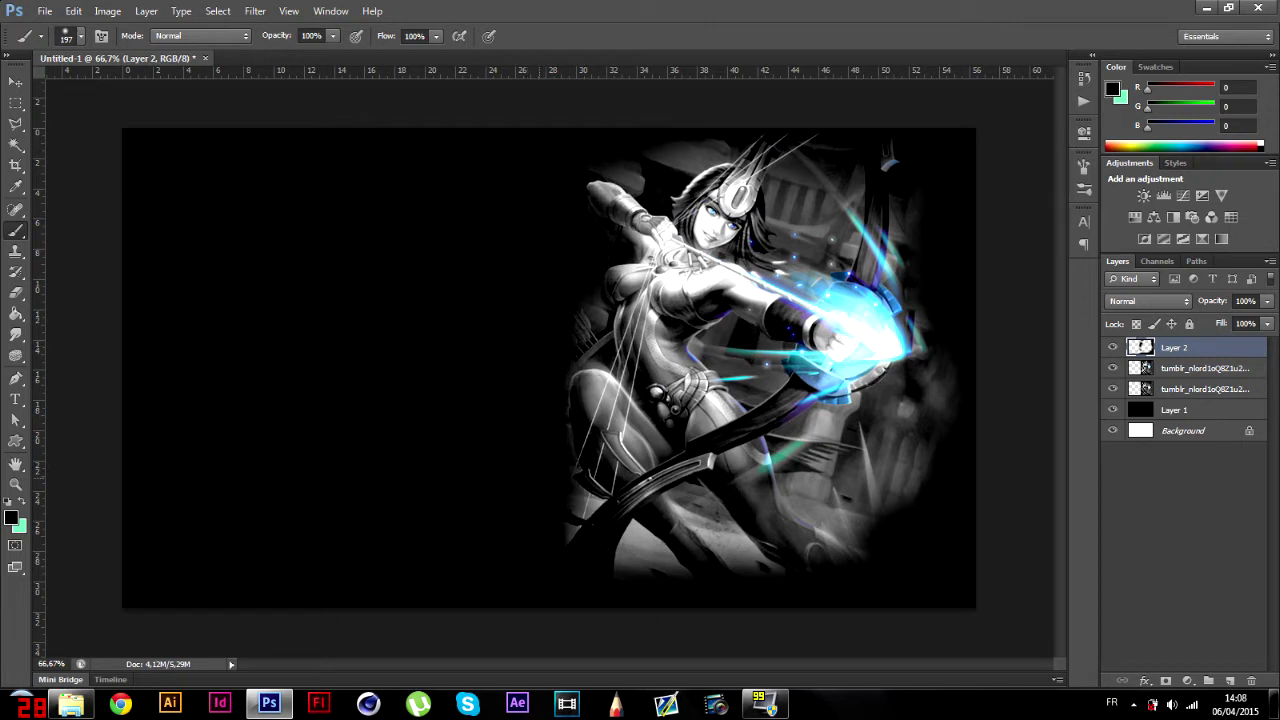
- Darken the remaining background around the legs and to the right of the glowing orb with black brush strokes
left_click_drag(652, 598, 618, 562)
left_click_drag(775, 597, 750, 582)
mouse_move(900, 550)
left_mouse_down()
mouse_move(860, 500)
mouse_move(860, 450)
left_mouse_up()
left_click_drag(880, 525, 825, 440)
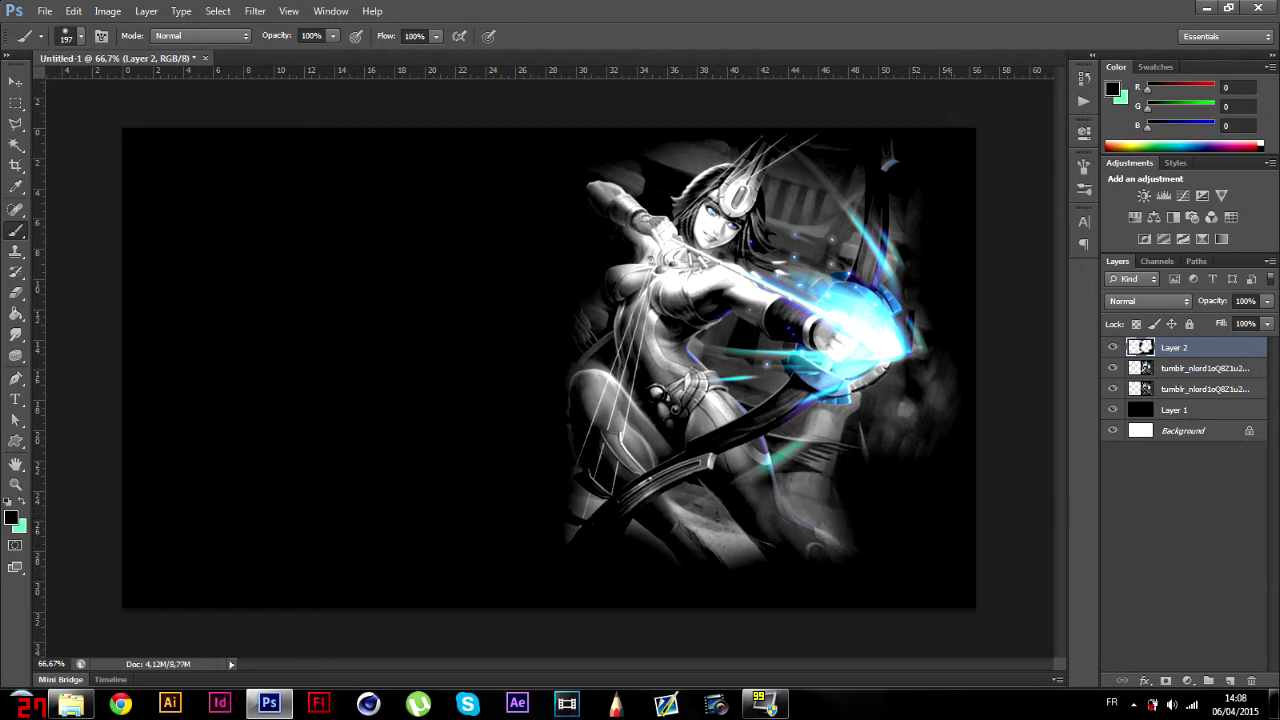
left_click_drag(868, 538, 822, 512)
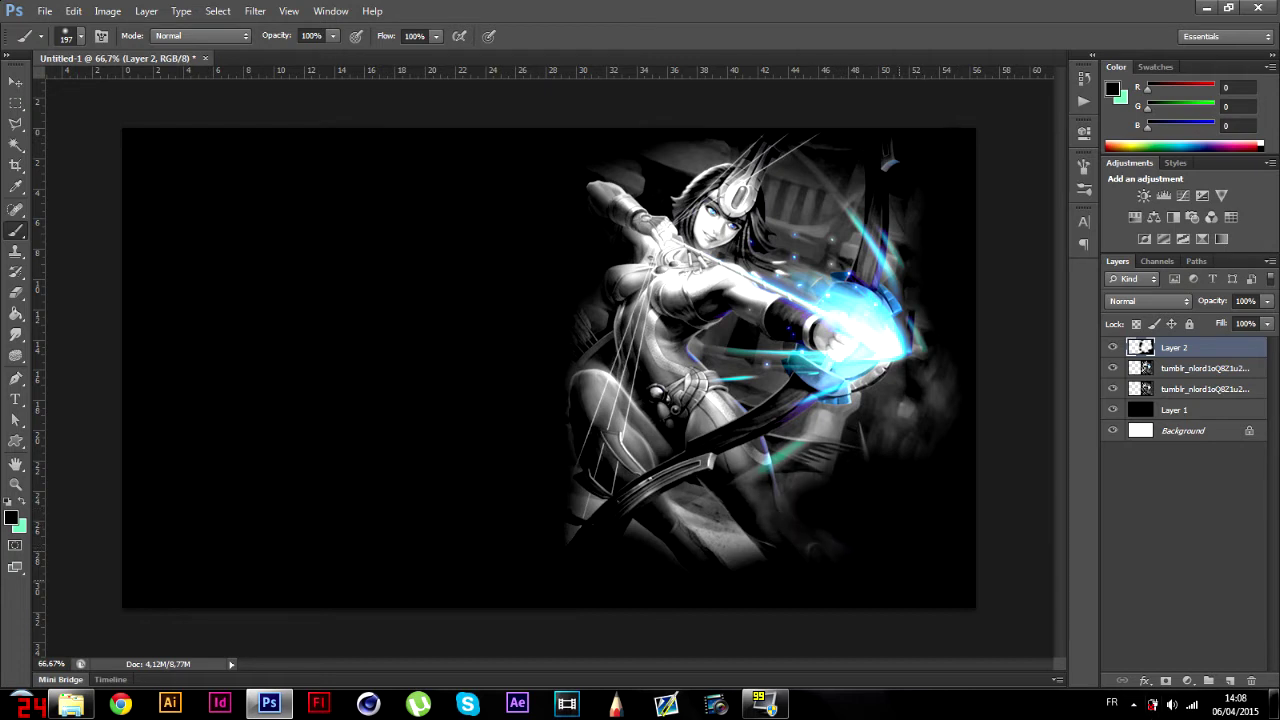
left_click_drag(944, 400, 900, 440)
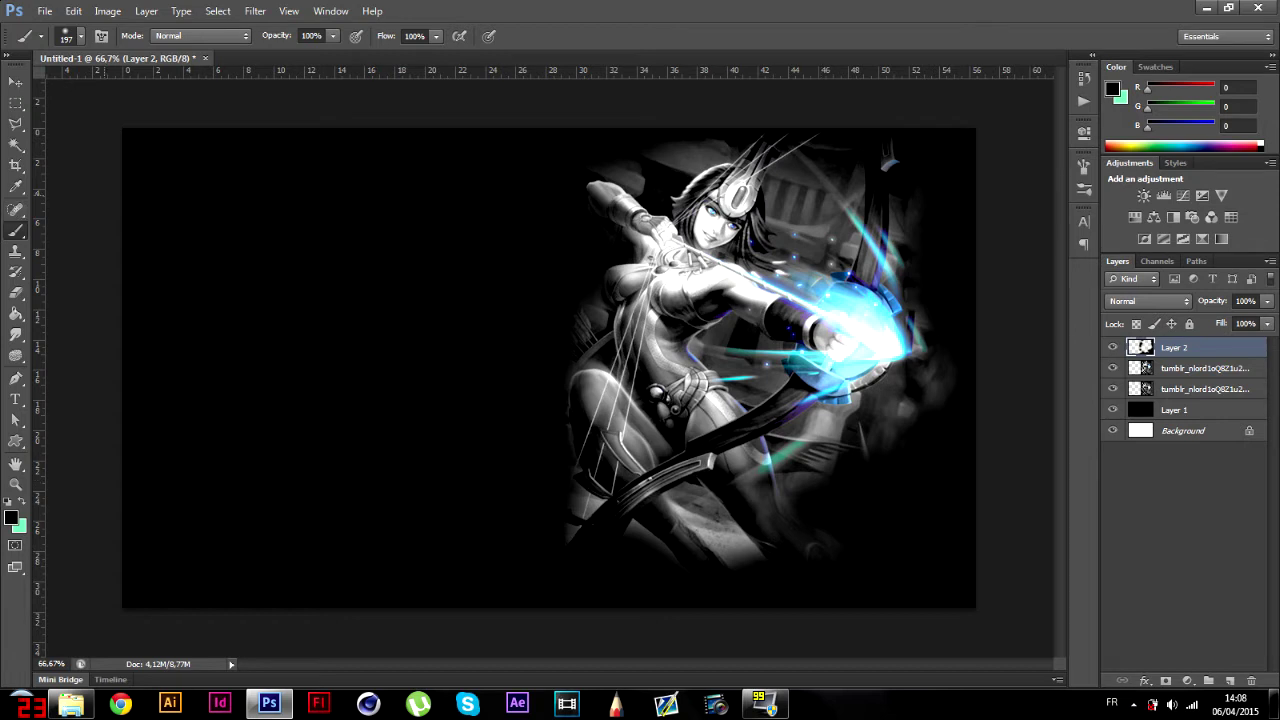
left_click(15, 81)
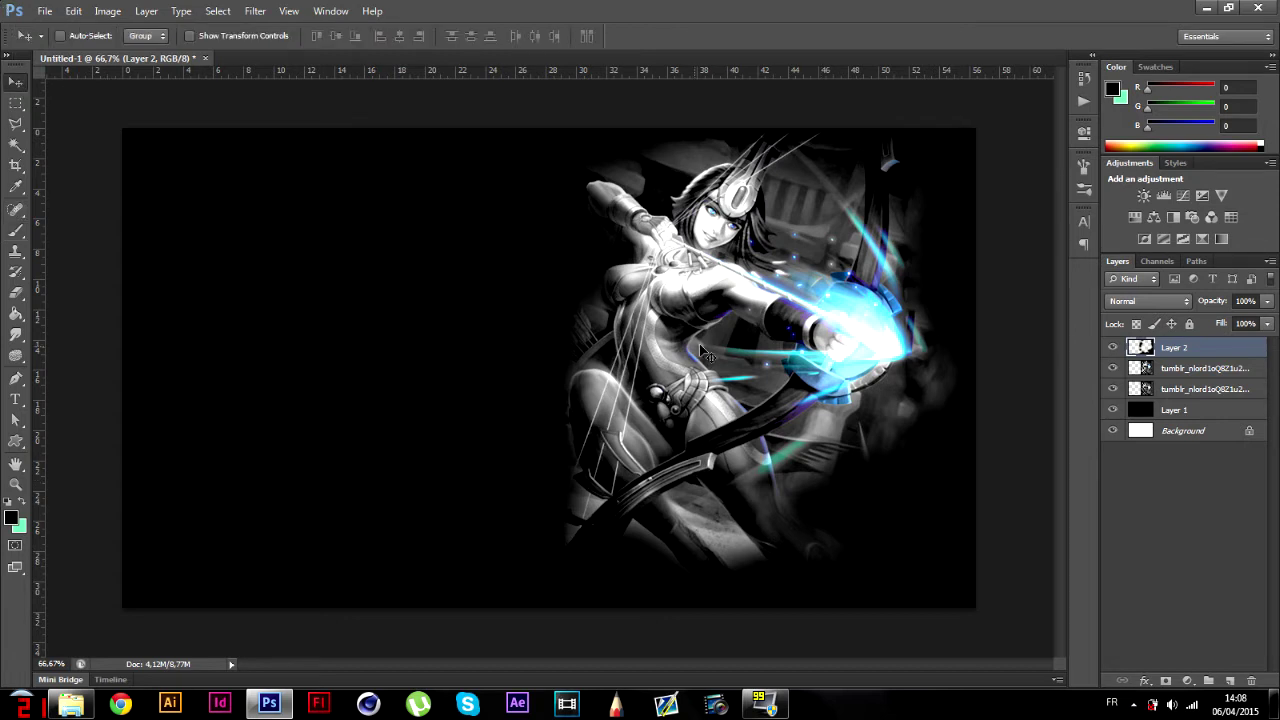
- Combine Layer 2 and the two tumblr image layers beneath it into a single smart object
left_click_drag(705, 350, 707, 352)
left_click(1205, 390, "shift")
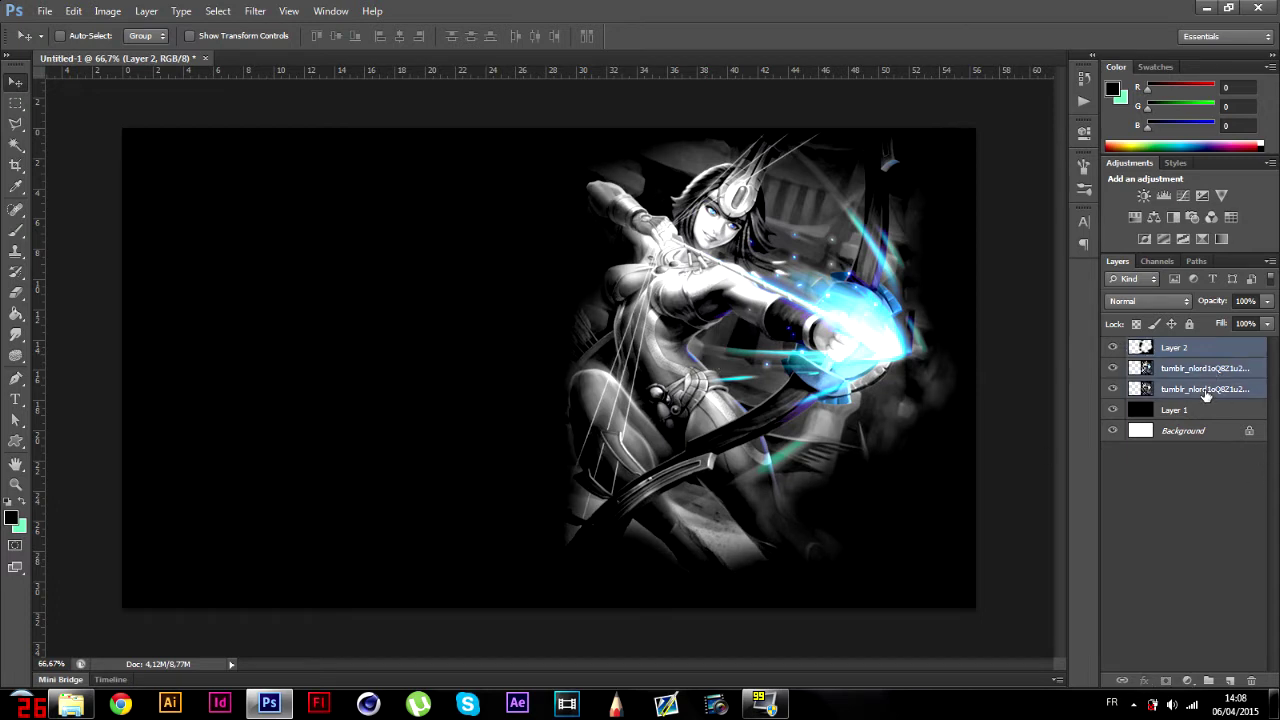
left_click(1174, 350)
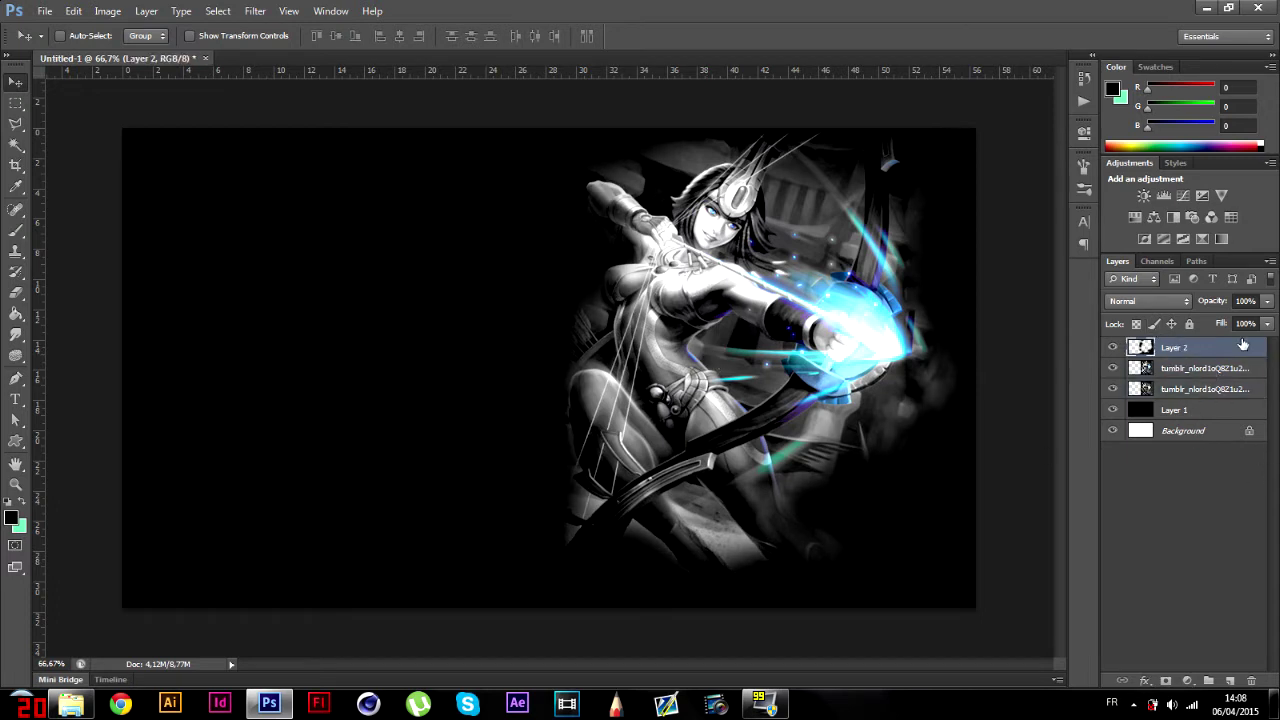
left_click(1215, 392, "shift")
right_click(1213, 397)
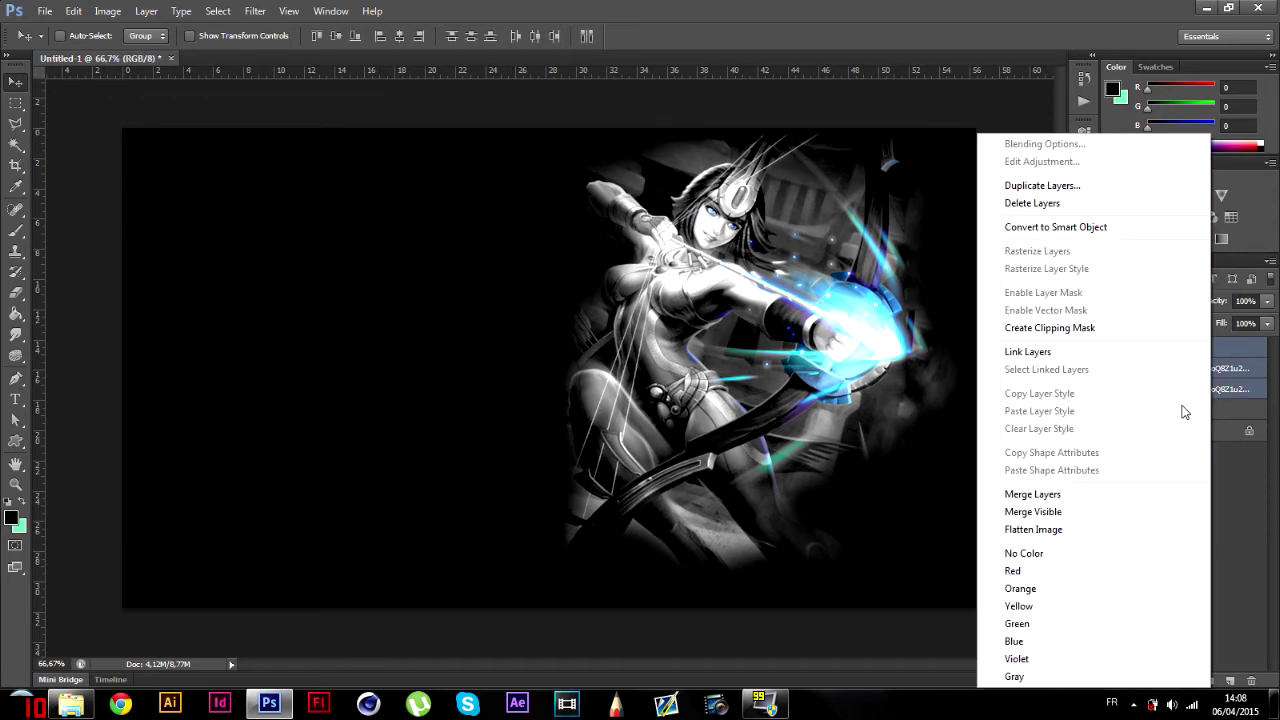
left_click(1088, 228)
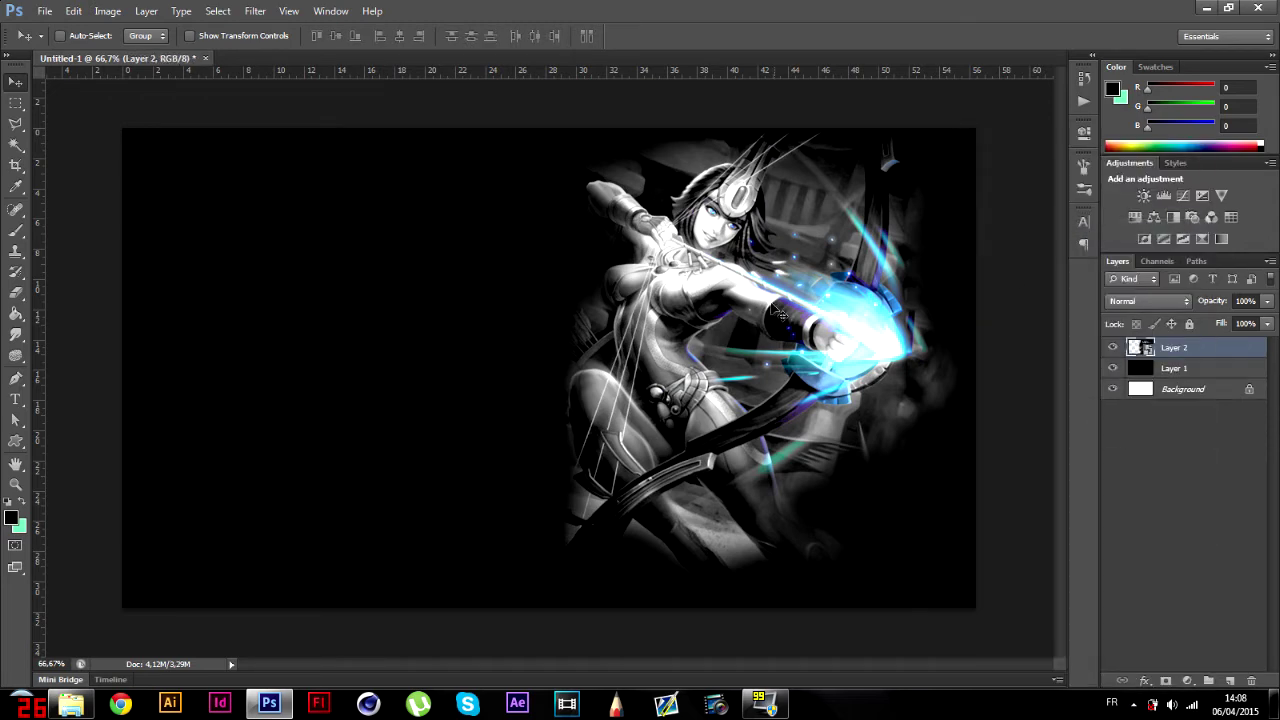
- Rasterize the combined archer smart object and move it straight down about 0.64 cm
left_click(16, 292)
left_click(606, 336)
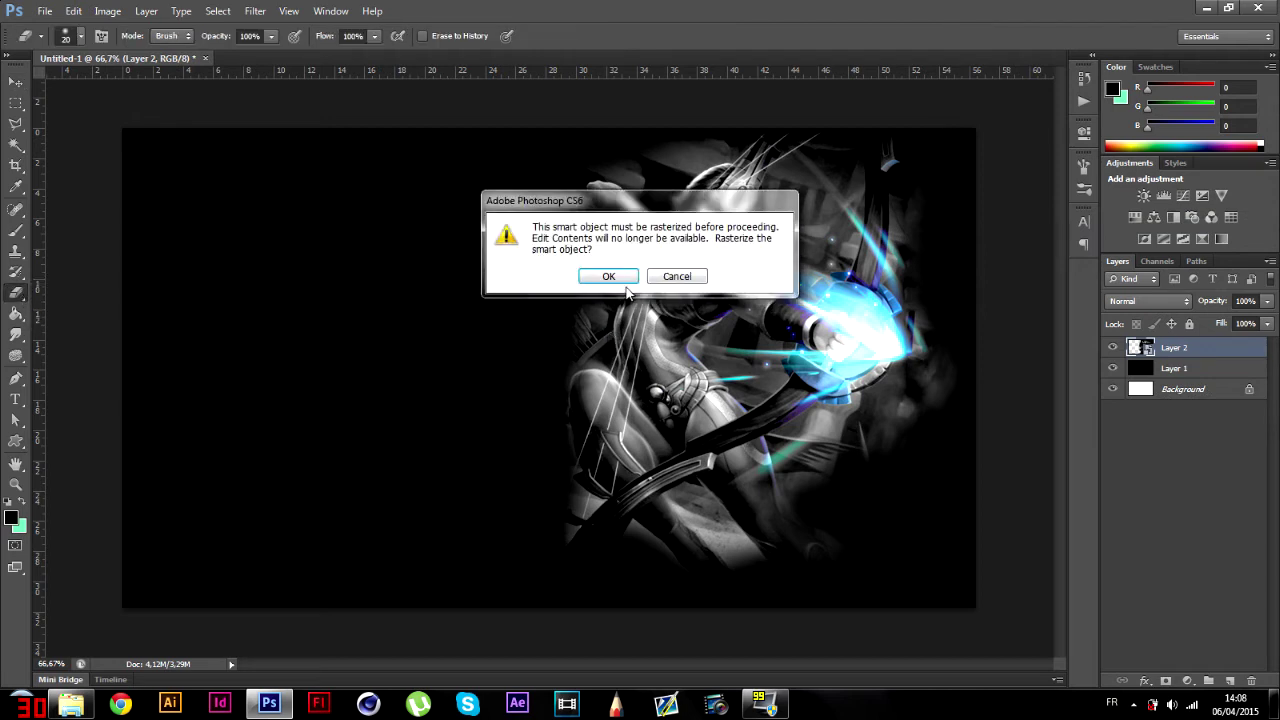
left_click(612, 275)
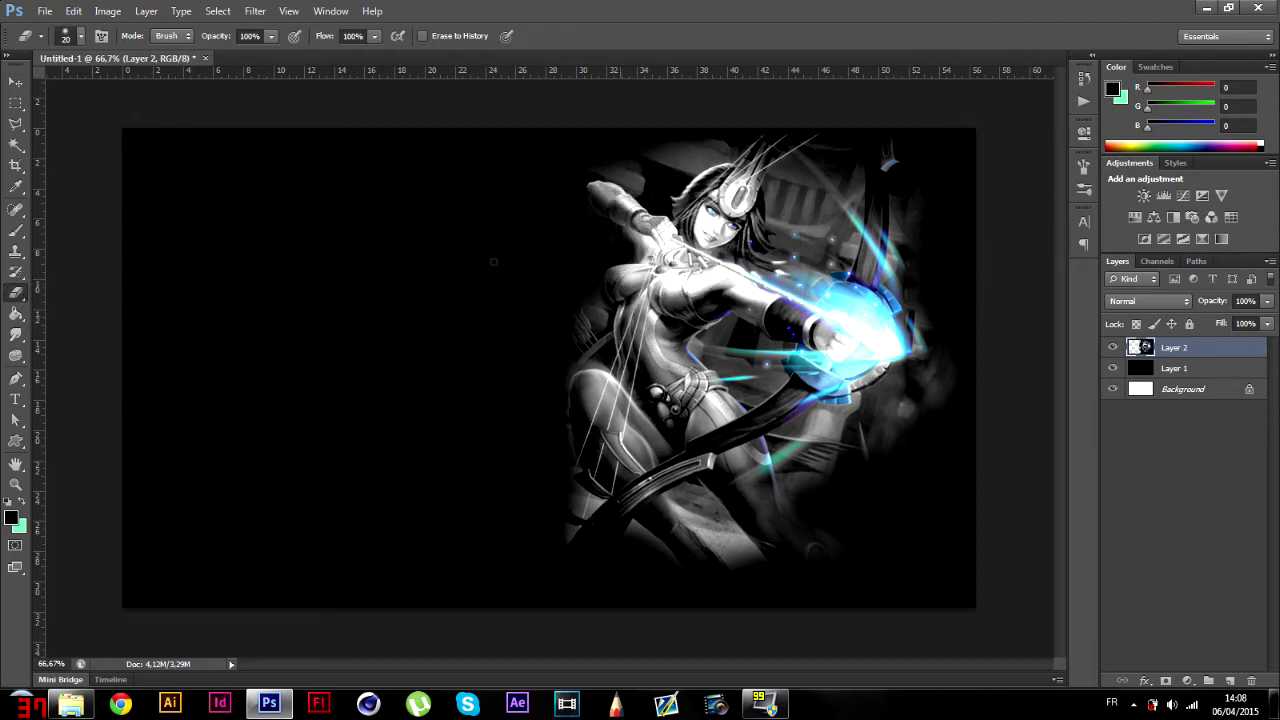
left_click(15, 81)
left_click_drag(790, 352, 796, 362)
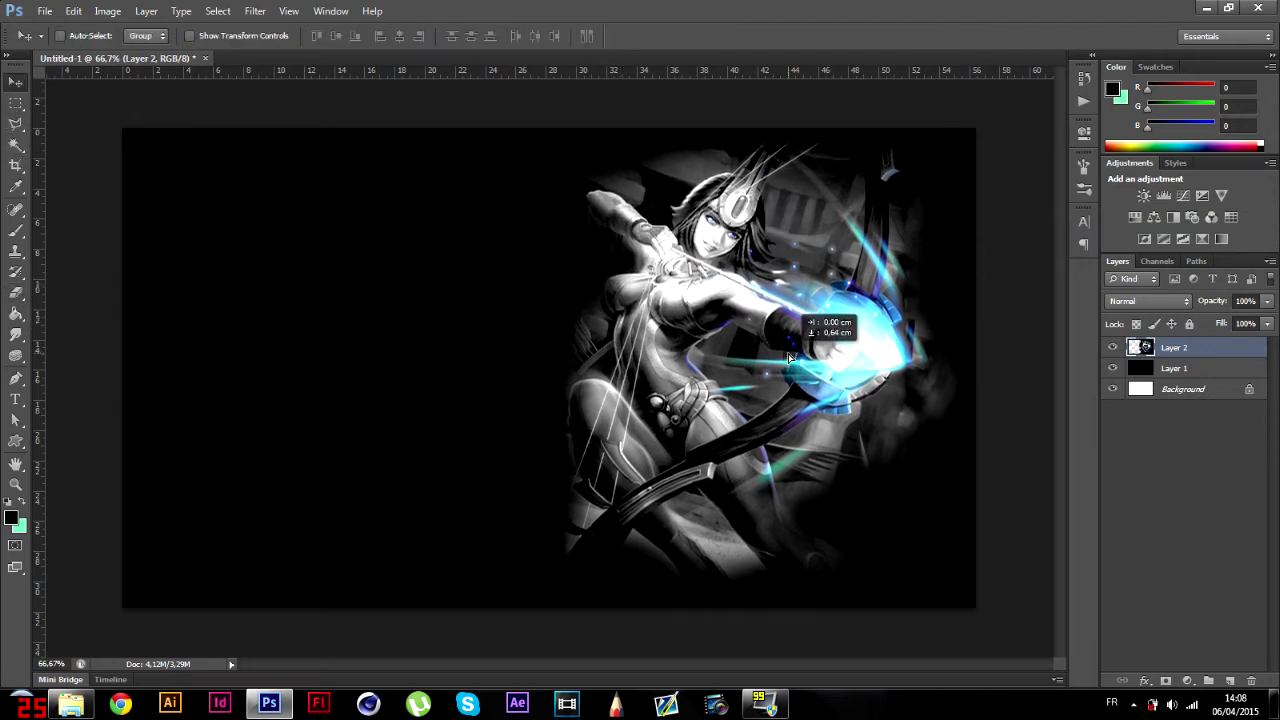
- Erase the leftover background around the archer's back, left leg and lower edge with the 20 px soft Eraser
left_click(15, 295)
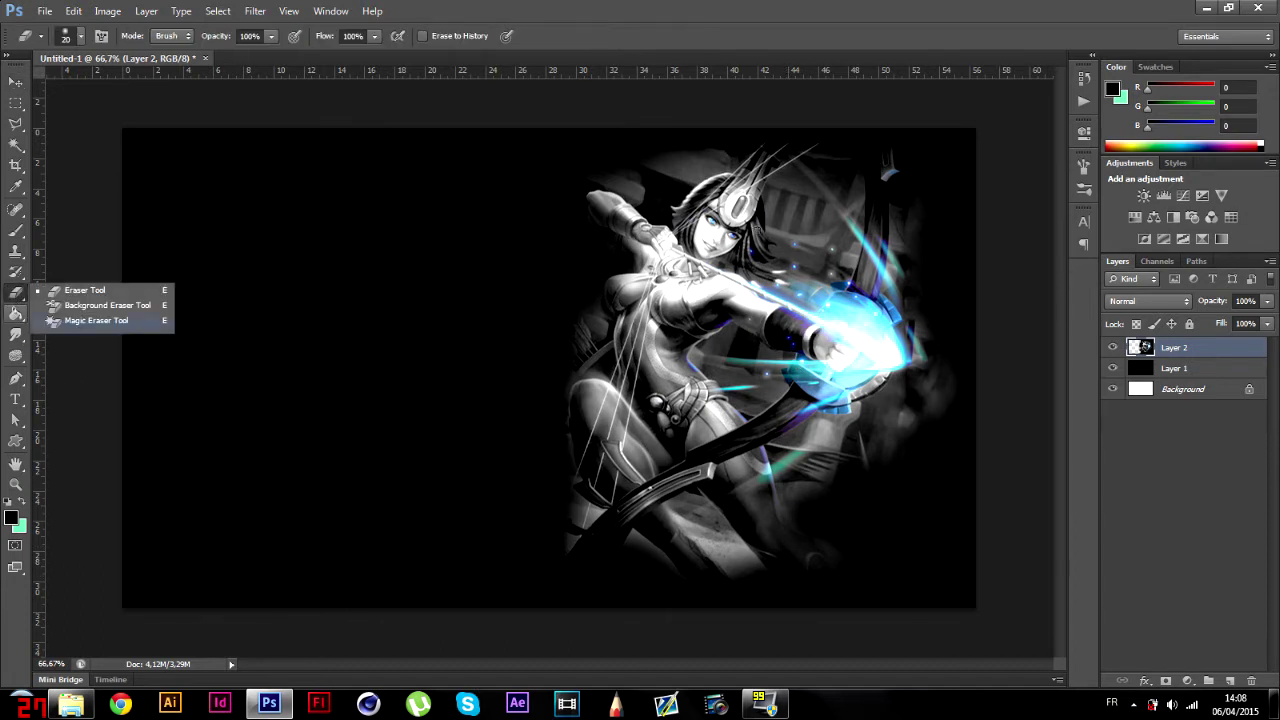
left_click(959, 141)
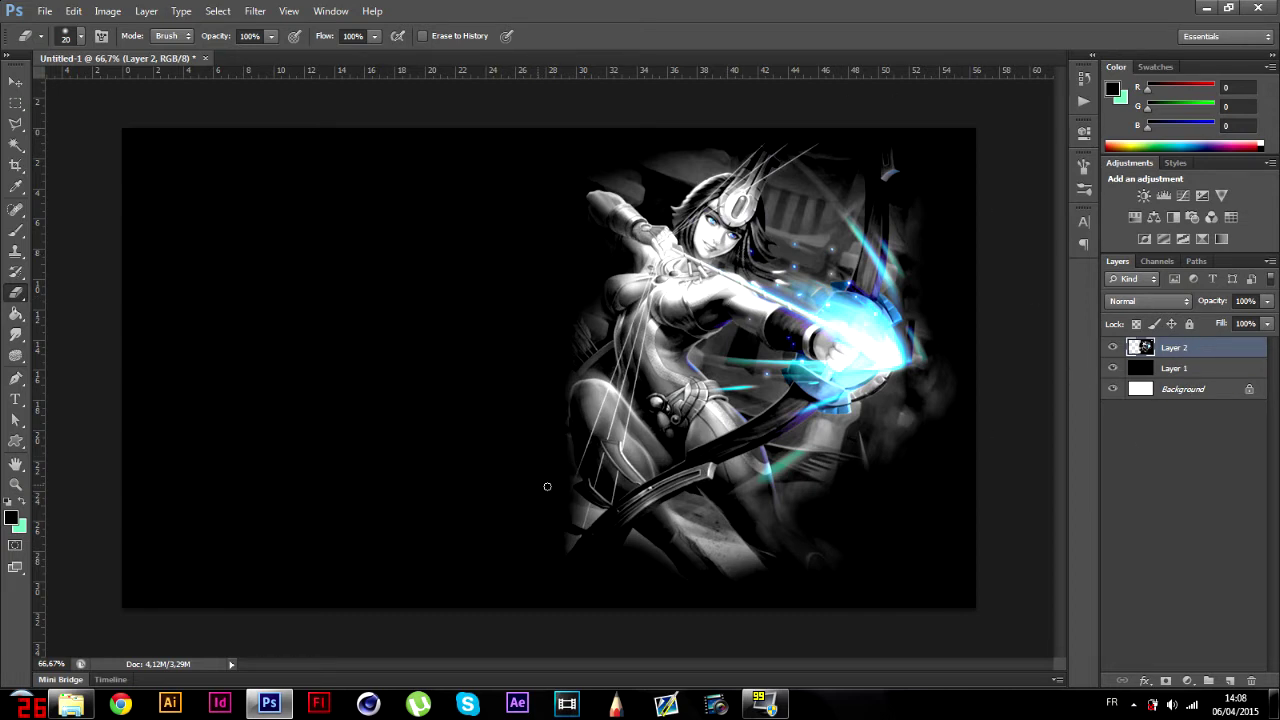
mouse_move(581, 515)
left_mouse_down()
mouse_move(580, 497)
mouse_move(586, 518)
mouse_move(566, 502)
mouse_move(609, 513)
left_mouse_up()
left_click_drag(563, 527, 575, 540)
mouse_move(605, 331)
left_mouse_down()
mouse_move(602, 313)
mouse_move(592, 318)
left_mouse_up()
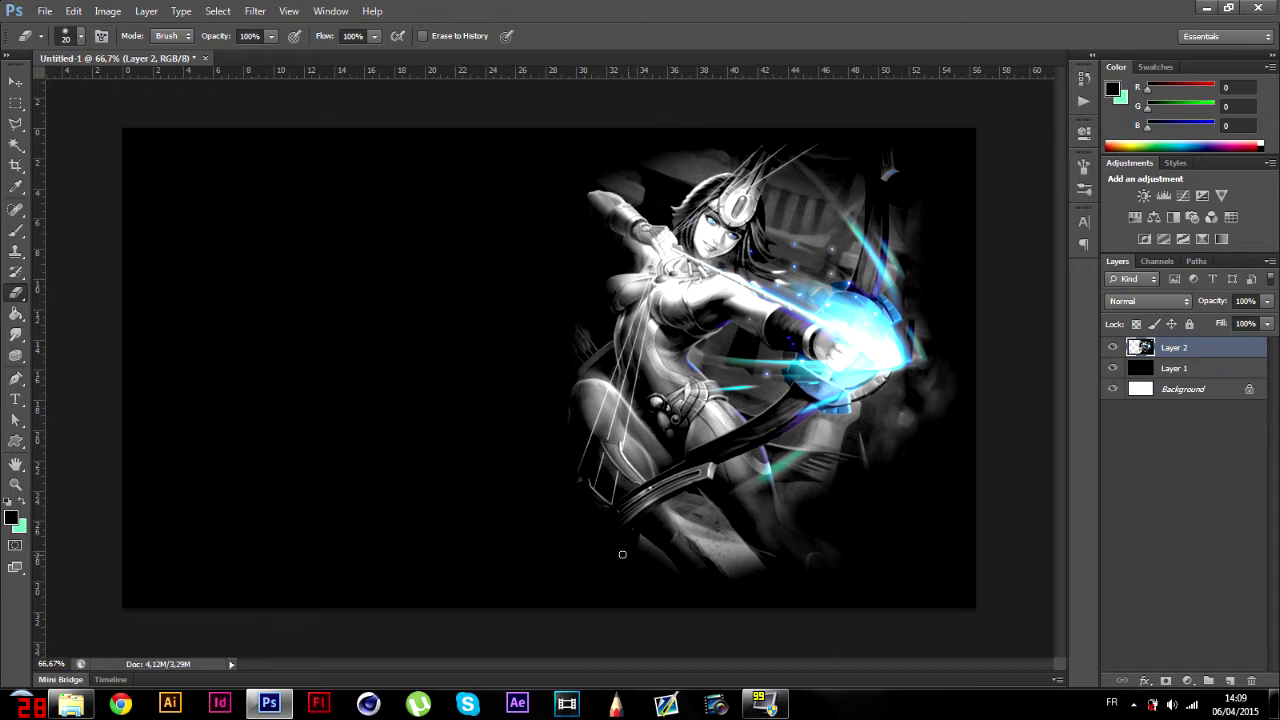
left_click_drag(653, 553, 682, 583)
- View the finished example midwallpaper.jpg from the tuto wall smite folder, and return to the Photoshop composition
left_click(71, 704)
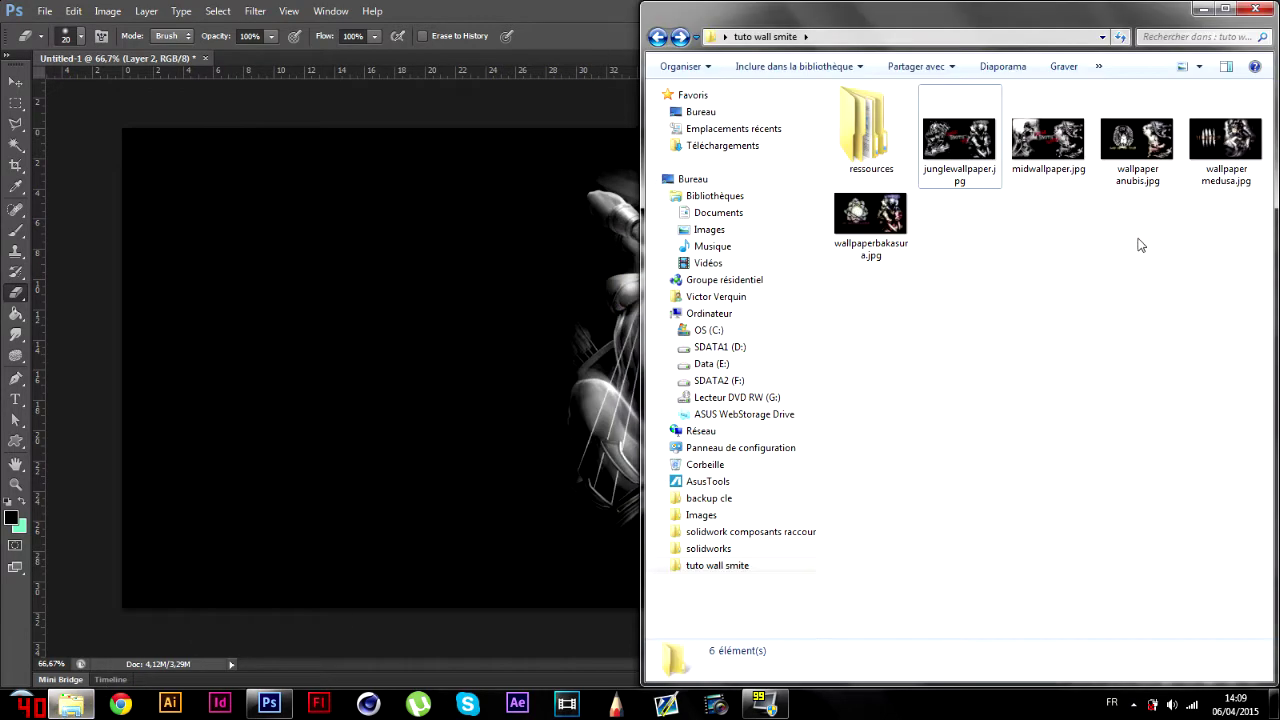
double_click(1084, 152)
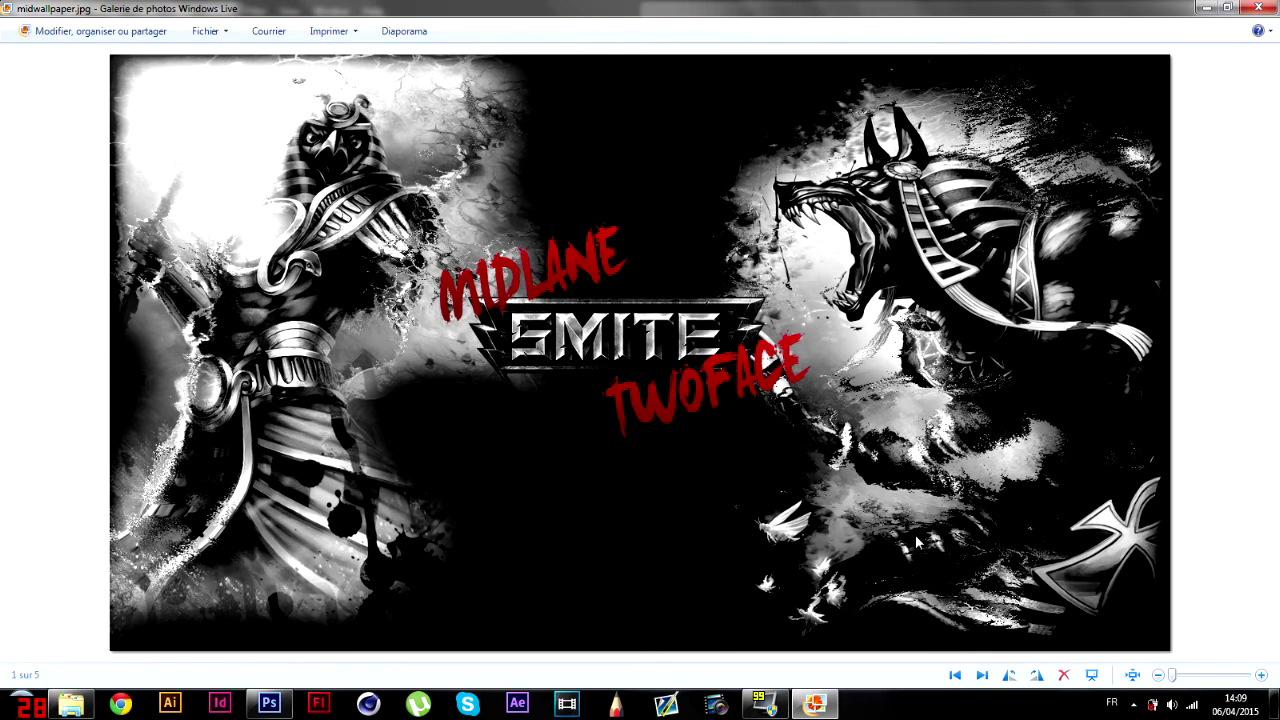
left_click(1258, 7)
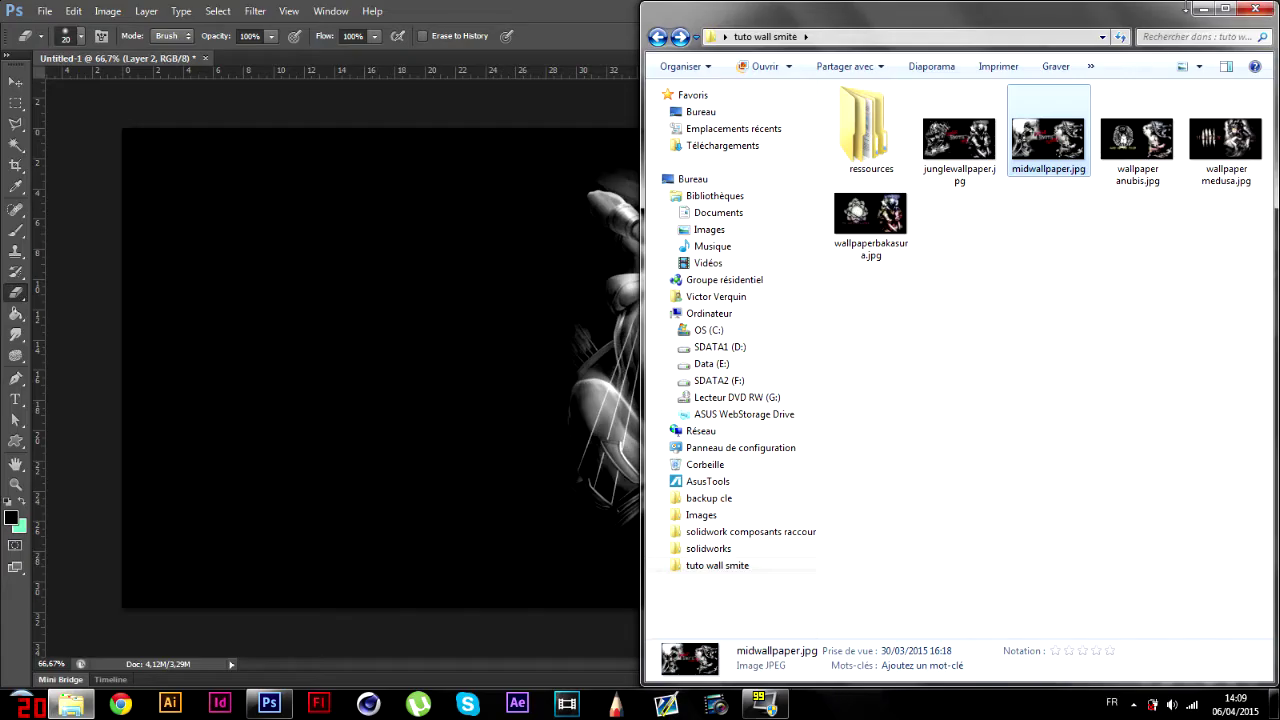
left_click(1202, 7)
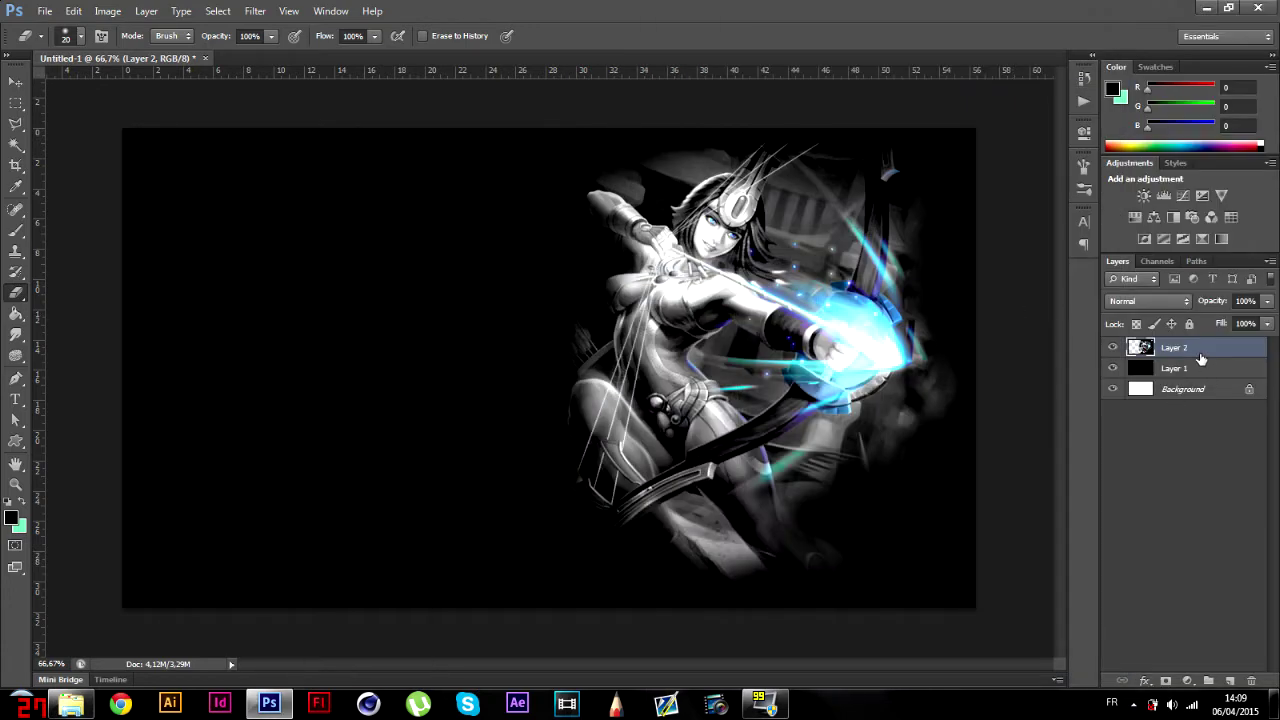
- Duplicate Layer 2 and set up a Displace distortion on the copy with a horizontal scale of 30, stretched to fit
key("ctrl+j")
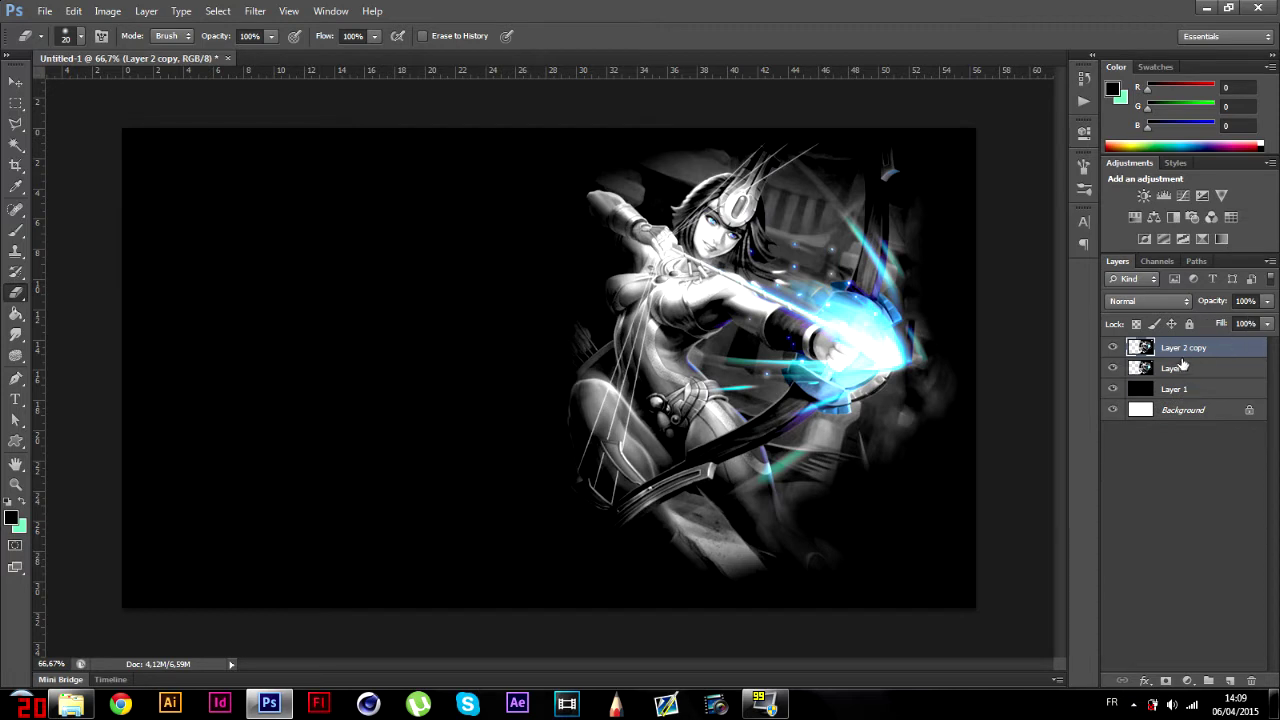
left_click(255, 11)
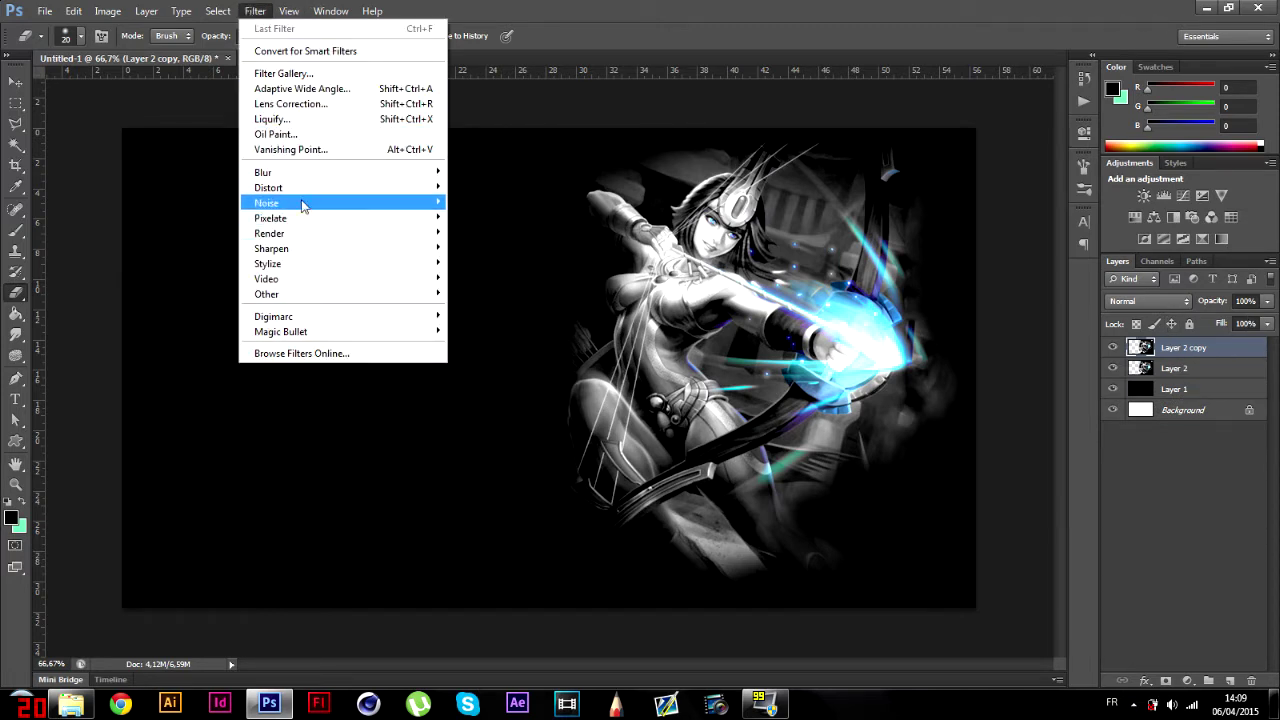
mouse_move(418, 192)
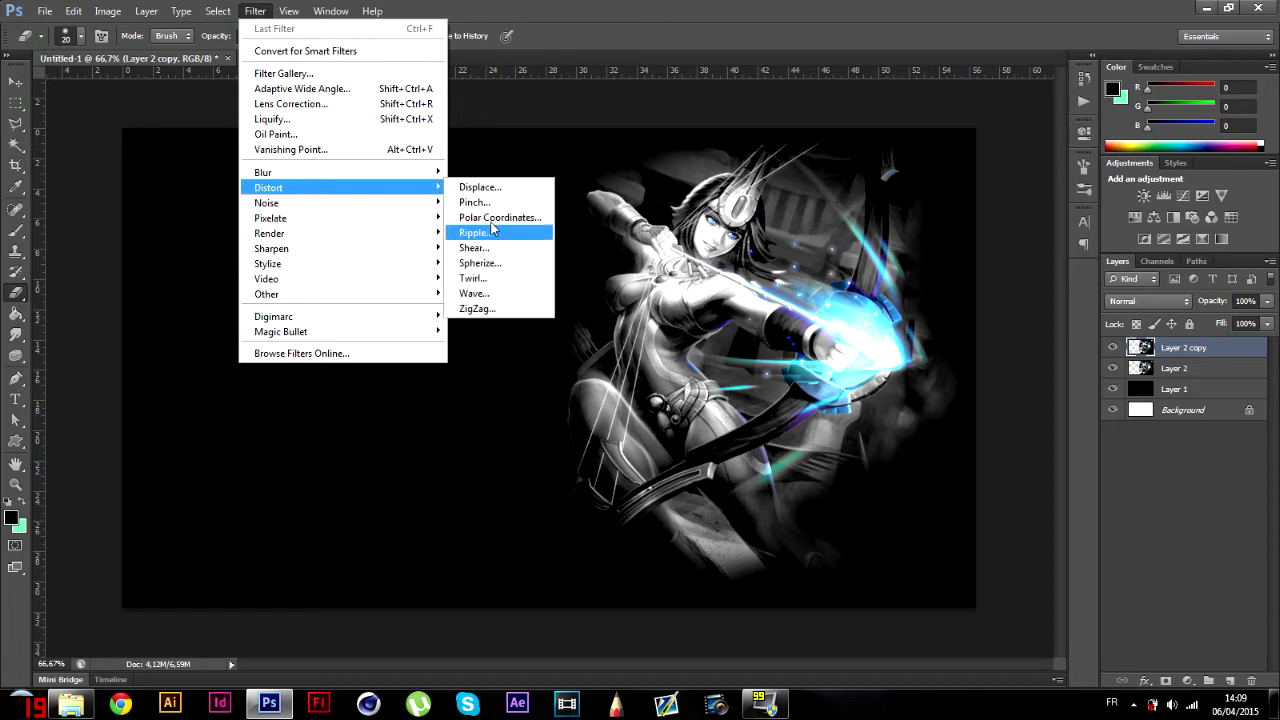
left_click(493, 188)
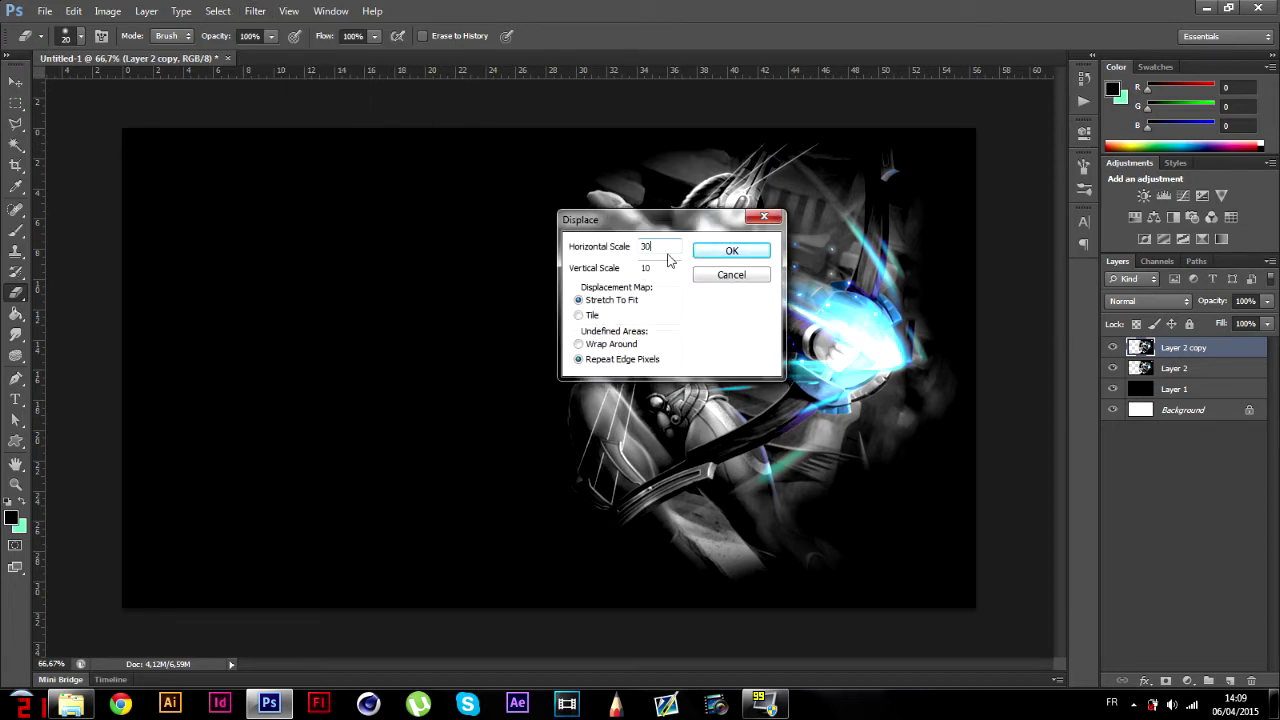
key("Tab")
left_click(732, 253)
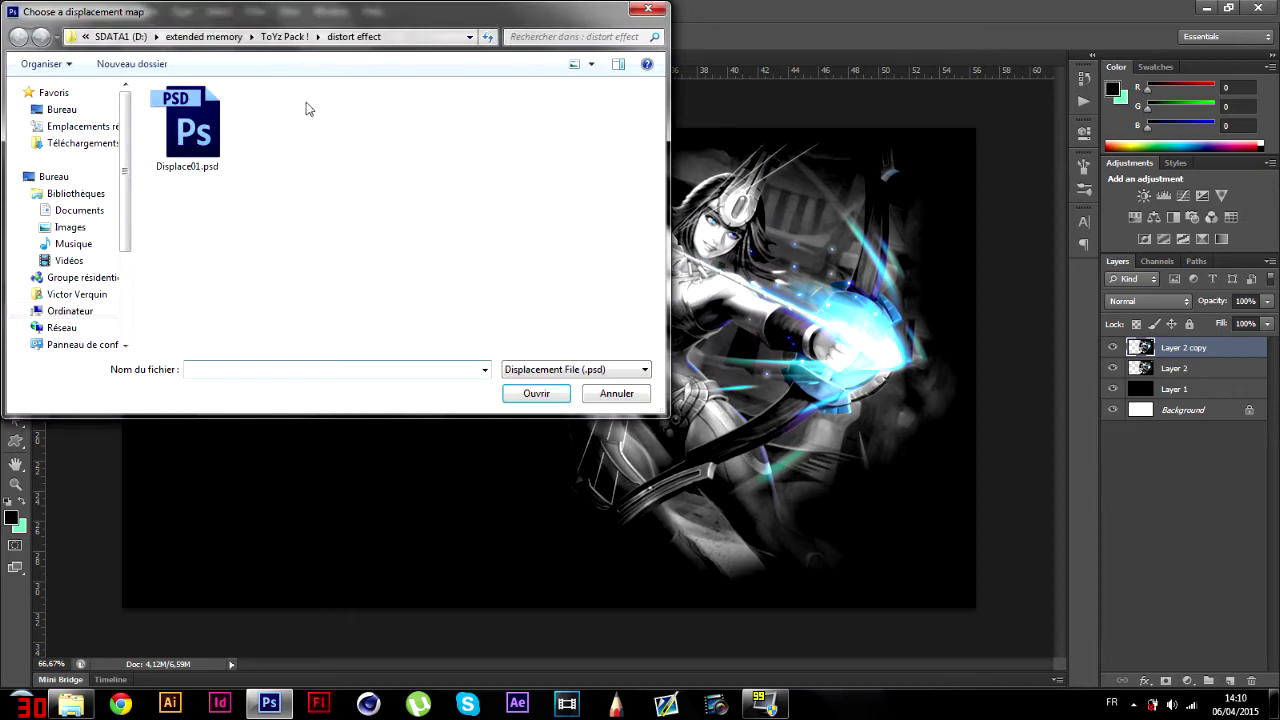
- Apply the displacement map stored in the effect displace folder under tuto wall smite, ressources on the desktop
left_click(64, 110)
scroll(600, 257, "down", 1)
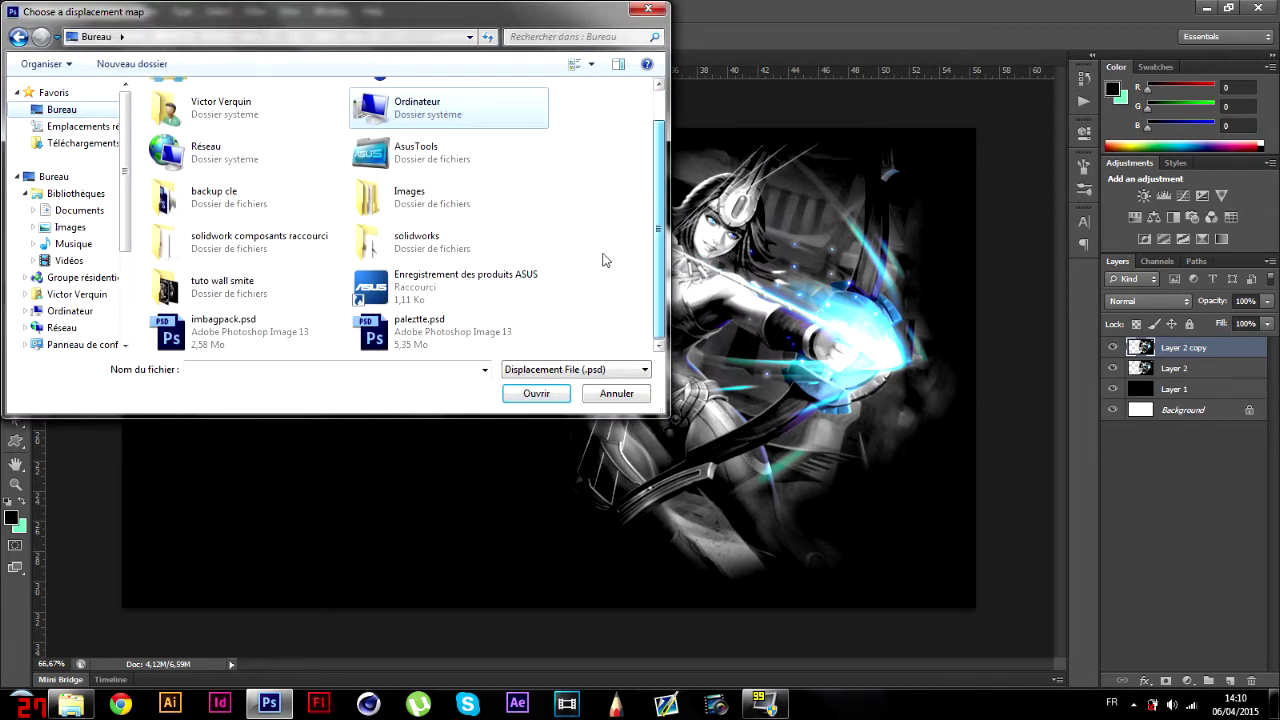
double_click(297, 296)
double_click(212, 108)
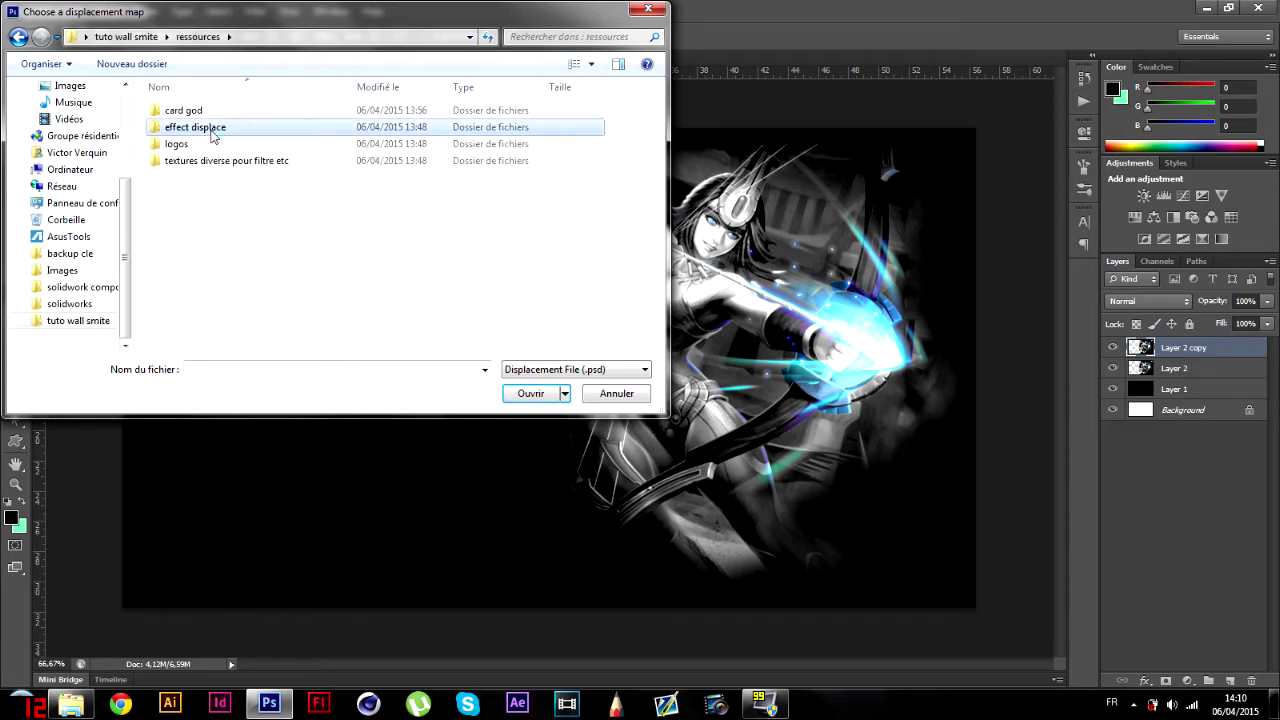
double_click(211, 131)
left_click(178, 117)
left_click(531, 393)
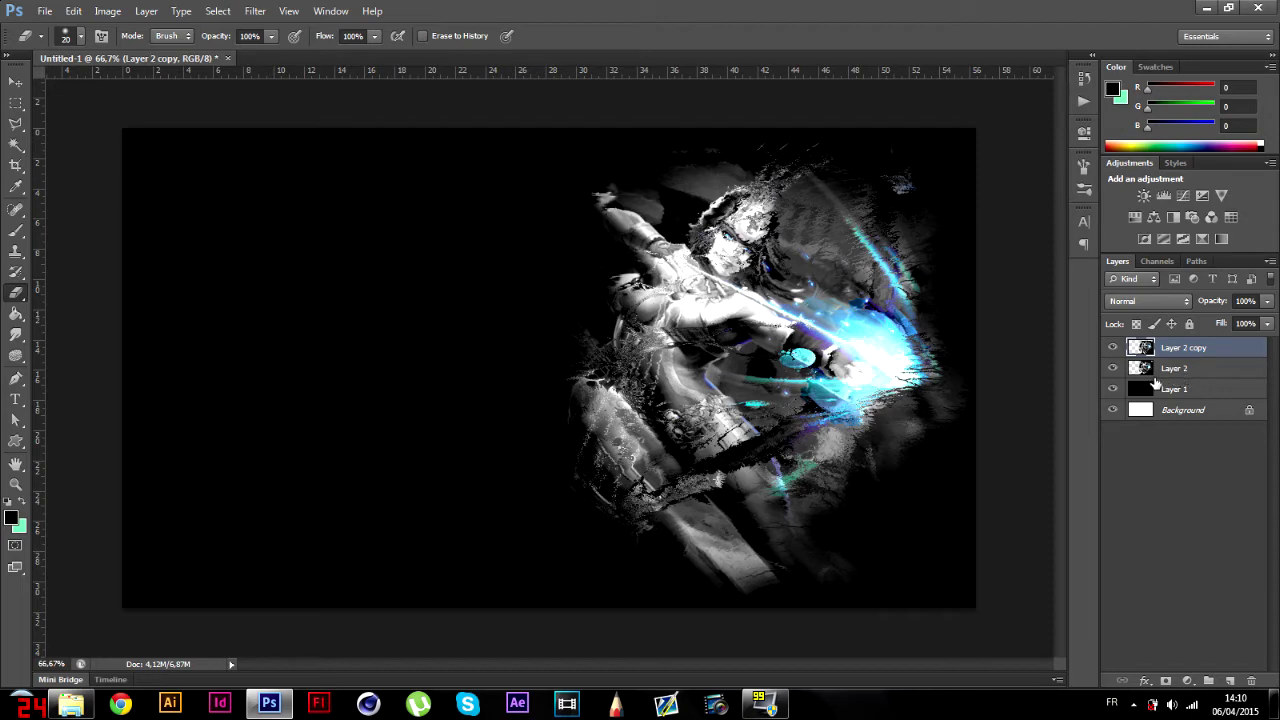
- Compare the displaced copy with the original Layer 2 by toggling their visibility, and inspect the distortion on the torso up close
left_click(1113, 368)
left_click(1115, 368)
left_click(1115, 348)
left_click(1114, 348)
key("ctrl+plus")
key("ctrl+plus")
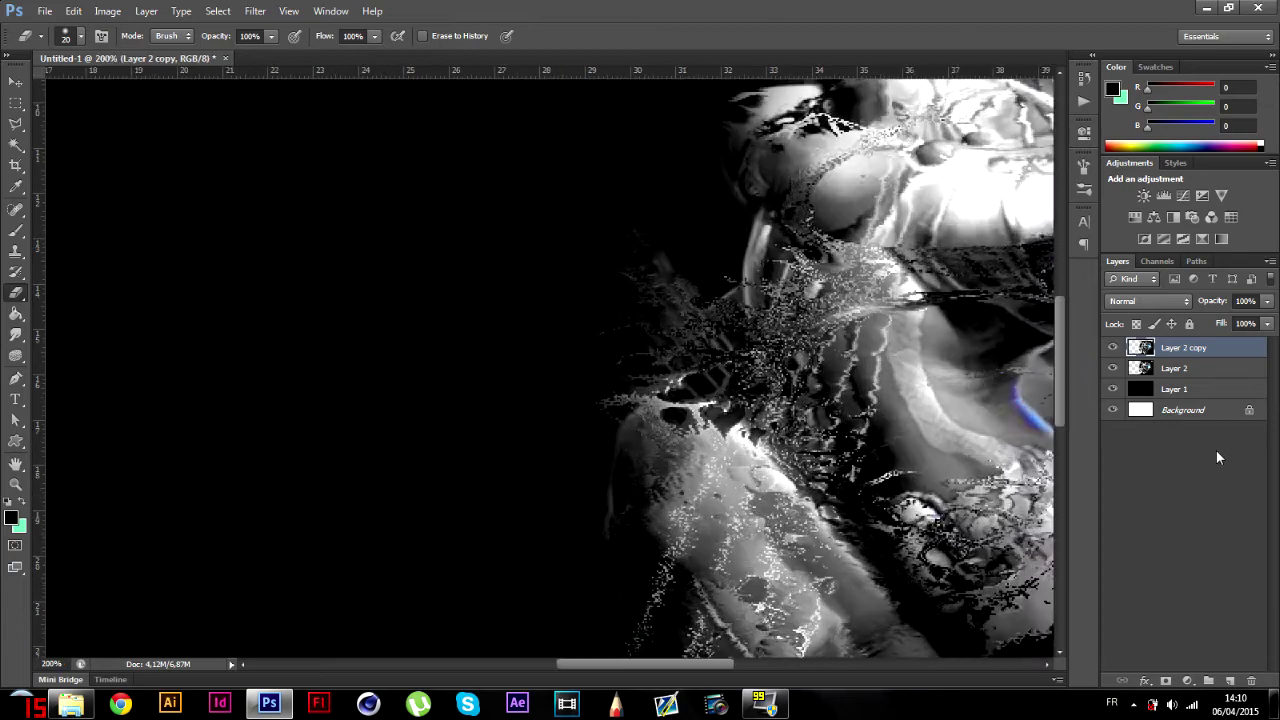
left_click_drag(691, 664, 760, 668)
scroll(754, 552, "up", 3)
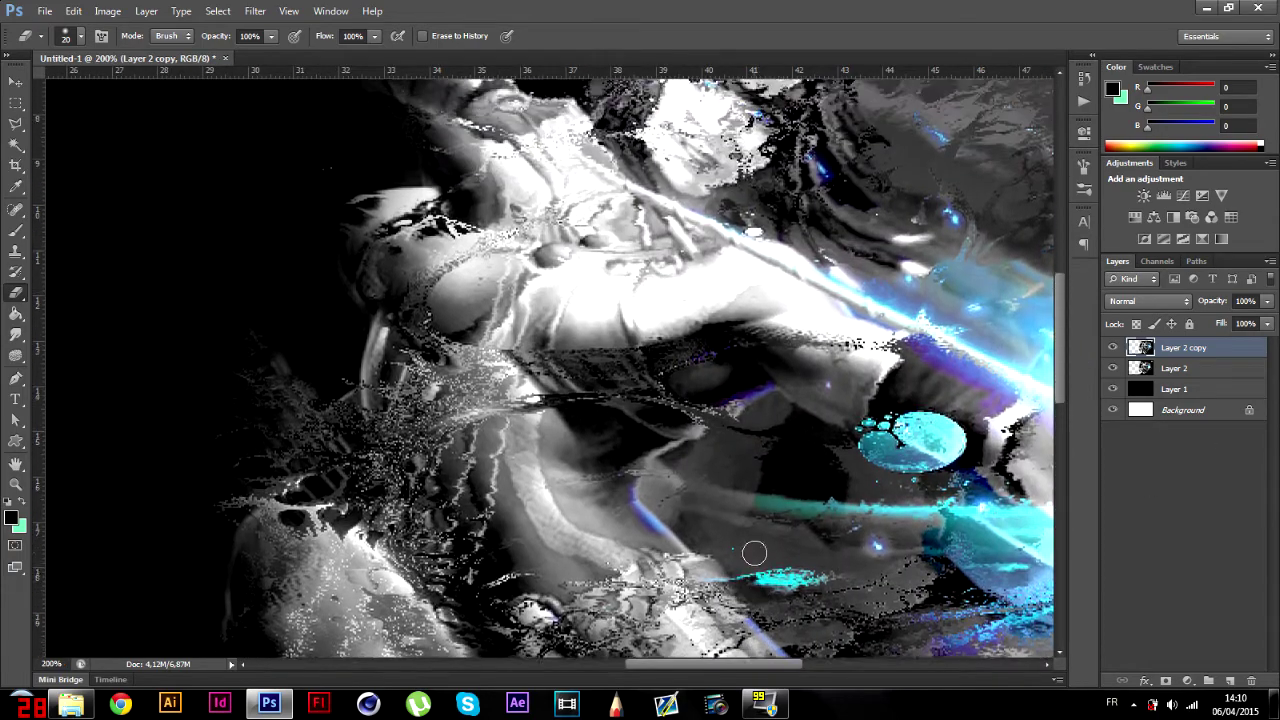
- Lower the opacity of Layer 2 copy to 32%, shift the copy up and left over the original archer, and set its opacity to 63%
left_click(16, 82)
left_click(1267, 301)
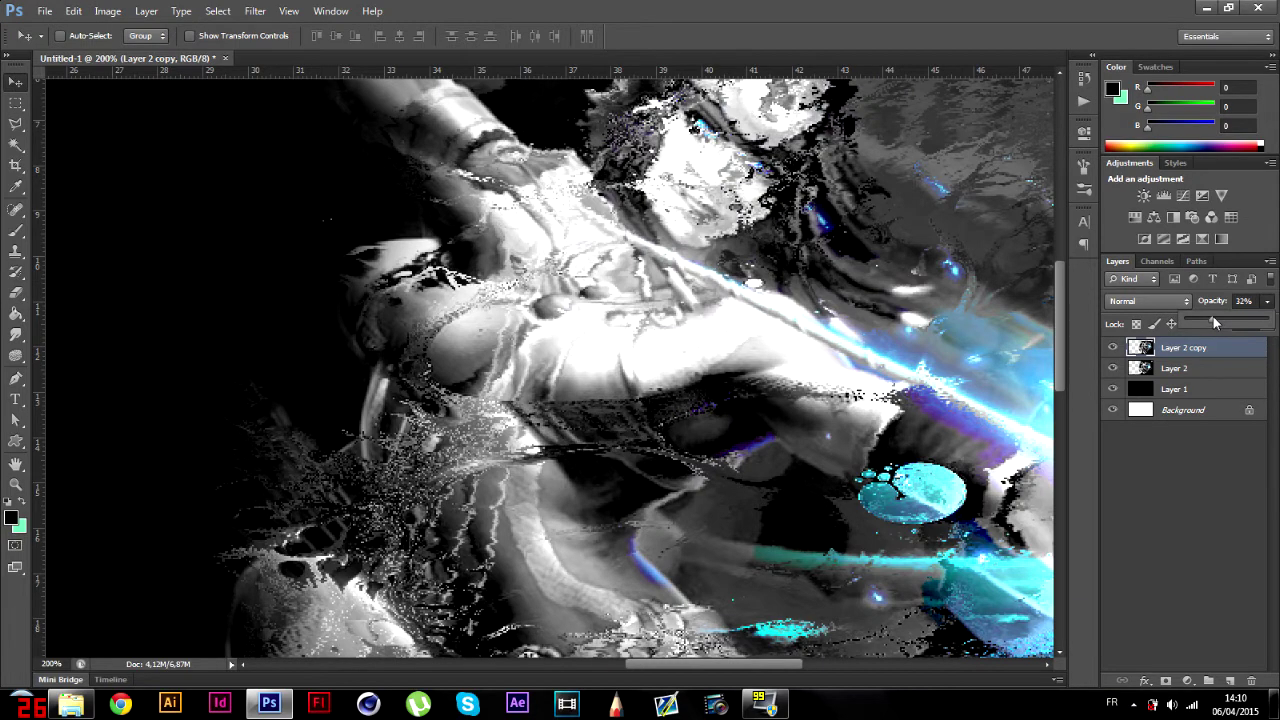
left_click(1213, 316)
left_click_drag(797, 436, 752, 380)
left_click(1267, 301)
left_click(1244, 316)
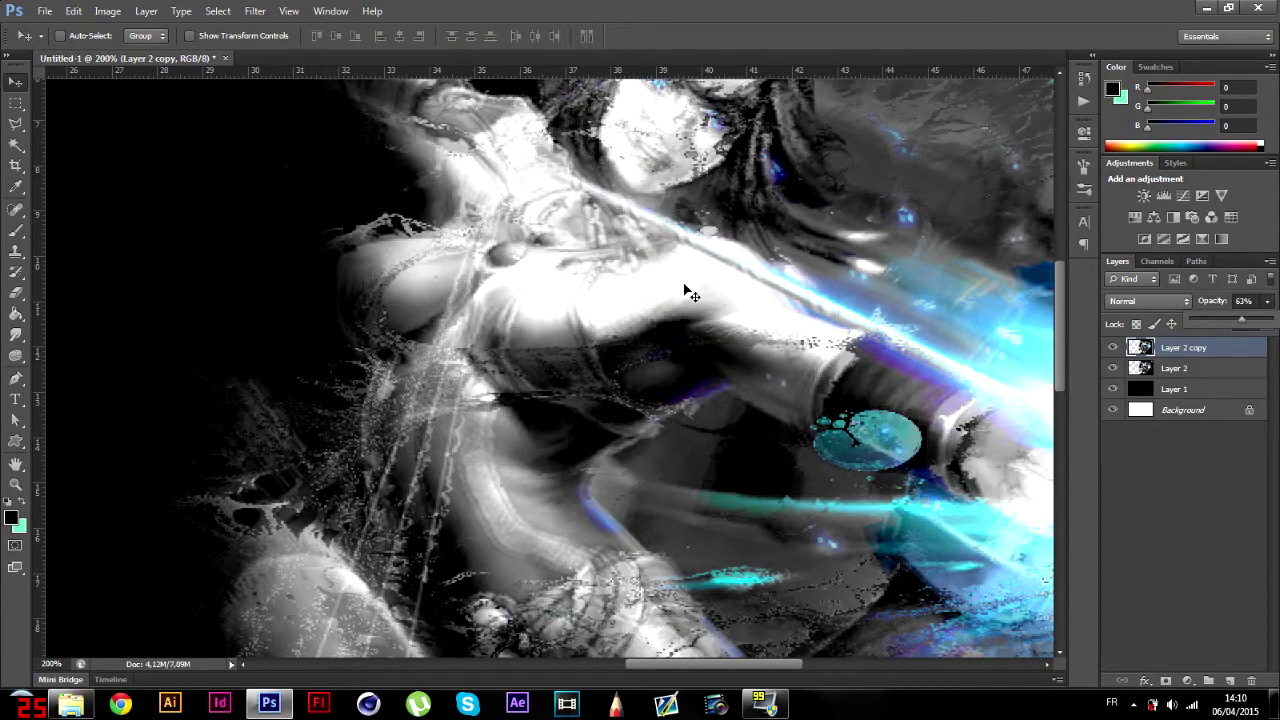
left_click_drag(686, 286, 744, 372)
key("ctrl+minus")
key("ctrl+minus")
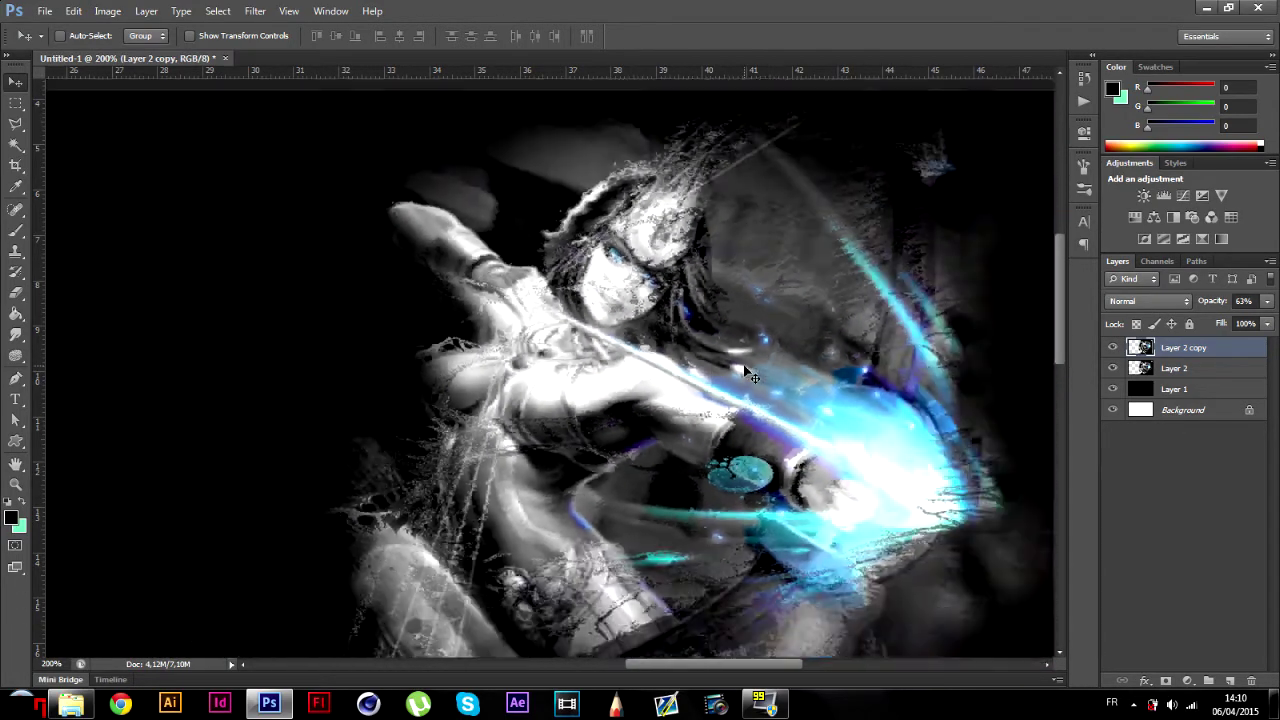
- Restore the opacity of Layer 2 copy to 100%
key("g")
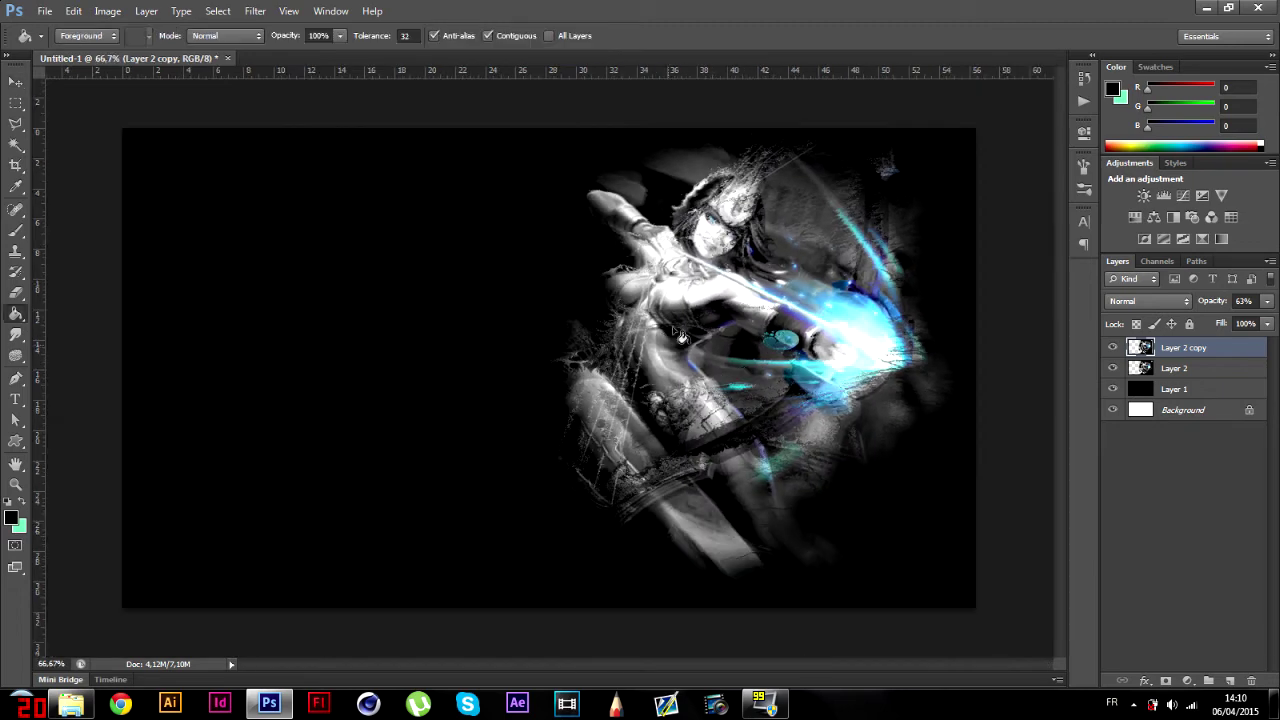
left_click(1267, 301)
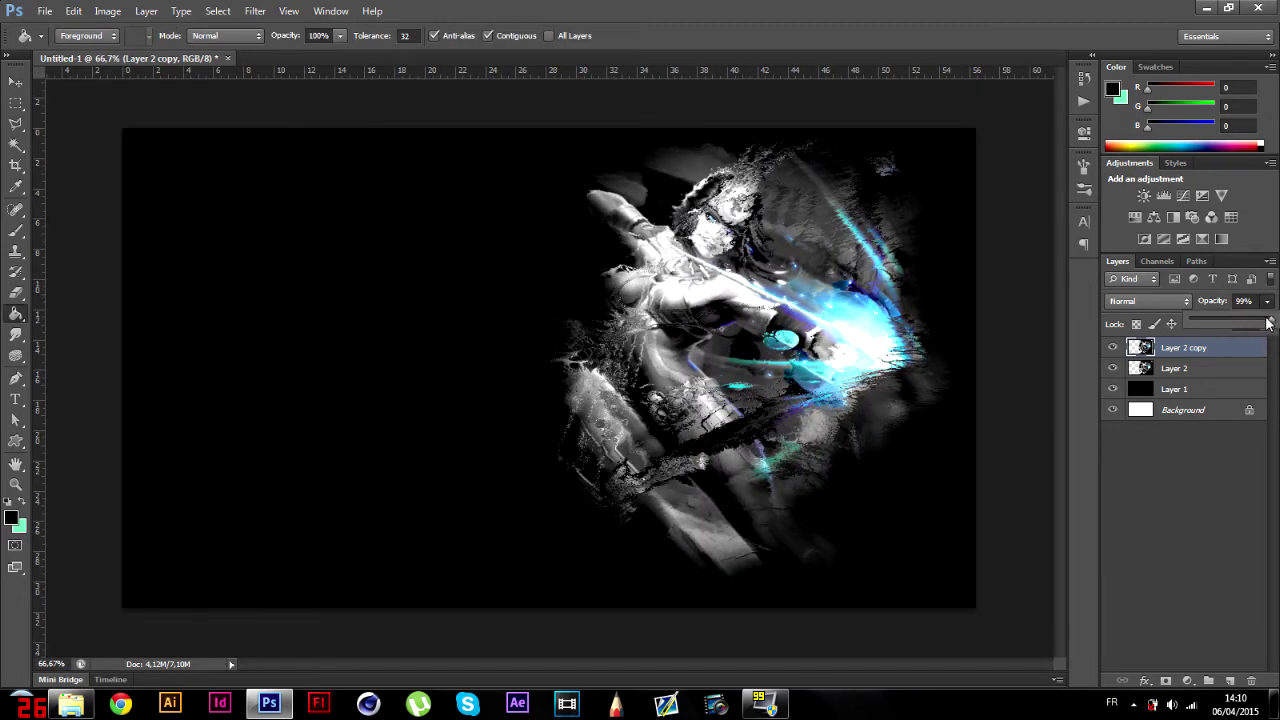
left_click_drag(1267, 321, 1277, 322)
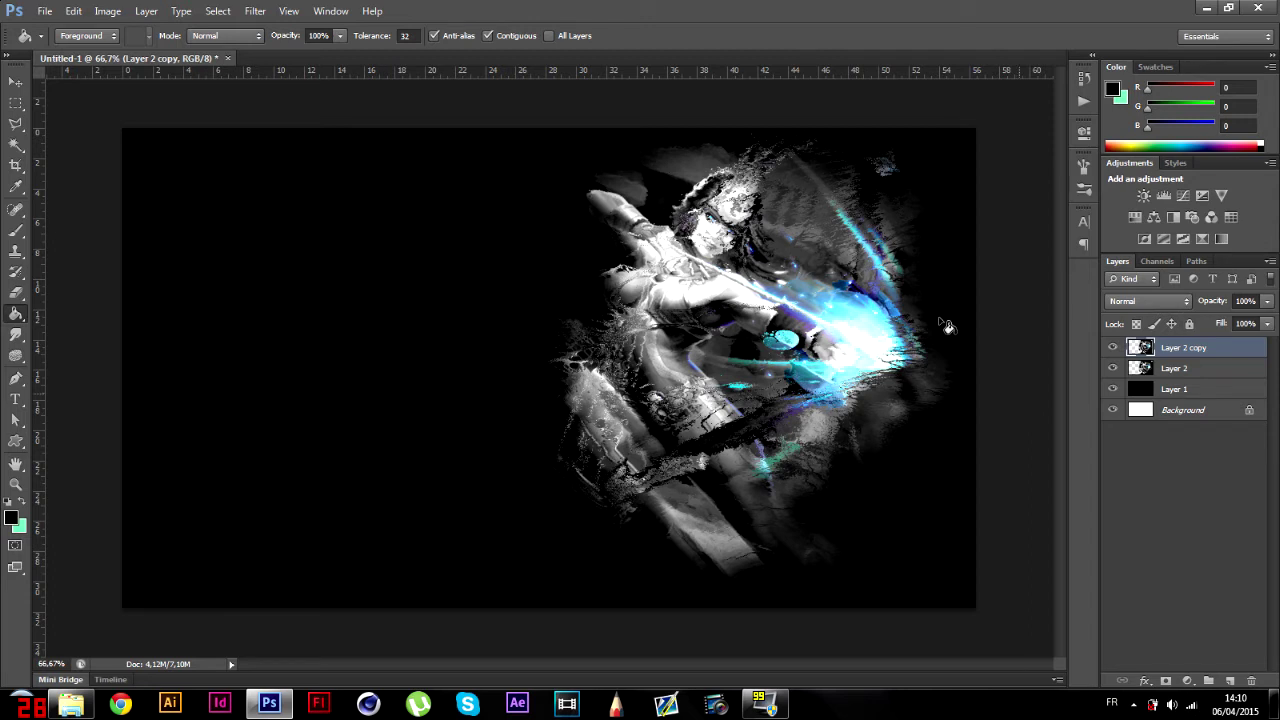
- Set the Eraser to a soft round brush of 78 px with 0% hardness
left_click(20, 297)
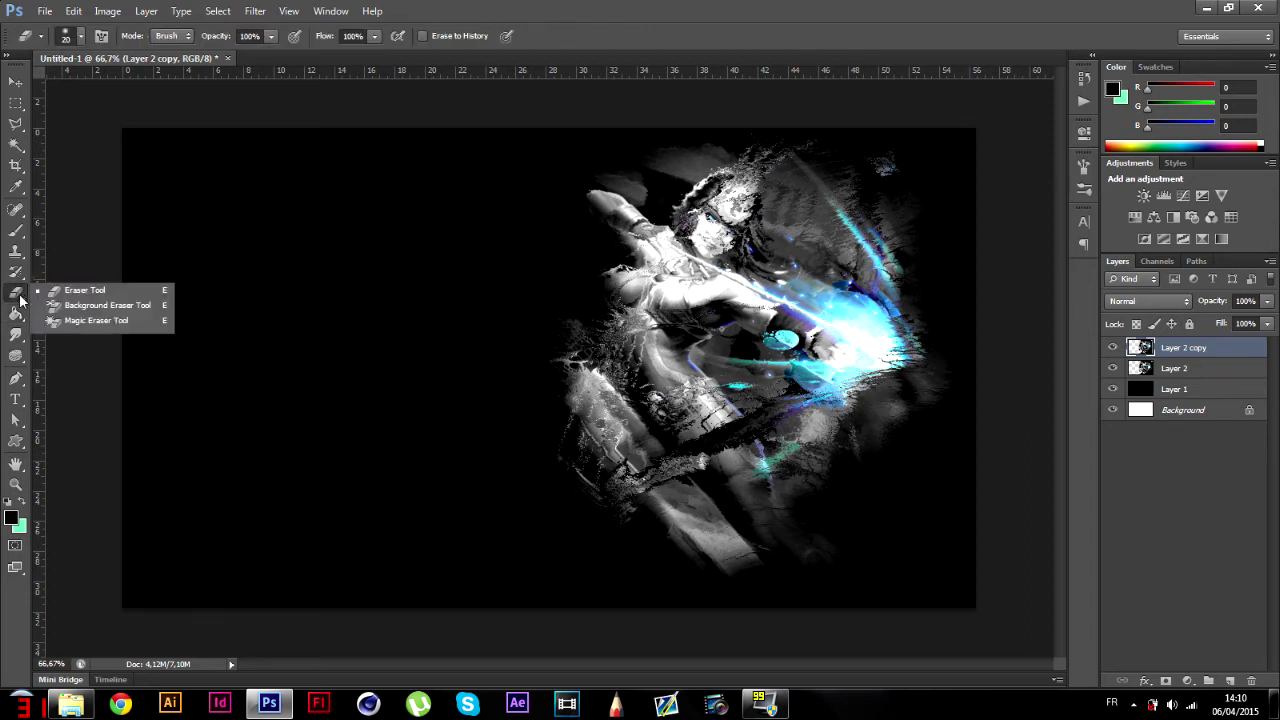
left_click(85, 291)
right_click(788, 314)
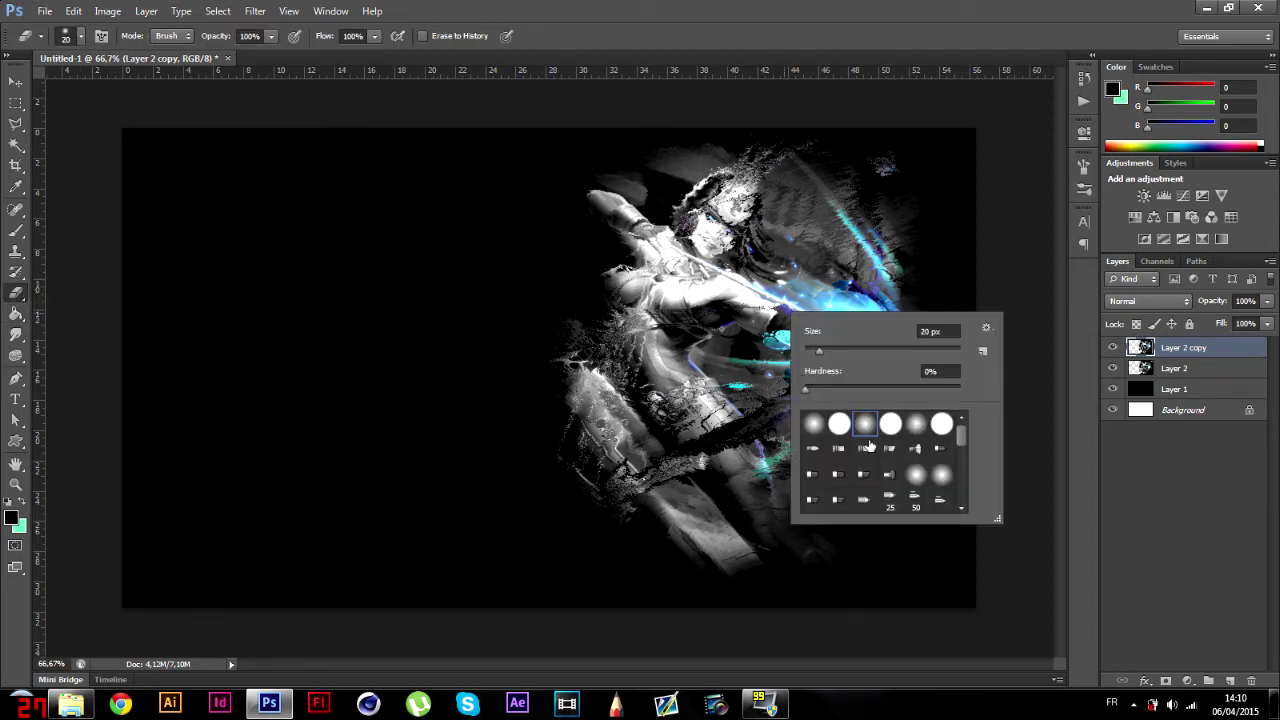
left_click(865, 350)
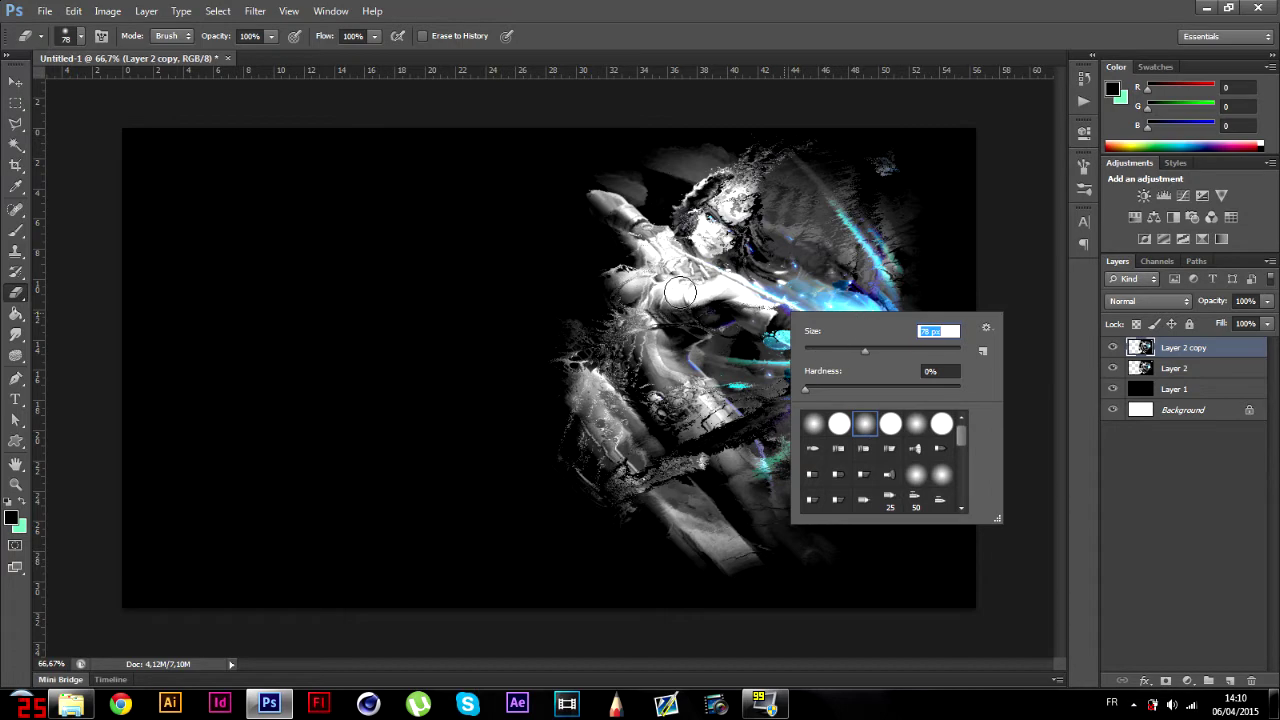
key("Return")
- Erase the displaced pixels of Layer 2 copy over the archer's torso, face, hair and headdress
key("ctrl+plus")
key("ctrl+plus")
right_click(929, 398)
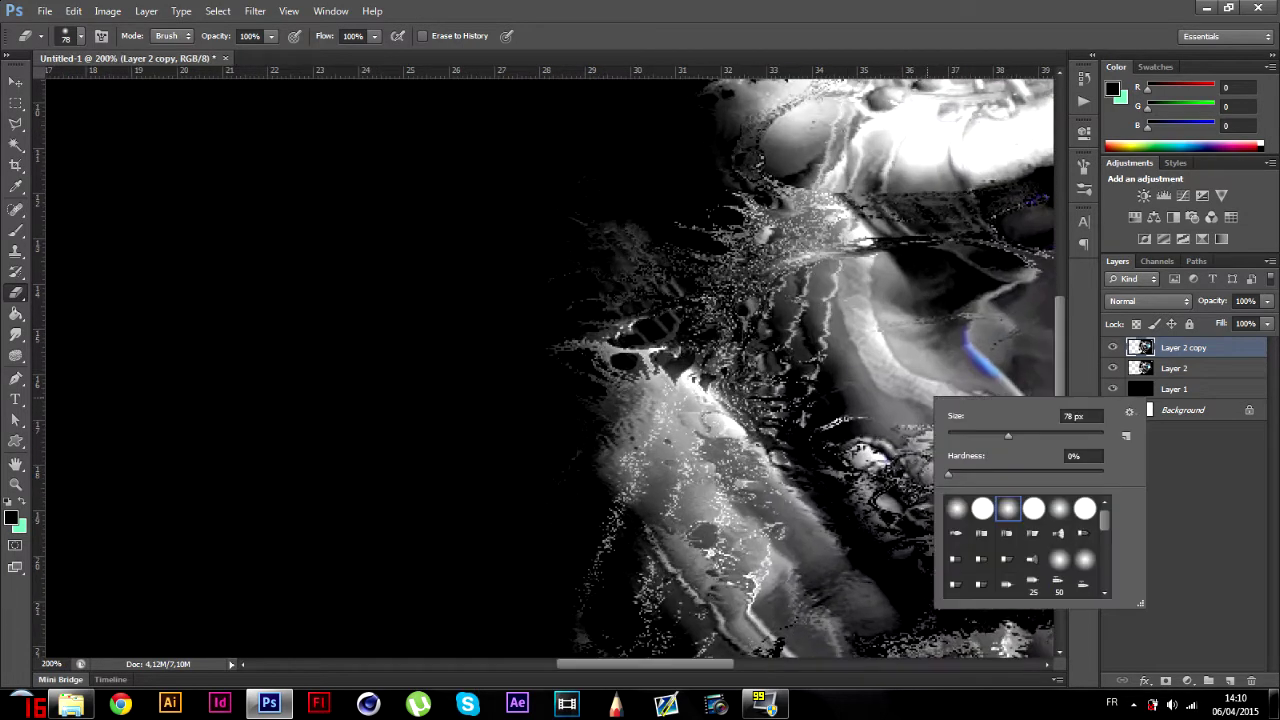
scroll(929, 398, "up", 1)
key("Return")
left_click_drag(838, 260, 930, 260)
left_click_drag(611, 666, 689, 666)
scroll(620, 400, "up", 5)
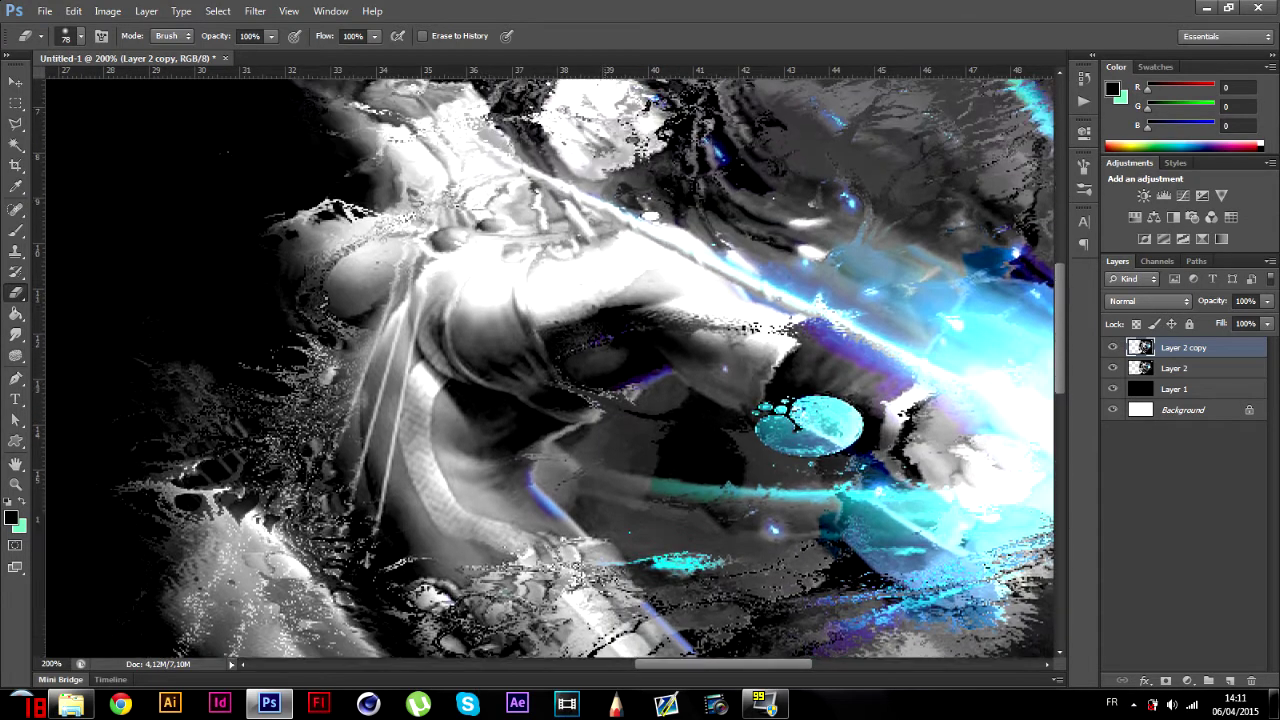
mouse_move(597, 272)
left_mouse_down()
mouse_move(610, 200)
mouse_move(652, 238)
mouse_move(682, 150)
left_mouse_up()
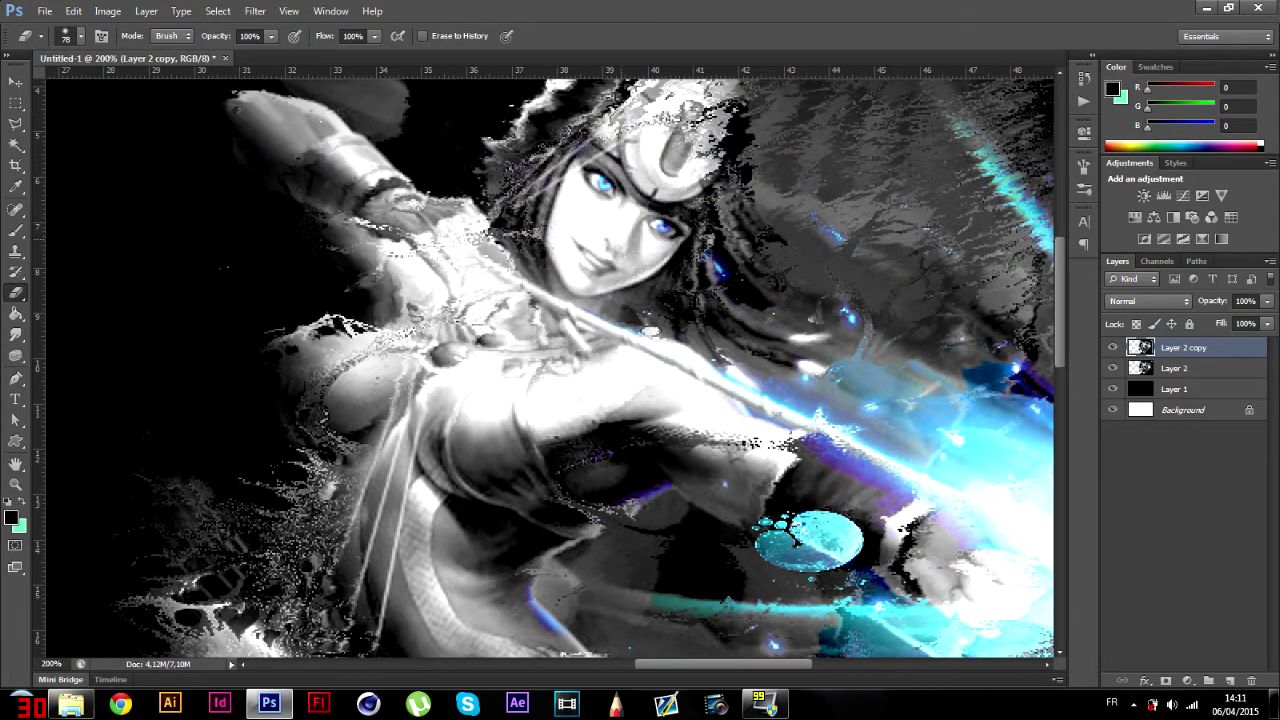
scroll(680, 165, "up", 3)
mouse_move(690, 265)
left_mouse_down()
mouse_move(673, 320)
mouse_move(600, 255)
mouse_move(512, 320)
mouse_move(622, 228)
mouse_move(539, 440)
mouse_move(690, 448)
mouse_move(722, 400)
mouse_move(697, 282)
mouse_move(757, 165)
mouse_move(900, 105)
left_mouse_up()
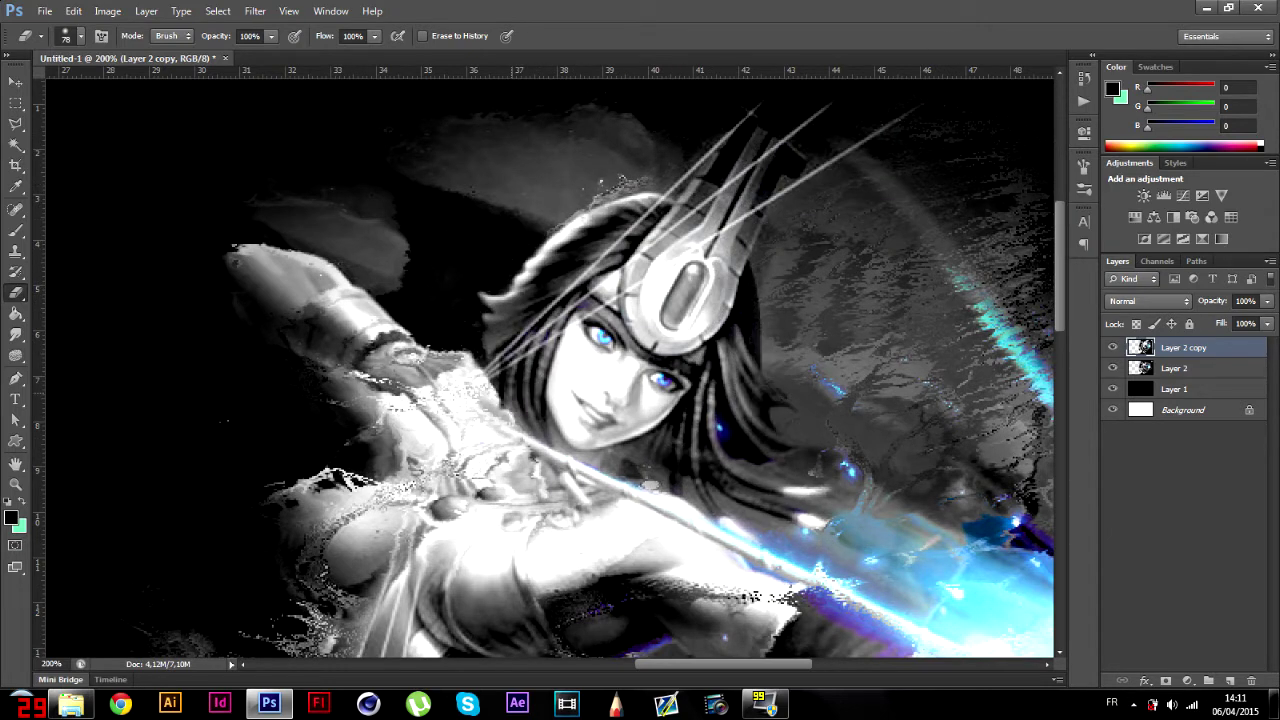
- Erase Layer 2 copy over the blue glow around the archer's hand and down along the lower bow
key("ctrl+minus")
key("ctrl+minus")
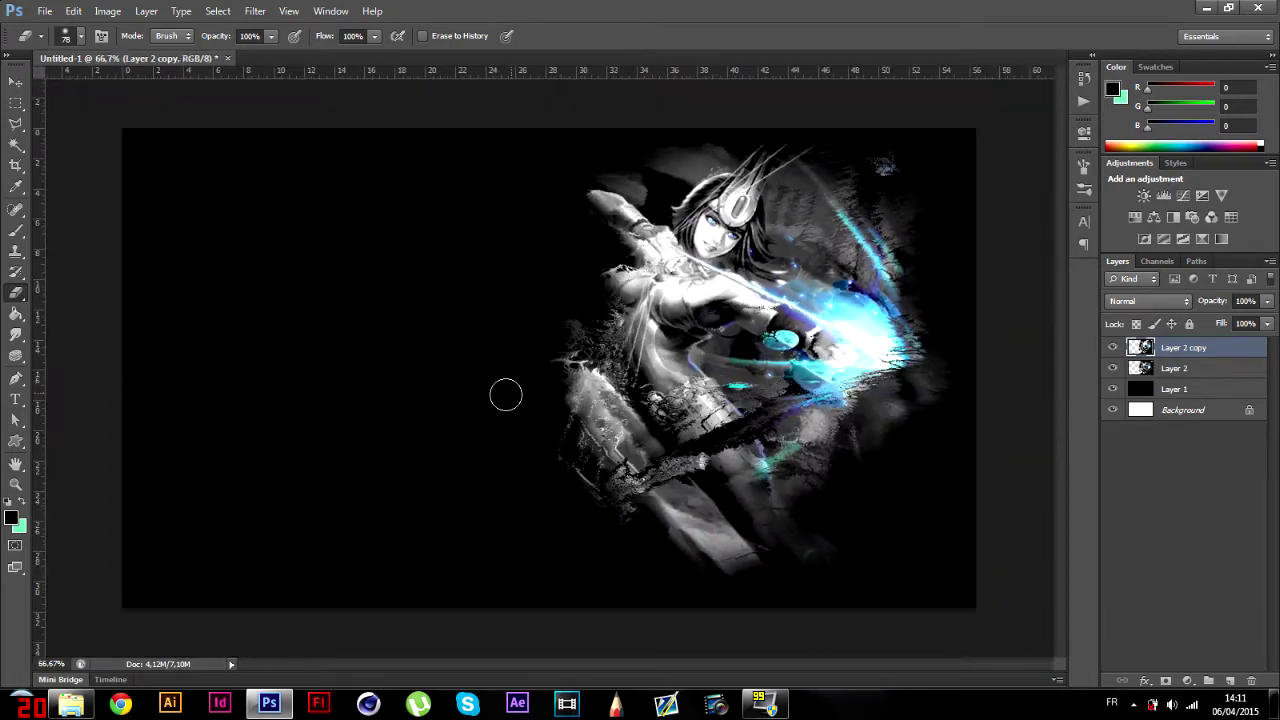
mouse_move(860, 343)
left_mouse_down()
mouse_move(892, 329)
mouse_move(897, 342)
mouse_move(831, 380)
mouse_move(910, 362)
mouse_move(873, 316)
mouse_move(810, 354)
mouse_move(859, 396)
mouse_move(781, 420)
left_mouse_up()
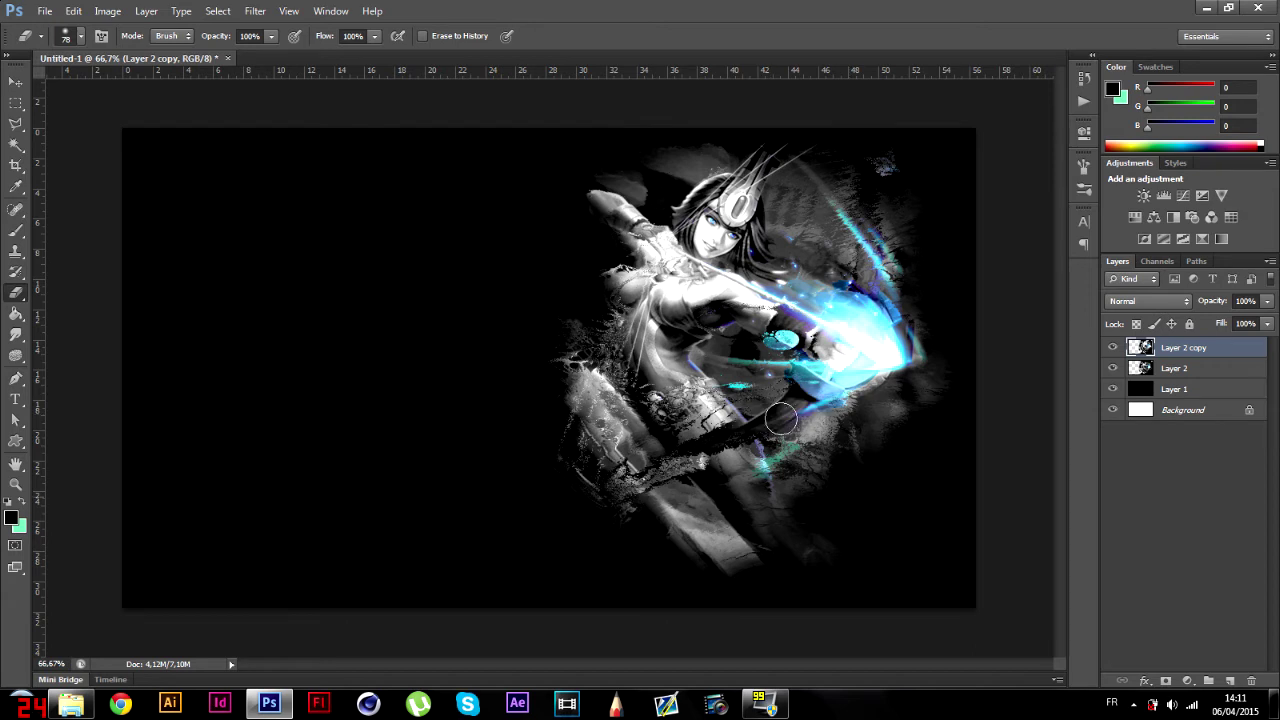
- Set the Eraser to 26 px, erase Layer 2 copy over the archer's waist and the blue bow arc, and deselect the layer
right_click(878, 368)
left_click(916, 402)
mouse_move(746, 430)
left_mouse_down()
mouse_move(856, 384)
mouse_move(703, 386)
left_mouse_up()
left_click_drag(890, 341, 848, 238)
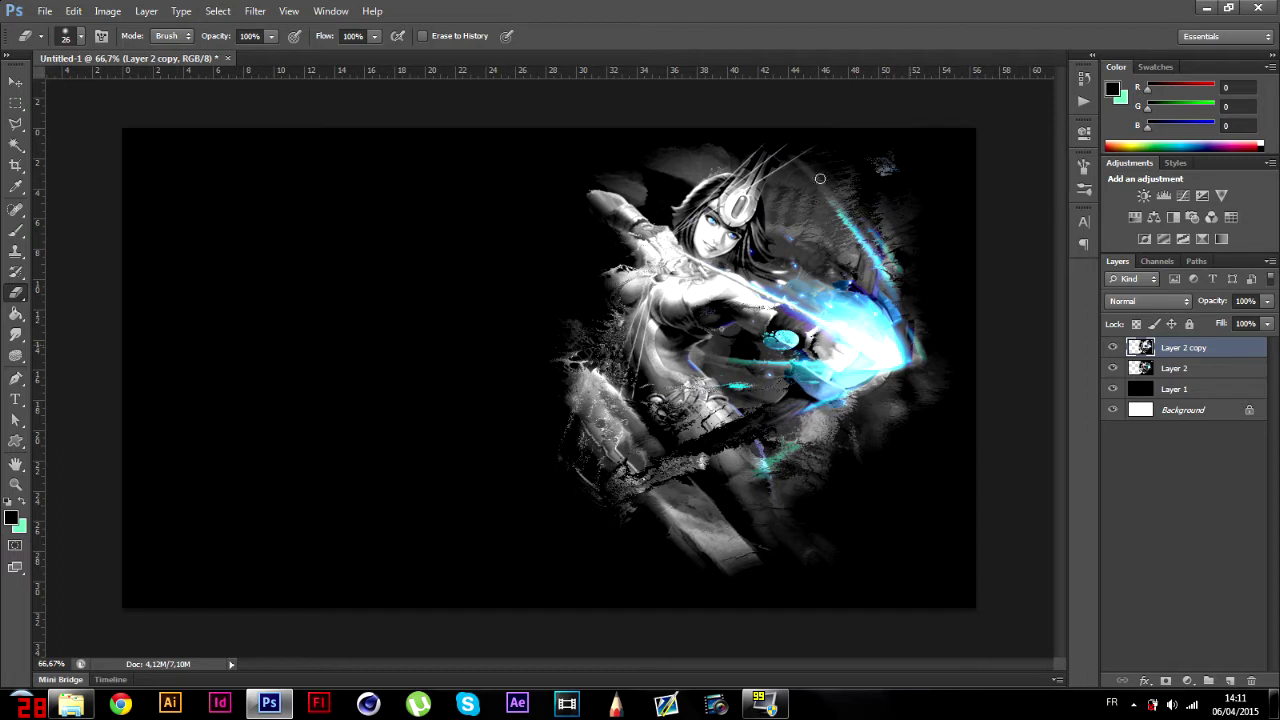
mouse_move(820, 178)
left_mouse_down()
mouse_move(943, 324)
mouse_move(848, 219)
mouse_move(916, 338)
left_mouse_up()
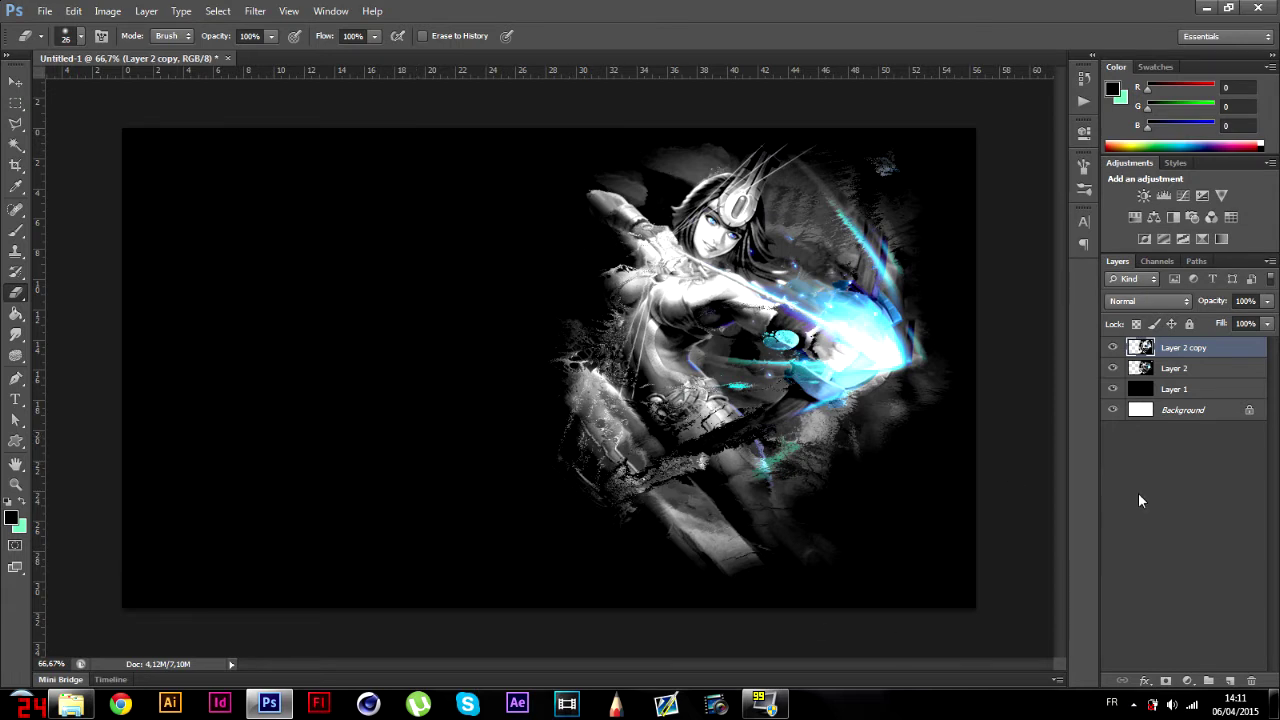
left_click(1161, 509)
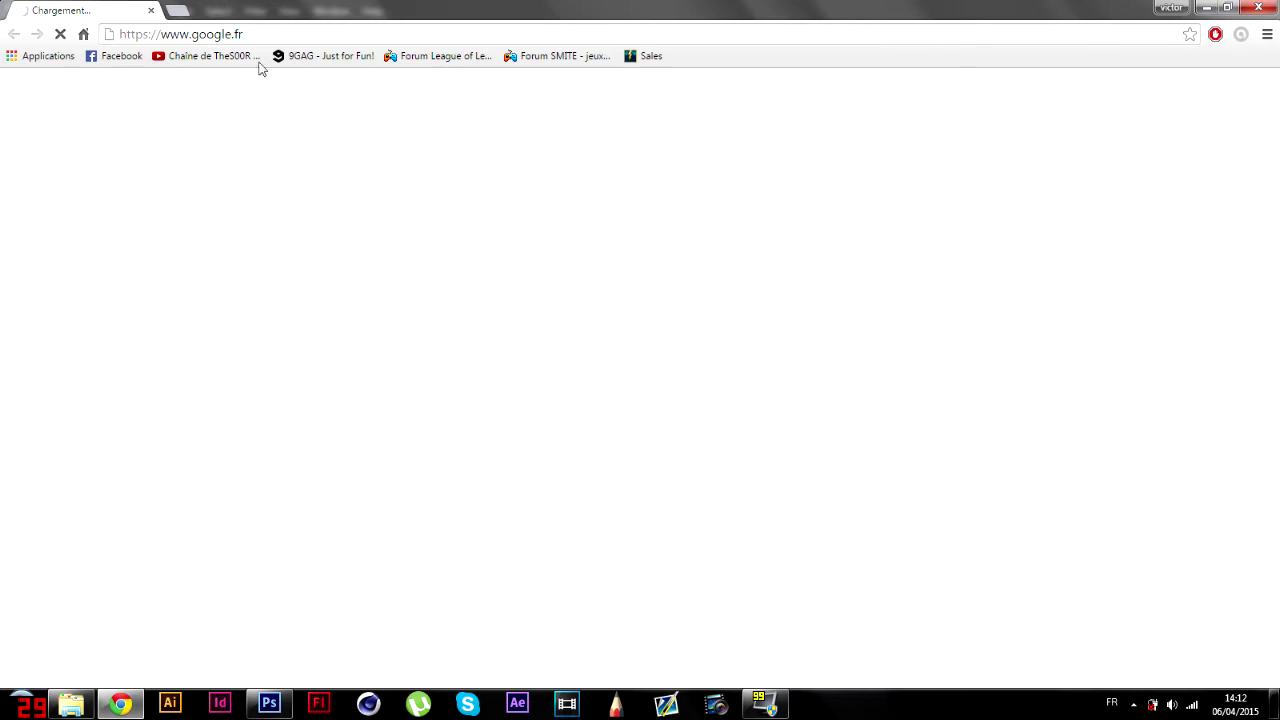
- In Chrome, search Google Images for "neith smite" and open the "Neith Weaver of Fate" picture from hirezstudios.com
key("ctrl+l")
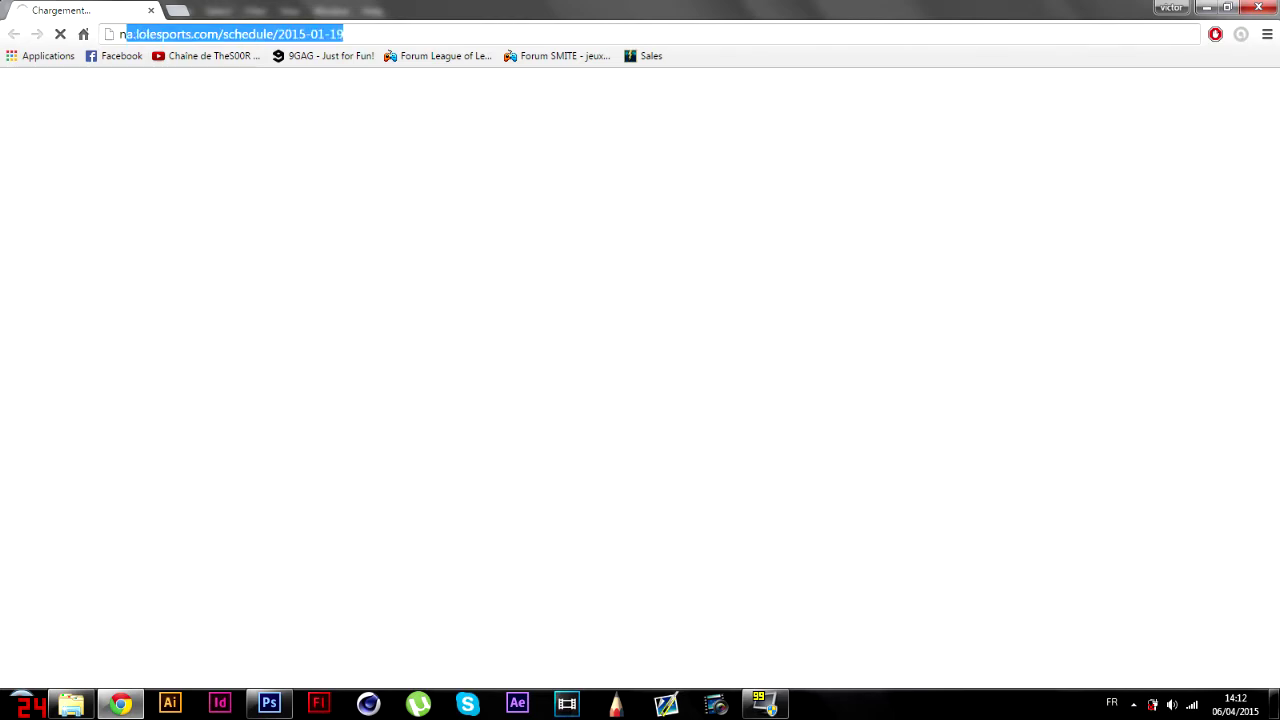
type("neith smite")
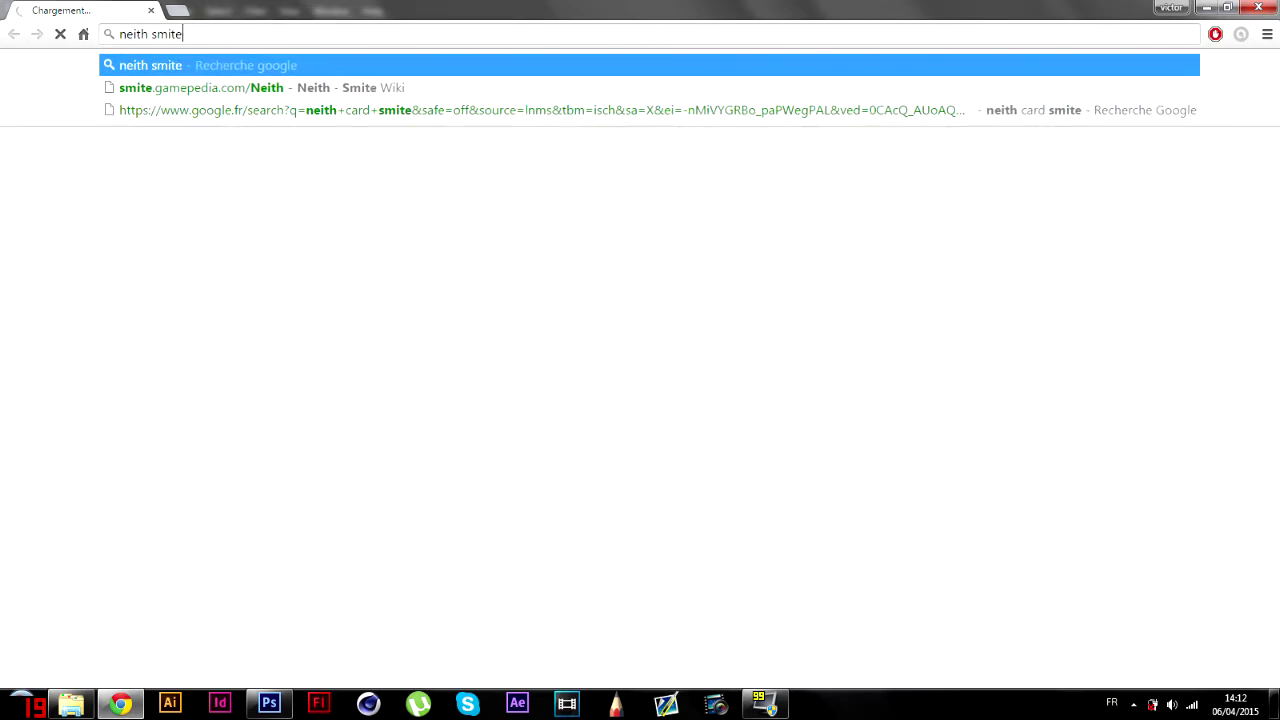
key("Return")
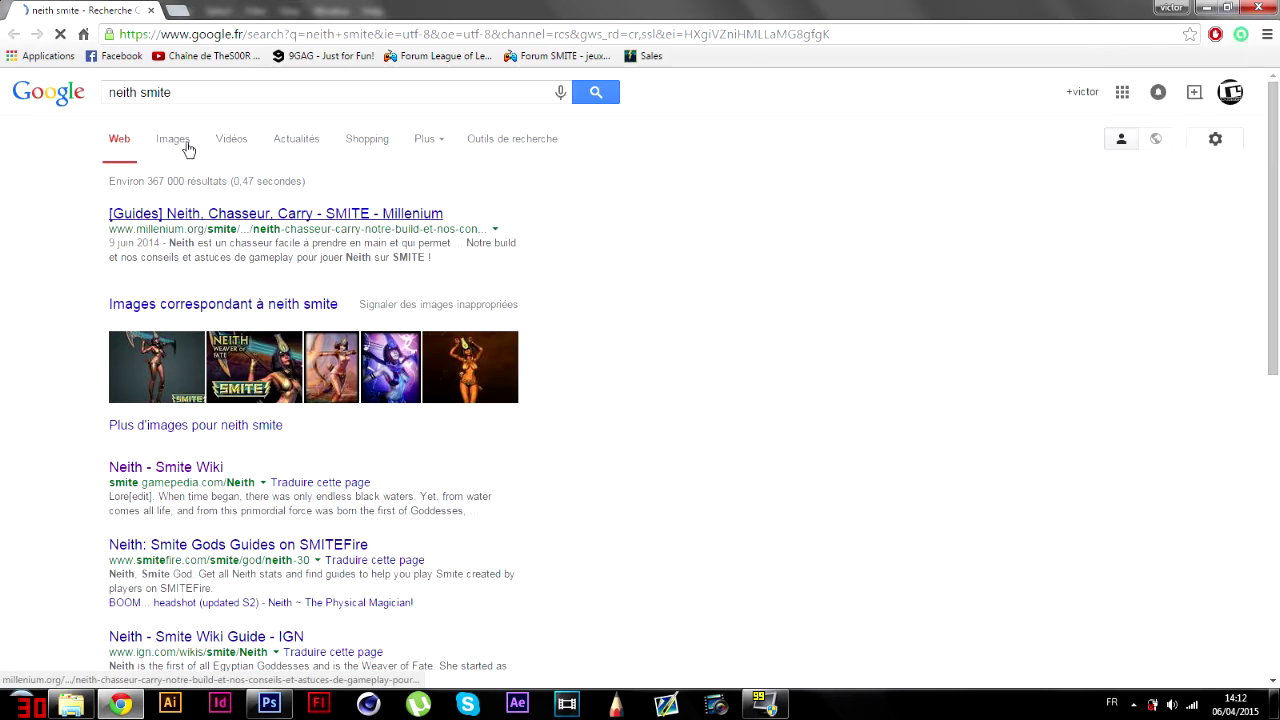
left_click(188, 147)
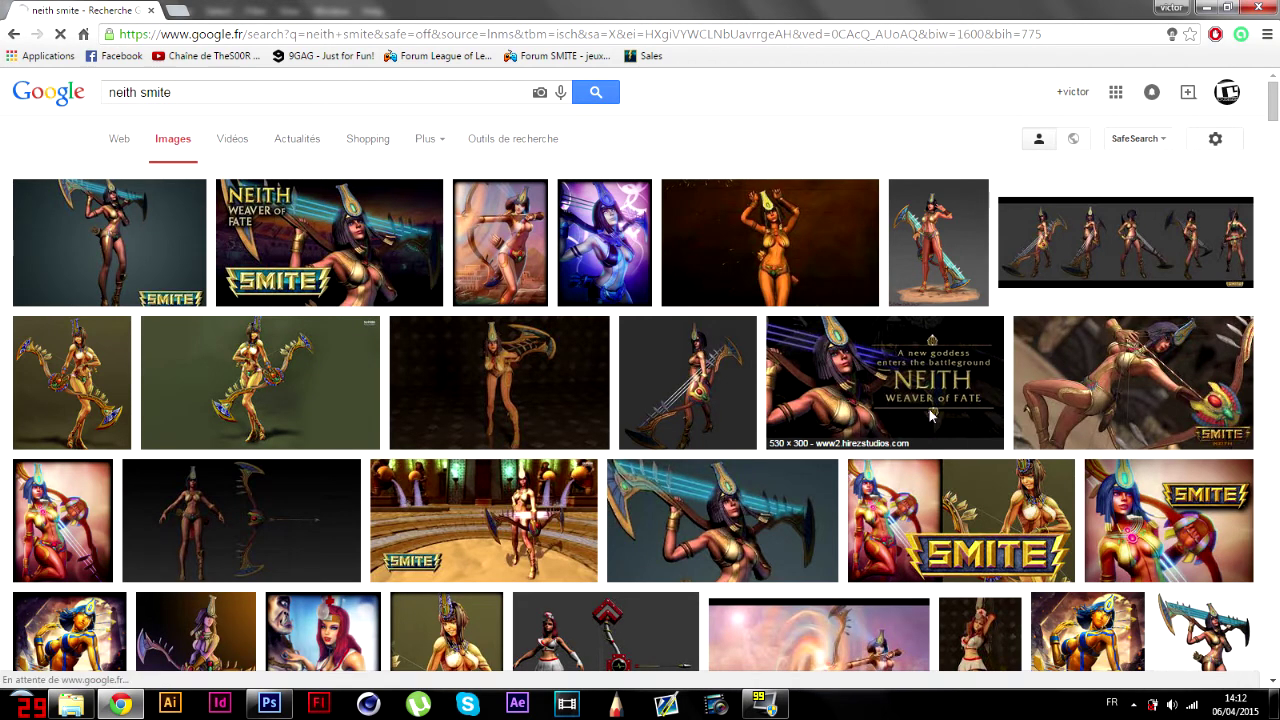
left_click(925, 421)
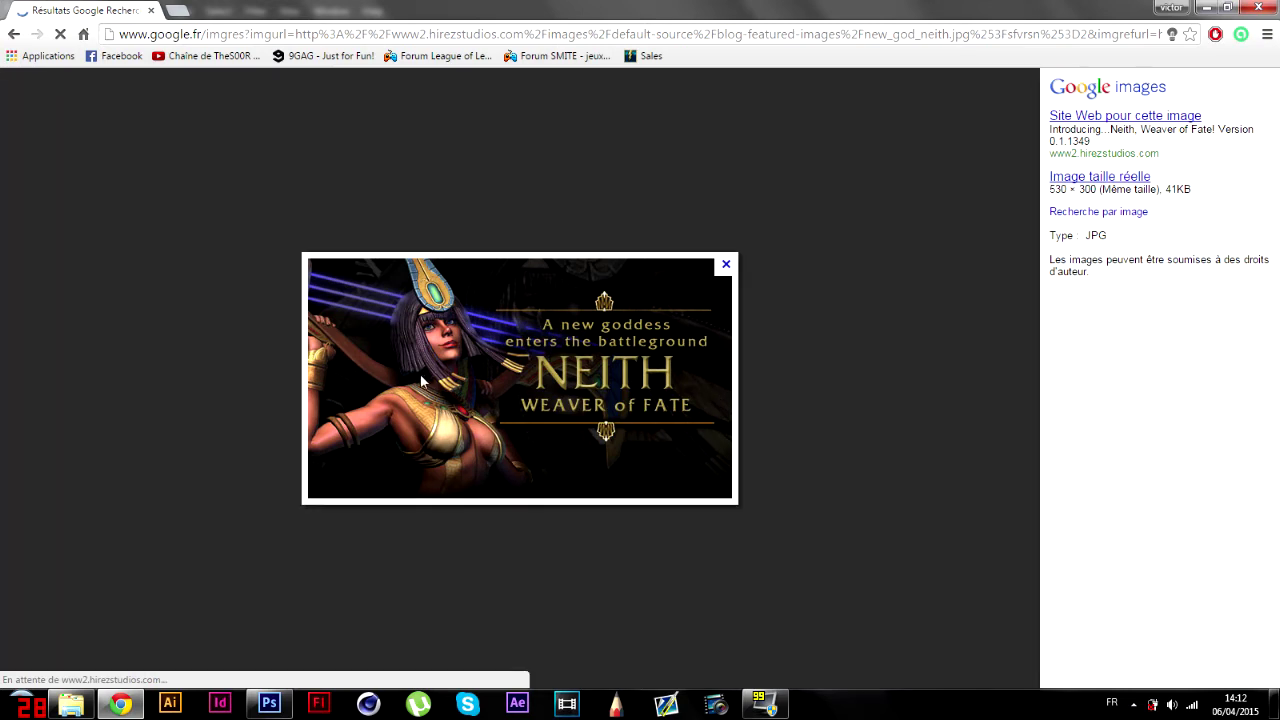
- Return to Photoshop, activate the Type tool, and view wallpaper medusa.jpg and wallpaper anubis.jpg from the tuto wall smite folder as title references
left_click(268, 704)
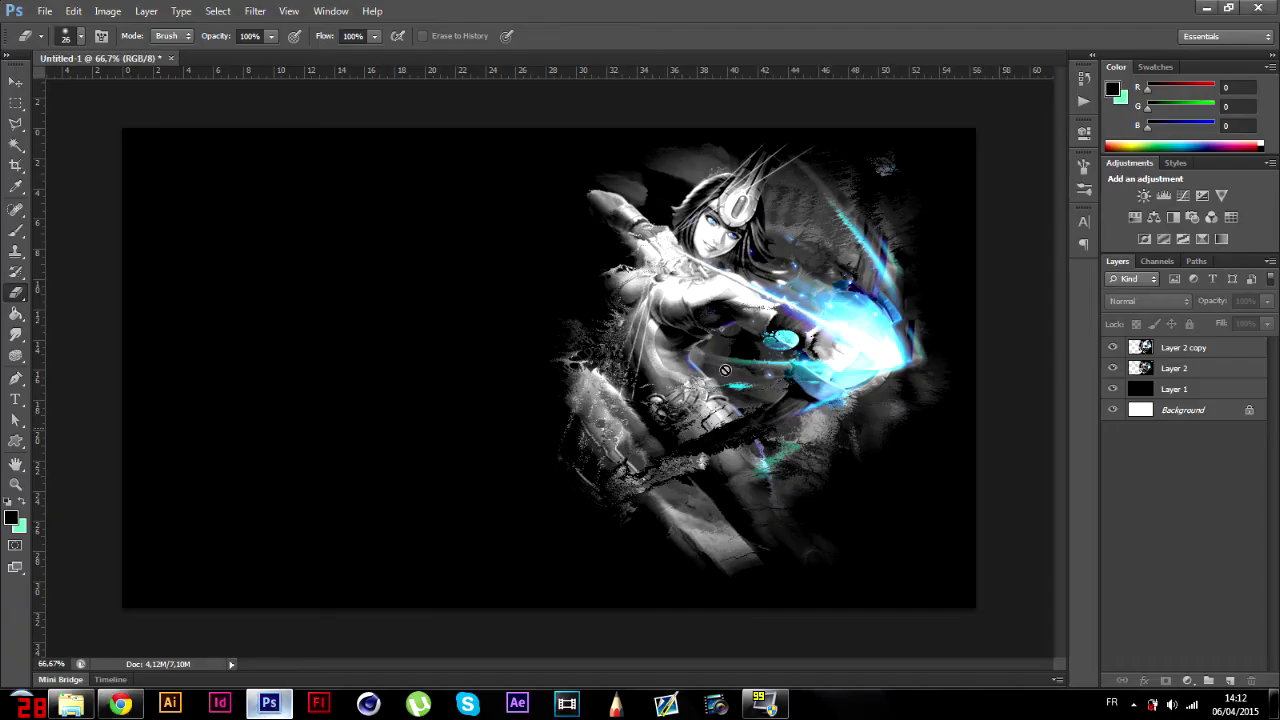
left_click(15, 399)
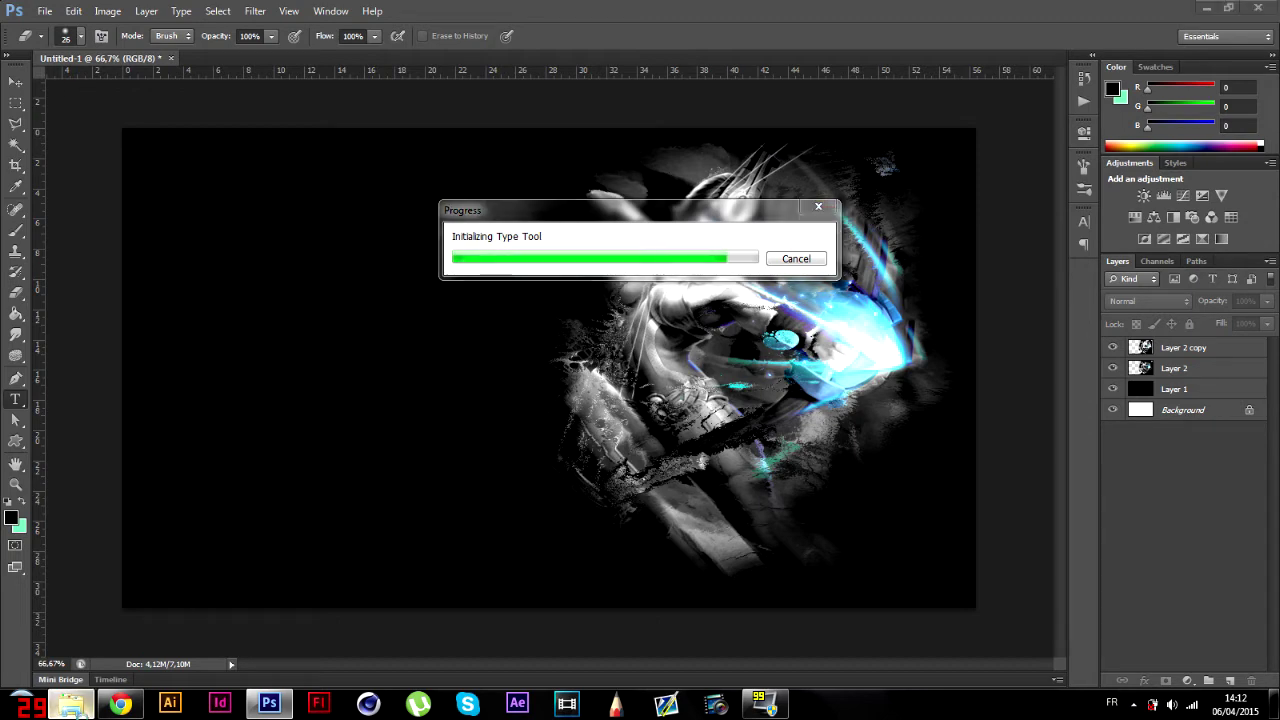
left_click(71, 704)
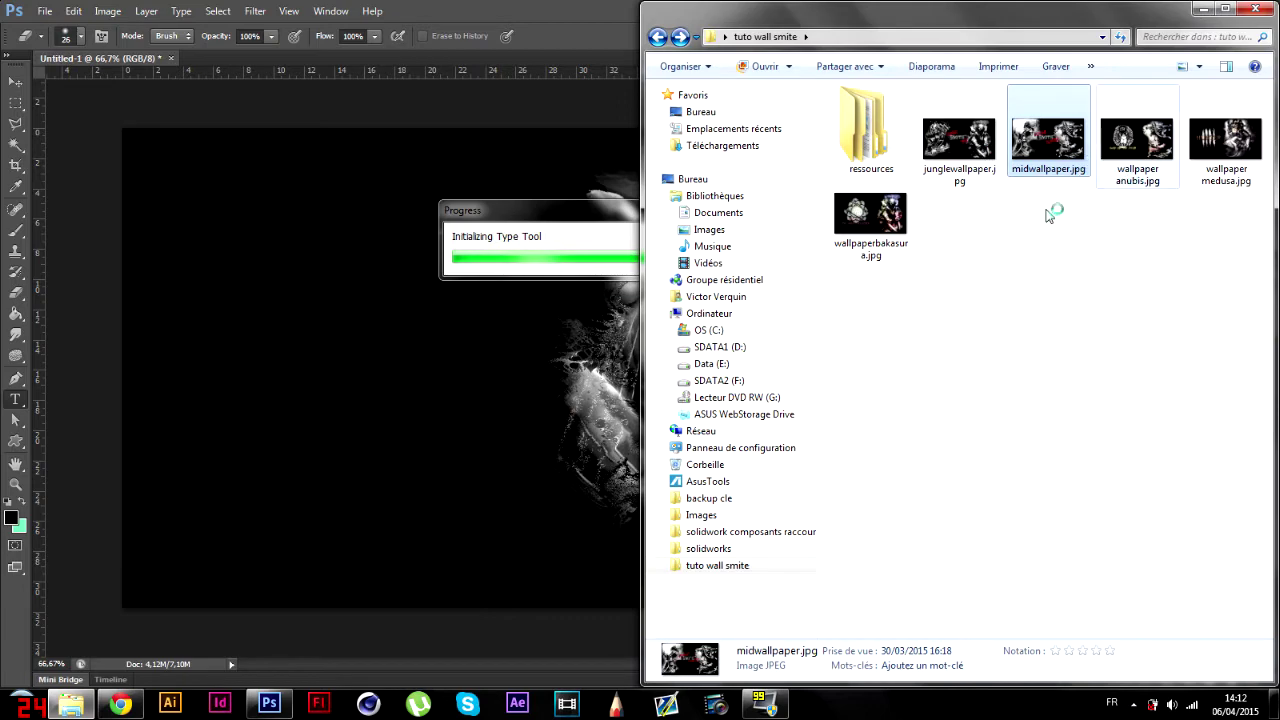
left_click(1240, 155)
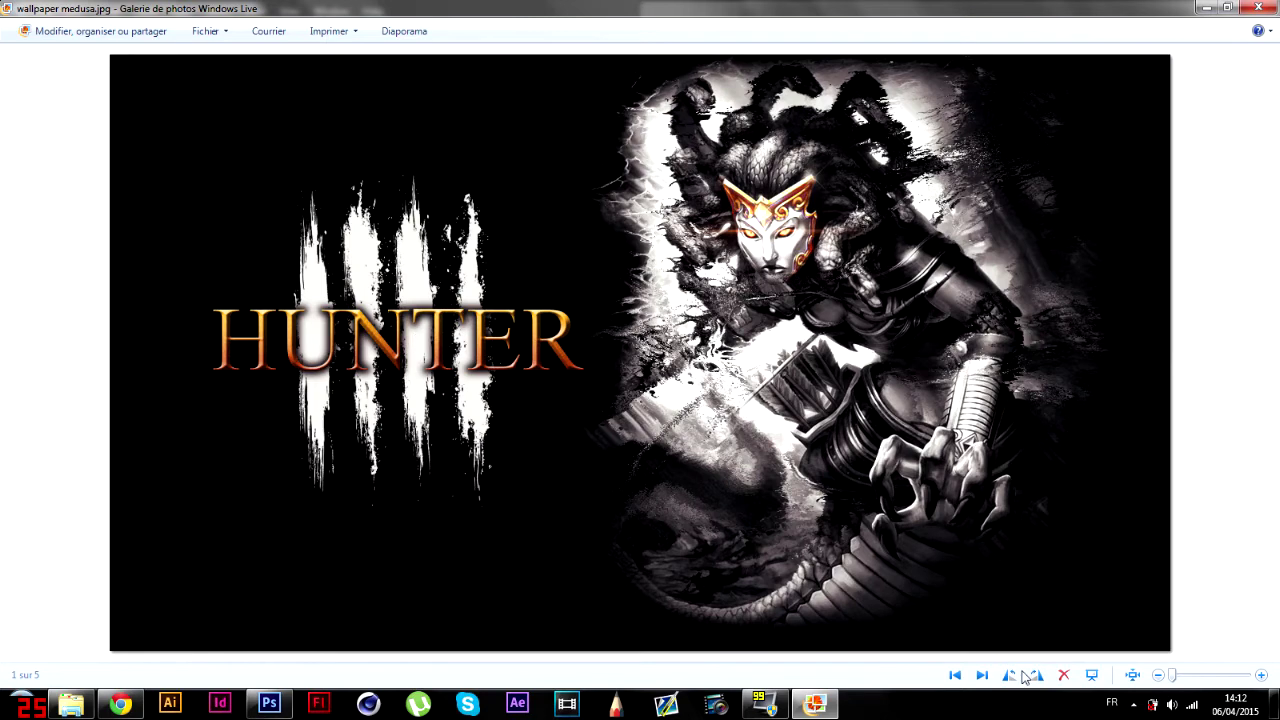
left_click(955, 675)
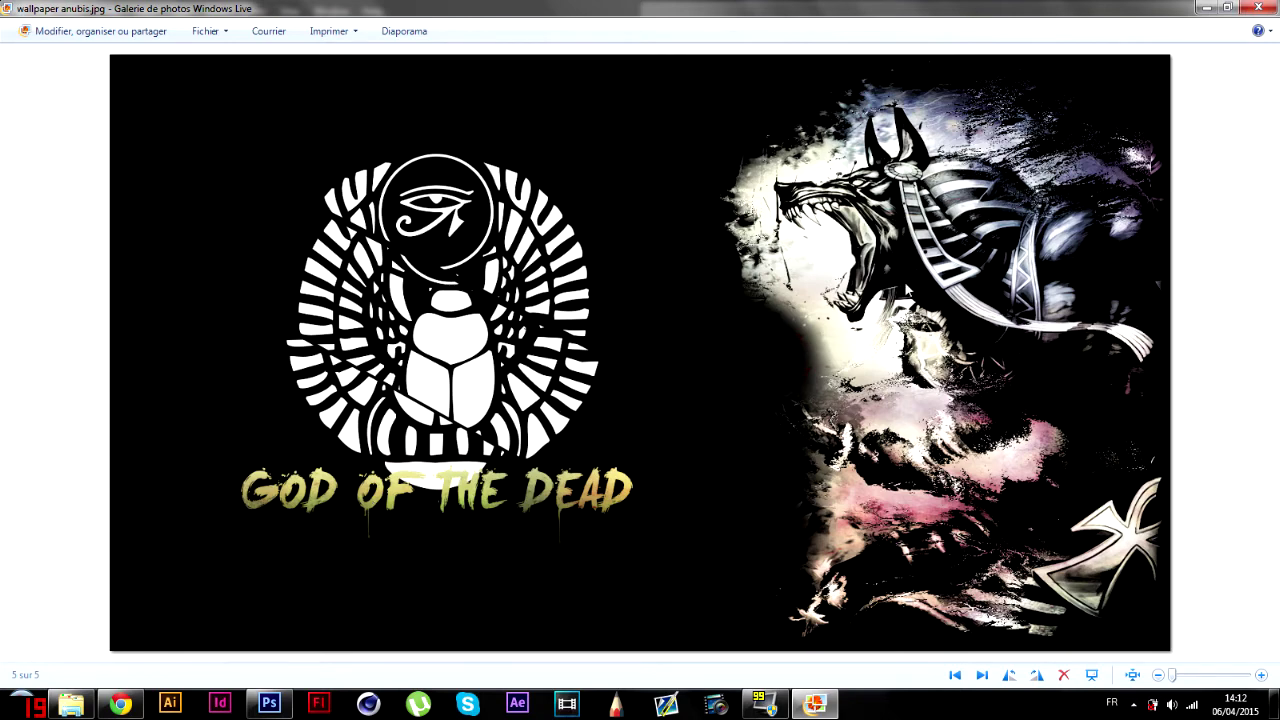
left_click(1203, 8)
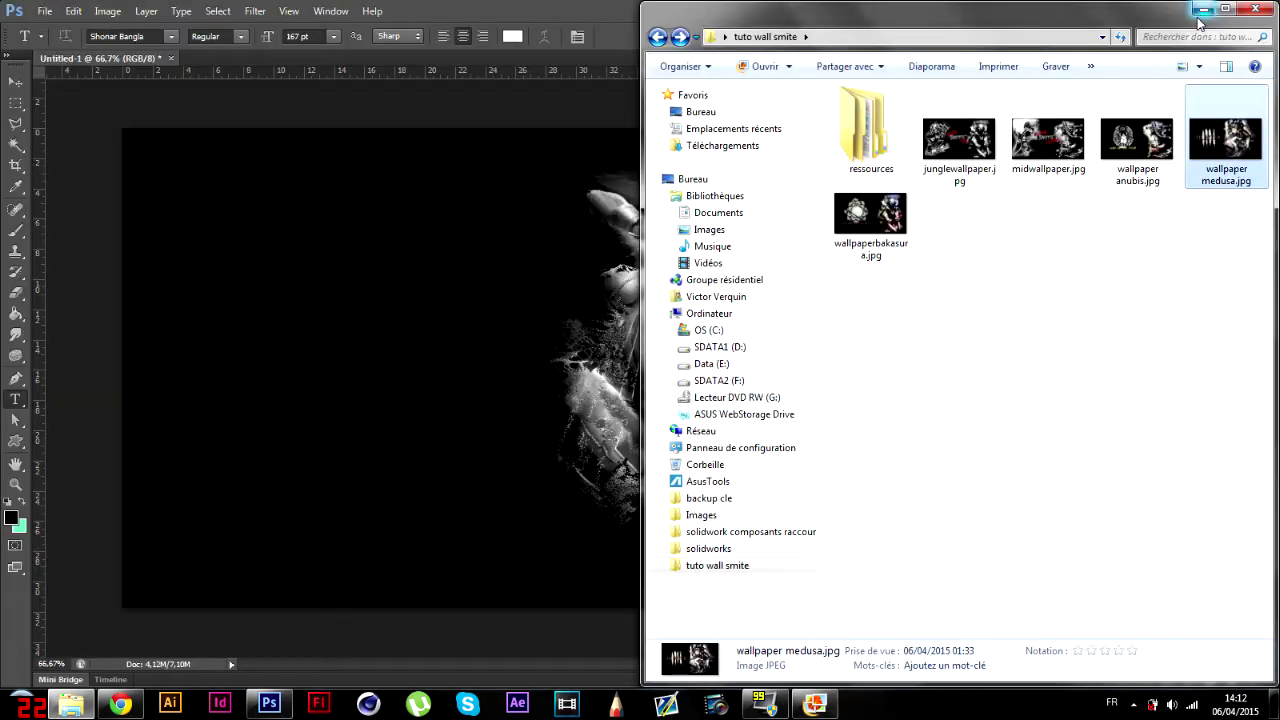
left_click(1203, 8)
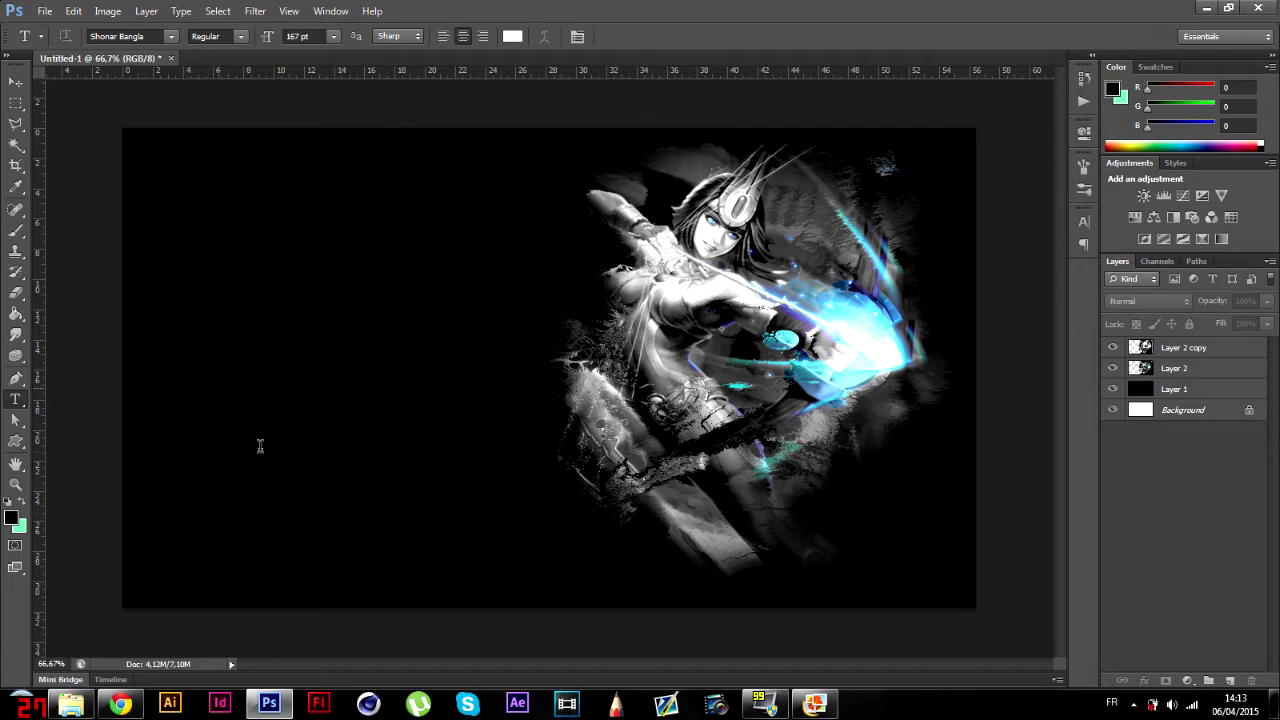
- Start a text line in the empty black area beside the archer and choose the Shonar Bangla font
left_click(220, 388)
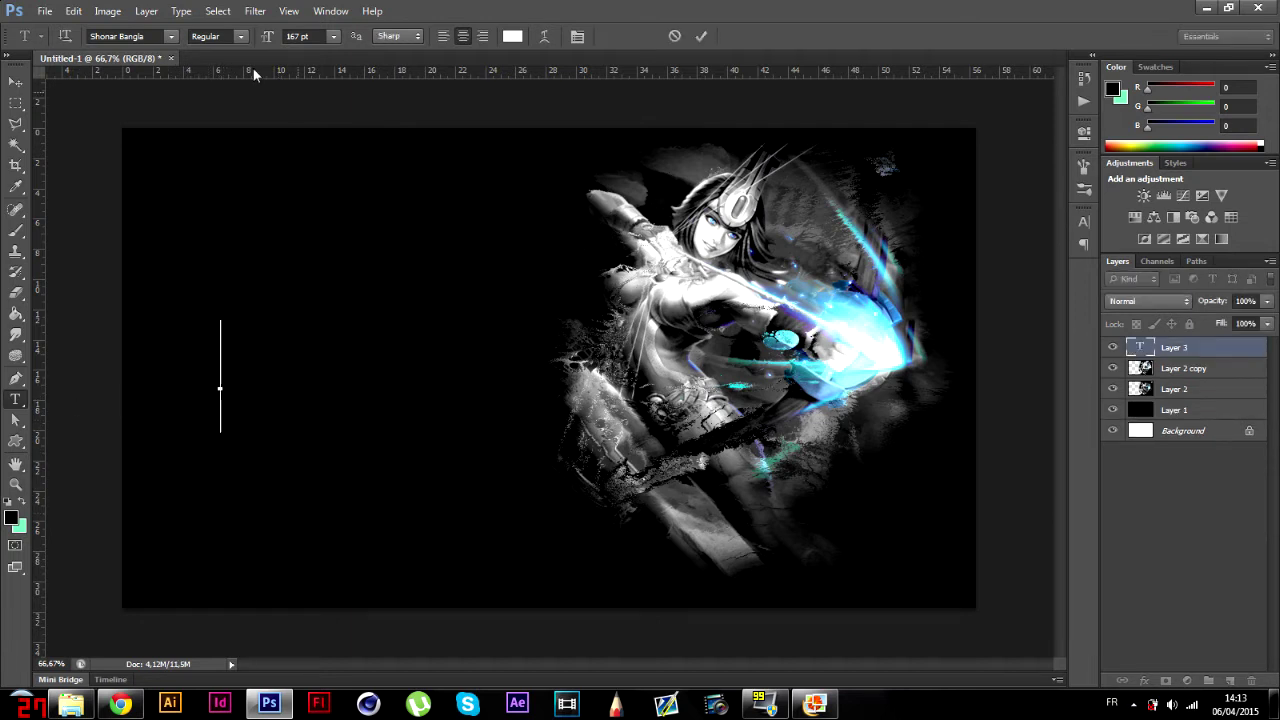
left_click(171, 38)
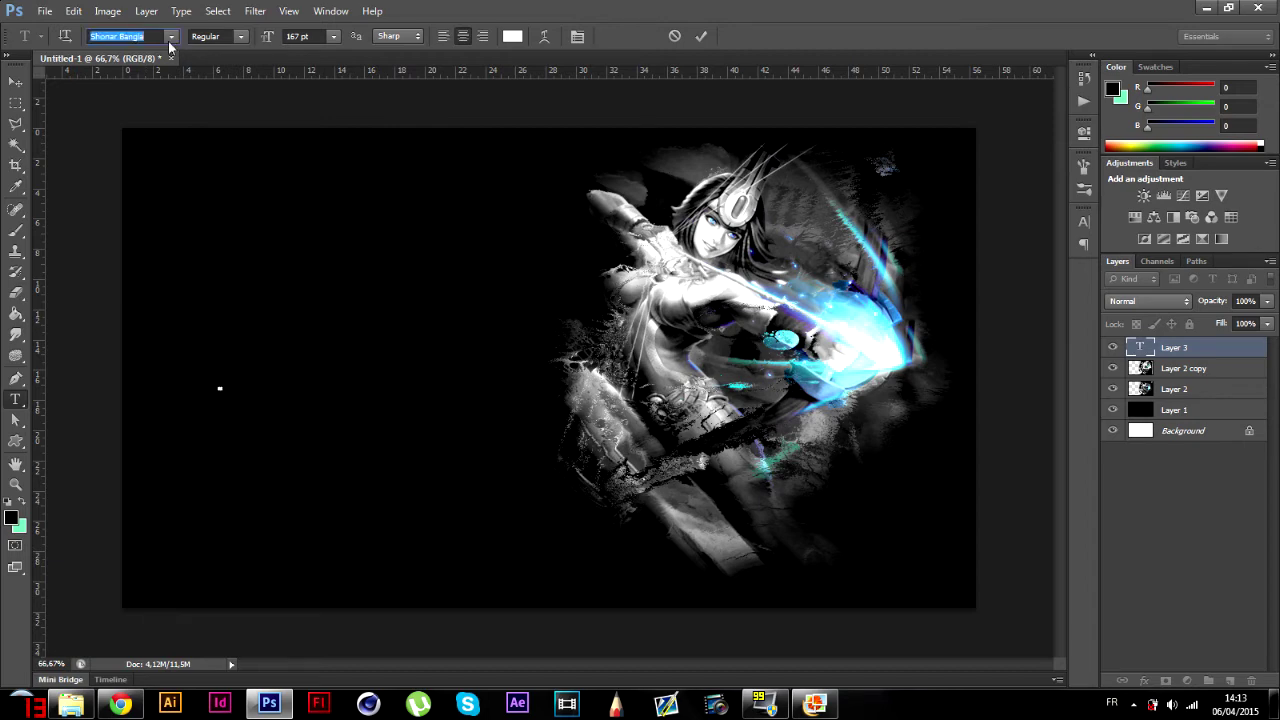
key("Escape")
left_click(229, 369)
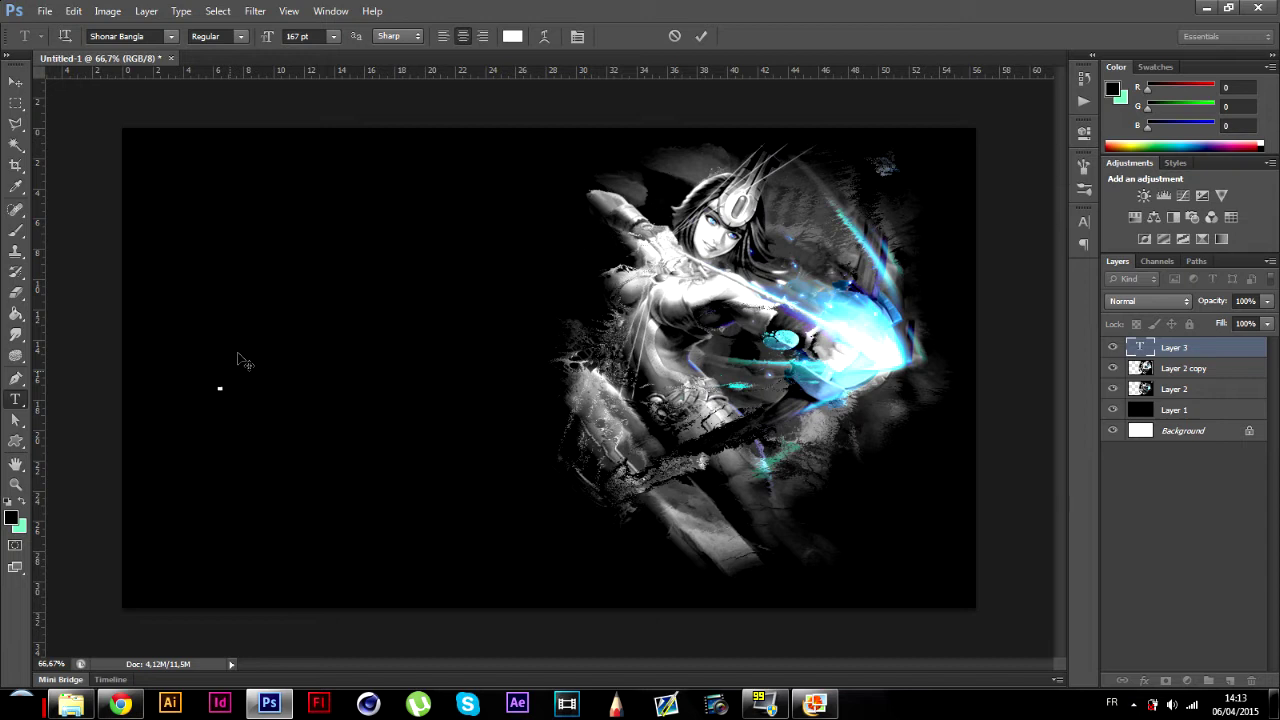
left_click(170, 36)
scroll(170, 170, "up", 2)
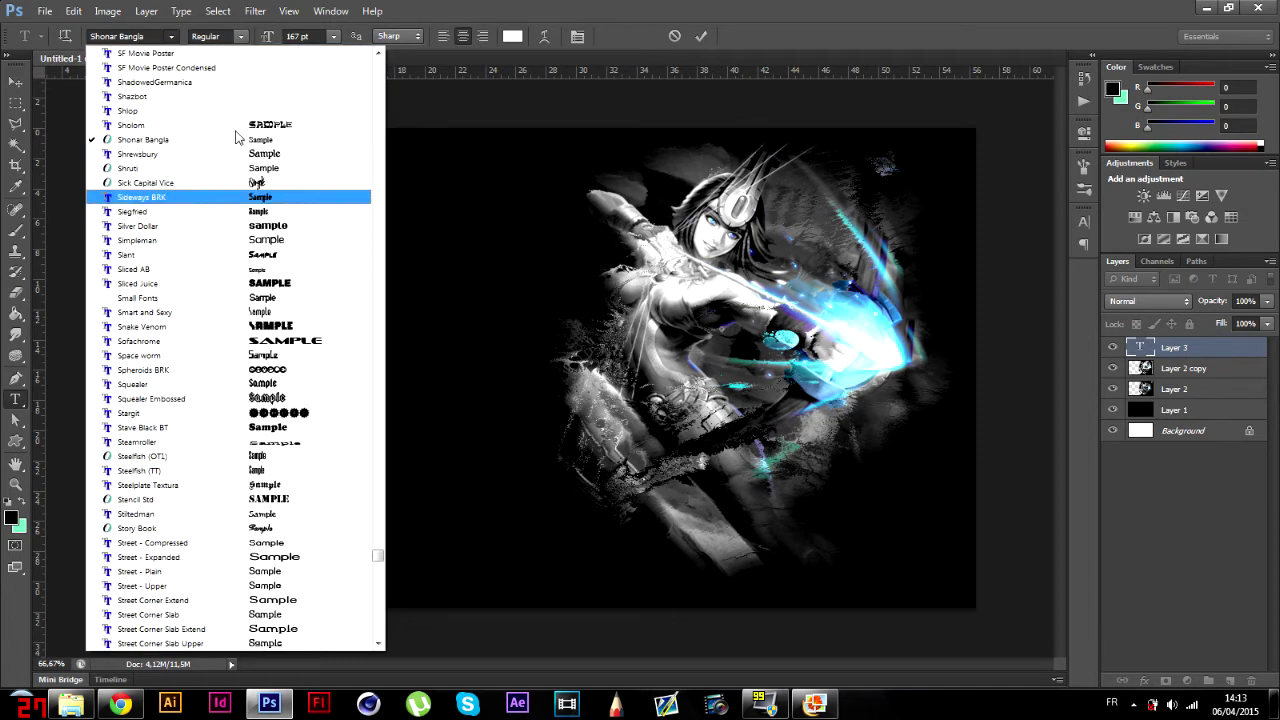
scroll(252, 143, "up", 3)
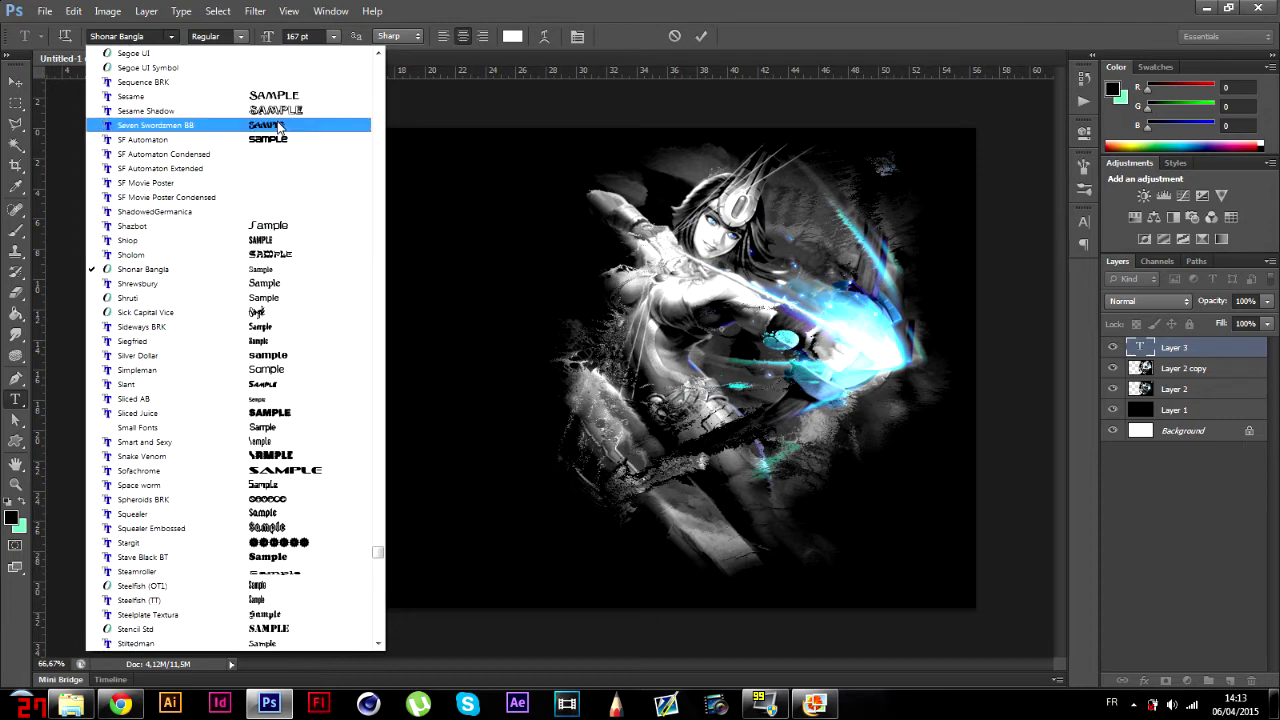
left_click(266, 271)
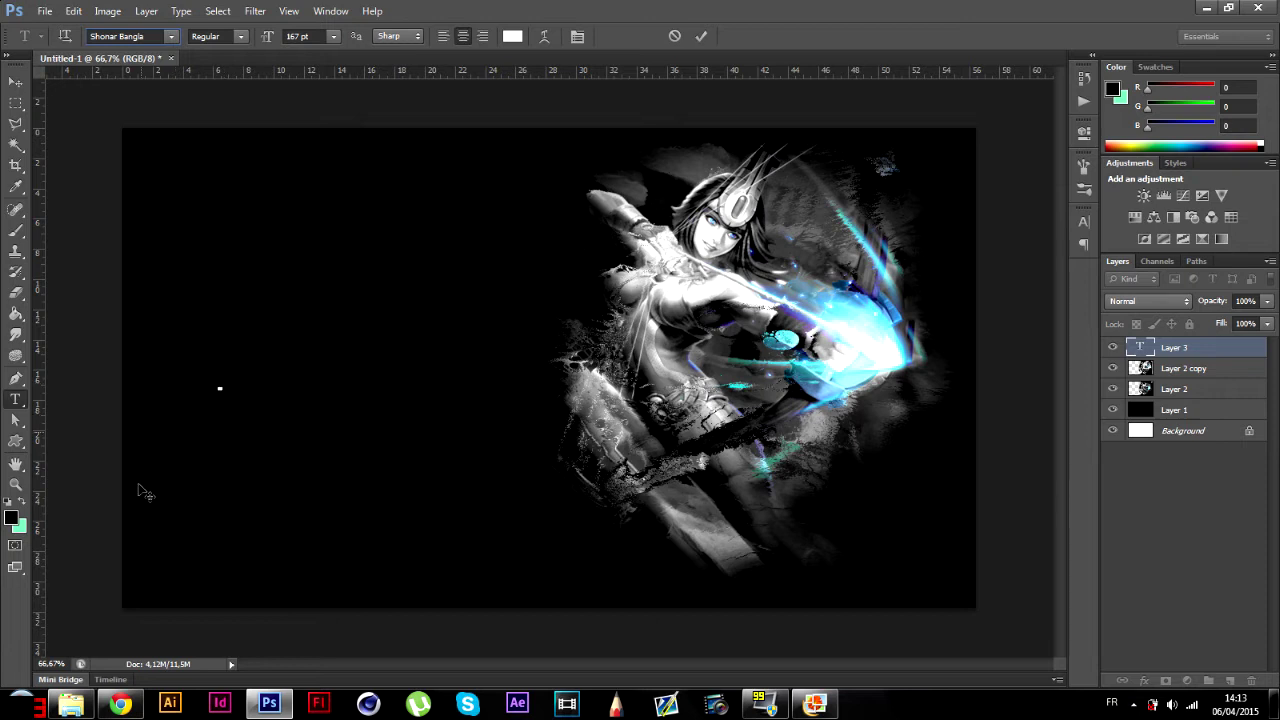
type("Neithe")
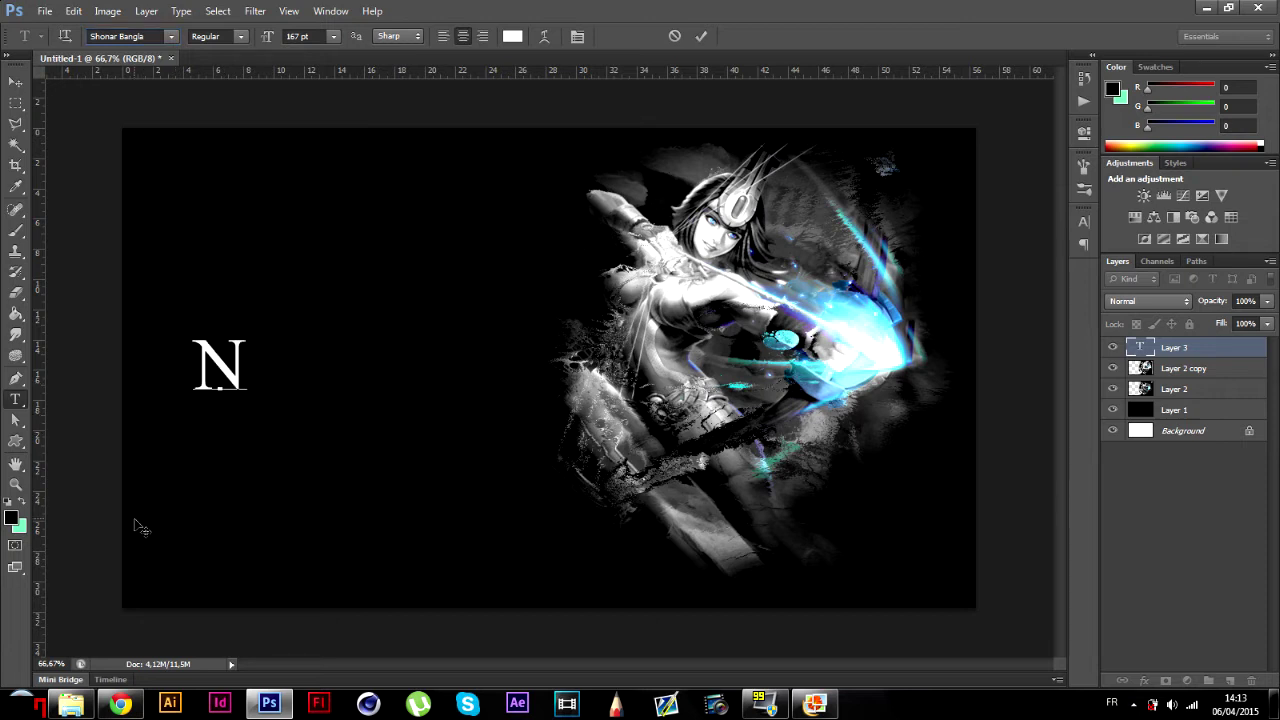
key("BackSpace")
key("BackSpace")
key("BackSpace")
key("BackSpace")
key("BackSpace")
key("BackSpace")
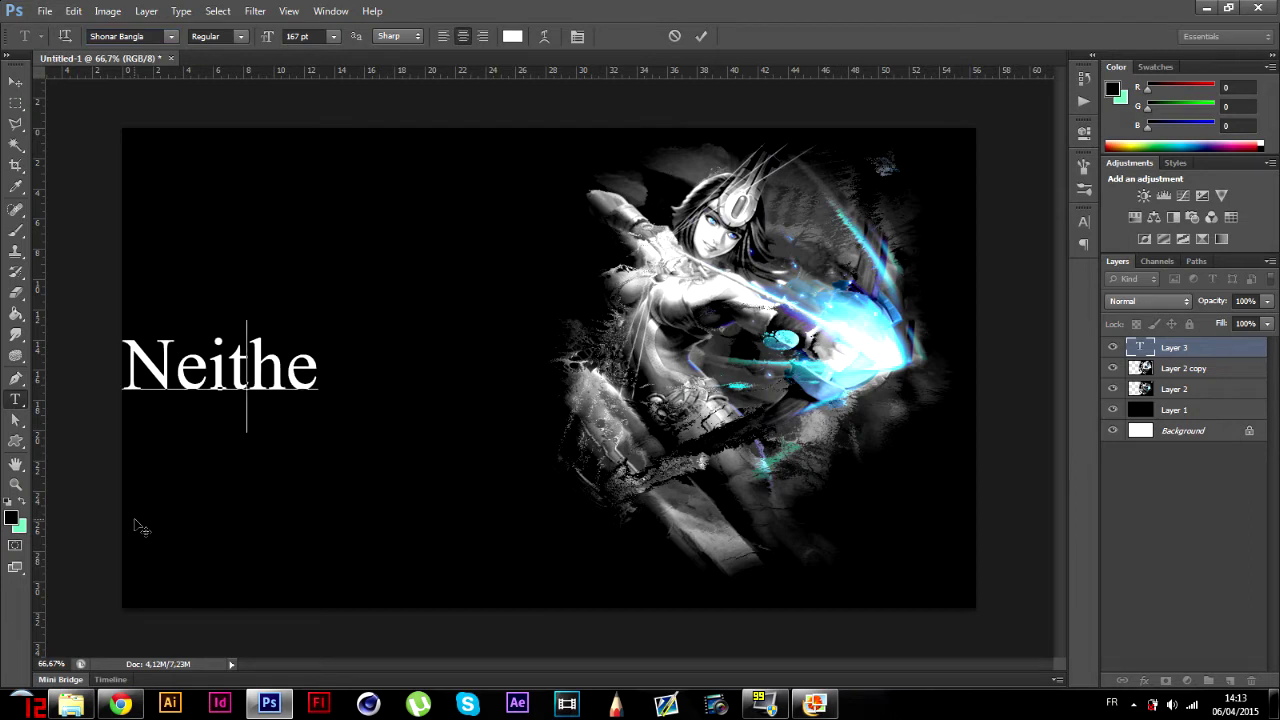
- Enter the title "Weaver of fate" and check its wording against the Neith picture in Chrome
type("W")
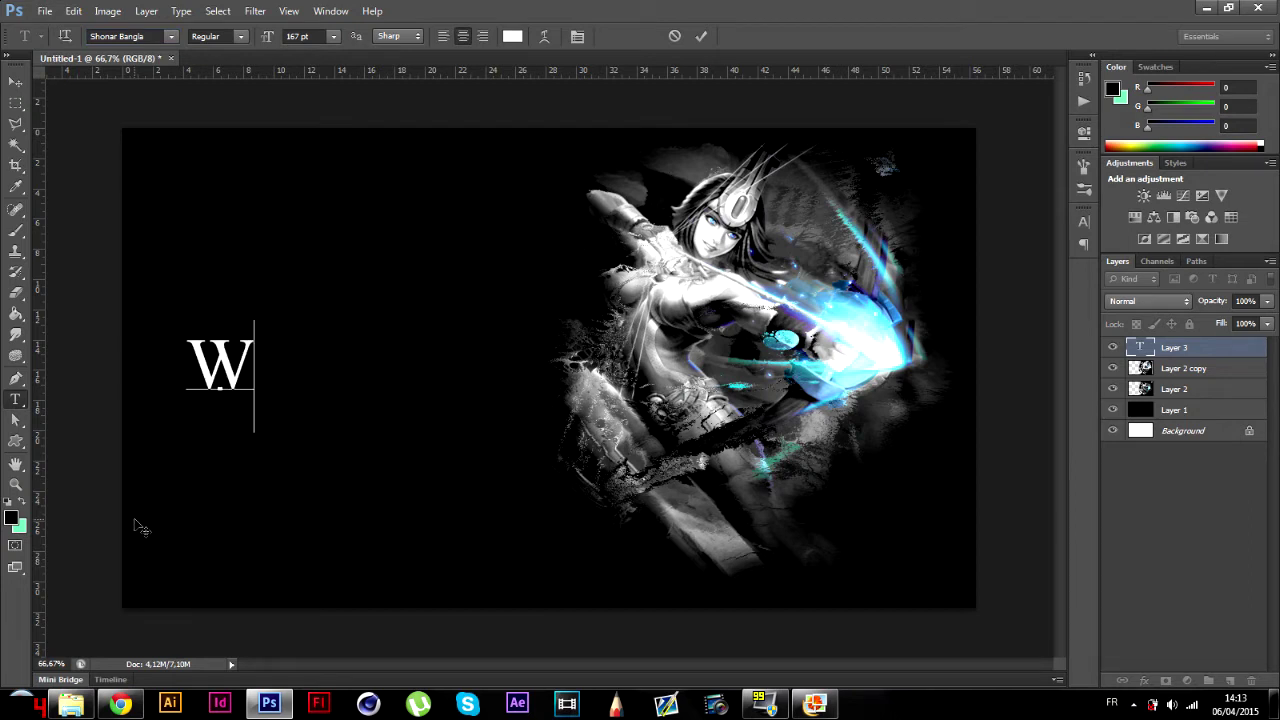
type("eaver of fate")
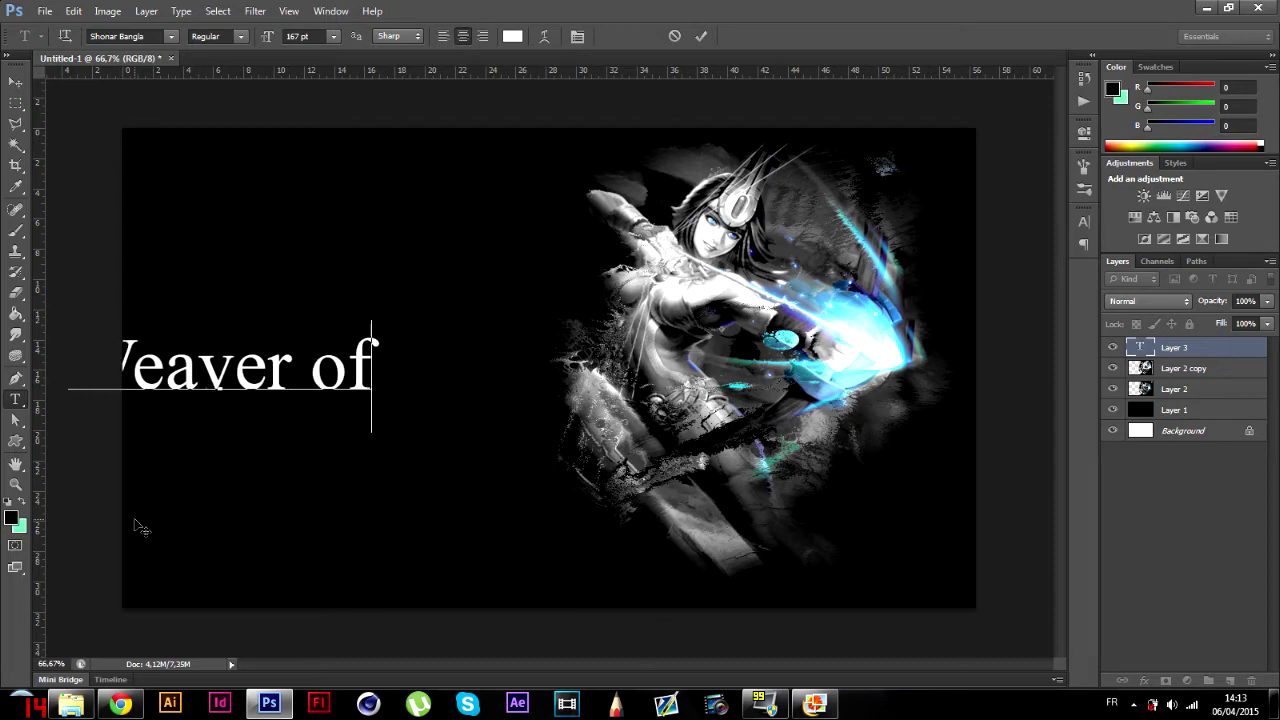
left_click(120, 705)
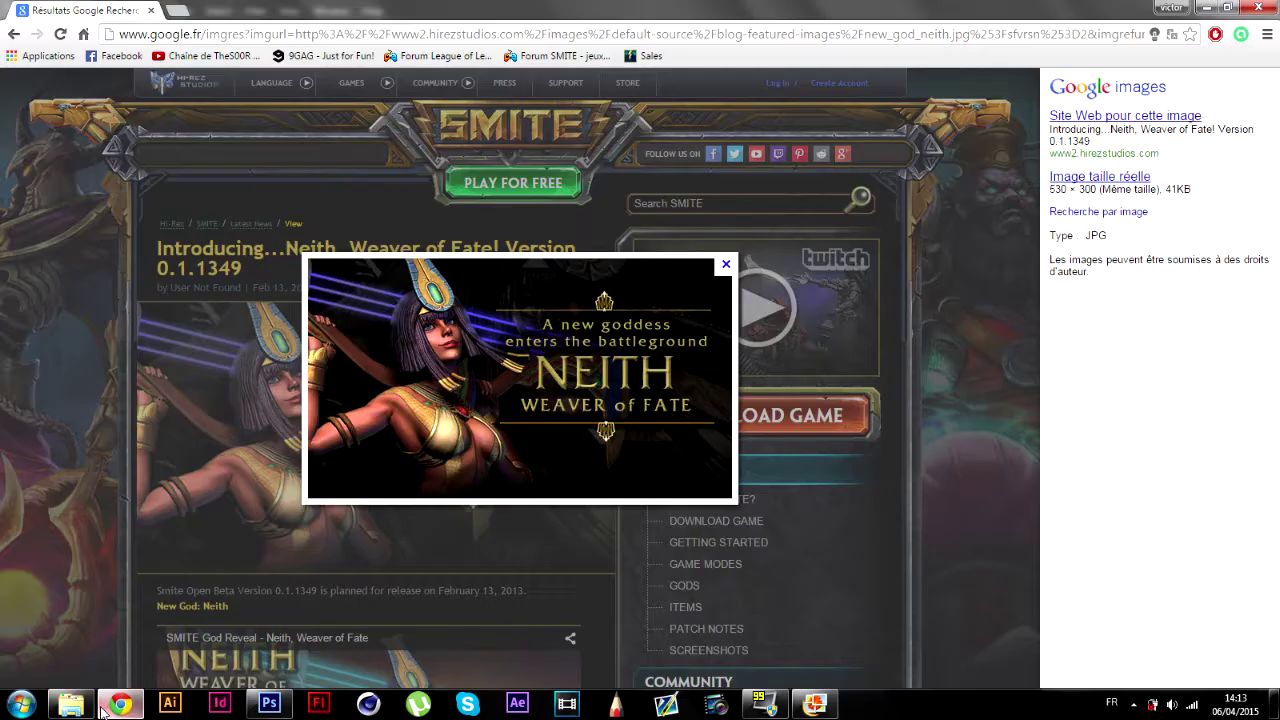
left_click(104, 707)
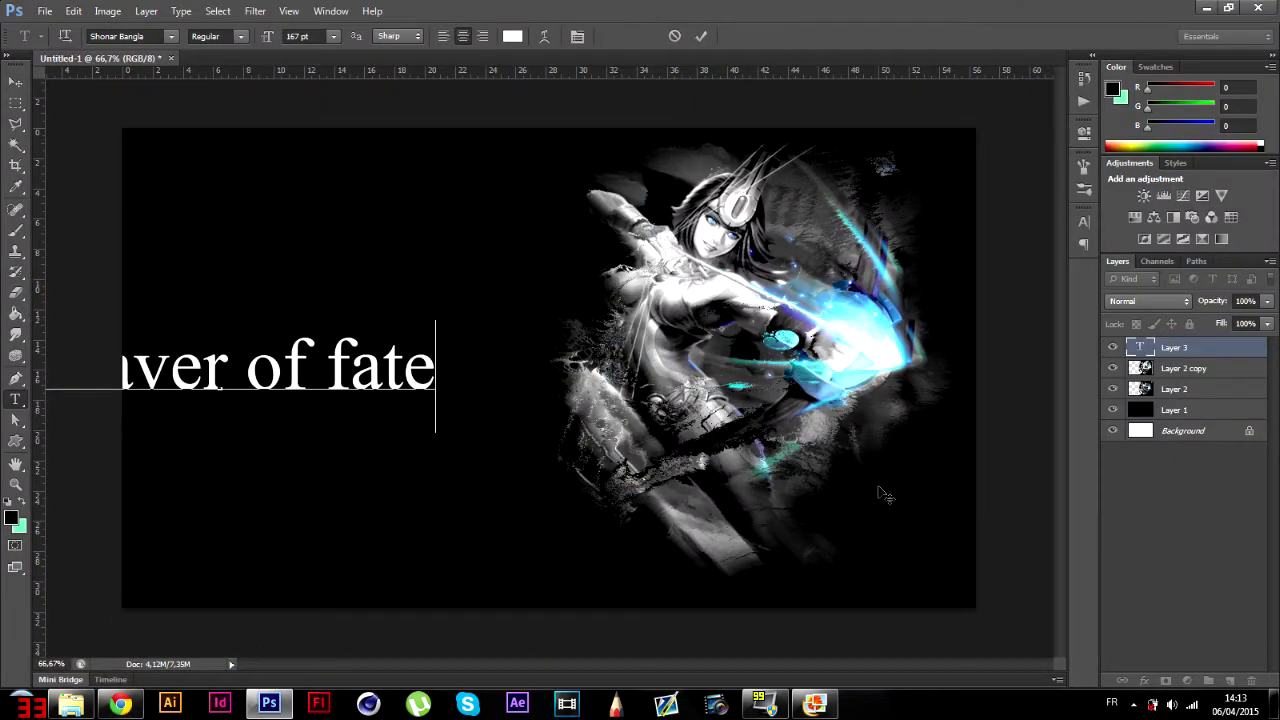
- Commit the title and move it toward the archer so the whole line fits on the canvas, then reactivate the Type tool
left_click(19, 86)
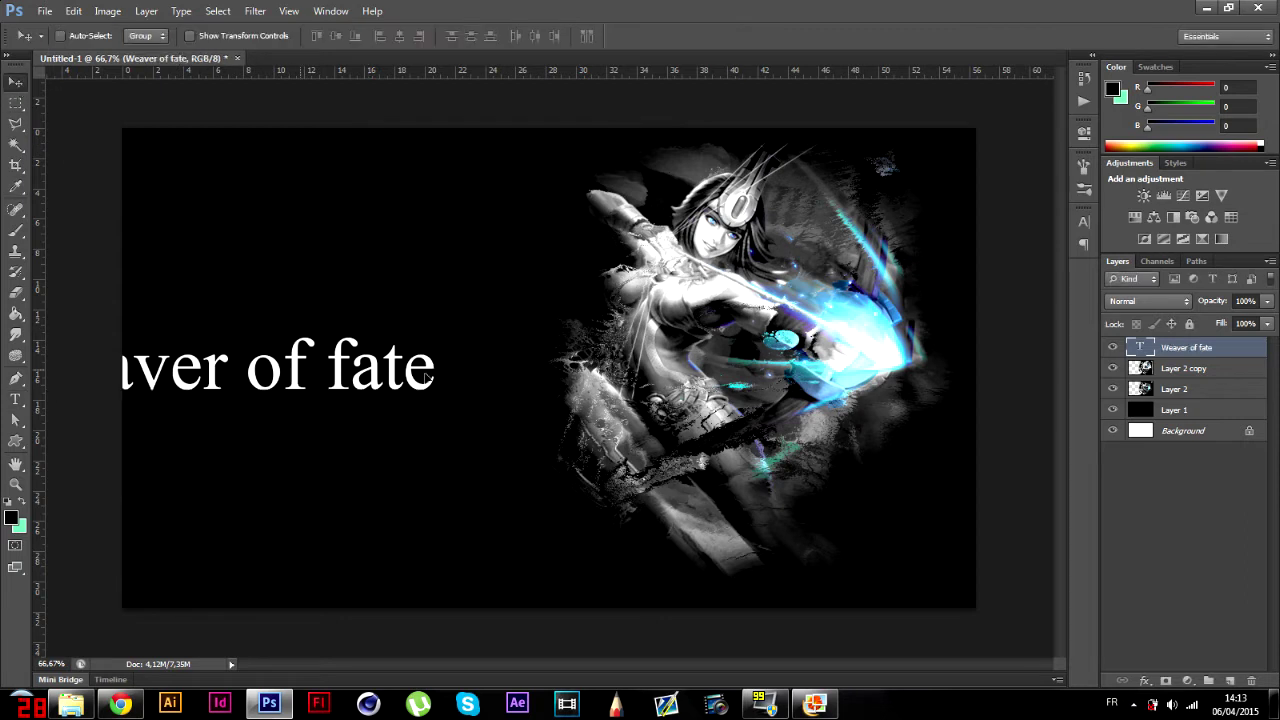
left_click_drag(215, 581, 388, 598)
left_click(16, 399)
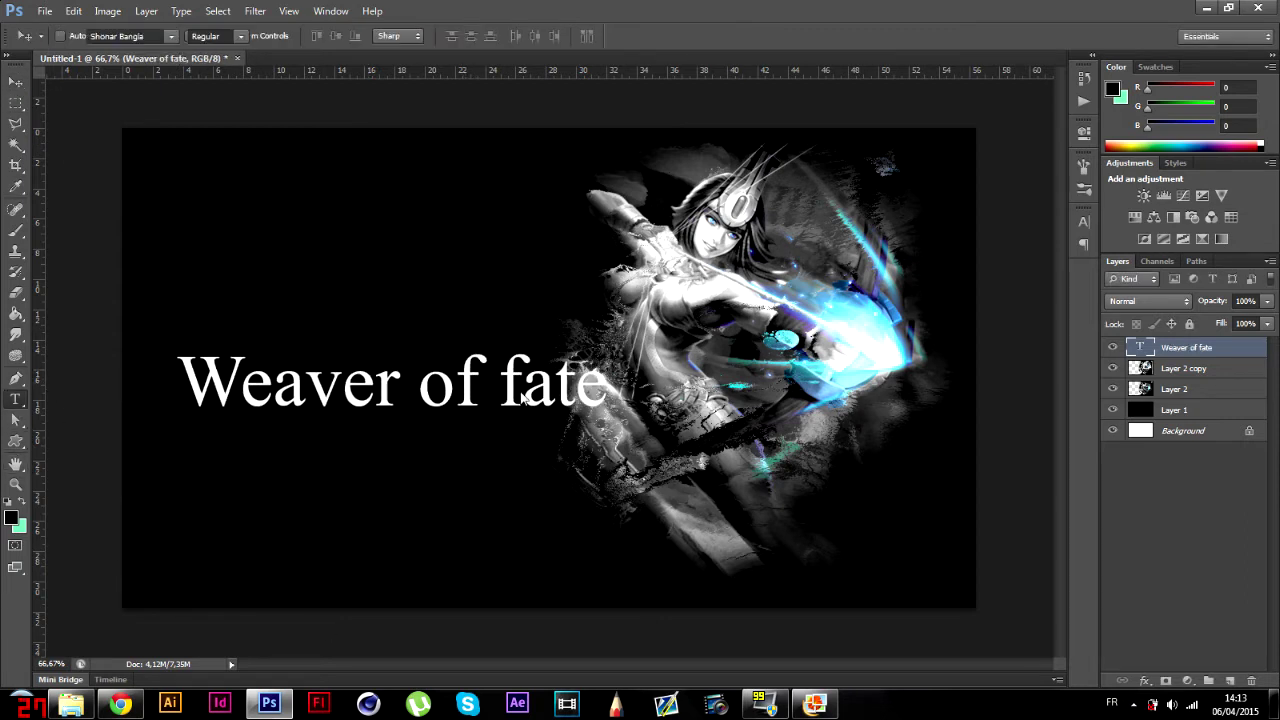
- Apply All Caps to the whole "Weaver of fate" title
left_click_drag(598, 376, 75, 349)
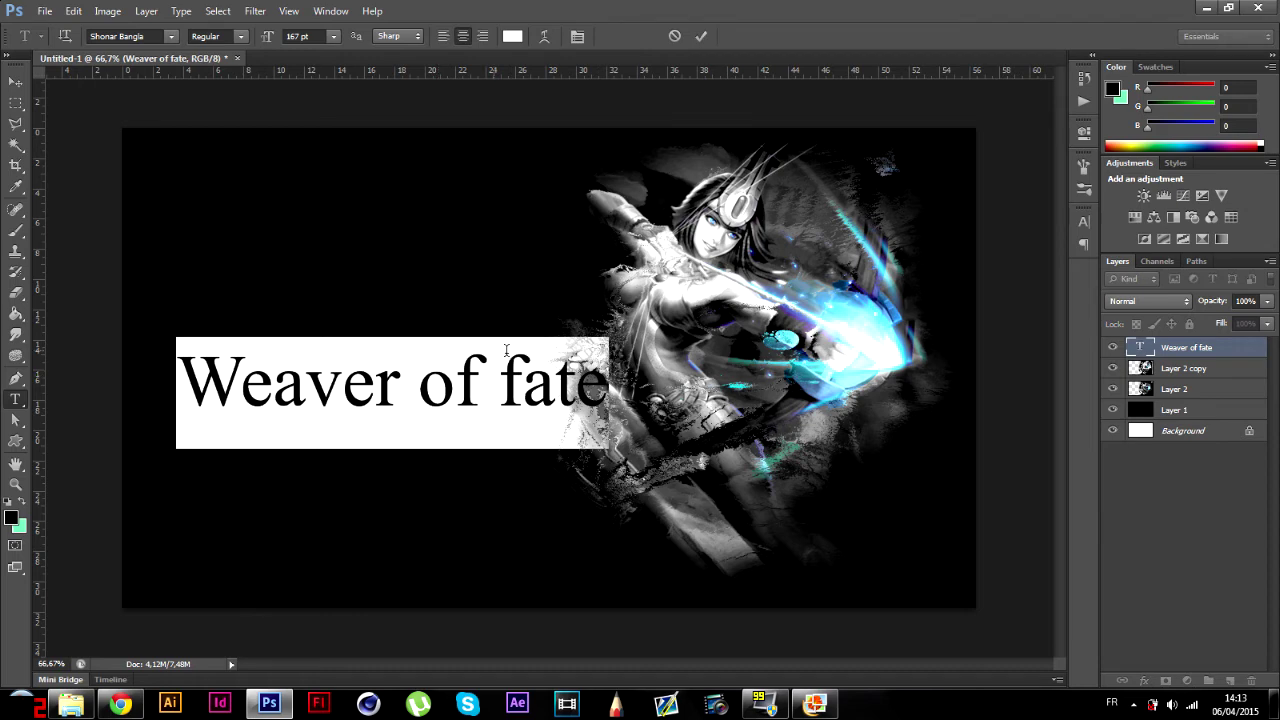
left_click(1080, 222)
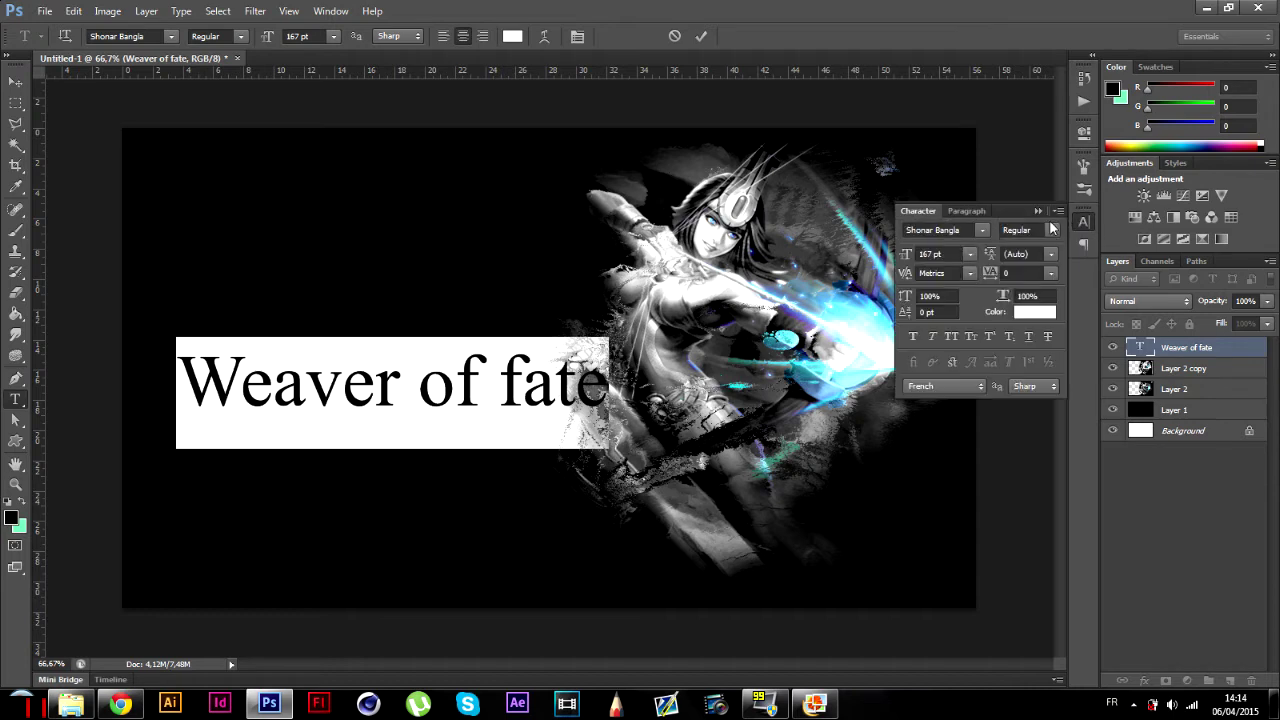
left_click(952, 337)
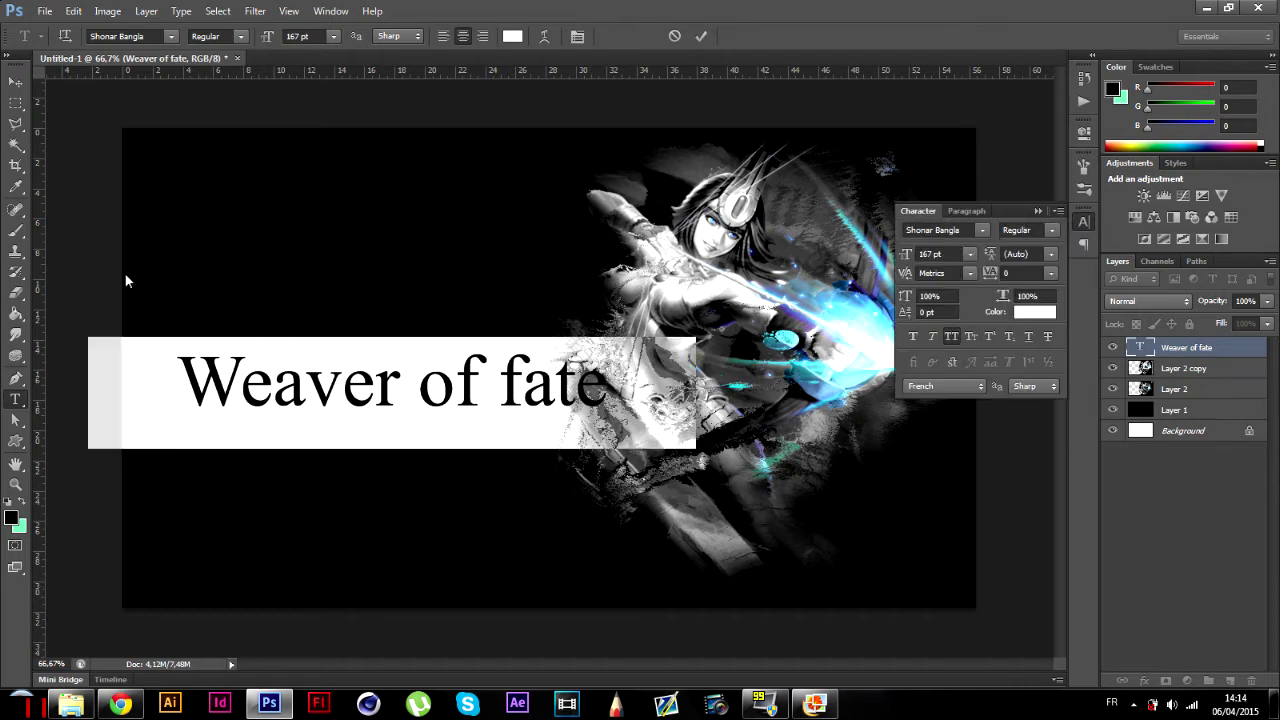
- Reduce the title's font size to 106 pt and move the title away from the archer
left_click(945, 253)
scroll(945, 253, "down", 20)
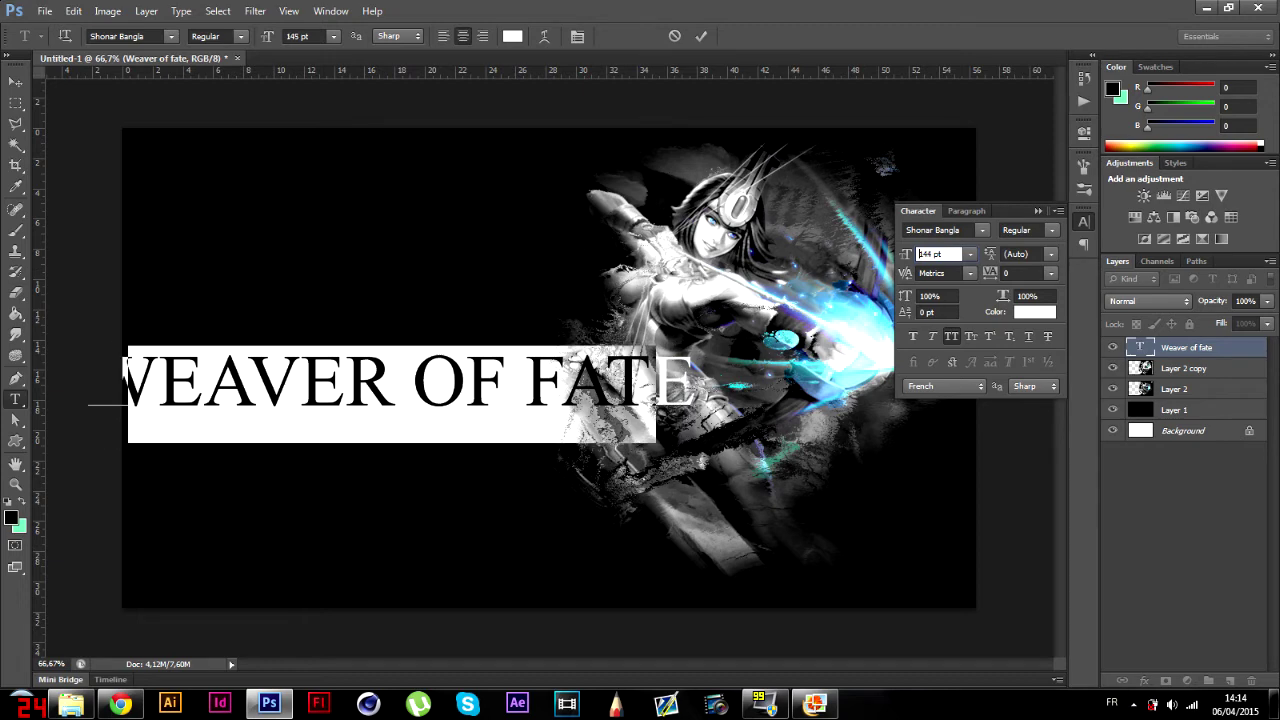
scroll(945, 253, "down", 20)
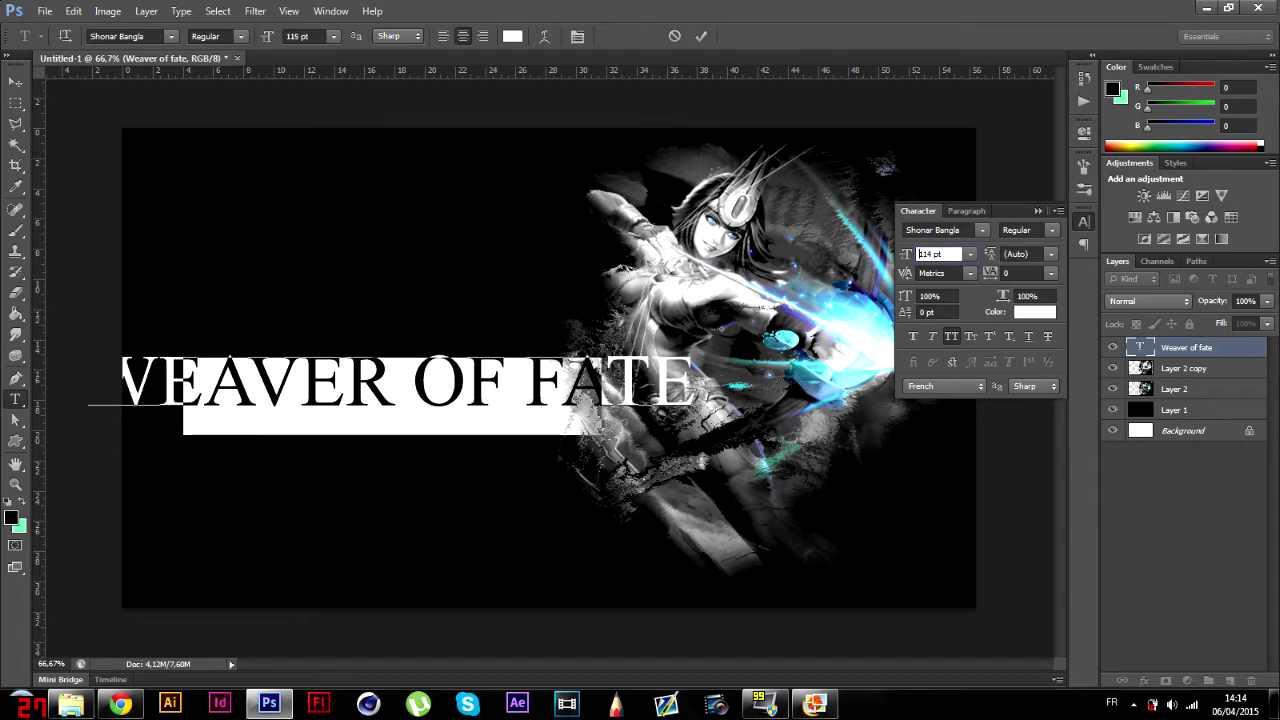
scroll(941, 254, "down", 16)
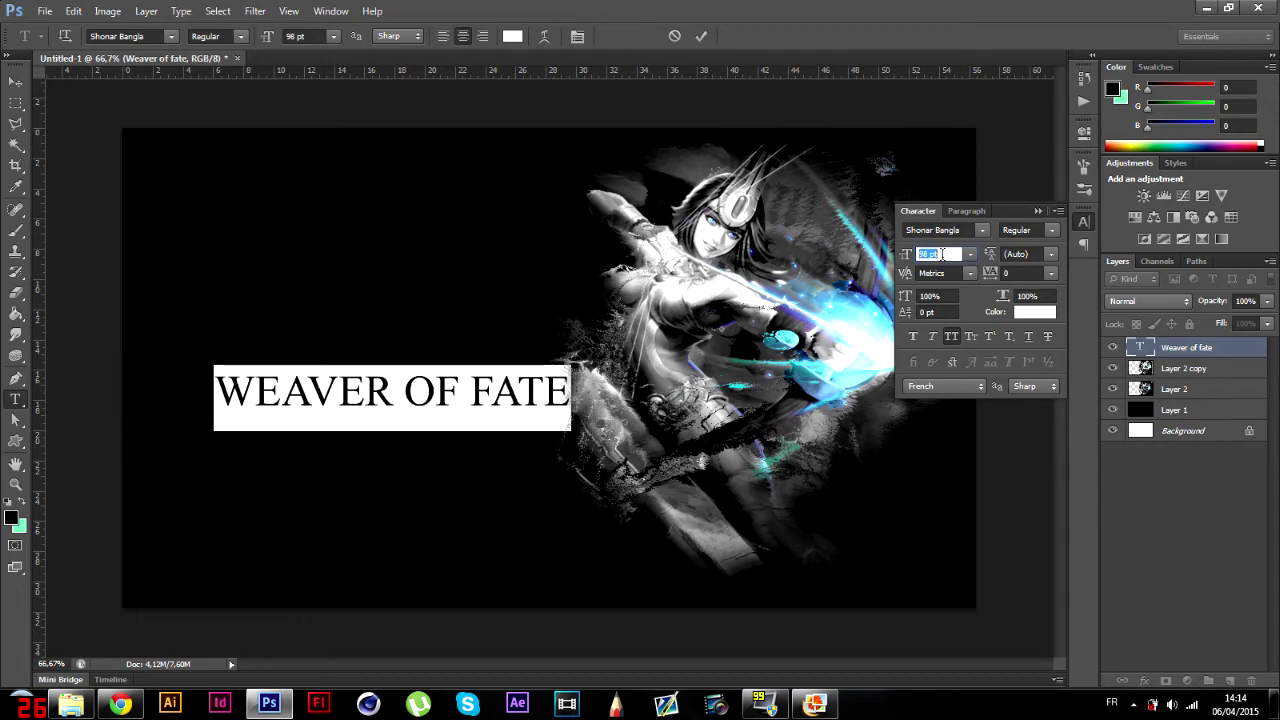
scroll(941, 254, "up", 7)
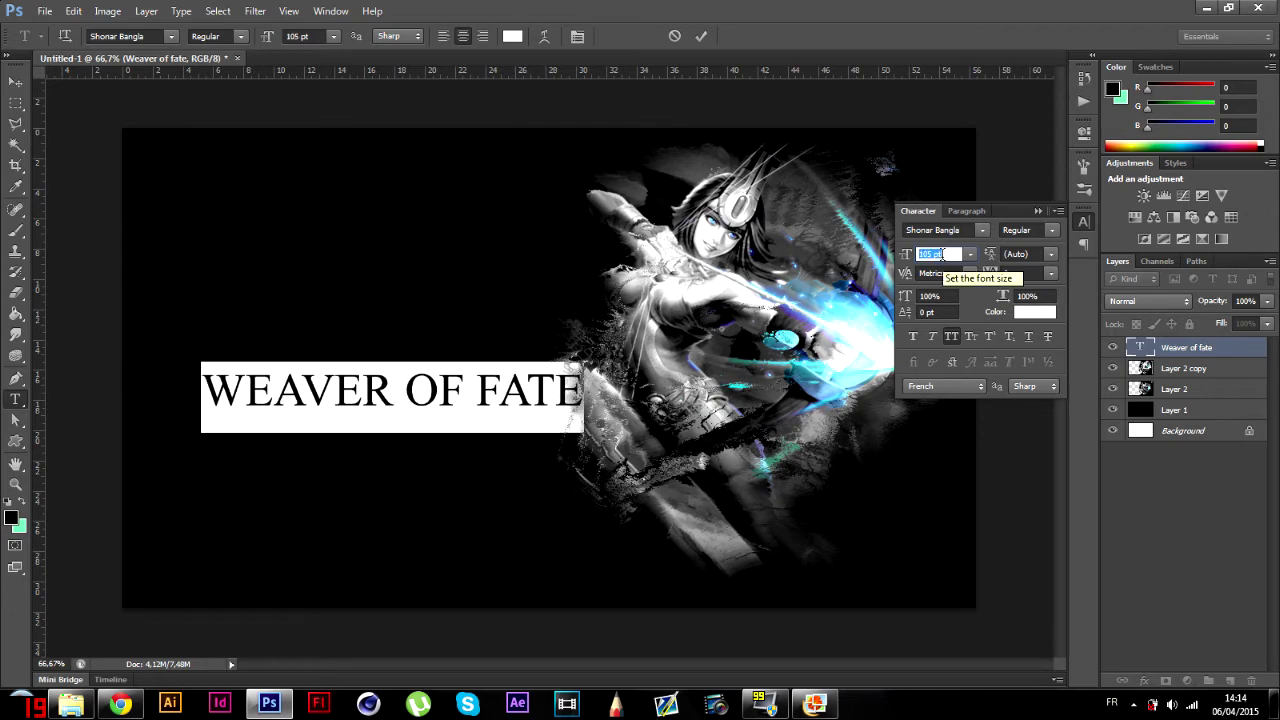
scroll(941, 254, "up", 1)
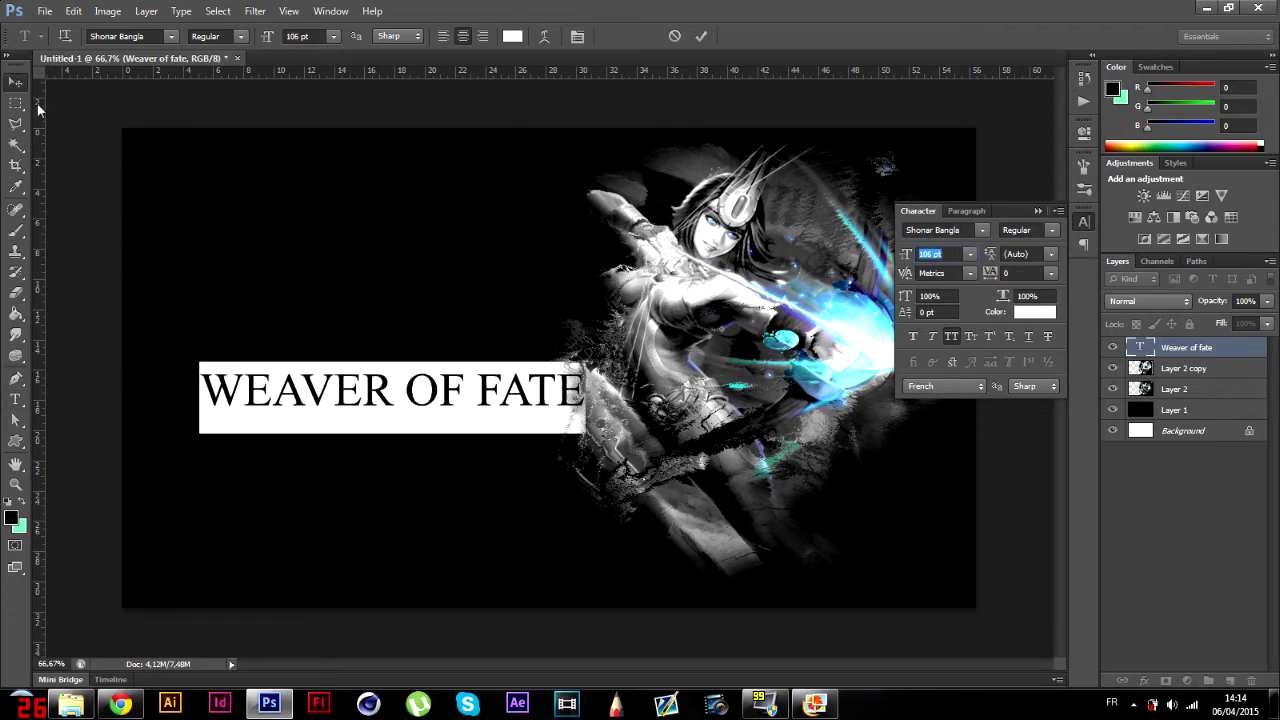
left_click(16, 83)
mouse_move(422, 388)
left_mouse_down()
mouse_move(382, 405)
mouse_move(399, 395)
left_mouse_up()
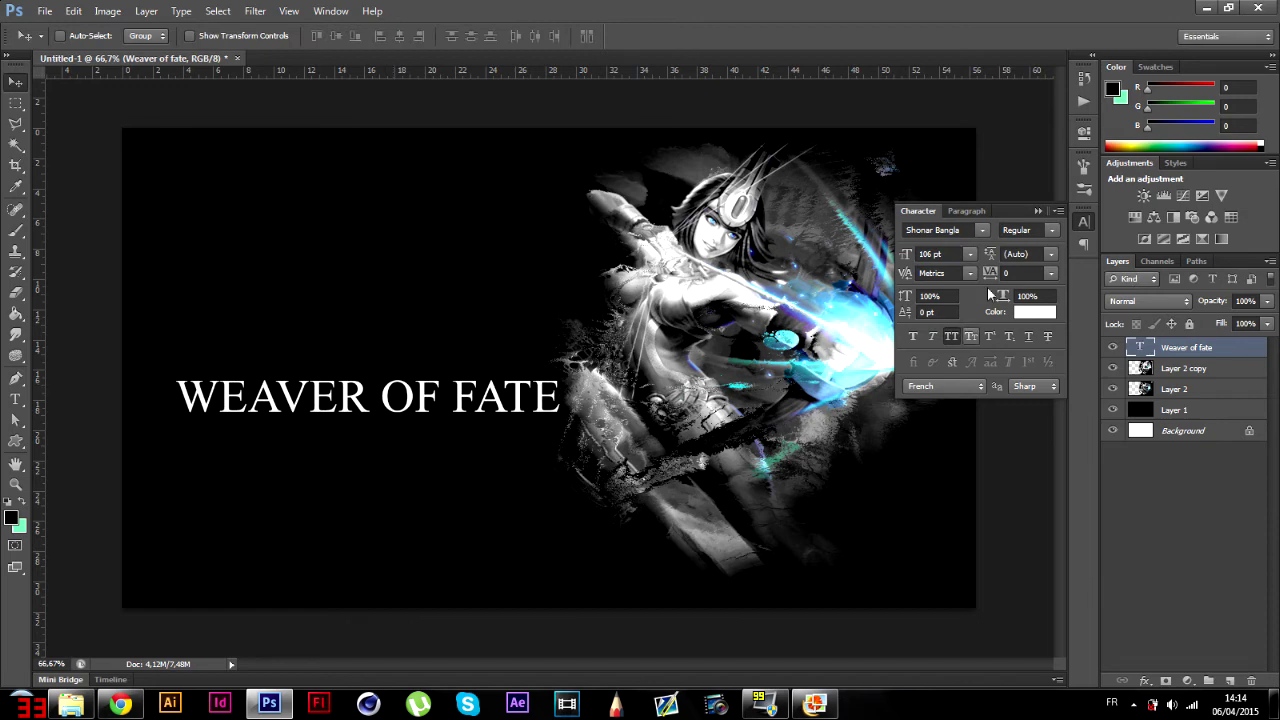
- Check the paragraph and character settings, close them, and nudge the title slightly farther from the archer
left_click(330, 11)
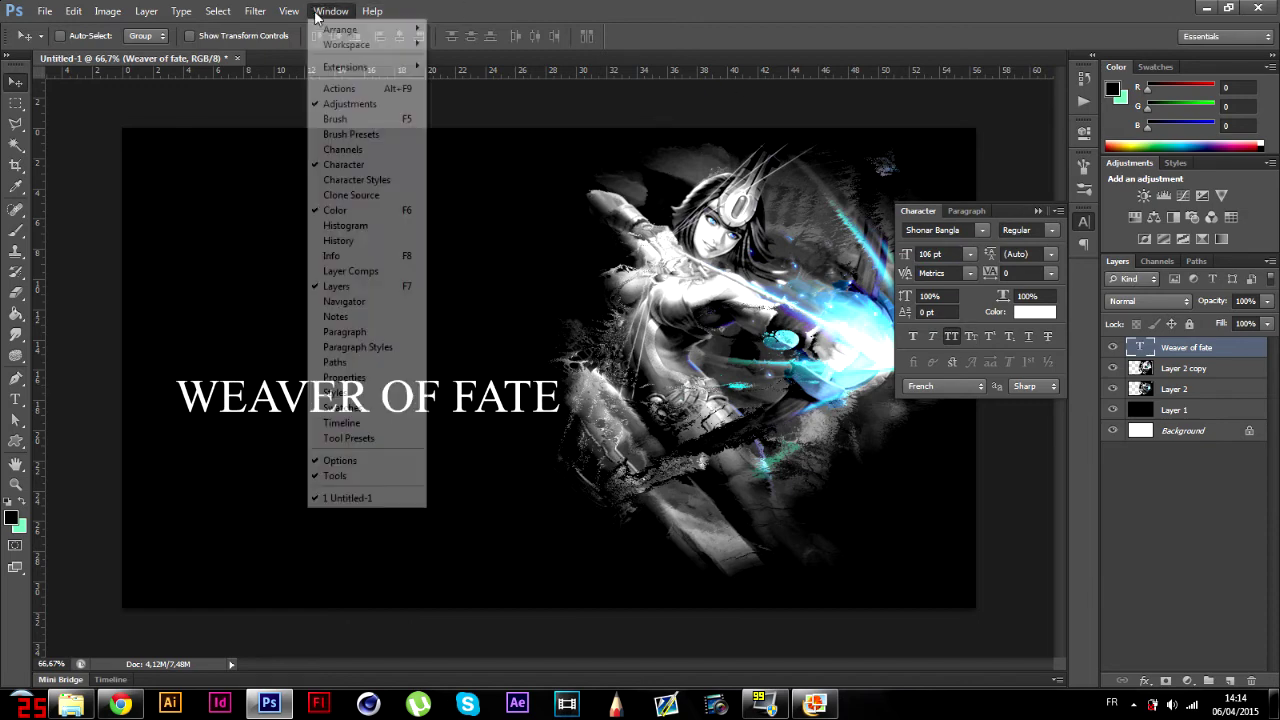
left_click(371, 334)
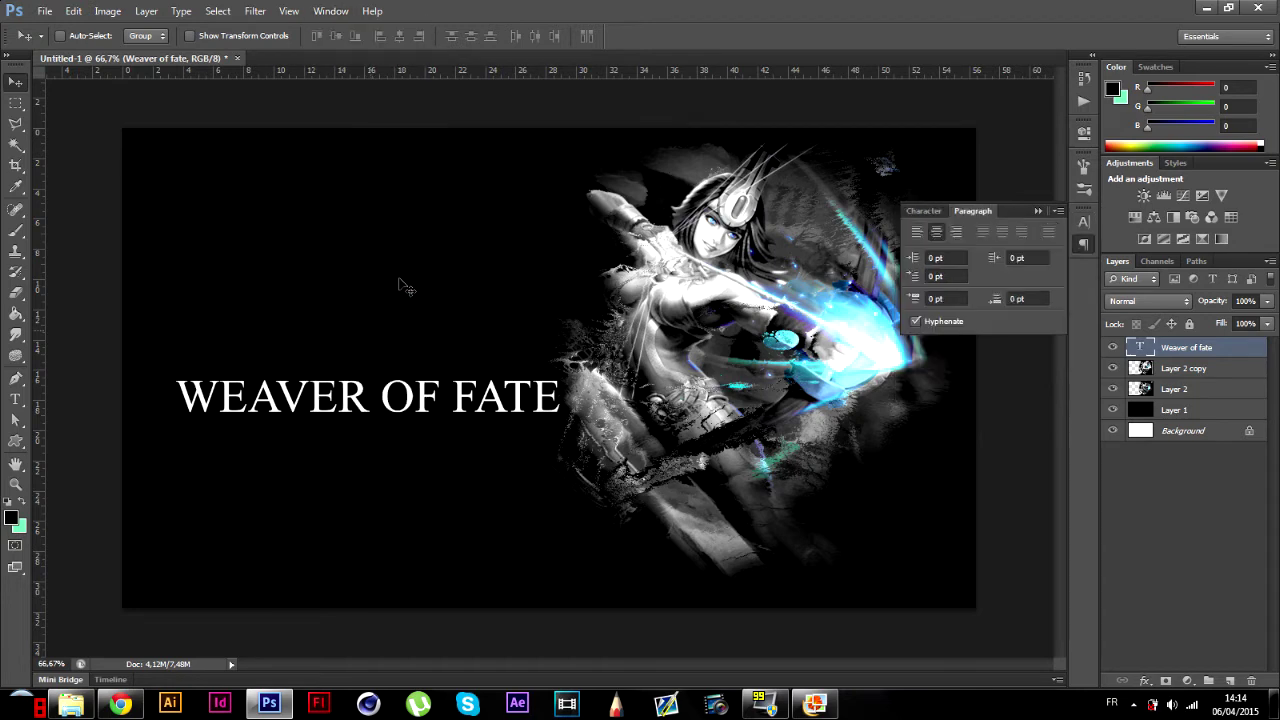
left_click(1085, 219)
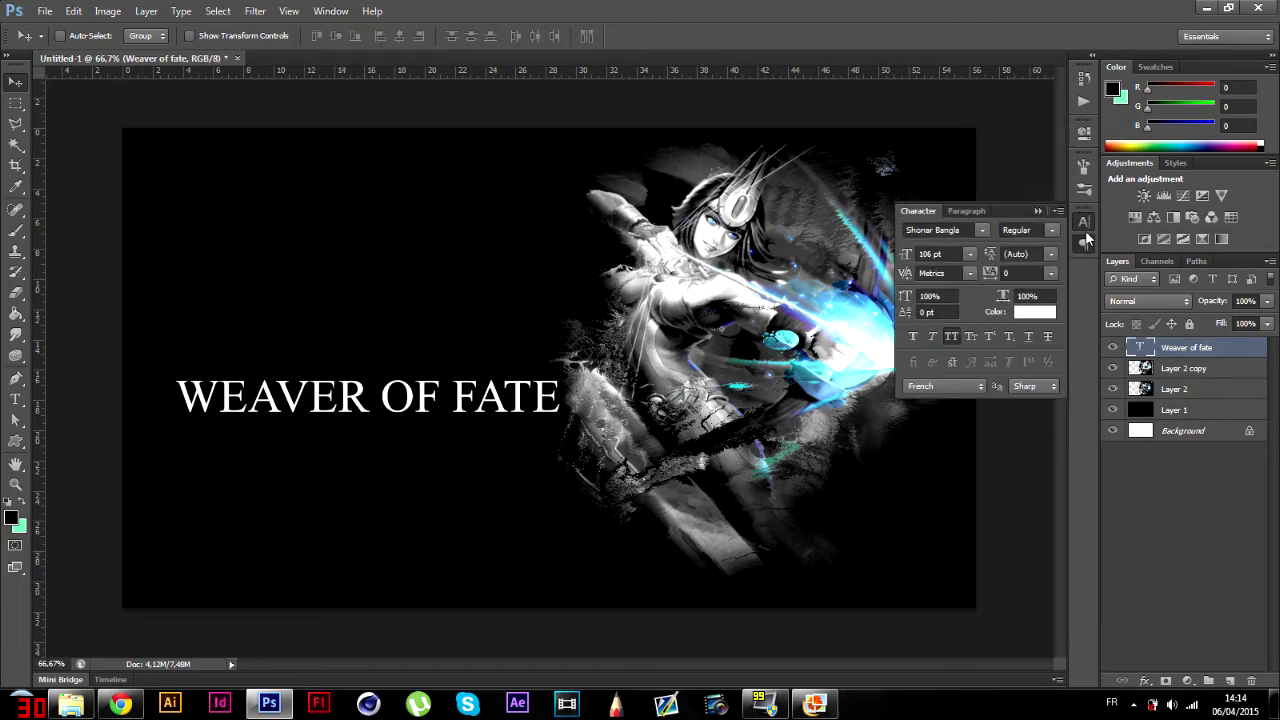
left_click(1037, 212)
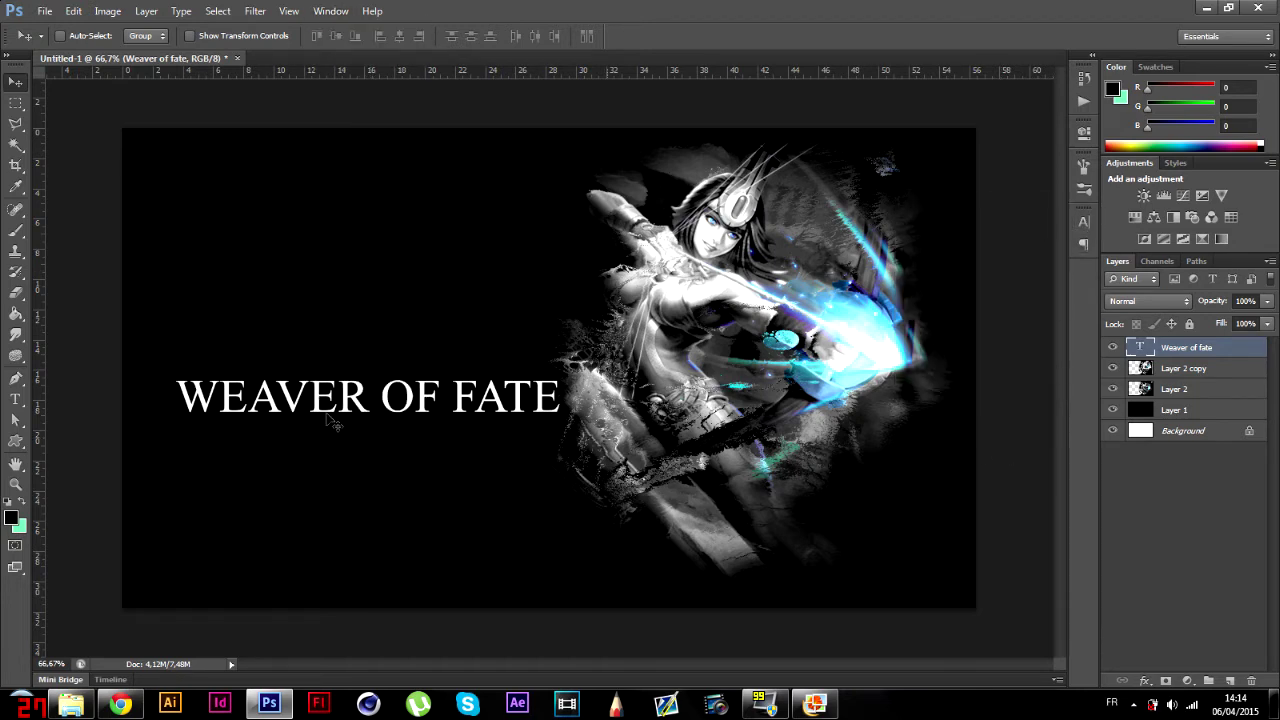
left_click_drag(375, 398, 370, 398)
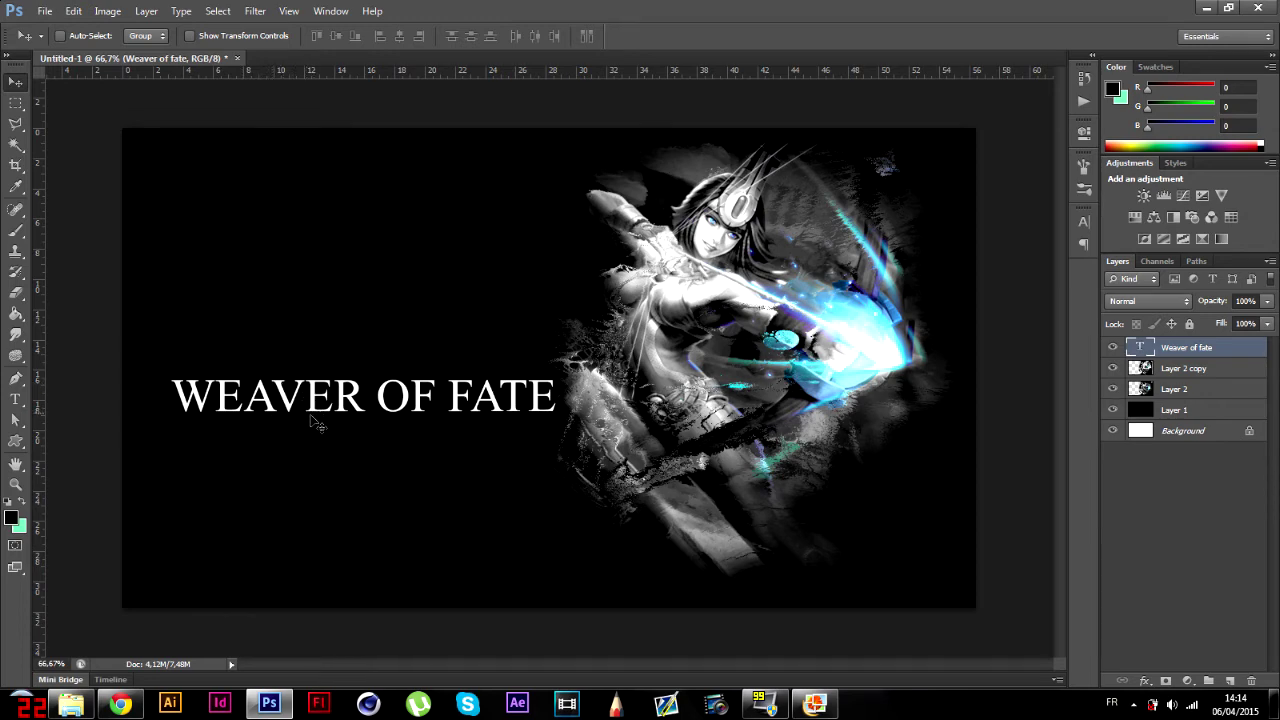
- Add a second text line "WEAVER OF FATE" in the empty black area above the title
left_click(15, 418)
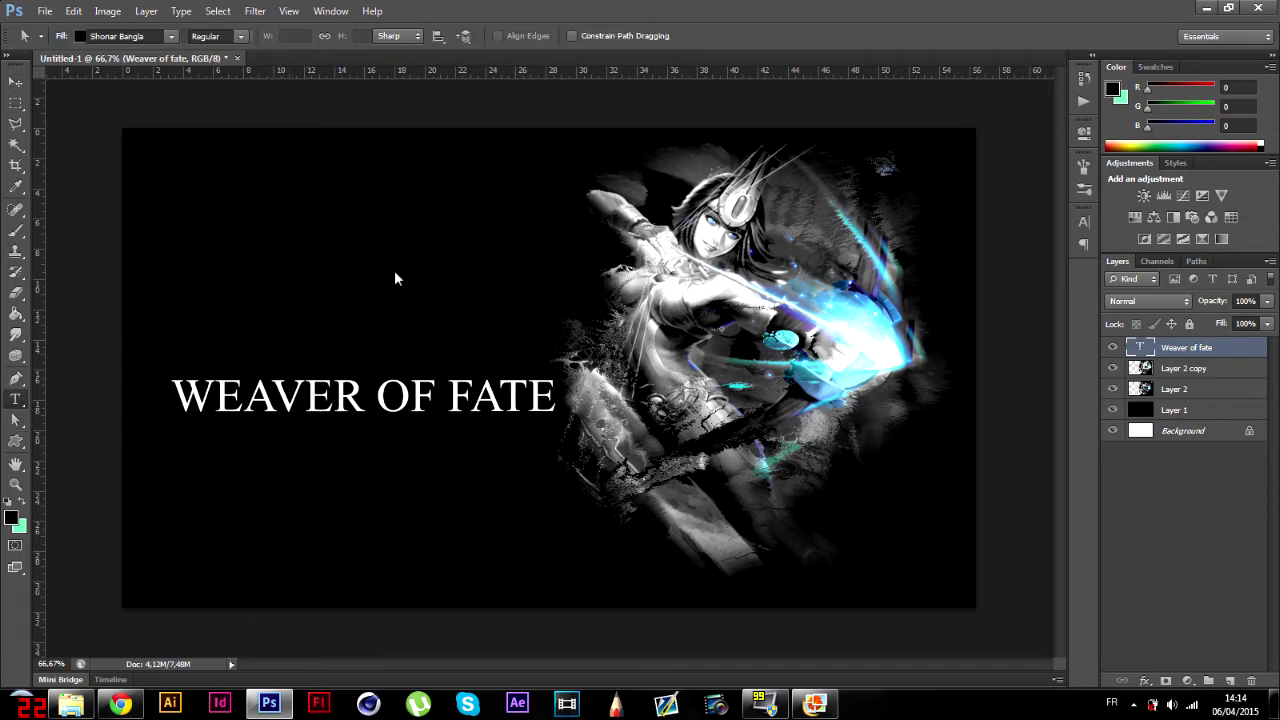
key("t")
left_click(394, 268)
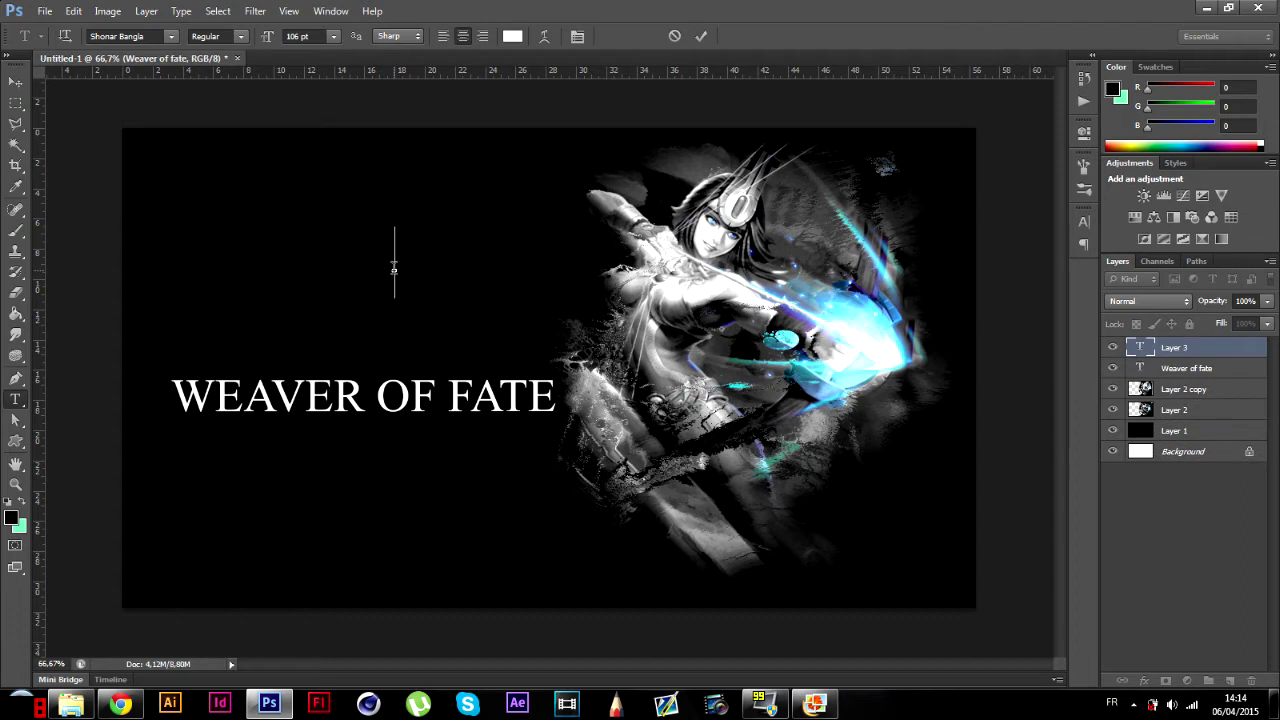
type("WEAVER OF")
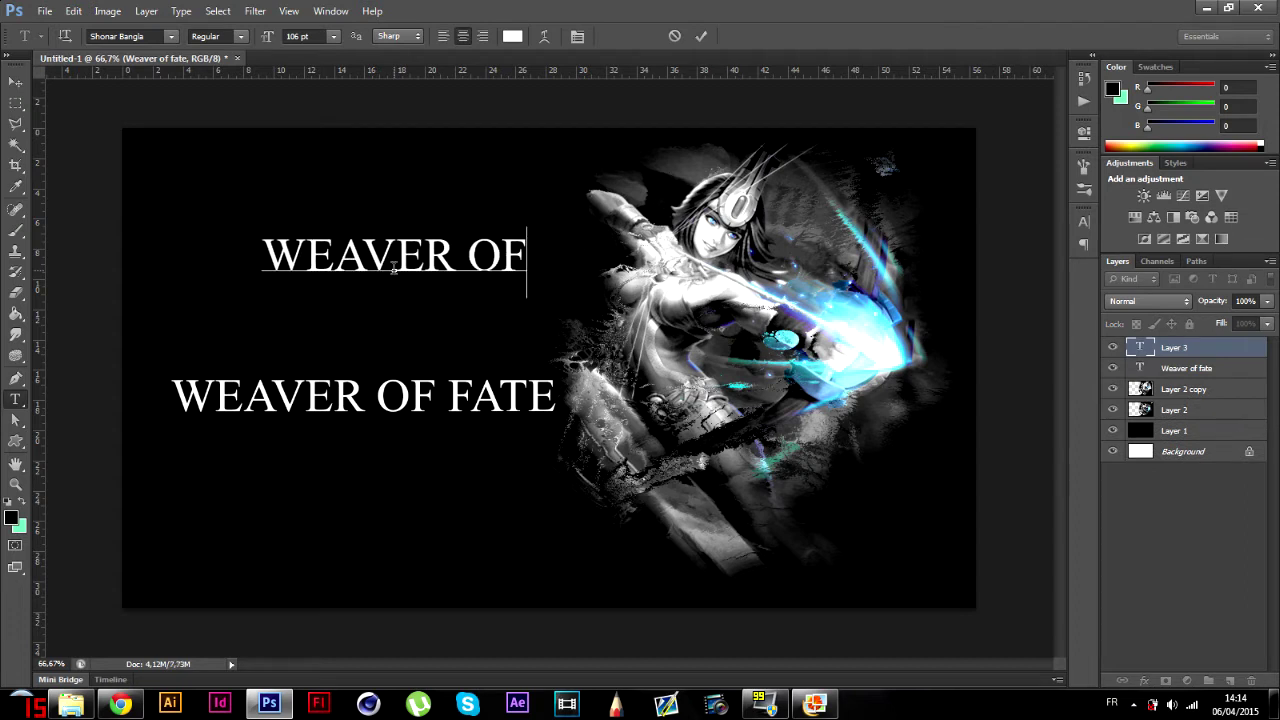
type(" FATE")
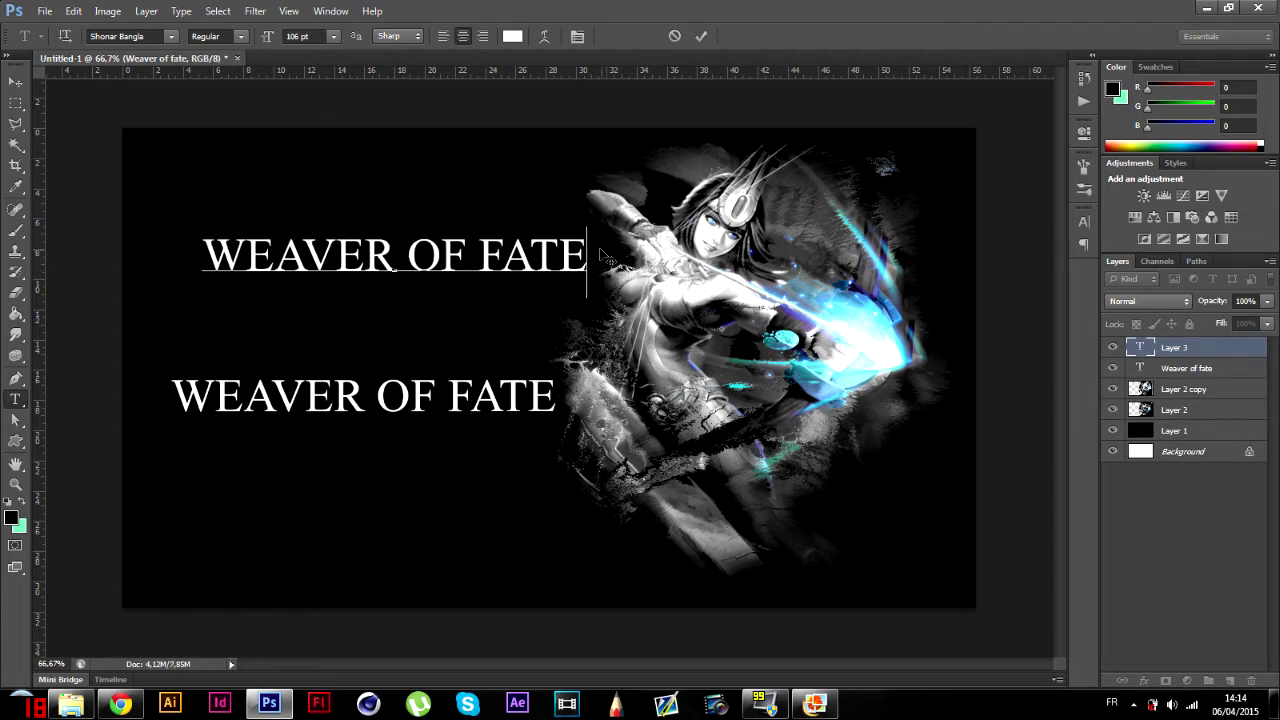
- Try the Rustproof Body font on the whole upper text line
left_click_drag(598, 250, 156, 300)
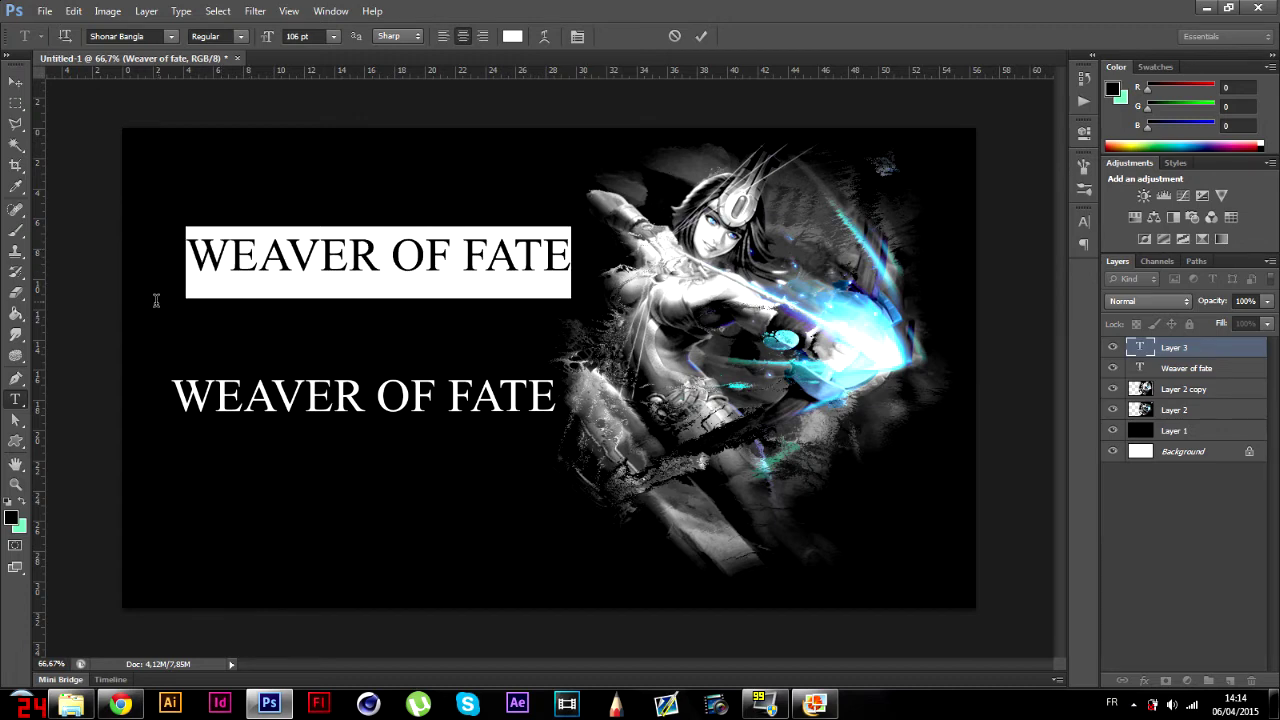
left_click(170, 36)
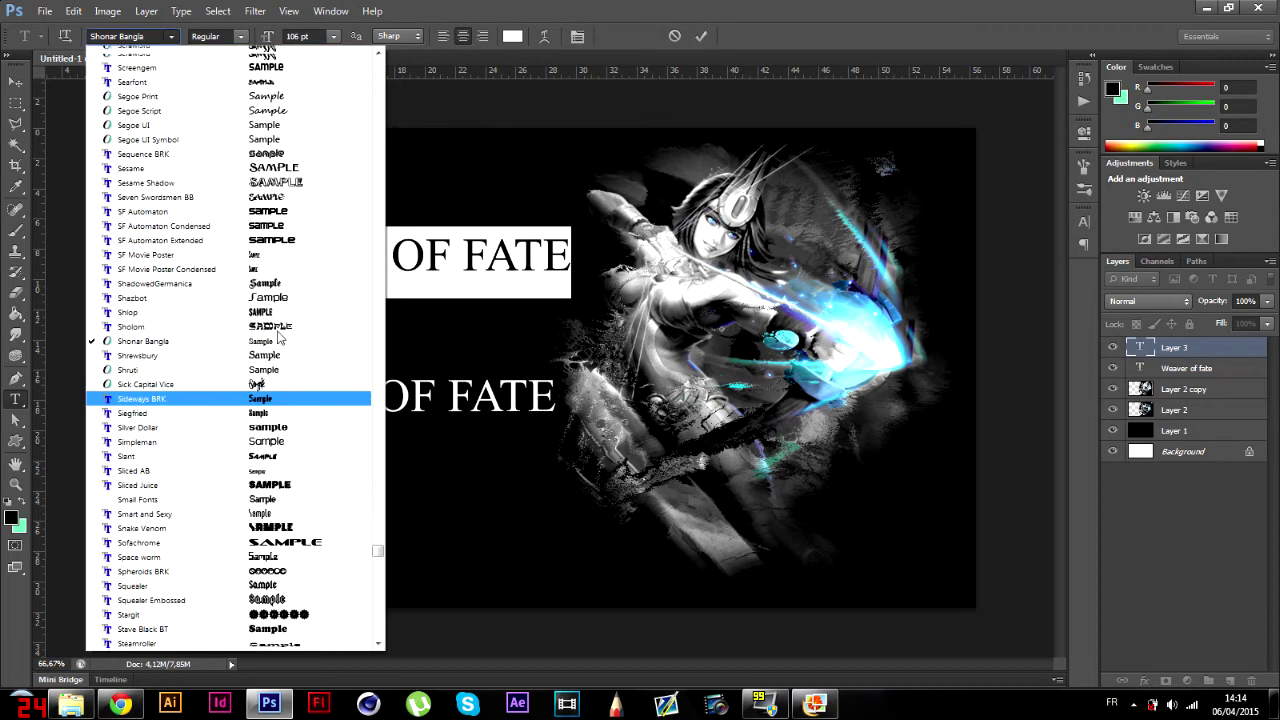
scroll(296, 497, "up", 15)
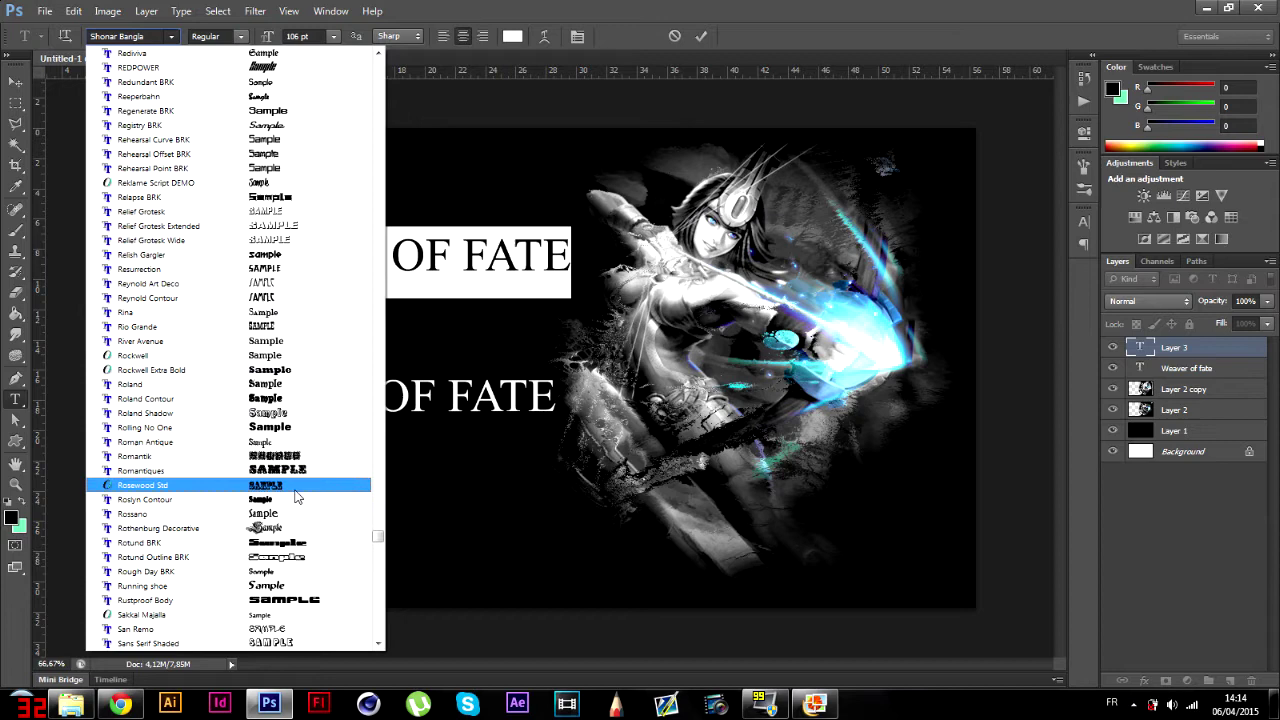
left_click(298, 600)
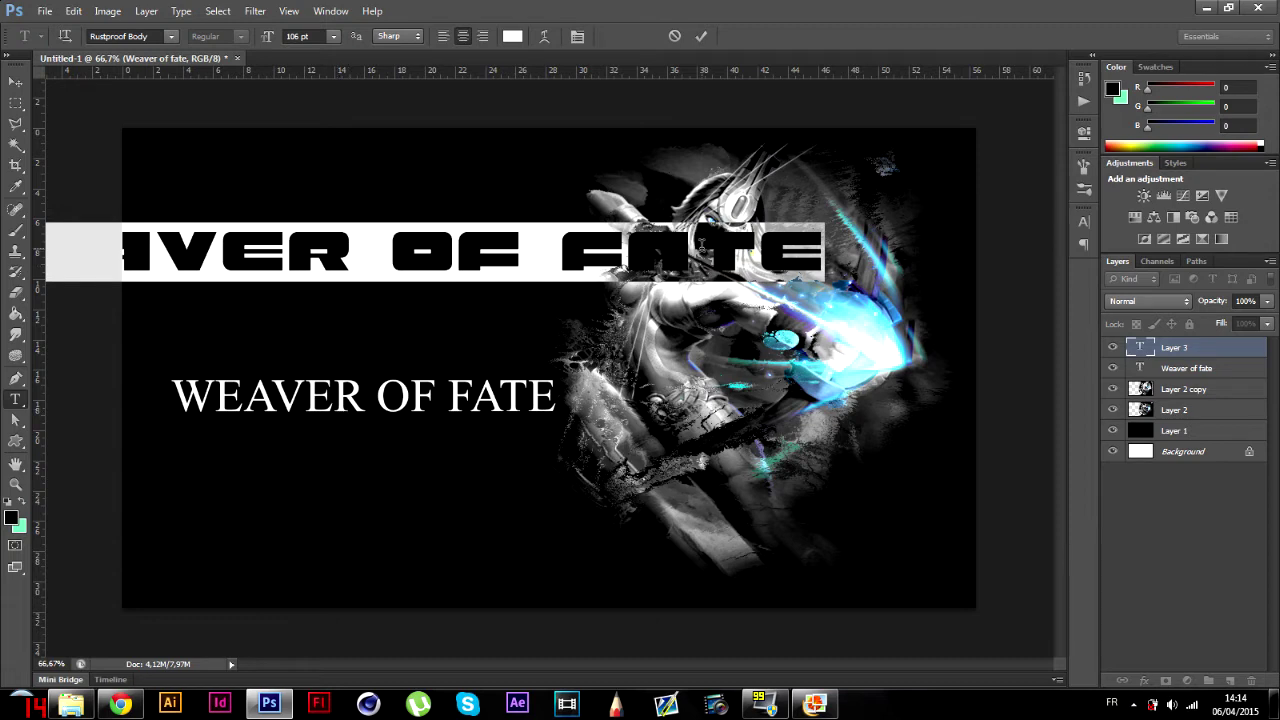
- Discard the upper trial text and delete its layer
key("BackSpace")
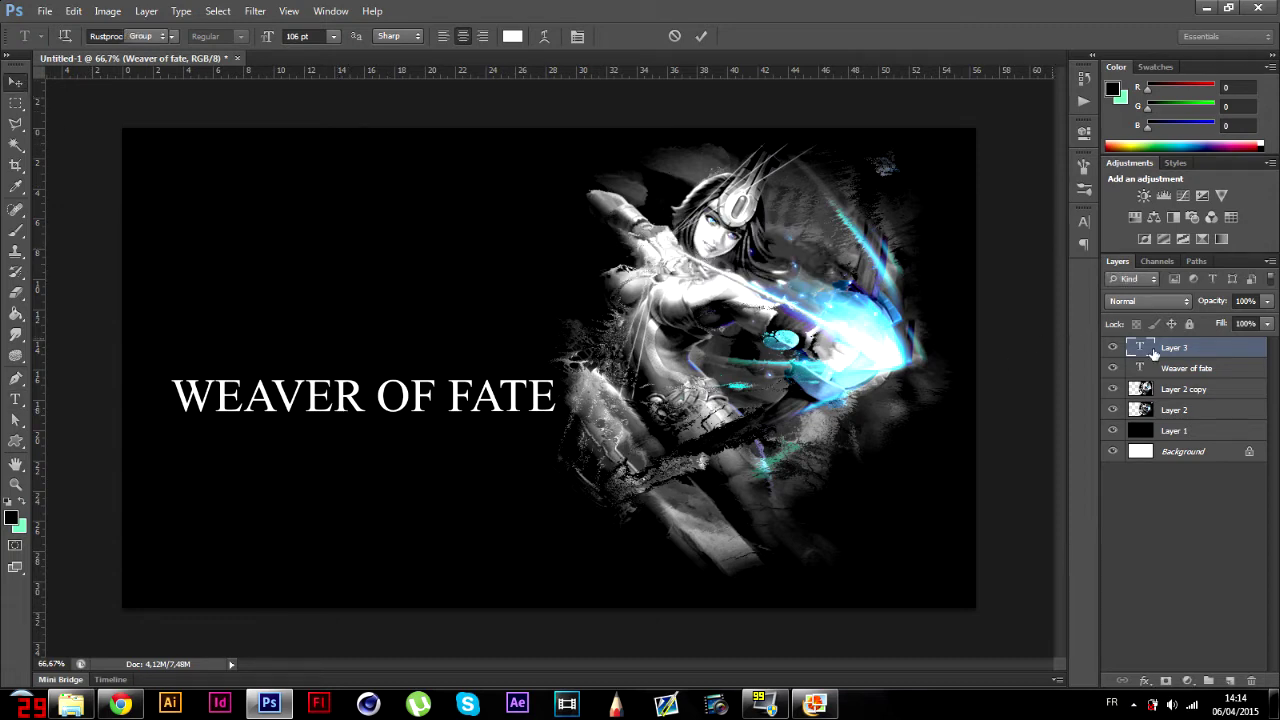
key("Escape")
key("v")
key("Delete")
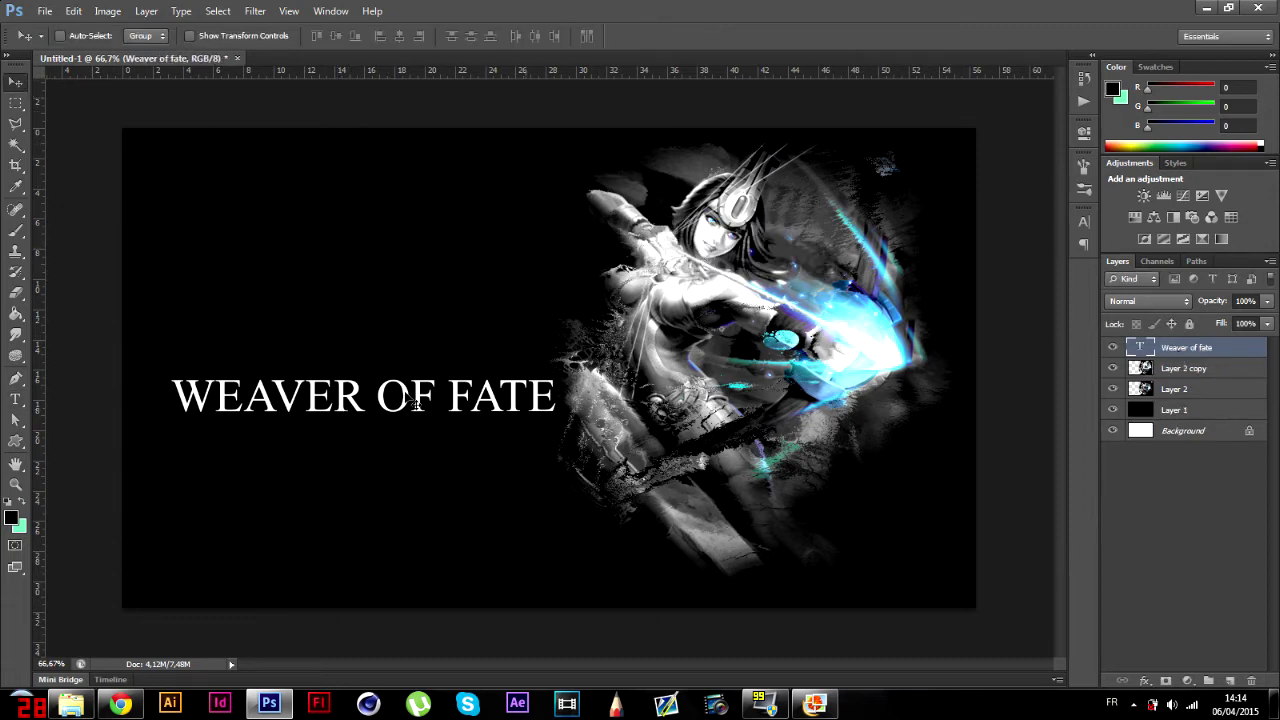
- Add a Bevel & Emboss effect to the title layer with the Inner Bevel style and Chisel Hard technique
key("ctrl+plus")
key("ctrl+plus")
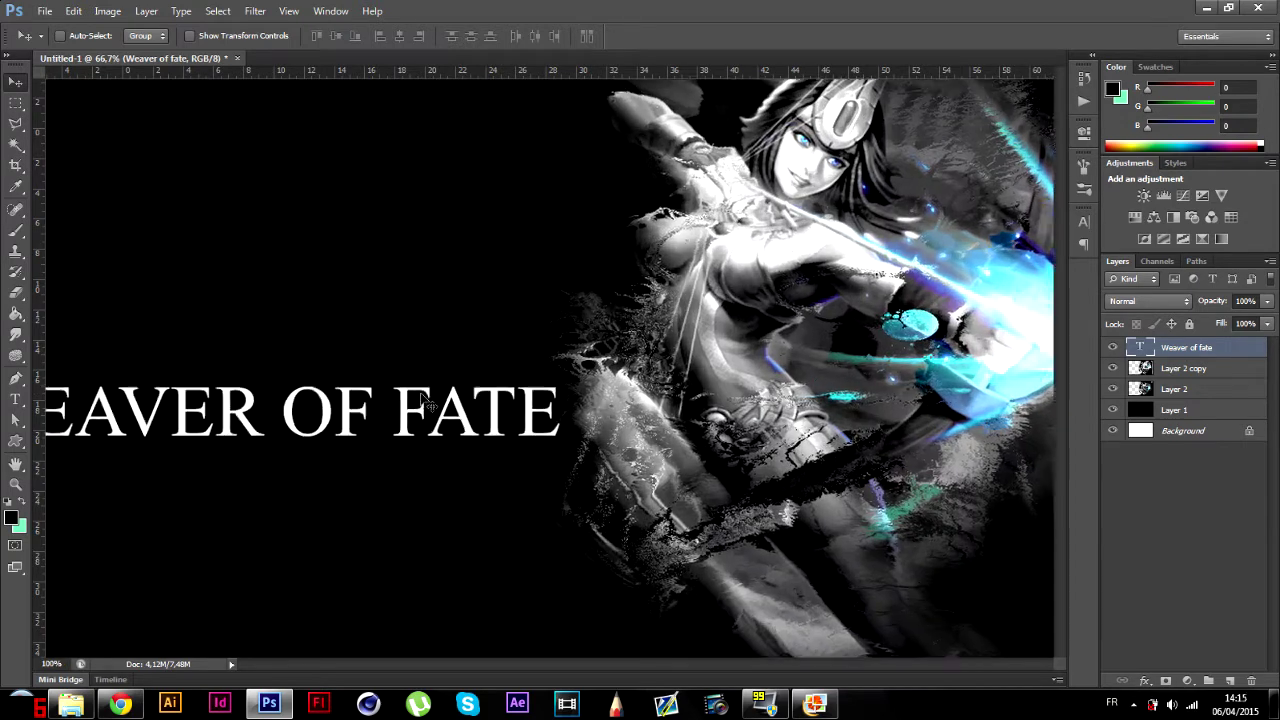
left_click_drag(635, 672, 530, 666)
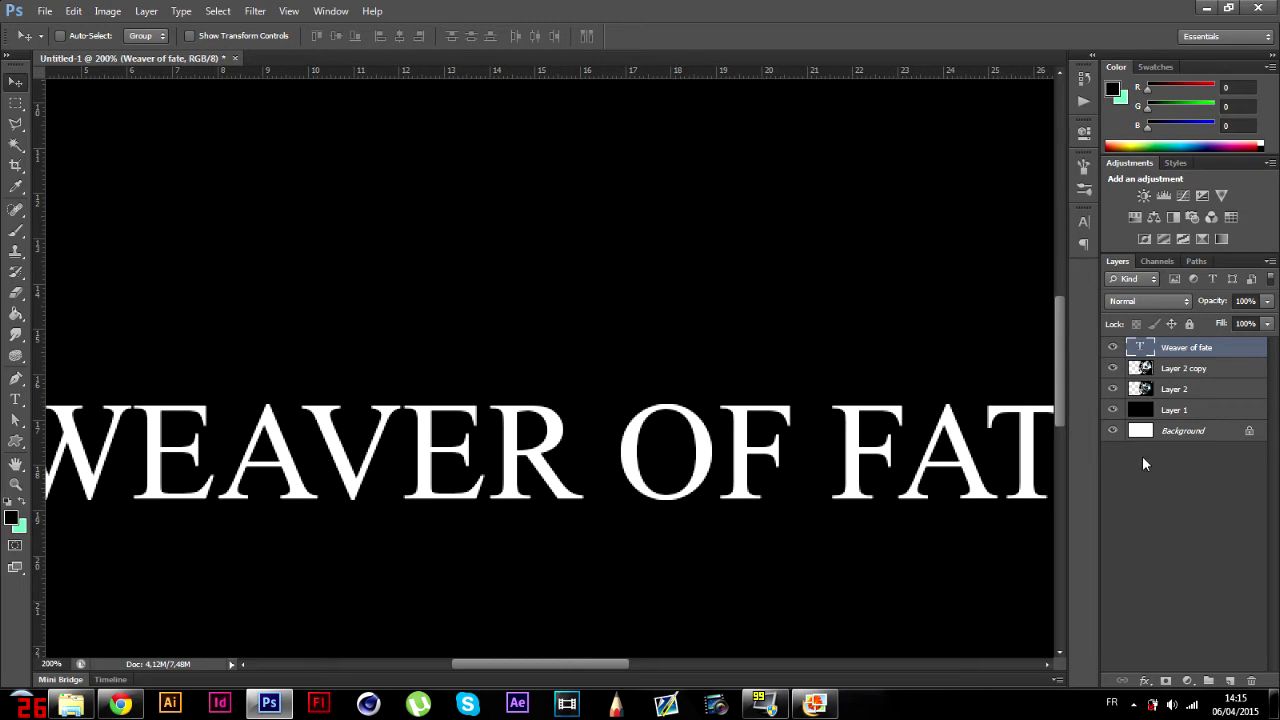
left_click(1145, 680)
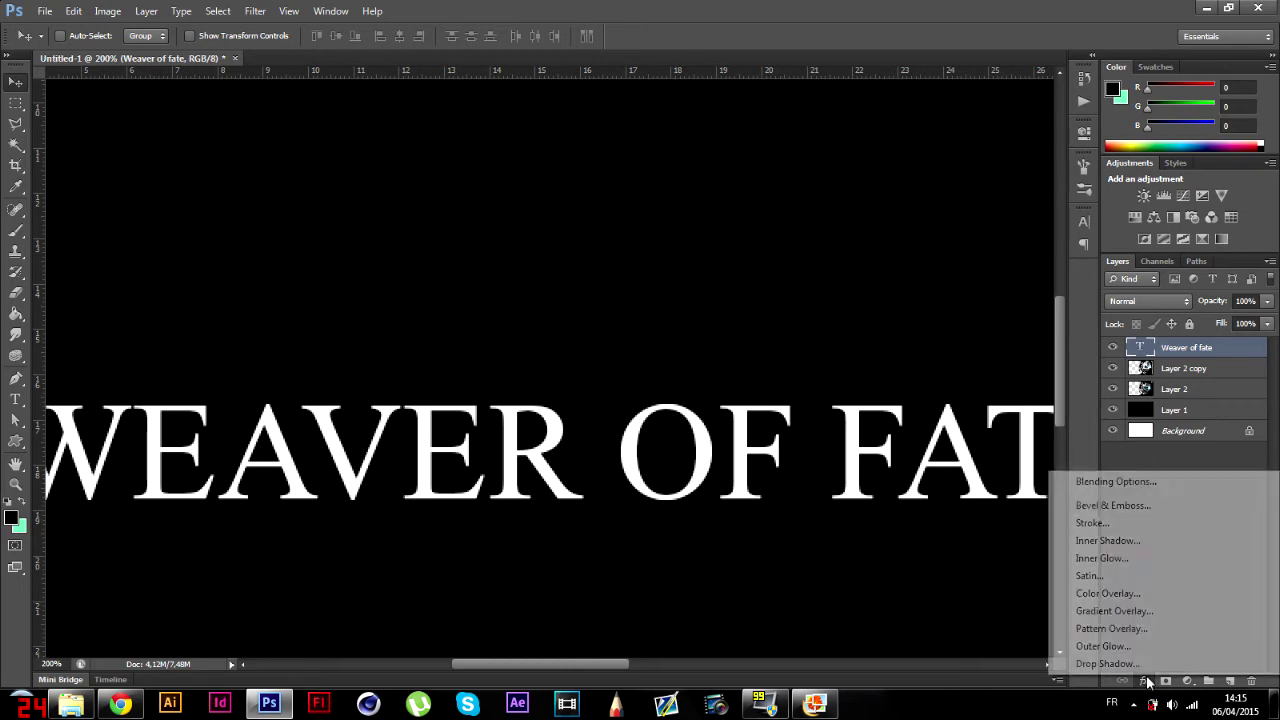
left_click(1135, 508)
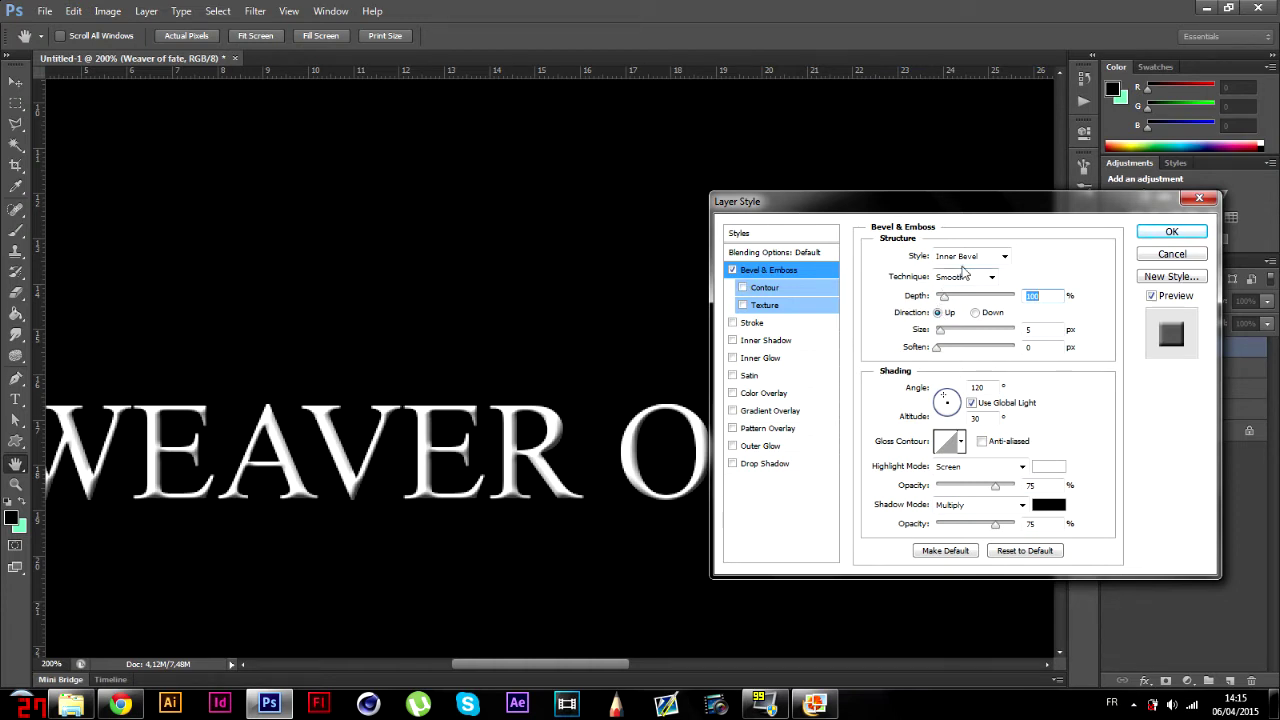
left_click(1003, 258)
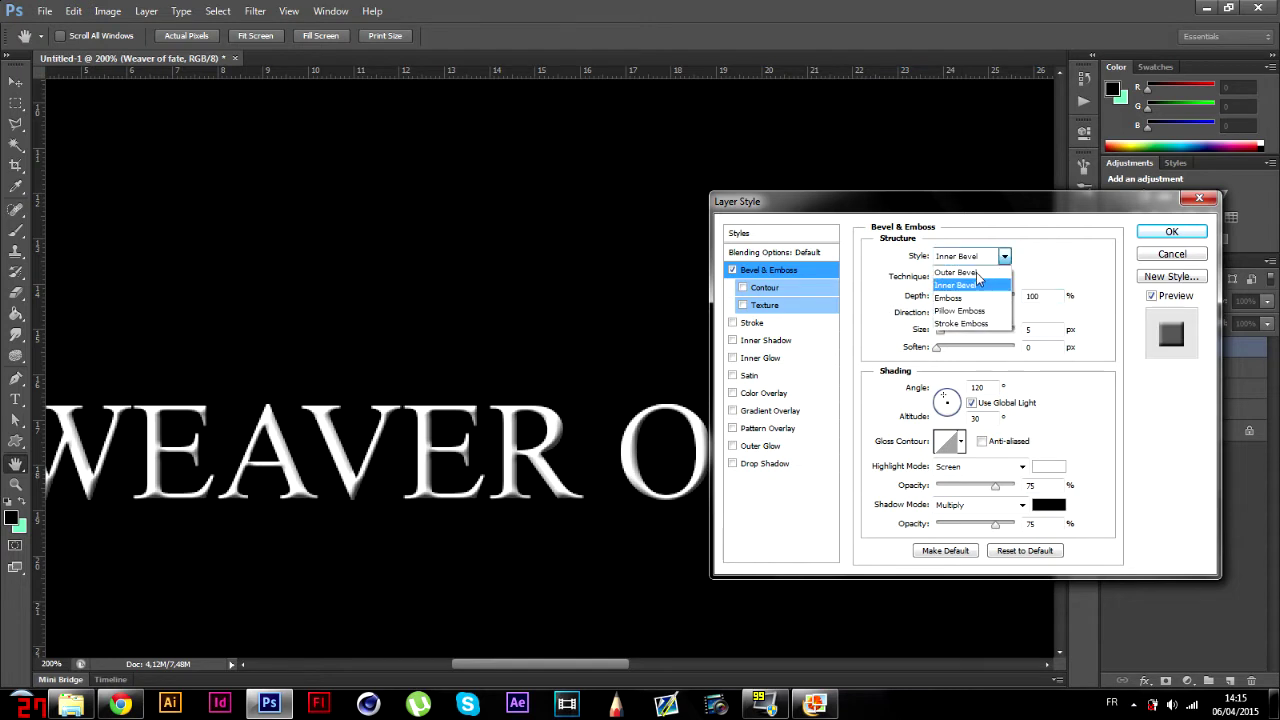
left_click(969, 287)
left_click(990, 277)
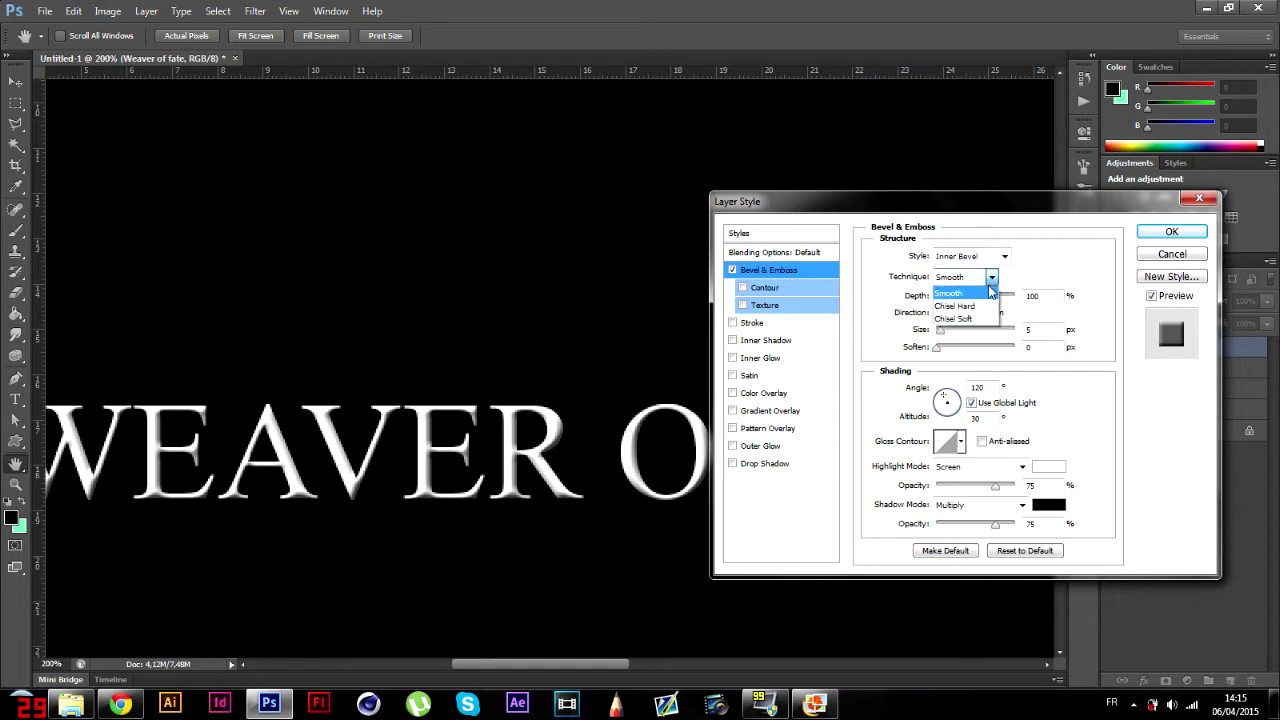
left_click(982, 308)
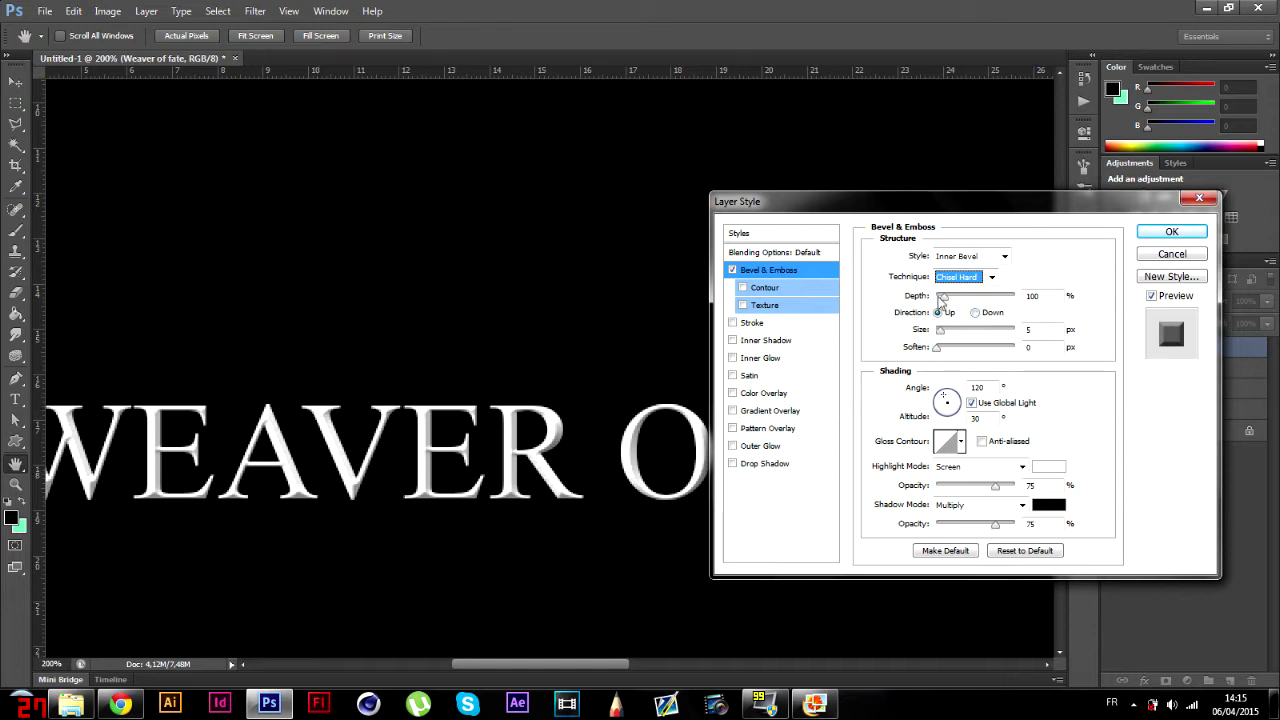
- Set the title's bevel to 286% depth, 81 px size and 0 px soften, keeping the letters in view
left_click_drag(945, 303, 940, 353)
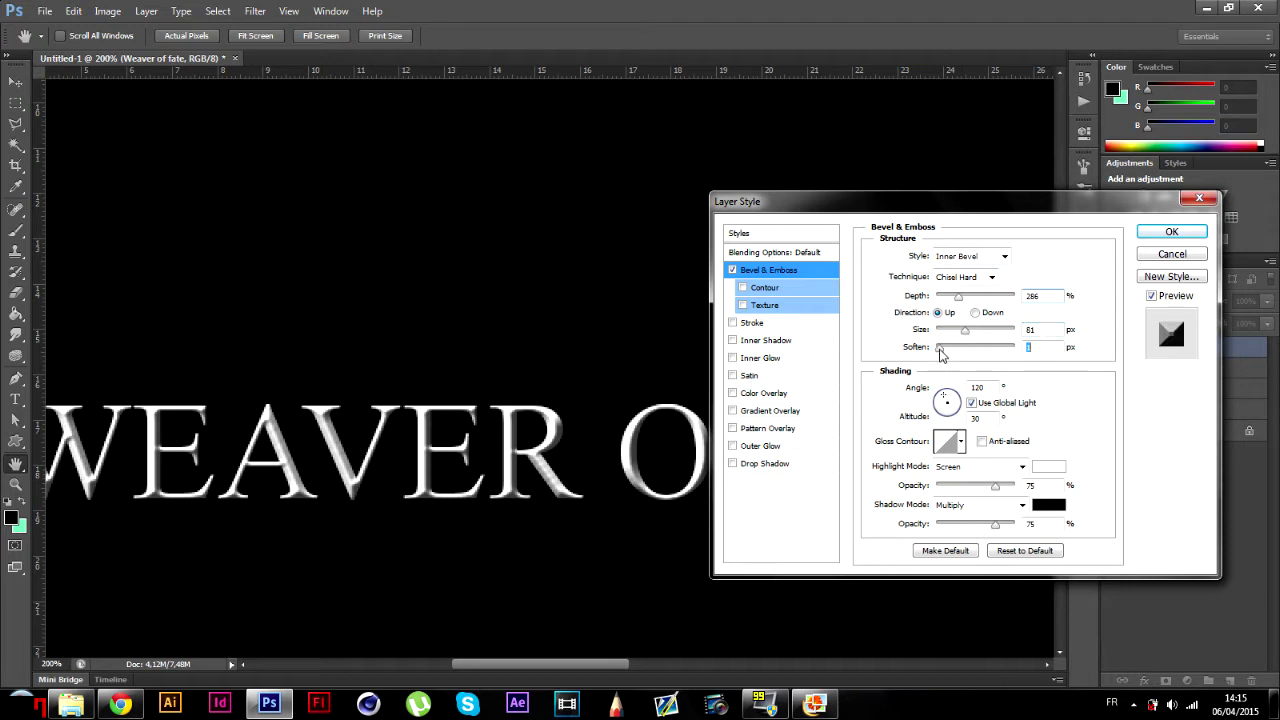
left_click_drag(939, 348, 936, 349)
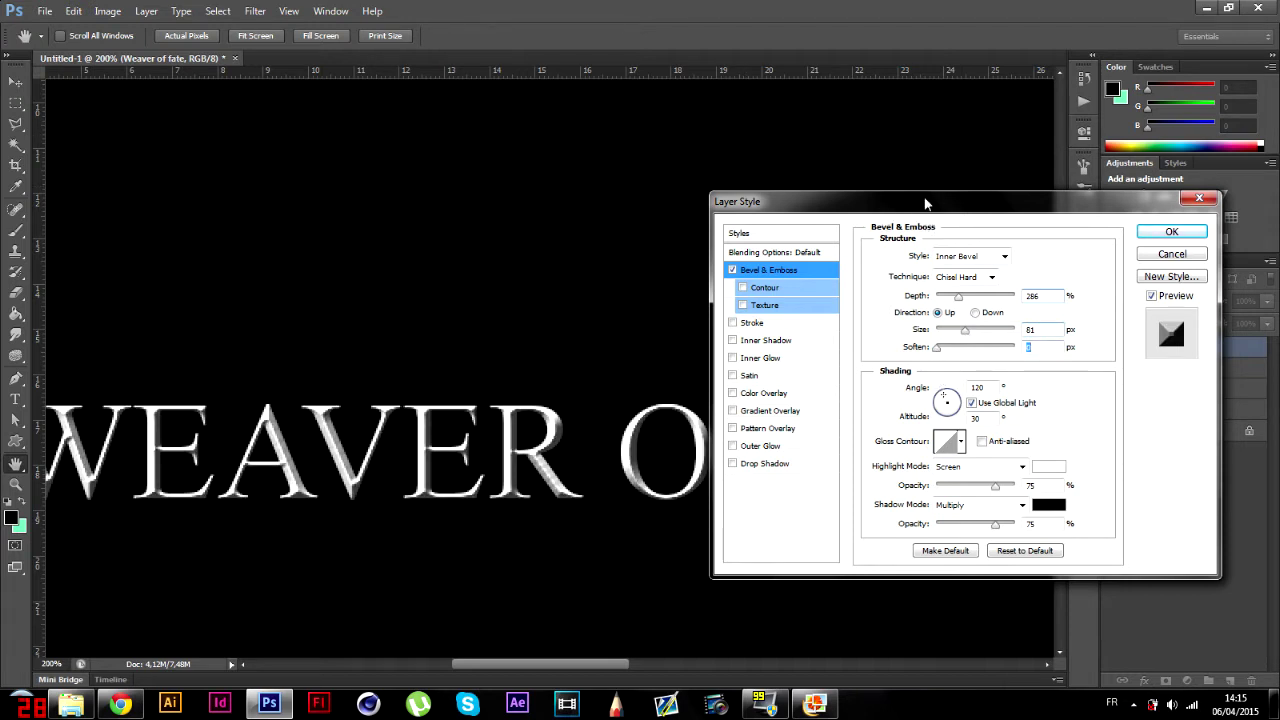
left_click_drag(883, 207, 741, 72)
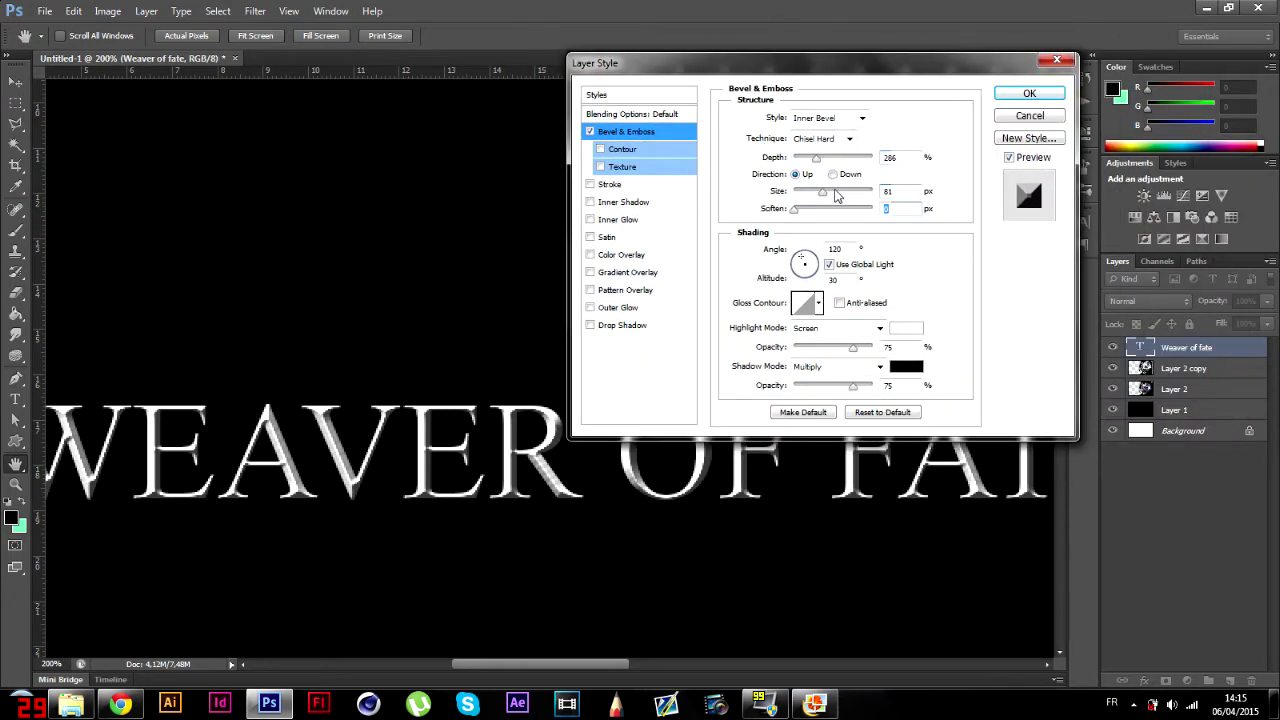
left_click(823, 193)
- Try several gloss contour presets for the title's bevel and choose the rising stepped contour
left_click(818, 303)
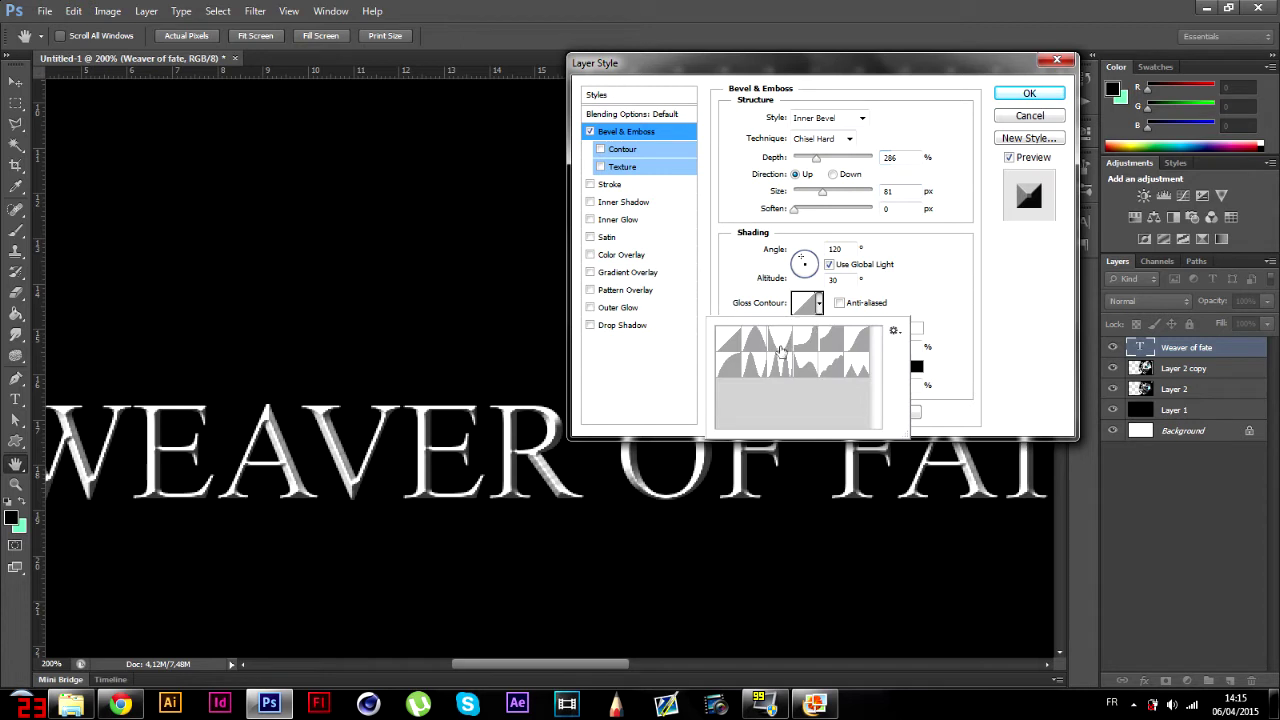
left_click(755, 368)
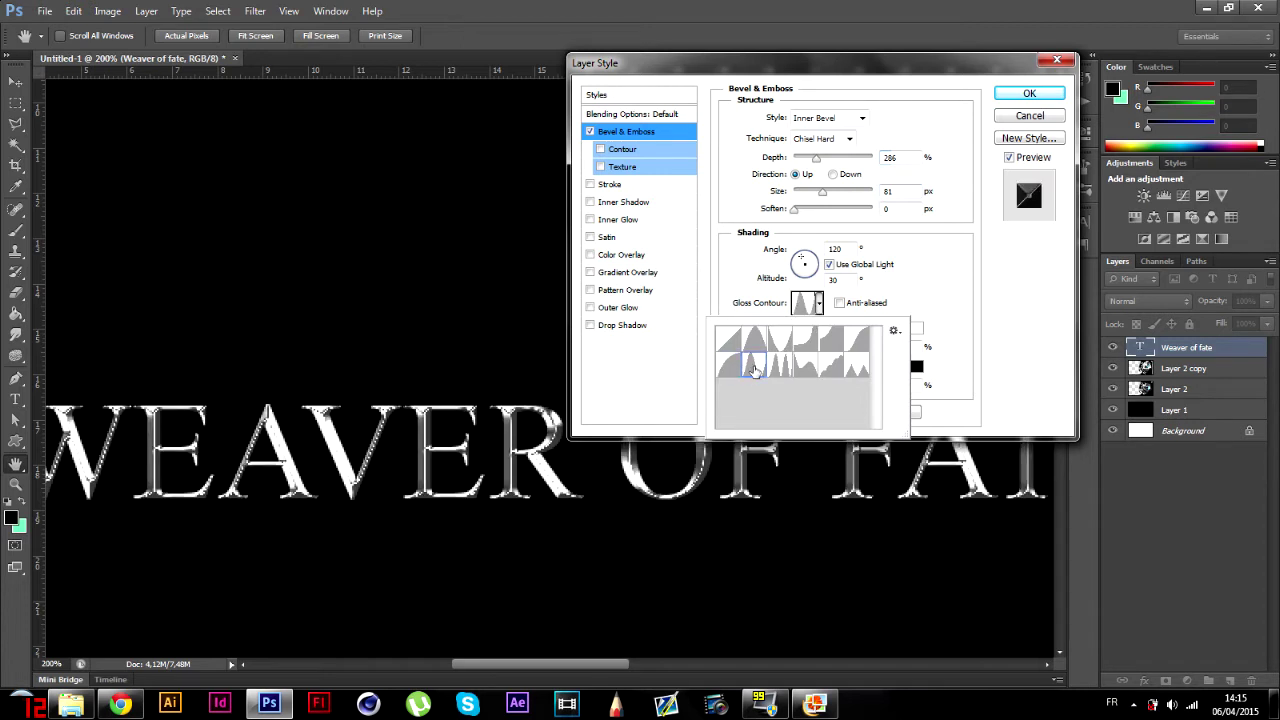
left_click(780, 367)
left_click(805, 367)
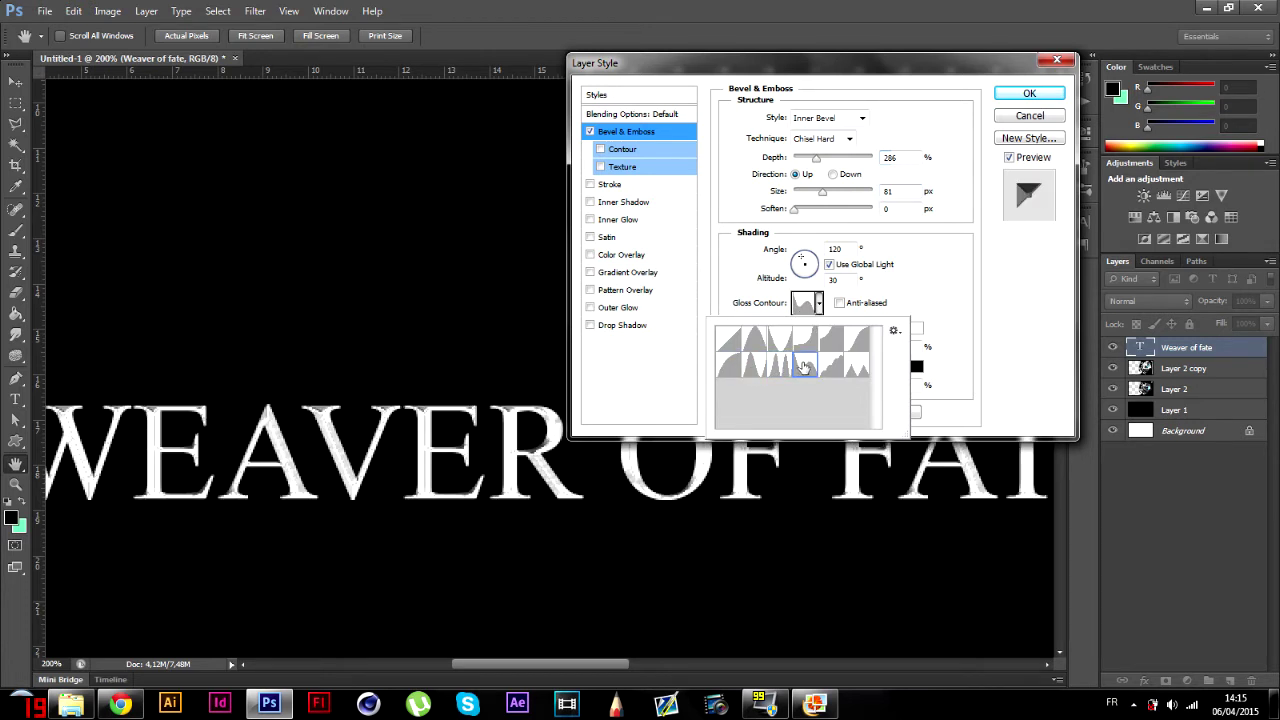
left_click(805, 341)
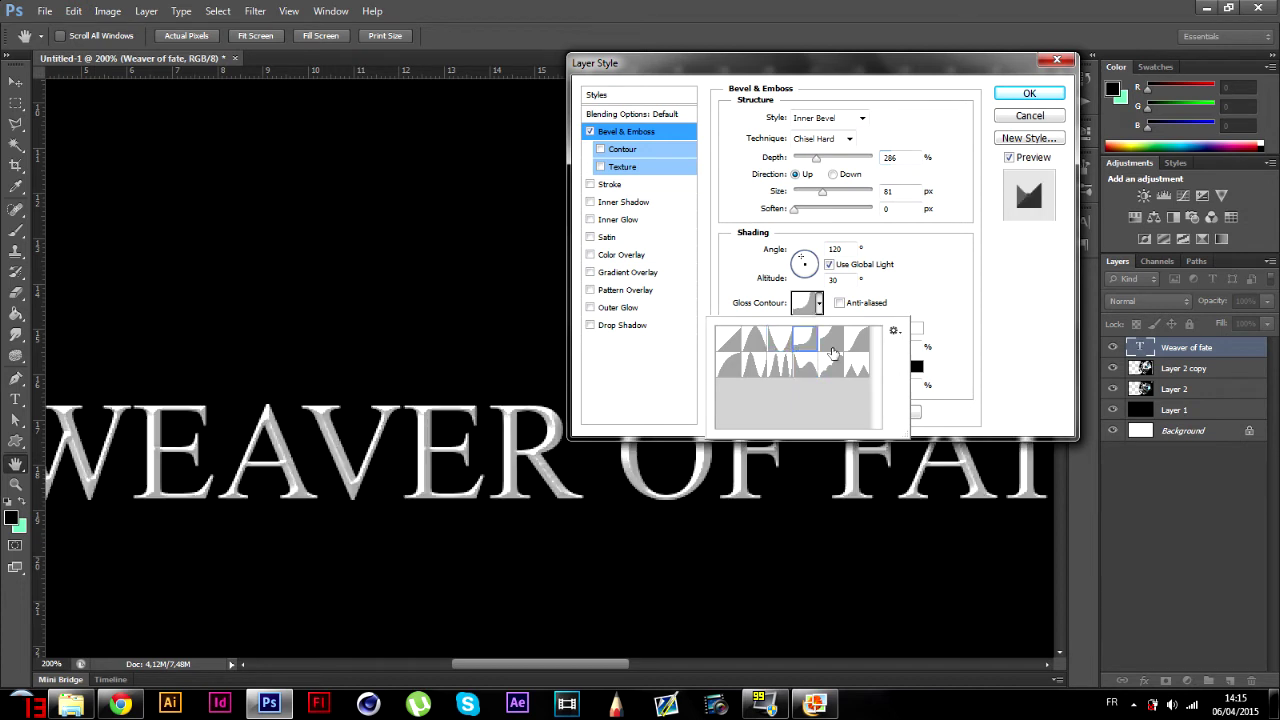
left_click(831, 344)
left_click(855, 350)
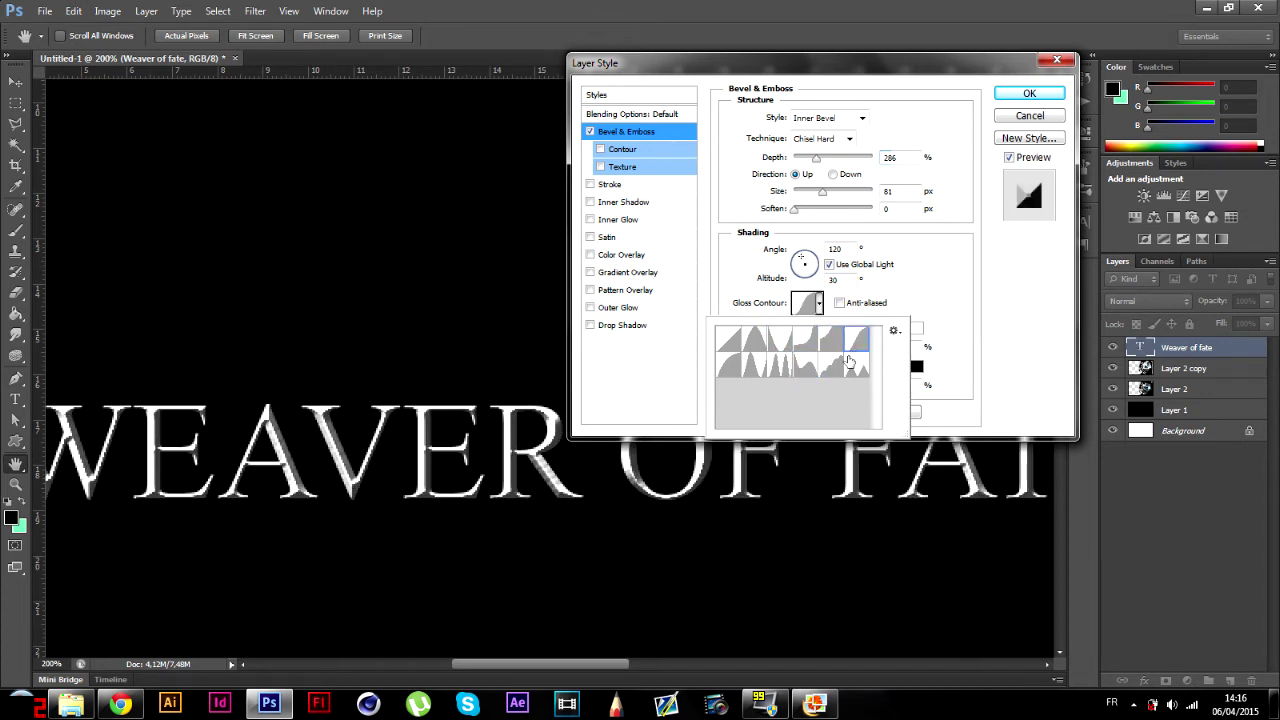
left_click(853, 372)
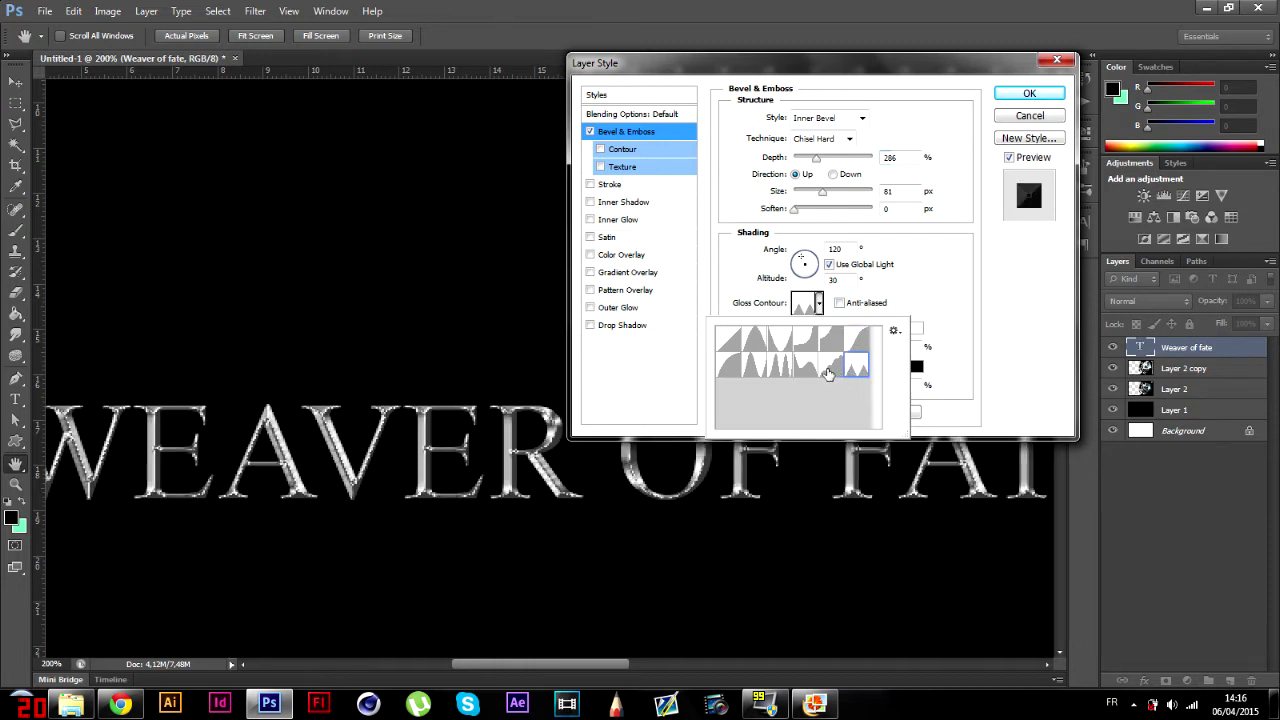
left_click(827, 370)
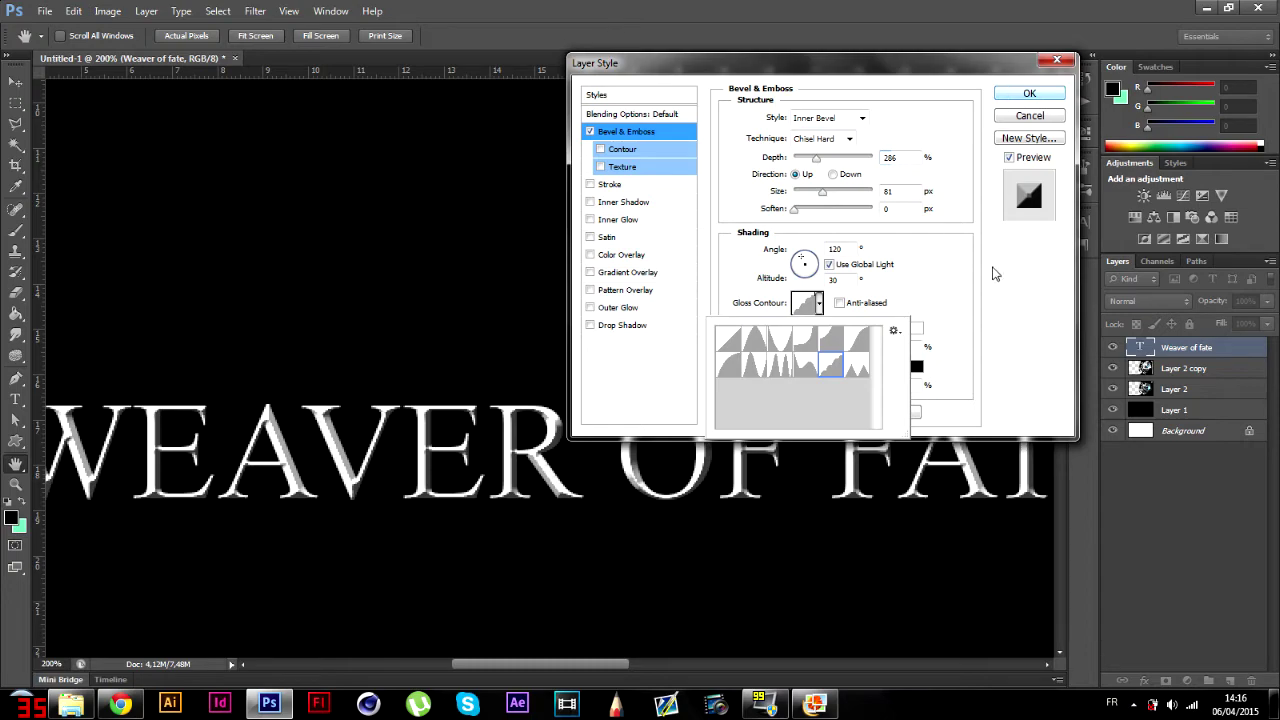
left_click(996, 272)
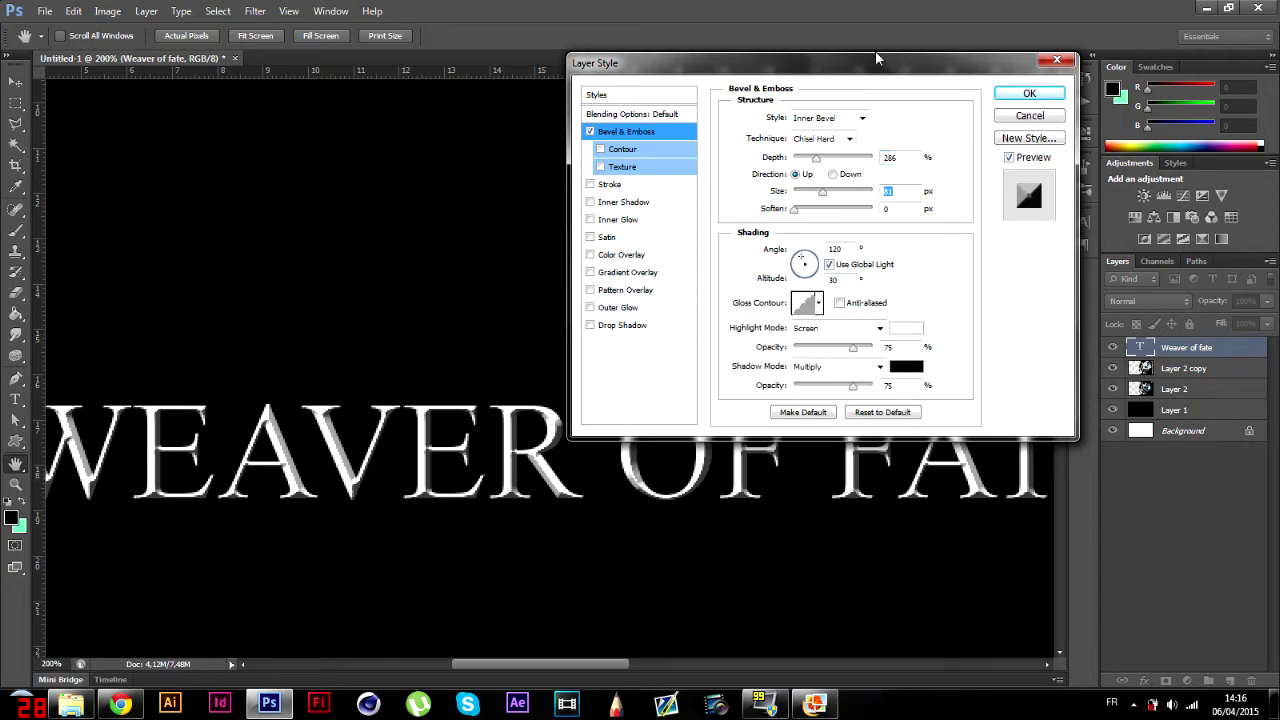
- Add a Gradient Overlay to the title and recolor the gradient's white end stop to yellow #ffd200
left_click_drag(876, 58, 976, 108)
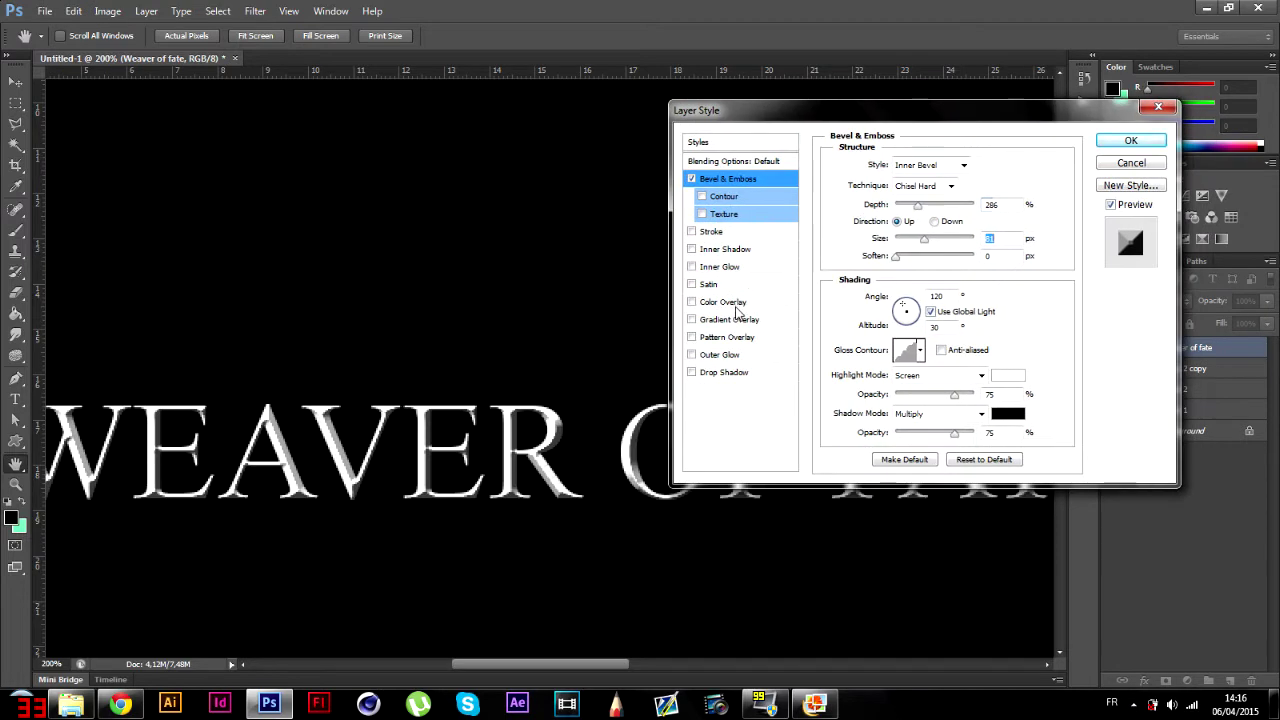
left_click(733, 319)
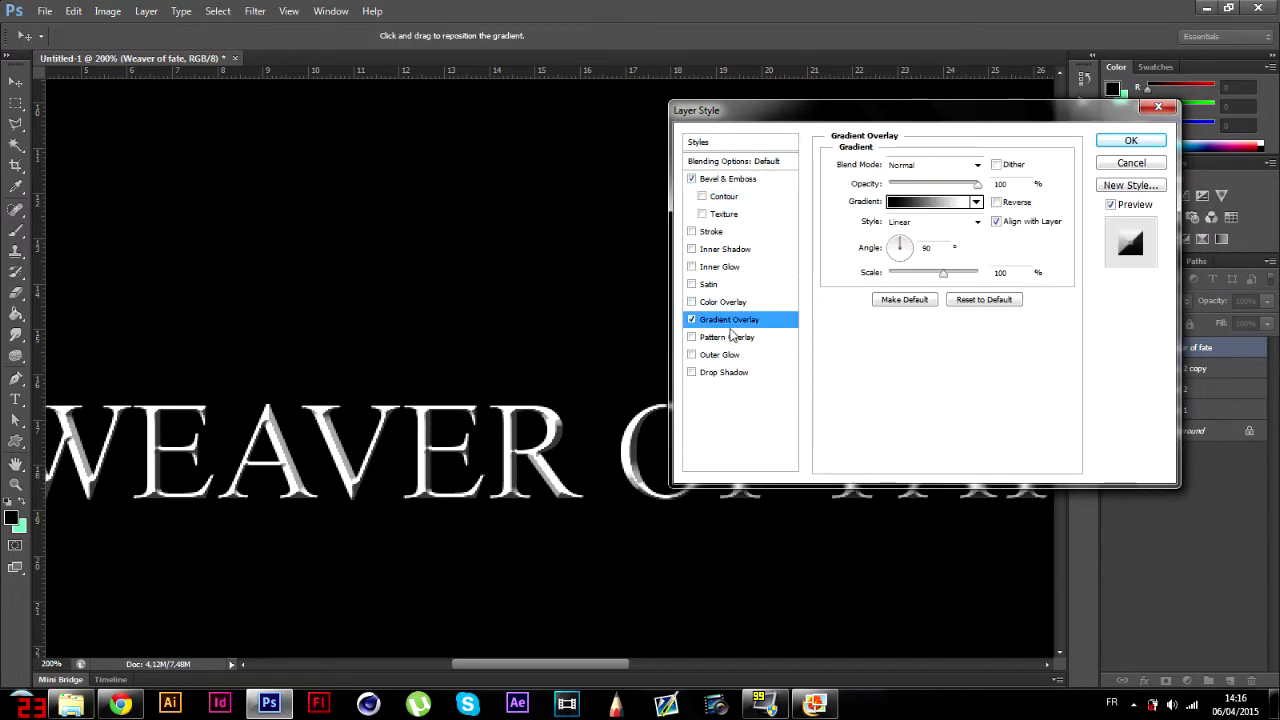
left_click(964, 201)
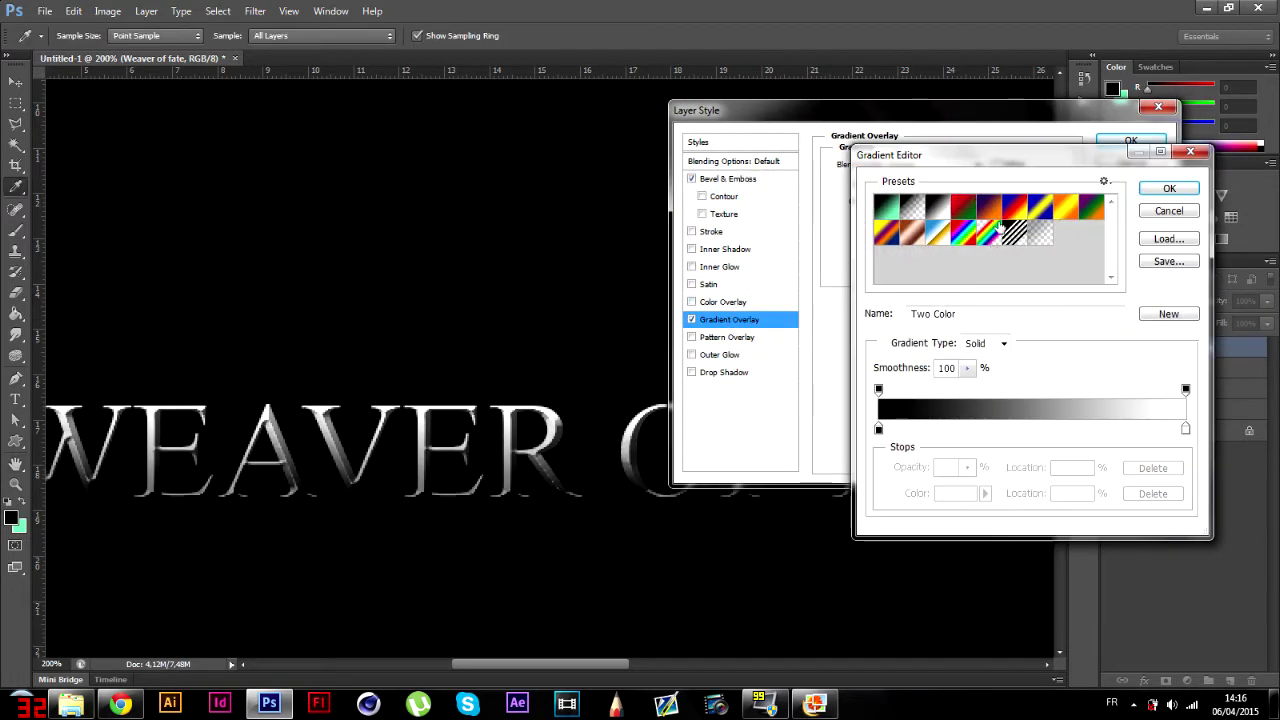
left_click(1186, 429)
double_click(1186, 429)
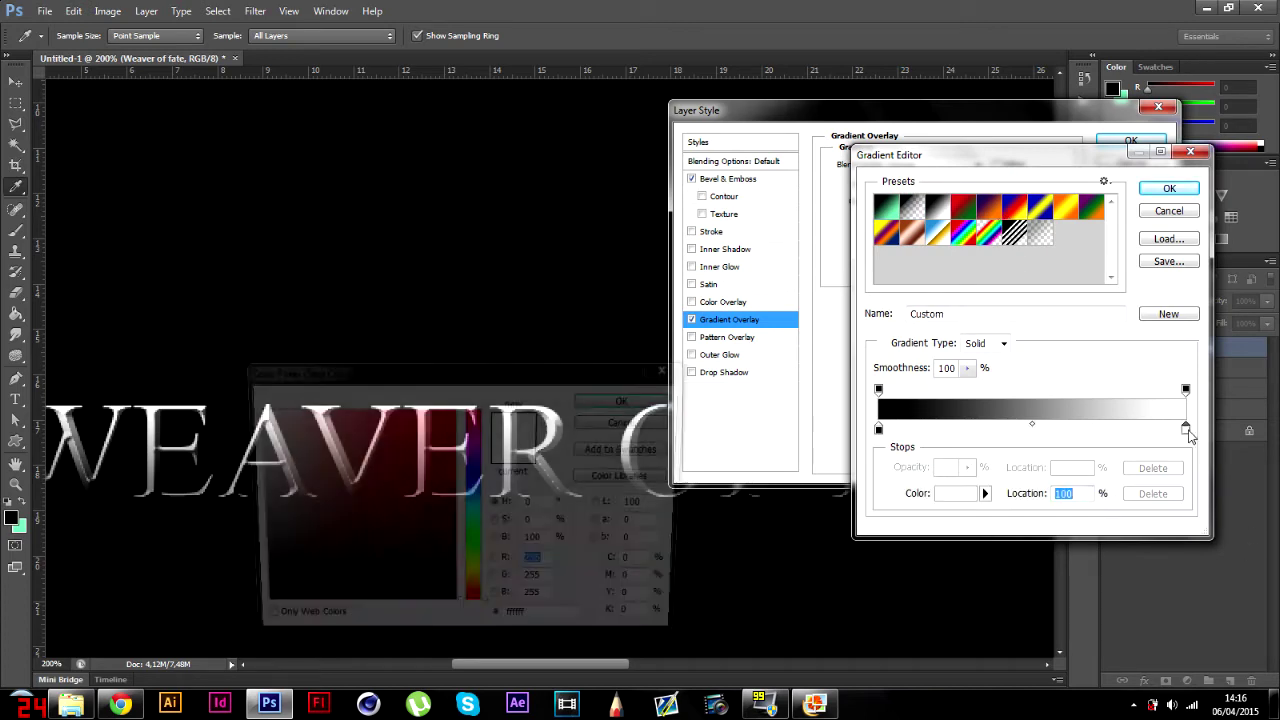
left_click(473, 576)
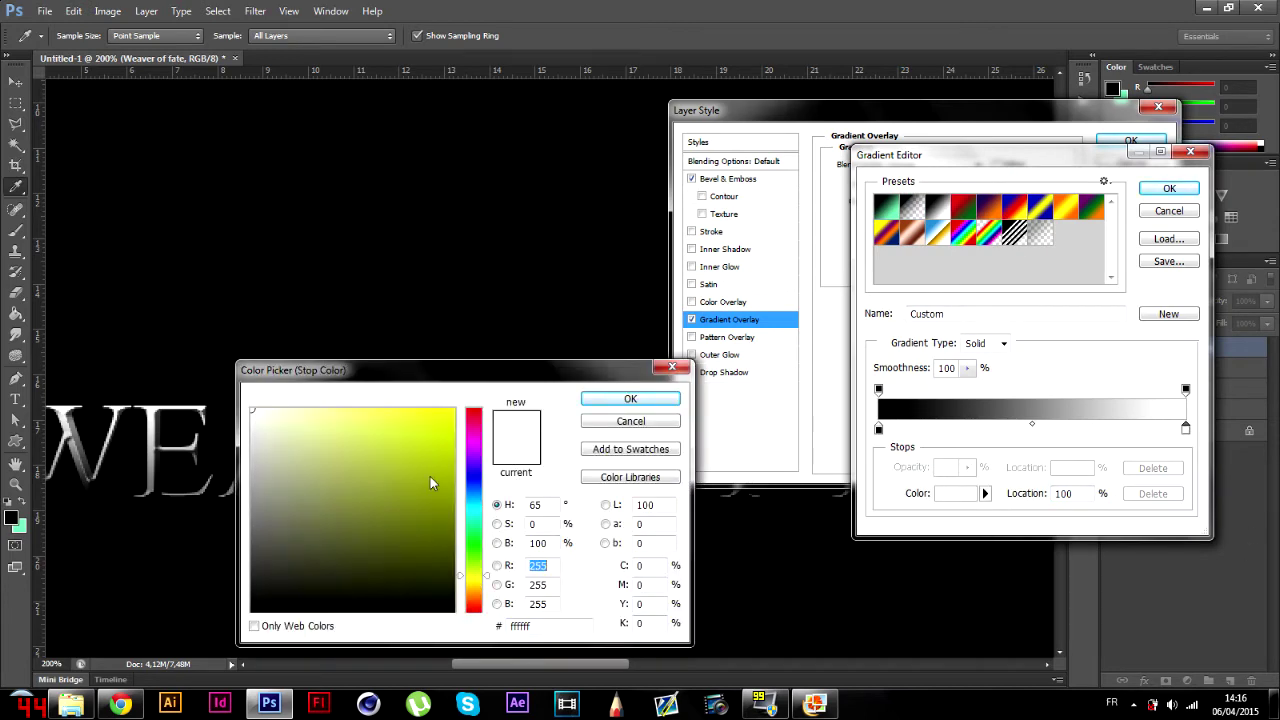
left_click_drag(433, 482, 458, 395)
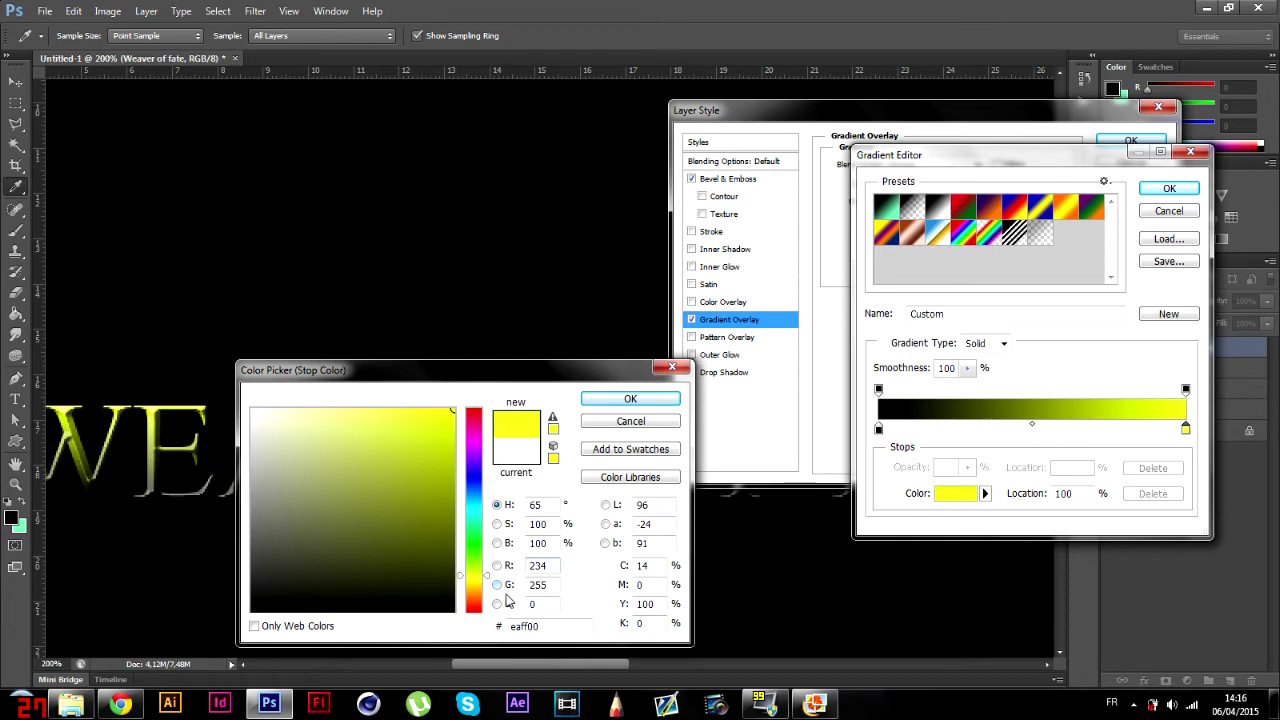
left_click_drag(478, 581, 477, 591)
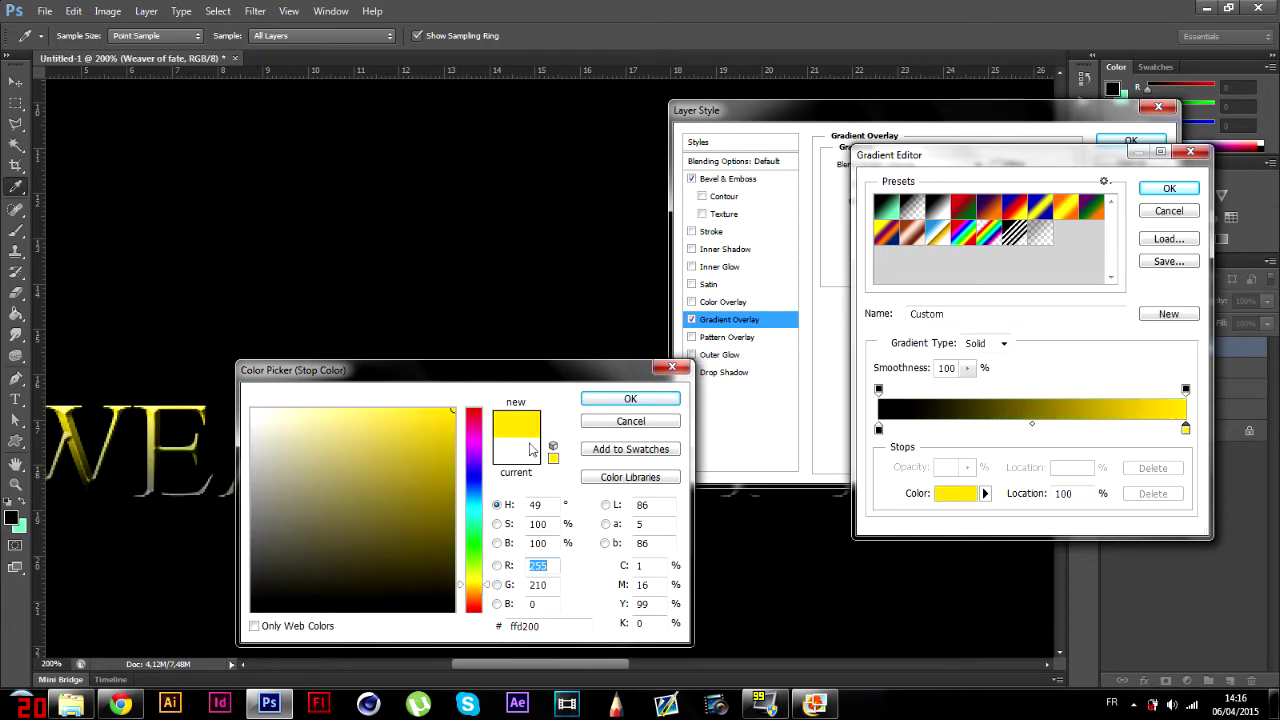
left_click(630, 398)
- Recolor the gradient's black starting stop to orange-gold #dc9600 and accept the edited gradient
left_click(878, 429)
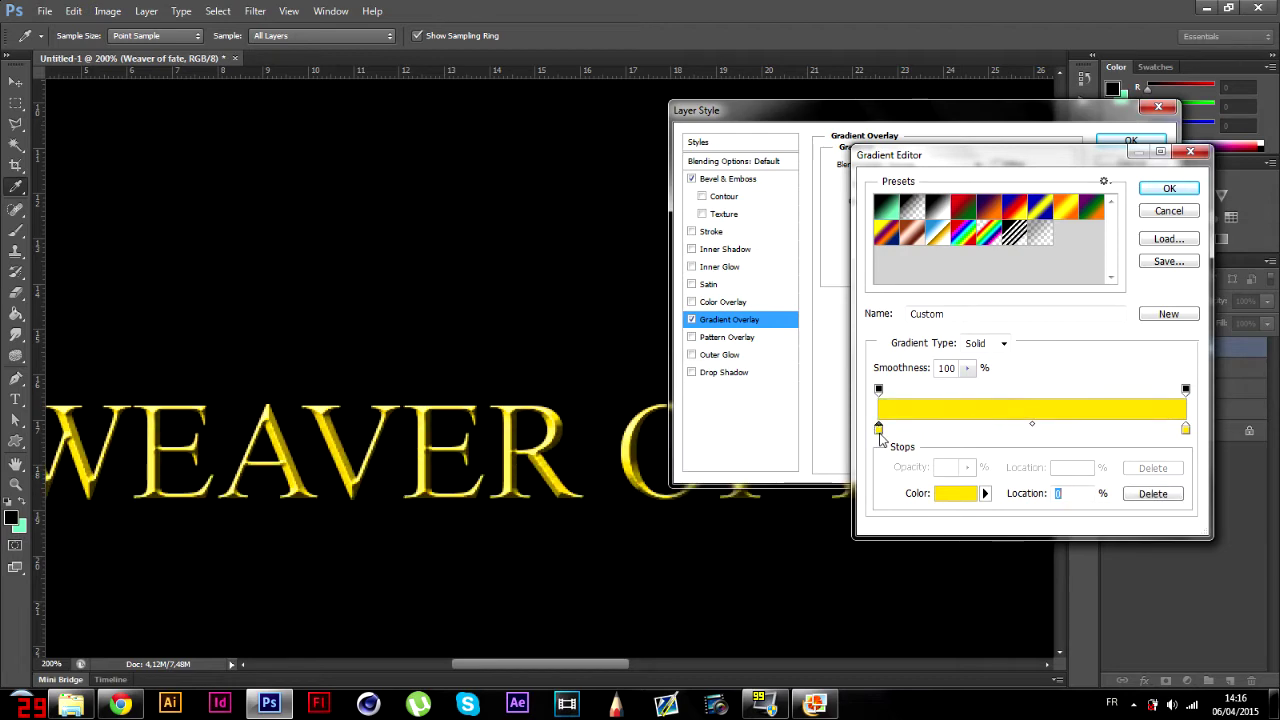
double_click(878, 429)
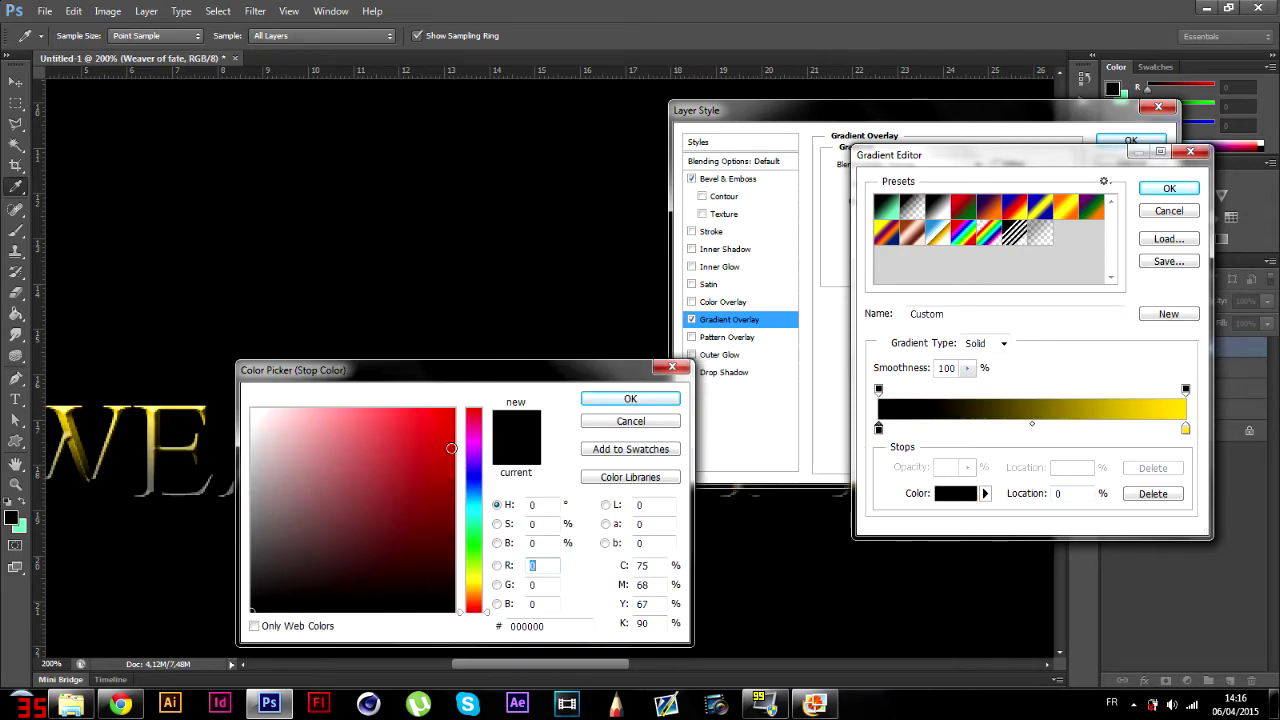
left_click(474, 591)
left_click(448, 410)
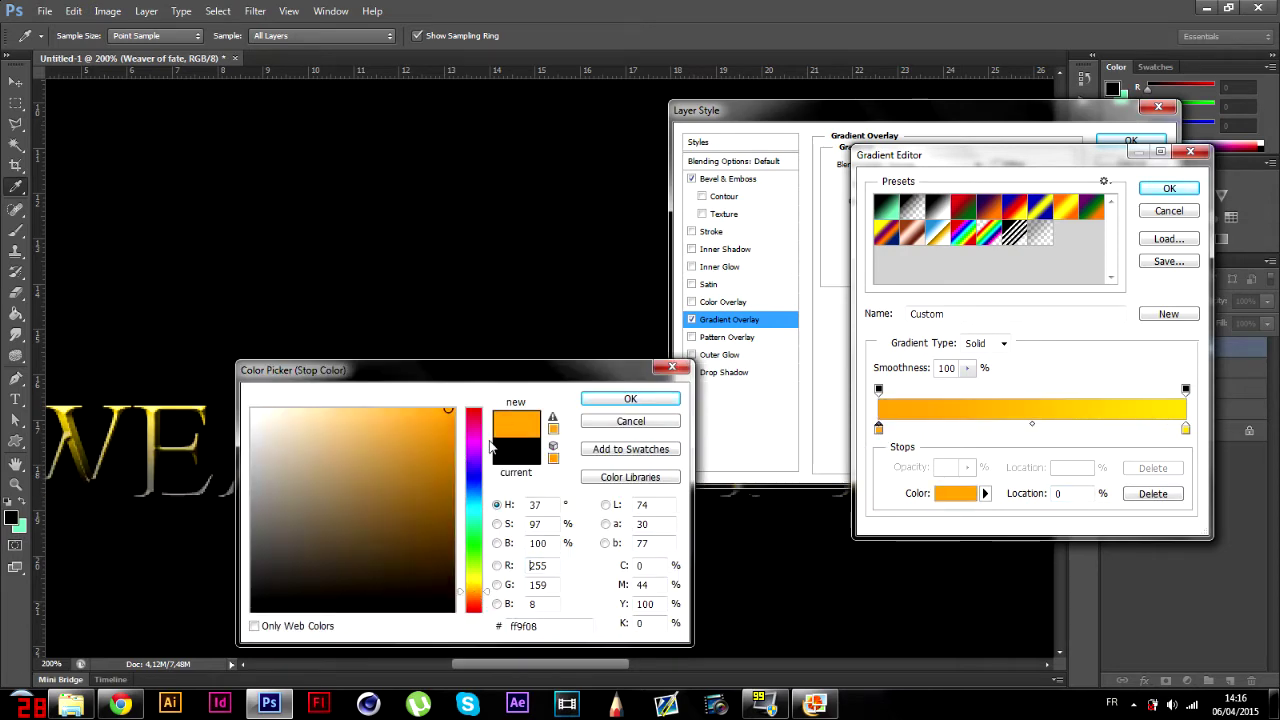
left_click(453, 408)
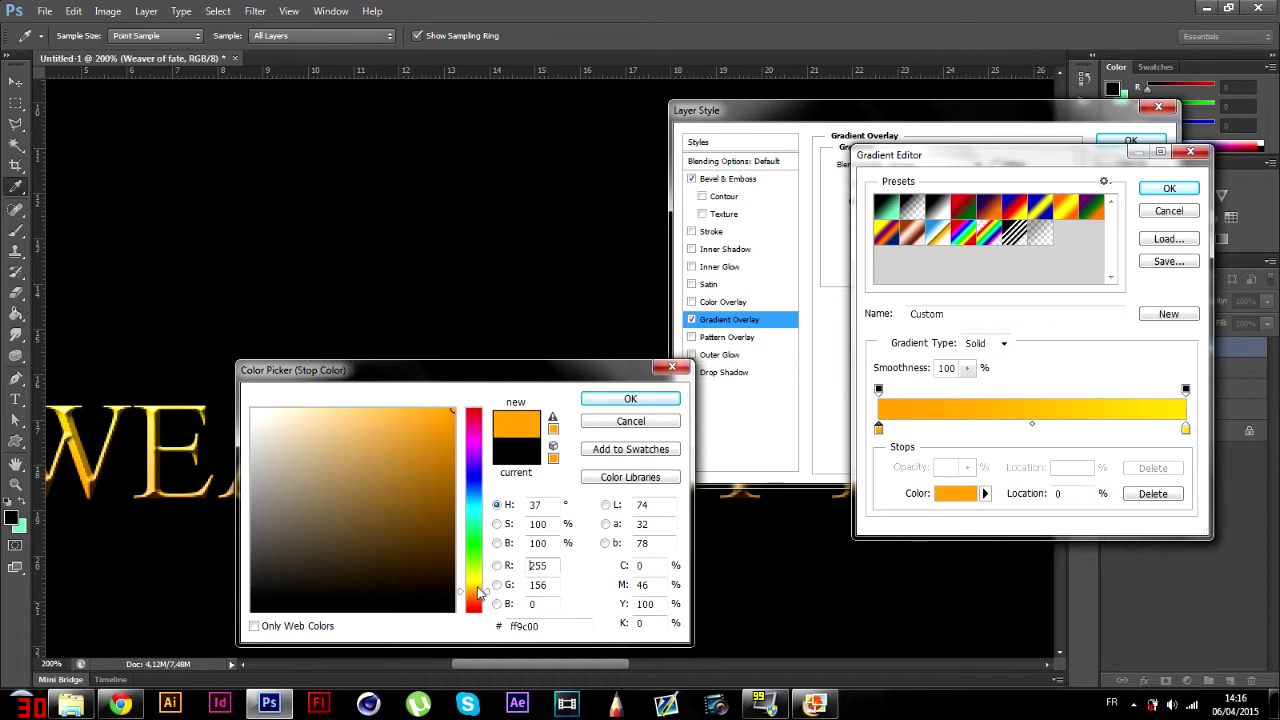
left_click_drag(479, 592, 478, 587)
left_click(444, 461)
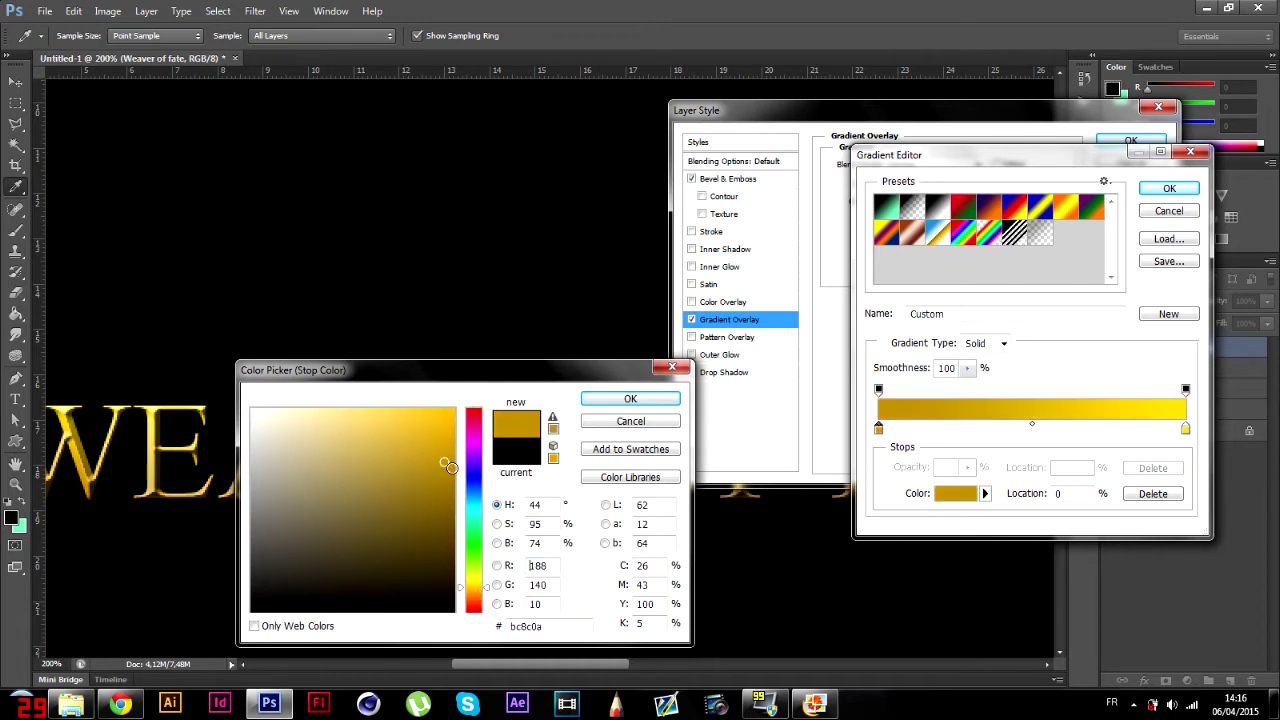
left_click(460, 453)
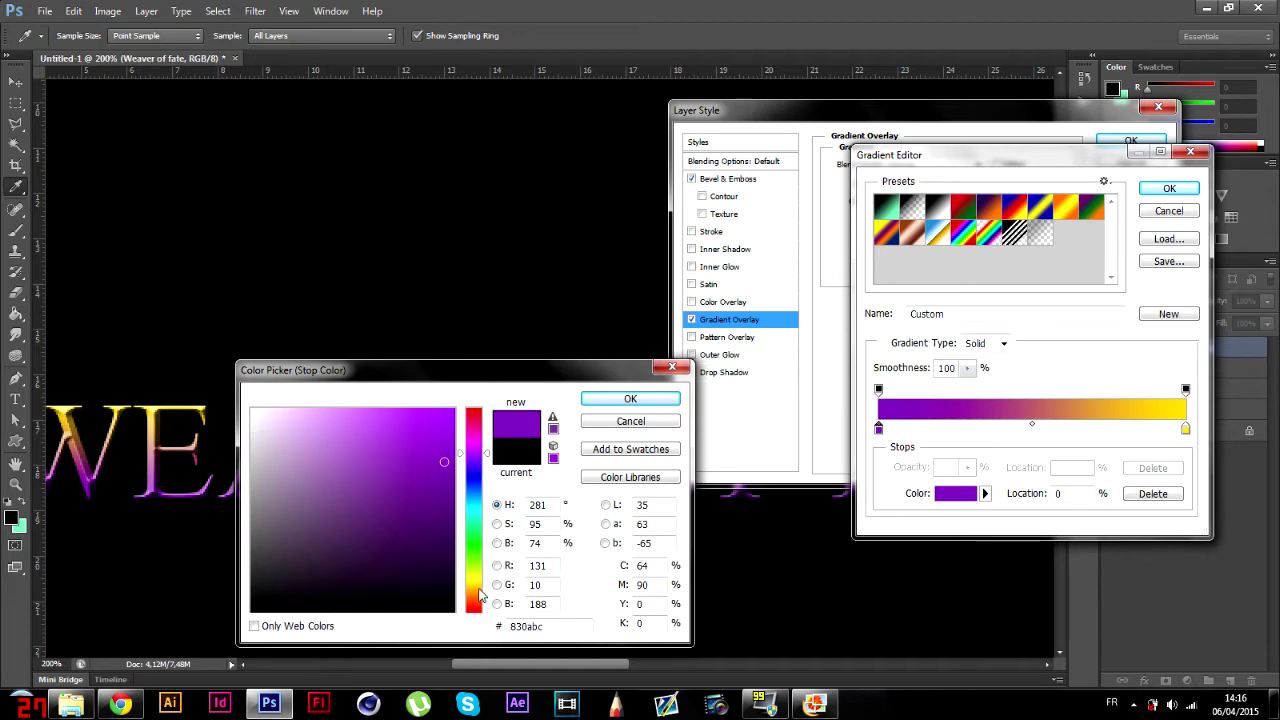
left_click(478, 587)
left_click_drag(445, 432, 460, 437)
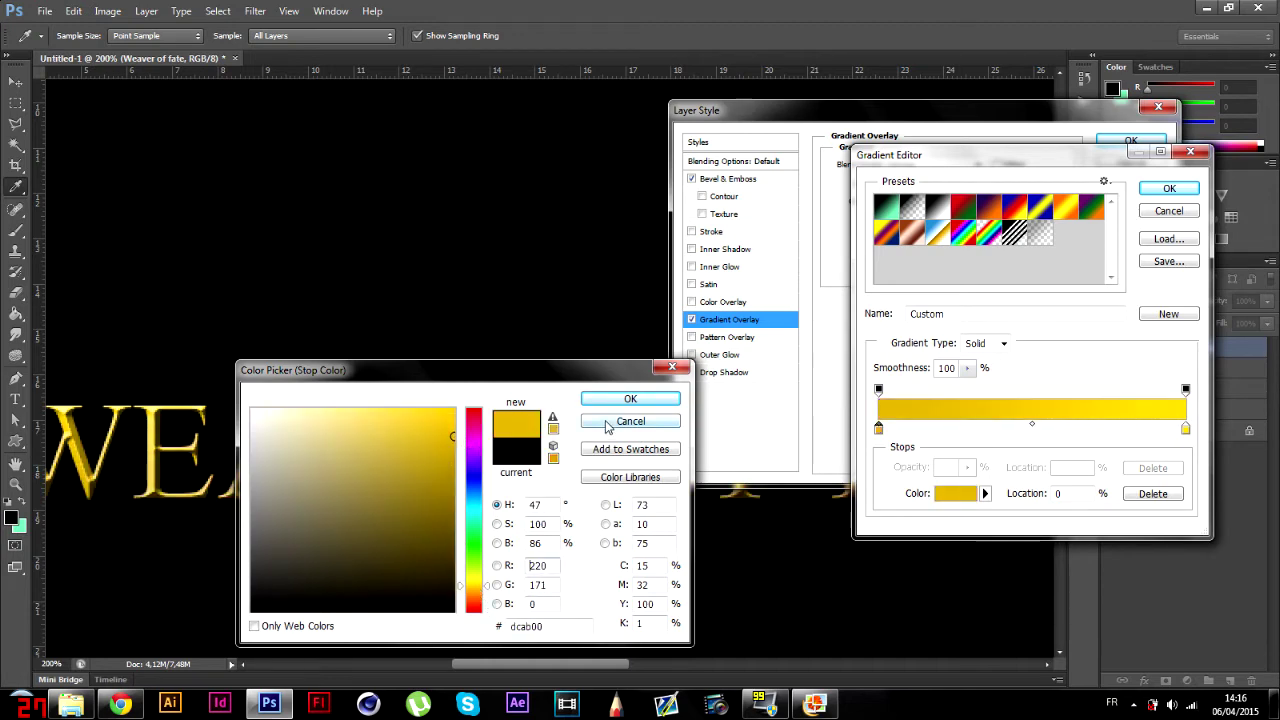
left_click(470, 592)
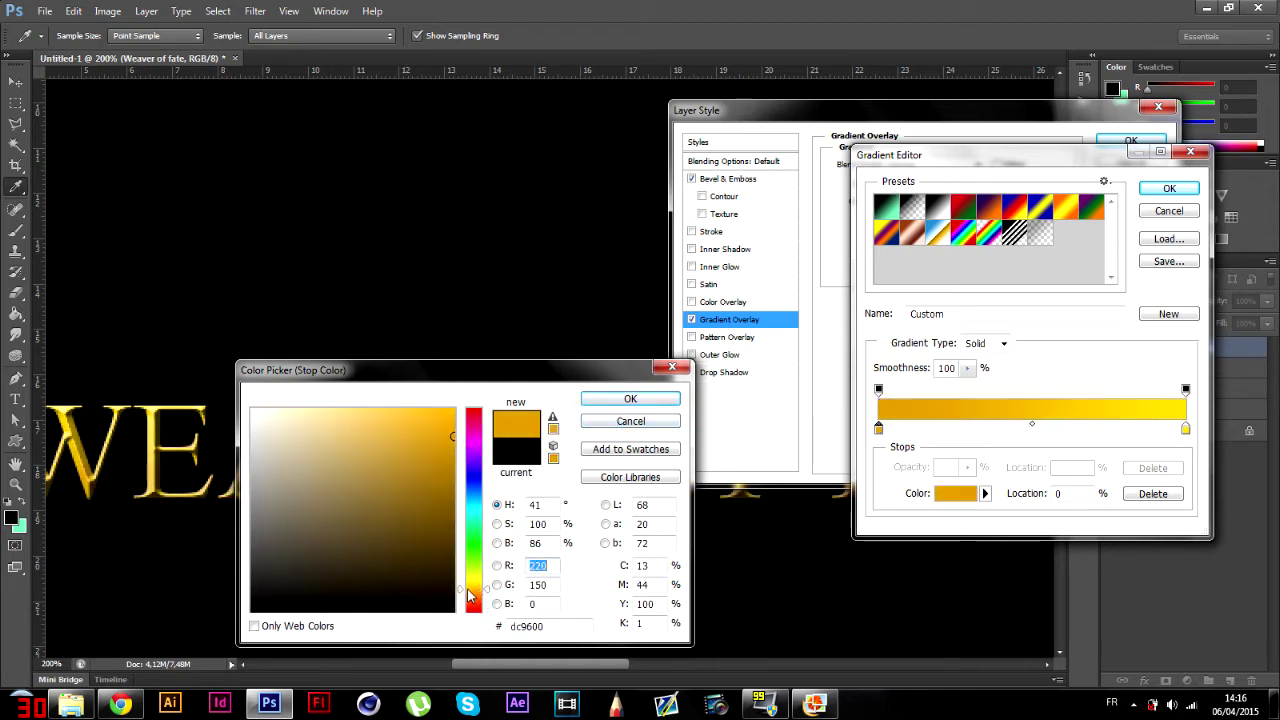
left_click(605, 404)
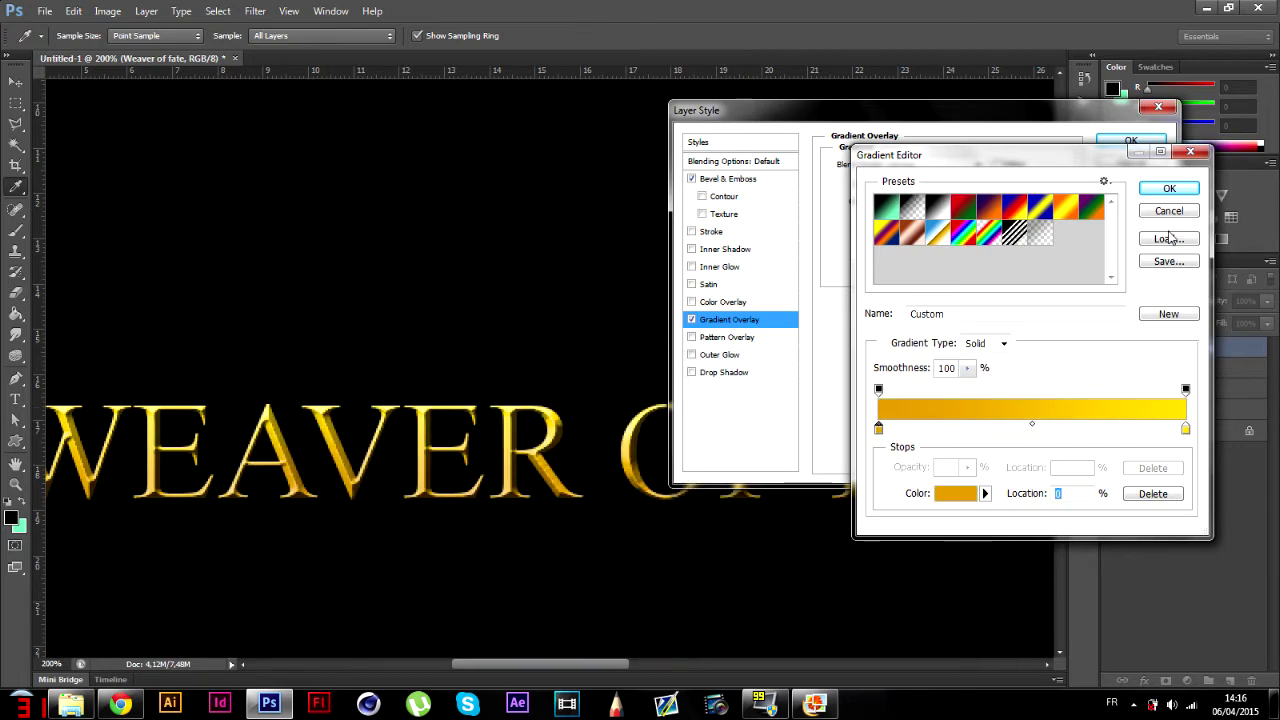
left_click(1166, 190)
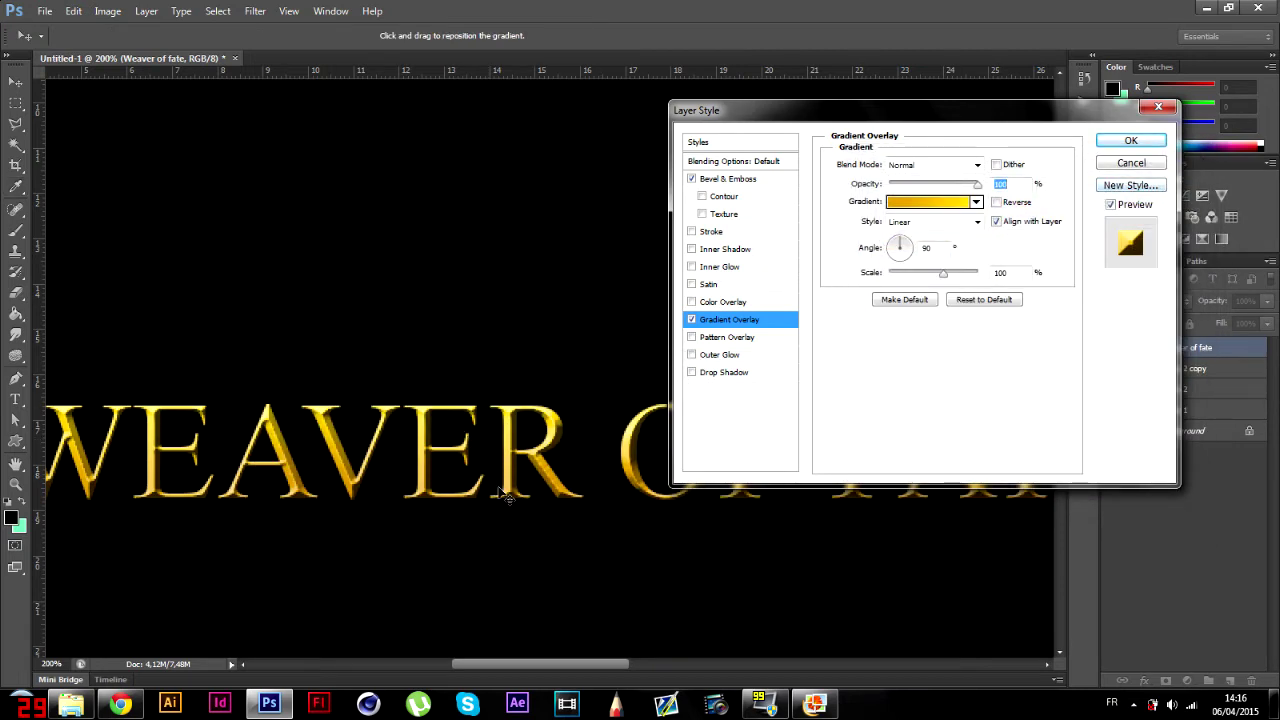
- Try the title's gradient overlay in blend modes such as Multiply, Screen, Linear Light and Exclusion
left_click(962, 166)
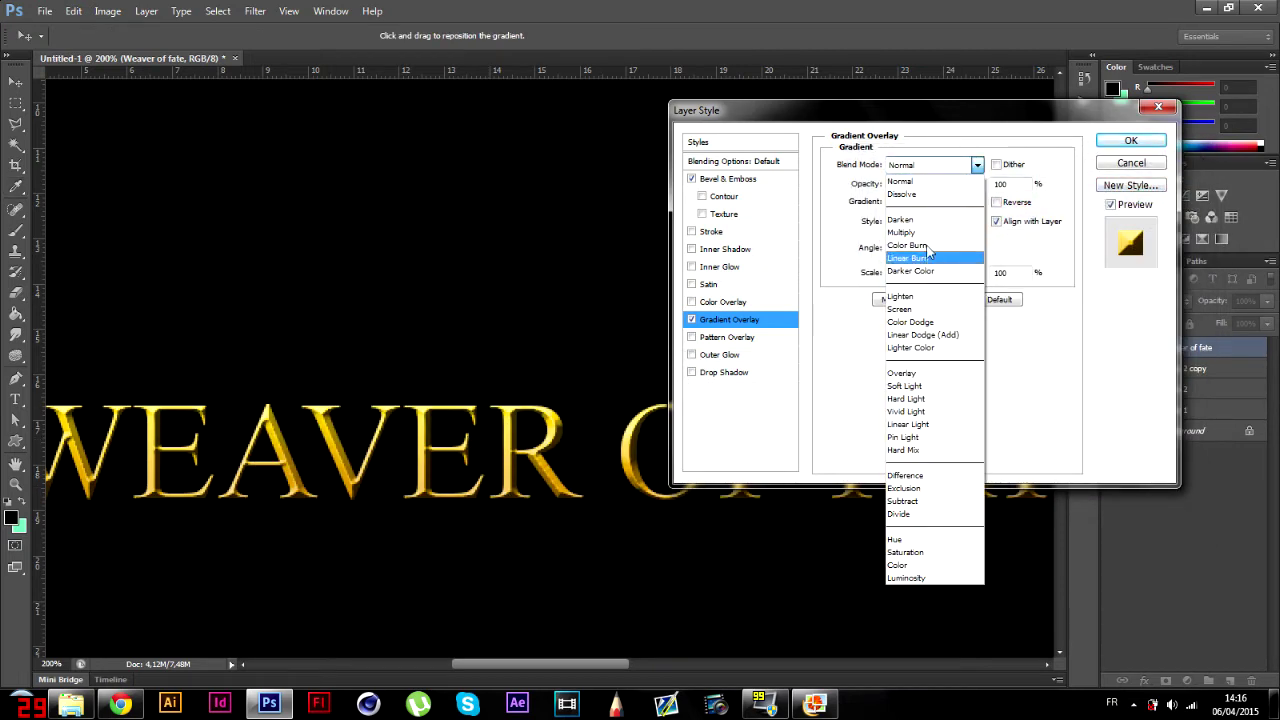
left_click(928, 236)
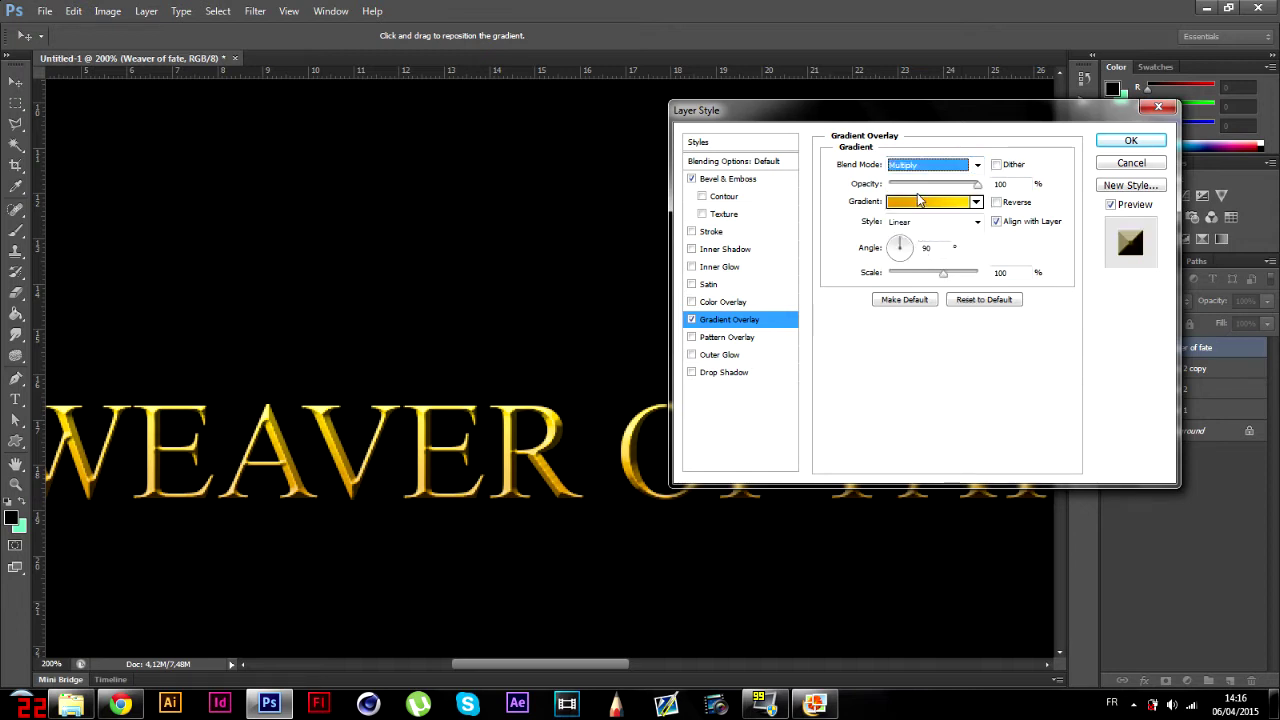
scroll(930, 172, "up", 1)
scroll(930, 172, "up", 1)
scroll(931, 174, "down", 3)
scroll(931, 174, "down", 3)
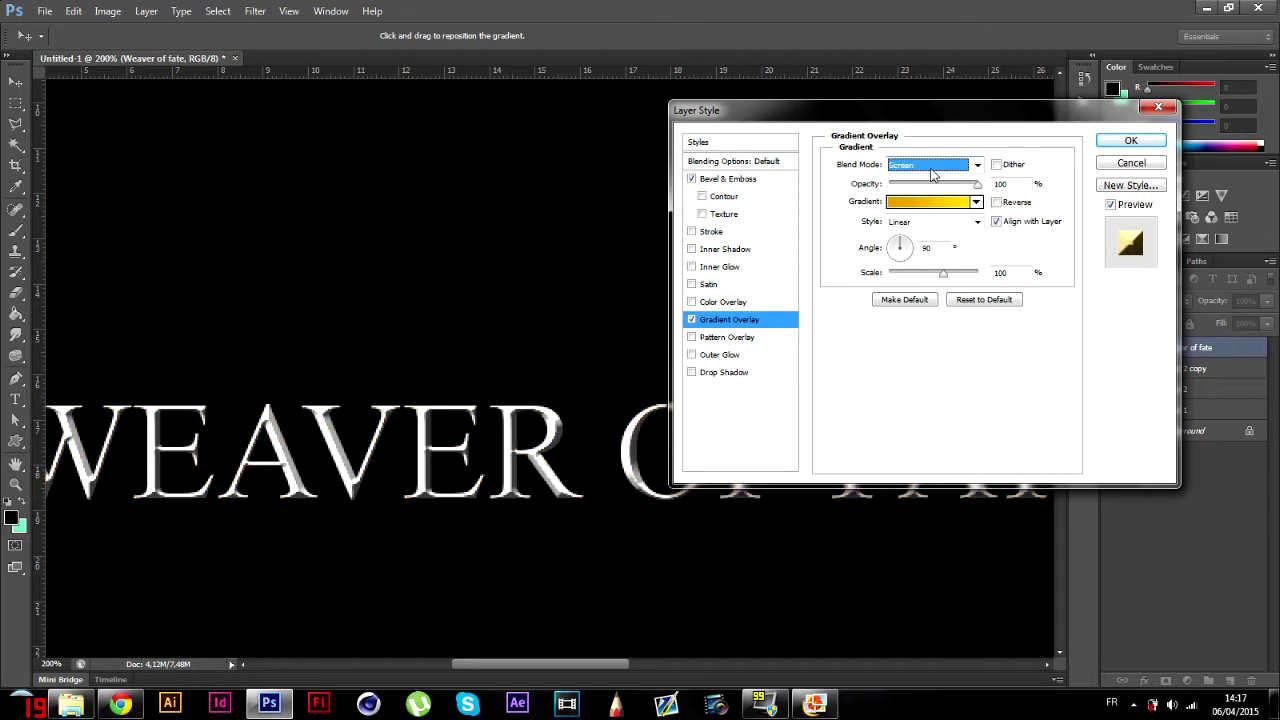
scroll(931, 174, "down", 2)
scroll(931, 174, "down", 1)
scroll(931, 174, "down", 2)
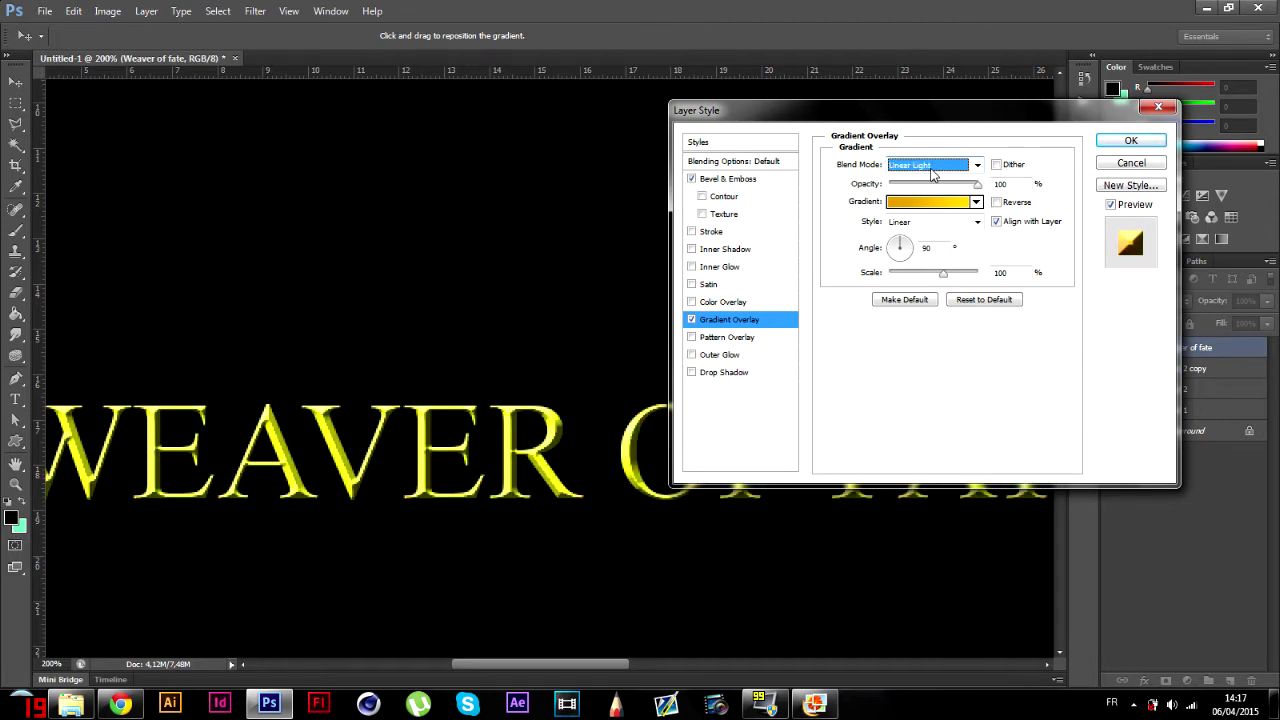
scroll(931, 174, "down", 1)
scroll(931, 174, "down", 1)
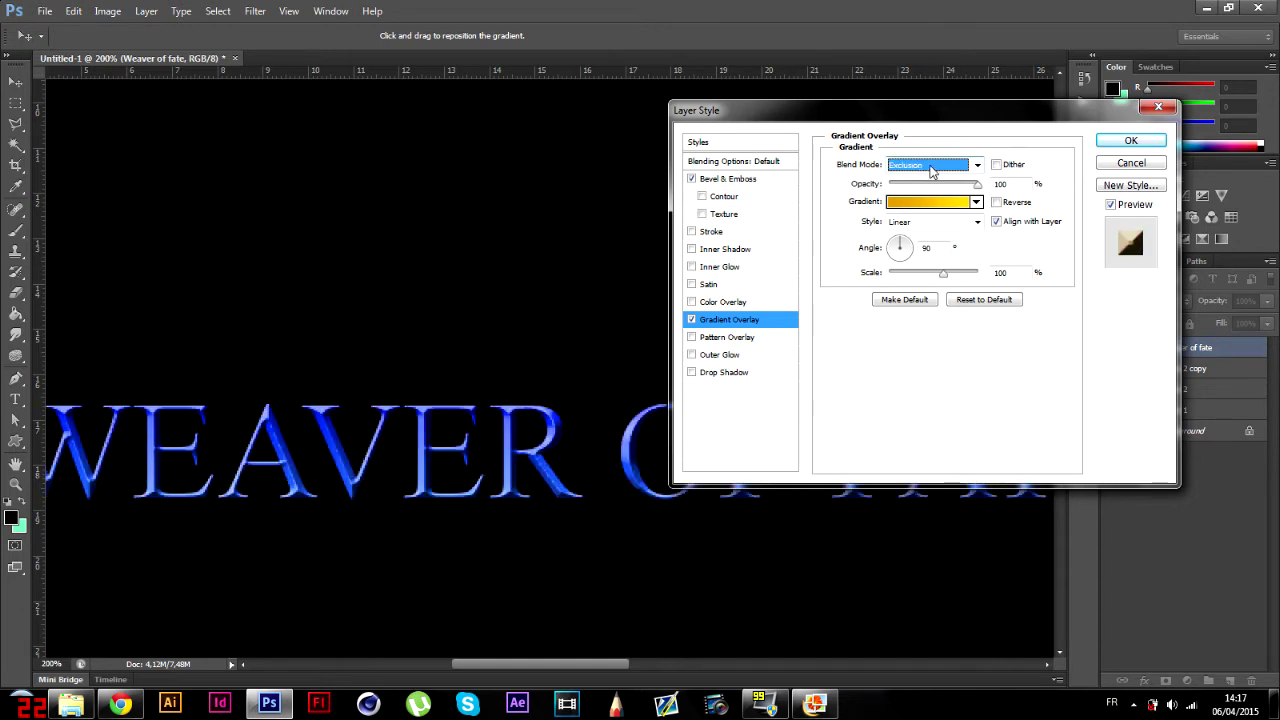
- Set the gradient overlay to Multiply blend mode, 113% scale and 90% opacity, and apply the title's layer style
left_click(945, 168)
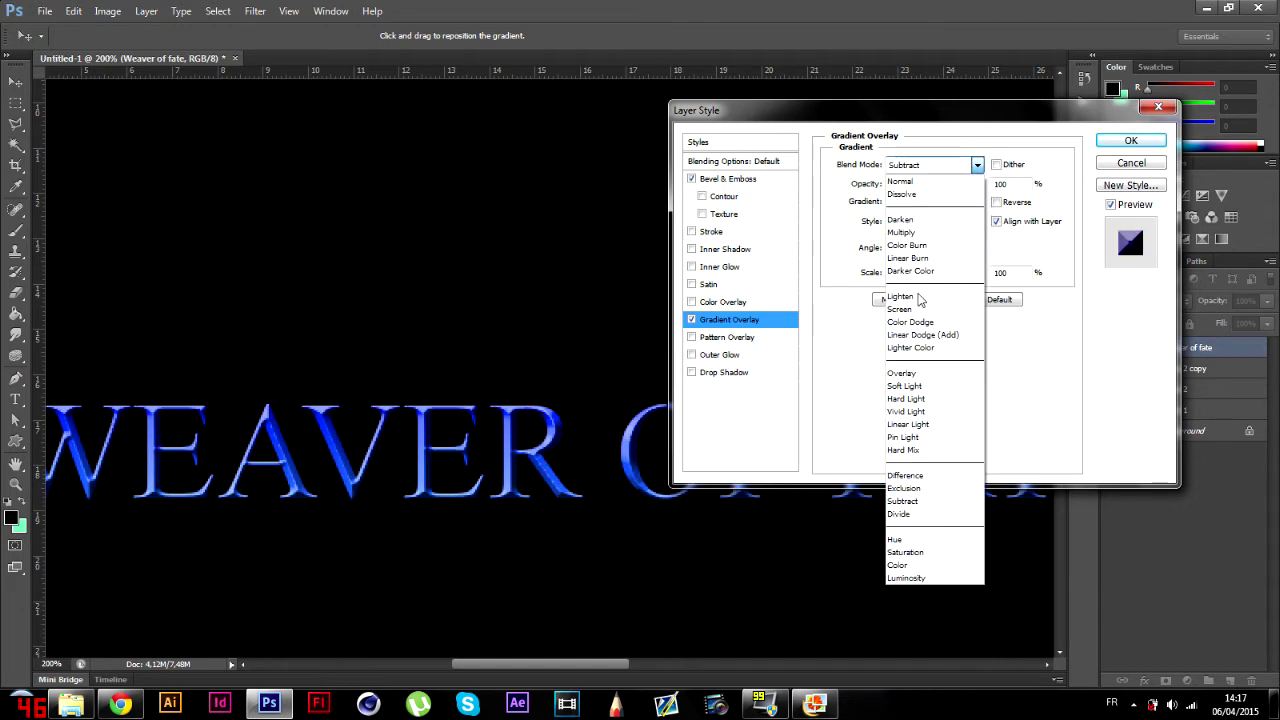
left_click(928, 232)
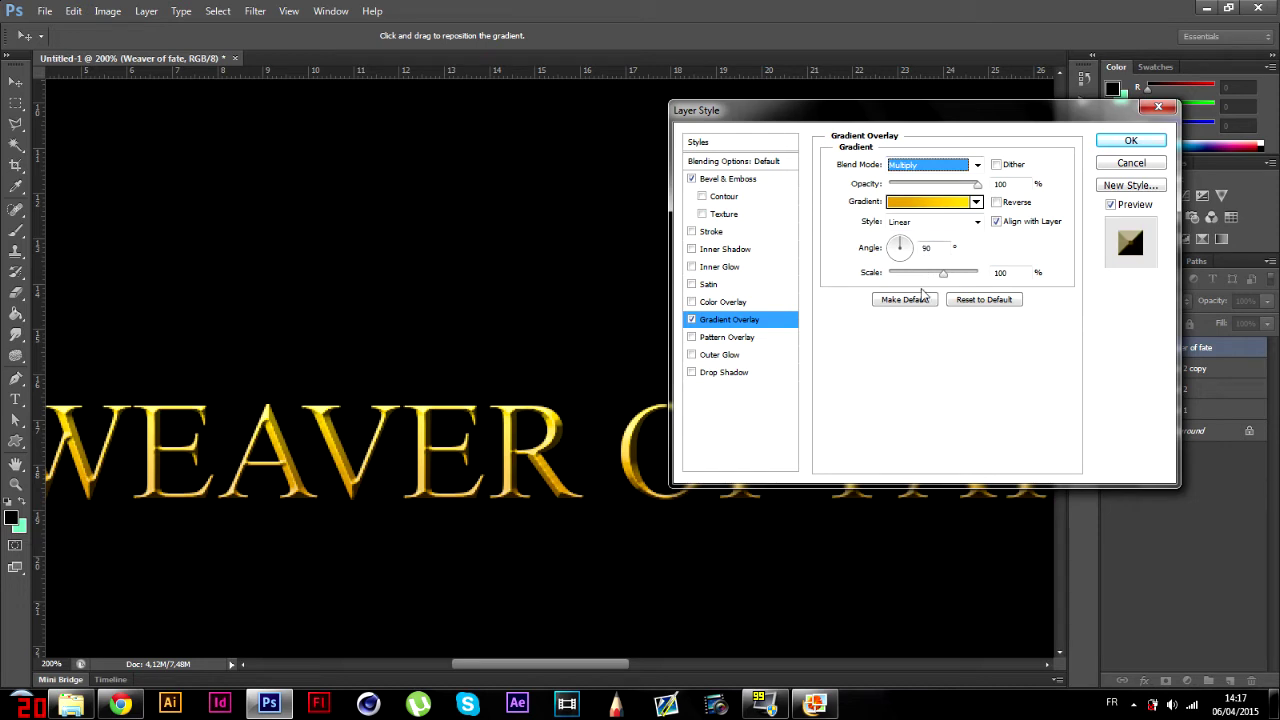
mouse_move(942, 276)
left_mouse_down()
mouse_move(910, 280)
mouse_move(952, 276)
left_mouse_up()
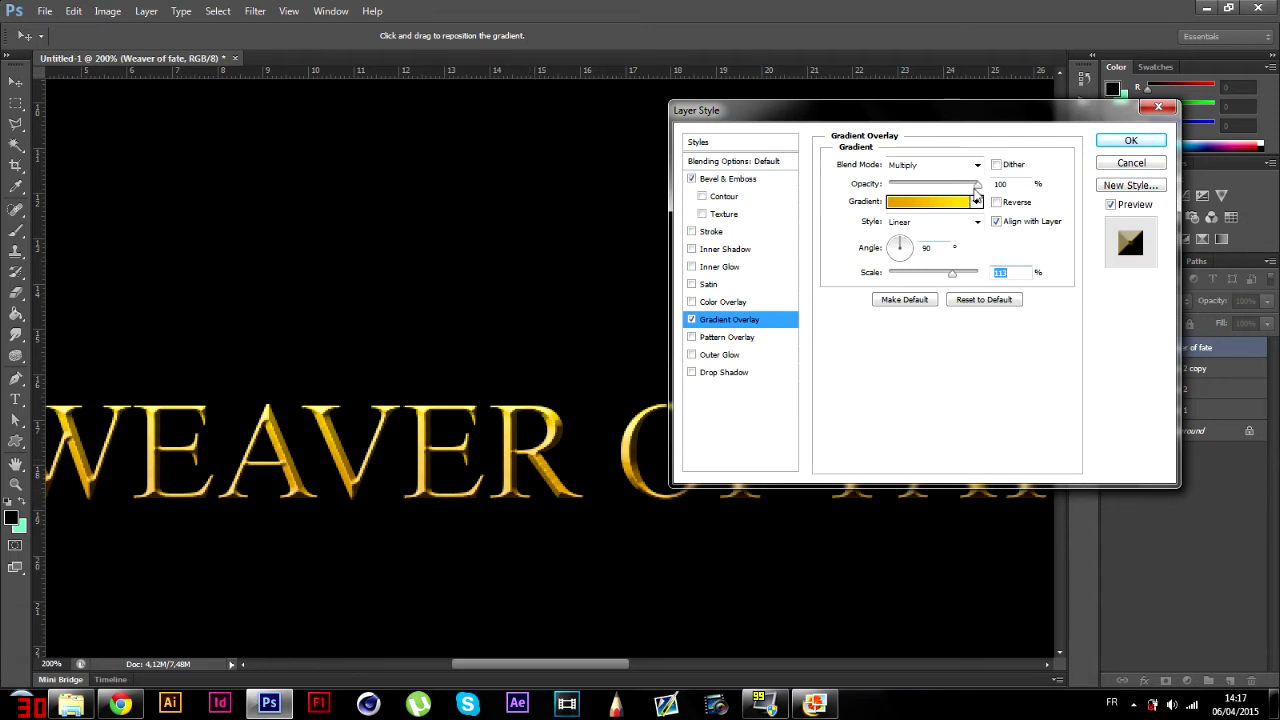
left_click_drag(978, 187, 970, 187)
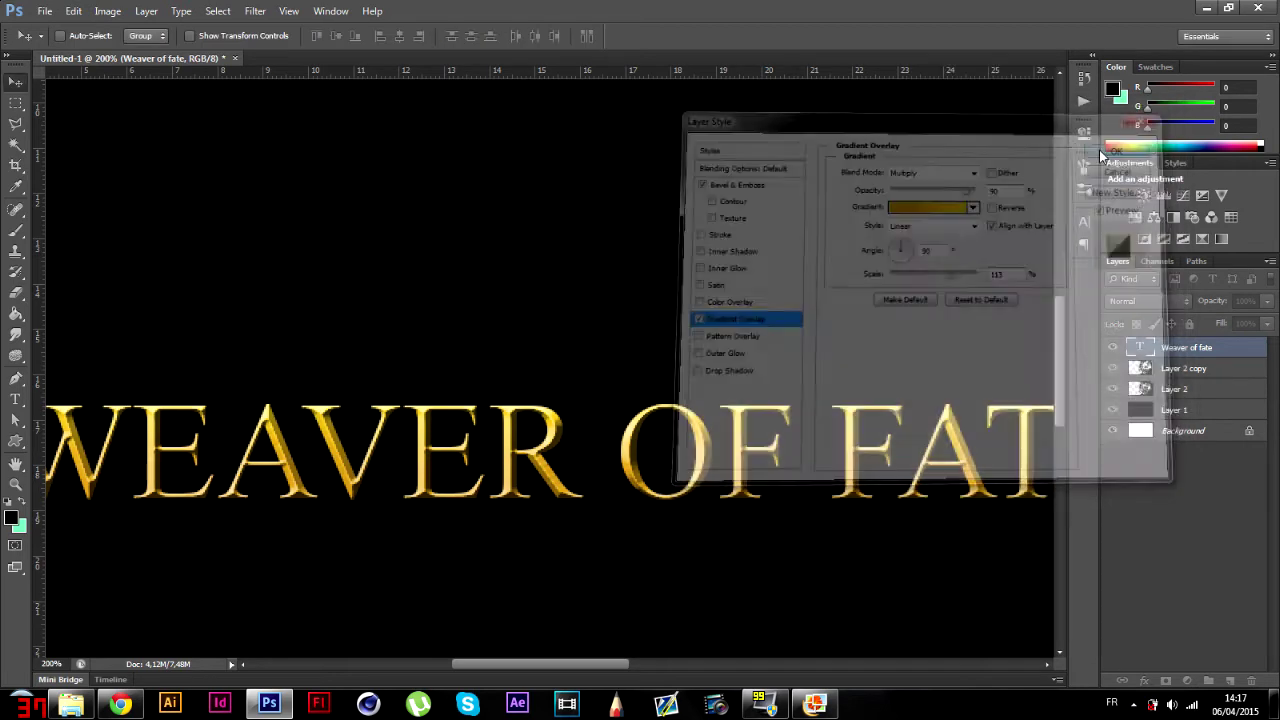
left_click(1128, 142)
key("ctrl+minus")
key("ctrl+minus")
key("ctrl+minus")
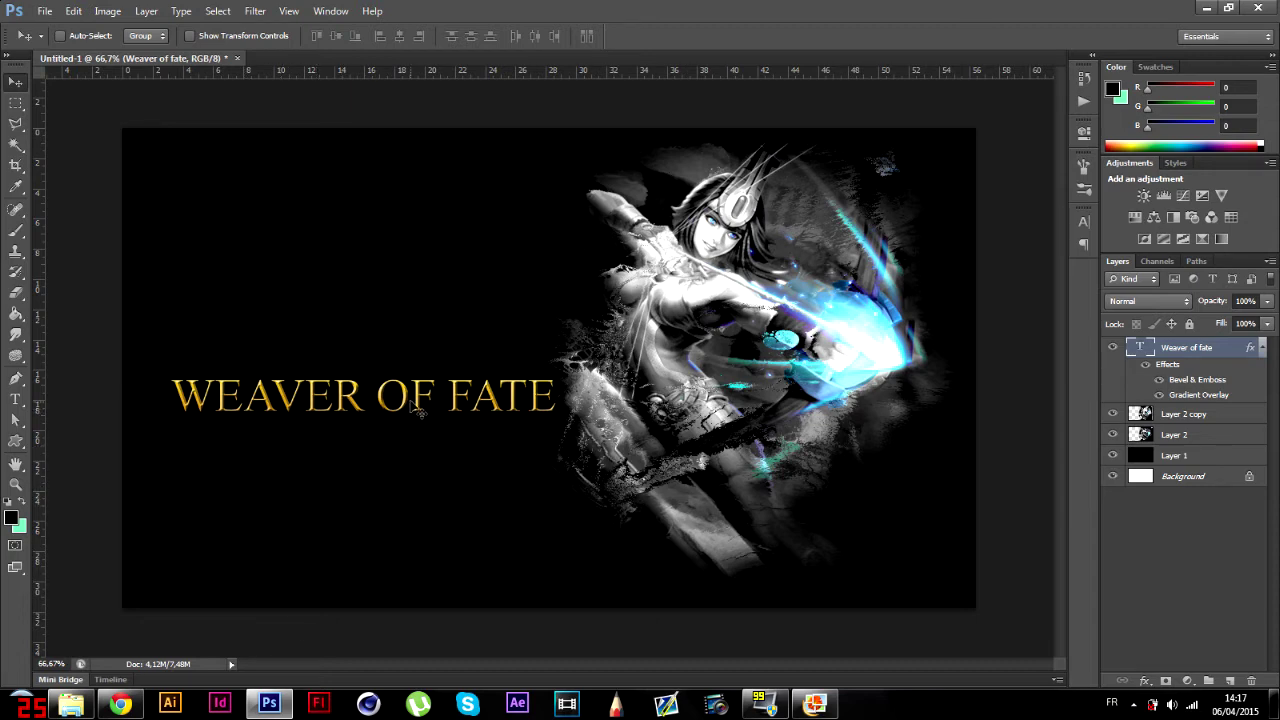
- Nudge the title slightly to the left and place the smite_pantheon_banners wallpaper PNG from the logos folder into the document
left_click_drag(415, 410, 409, 410)
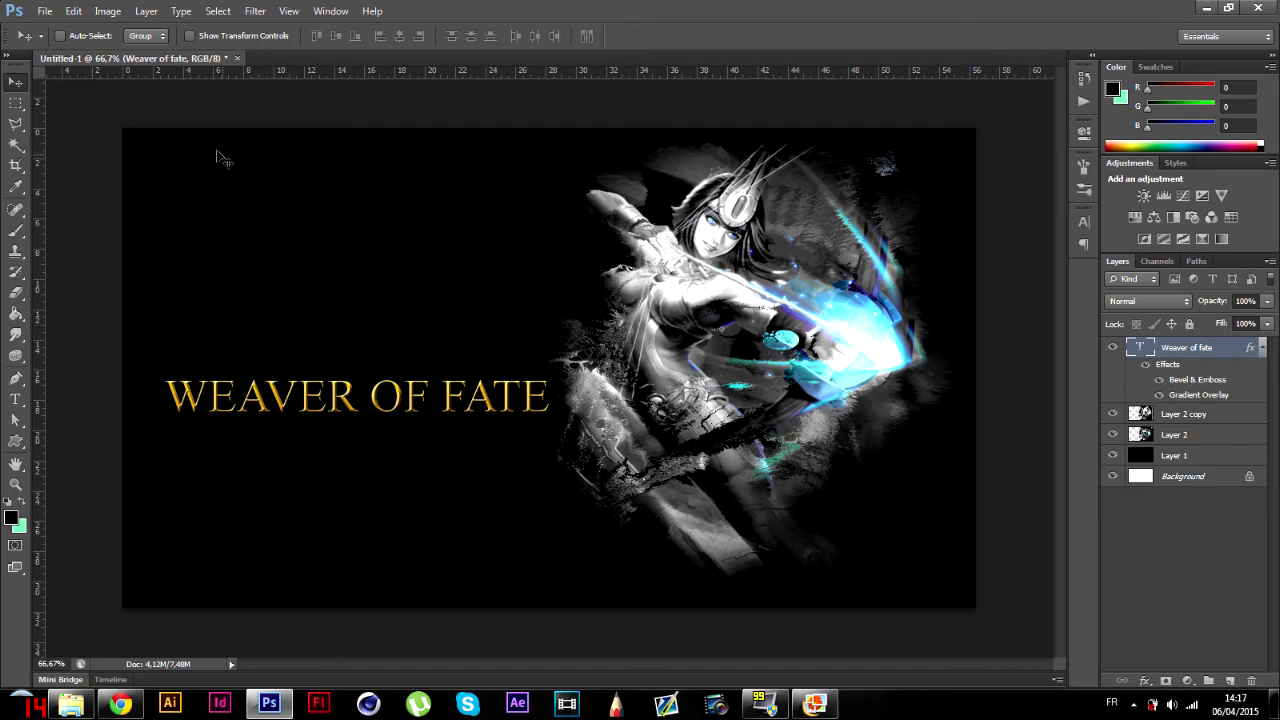
left_click(42, 11)
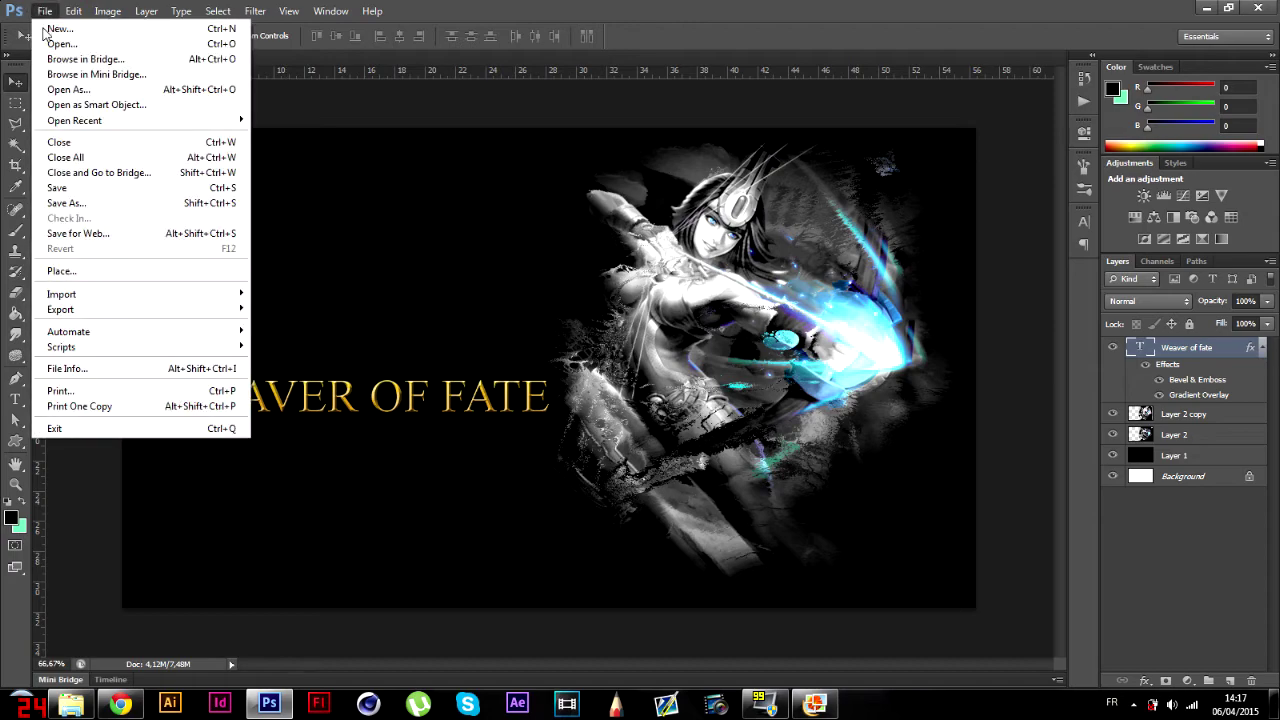
left_click(112, 271)
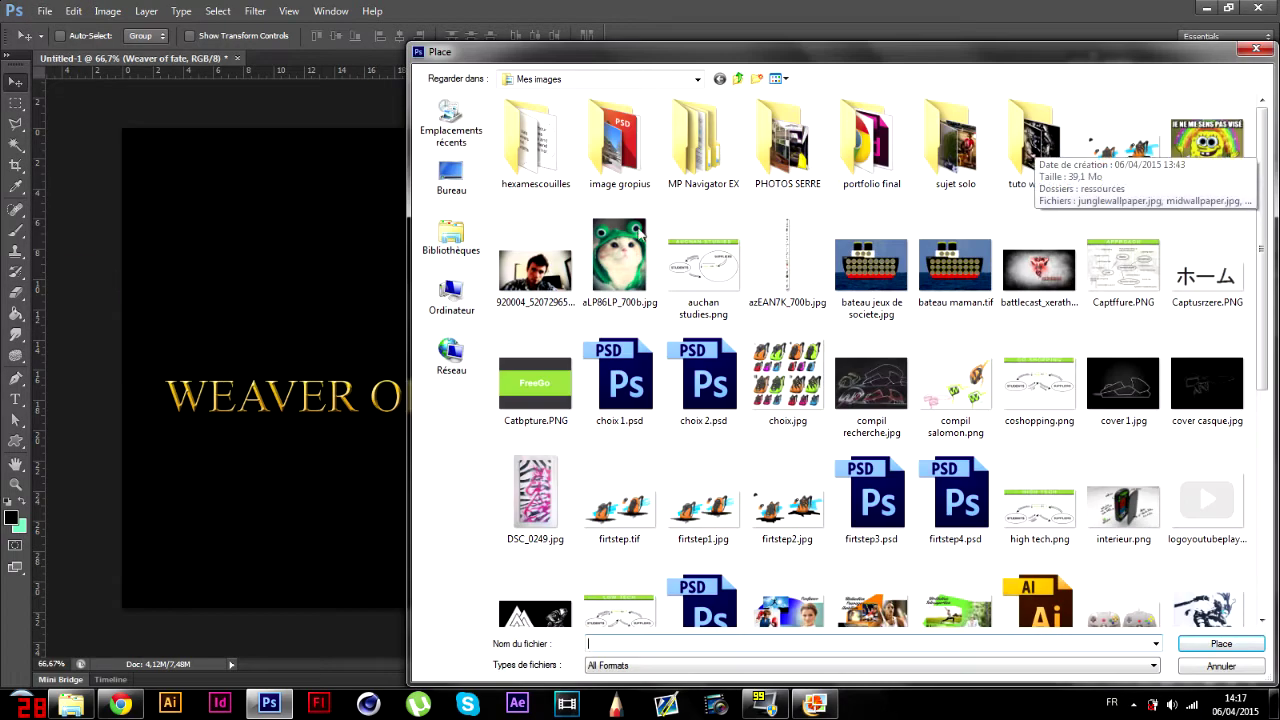
left_click(1057, 146)
double_click(1053, 145)
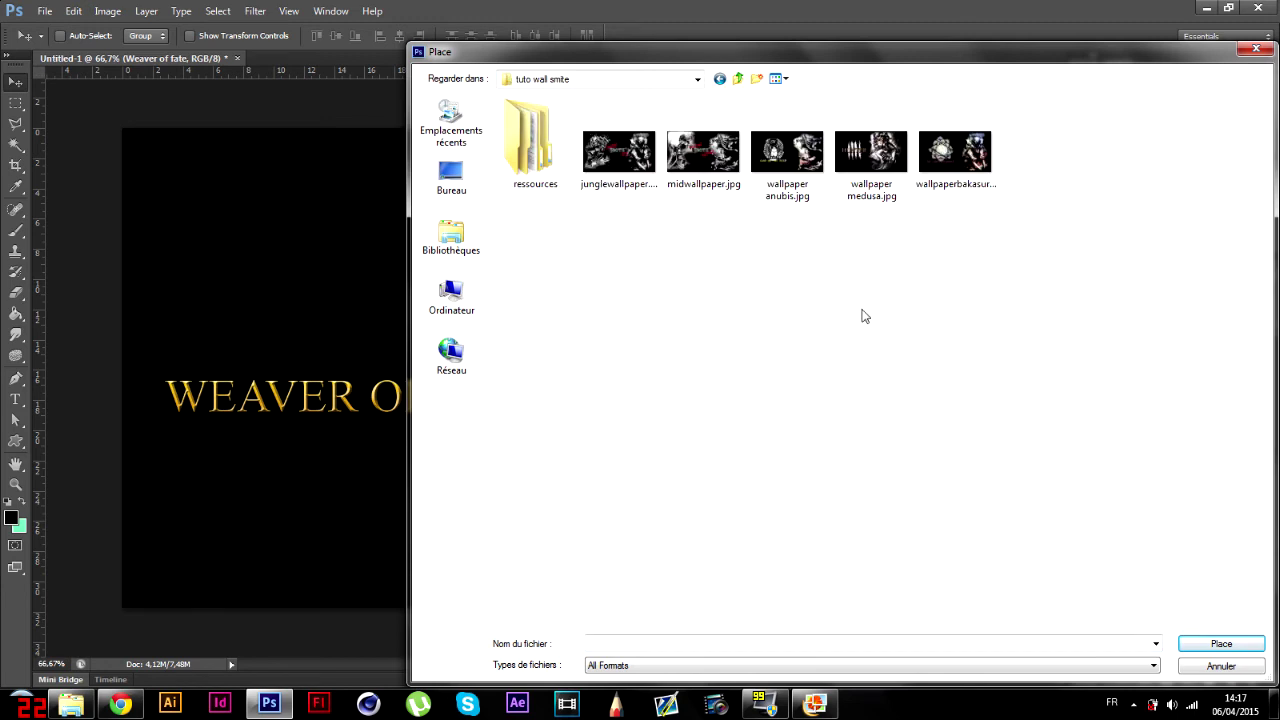
double_click(558, 146)
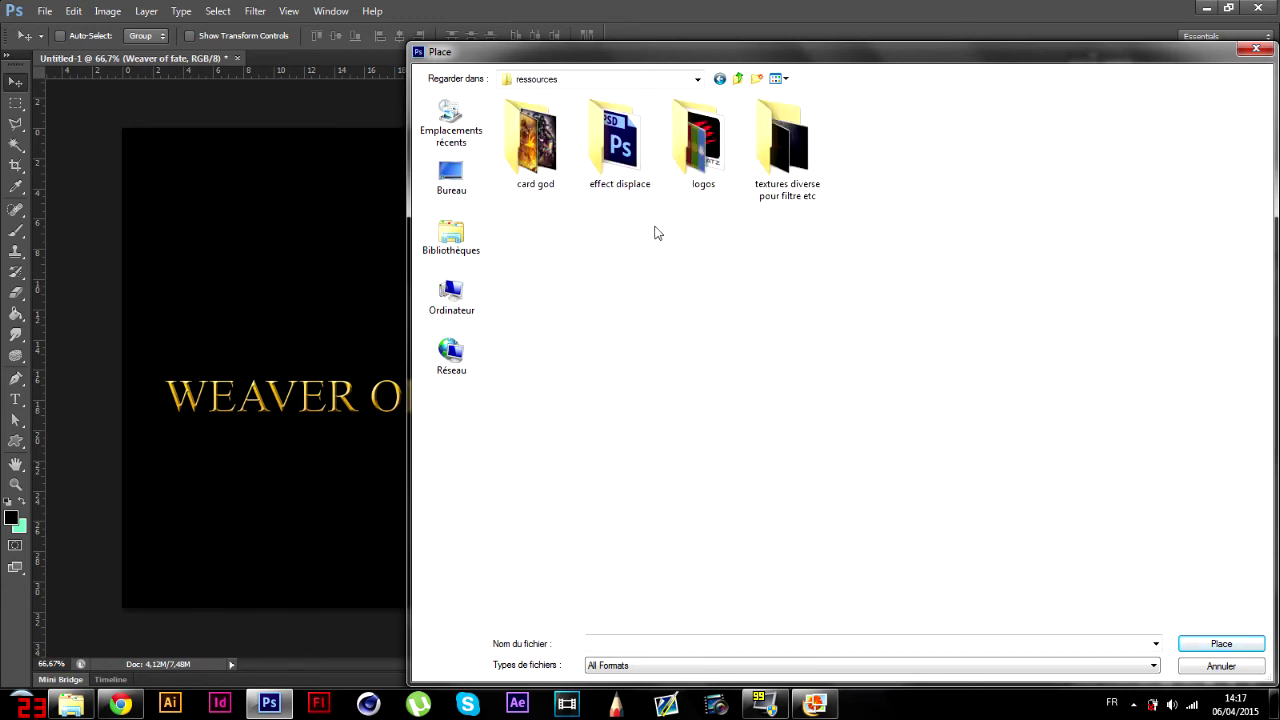
double_click(703, 150)
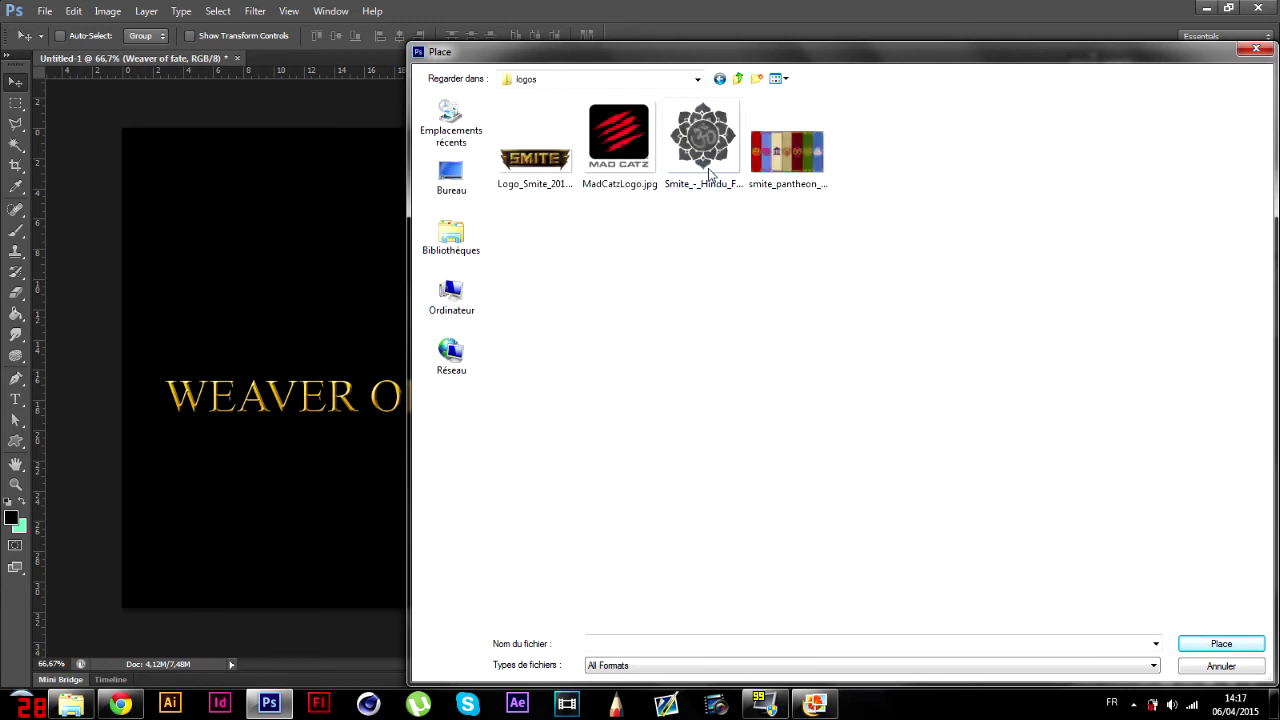
left_click(822, 178)
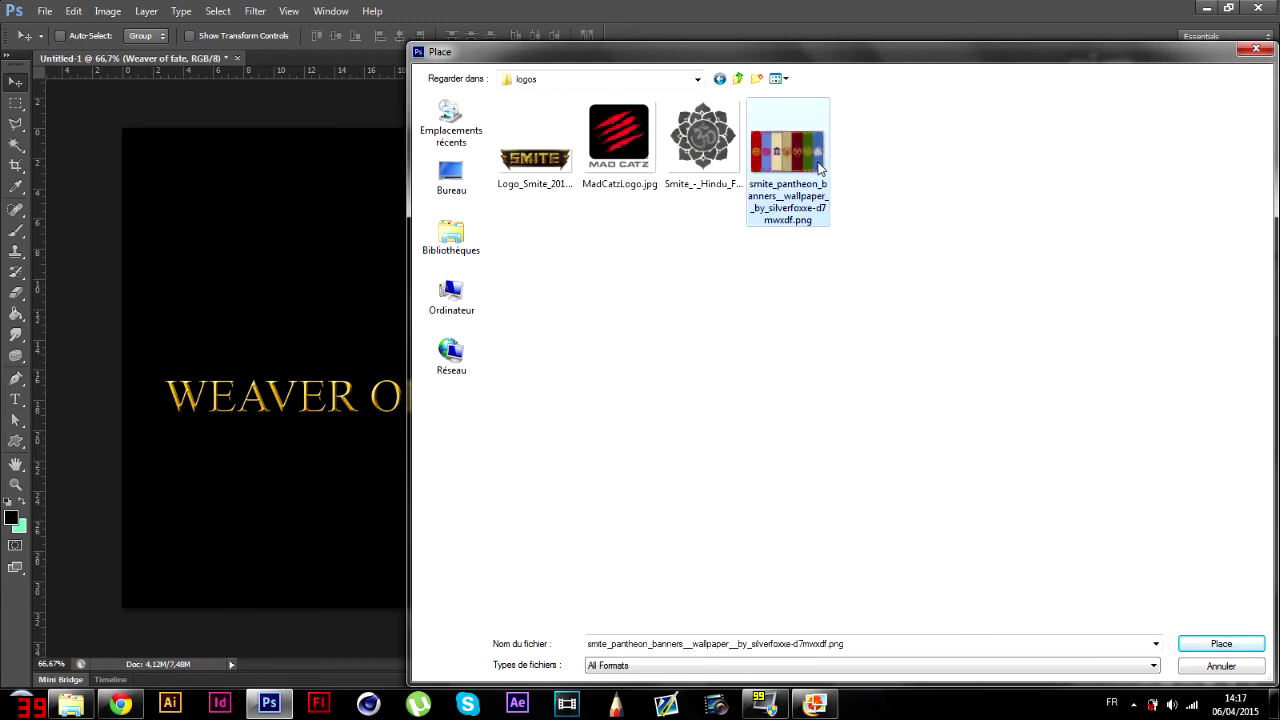
left_click(1222, 644)
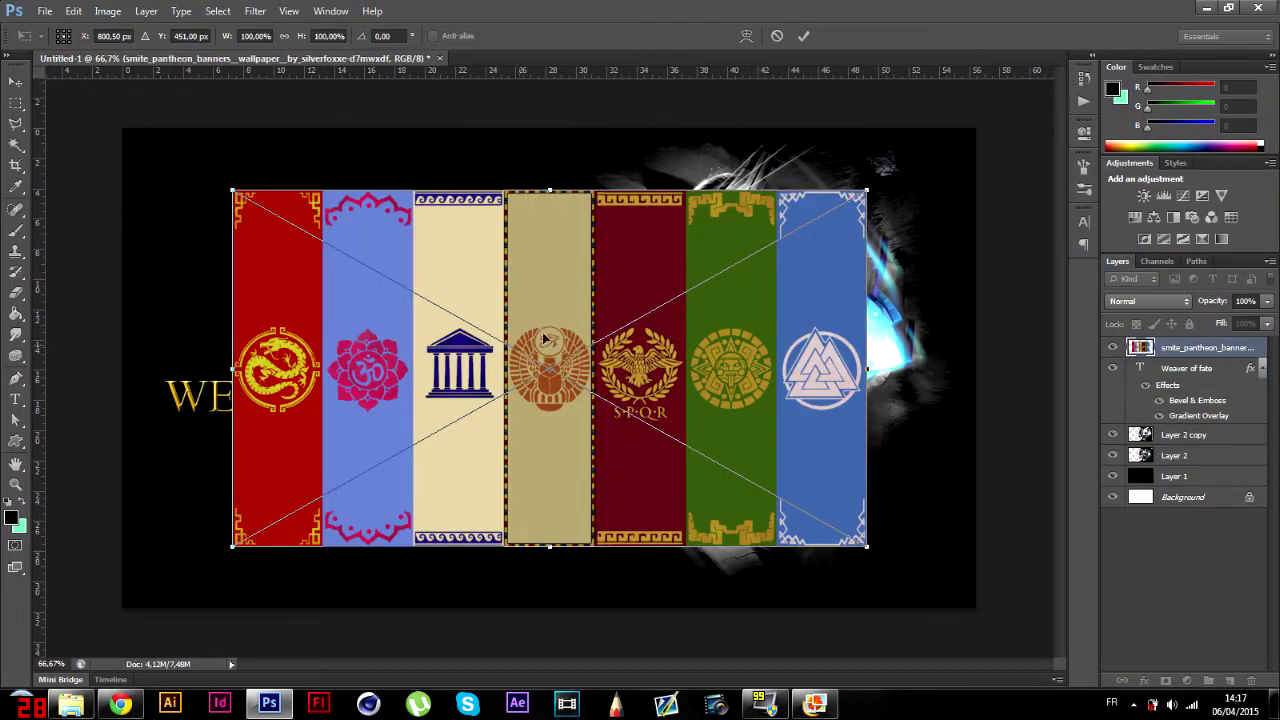
left_click(16, 80)
left_click(583, 270)
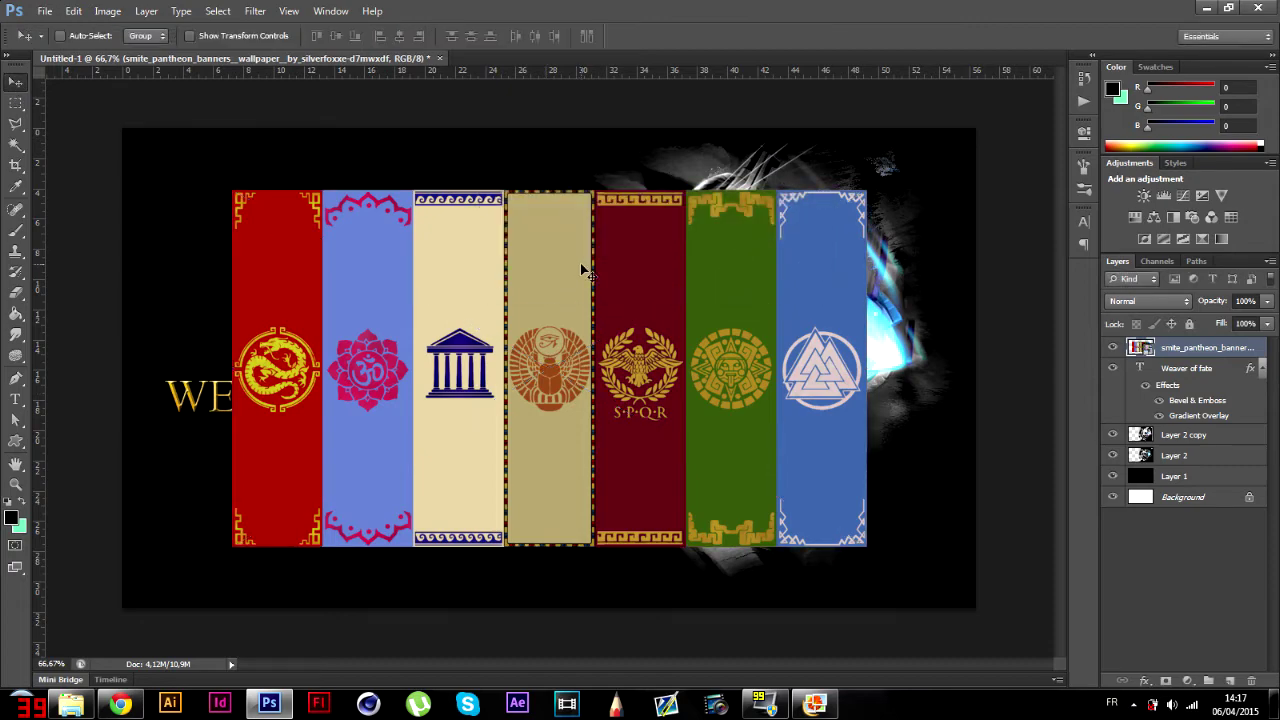
- Examine the scarab emblem on the beige Egyptian banner up close
key("ctrl+plus")
key("ctrl+plus")
key("ctrl+plus")
key("ctrl+plus")
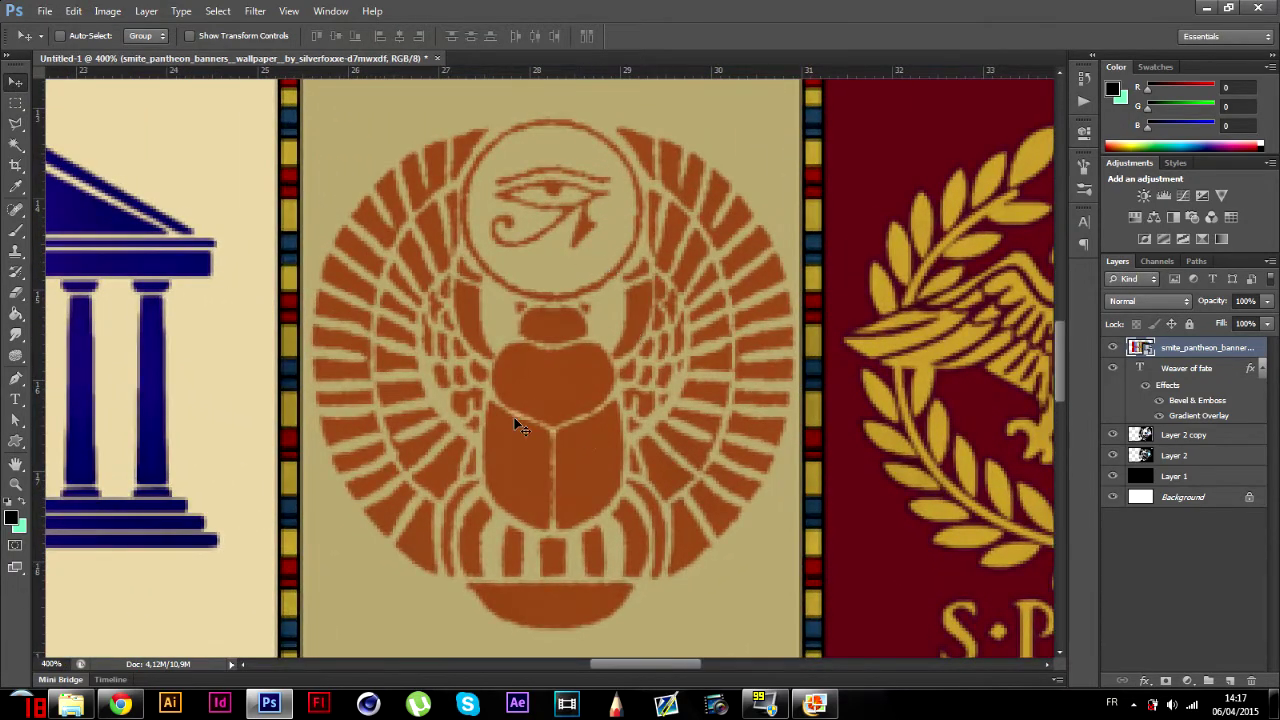
key("ctrl+minus")
key("ctrl+minus")
key("ctrl+minus")
key("ctrl+minus")
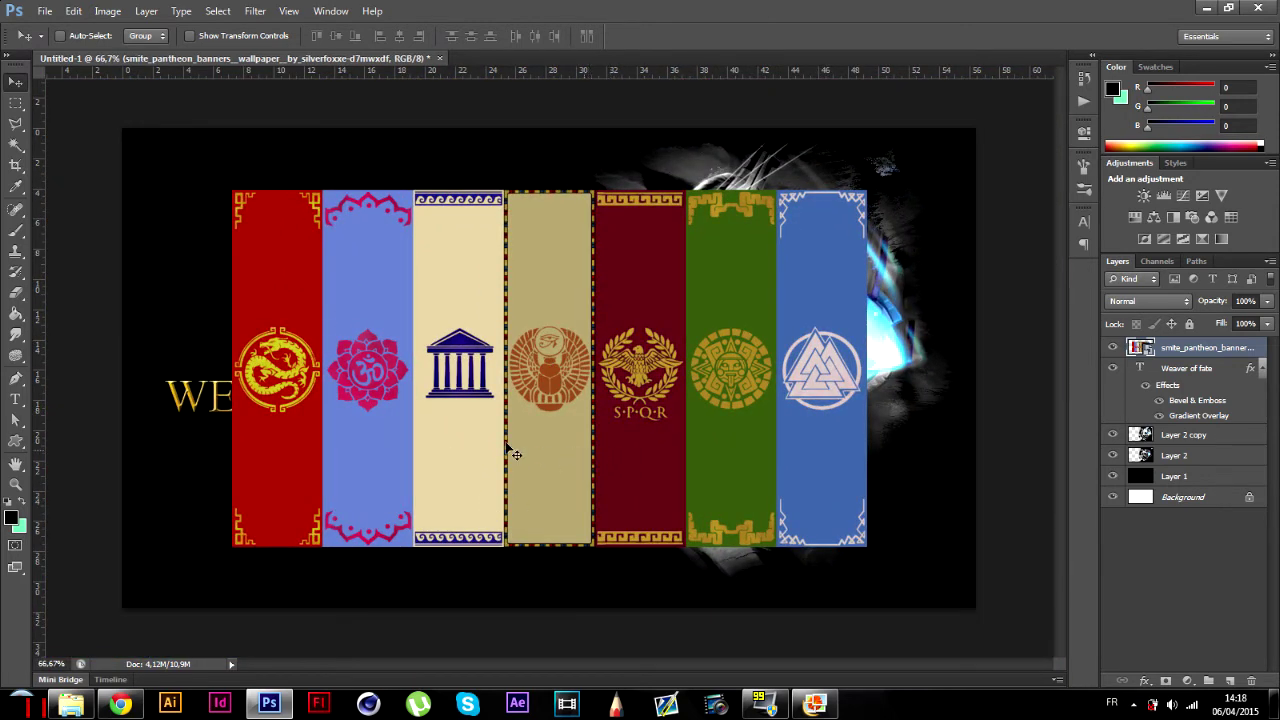
- Copy the scarab emblem to its own layer using a rectangular selection around it, and delete the pantheon banners layer
left_click(16, 104)
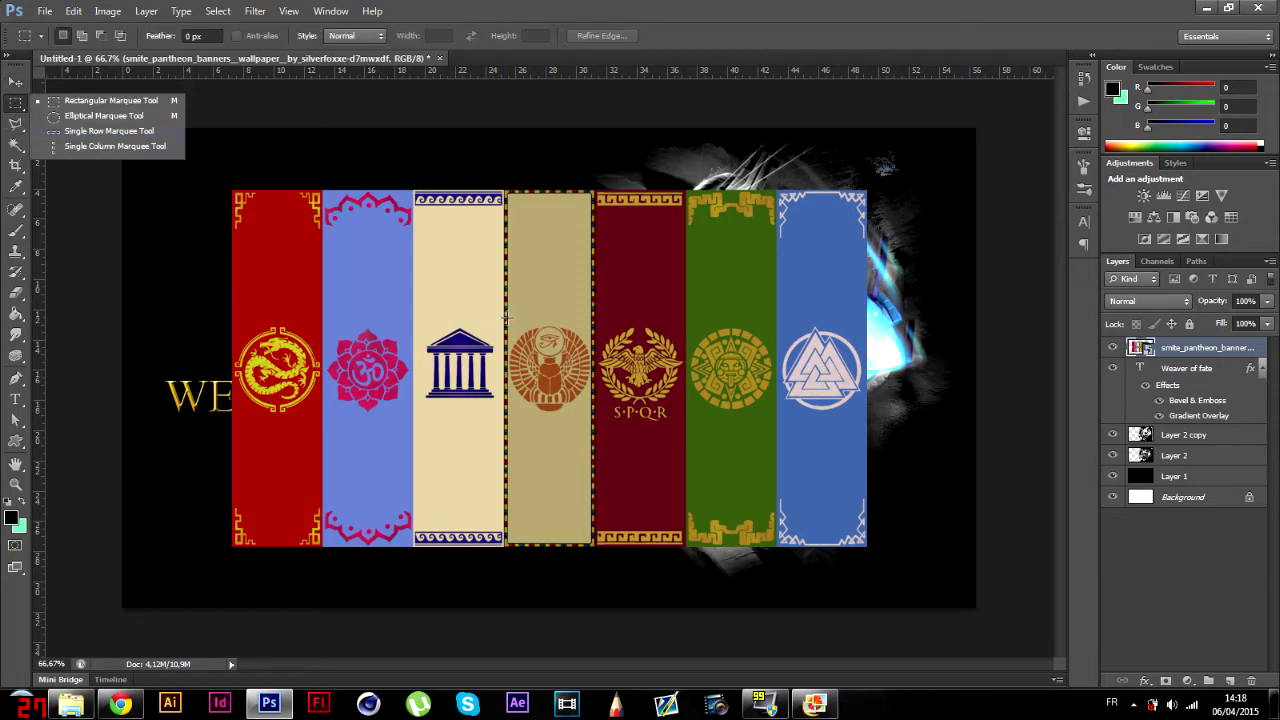
left_click_drag(507, 319, 592, 425)
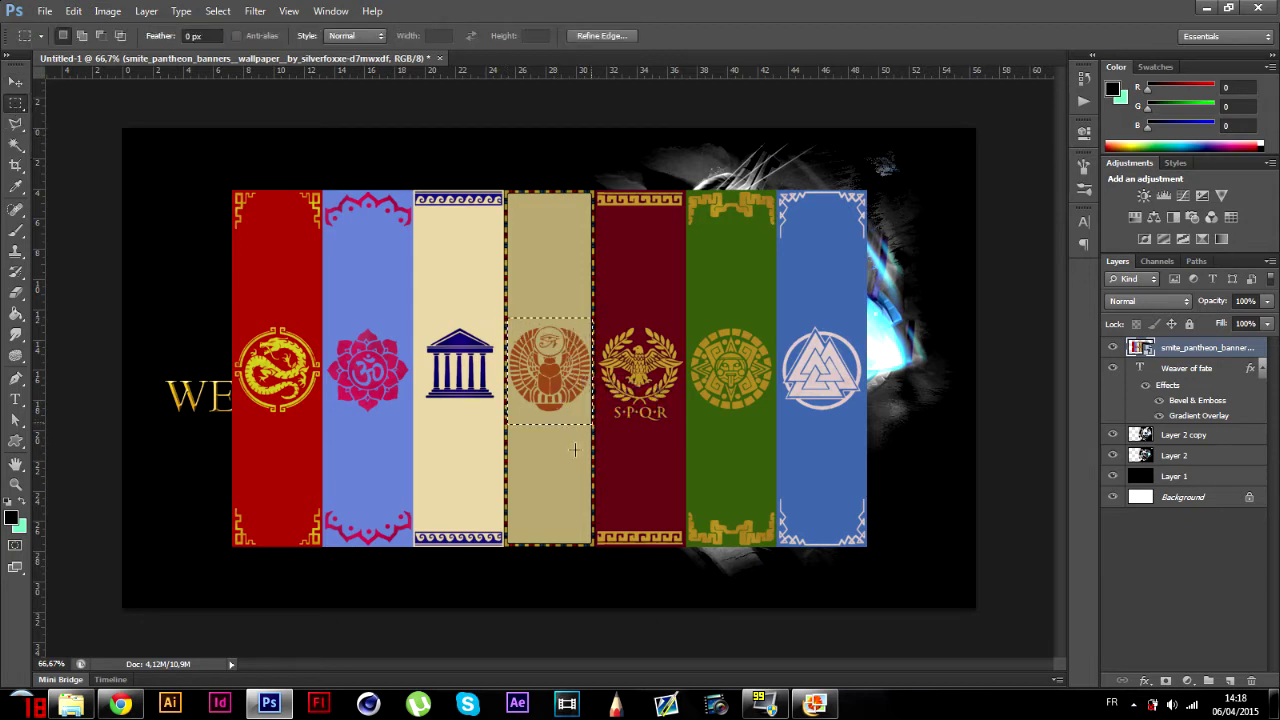
right_click(564, 391)
left_click(523, 309)
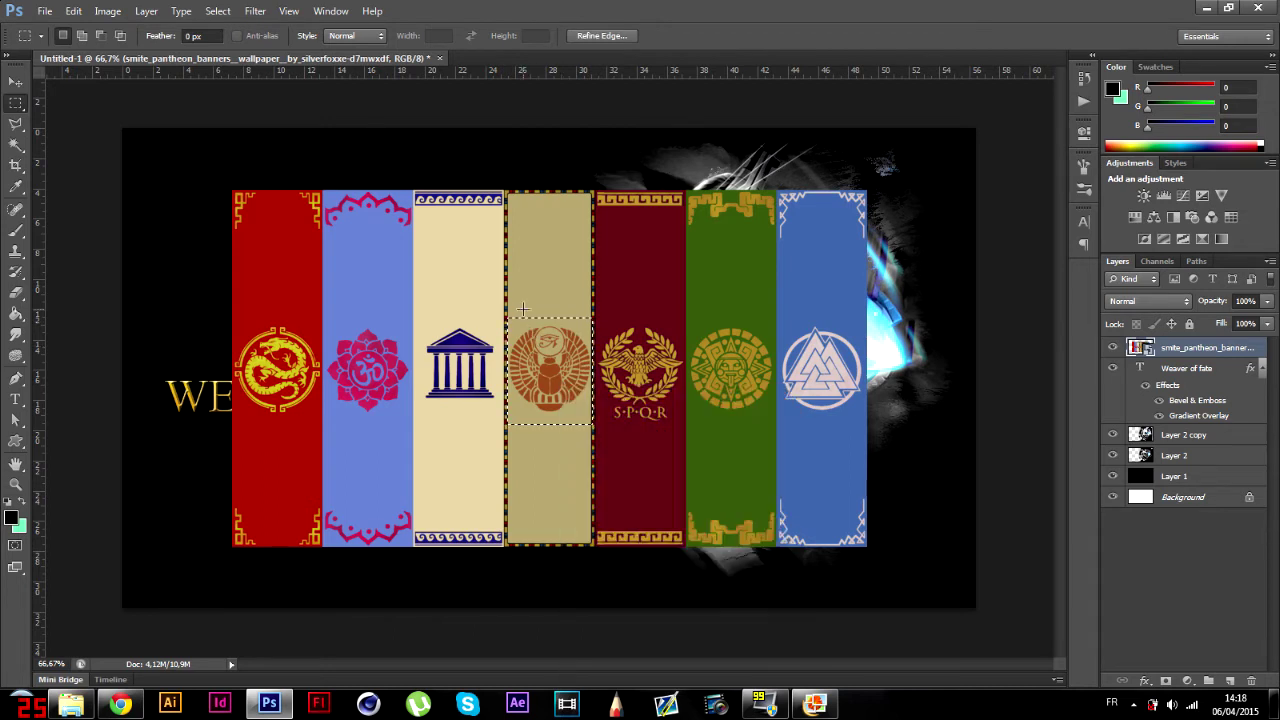
left_click_drag(502, 313, 597, 417)
right_click(567, 441)
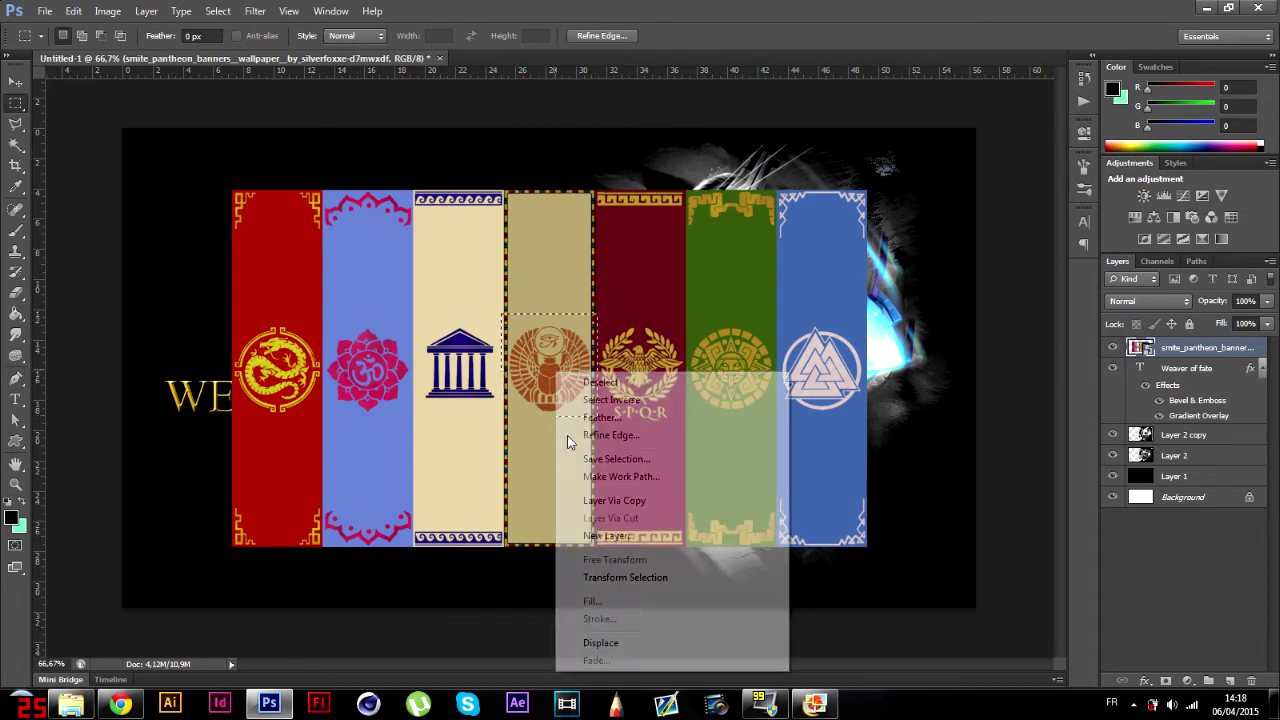
left_click(640, 502)
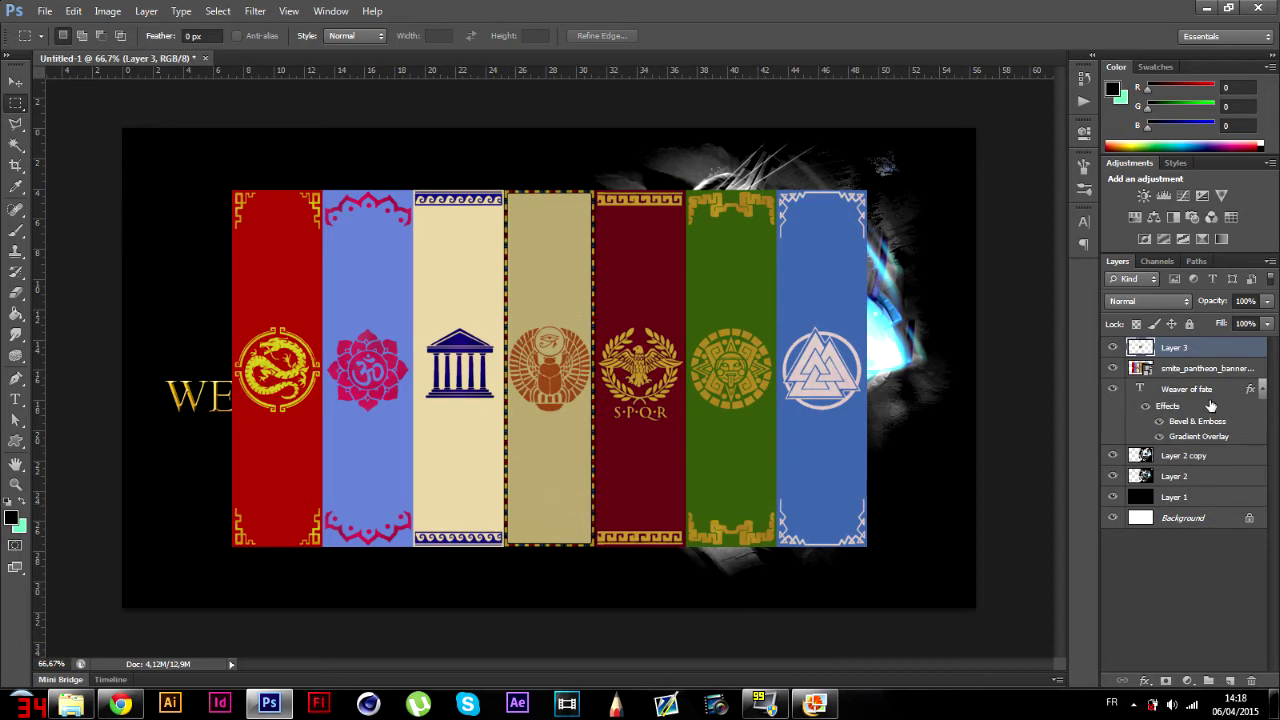
left_click(1215, 370)
key("Delete")
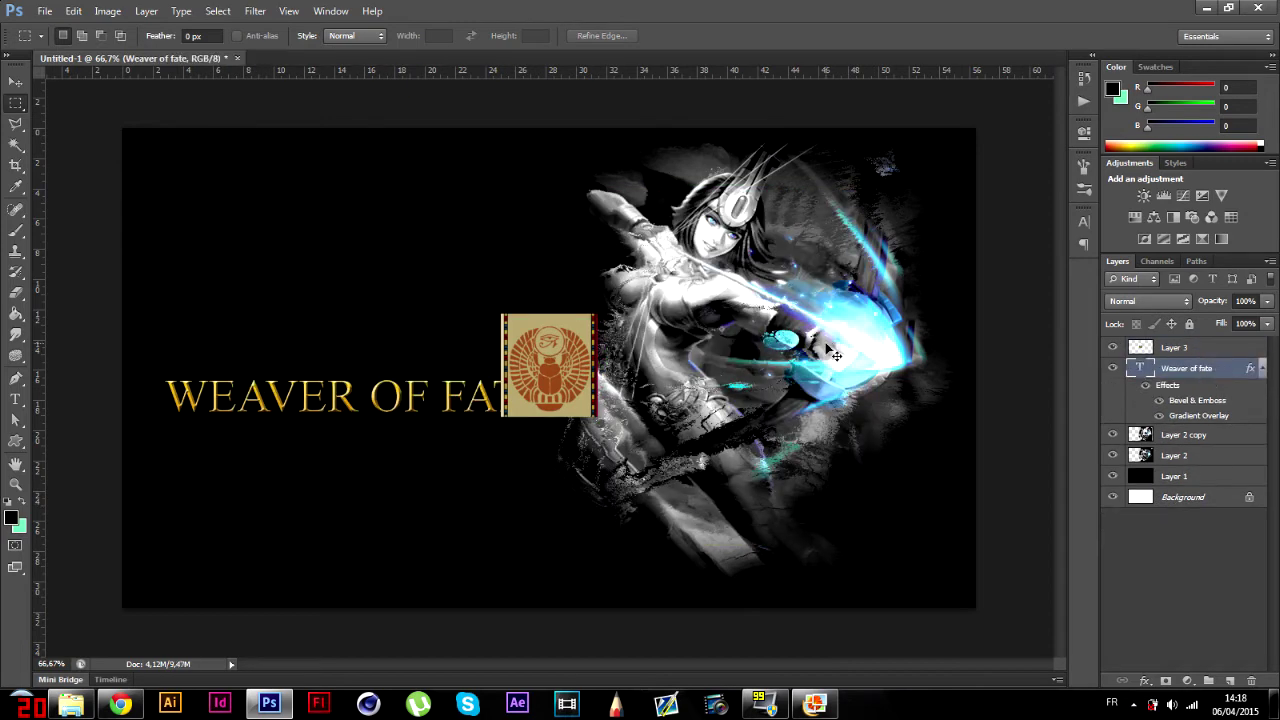
- Inspect the copied scarab emblem and its banner borders in detail
key("ctrl+plus")
key("ctrl+plus")
key("ctrl+plus")
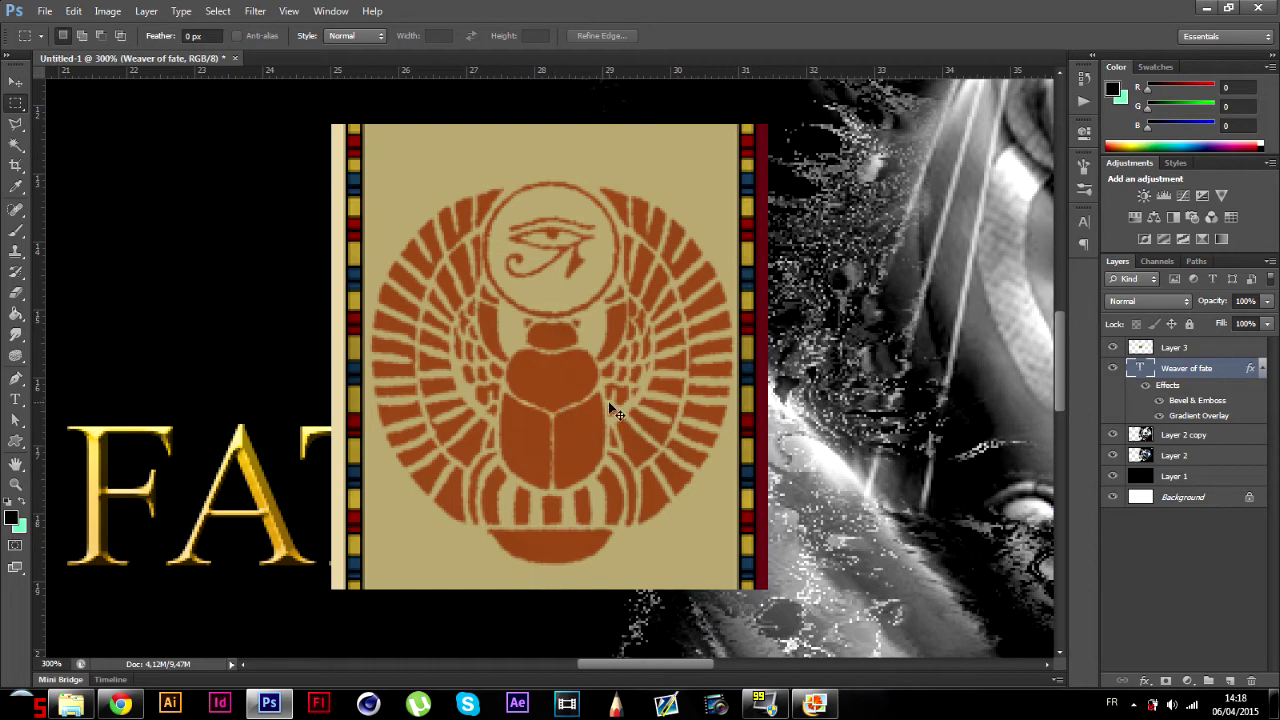
key("ctrl+minus")
key("ctrl+minus")
key("ctrl+minus")
key("ctrl+minus")
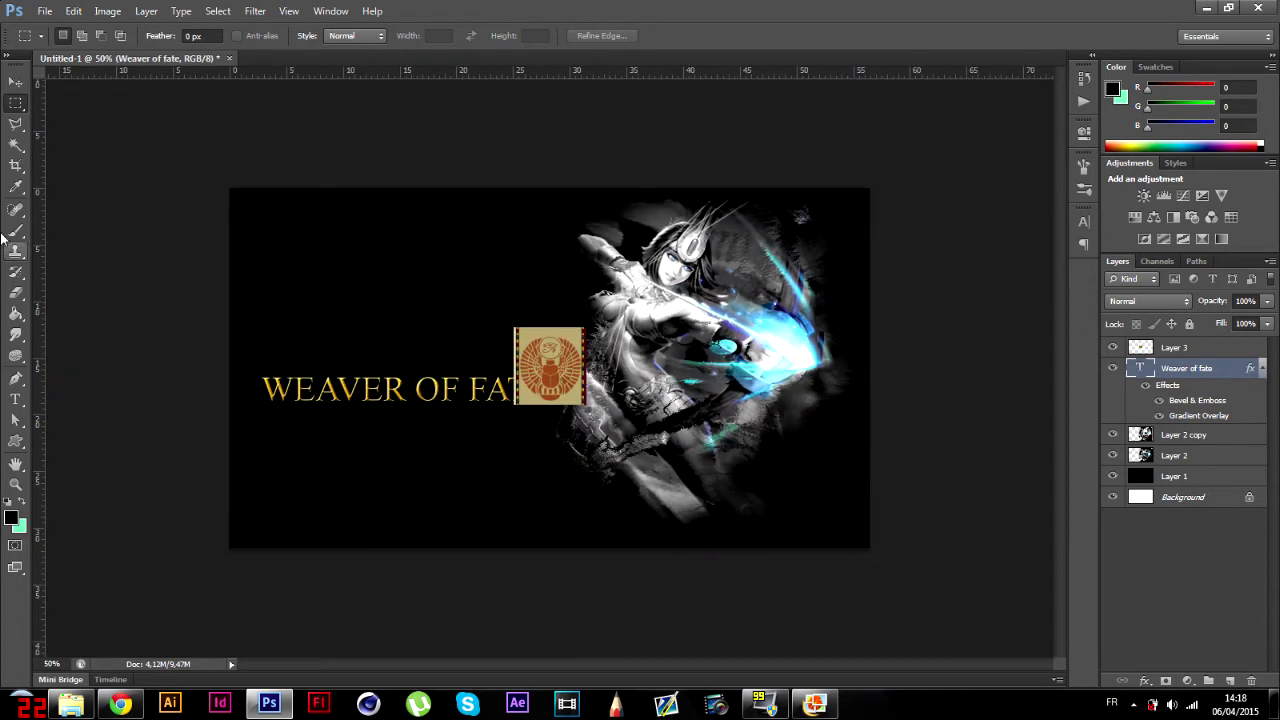
- Enlarge the scarab emblem on Layer 3 to about 248% and move it over the middle of the title
left_click(16, 81)
key("ctrl+t")
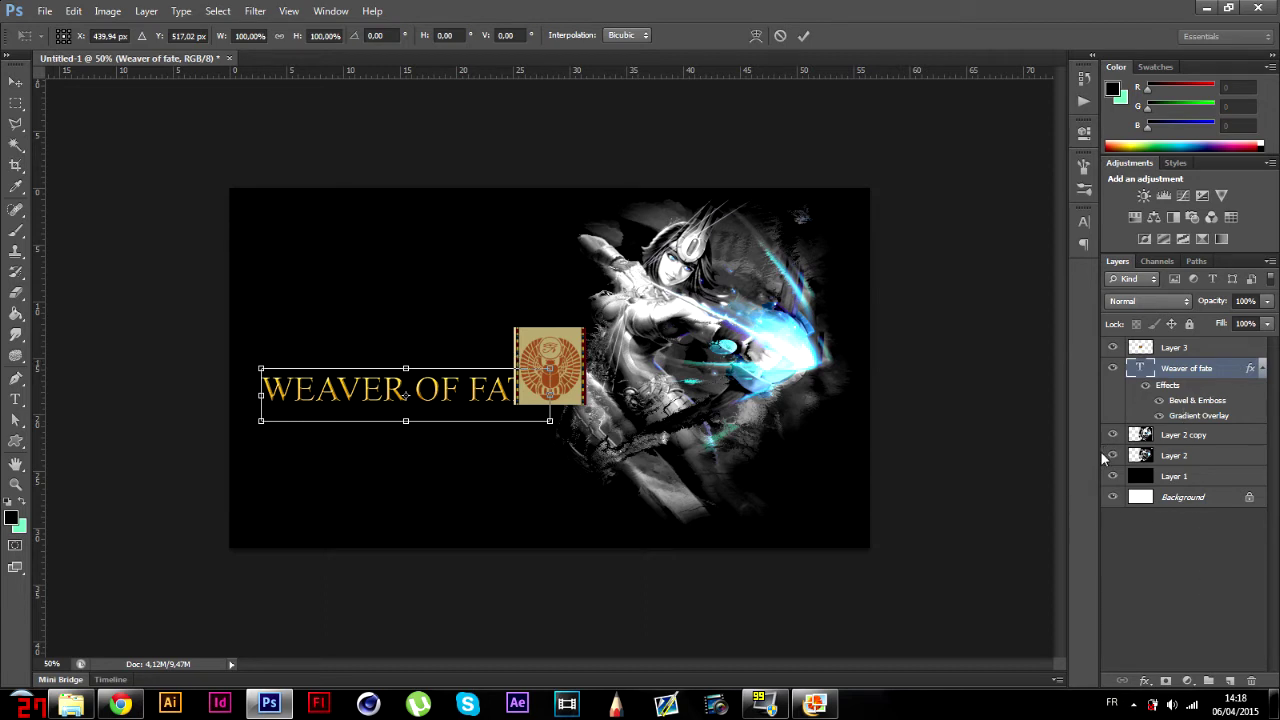
key("Return")
left_click(1139, 349)
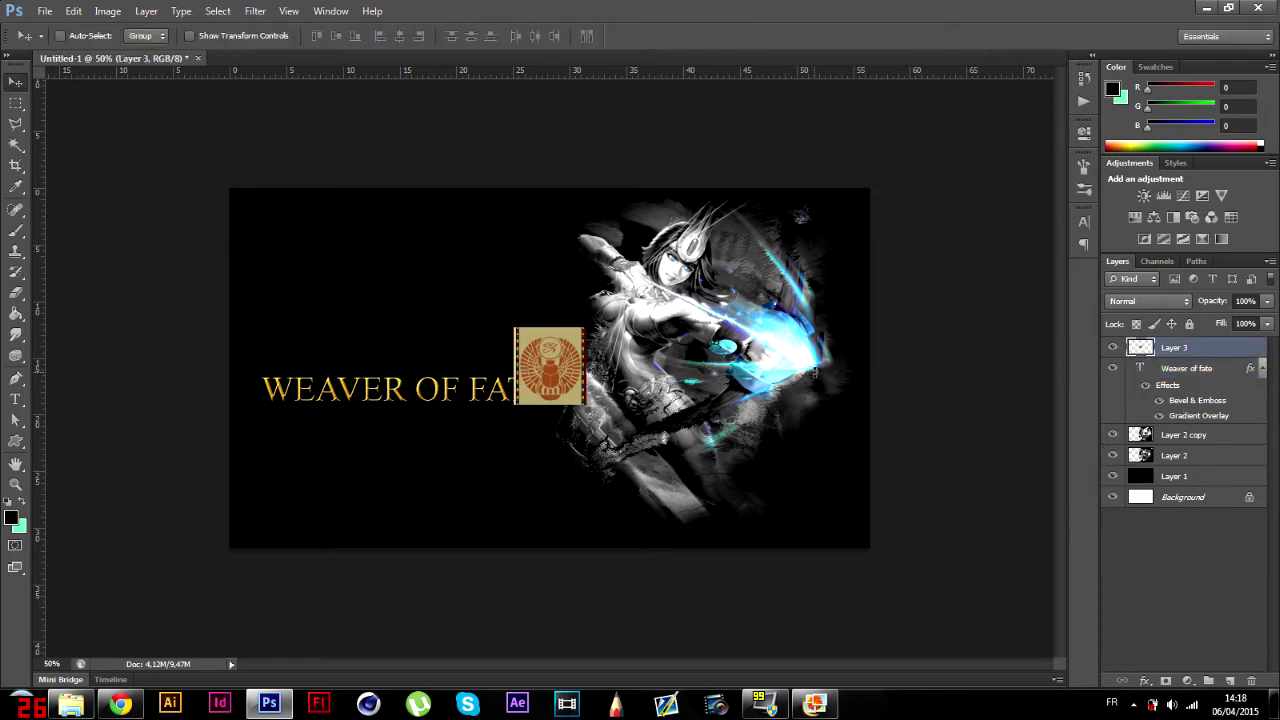
key("ctrl+t")
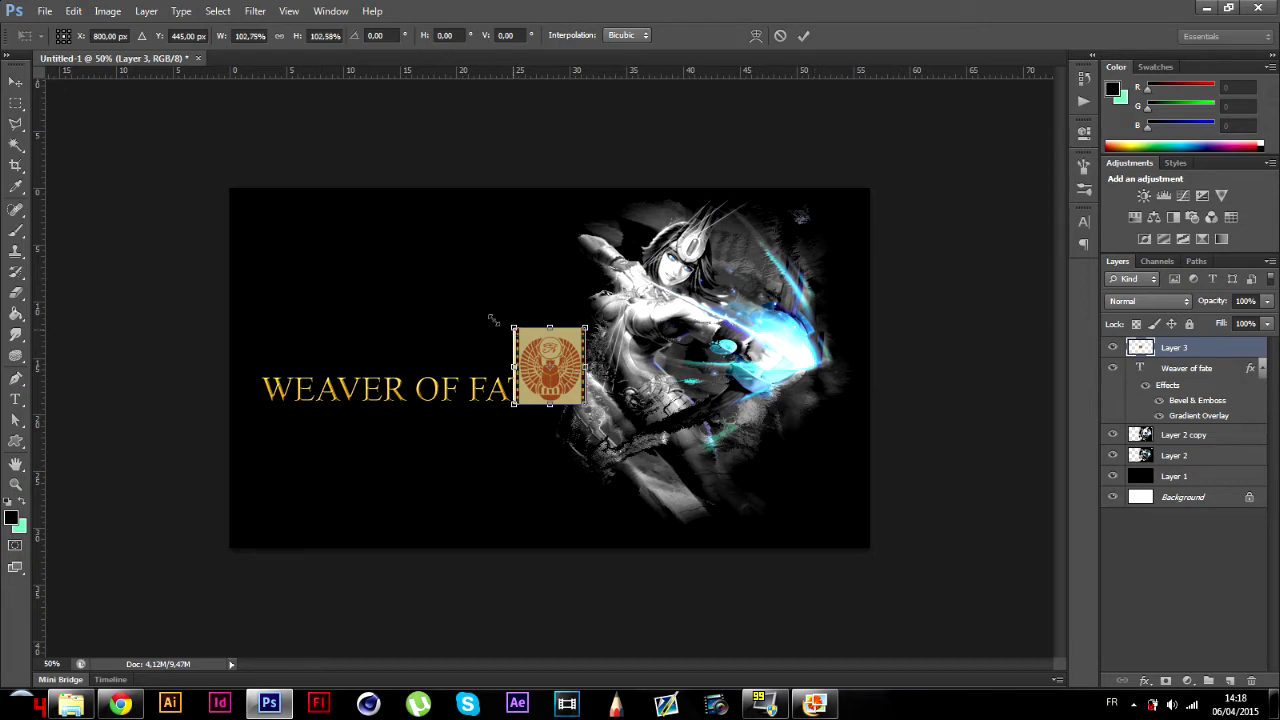
left_click_drag(510, 327, 391, 230)
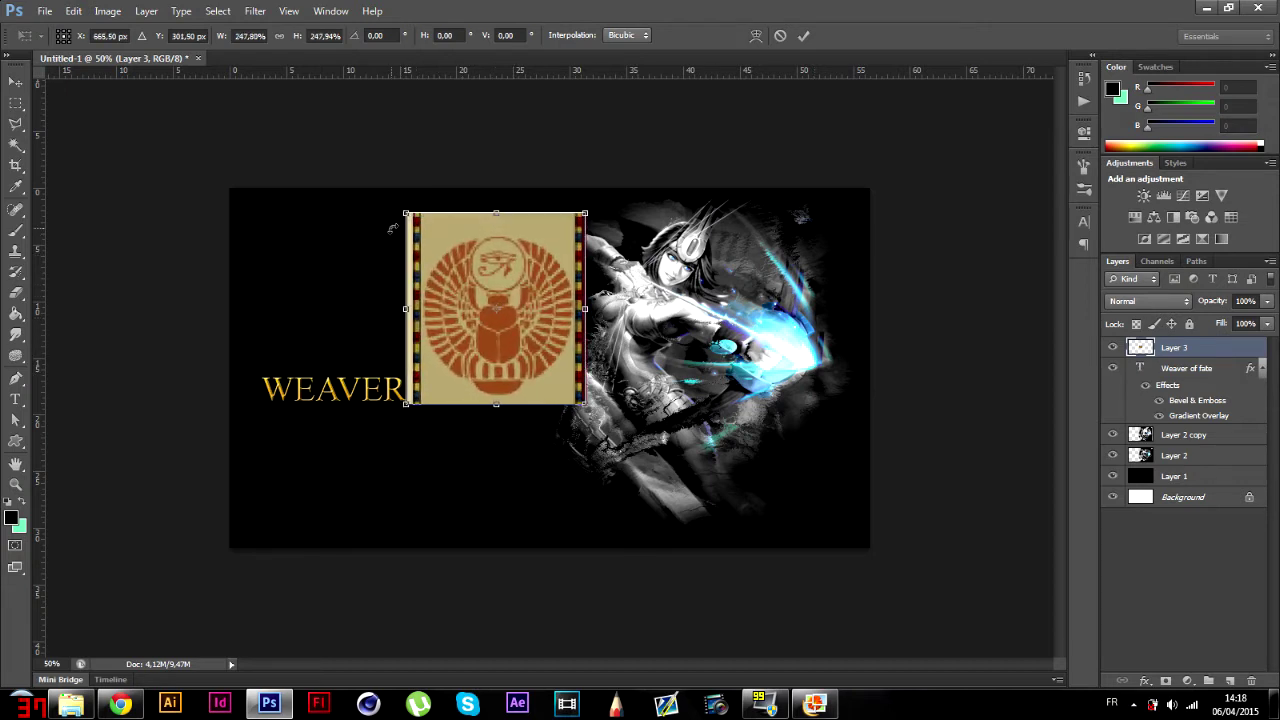
key("Return")
left_click_drag(507, 355, 416, 392)
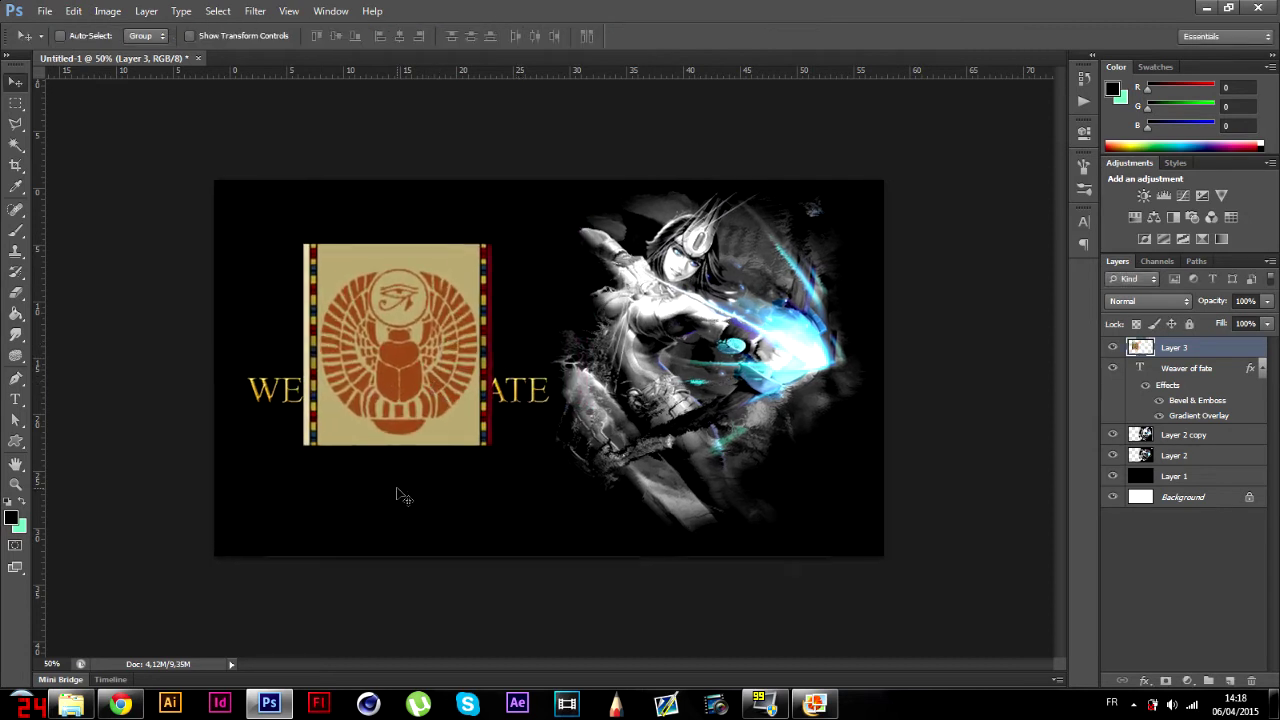
- Apply a Levels adjustment to the scarab emblem with a midtone input of 0.76 and a white input of 190
key("ctrl+plus")
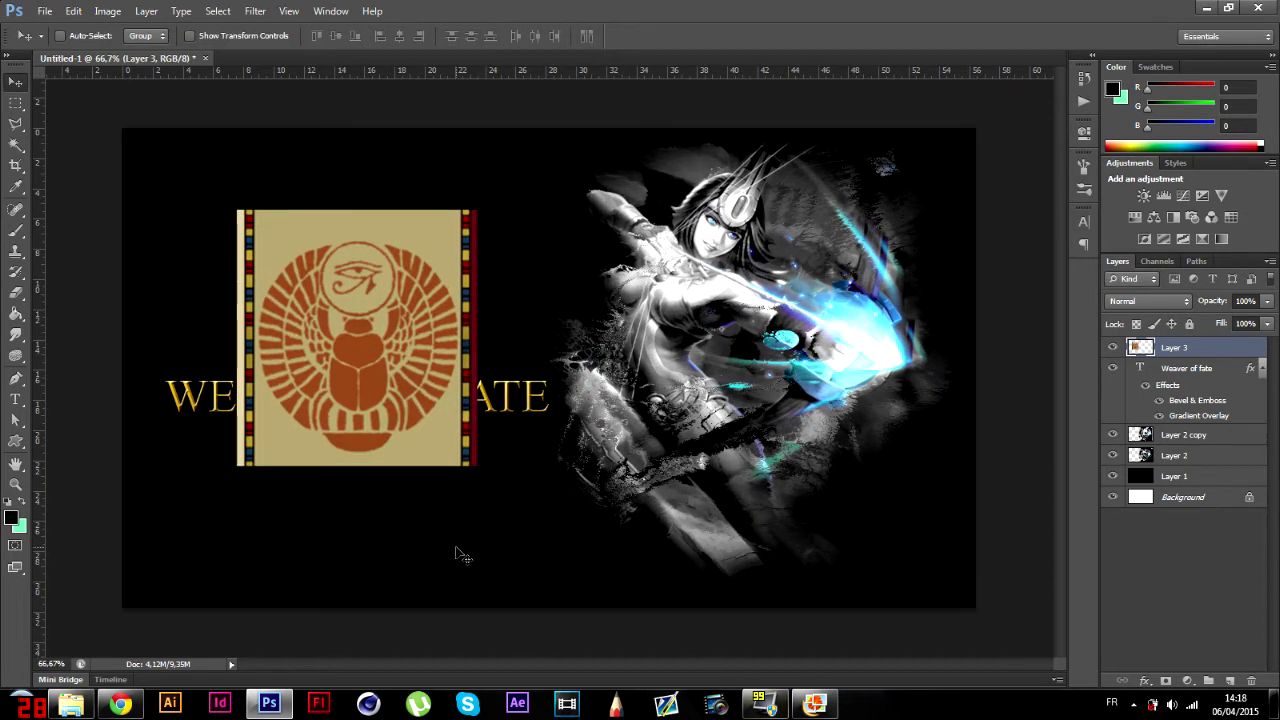
key("ctrl+plus")
left_click_drag(563, 668, 518, 668)
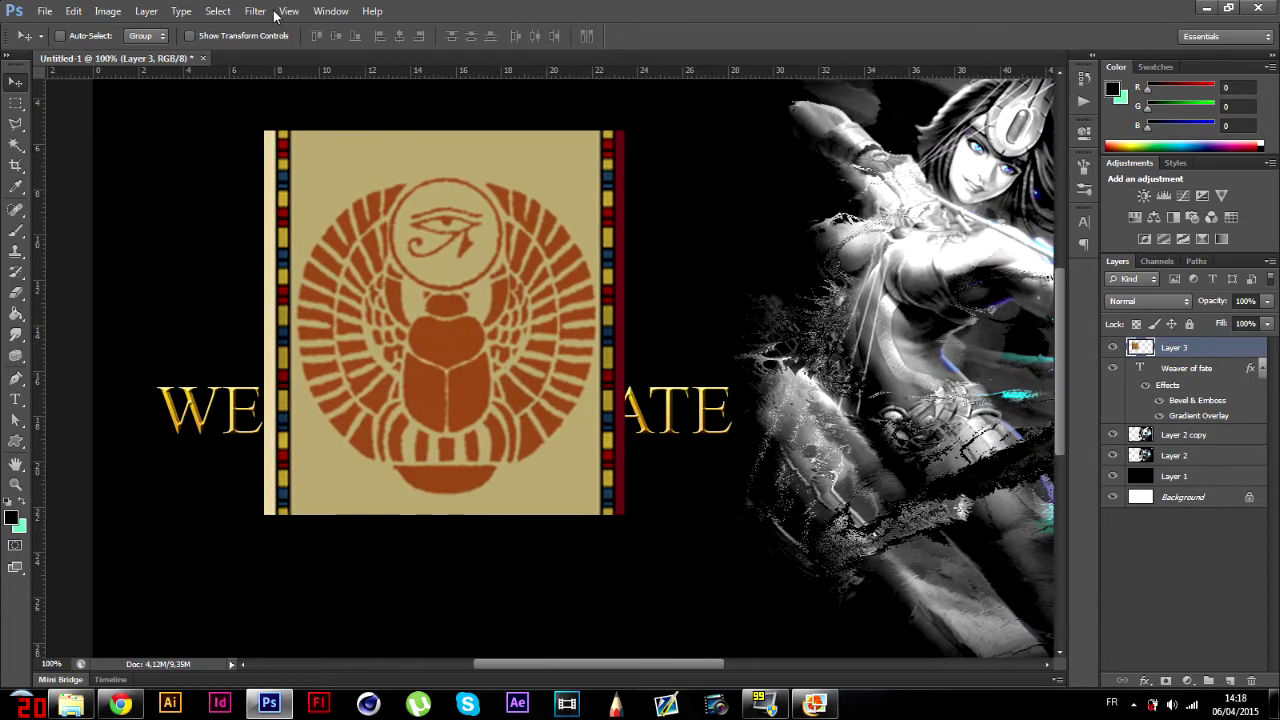
left_click(108, 11)
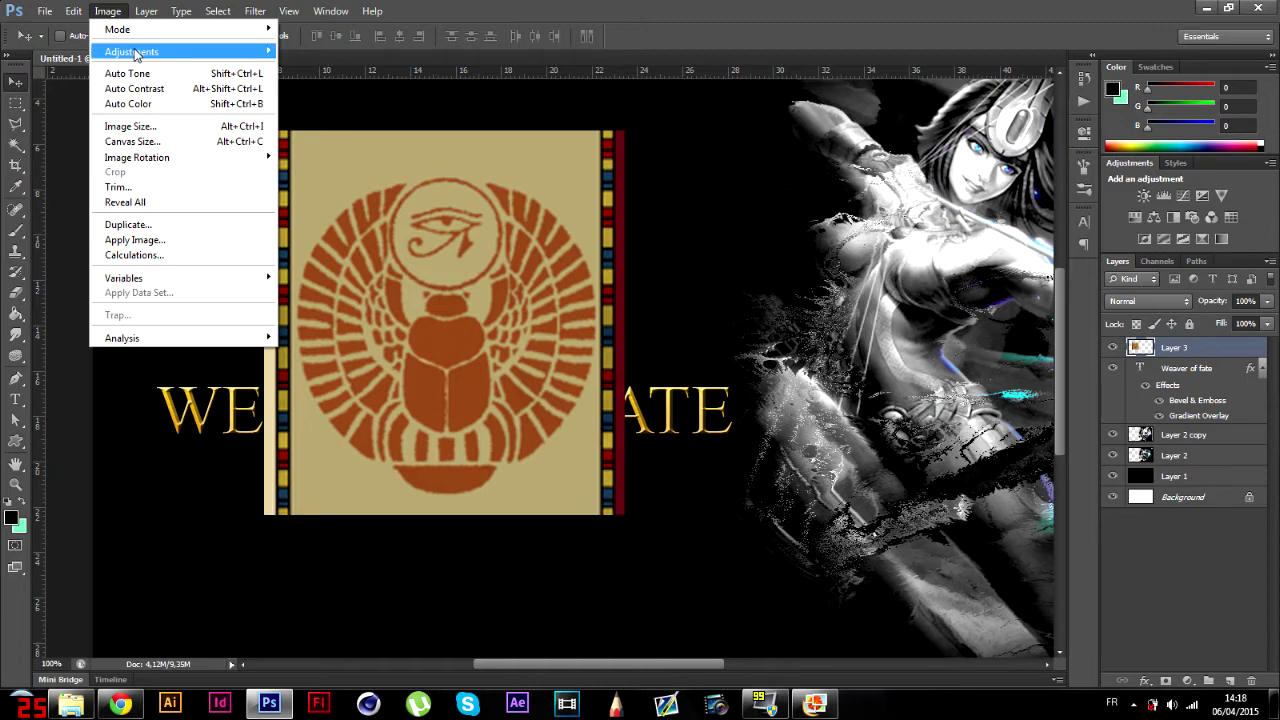
mouse_move(136, 54)
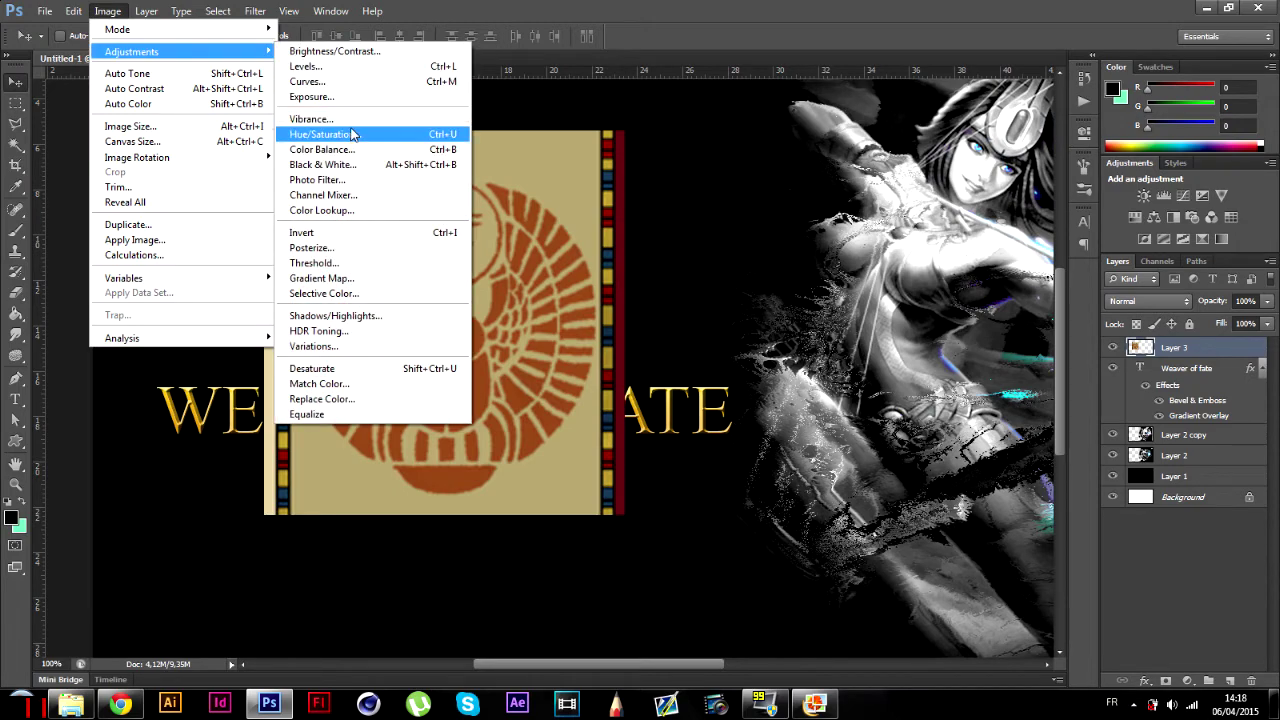
left_click(305, 66)
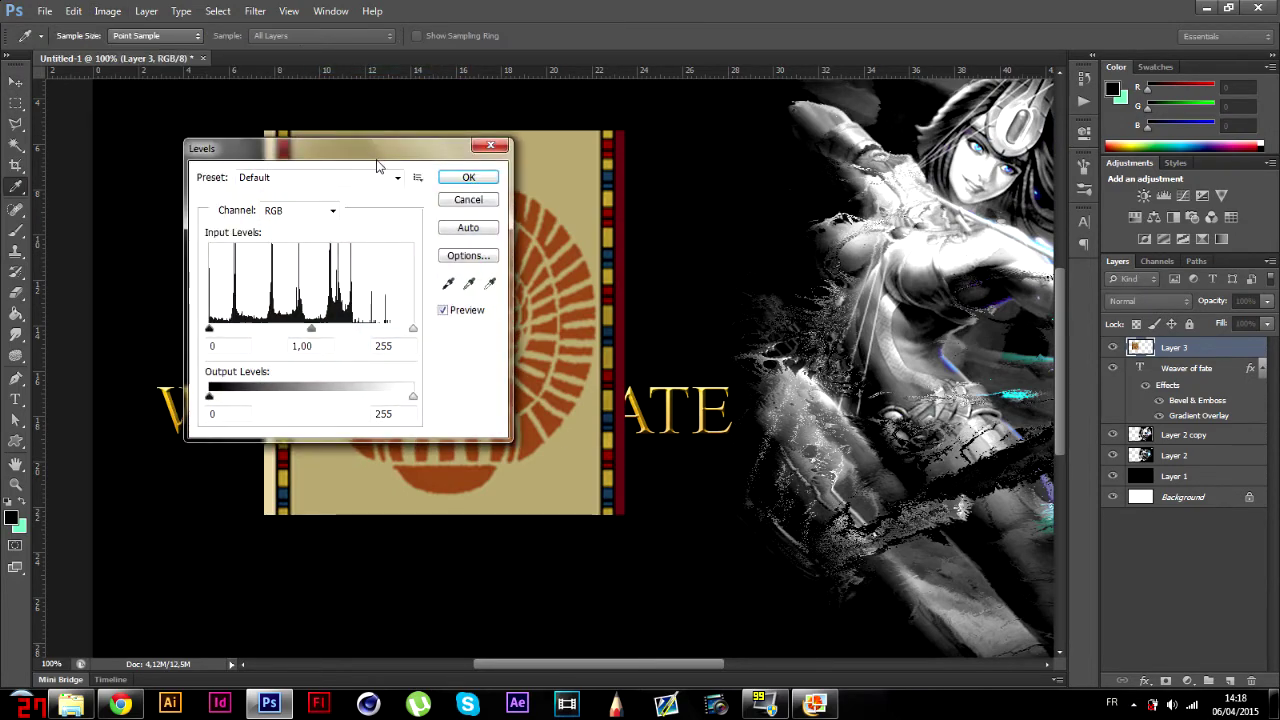
left_click_drag(400, 141, 809, 191)
left_click_drag(866, 223, 867, 222)
left_click_drag(903, 397, 790, 399)
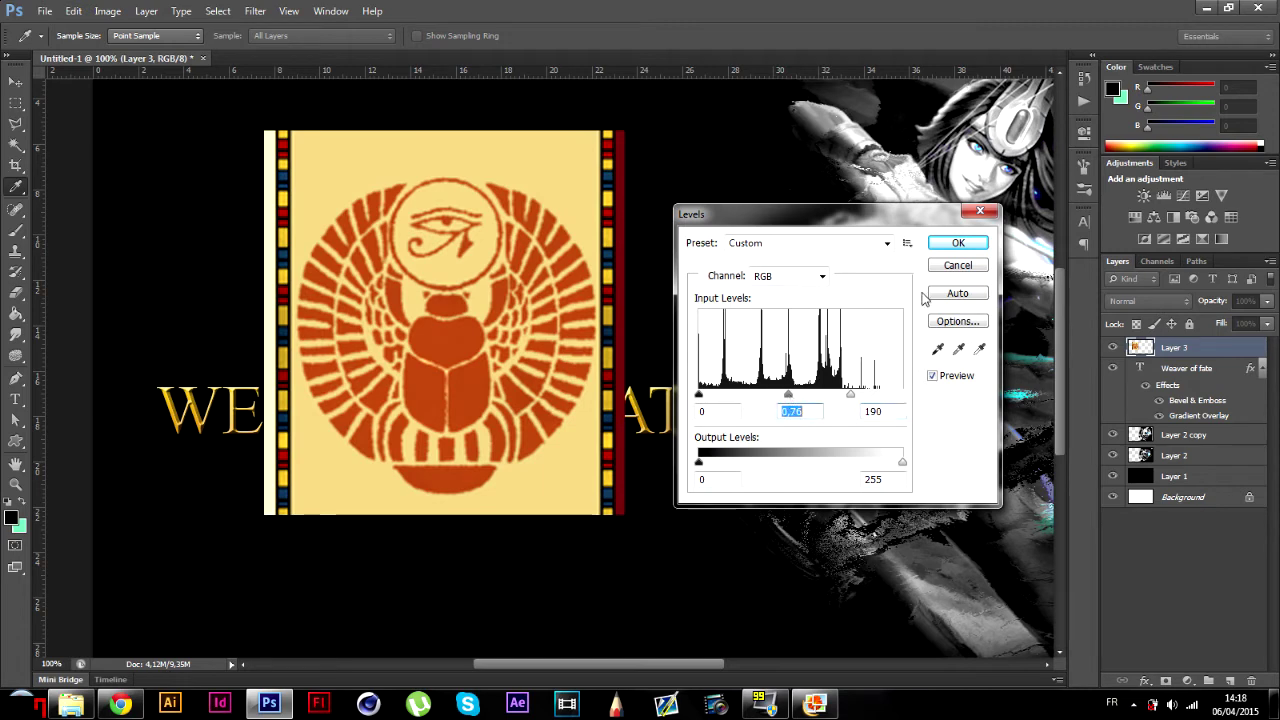
left_click(956, 244)
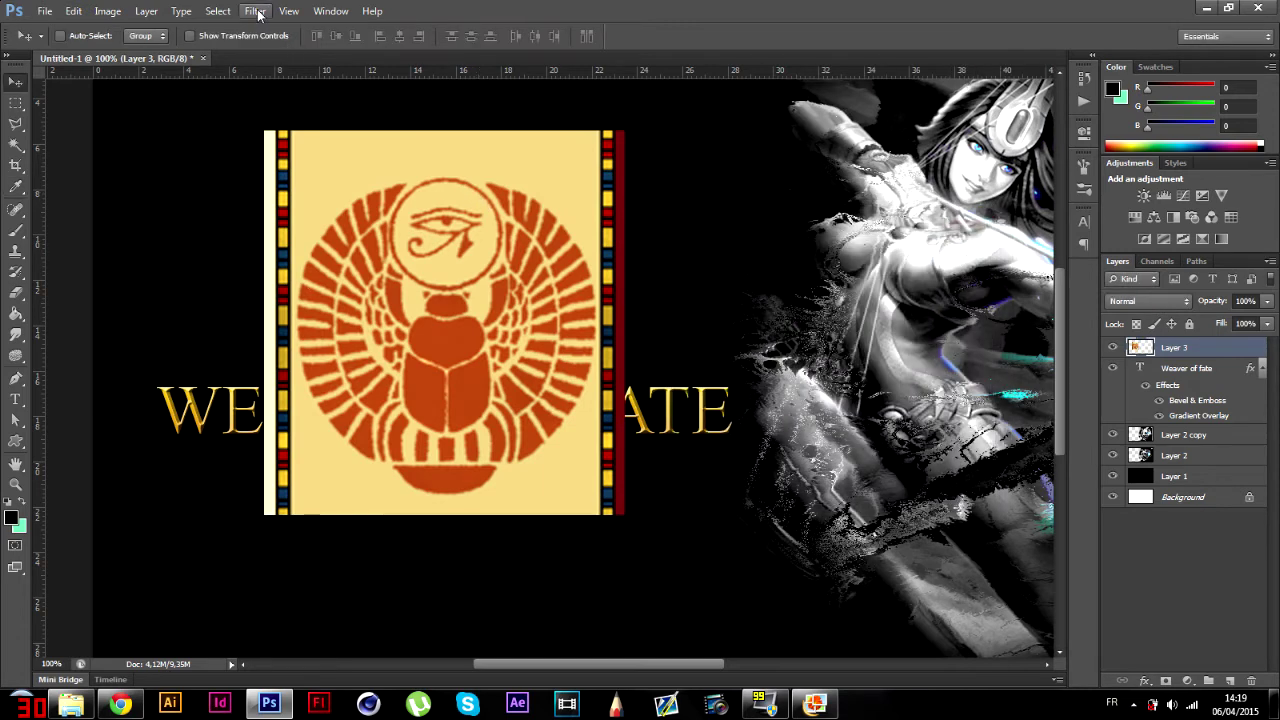
- Apply a Sharpen filter to the scarab emblem layer and check its edges up close
left_click(257, 12)
mouse_move(352, 265)
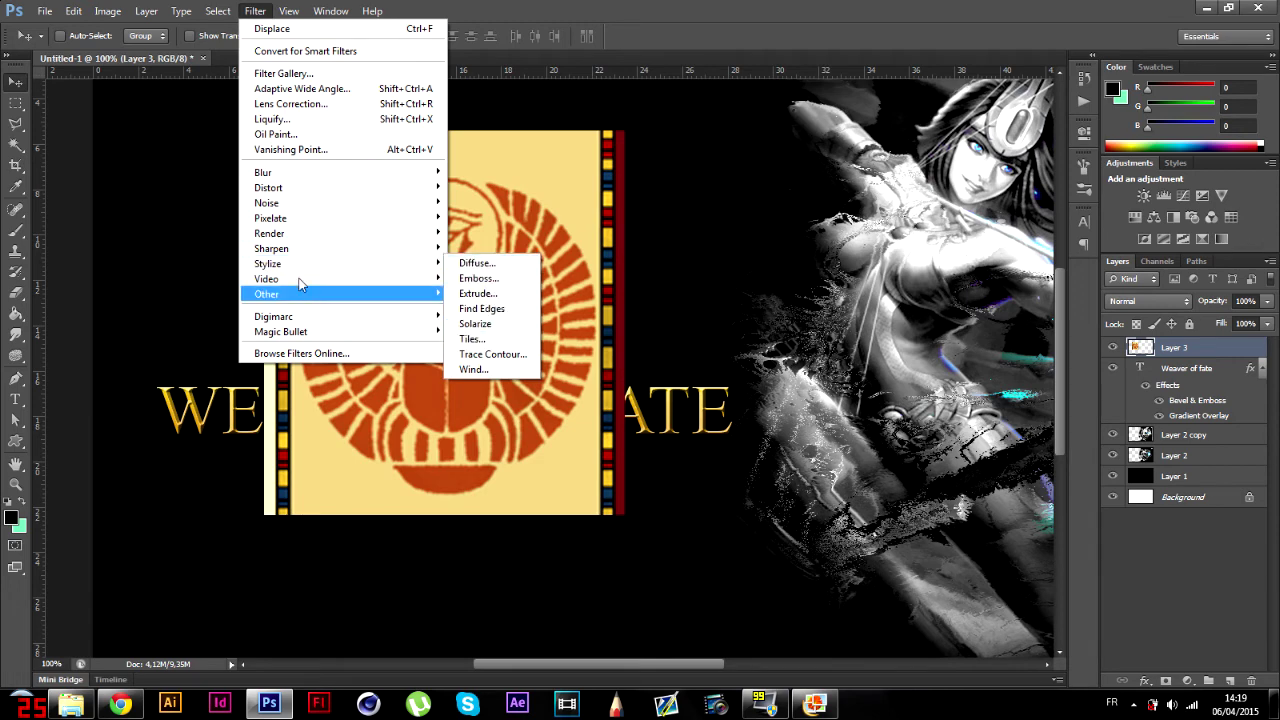
mouse_move(400, 248)
left_click(516, 277)
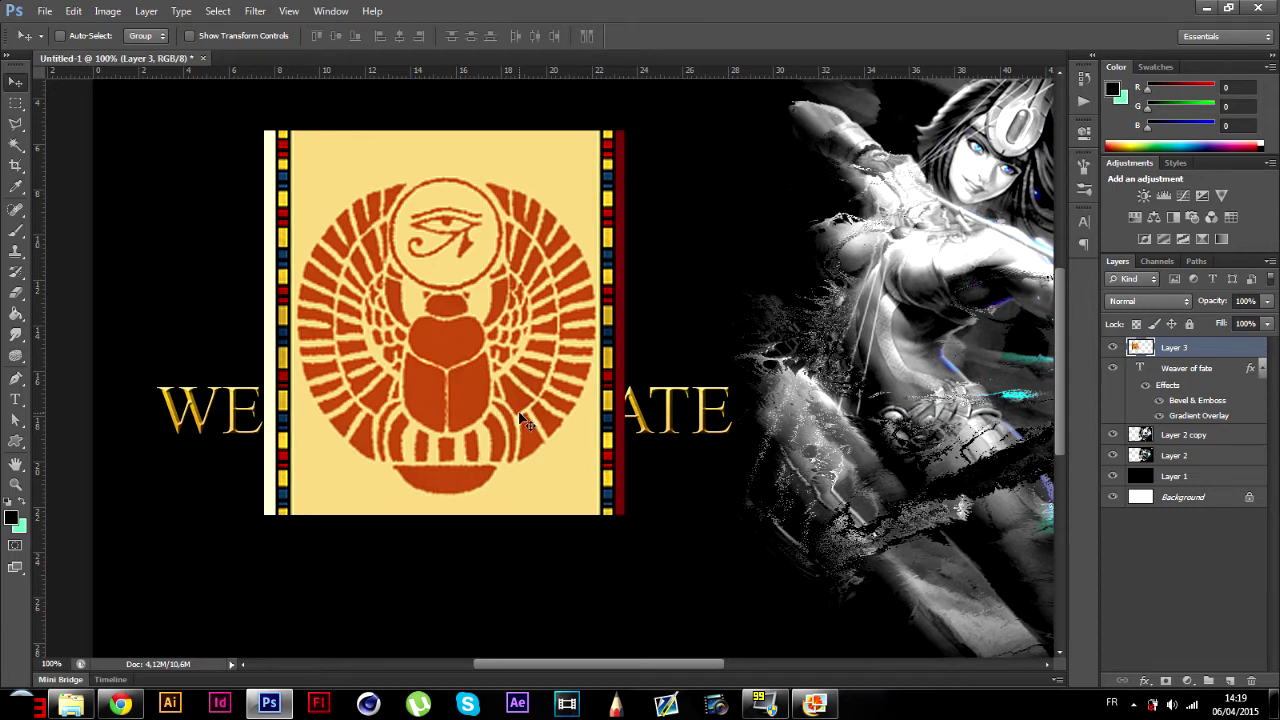
key("ctrl+plus")
scroll(514, 371, "up", 2)
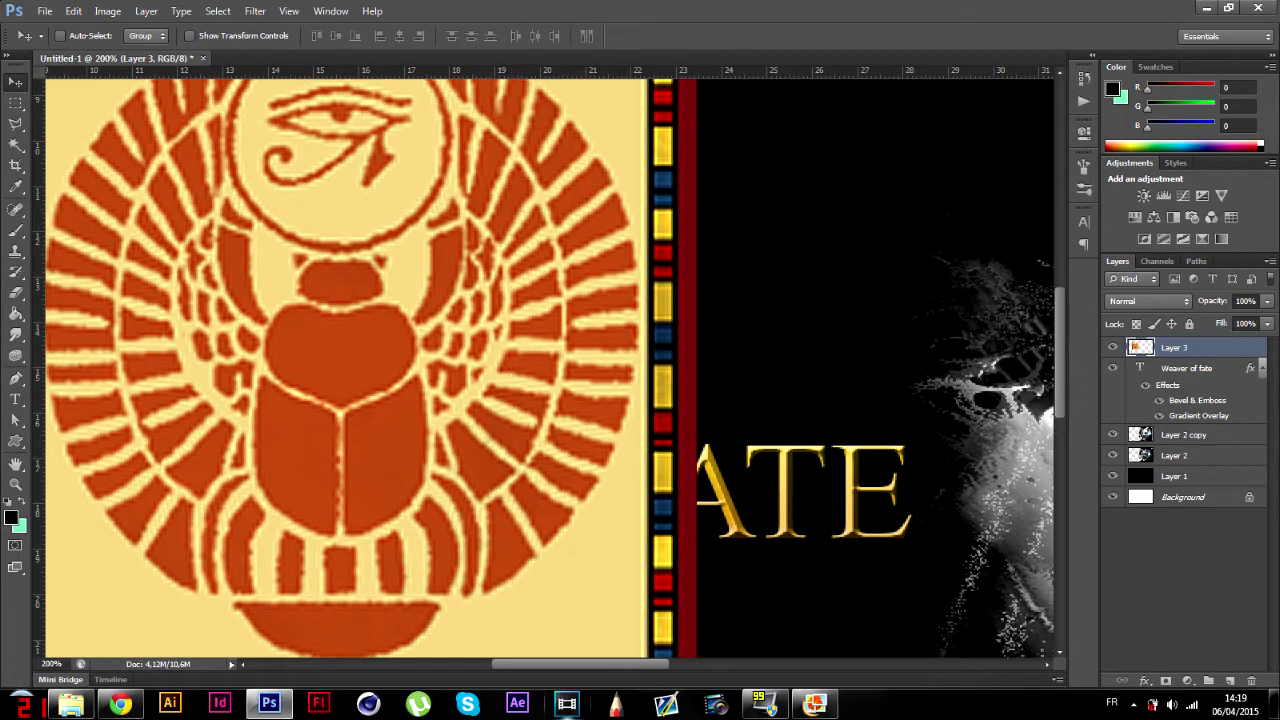
left_click_drag(567, 662, 557, 661)
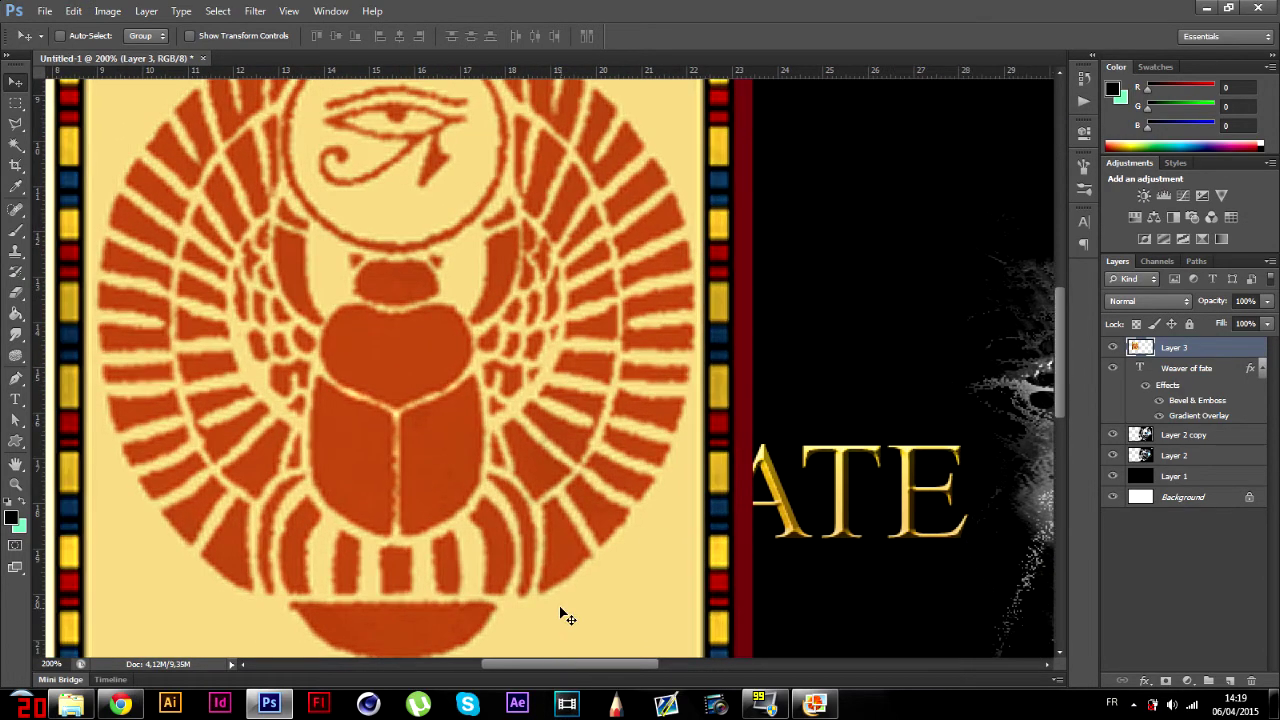
key("ctrl+minus")
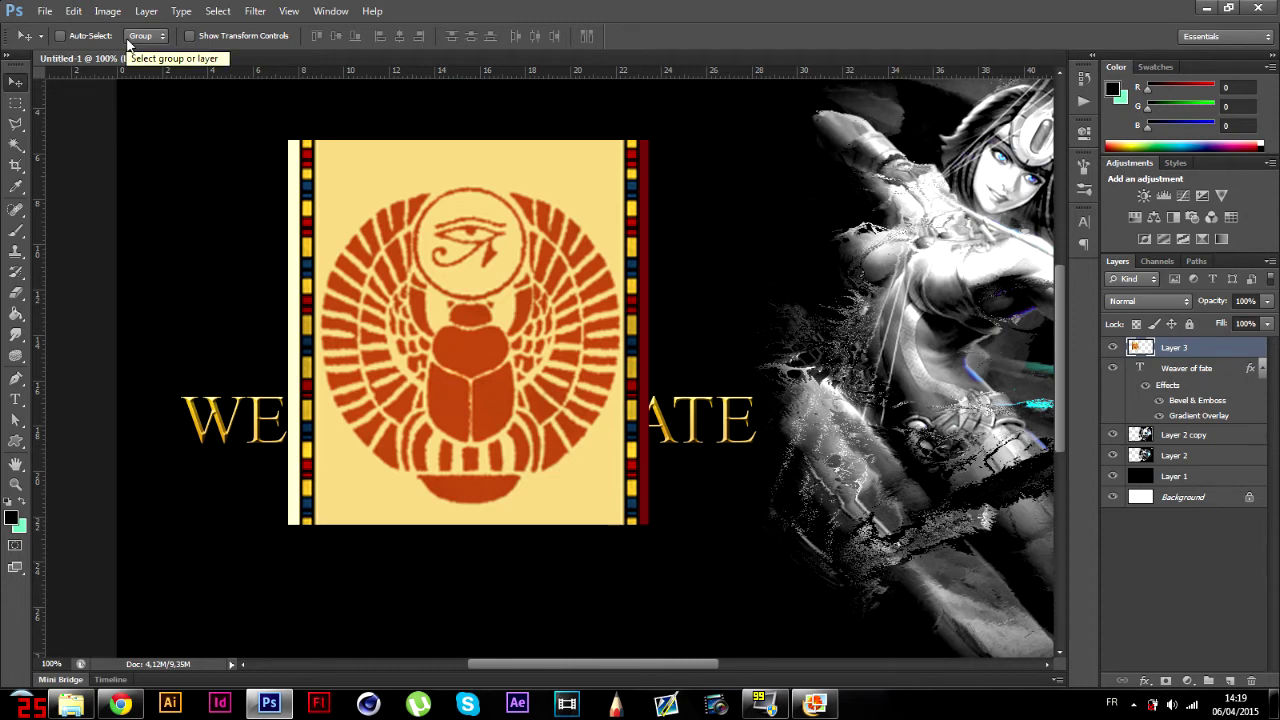
left_click(15, 123)
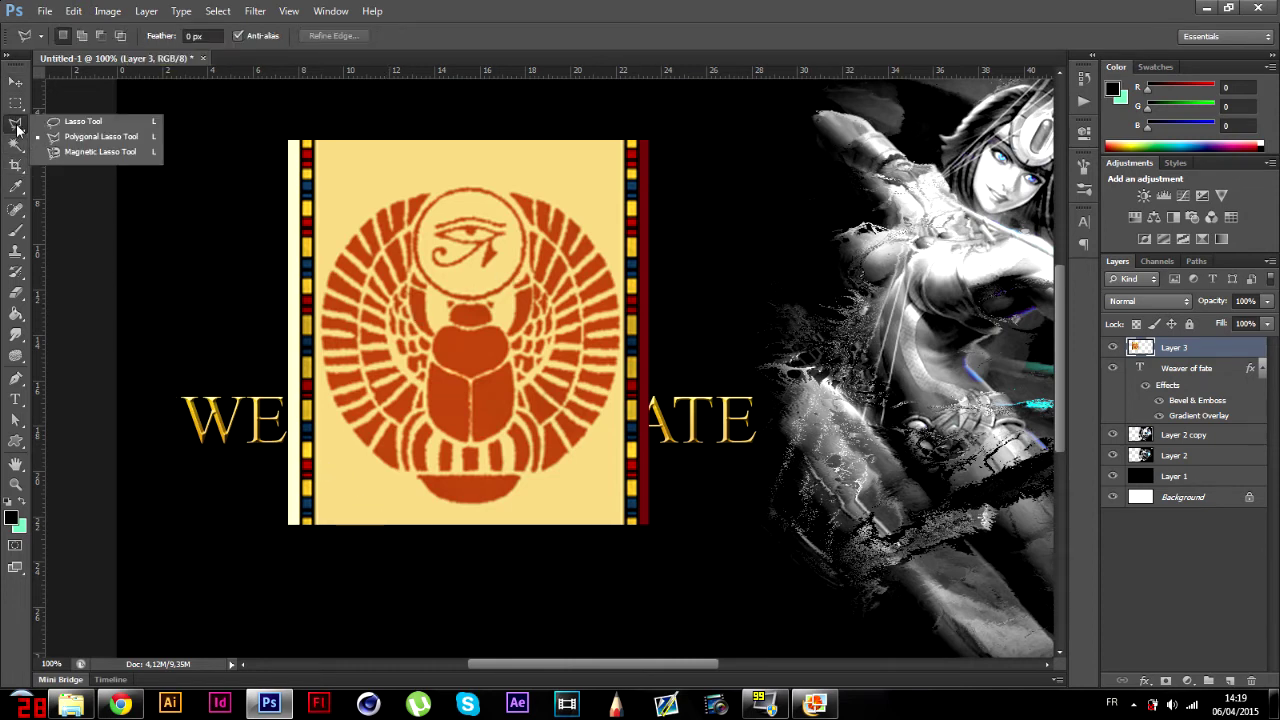
left_click(82, 121)
left_click(518, 168)
left_click(348, 191)
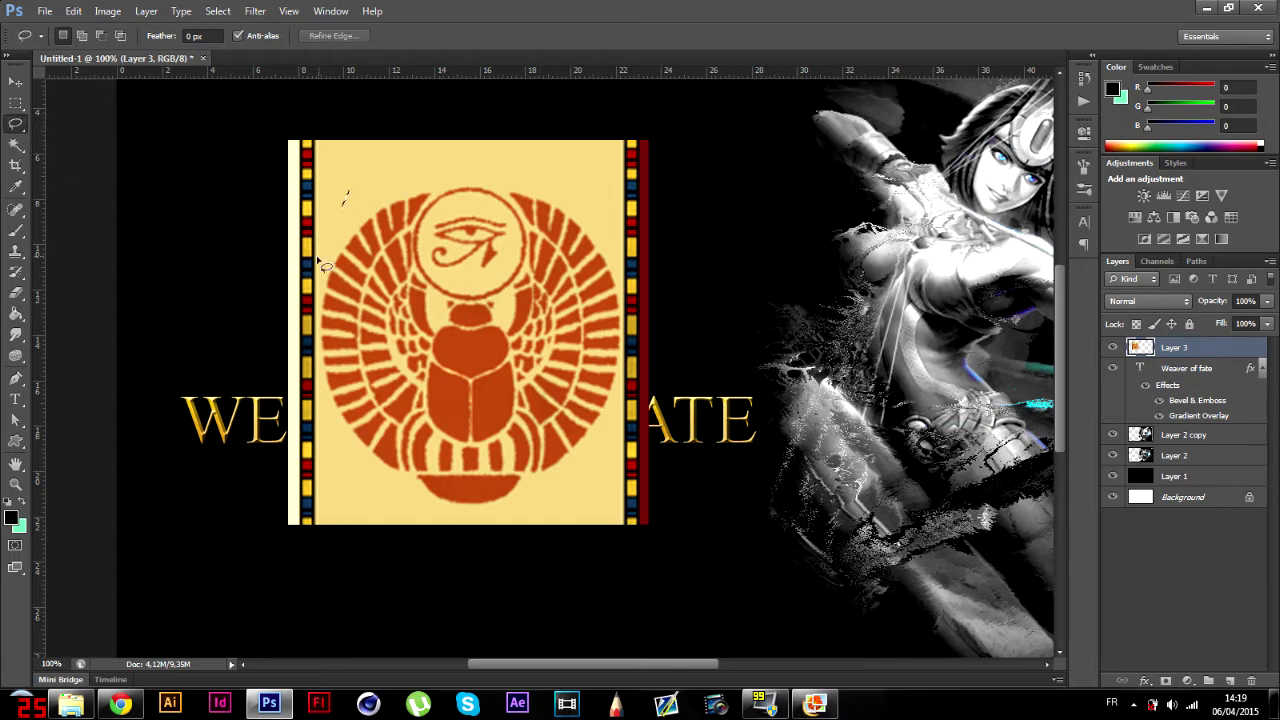
left_click(316, 258)
left_click(593, 268)
mouse_move(340, 157)
left_mouse_down()
mouse_move(449, 523)
mouse_move(586, 177)
mouse_move(345, 172)
left_mouse_up()
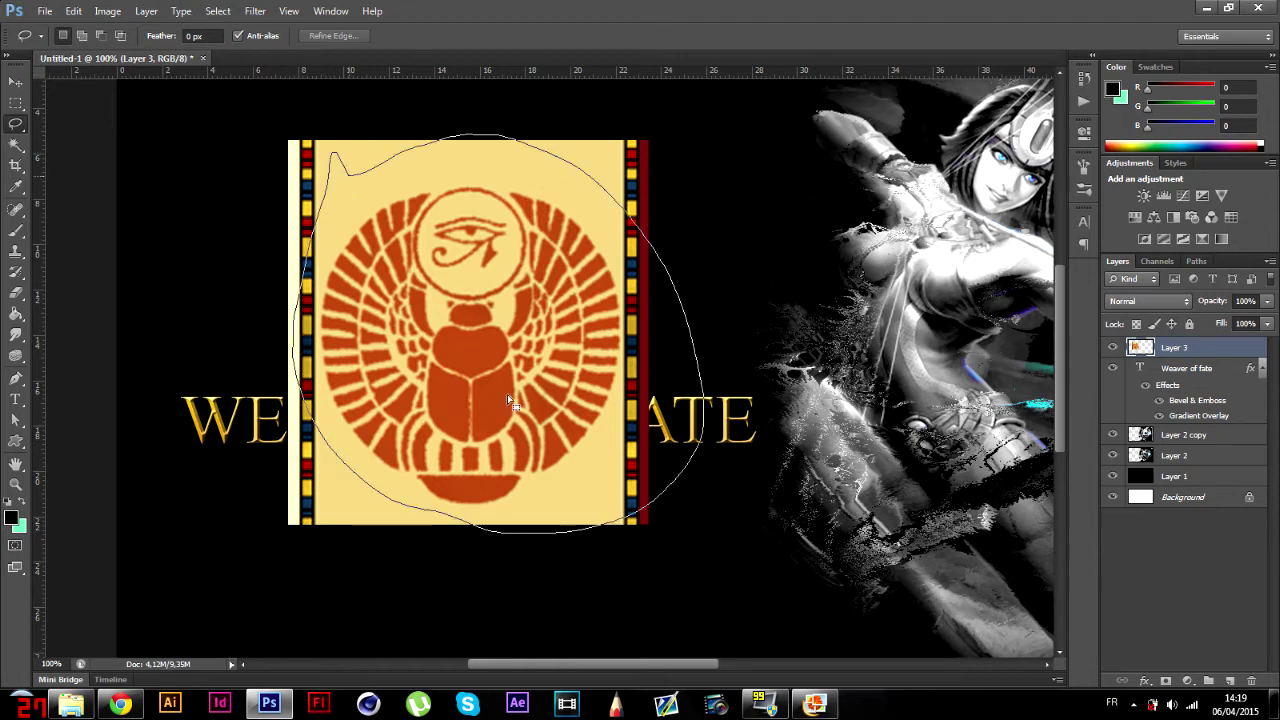
right_click(15, 128)
left_click(68, 140)
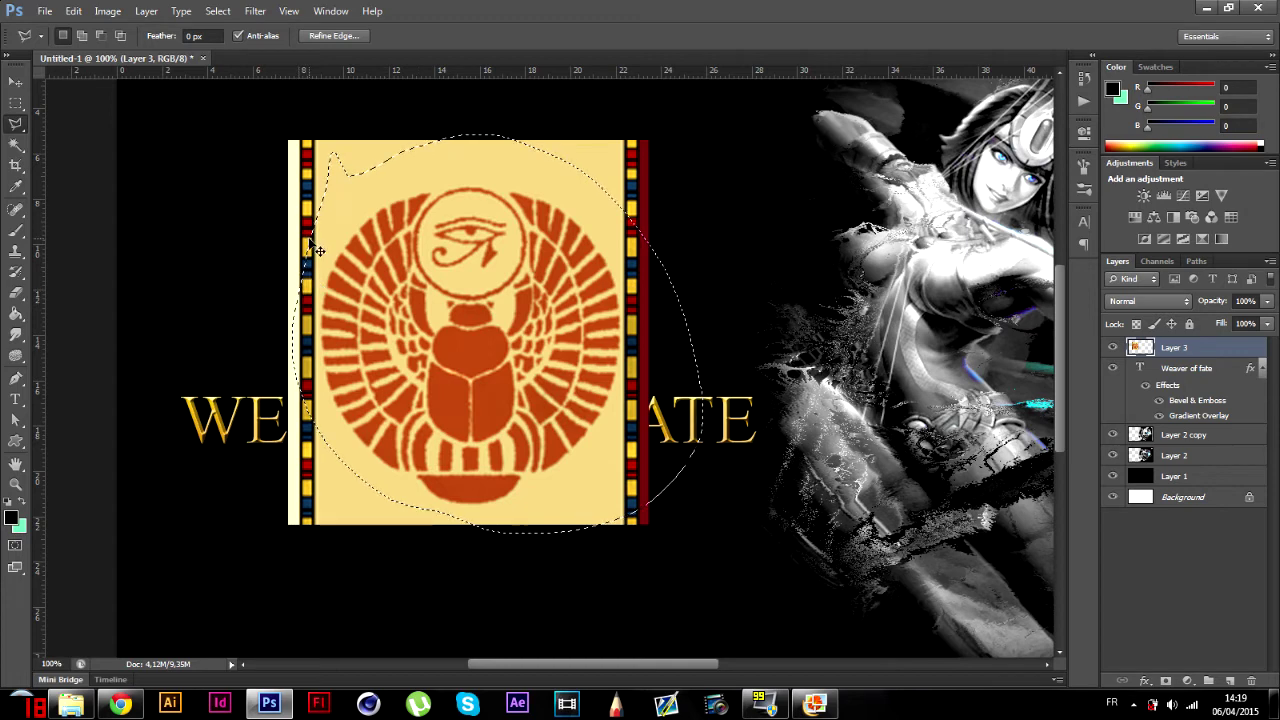
key("ctrl+d")
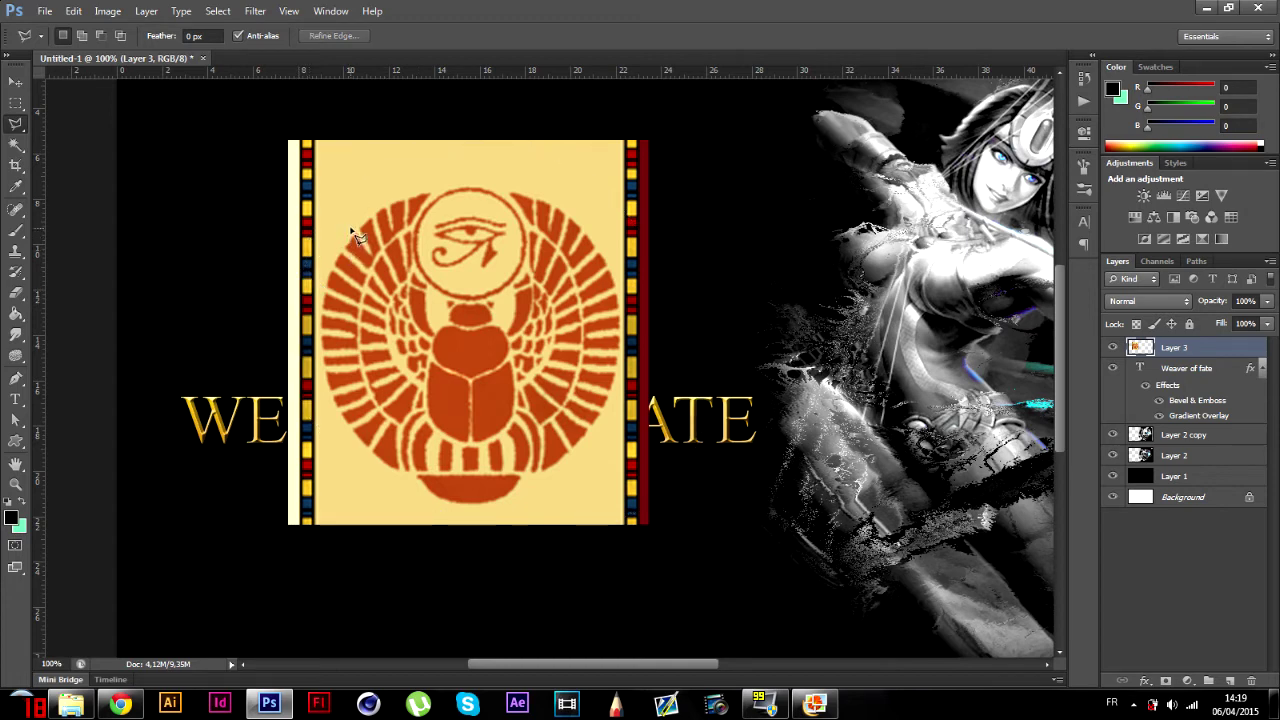
- Outline the scarab emblem with a closed Polygonal Lasso selection that leaves out the coloured side borders
left_click(350, 228)
left_click(372, 193)
left_click(448, 181)
left_click(529, 178)
left_click(588, 205)
left_click(613, 250)
left_click(621, 309)
left_click(621, 424)
left_click(540, 512)
left_click(445, 514)
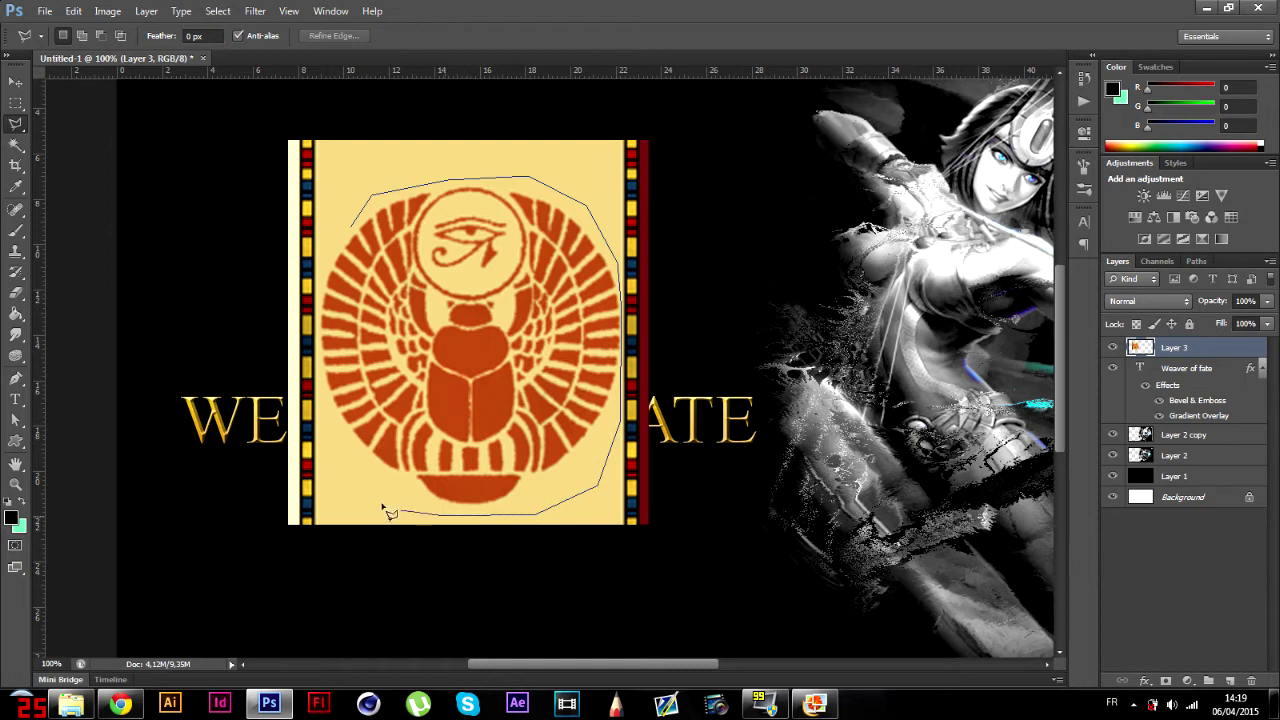
left_click(380, 503)
left_click(334, 456)
left_click(319, 253)
left_click(352, 224)
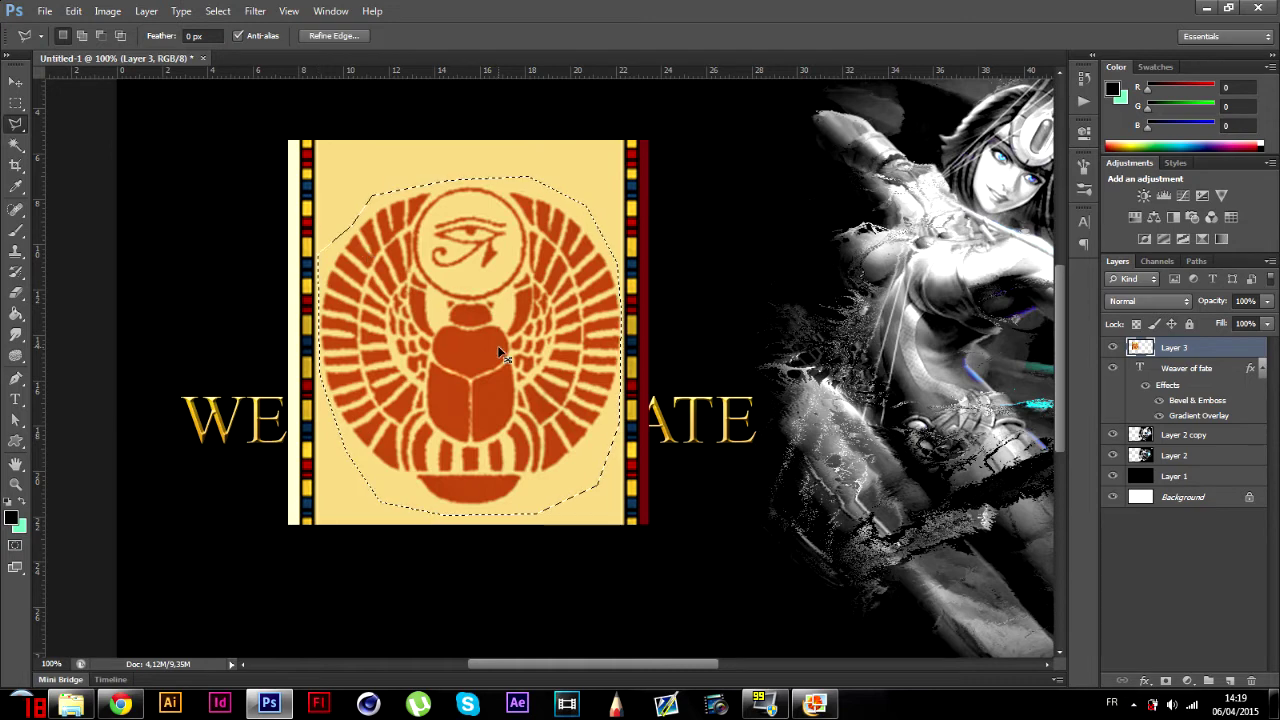
- Cut the selected scarab to its own layer and delete Layer 3 with the leftover banner
right_click(500, 352)
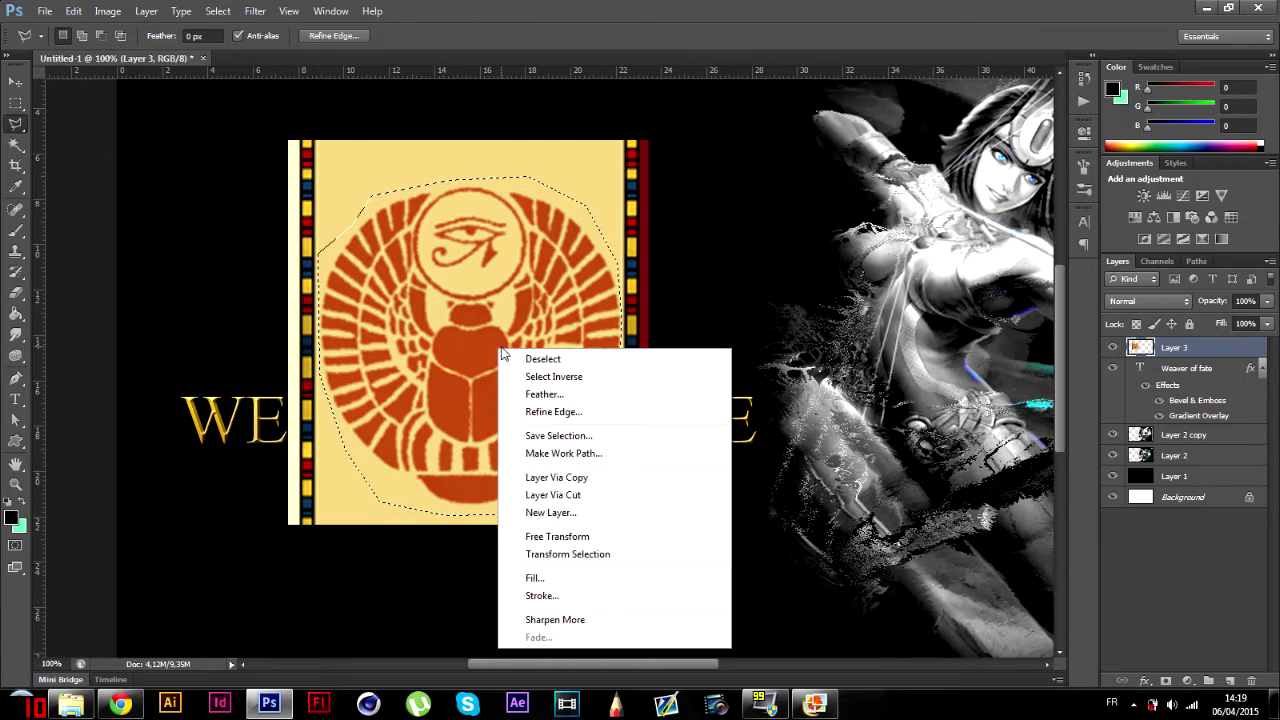
left_click(585, 496)
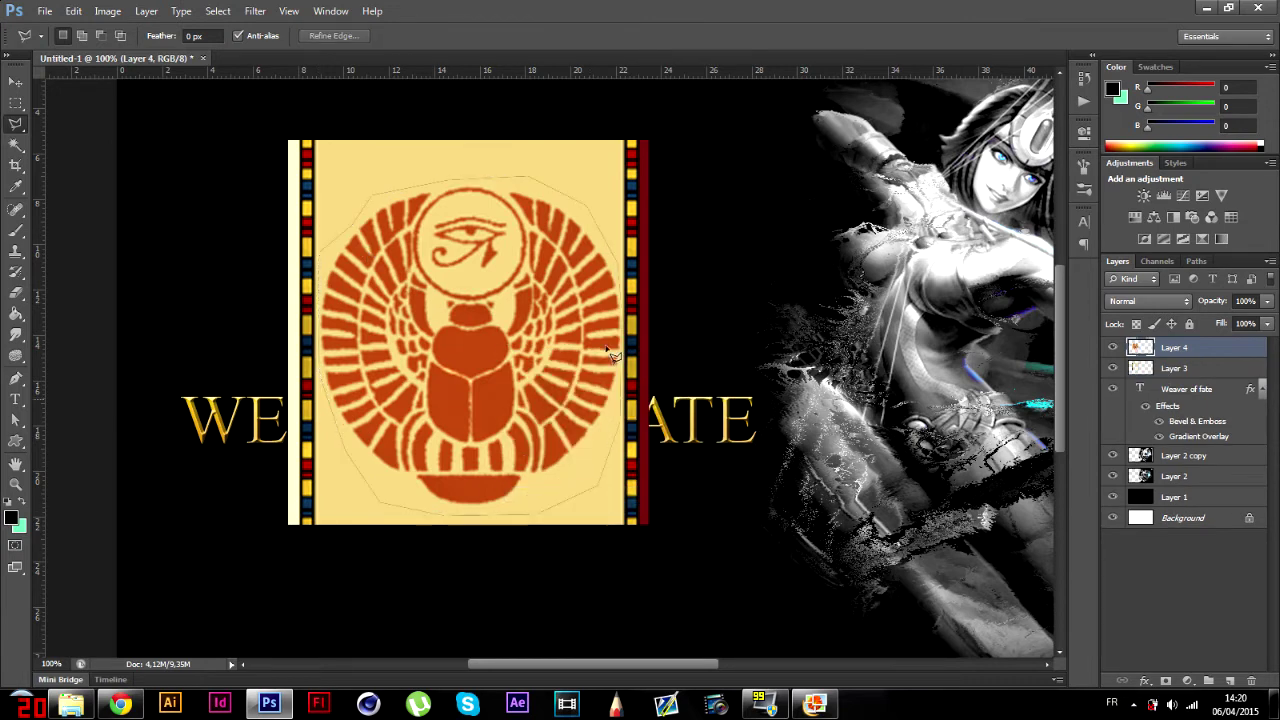
left_click(1157, 368)
key("Delete")
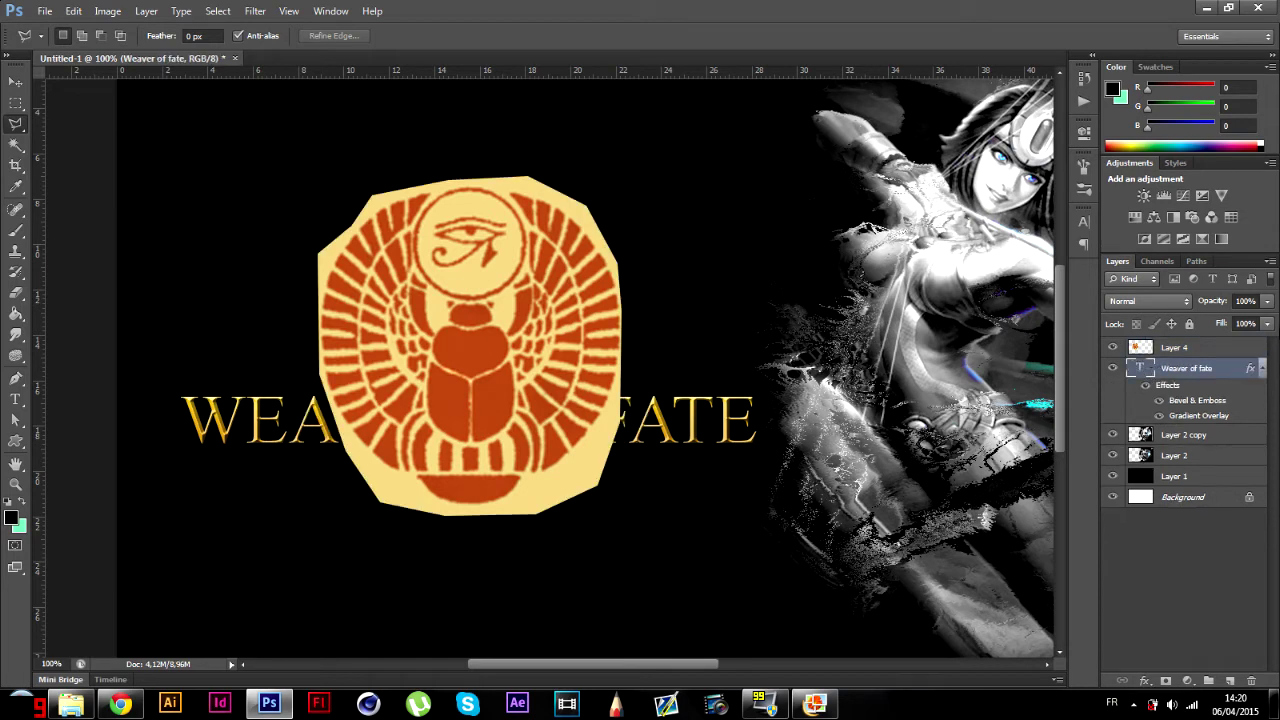
- Select the cream background of Layer 4 with Color Range at an increased fuzziness, delete it, and clear the selection
left_click(1240, 344)
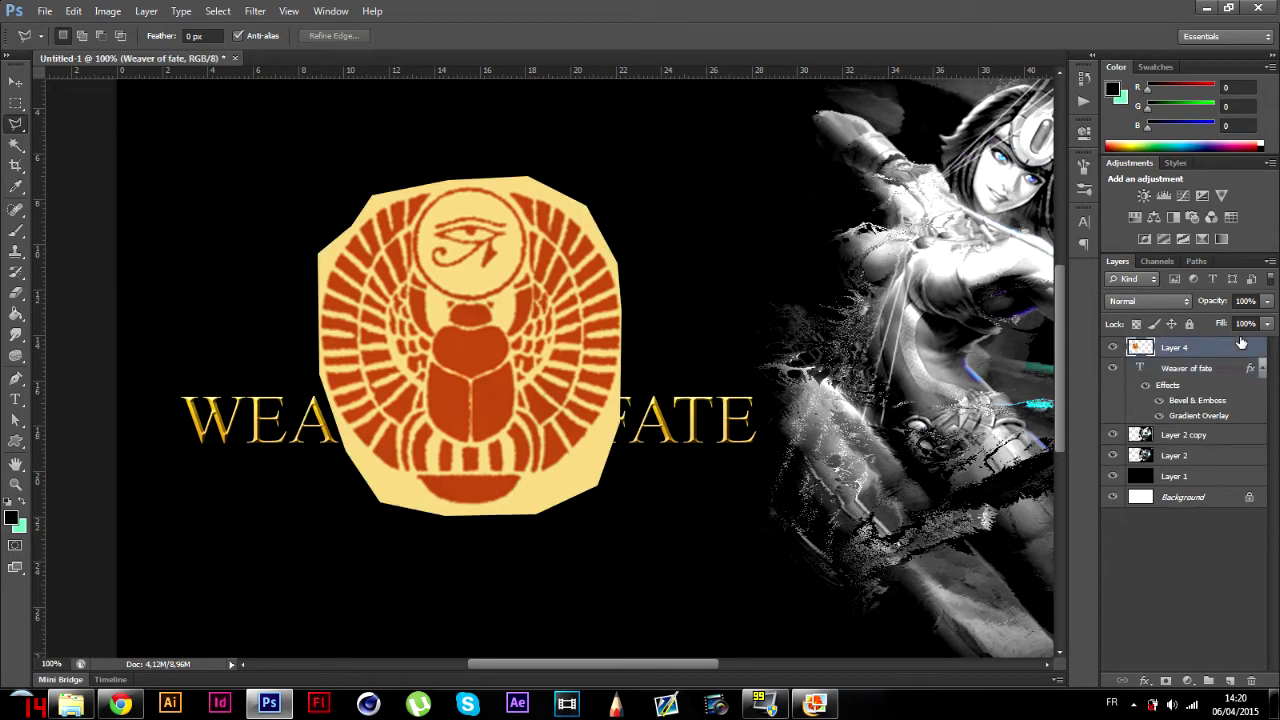
left_click(255, 11)
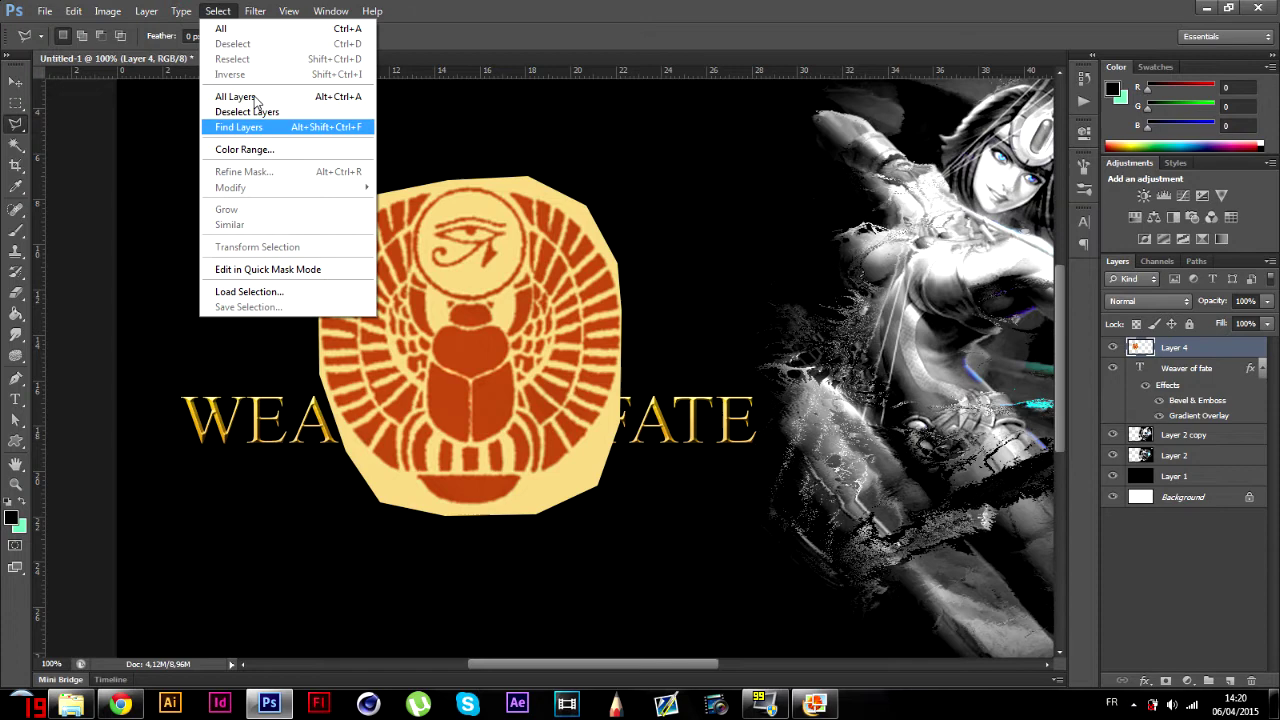
left_click(265, 152)
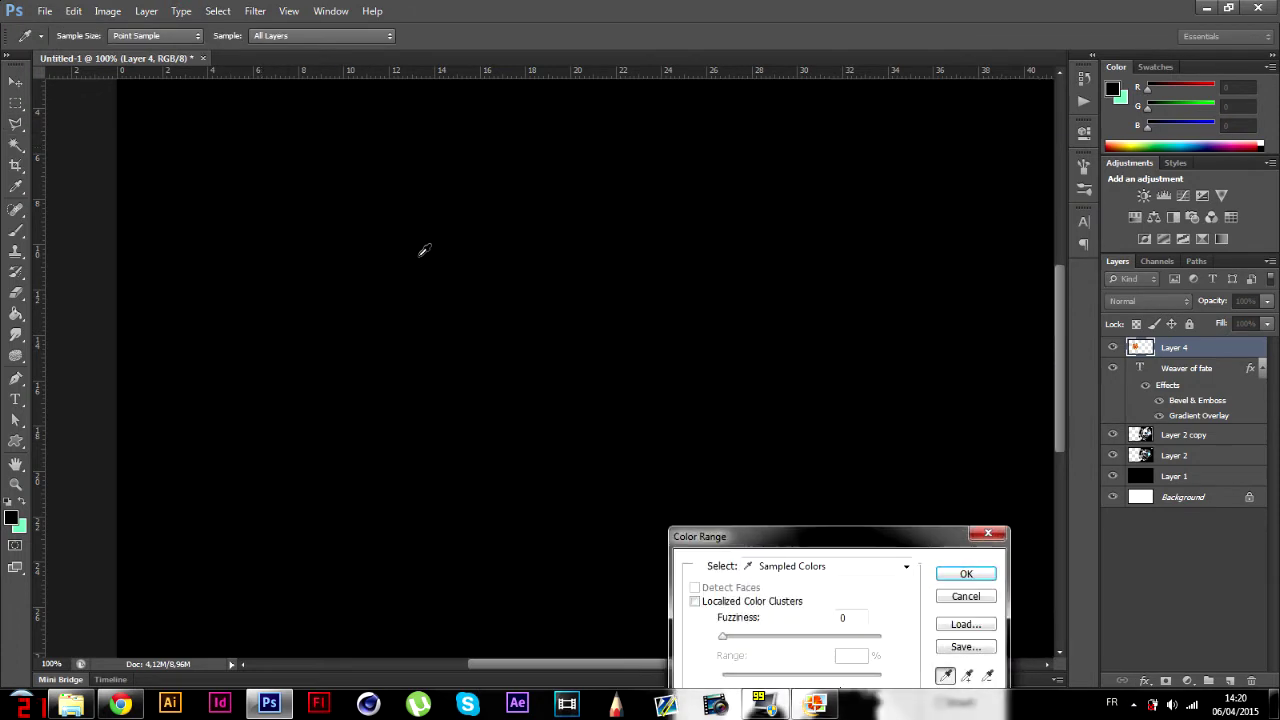
left_click(491, 378)
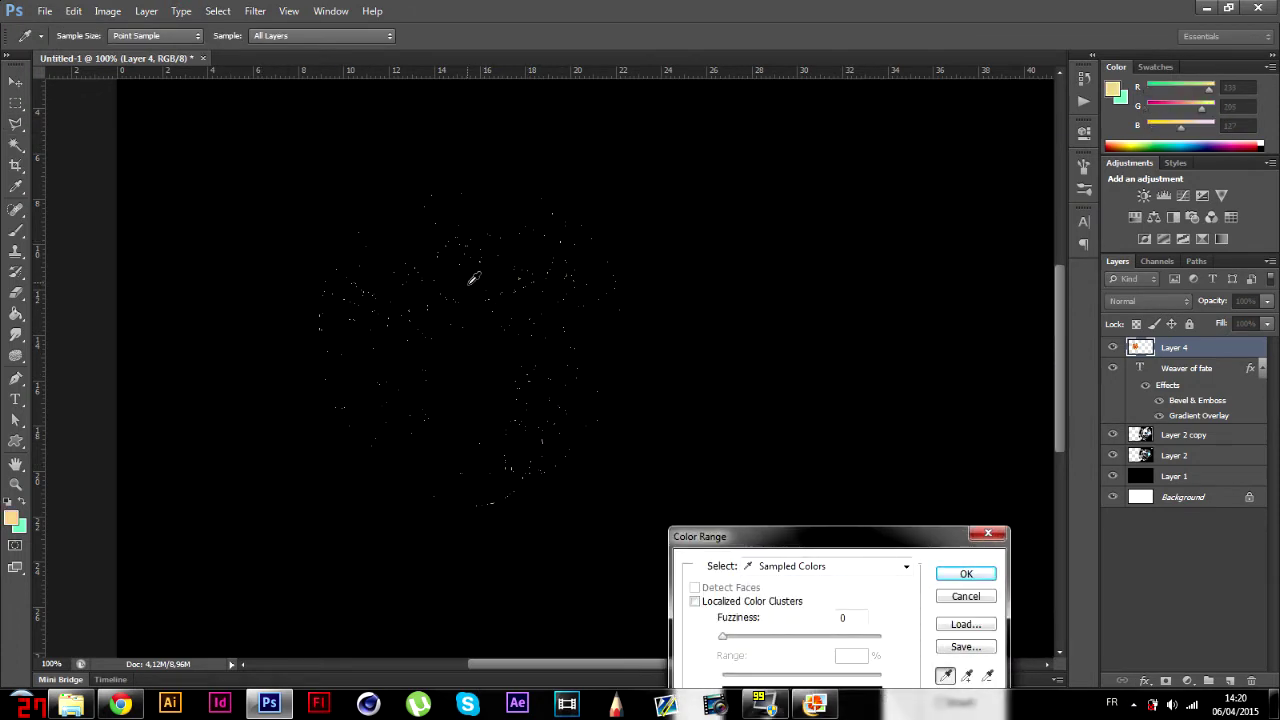
left_click(477, 284)
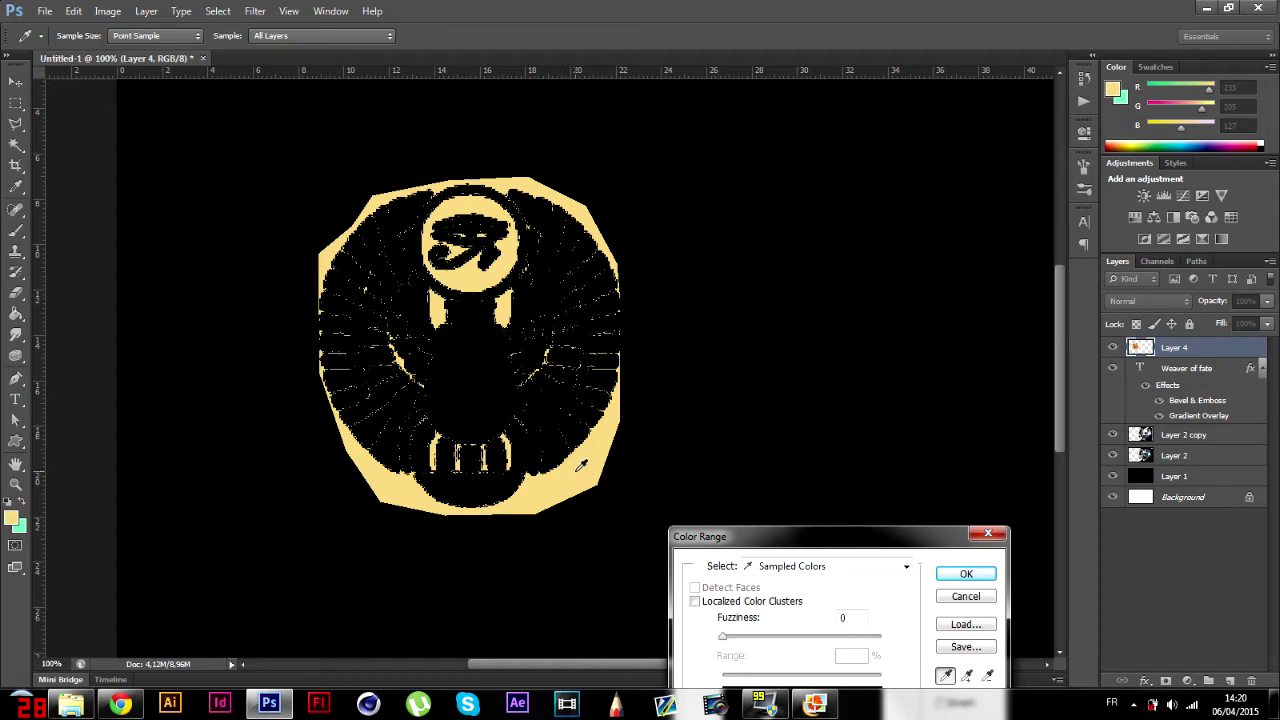
left_click_drag(821, 549, 825, 187)
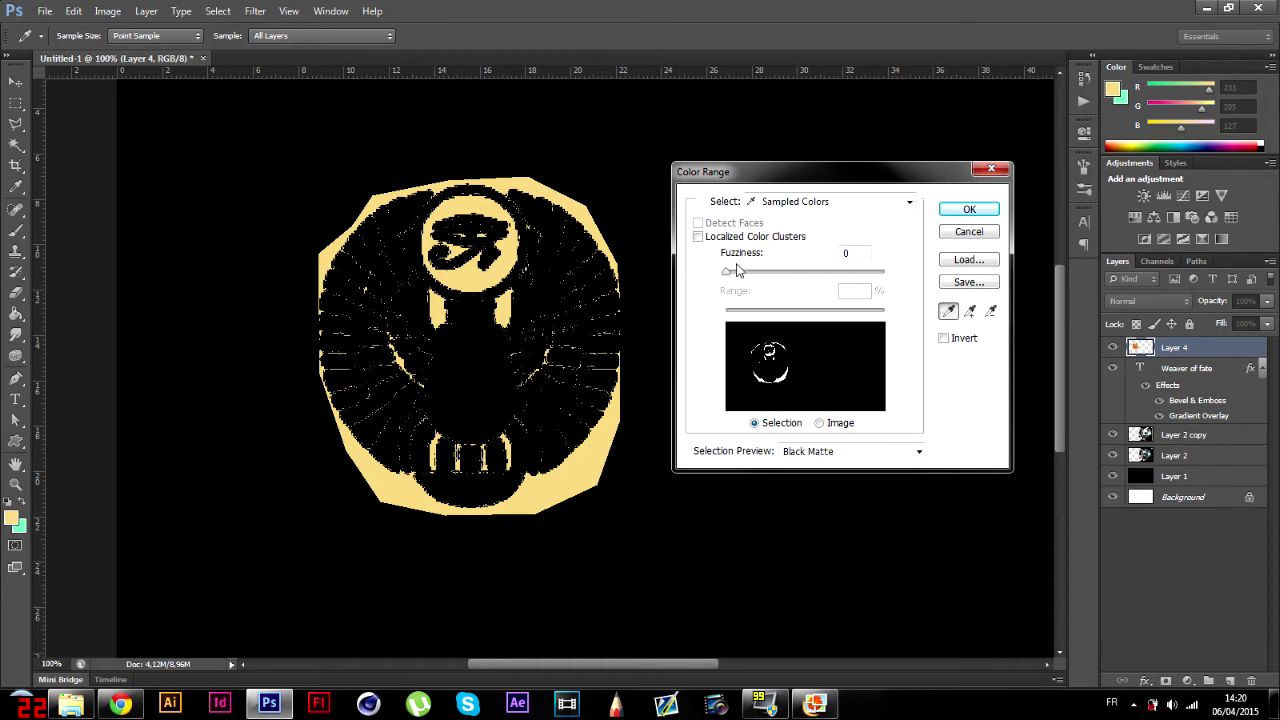
left_click_drag(726, 276, 811, 275)
left_click(969, 209)
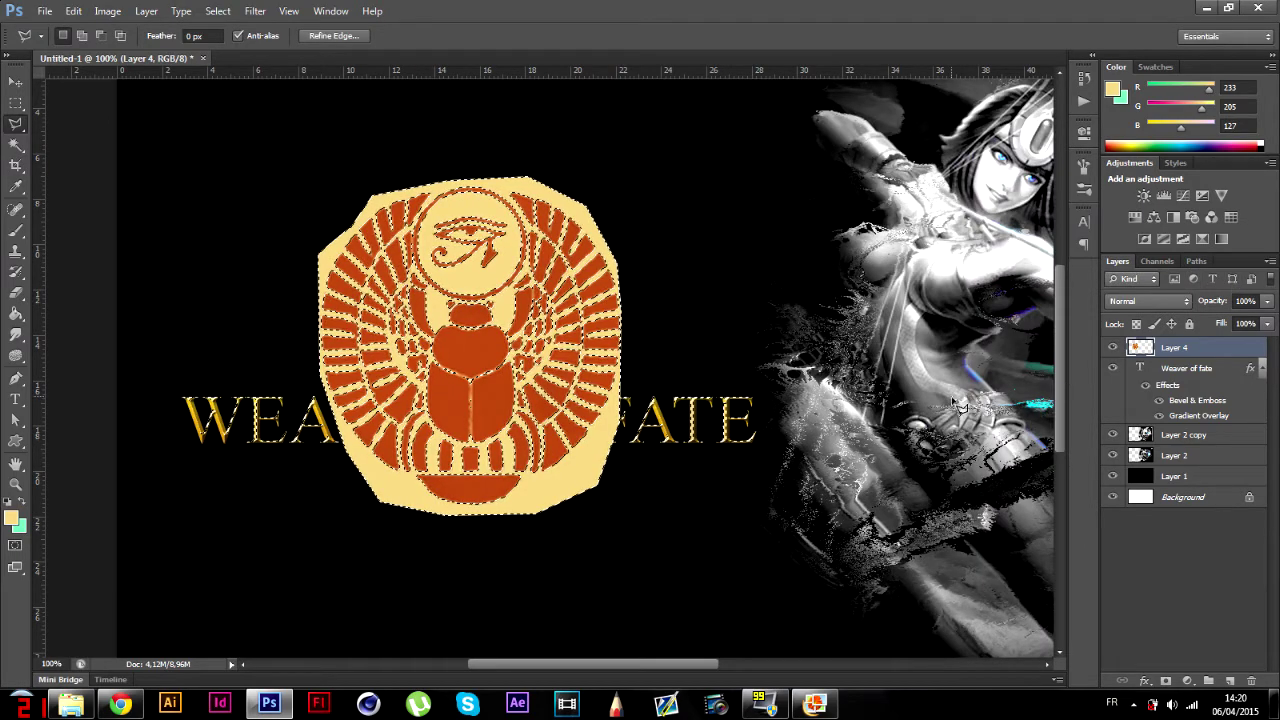
key("Delete")
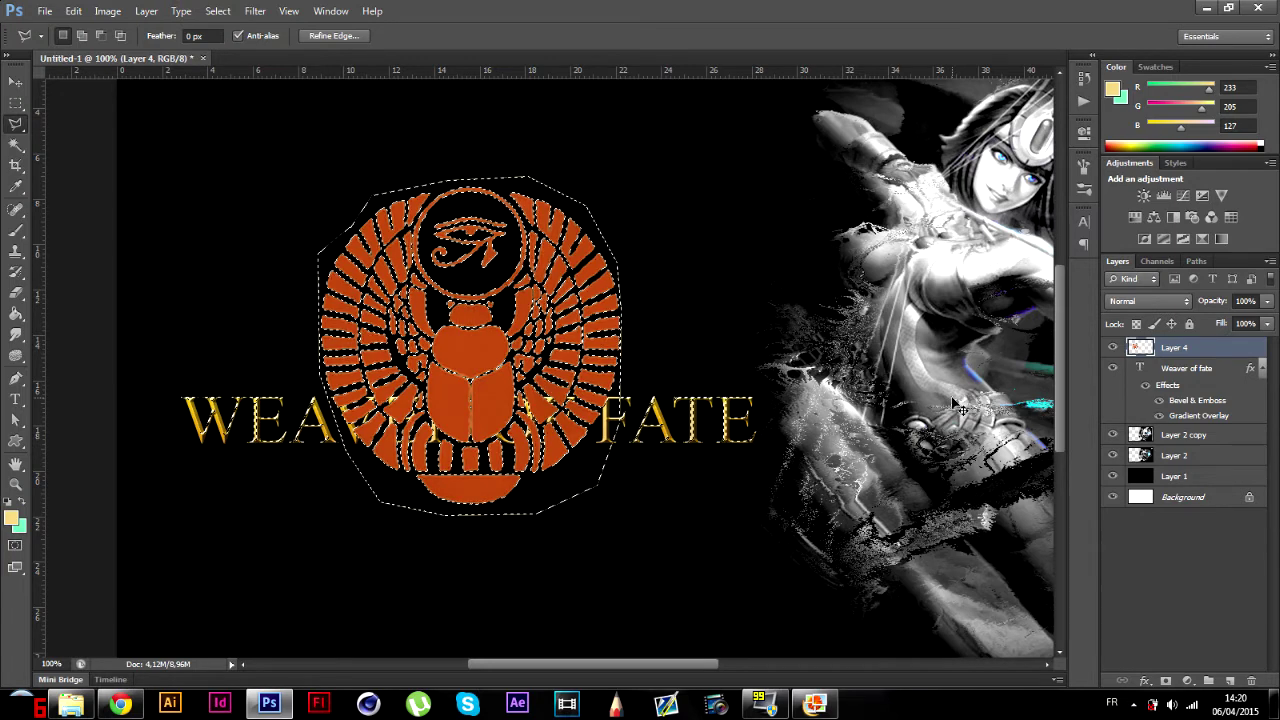
key("ctrl+d")
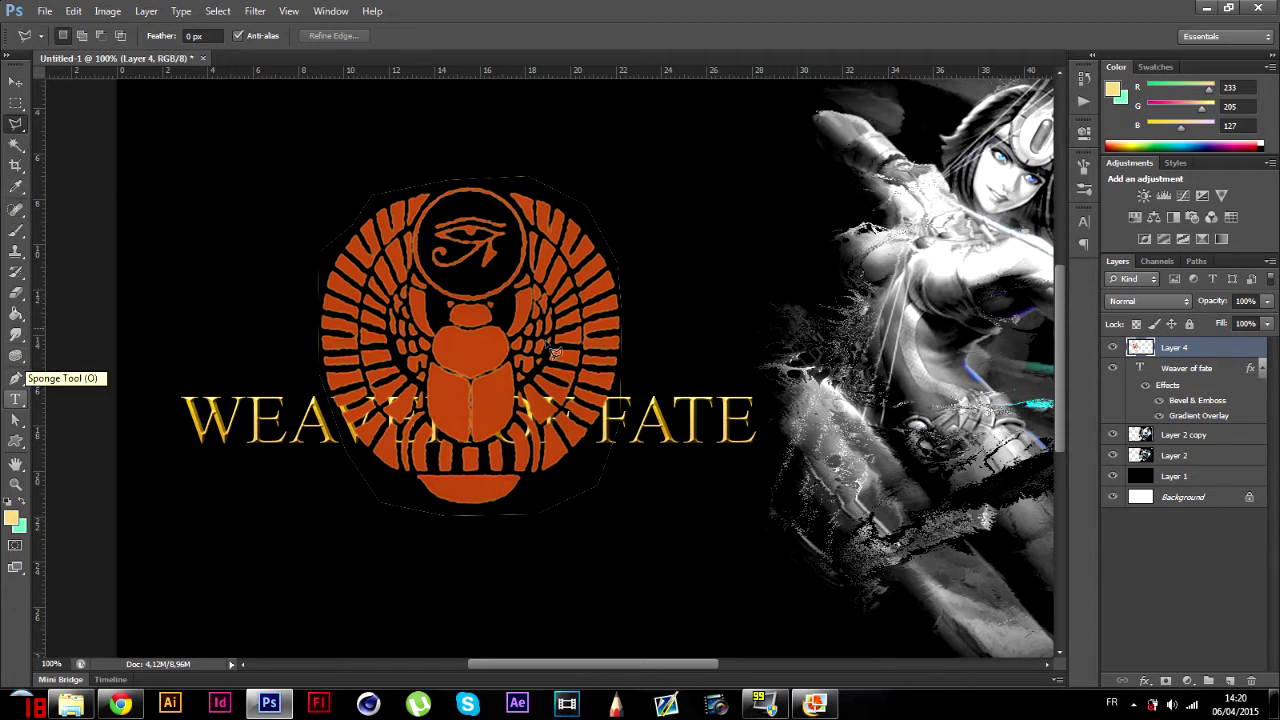
- Erase the leftover cutout line beside the lower right wing and the scarab's lower right with a hard round 6 px eraser
left_click(28, 295)
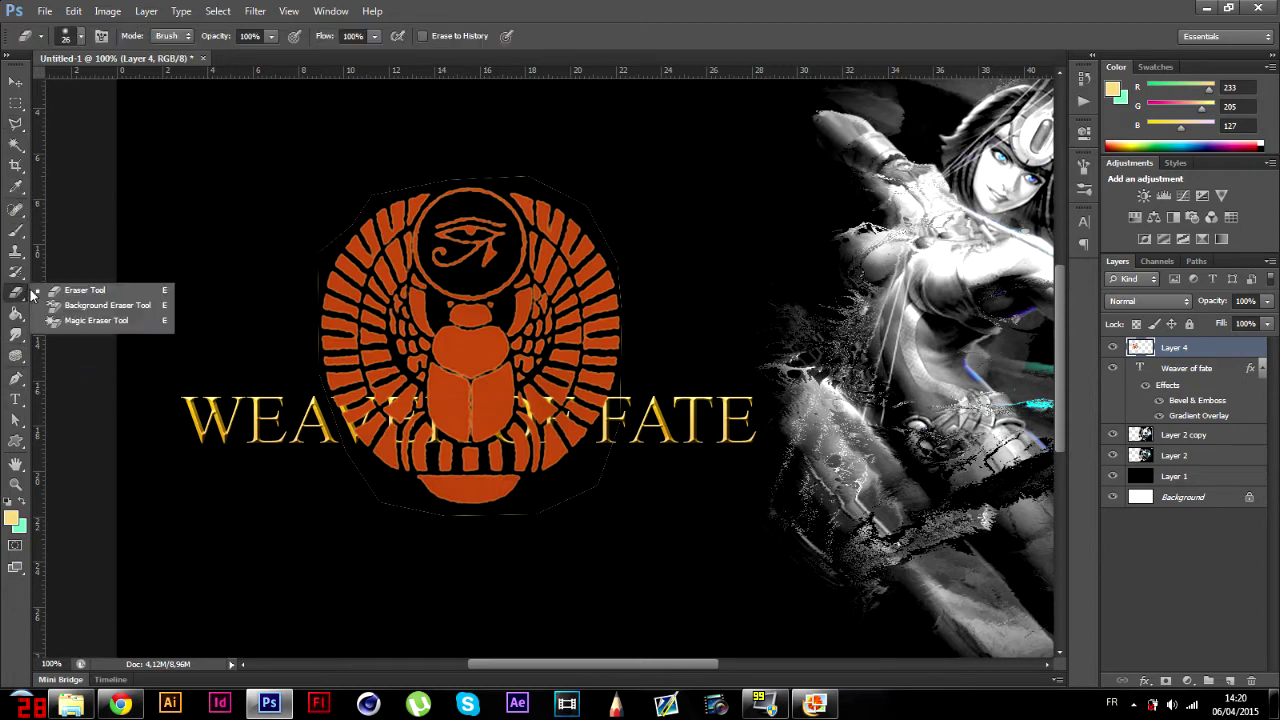
right_click(237, 239)
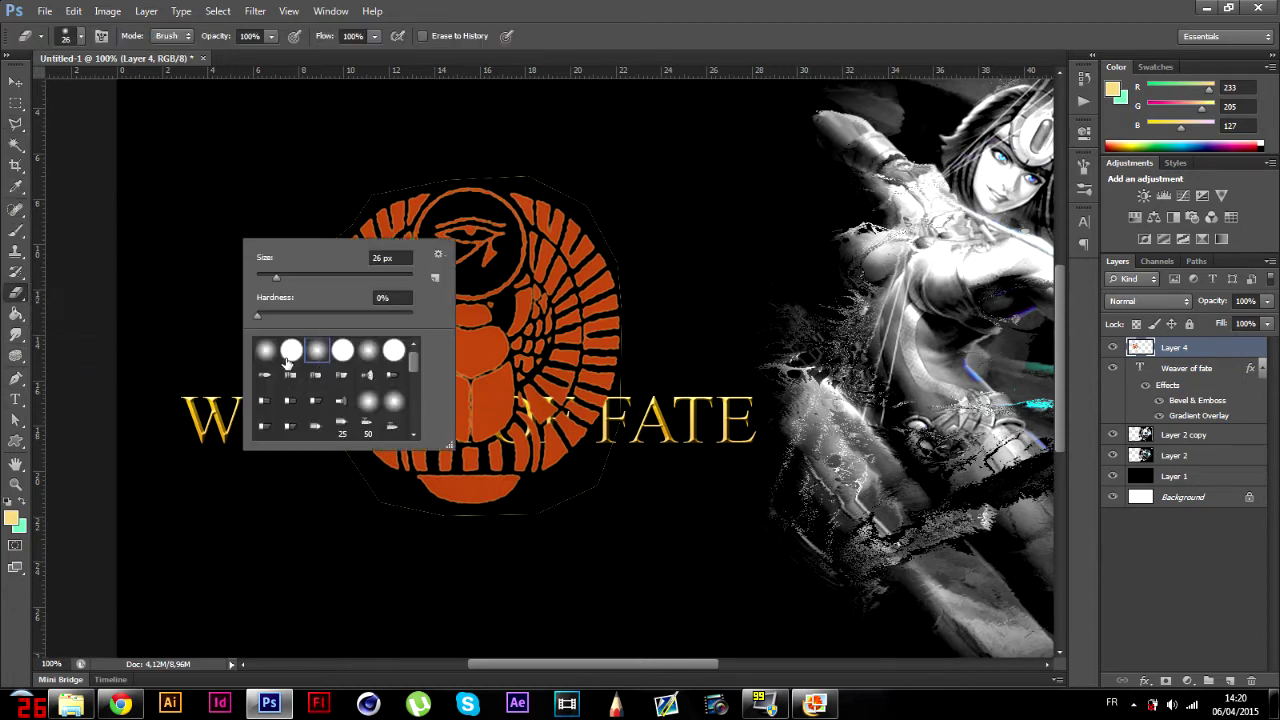
left_click(288, 357)
left_click_drag(276, 280, 261, 282)
left_click(284, 209)
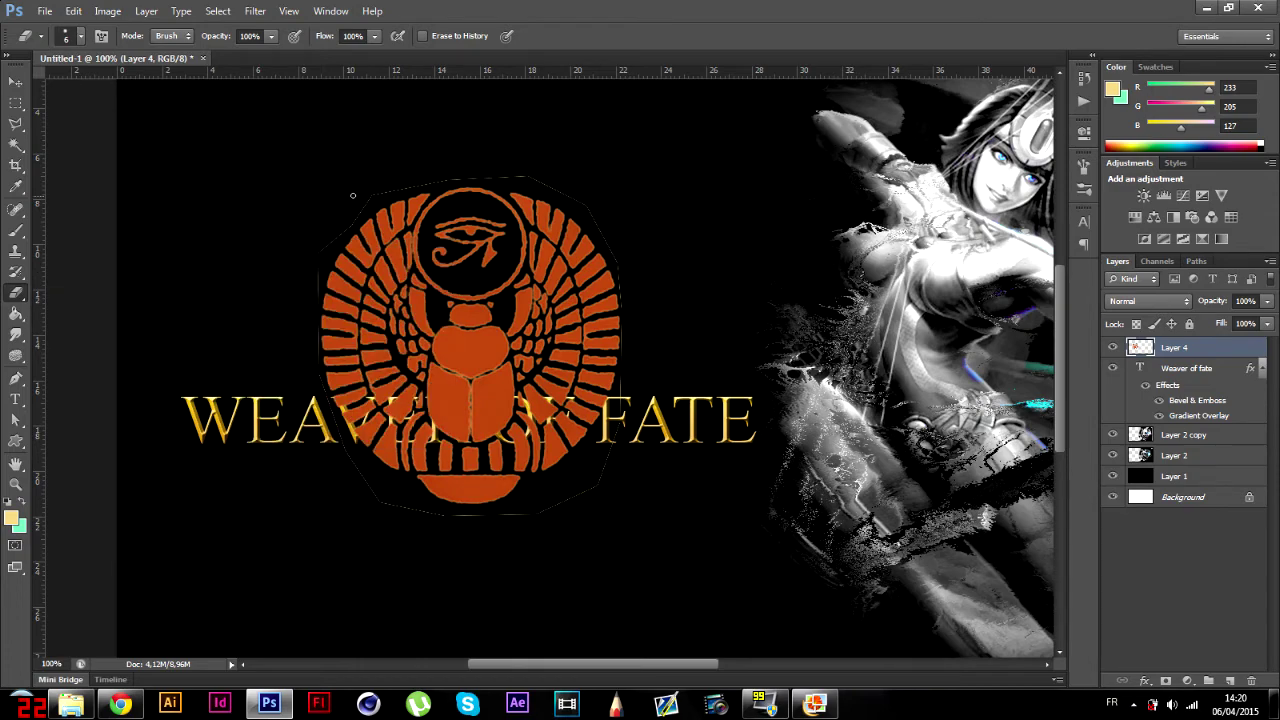
key("ctrl+plus")
key("ctrl+plus")
key("ctrl+plus")
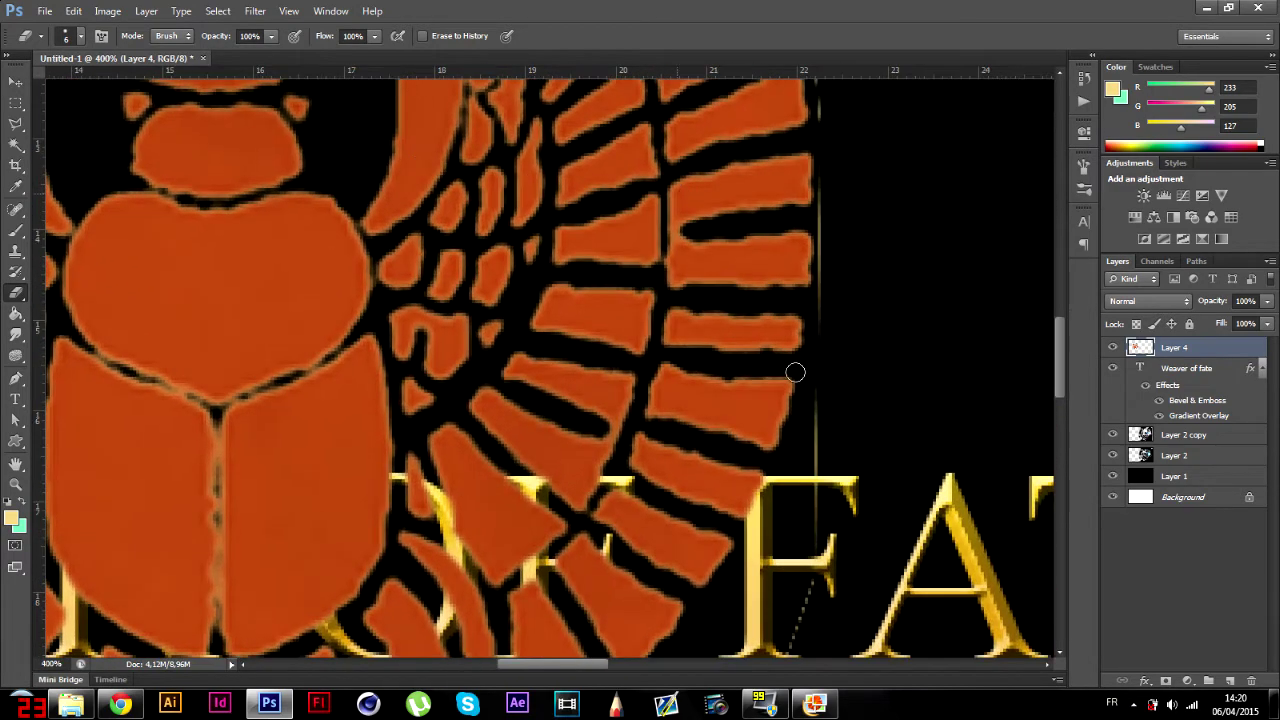
left_click_drag(819, 381, 814, 591)
scroll(808, 591, "down", 5)
scroll(808, 591, "down", 5)
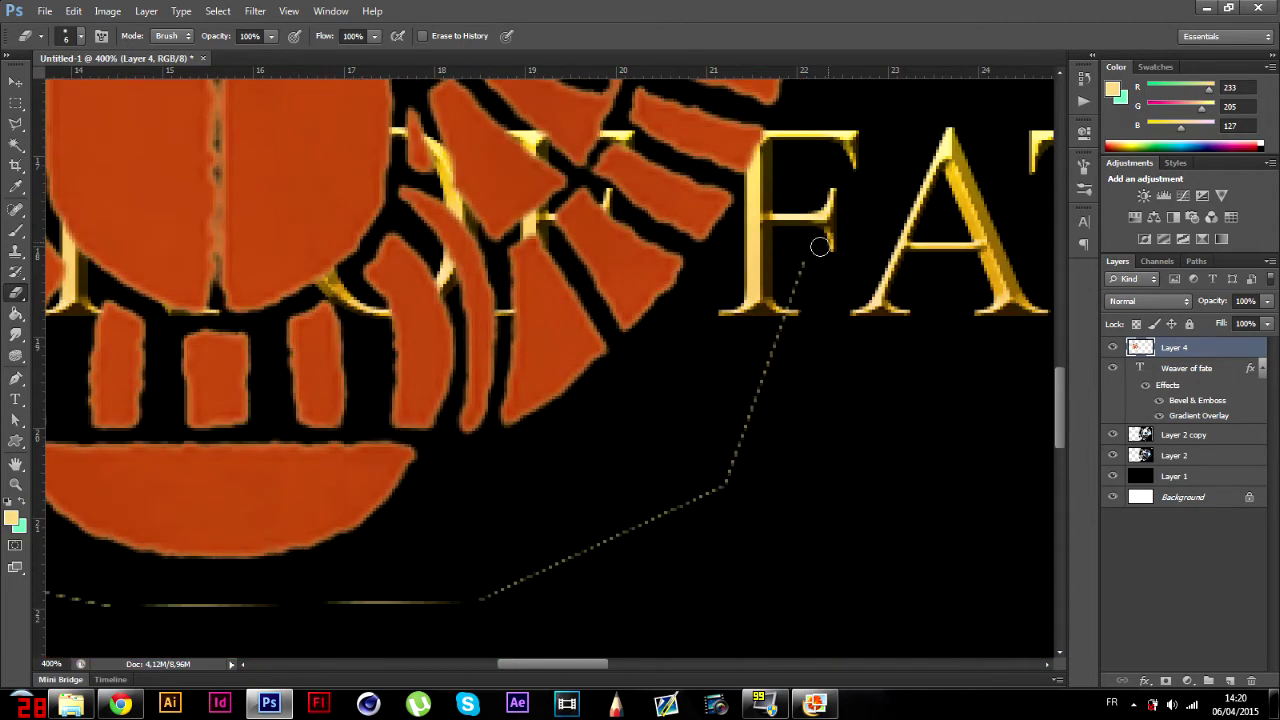
mouse_move(819, 246)
left_mouse_down()
mouse_move(710, 499)
mouse_move(451, 600)
left_mouse_up()
- Erase the leftover cutout line below the scarab's base and along its lower left side
scroll(565, 667, "left", 3)
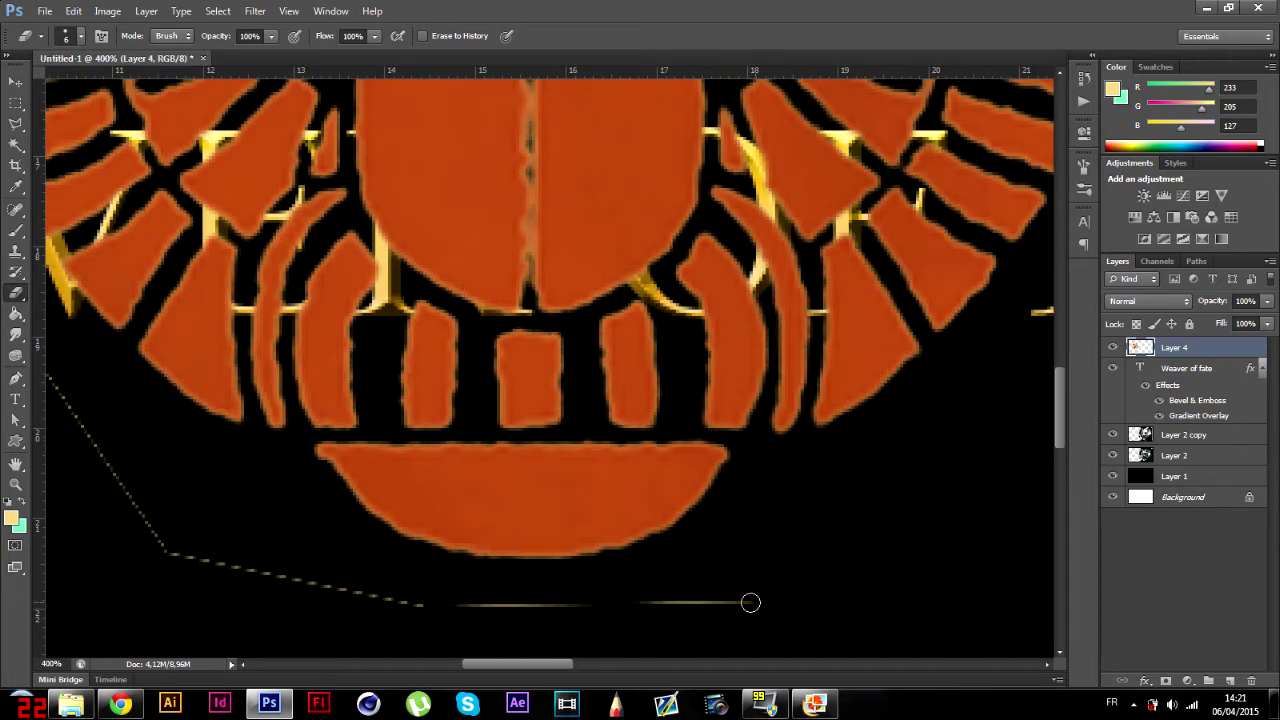
mouse_move(748, 598)
left_mouse_down()
mouse_move(421, 605)
mouse_move(197, 562)
left_mouse_up()
left_click_drag(528, 663, 482, 662)
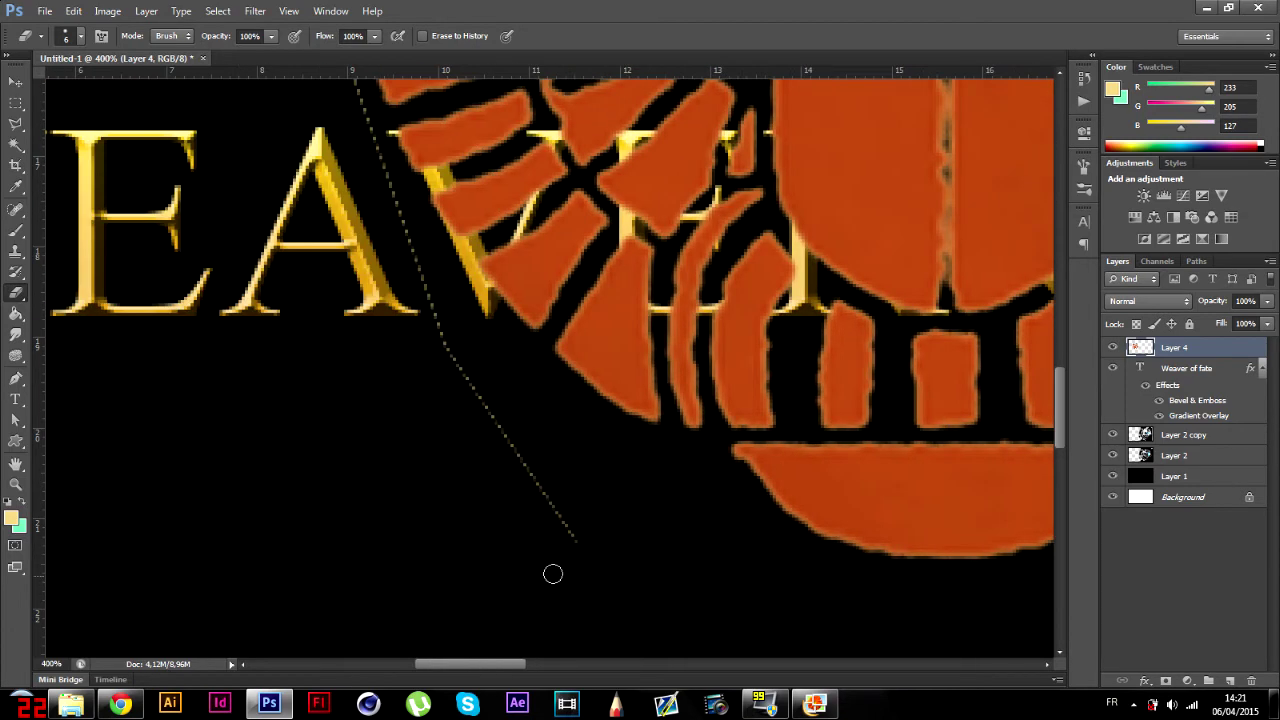
mouse_move(533, 472)
left_mouse_down()
mouse_move(457, 376)
mouse_move(467, 393)
left_mouse_up()
scroll(548, 483, "down", 2)
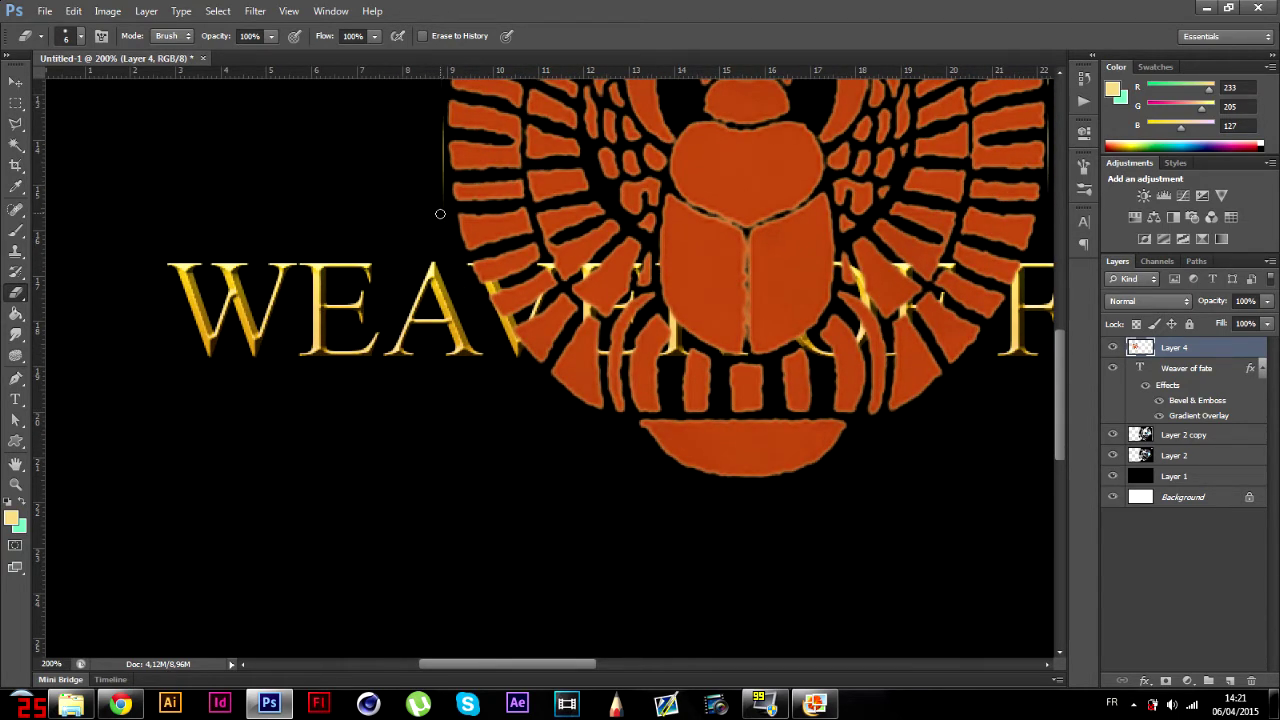
- Erase the leftover cutout line along the left wing, over the sun disc and around the upper right wing
scroll(440, 214, "up", 4)
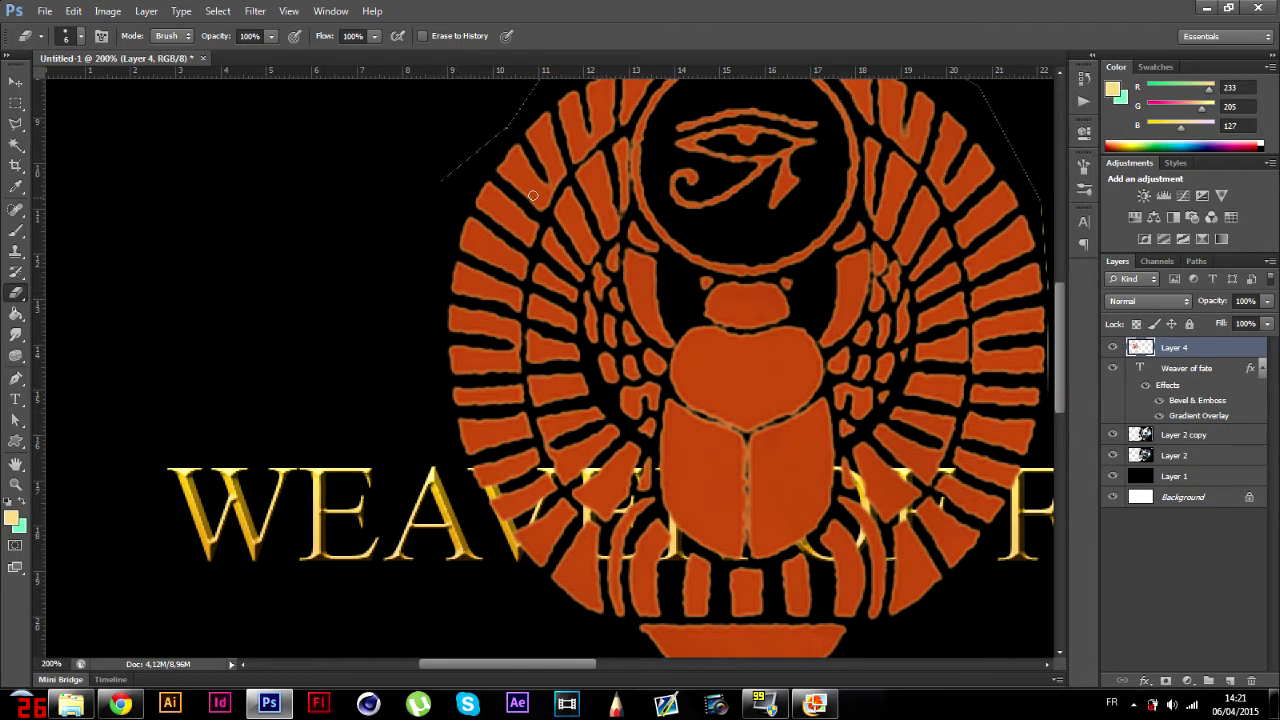
scroll(441, 185, "up", 3)
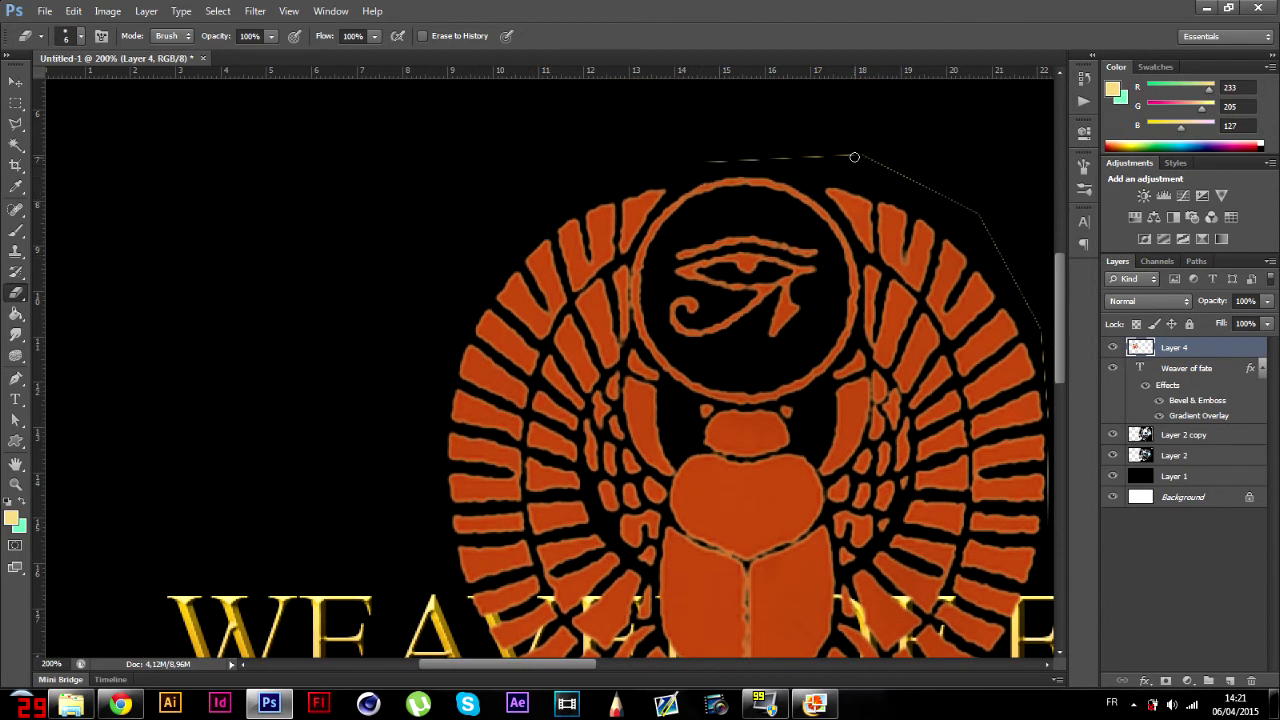
left_click(863, 154, "shift")
left_click(980, 214, "shift")
scroll(1043, 358, "down", 2)
left_click(1045, 440, "shift")
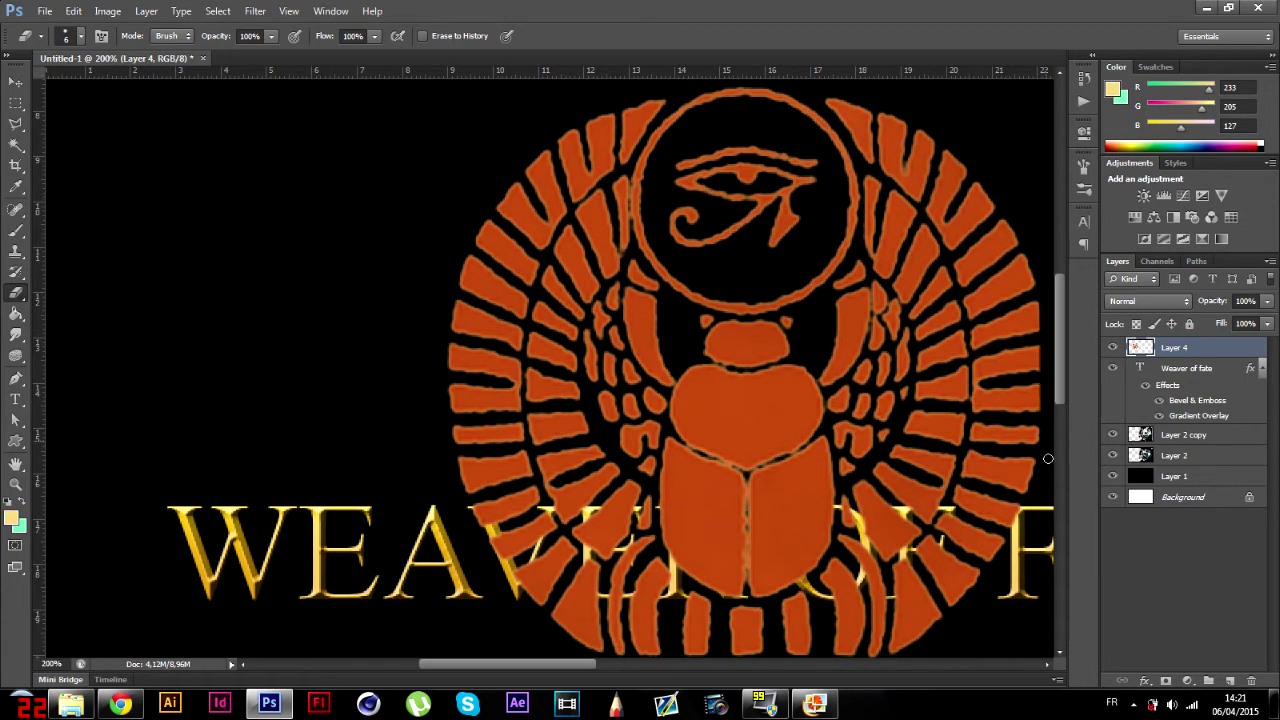
- Undo the last eraser stroke and erase the remaining line close to the right wing's outer edge
key("ctrl+z")
left_click_drag(537, 664, 599, 664)
key("ctrl+plus")
key("ctrl+plus")
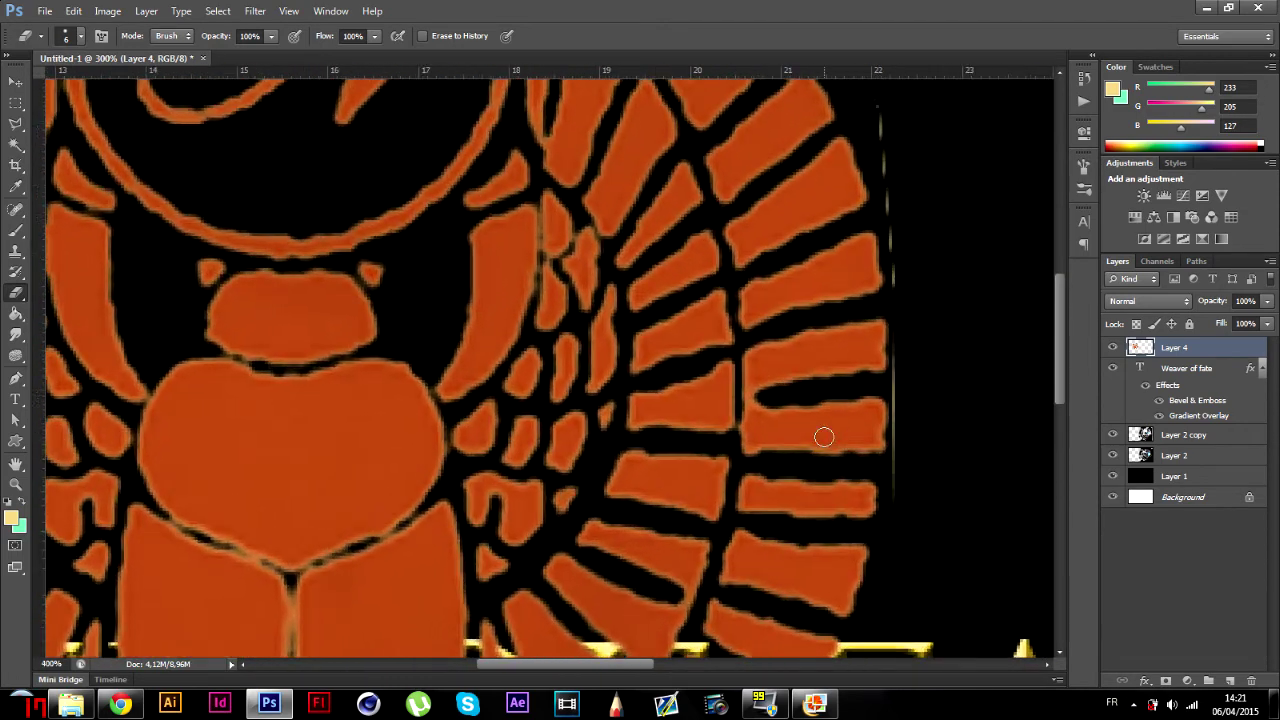
left_click(900, 339, "shift")
left_click(894, 501, "shift")
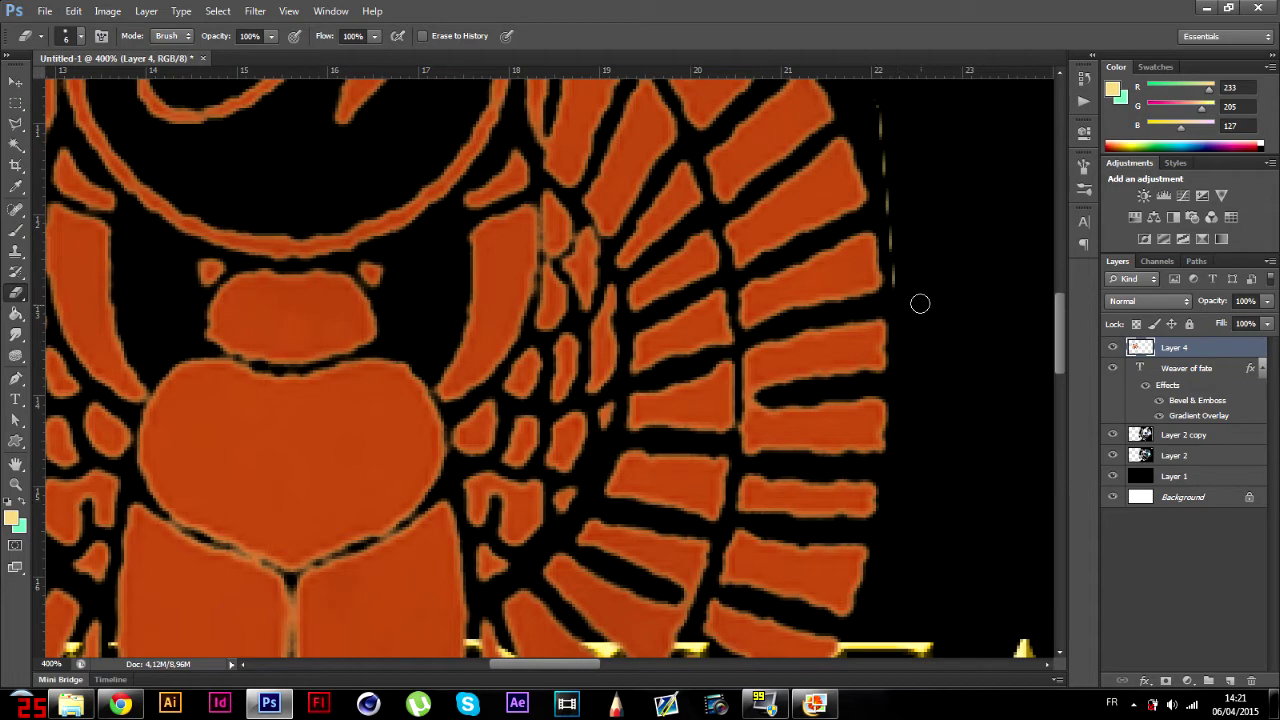
scroll(900, 288, "up", 2)
left_click(873, 173, "shift")
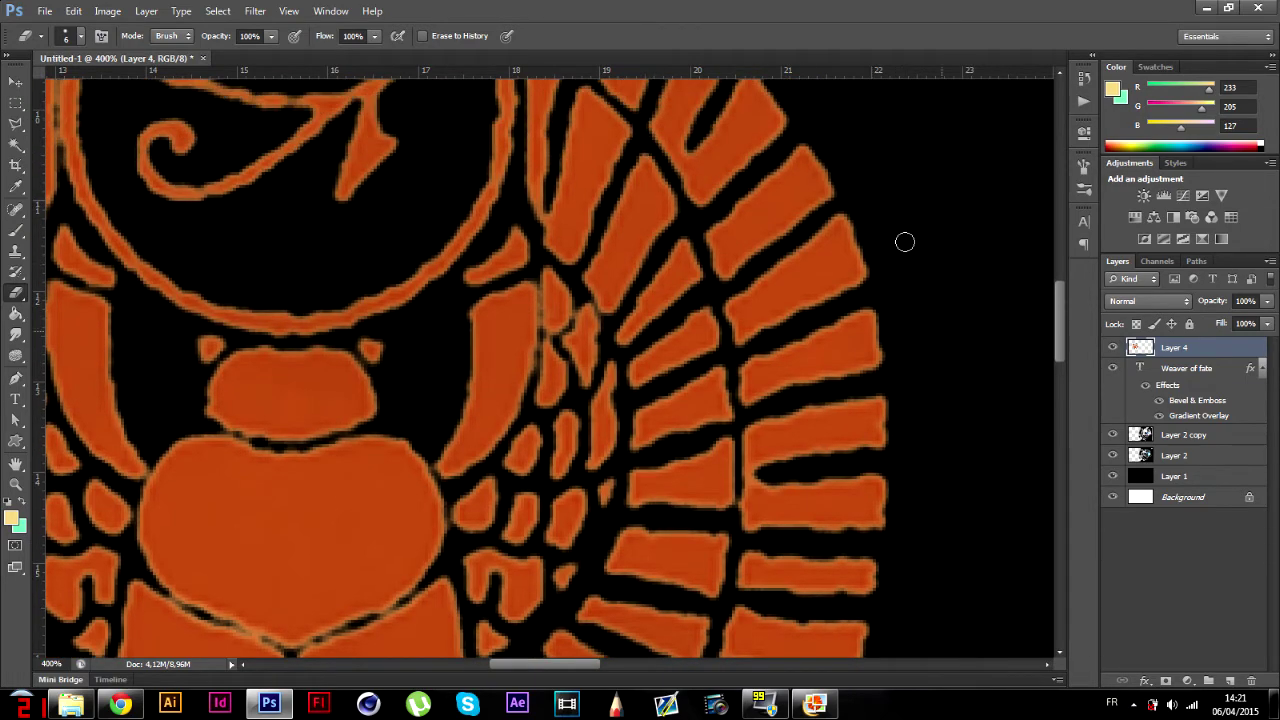
scroll(935, 358, "down", 6)
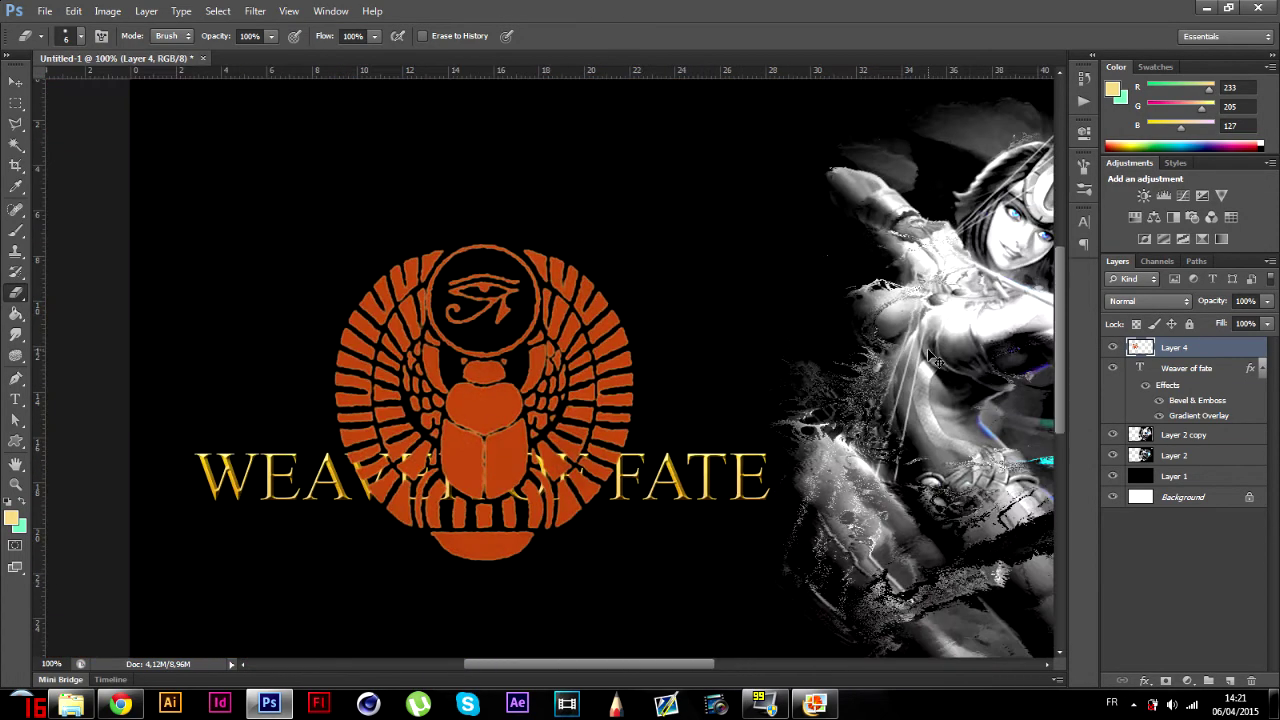
- Try to select the empty areas around and between the scarab's parts with the Magic Wand
scroll(935, 358, "up", 4)
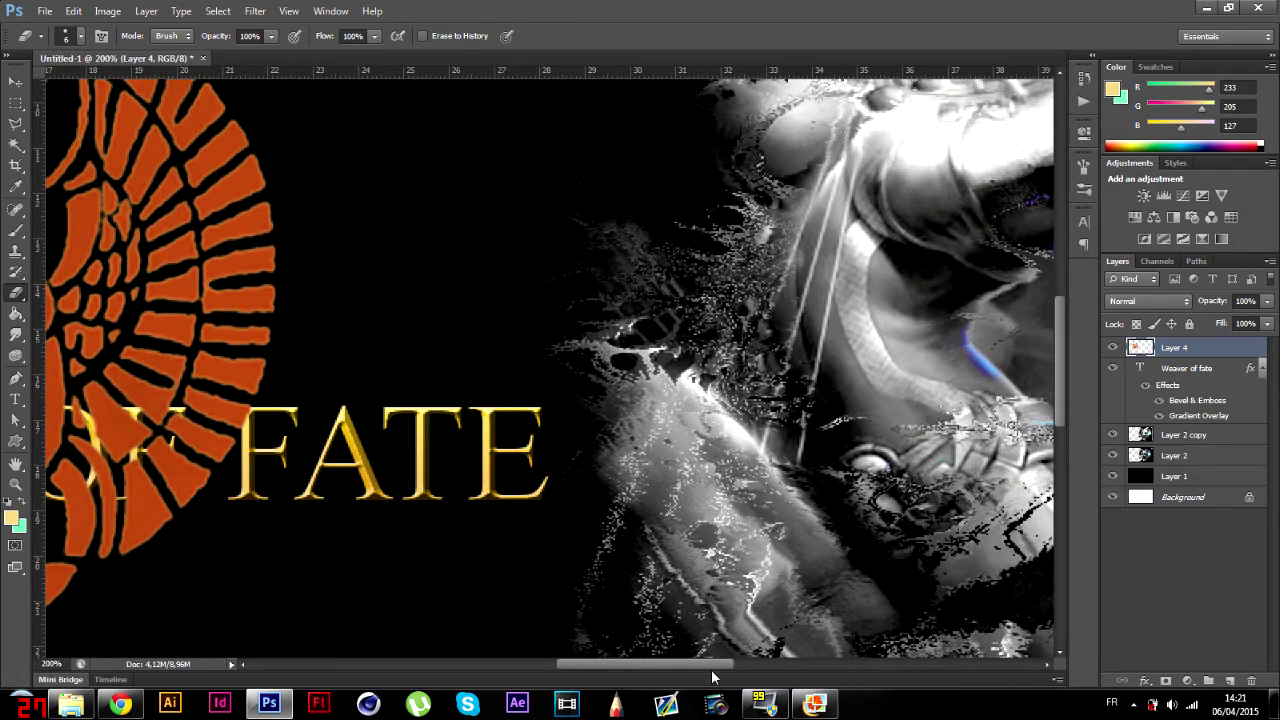
left_click_drag(712, 678, 635, 668)
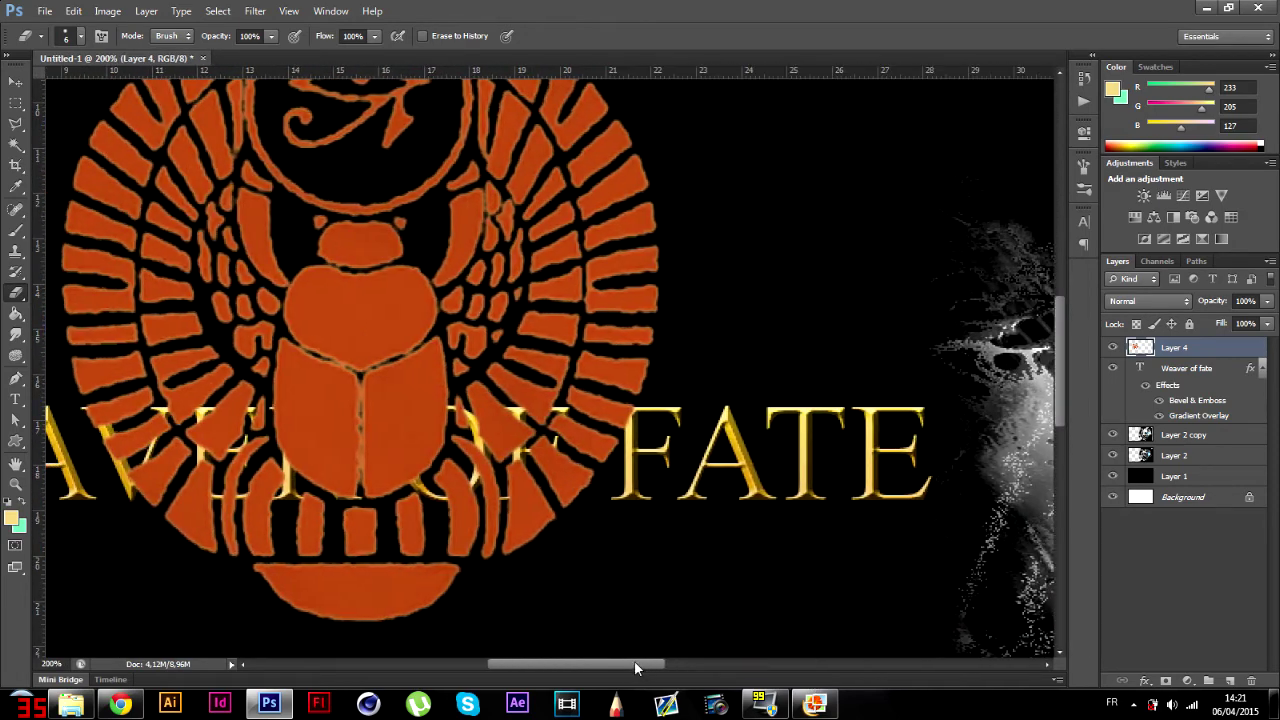
left_click(16, 145)
left_click(737, 263)
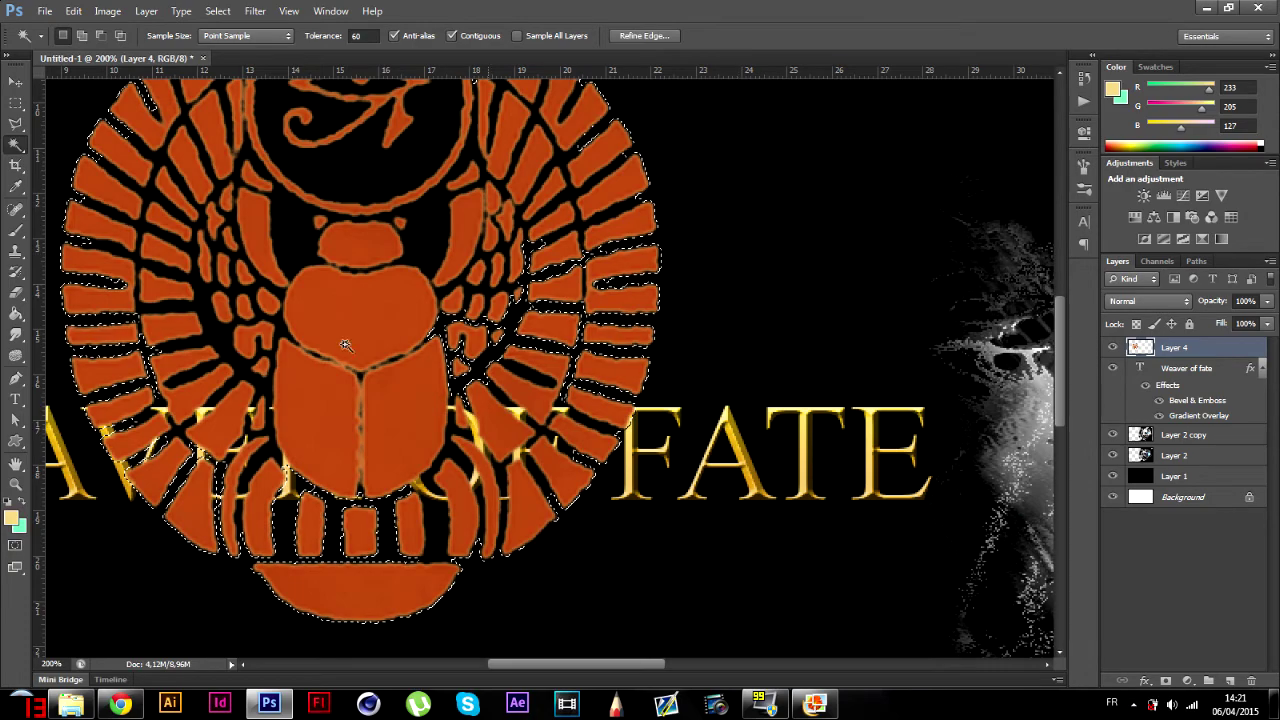
left_click(272, 452, "shift")
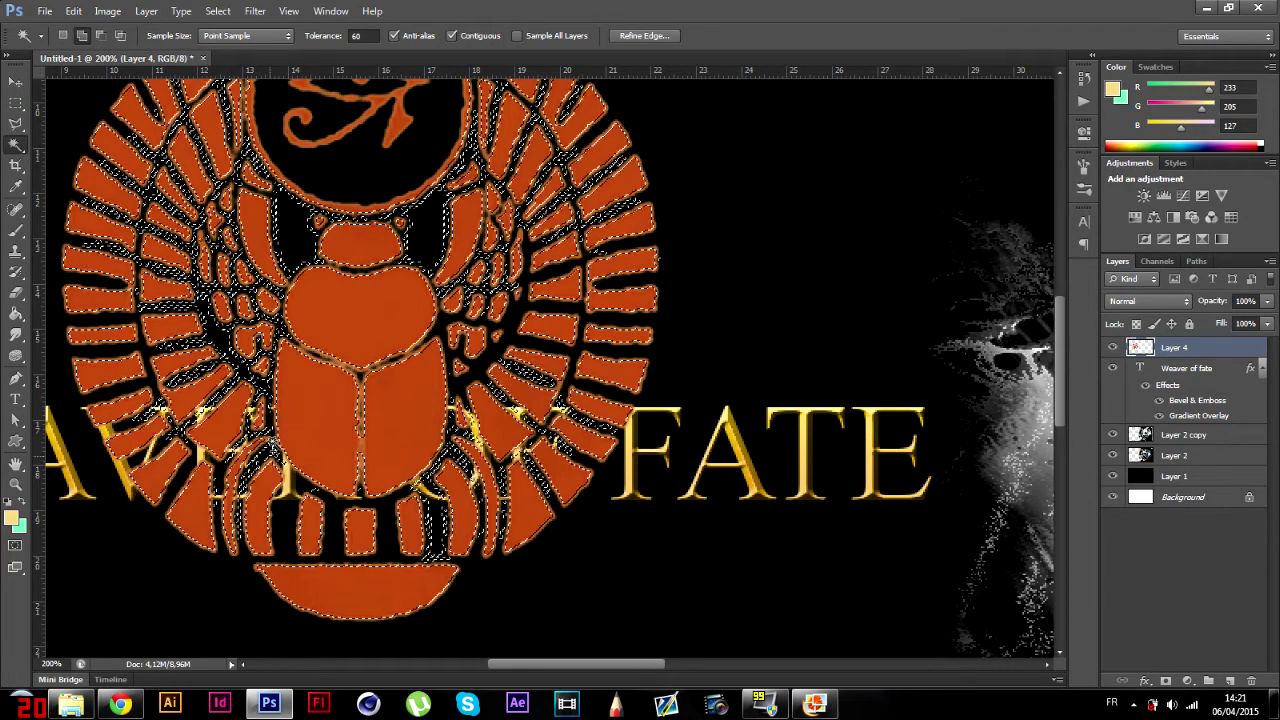
key("ctrl+d")
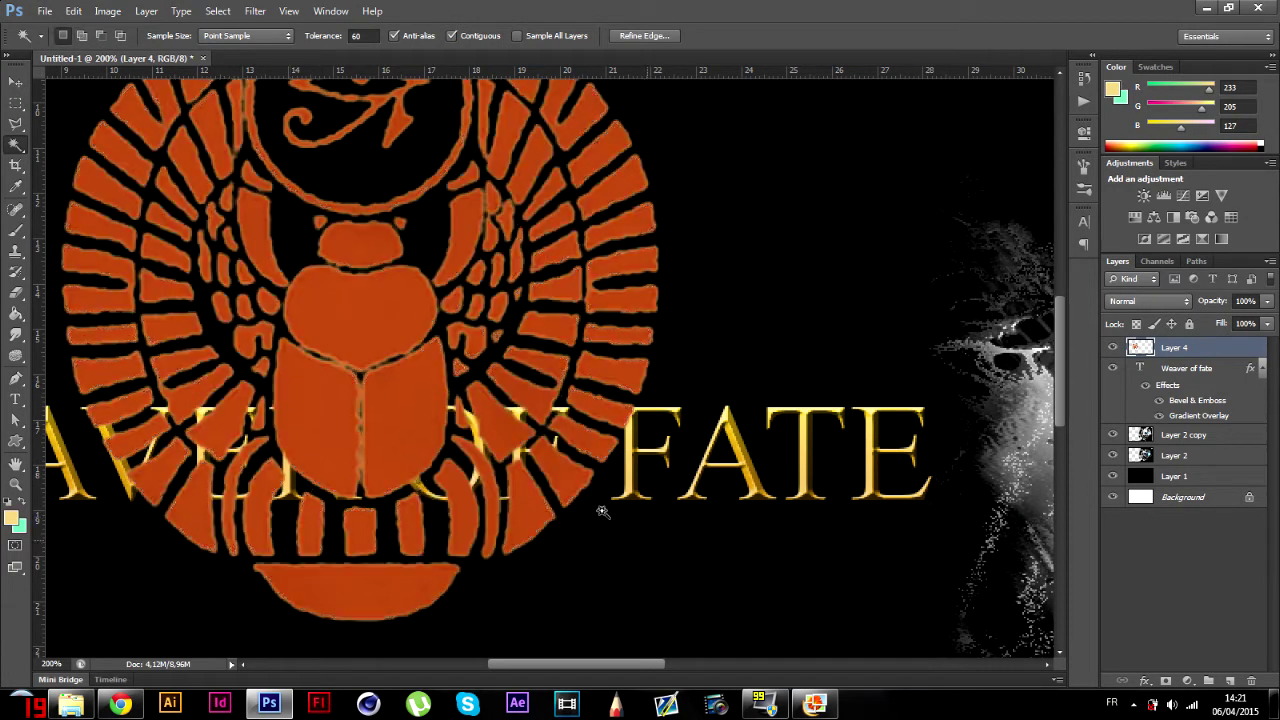
- Try selecting the scarab's surroundings again with the Magic Wand tolerance set to 200, and clear the selection
left_click(481, 381)
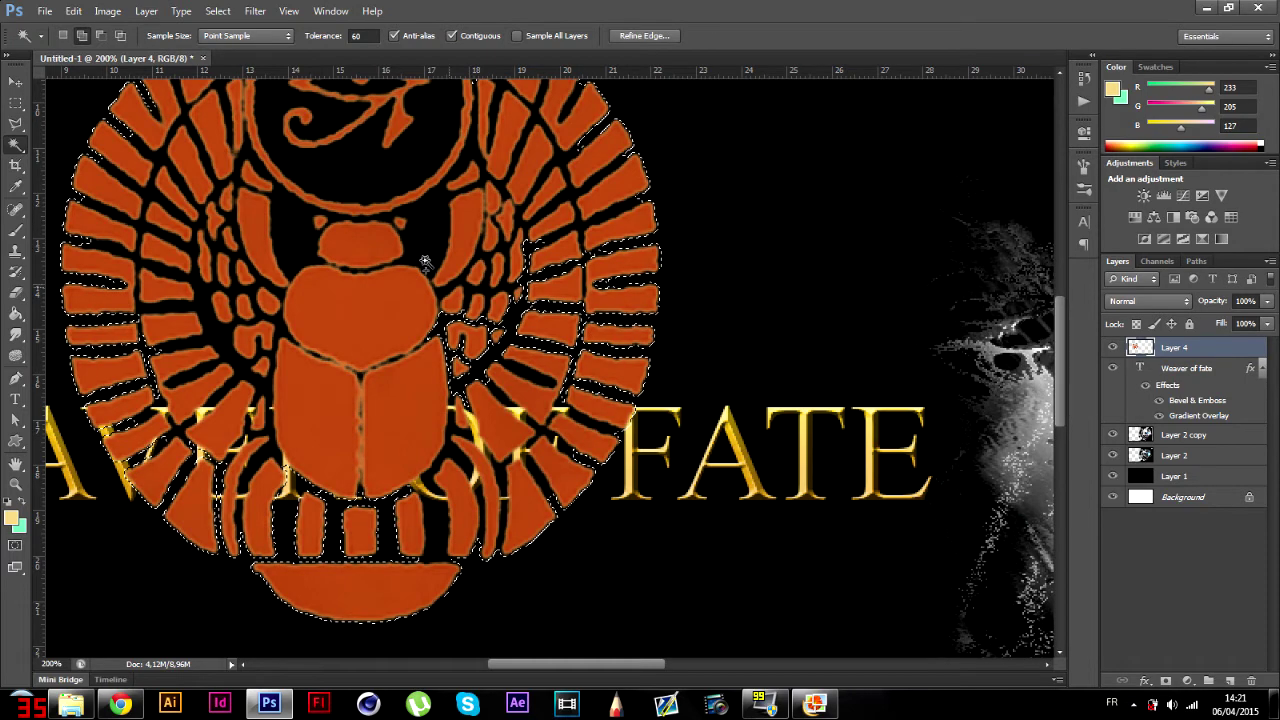
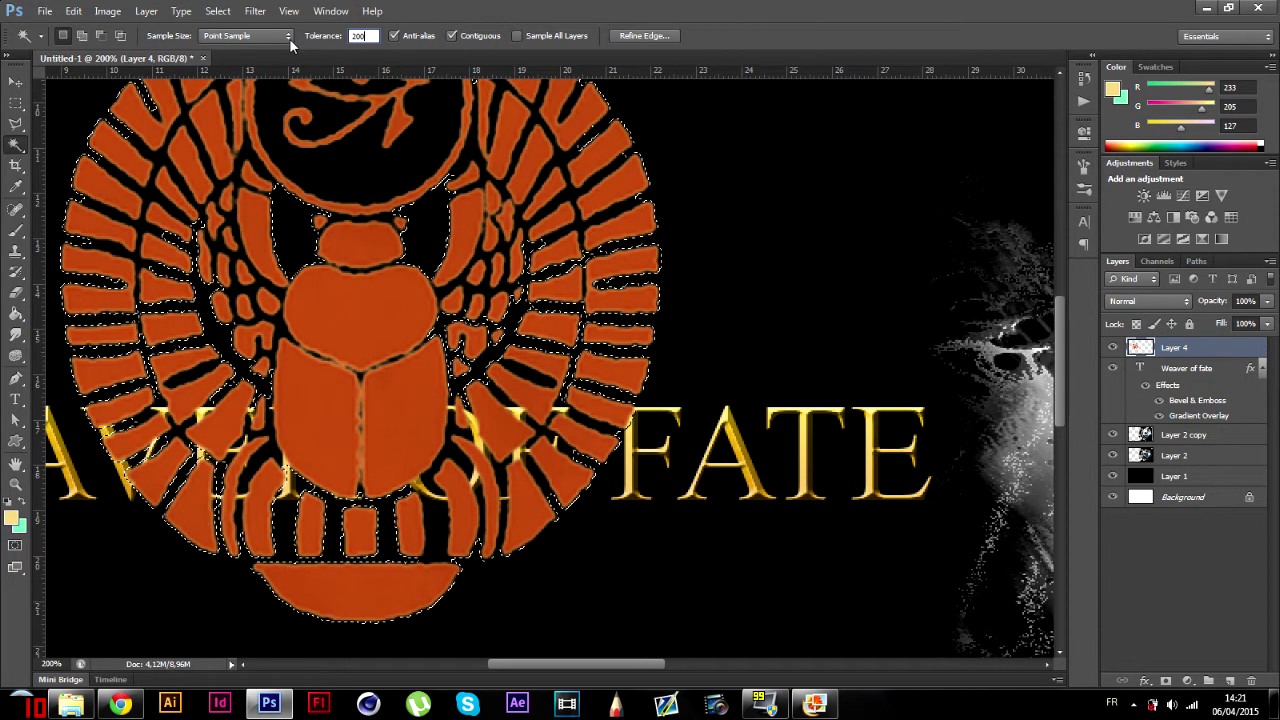
type("200")
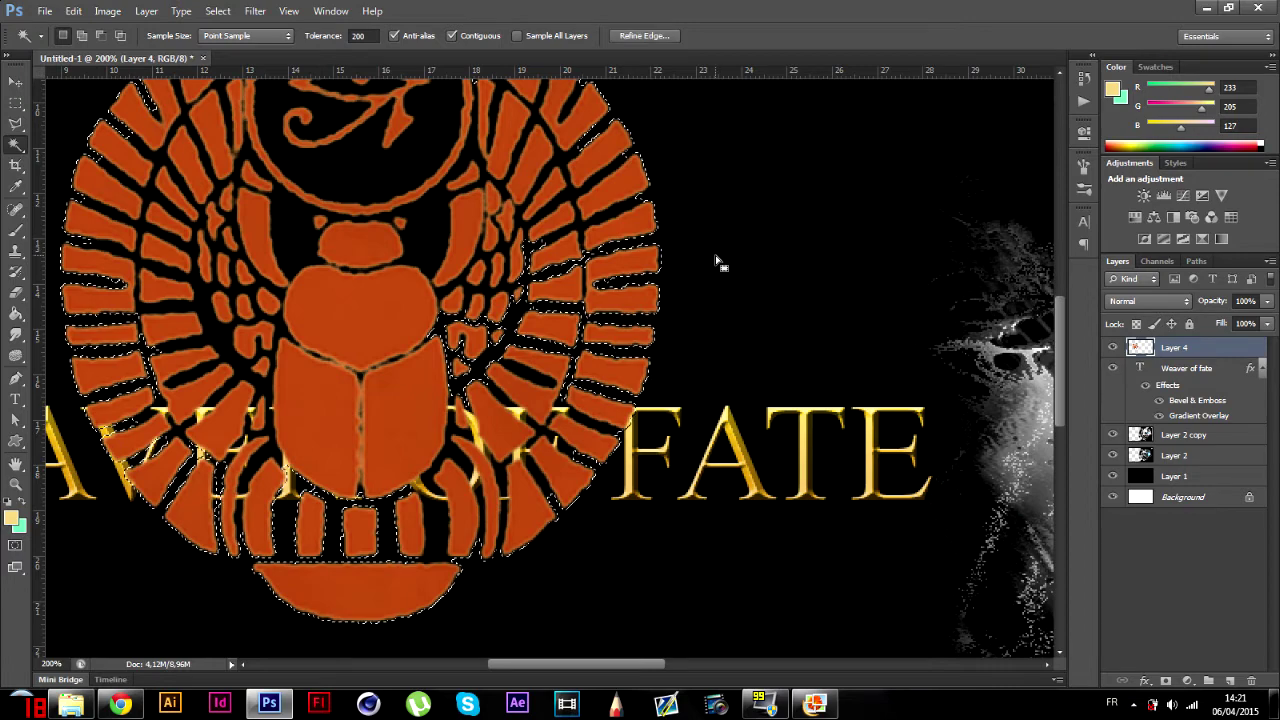
left_click(275, 294, "shift")
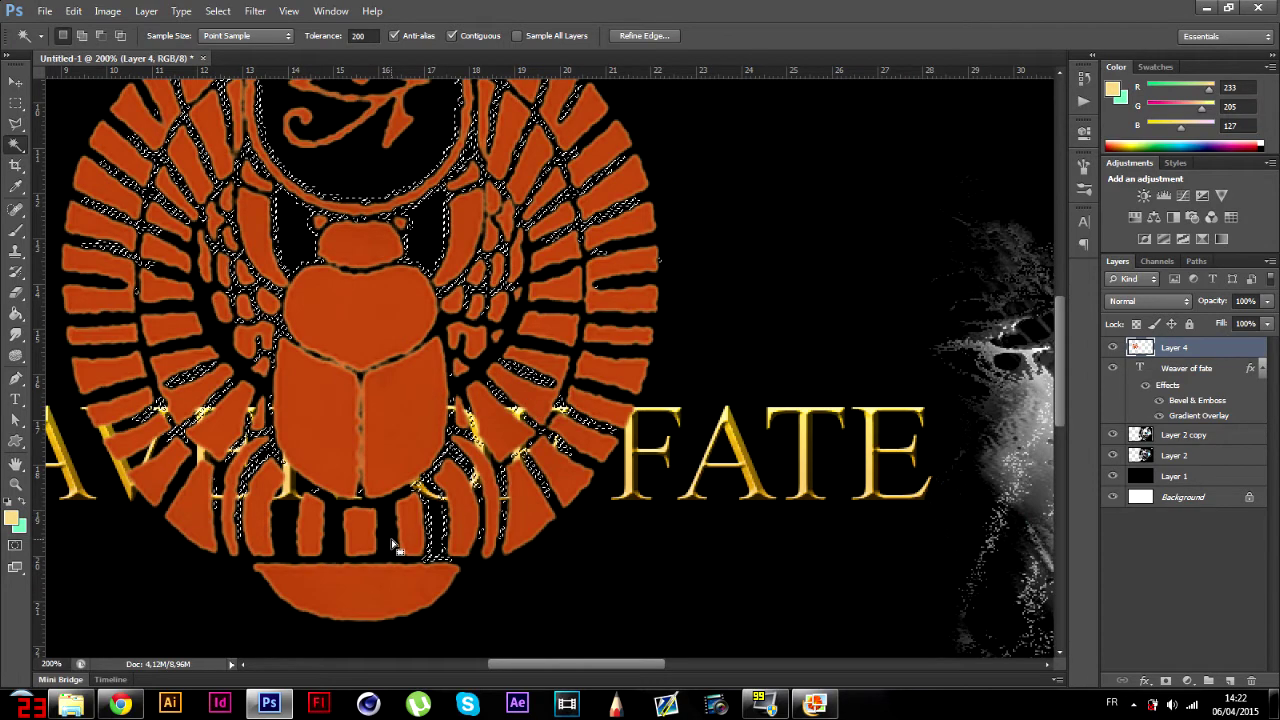
left_click(14, 105)
left_click(364, 183)
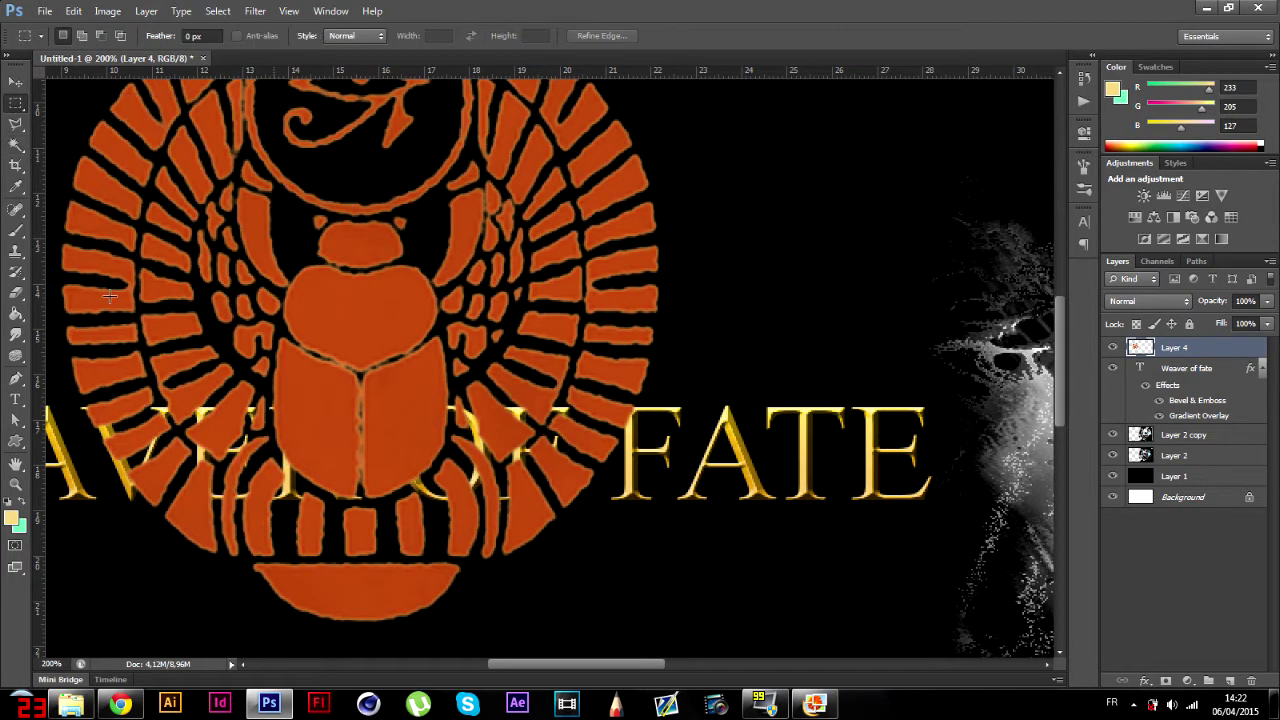
left_click(16, 292)
left_click(446, 508)
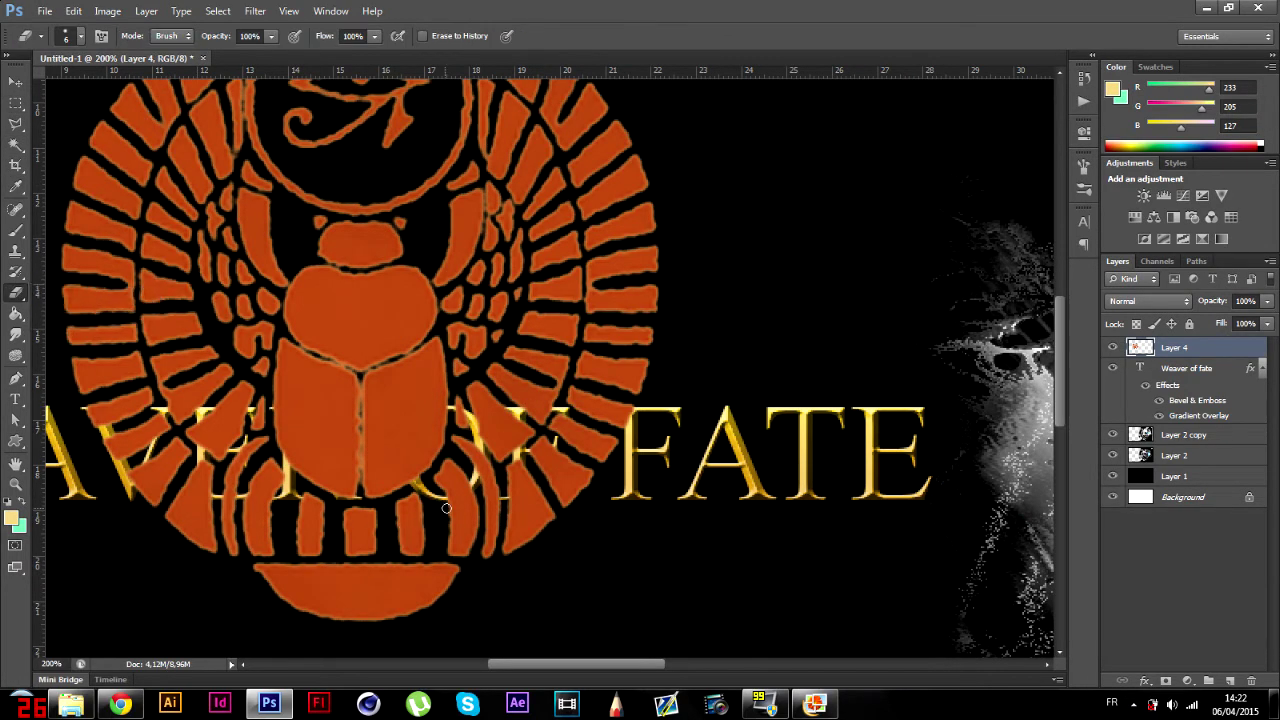
key("ctrl+minus")
key("ctrl+minus")
key("ctrl+plus")
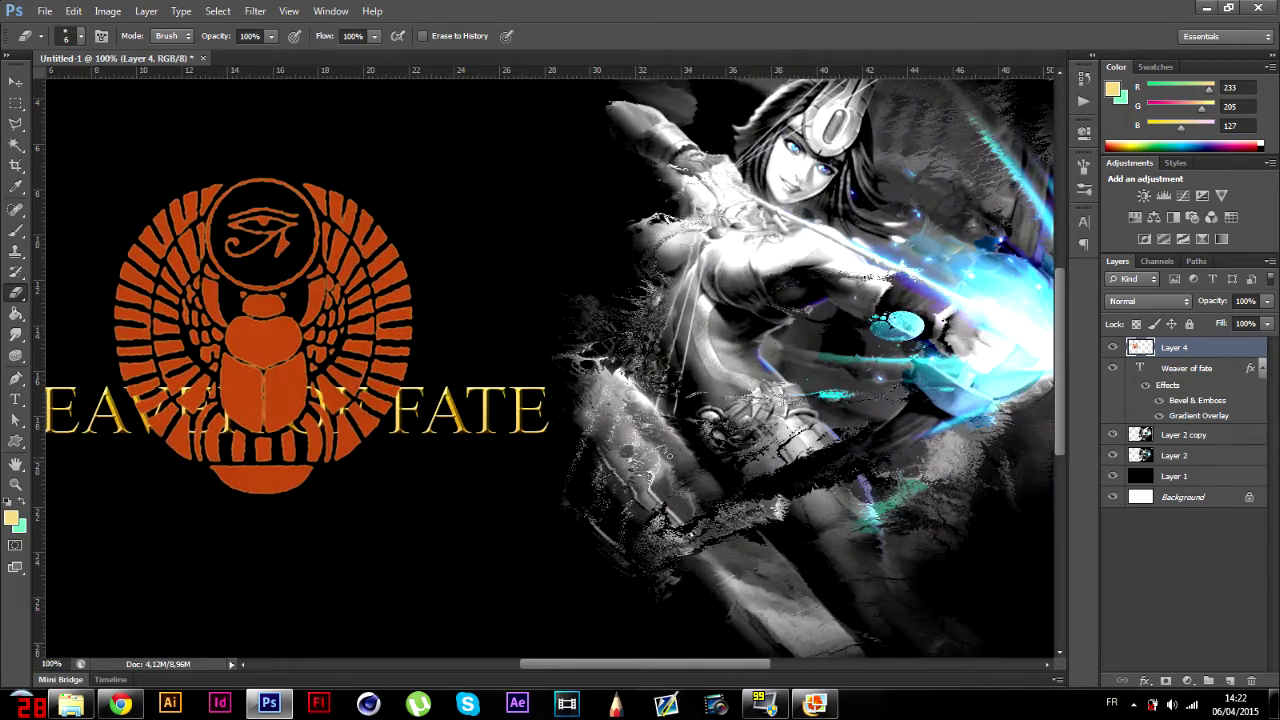
left_click_drag(644, 666, 582, 666)
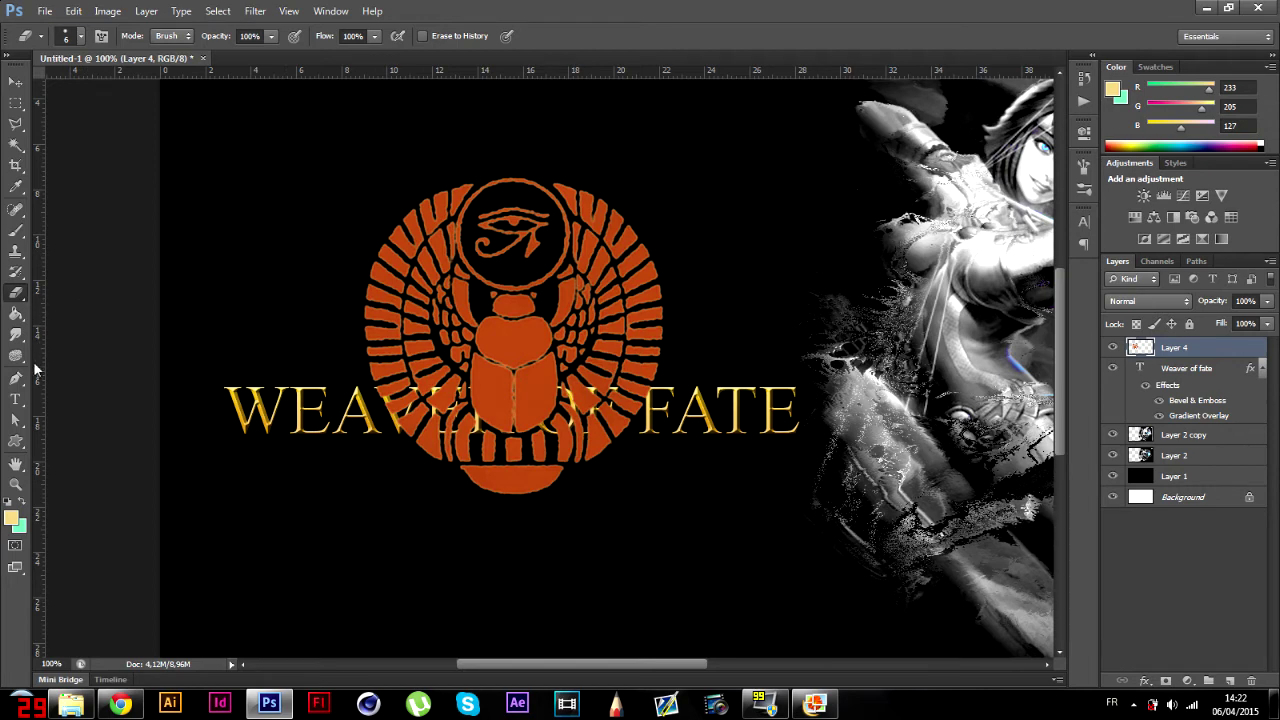
left_click(16, 378)
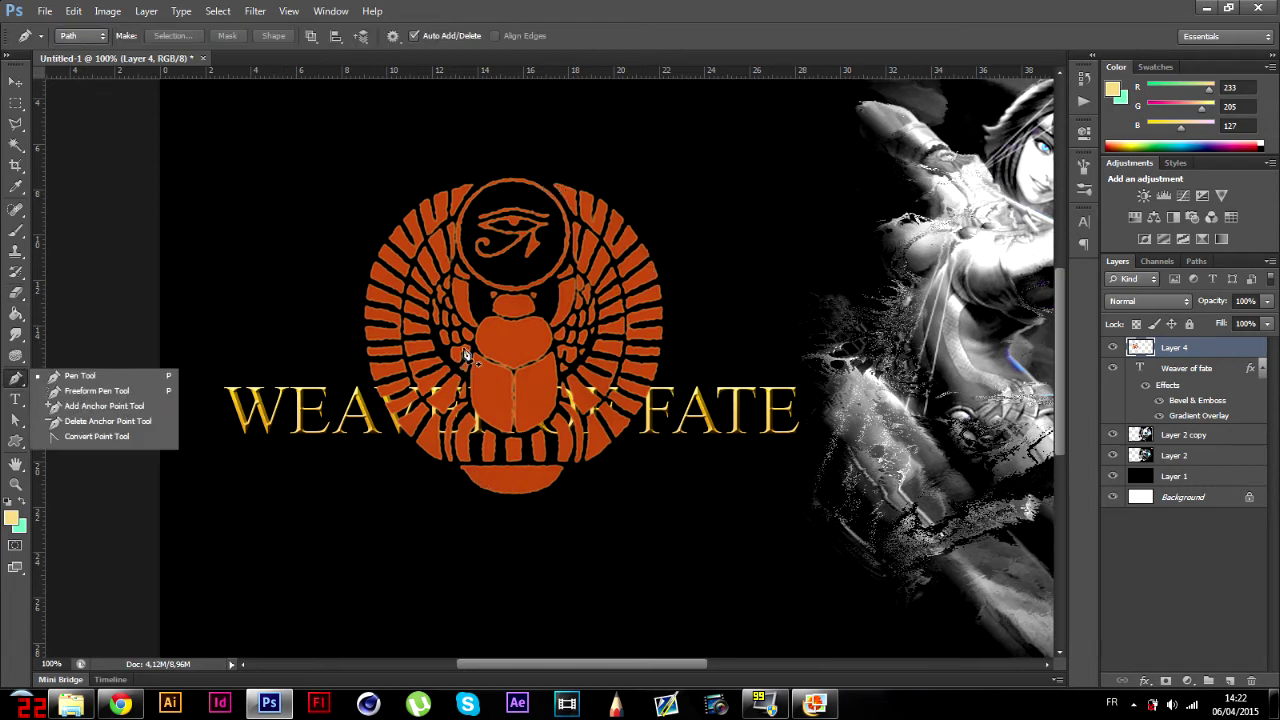
key("v")
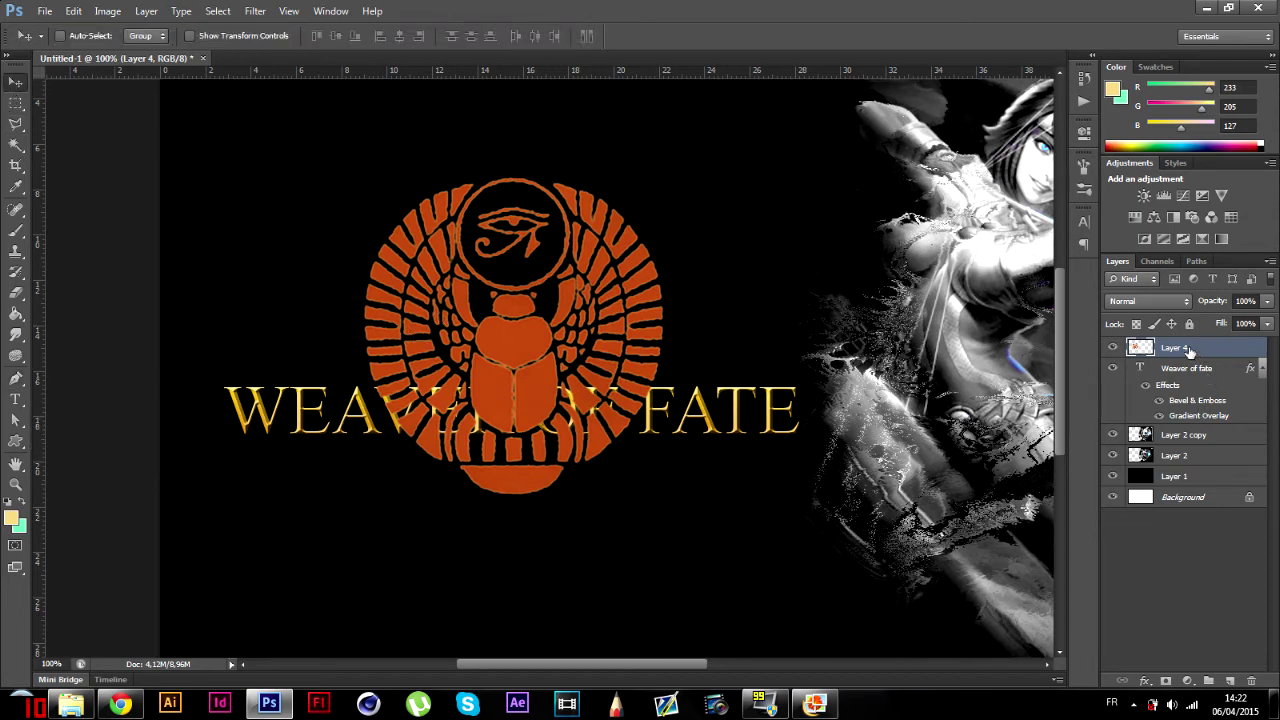
- Switch to Chrome and search Google Images for "pantheon flag smite"
left_click(120, 704)
left_click(199, 36)
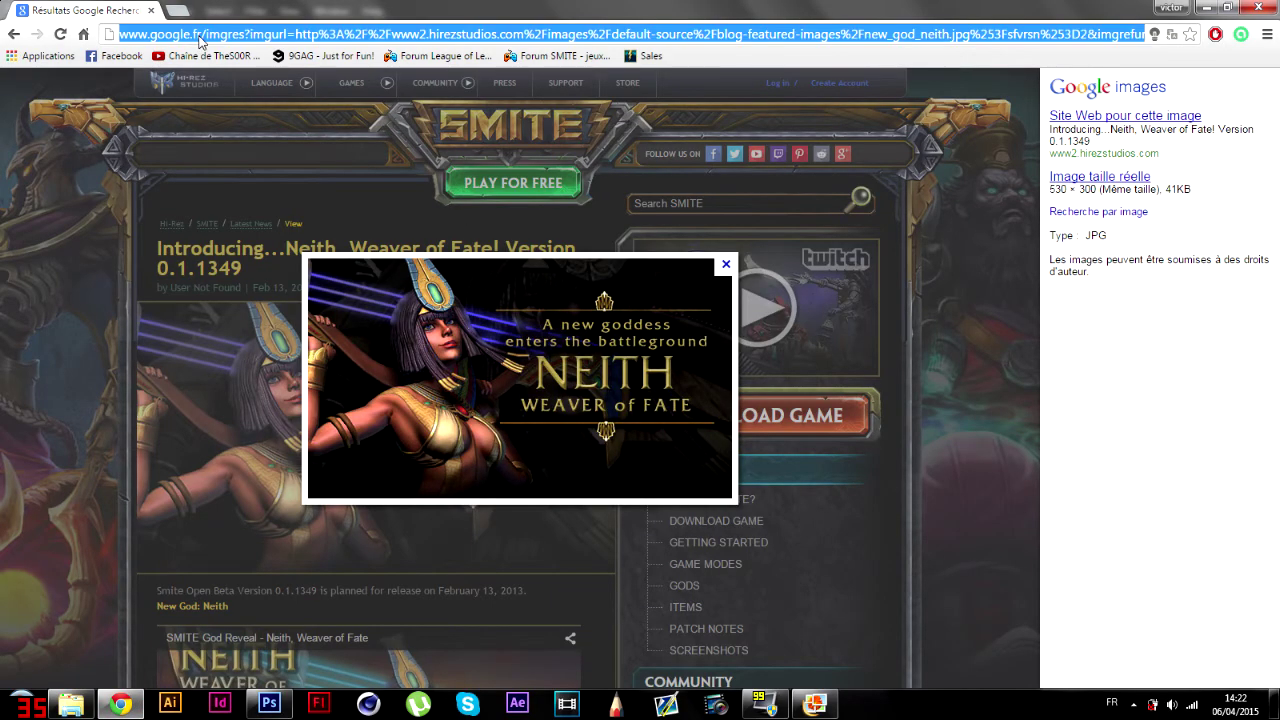
type("pan")
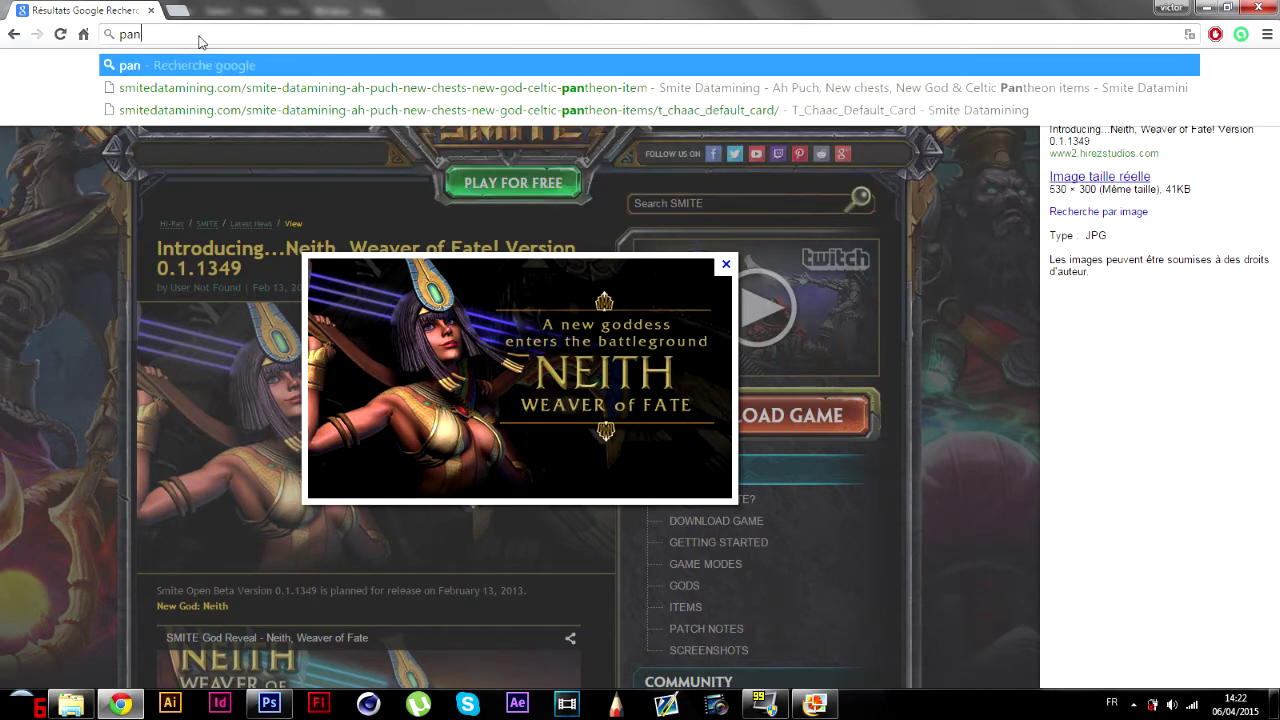
type("theon flag")
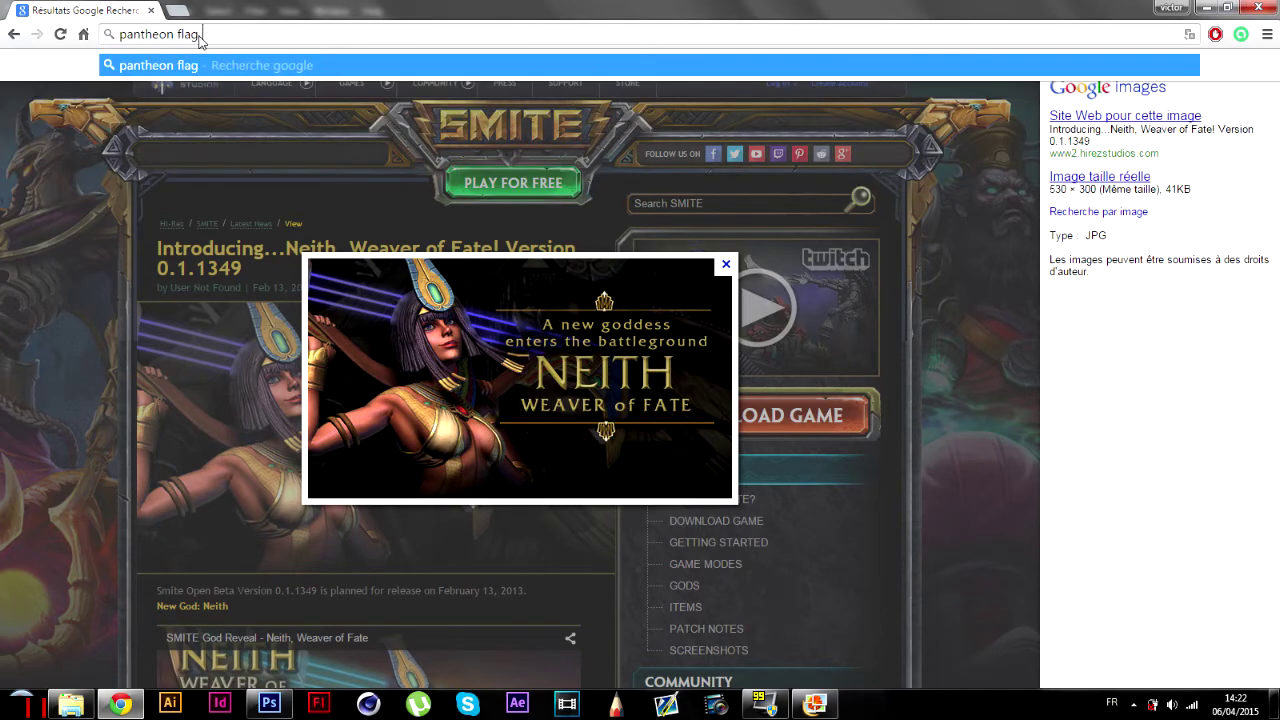
type(" smite")
key("Return")
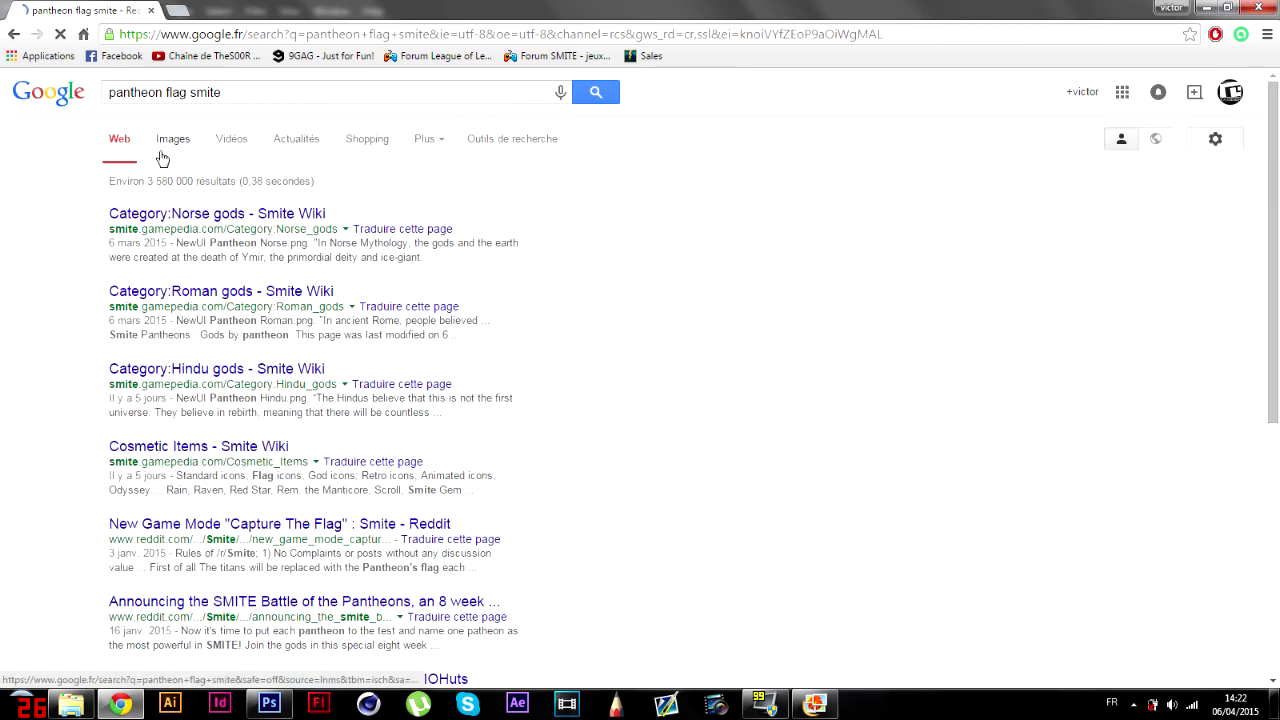
left_click(162, 152)
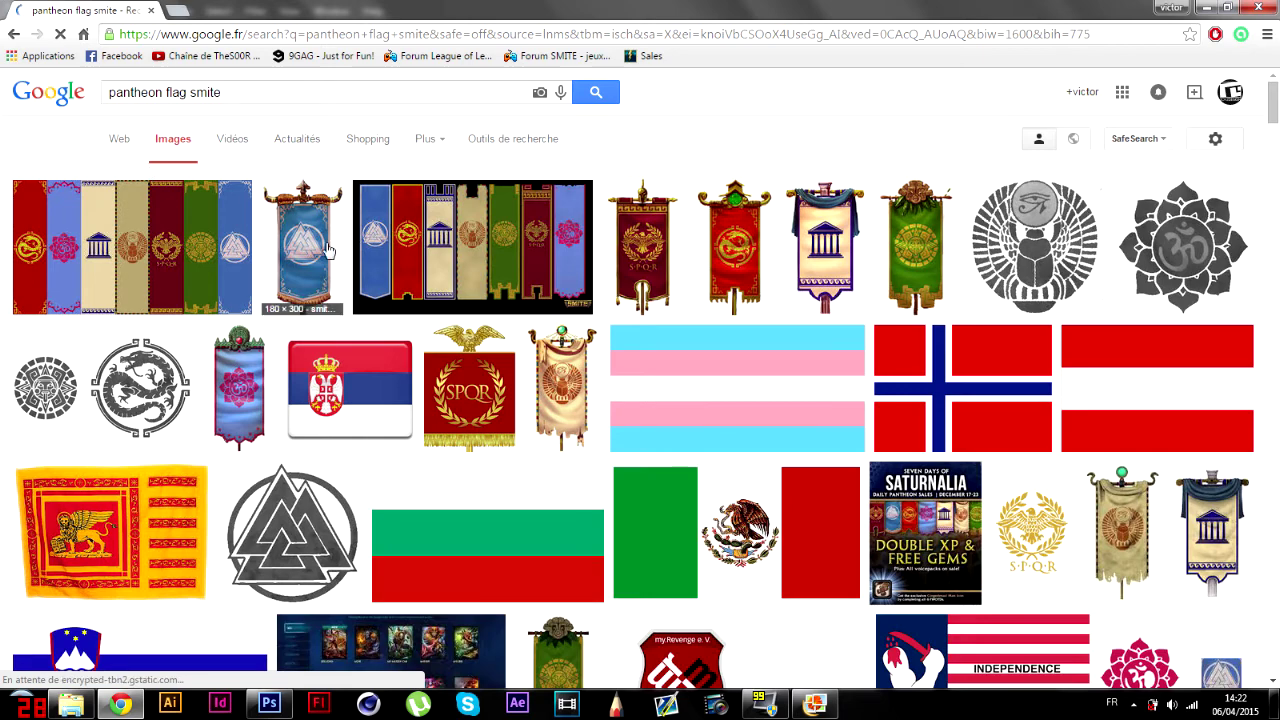
- Open the seven-banner Smite pantheon wallpaper result and look up all other sizes of that image
left_click(194, 243)
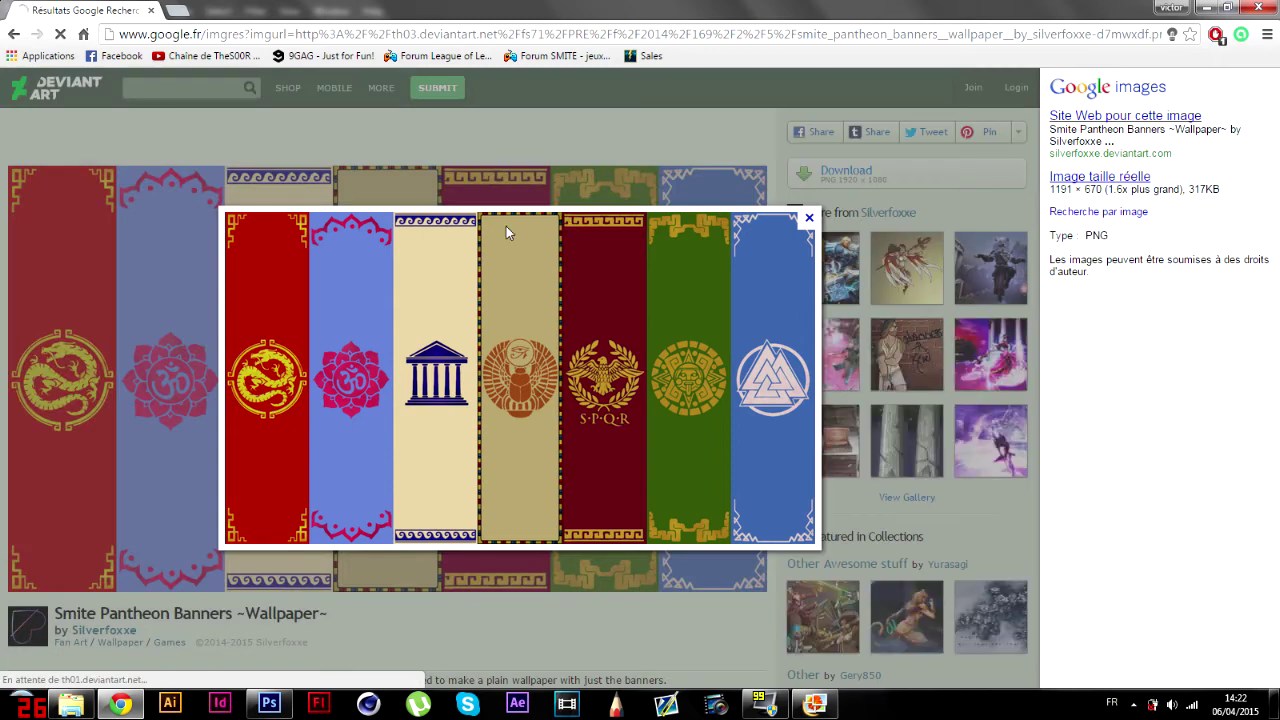
key("alt+Left")
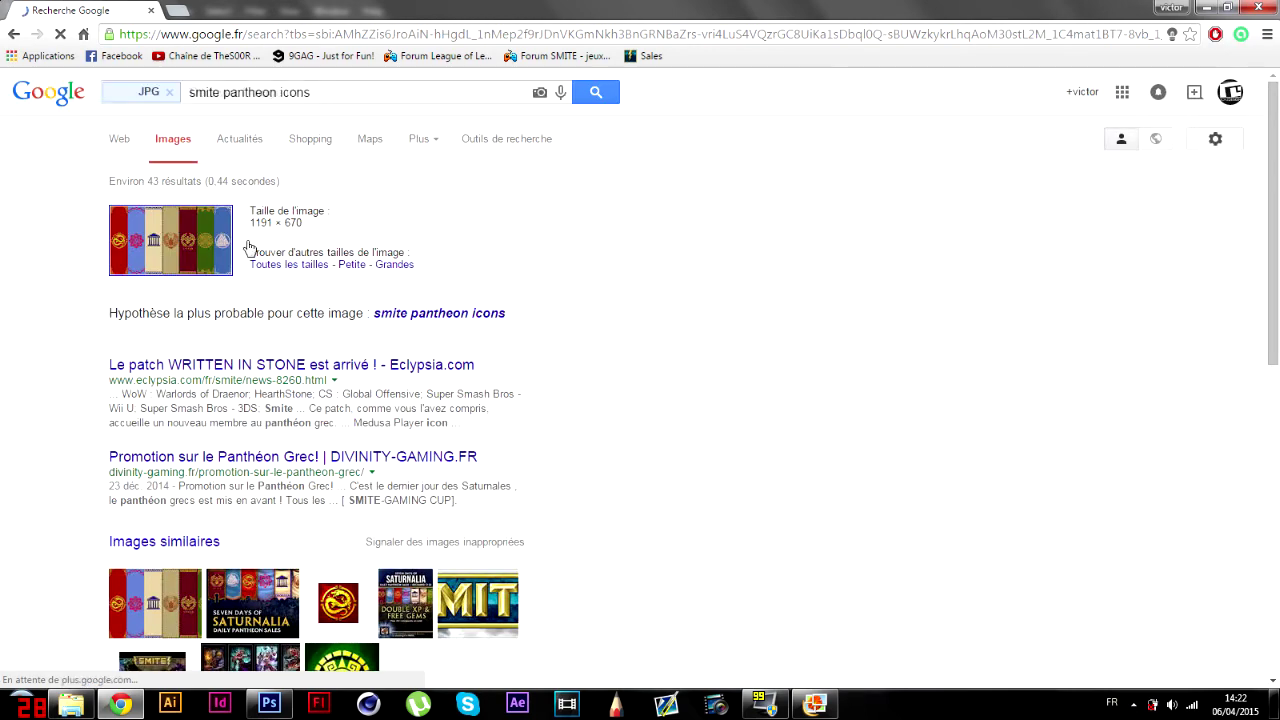
left_click(272, 264)
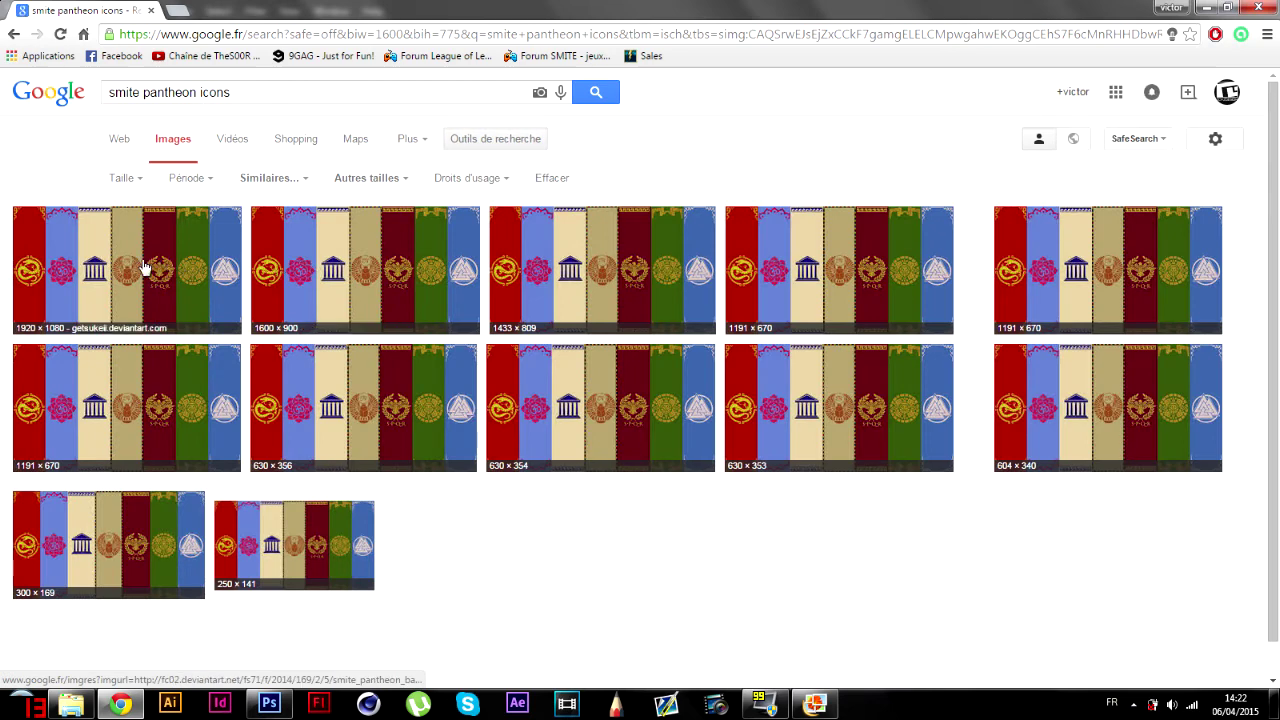
- Open the 1920 × 1080 banners image at full size, inspect the scarab banner enlarged, and return to the preview
left_click(141, 264)
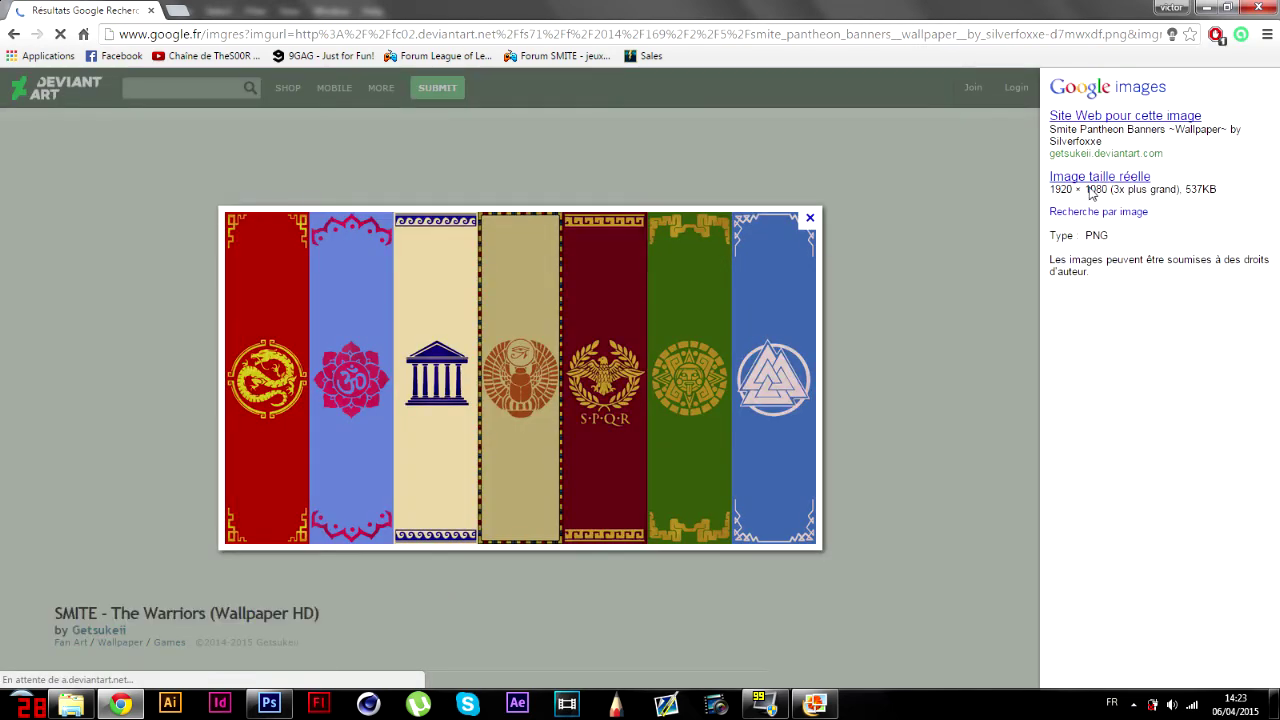
left_click(1100, 177)
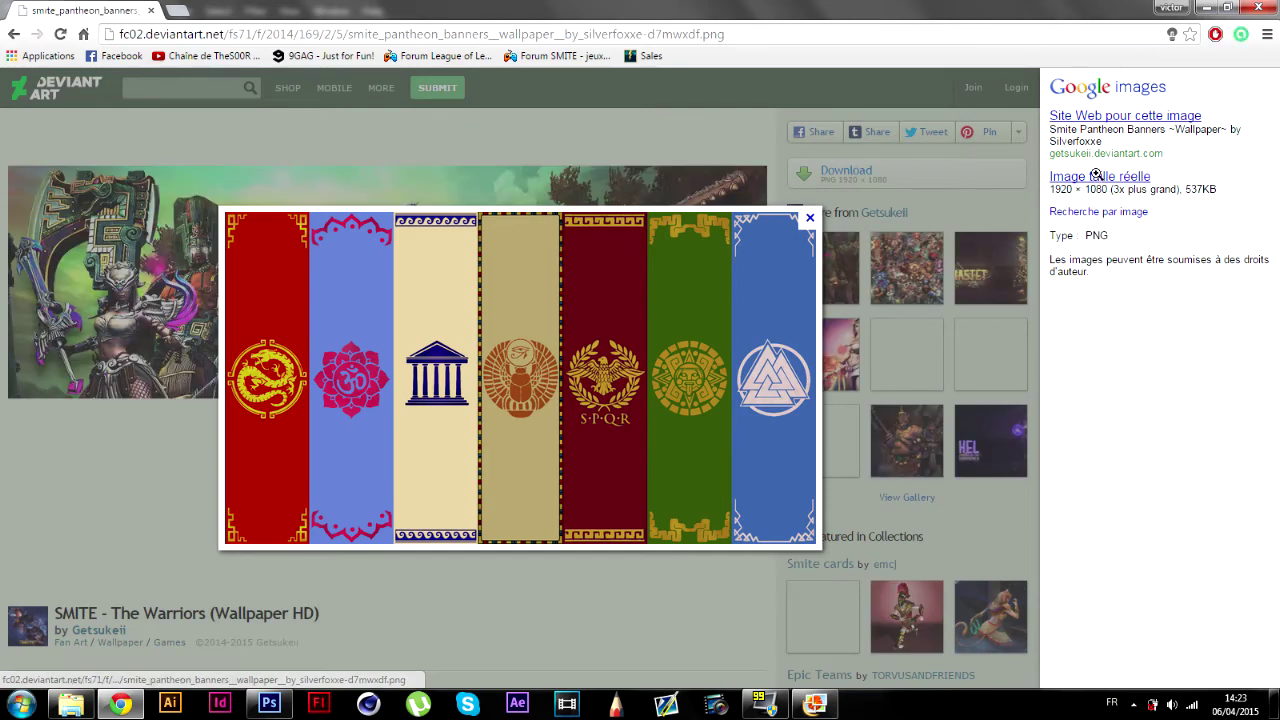
left_click(539, 383)
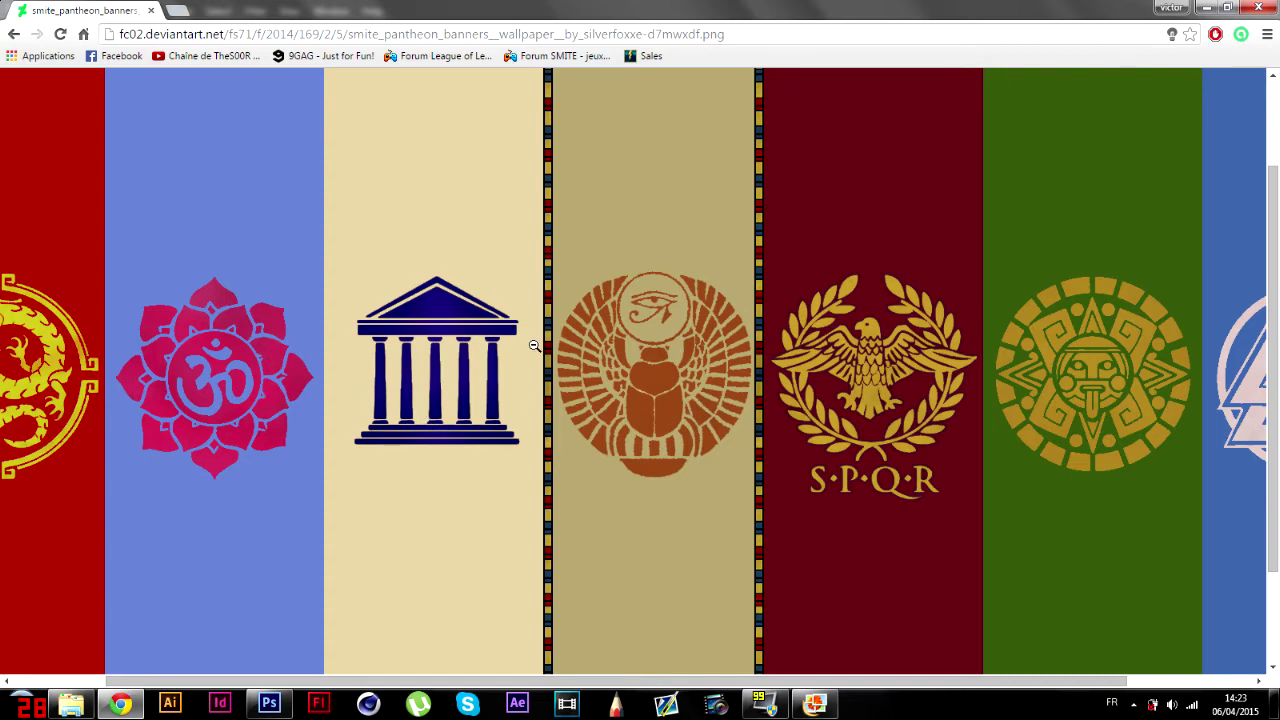
left_click(13, 34)
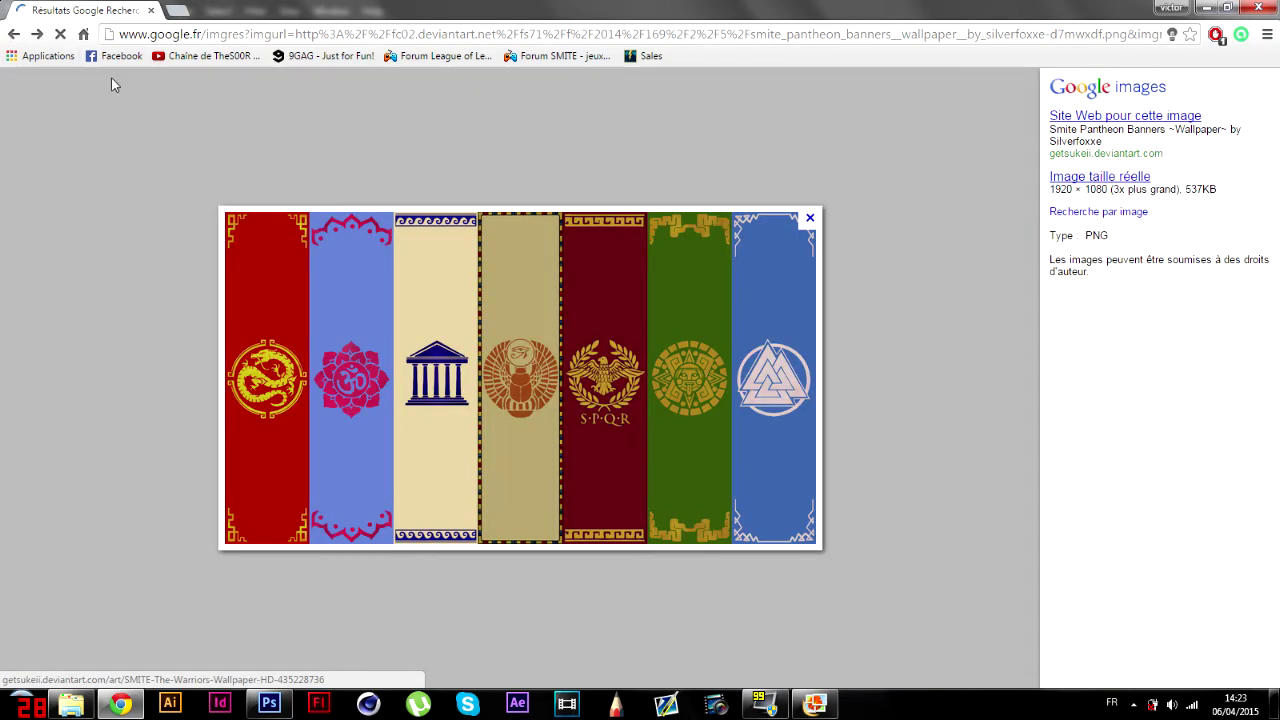
- Search Google Images for "logo egyptian smite" and open the grey Egyptian scarab emblem result
left_click(170, 38)
type("logo")
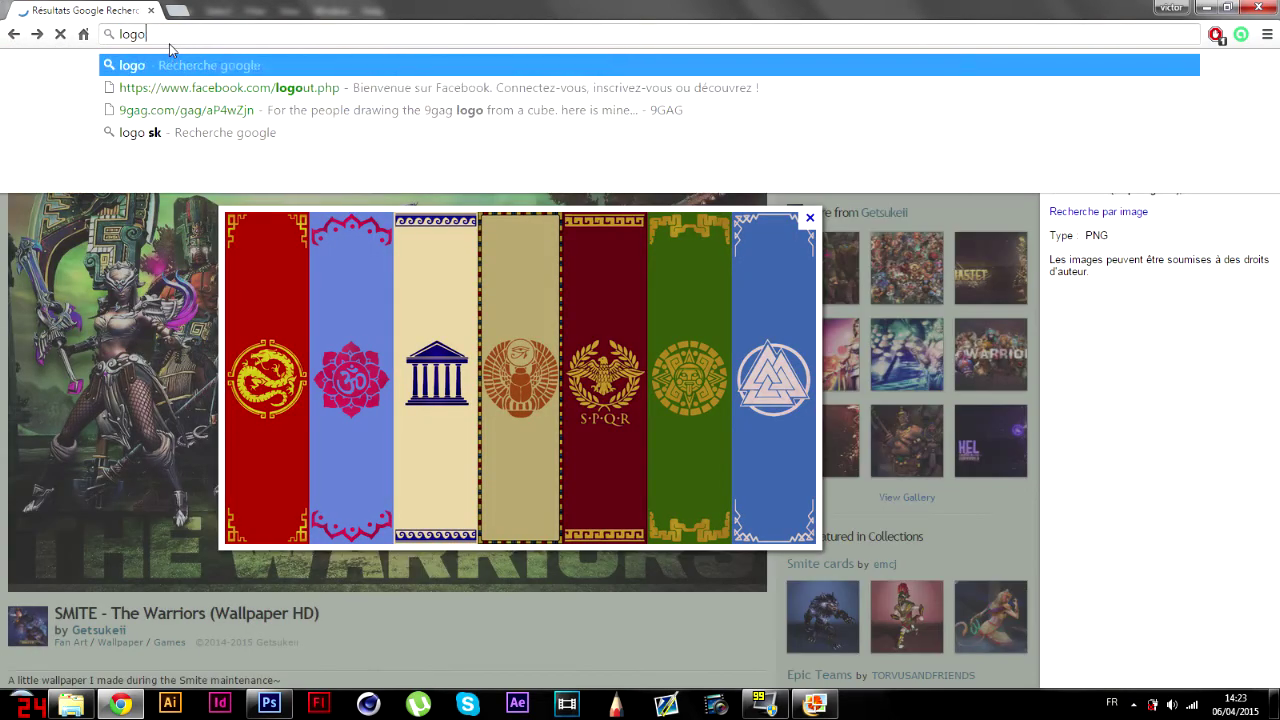
type(" egypt")
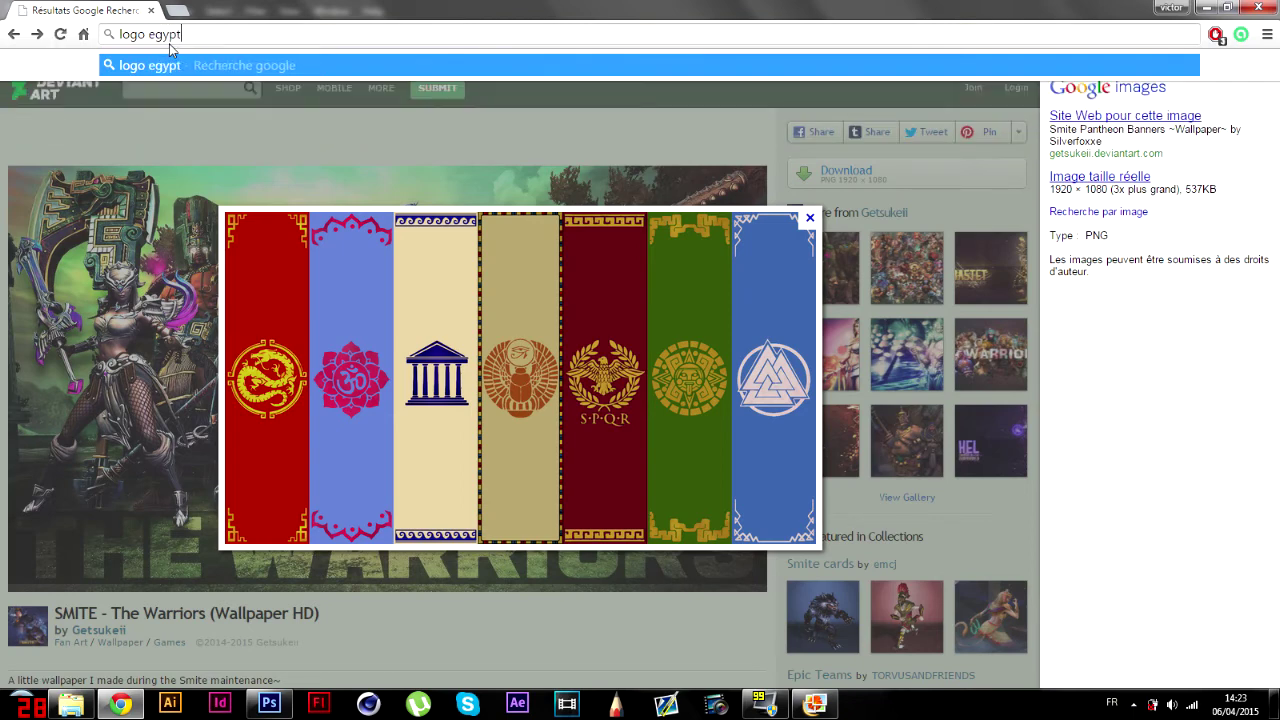
type("an")
key("BackSpace")
key("BackSpace")
type("ian")
type("smite")
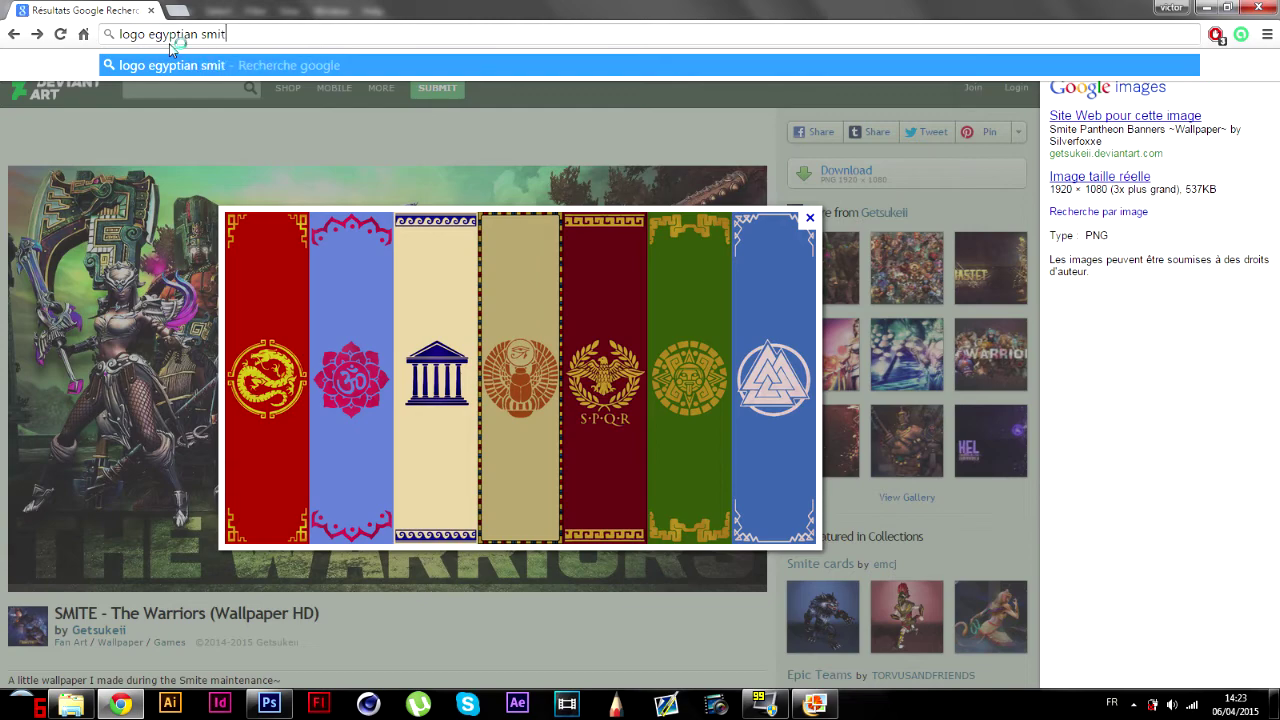
key("Return")
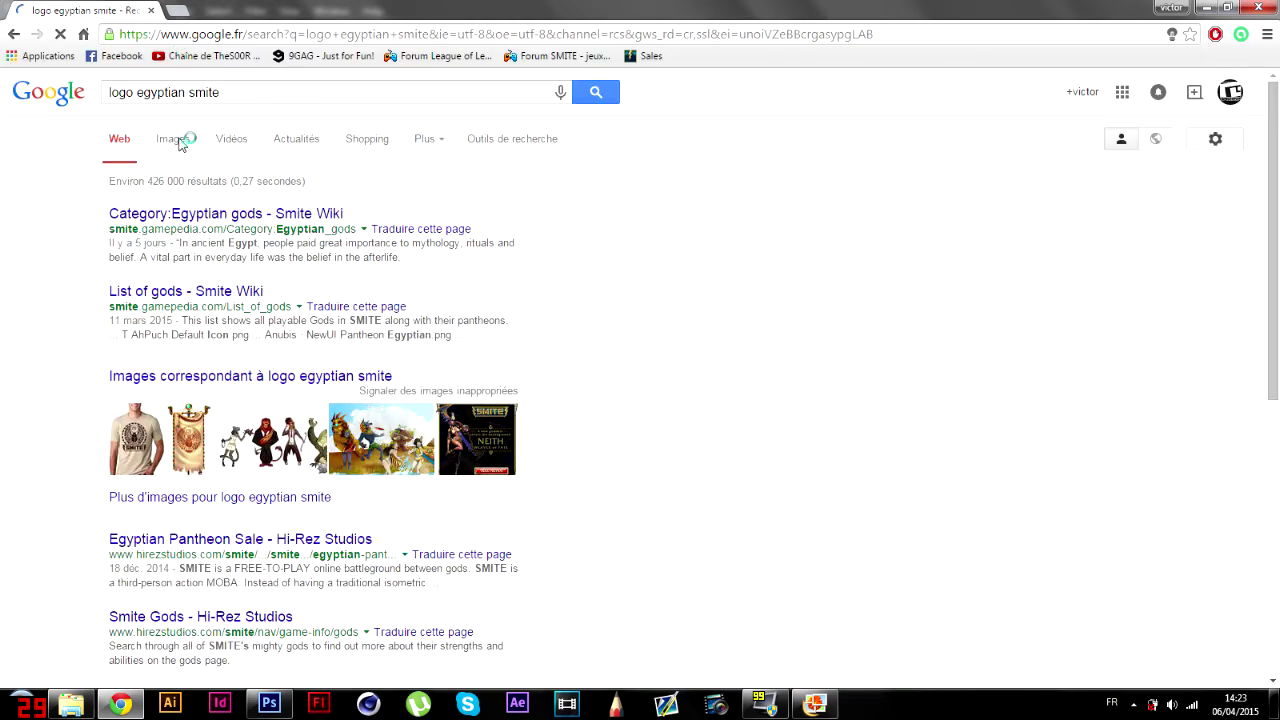
left_click(176, 140)
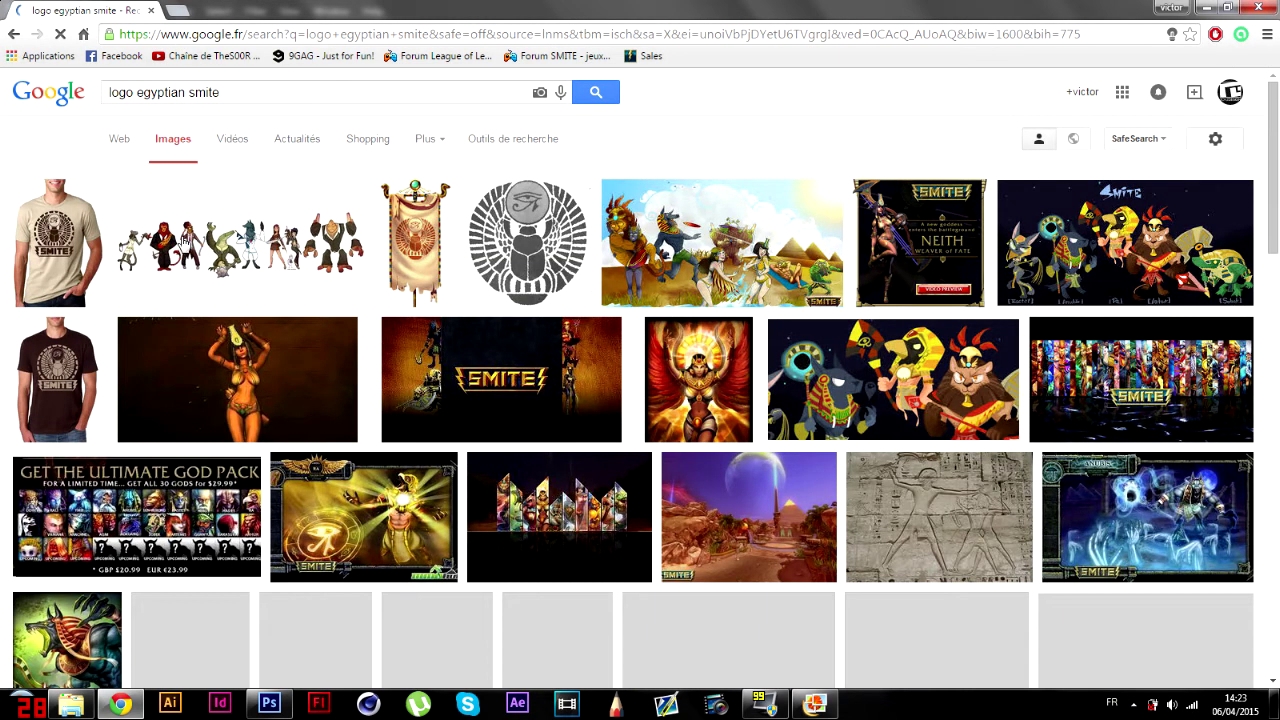
left_click(495, 228)
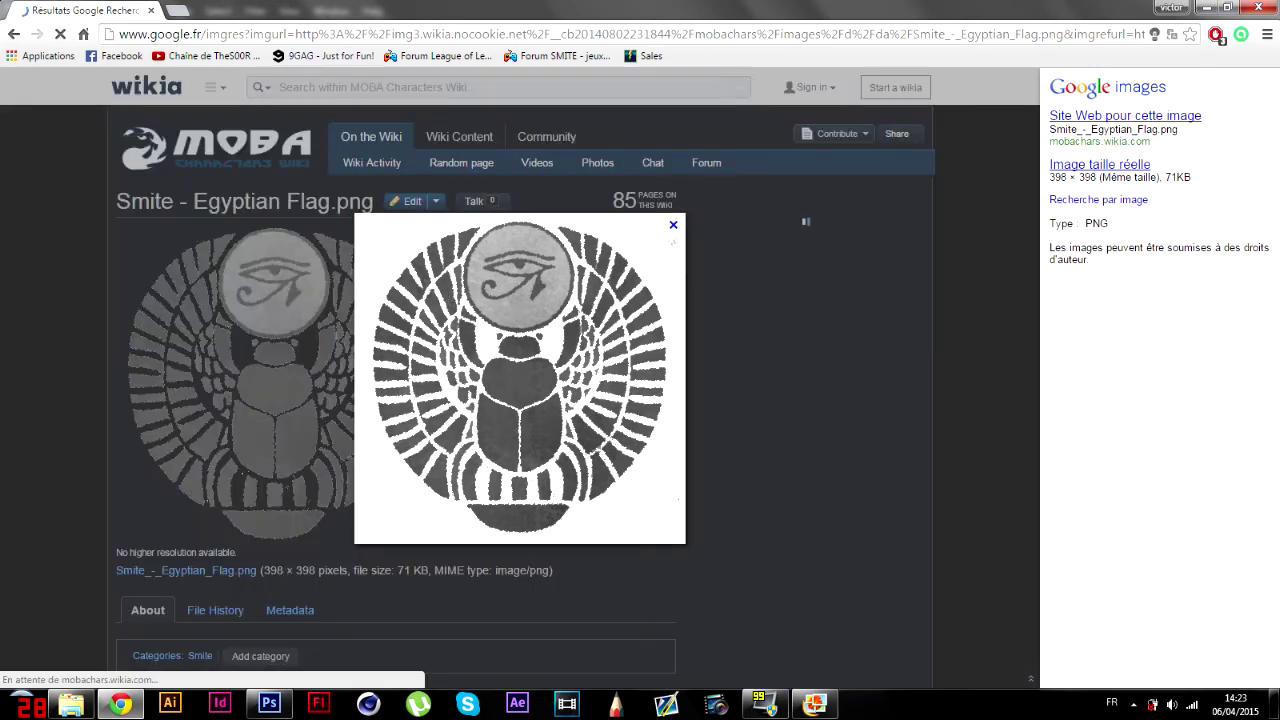
- Search Google Images for "arrow logo"
left_click(340, 34)
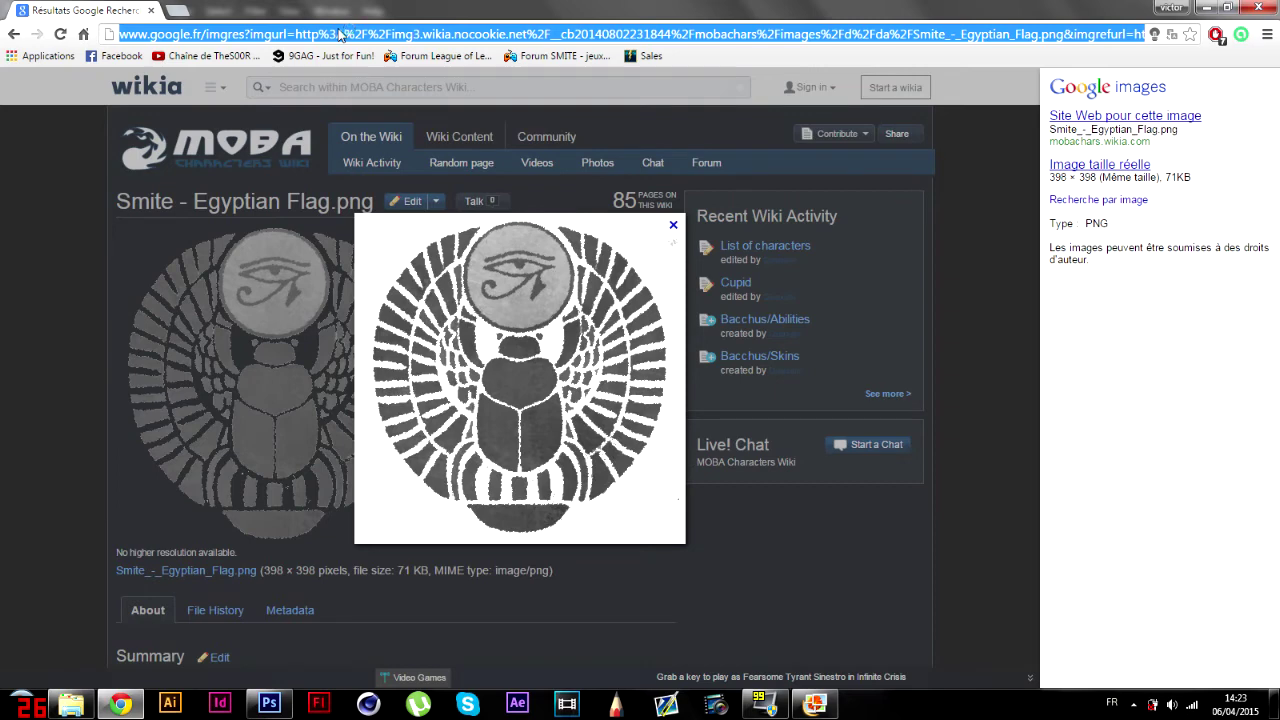
type("arro")
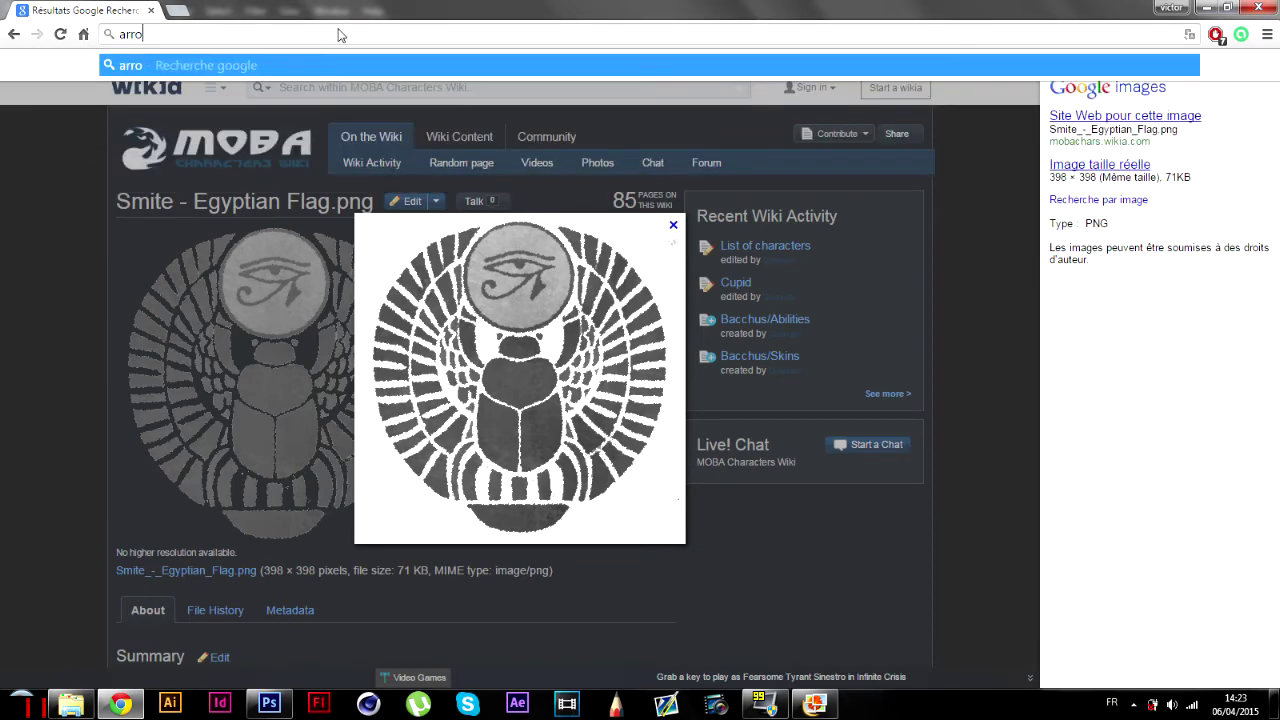
type("w logo")
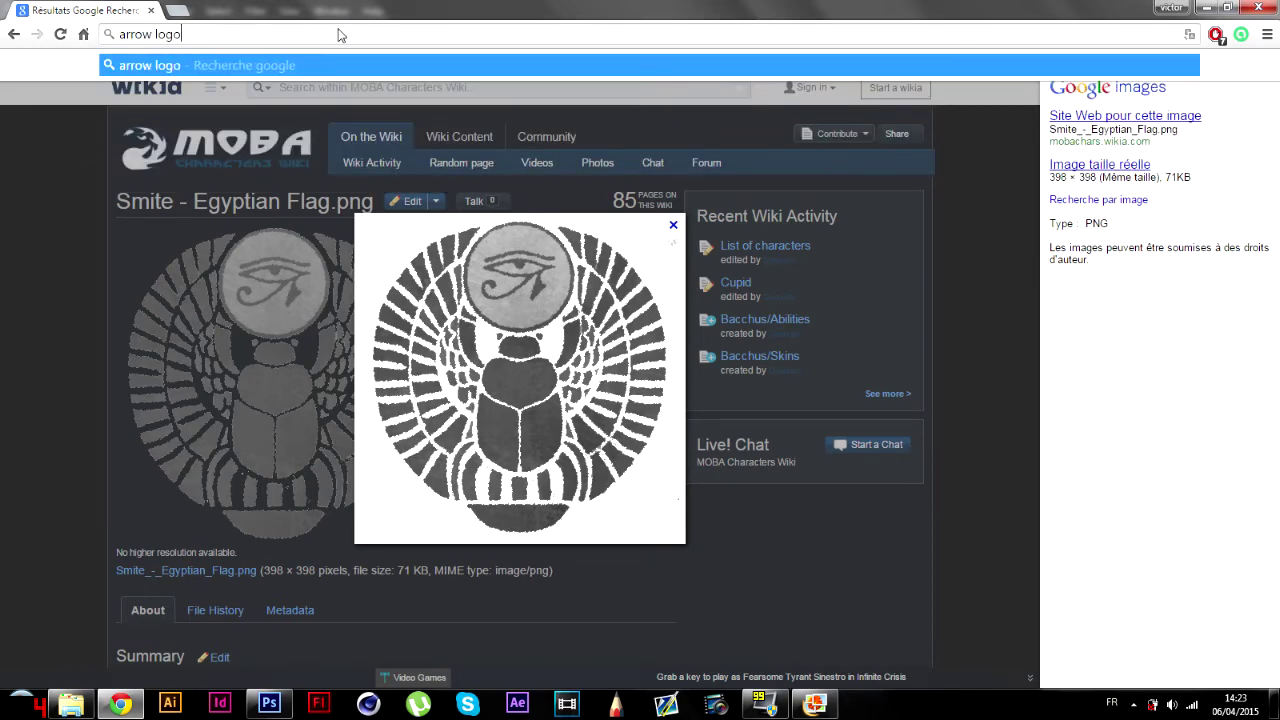
key("Return")
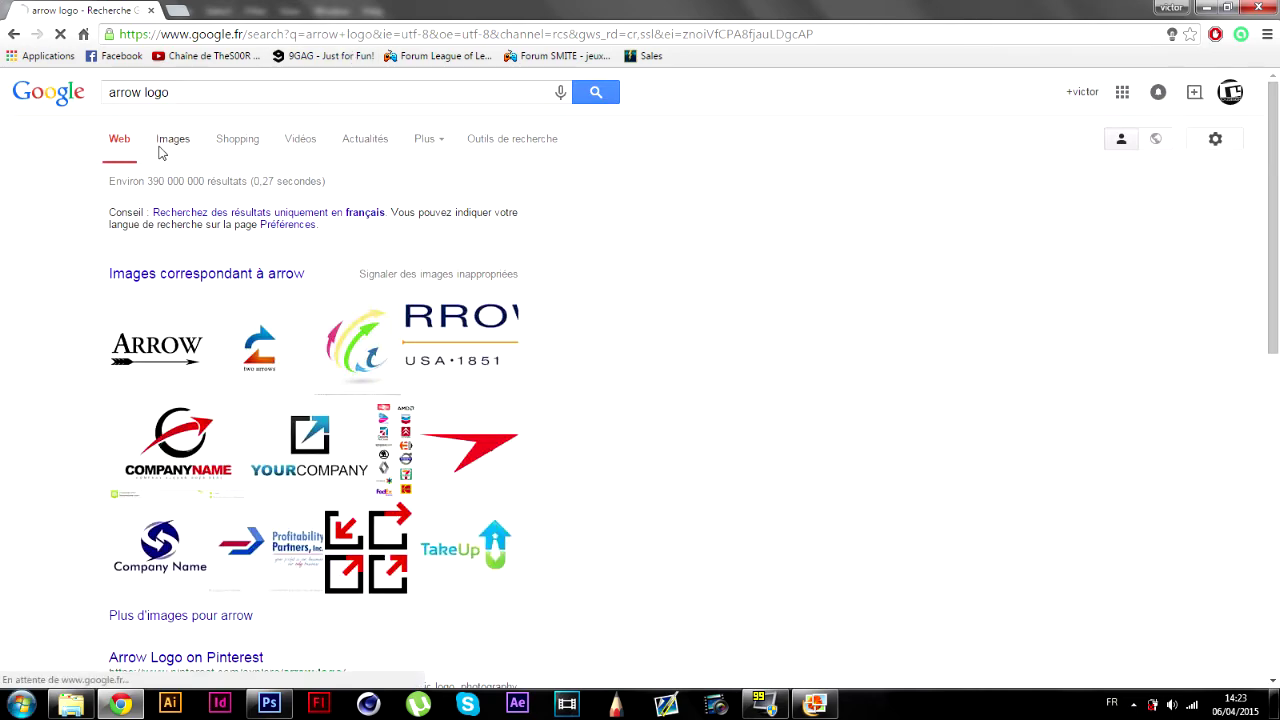
left_click(164, 150)
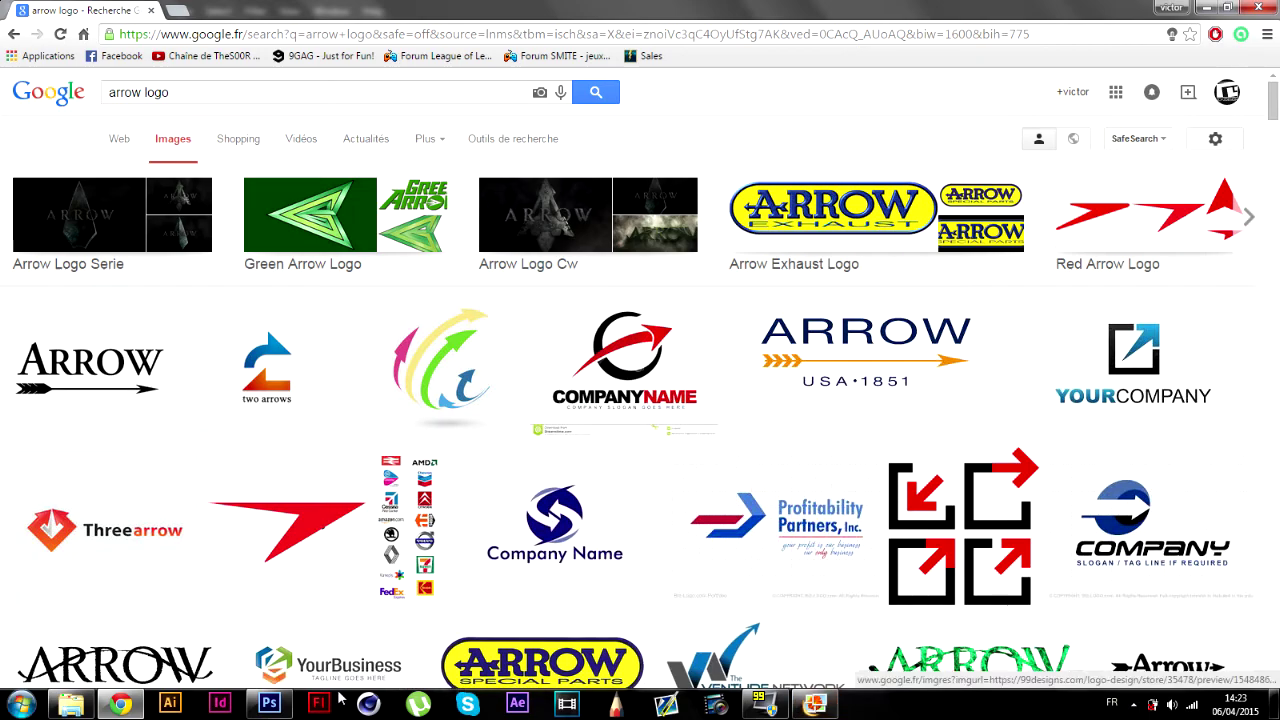
- Switch to Photoshop, delete the orange scarab emblem layer, and try shifting the "Weaver of fate" title toward the archer and back
left_click(270, 705)
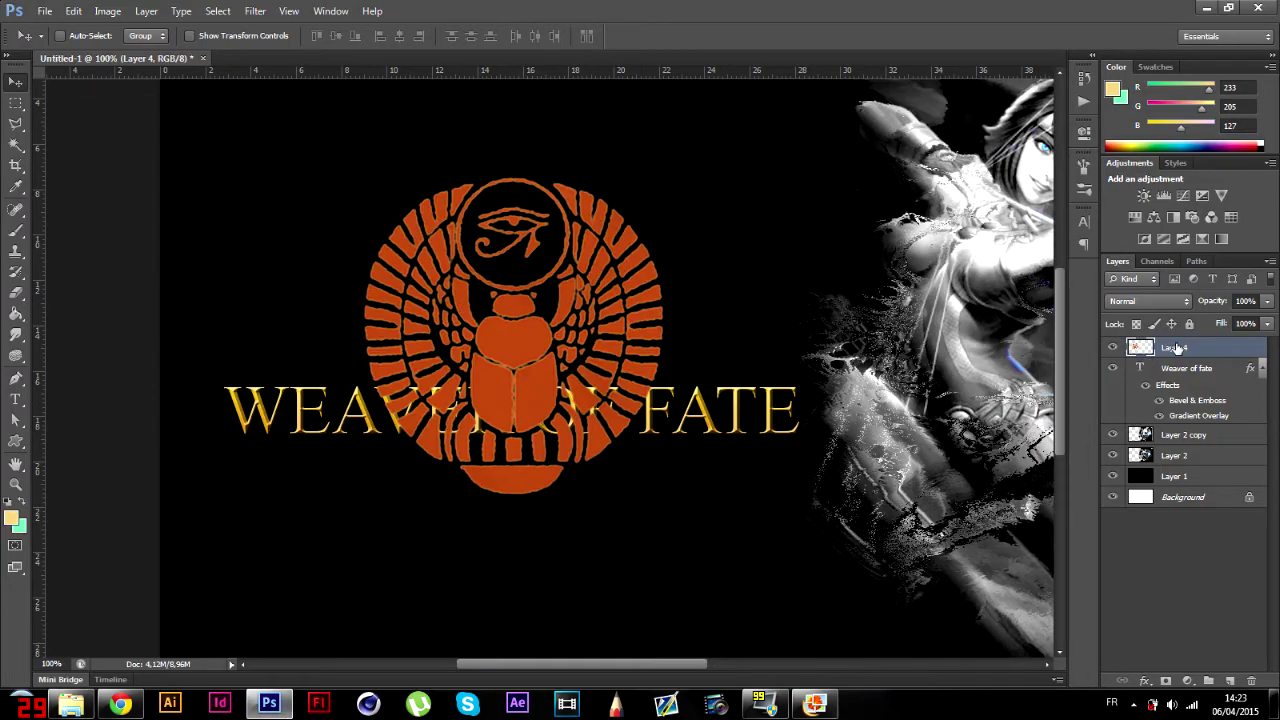
key("Delete")
left_click_drag(339, 461, 428, 455)
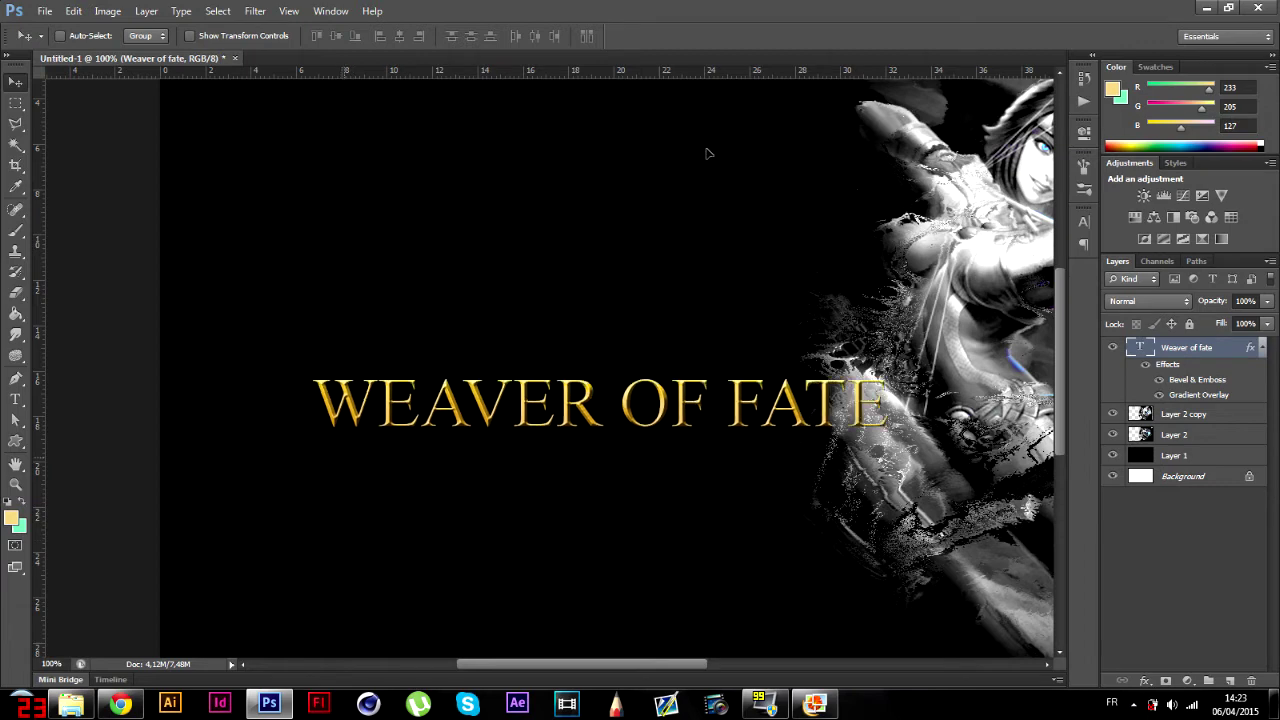
left_click_drag(632, 420, 585, 440)
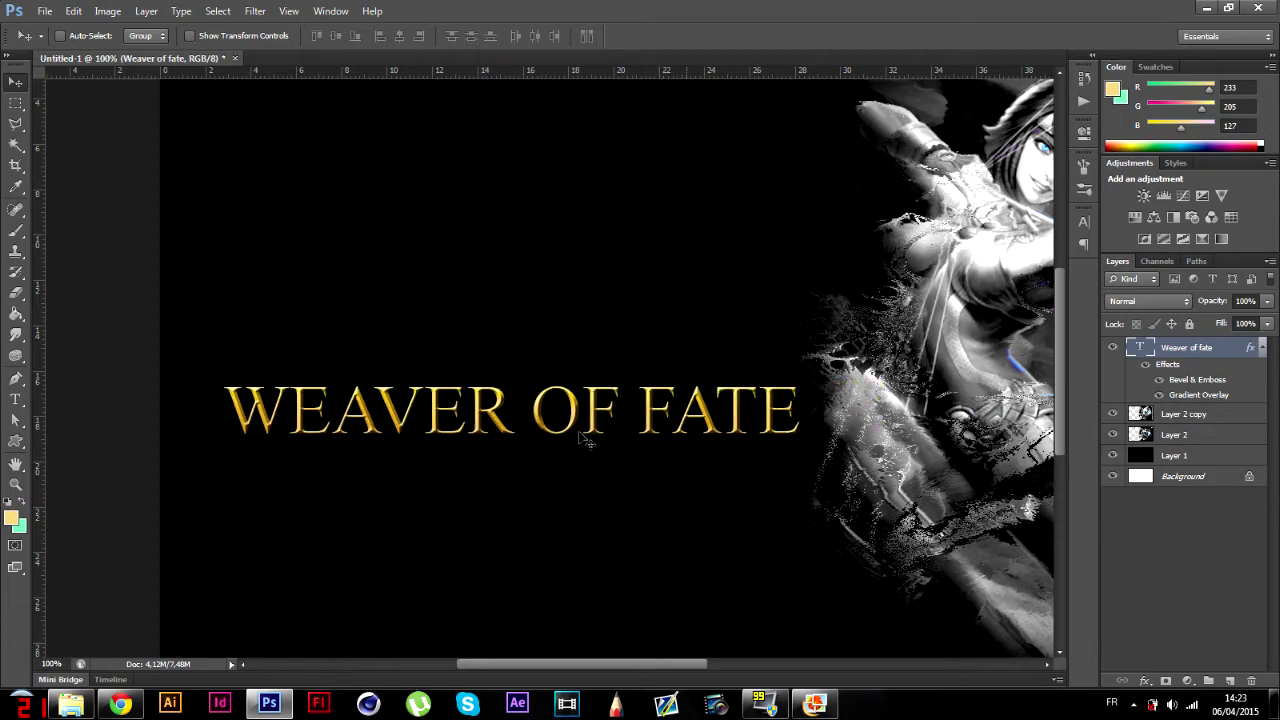
mouse_move(645, 665)
left_mouse_down()
mouse_move(765, 655)
mouse_move(621, 670)
left_mouse_up()
- Switch to Chrome, glance over the arrow logo results, and search Google Images for "neith bow"
left_click(113, 707)
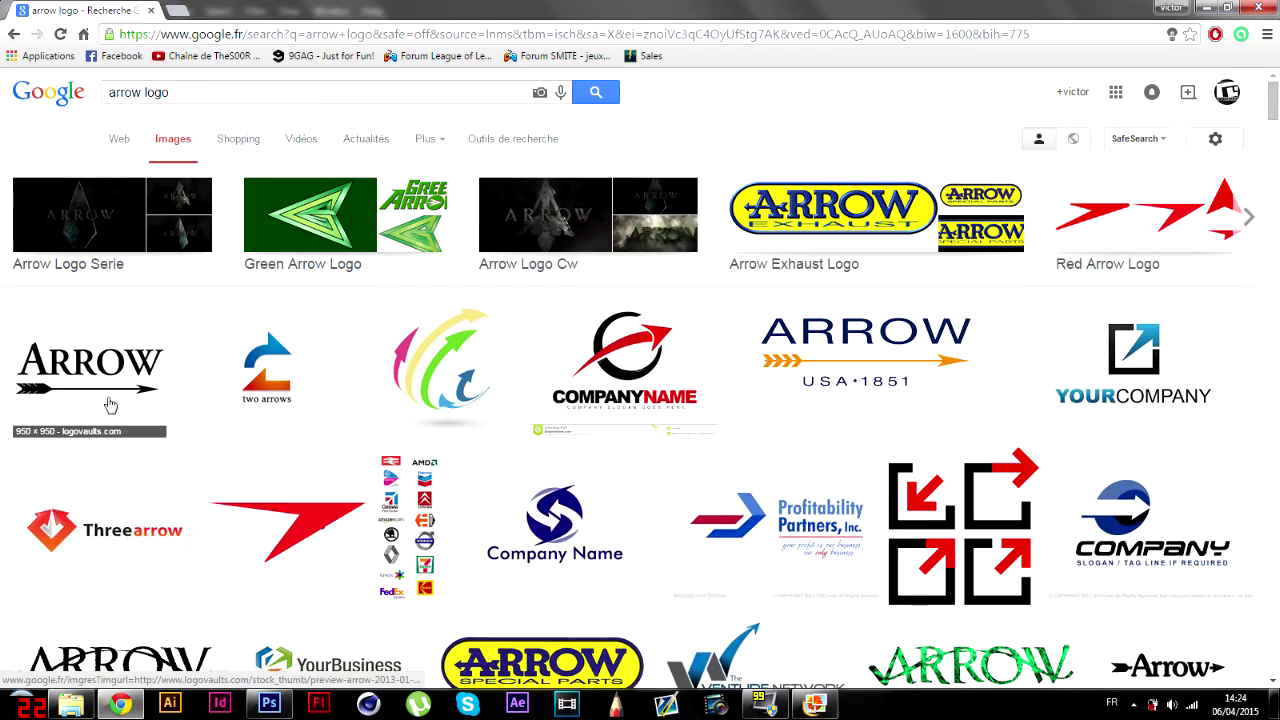
scroll(125, 391, "down", 4)
scroll(124, 391, "up", 4)
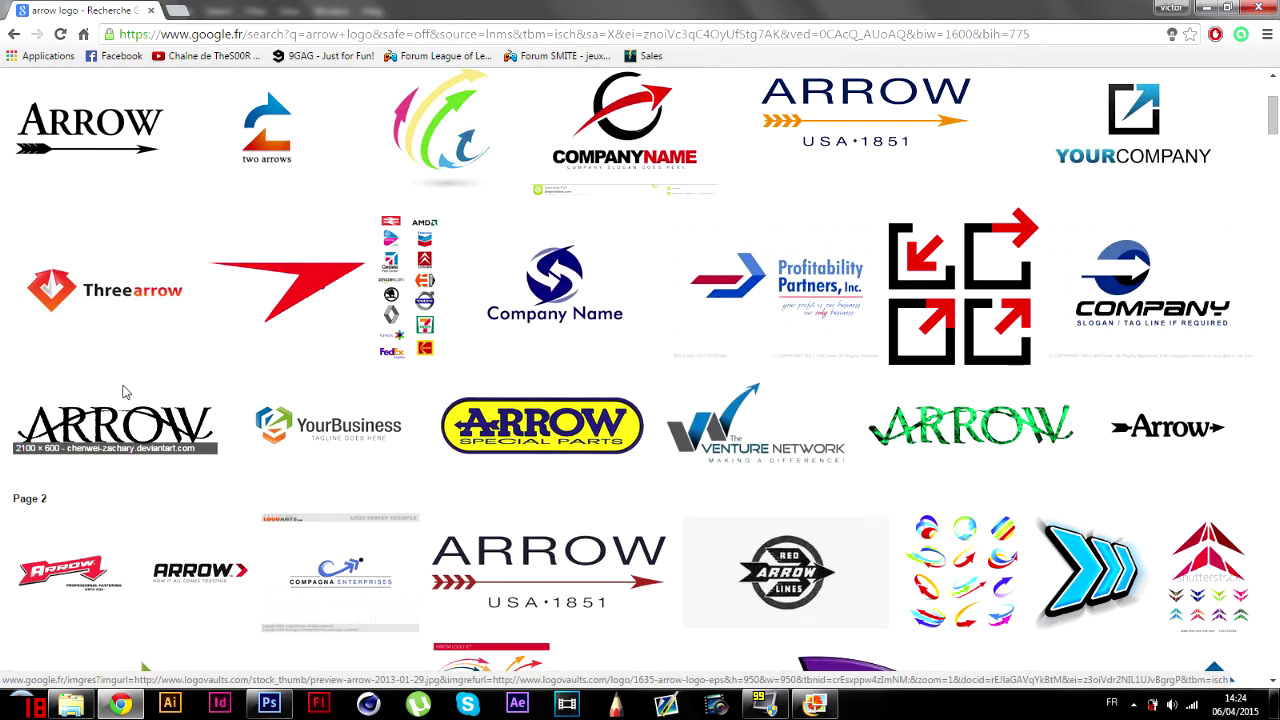
left_click(197, 98)
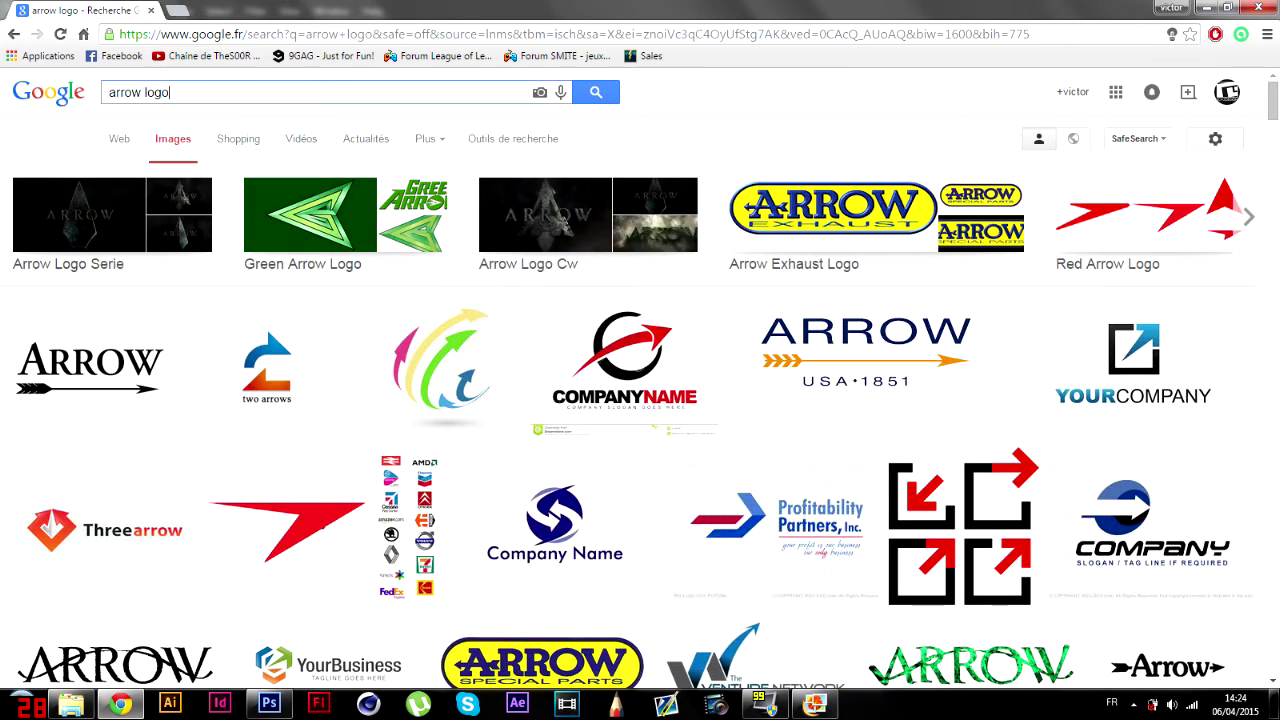
right_click(79, 100)
left_click(185, 93)
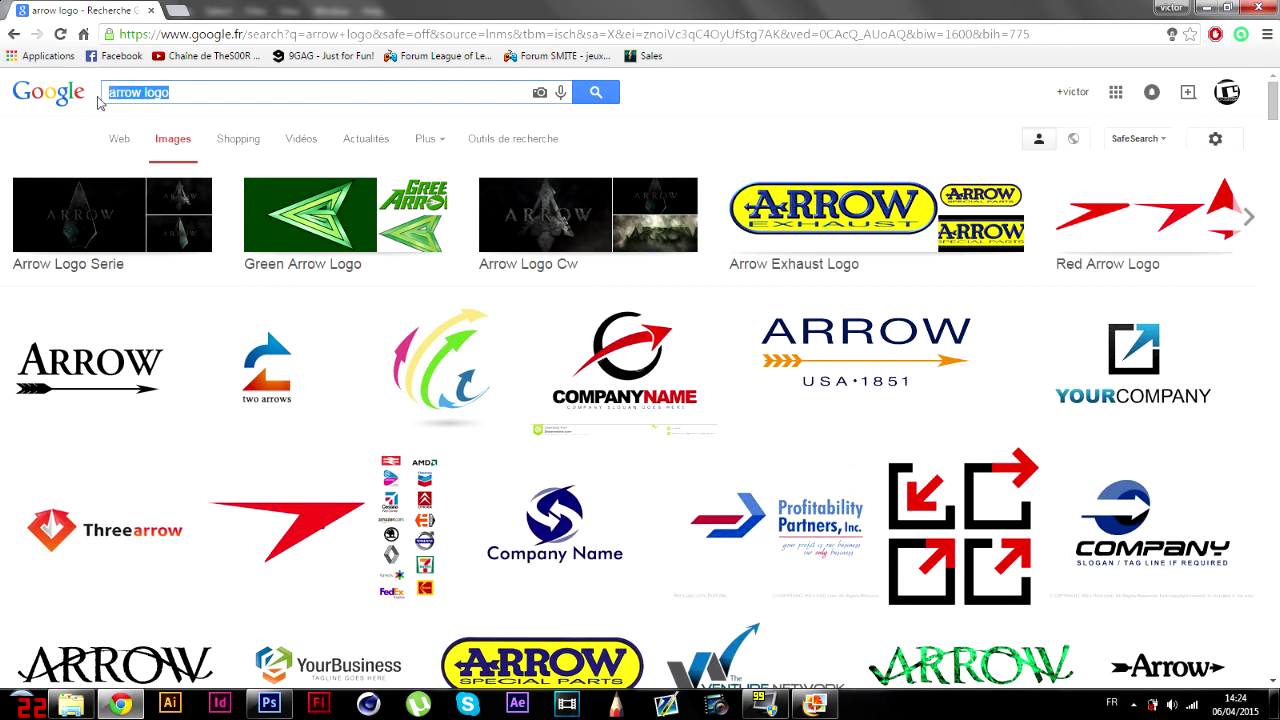
type("neith bow")
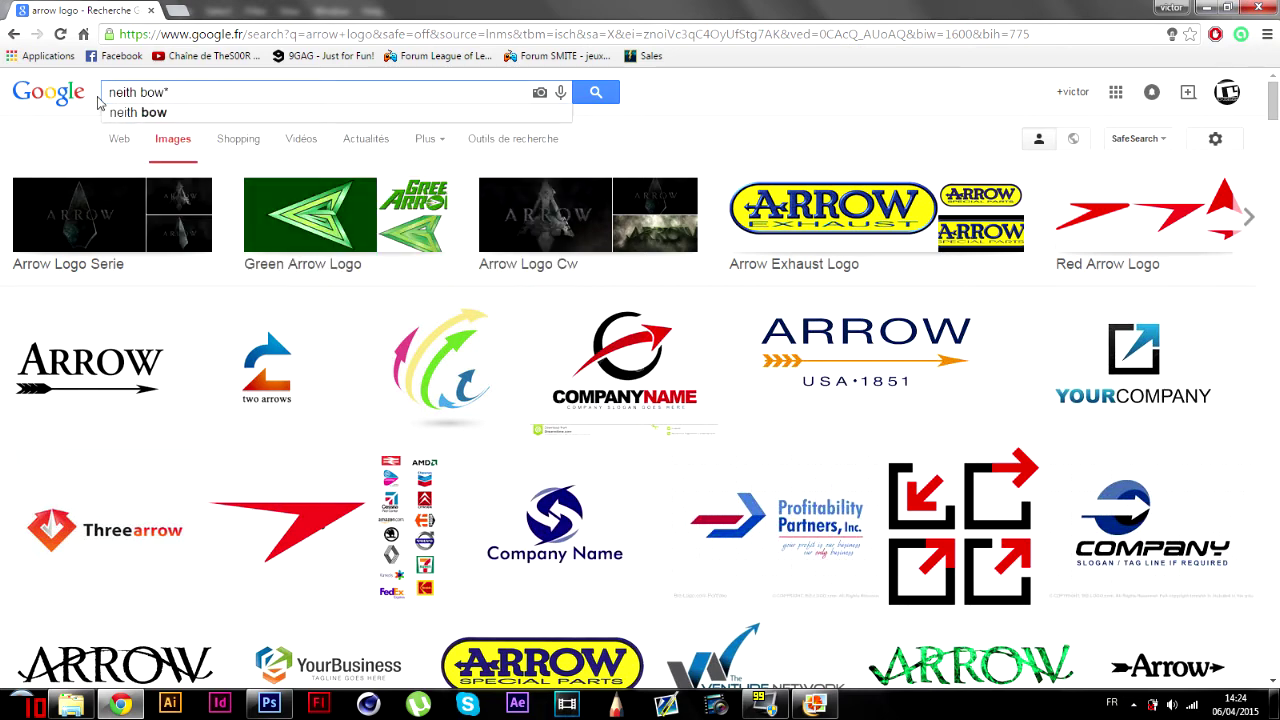
key("Return")
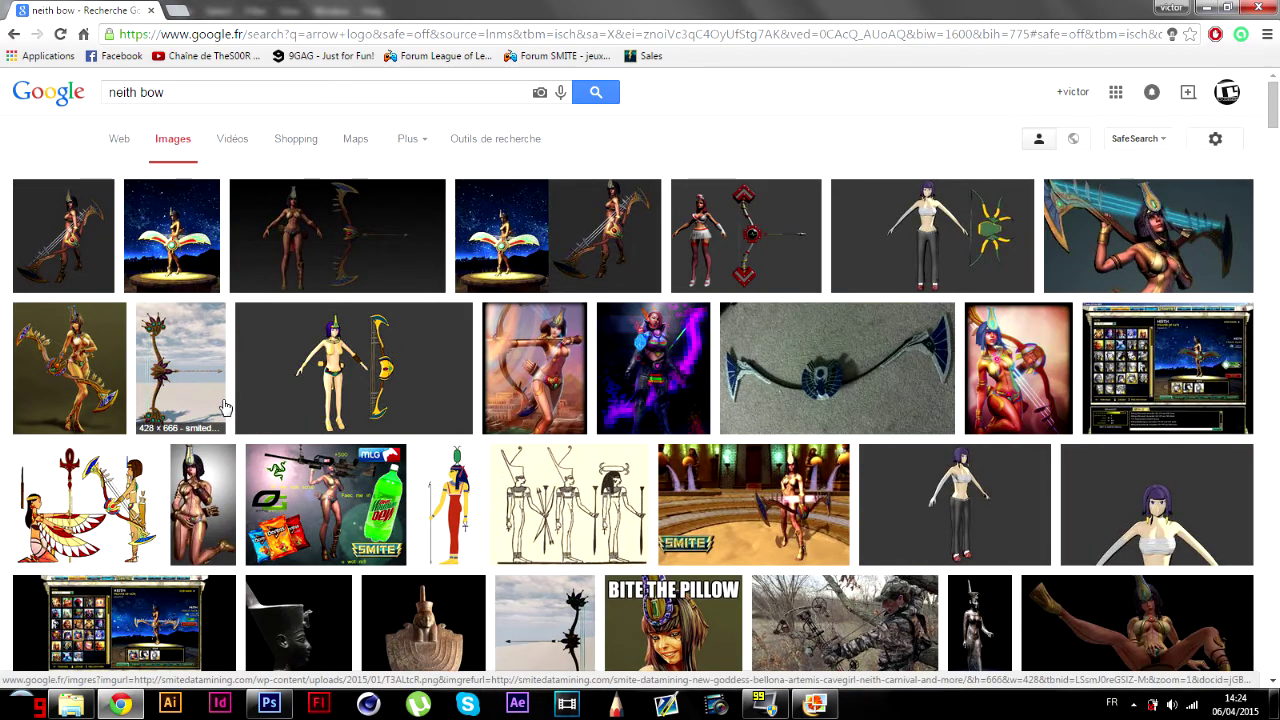
- Browse the "neith bow" image results for a usable bow picture and return to the start of the results
scroll(277, 318, "down", 1)
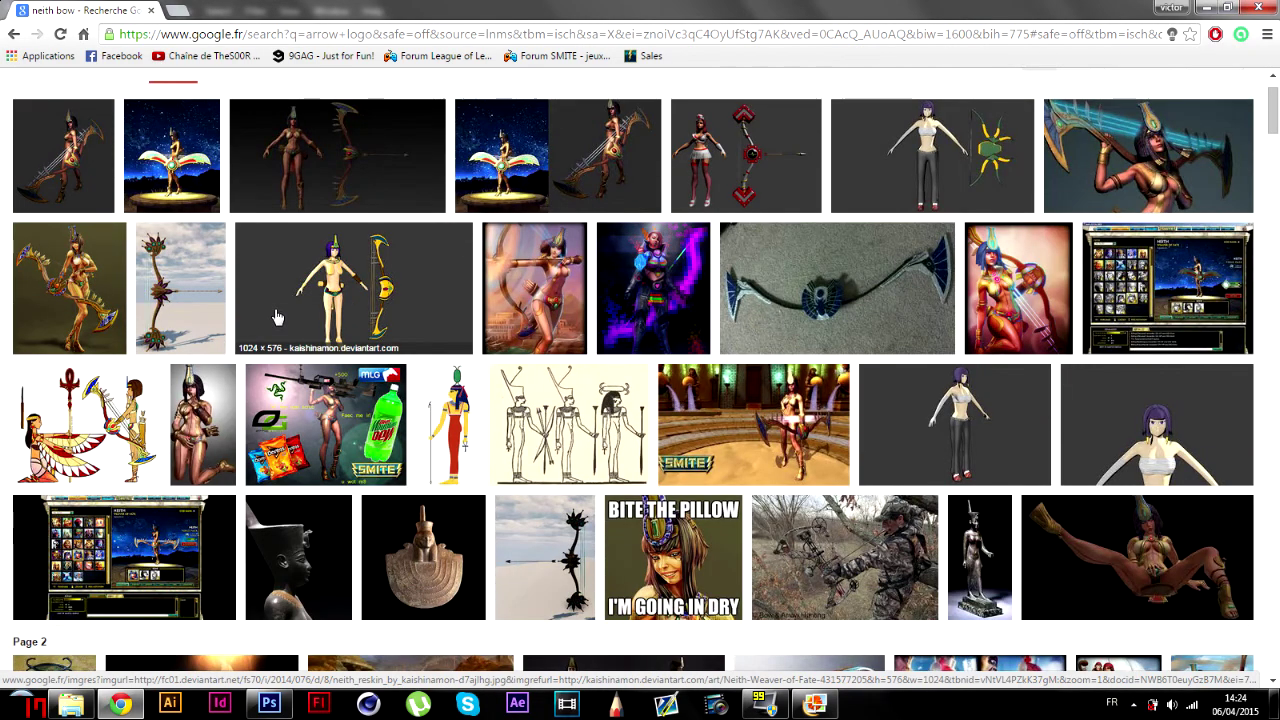
scroll(277, 318, "down", 1)
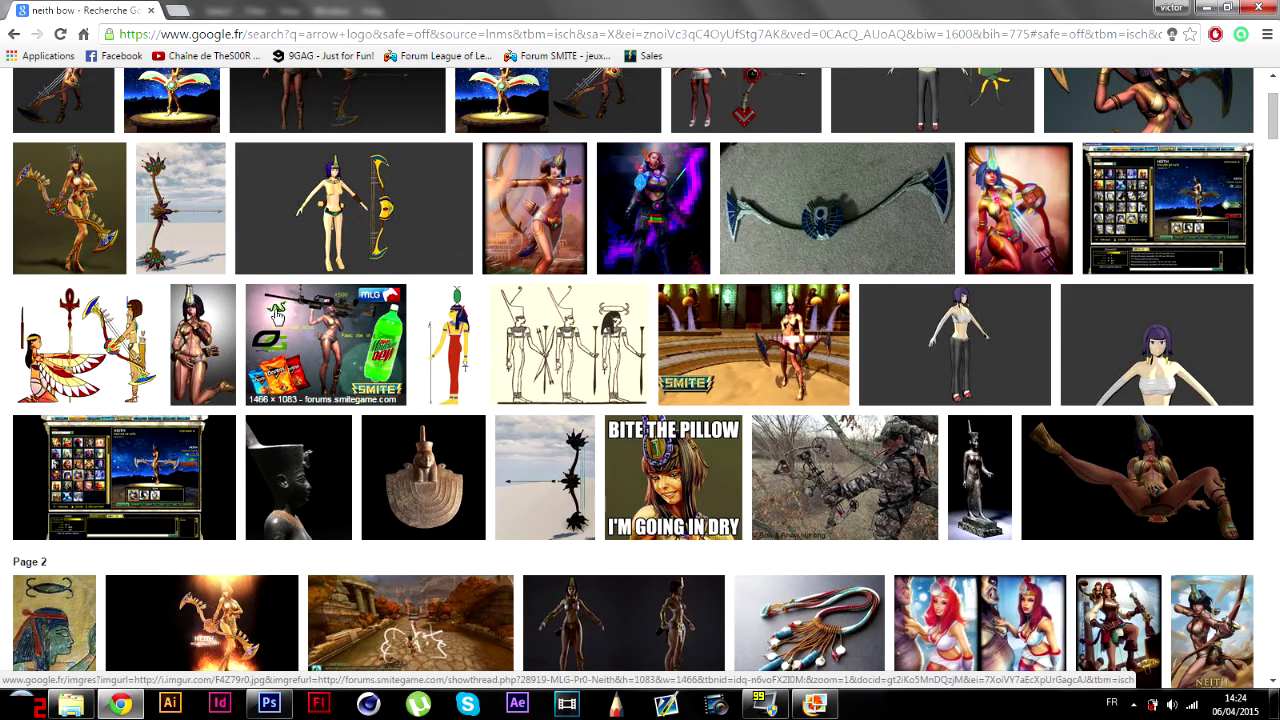
scroll(277, 316, "down", 1)
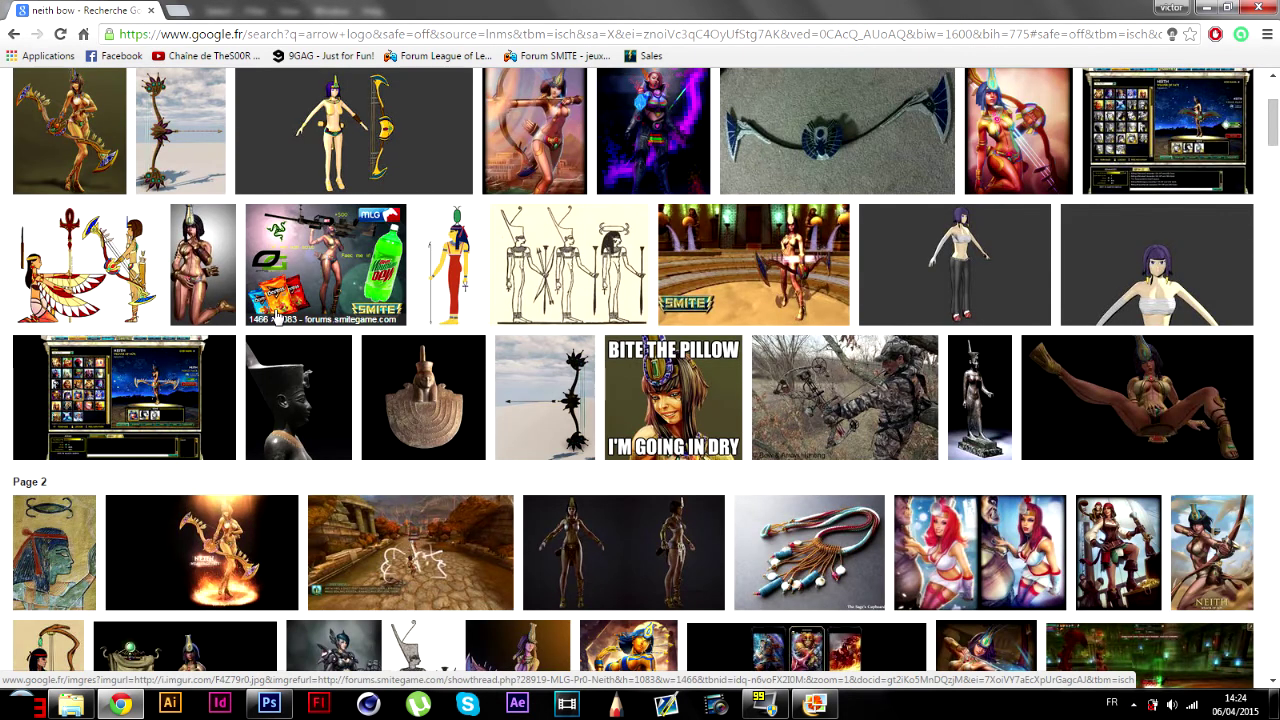
scroll(277, 316, "down", 3)
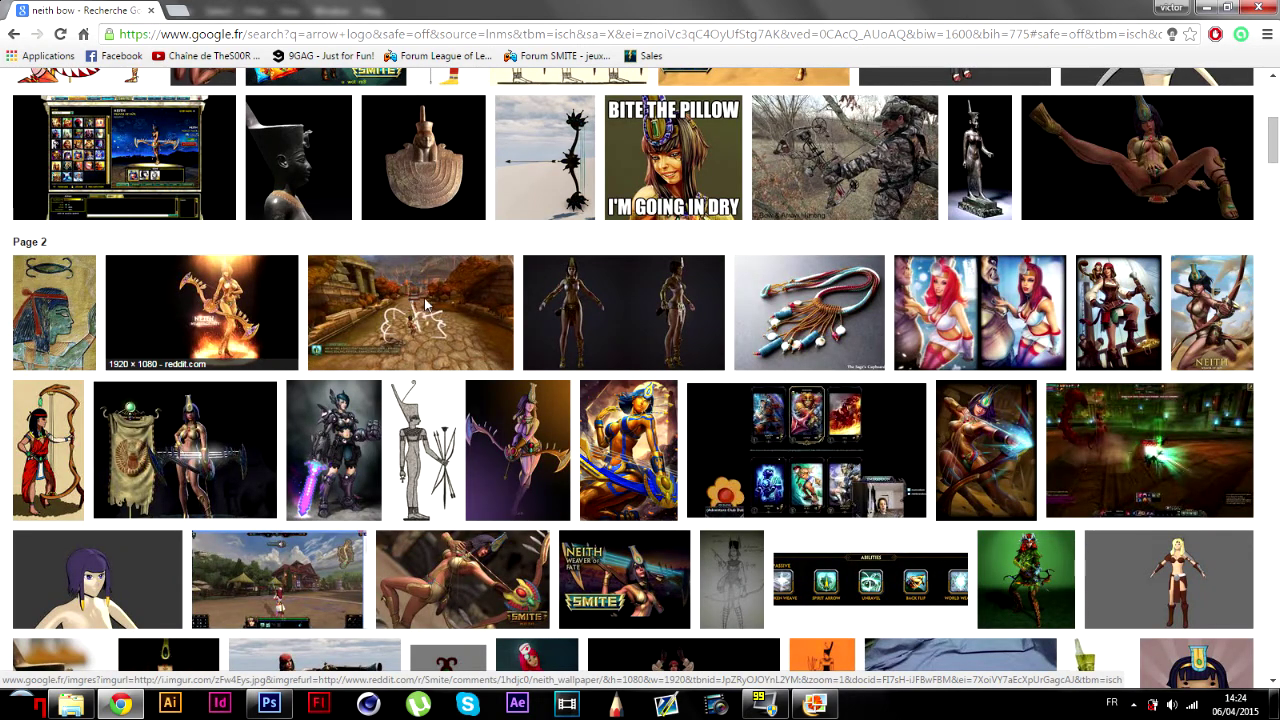
scroll(700, 440, "down", 4)
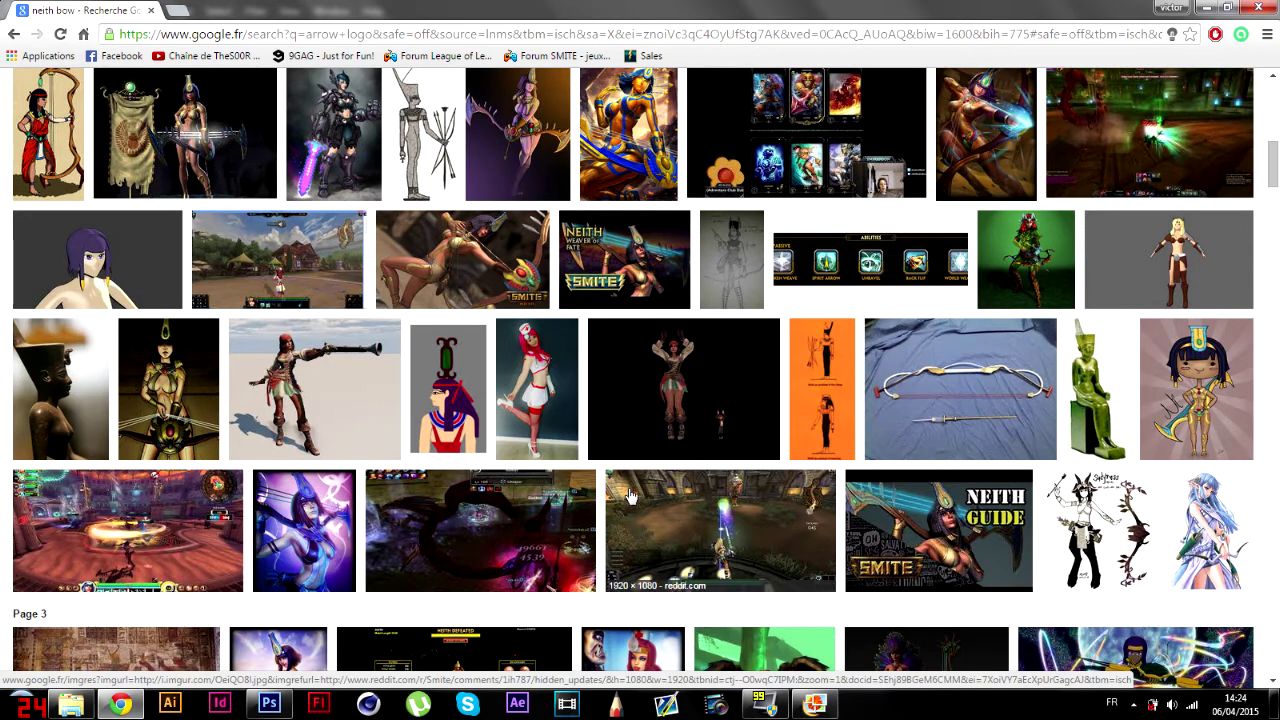
scroll(630, 497, "down", 1)
scroll(630, 497, "down", 4)
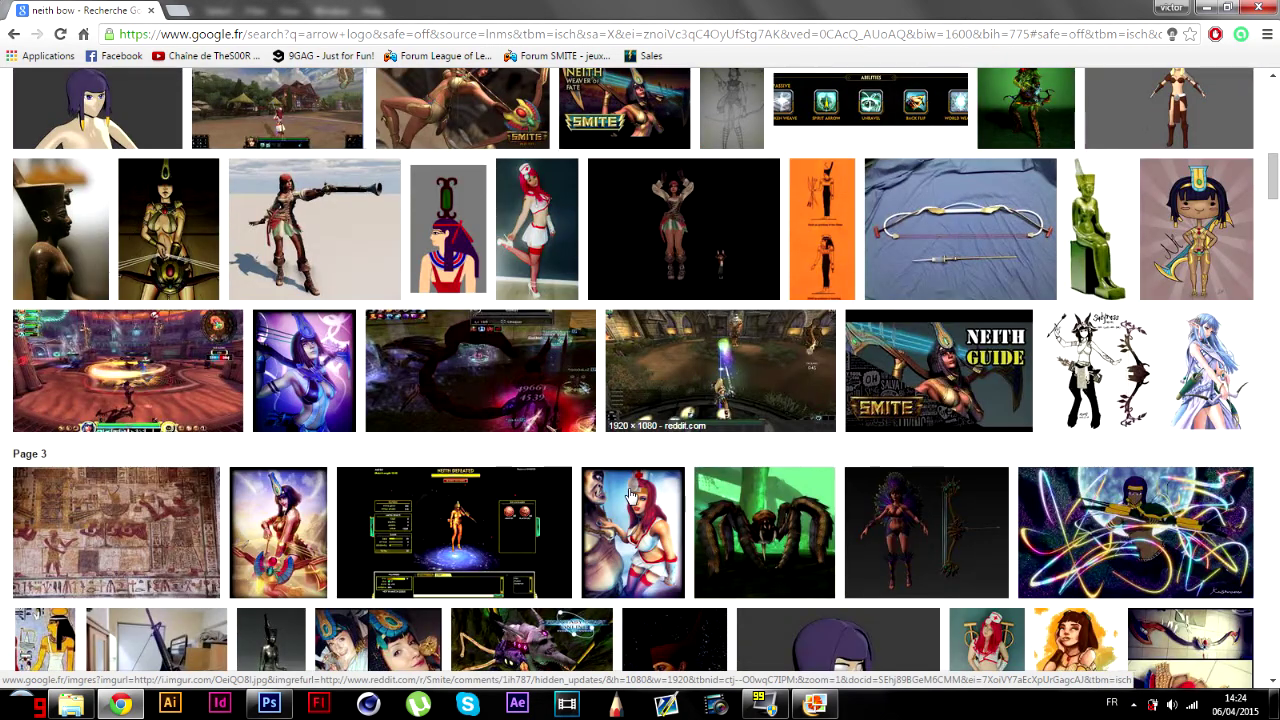
scroll(630, 494, "down", 4)
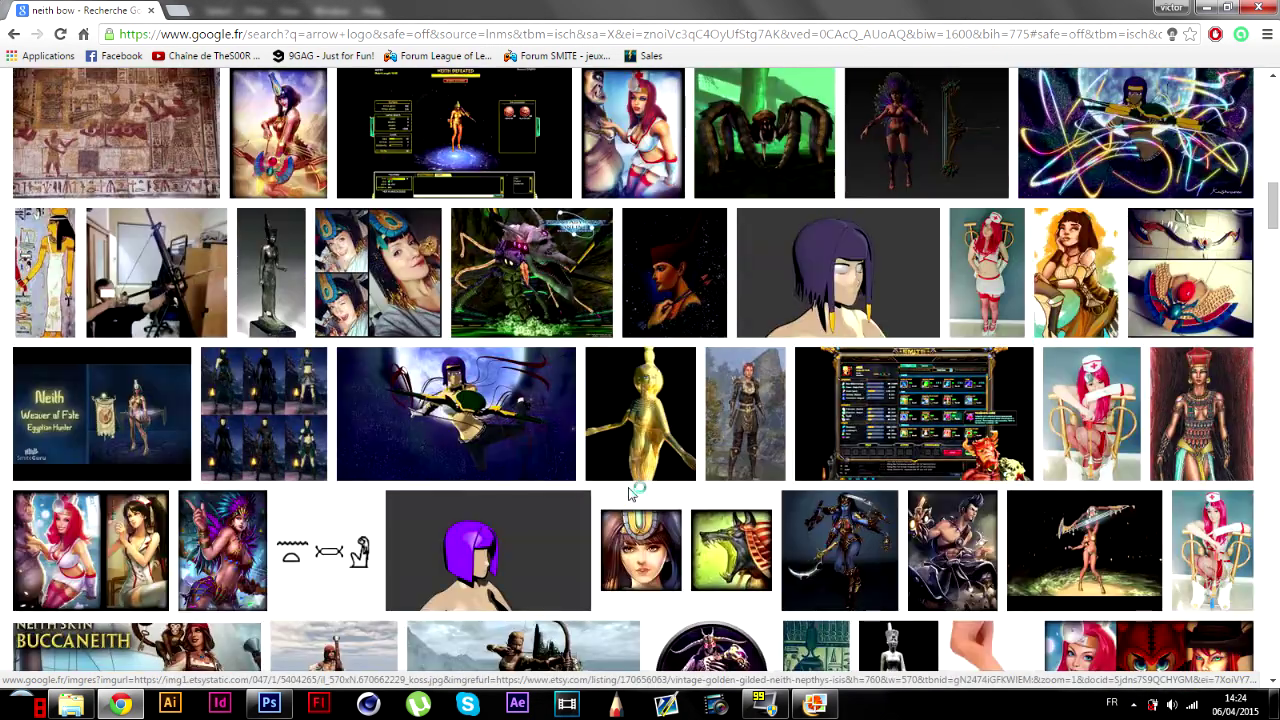
scroll(630, 497, "up", 20)
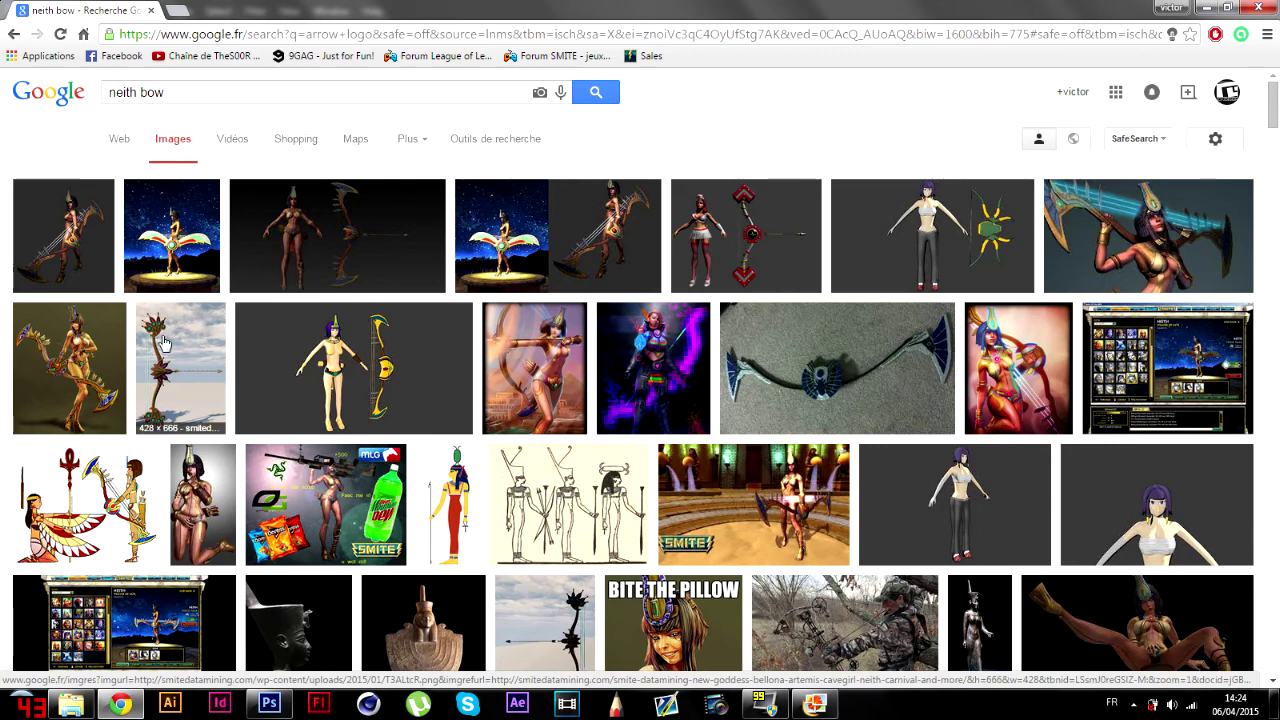
- Search Google Images for "carquois" and refine the search to "carquois logo"
left_click_drag(165, 92, 86, 124)
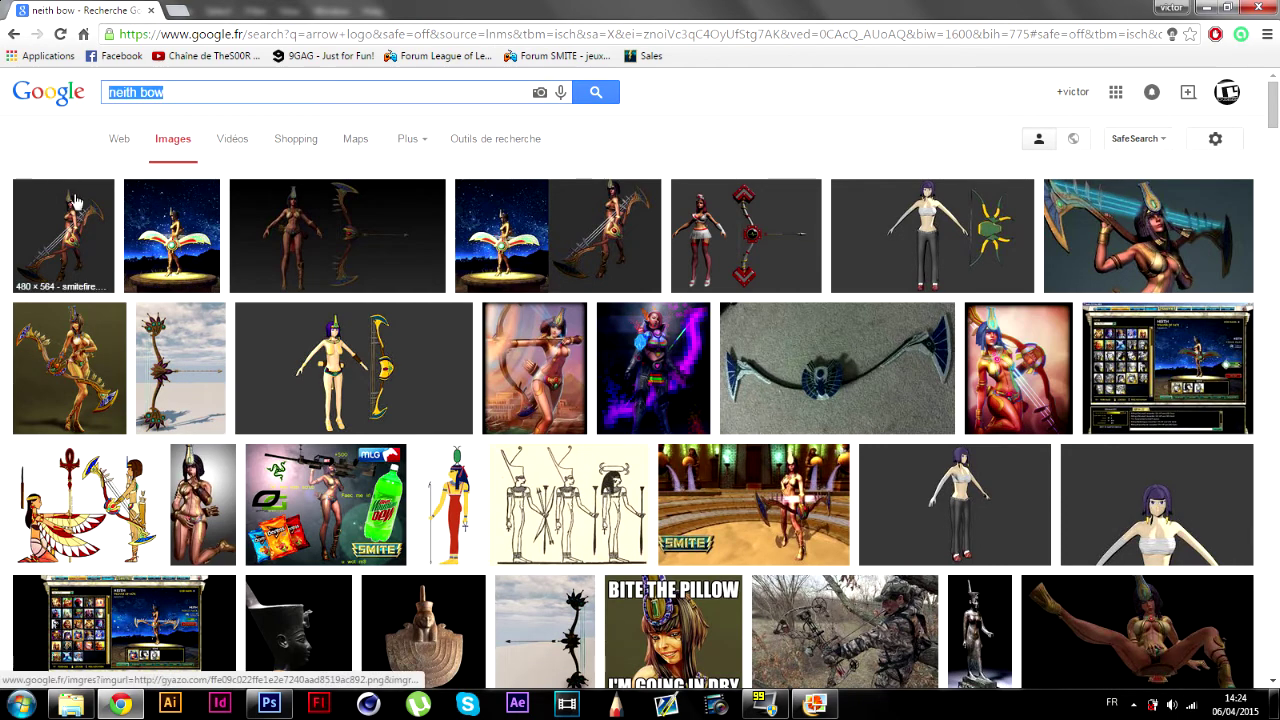
key("BackSpace")
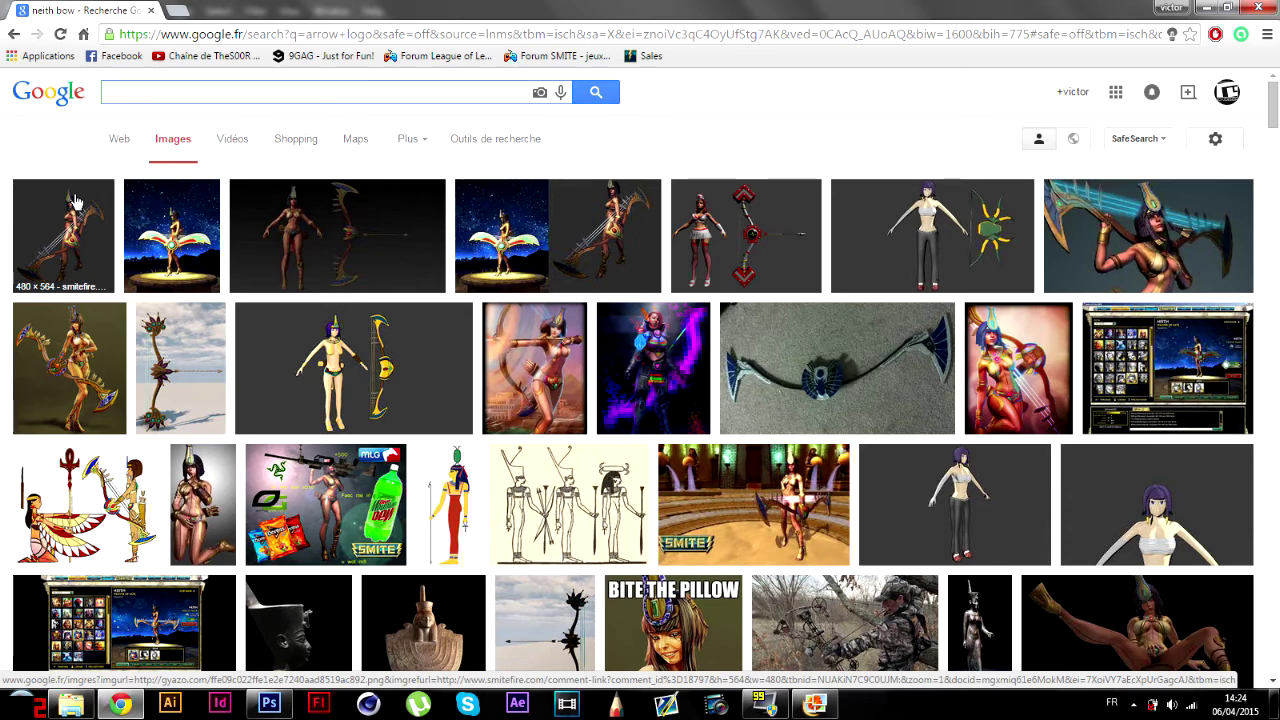
type("carquois")
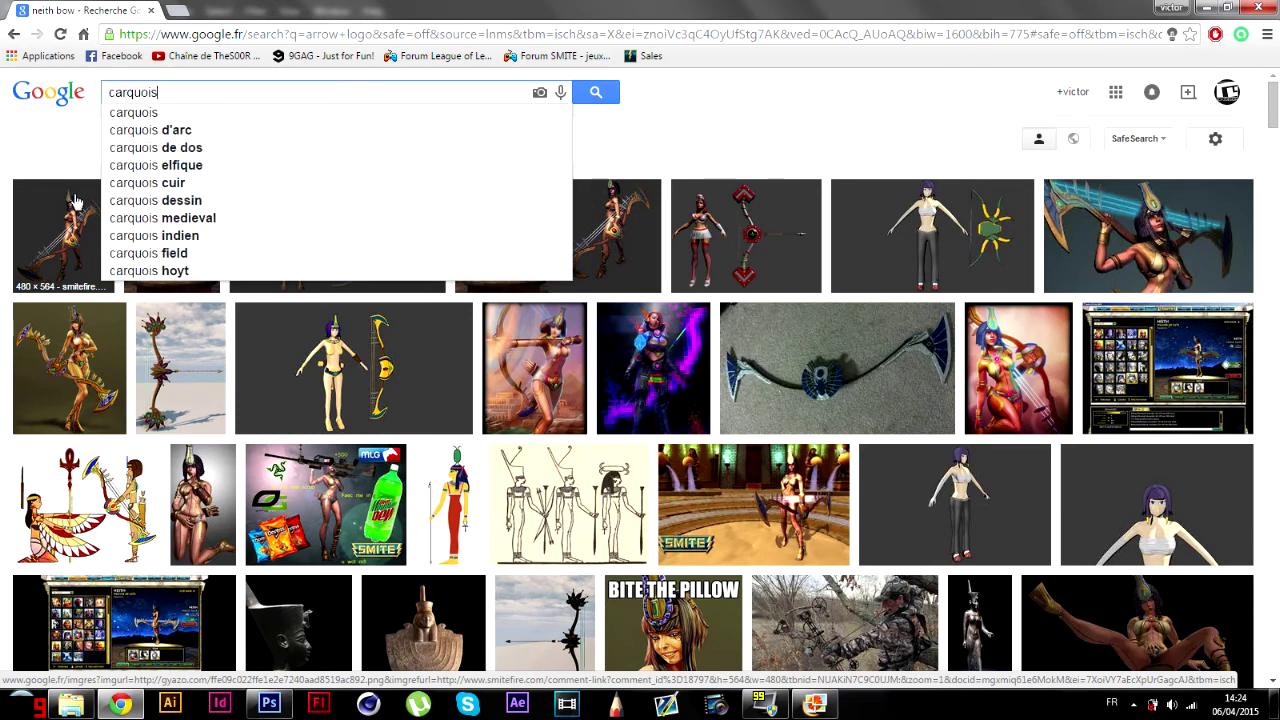
key("Return")
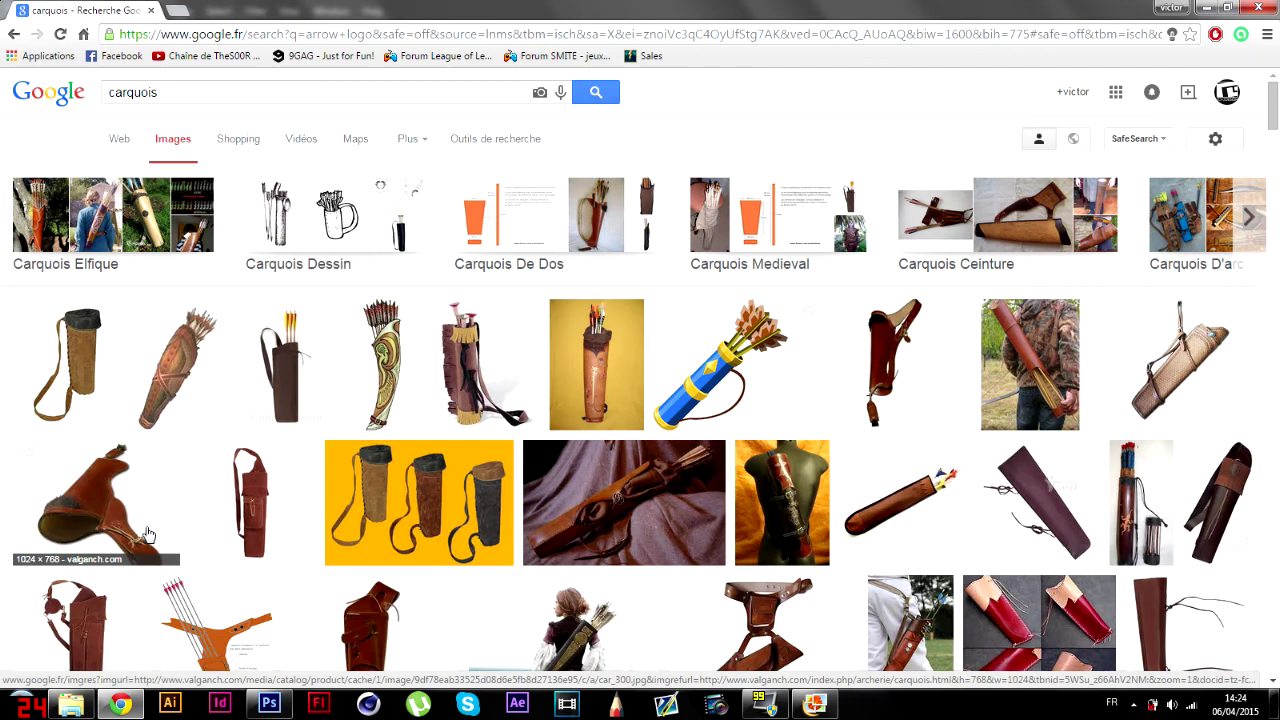
left_click(200, 92)
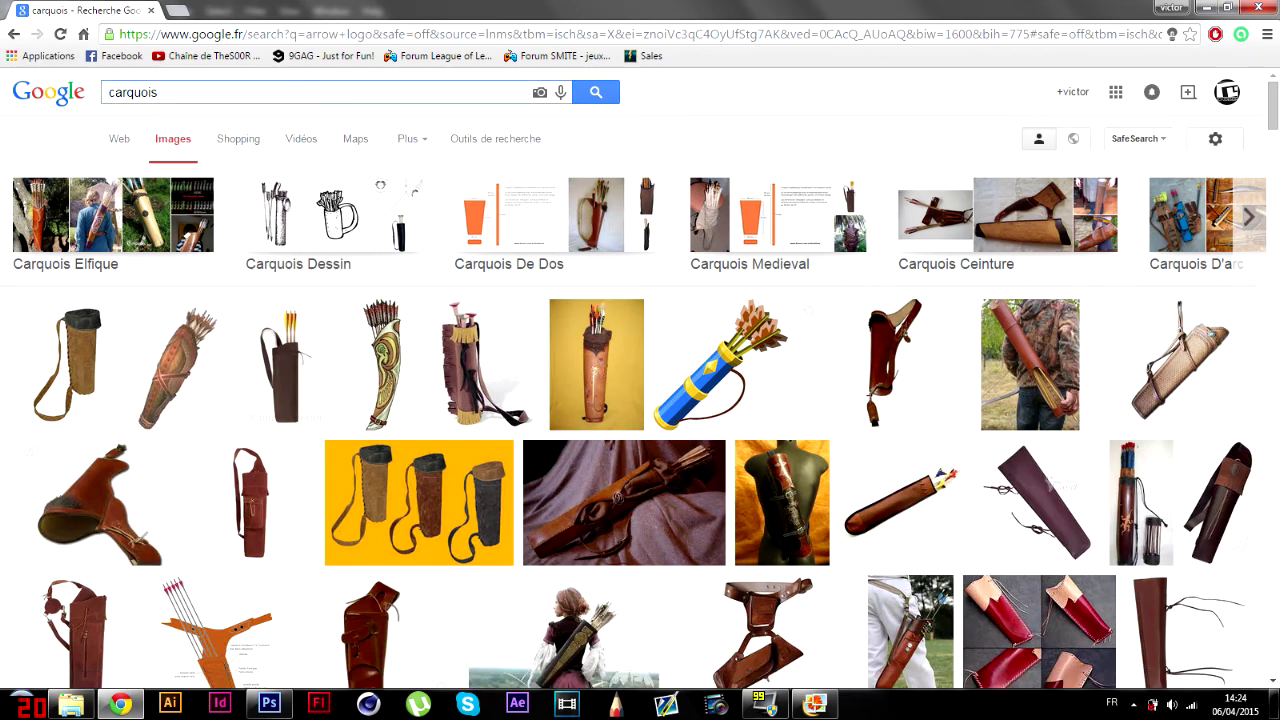
type("logo")
key("Return")
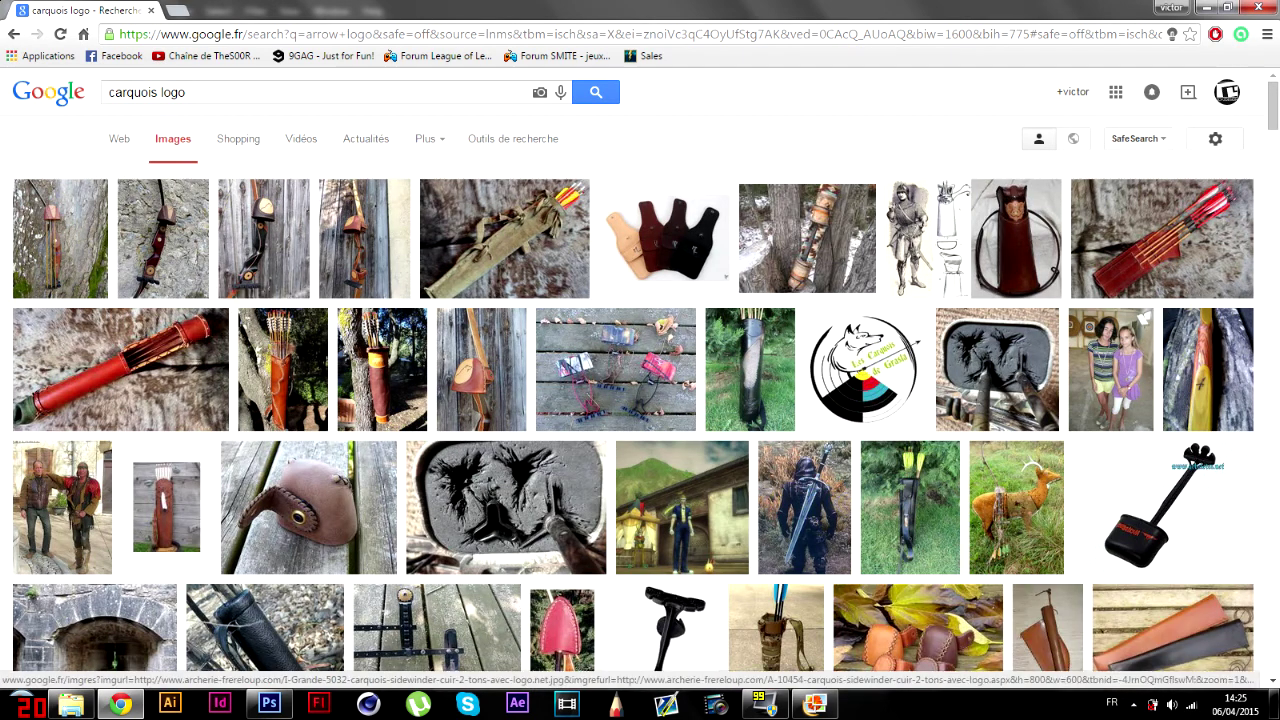
- Replace "carquois" in the image query and search for "quievlar logo"
double_click(140, 92)
type("quievlar")
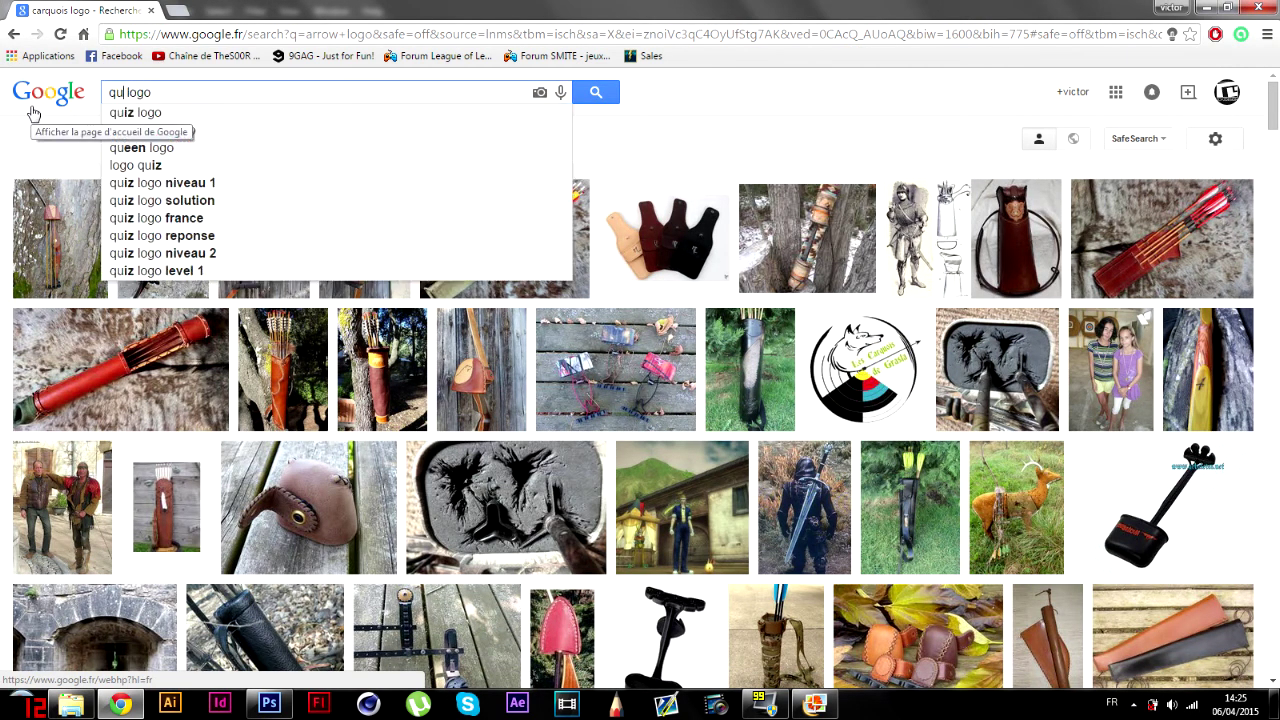
key("Return")
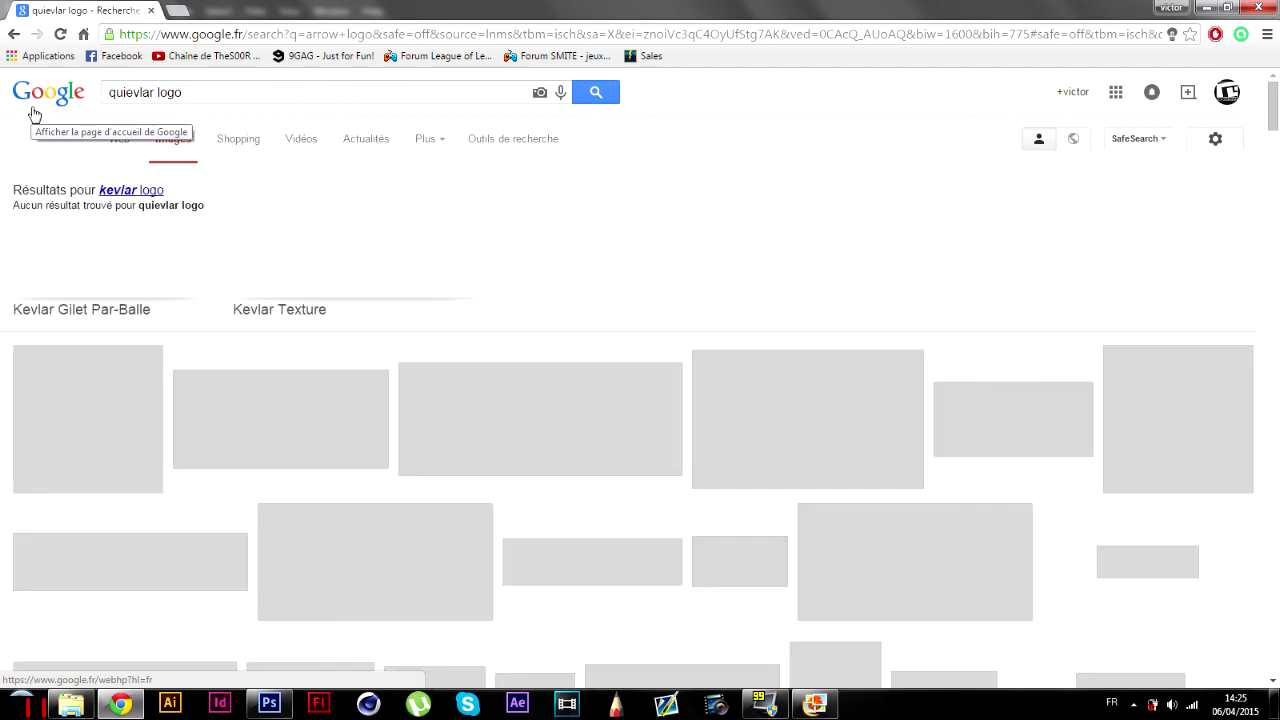
- Search Google for "carquois anglais" to find the English translation of the word
double_click(125, 92)
key("BackSpace")
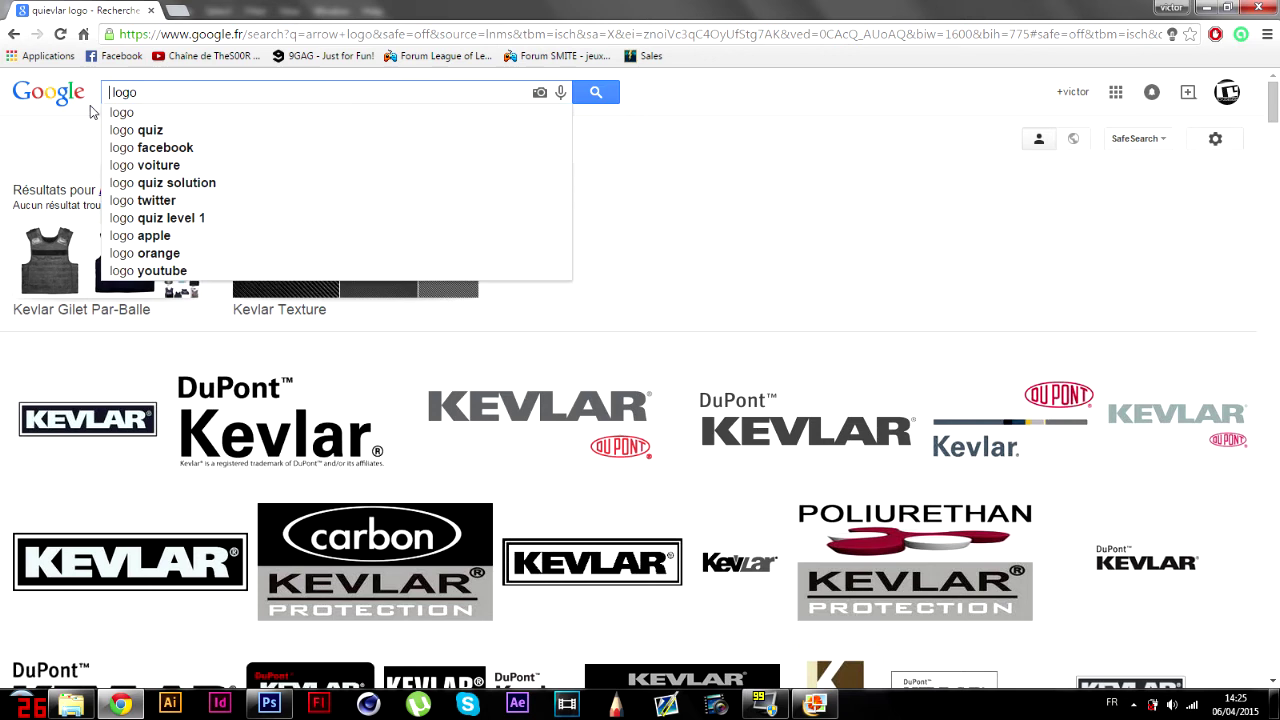
left_click_drag(138, 92, 73, 112)
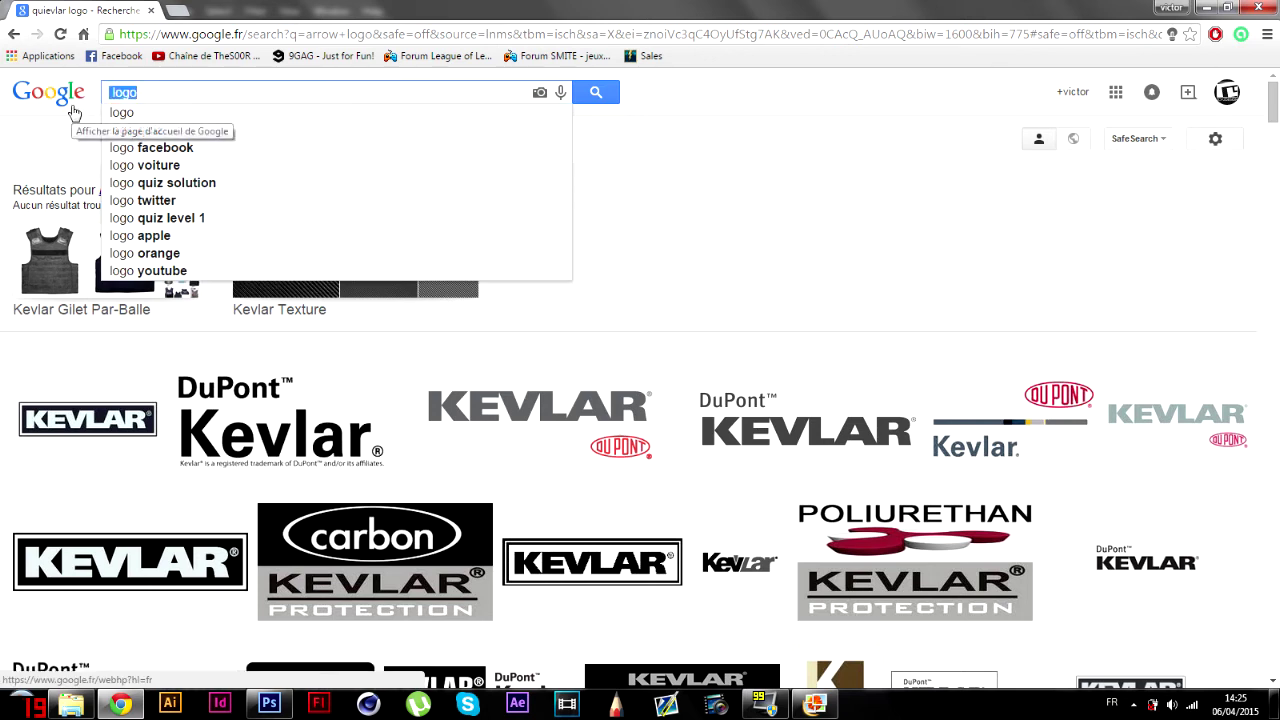
type("carquois ")
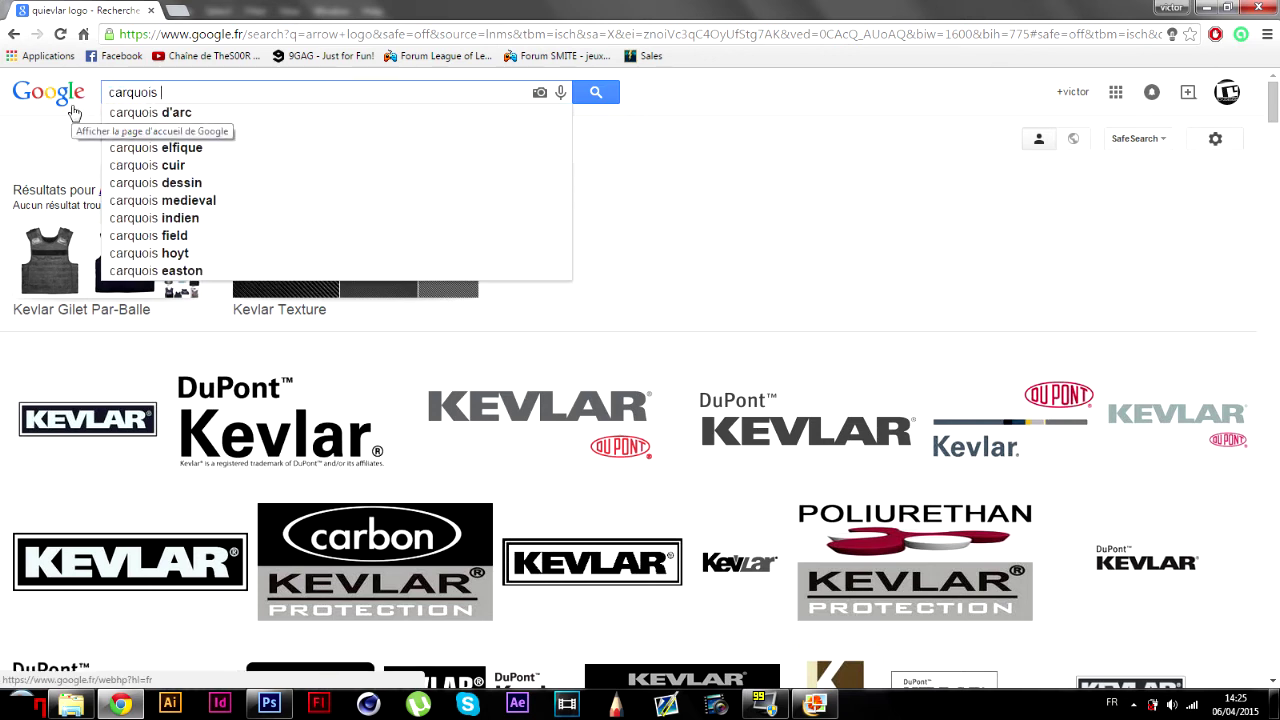
type("agn")
key("BackSpace")
key("BackSpace")
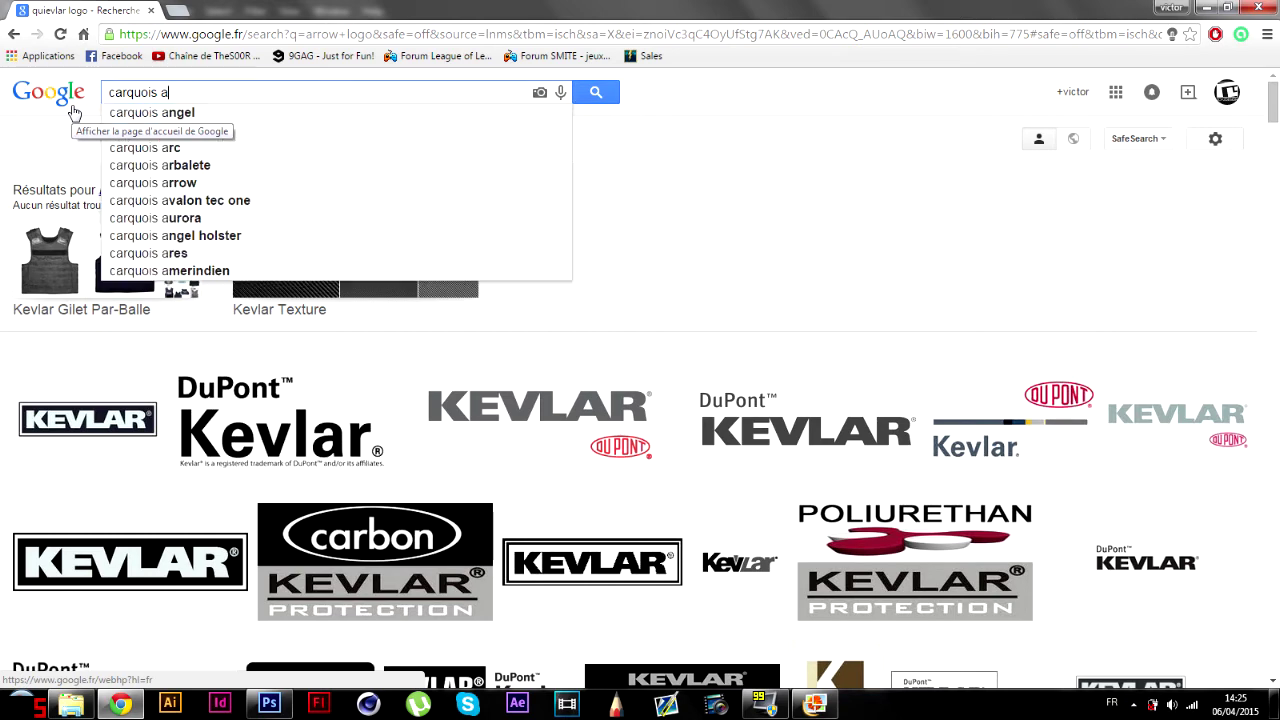
type("nglais")
key("Return")
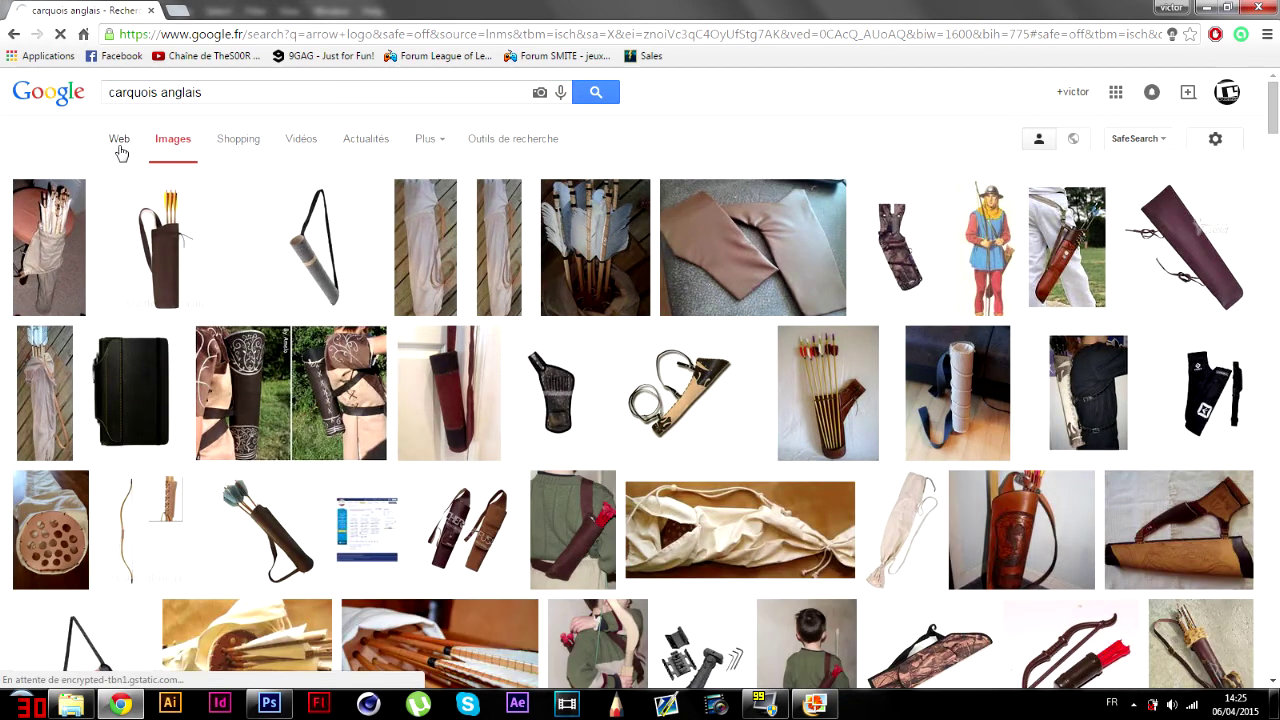
- Open the WordReference result for "carquois" among the web results and copy the English word "quiver"
left_click(119, 147)
left_click(302, 215)
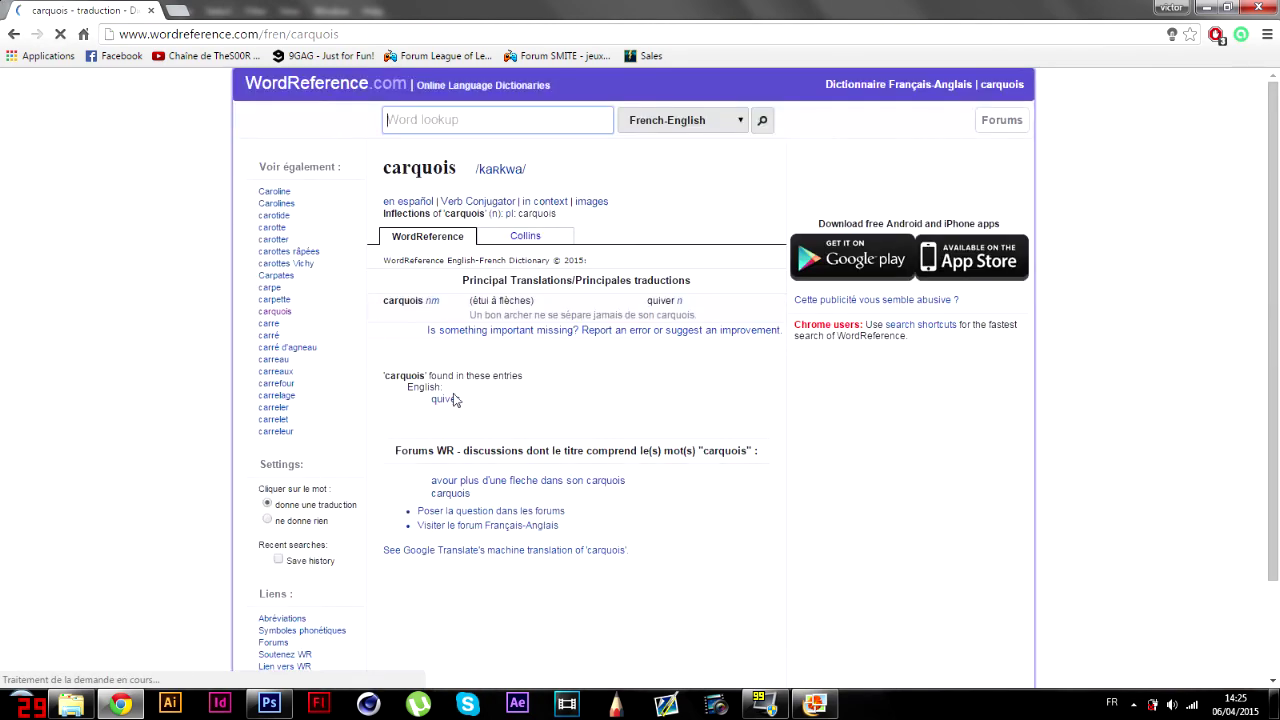
left_click_drag(428, 400, 503, 410)
key("ctrl+c")
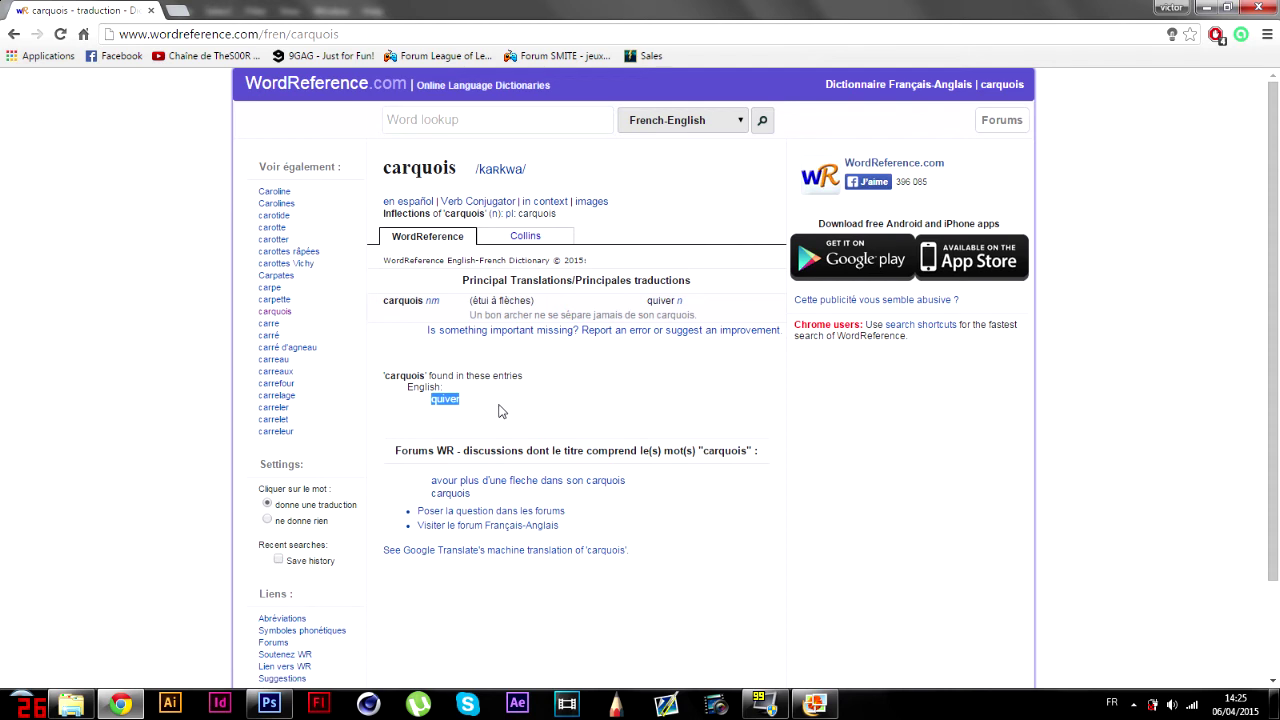
- Search Google for "quiver logo" using the copied translation
left_click(336, 33)
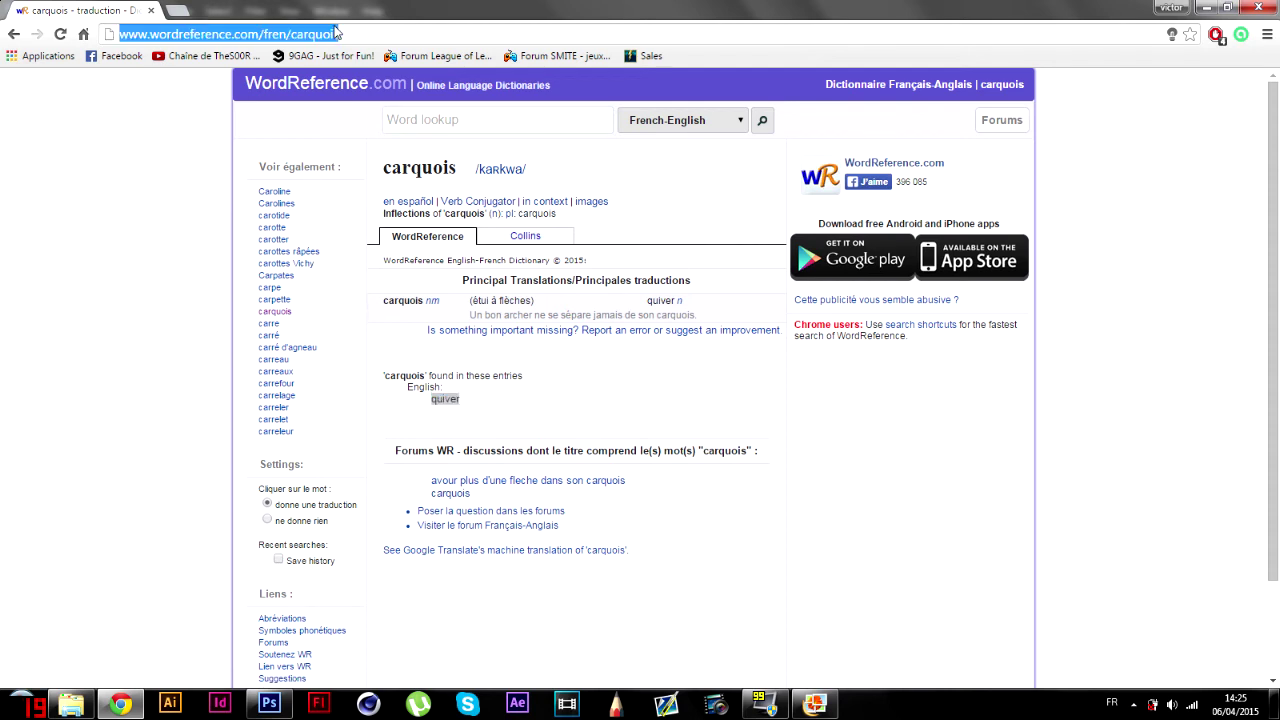
key("ctrl+v")
type("lo")
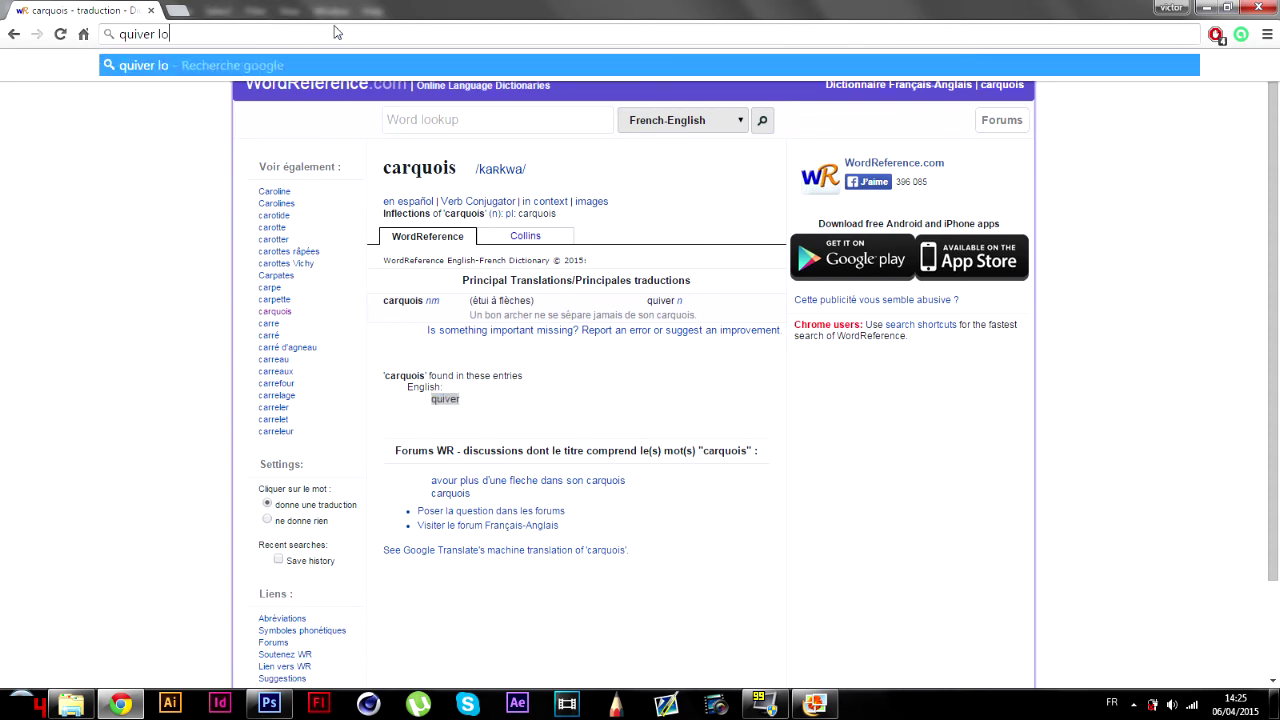
type("go")
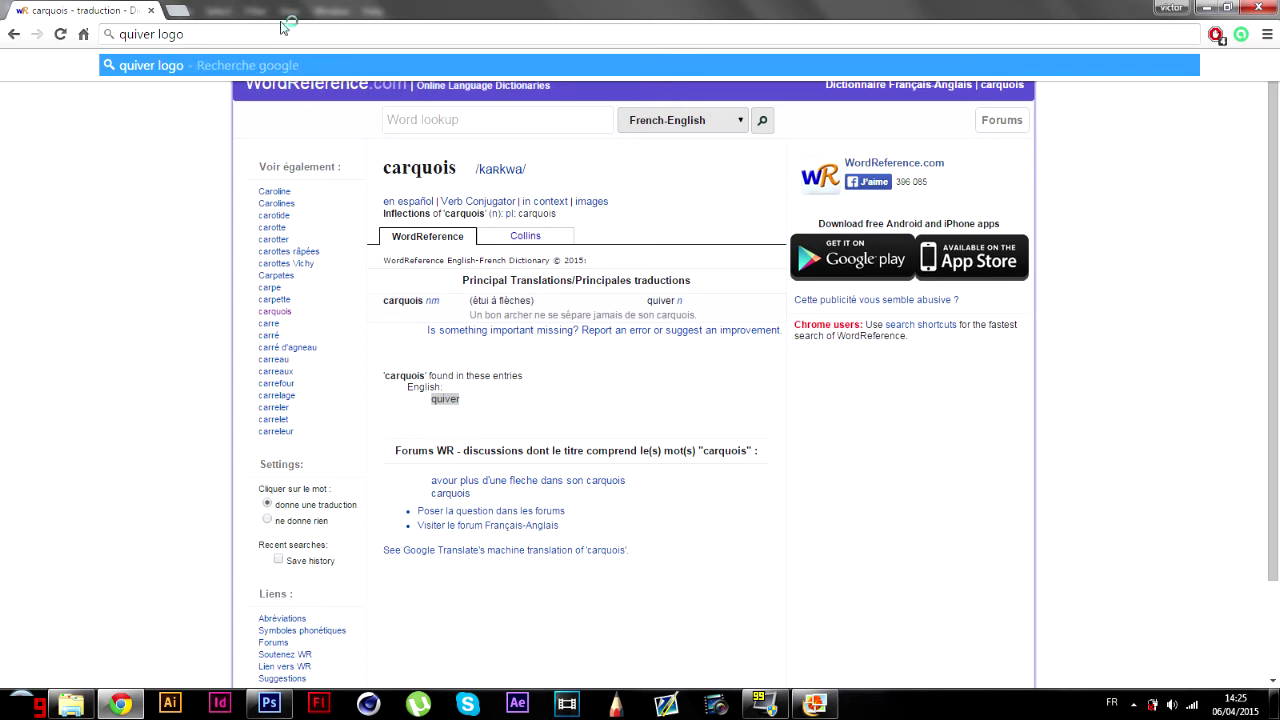
- Search Google for "quiver logo", switch to the image results and browse them for a reference
key("Return")
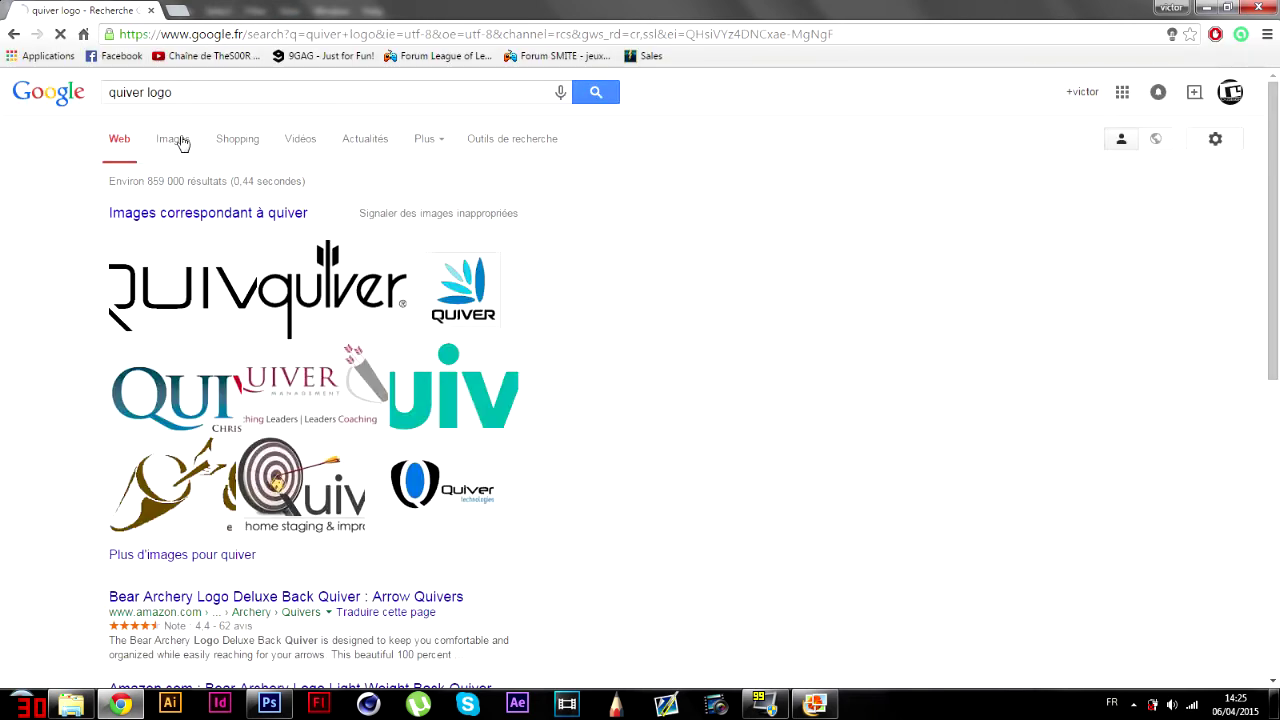
left_click(178, 143)
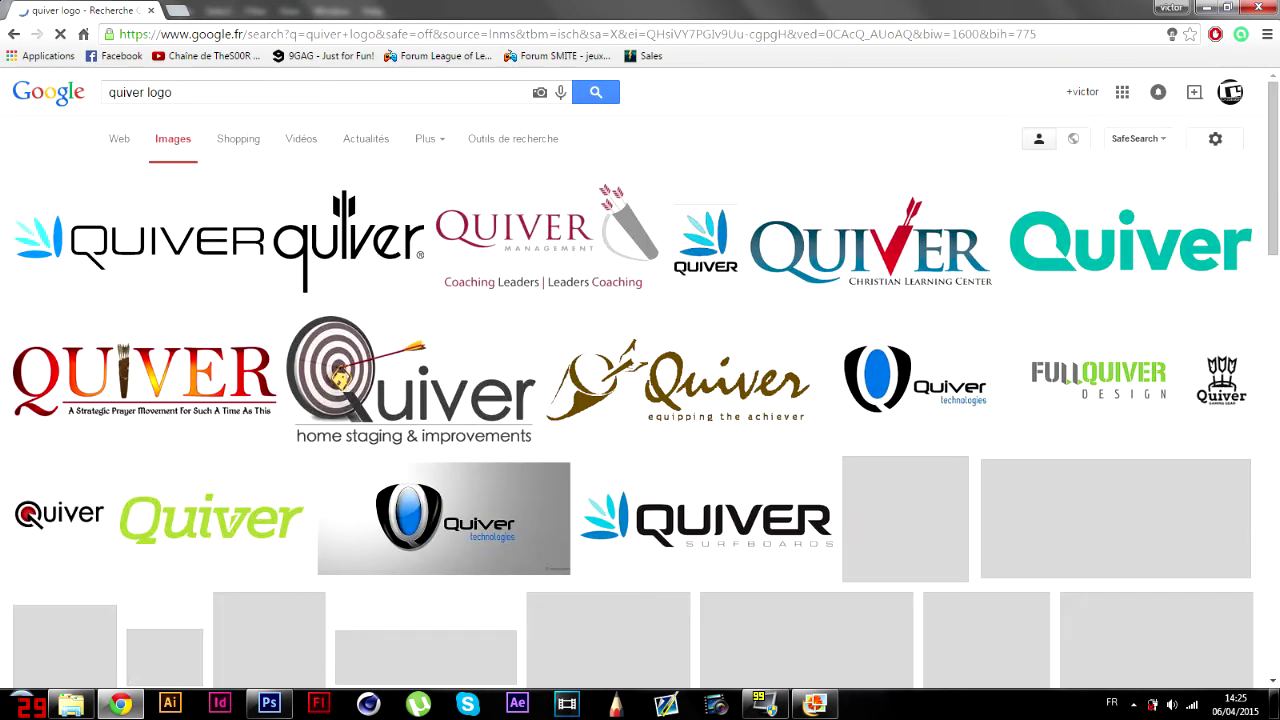
scroll(378, 292, "down", 1)
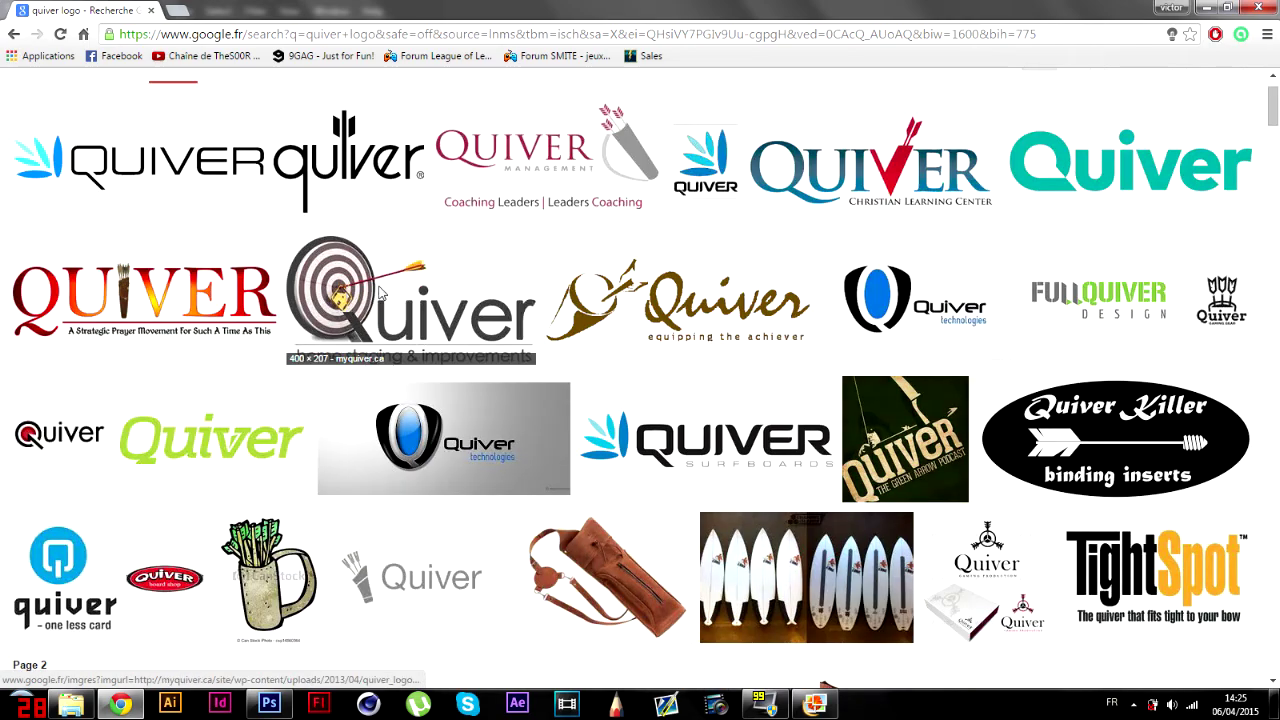
scroll(379, 291, "down", 1)
scroll(378, 287, "down", 5)
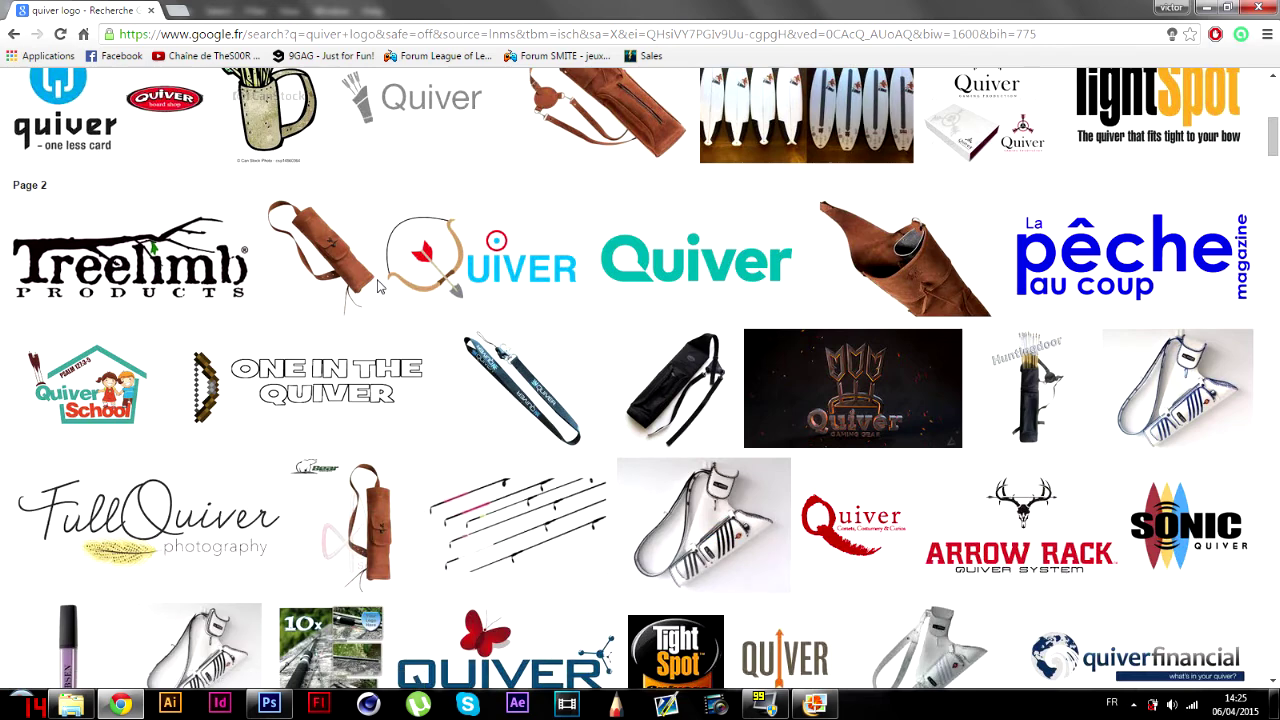
scroll(378, 287, "down", 3)
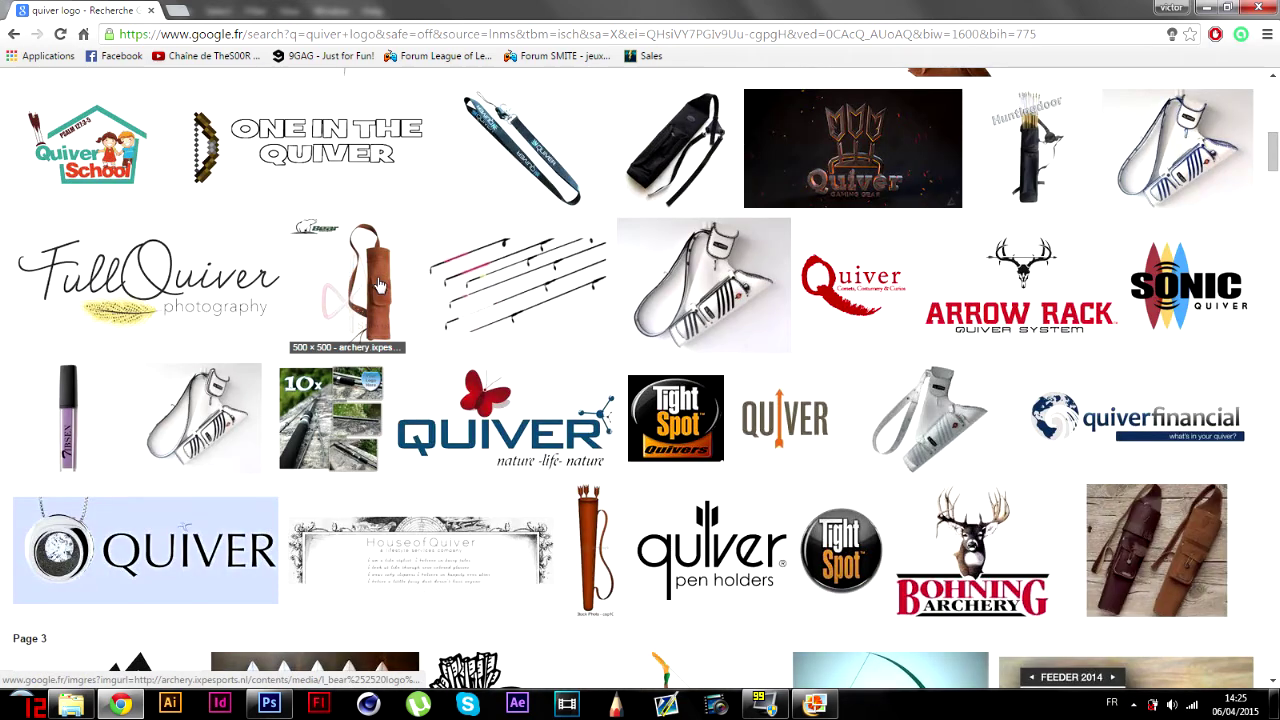
- Open the Arrow Rack Quiver System logo, search by that image for all sizes, and view the full-size picture
left_click(1021, 283)
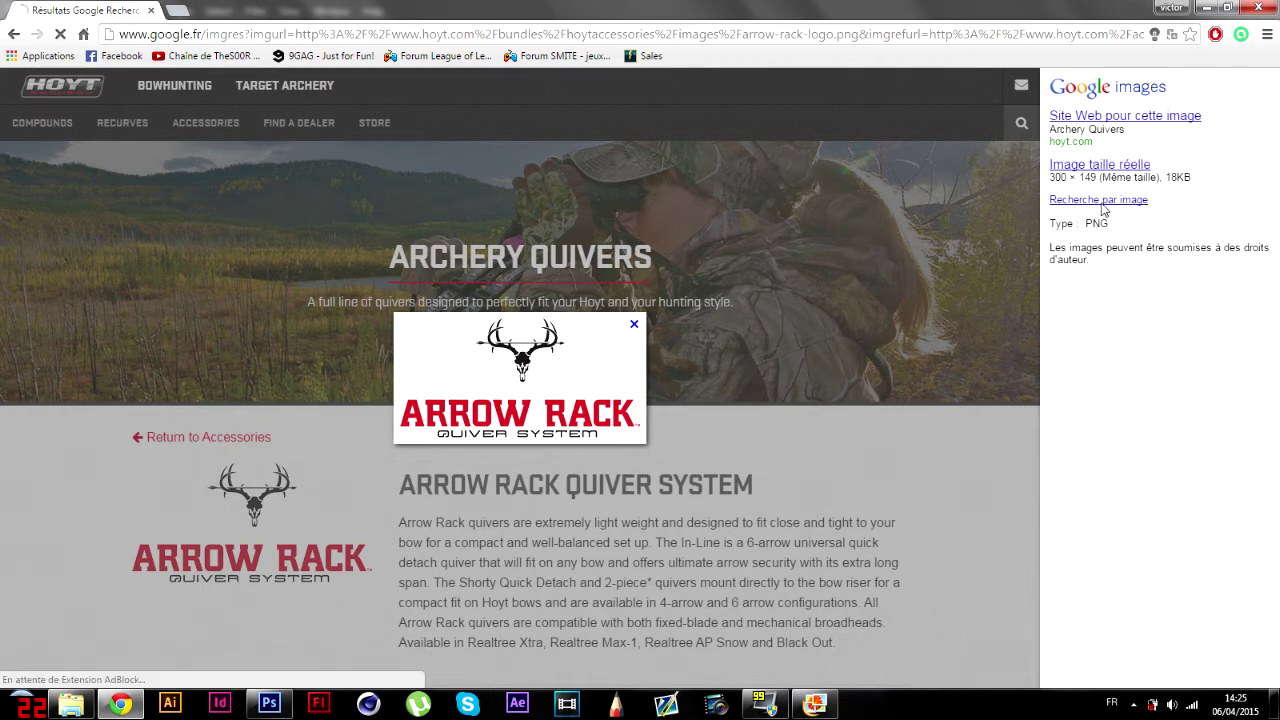
left_click(1099, 201)
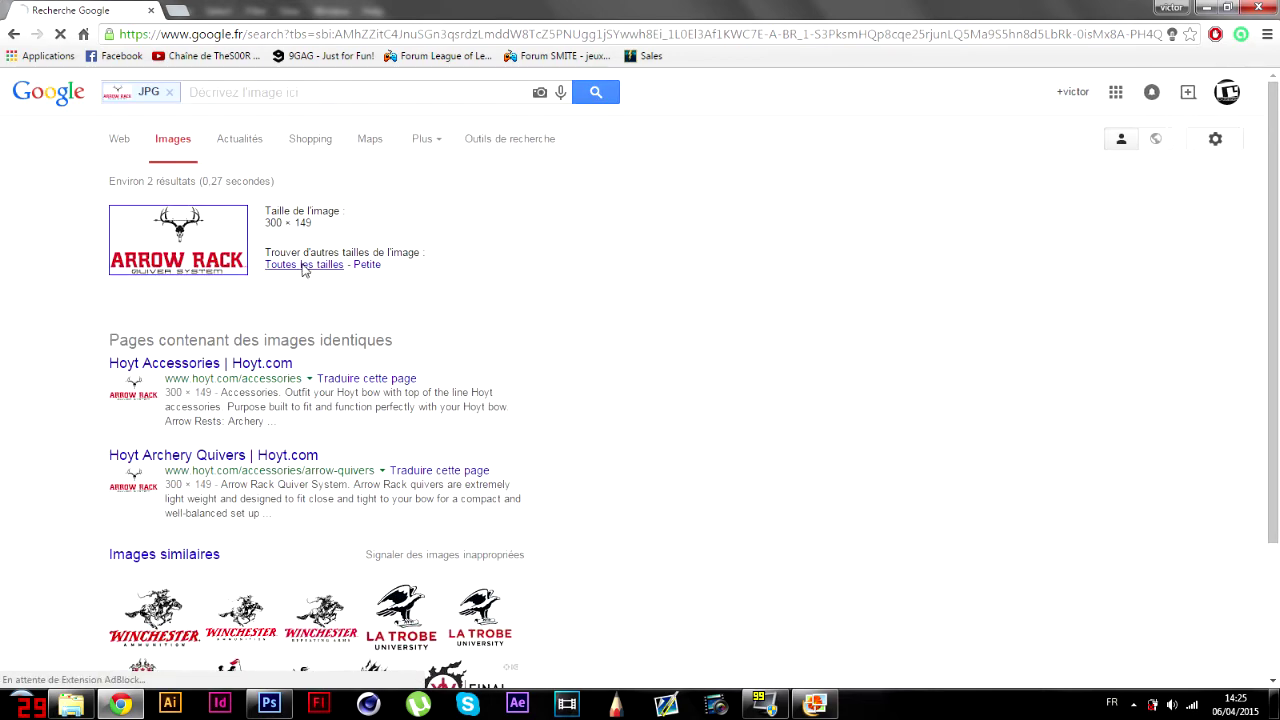
left_click(303, 266)
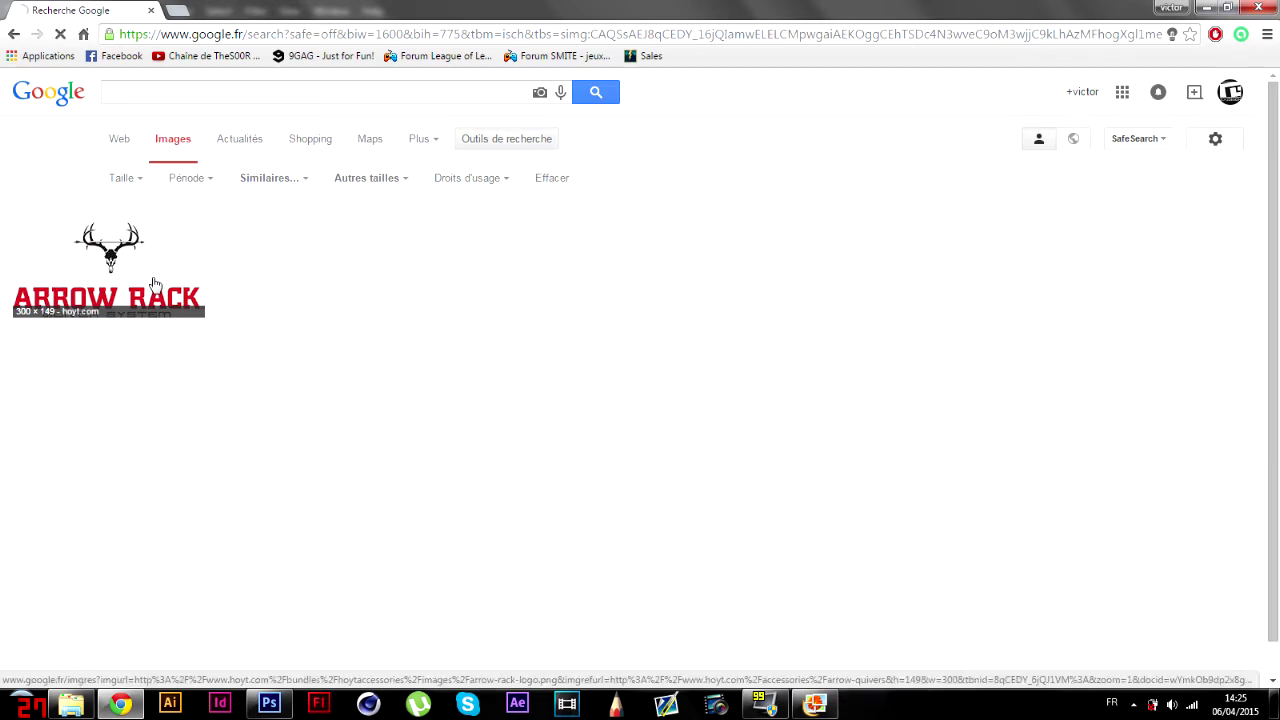
left_click(154, 283)
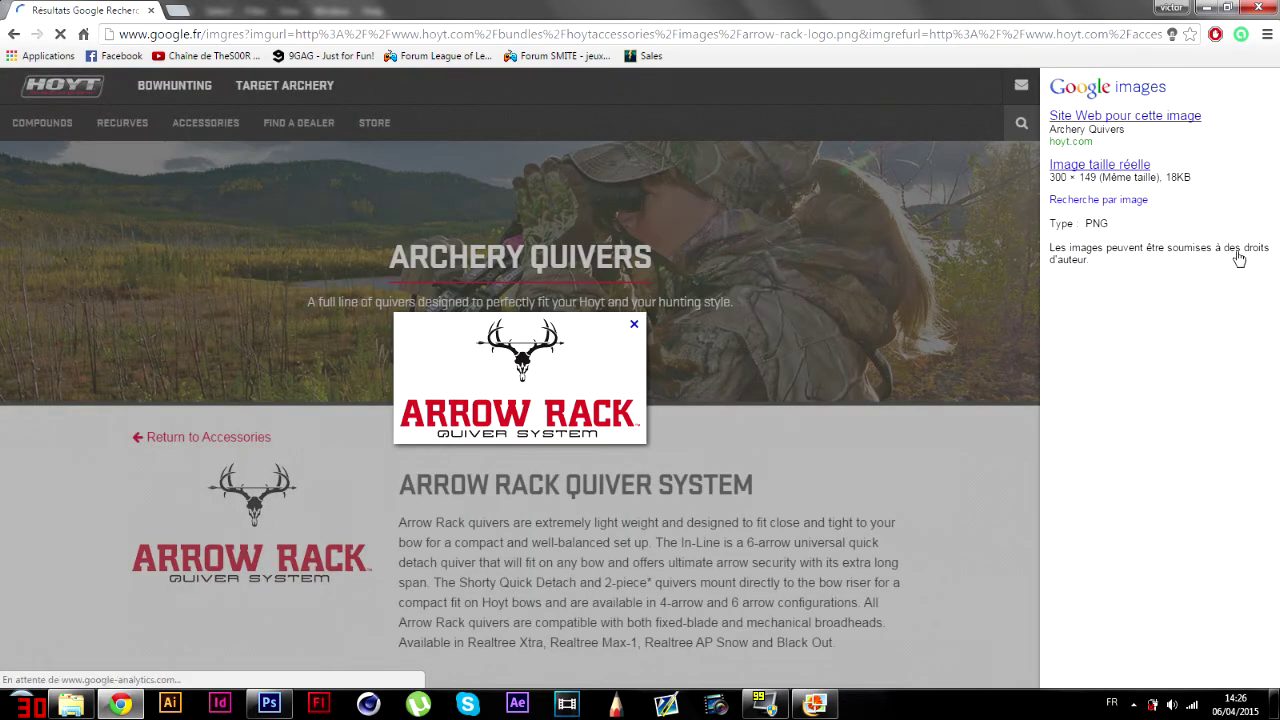
left_click(1140, 165)
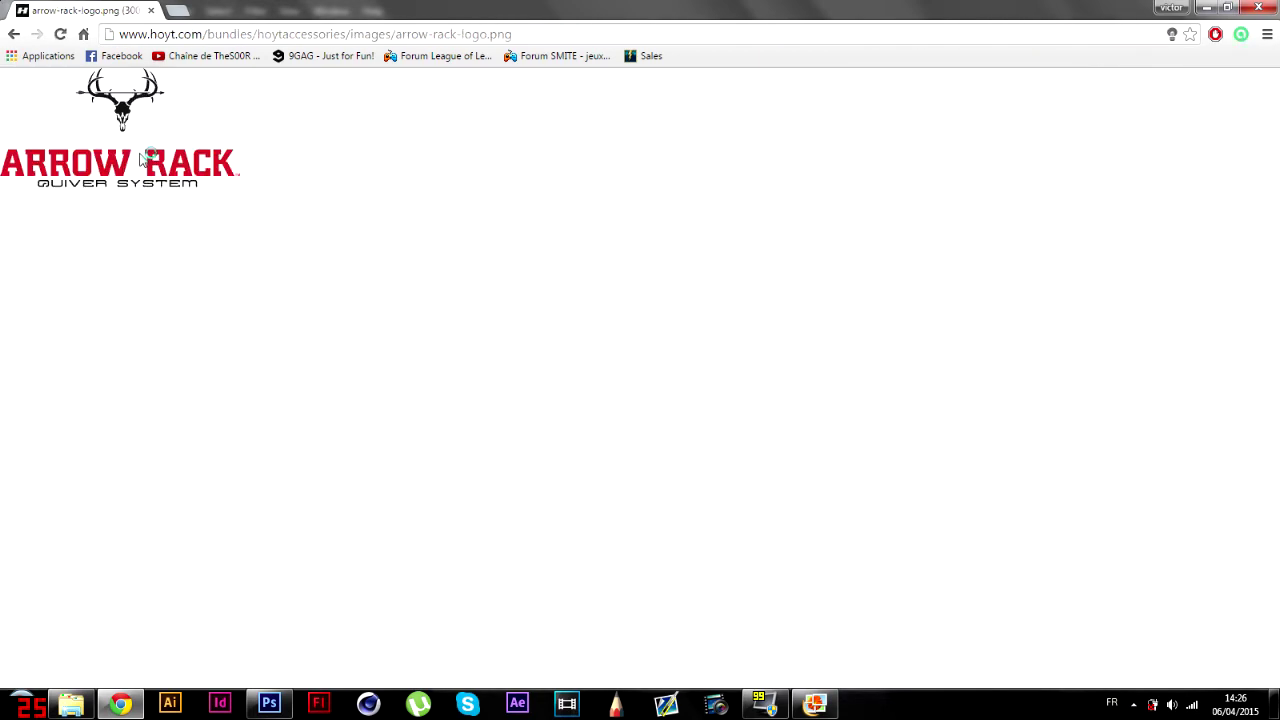
- Go back to the image search and look up "arrow rack logo"
left_click(12, 34)
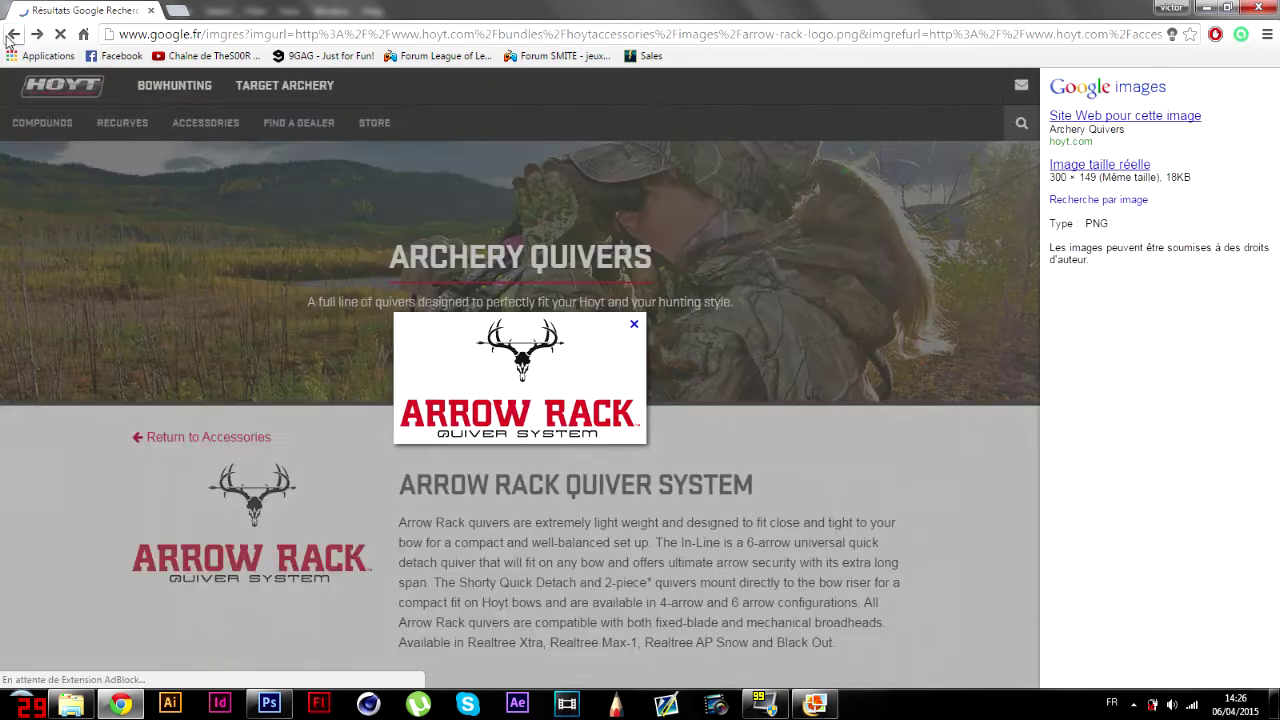
left_click(12, 34)
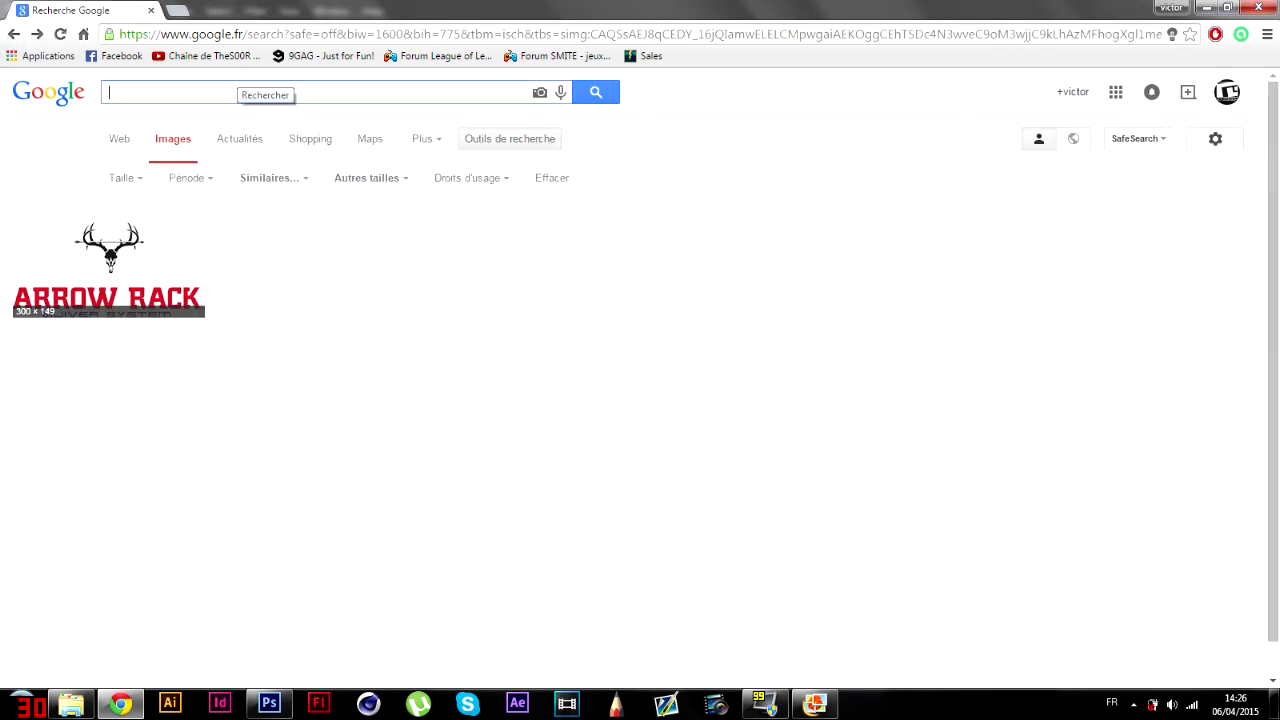
type("rrow rac")
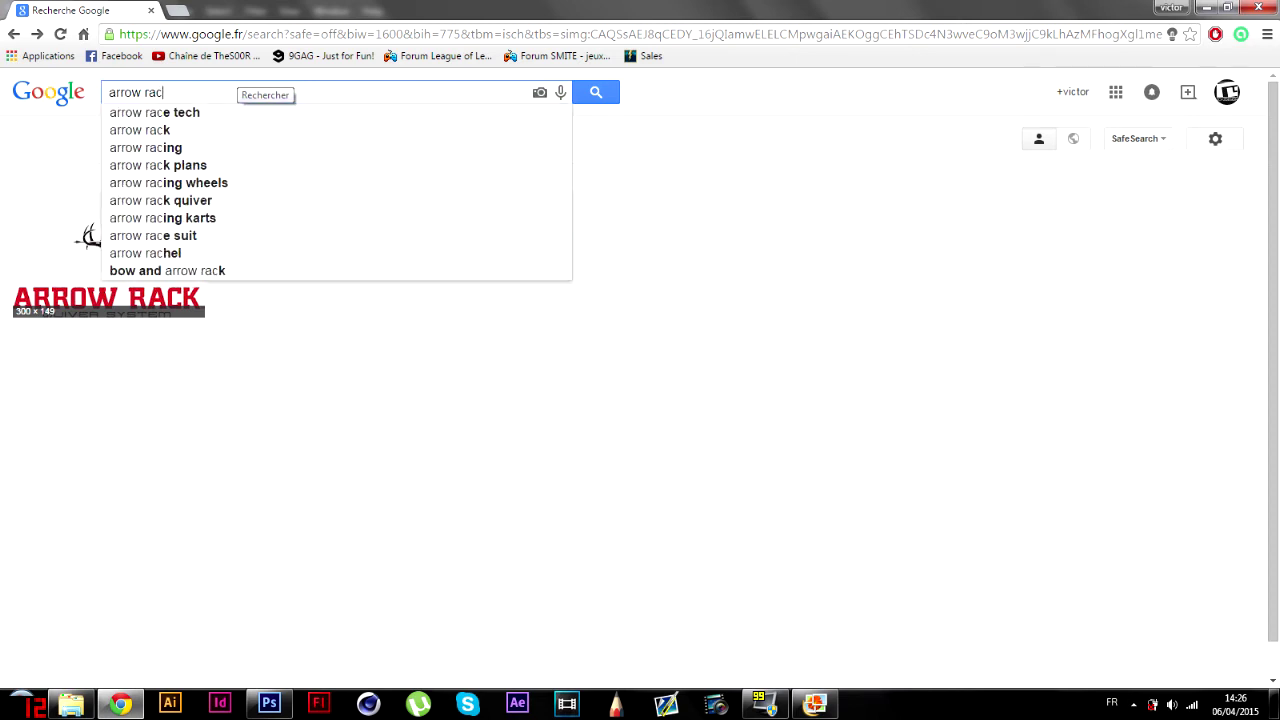
type("k logo")
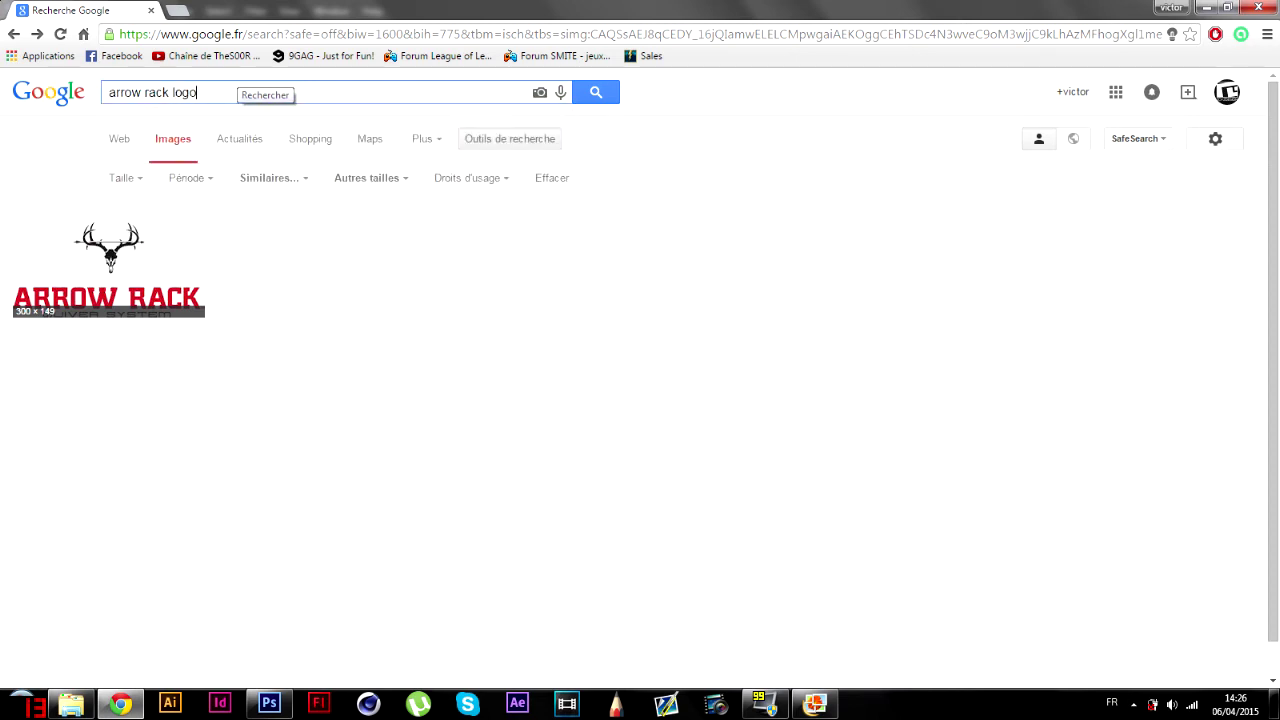
key("Return")
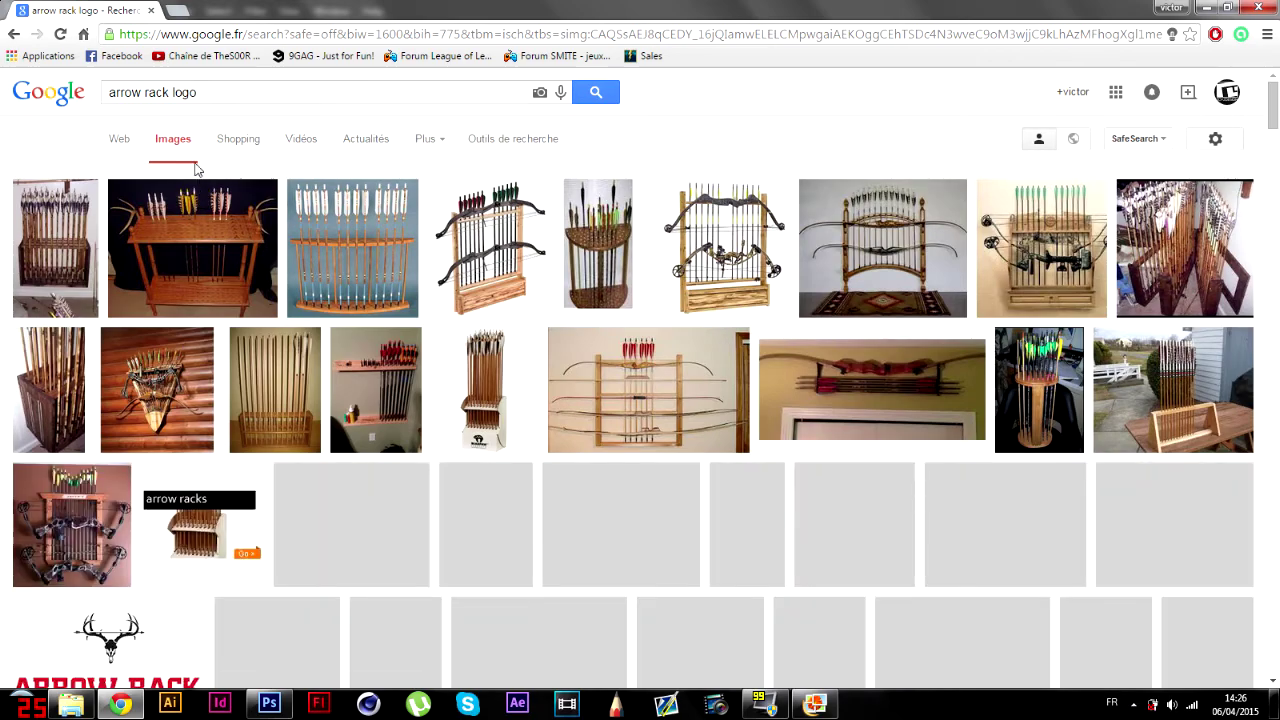
- Examine the arrow rack image results for a usable logo or archery reference
scroll(255, 293, "down", 4)
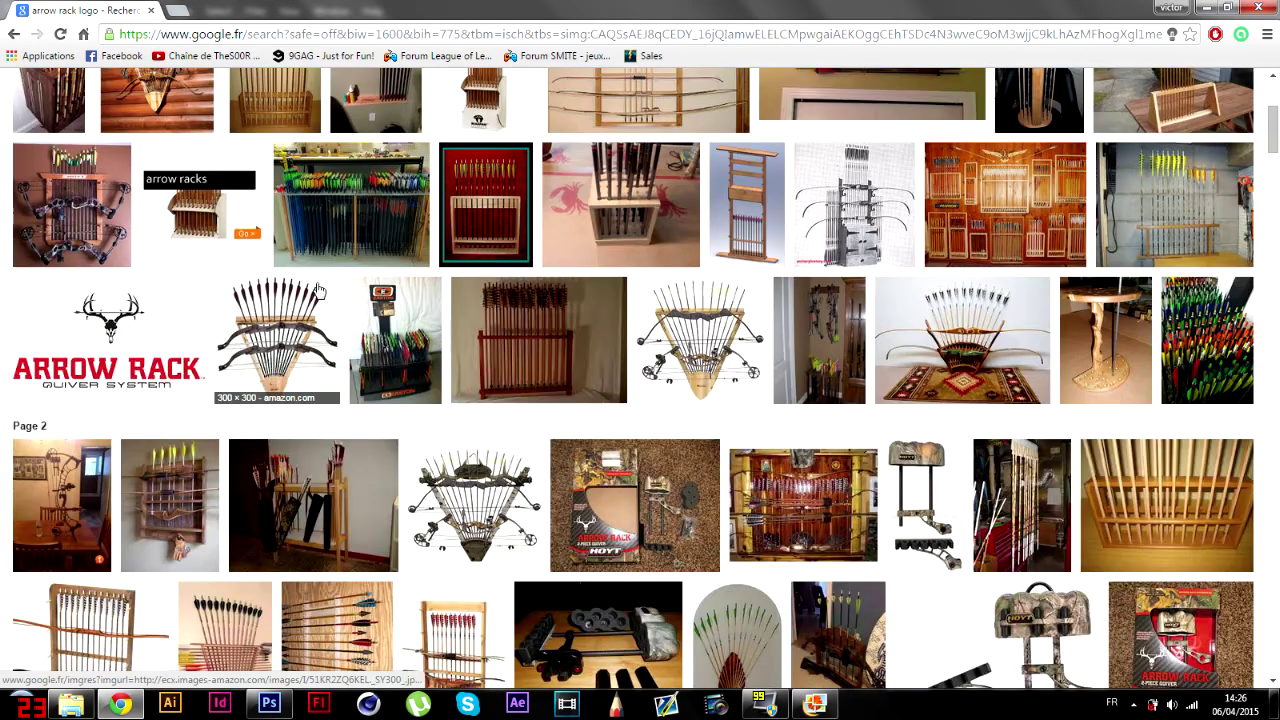
scroll(138, 292, "down", 3)
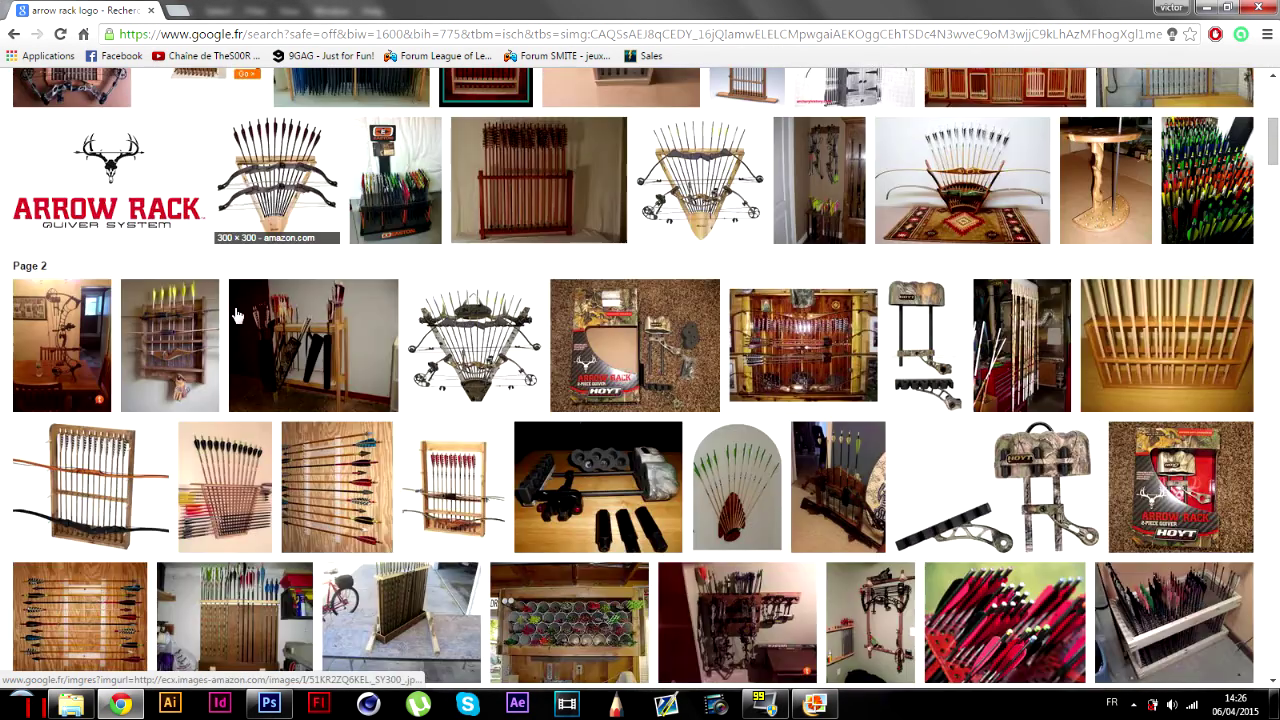
scroll(238, 316, "down", 2)
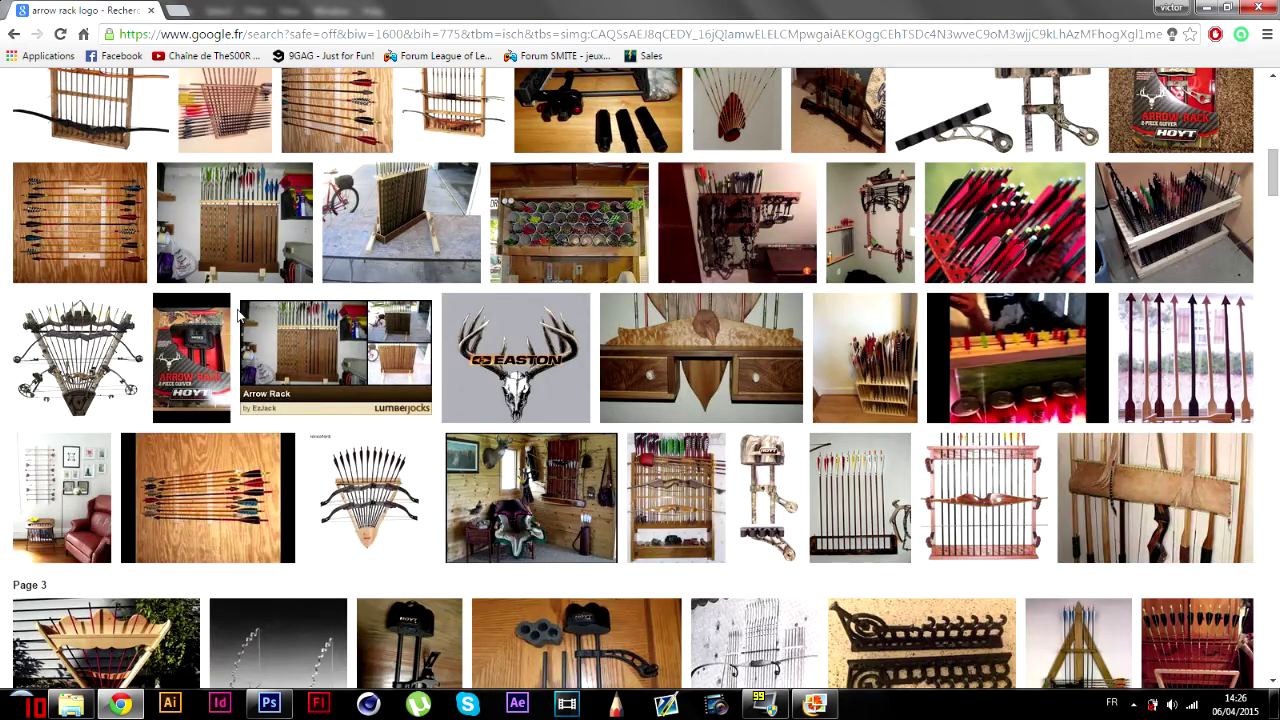
scroll(238, 316, "down", 1)
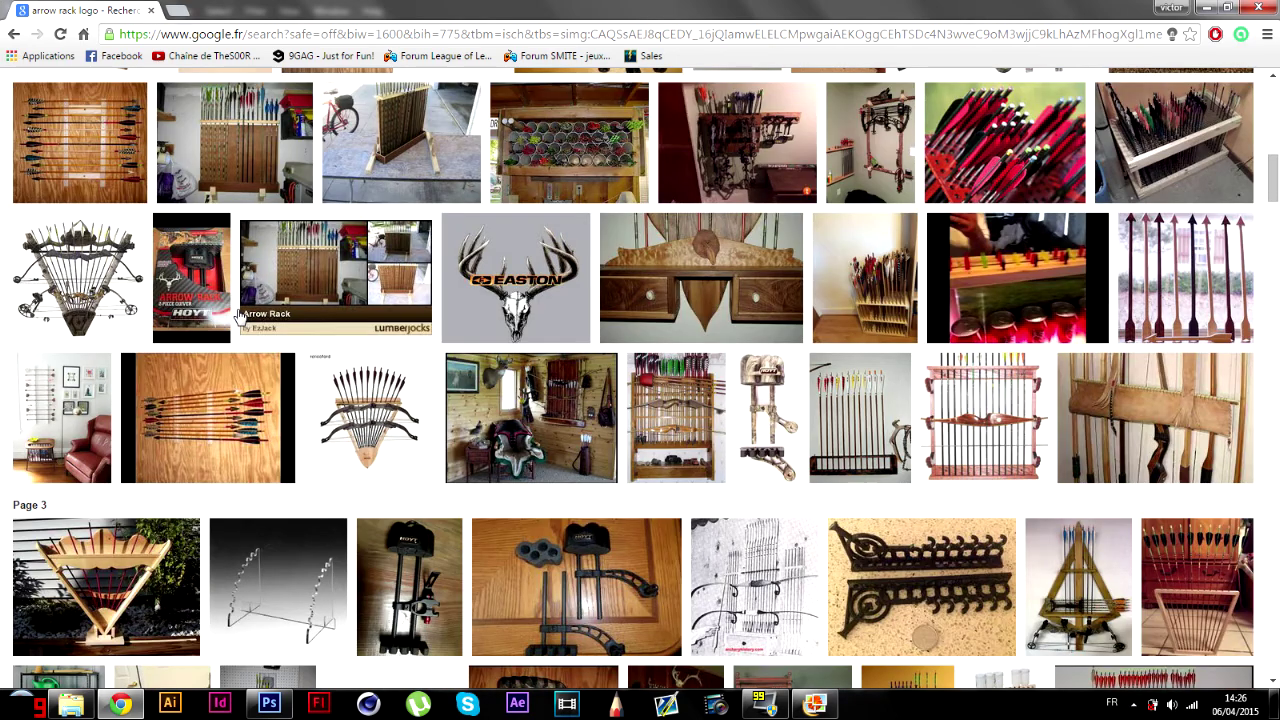
scroll(238, 316, "down", 4)
scroll(240, 316, "down", 4)
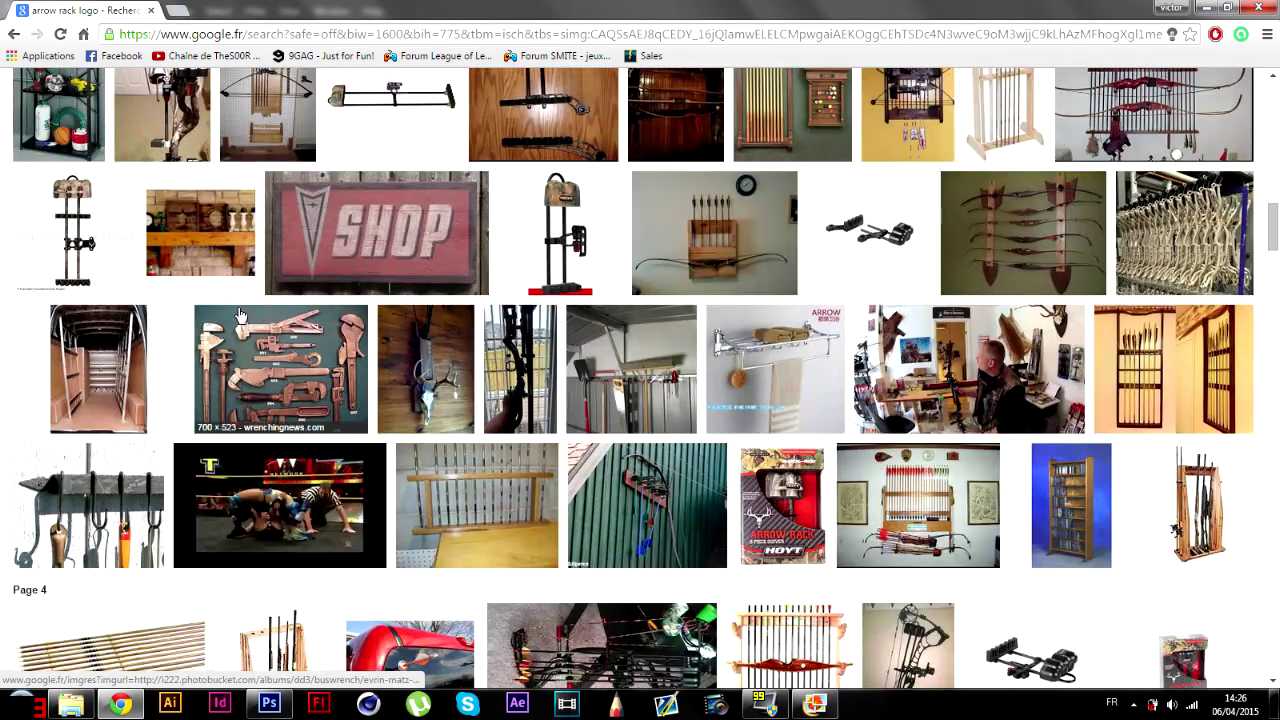
scroll(242, 314, "down", 1)
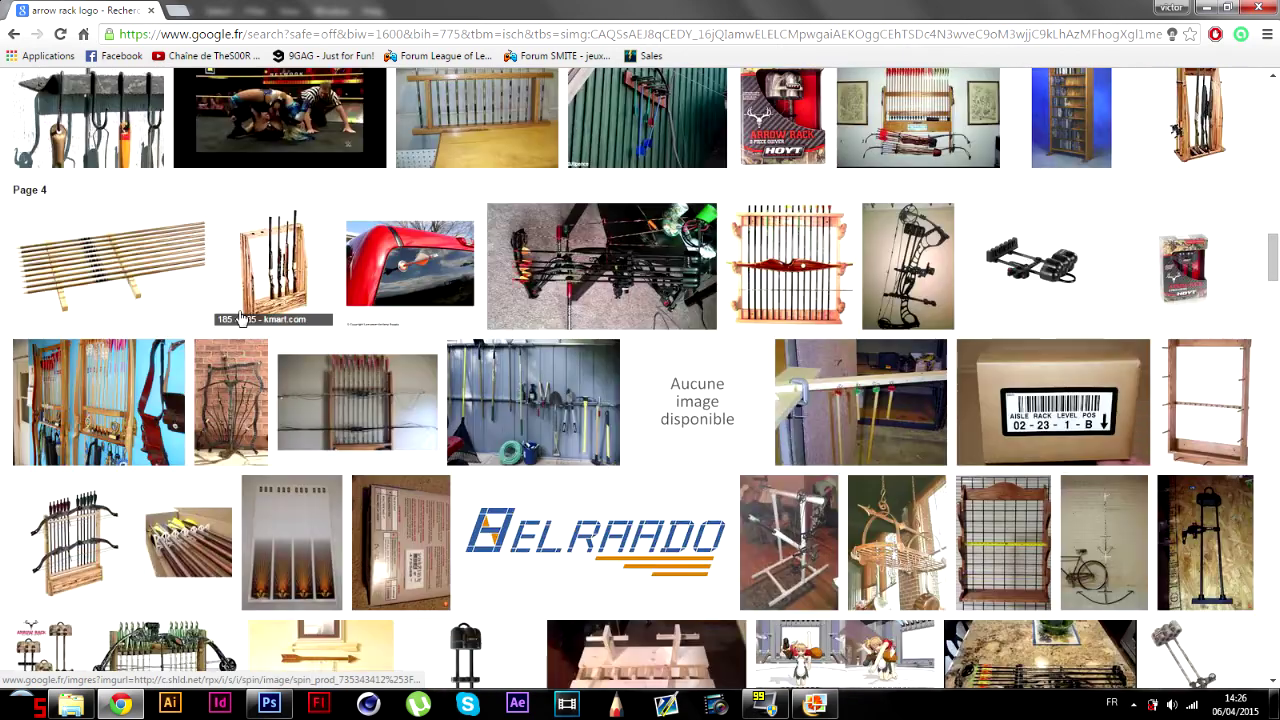
scroll(286, 343, "down", 2)
scroll(286, 343, "down", 2)
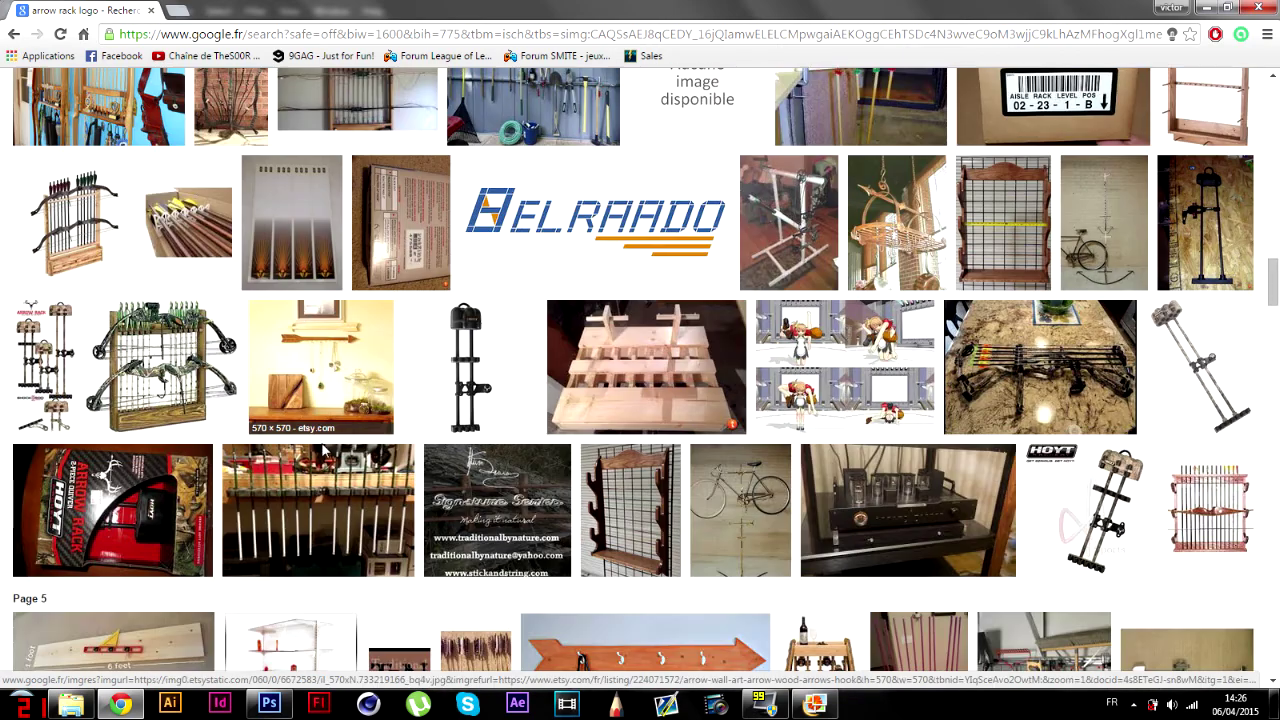
scroll(298, 422, "down", 1)
scroll(300, 422, "down", 3)
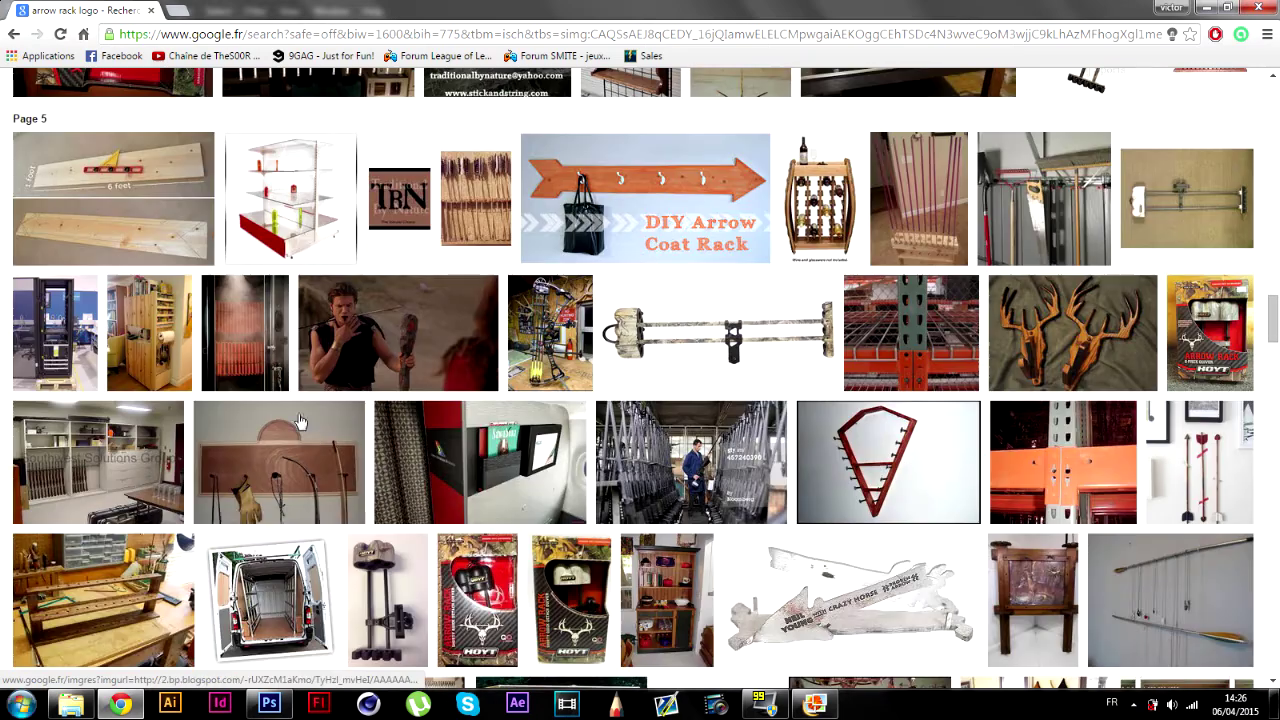
scroll(415, 607, "down", 1)
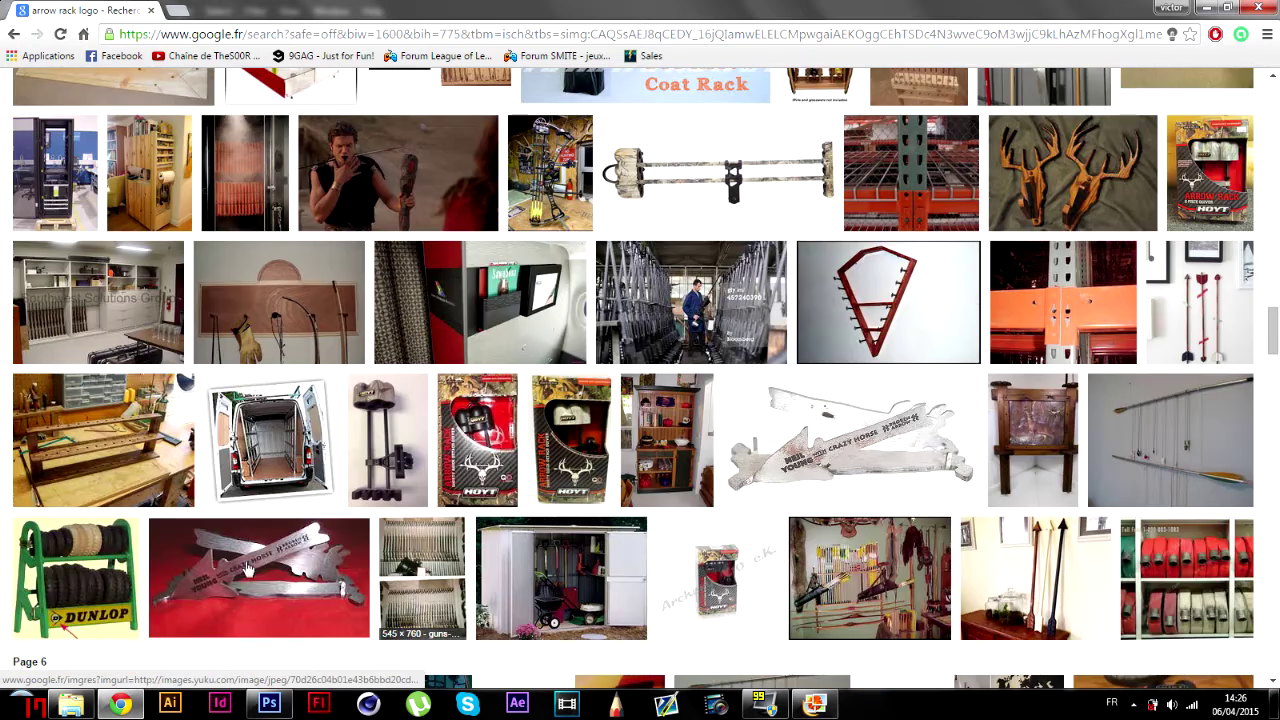
scroll(672, 494, "down", 4)
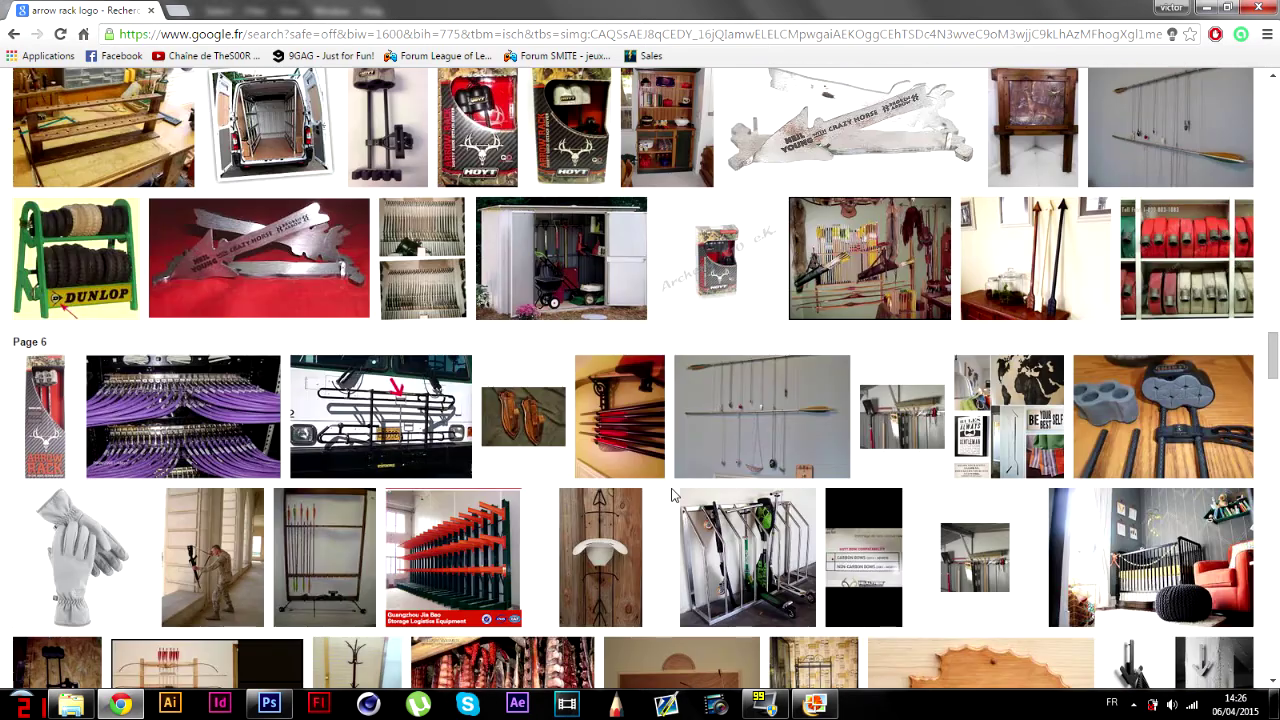
scroll(672, 494, "down", 3)
scroll(613, 514, "down", 1)
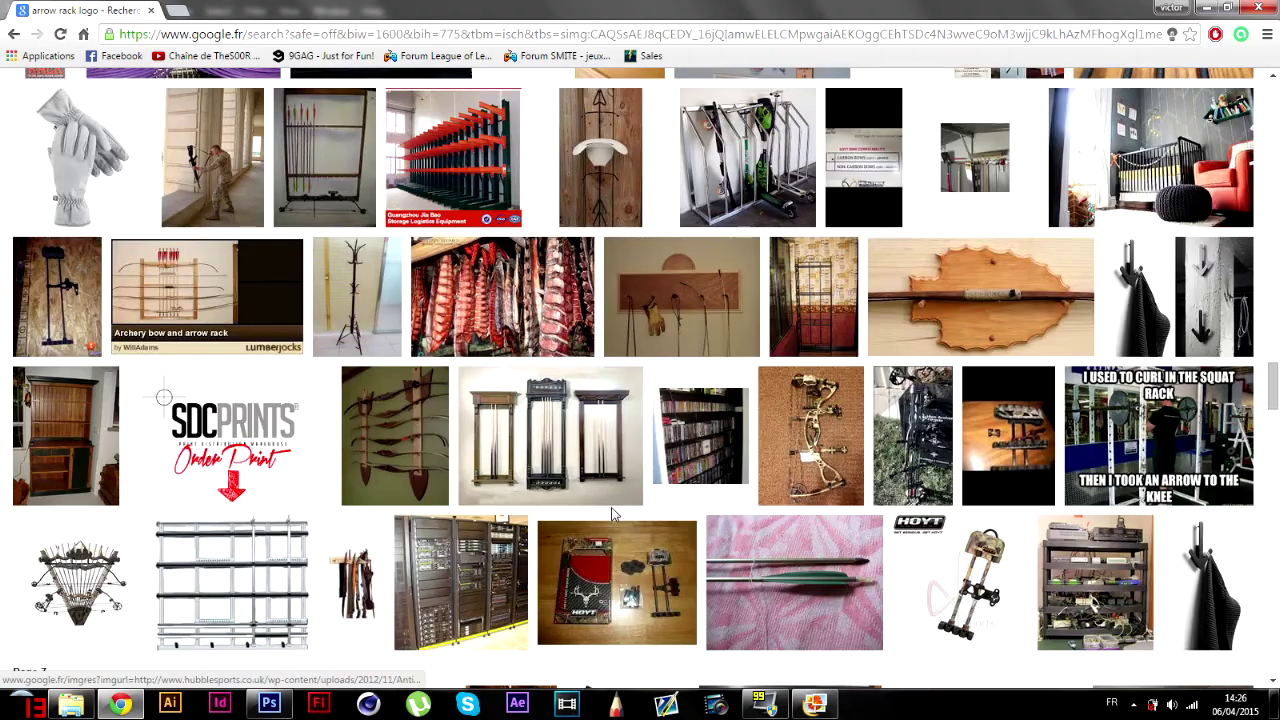
scroll(613, 514, "down", 1)
scroll(548, 490, "up", 10)
middle_click(538, 486)
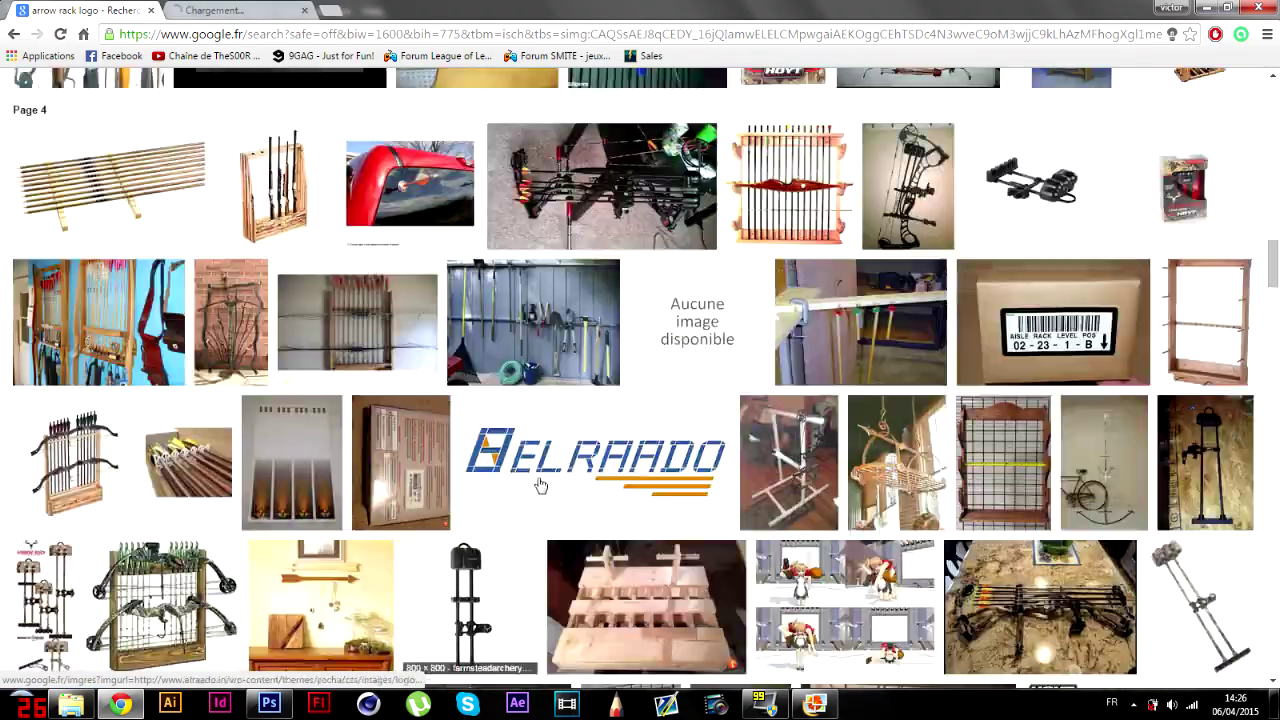
middle_click(538, 486)
scroll(538, 486, "up", 15)
left_click(308, 13)
left_click(308, 13)
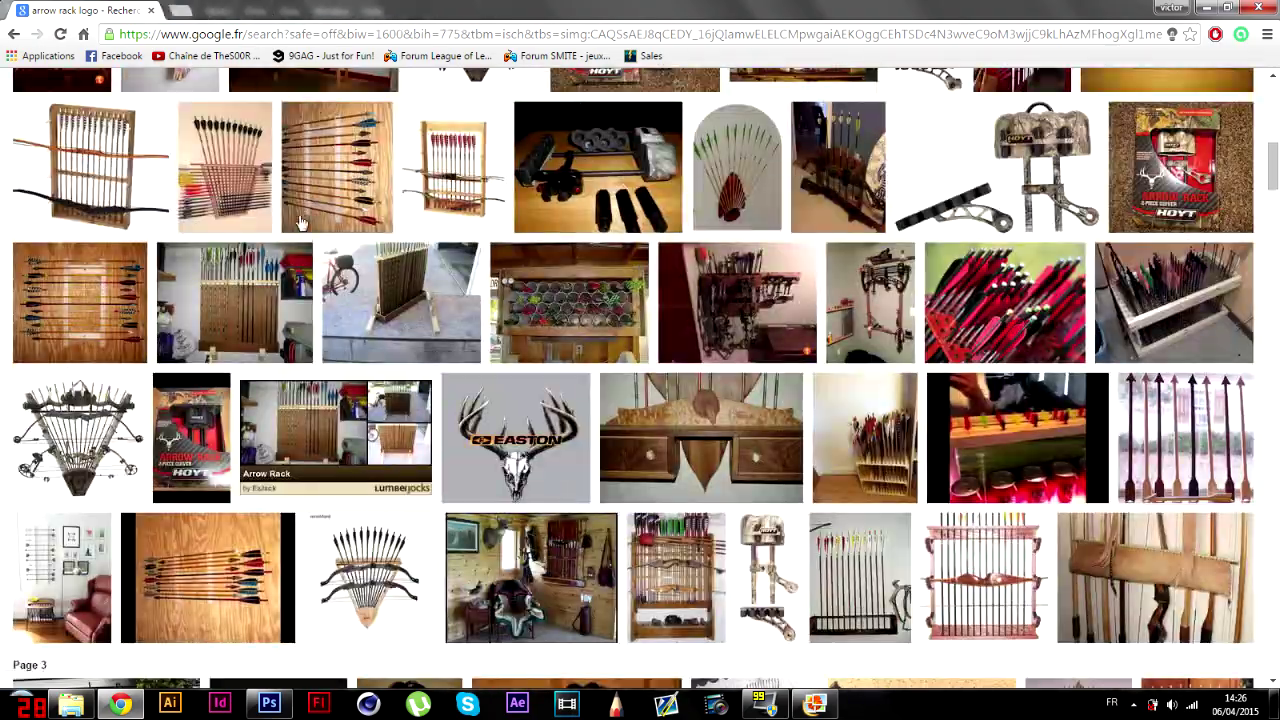
- Replace the image search query with "bow logo" and look over the results
scroll(301, 222, "up", 10)
left_click_drag(207, 95, 103, 112)
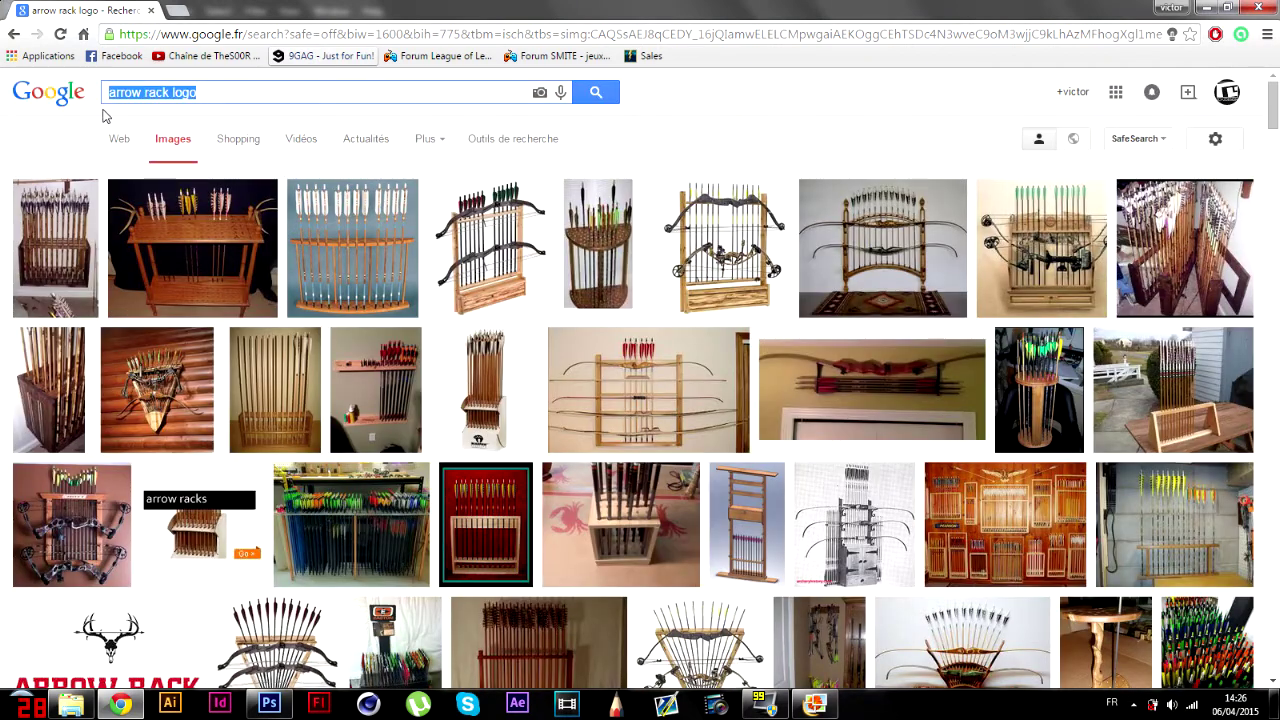
type("bow logo")
key("Return")
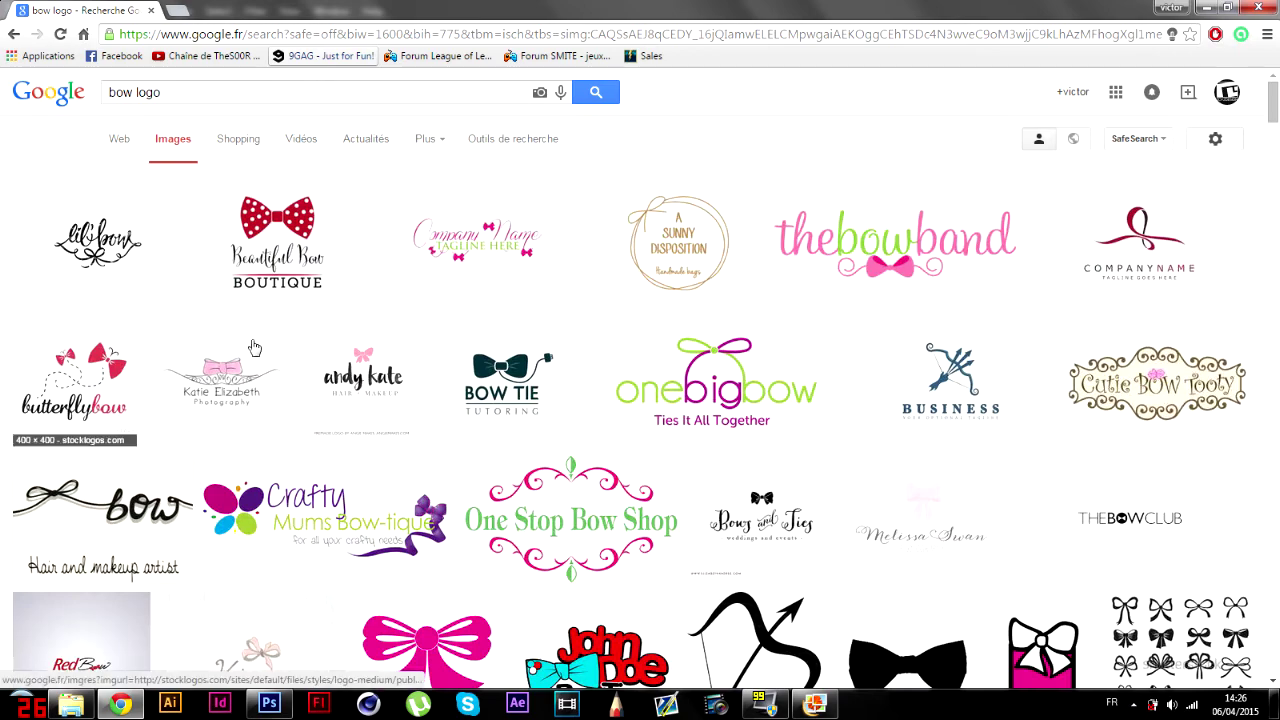
scroll(260, 355, "down", 3)
scroll(294, 366, "up", 3)
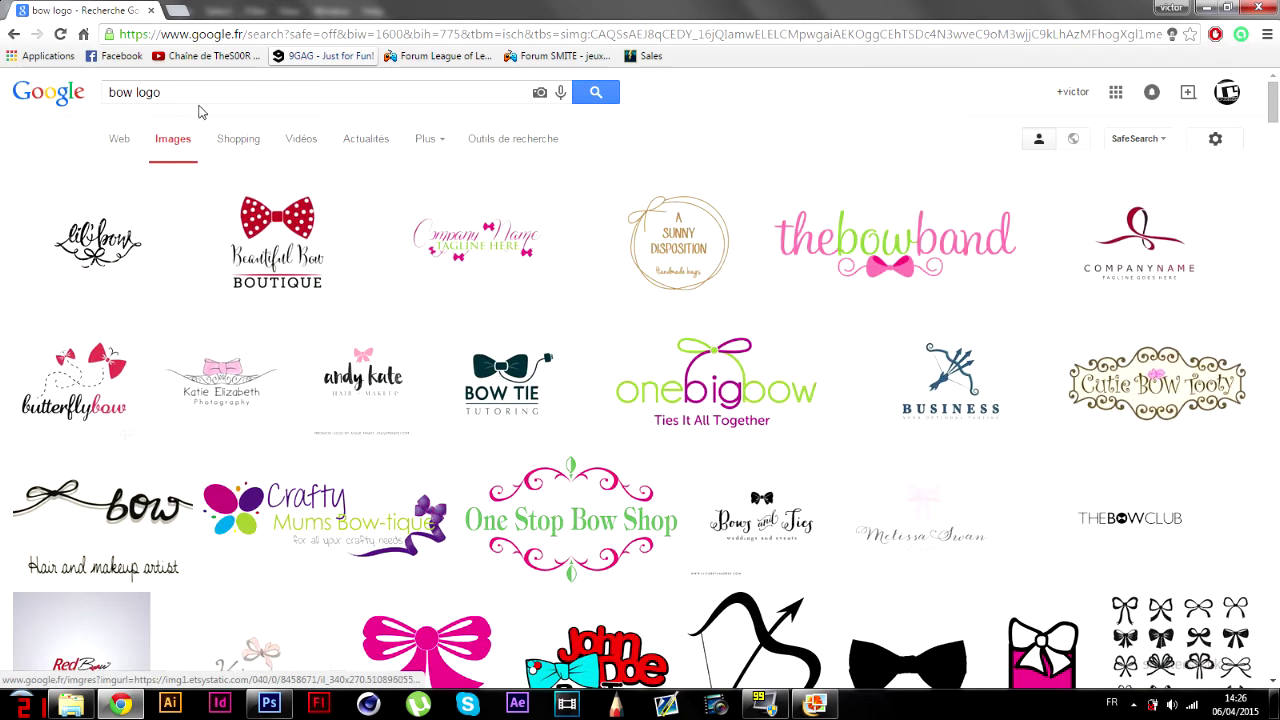
- Shorten the image search query to "bow" and narrow the results to the Bow Archery suggestion
double_click(148, 92)
key("BackSpace")
key("Return")
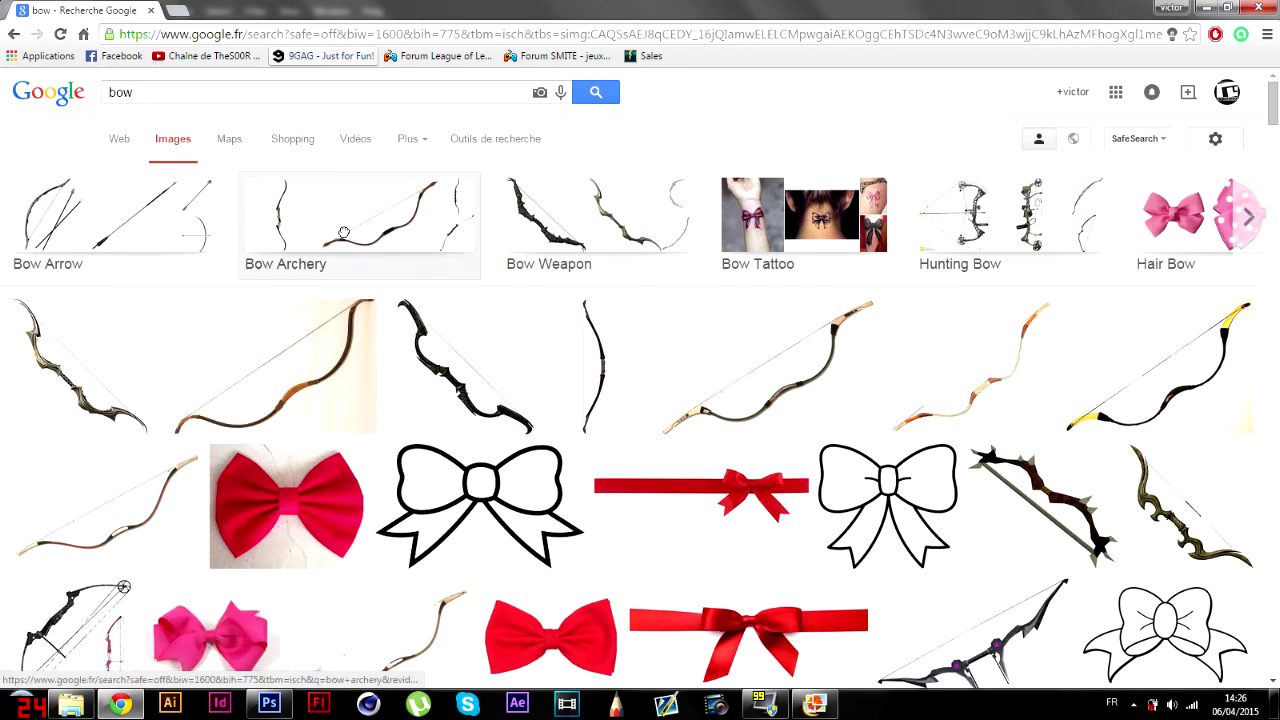
left_click(347, 240)
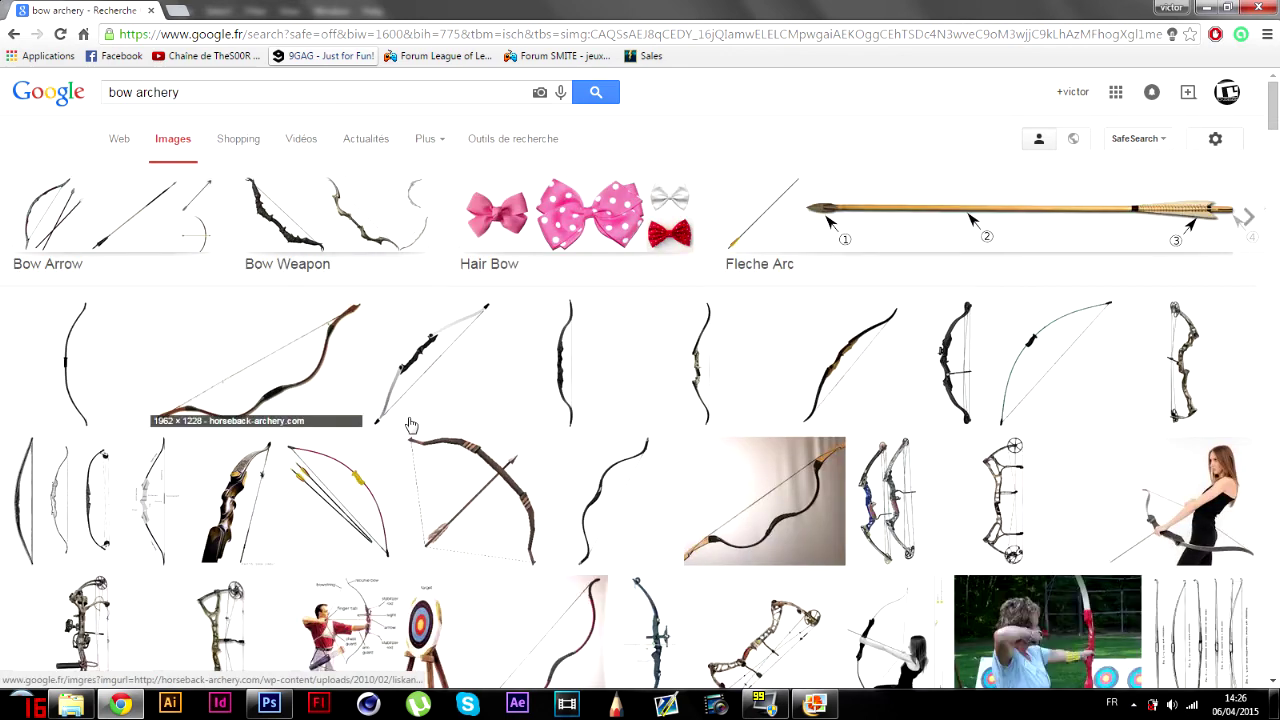
- Pick a compound bow picture from the archery results and run a search by that image
scroll(390, 387, "down", 1)
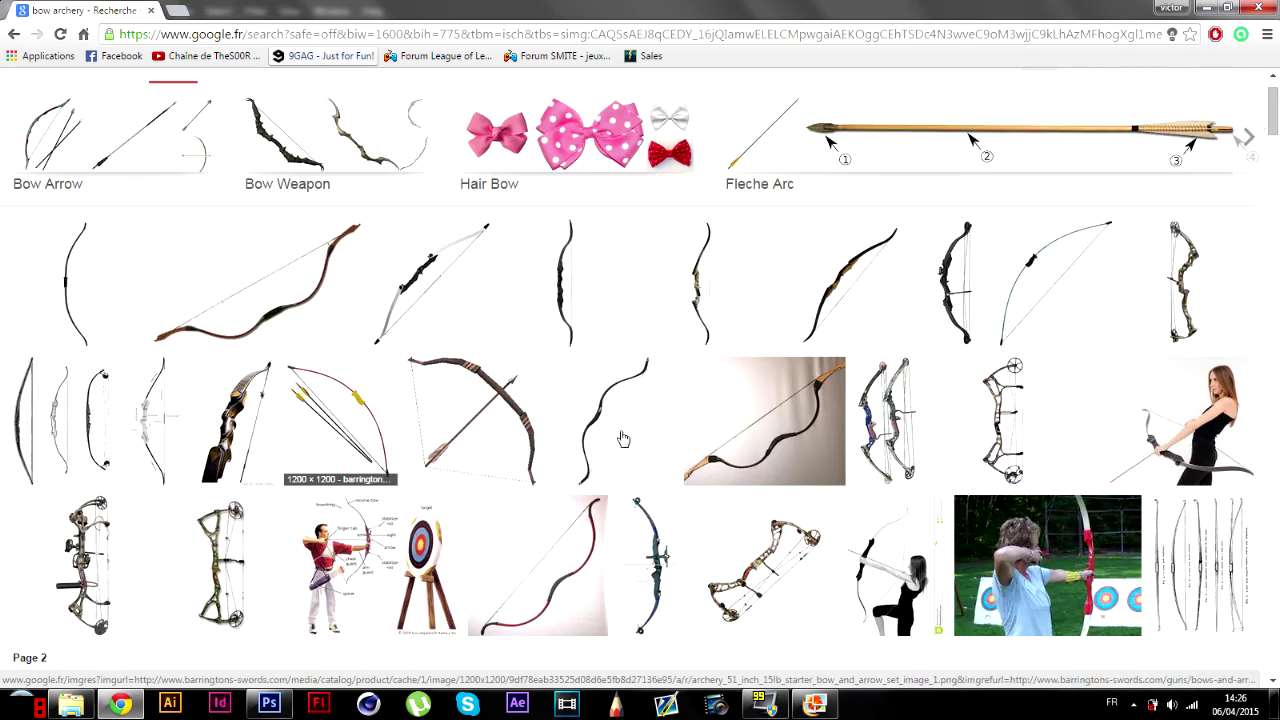
left_click(897, 398)
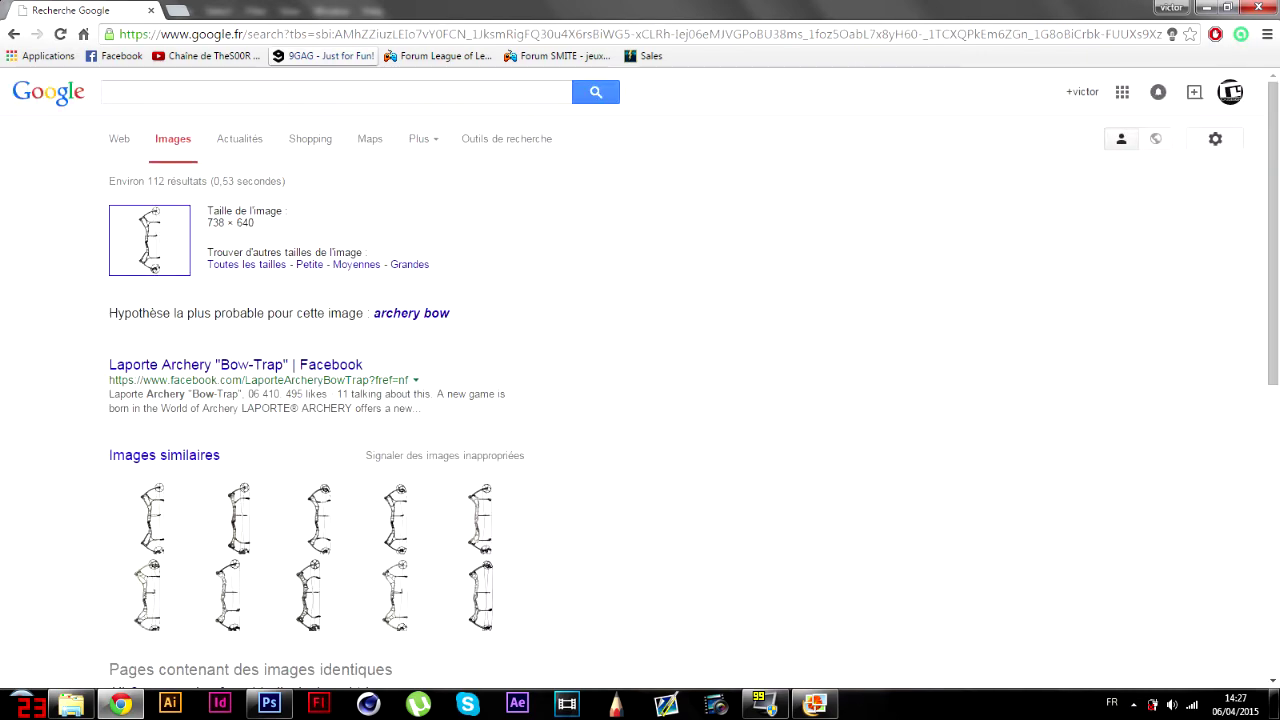
- List all sizes of the matched bow image and open the 1500 × 1500 version at full size to inspect it
left_click(240, 266)
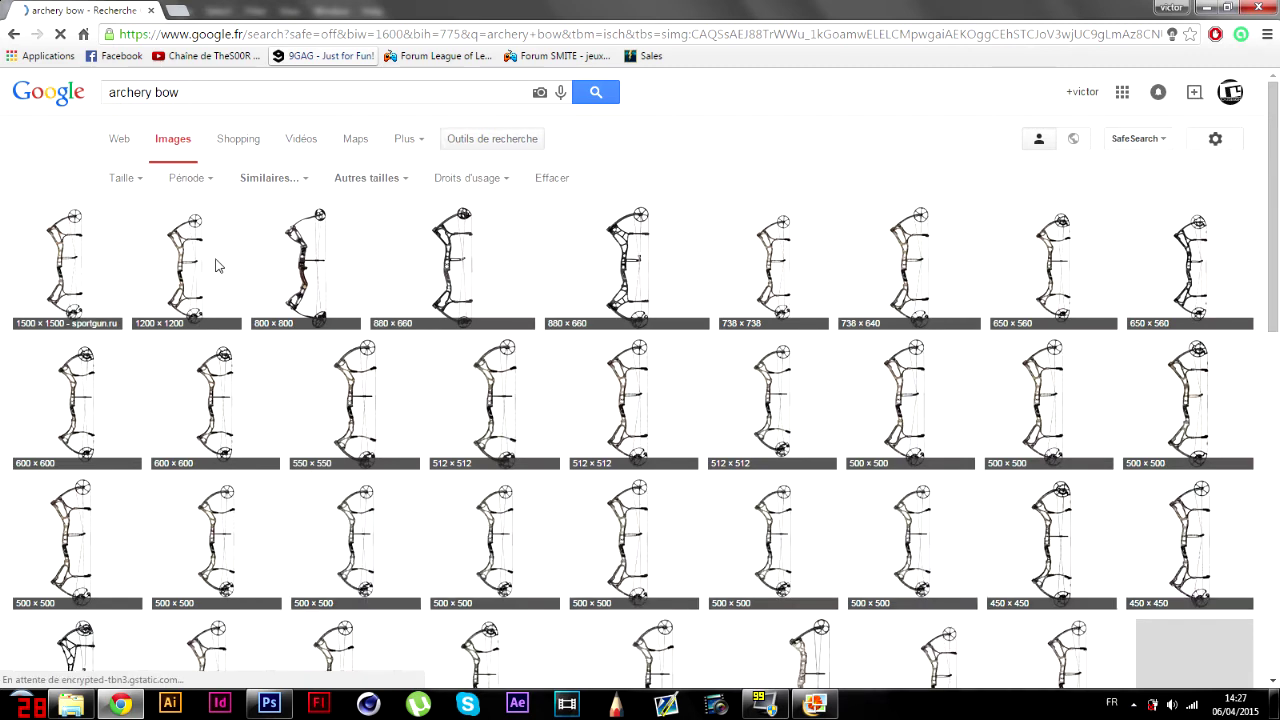
left_click(46, 288)
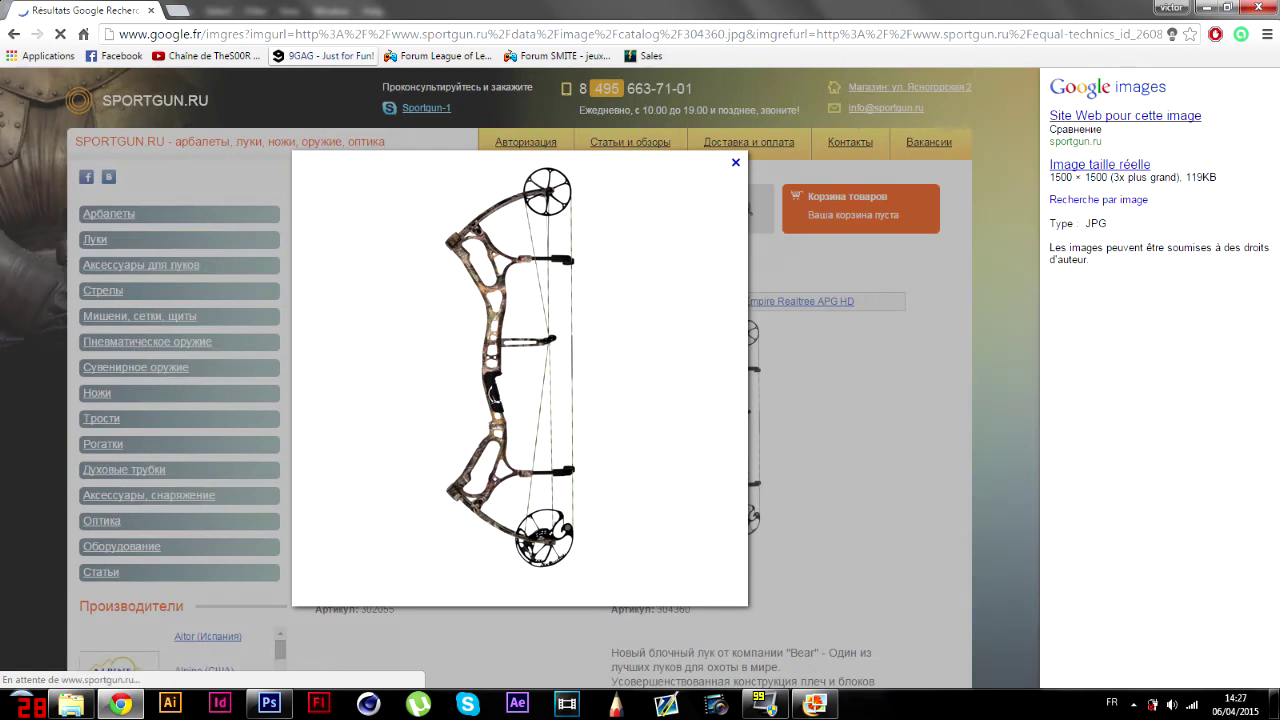
left_click(1130, 165)
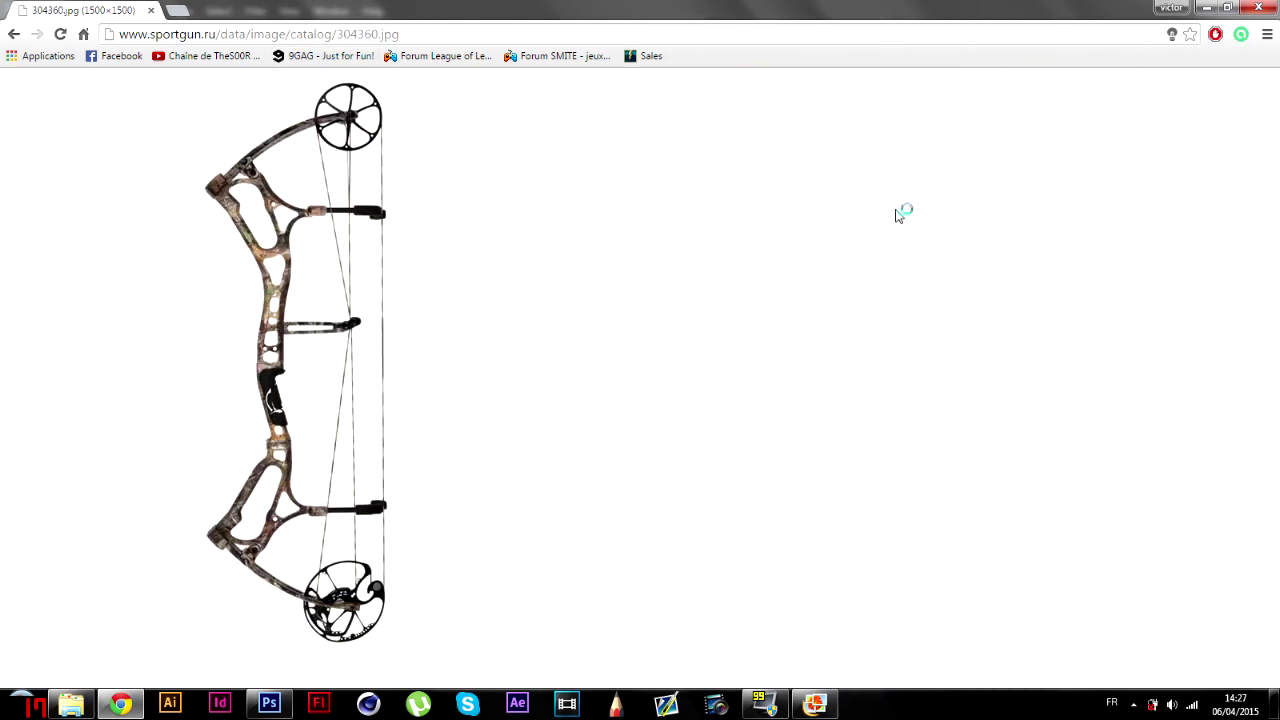
left_click(278, 251)
scroll(559, 318, "down", 9)
scroll(559, 318, "up", 8)
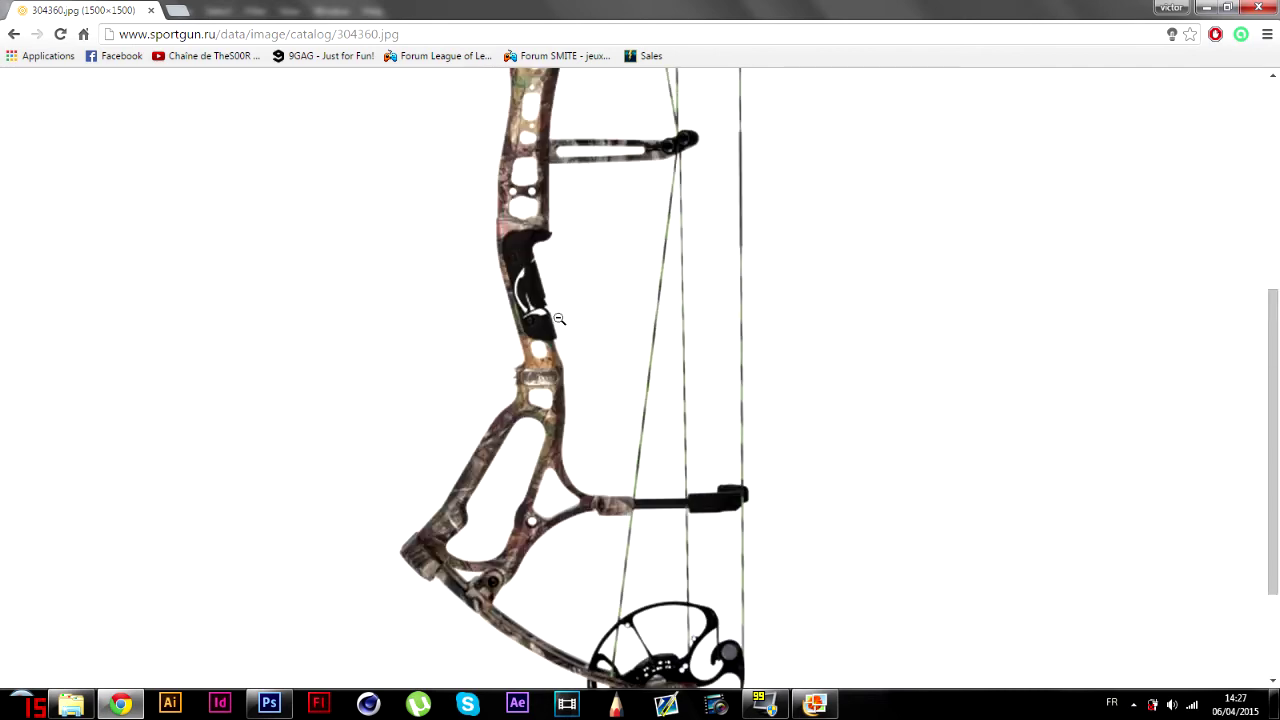
- Save the full-size bow image as 304360.jpg in the tuto wall smite folder
right_click(558, 320)
left_click(620, 333)
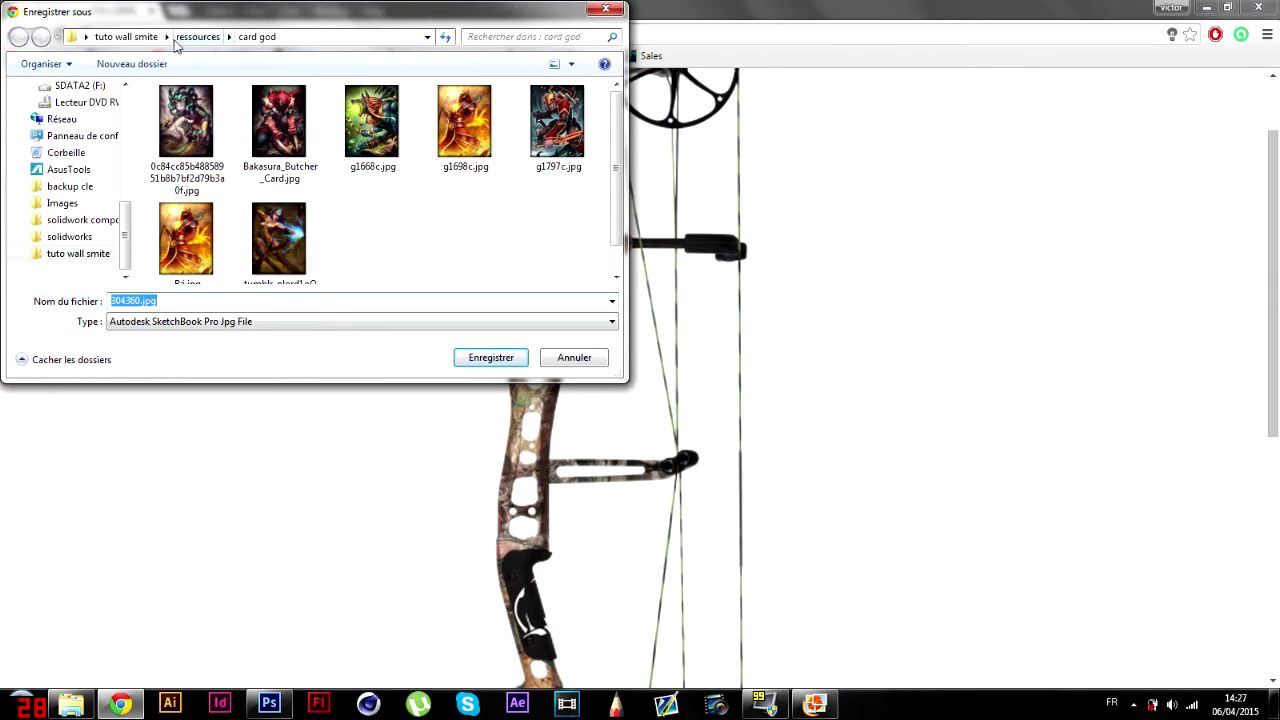
left_click(126, 36)
left_click(480, 355)
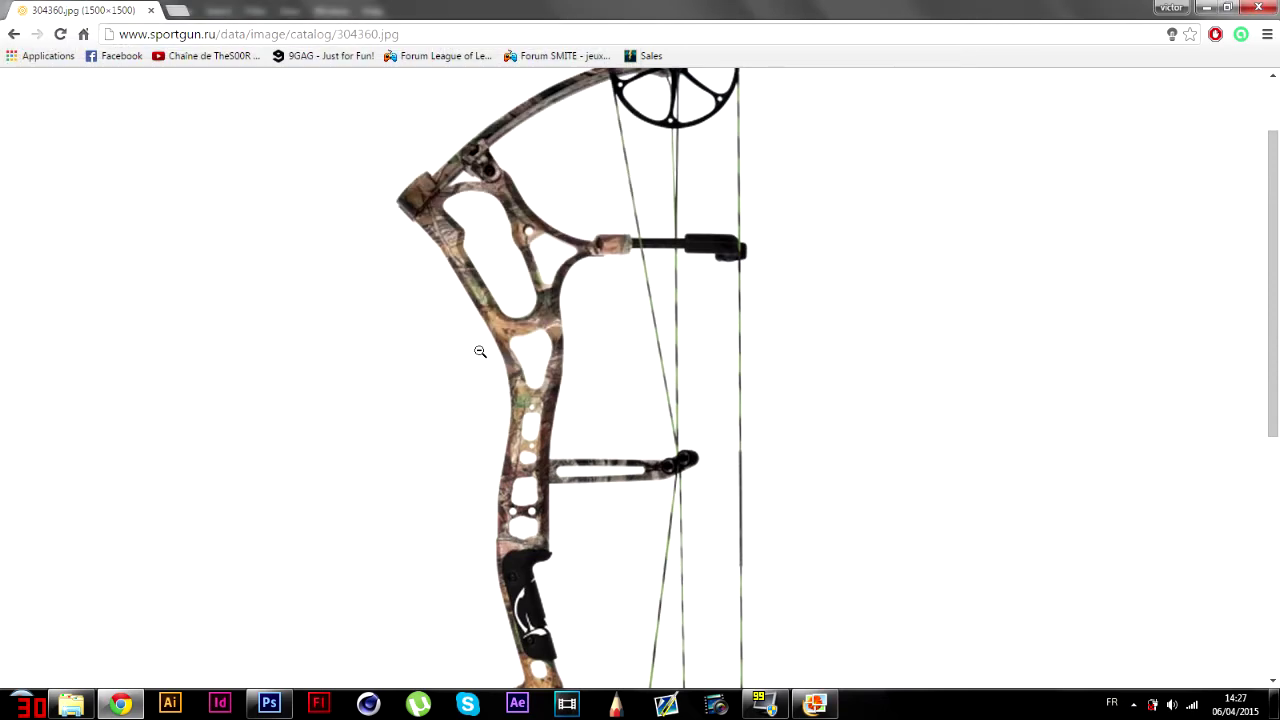
- Dismiss the photo viewer's error and close the photo viewer
left_click(1259, 8)
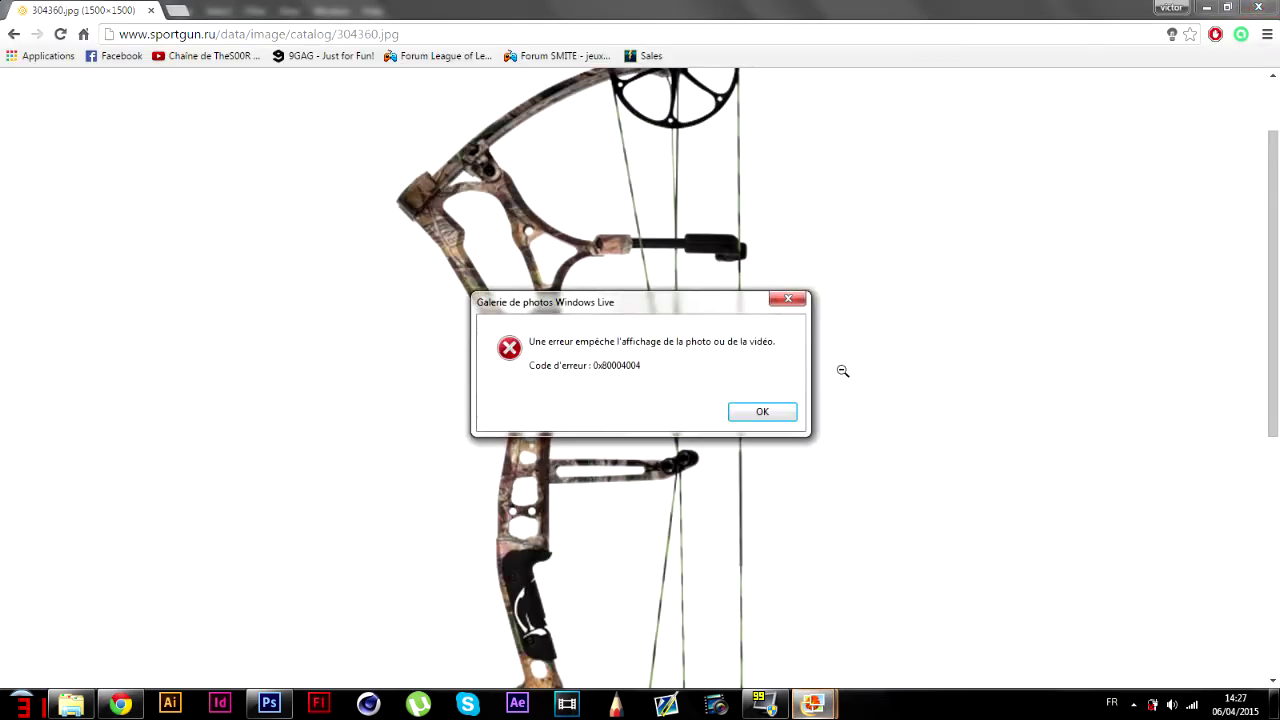
left_click(762, 412)
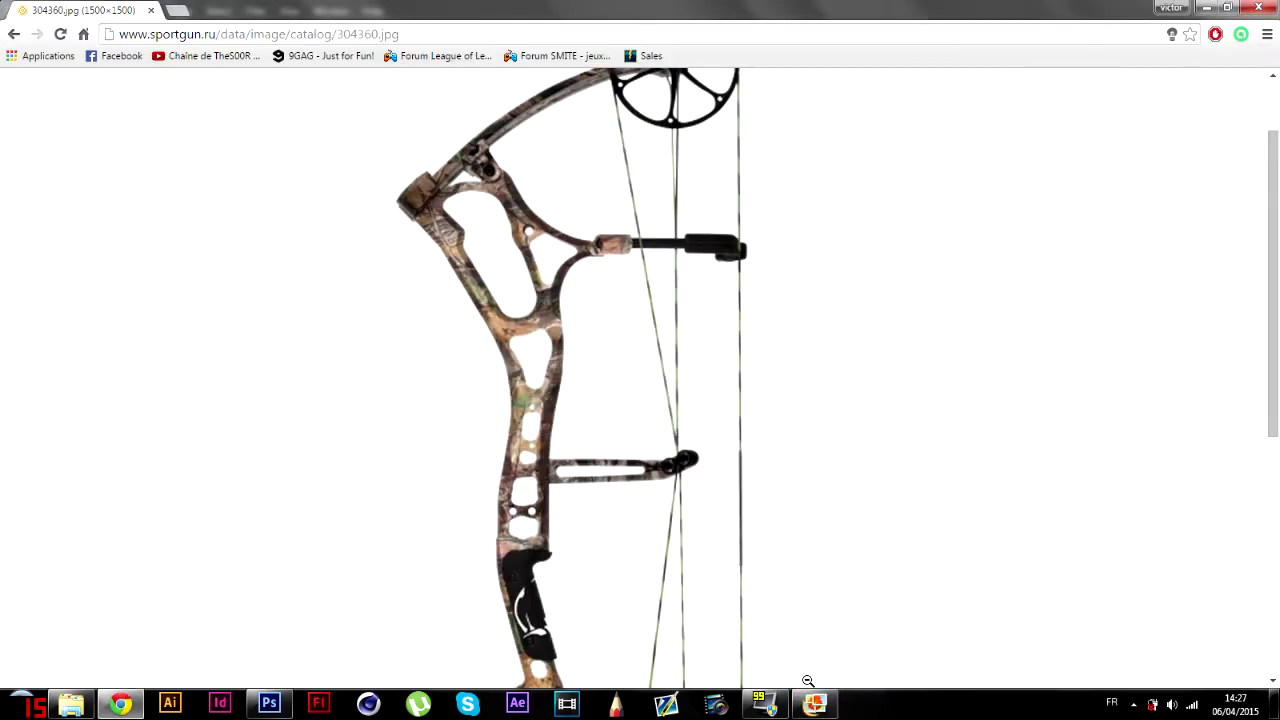
left_click(812, 702)
left_click(1262, 8)
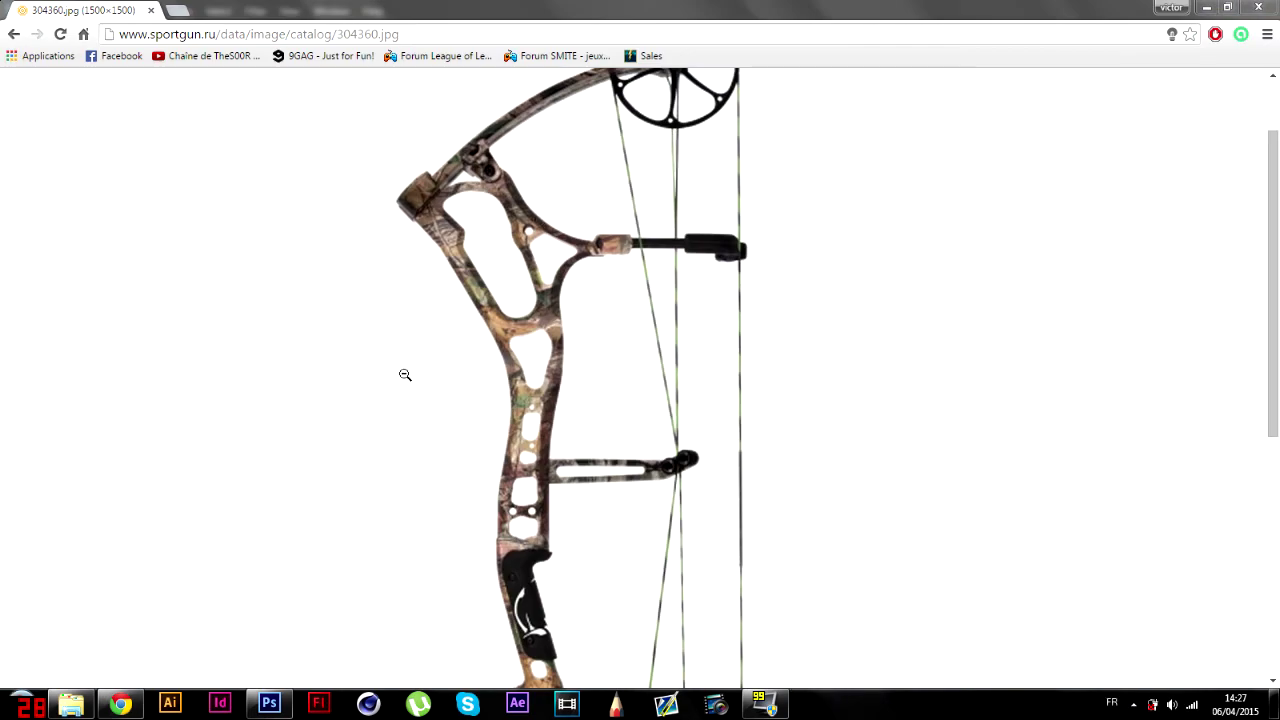
- Open the tuto wall smite folder and check the saved 304360.jpg in the photo viewer
left_click(71, 704)
left_click(975, 148)
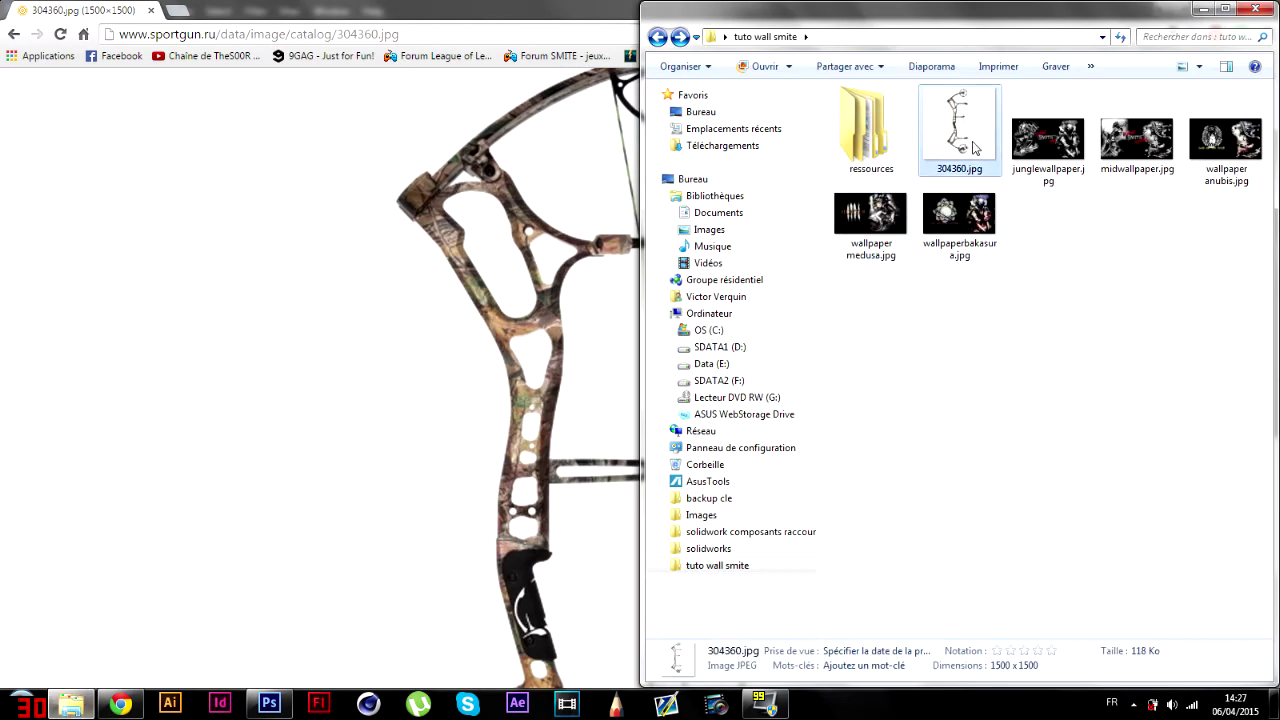
double_click(975, 148)
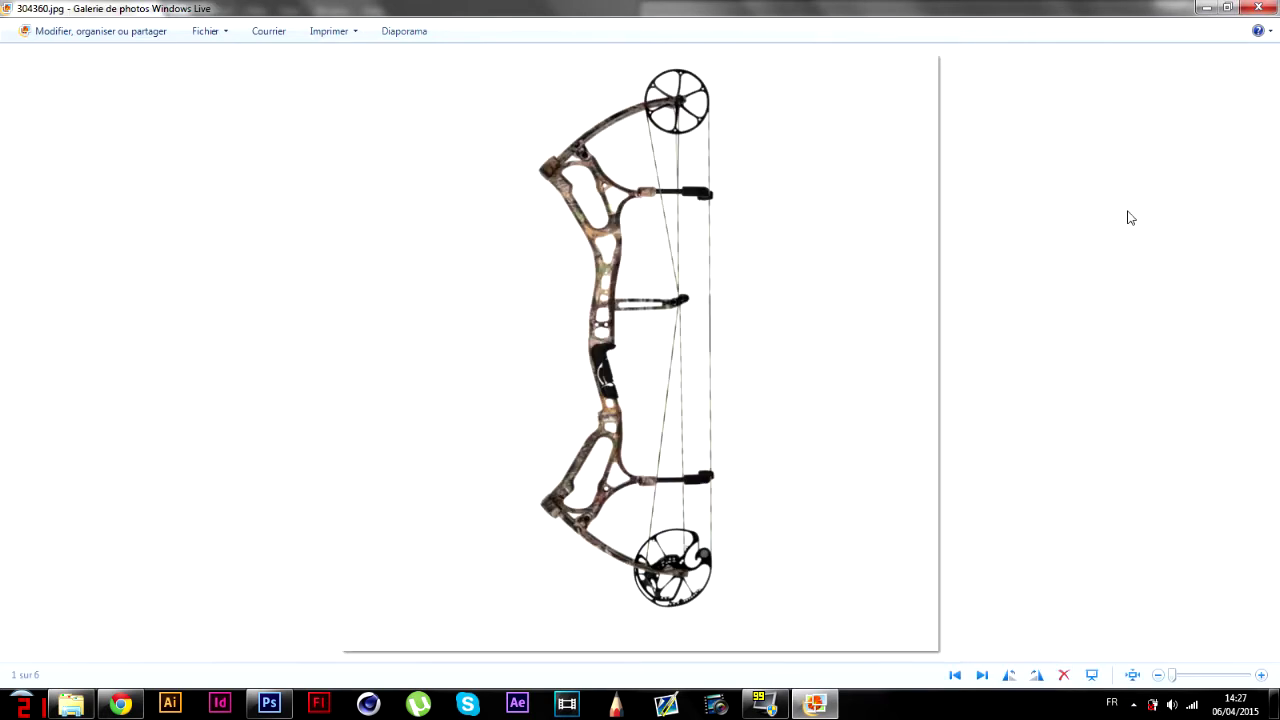
left_click(1254, 8)
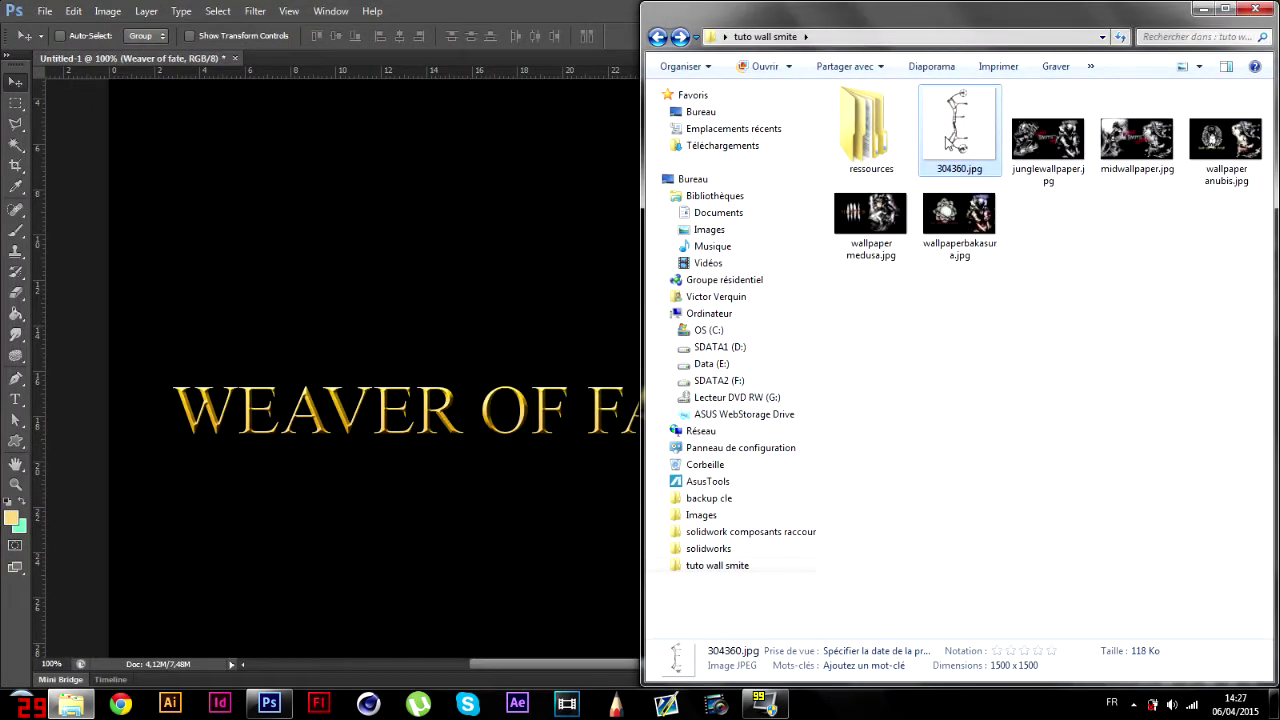
- Switch to Photoshop and place 304360.jpg from the folder into the Weaver of Fate wallpaper document
left_click_drag(947, 141, 479, 346)
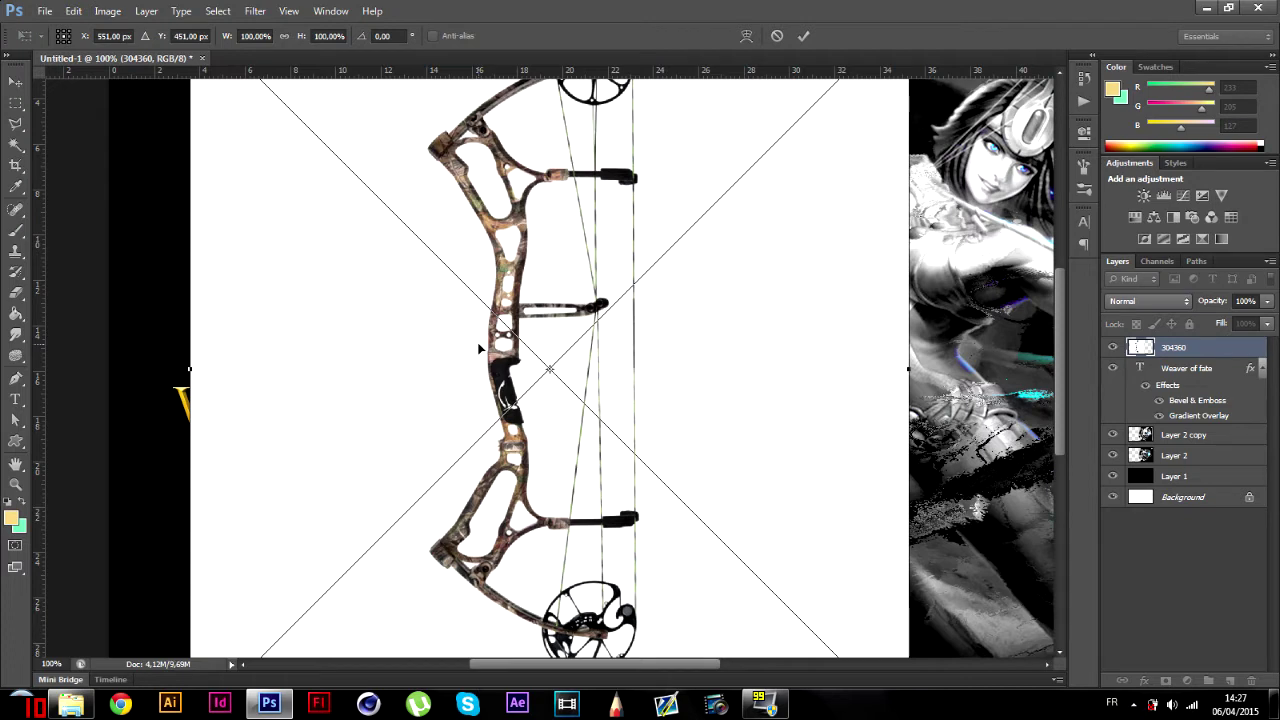
key("ctrl+minus")
key("ctrl+minus")
left_click(16, 82)
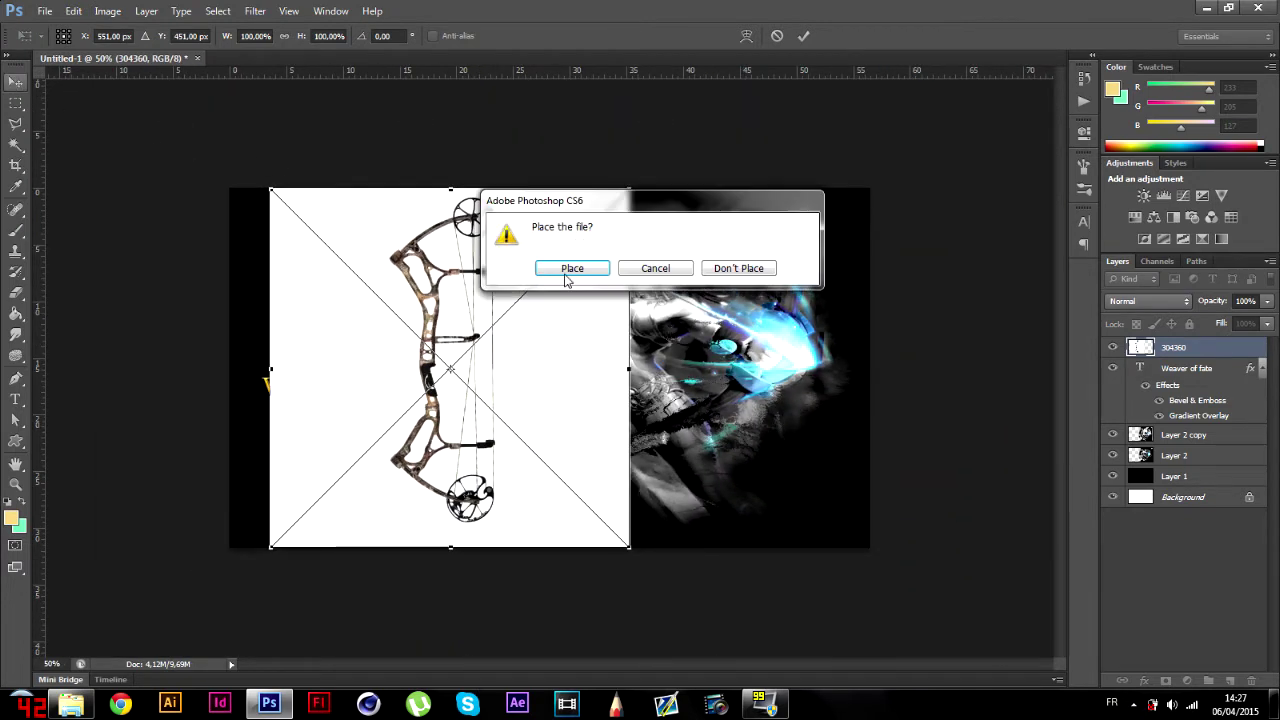
left_click(571, 269)
- Select the white background of the bow image with Color Range, using a fuzziness of 63
key("ctrl+plus")
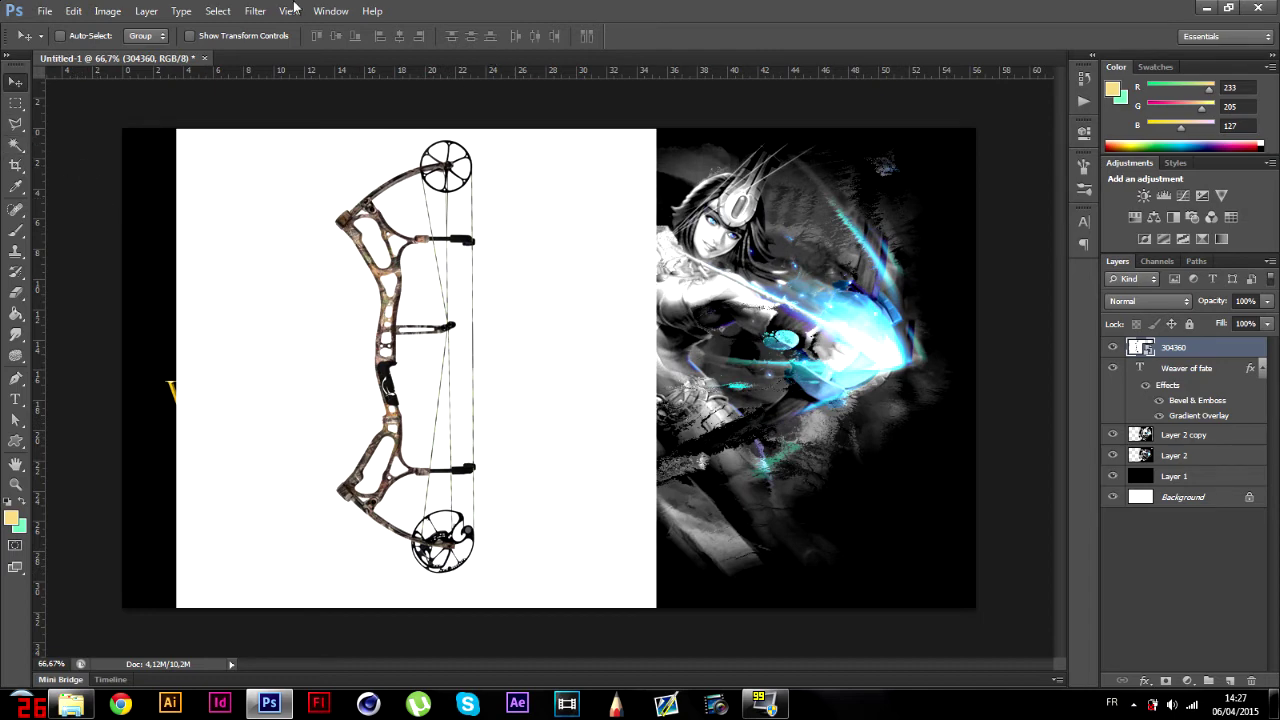
left_click(257, 11)
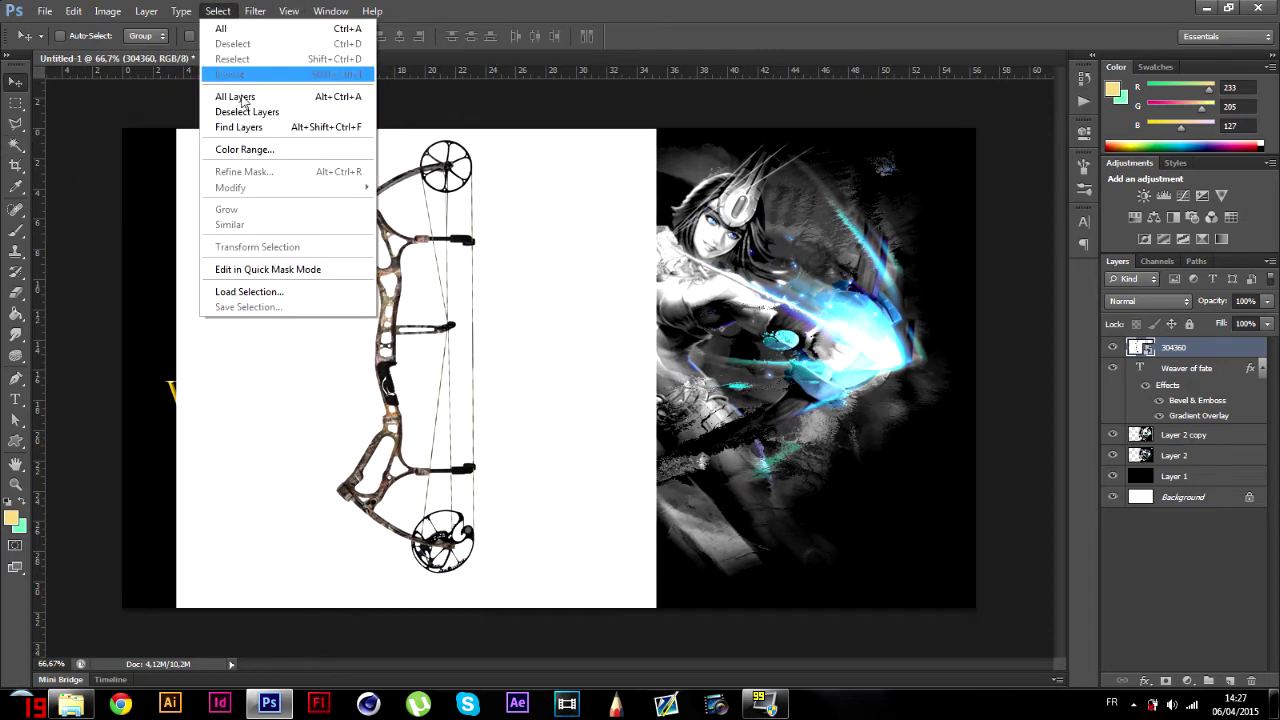
left_click(244, 149)
left_click(573, 257)
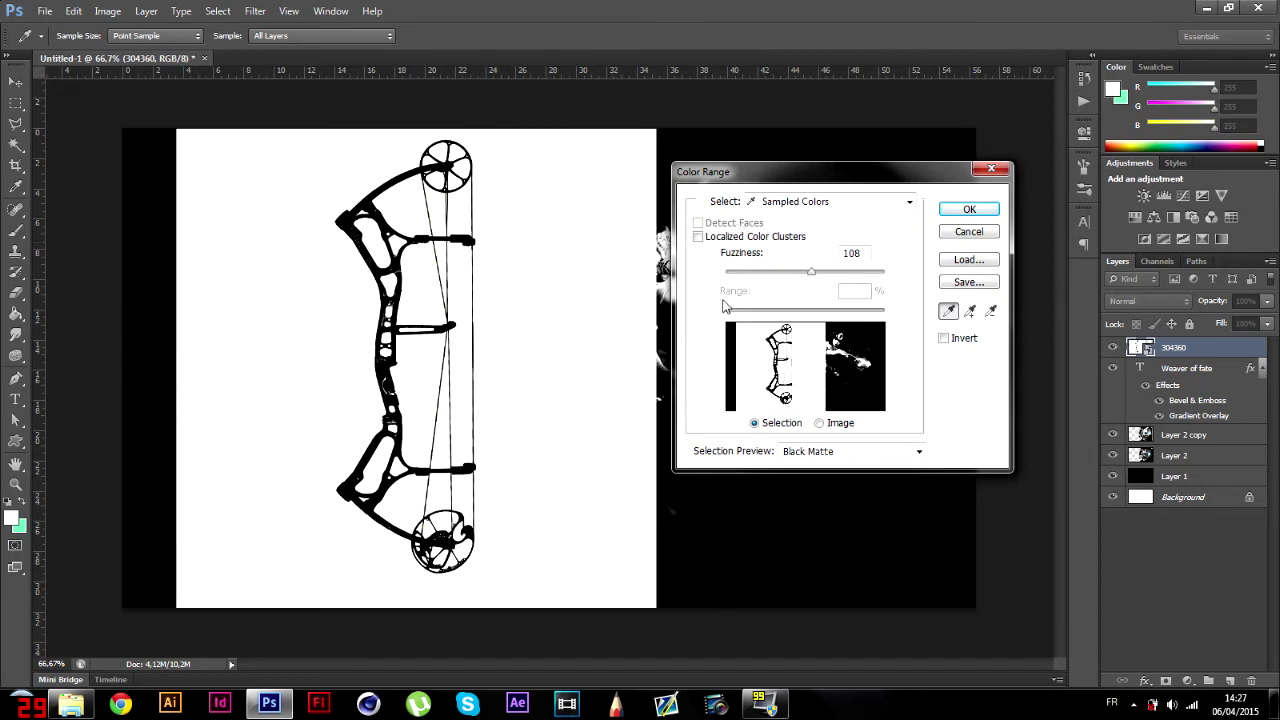
left_click_drag(795, 275, 777, 280)
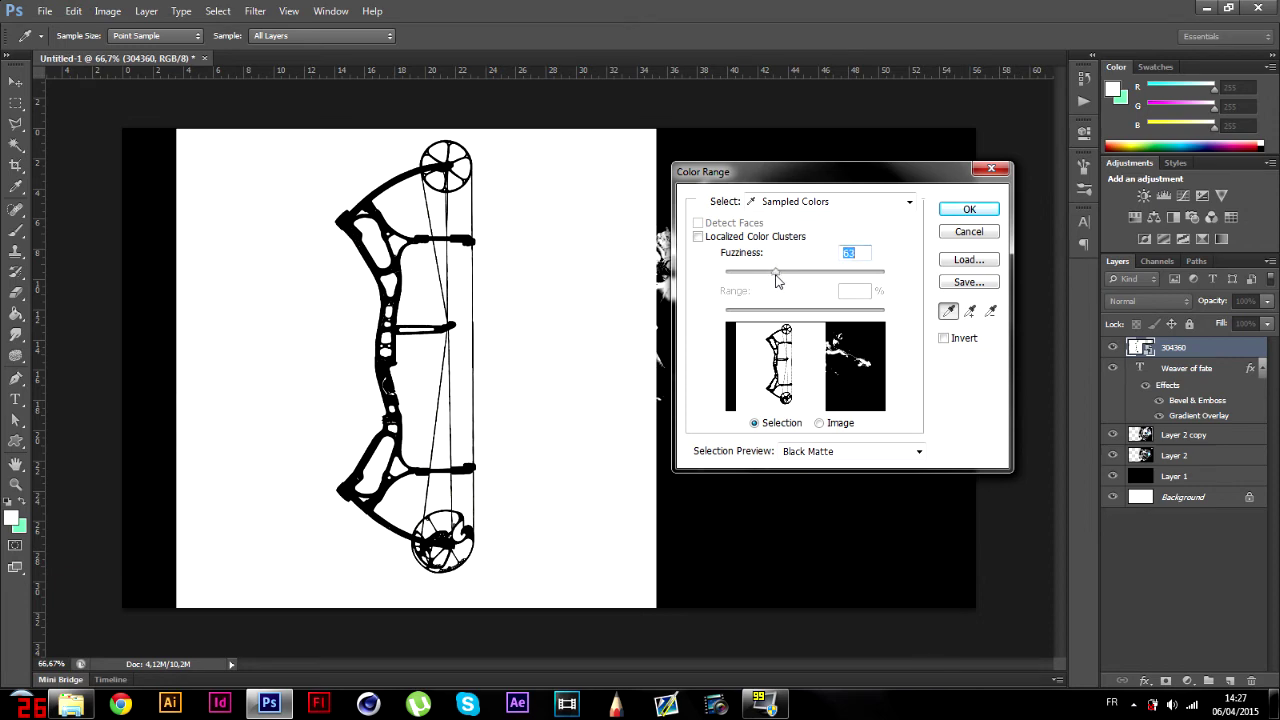
left_click(966, 210)
- Try to remove the selected white background directly from the placed bow smart object
key("v")
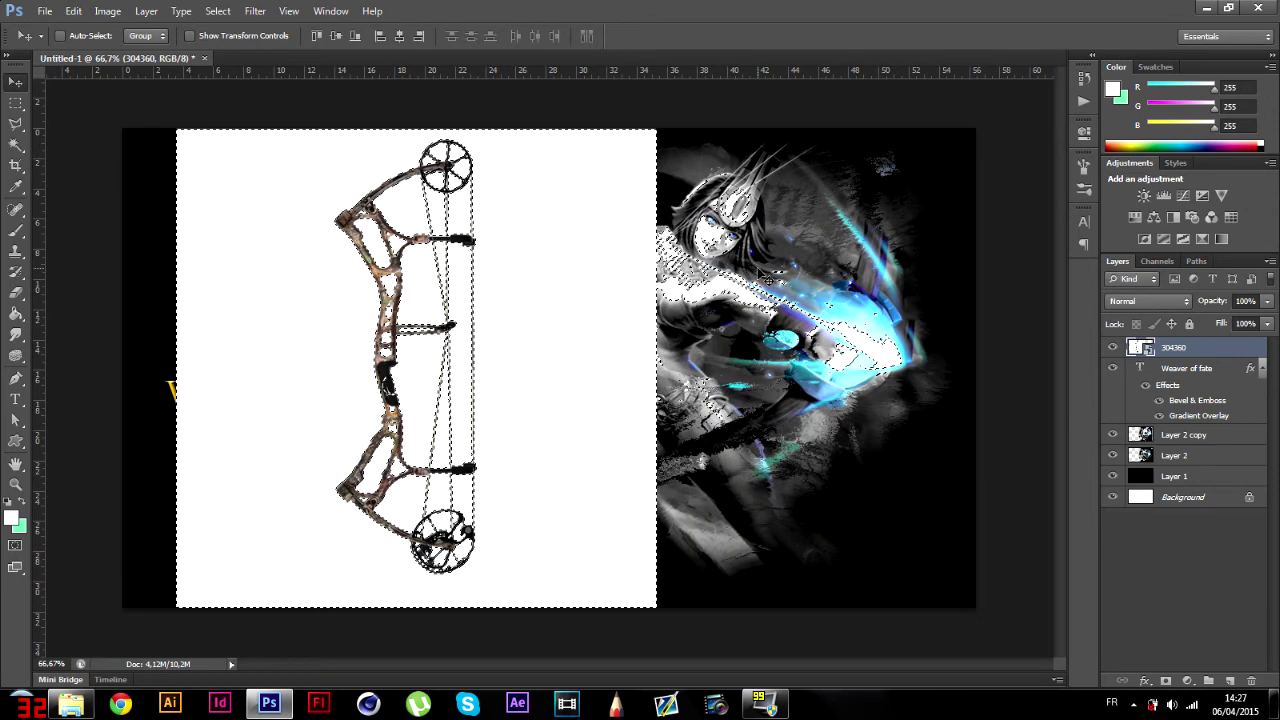
left_click(668, 322)
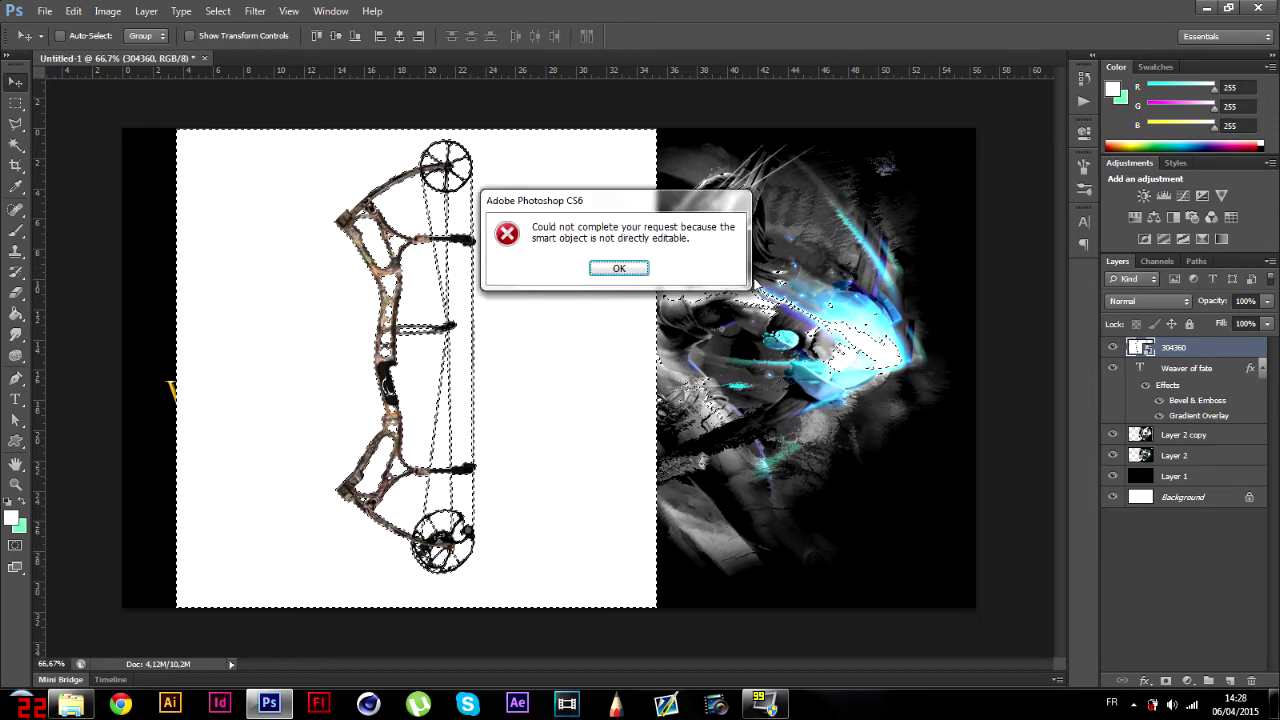
left_click(619, 268)
- Rasterize the bow smart object, delete its selected white background and clear the selection
left_click(16, 210)
left_click(16, 292)
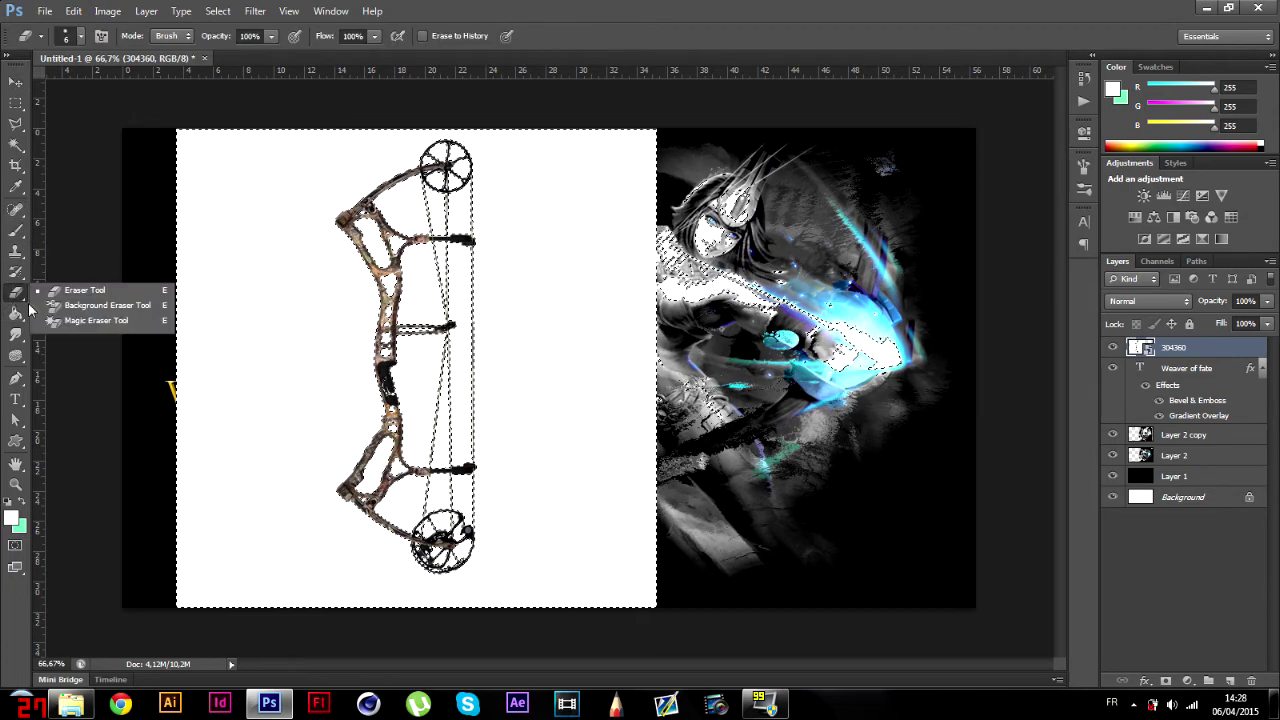
left_click(300, 317)
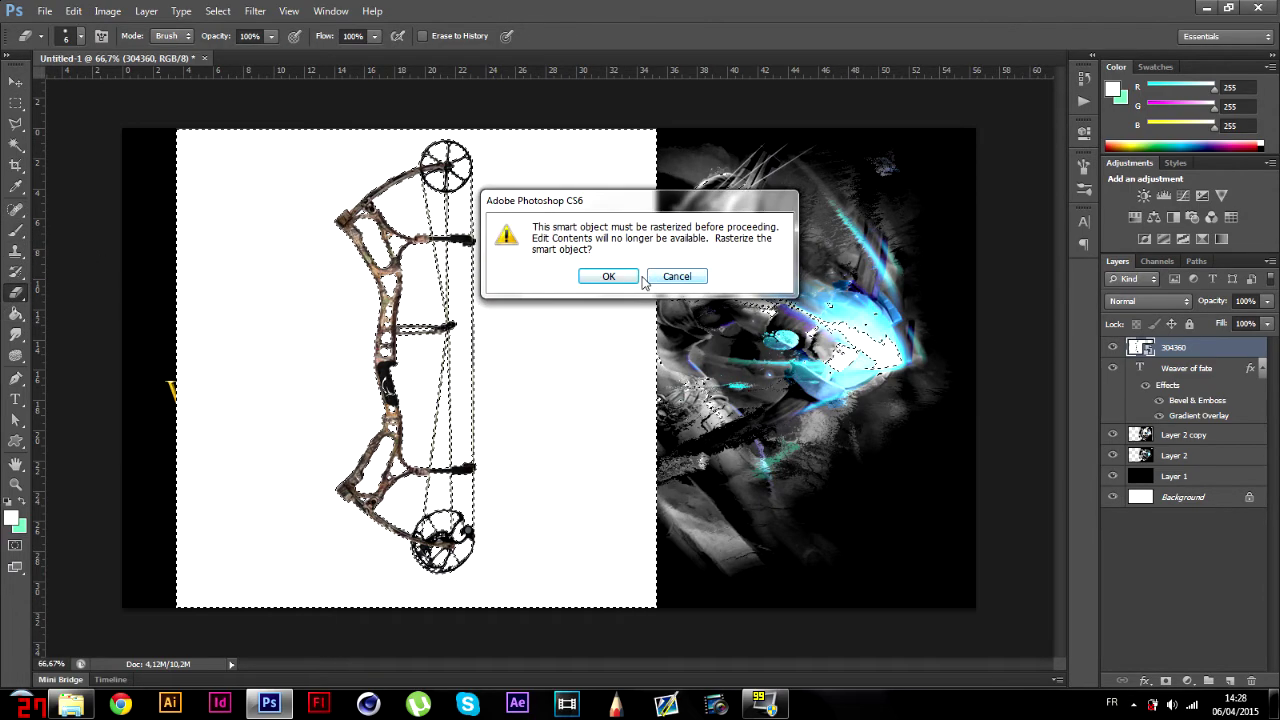
left_click(608, 276)
key("Delete")
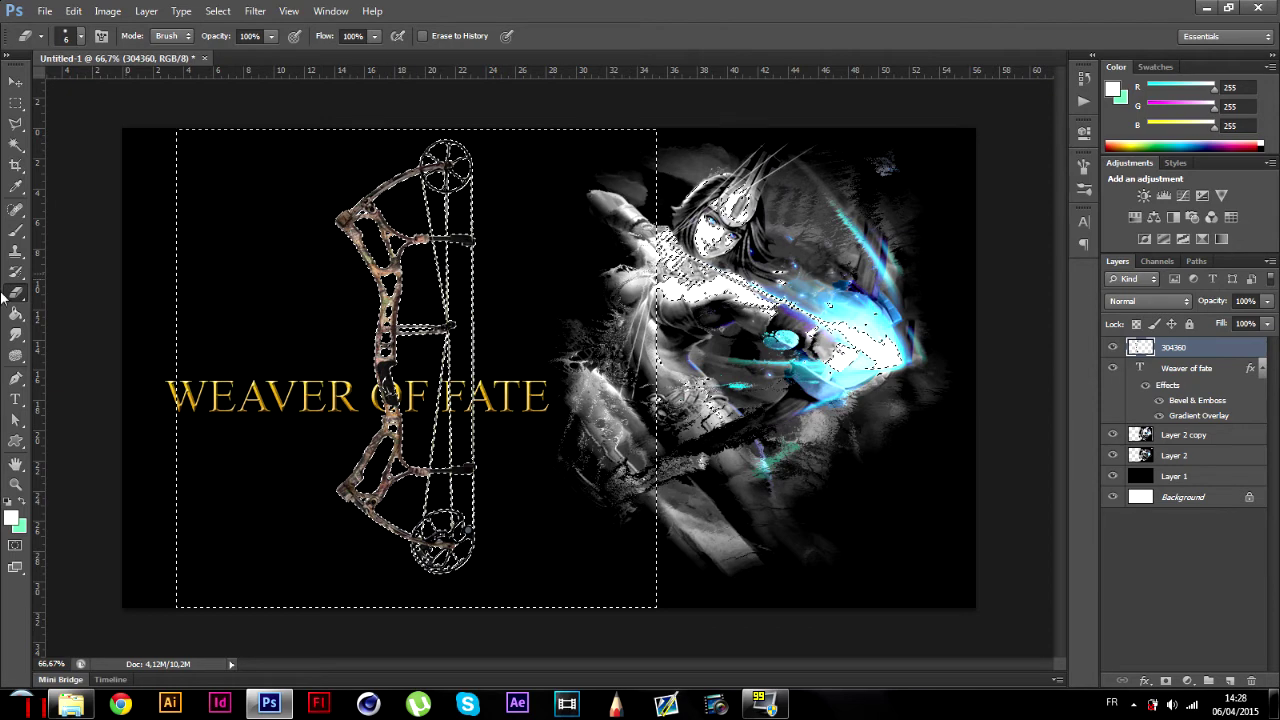
left_click(17, 104)
left_click(374, 282)
left_click(372, 284)
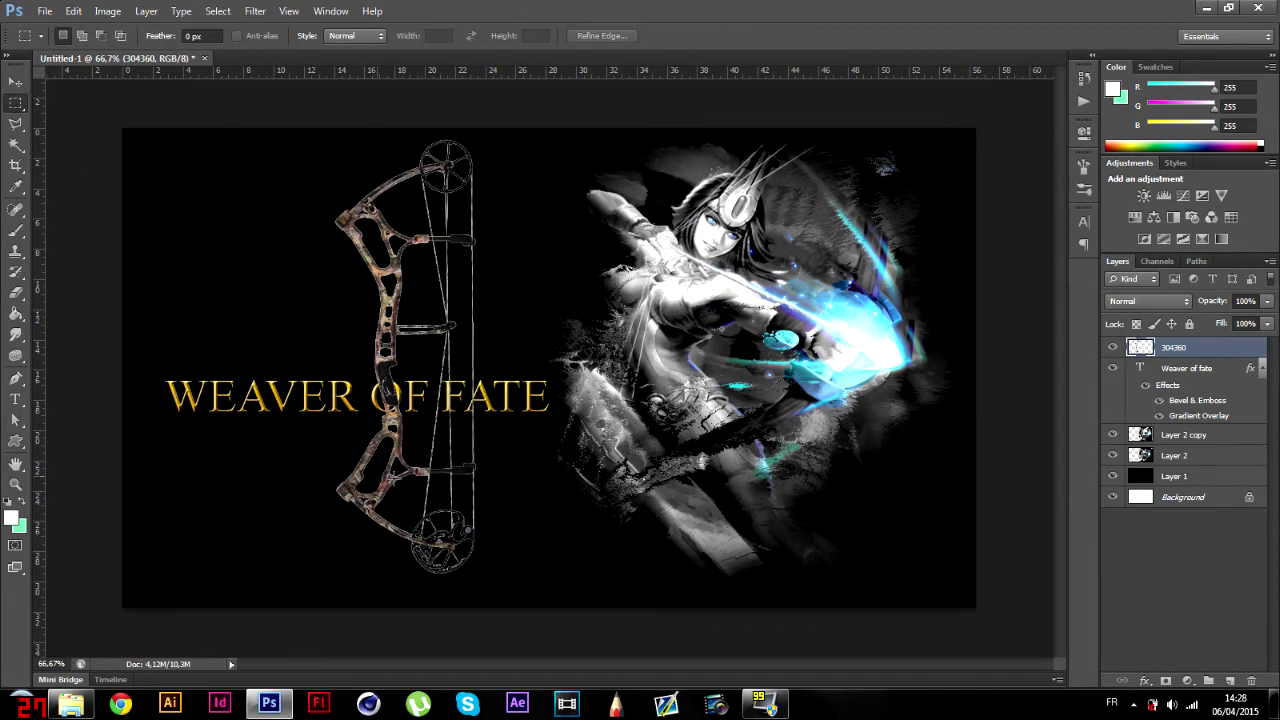
- Add a white (ffffff) Color Overlay effect at 100% opacity to the bow layer
left_click(1142, 680)
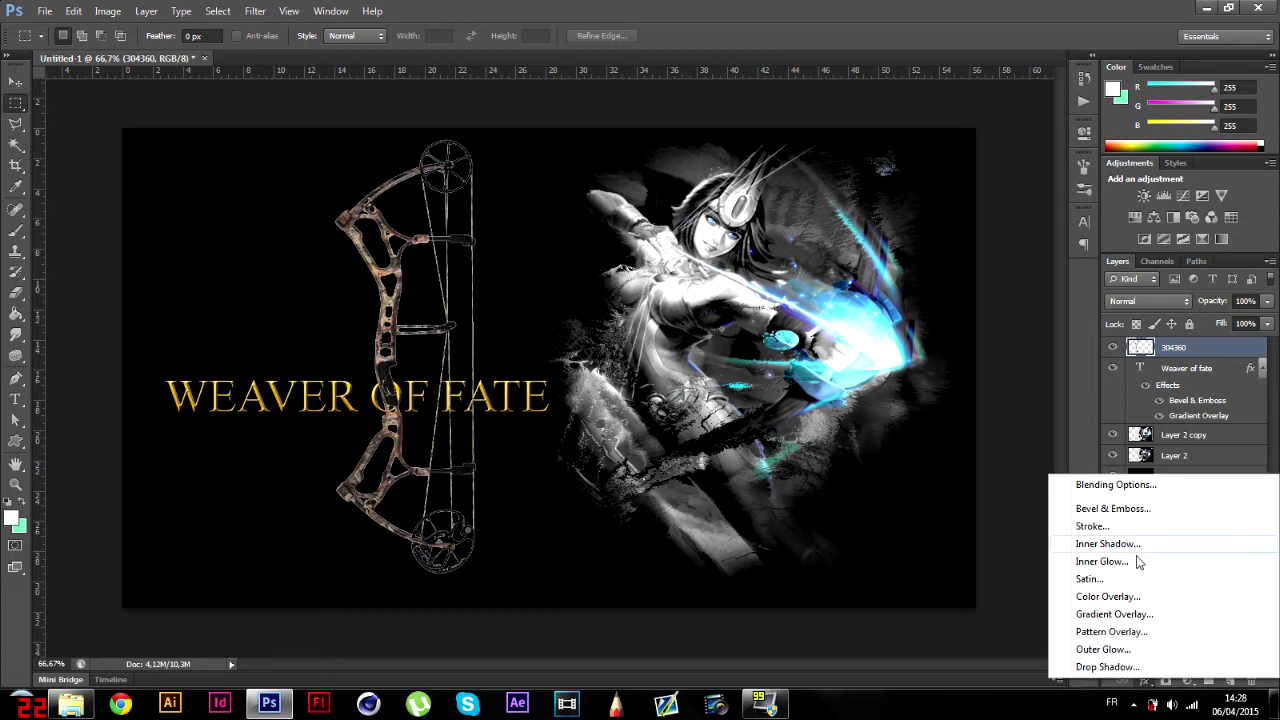
left_click(1110, 597)
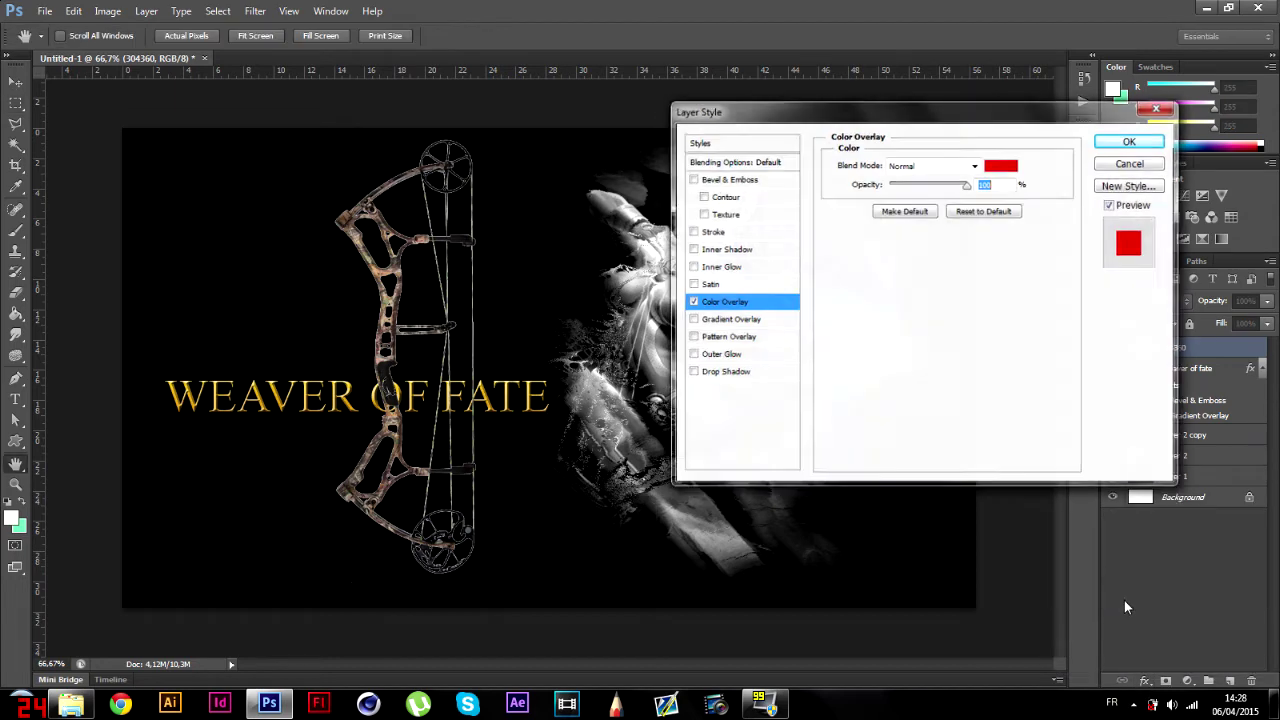
left_click(1001, 166)
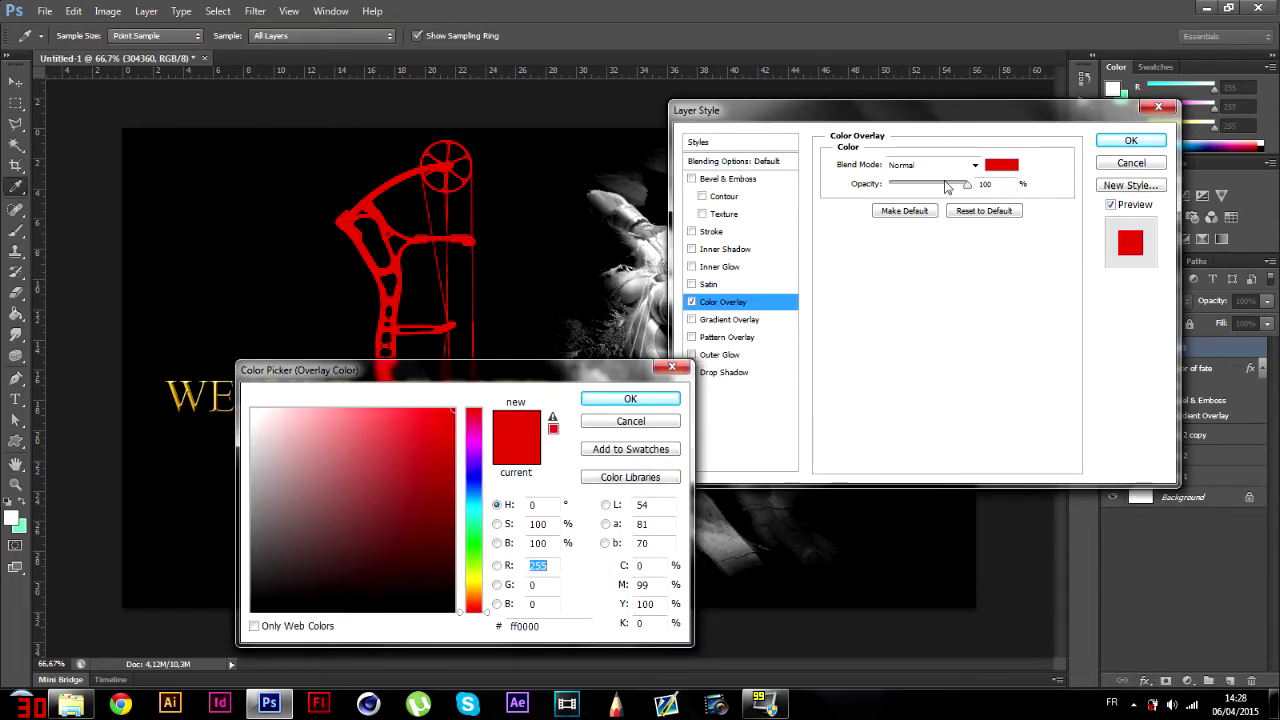
left_click(252, 410)
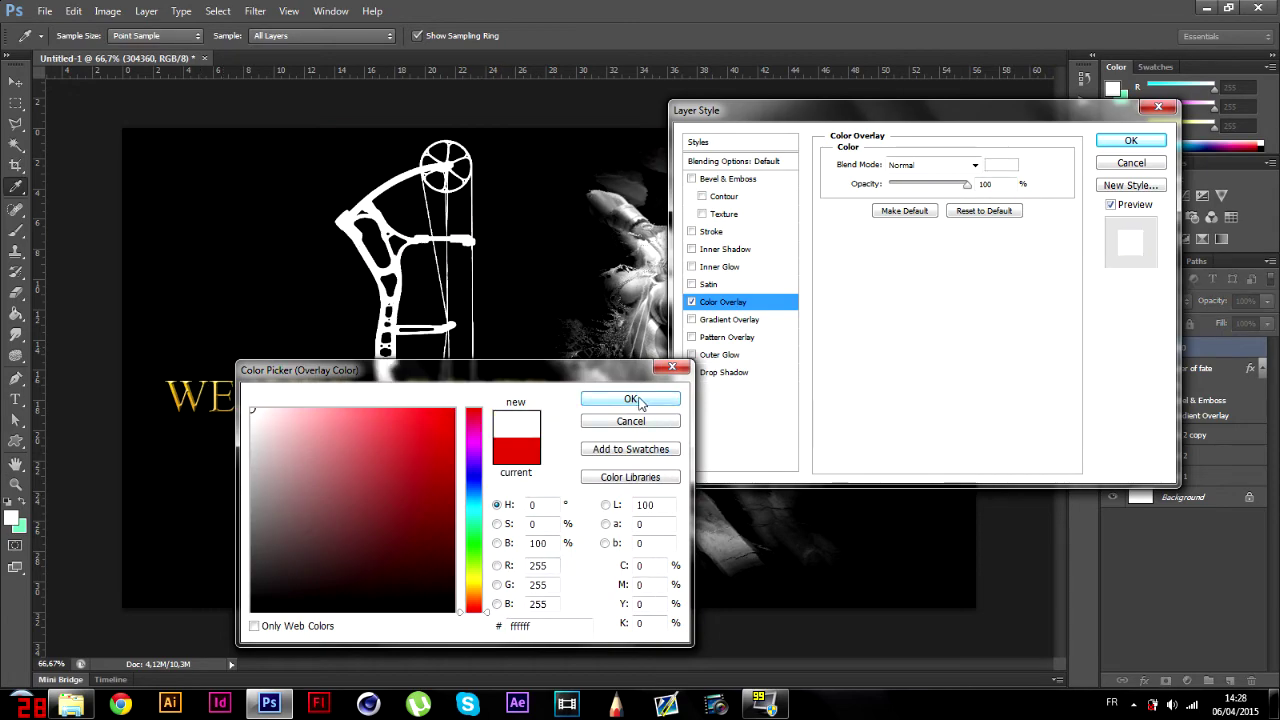
left_click(631, 399)
left_click(1131, 140)
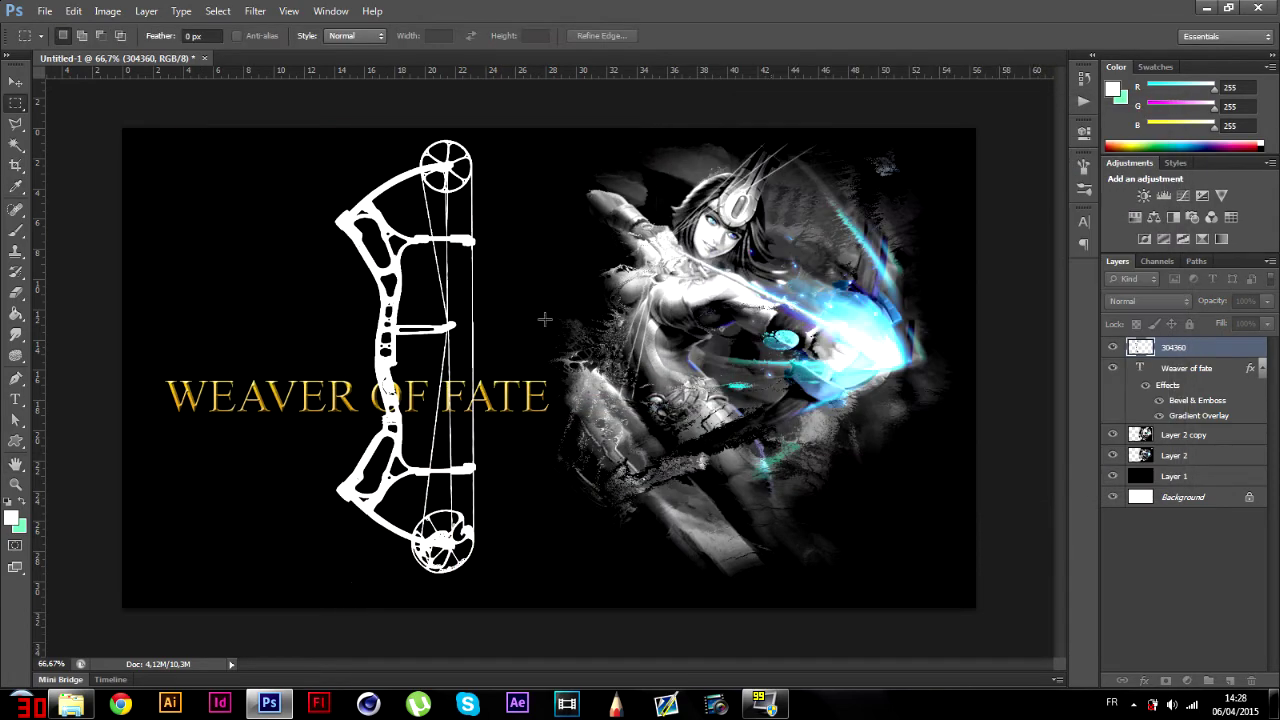
- Soften the jagged edges of the bow layer with a Gaussian Blur of 0.6 pixels radius
key("ctrl+plus")
key("ctrl+plus")
key("ctrl+plus")
right_click(467, 271)
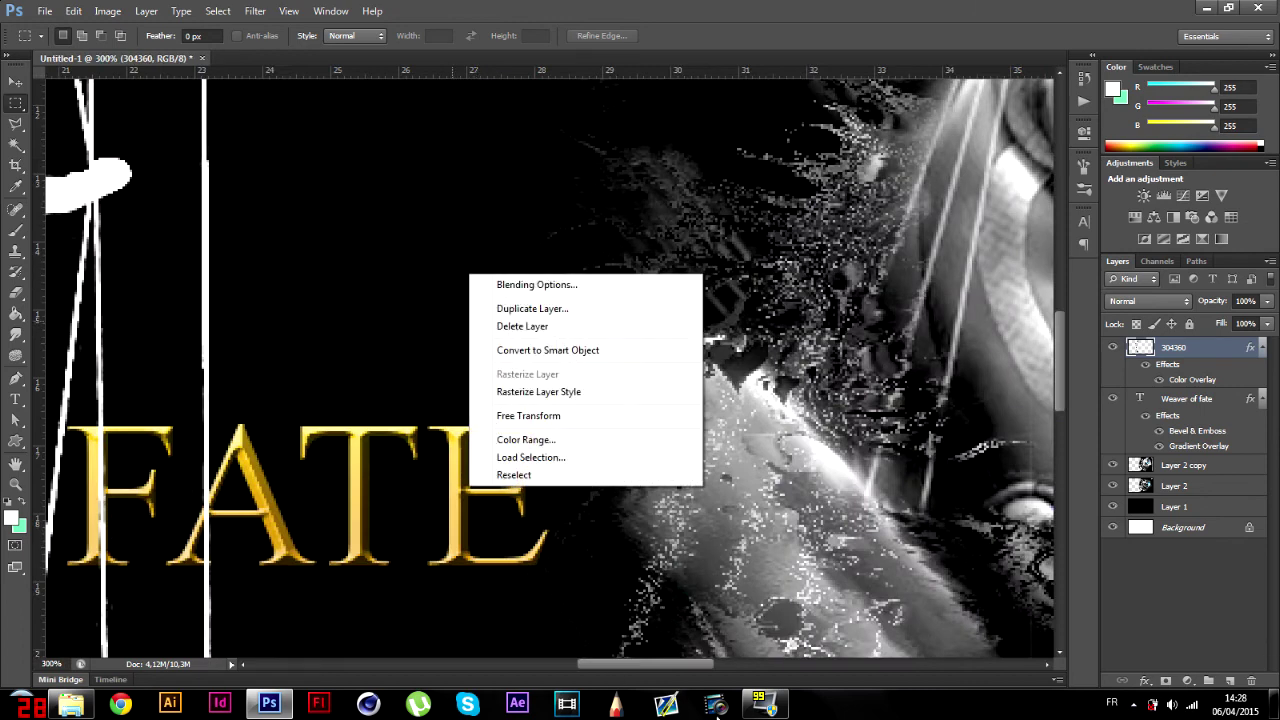
left_click(700, 667)
left_click_drag(700, 667, 614, 674)
scroll(614, 537, "up", 2)
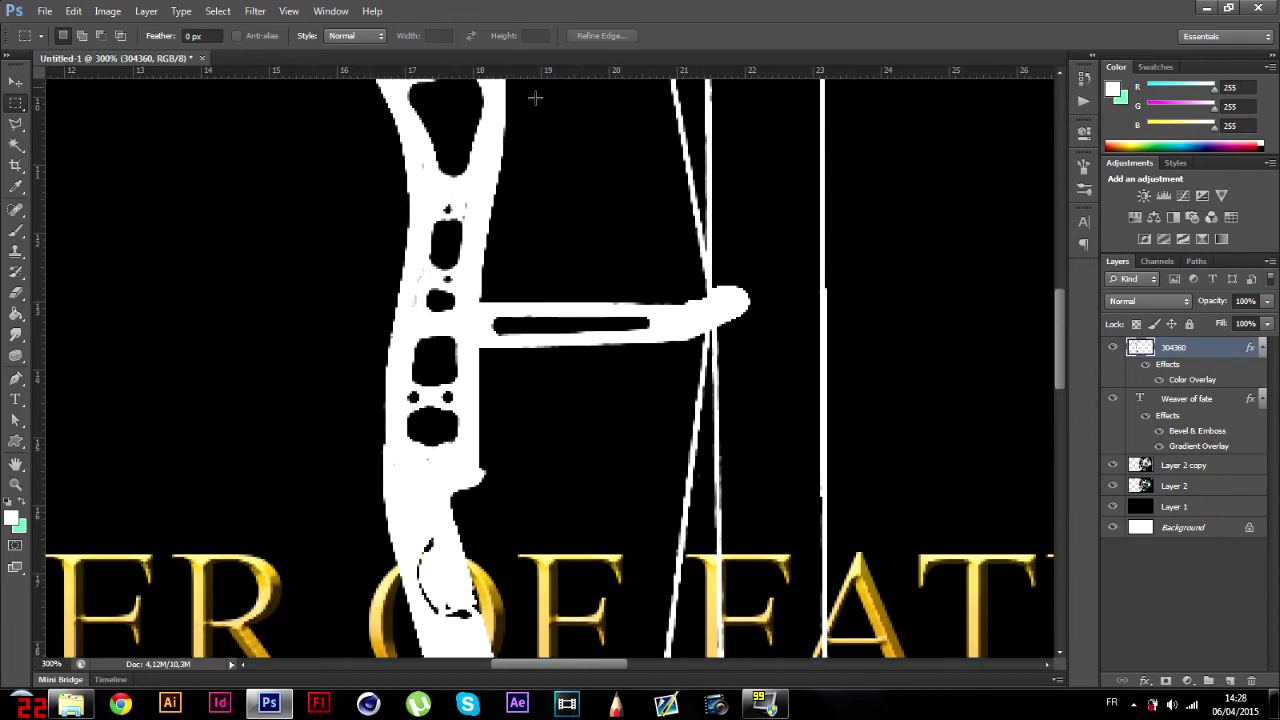
left_click(288, 11)
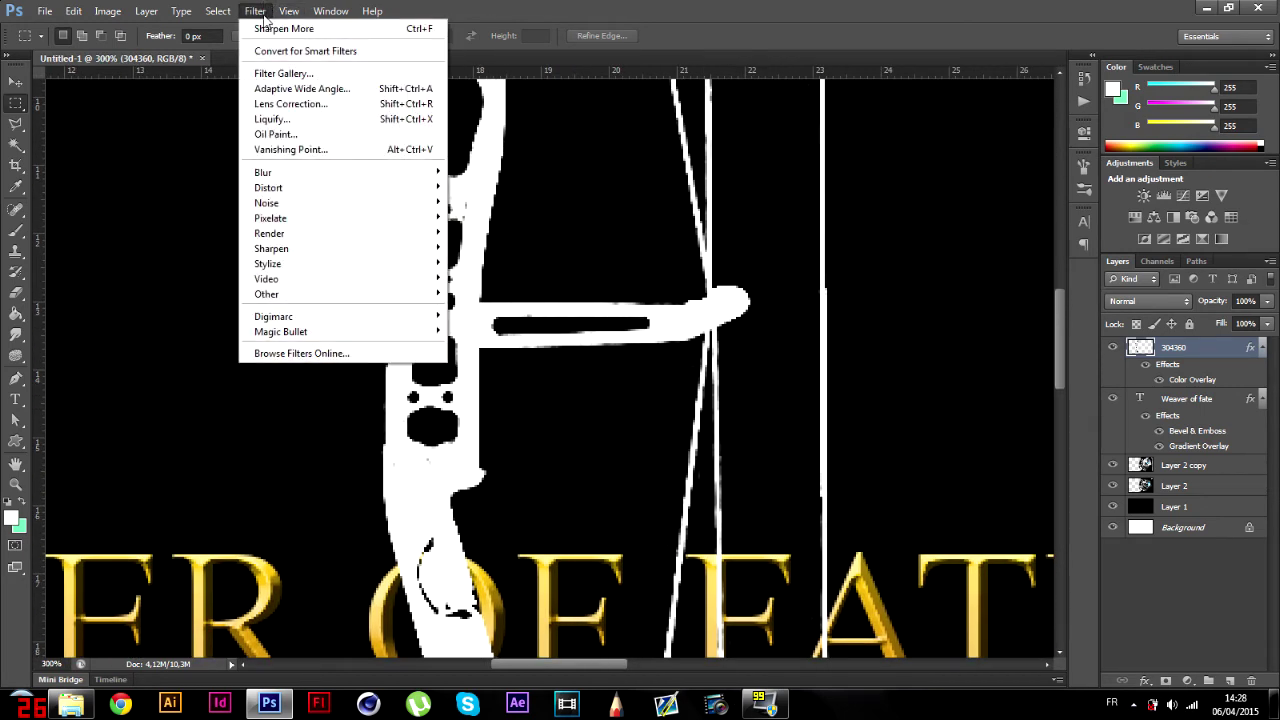
mouse_move(300, 178)
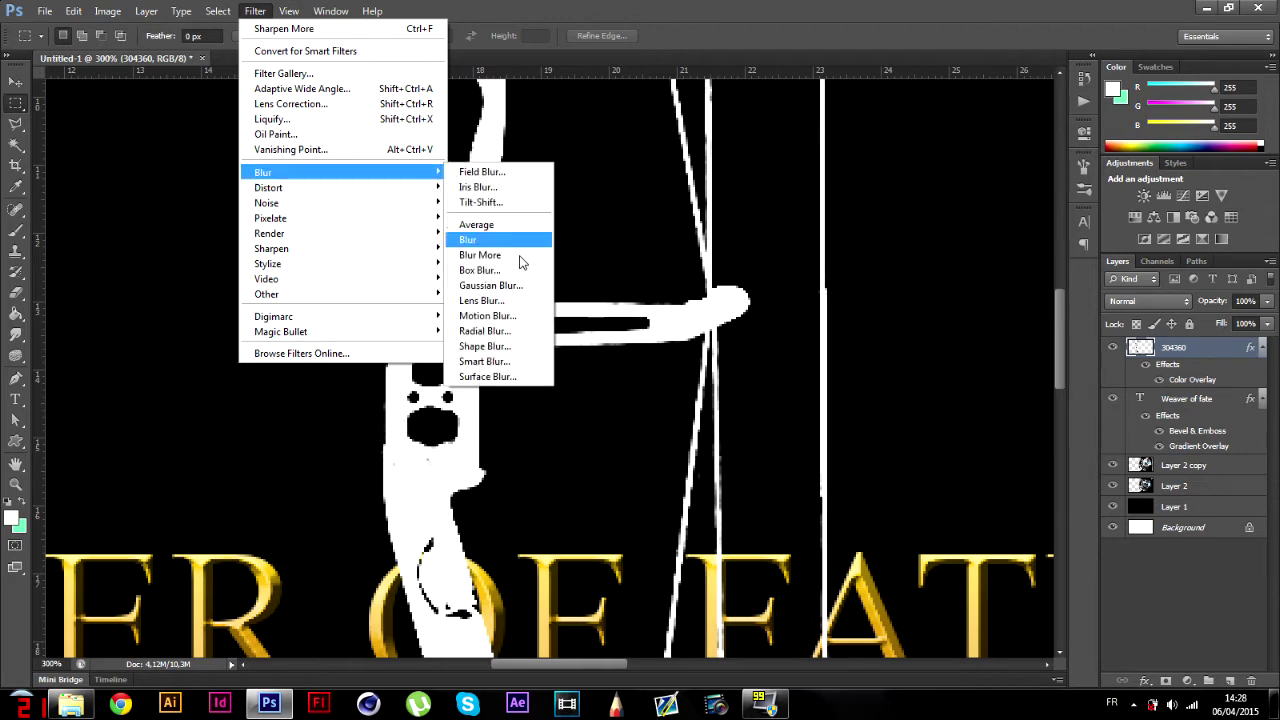
left_click(489, 285)
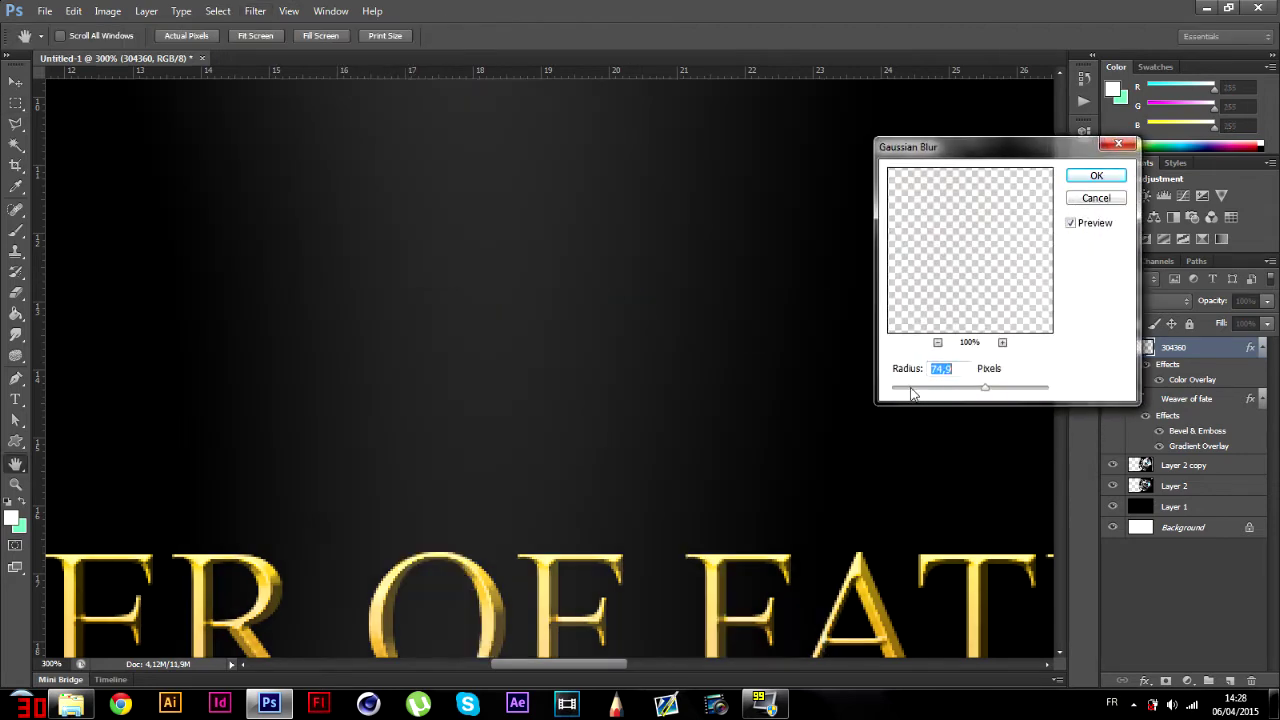
left_click_drag(911, 393, 897, 392)
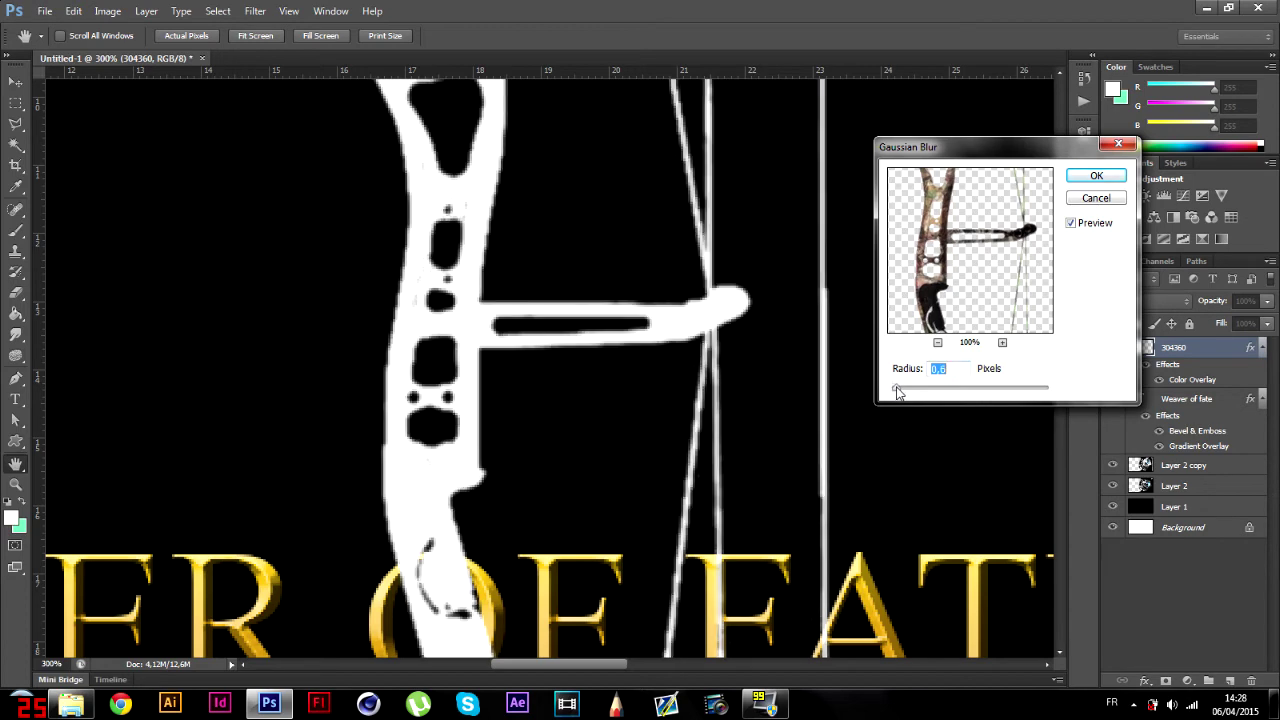
left_click(1094, 177)
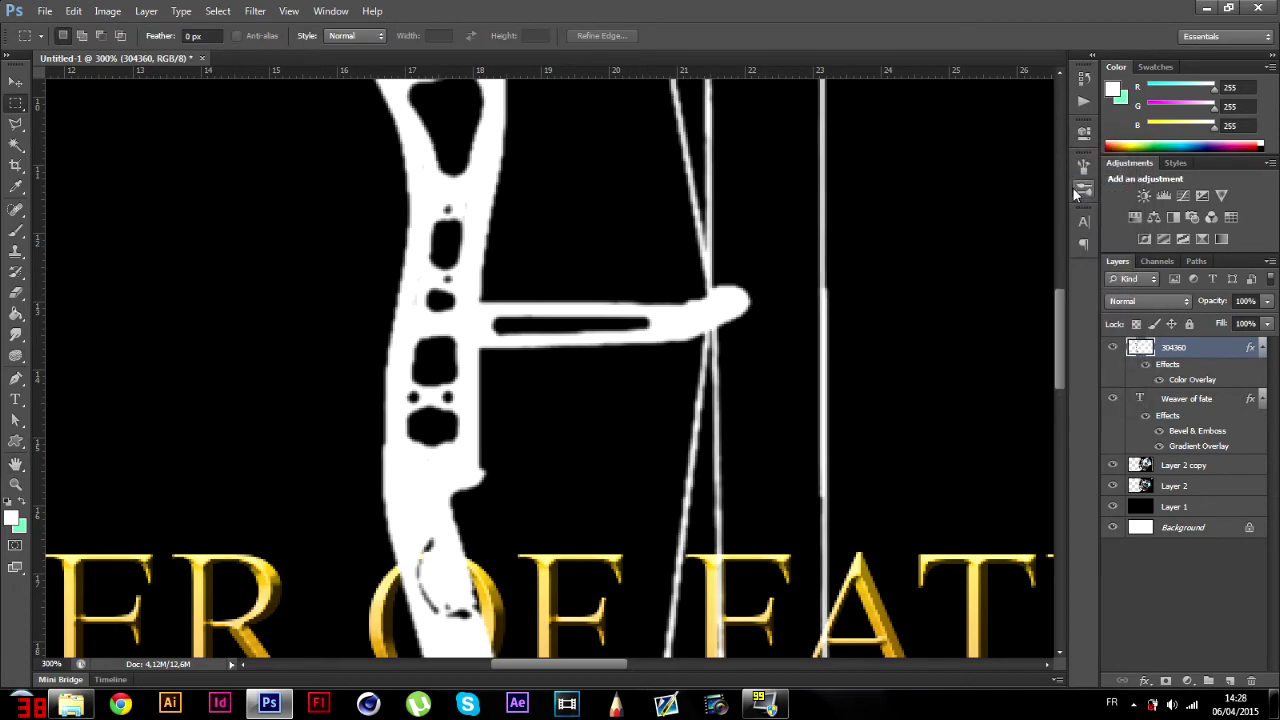
- Move the bow layer down the layer stack so it sits between Layer 2 and Layer 1
key("ctrl+minus")
key("ctrl+minus")
key("ctrl+minus")
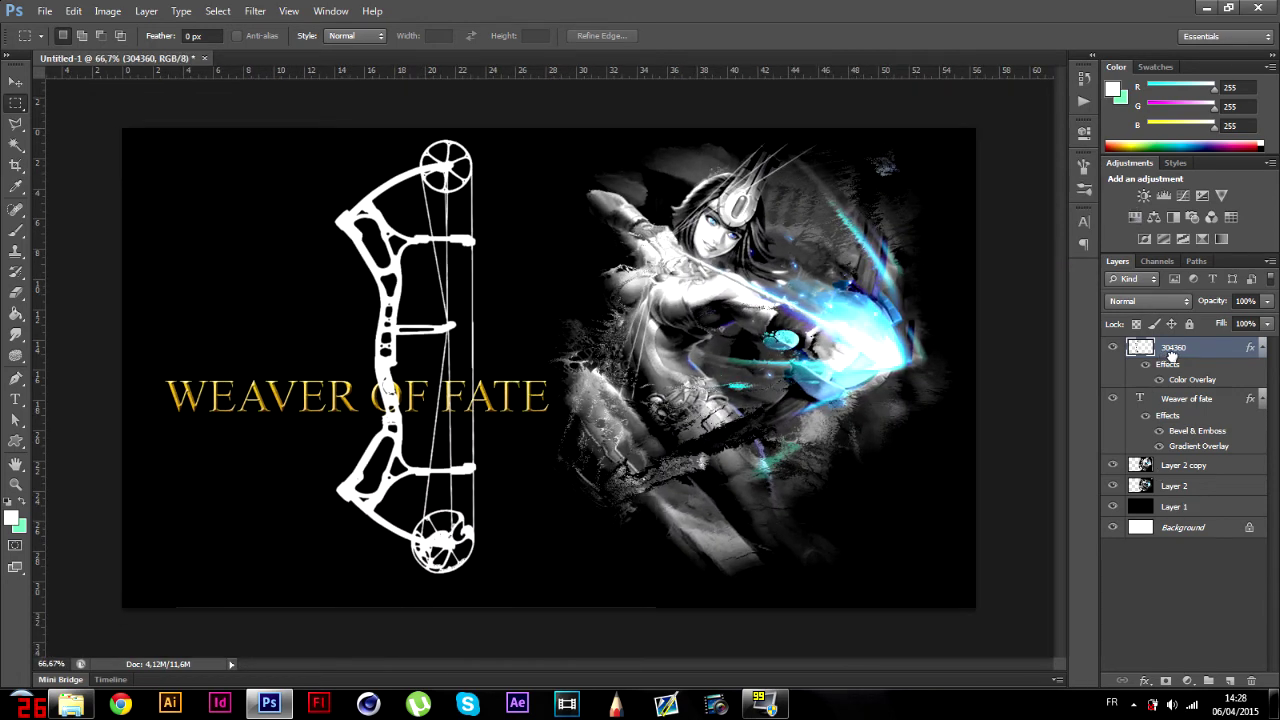
left_click_drag(1172, 355, 1188, 500)
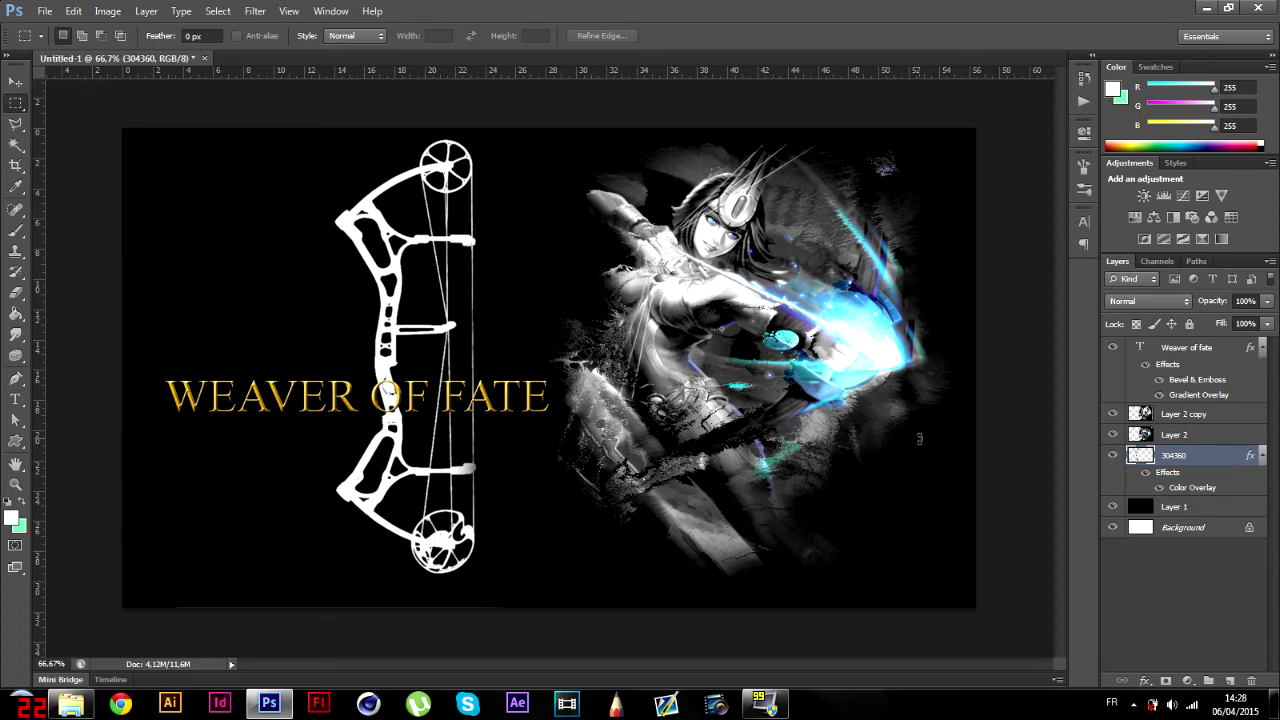
- Scale down the bow, tilt it about 29° clockwise and place it behind the WEAVER OF FATE title
key("ctrl+t")
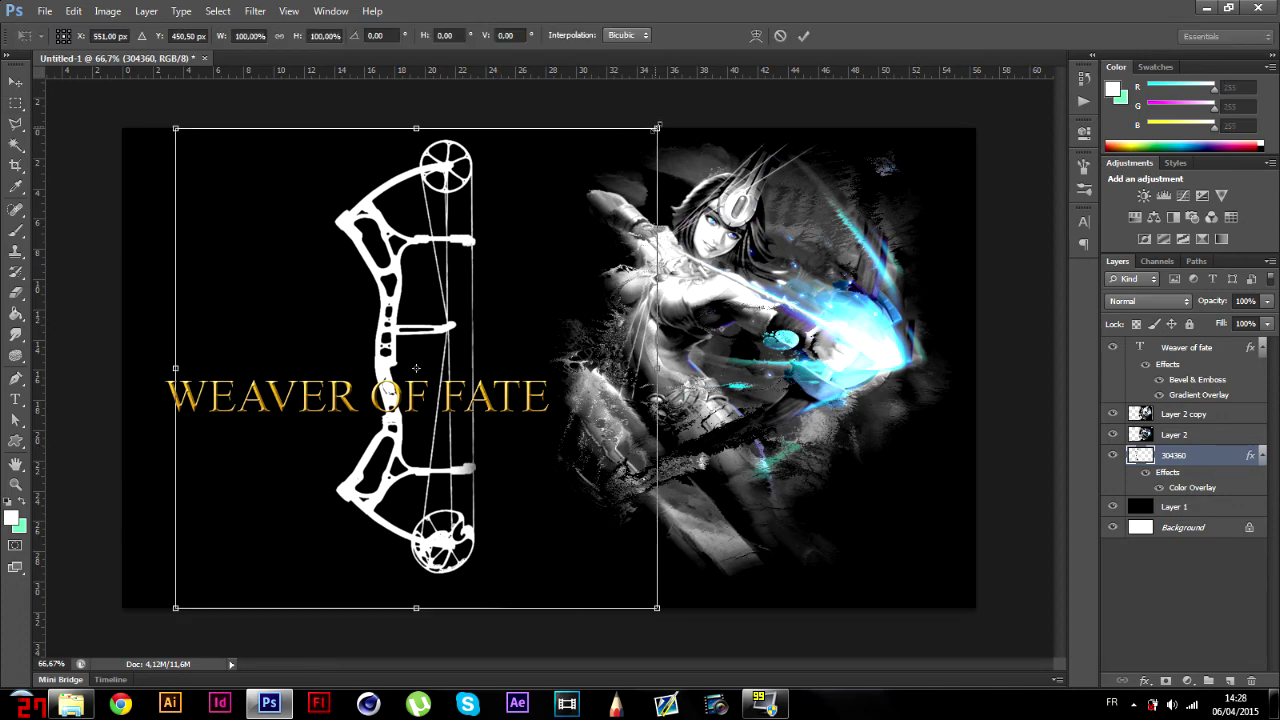
left_click_drag(657, 127, 560, 452)
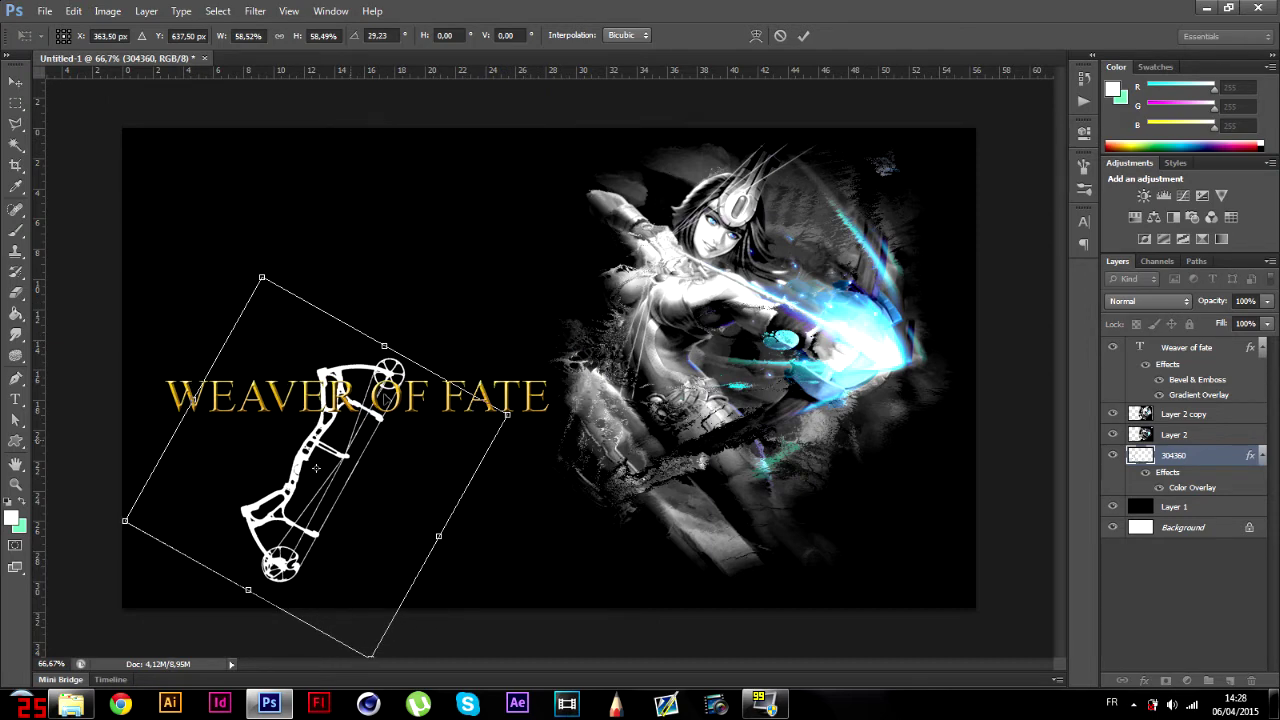
left_click_drag(274, 339, 315, 281)
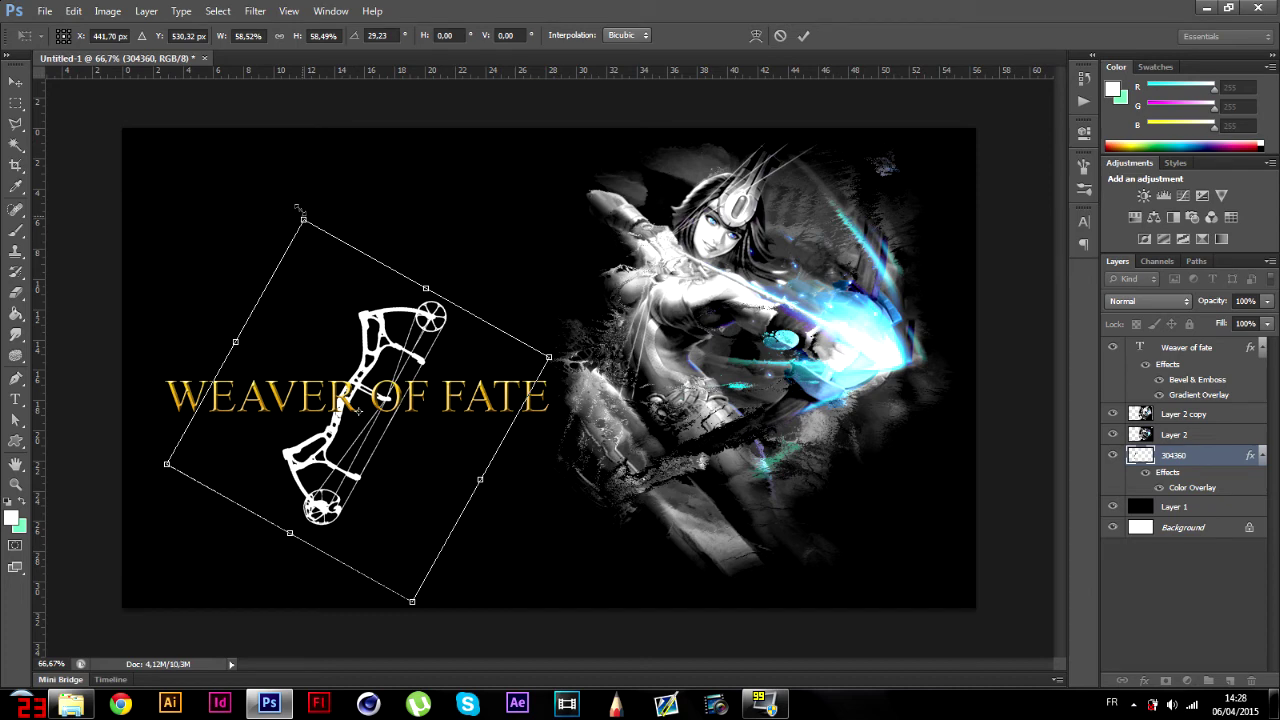
mouse_move(297, 207)
left_mouse_down()
mouse_move(290, 160)
mouse_move(300, 185)
left_mouse_up()
left_click_drag(439, 338, 434, 291)
key("Return")
- Erase the stray diagonal line below the bow with a hard 127 px Eraser
key("m")
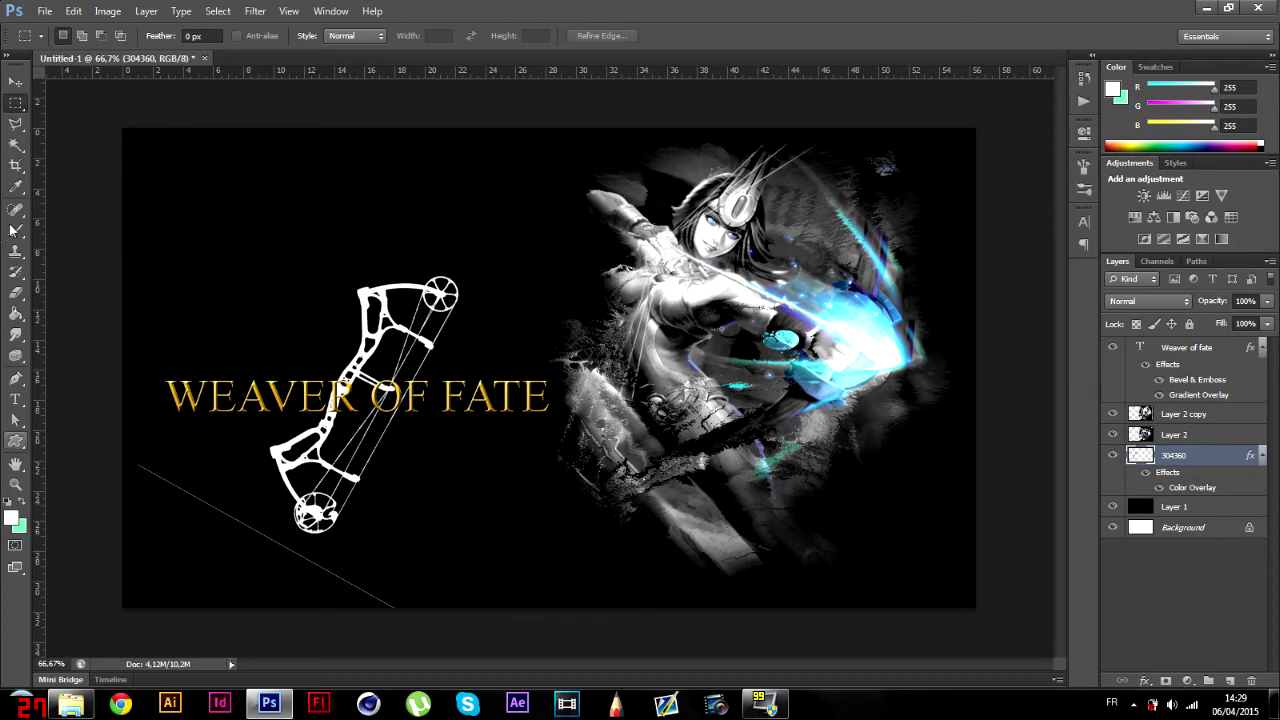
left_click(15, 292)
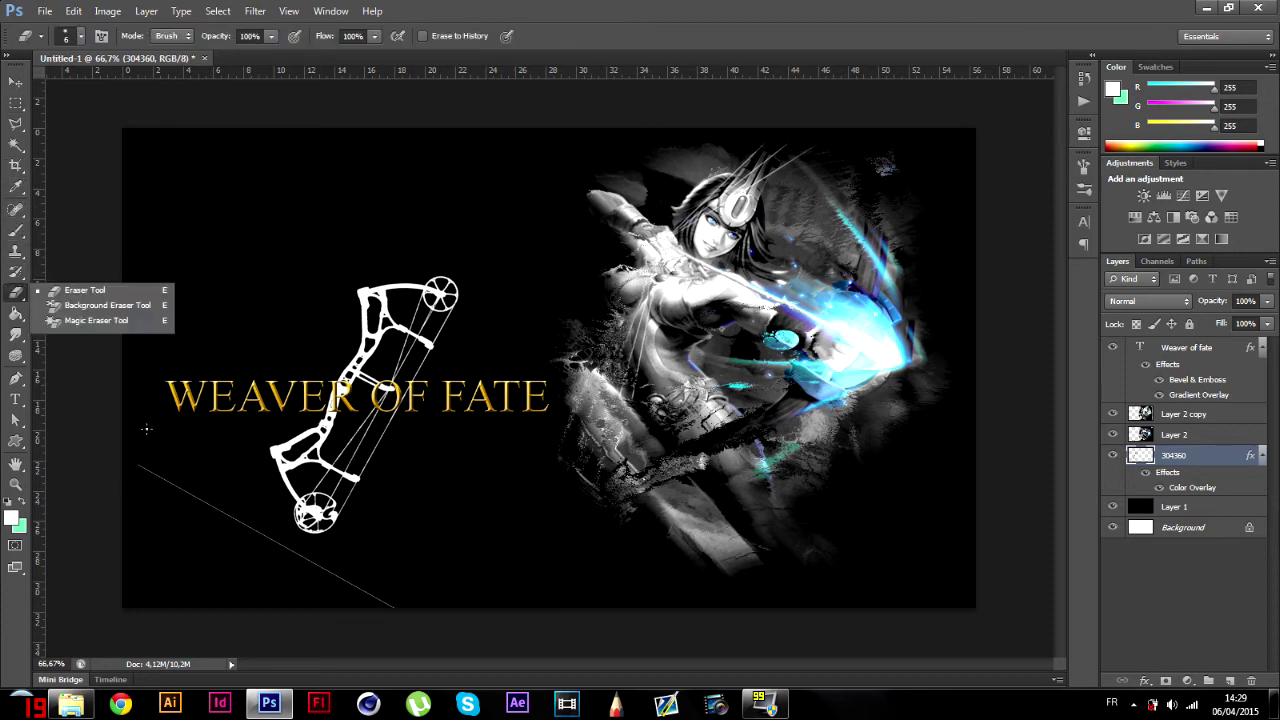
right_click(336, 578)
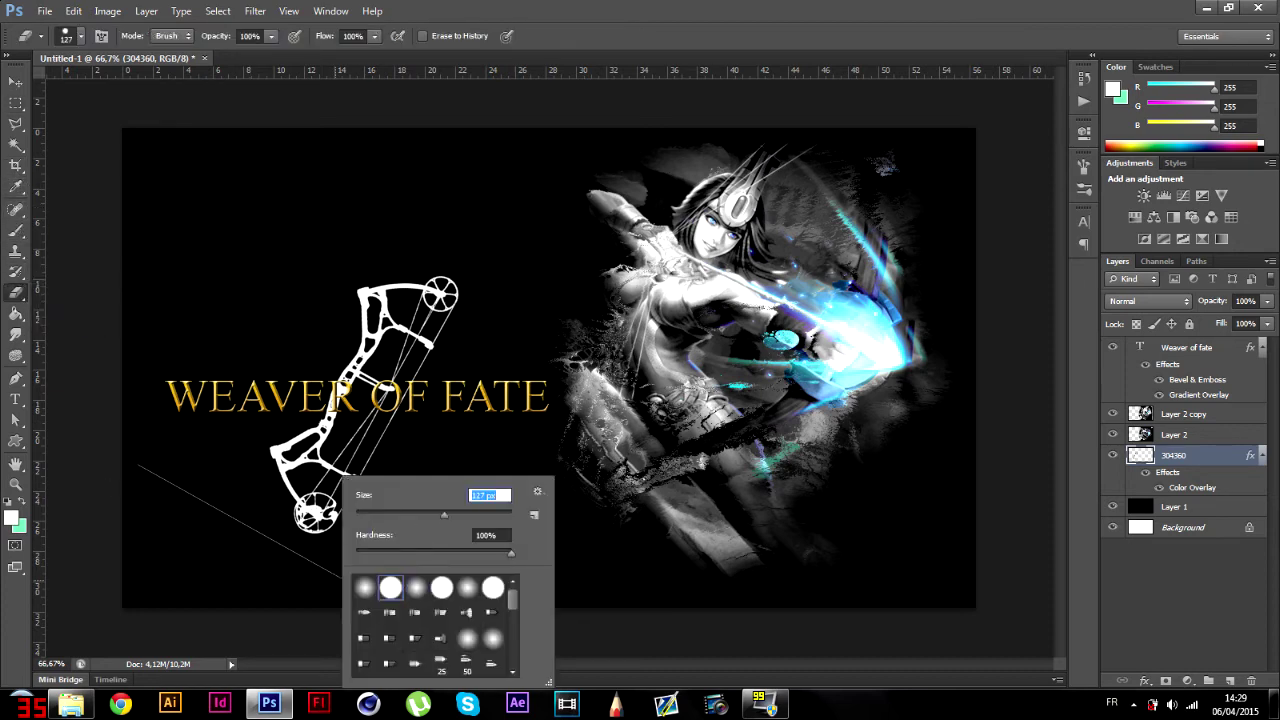
left_click(285, 578)
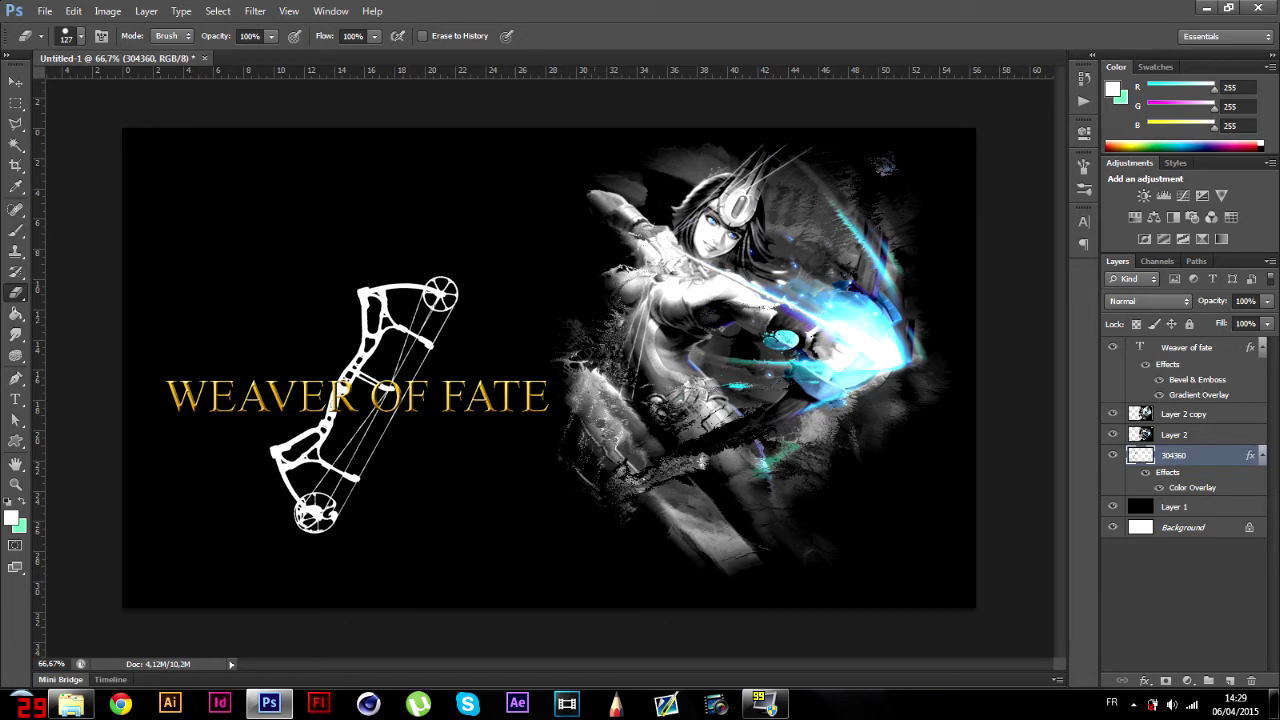
- Reposition the bow slightly higher so that its lower half crosses behind the title text
left_click(16, 81)
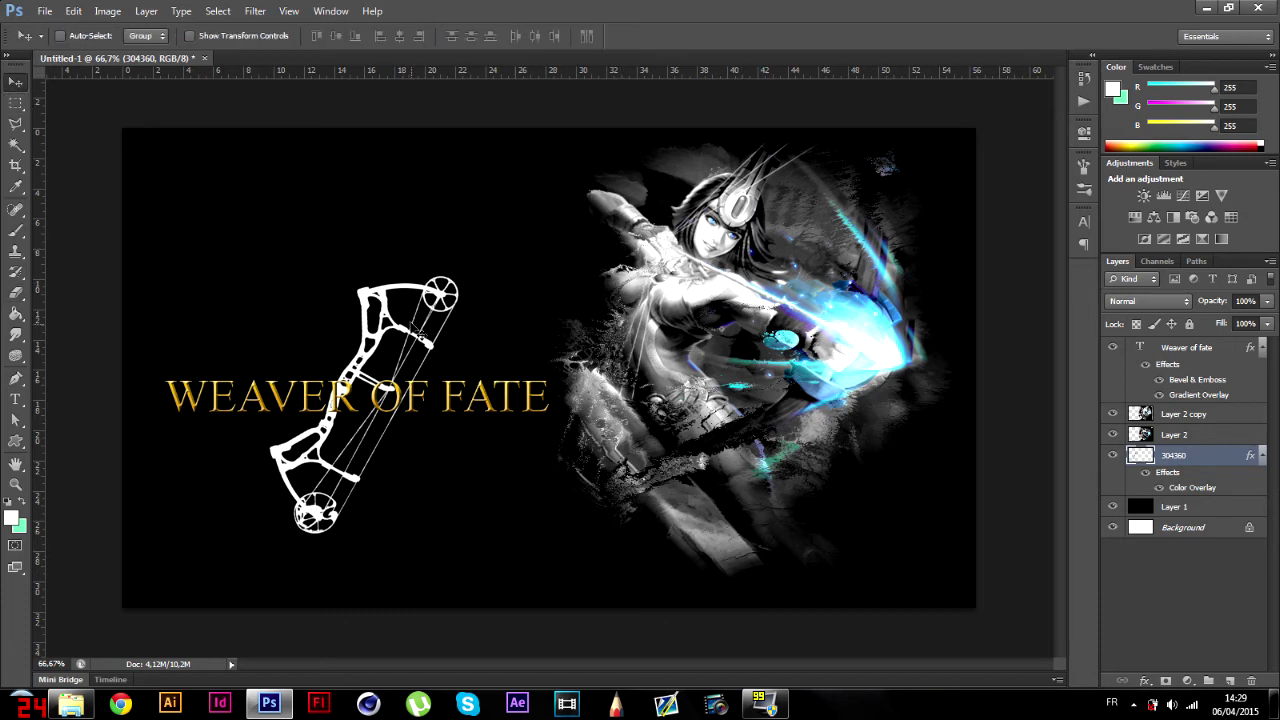
left_click_drag(416, 330, 449, 209)
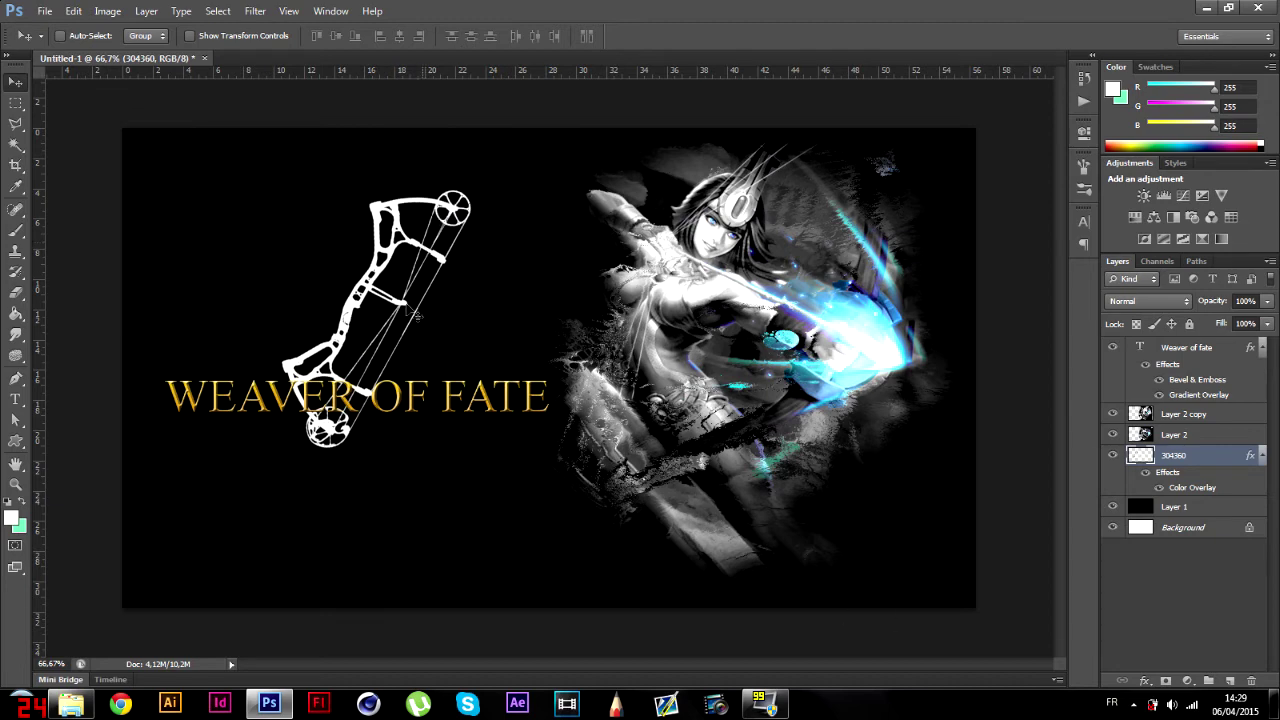
left_click_drag(416, 317, 401, 364)
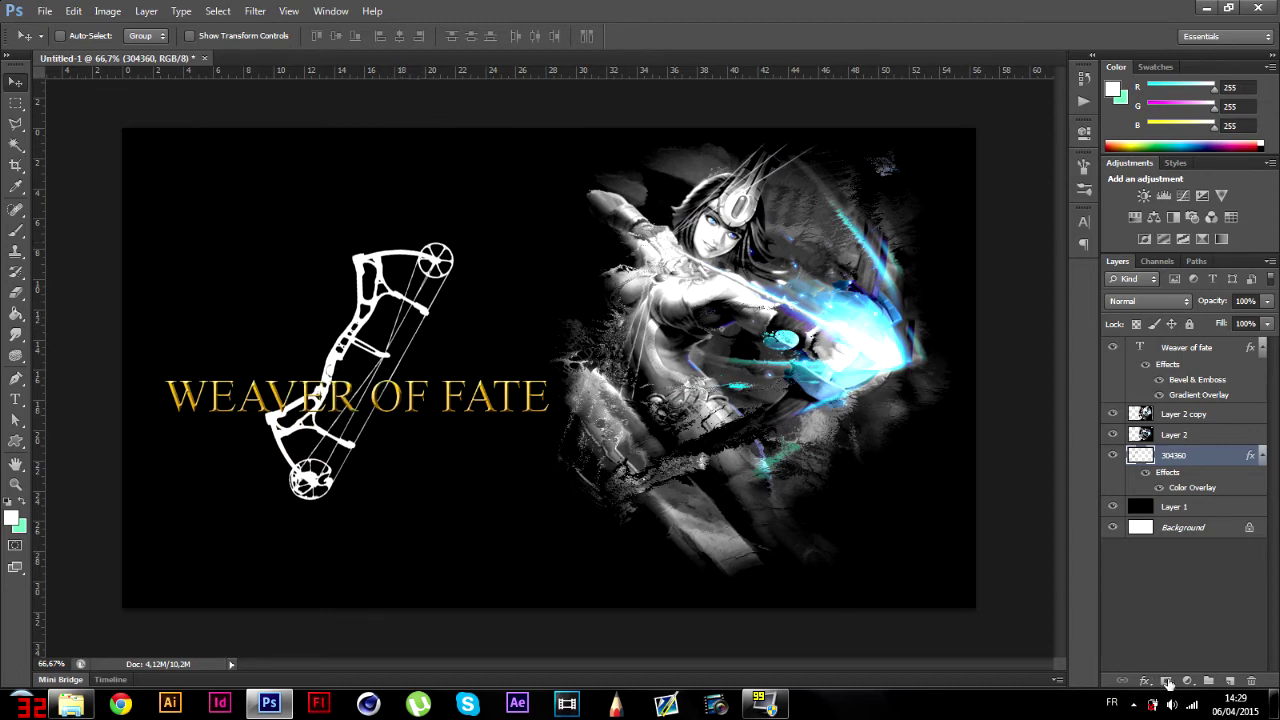
- Add a white 5 px Outer Glow with reduced opacity to the bow, and shift the bow slightly down behind the title
left_click(1167, 683)
left_click(1134, 656)
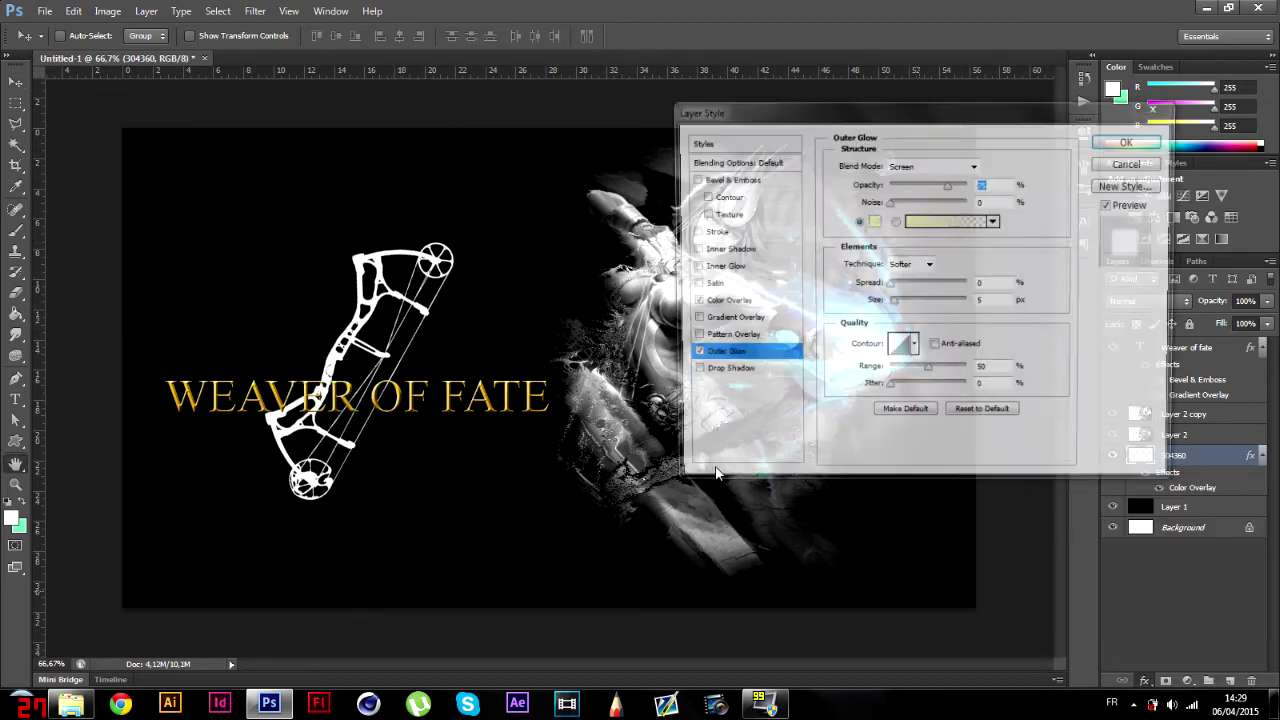
left_click(872, 226)
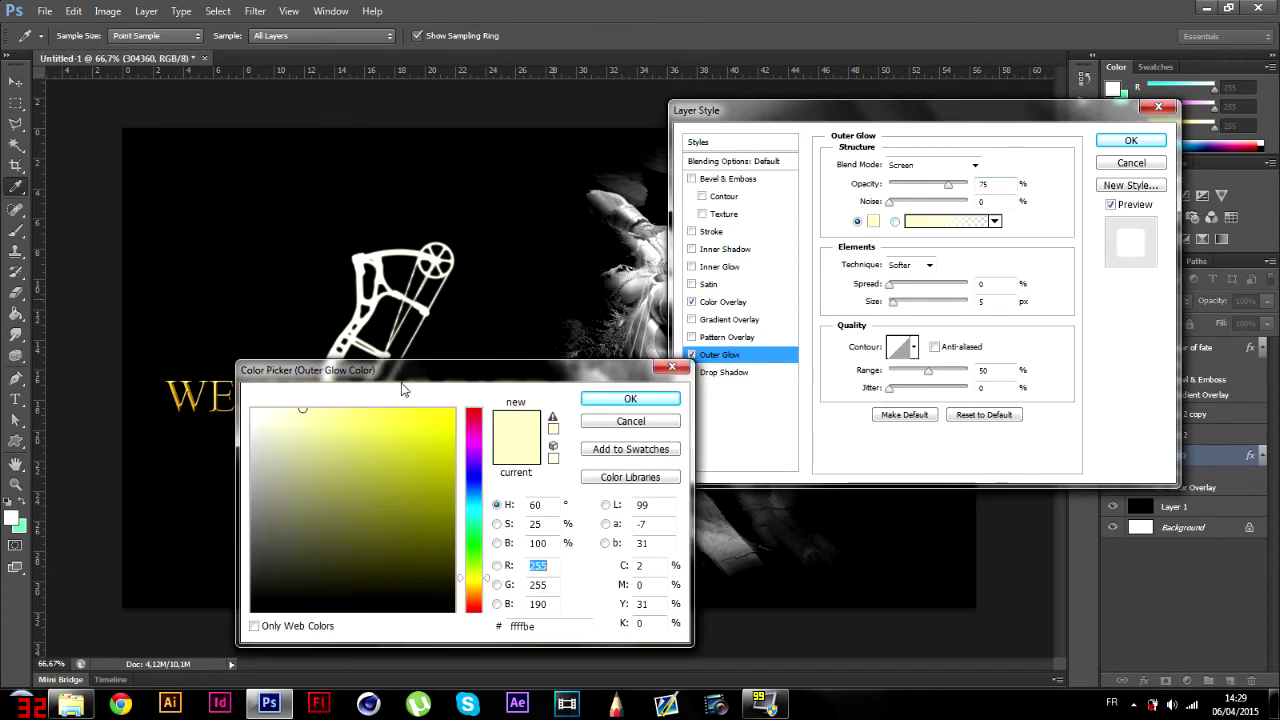
left_click_drag(327, 478, 250, 408)
left_click(611, 396)
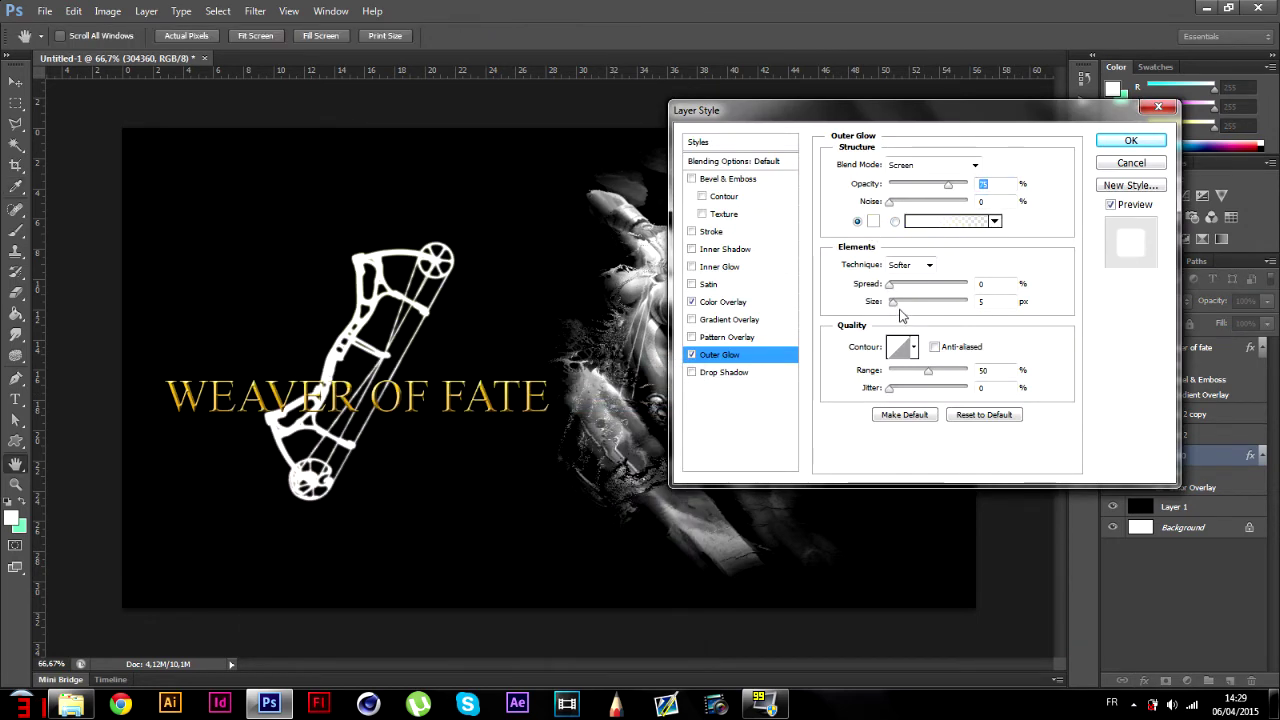
left_click_drag(908, 313, 888, 291)
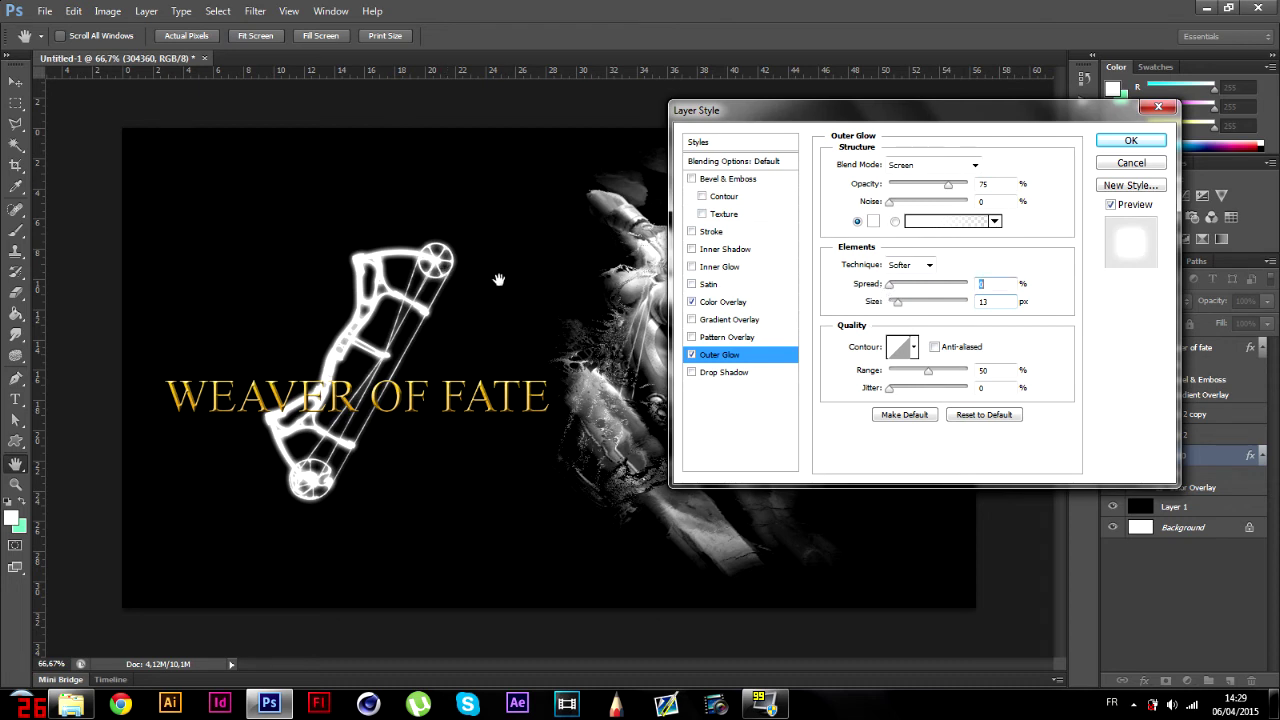
left_click_drag(896, 306, 892, 306)
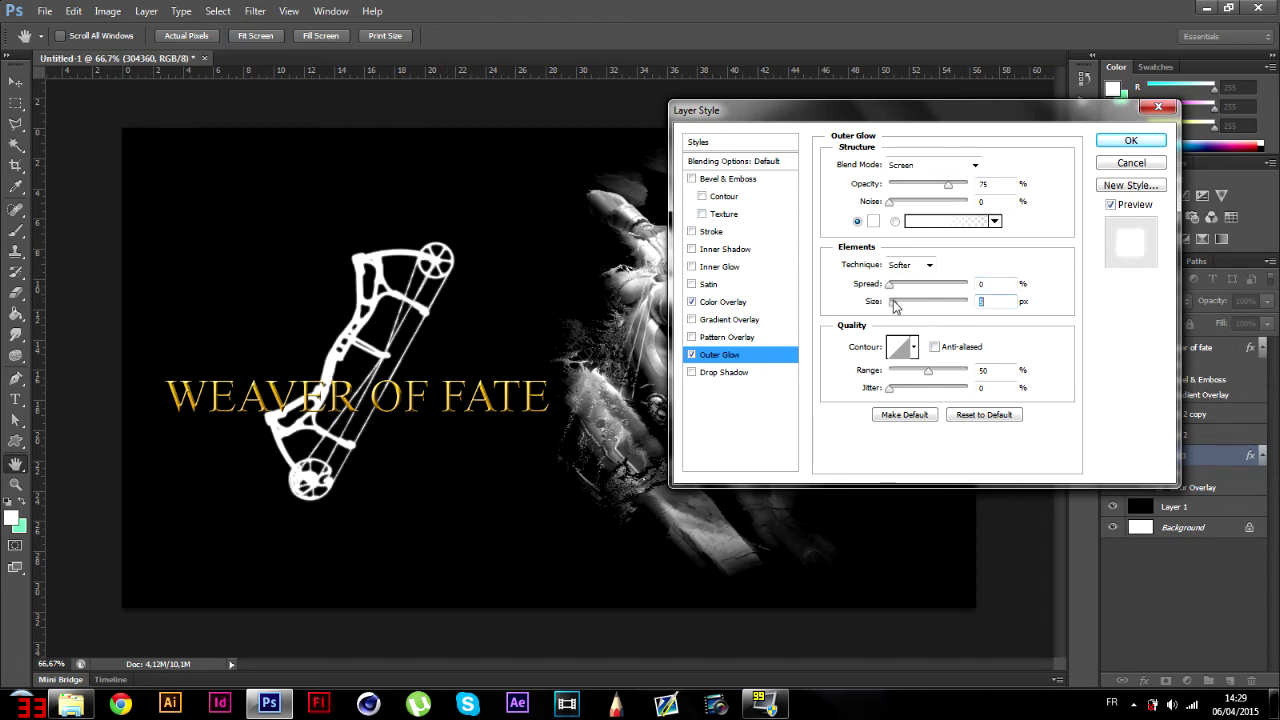
left_click(906, 186)
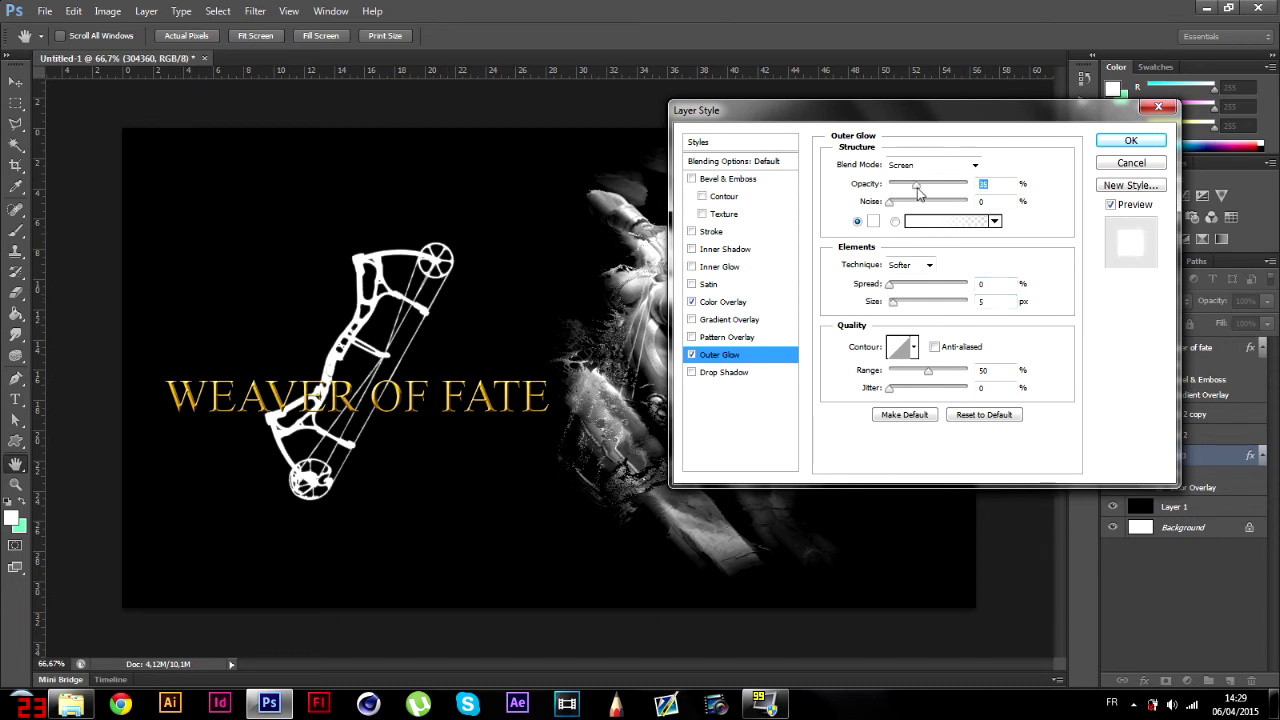
left_click(1127, 141)
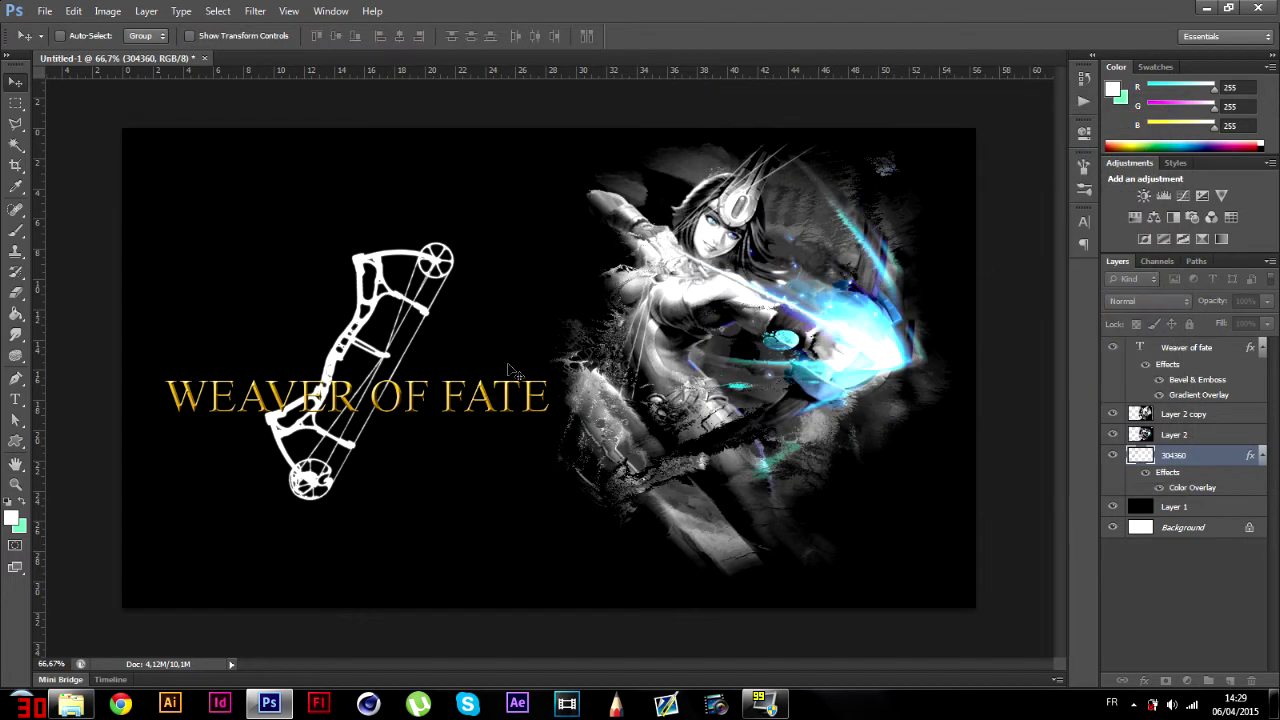
left_click_drag(384, 320, 392, 343)
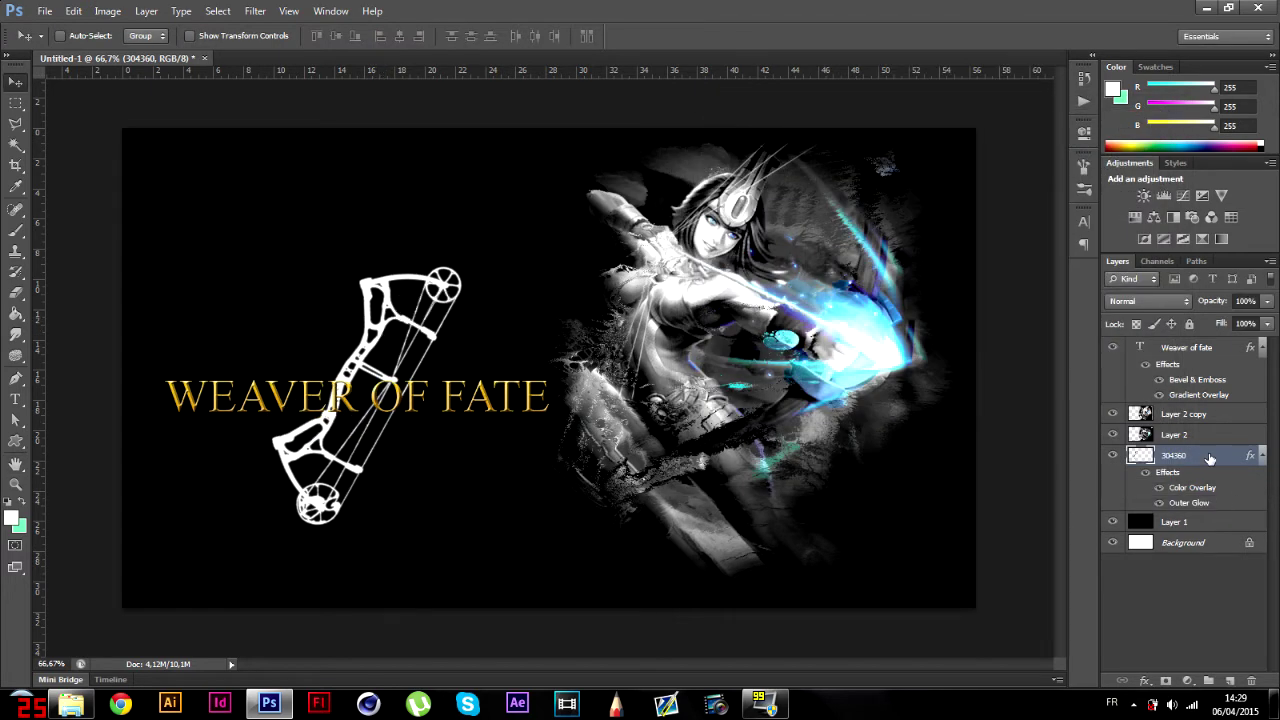
- Add a Drop Shadow to the Weaver of fate text layer with distance 0 px, spread about 30% and size 43 px
left_click(1186, 347)
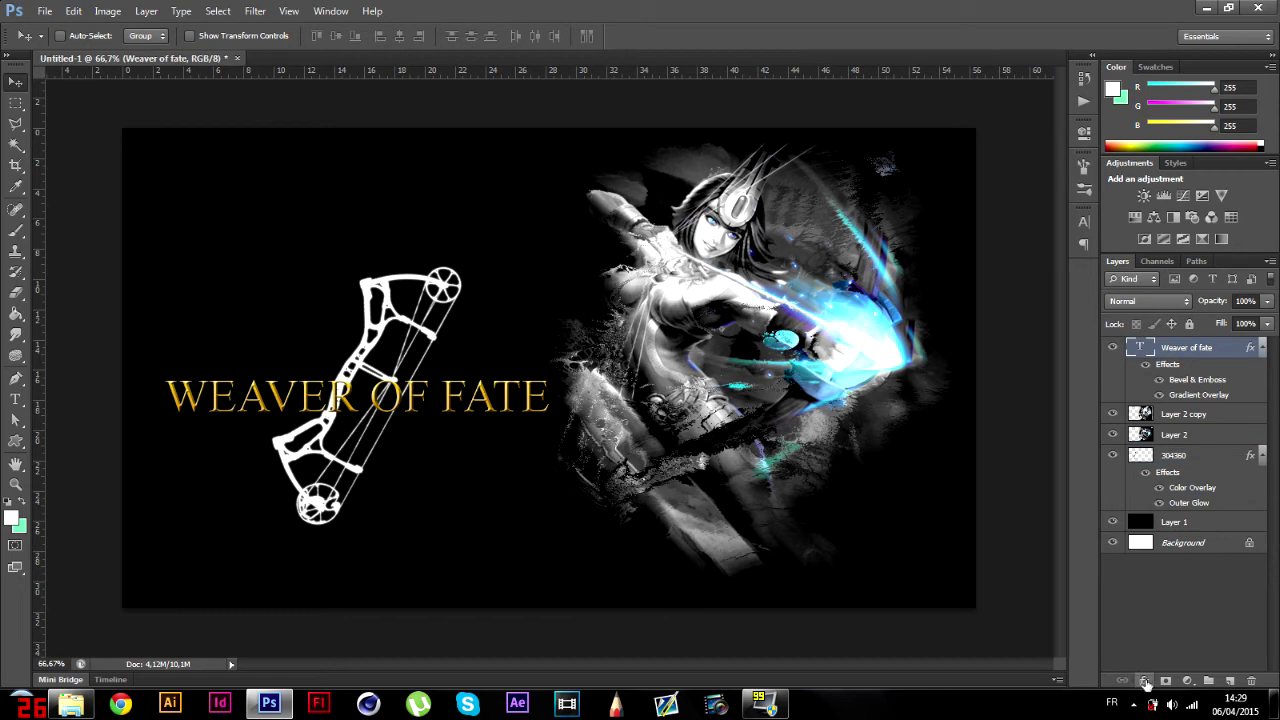
left_click(1146, 681)
left_click(1132, 666)
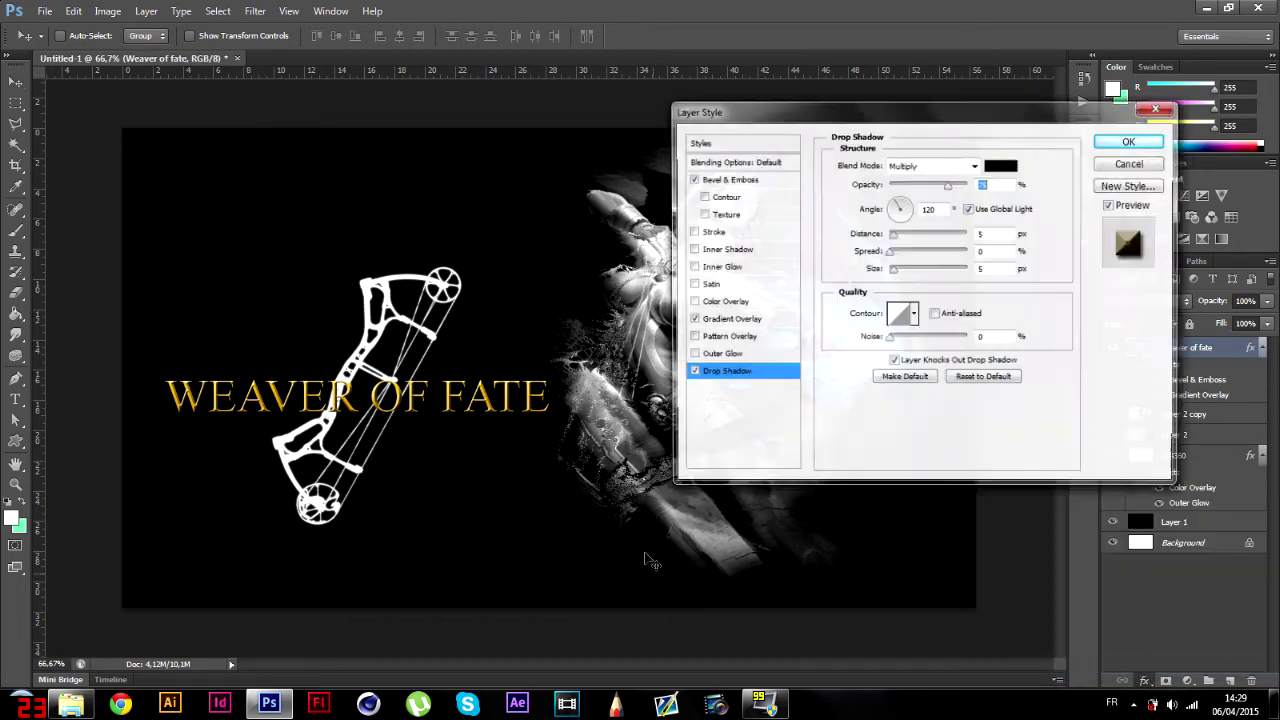
left_click_drag(895, 238, 916, 257)
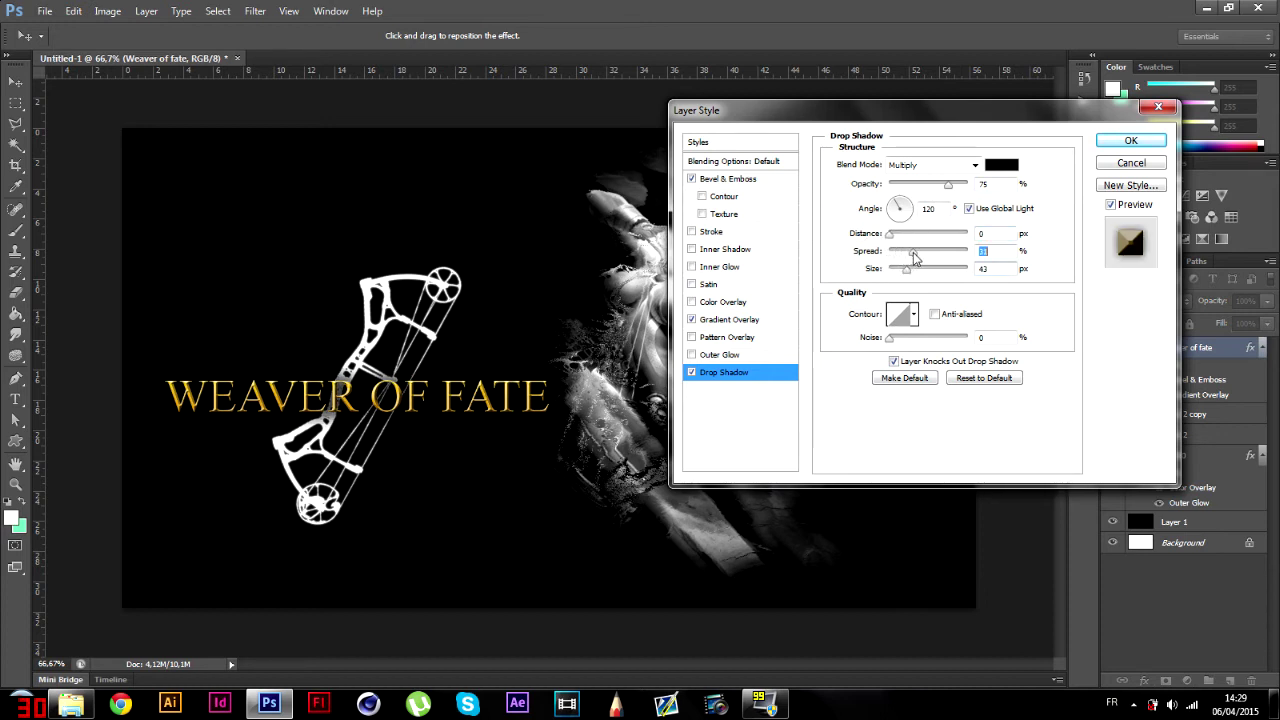
left_click(1129, 141)
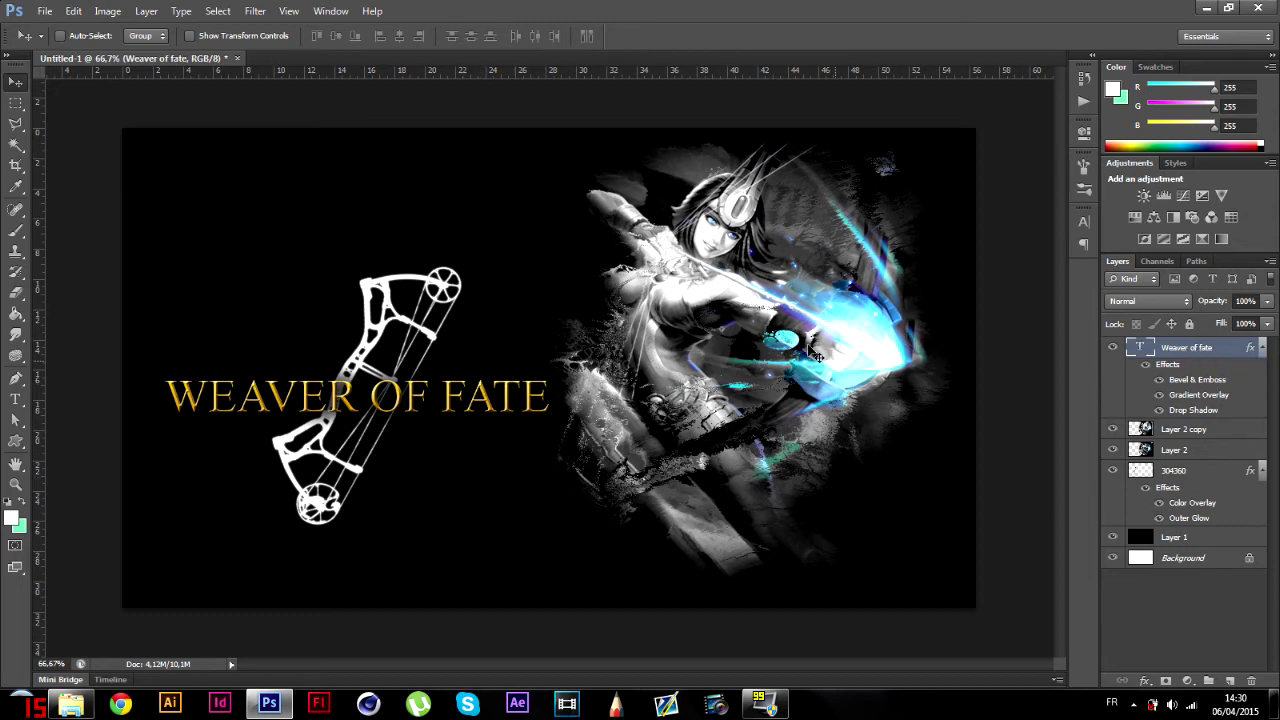
- Enlarge the bow layer to about 144% and move it down behind the title
key("ctrl+t")
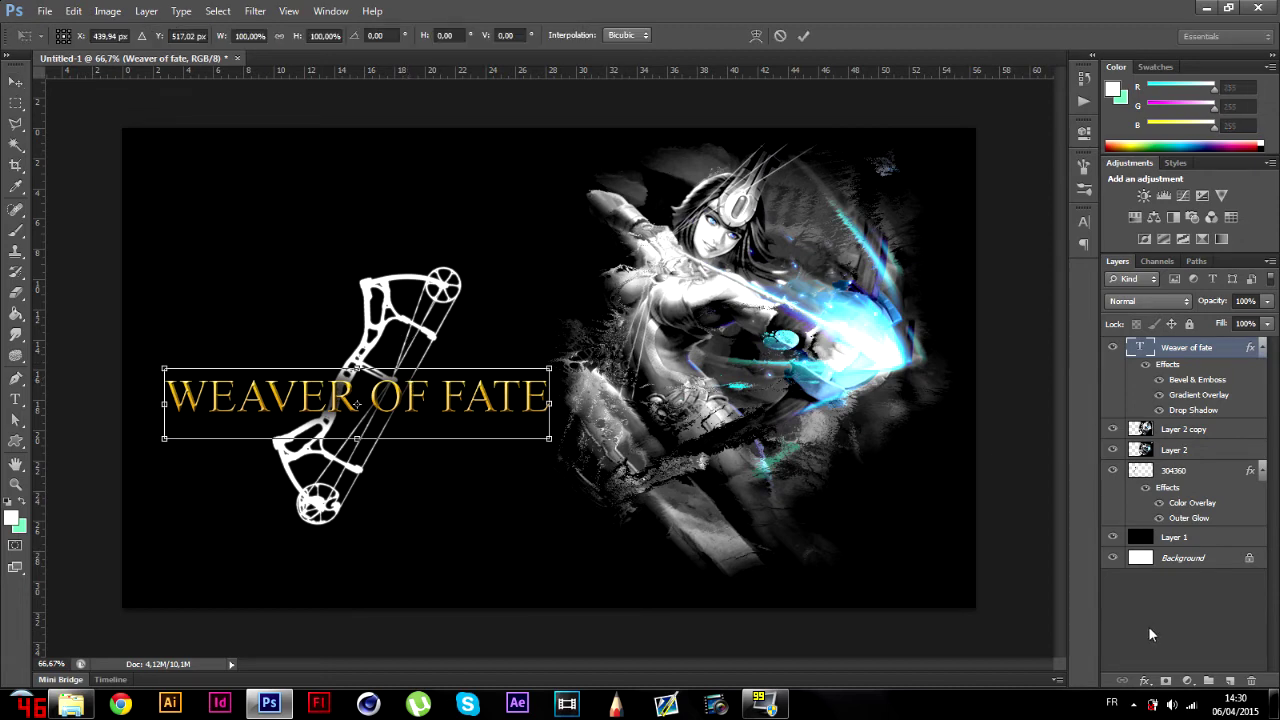
key("Return")
left_click(1185, 470)
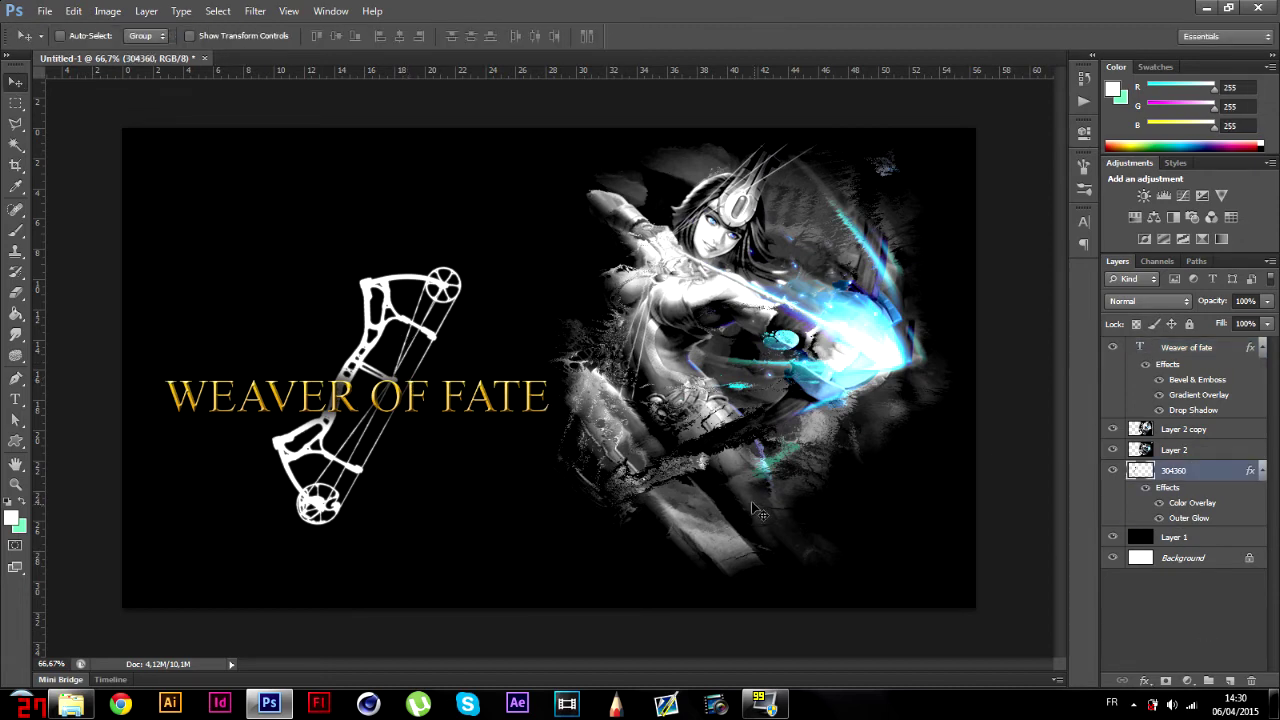
key("ctrl+t")
right_click(388, 306)
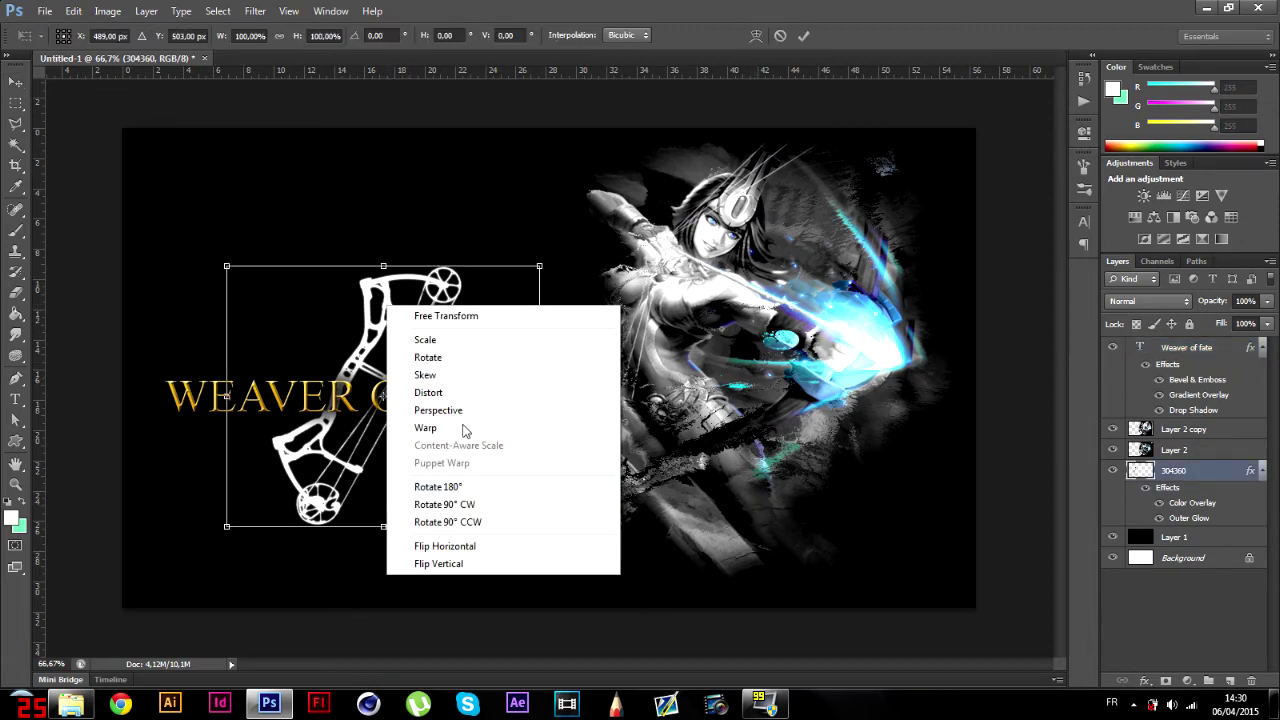
left_click(447, 356)
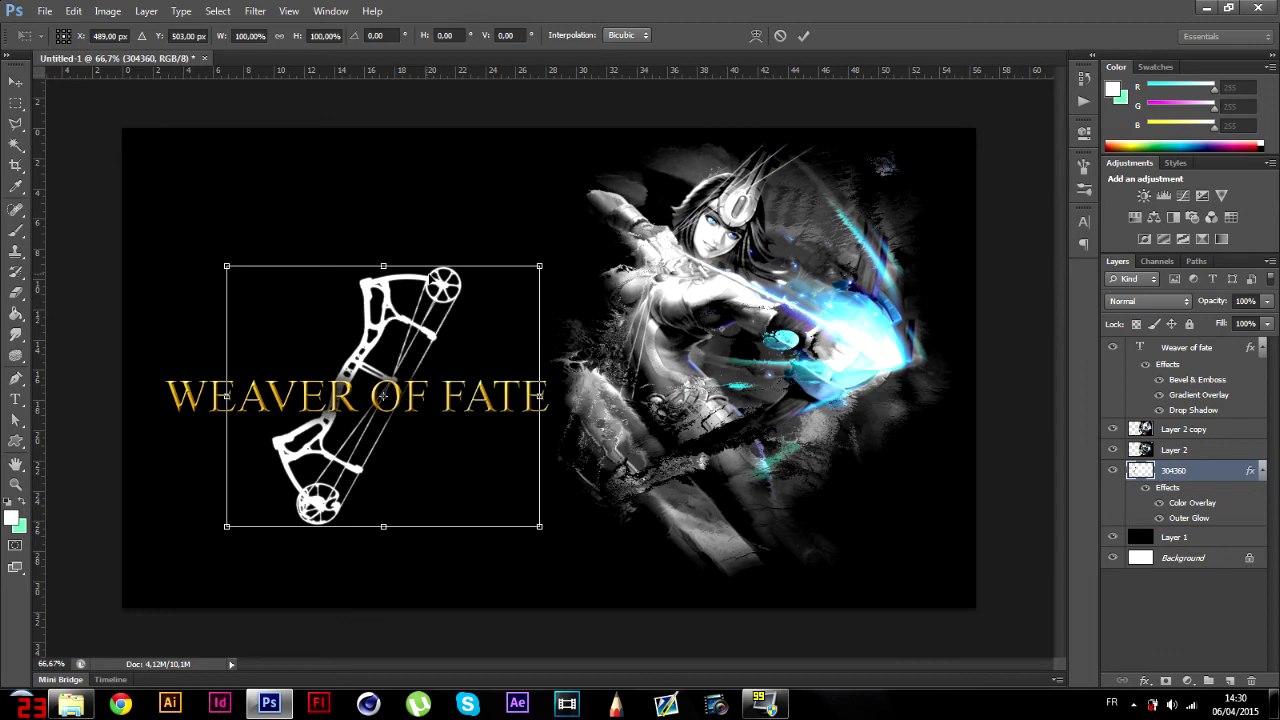
left_click_drag(541, 265, 678, 140)
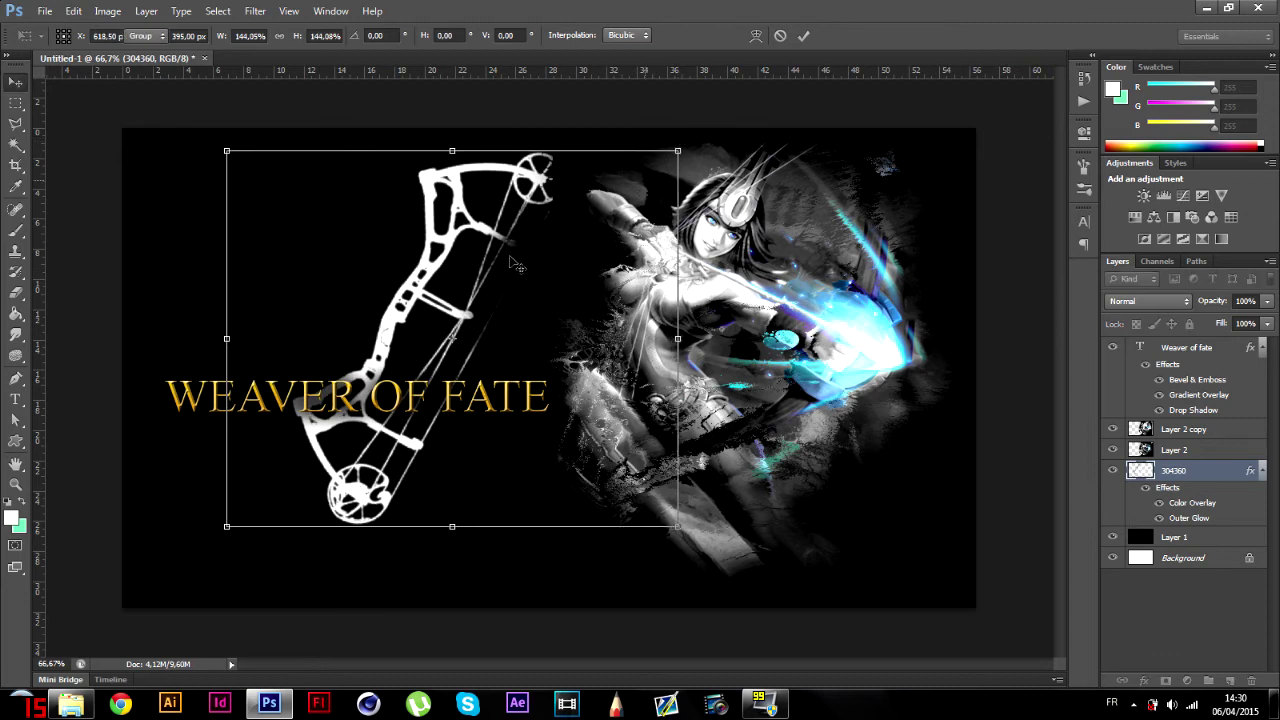
key("Return")
left_click_drag(438, 298, 402, 322)
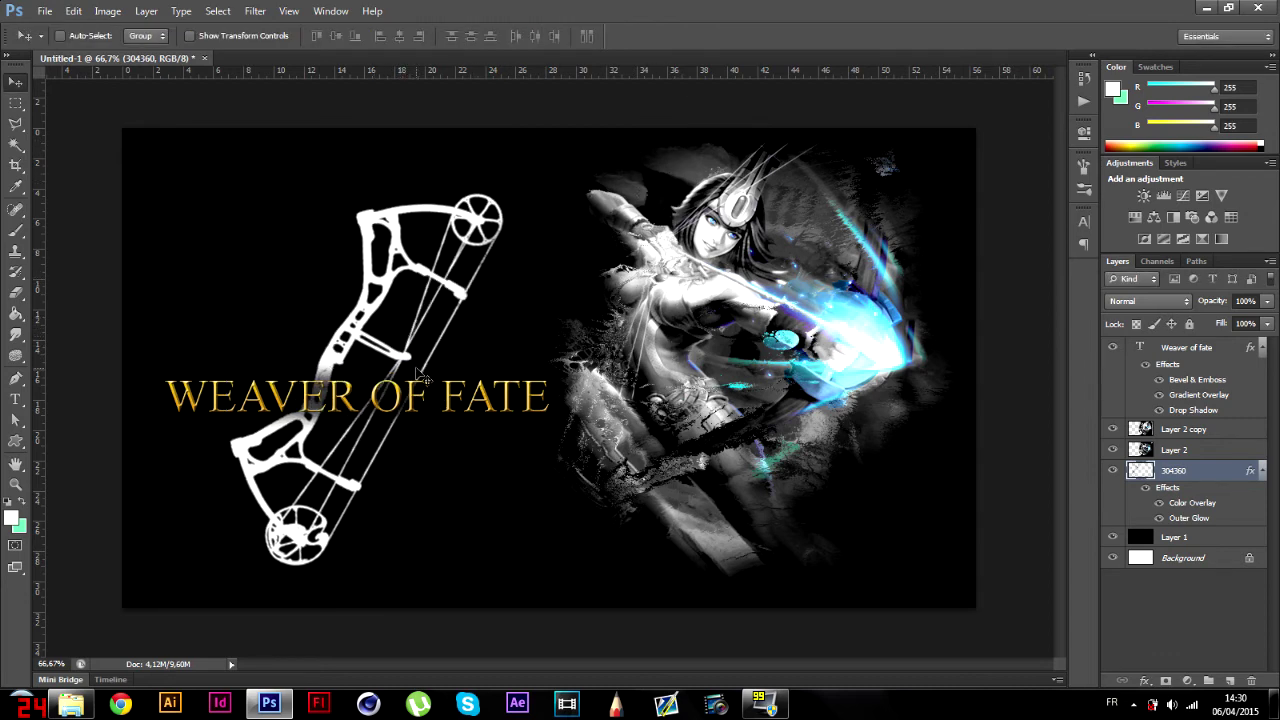
- Scale the bow down to about 88% and shift it slightly right and up behind the title
key("ctrl+t")
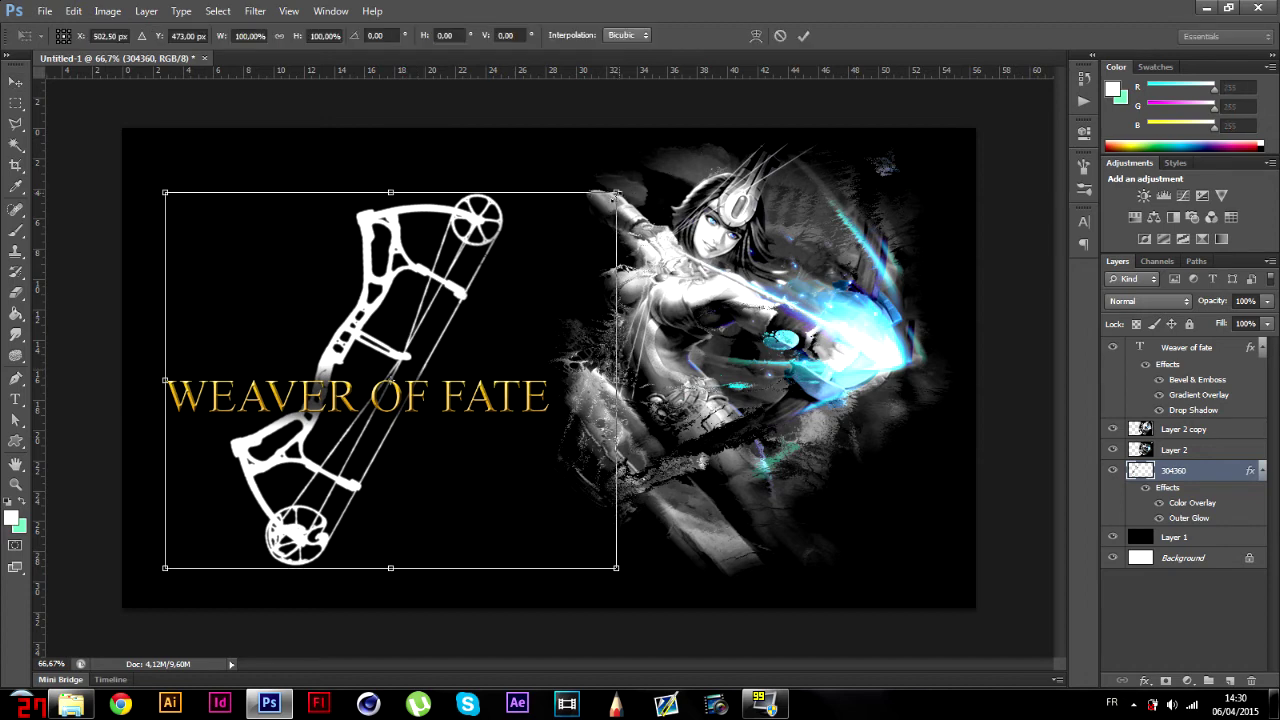
left_click_drag(614, 194, 562, 237)
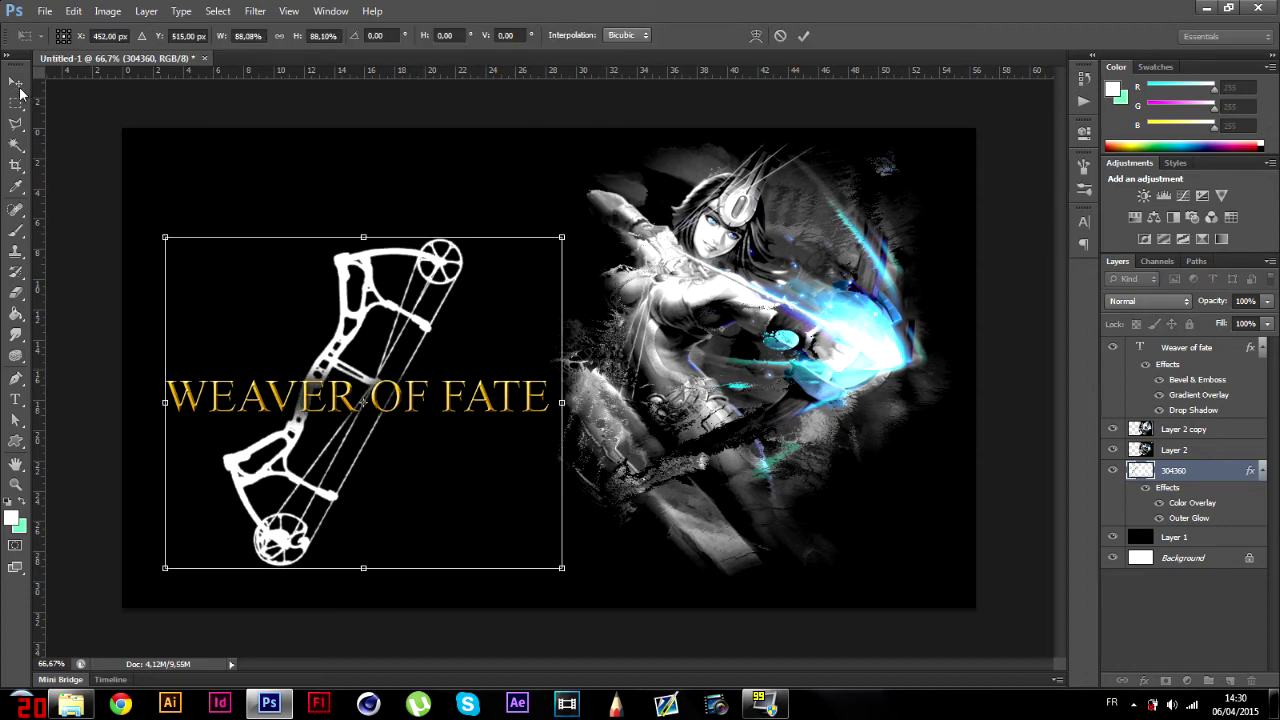
left_click(16, 81)
left_click(568, 272)
left_click_drag(360, 350, 396, 340)
left_click(75, 703)
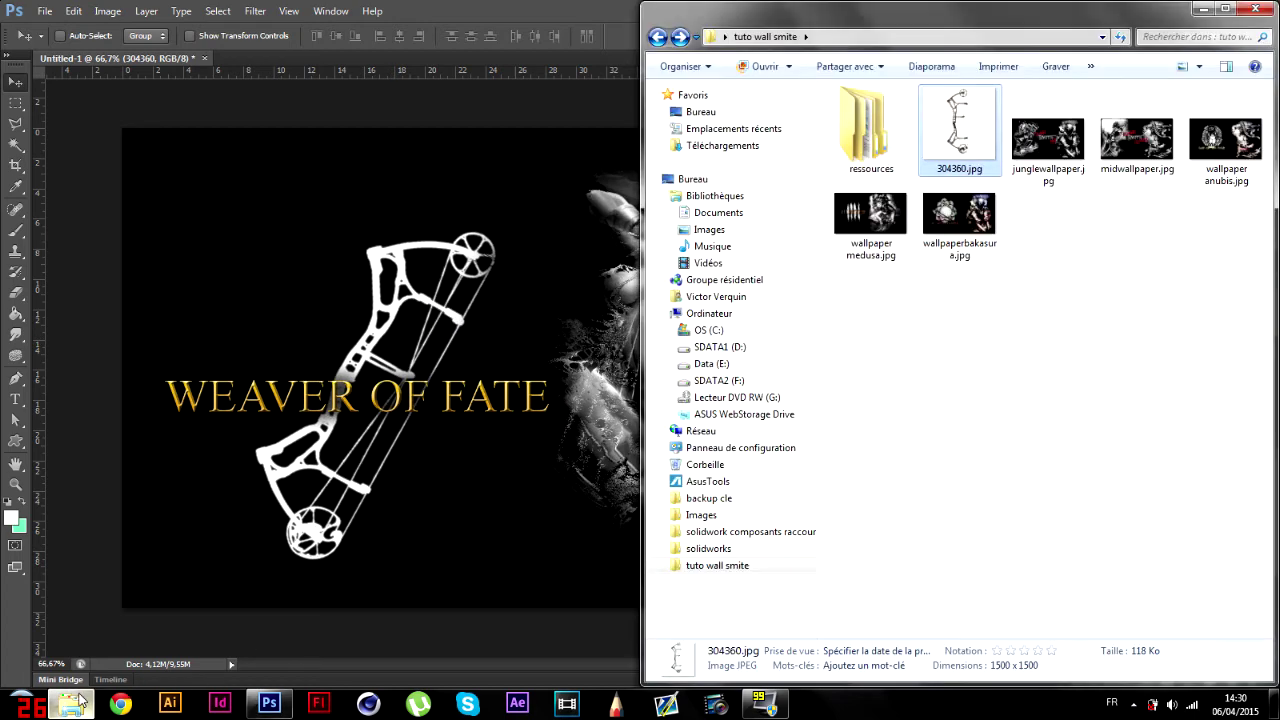
left_click(80, 700)
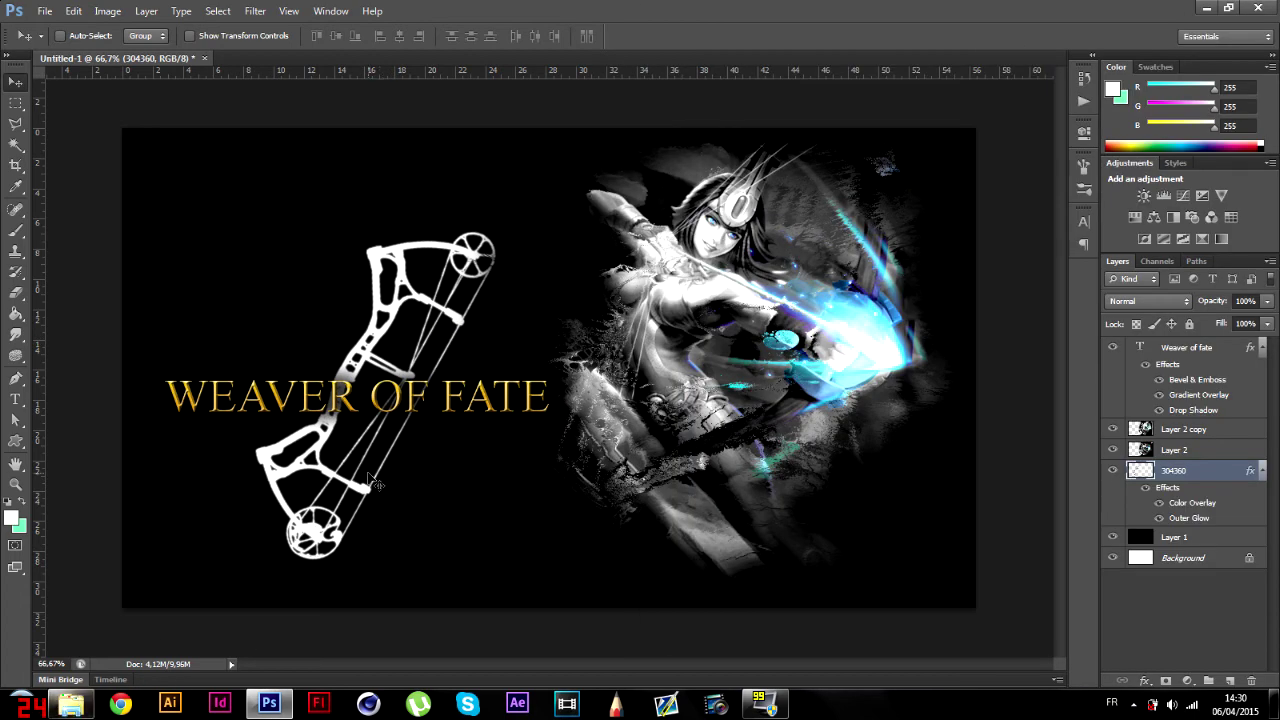
- Nudge the bow a few pixels to the left and slightly upward
key("Left")
key("Left")
key("Left")
key("Left")
key("Left")
key("Left")
key("Left")
key("Left")
key("Left")
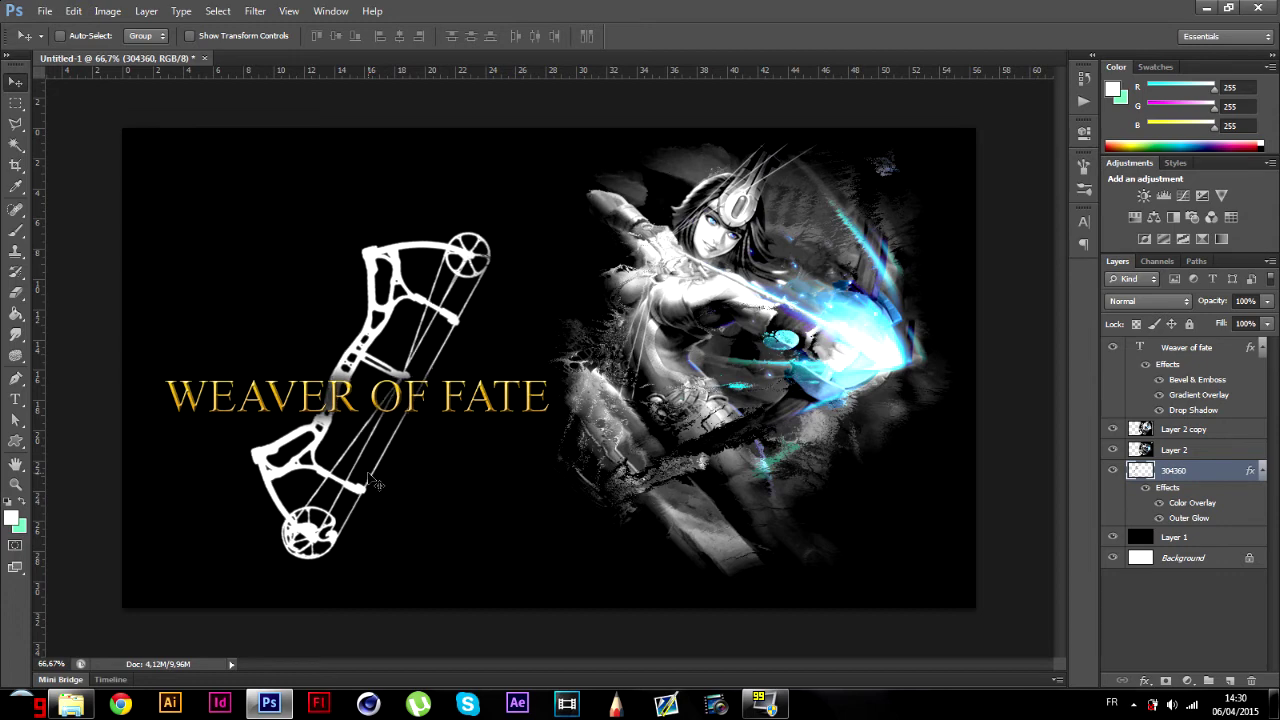
key("Up")
key("Up")
key("Up")
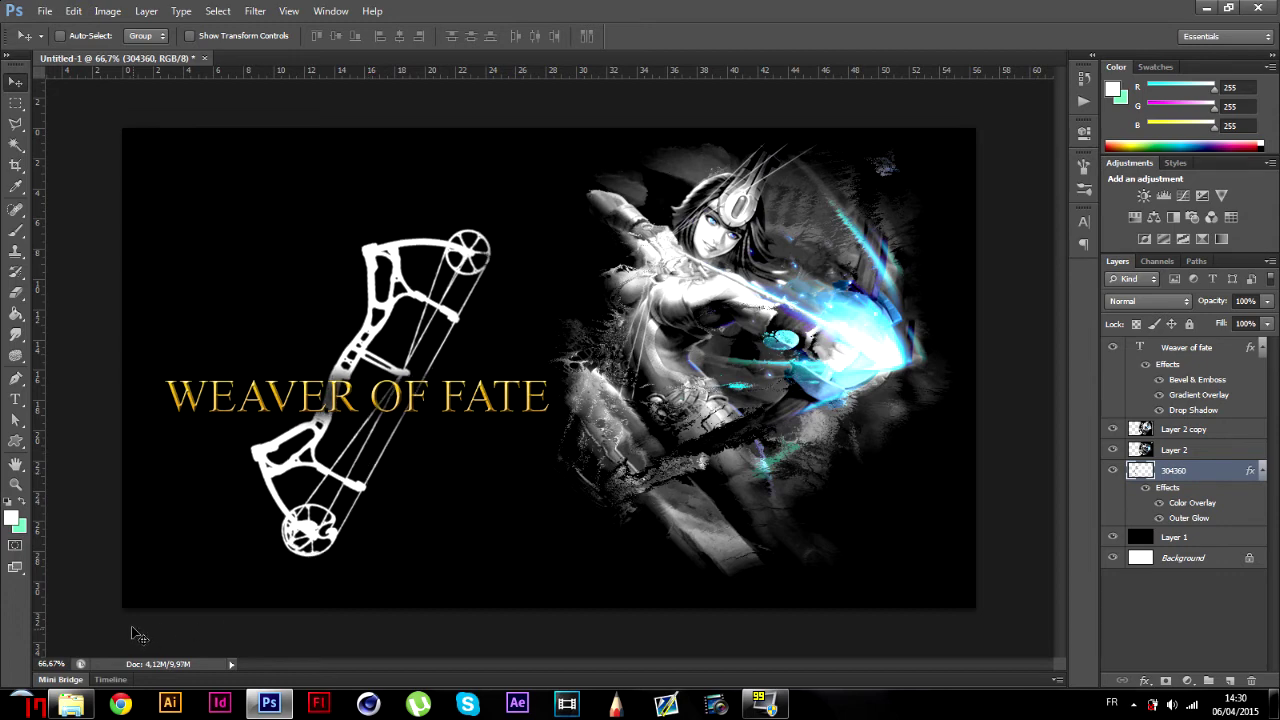
- Try to draw a thin arrow custom shape across the bow, and undo back to the intact bow layer
left_click(18, 440)
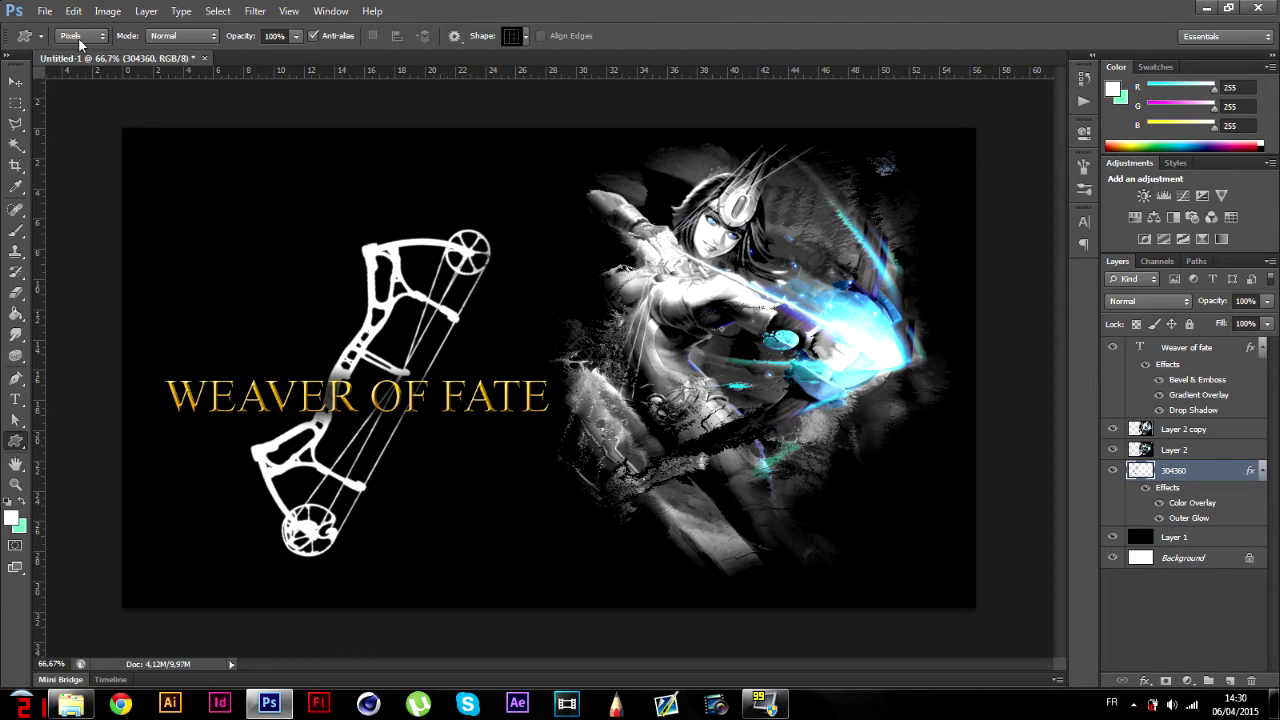
left_click(526, 36)
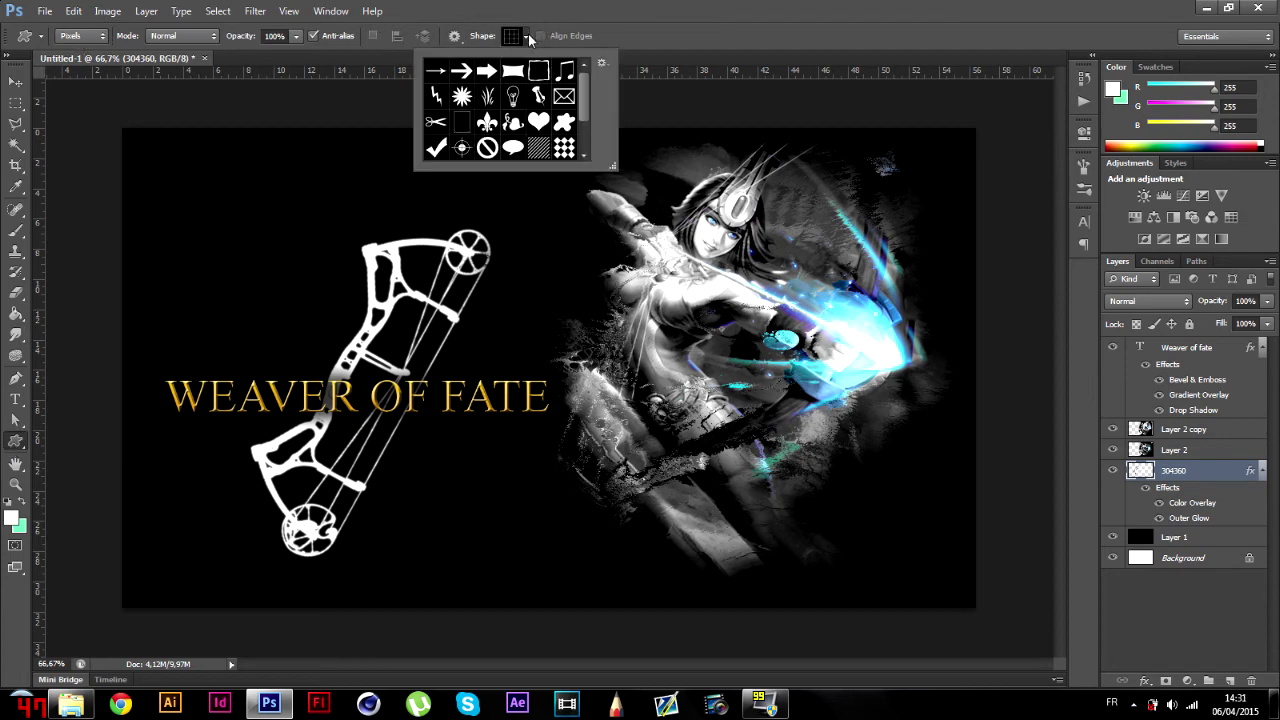
left_click(436, 70)
left_click_drag(450, 432, 78, 402)
key("Delete")
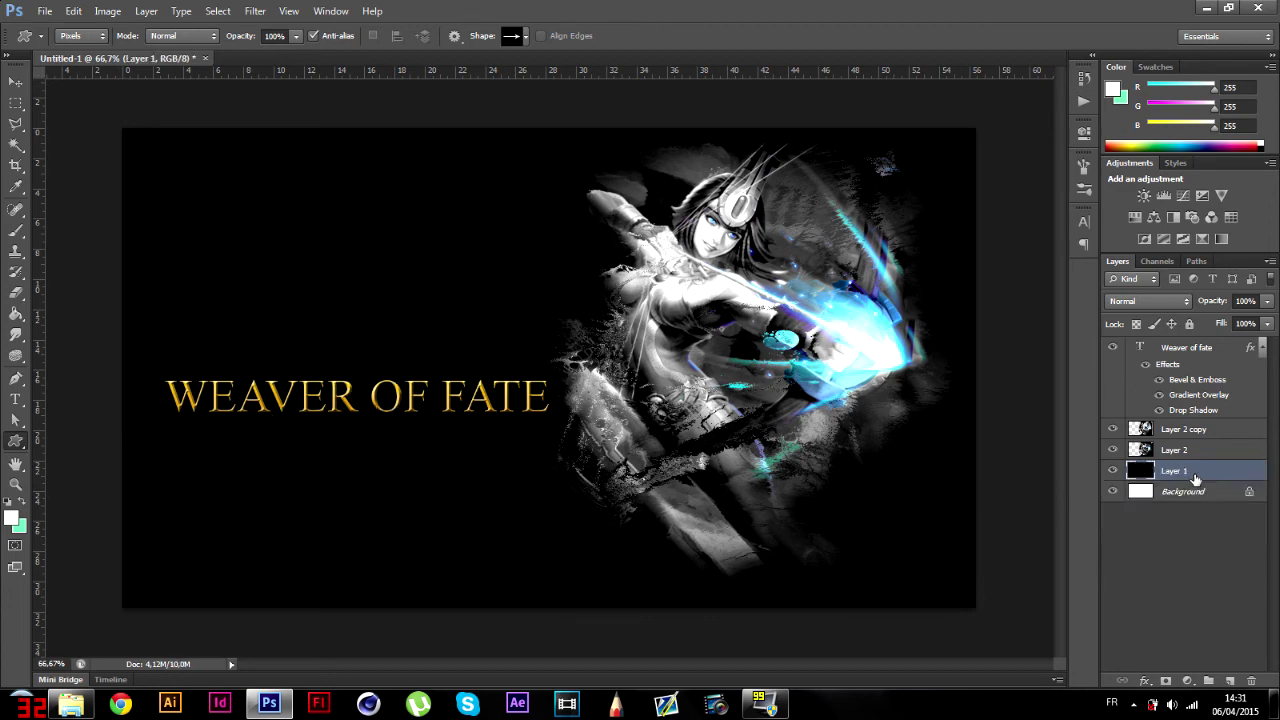
key("ctrl+alt+z")
key("ctrl+alt+z")
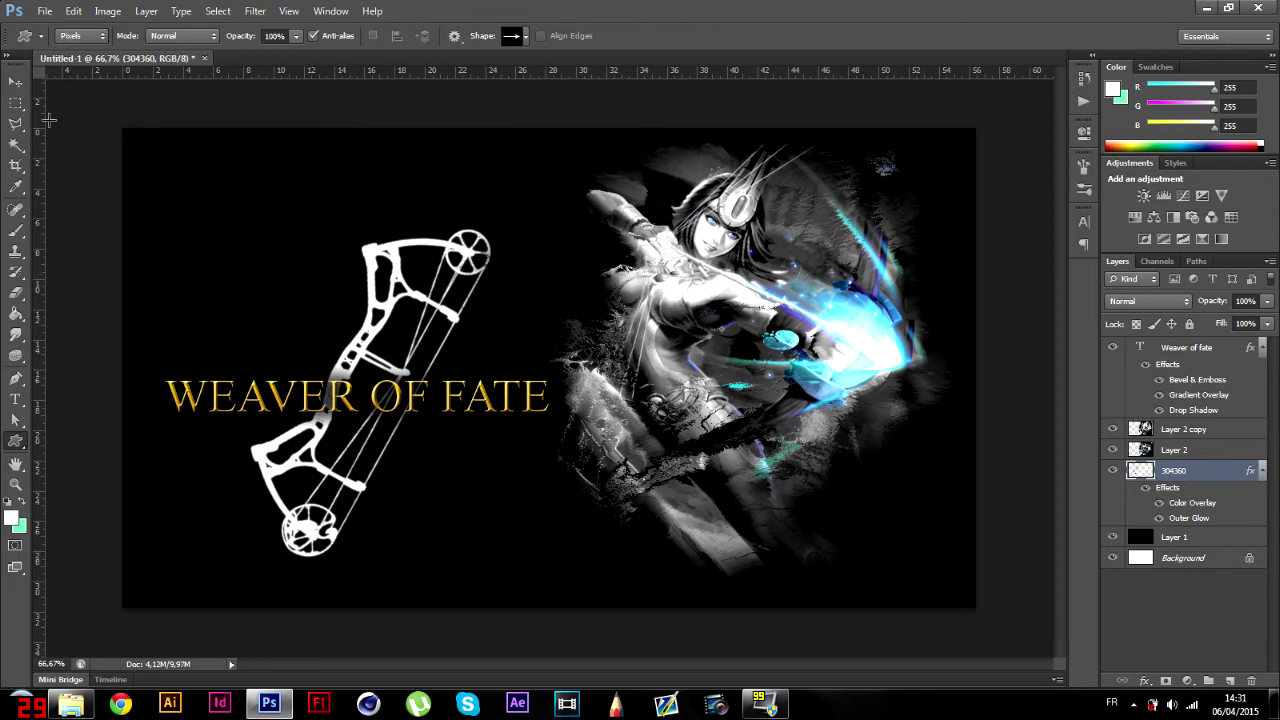
- Move the bow slightly up and to the left behind the title
left_click(15, 81)
mouse_move(440, 334)
left_mouse_down()
mouse_move(412, 320)
mouse_move(425, 320)
left_mouse_up()
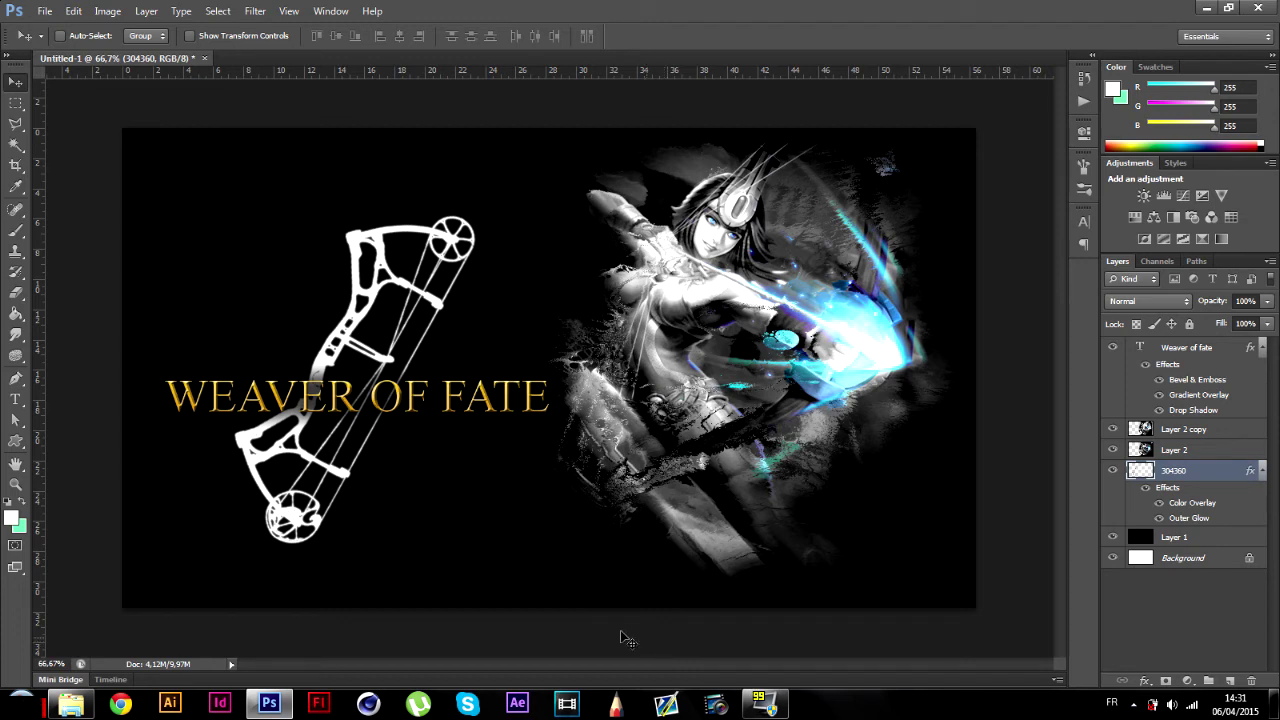
- Switch to the file explorer and view wallpaperbakasura.jpg as a reference for the finished look
left_click(88, 705)
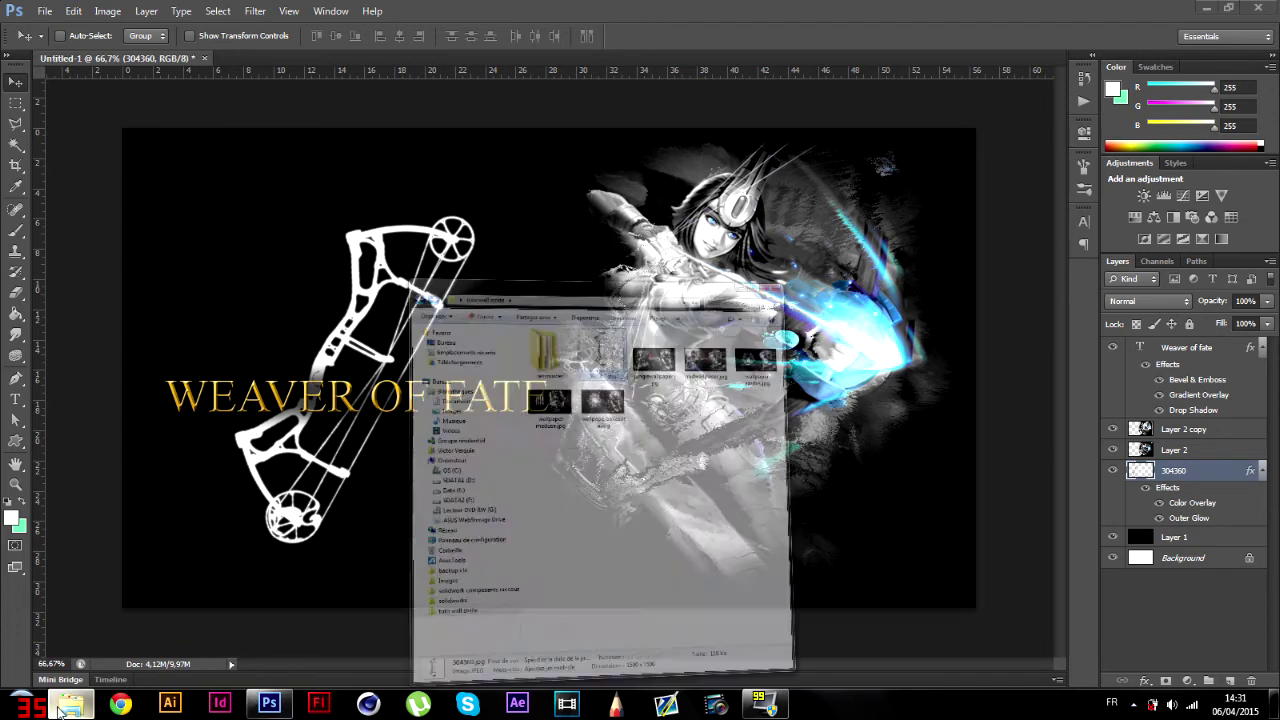
left_click(990, 226)
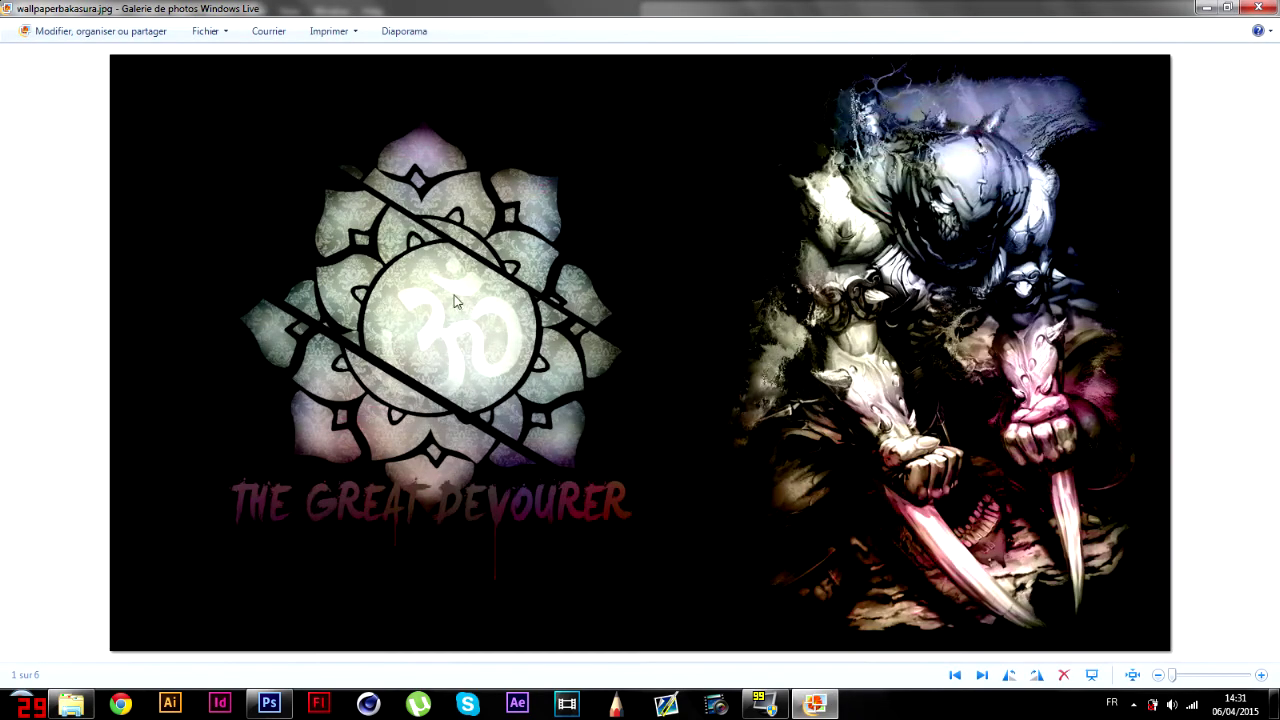
left_click(1257, 7)
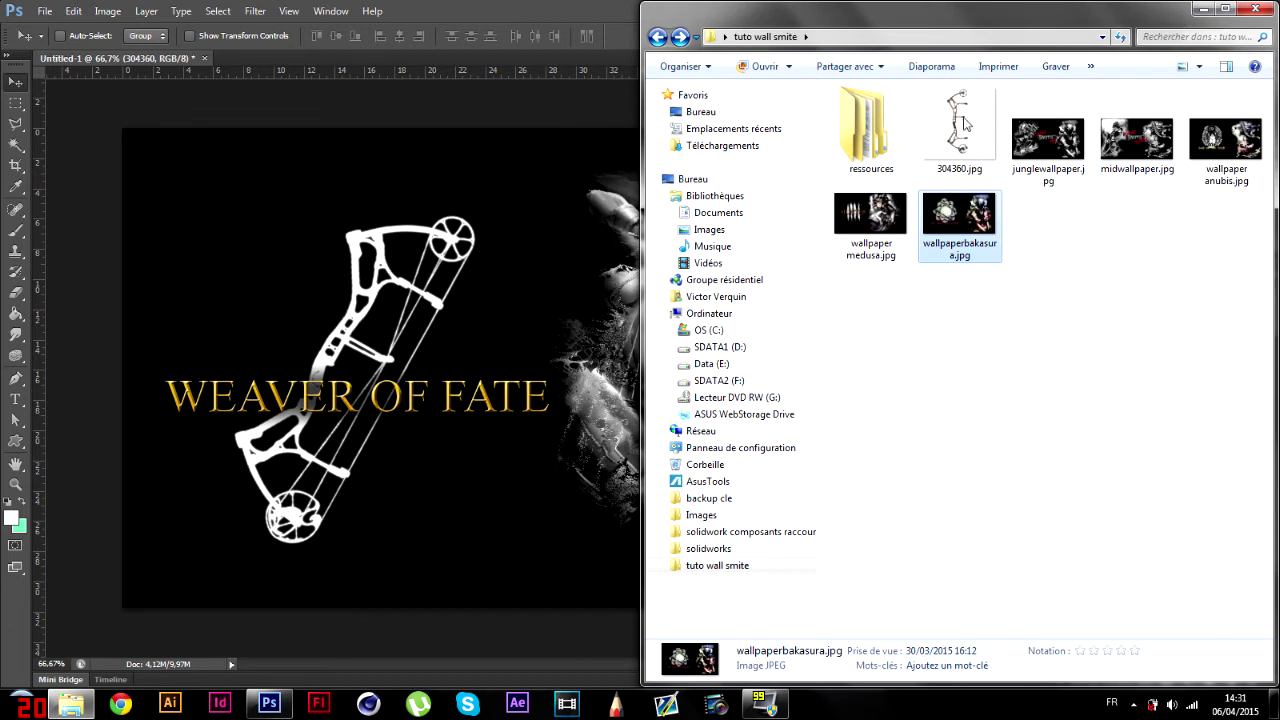
- Place bigtexture264.png from the "textures diverse pour filtre etc" resources folder into the wallpaper document in Photoshop
double_click(890, 112)
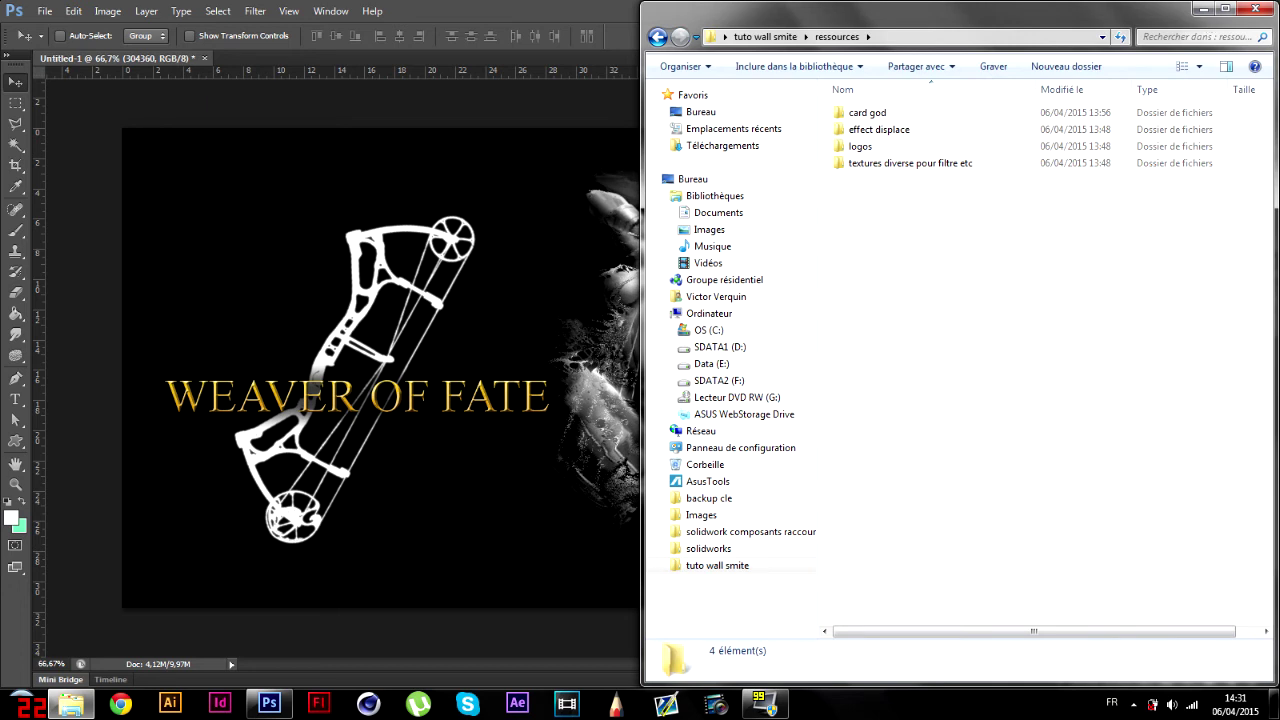
double_click(907, 164)
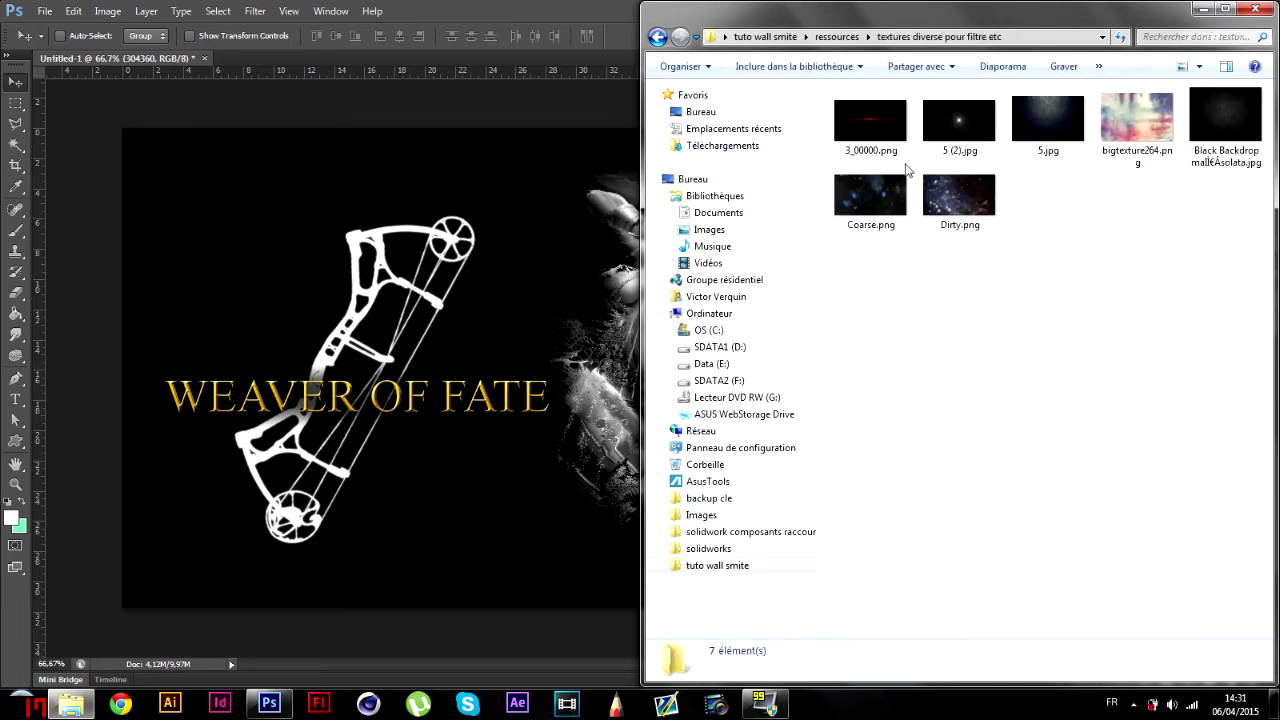
left_click(1140, 165)
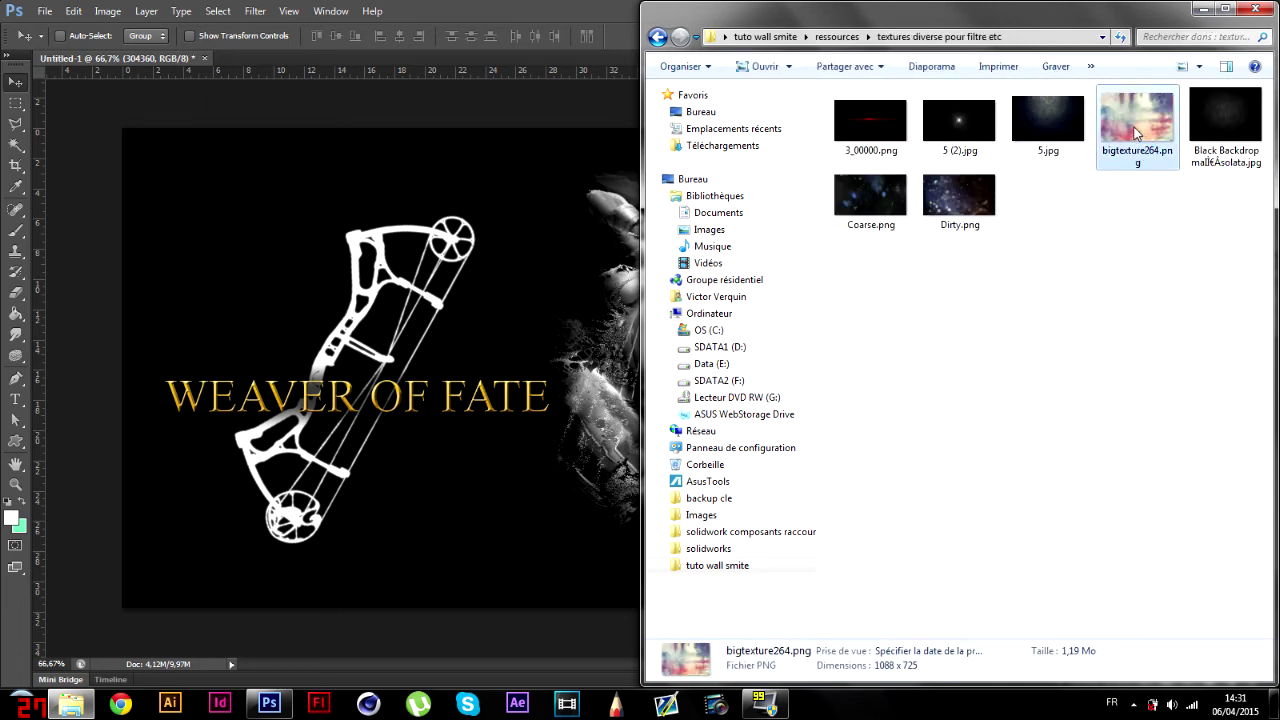
left_click_drag(1136, 133, 463, 322)
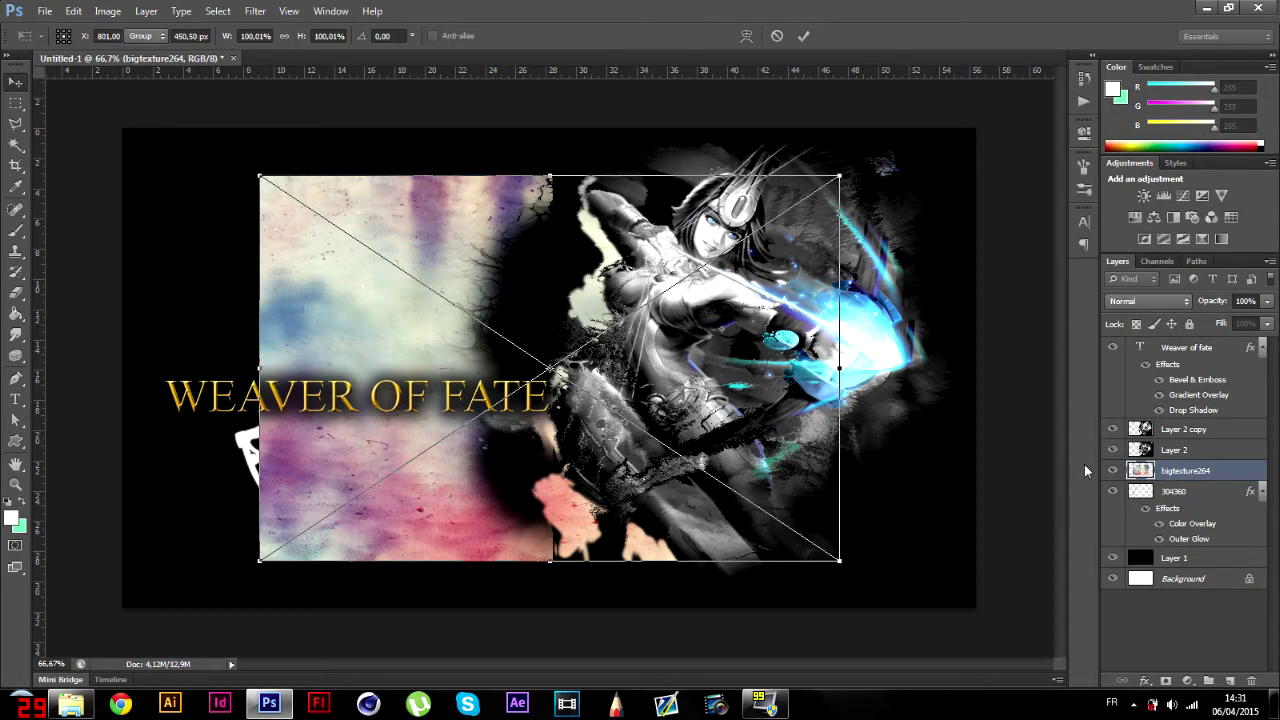
key("Return")
- Bring the bigtexture264 layer to the top of the layer stack and stretch it to cover the whole canvas
left_click_drag(1171, 476, 1175, 346)
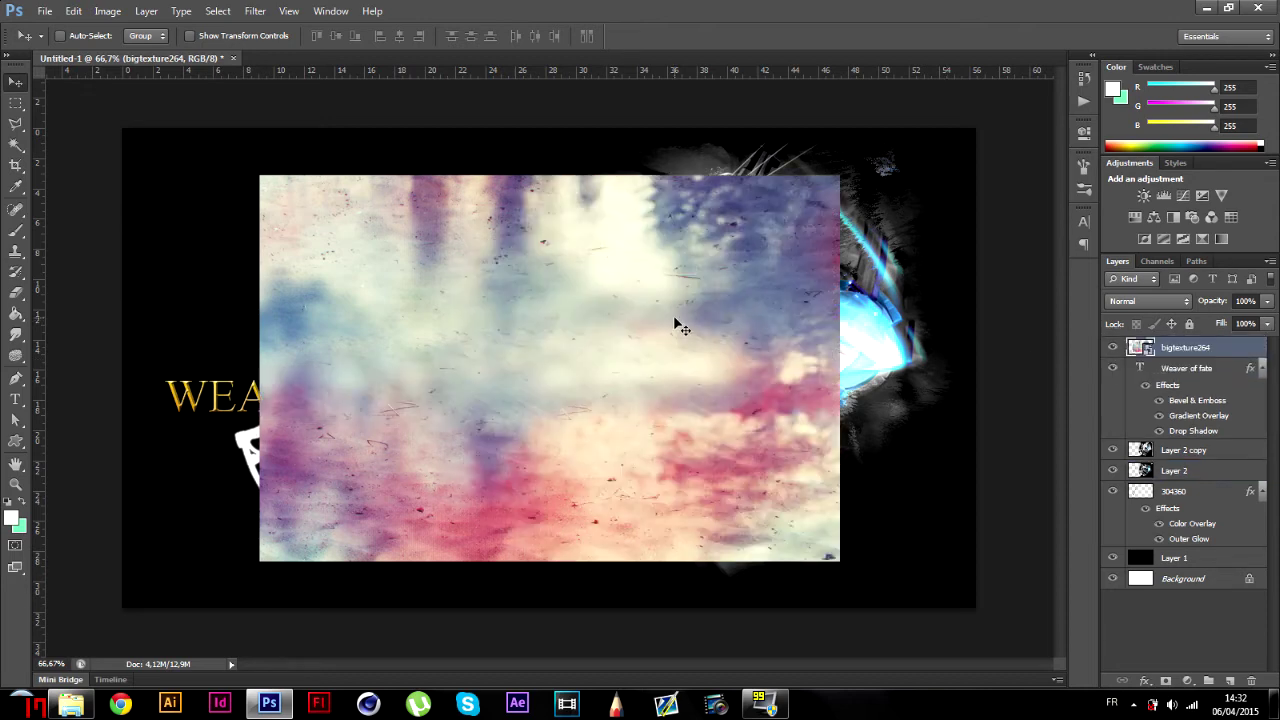
key("ctrl+t")
left_click_drag(841, 368, 985, 352)
left_click_drag(245, 368, 95, 345)
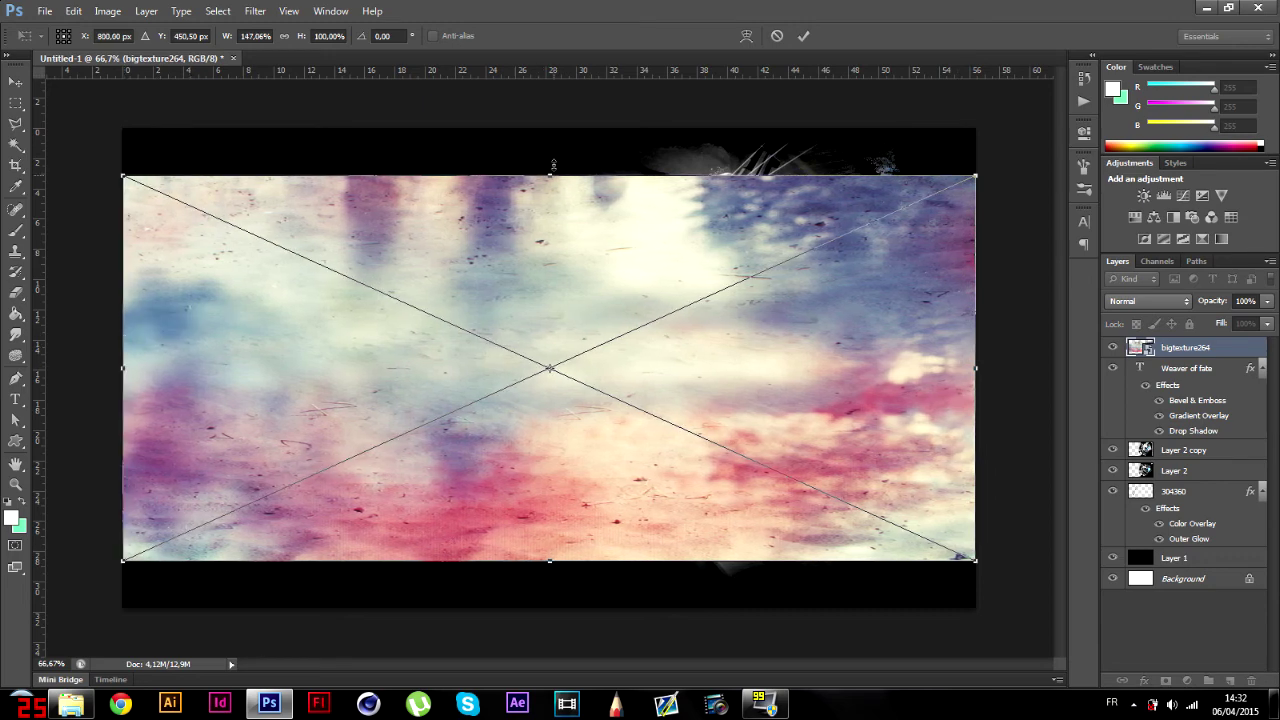
left_click_drag(553, 163, 560, 128)
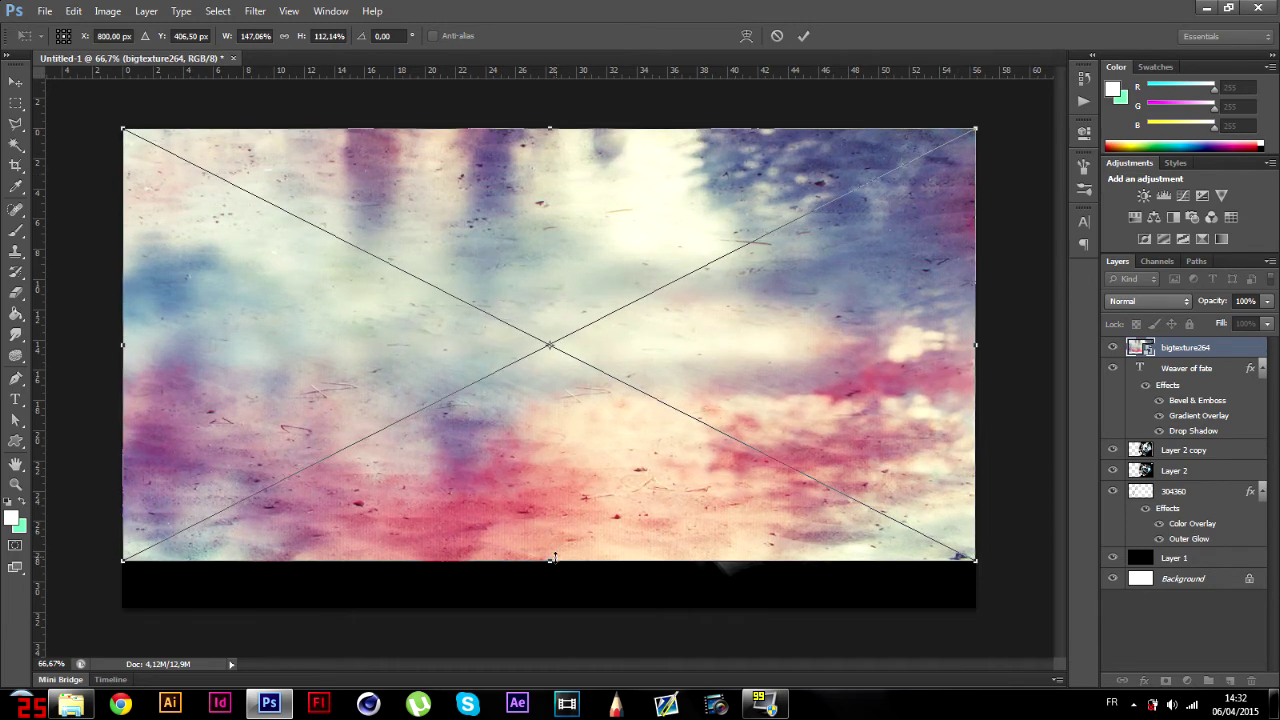
left_click_drag(553, 559, 535, 606)
key("Return")
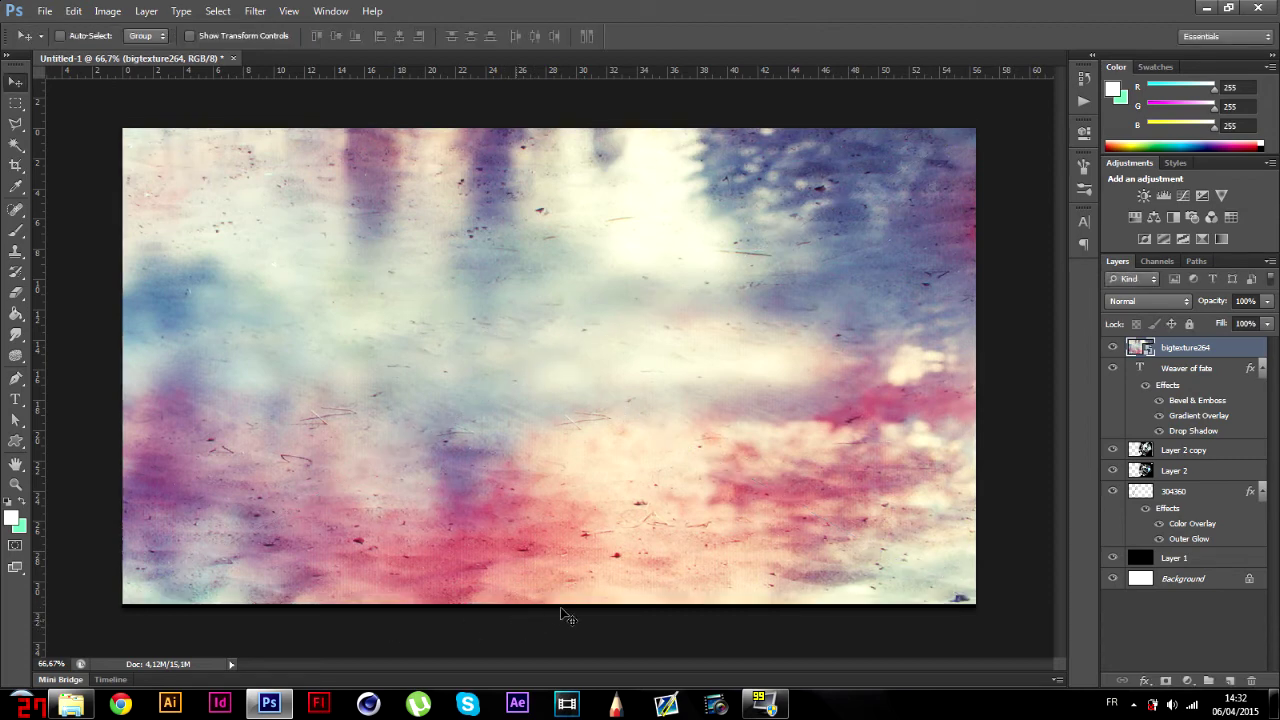
- Cycle backward through the blend modes of the bigtexture264 layer and set it to Soft Light
left_click(1150, 301)
key("Escape")
key("shift+minus")
key("shift+minus")
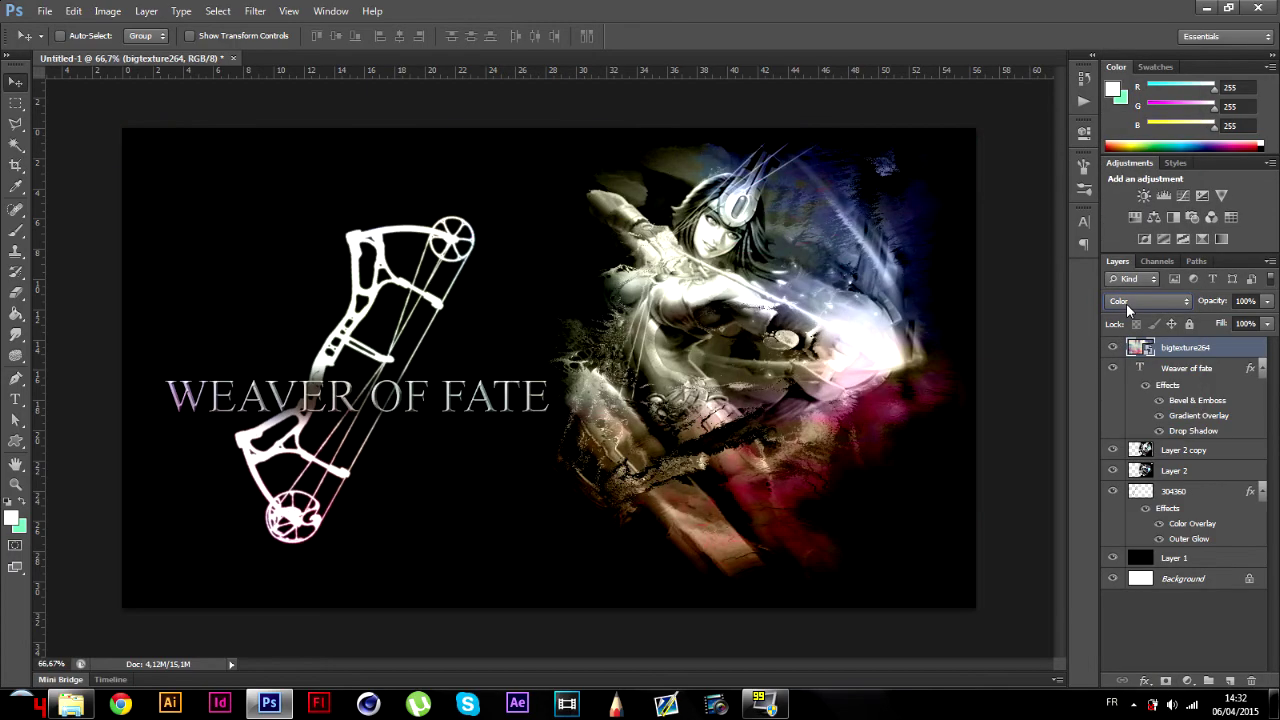
key("shift+minus")
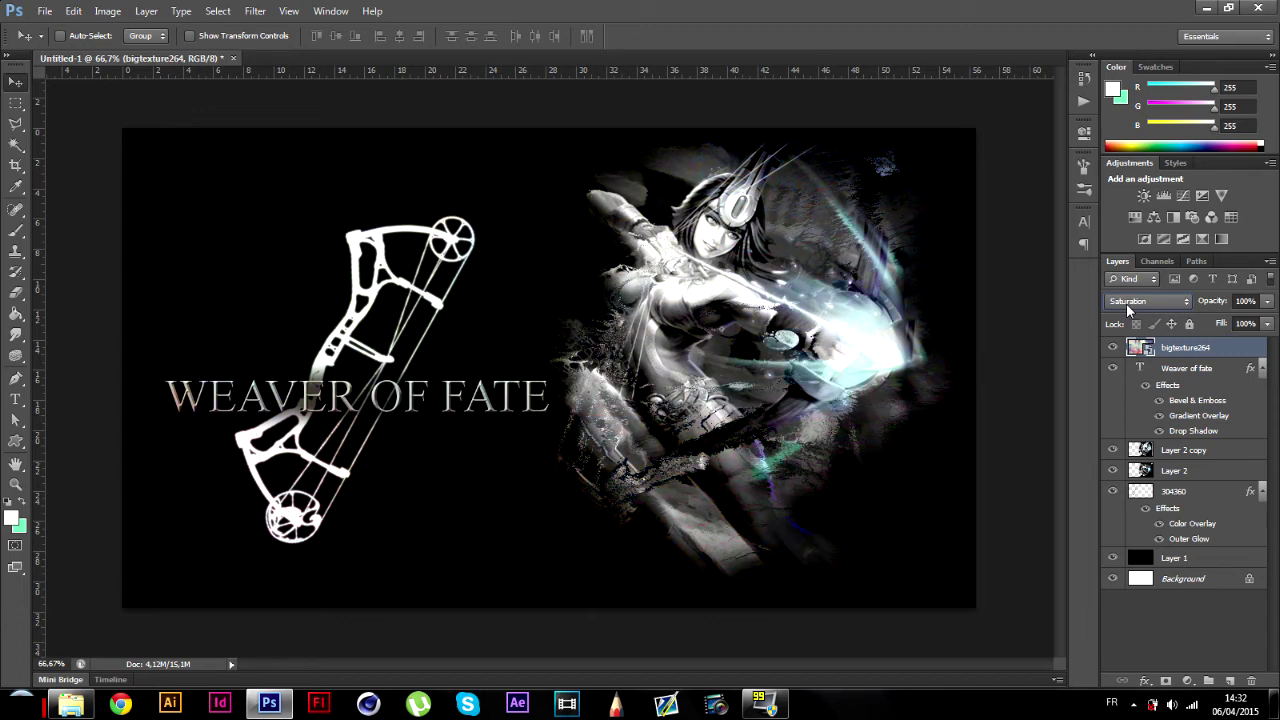
key("shift+minus")
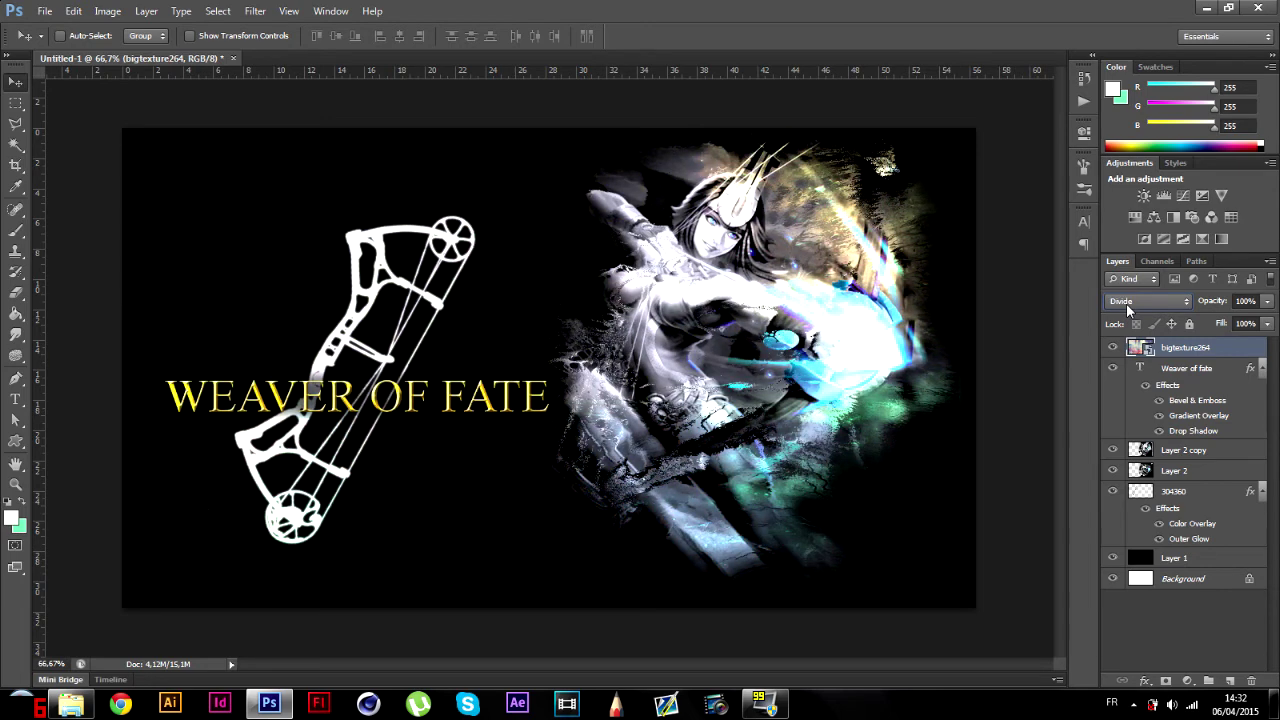
key("shift+minus")
key("shift+minus")
key("shift+minus")
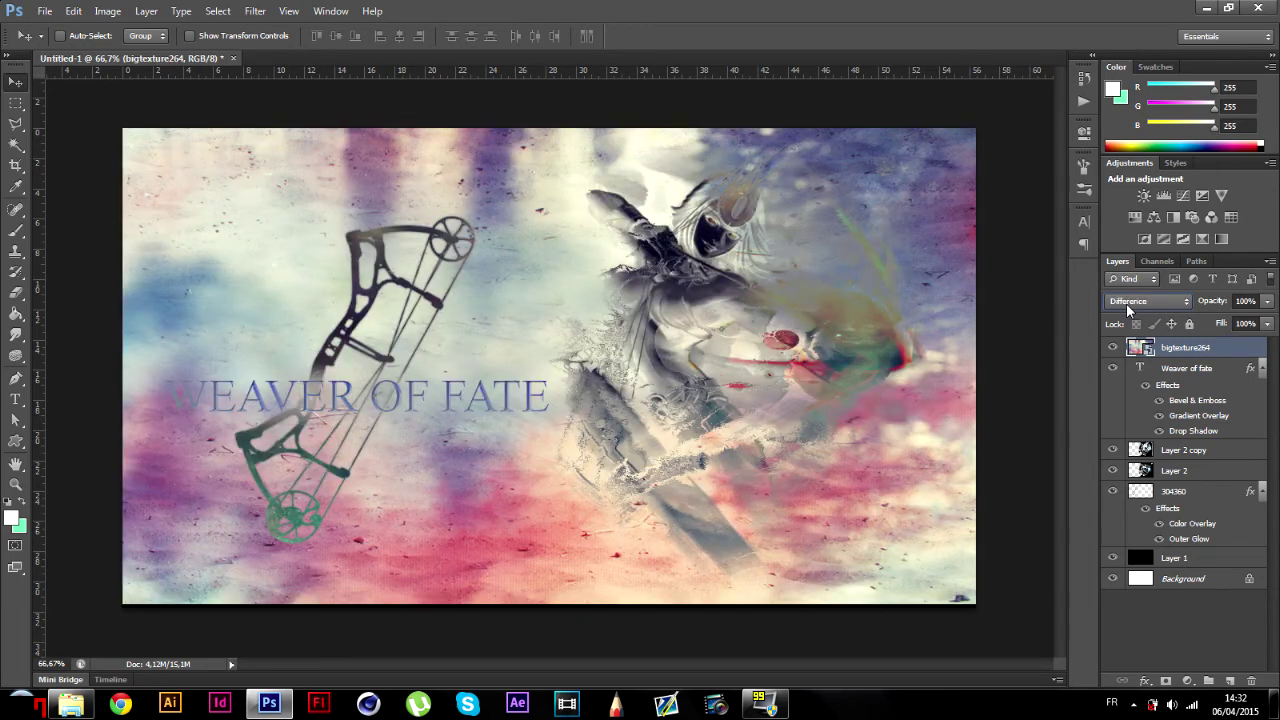
key("shift+minus")
key("shift+minus")
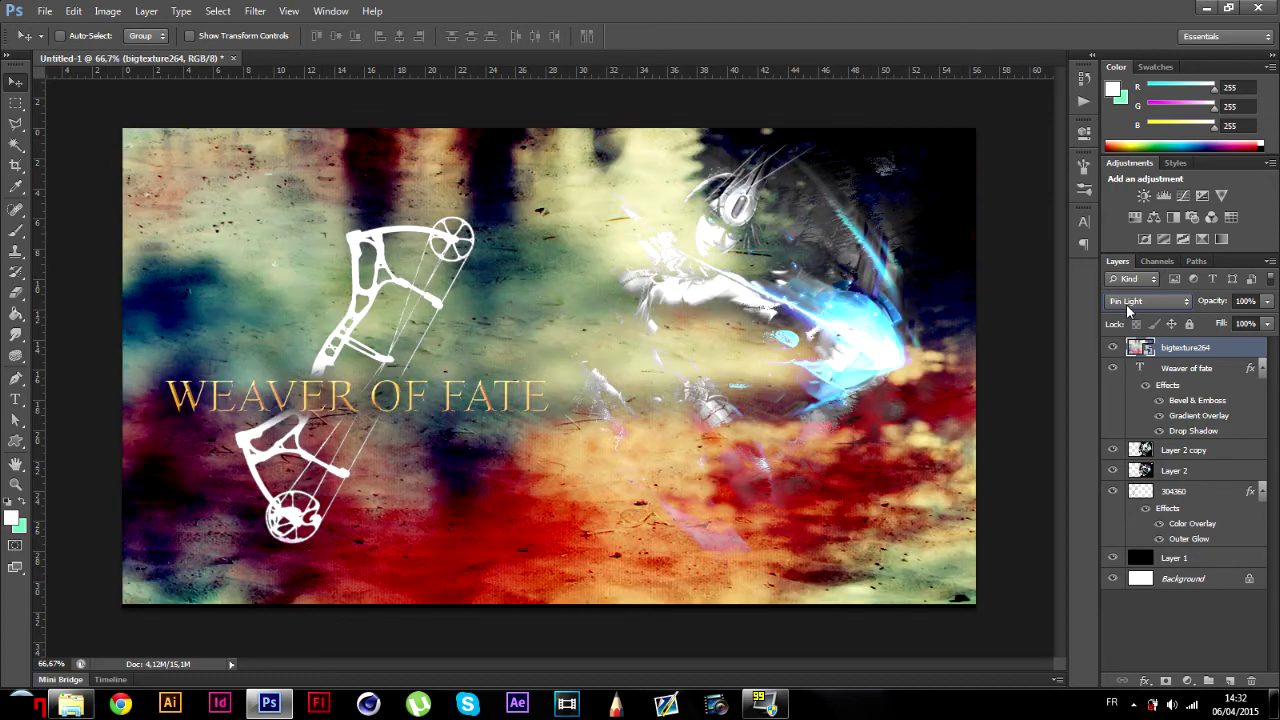
key("shift+minus")
key("shift+minus")
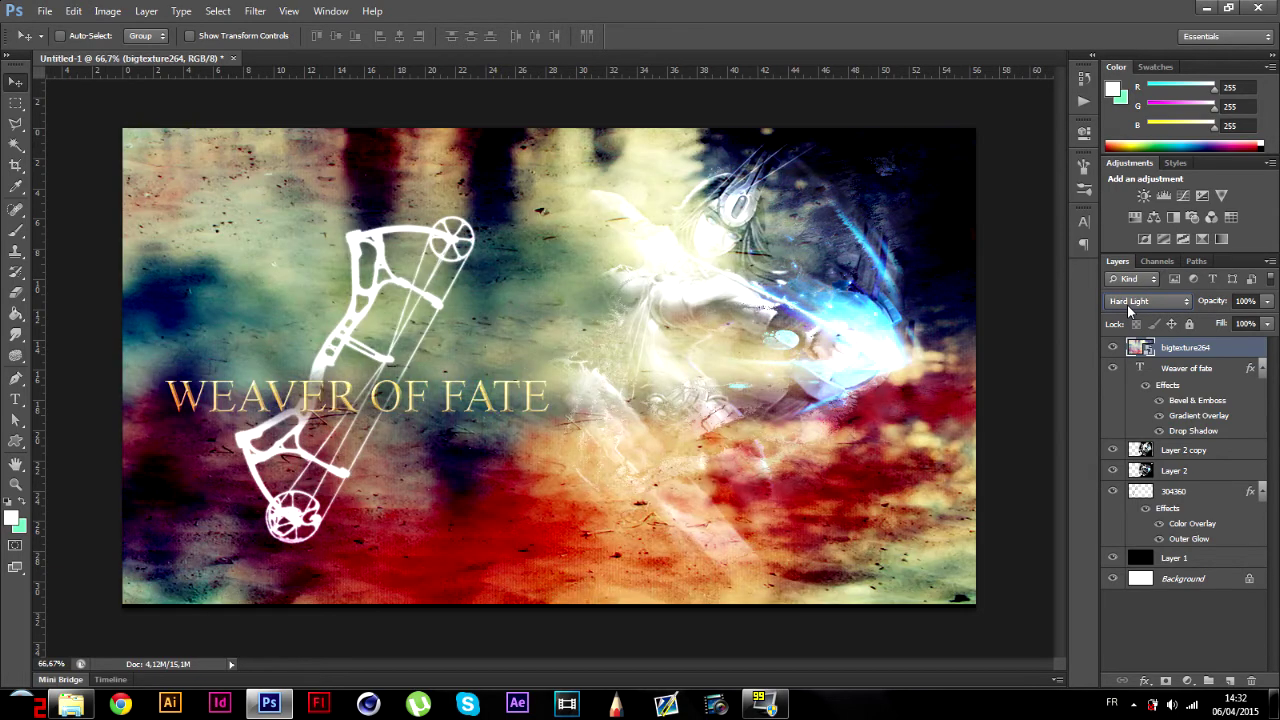
key("shift+minus")
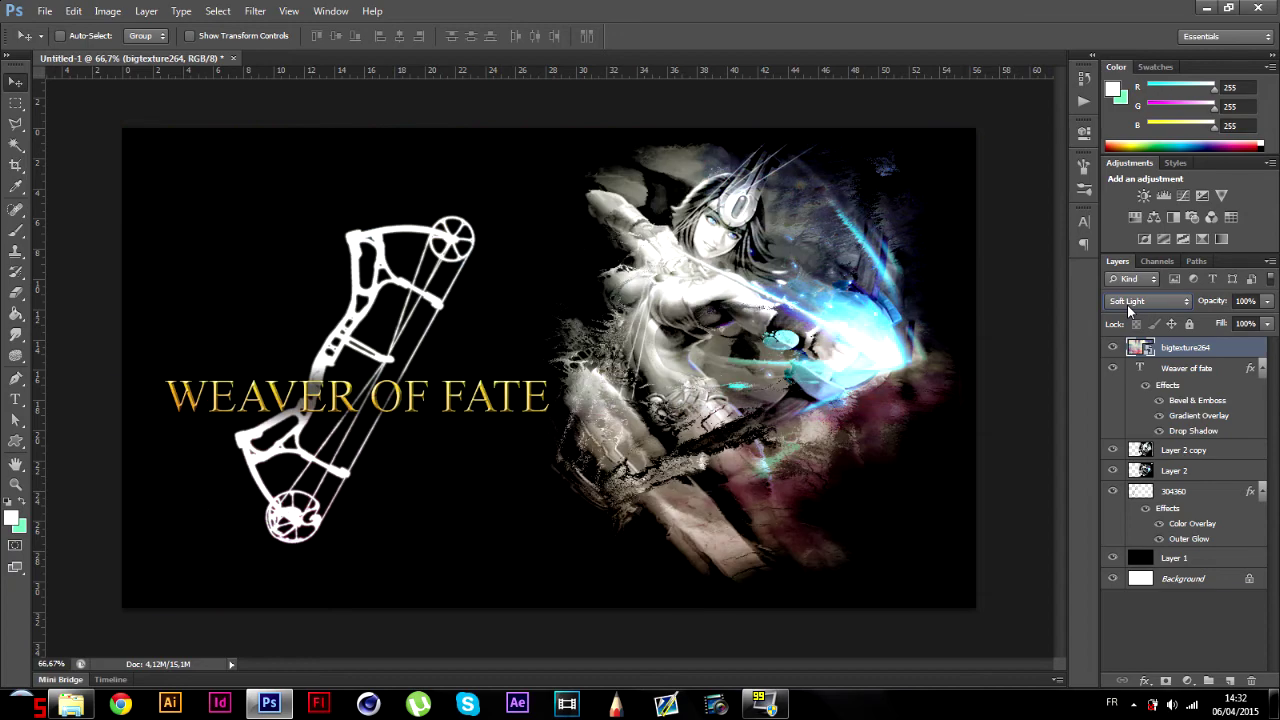
- Cycle backward through the blend modes of the bigtexture264 layer to compare them, ending on Normal
key("shift+minus")
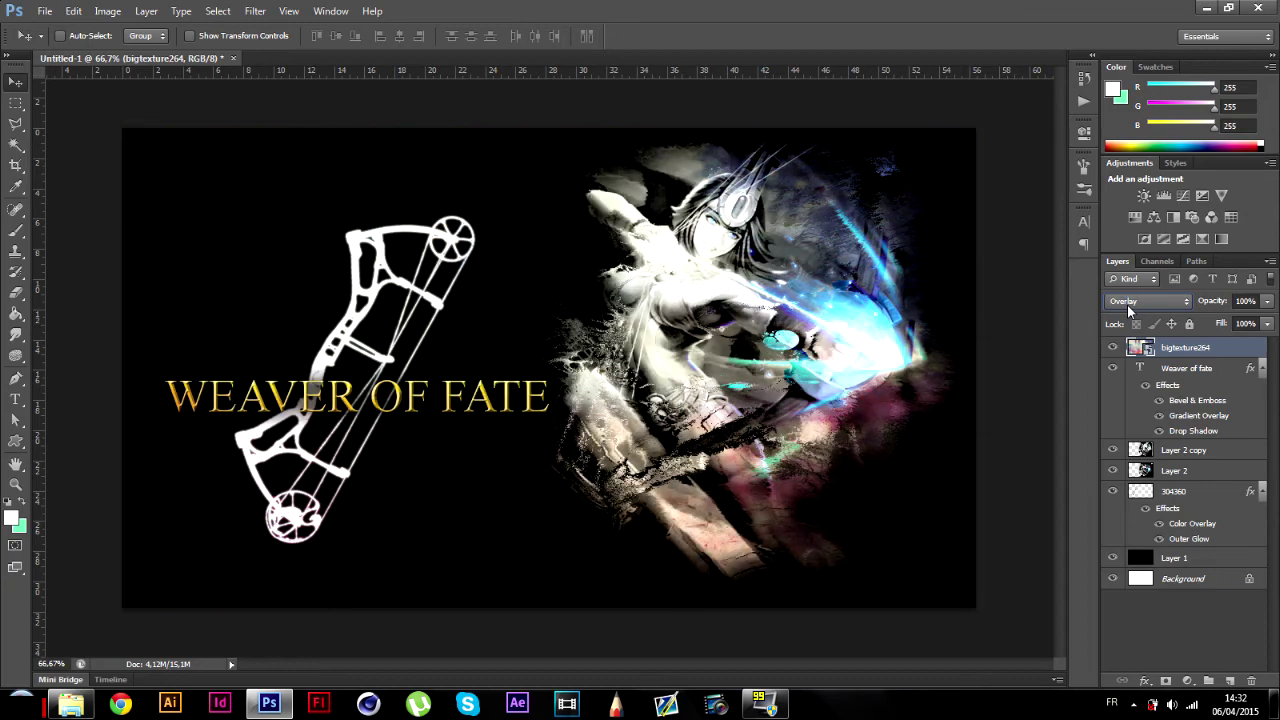
key("shift+minus")
key("shift+minus")
key("shift+minus")
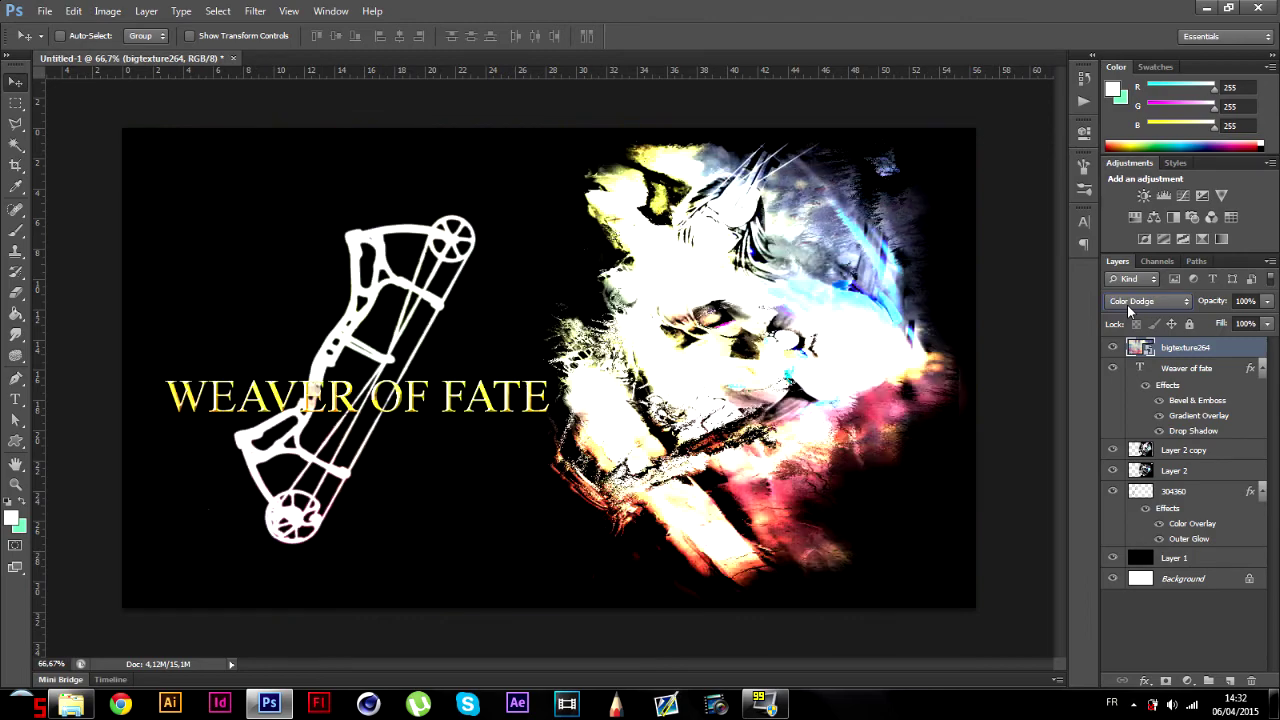
key("shift+minus")
key("shift+minus")
key("shift+minus")
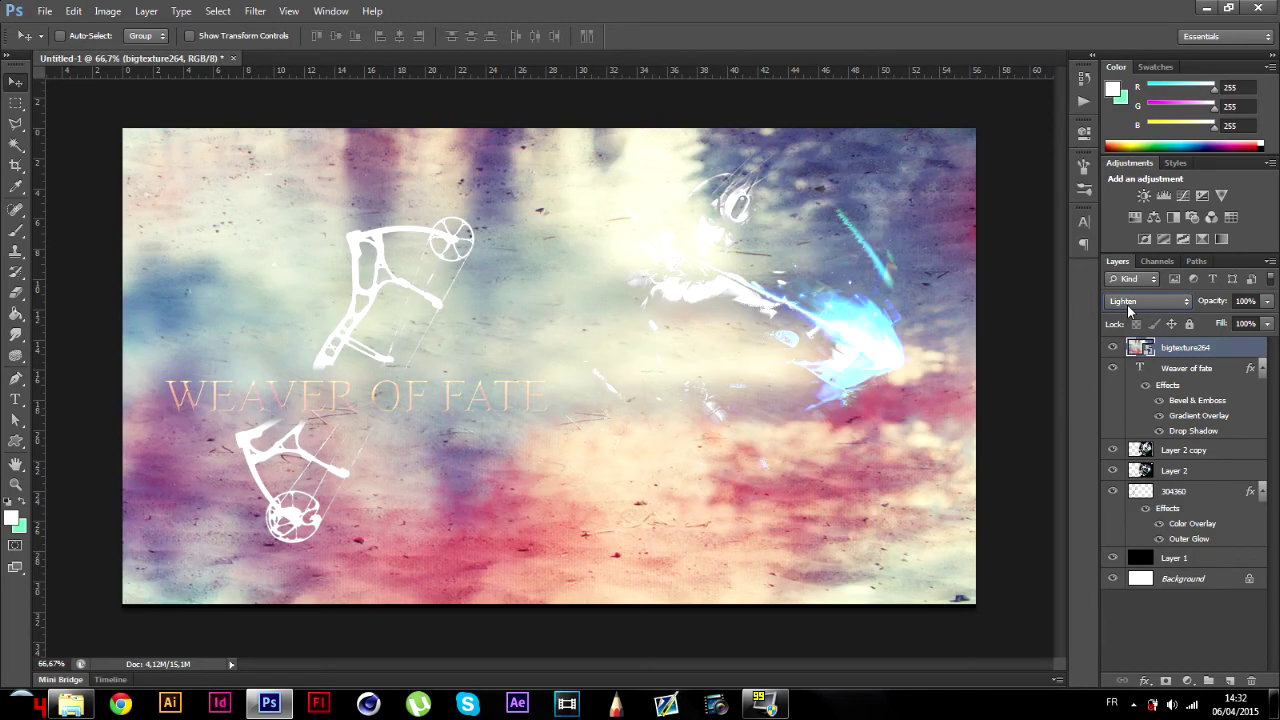
key("shift+minus")
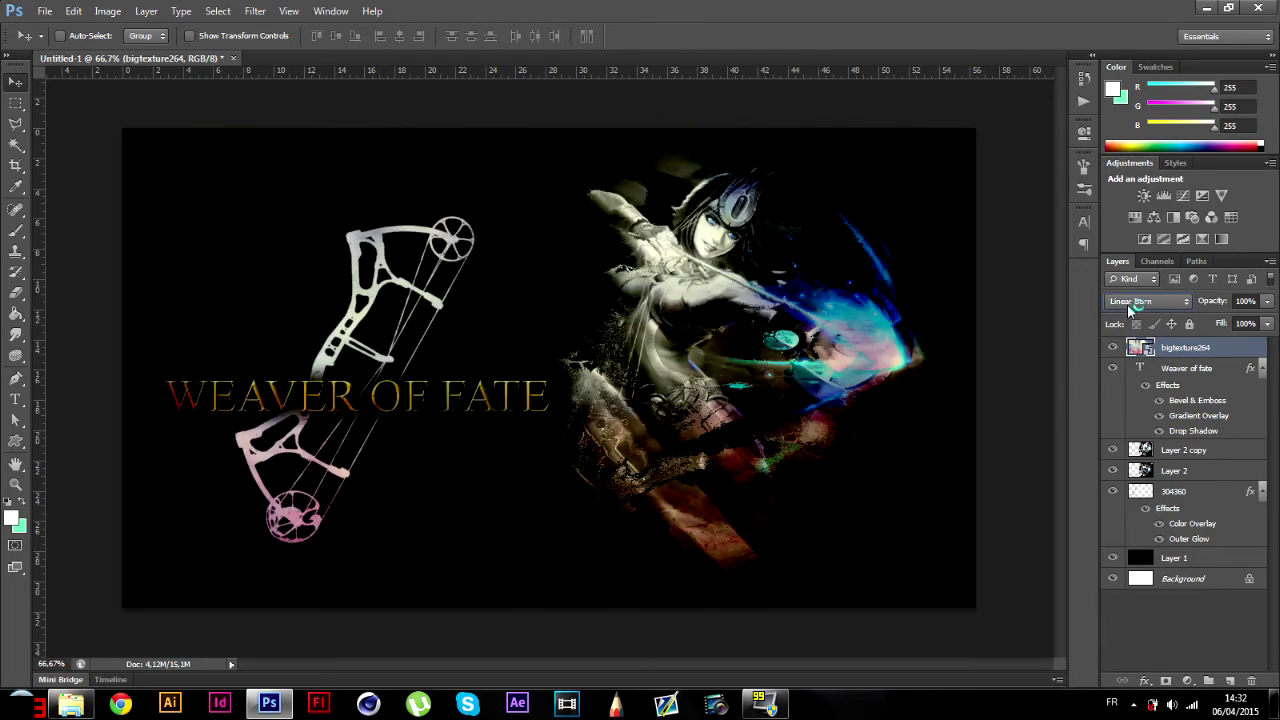
key("shift+minus")
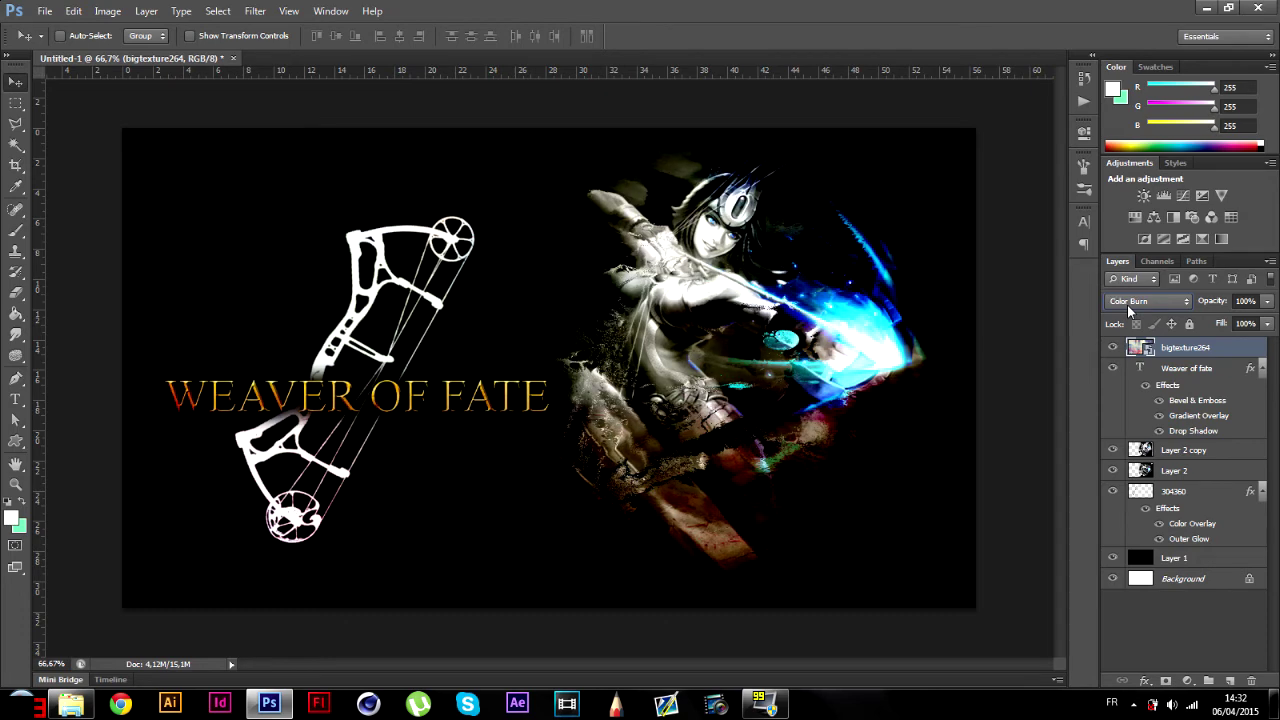
key("shift+minus")
key("shift+minus")
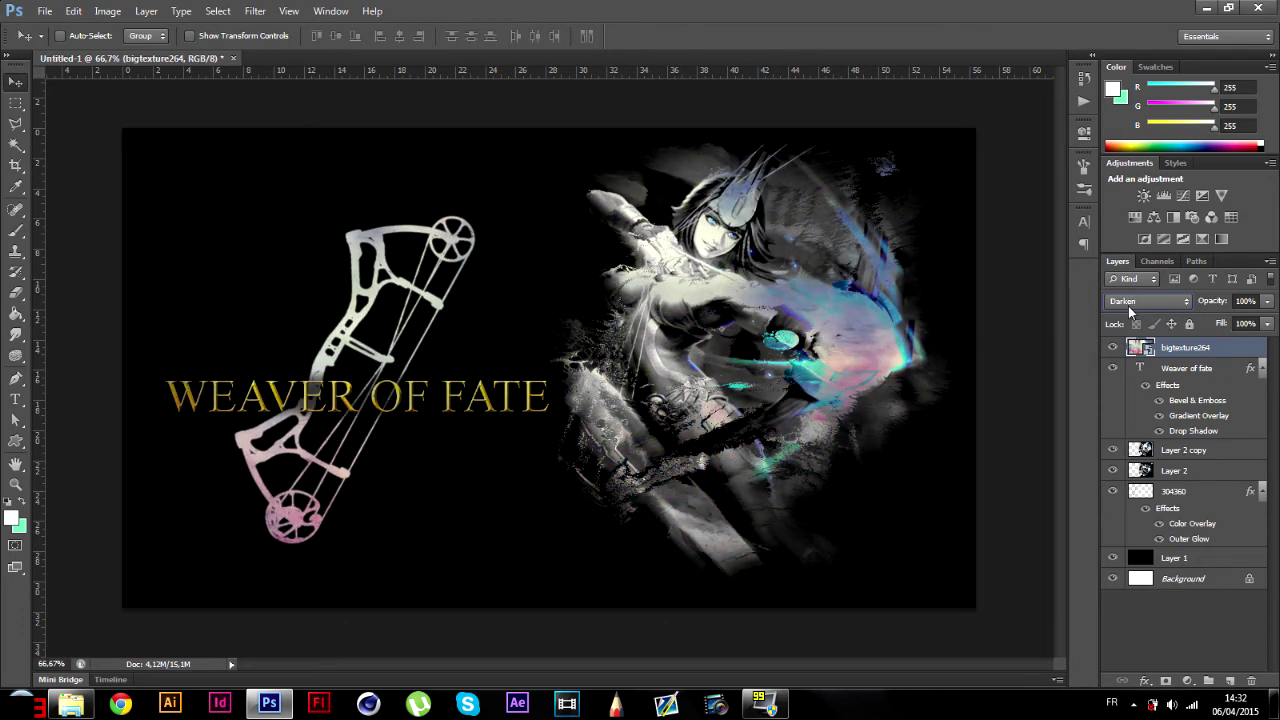
key("shift+minus")
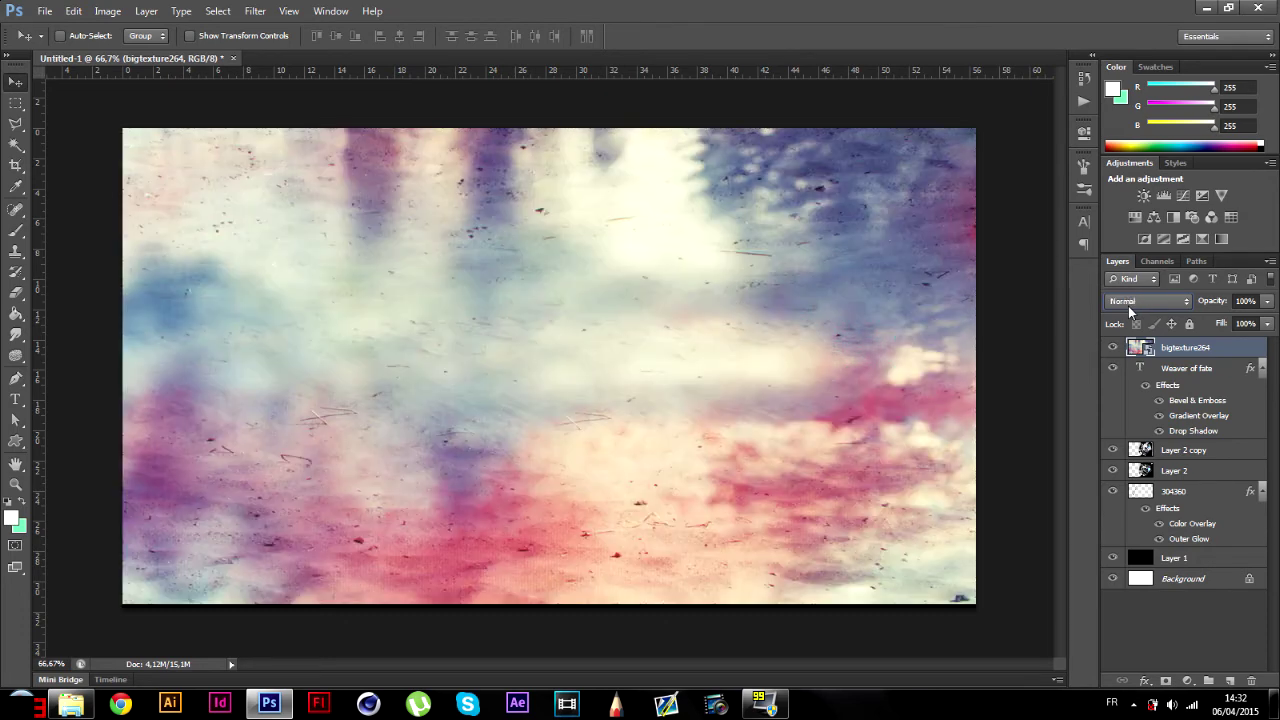
- Cycle forward through the blend modes of the bigtexture264 layer and settle on Vivid Light
key("shift+plus")
key("shift+plus")
key("shift+plus")
key("shift+plus")
key("shift+plus")
key("shift+plus")
key("shift+plus")
key("shift+plus")
key("shift+plus")
key("shift+plus")
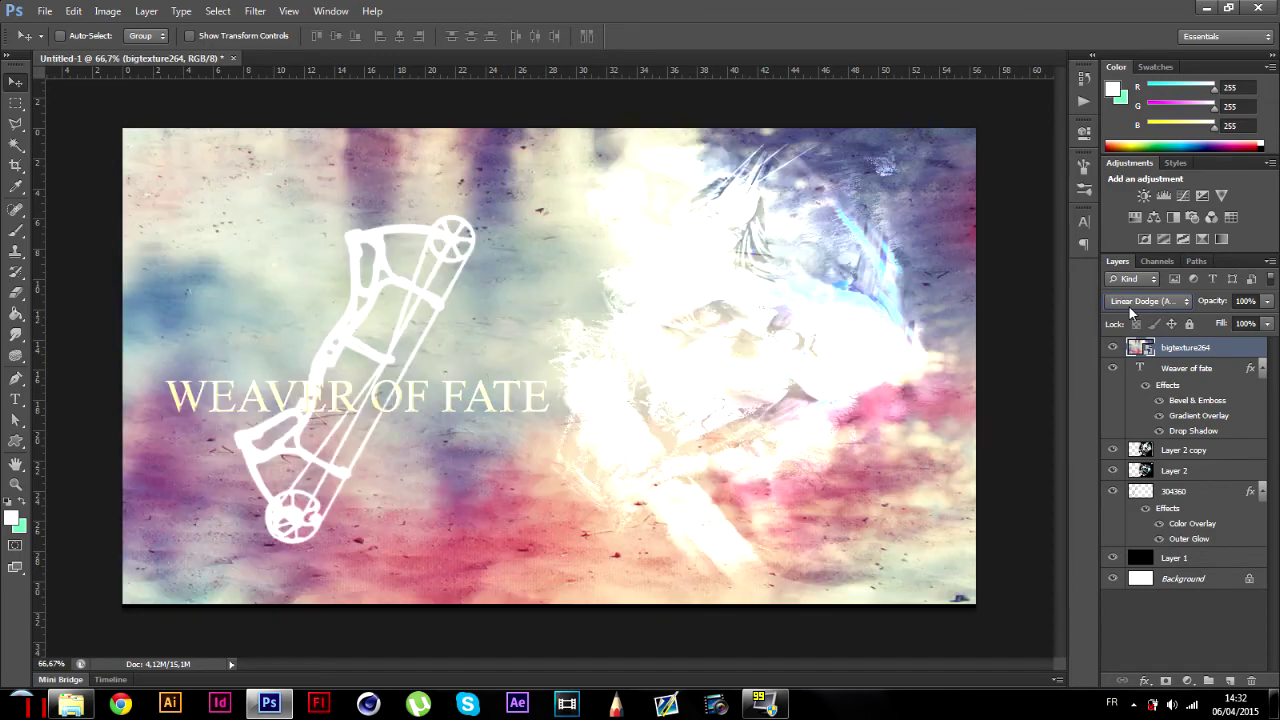
key("shift+plus")
key("shift+plus")
key("shift+plus")
key("shift+plus")
key("shift+plus")
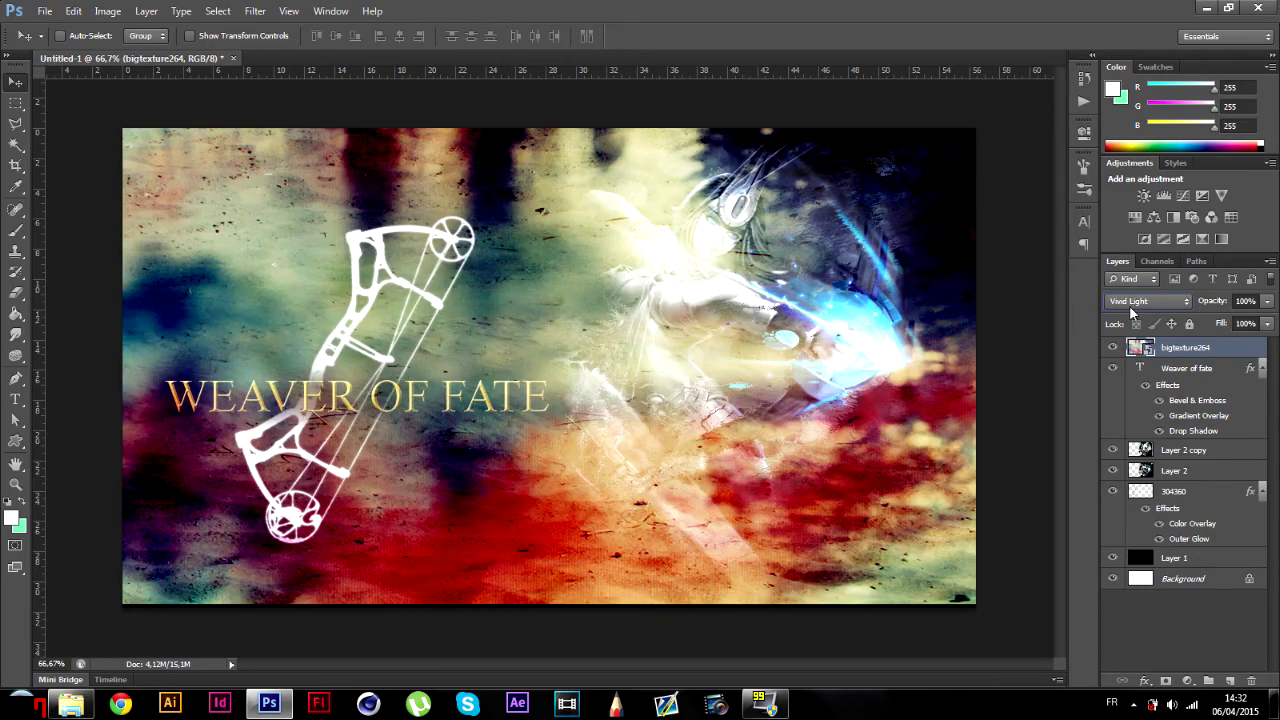
key("shift+minus")
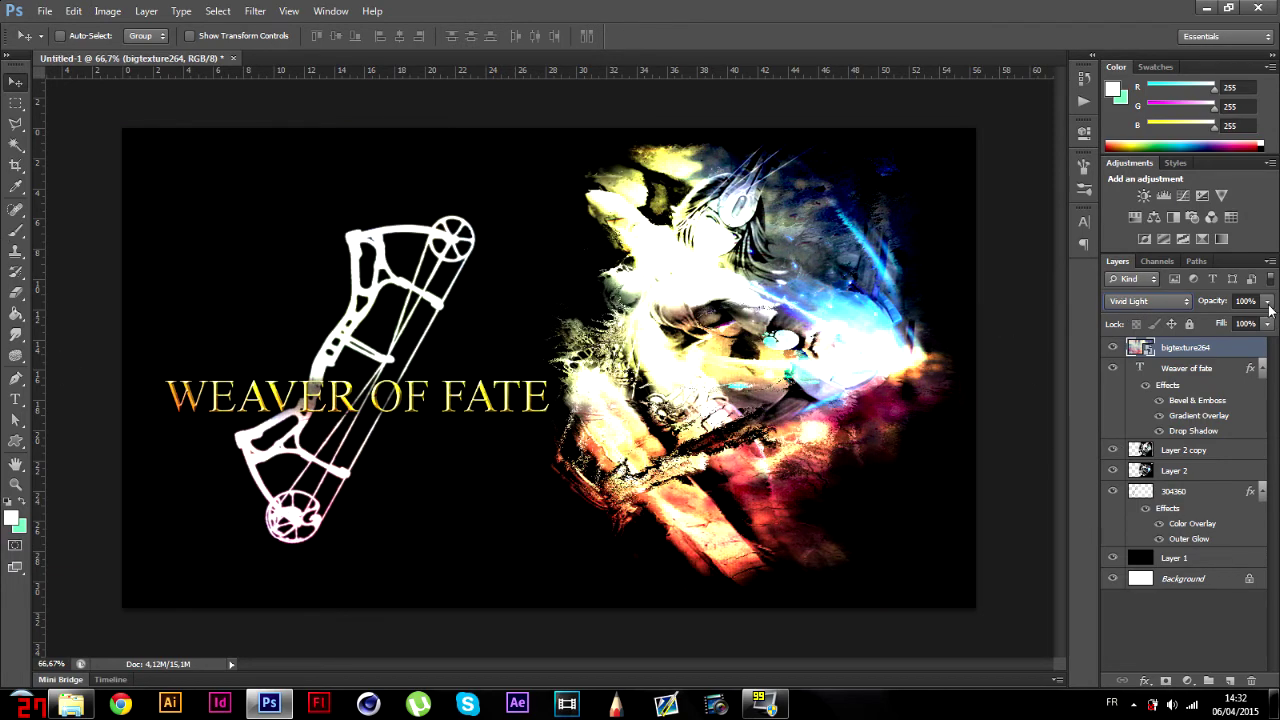
- Lower the opacity of the bigtexture264 layer to 8% and check the result with the layer deselected
left_click_drag(1268, 310, 1192, 319)
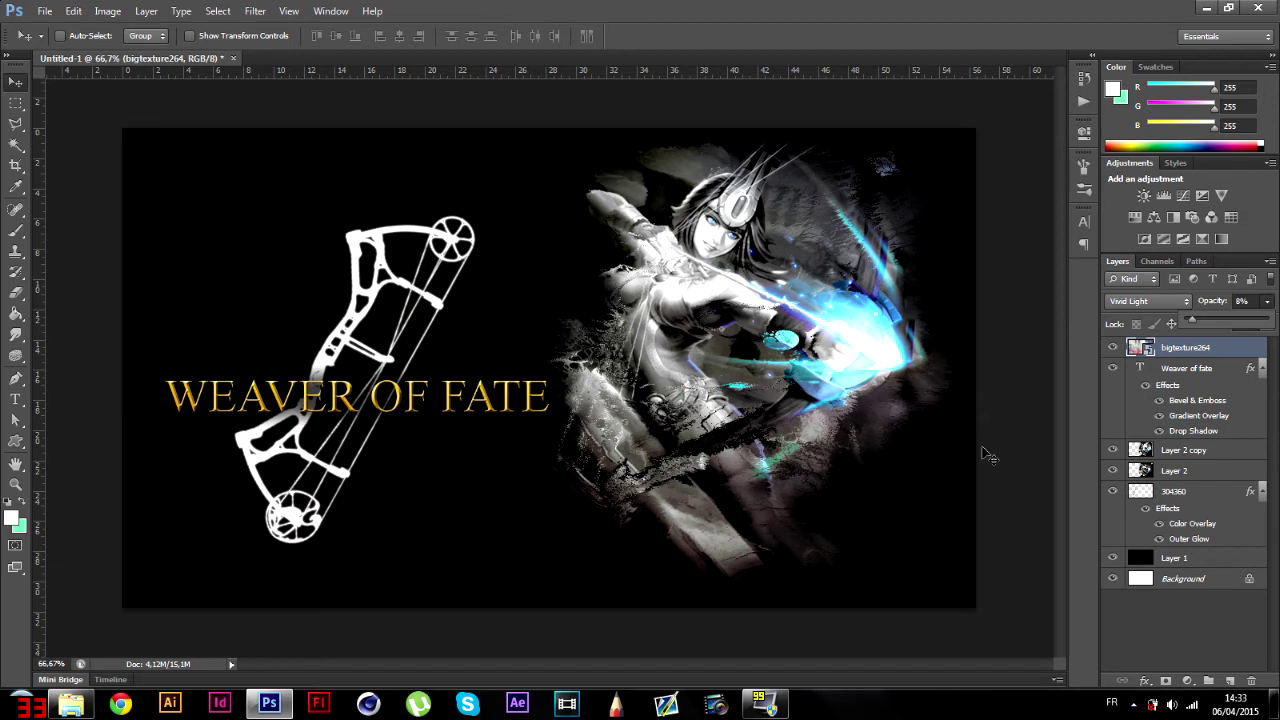
left_click(1160, 607)
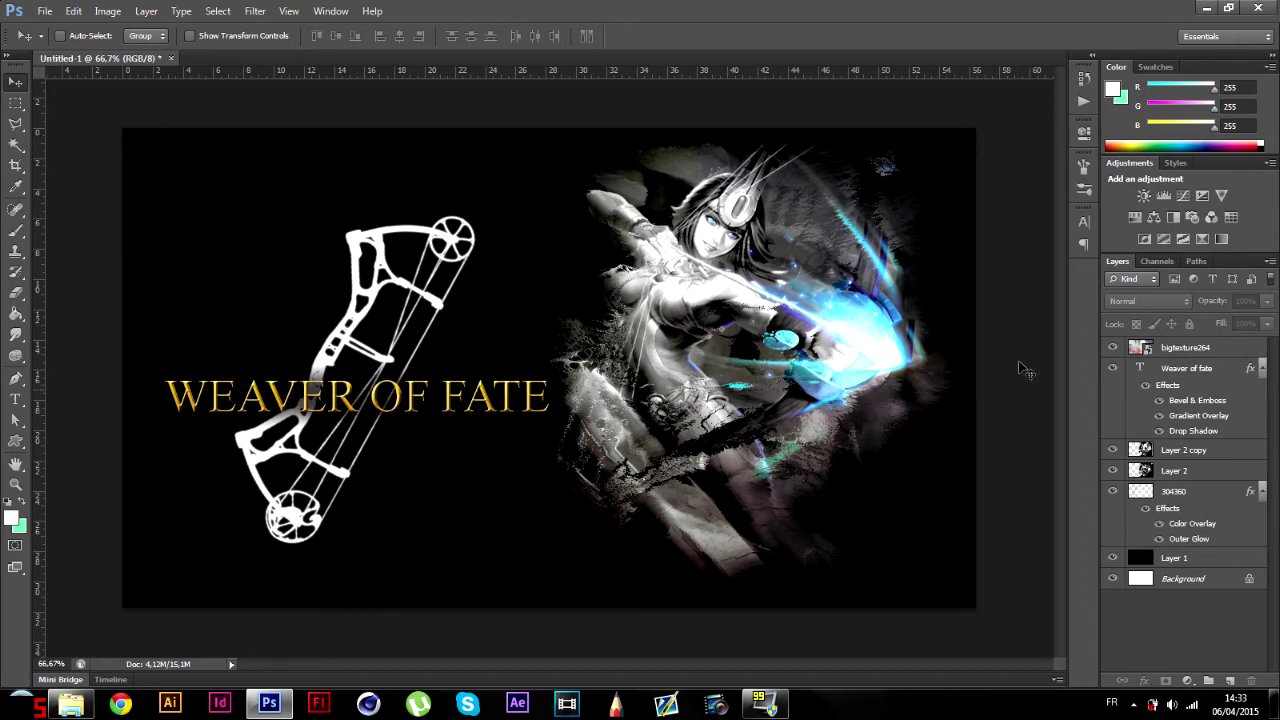
left_click(1180, 349)
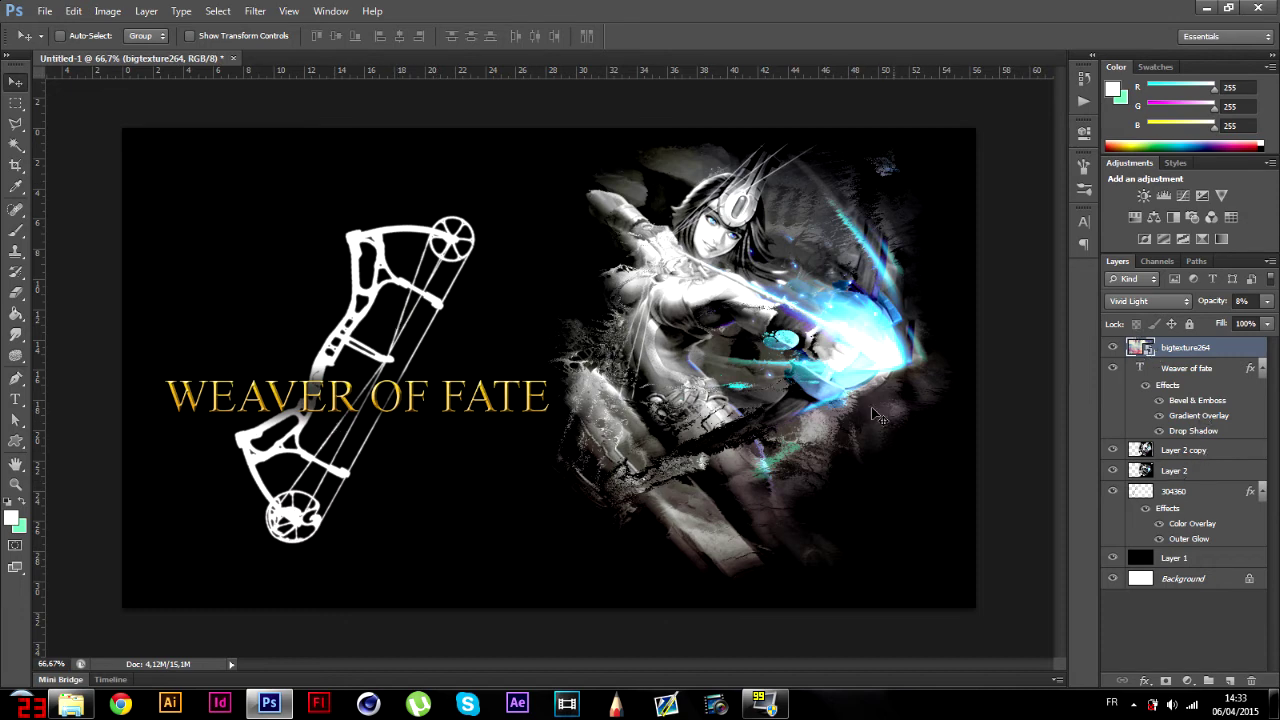
left_click(1174, 615)
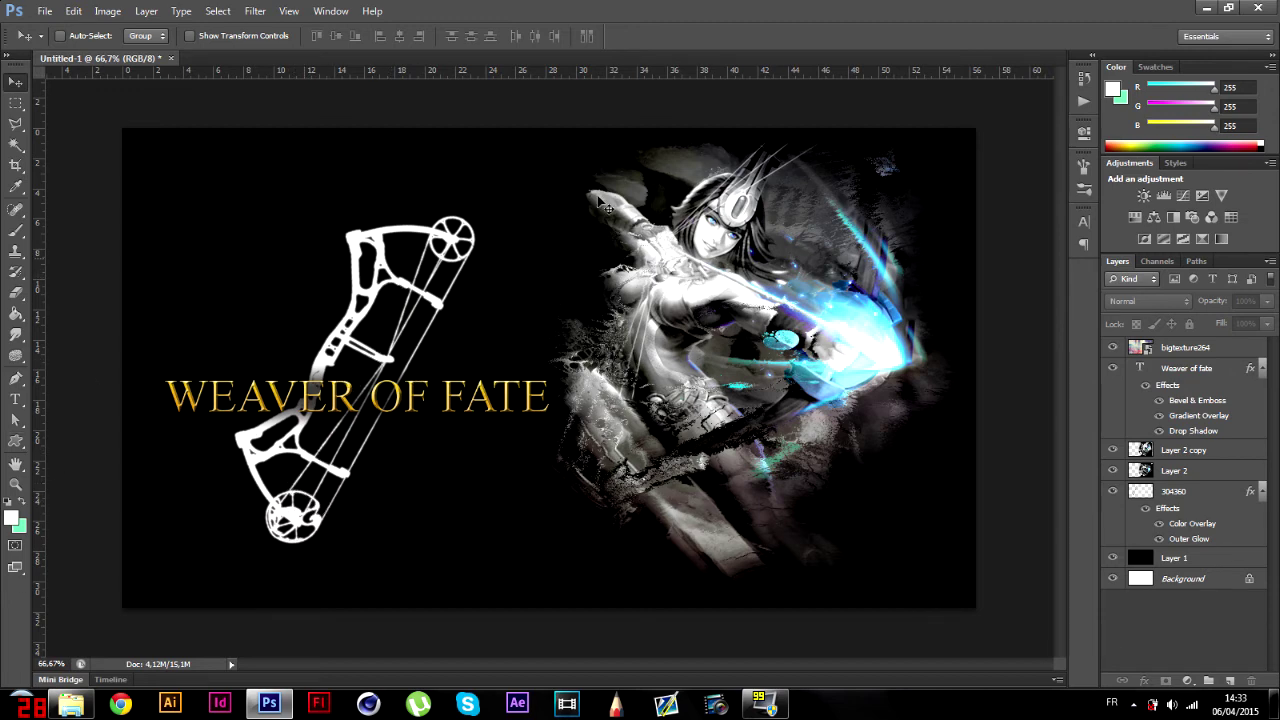
left_click(1202, 347)
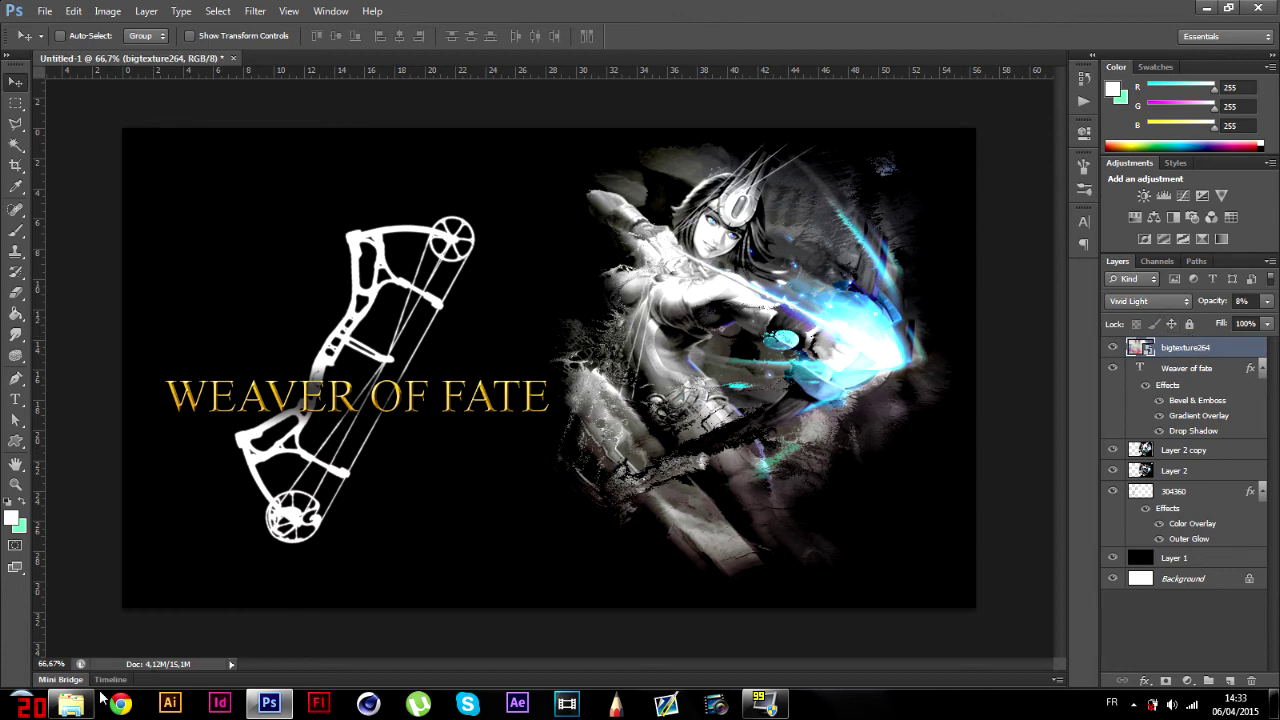
- Place Dirty.png from the "textures diverse pour filtre etc" folder over the whole wallpaper canvas
left_click(72, 704)
left_click(955, 192)
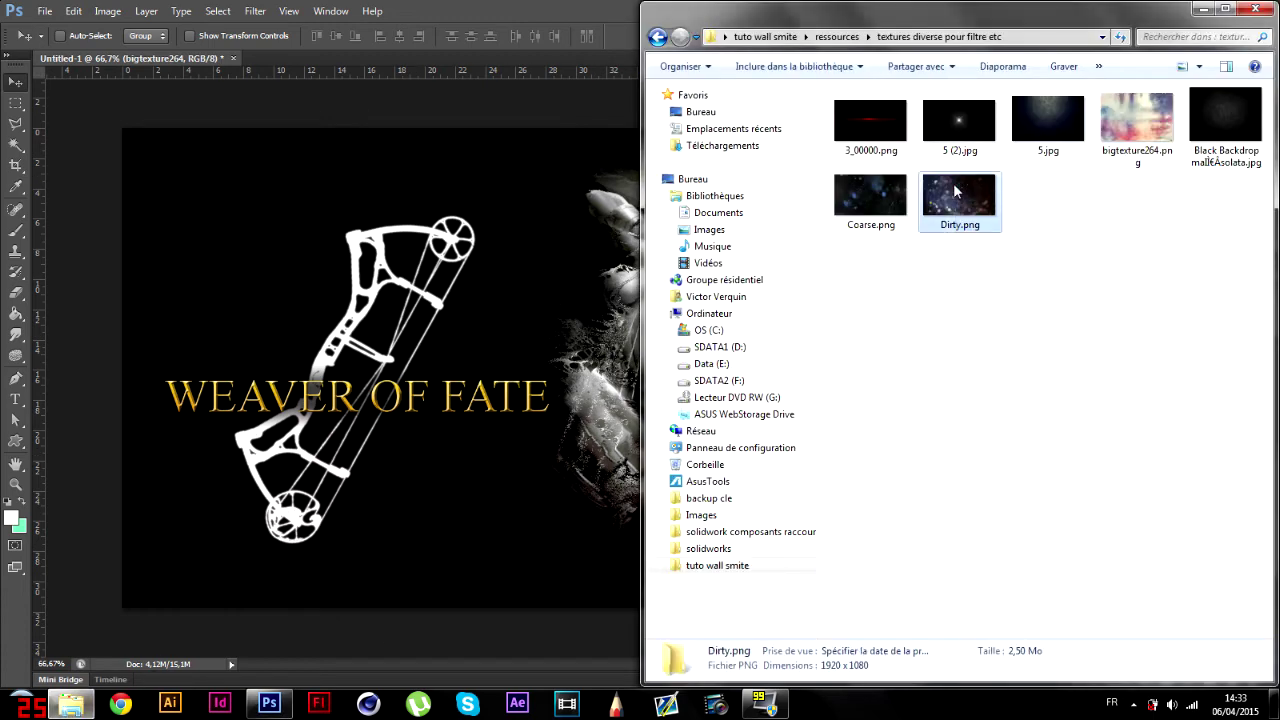
left_click(893, 188)
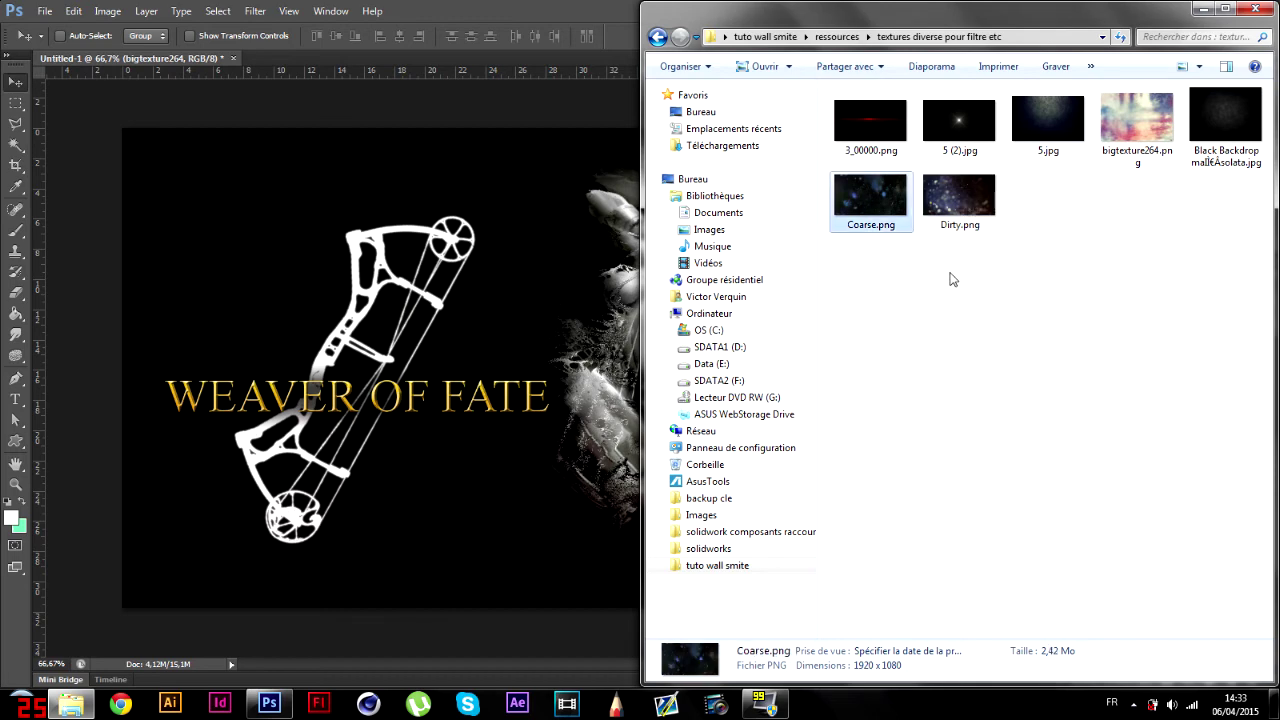
left_click(957, 215)
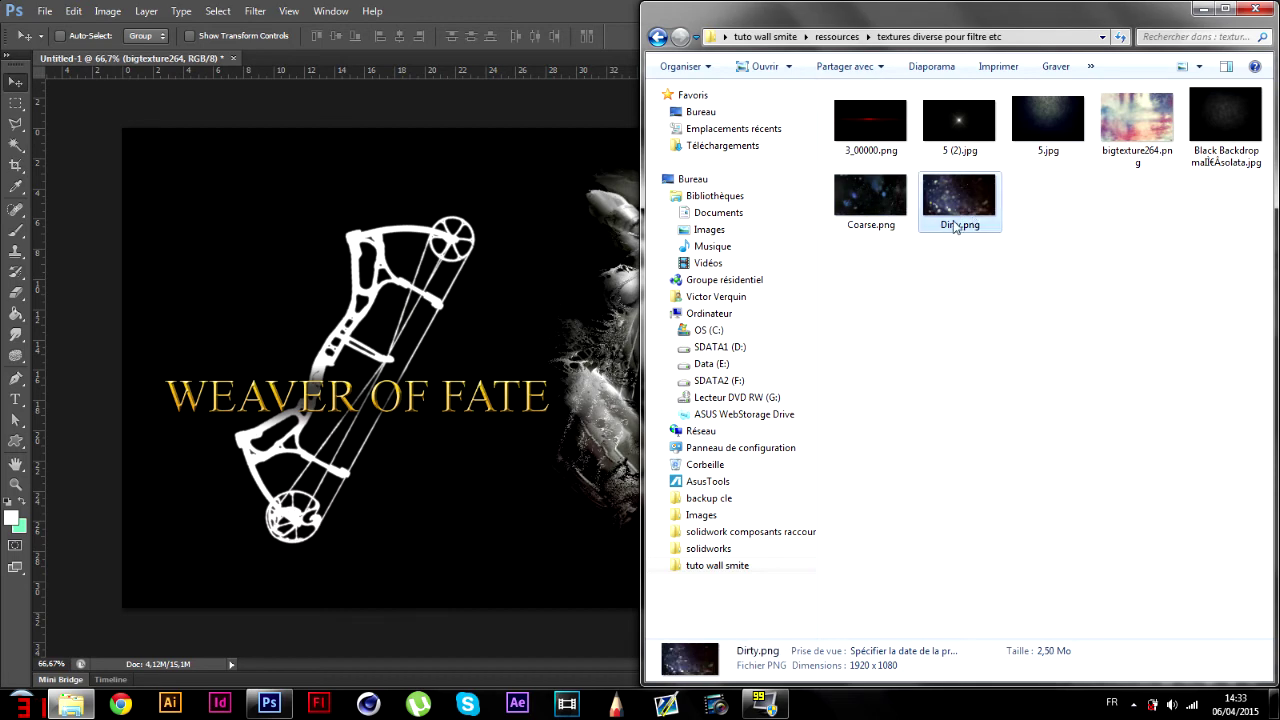
left_click_drag(911, 275, 466, 528)
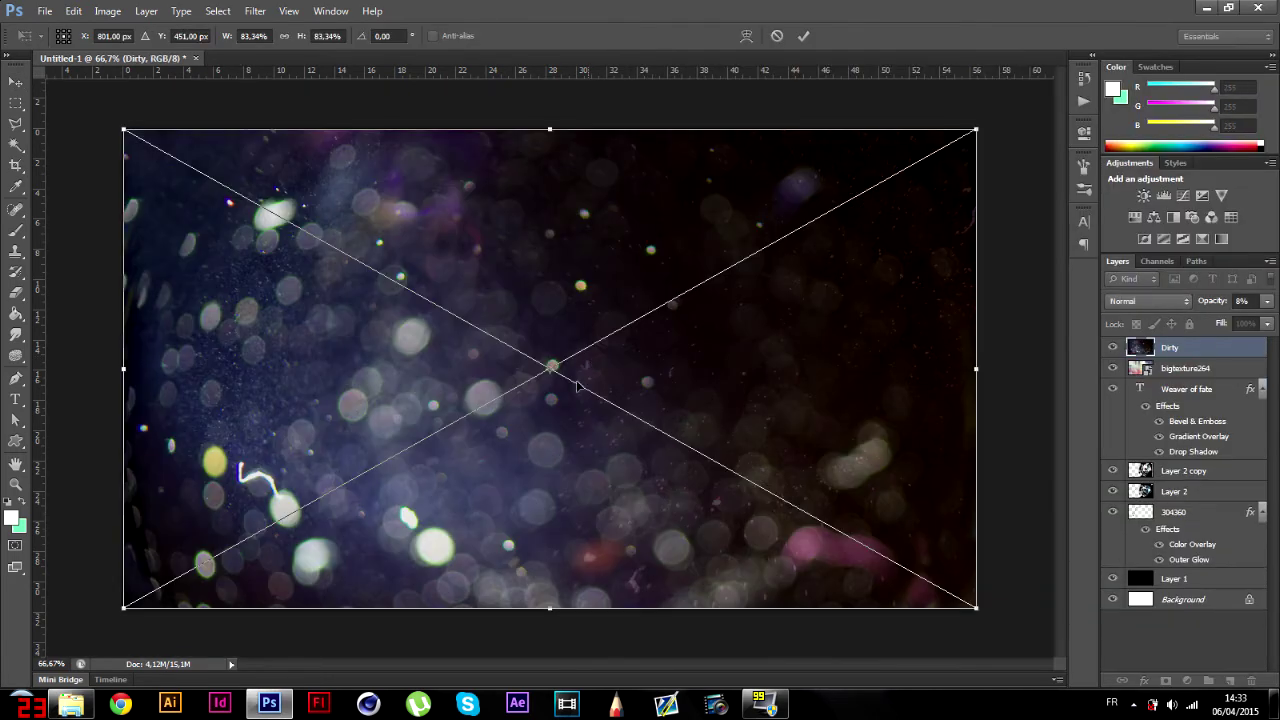
key("Return")
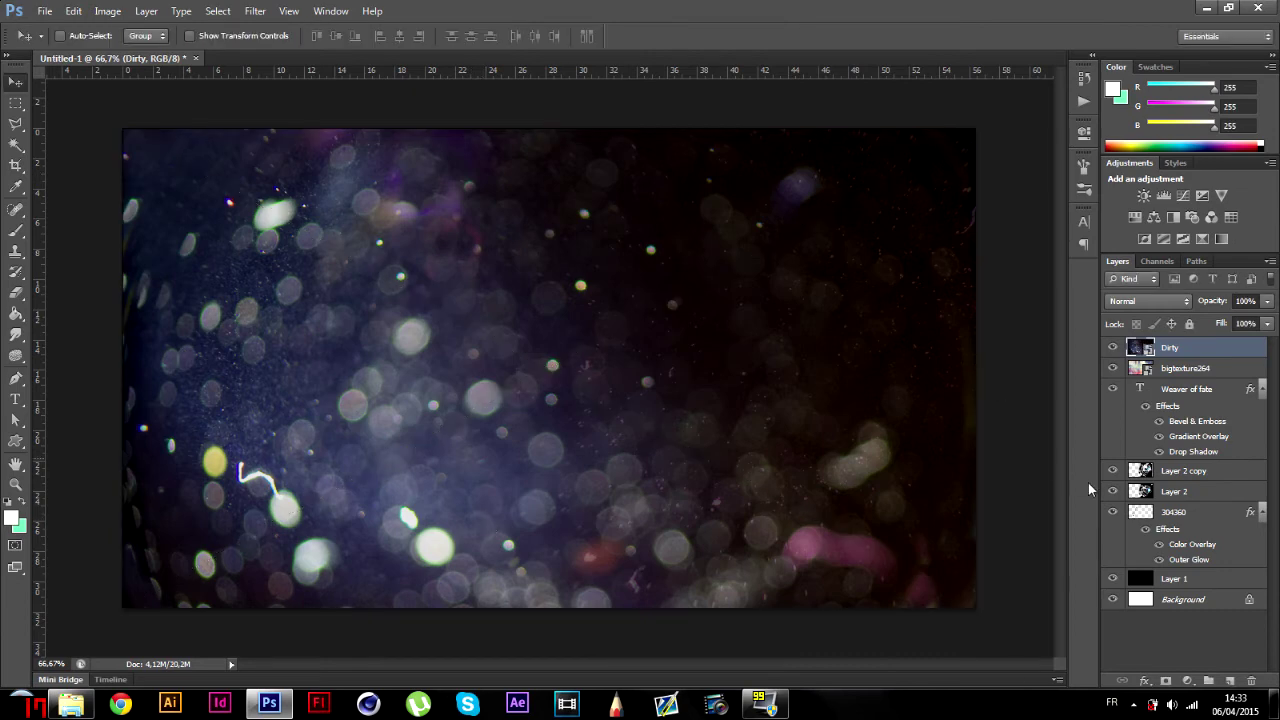
- Set the Dirty layer's blend mode to Lighten and its opacity to 12%
left_click(1160, 300)
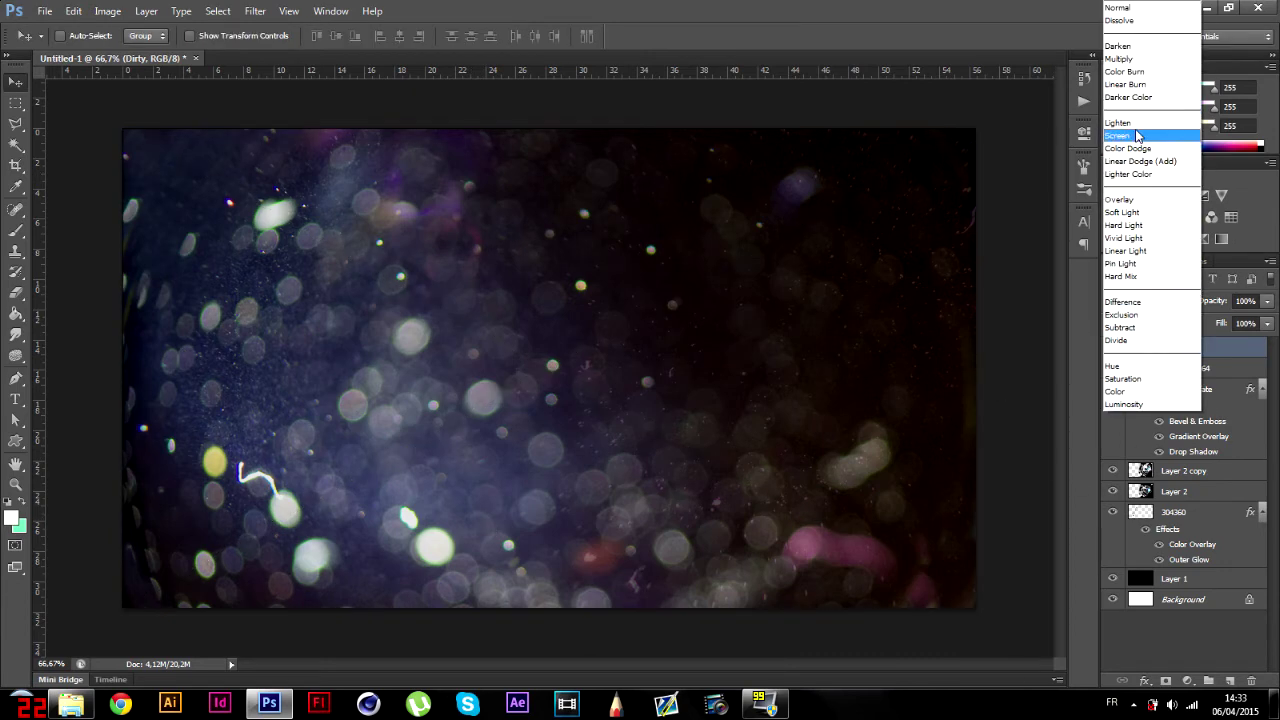
left_click(1138, 133)
left_click(1268, 301)
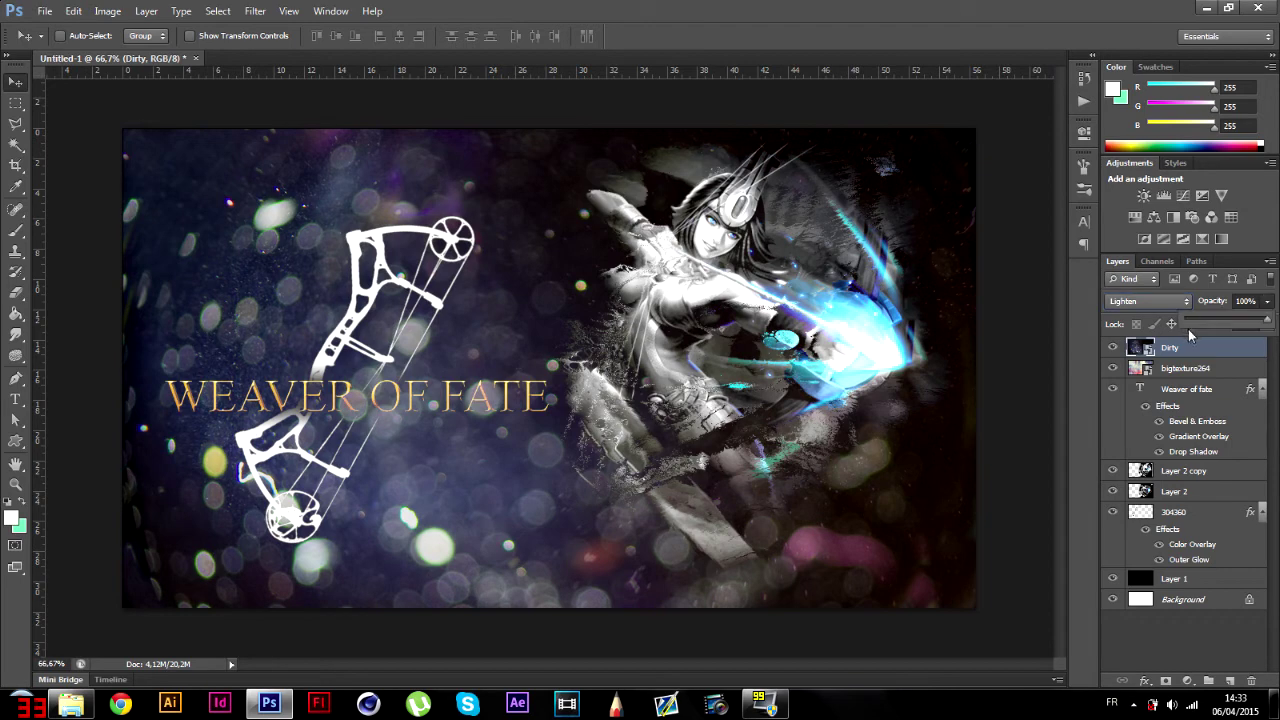
left_click_drag(1192, 317, 1196, 317)
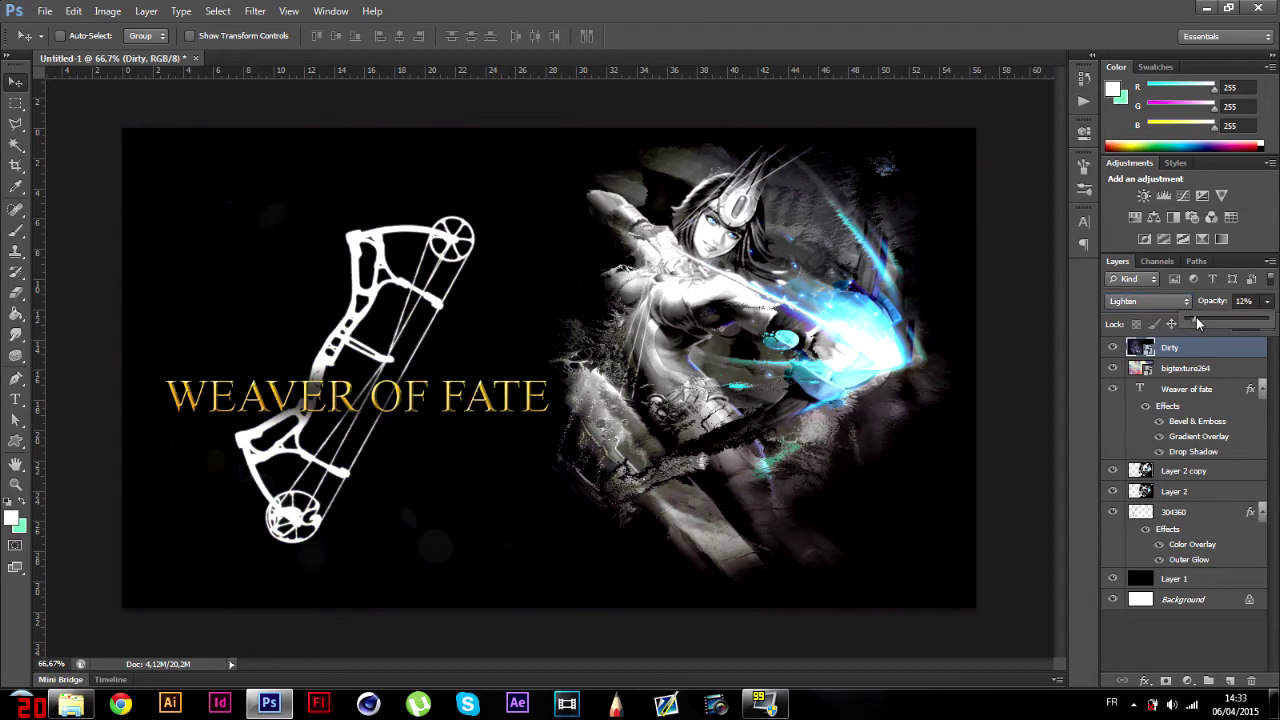
left_click(1152, 645)
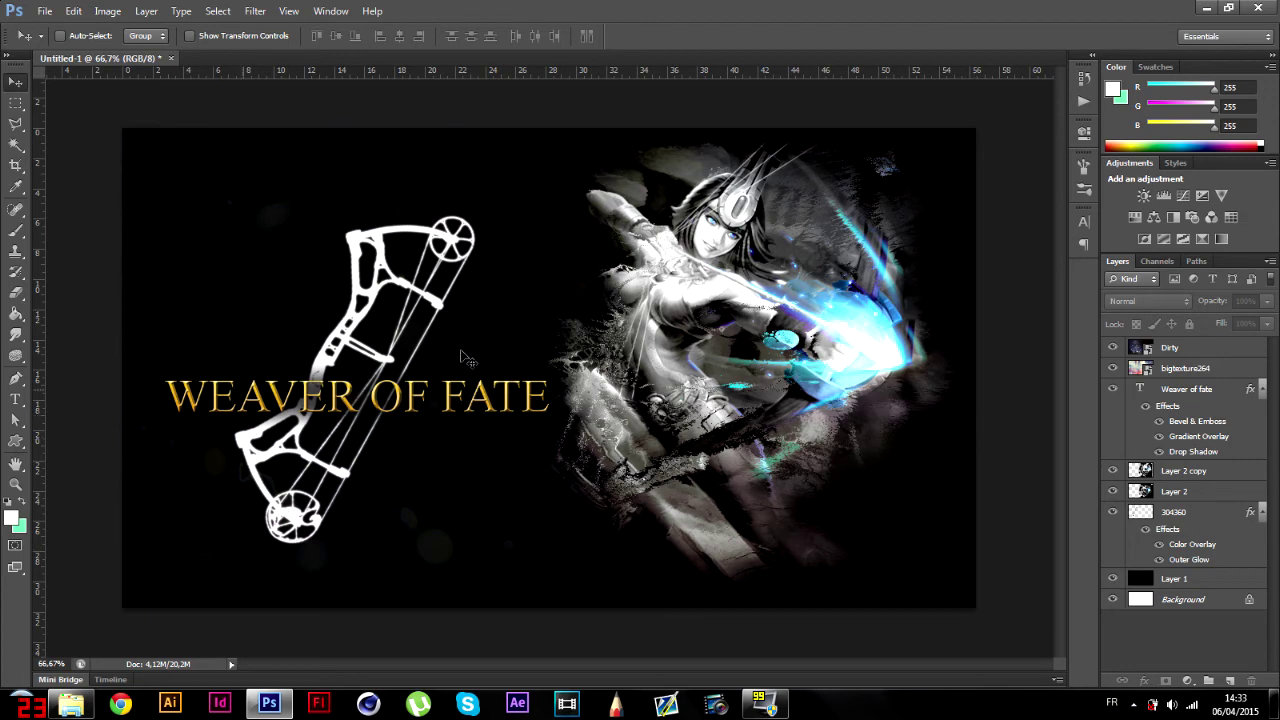
- Rasterize the layer style of the 304360 bow logo layer
left_click(1199, 511)
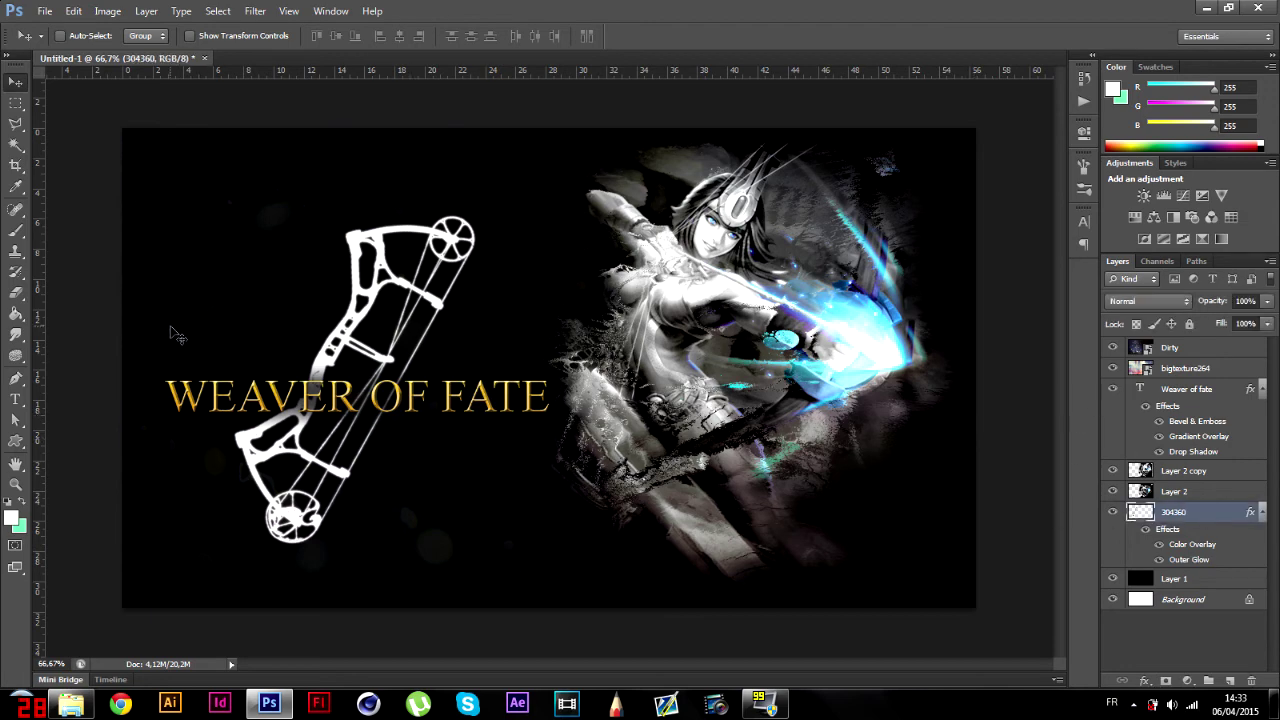
right_click(1214, 511)
left_click(1040, 262)
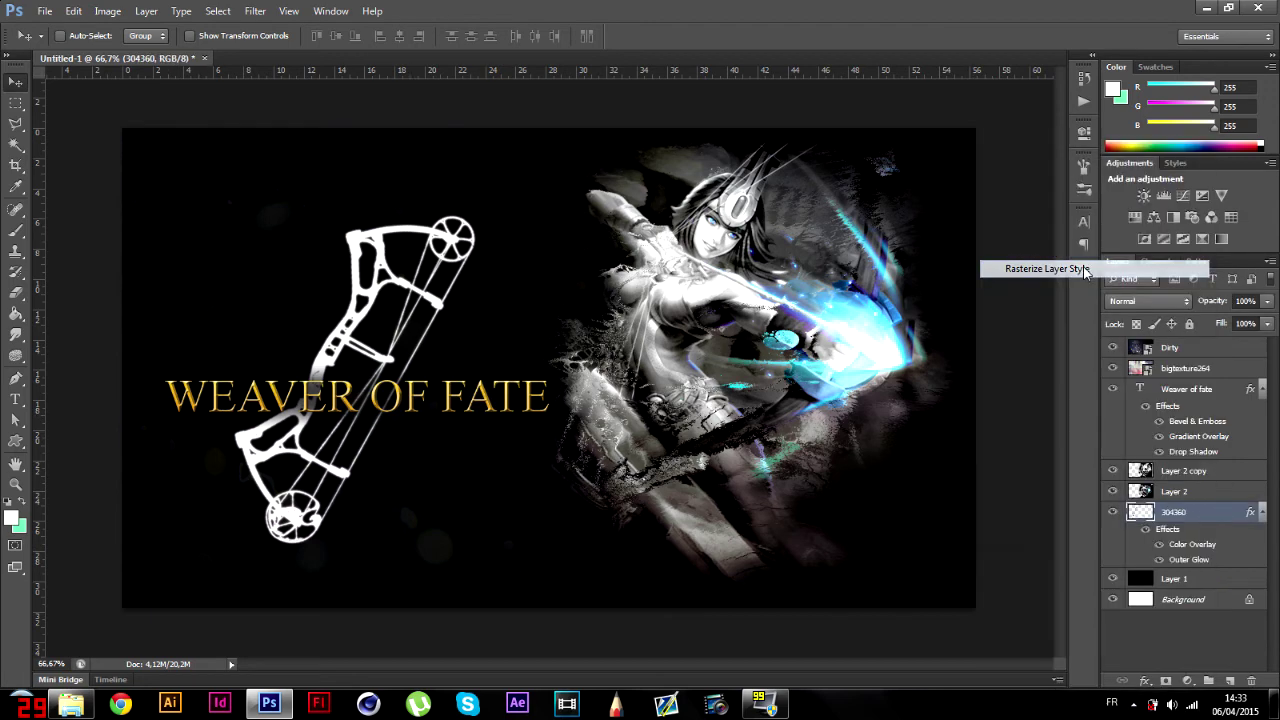
- Fade the outer ends of the bow logo with the Eraser, using a soft round 432 px brush at 0% hardness
left_click(15, 292)
left_click(80, 288)
right_click(482, 474)
left_click(498, 435)
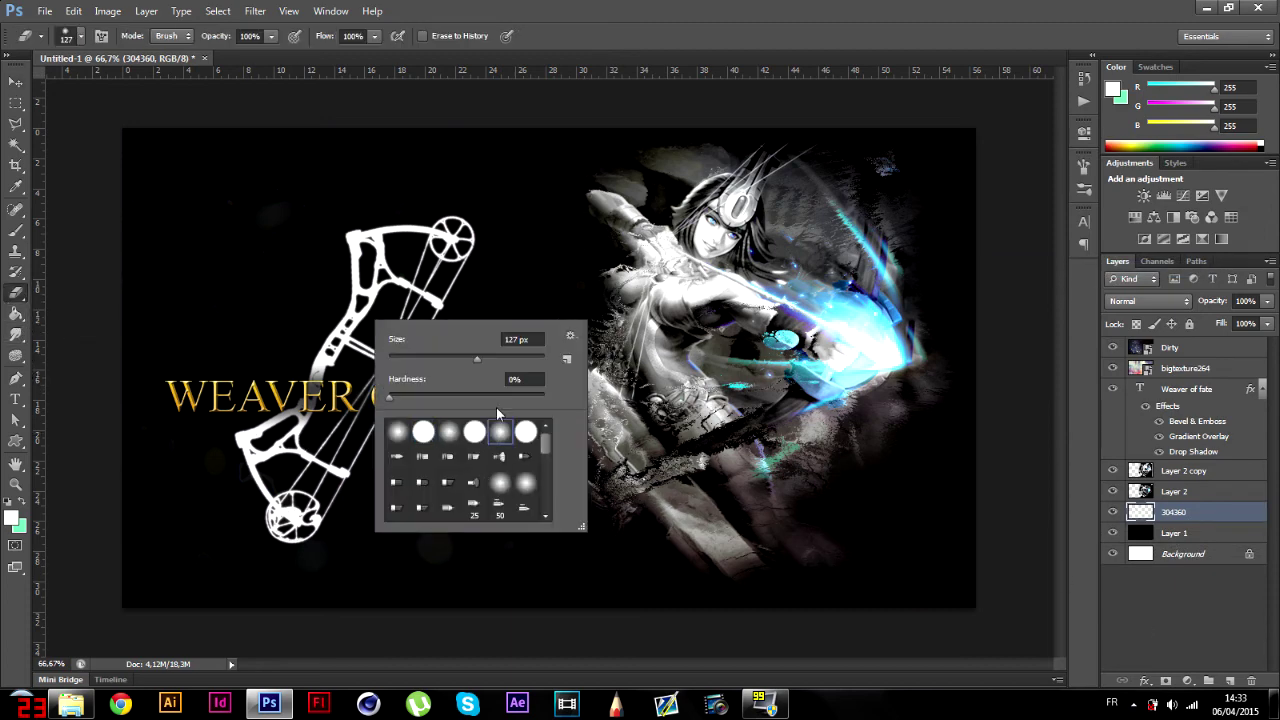
left_click_drag(522, 358, 527, 360)
left_click(520, 206)
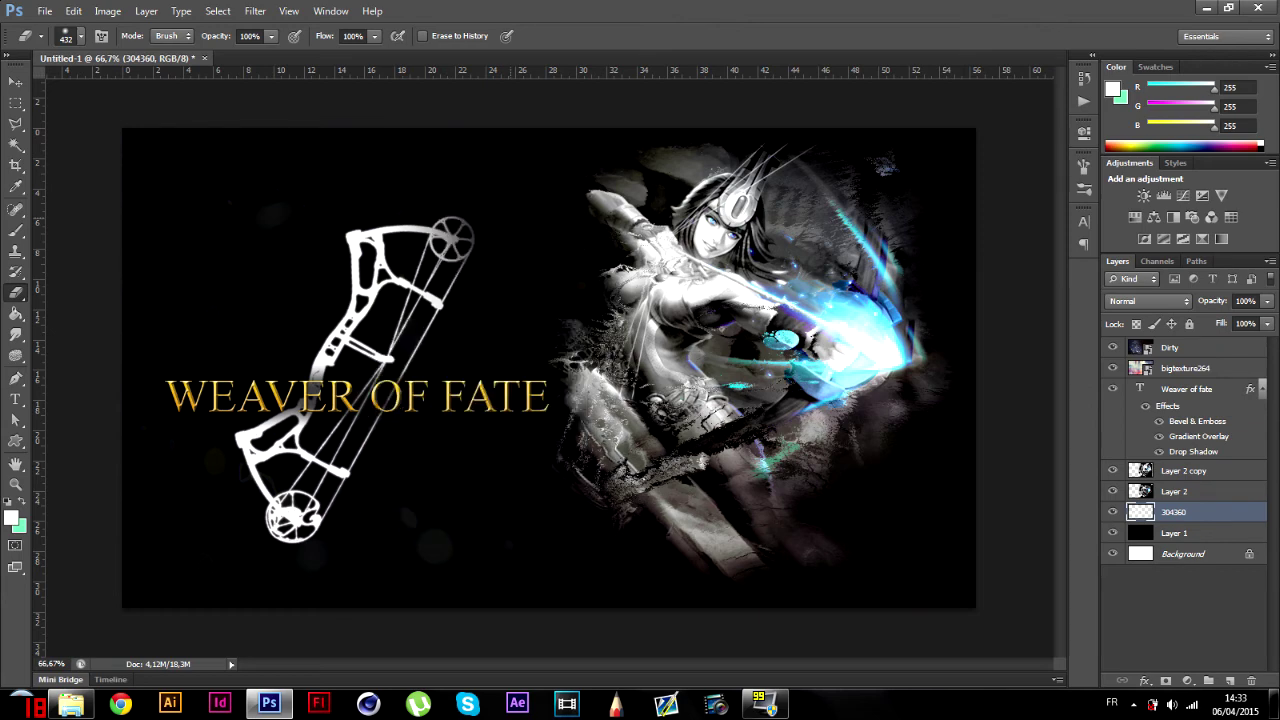
left_click_drag(463, 148, 368, 130)
mouse_move(220, 572)
left_mouse_down()
mouse_move(248, 588)
mouse_move(328, 588)
left_mouse_up()
left_click(466, 510)
left_click(265, 450)
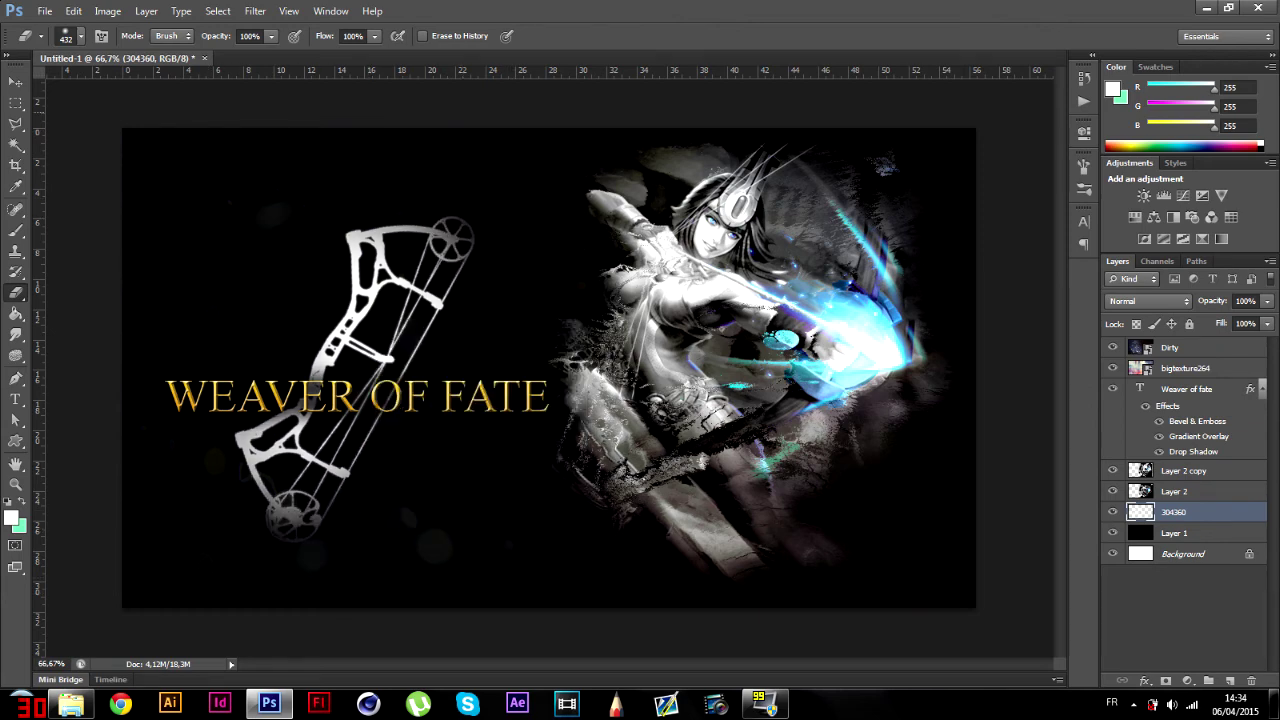
left_click_drag(252, 181, 270, 198)
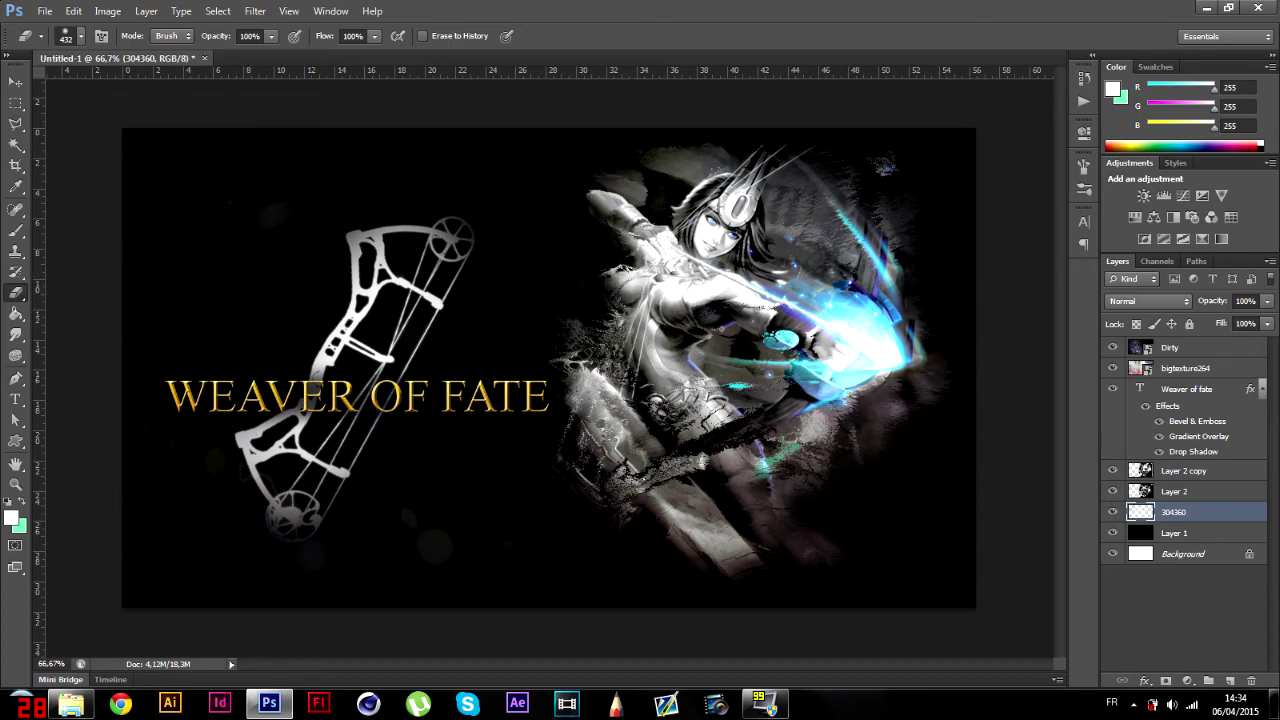
- Lower the opacity of the 304360 bow logo layer to about 60% and deselect it
left_click_drag(1266, 304, 1233, 323)
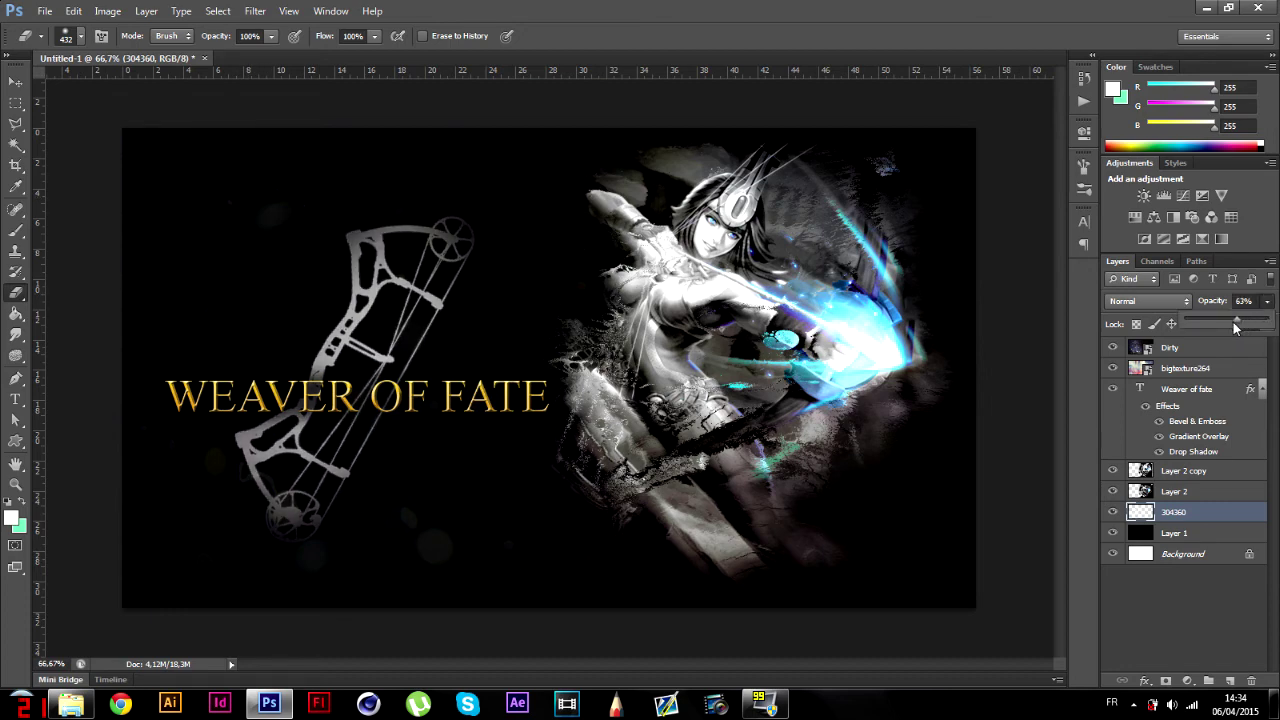
left_click(1190, 584)
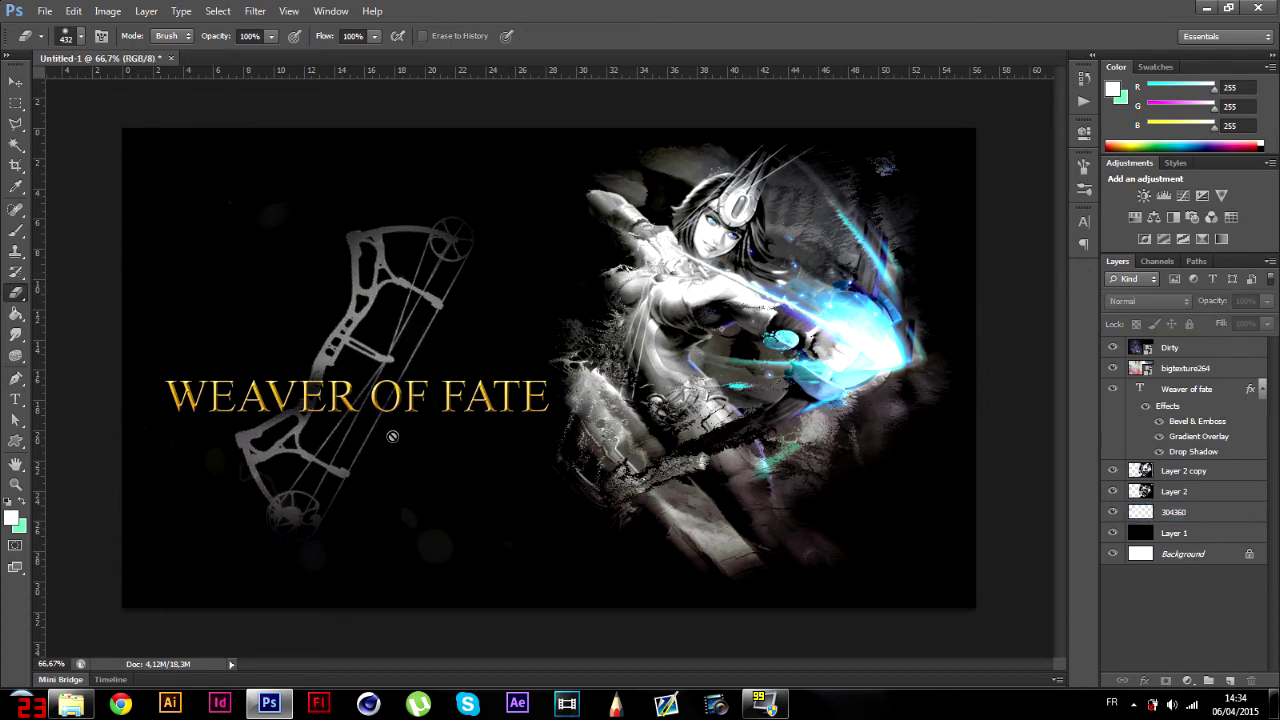
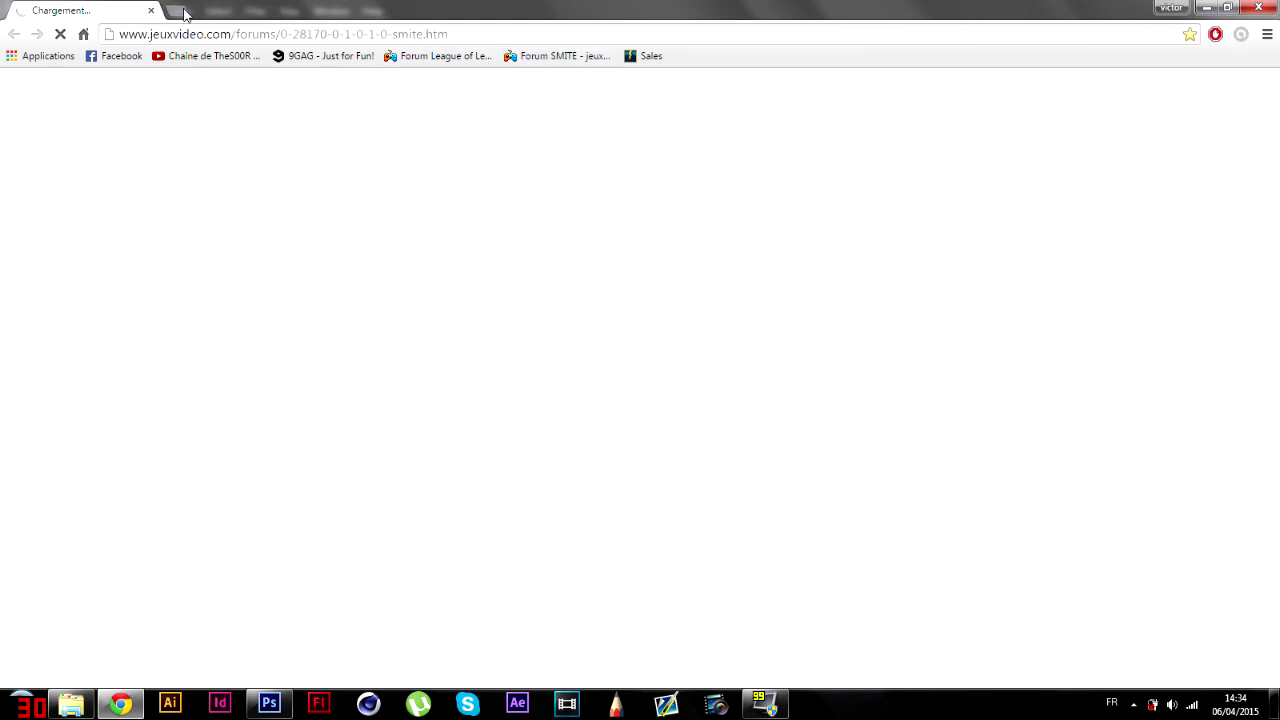
- Search the web for dafont in a new browser tab
left_click(177, 10)
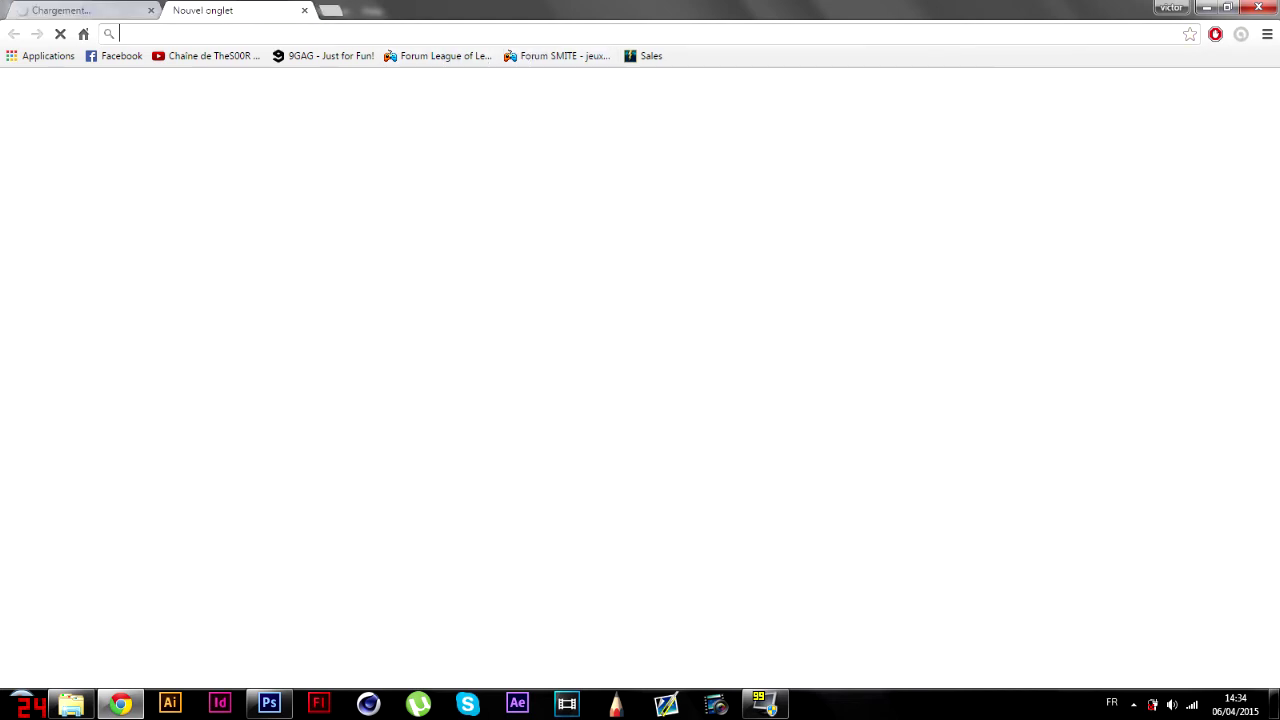
type("dafont")
key("Return")
- Open the Wallpaper Medusa topic in the SMITE forum on jeuxvideo.com
left_click(60, 10)
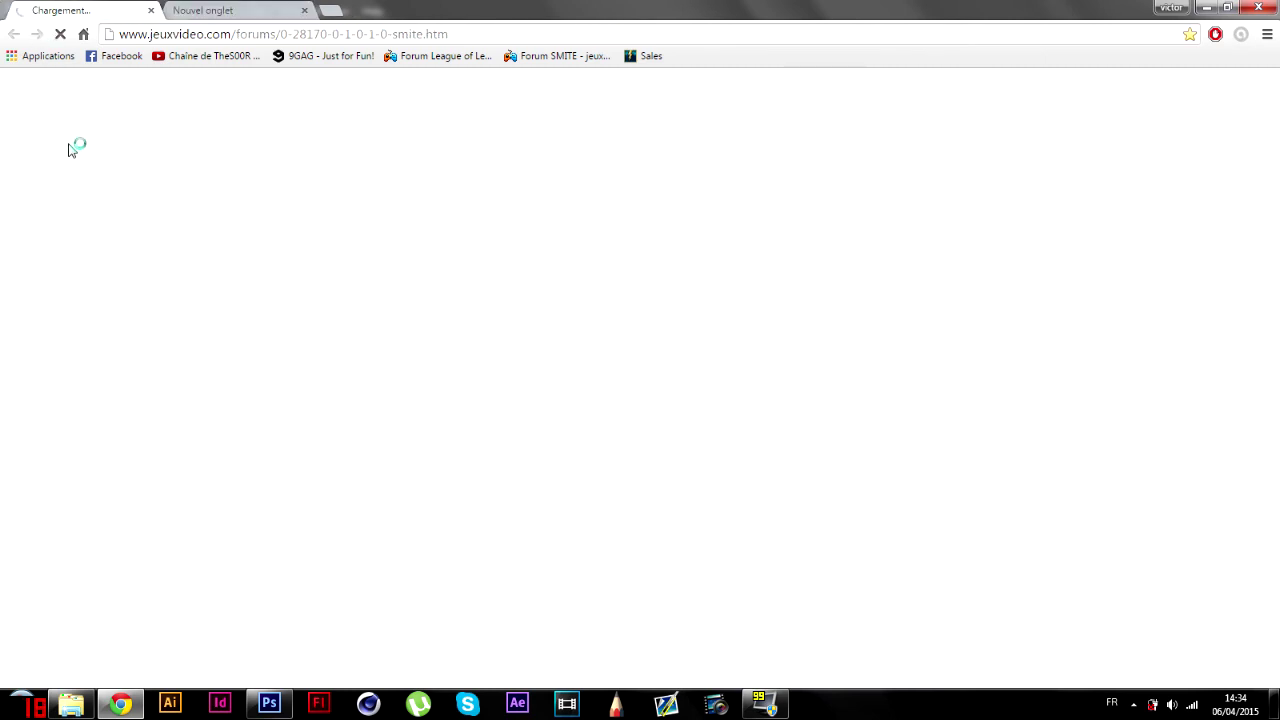
left_click(262, 706)
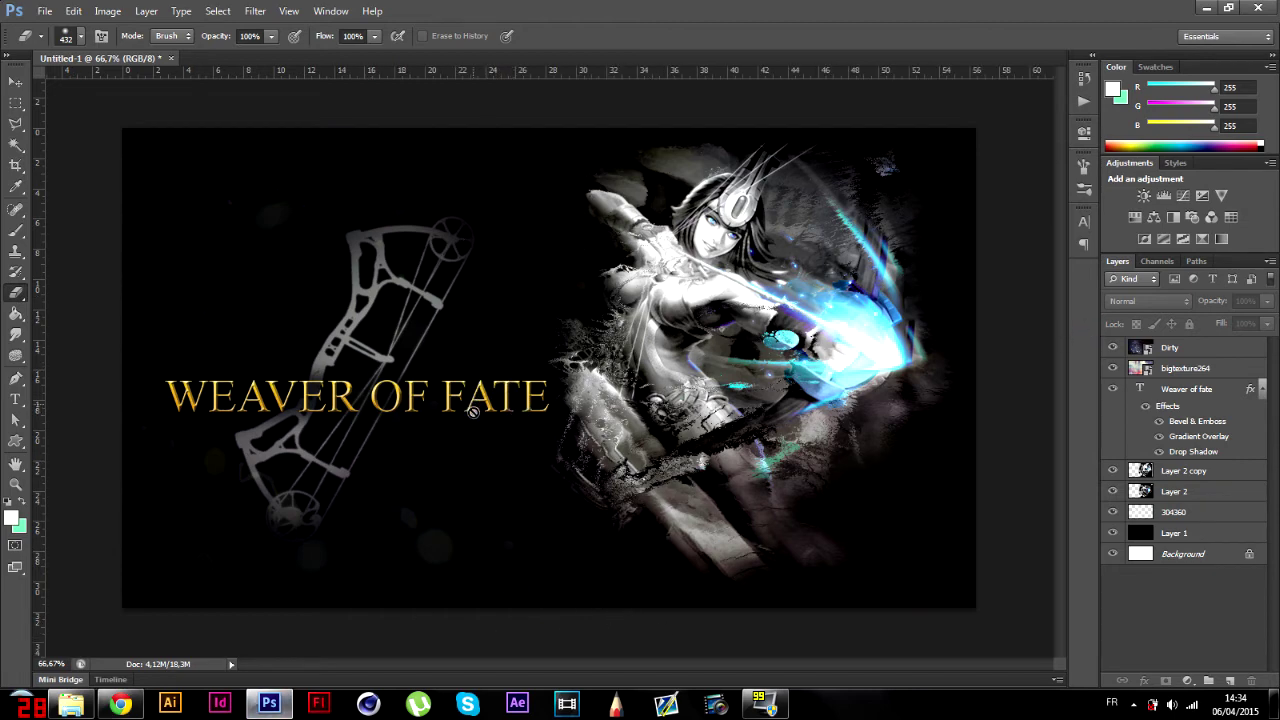
left_click(119, 704)
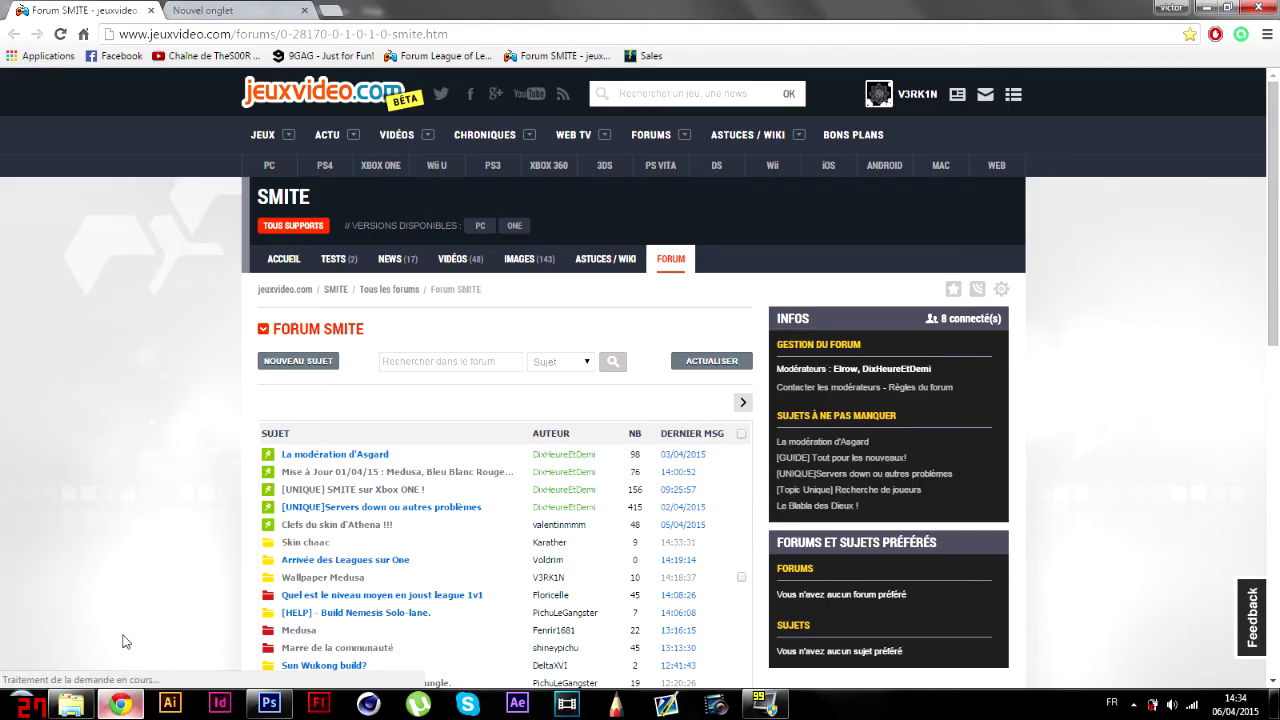
left_click(342, 592)
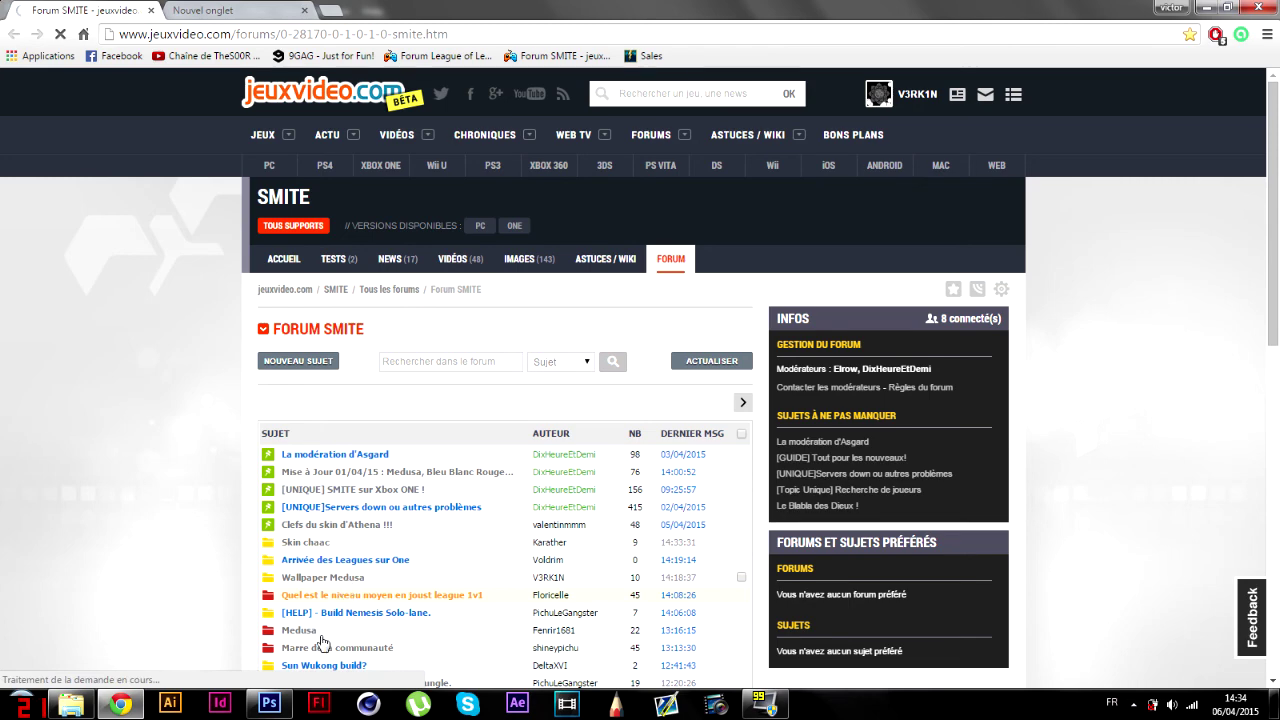
left_click(291, 580)
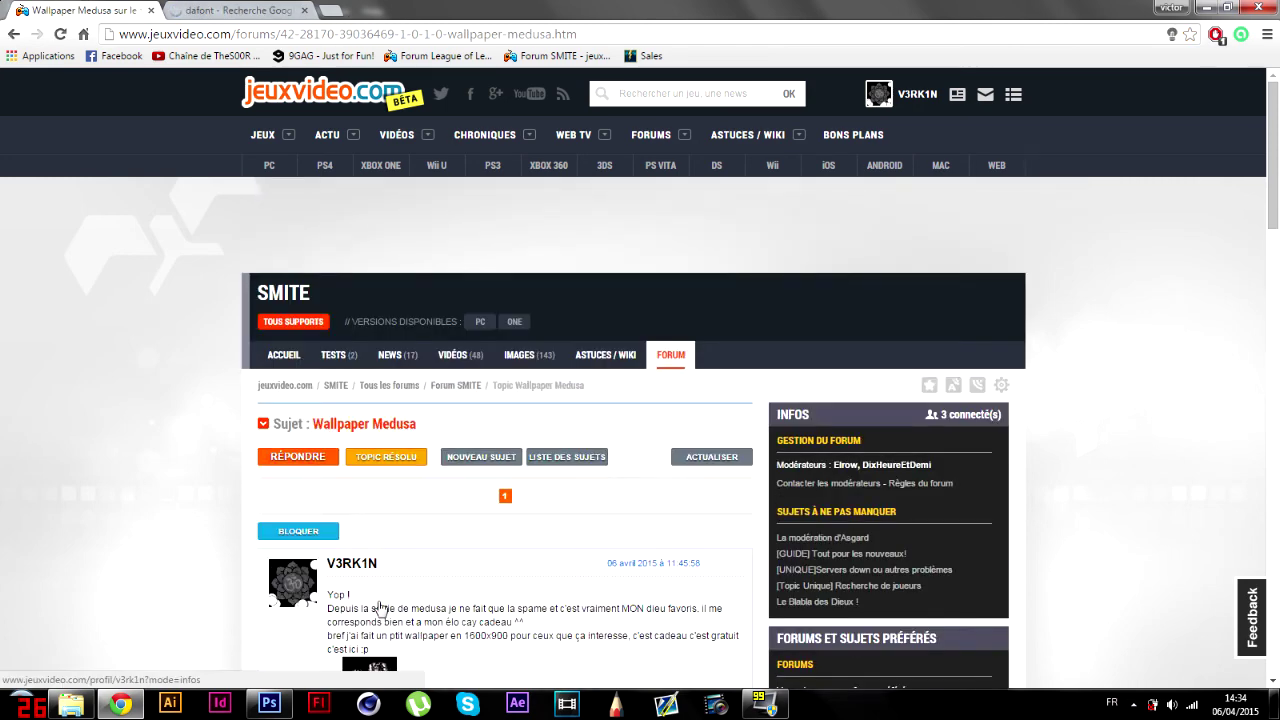
- Read through the replies in the Wallpaper Medusa topic to see which wallpapers members request
scroll(449, 534, "down", 10)
scroll(449, 534, "down", 5)
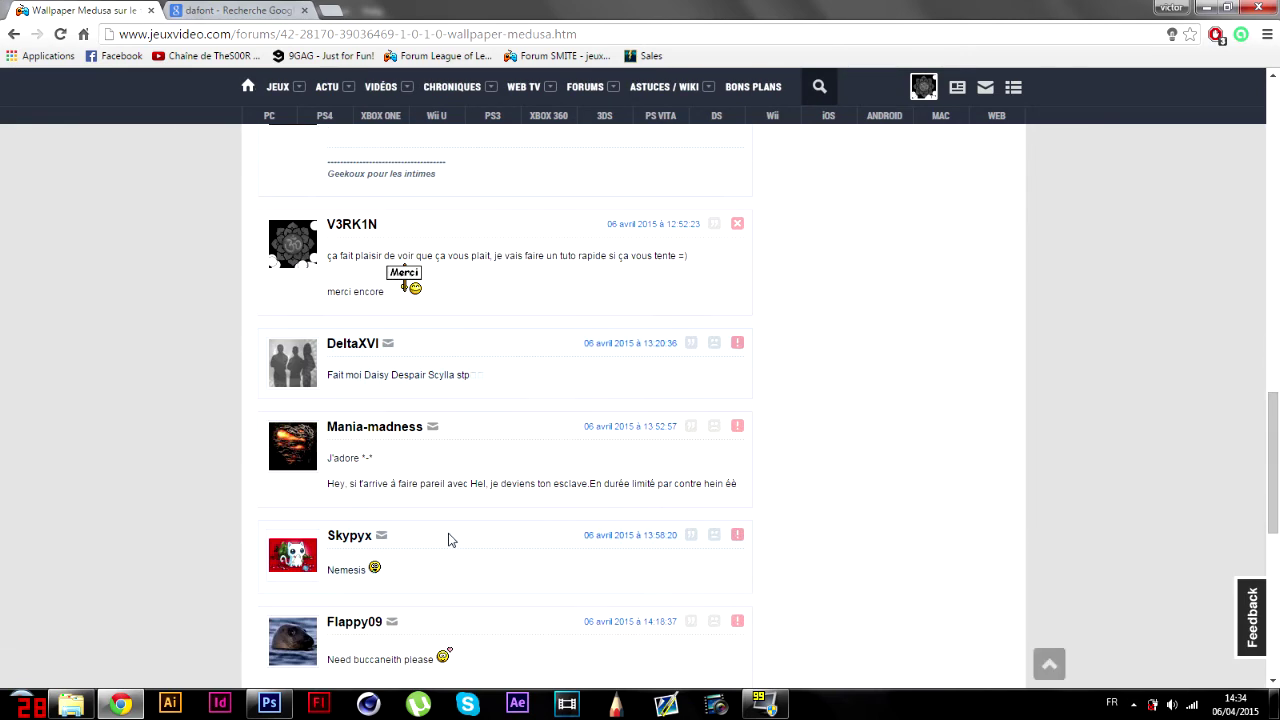
scroll(449, 540, "down", 2)
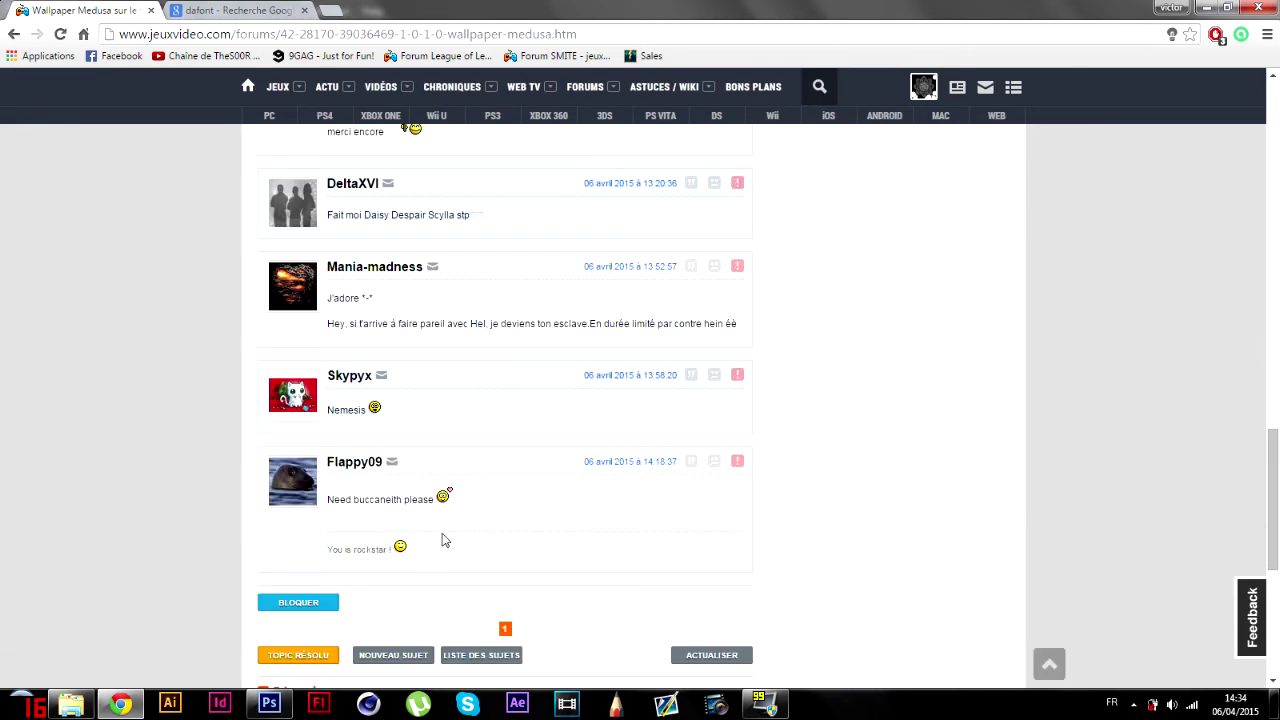
scroll(445, 540, "up", 1)
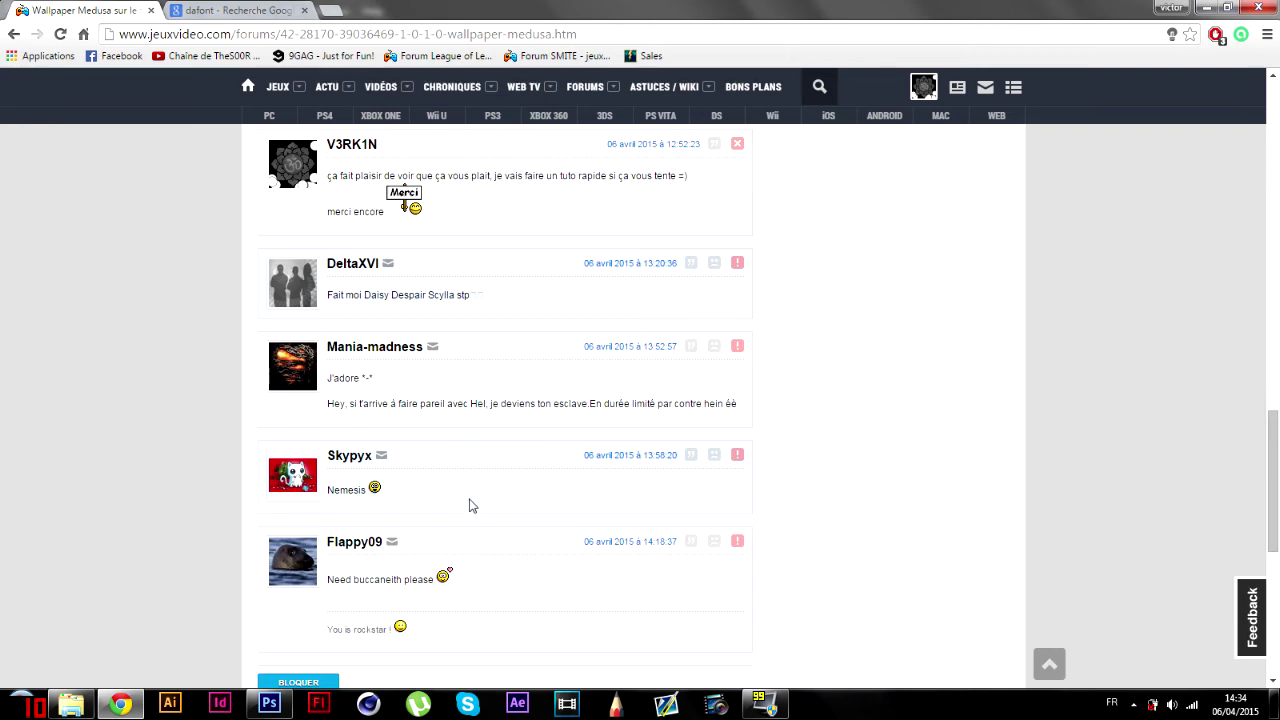
scroll(475, 518, "up", 1)
scroll(474, 517, "down", 2)
scroll(474, 517, "up", 7)
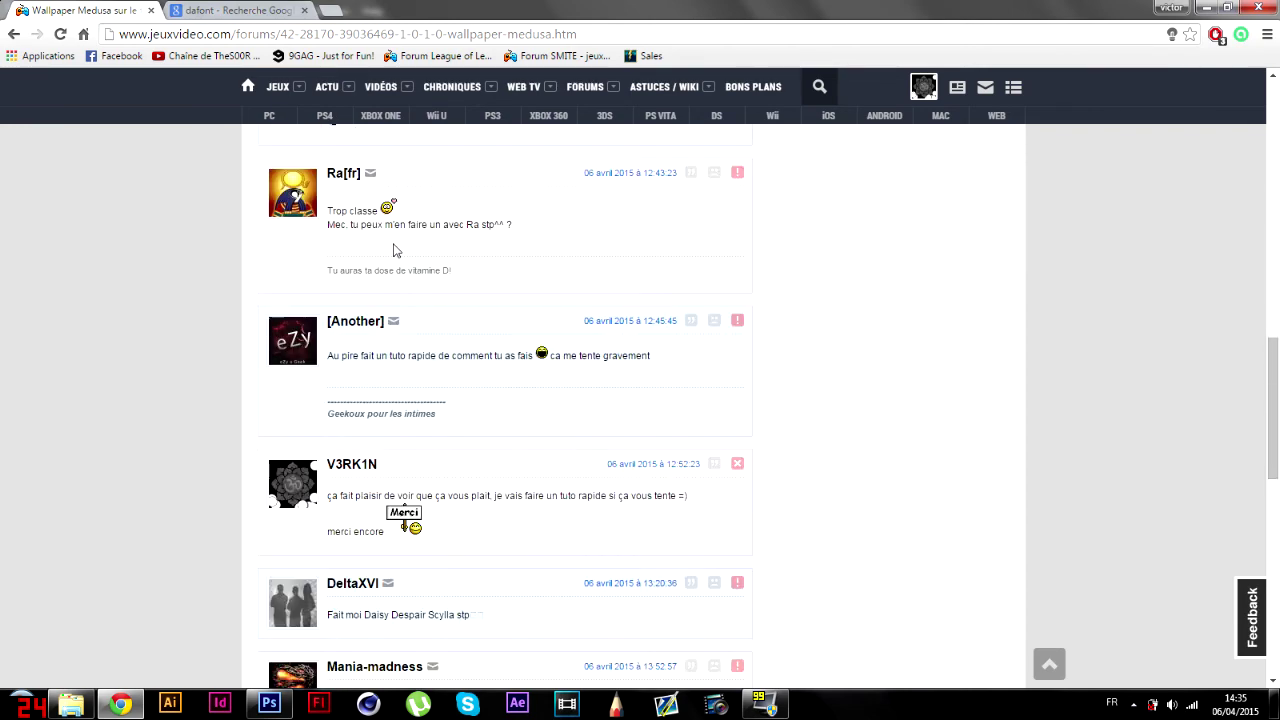
scroll(392, 338, "up", 15)
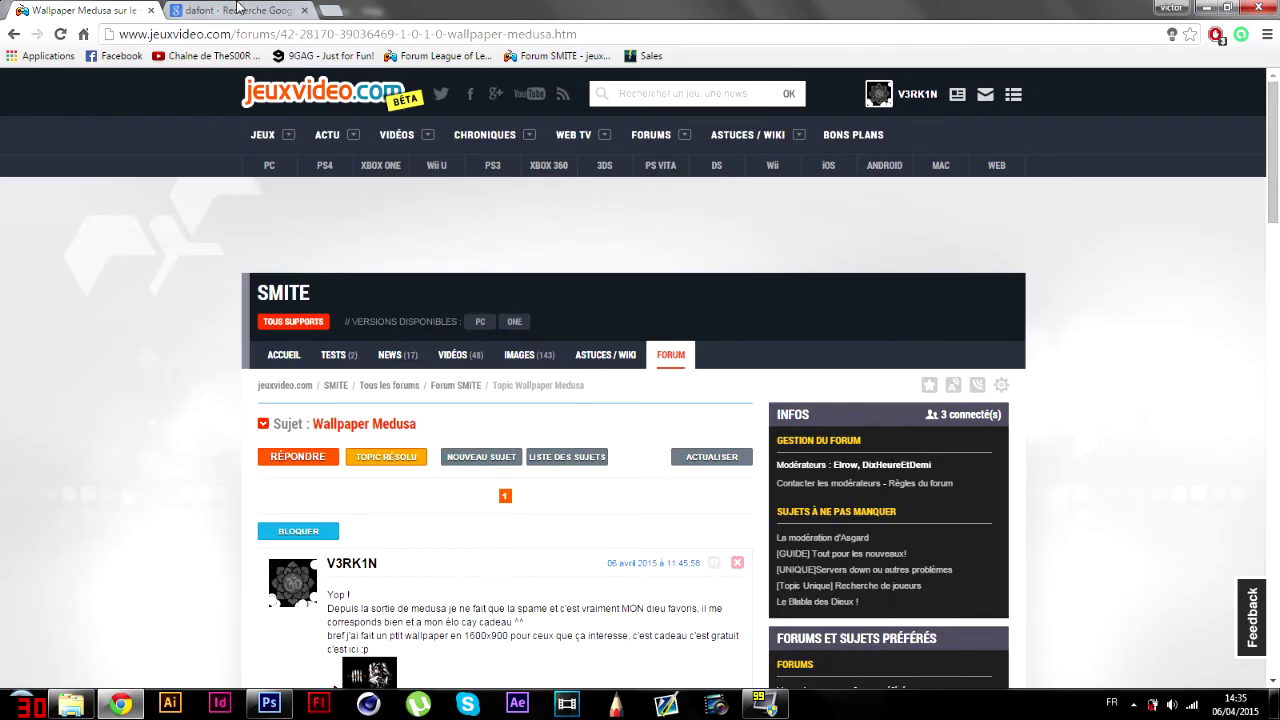
- Open the dafont.com site from the search results
left_click(230, 10)
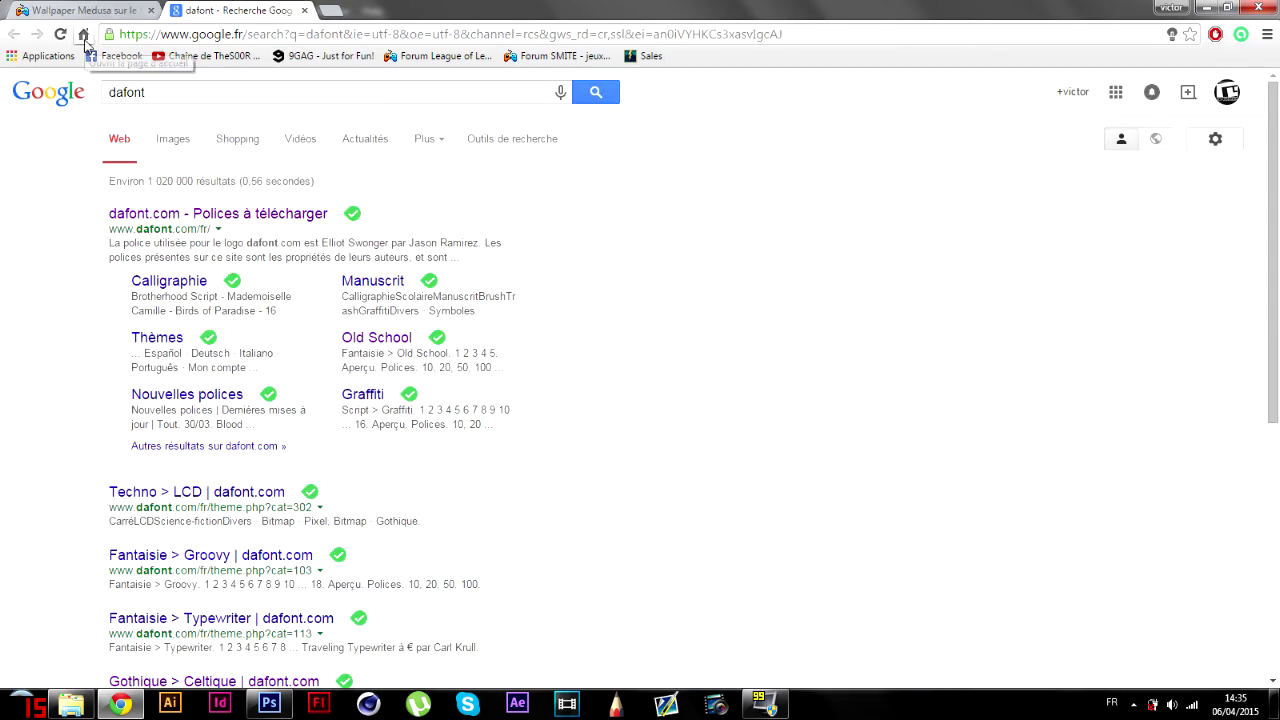
left_click(205, 222)
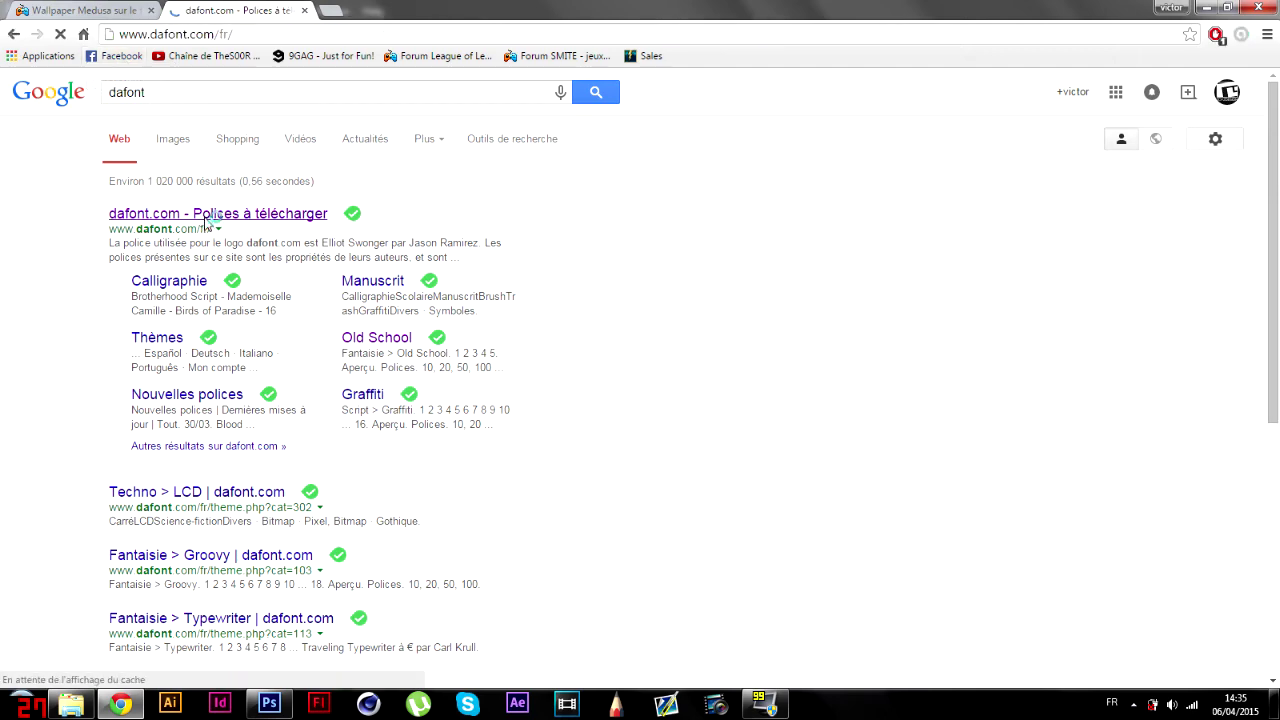
- Open the profile of the forum member who asked for a Neith wallpaper and examine the avatar's lettering
key("ctrl+shift+Tab")
scroll(145, 495, "down", 4)
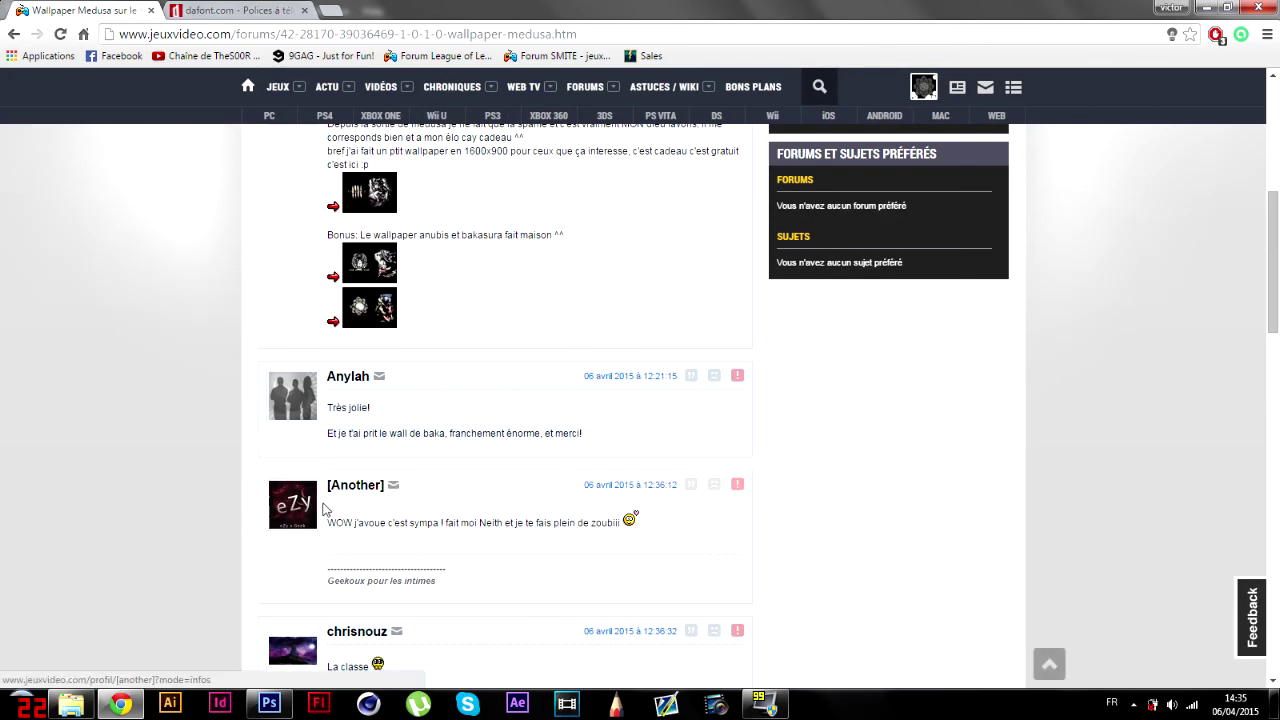
left_click(303, 503)
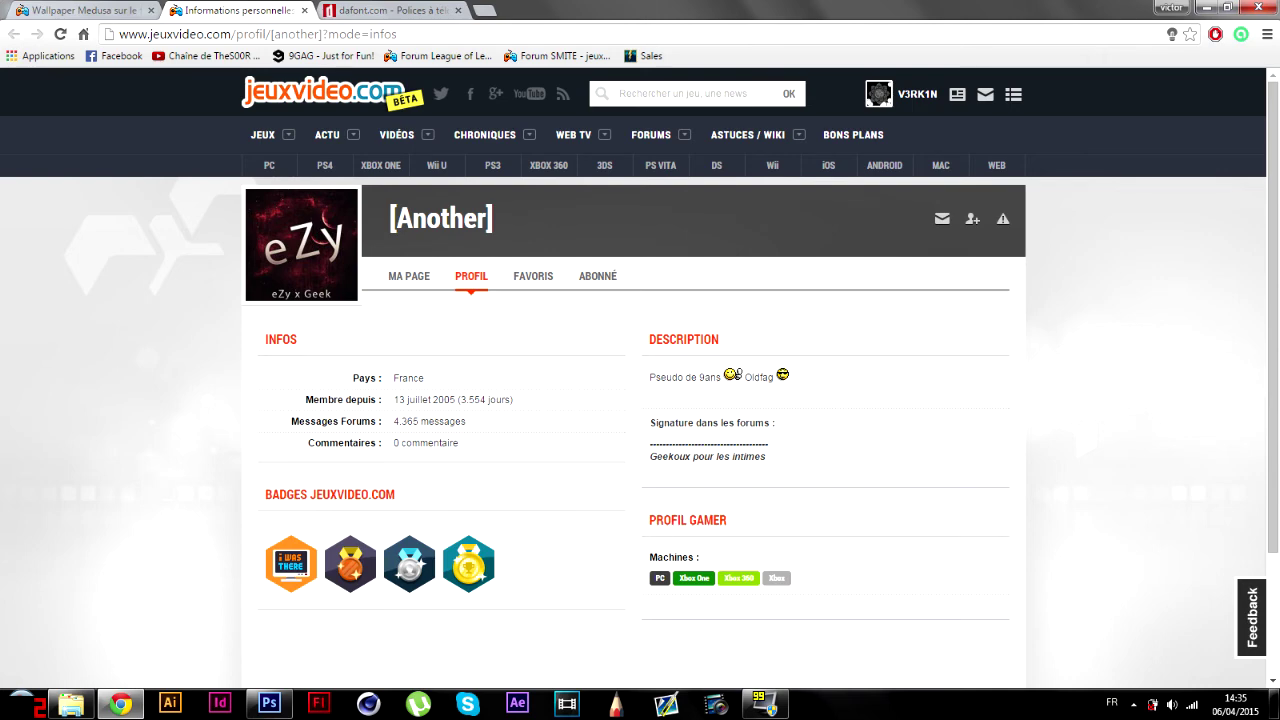
scroll(336, 322, "down", 2)
scroll(336, 322, "up", 2)
- Search dafont.com for the font levirebrush
left_click(410, 10)
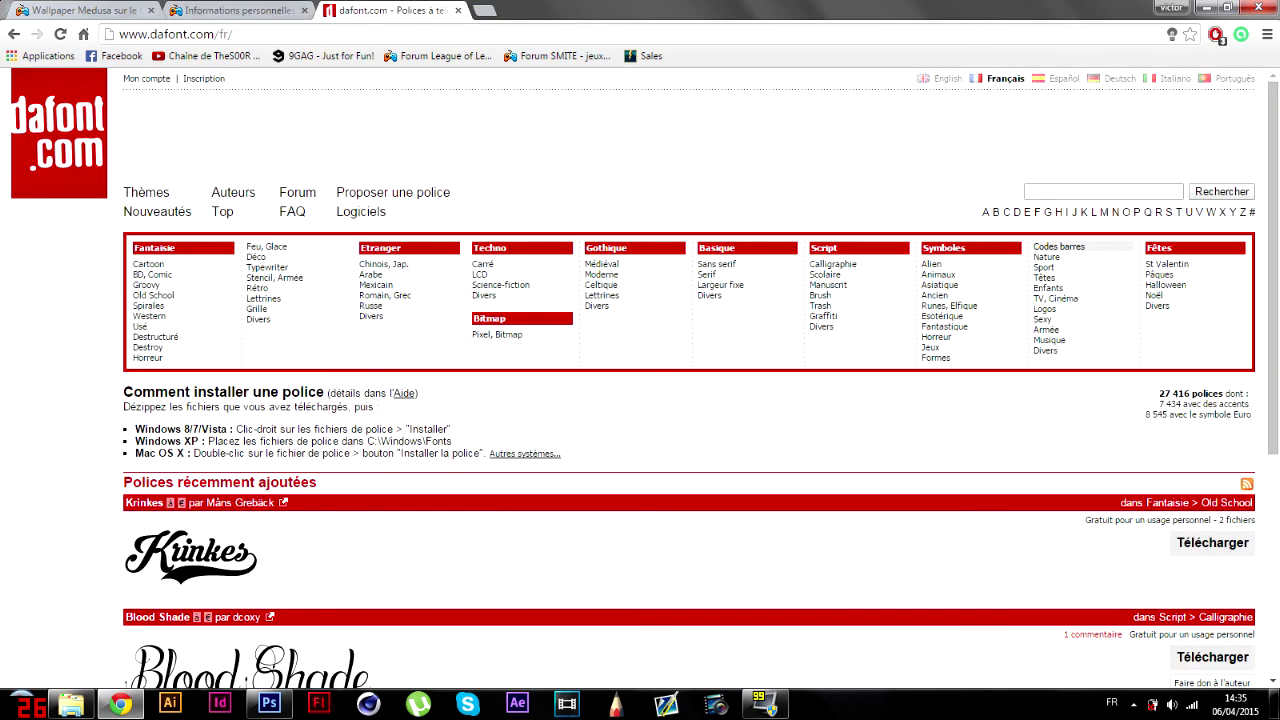
left_click(1100, 191)
type("stor")
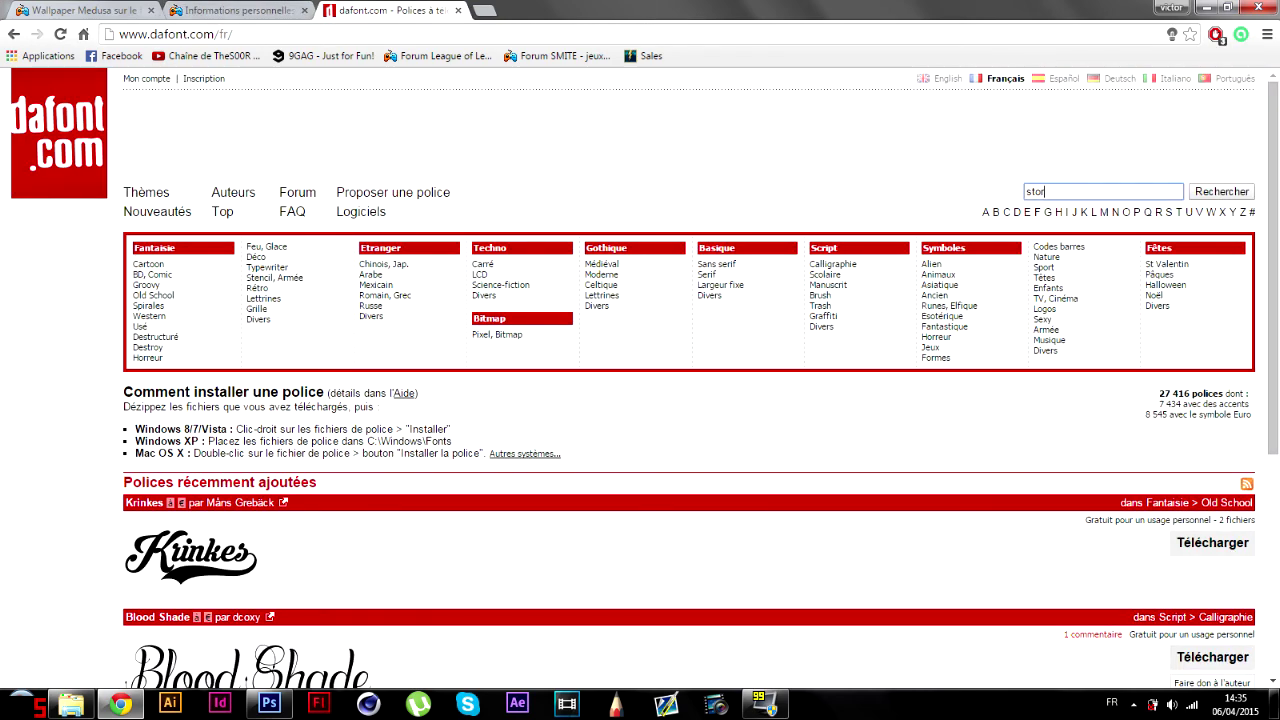
key("BackSpace")
key("BackSpace")
key("BackSpace")
key("BackSpace")
type("lev")
key("Return")
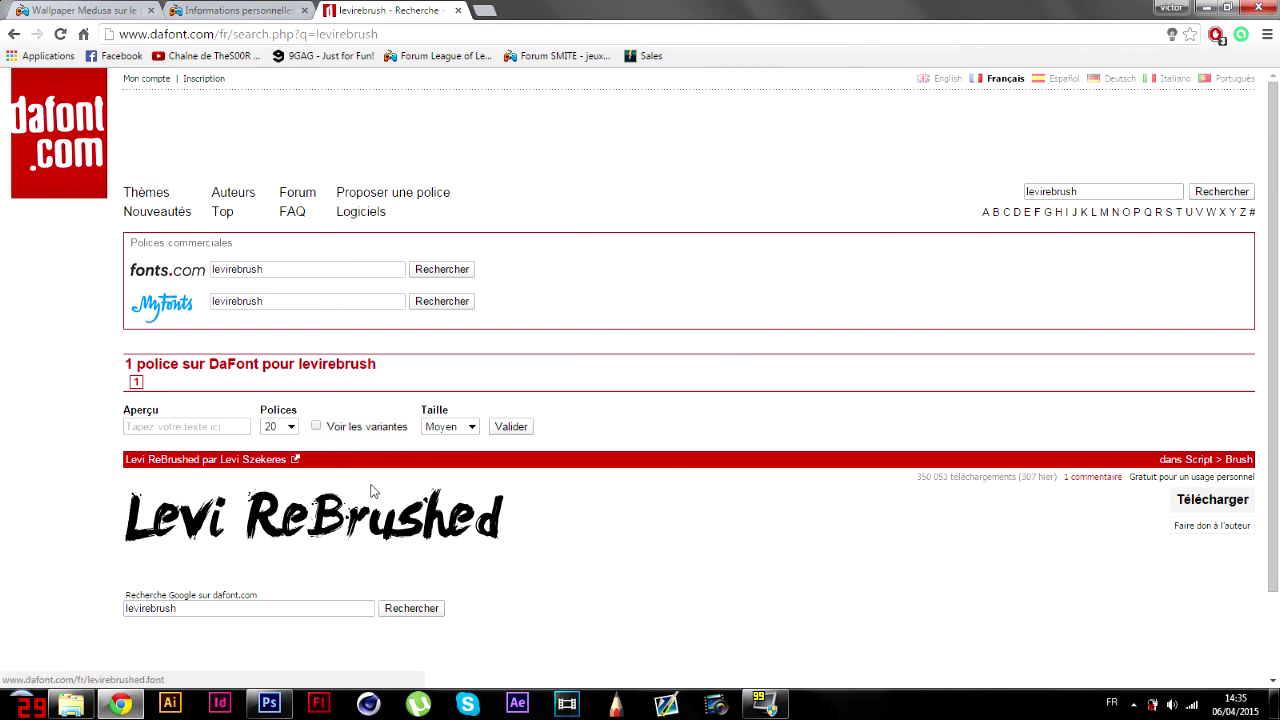
- Close the dafont page, check the last replies in the Wallpaper Medusa topic and close that topic too
left_click(458, 10)
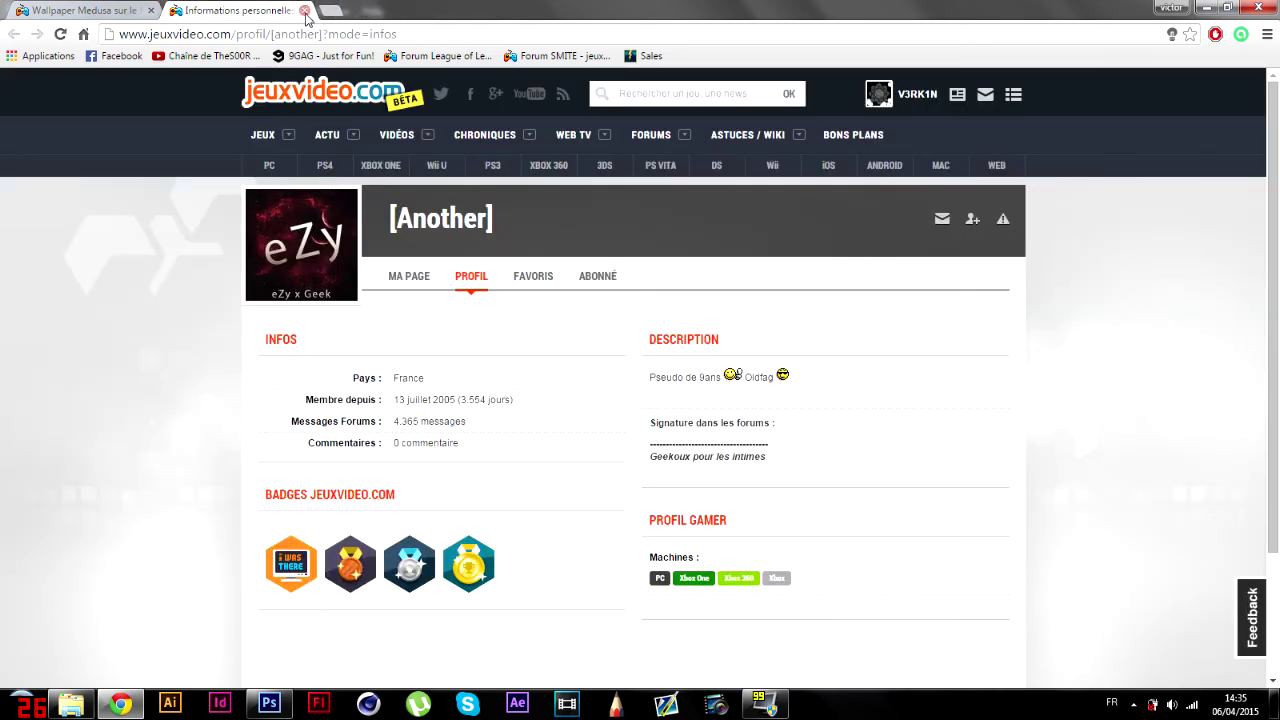
left_click(75, 10)
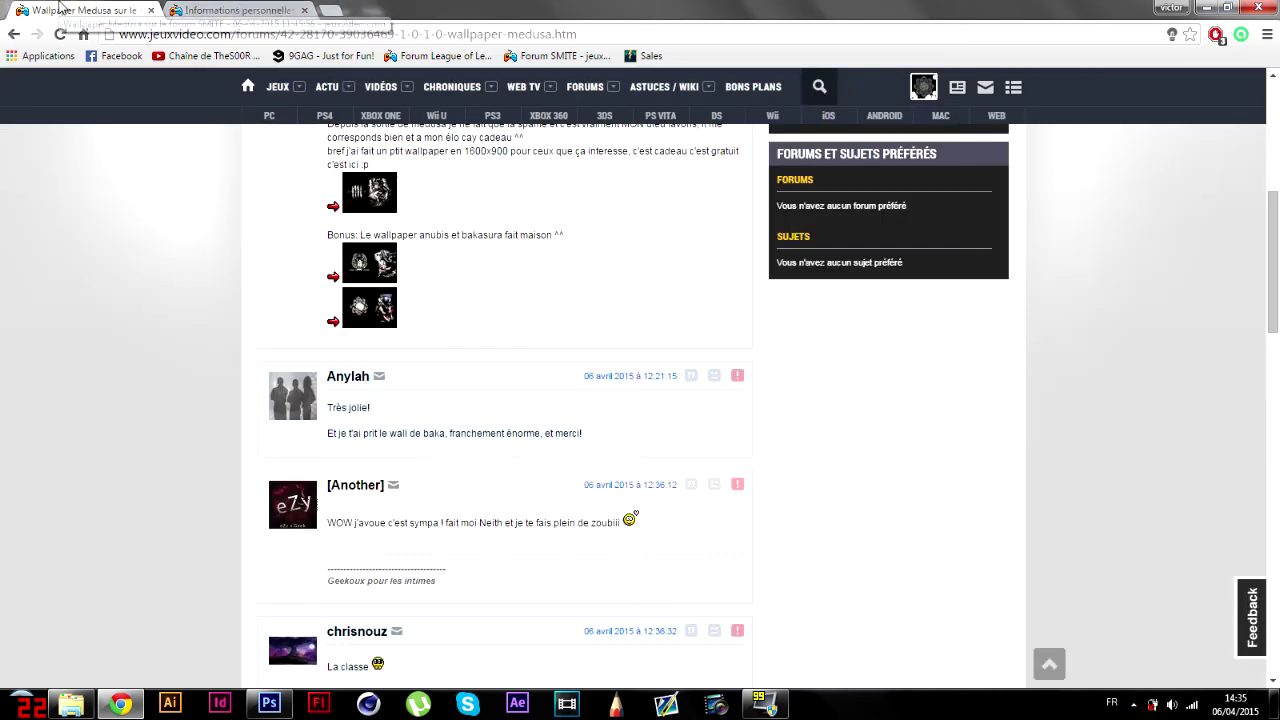
scroll(269, 474, "down", 15)
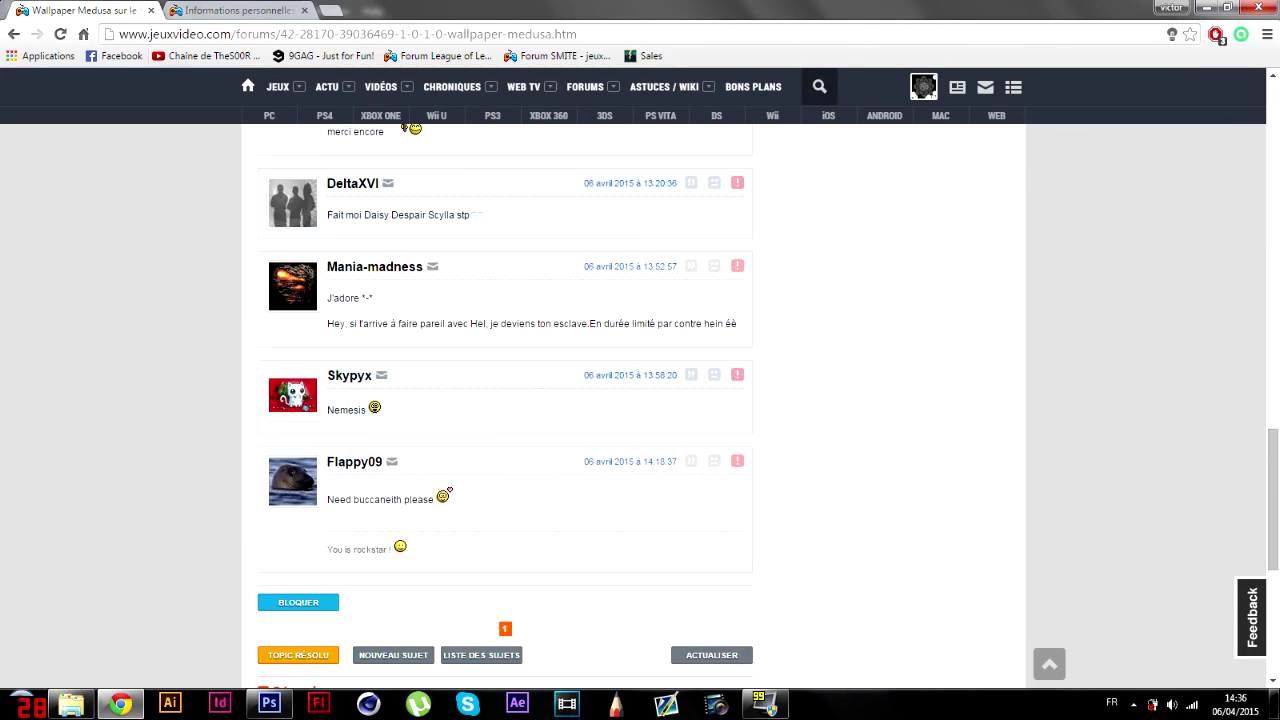
left_click(151, 10)
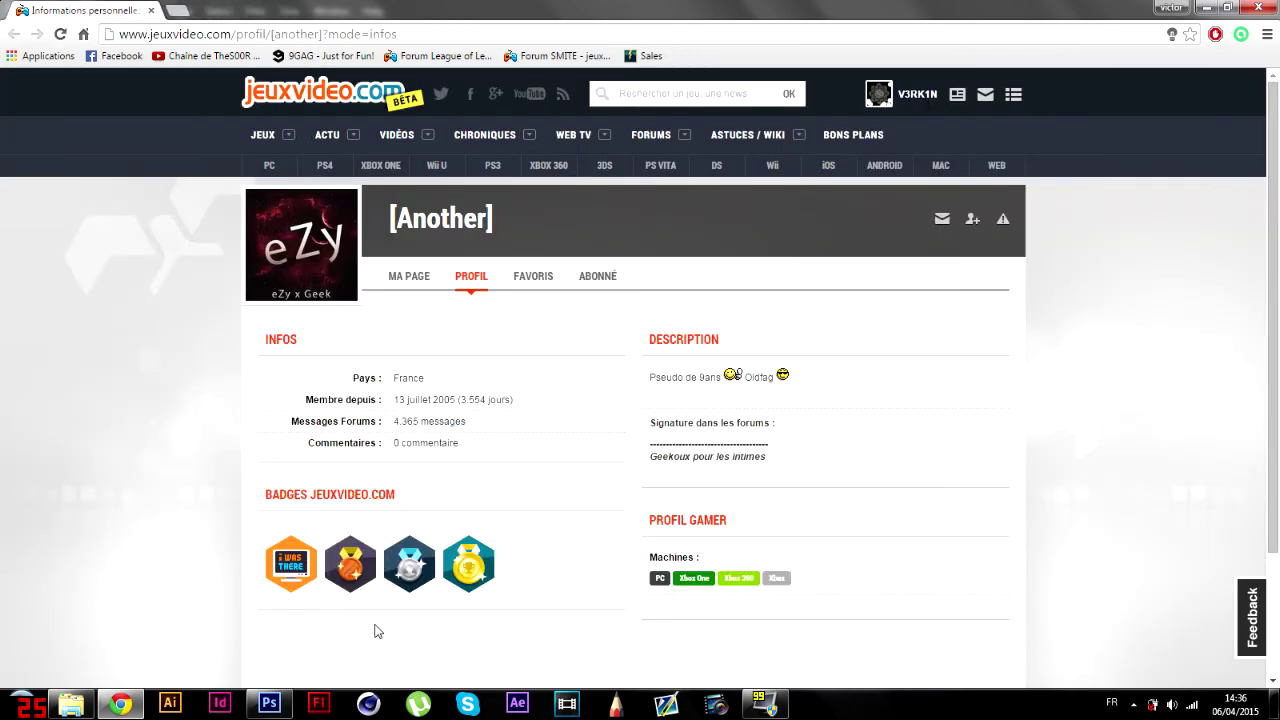
- Switch to Photoshop, select the Weaver of fate text layer and collapse its list of effects
left_click(283, 706)
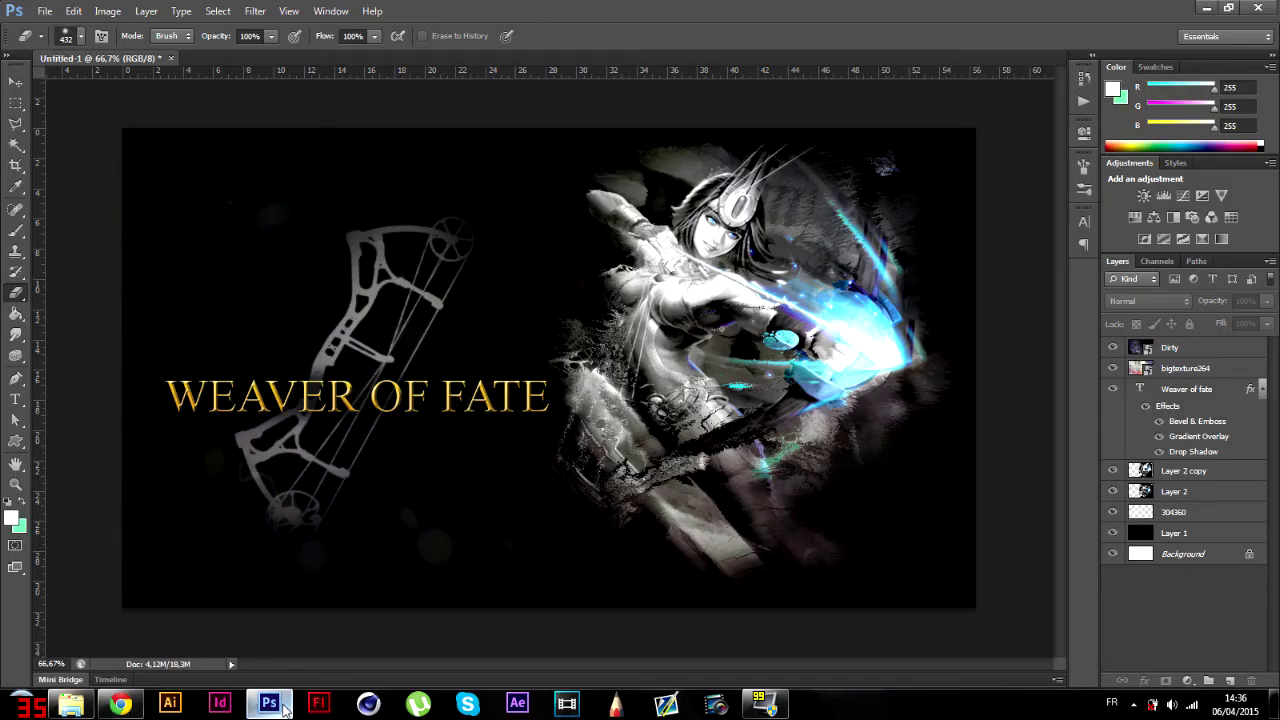
left_click(1230, 346)
left_click(1215, 389)
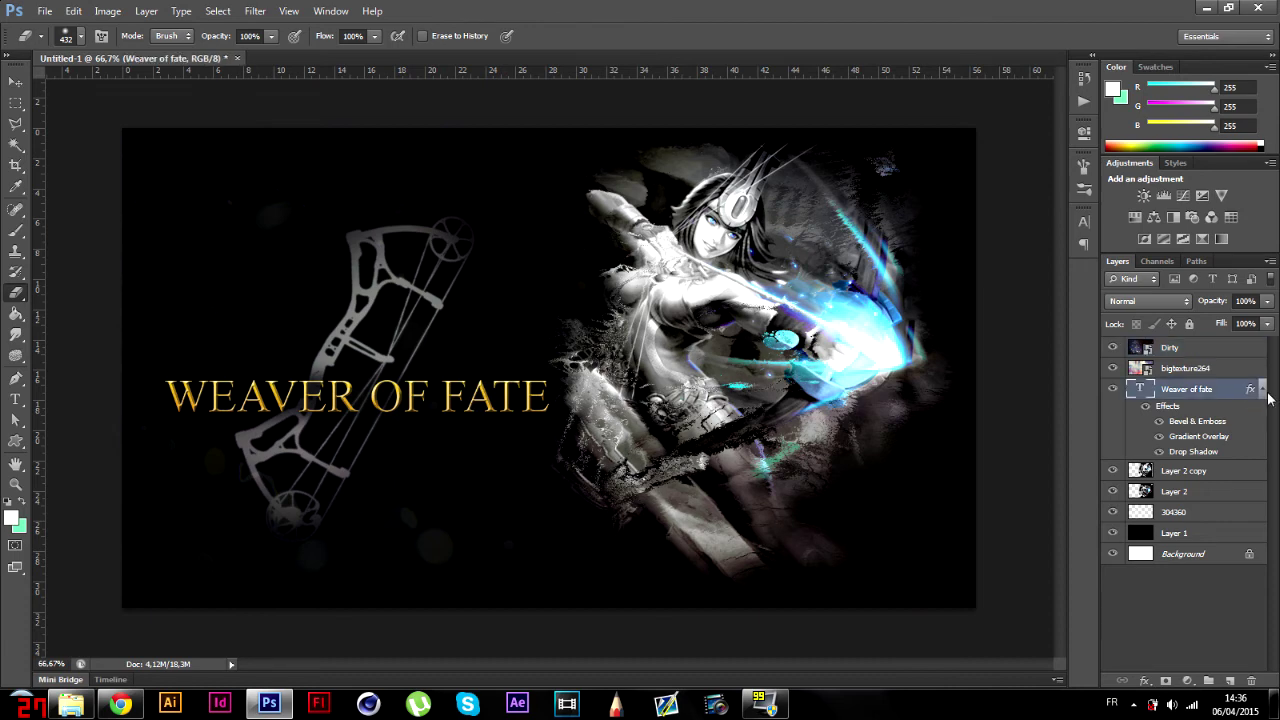
left_click(1262, 389)
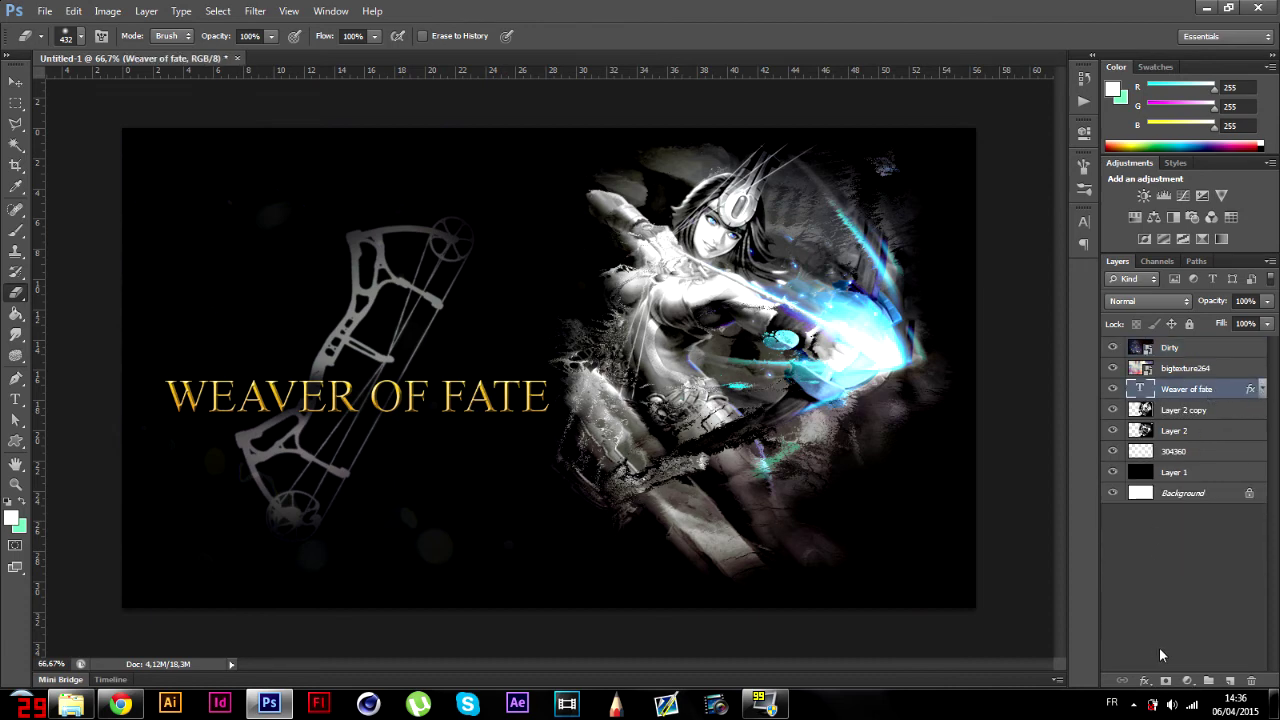
- Add the white text EZY above the WEAVER OF FATE title and compare it with the avatar on the forum profile
left_click(216, 320)
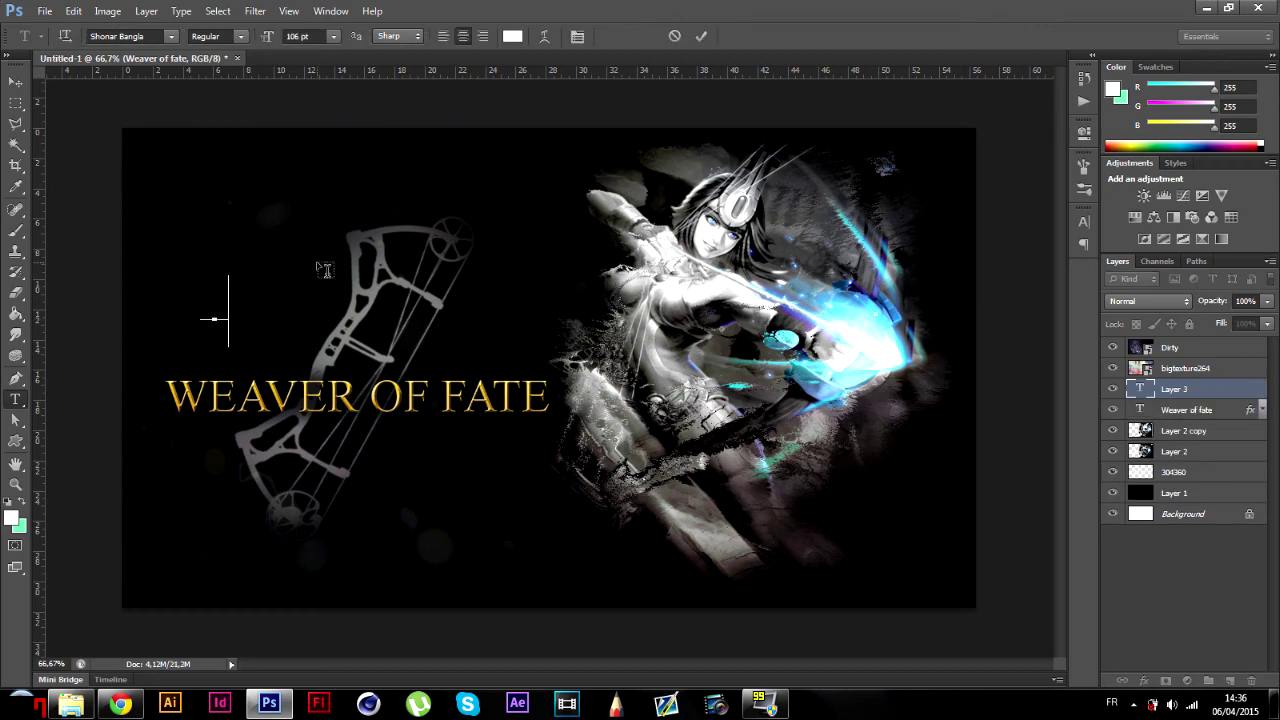
type("EZY")
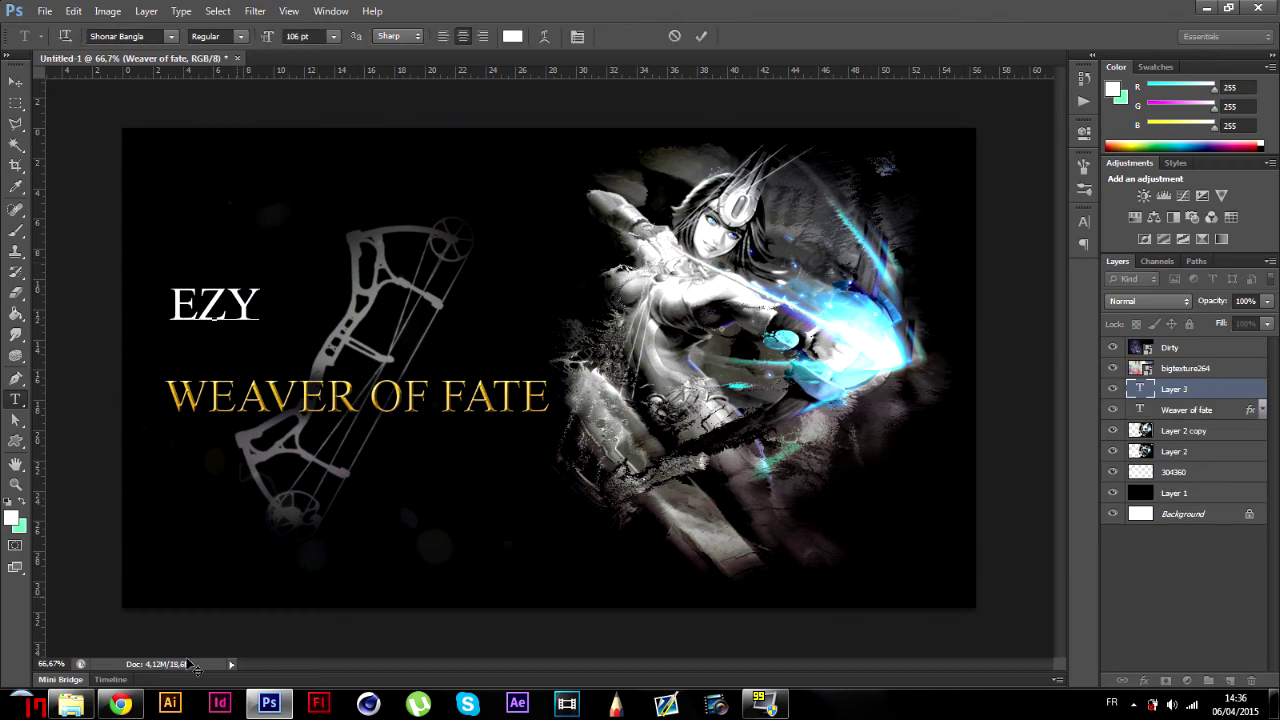
left_click(120, 704)
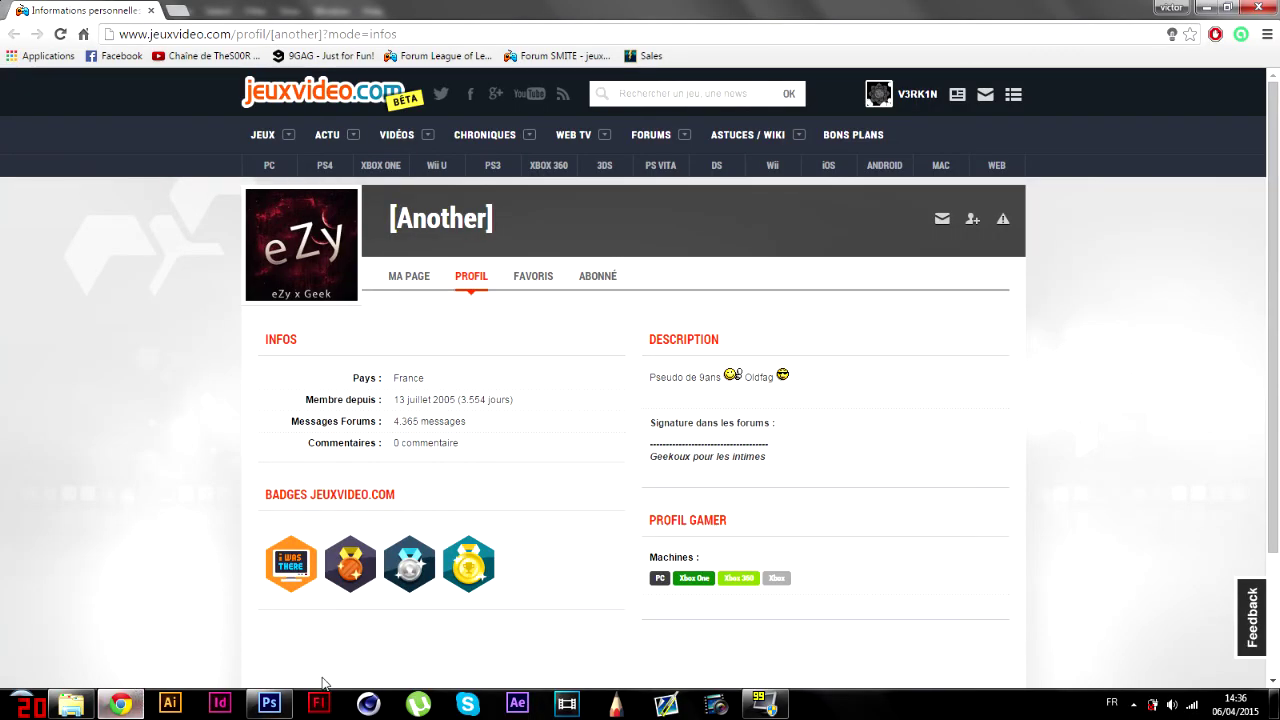
left_click(268, 704)
- Set the EZY text's font to LeviReBrushed and place it centred just above the WEAVER OF FATE title
key("ctrl+a")
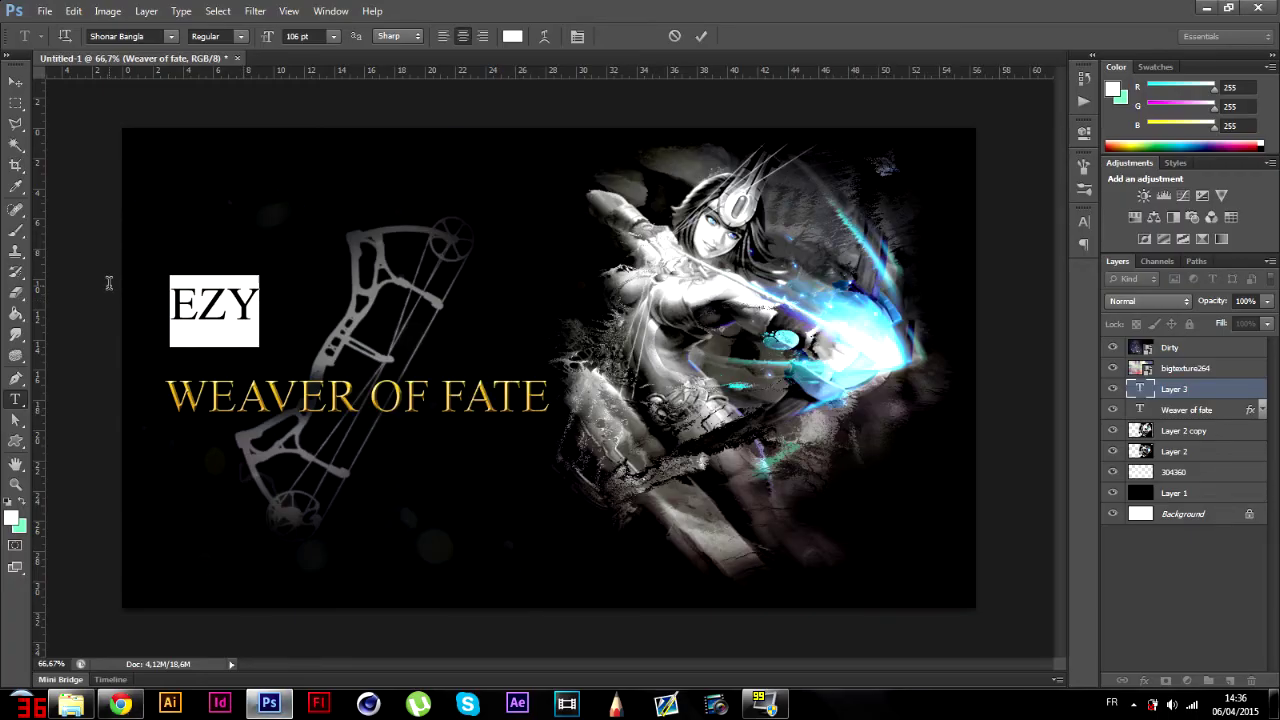
left_click(141, 35)
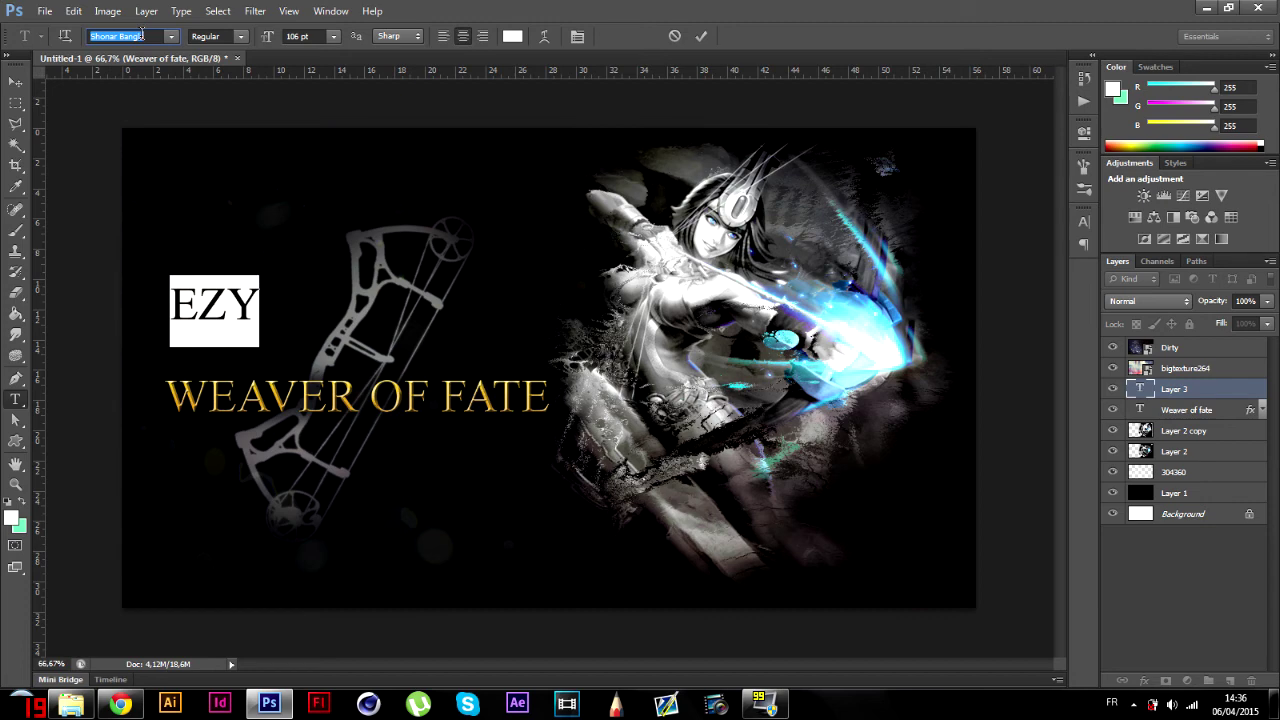
type("LeviReBrushed")
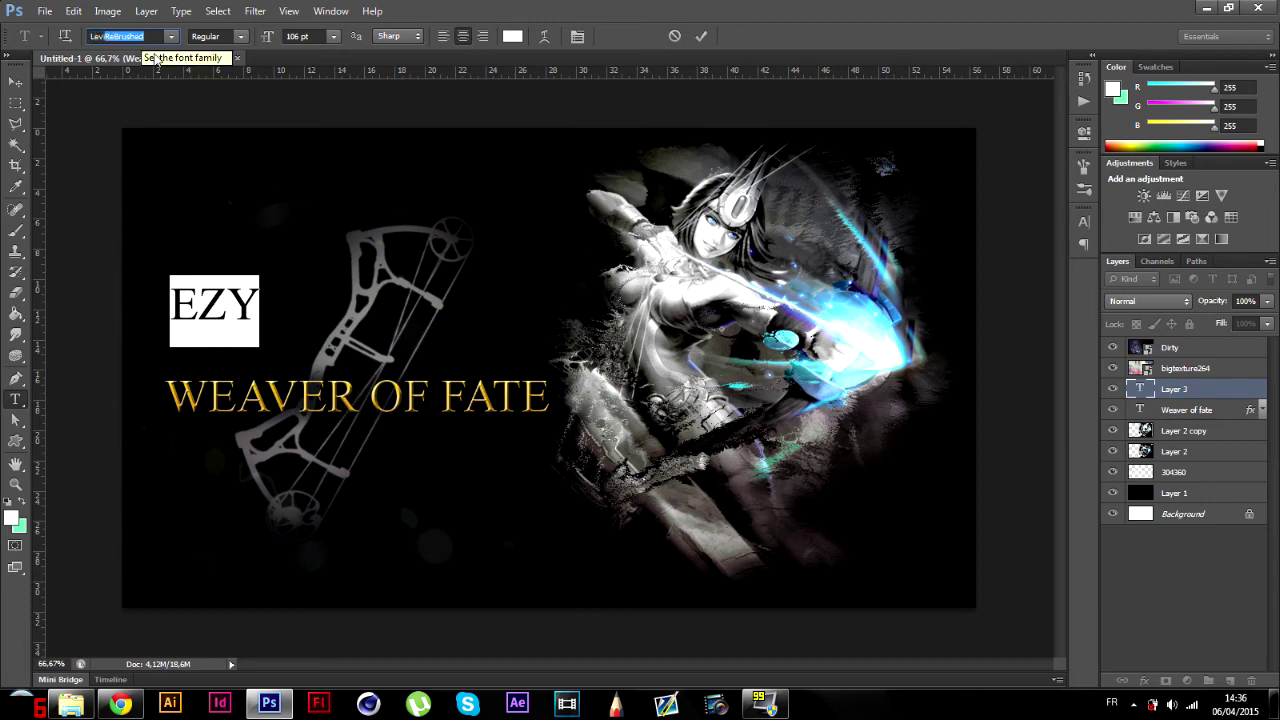
key("Return")
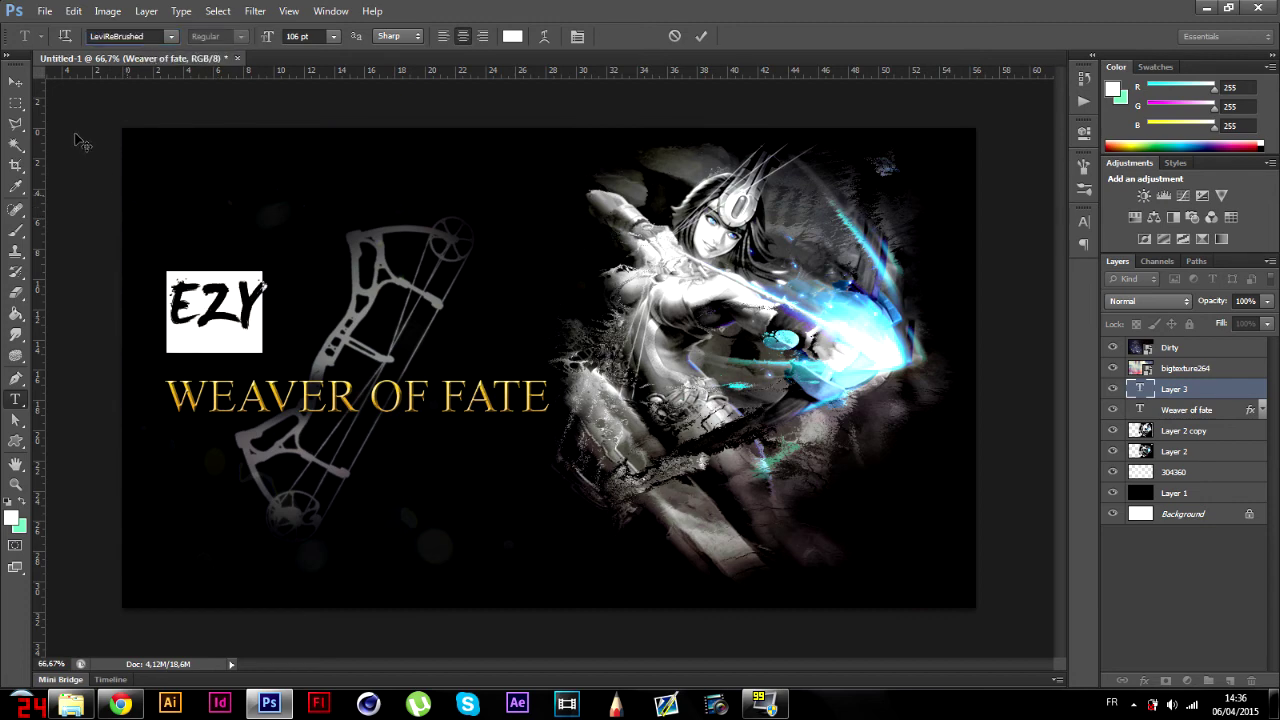
left_click(16, 81)
left_click_drag(190, 300, 330, 340)
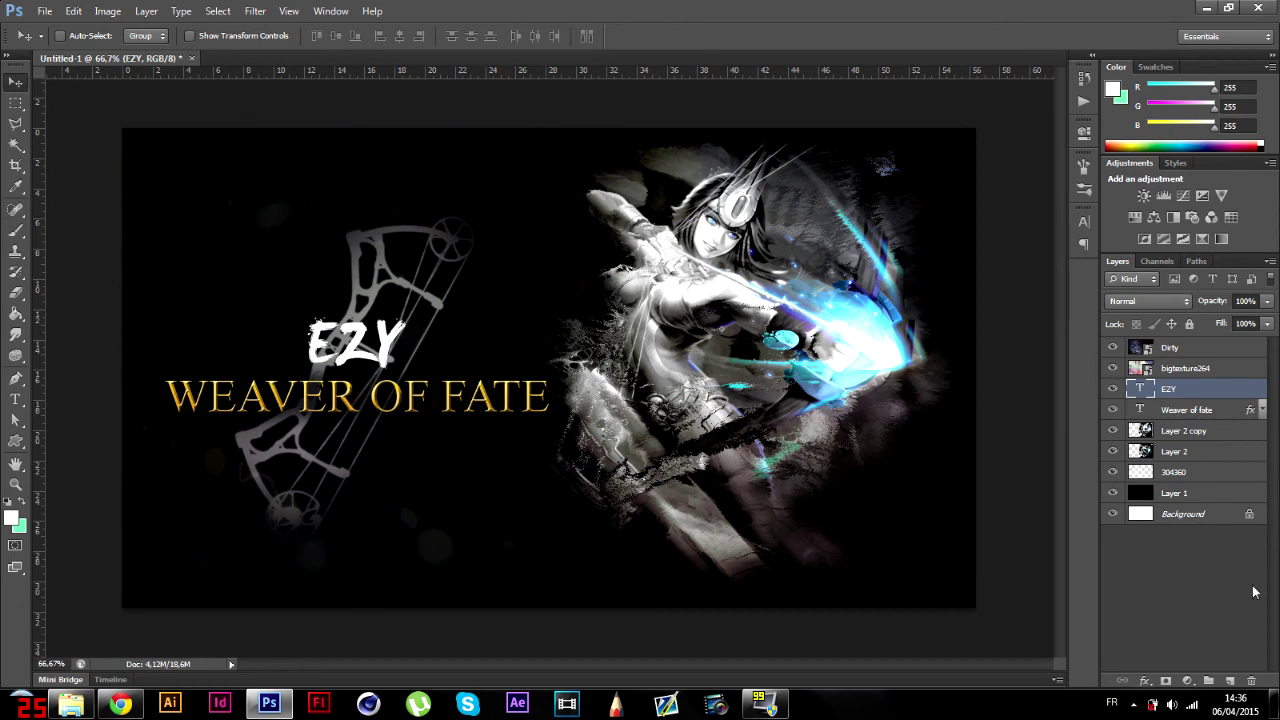
- Add a Gradient Overlay to the EZY text layer, starting from the Violet, Orange gradient preset
left_click(1144, 680)
left_click(1143, 616)
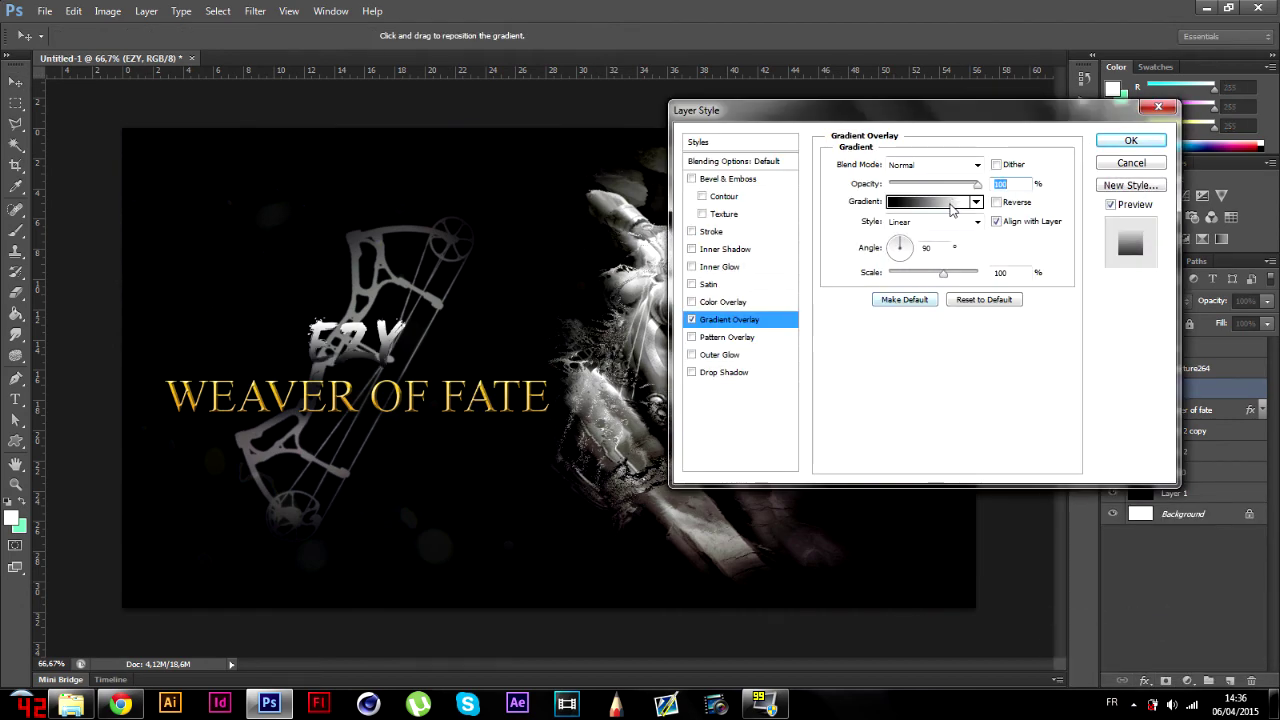
left_click(950, 205)
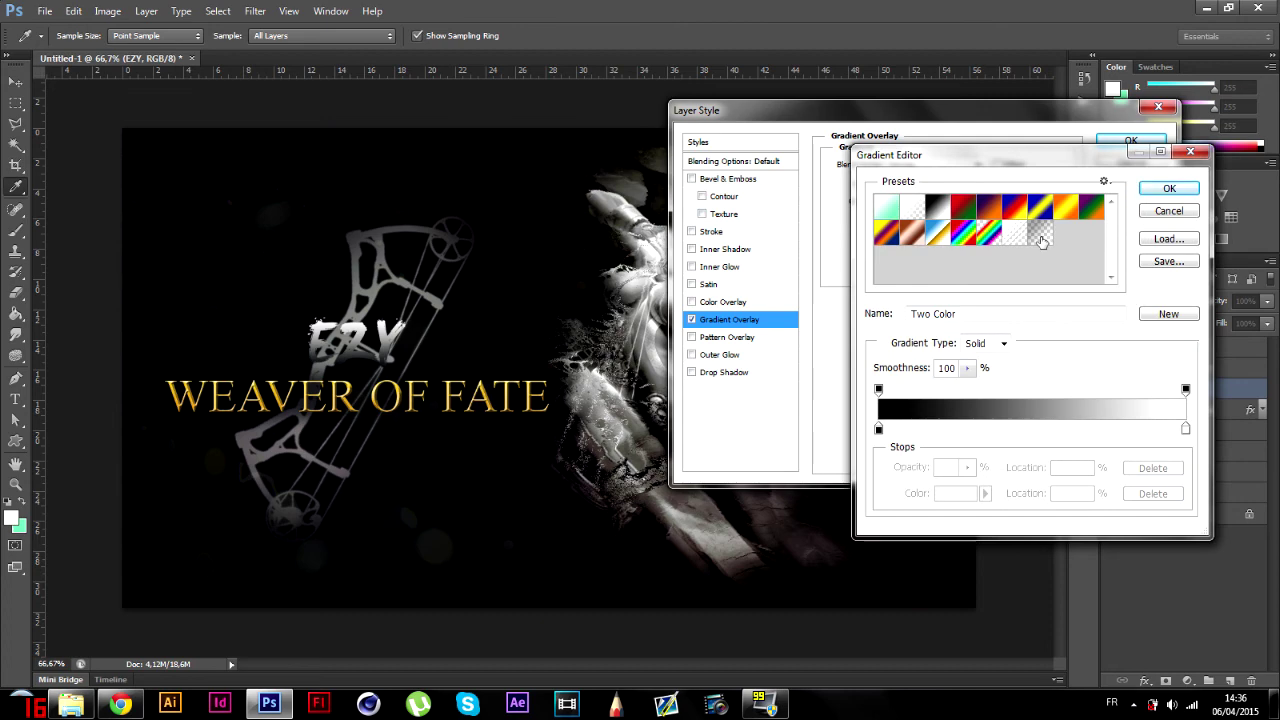
left_click_drag(1042, 241, 1056, 235)
left_click(995, 206)
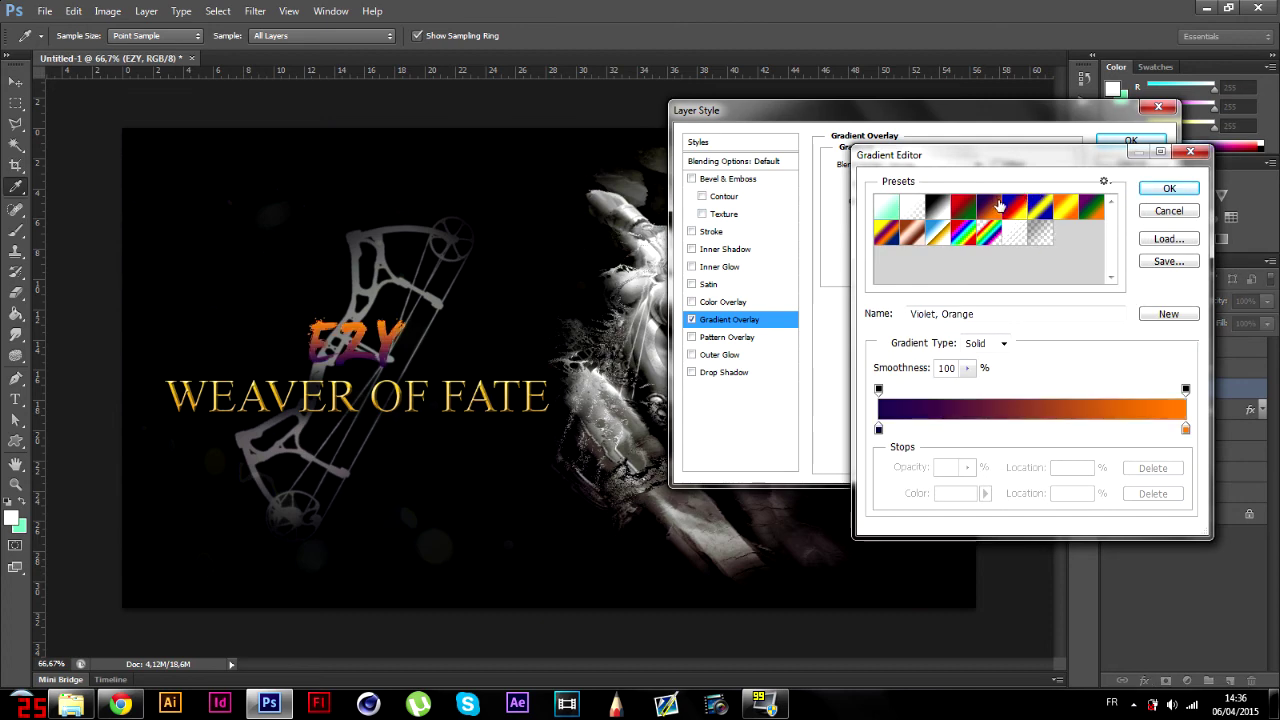
- Recolour the orange end stop of the EZY gradient to a bright turquoise
left_click(1186, 429)
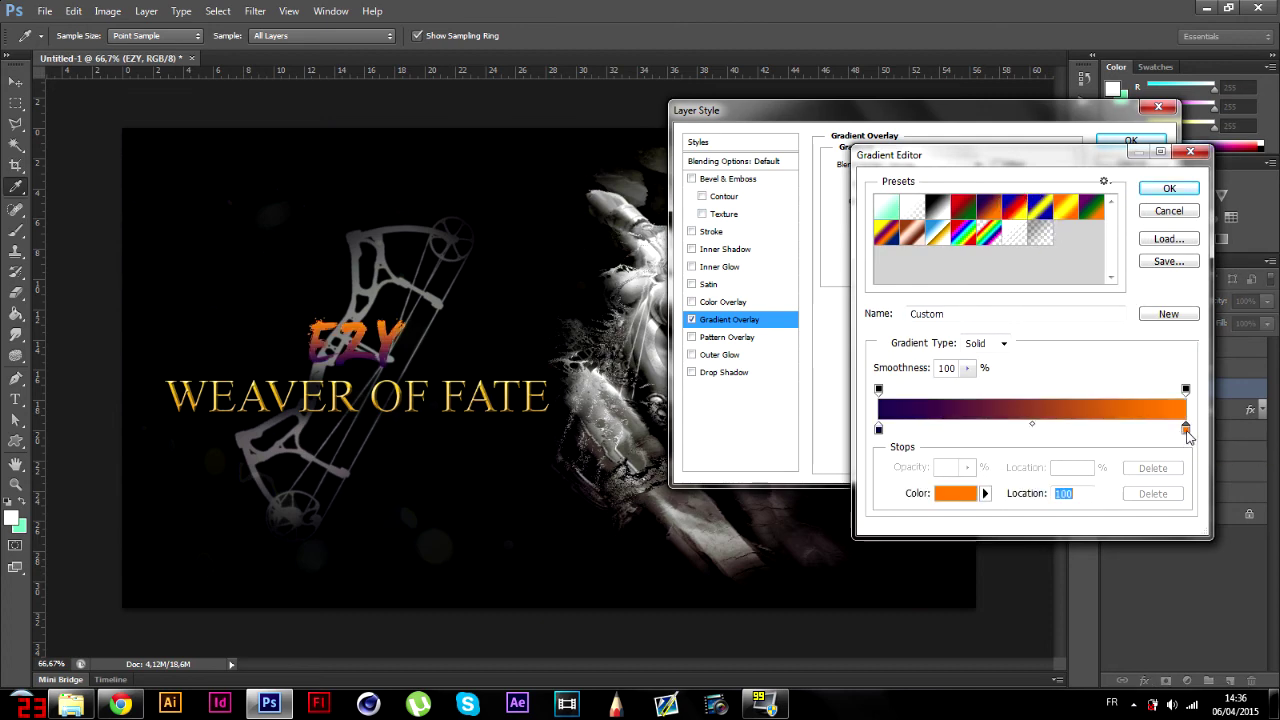
double_click(1187, 431)
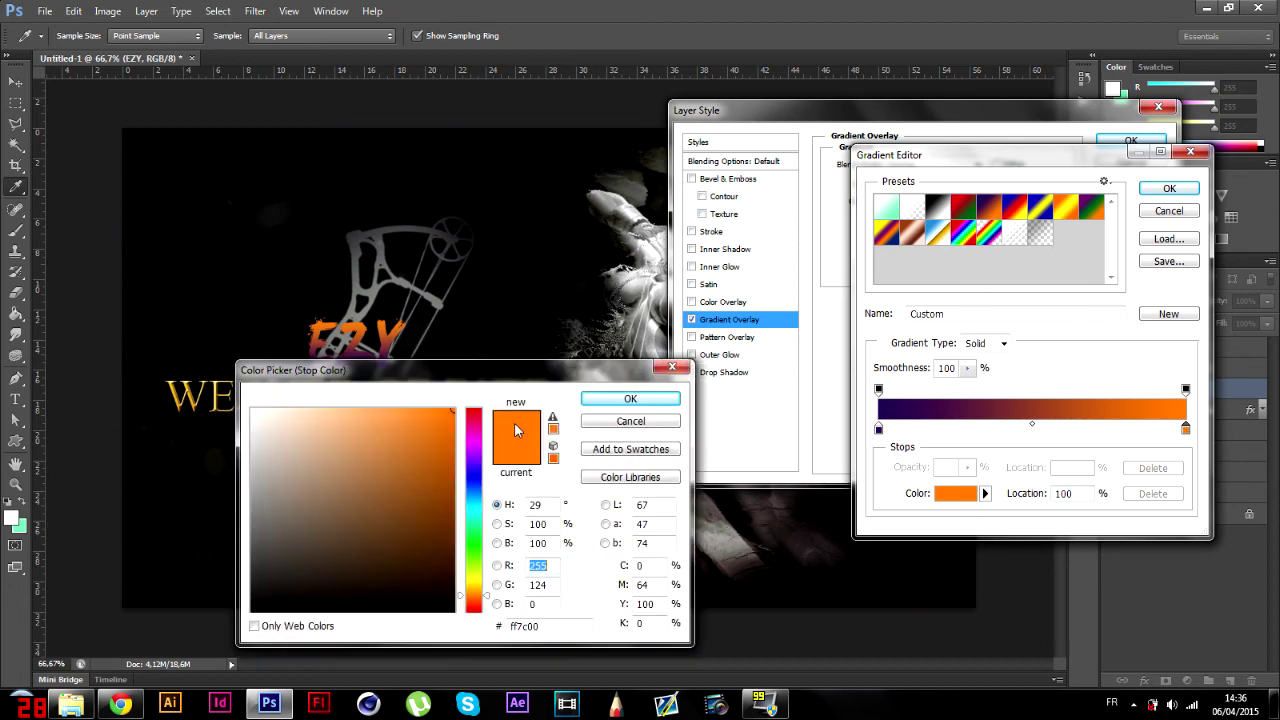
left_click(473, 517)
left_click_drag(444, 437, 443, 462)
left_click(449, 426)
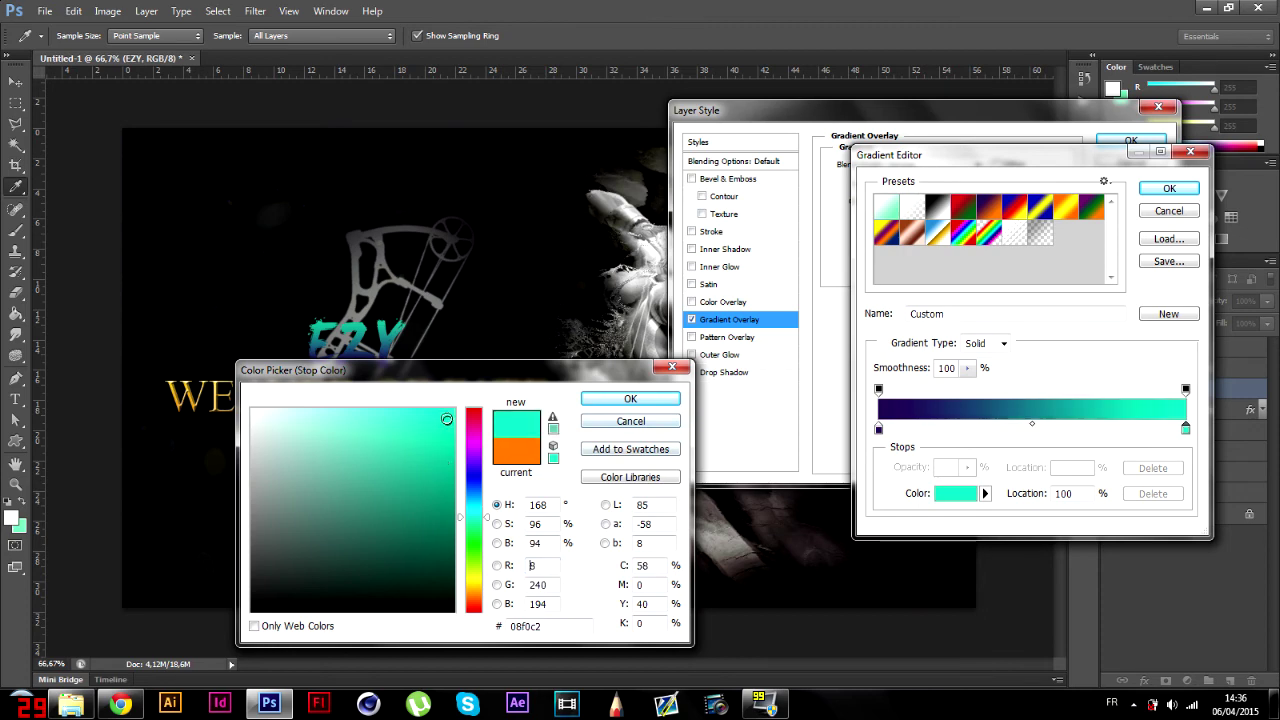
left_click(630, 398)
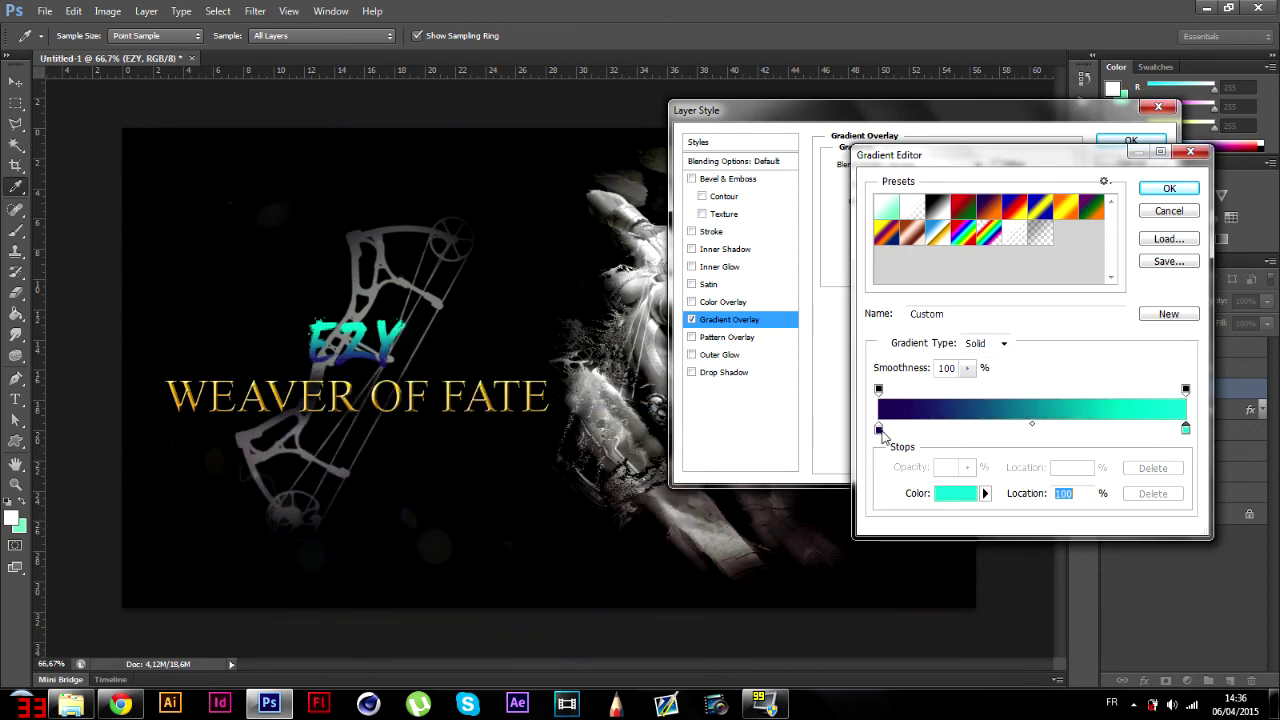
- Recolour the violet start stop to the darker turquoise #08a18d and apply the gradient overlay to EZY
double_click(879, 429)
left_click(477, 515)
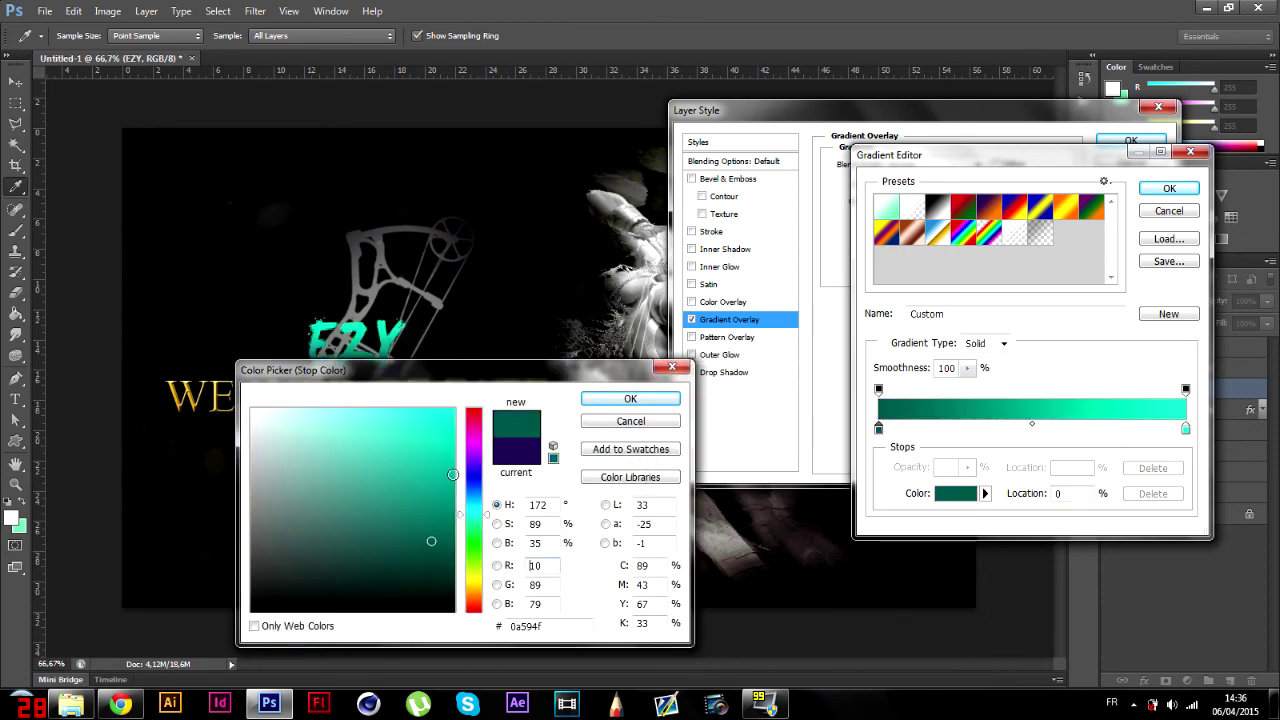
mouse_move(453, 474)
left_mouse_down()
mouse_move(448, 460)
mouse_move(444, 483)
left_mouse_up()
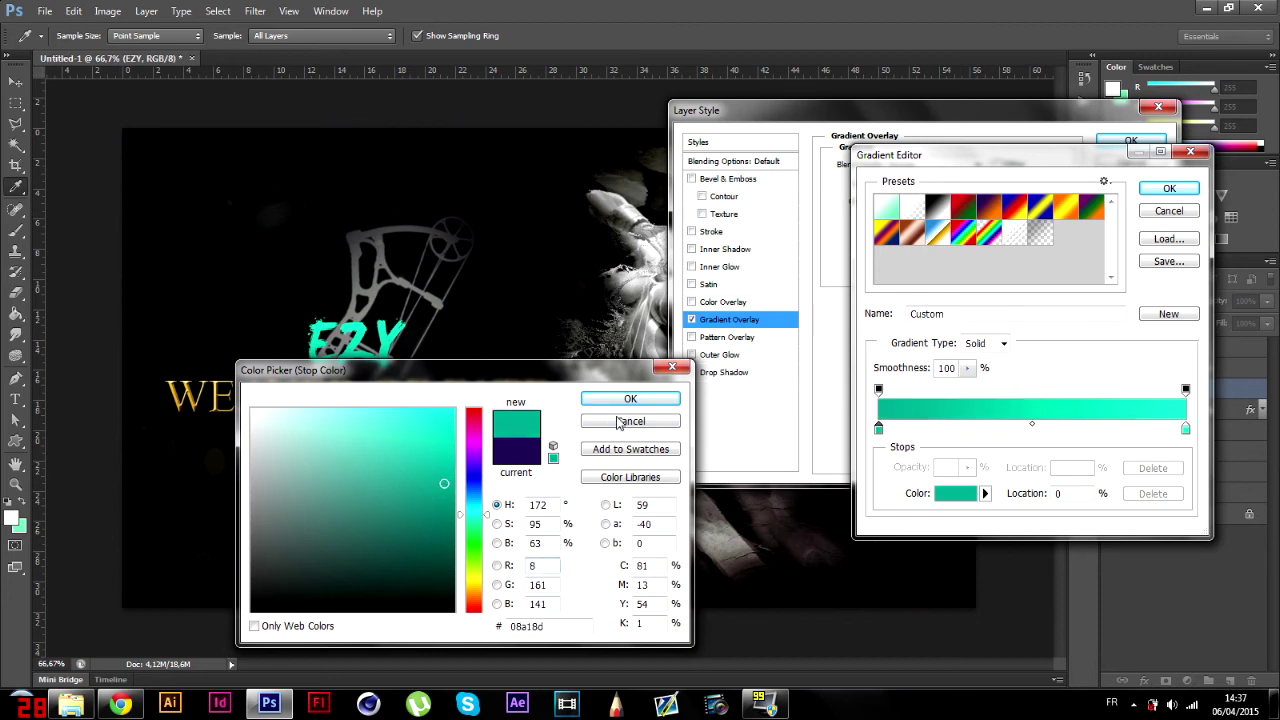
left_click(624, 400)
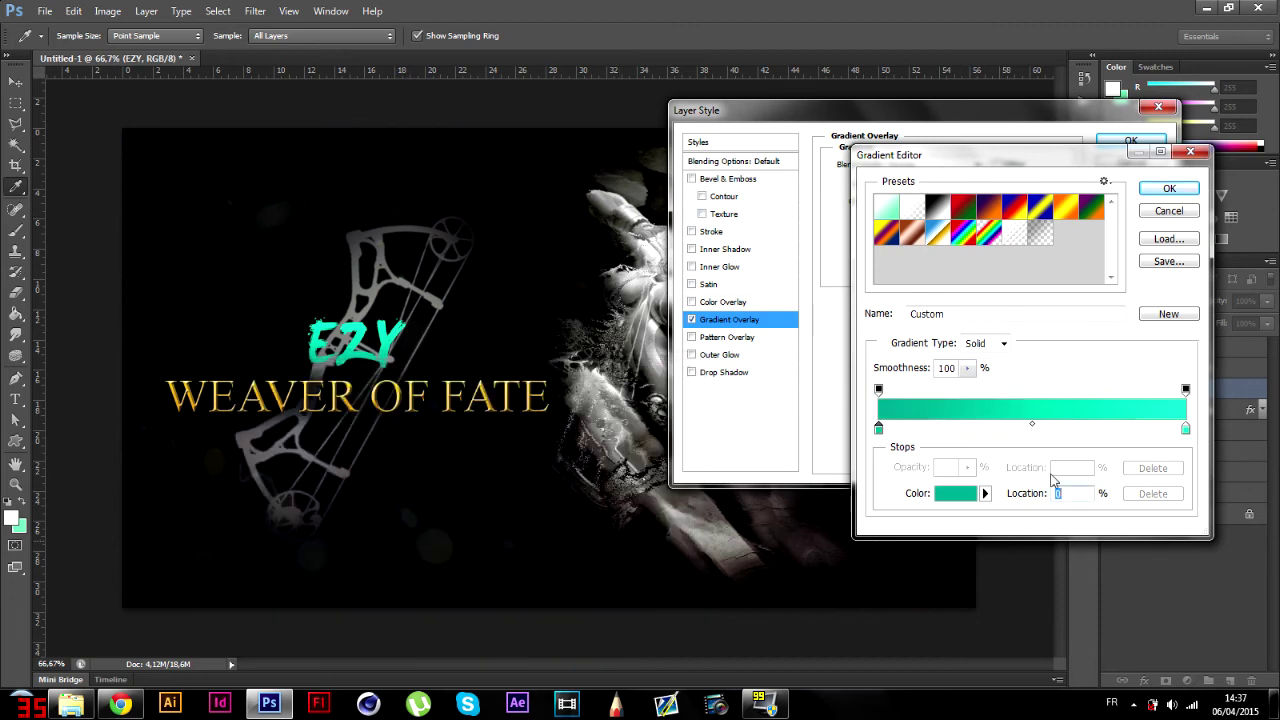
left_click(1169, 189)
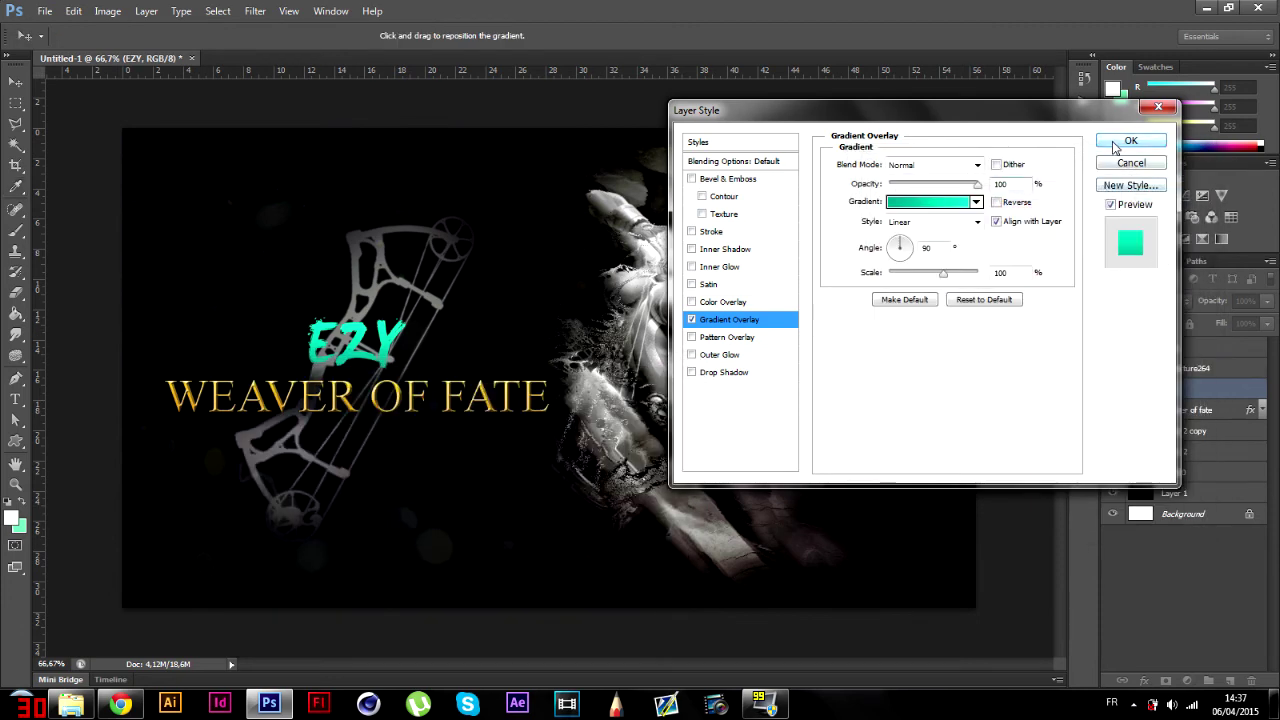
left_click(1131, 140)
- Try to rasterize the EZY text layer for painting with the Brush tool
left_click(16, 230)
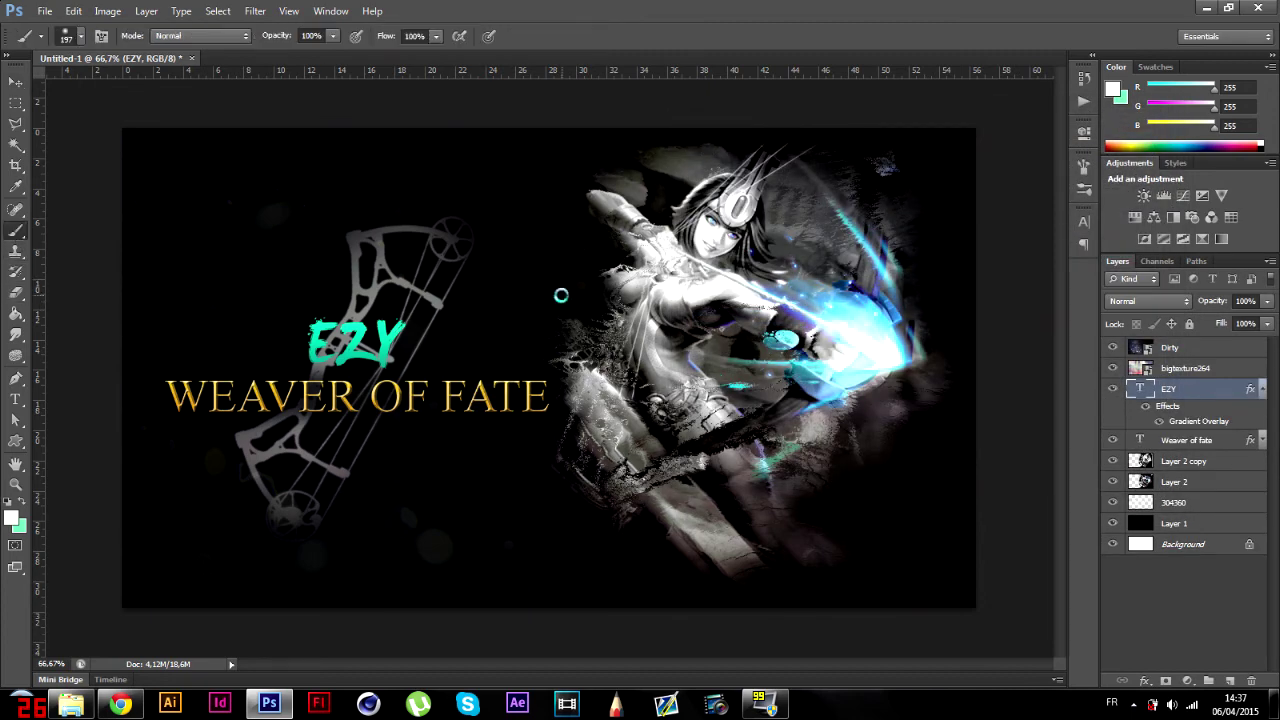
left_click(565, 286)
left_click(589, 279)
key("ctrl+plus")
key("ctrl+plus")
key("ctrl+plus")
key("ctrl+plus")
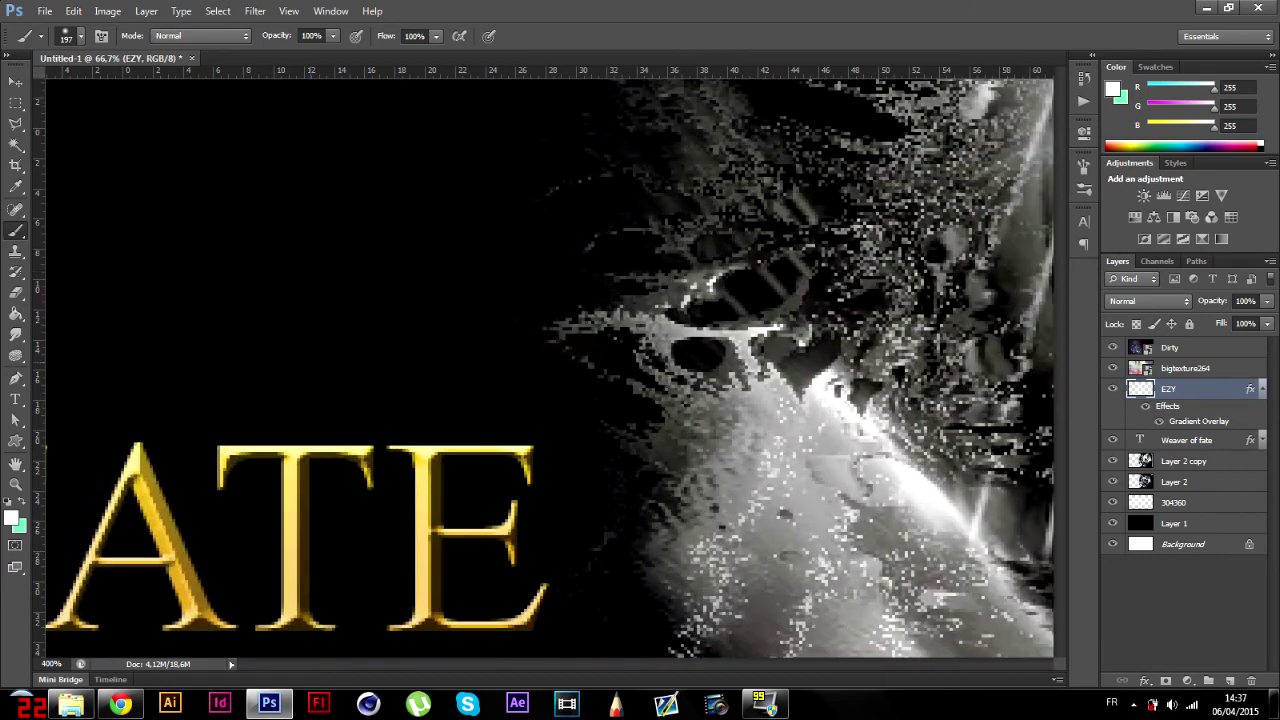
left_click_drag(672, 666, 500, 663)
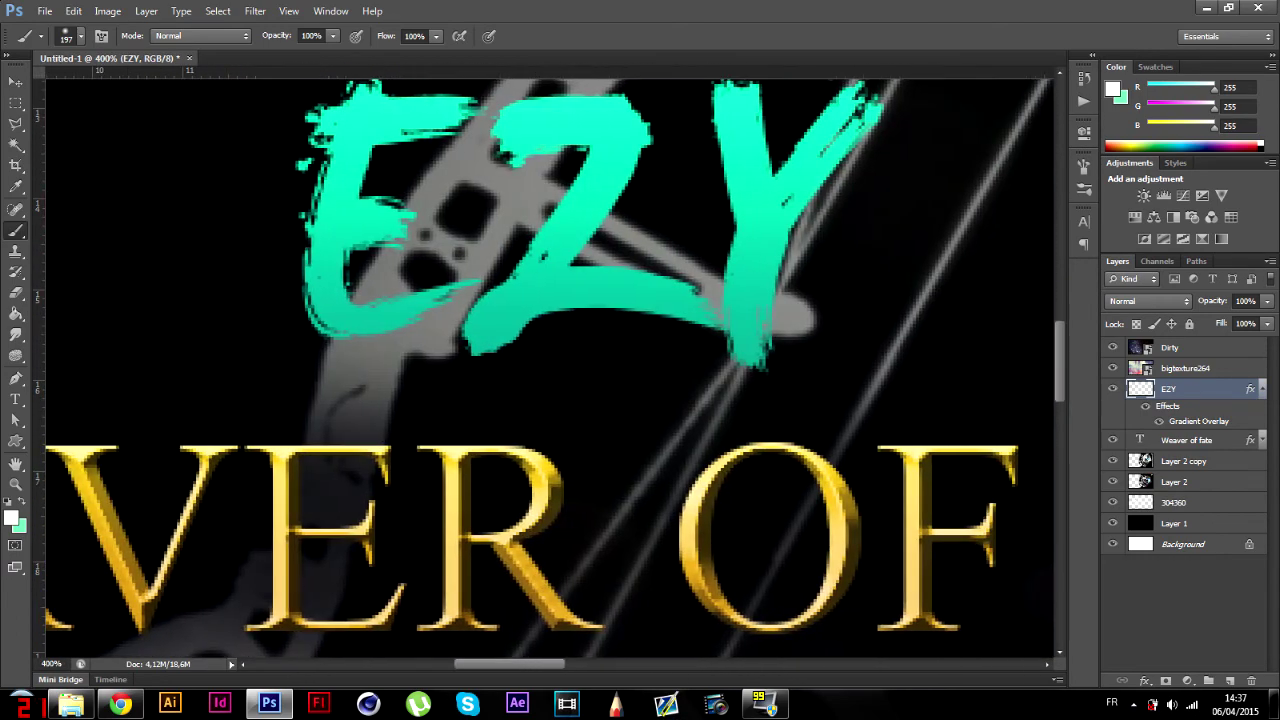
key("ctrl+z")
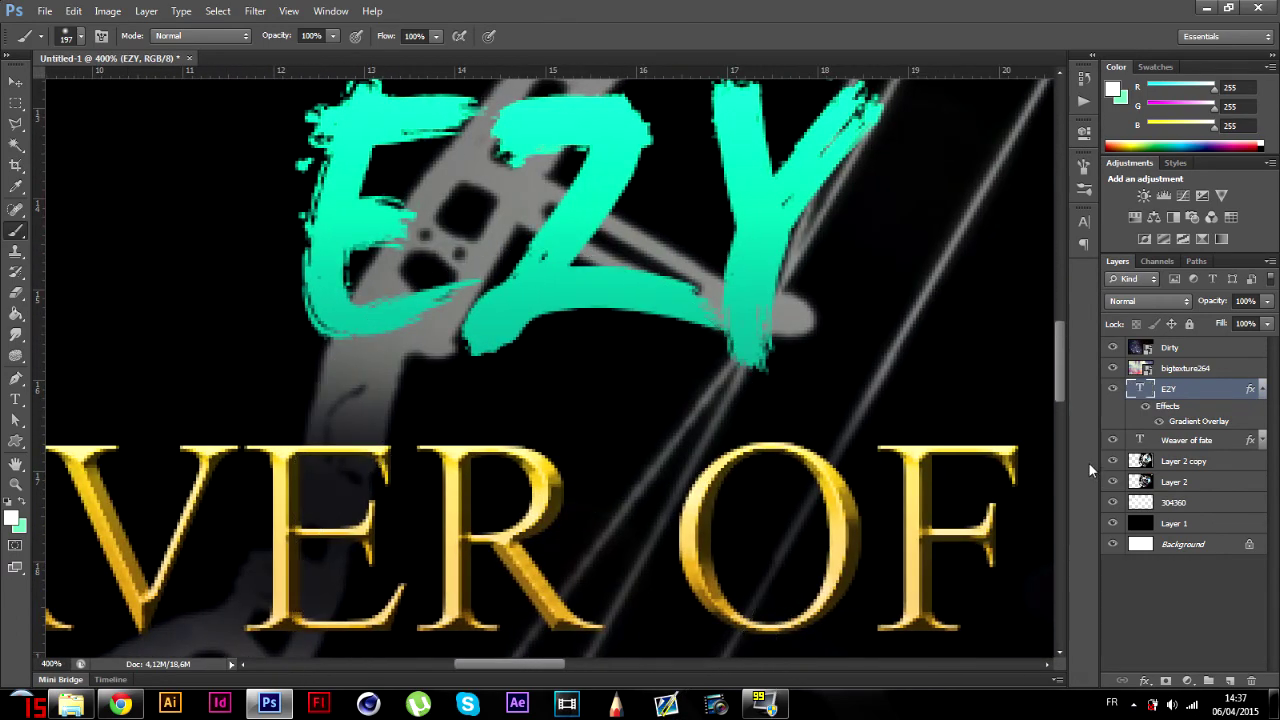
- Duplicate the EZY text layer, hide the copy and rasterize the original EZY layer for painting
key("ctrl+j")
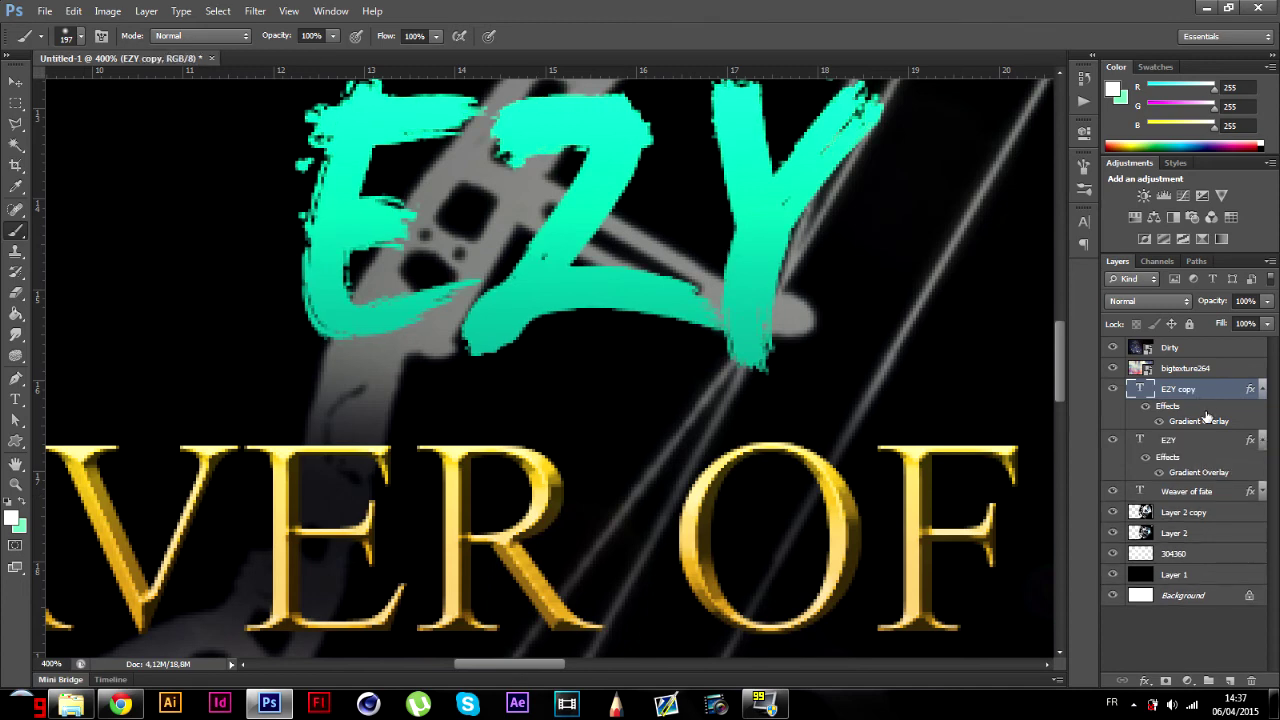
left_click(1113, 388)
left_click(1169, 438)
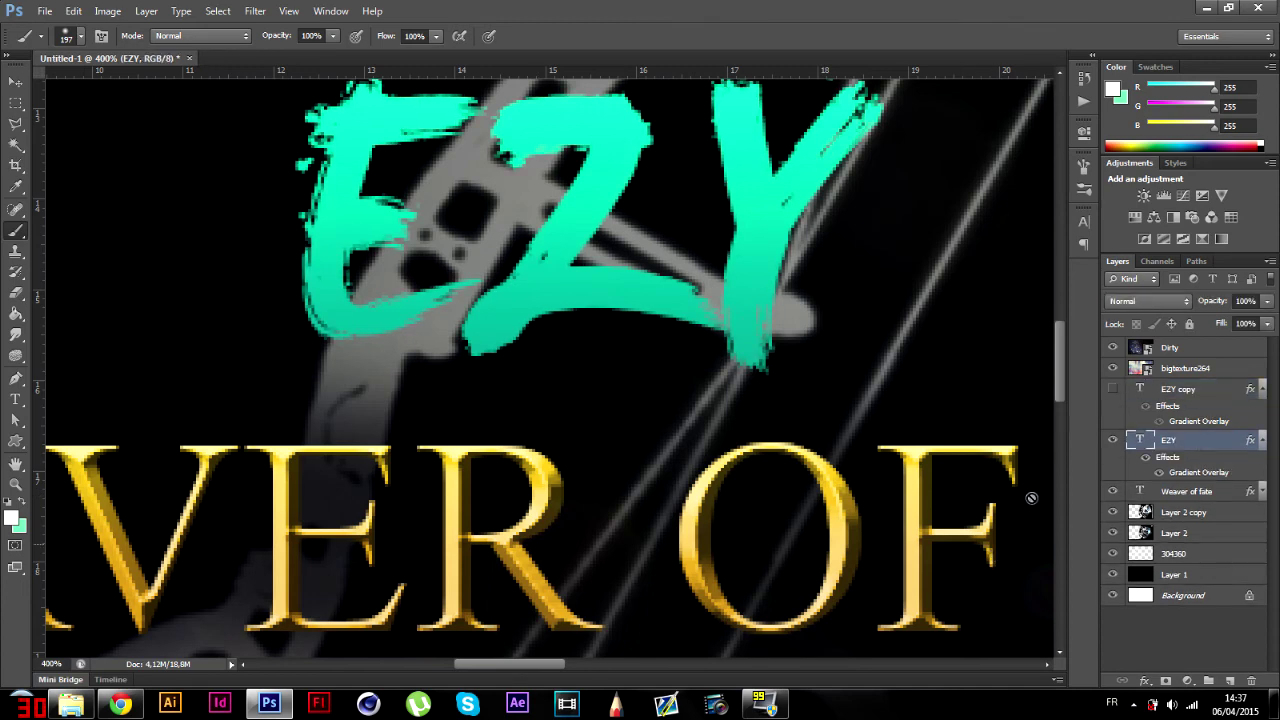
left_click(523, 360)
left_click(560, 277)
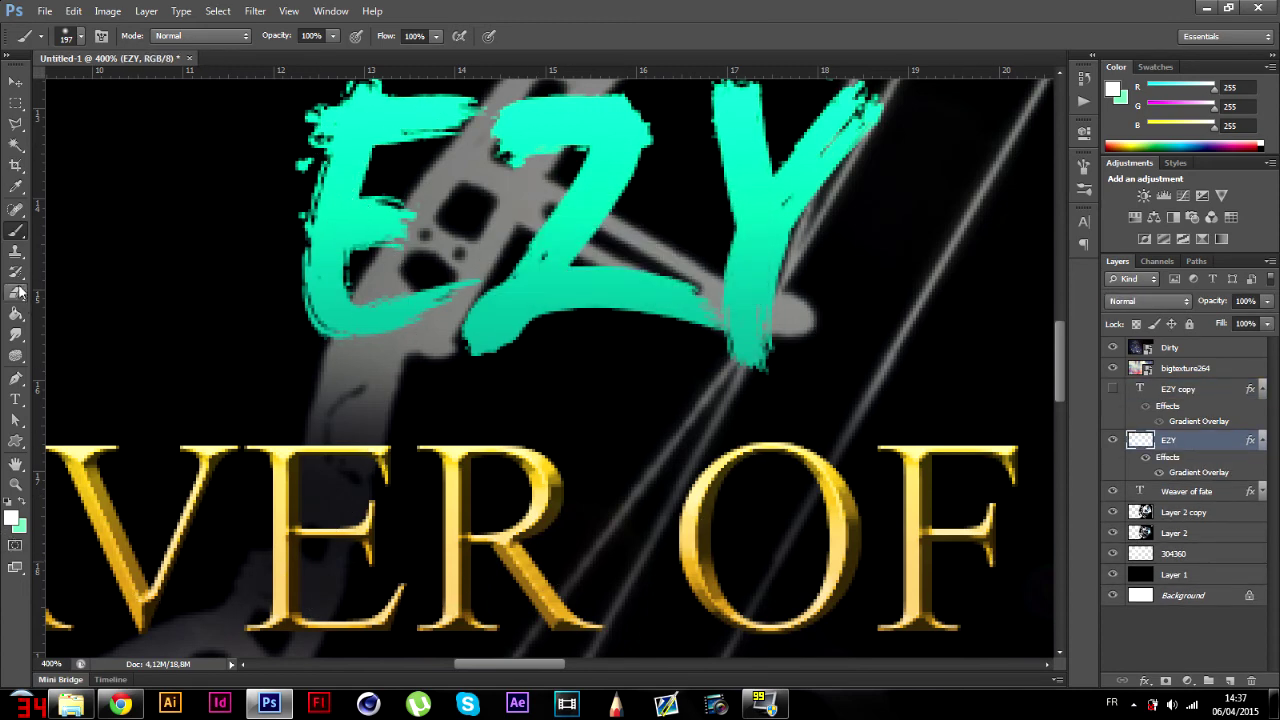
- Set the Brush to a hard round tip of 3 px with 100% hardness
right_click(432, 300)
left_click(476, 410)
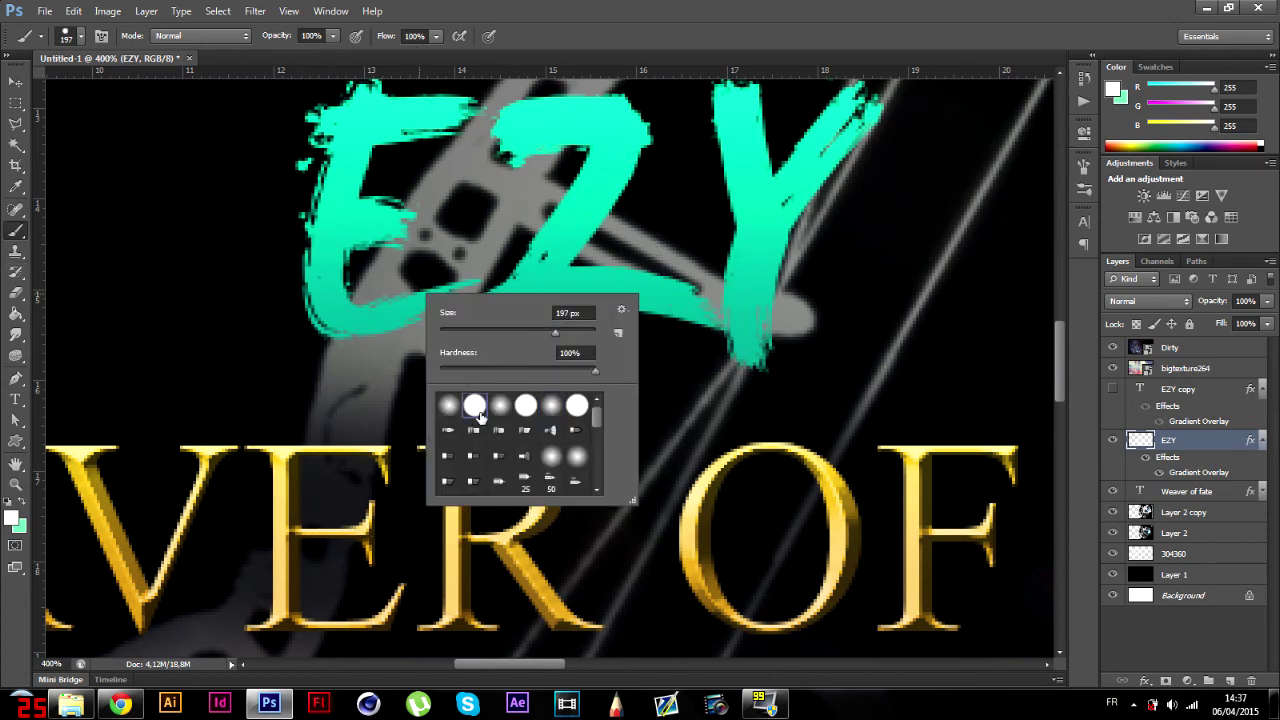
left_click(445, 331)
key("Return")
right_click(524, 328)
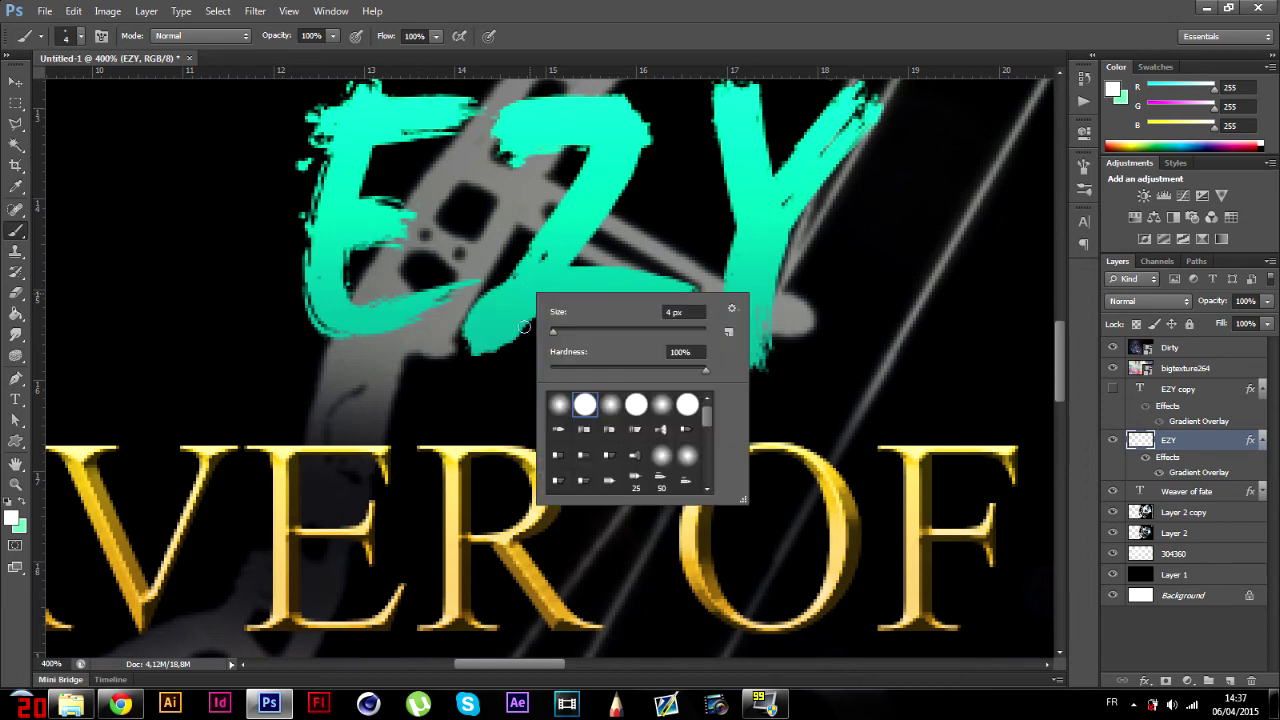
left_click_drag(554, 338, 550, 338)
type("3")
key("Return")
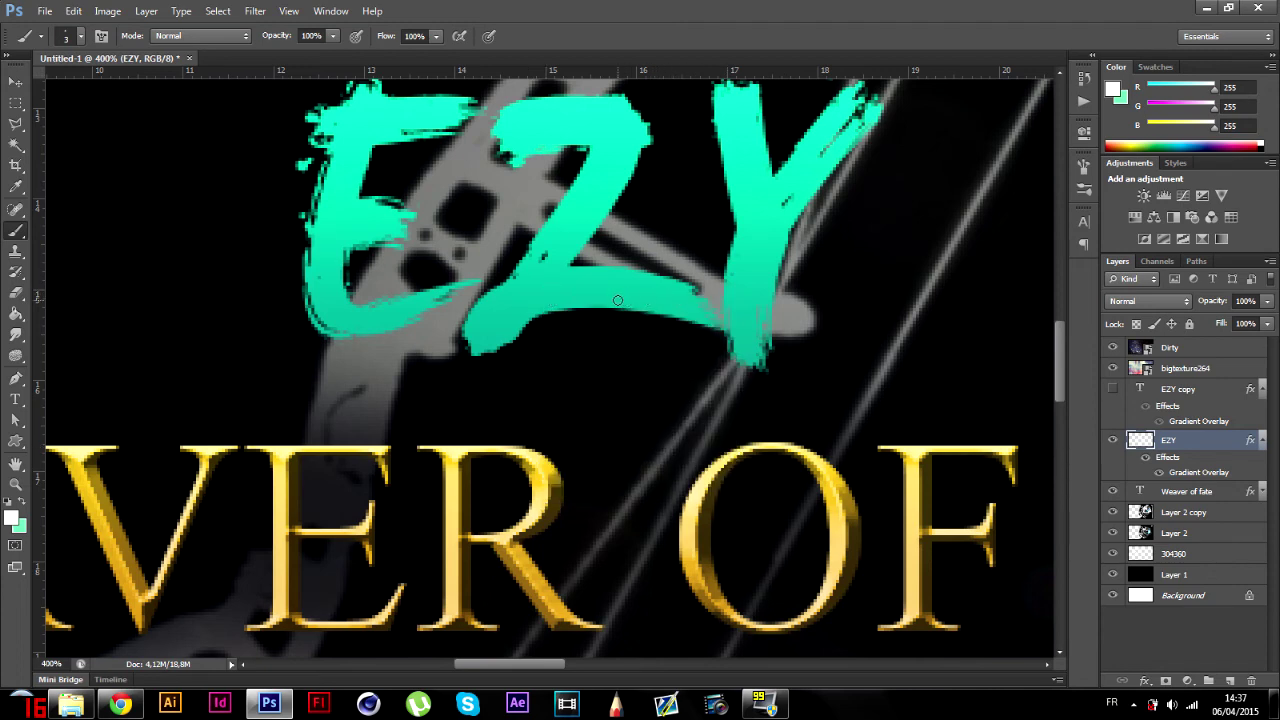
- Paint a long vertical drip with a thicker end below the Z and a shorter drip below the E
left_click_drag(617, 317, 620, 508)
key("ctrl+plus")
key("ctrl+plus")
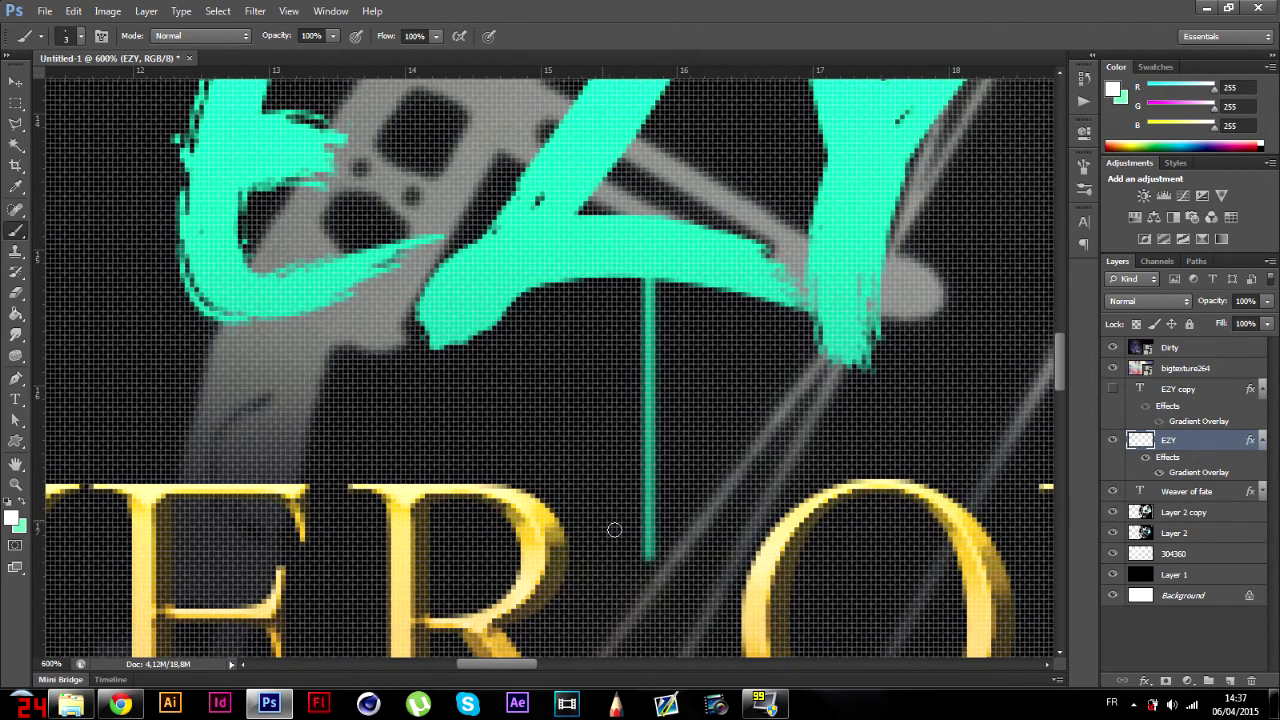
left_click_drag(644, 557, 645, 540)
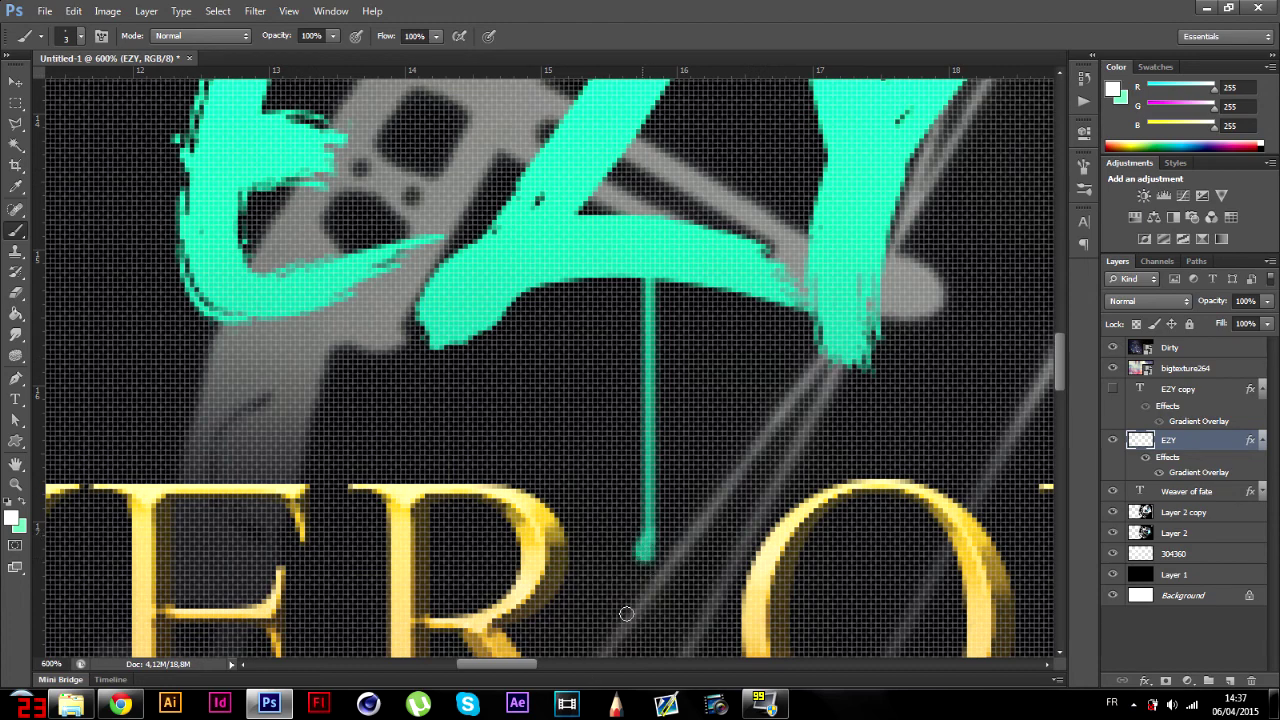
left_click_drag(218, 333, 224, 418)
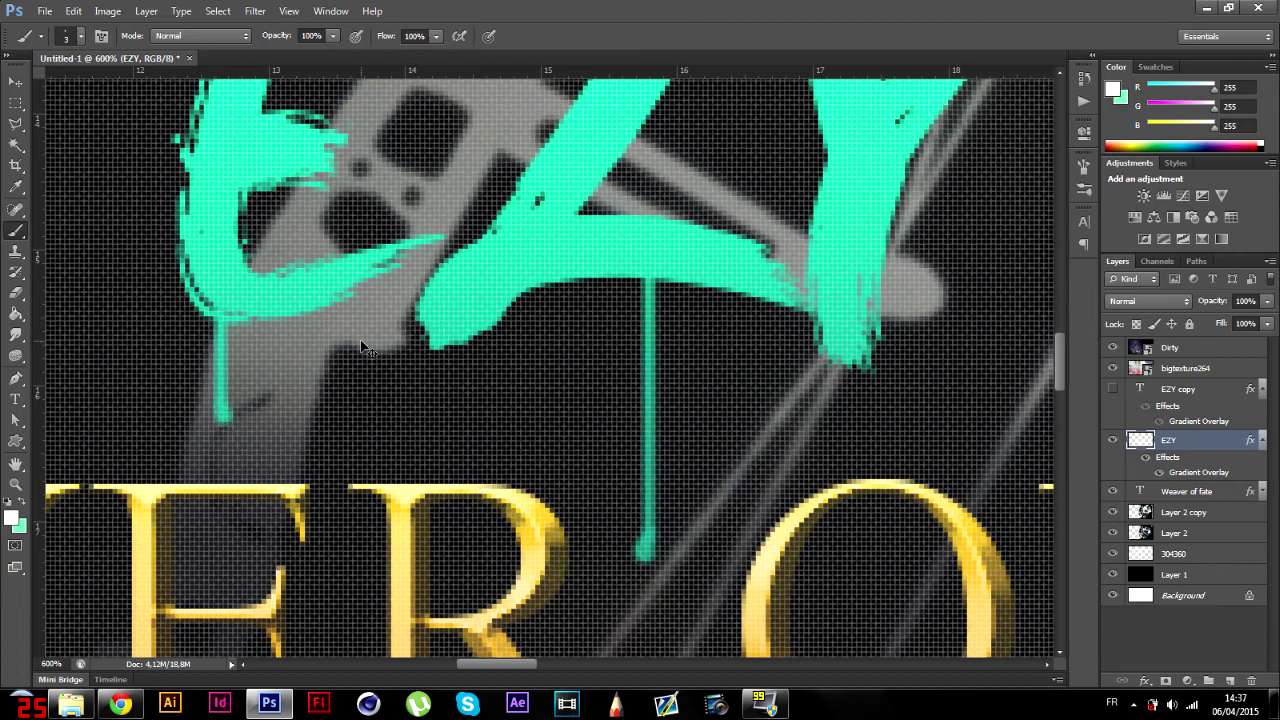
scroll(360, 339, "down", 3)
scroll(362, 348, "down", 6)
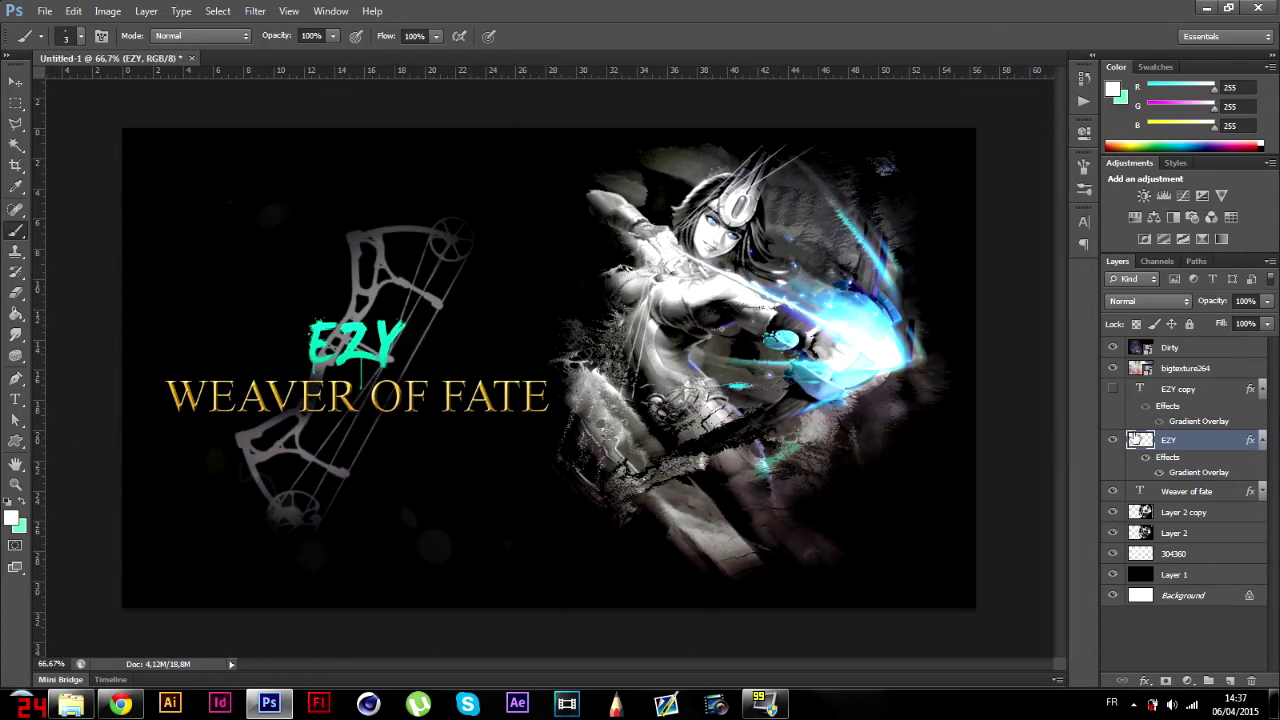
- Add a Gradient Map adjustment above the Dirty layer using the black-to-white gradient preset
left_click(1238, 350)
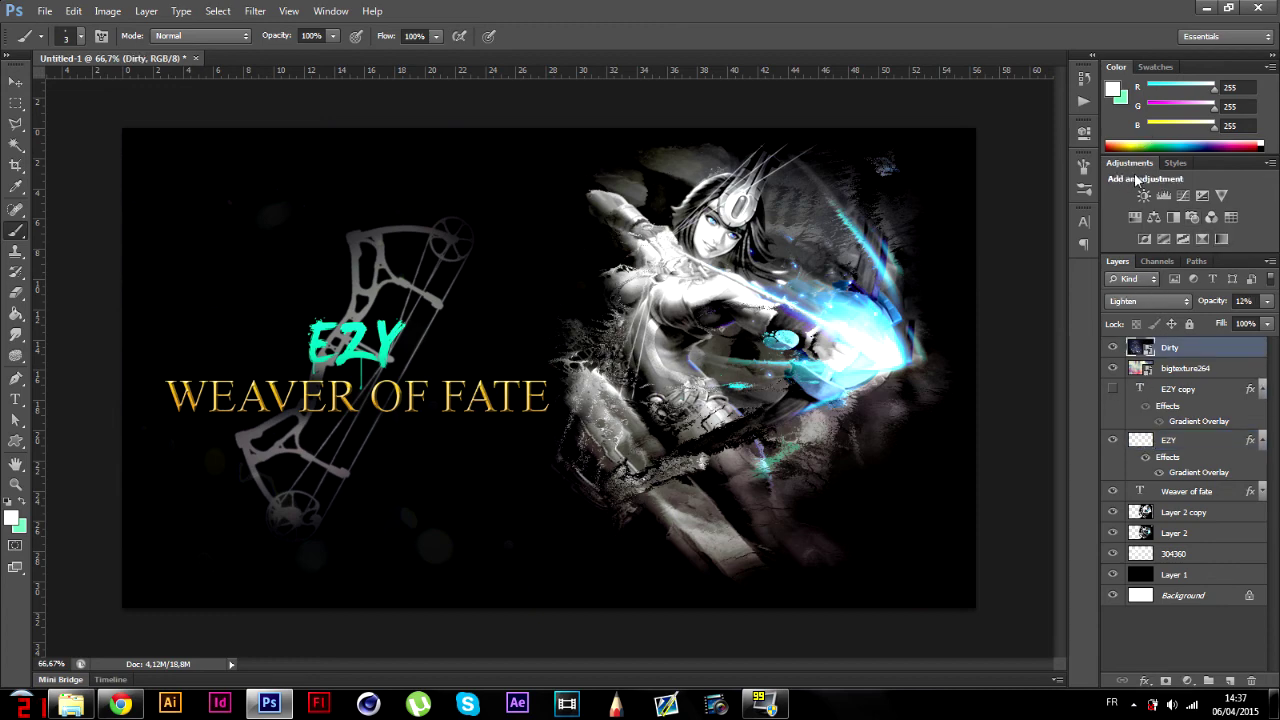
left_click(1224, 242)
left_click(936, 174)
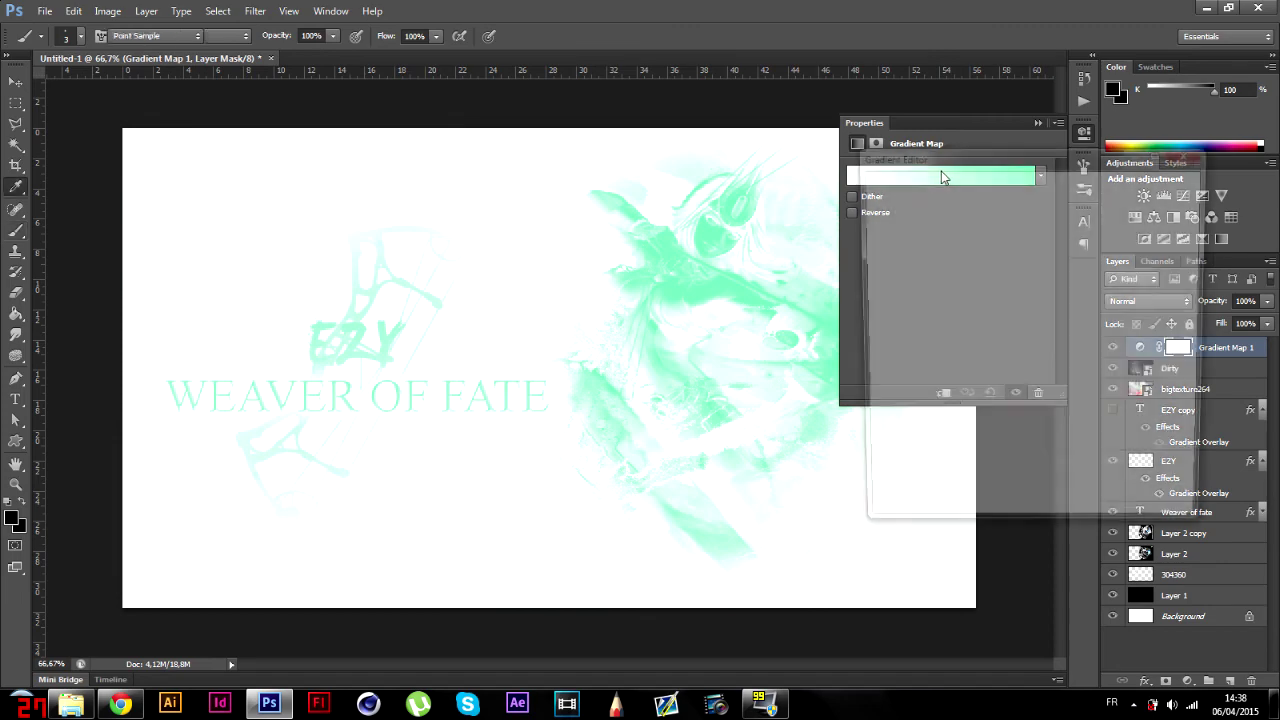
left_click(936, 207)
left_click(1165, 189)
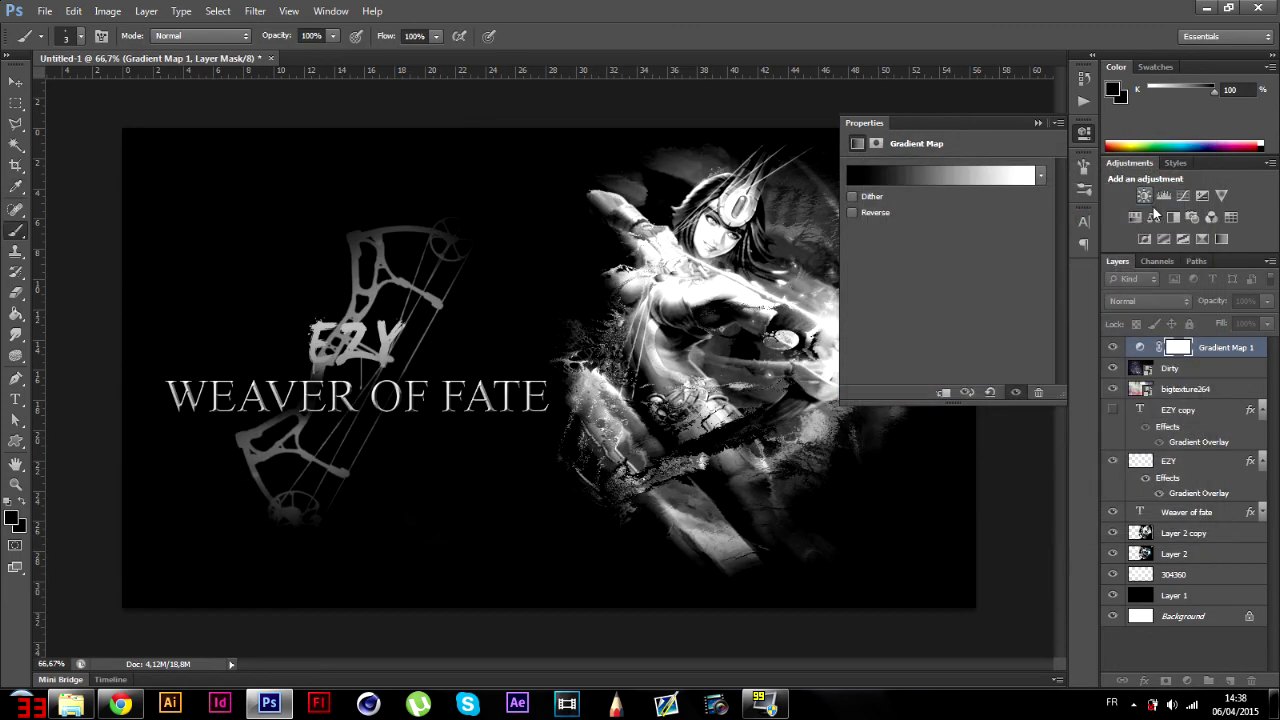
- Set the black-to-white Gradient Map layer's blend mode to Overlay and its opacity to 15%
left_click(1155, 301)
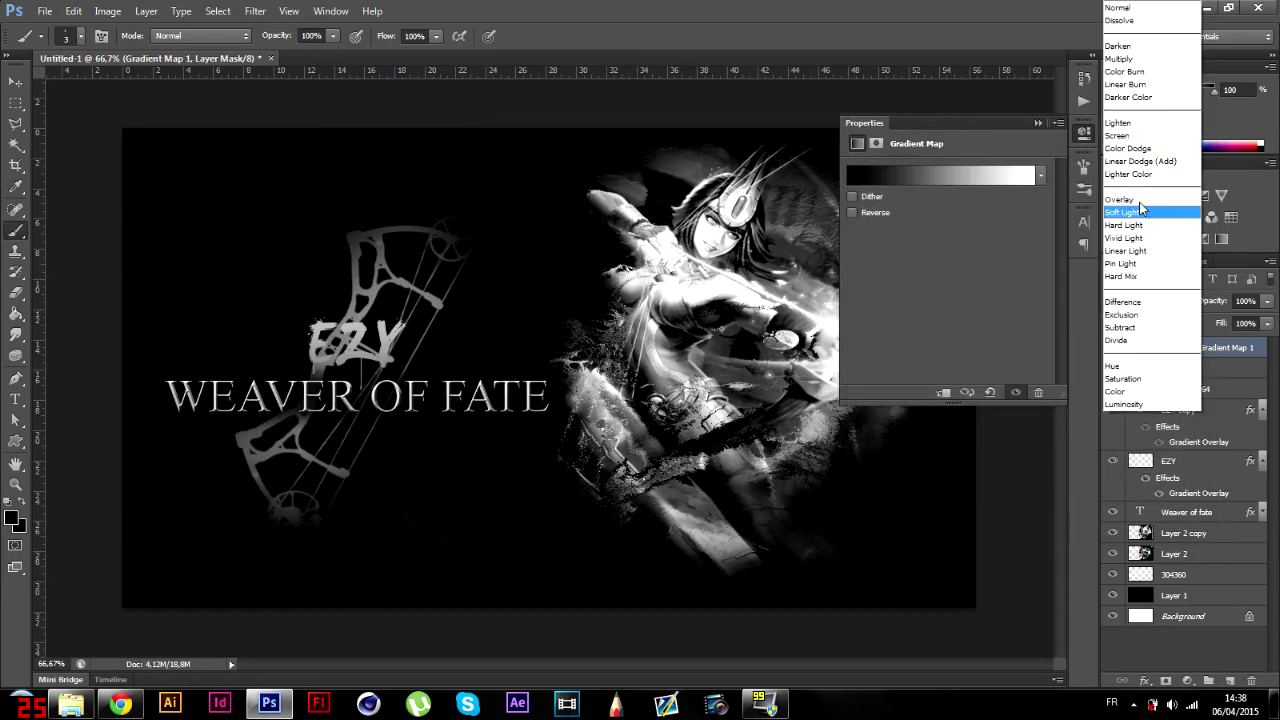
left_click(1140, 205)
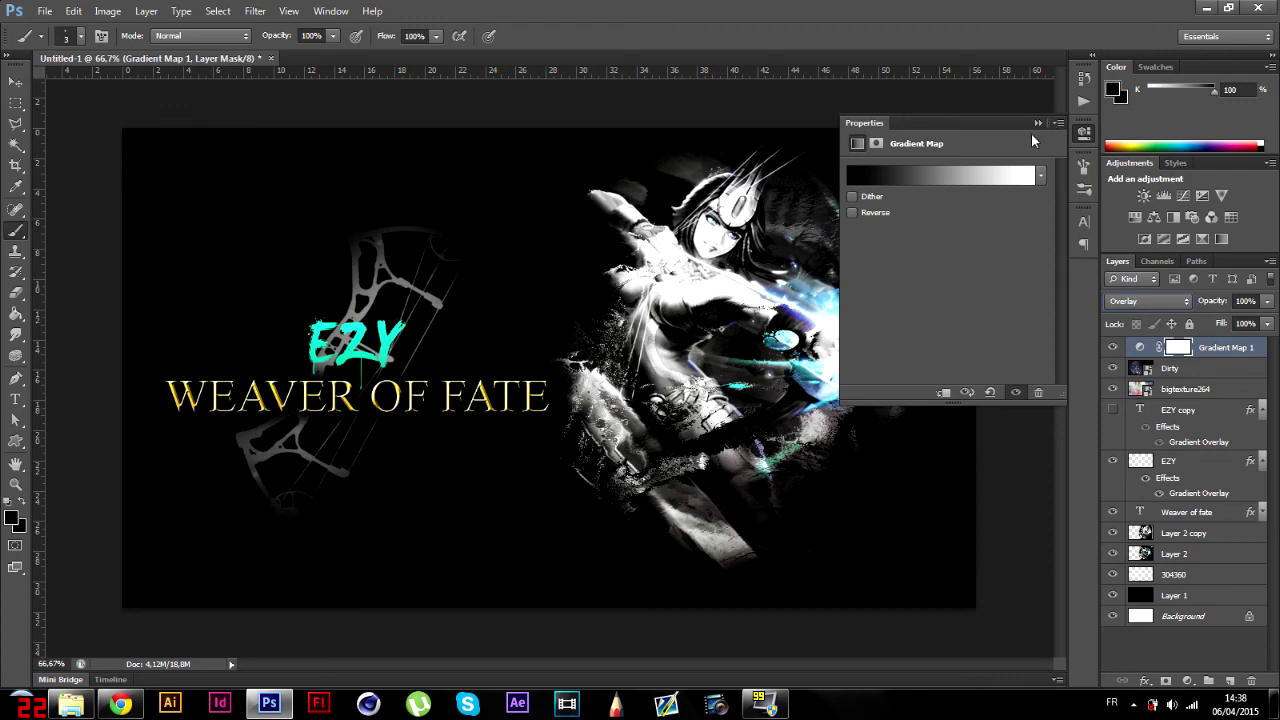
left_click(1038, 122)
left_click(1267, 302)
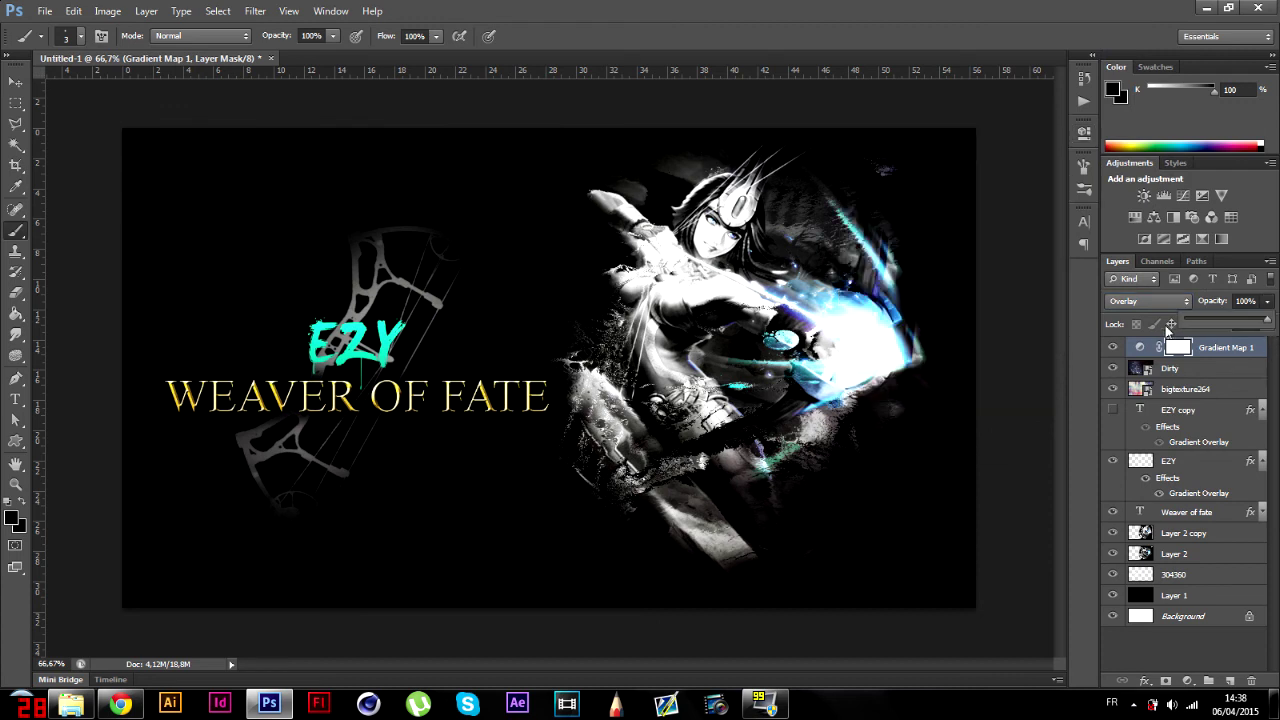
left_click_drag(1200, 318, 1197, 320)
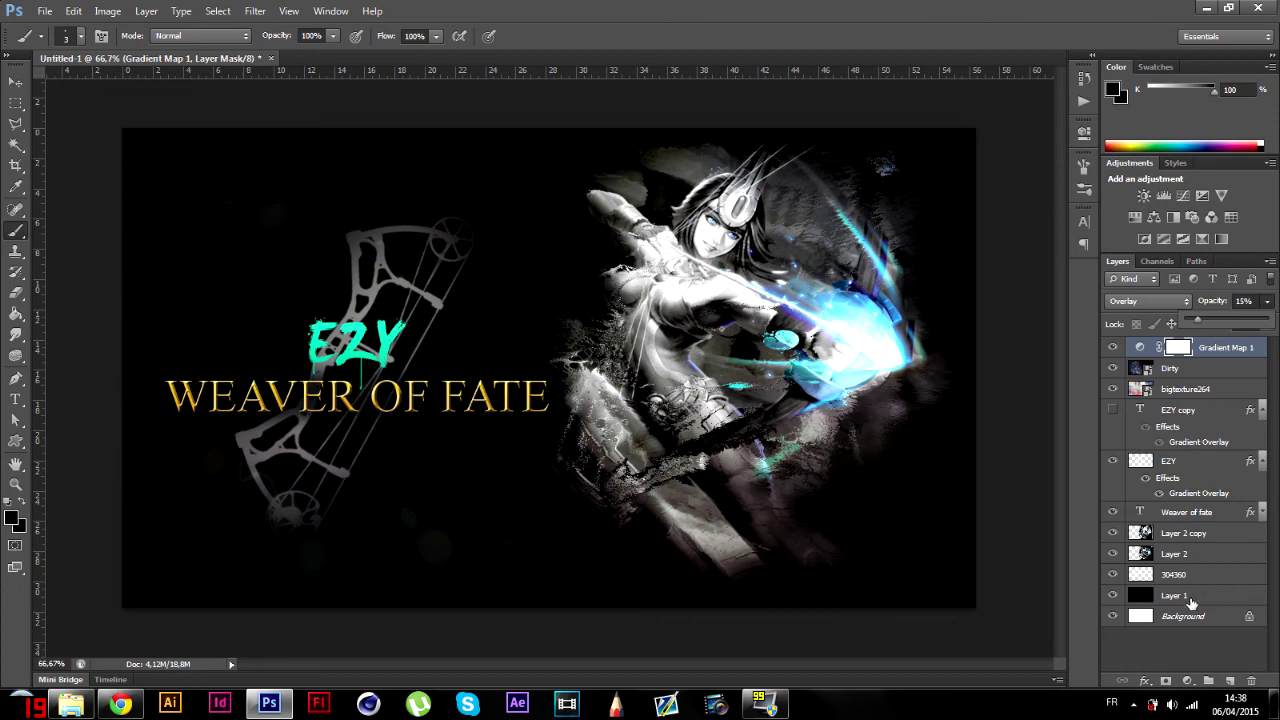
left_click(1118, 357)
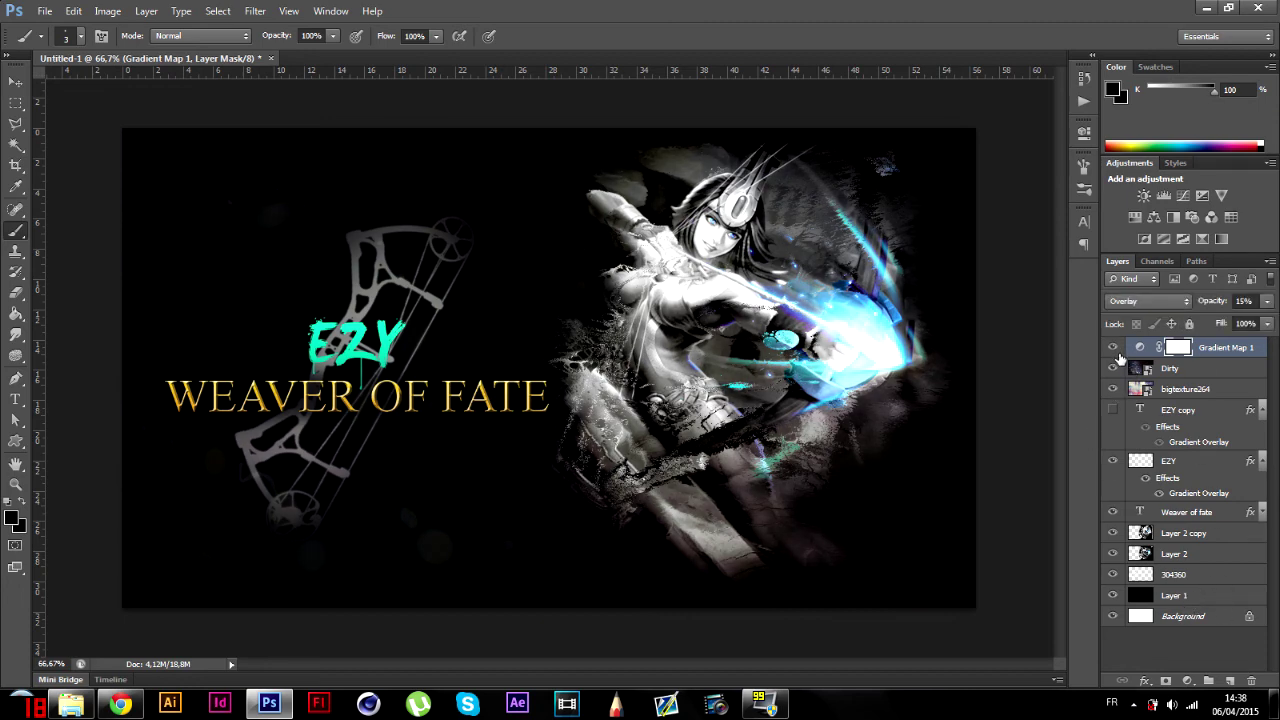
- Add a second Gradient Map adjustment above the first one using the Violet, Orange gradient preset
left_click(1221, 238)
left_click(1130, 301)
left_click(1006, 165)
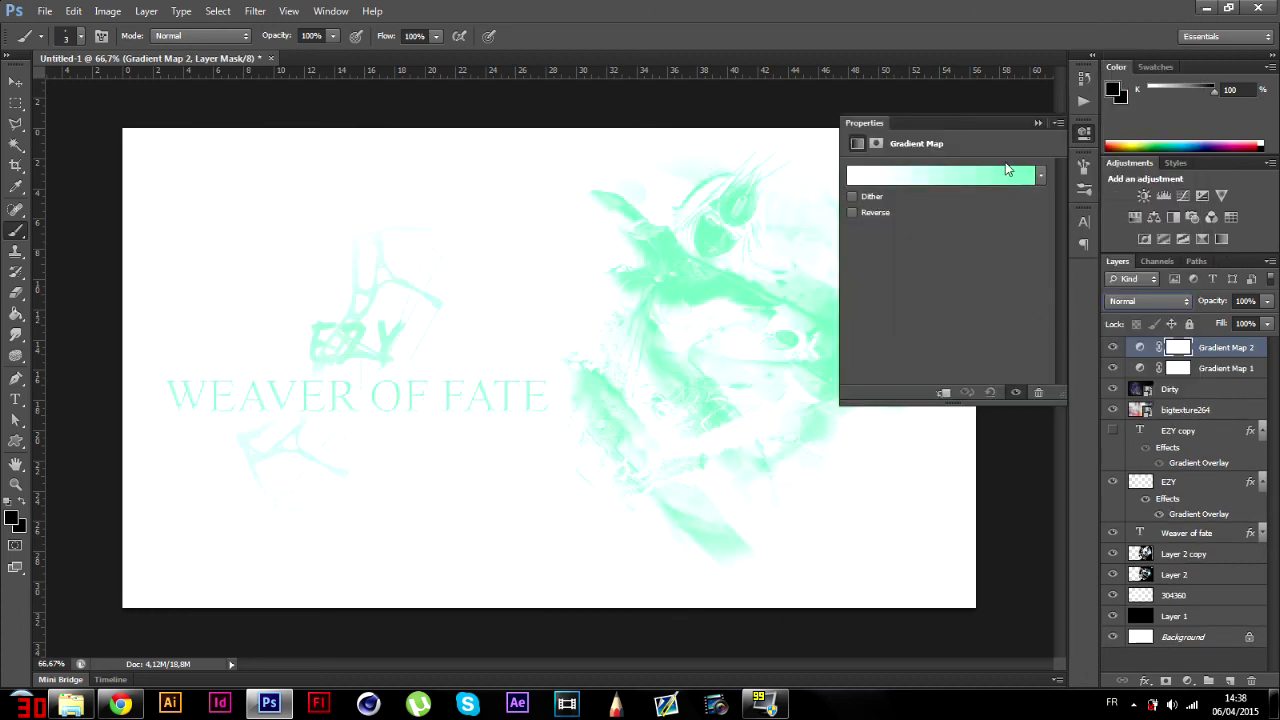
left_click(1008, 178)
left_click(1018, 212)
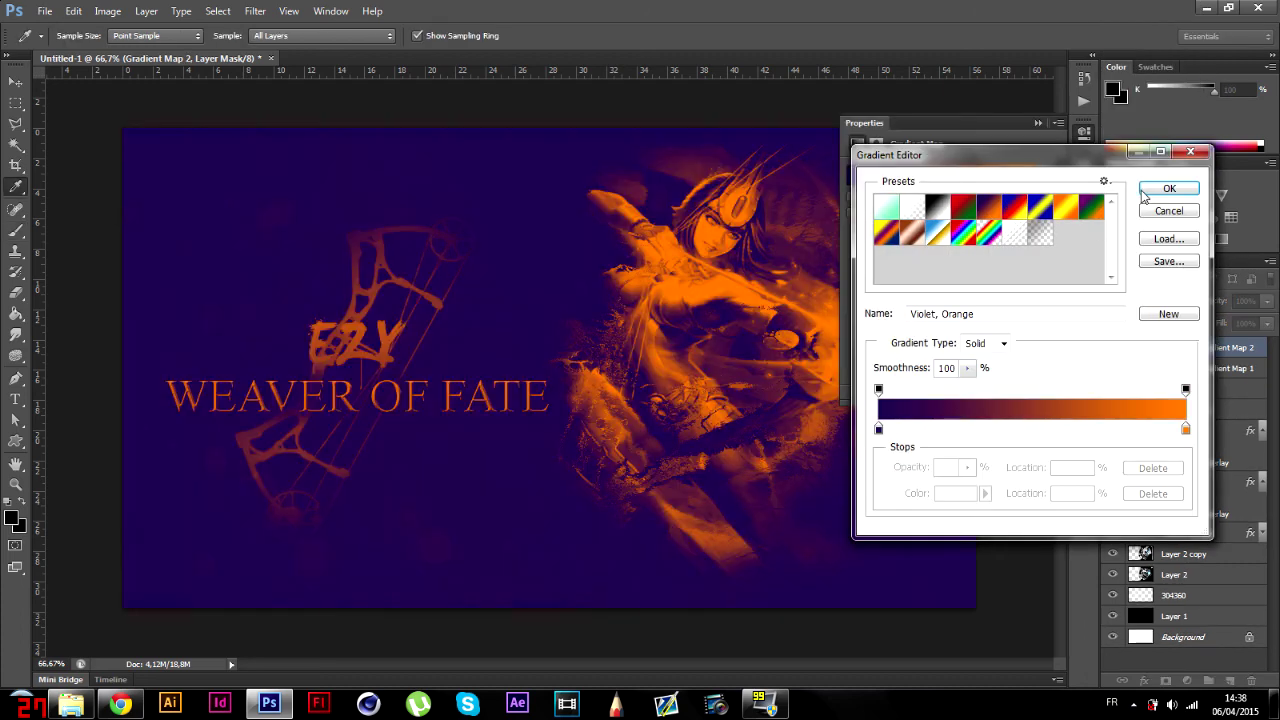
left_click(1150, 190)
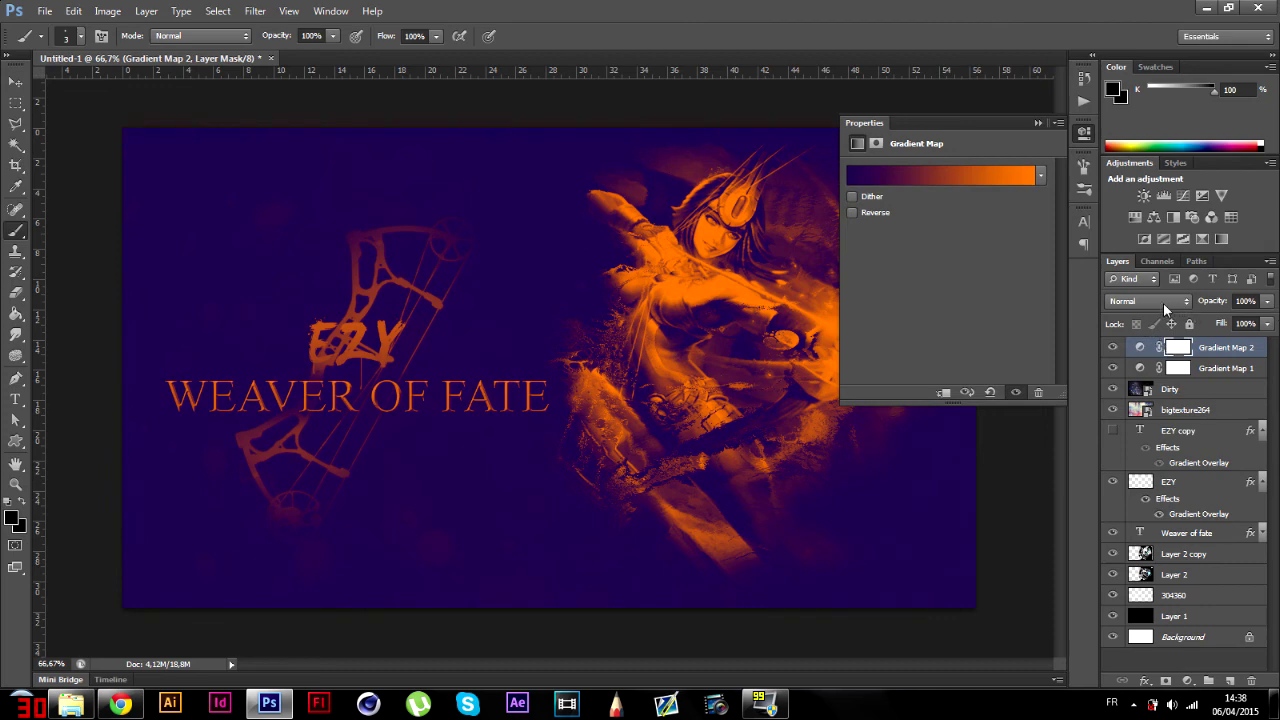
- Set the violet-orange Gradient Map layer's blend mode to Soft Light and its opacity to 11%
left_click(1163, 303)
left_click(1146, 212)
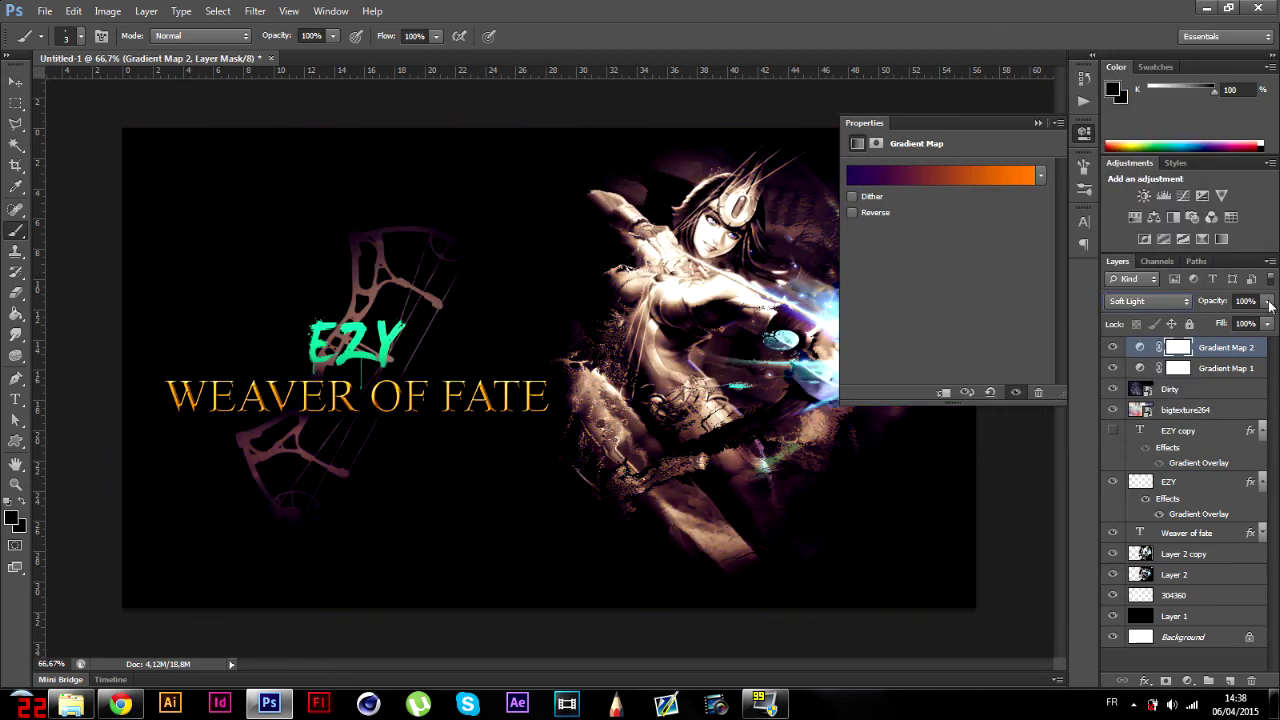
left_click(1268, 302)
left_click_drag(1193, 317, 1196, 318)
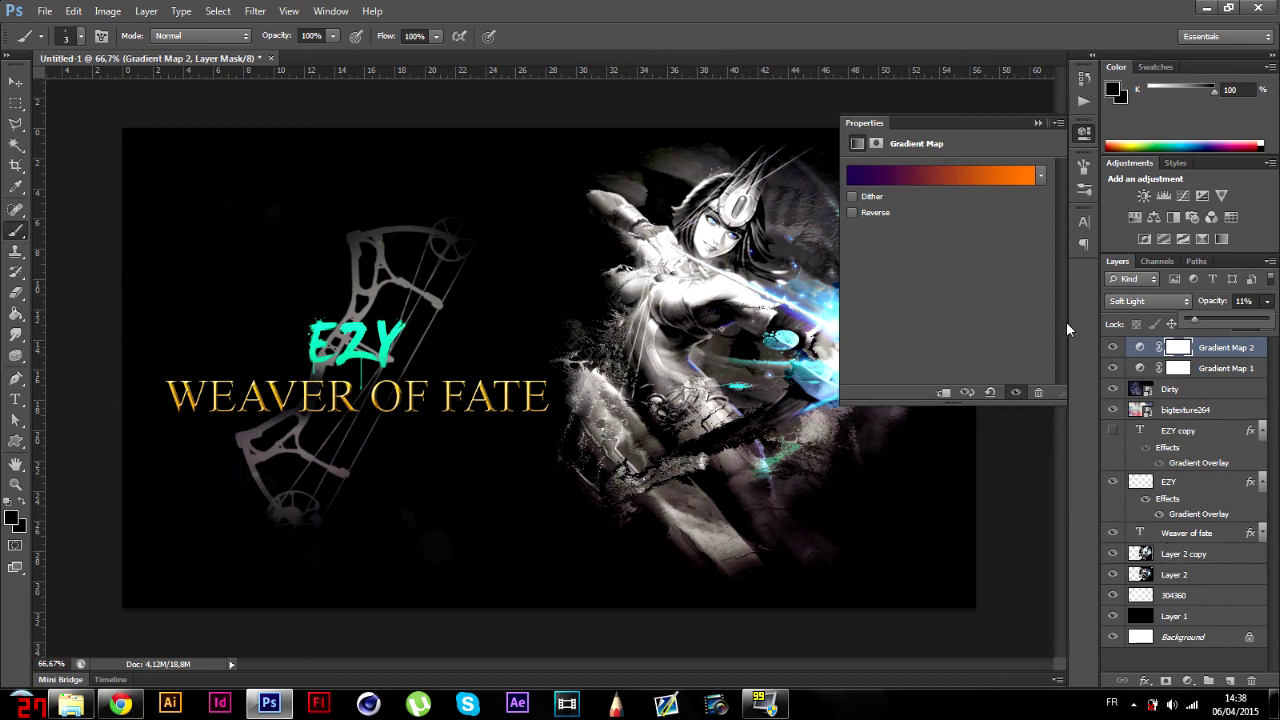
left_click(1037, 123)
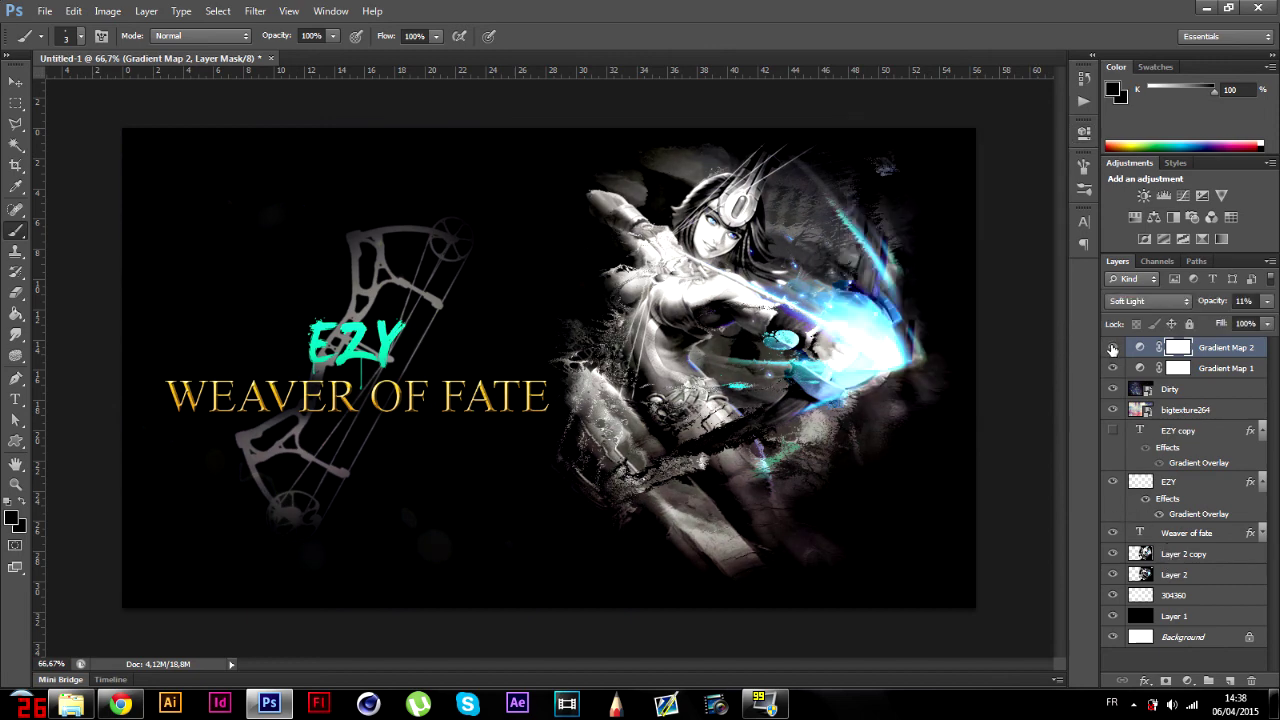
left_click(1160, 658)
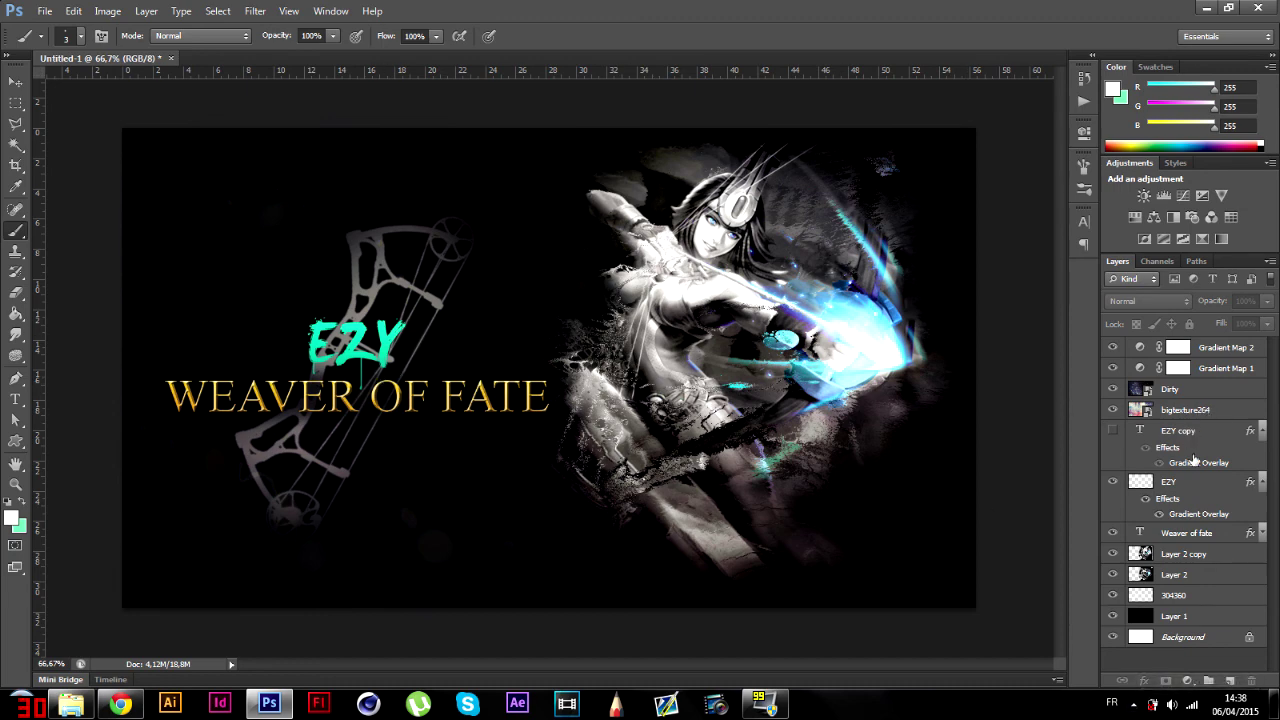
left_click(1194, 484)
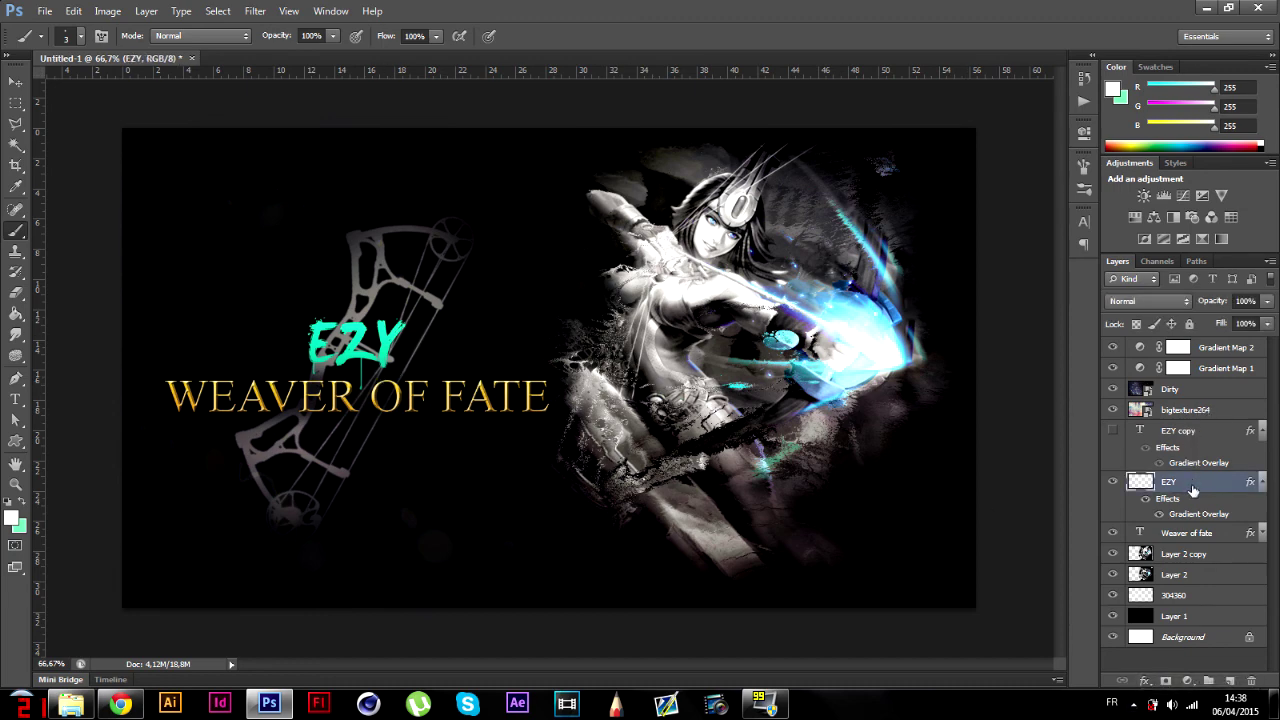
left_click(1113, 431)
- Start saving the wallpaper under the name wallpaperneith in JPEG format
left_click(44, 11)
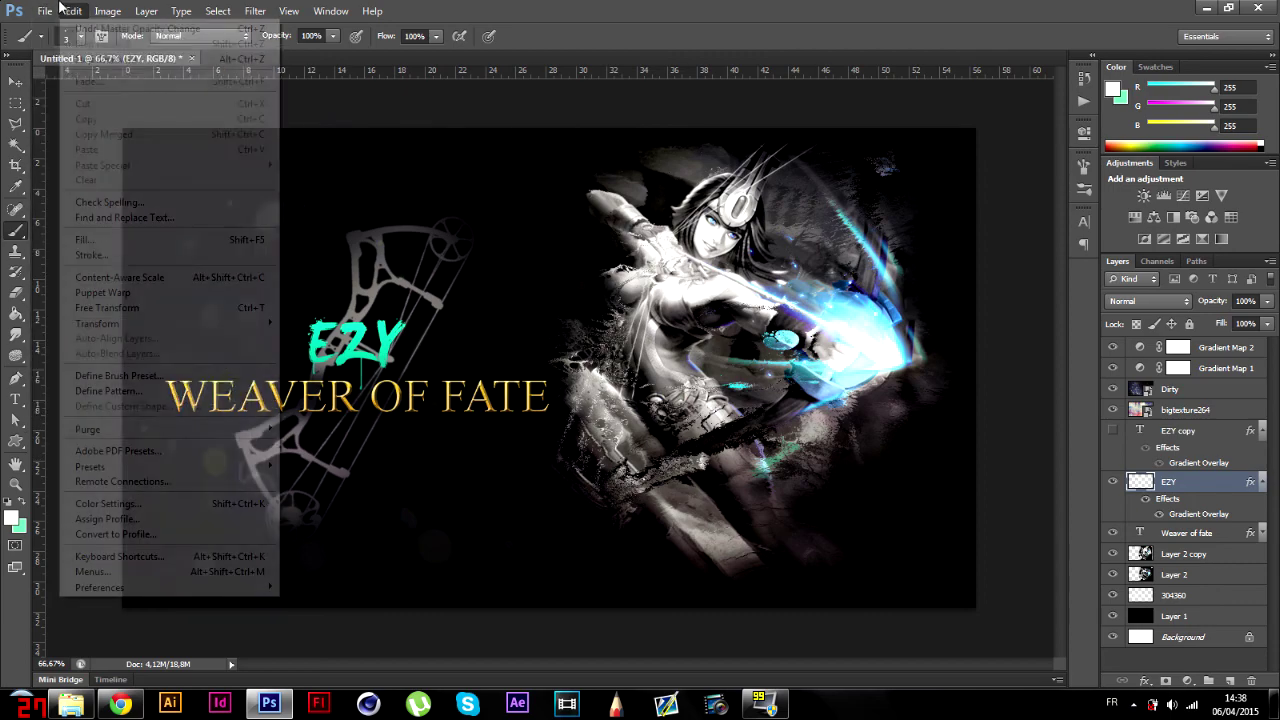
left_click(62, 203)
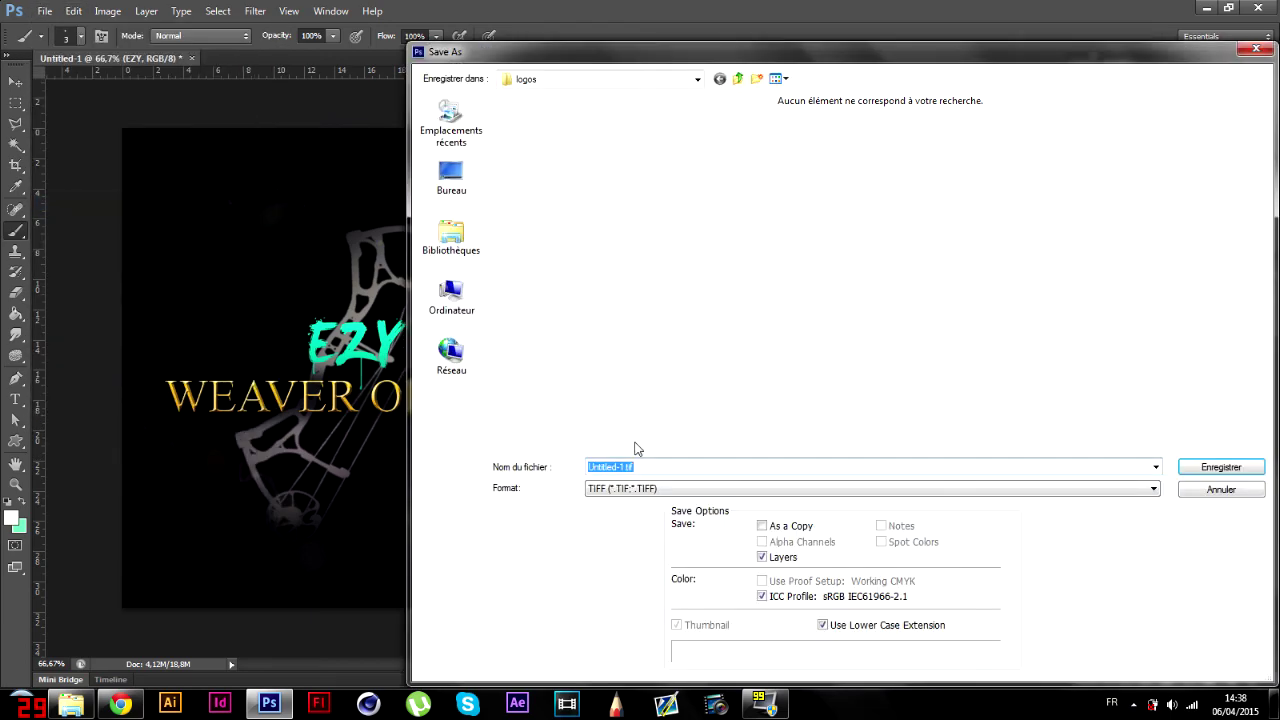
type("wallpapemeth")
left_click(695, 487)
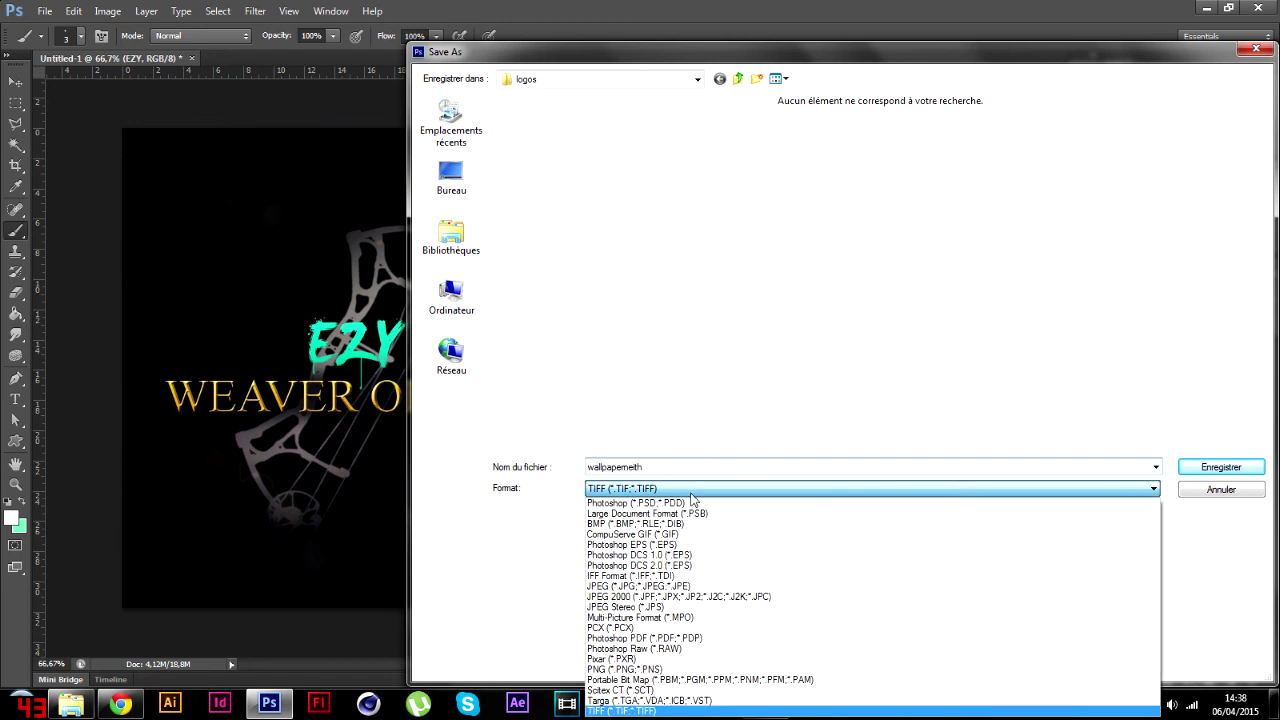
left_click(706, 586)
- Choose the tuto wall smite folder on the desktop as the save location
left_click(458, 234)
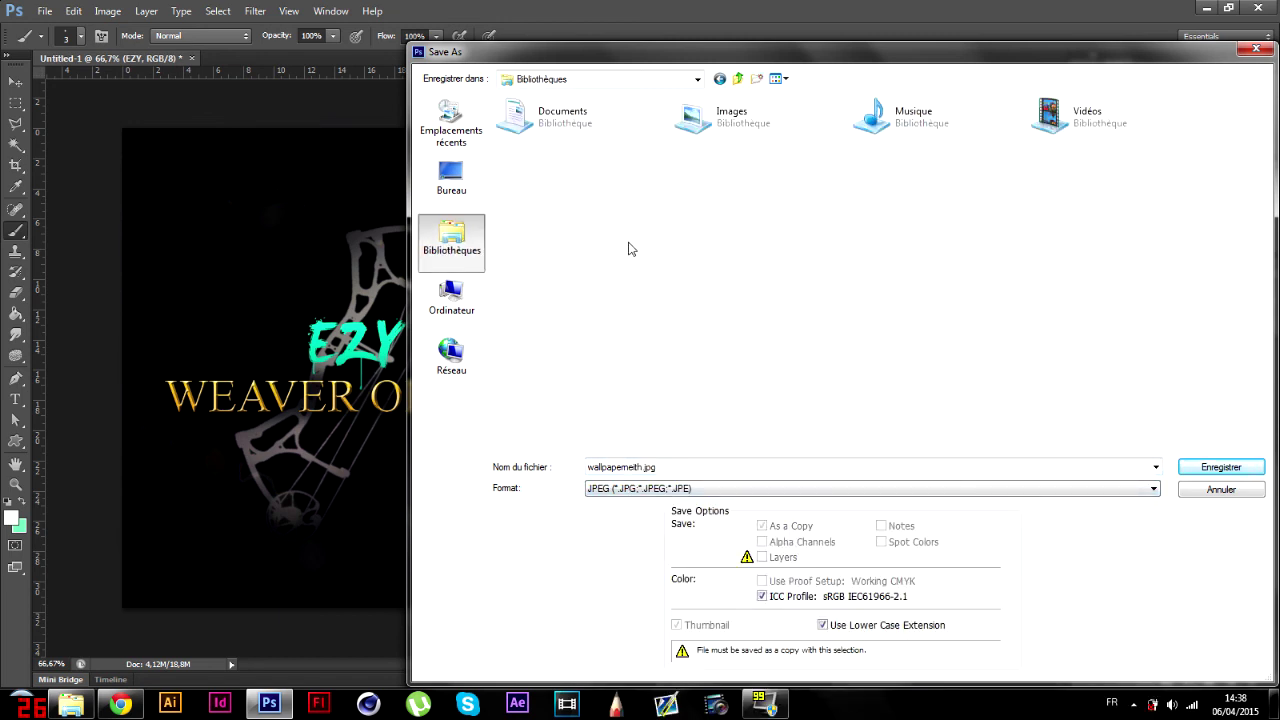
left_click(436, 180)
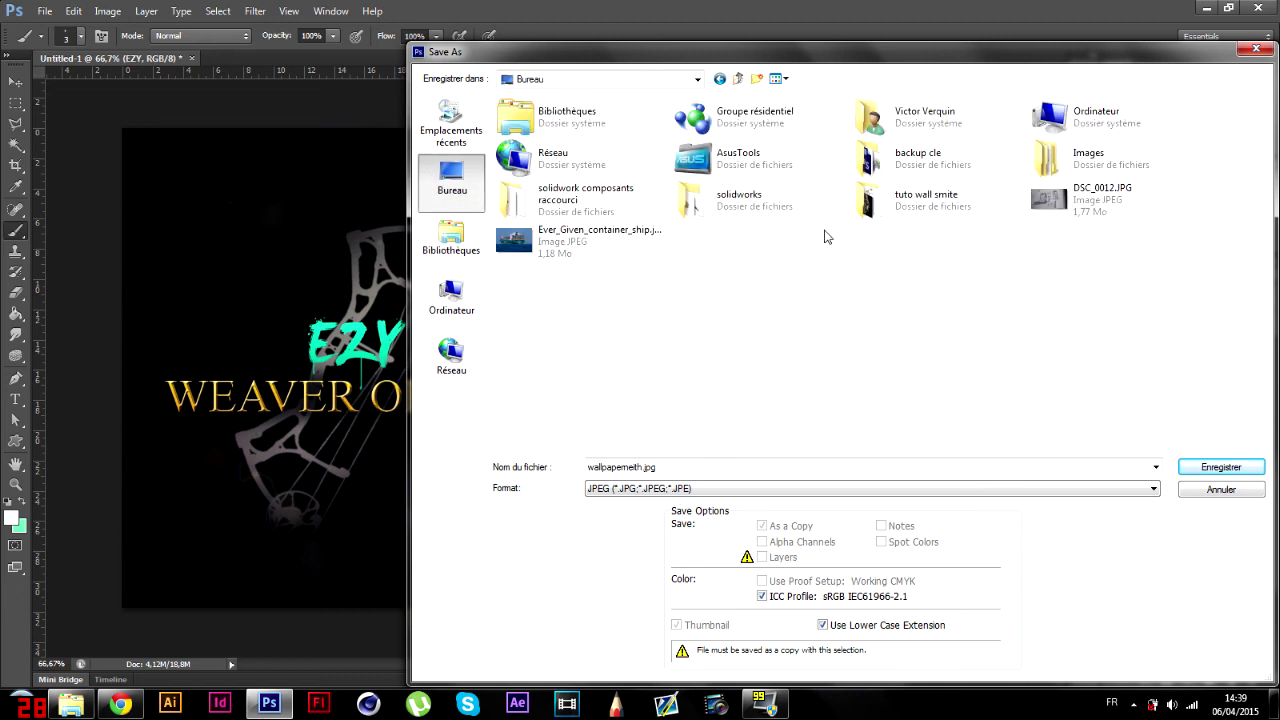
left_click(905, 204)
double_click(905, 204)
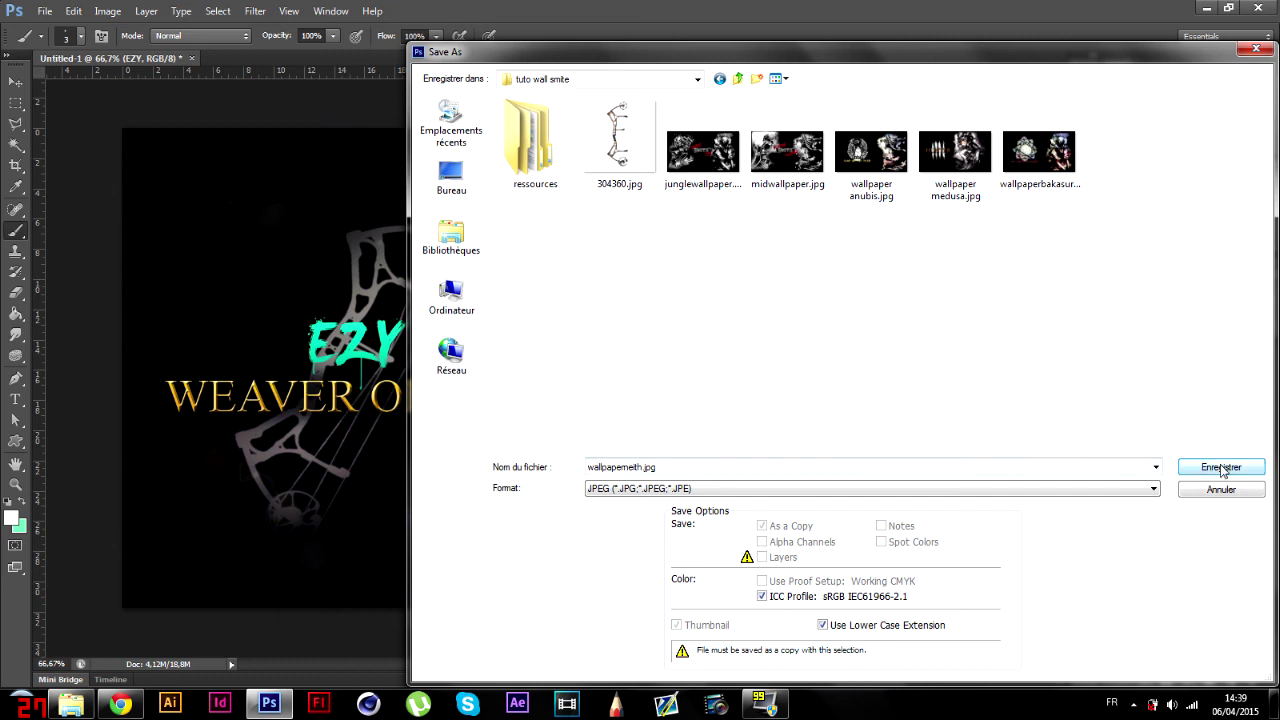
- Change the file name to wallpaperneithezy.jpg and save it as a Baseline ("Standard") JPEG at quality 12, Maximum
double_click(650, 468)
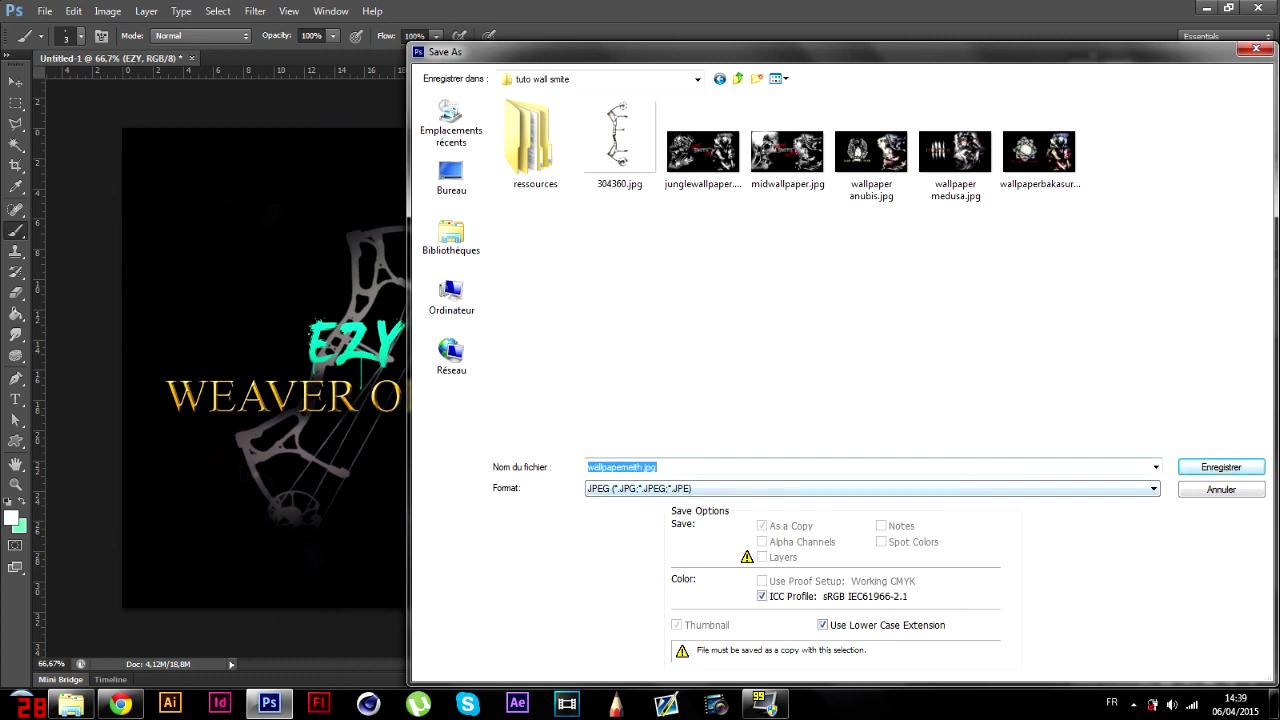
left_click(643, 467)
type("ezy")
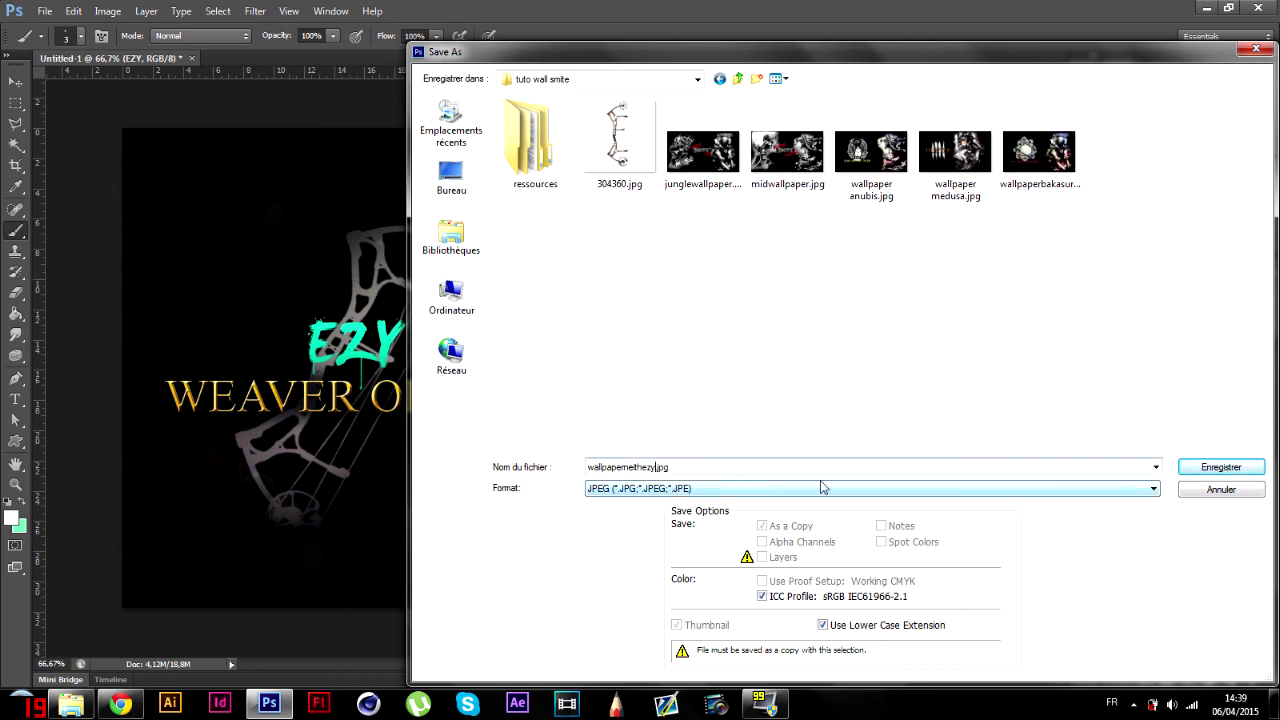
left_click(1245, 472)
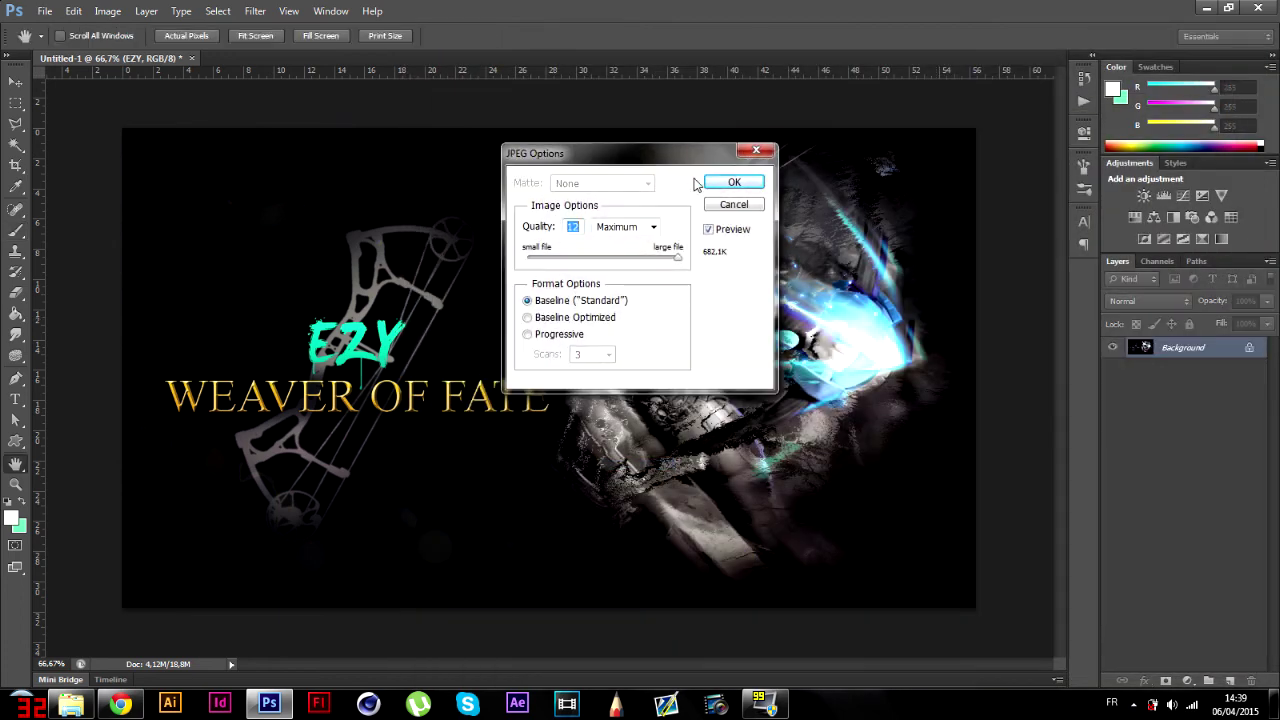
left_click(734, 181)
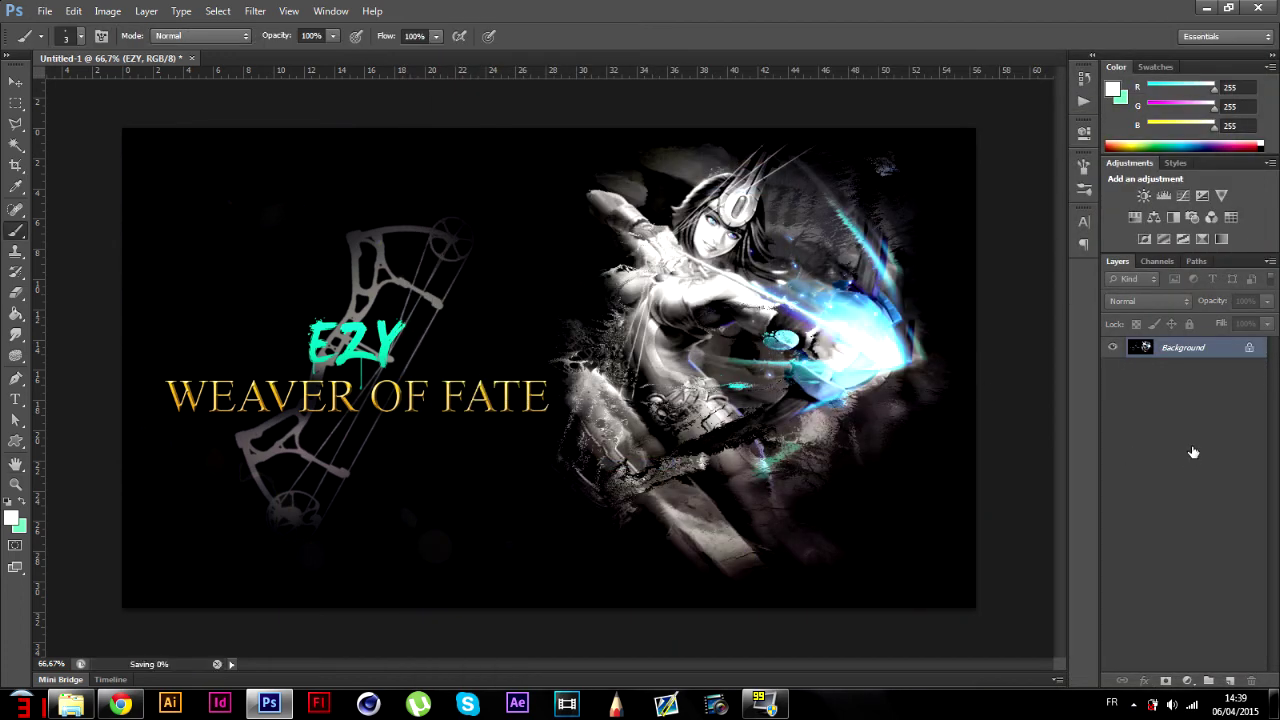
- Delete the rasterized EZY layer with its drips, and show and select the editable EZY copy text layer
key("ctrl+z")
left_click(1187, 484)
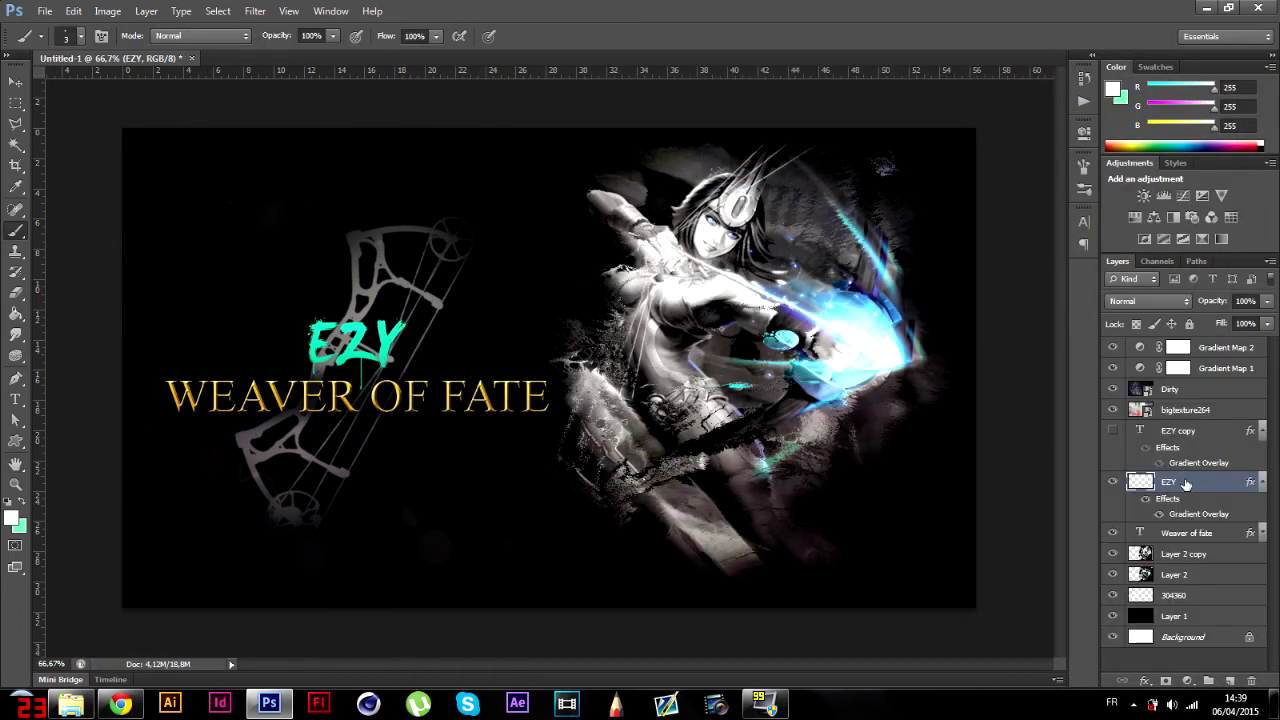
left_click(1113, 430)
left_click(1182, 431)
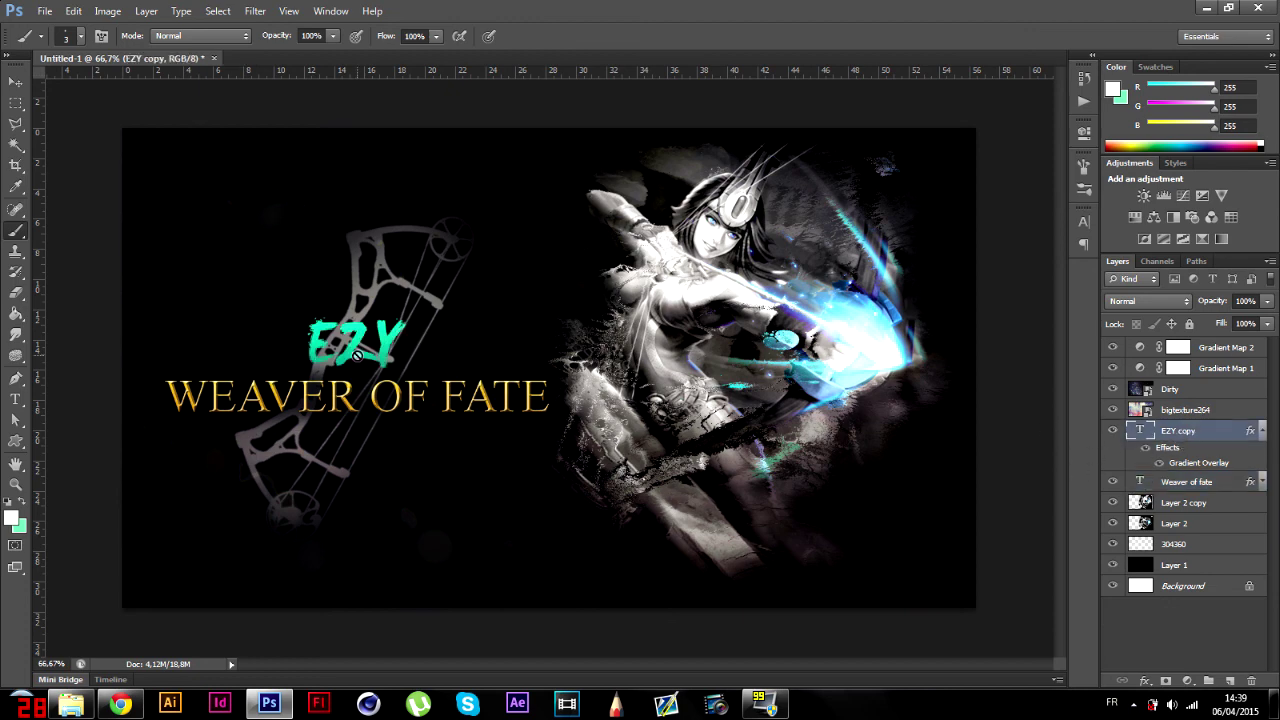
- Replace the EZY text above WEAVER OF FATE with ANOTHER, keeping the LeviReBrushed font at 106 pt
left_click(21, 386)
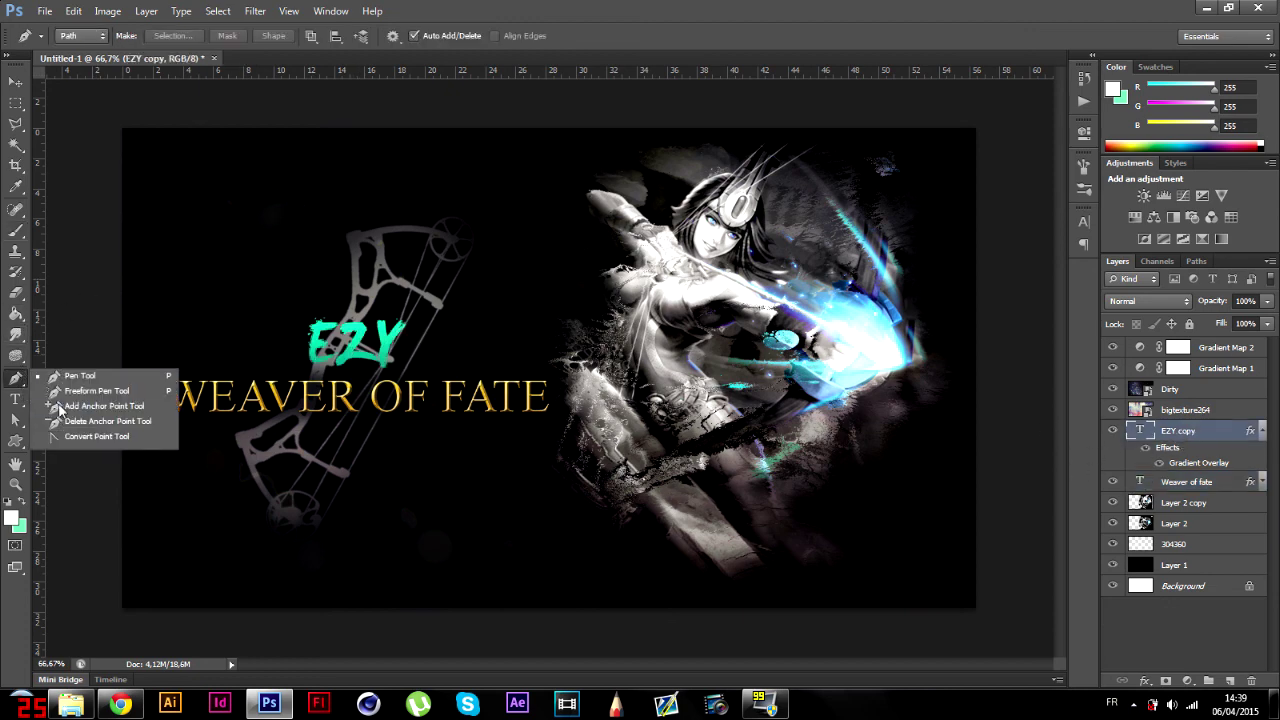
left_click(19, 399)
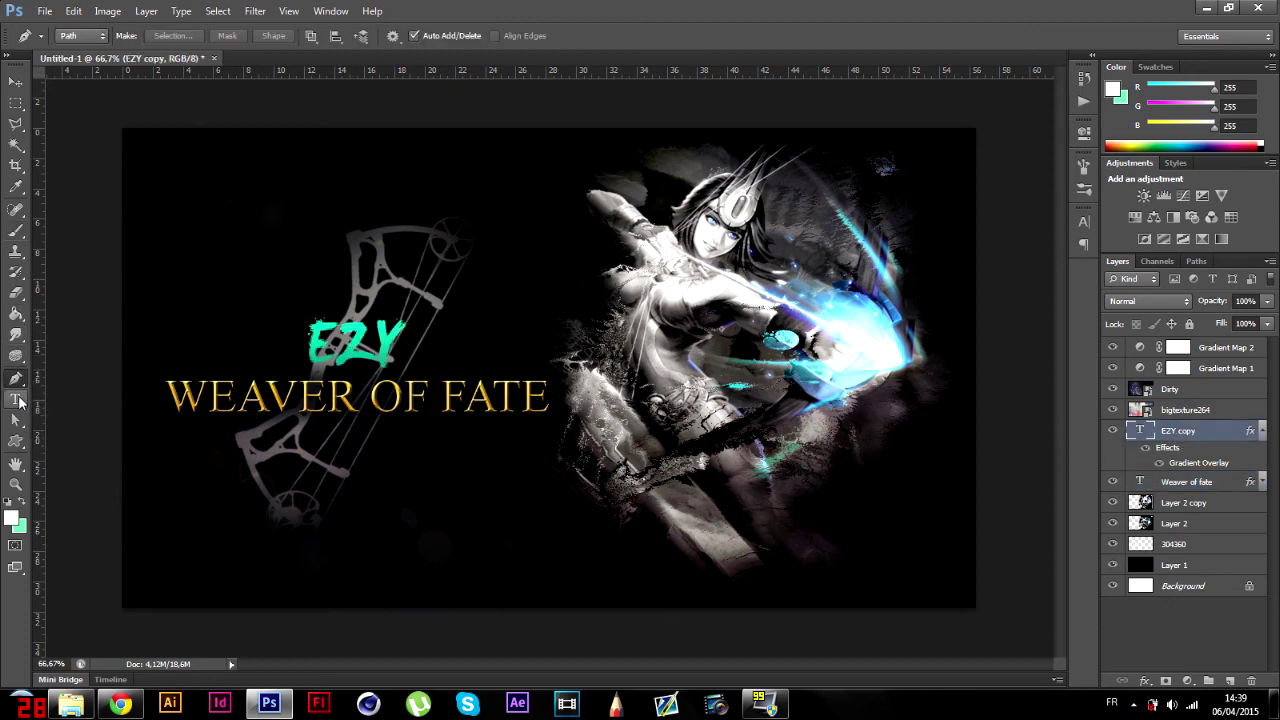
left_click(397, 340)
left_click_drag(397, 340, 293, 344)
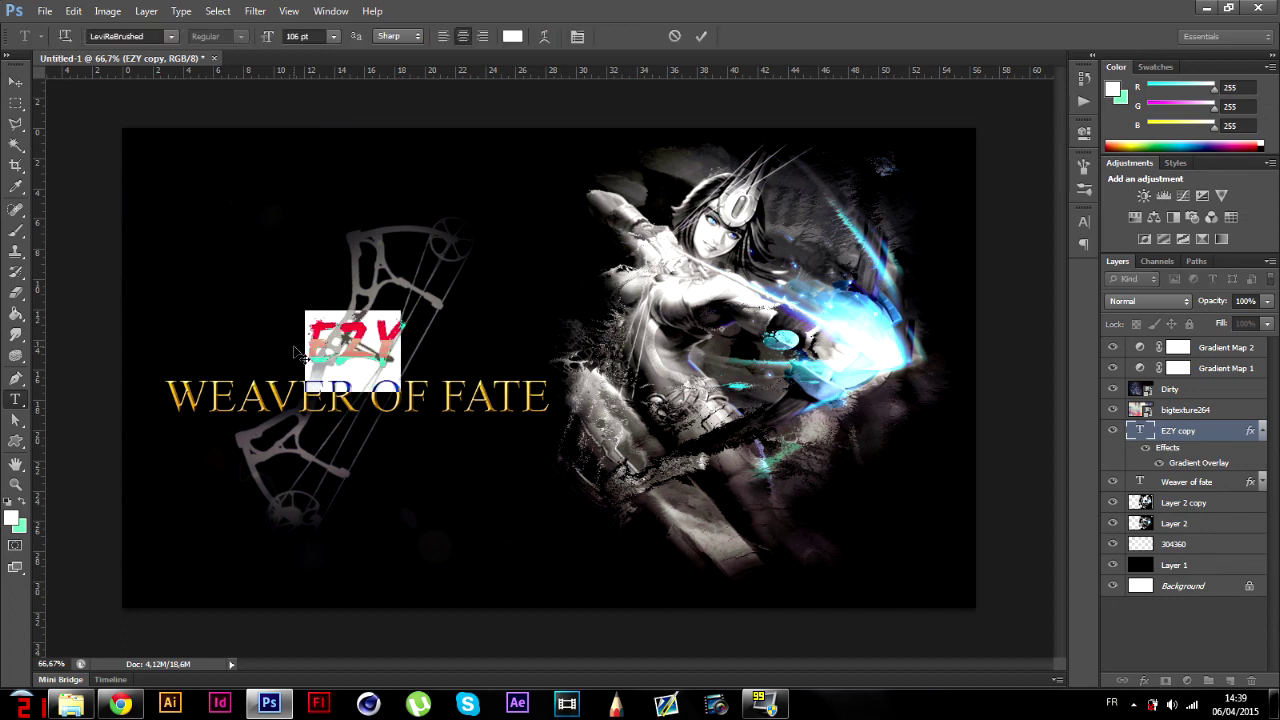
type("ANOTHER")
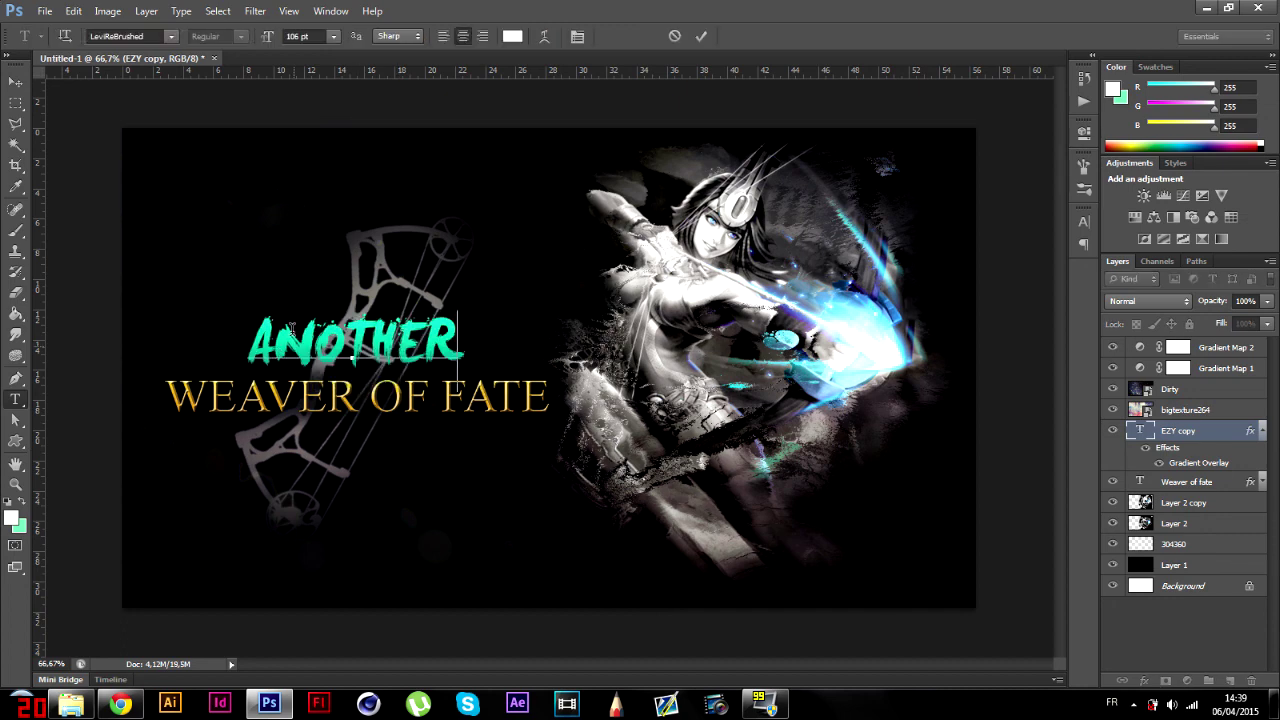
- Nudge the ANOTHER text slightly to the right to centre it above the WEAVER OF FATE title
left_click(15, 81)
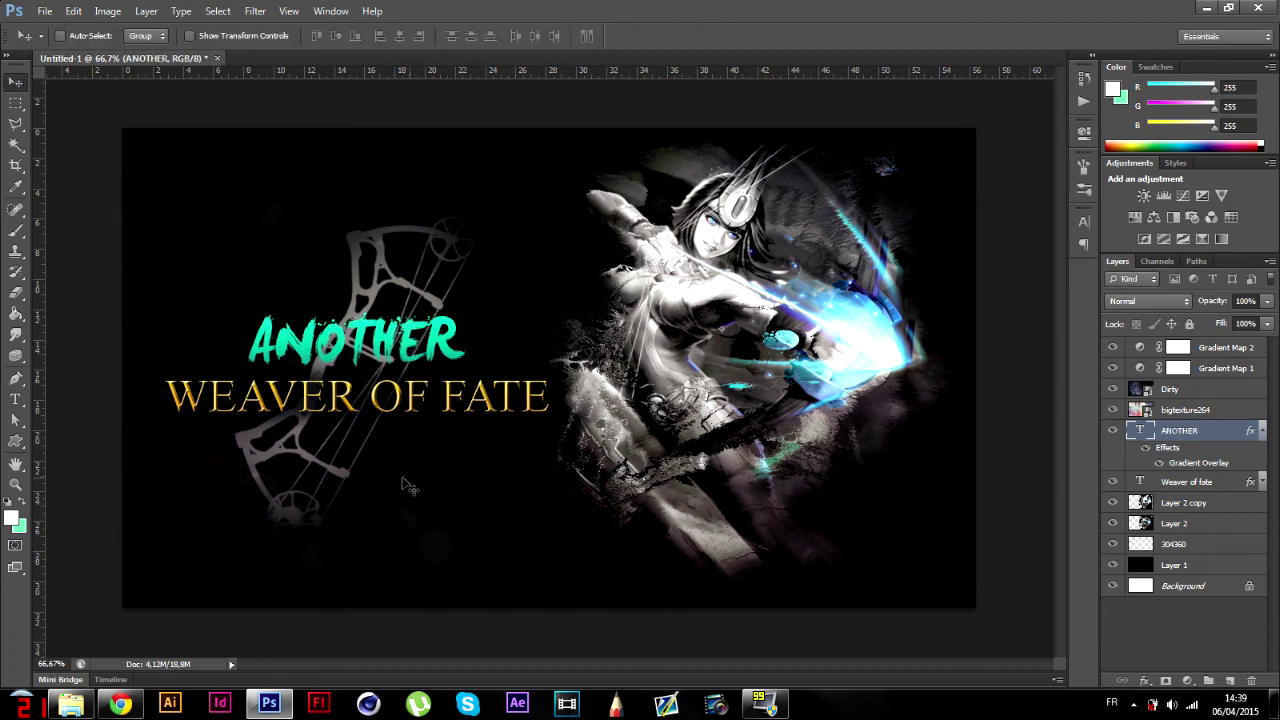
key("Right")
key("Right")
key("Right")
key("Right")
key("Right")
key("Right")
key("Right")
key("Right")
key("Right")
key("Right")
key("Right")
key("Right")
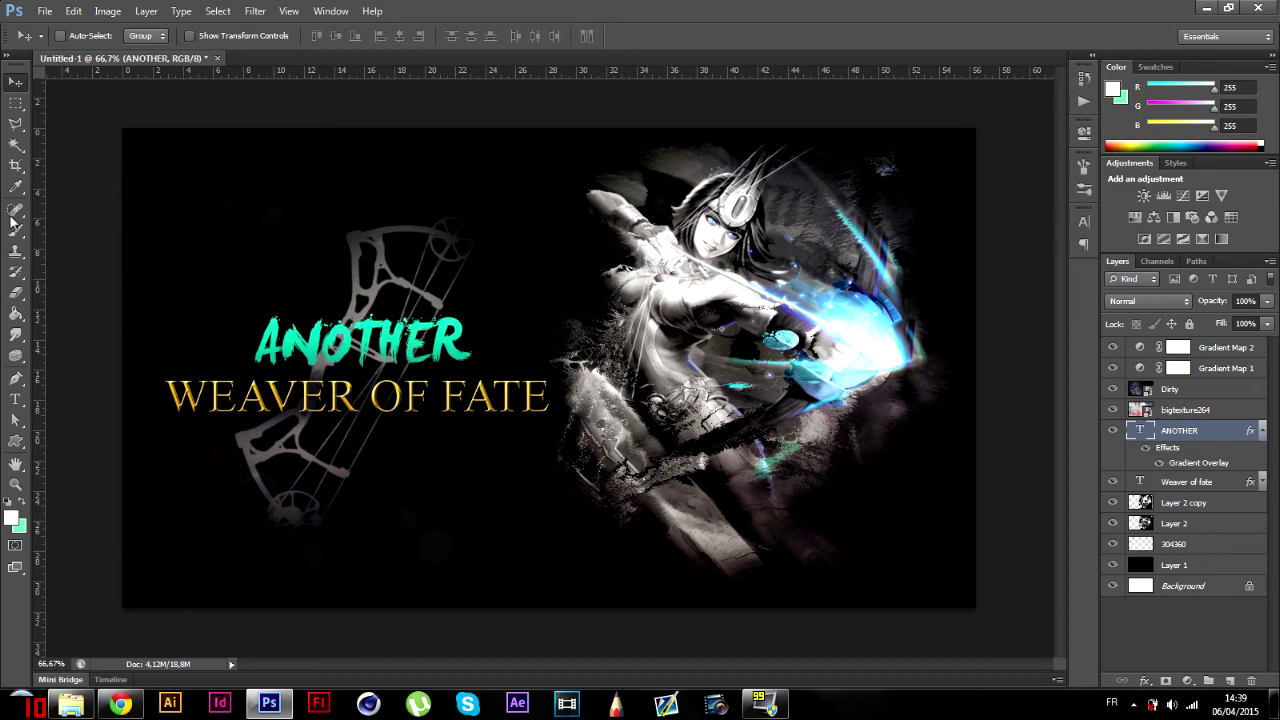
key("Right")
key("Right")
key("Right")
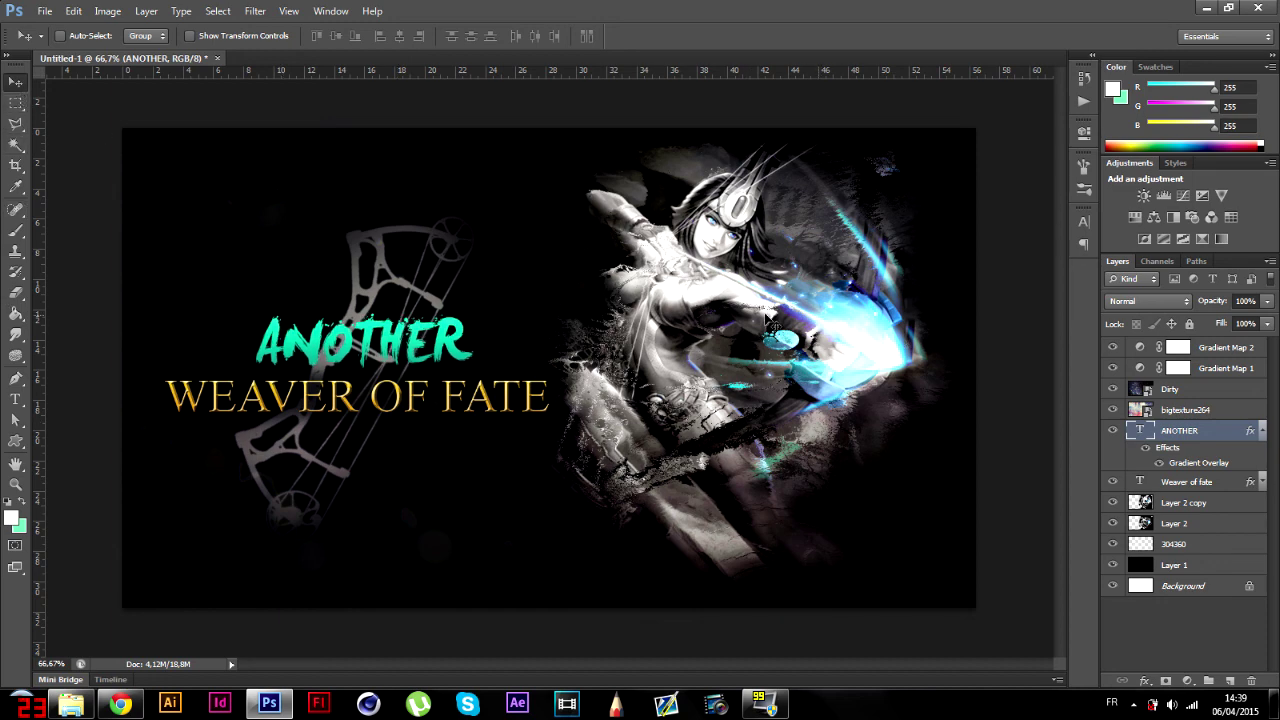
- Rasterize the ANOTHER text layer so that it can be painted on with the Brush tool
left_click(15, 230)
left_click(518, 327)
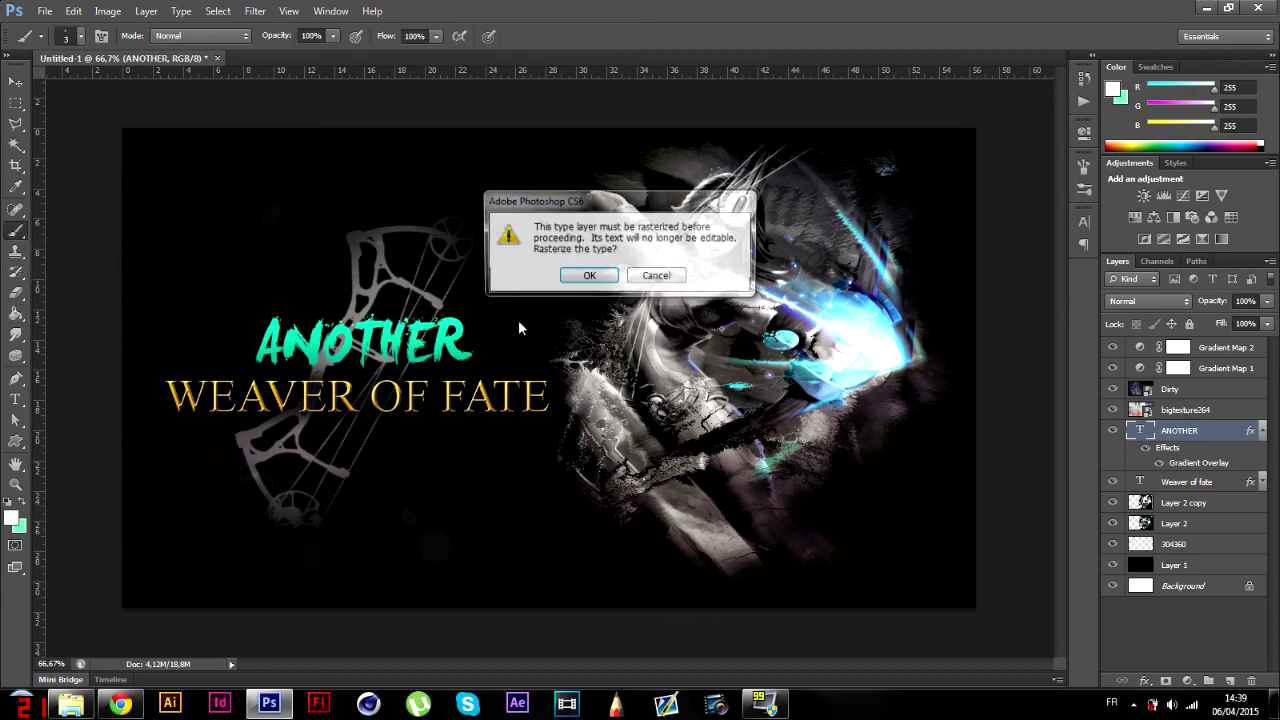
left_click(580, 277)
- Paint a short drip below the O of ANOTHER and a longer drip from the A down over the gold V
key("ctrl+plus")
key("ctrl+plus")
key("ctrl+plus")
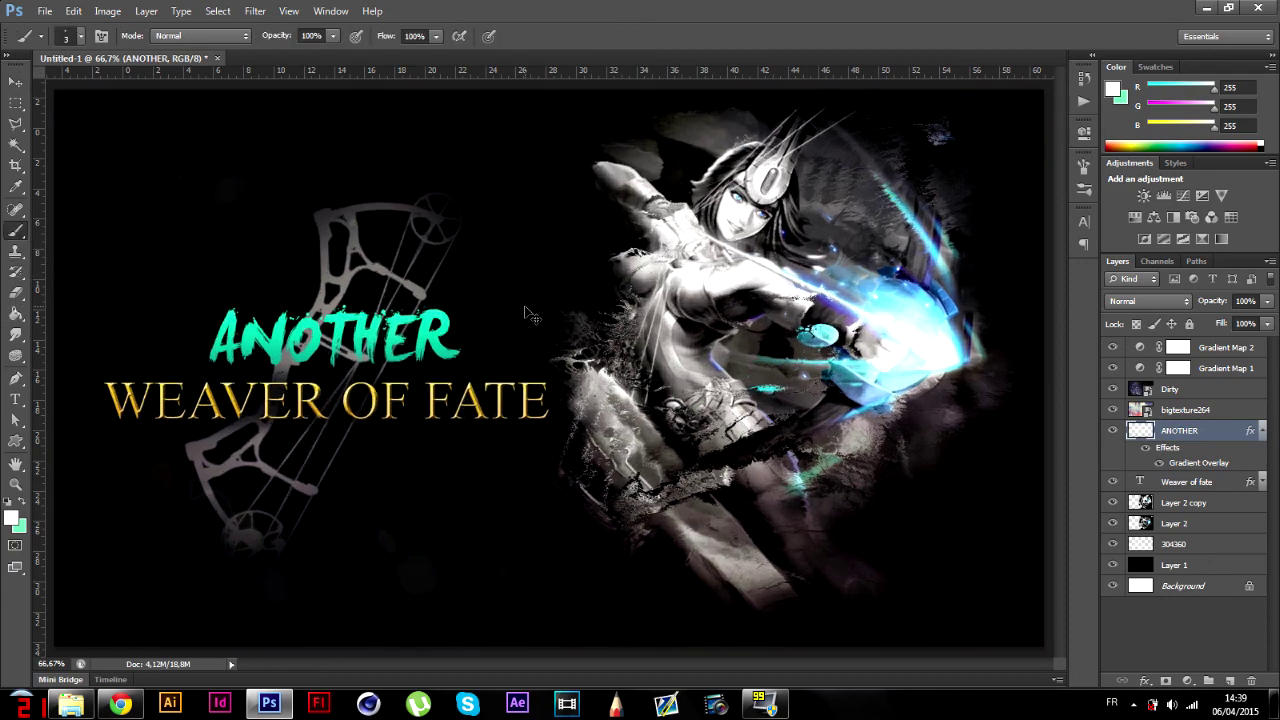
key("ctrl+plus")
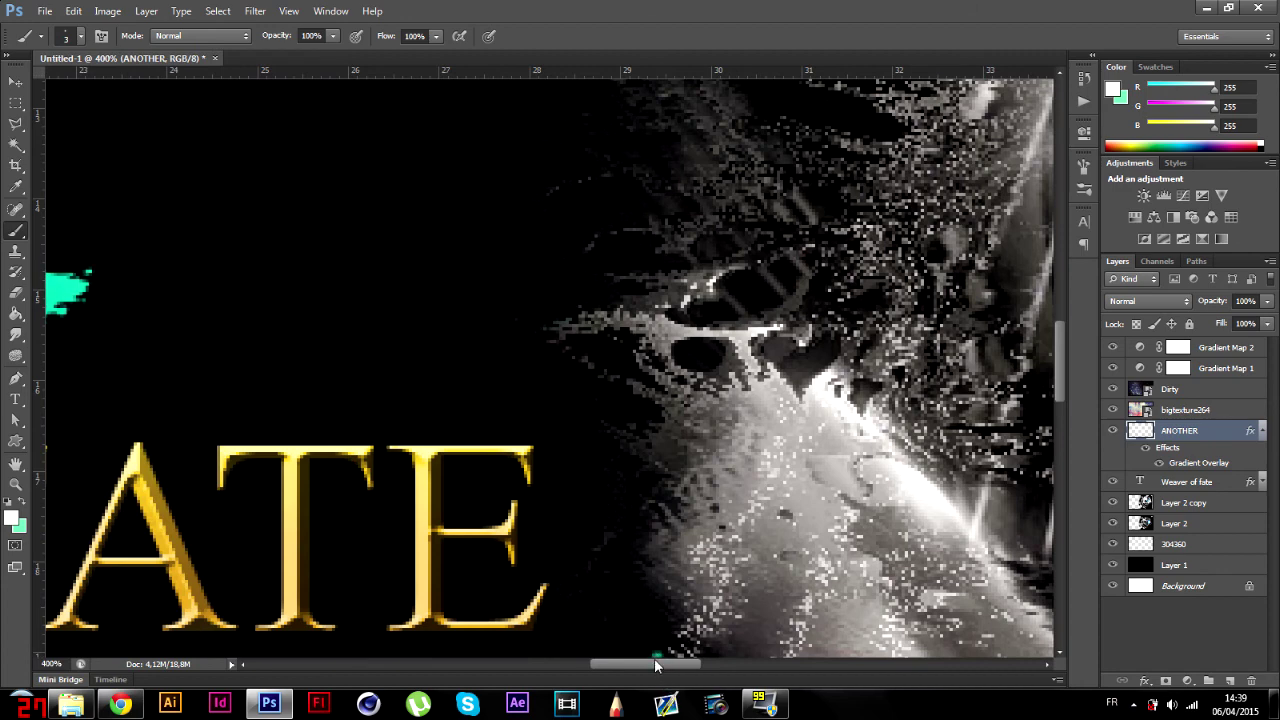
left_click_drag(655, 665, 504, 662)
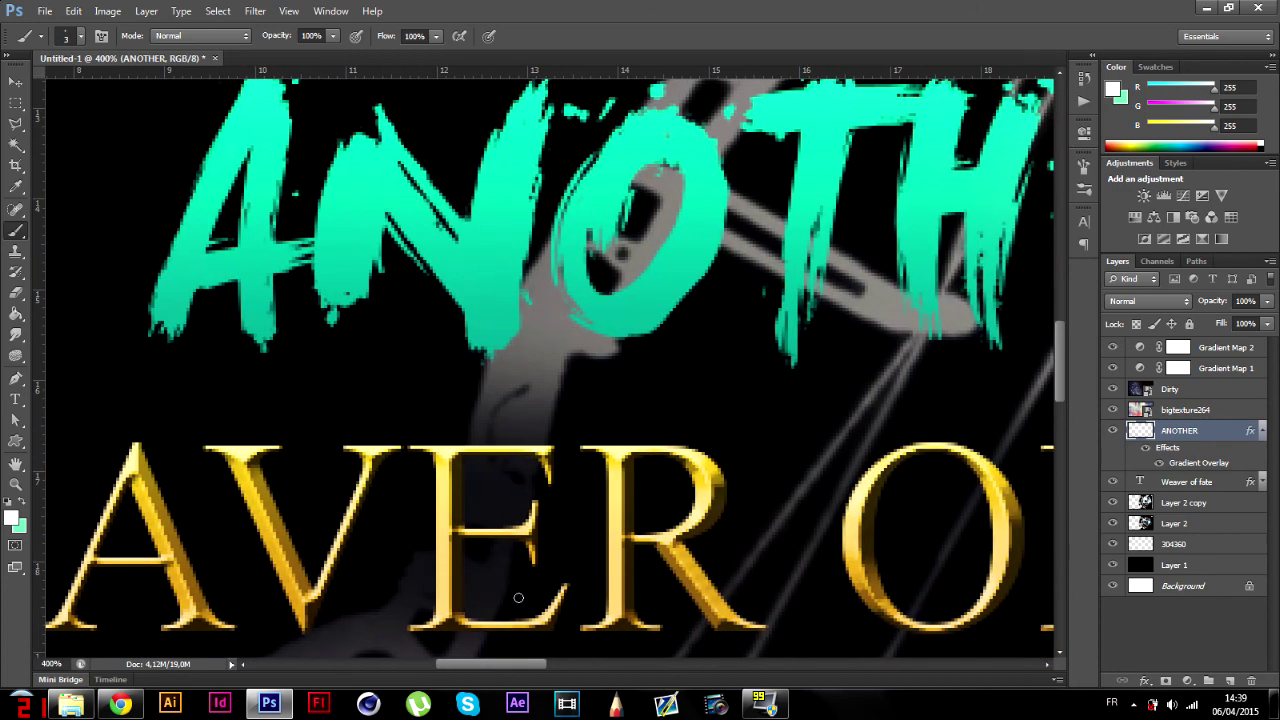
left_click_drag(634, 338, 637, 410)
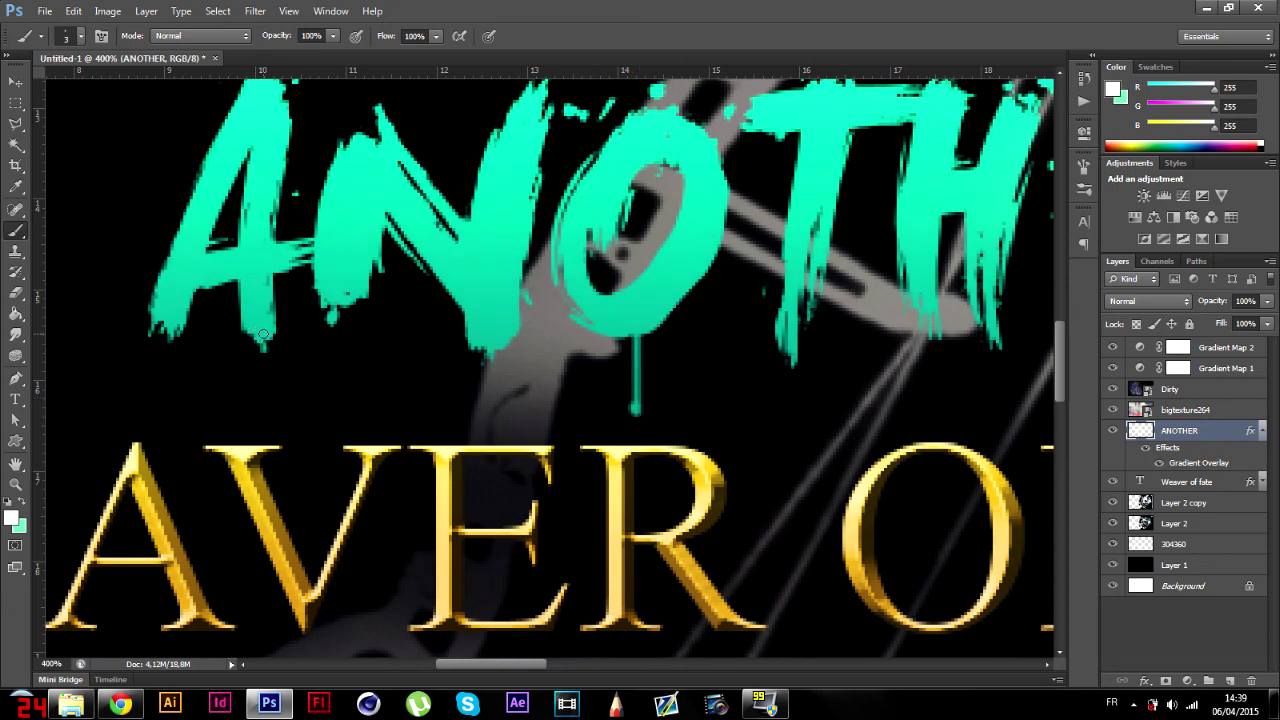
left_click_drag(263, 335, 264, 470)
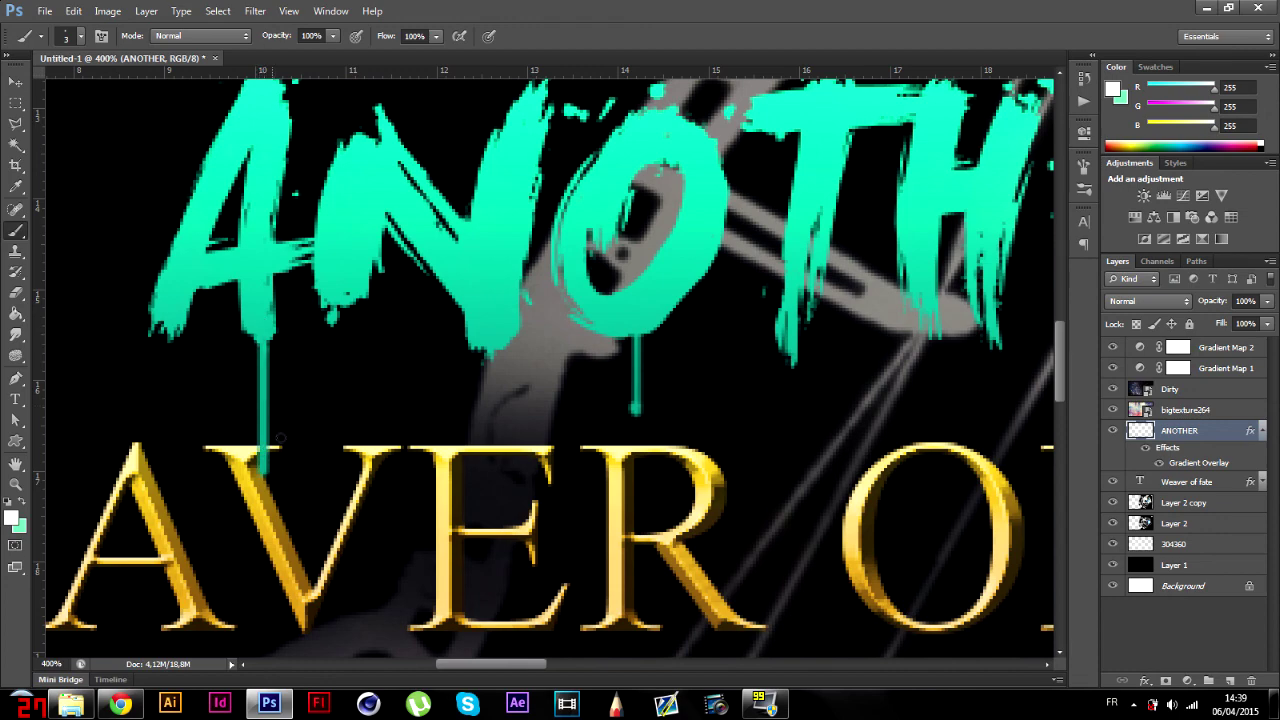
key("ctrl+minus")
key("ctrl+minus")
key("ctrl+minus")
key("ctrl+minus")
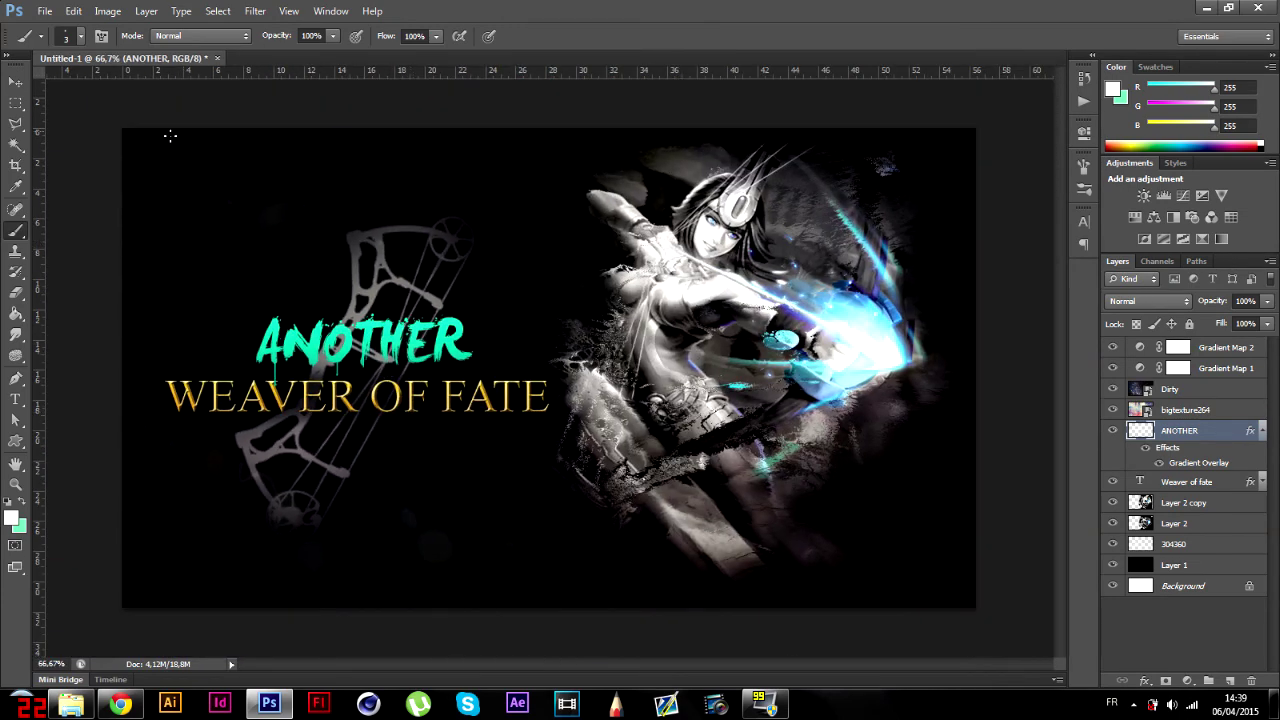
- Start saving the ANOTHER version as a JPEG in the tuto wall smite folder, taking wallpaperneithezy.jpg as the base file name
left_click(45, 11)
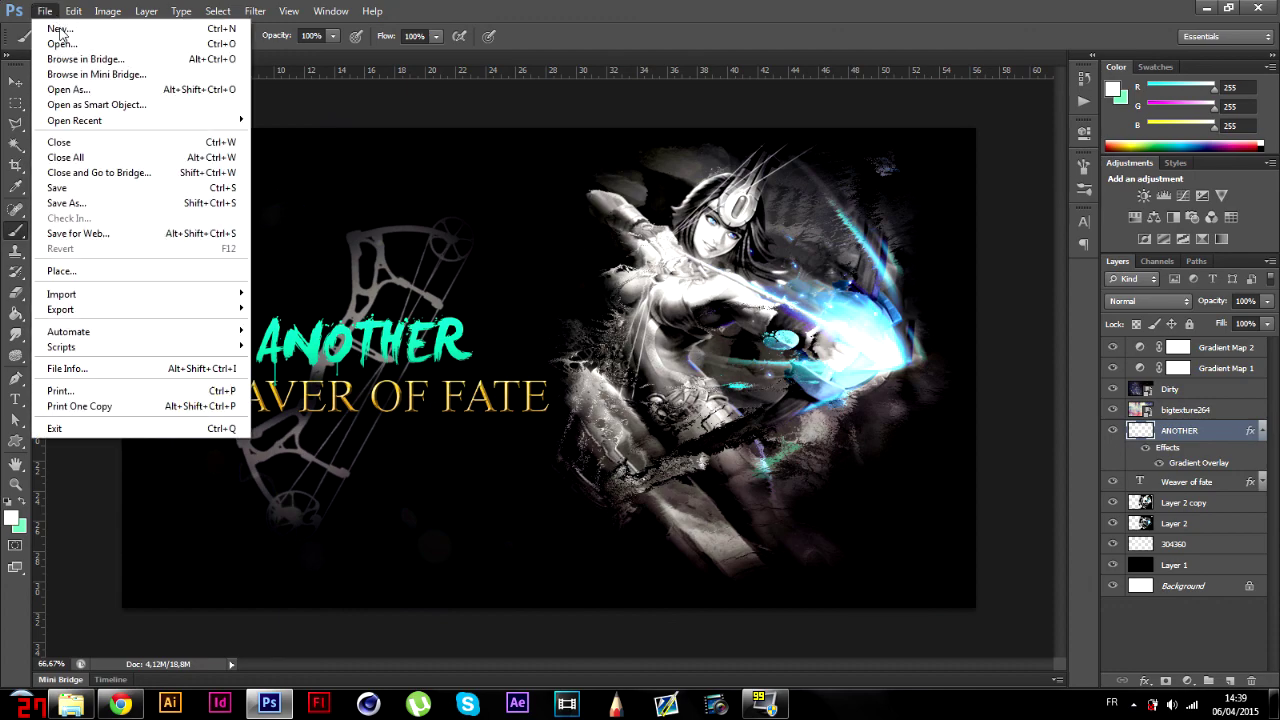
left_click(100, 204)
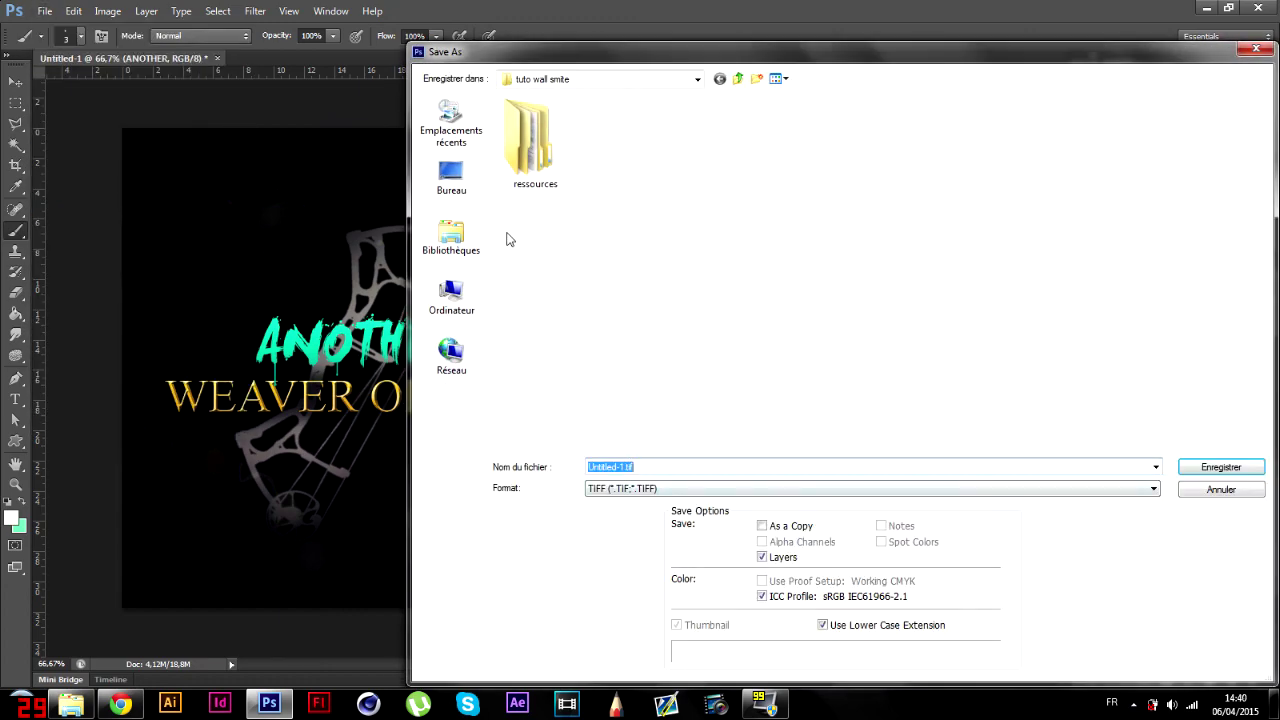
left_click(690, 489)
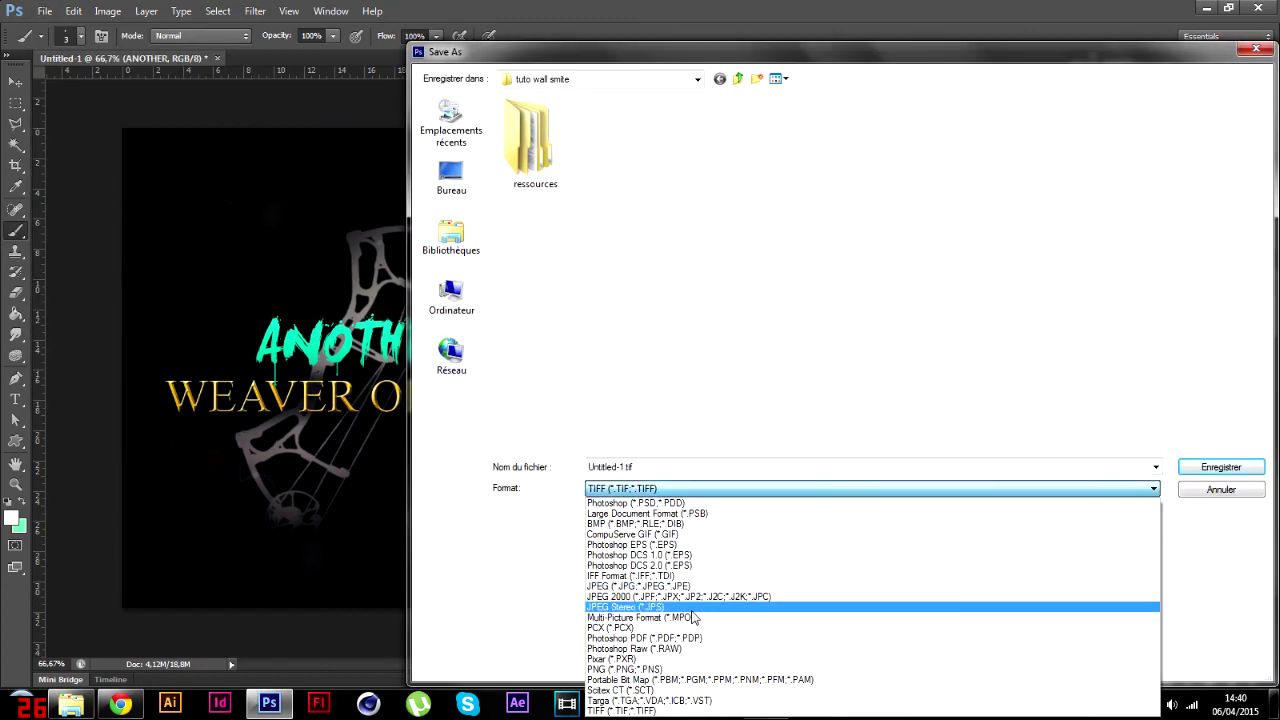
left_click(687, 577)
left_click(676, 488)
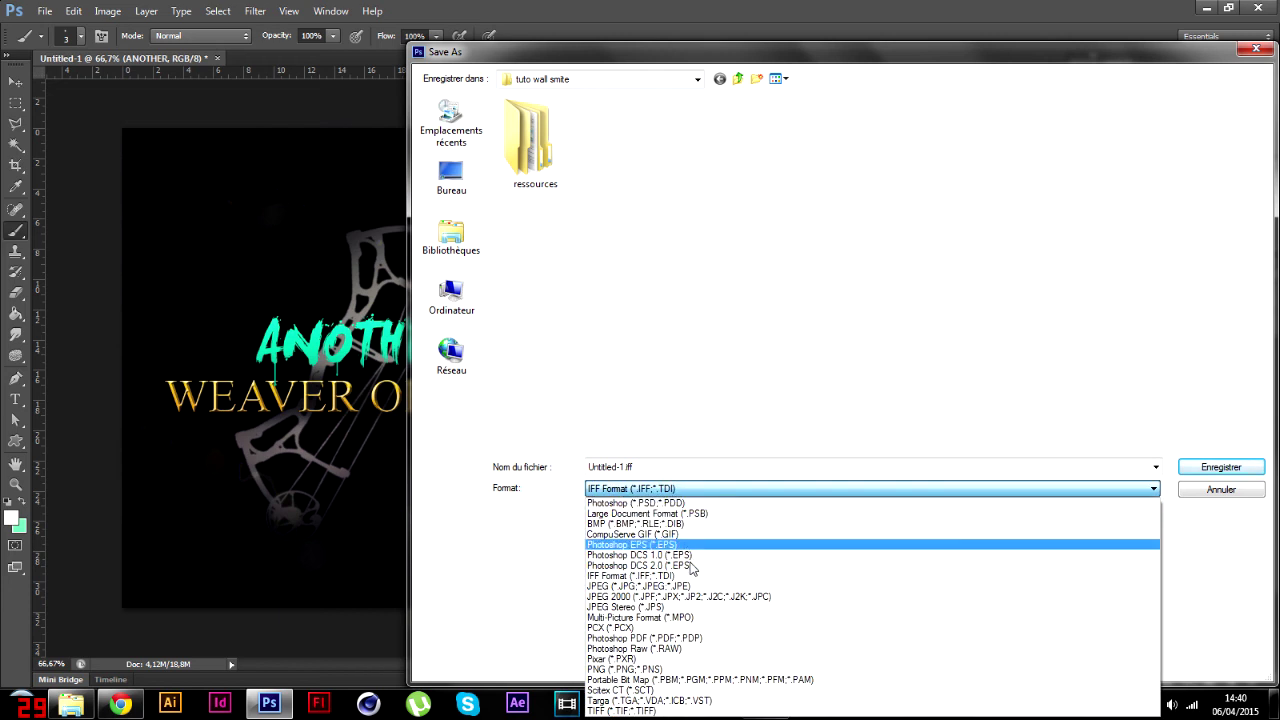
left_click(690, 585)
left_click(1125, 160)
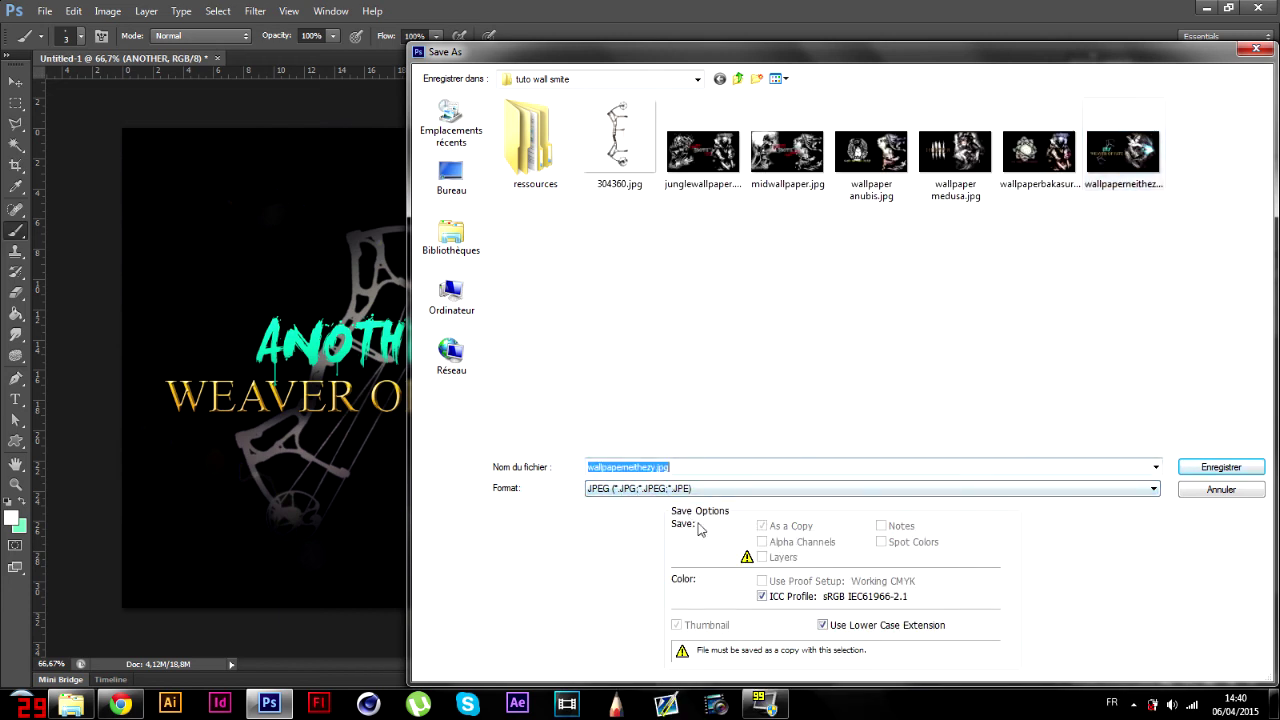
- Replace ezy with another in the file name and save the JPEG at Maximum quality, 12, with the Baseline ("Standard") format
left_click(650, 467)
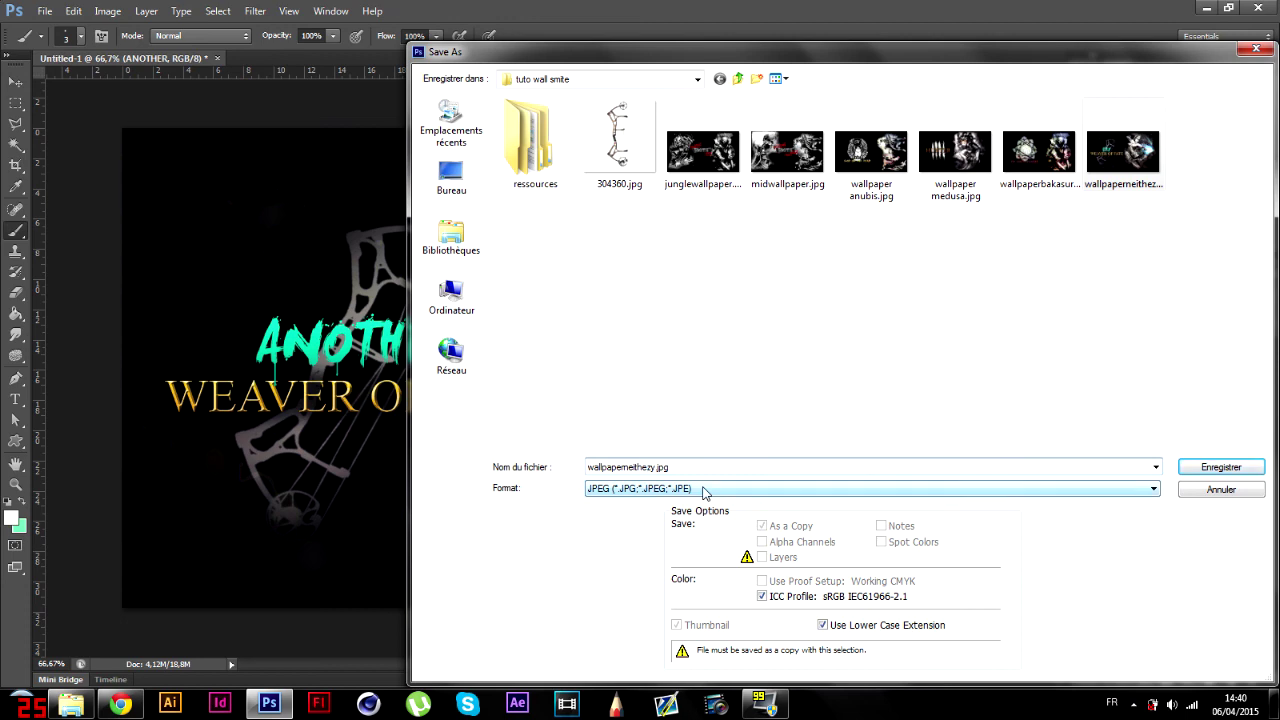
key("BackSpace")
key("BackSpace")
key("BackSpace")
type("another")
left_click(1220, 467)
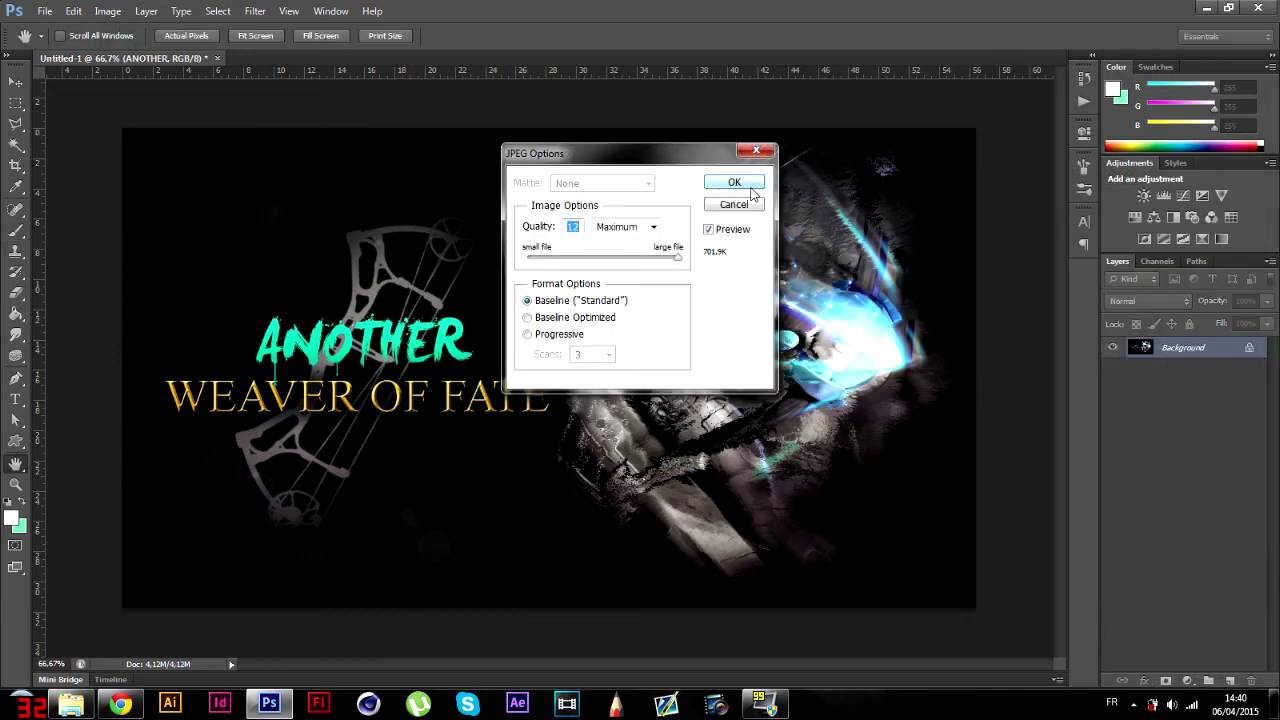
left_click(734, 182)
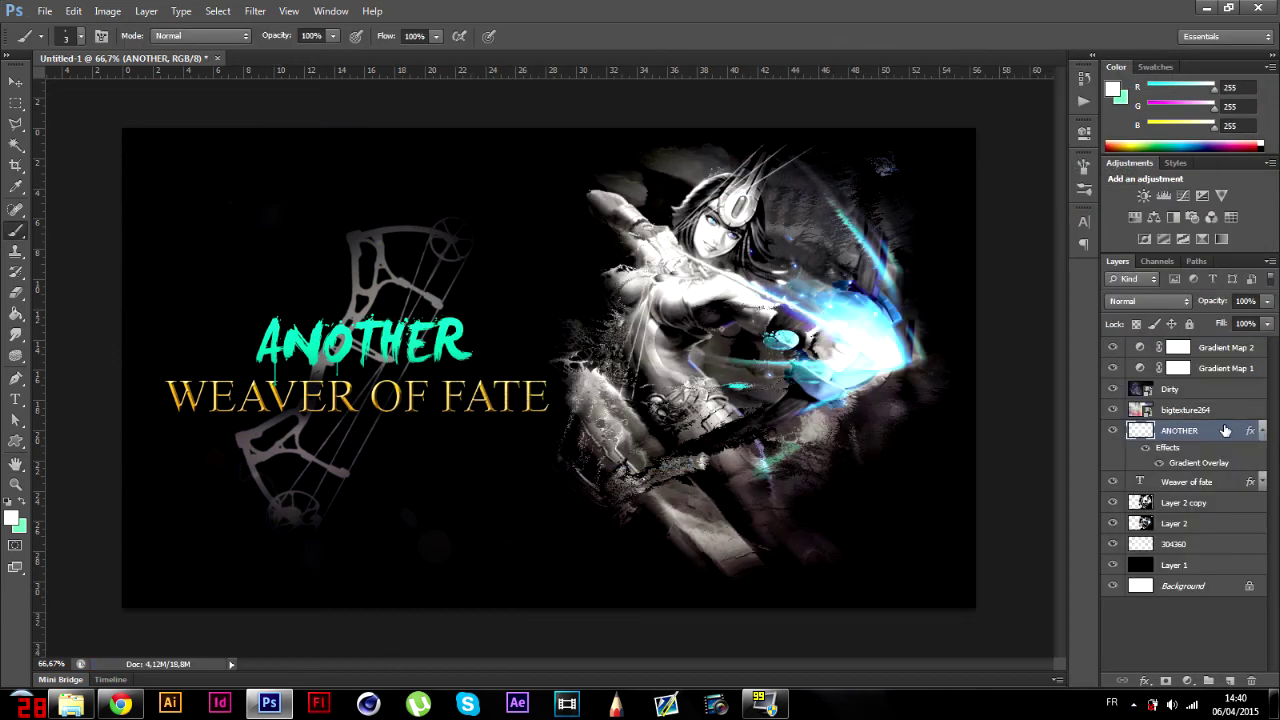
- Delete the ANOTHER layer and start saving the title-only wallpaper as a JPEG, taking wallpaperneithezy.jpg as the base file name
key("Delete")
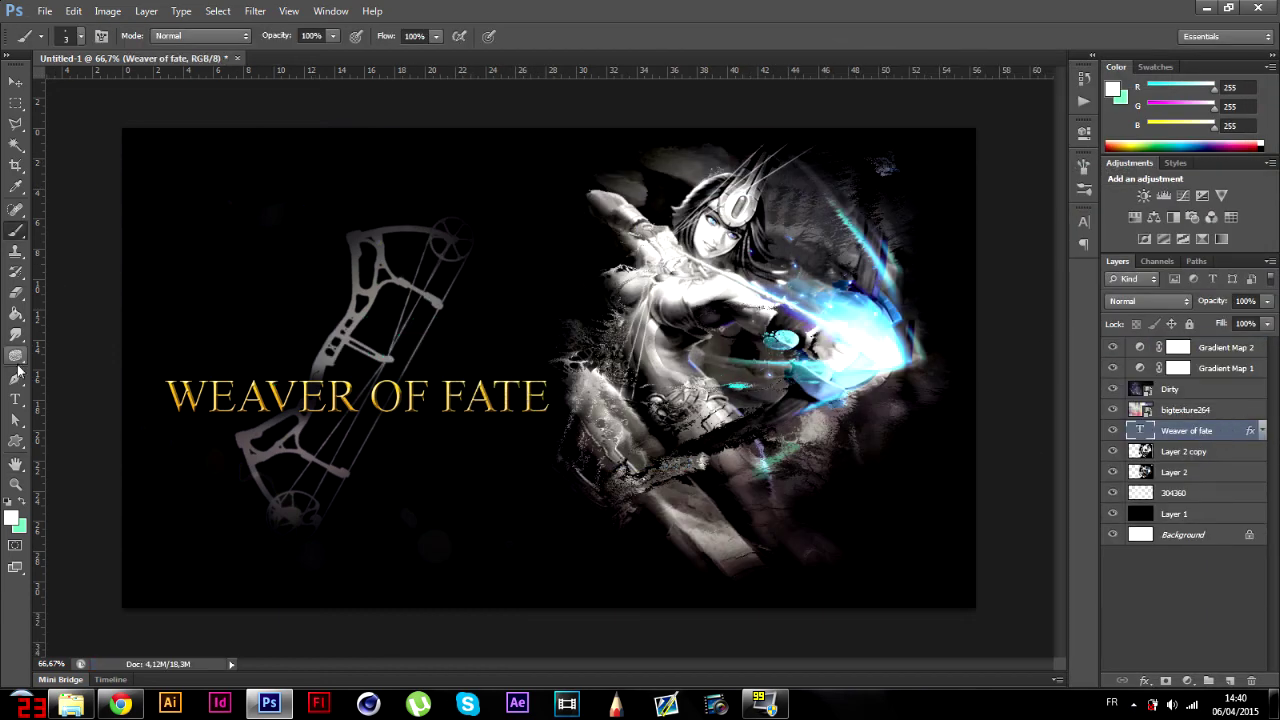
left_click(44, 11)
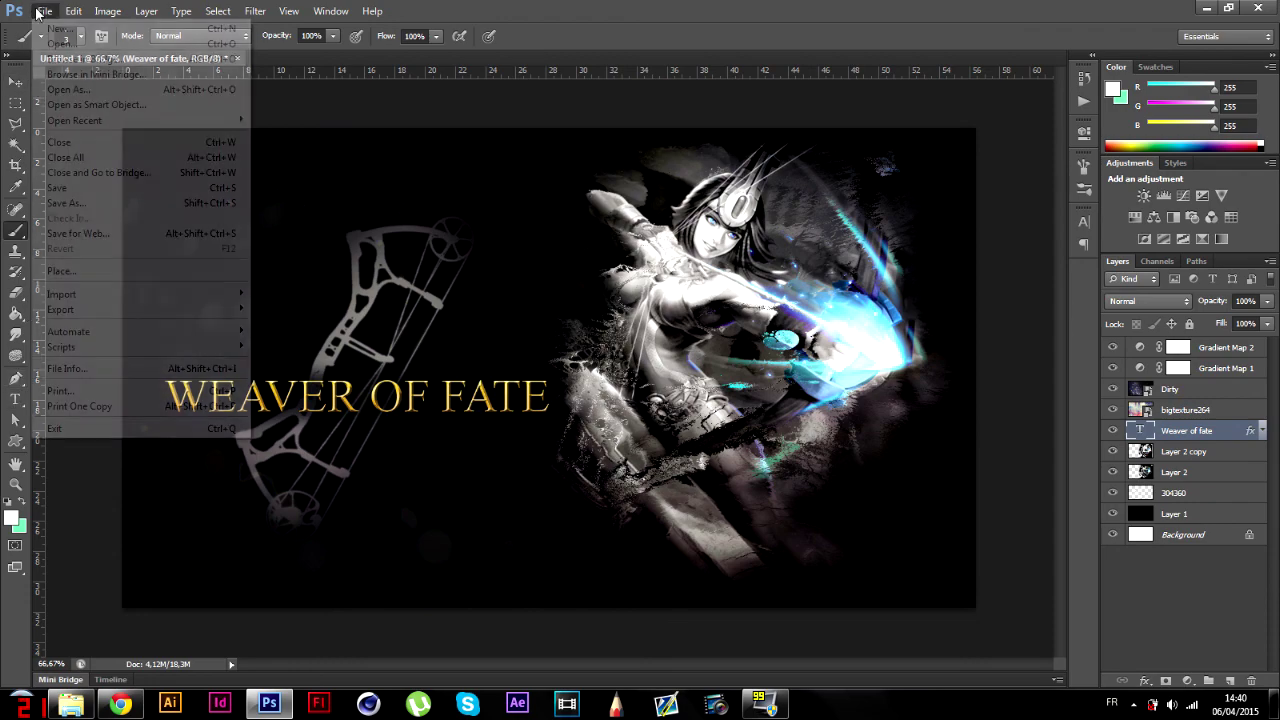
left_click(78, 204)
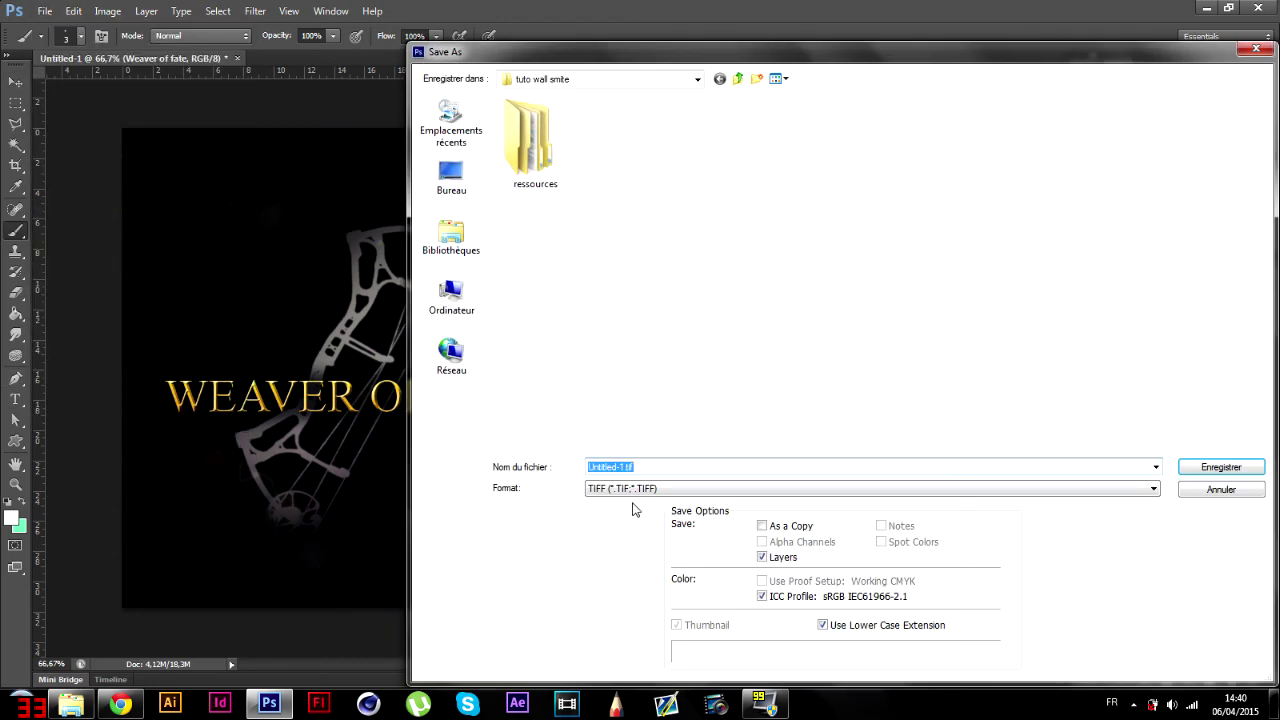
left_click(636, 495)
scroll(636, 505, "up", 3)
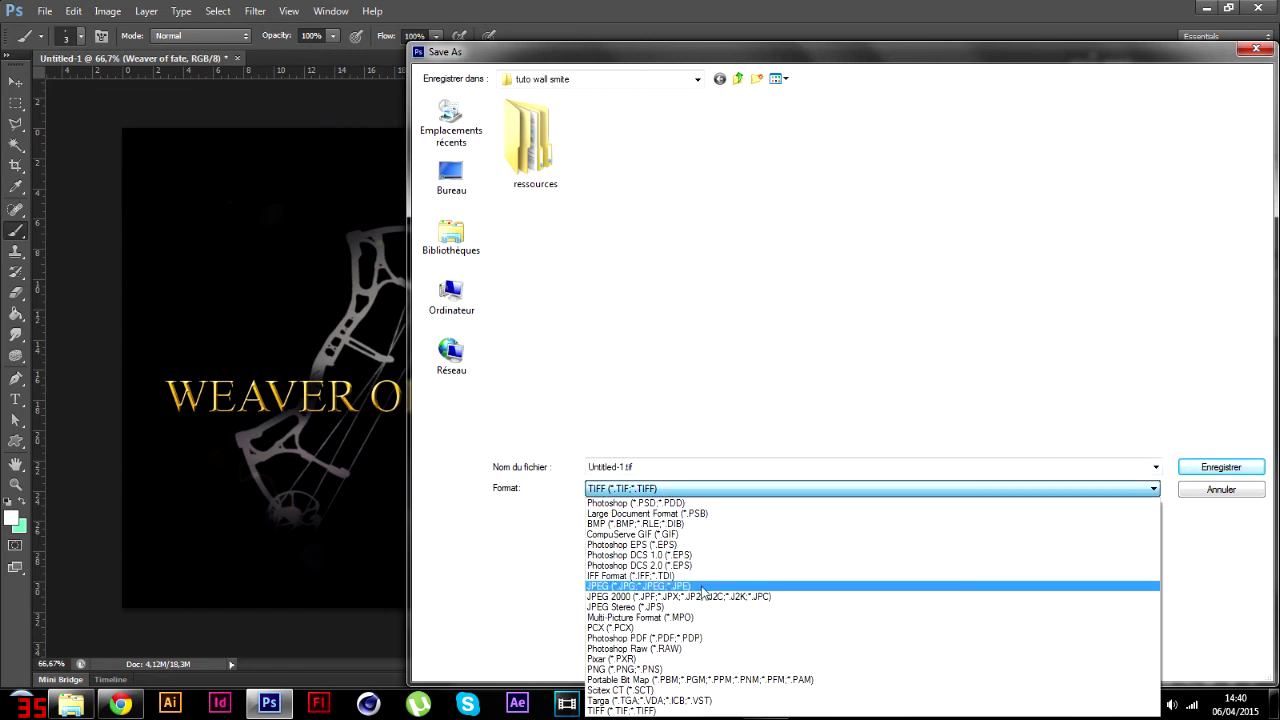
left_click(704, 588)
left_click(684, 468)
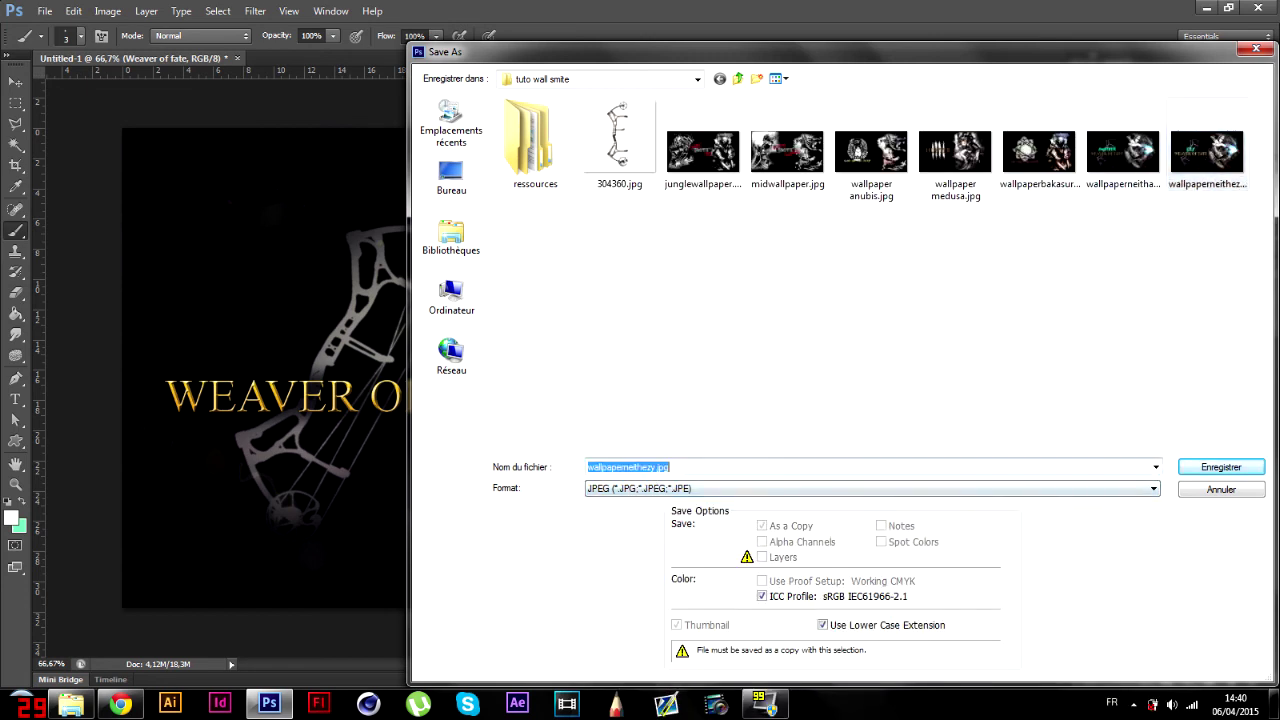
- Shorten the file name to wallpaperneith.jpg and save the JPEG at Maximum quality, 12, with the Baseline ("Standard") format
left_click(648, 468)
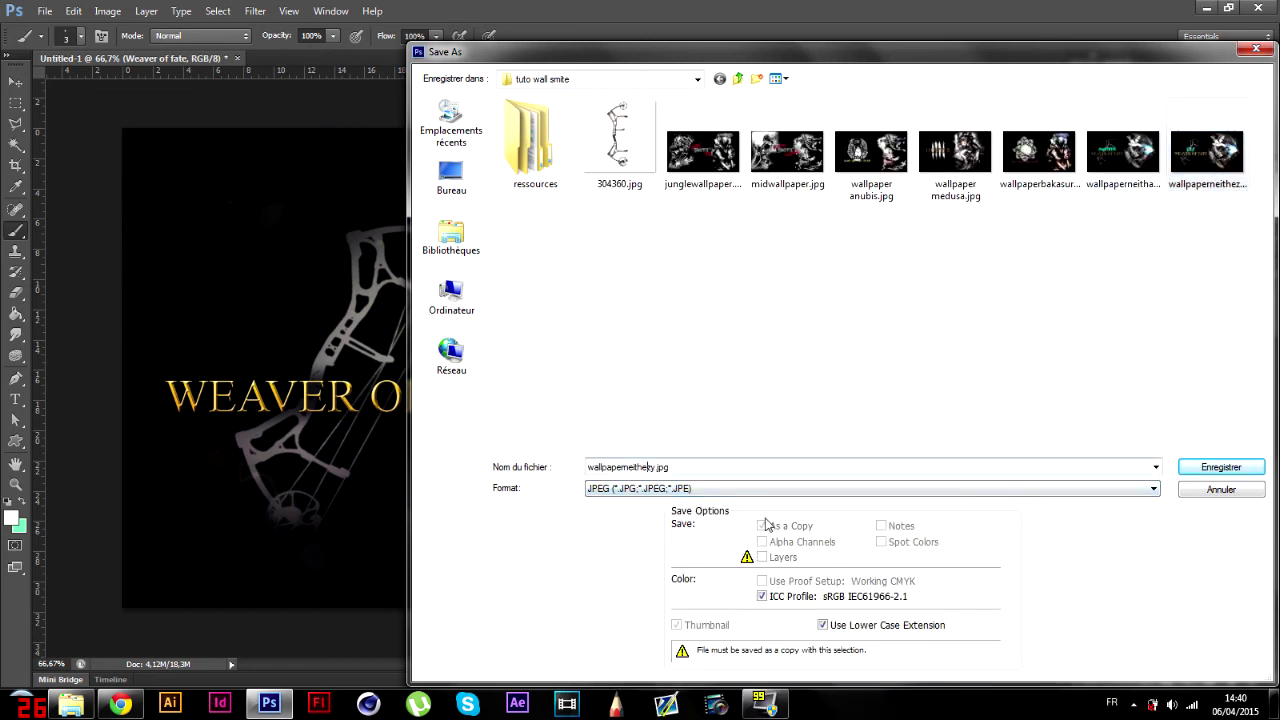
key("BackSpace")
key("BackSpace")
key("Delete")
key("Delete")
type("h")
left_click(1222, 468)
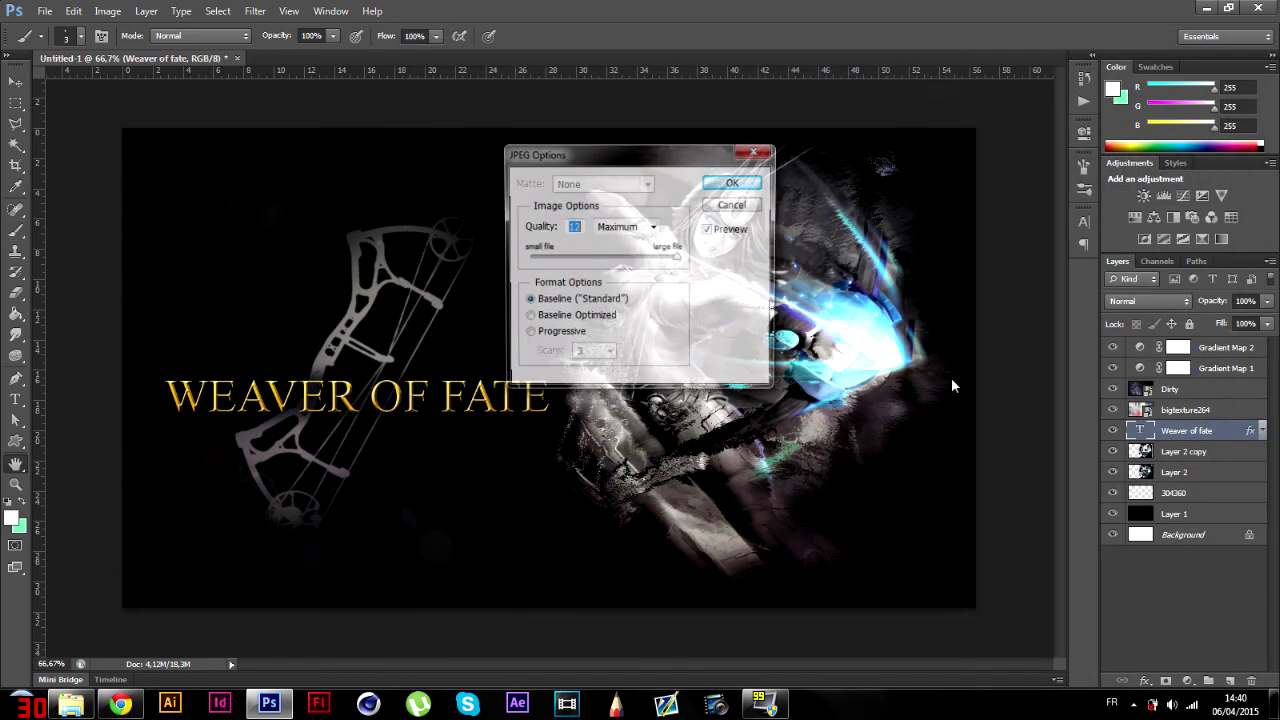
left_click(731, 184)
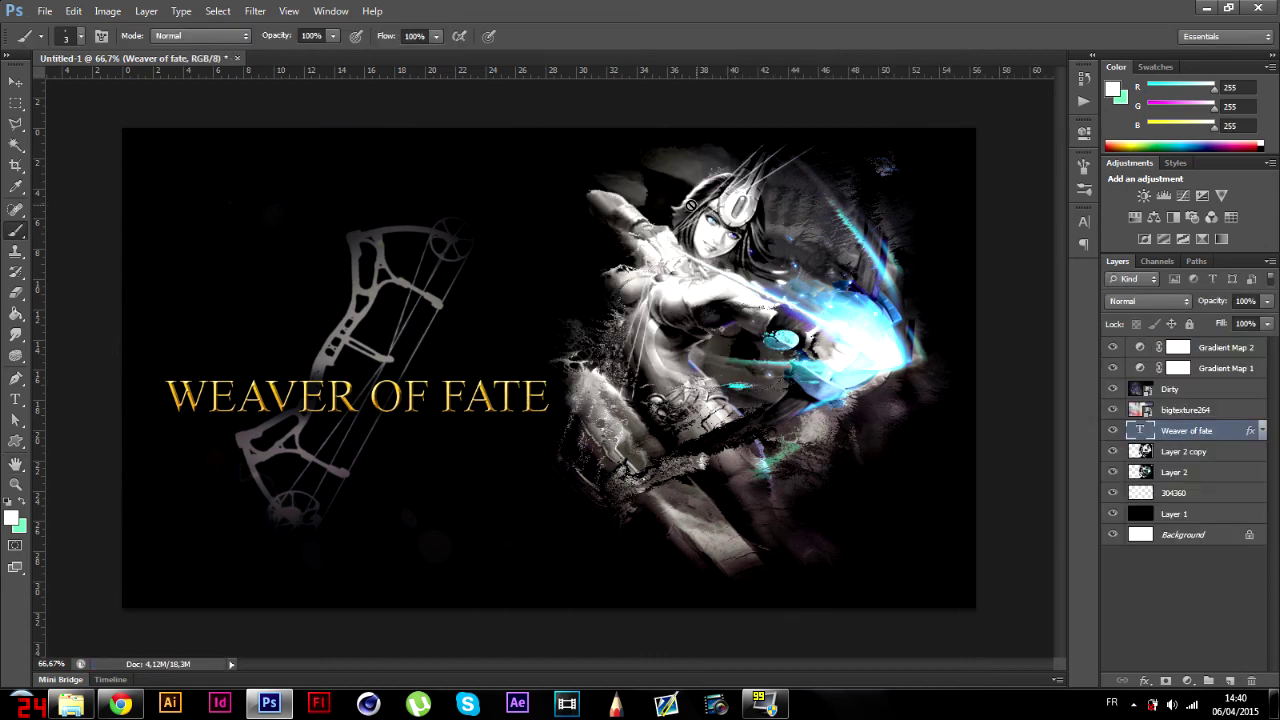